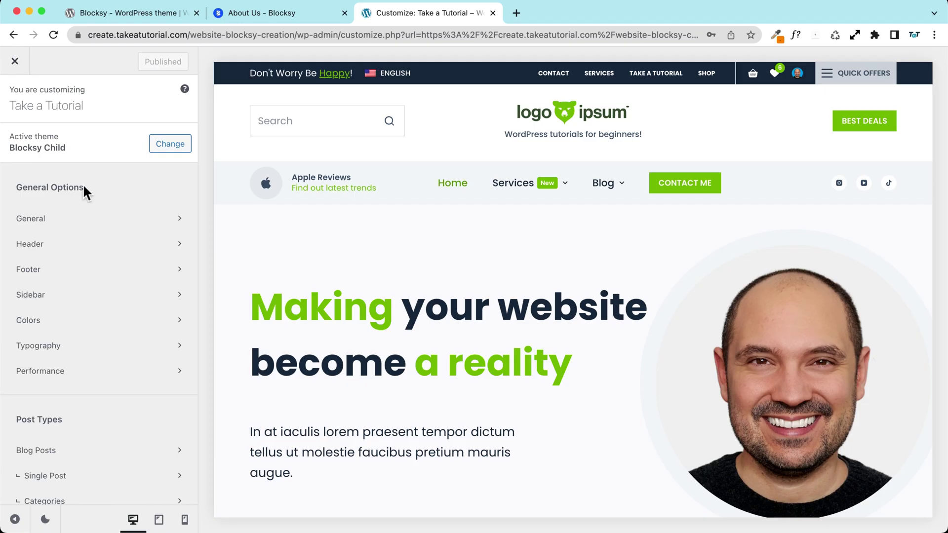
# - Open the Header options of the Blocksy Child theme
pyautogui.click(78, 245)
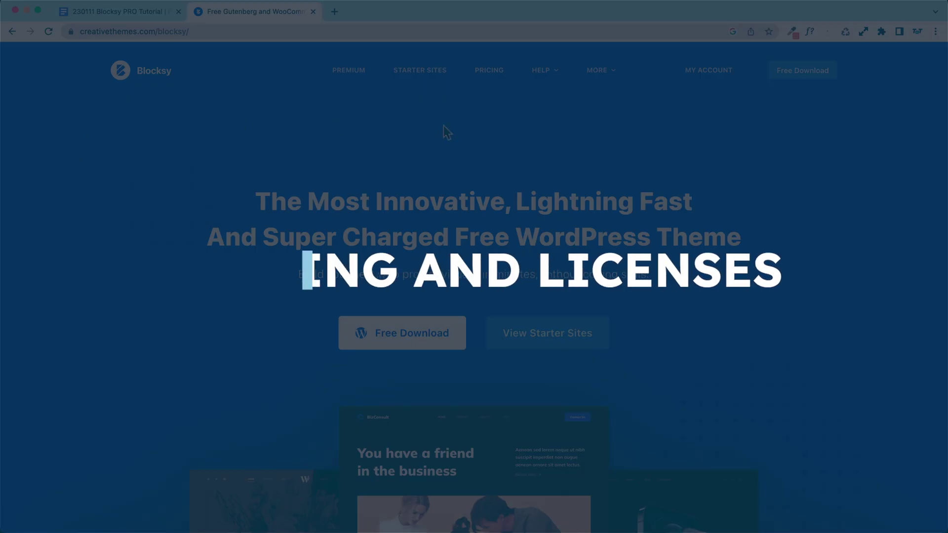
# - Open the Blocksy Premium page and look through the PRO features overview and the header builder sections
pyautogui.click(349, 71)
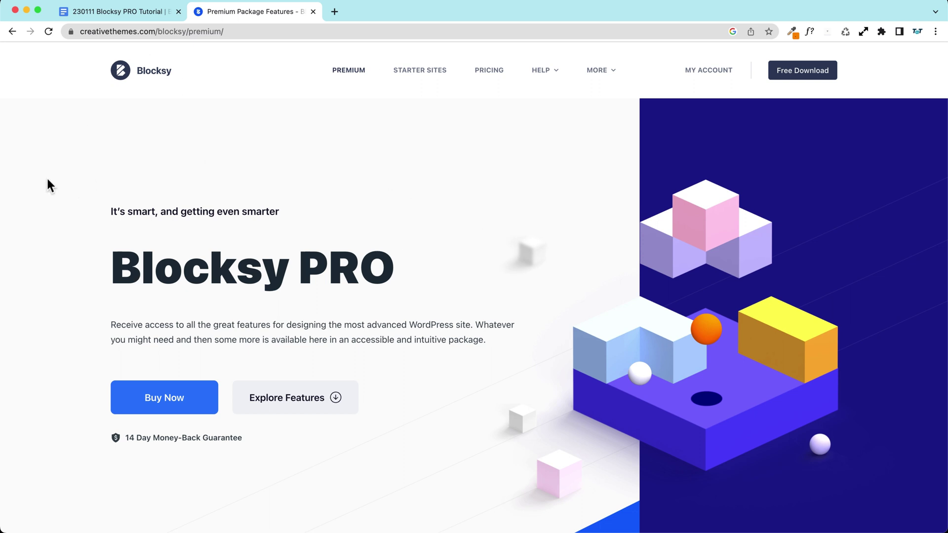
pyautogui.scroll(-10, 32, 211)
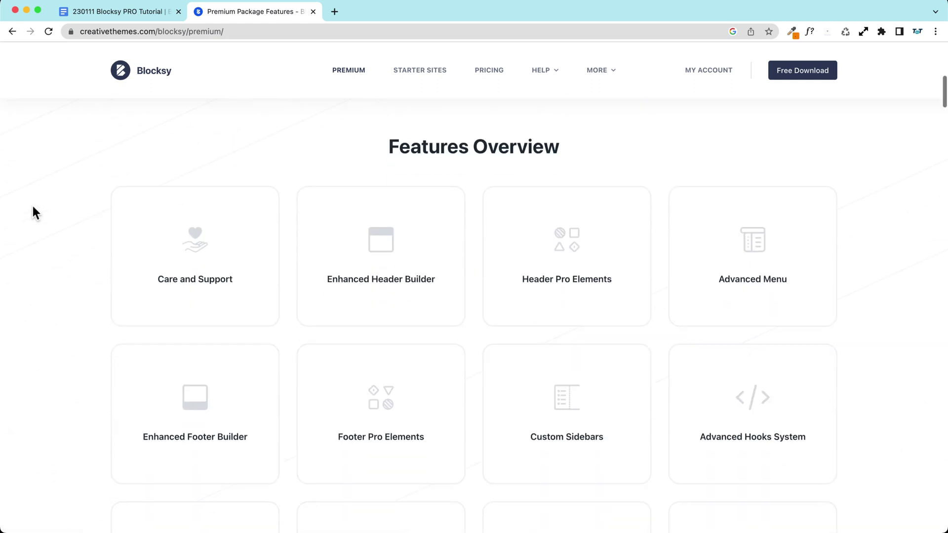
pyautogui.scroll(-10, 33, 212)
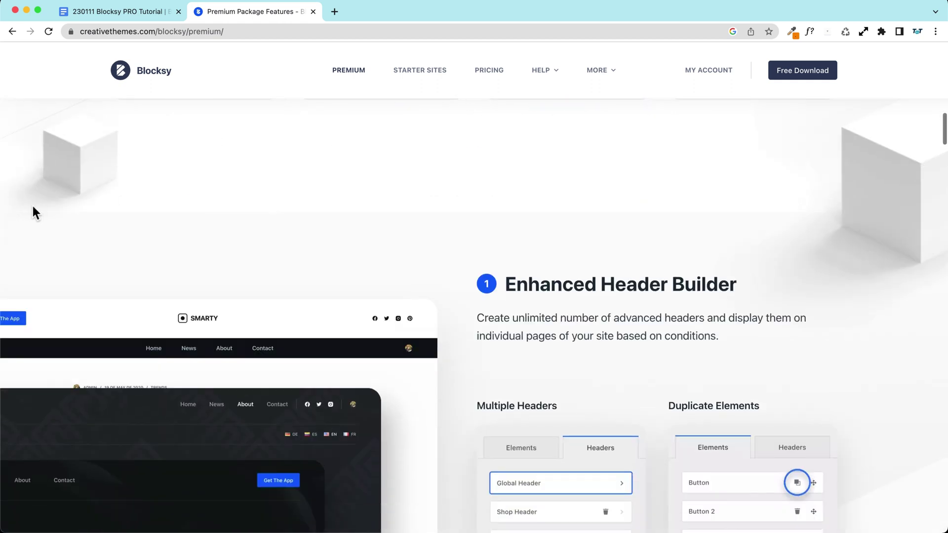
pyautogui.scroll(-2, 34, 212)
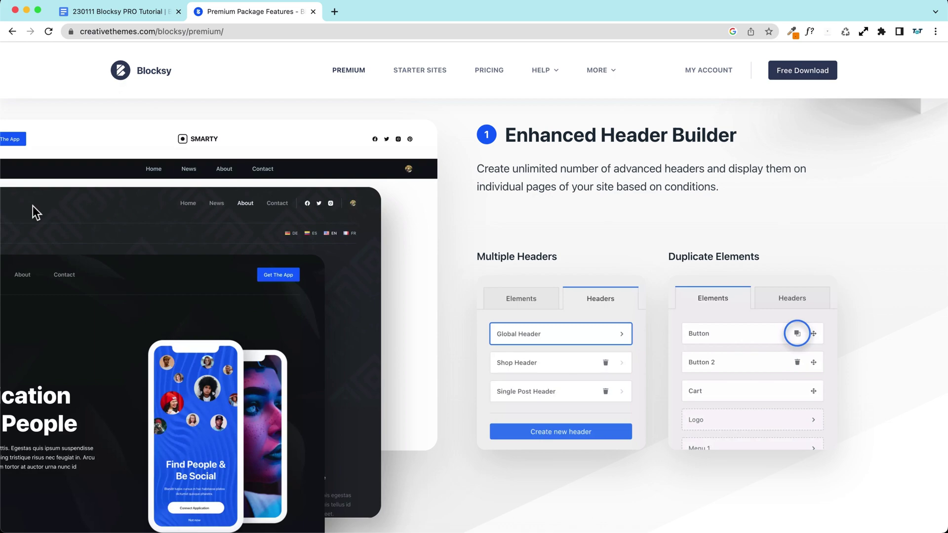
pyautogui.scroll(-10, 32, 207)
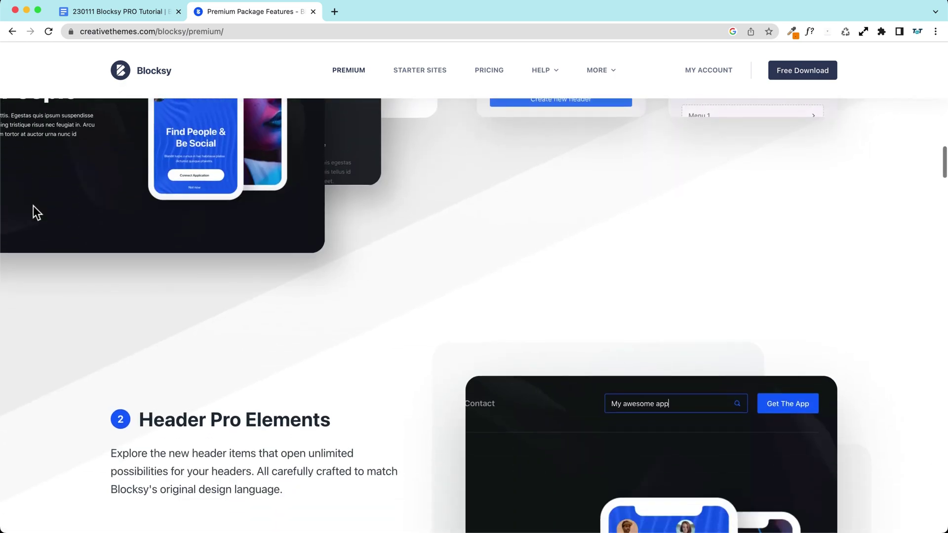
pyautogui.scroll(-2, 33, 205)
pyautogui.scroll(15, 34, 206)
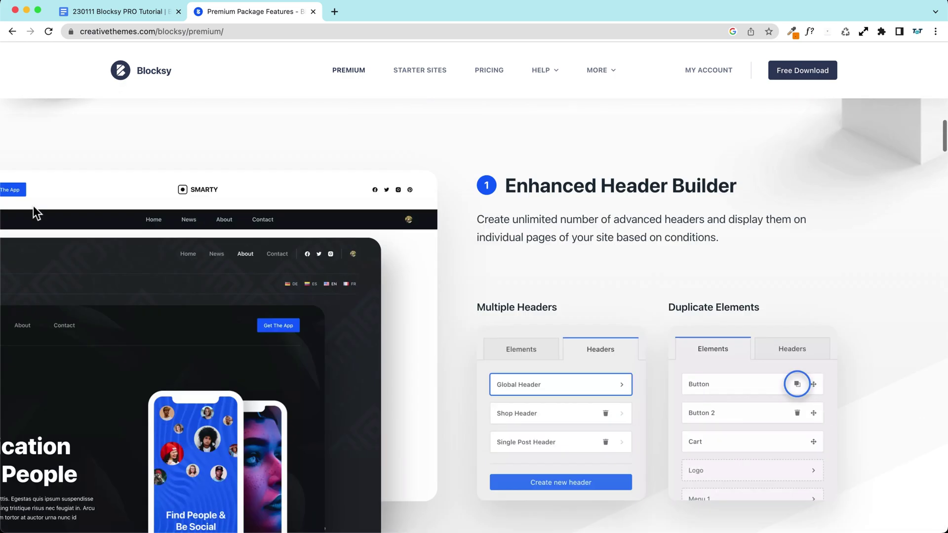
pyautogui.scroll(10, 74, 206)
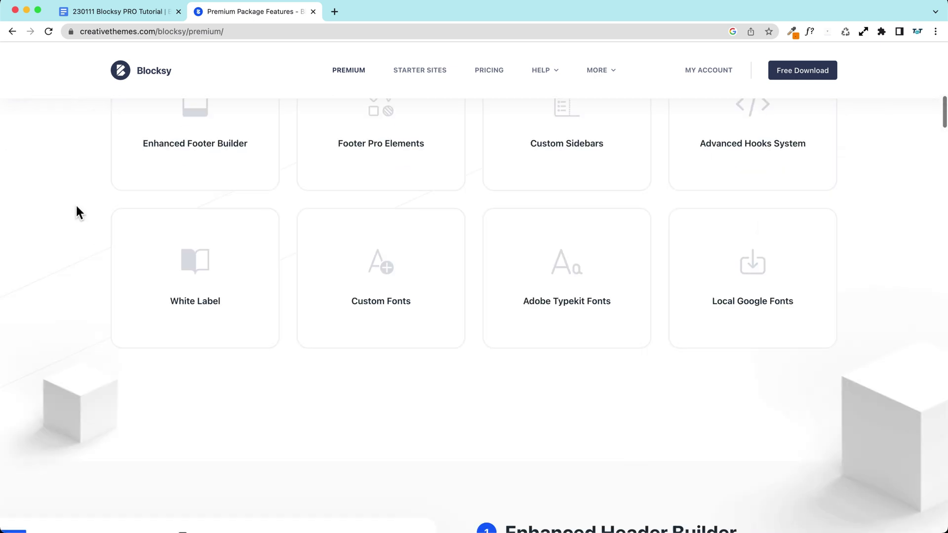
pyautogui.scroll(2, 71, 206)
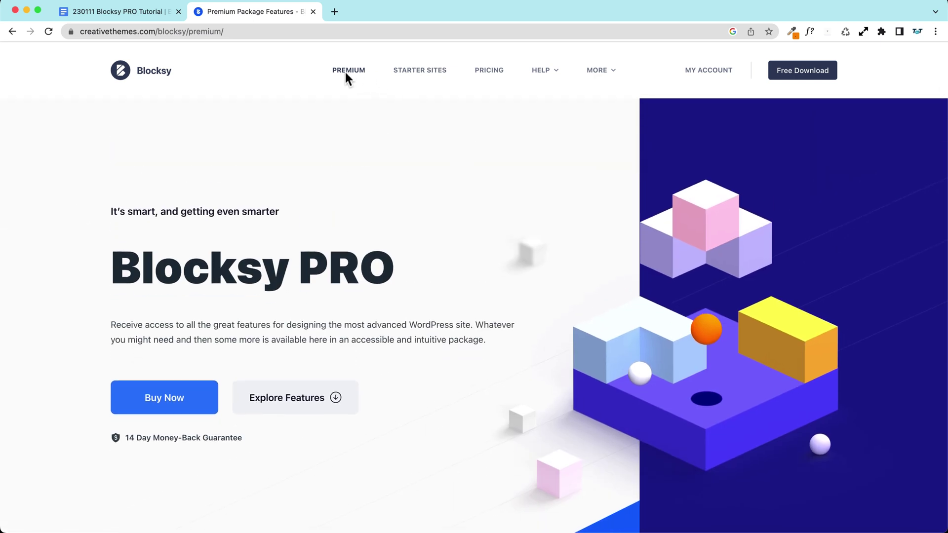
# - Open the Blocksy PRO pricing page from the purchase option and review the annual Personal, Professional and Agency plans
pyautogui.click(174, 396)
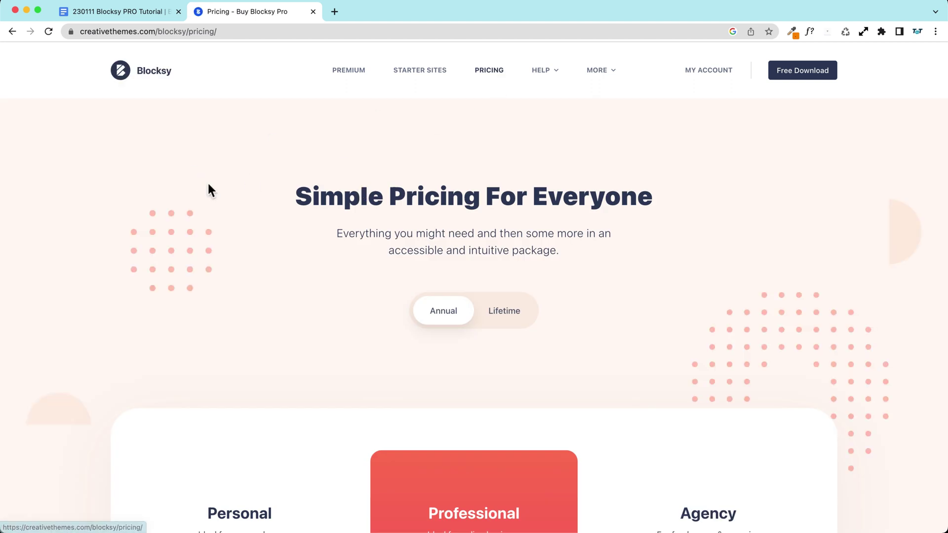
pyautogui.scroll(-3, 169, 202)
pyautogui.scroll(-1, 169, 202)
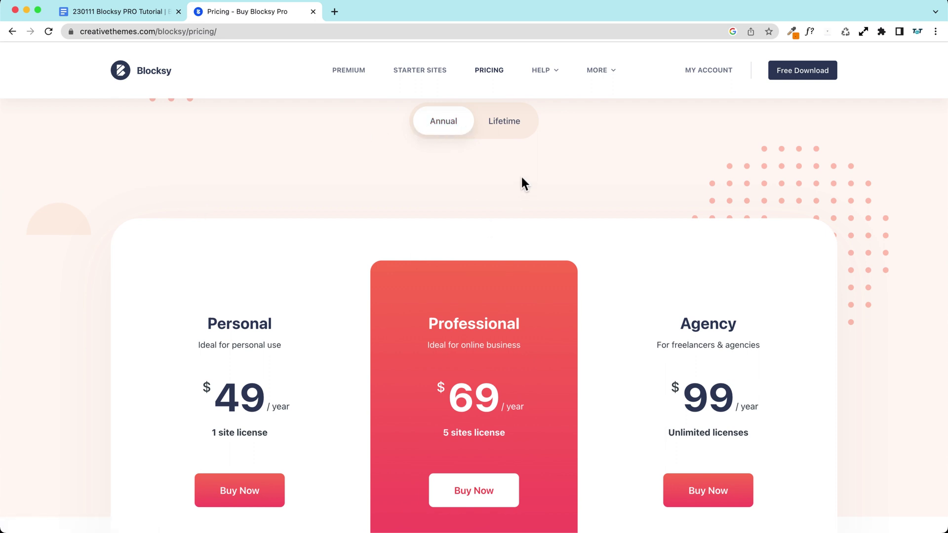
pyautogui.click(504, 129)
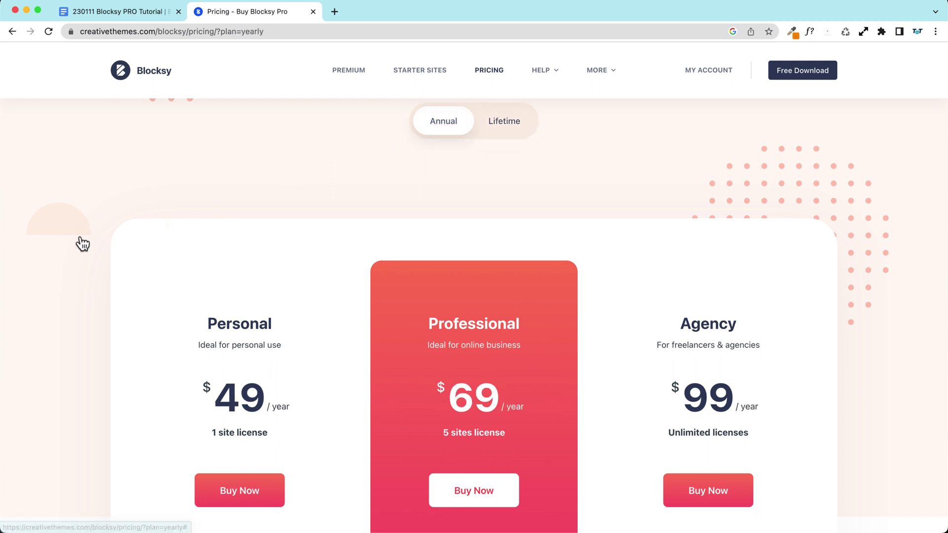
pyautogui.scroll(-3, 78, 241)
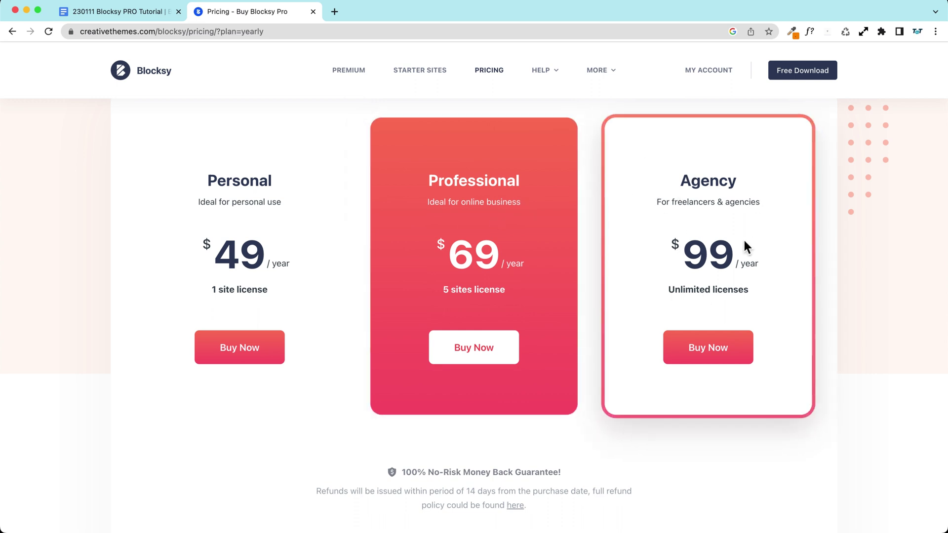
# - Switch the pricing to Lifetime and review the one-time prices of the three license plans
pyautogui.scroll(4, 628, 217)
pyautogui.click(508, 192)
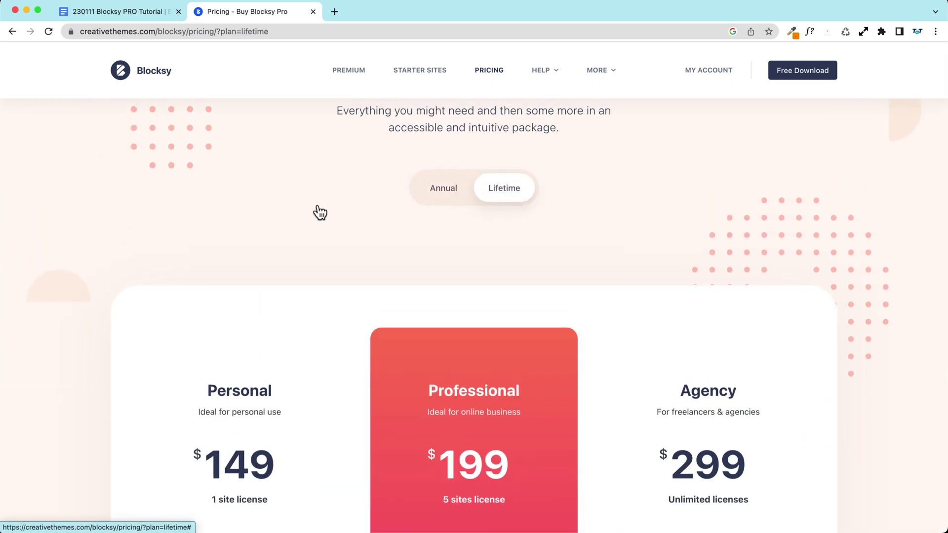
pyautogui.scroll(-1, 259, 202)
pyautogui.scroll(-1, 258, 207)
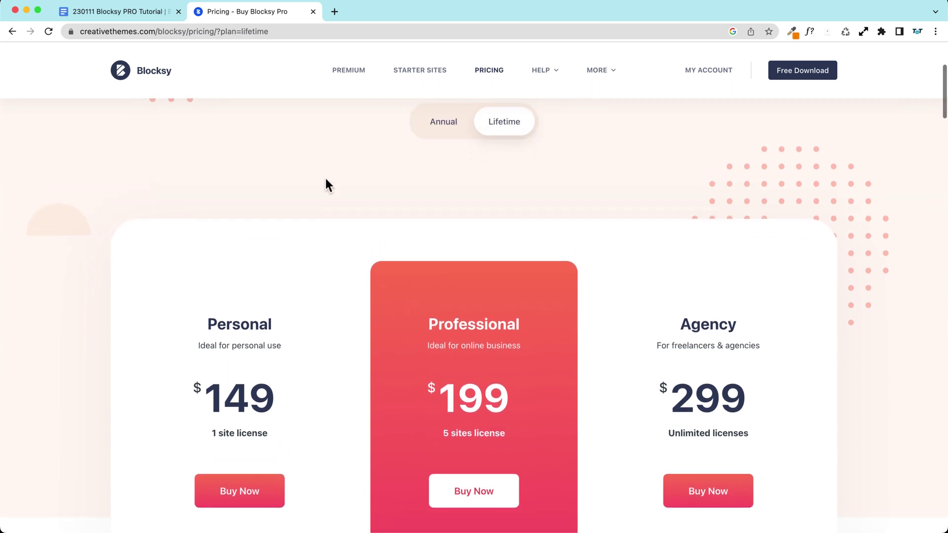
pyautogui.scroll(-3, 271, 186)
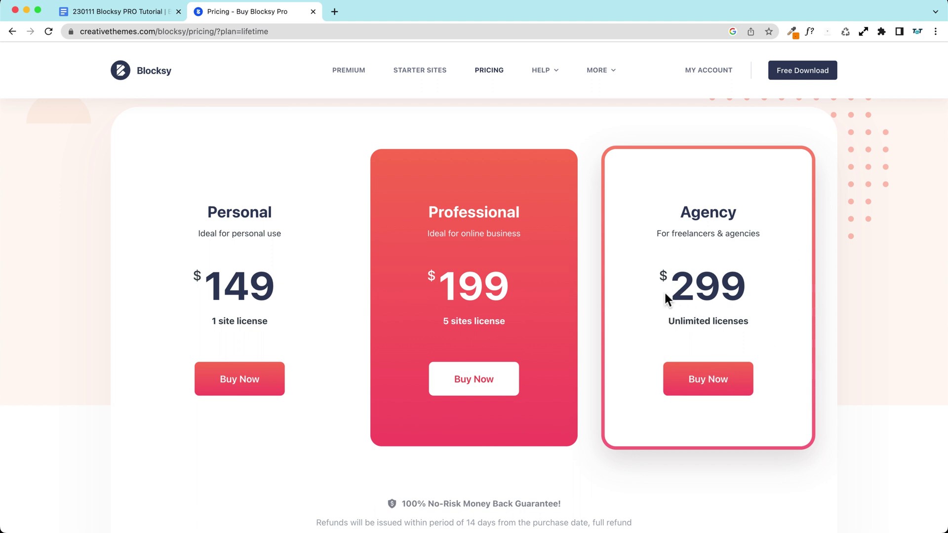
# - Switch the pricing back to Annual to compare the yearly plan prices
pyautogui.scroll(3, 588, 281)
pyautogui.click(446, 164)
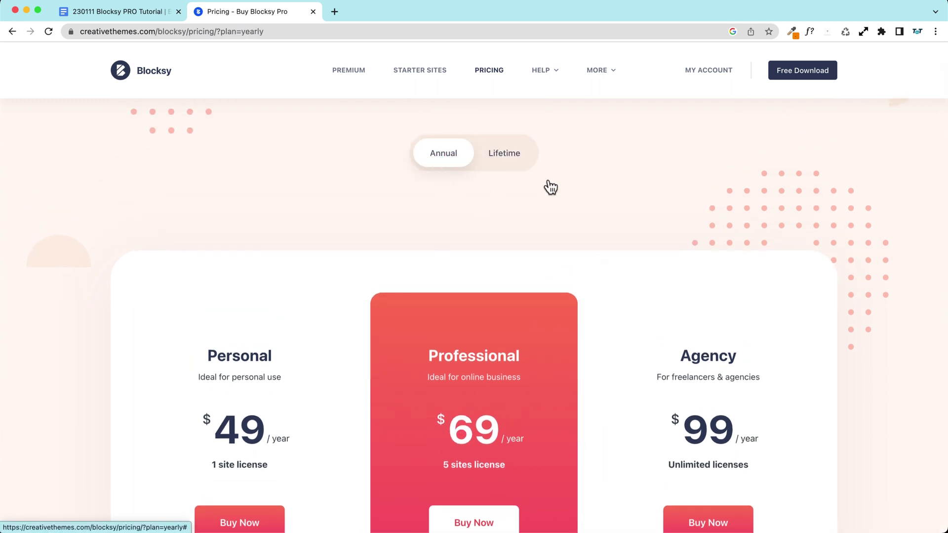
pyautogui.scroll(-3, 770, 204)
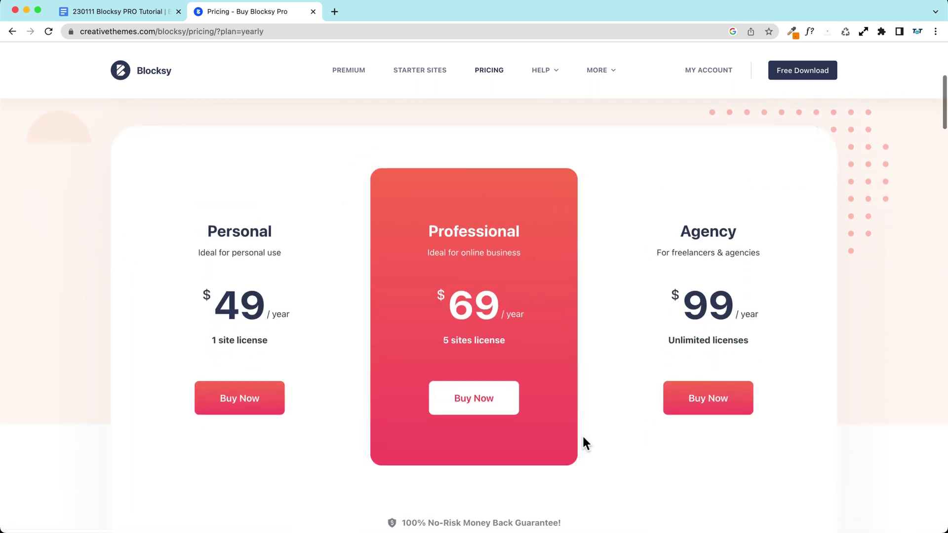
# - Choose Lifetime pricing and open the checkout for the Professional 5-sites license
pyautogui.scroll(6, 292, 368)
pyautogui.click(504, 311)
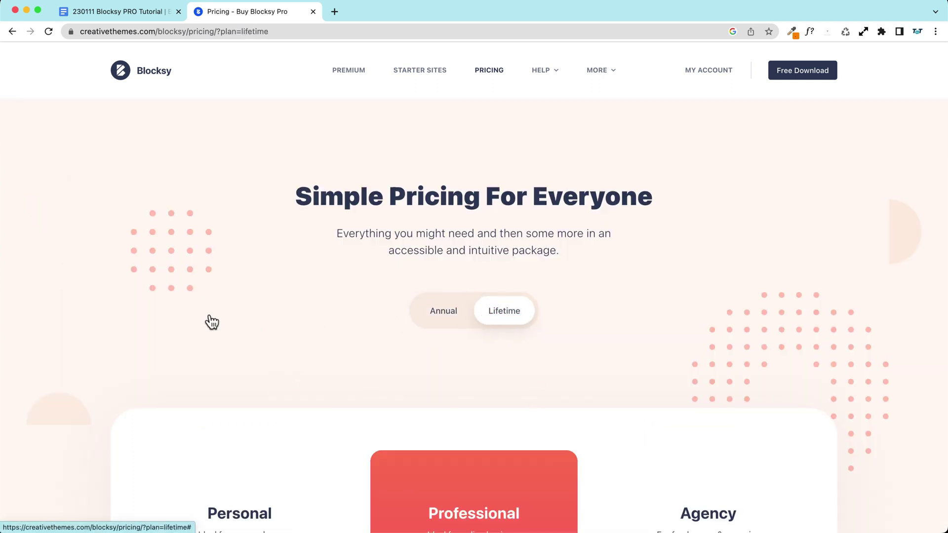
pyautogui.scroll(-7, 194, 318)
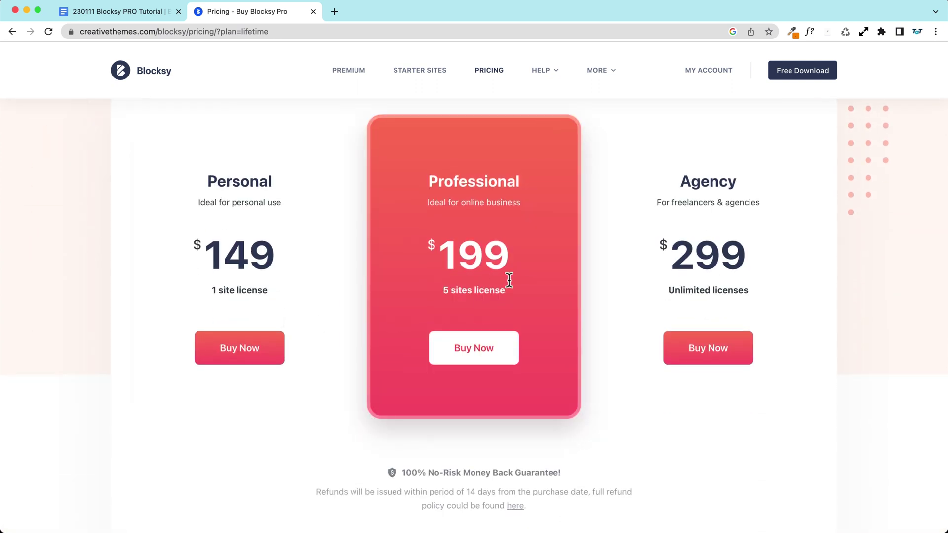
pyautogui.click(473, 358)
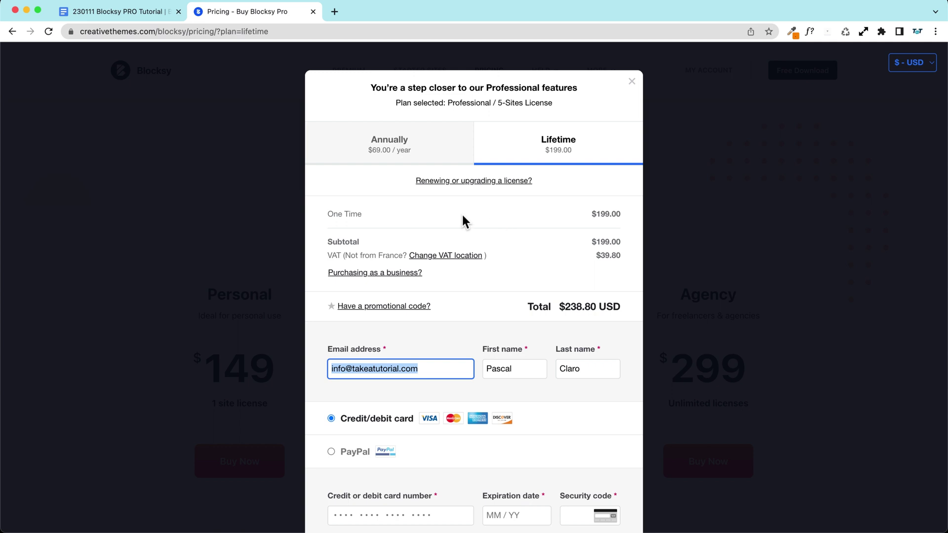
# - Compare the Annually and Lifetime totals in the Professional checkout form and close the form
pyautogui.click(397, 144)
pyautogui.click(538, 150)
pyautogui.click(370, 148)
pyautogui.click(540, 152)
pyautogui.click(395, 151)
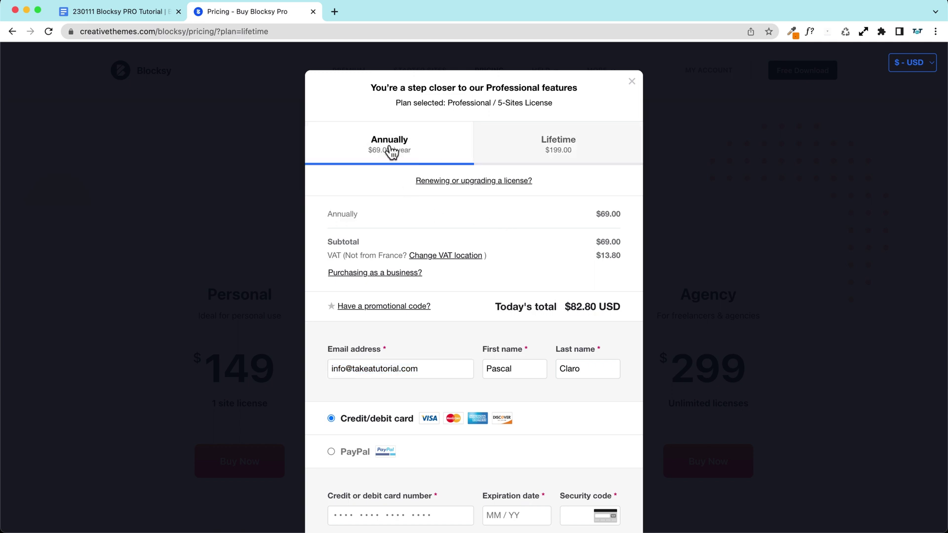
pyautogui.click(543, 150)
pyautogui.click(632, 85)
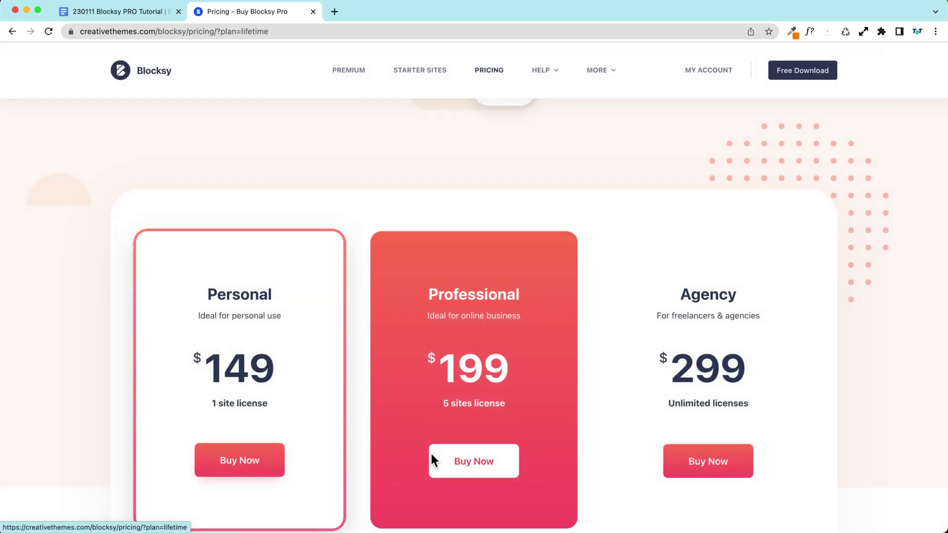
# - Reopen the Professional checkout and inspect its license renewal key field, business VAT ID field and VAT amount
pyautogui.click(471, 457)
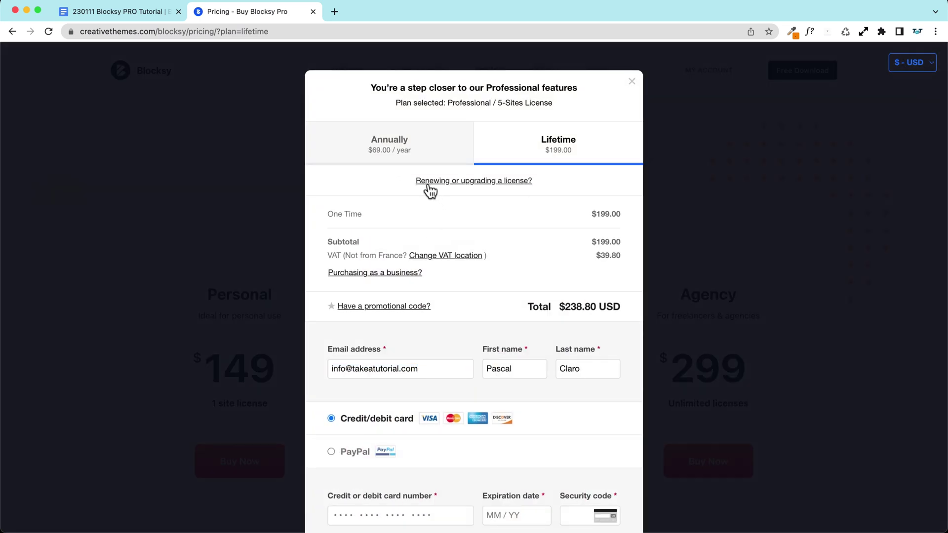
pyautogui.click(451, 183)
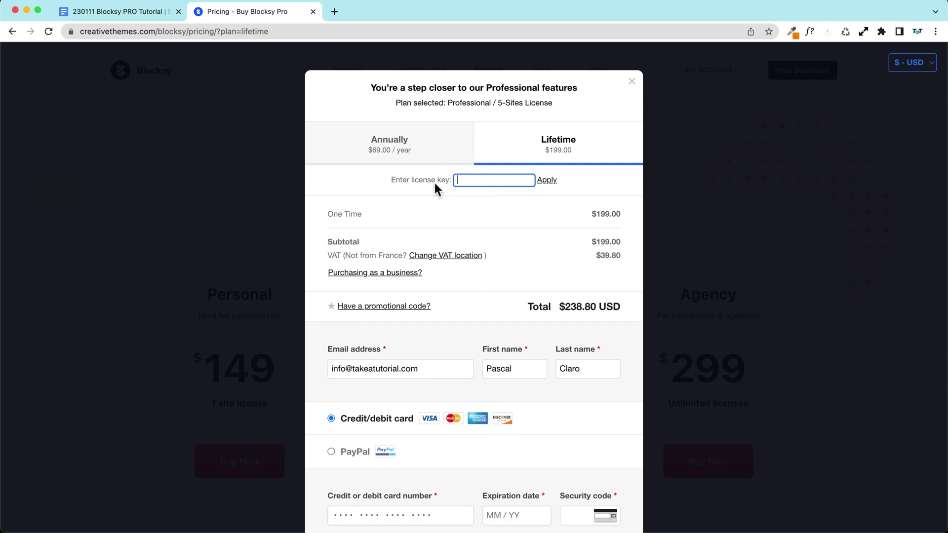
pyautogui.scroll(-2, 342, 226)
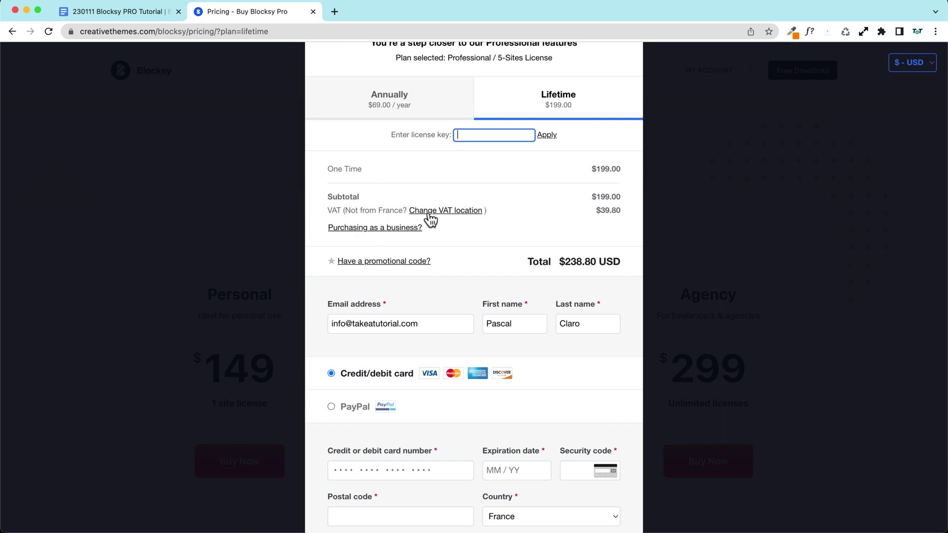
pyautogui.click(384, 229)
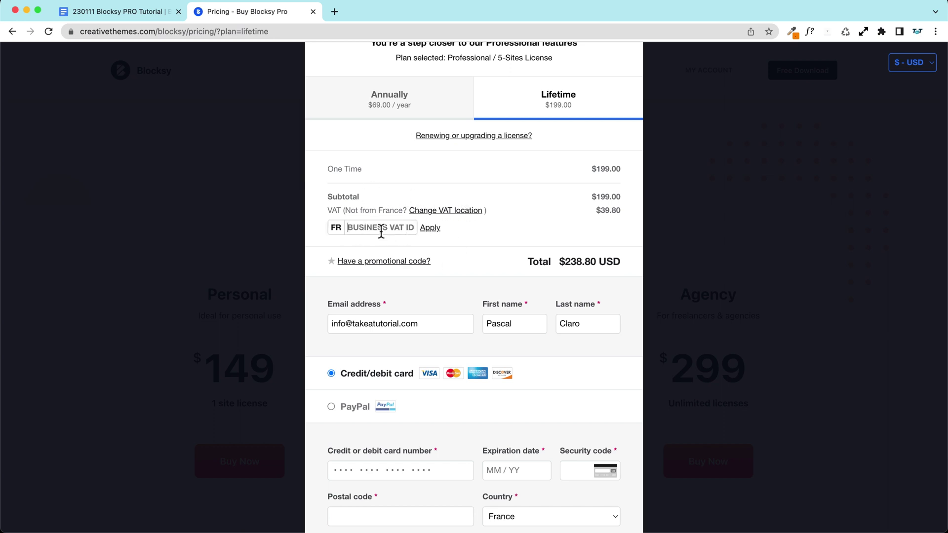
pyautogui.click(603, 212)
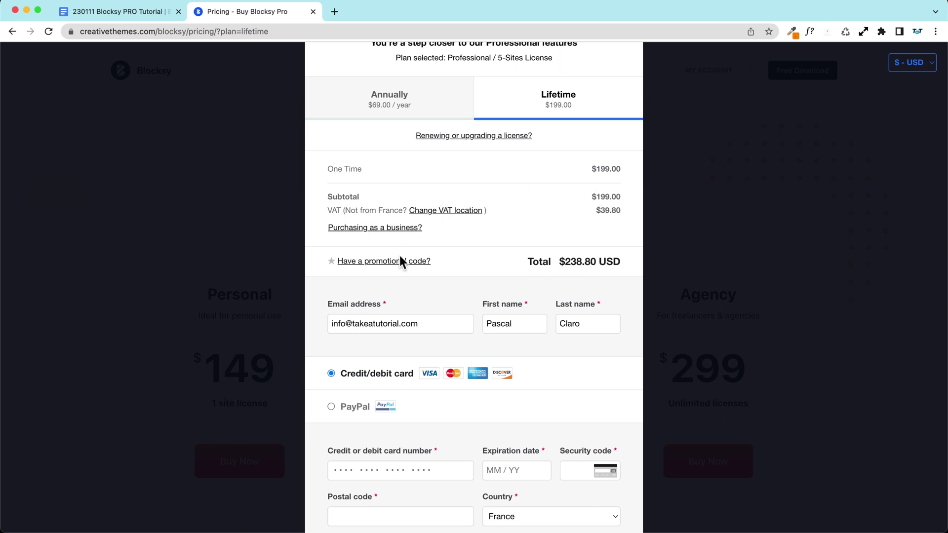
# - Check the prefilled email address, first name and last name fields in the checkout form without editing them
pyautogui.scroll(-2, 399, 261)
pyautogui.scroll(-3, 395, 230)
pyautogui.moveTo(429, 231); pyautogui.dragTo(322, 235)
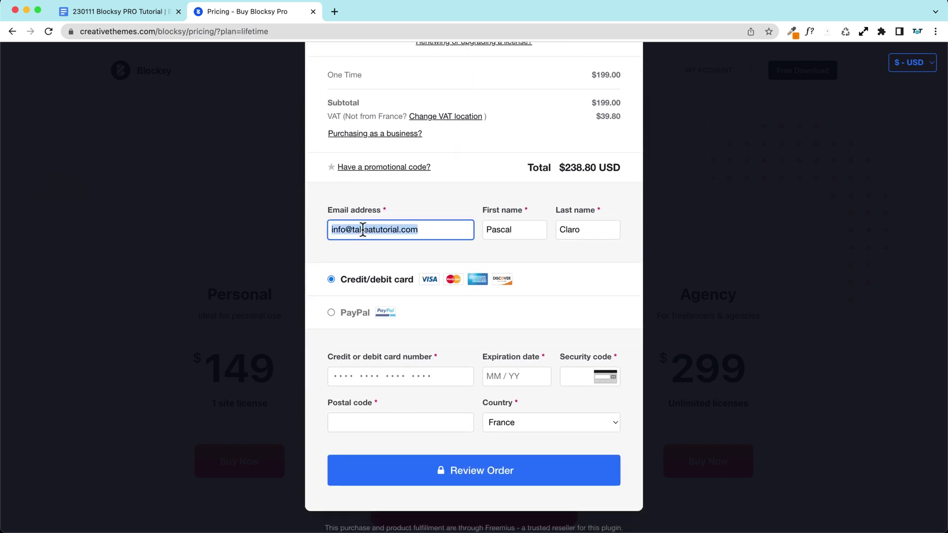
pyautogui.click(519, 231)
pyautogui.click(586, 231)
pyautogui.click(449, 231)
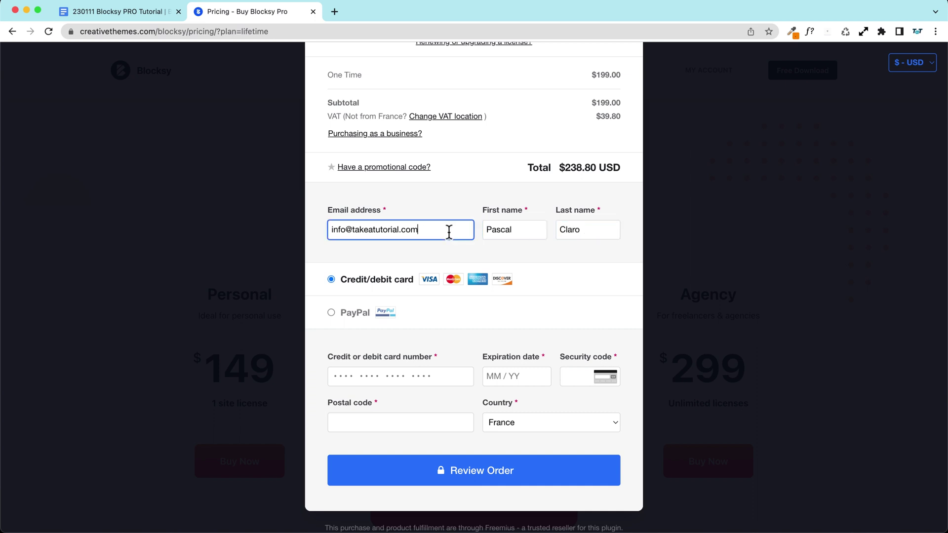
pyautogui.tripleClick(449, 232)
pyautogui.click(449, 232)
pyautogui.click(440, 204)
pyautogui.click(439, 226)
# - Compare the credit/debit card and PayPal payment forms, and select PayPal as the payment method
pyautogui.click(333, 314)
pyautogui.click(332, 328)
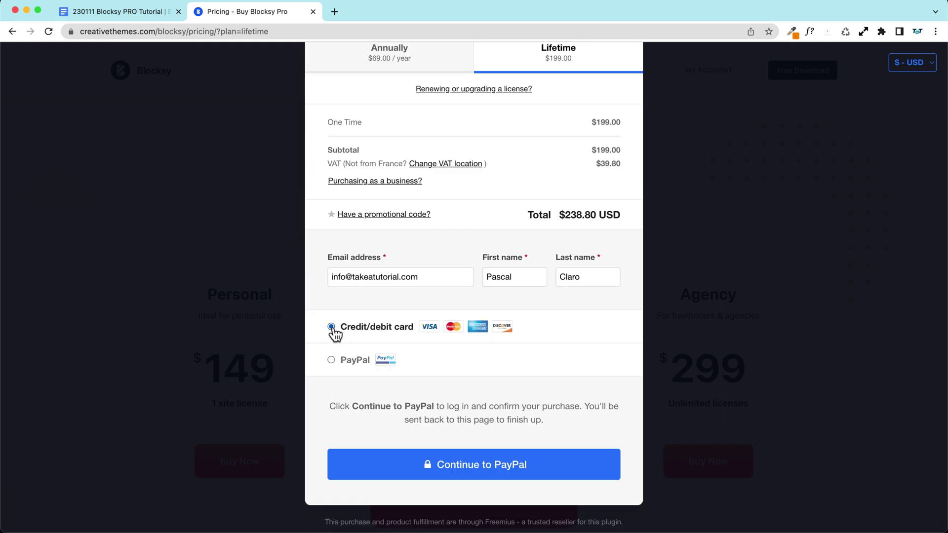
pyautogui.scroll(-3, 338, 334)
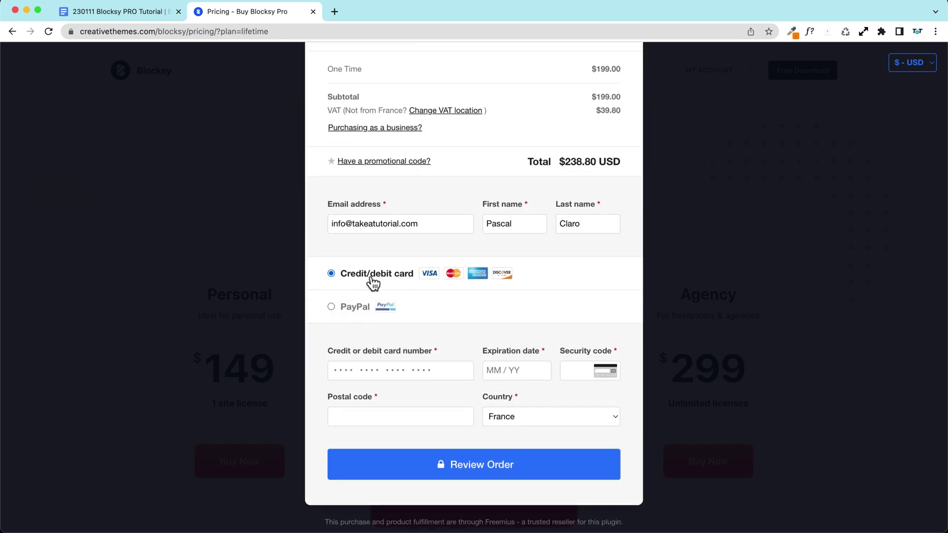
pyautogui.click(332, 307)
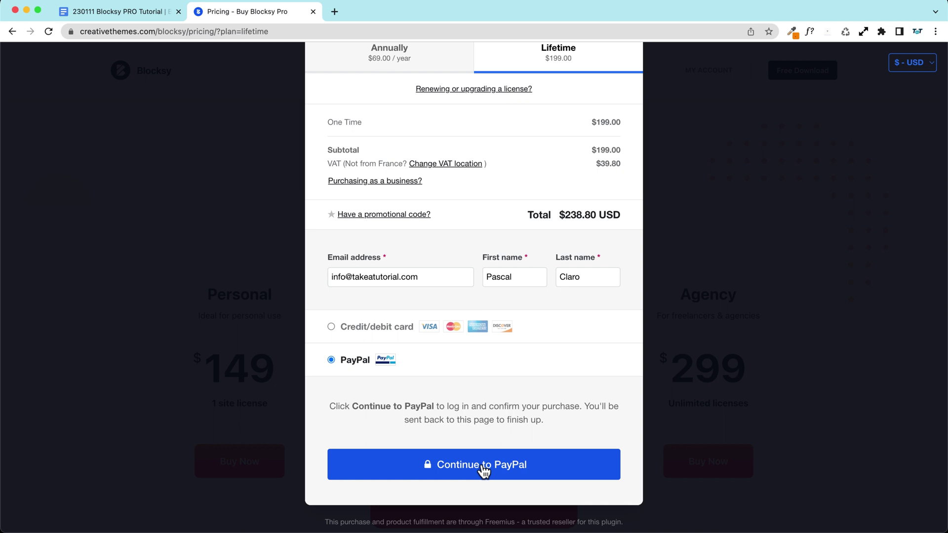
pyautogui.scroll(3, 482, 470)
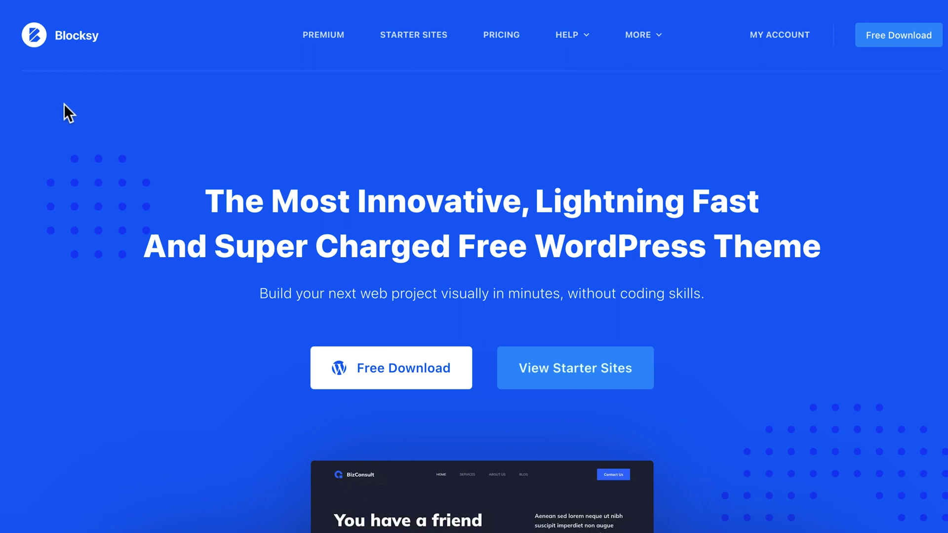
# - Open the customer account's Downloads page on the Blocksy website
pyautogui.click(778, 36)
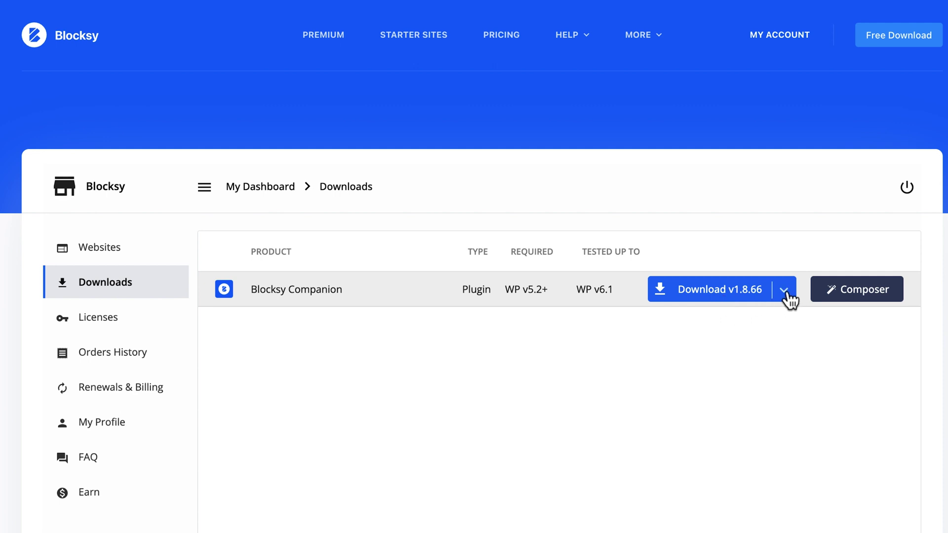
# - Download Blocksy Companion v1.8.66 and select the second license key offered in the installation instructions
pyautogui.click(765, 292)
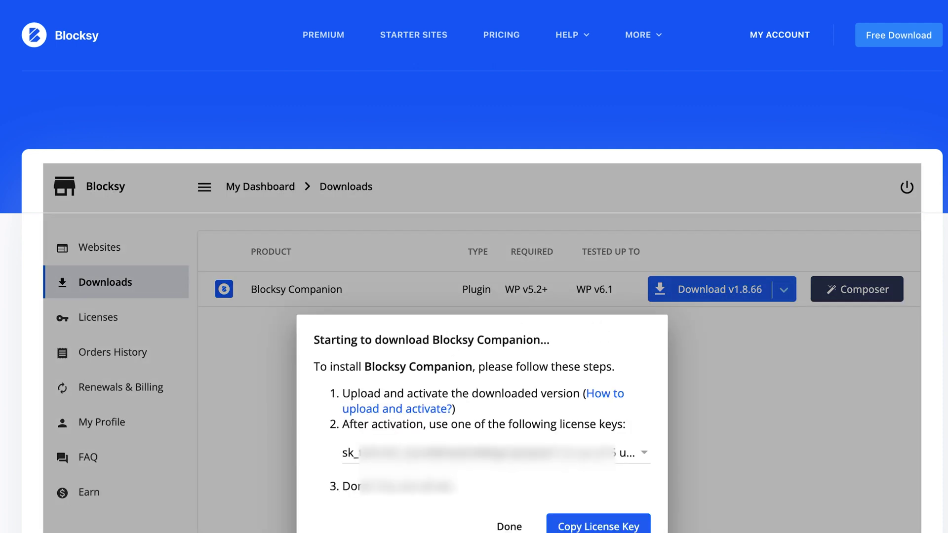
pyautogui.moveTo(535, 460)
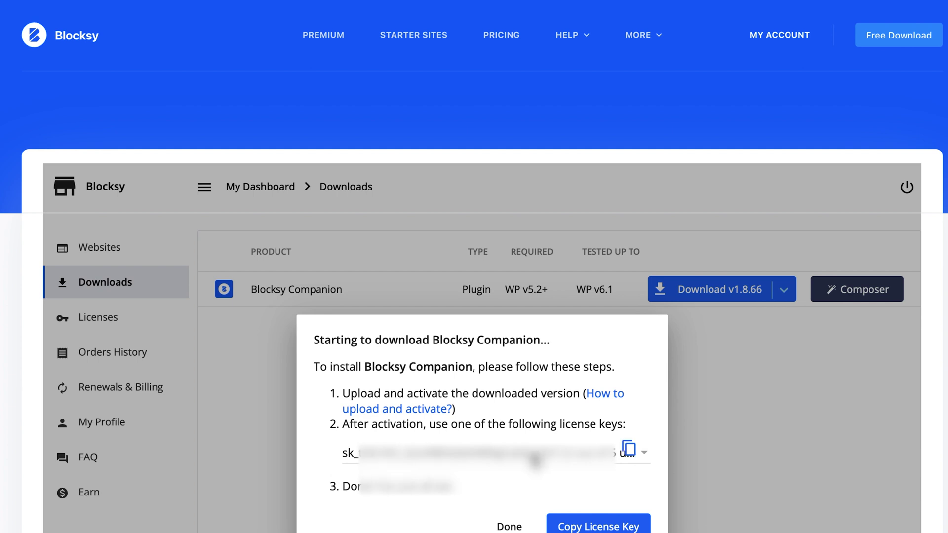
pyautogui.click(643, 454)
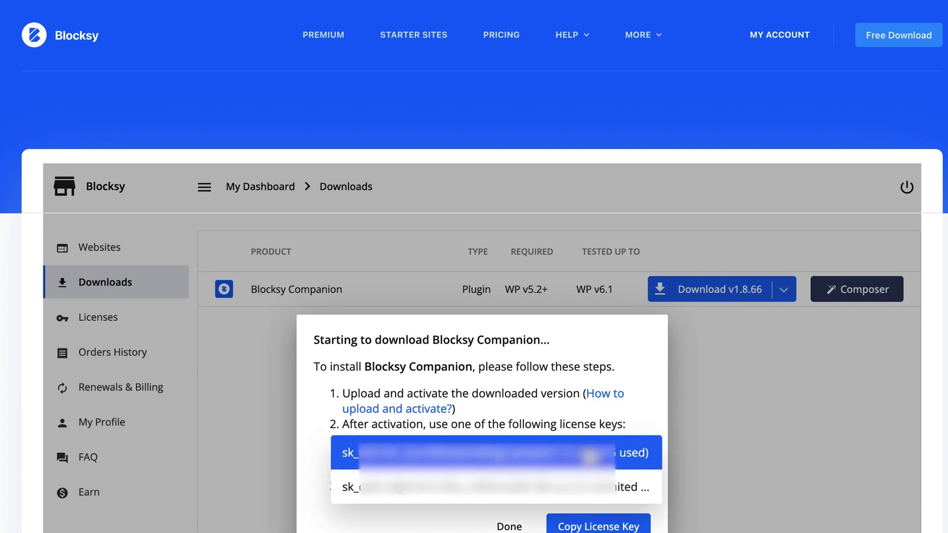
pyautogui.click(397, 494)
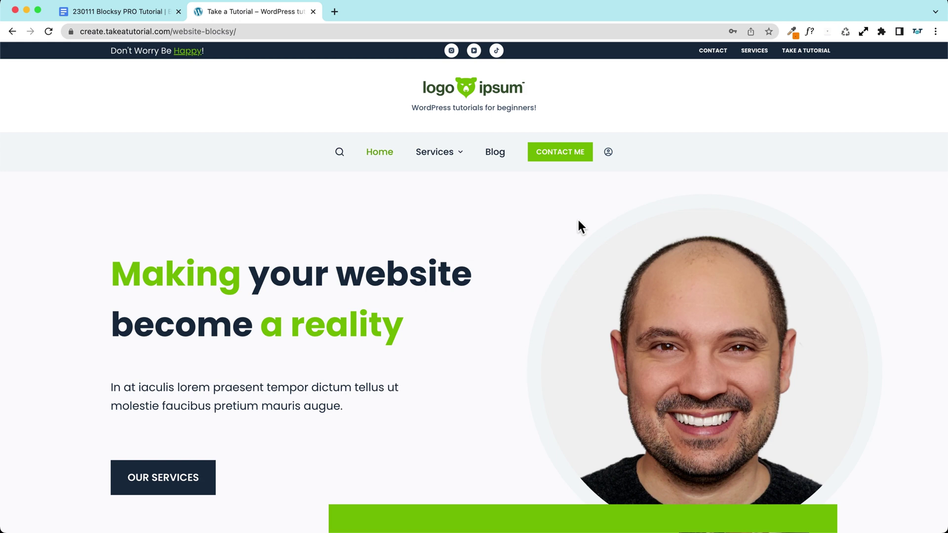
# - Log in to the WordPress site through the header's account link and open the page for adding new plugins
pyautogui.click(609, 152)
pyautogui.click(482, 375)
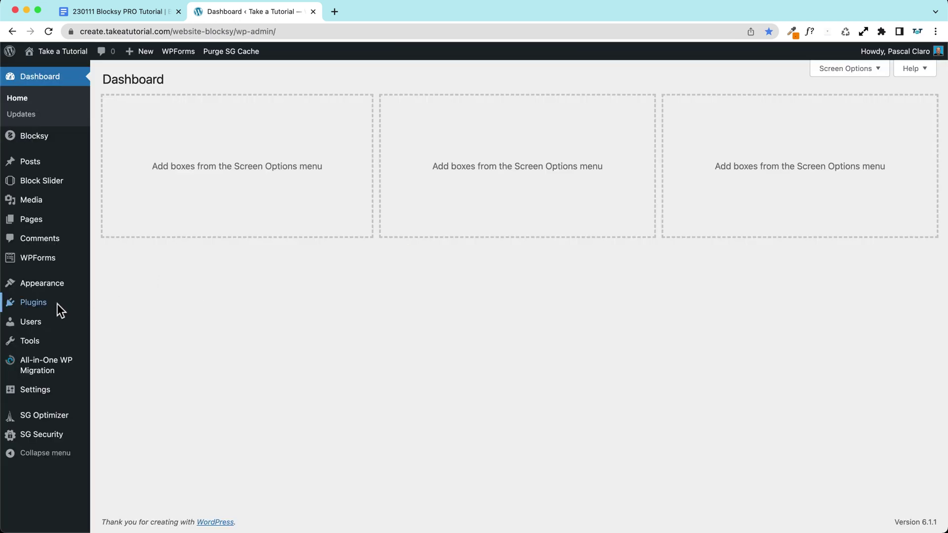
pyautogui.moveTo(87, 308)
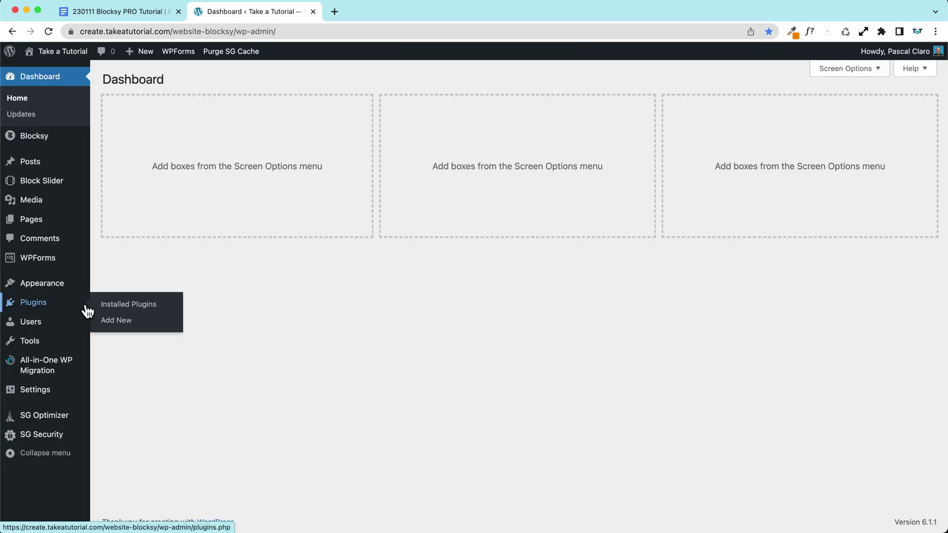
pyautogui.click(167, 325)
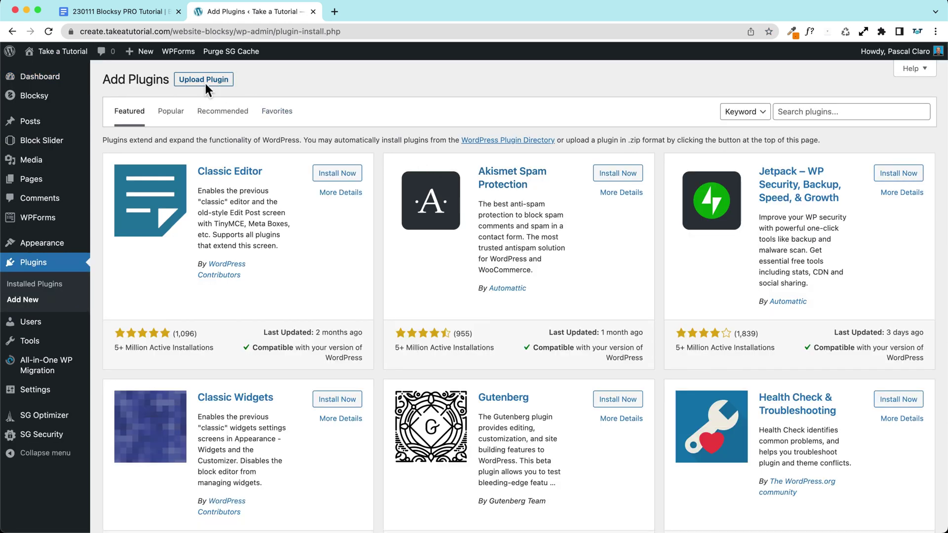
# - Upload blocksy-companion-pro.1.8.66.zip from the Downloads folder as a plugin, then install and activate it
pyautogui.click(205, 84)
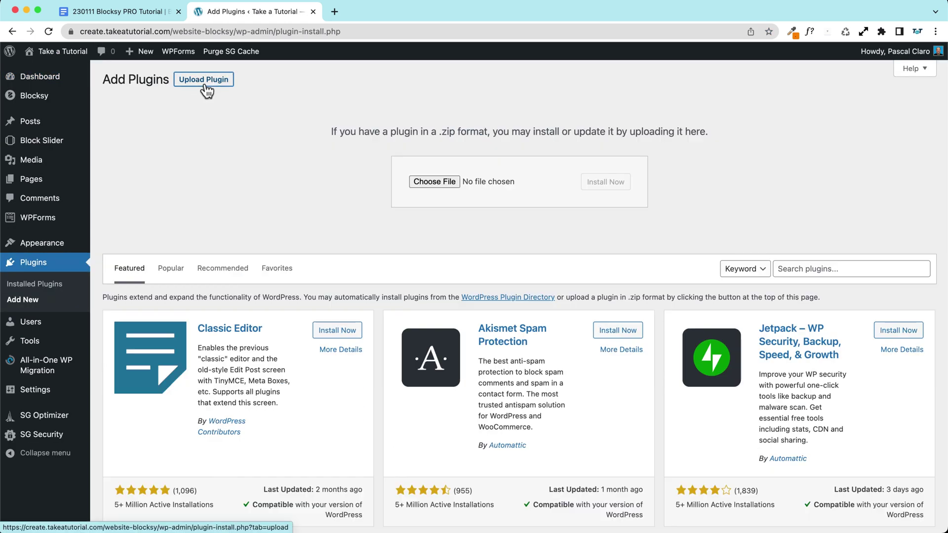
pyautogui.click(435, 182)
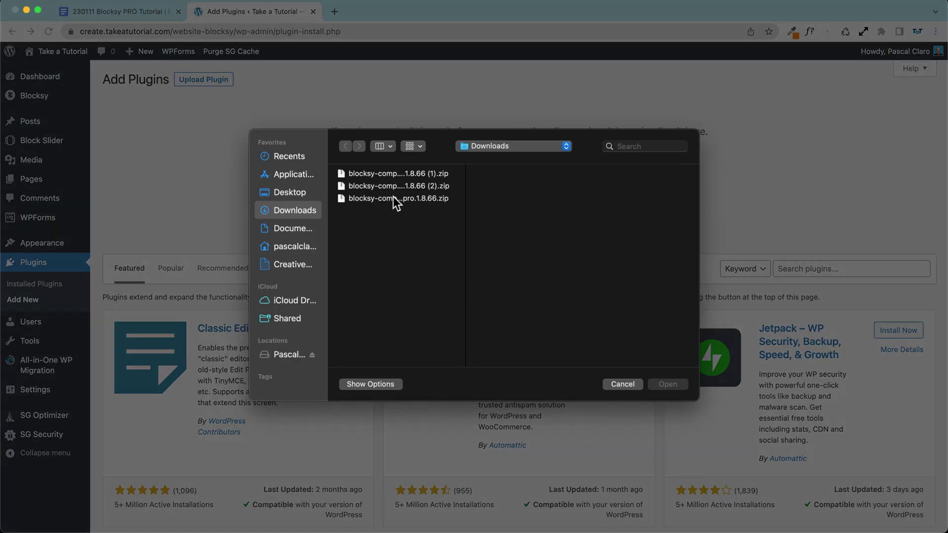
pyautogui.doubleClick(393, 198)
pyautogui.click(609, 187)
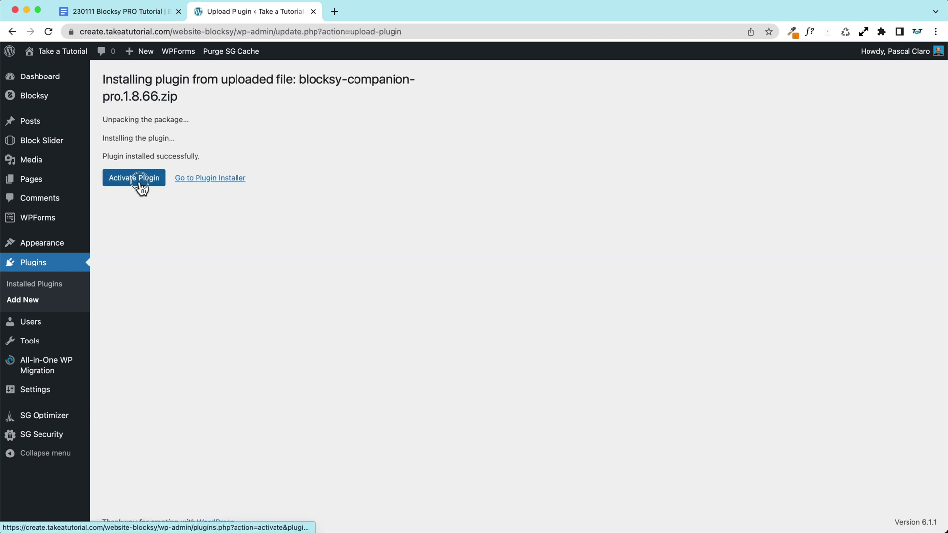
pyautogui.click(140, 181)
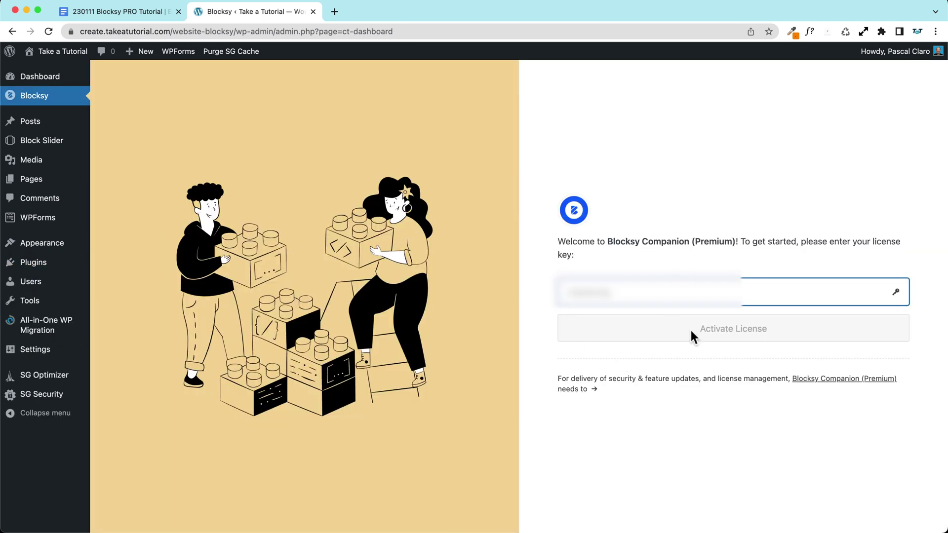
# - Paste the license key for Blocksy Companion (Premium) and activate the license
pyautogui.click(602, 296)
pyautogui.press('super+v')
pyautogui.click(635, 332)
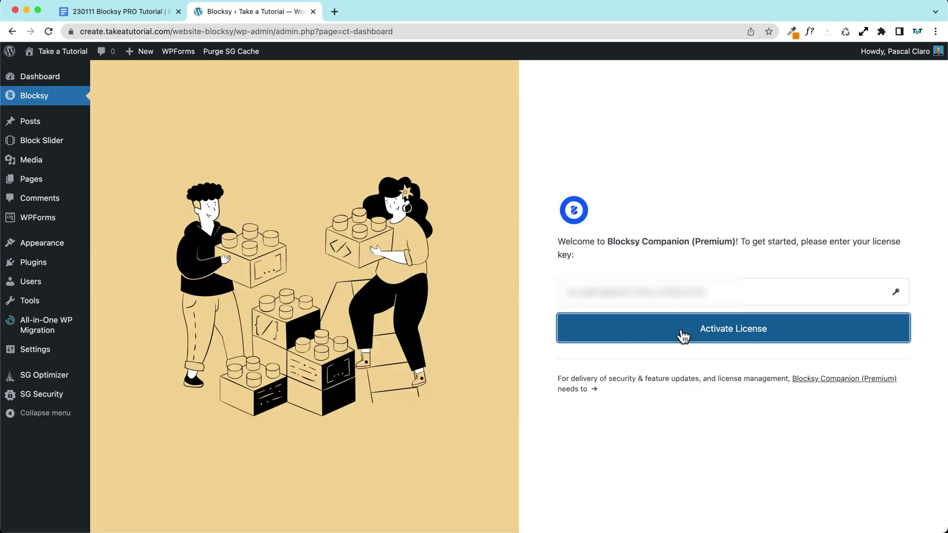
pyautogui.click(658, 335)
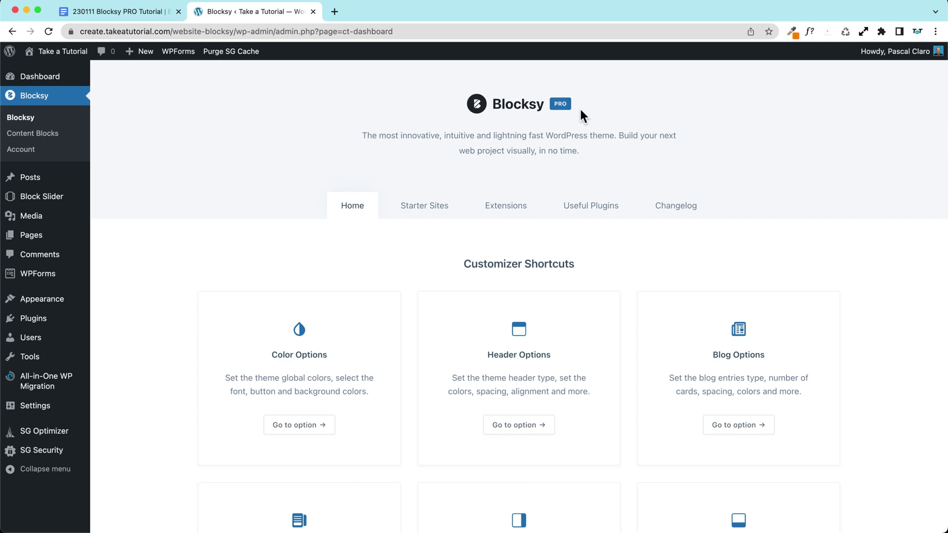
# - Look through Blocksy's Pro Extensions list and its Content Blocks and Account pages in the WordPress admin
pyautogui.click(505, 212)
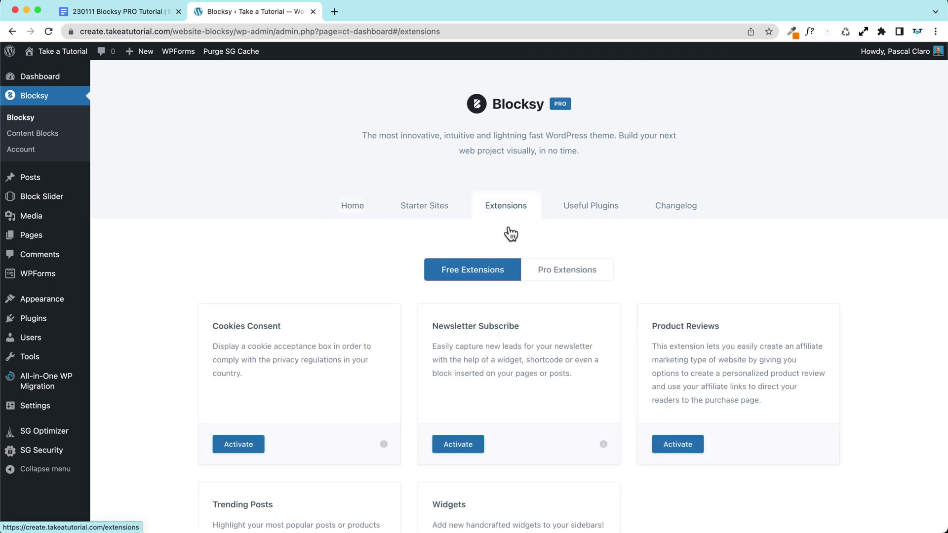
pyautogui.click(558, 273)
pyautogui.scroll(-5, 178, 269)
pyautogui.scroll(3, 178, 272)
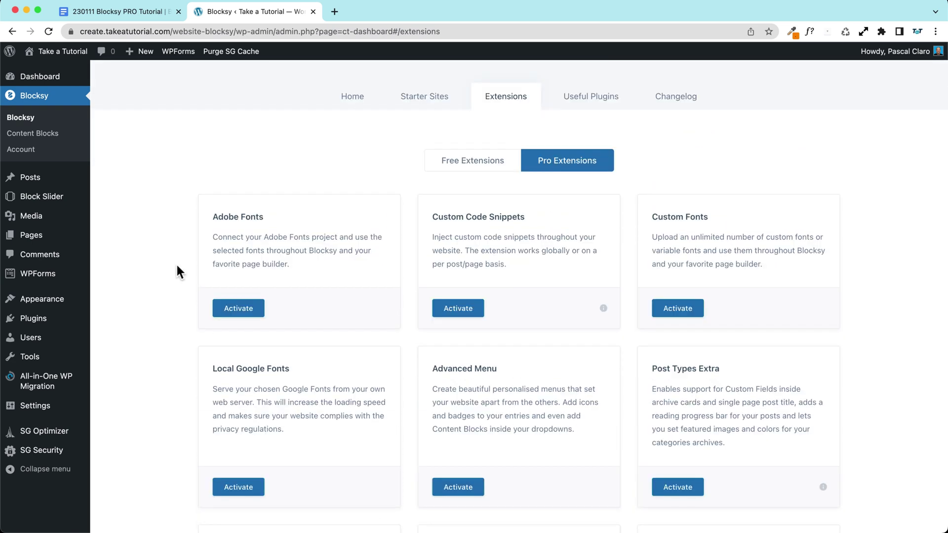
pyautogui.scroll(-6, 177, 267)
pyautogui.scroll(6, 177, 267)
pyautogui.scroll(1, 176, 263)
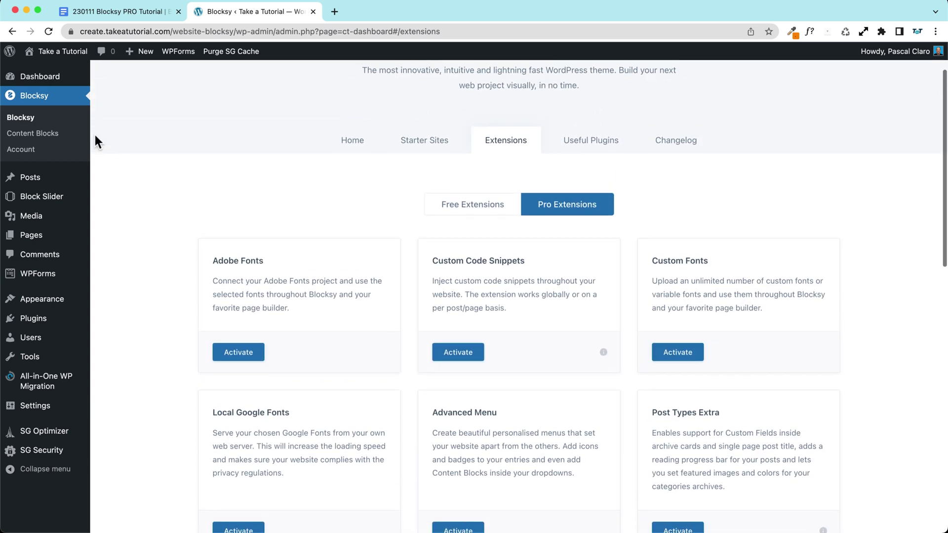
pyautogui.click(27, 141)
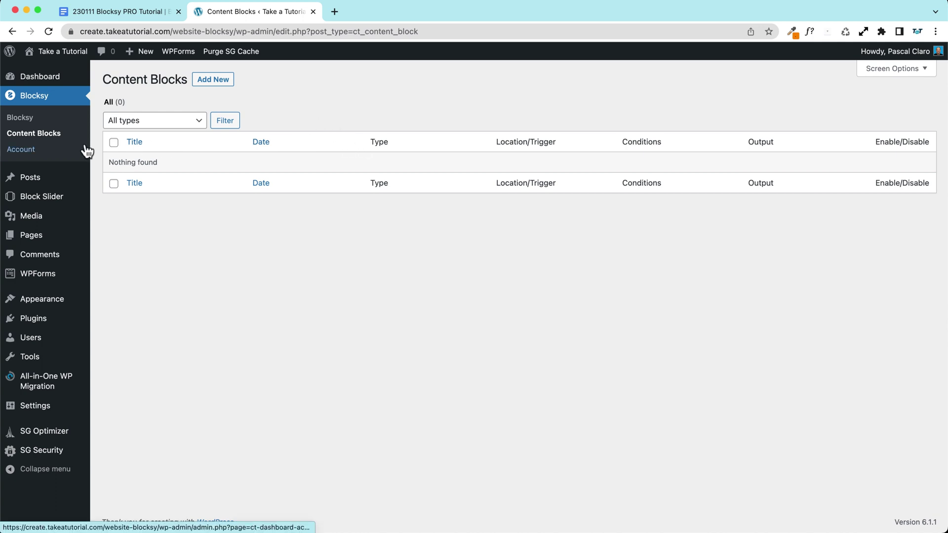
pyautogui.click(29, 159)
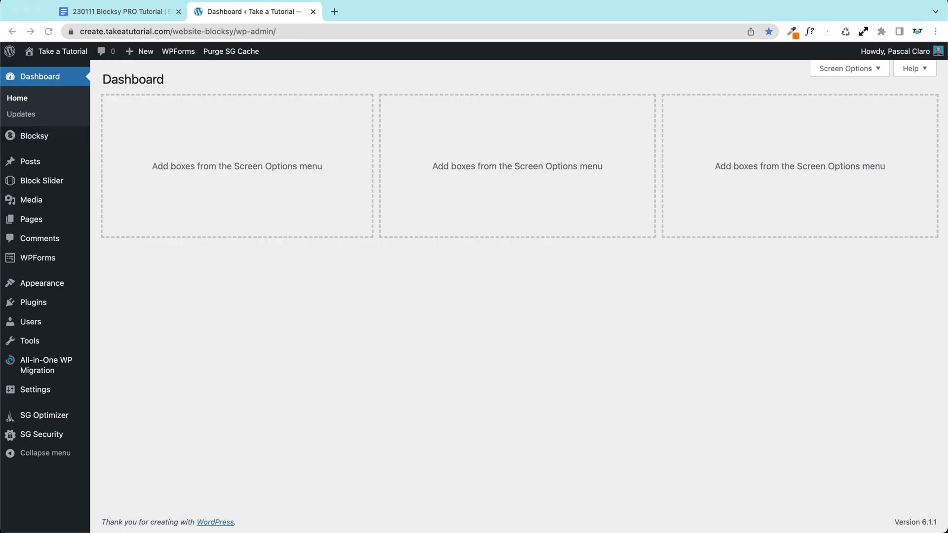
# - Delete the inactive free Blocksy Companion plugin and enable auto-updates for Blocksy Companion (Premium)
pyautogui.click(34, 303)
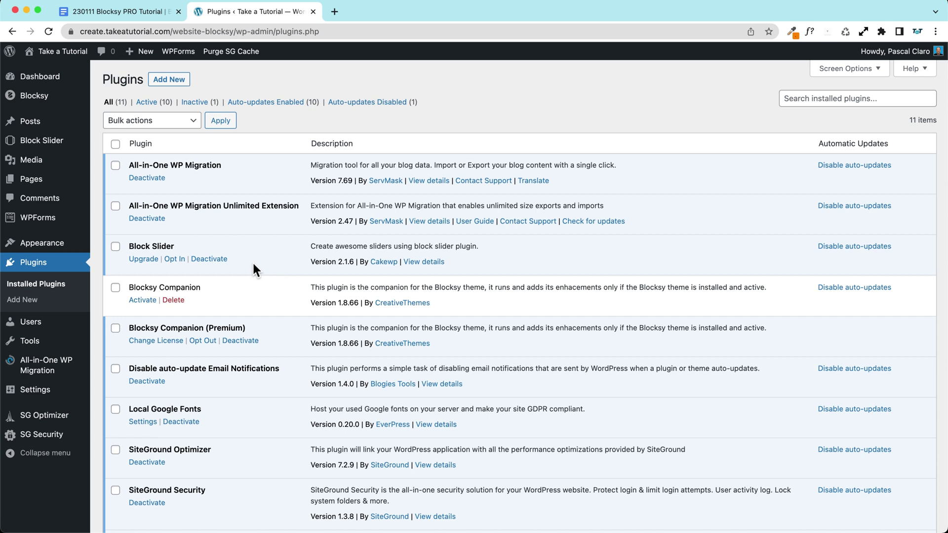
pyautogui.moveTo(128, 287); pyautogui.dragTo(208, 286)
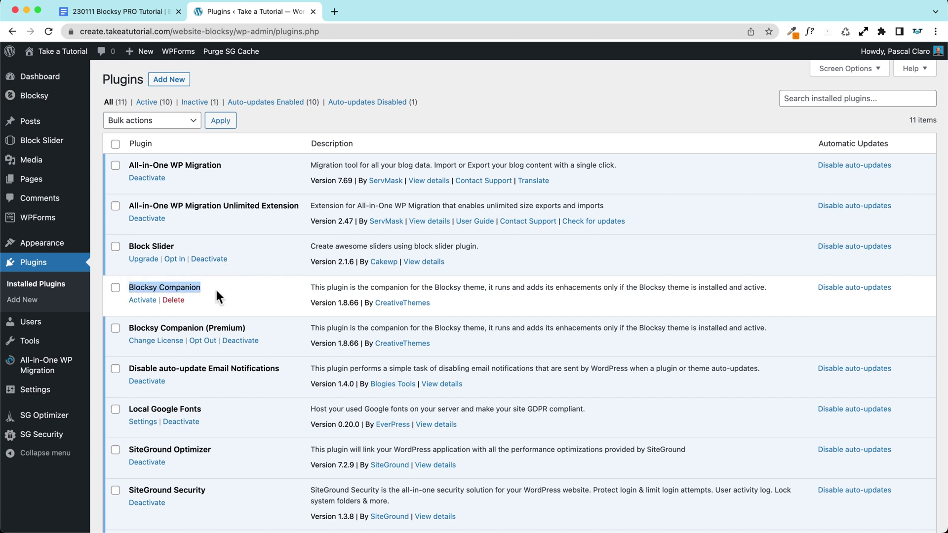
pyautogui.scroll(-3, 216, 288)
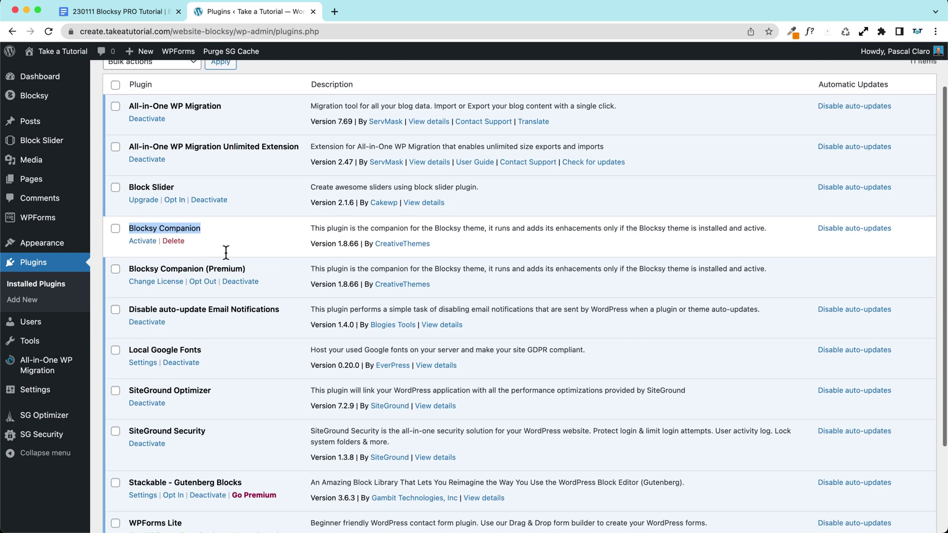
pyautogui.click(172, 243)
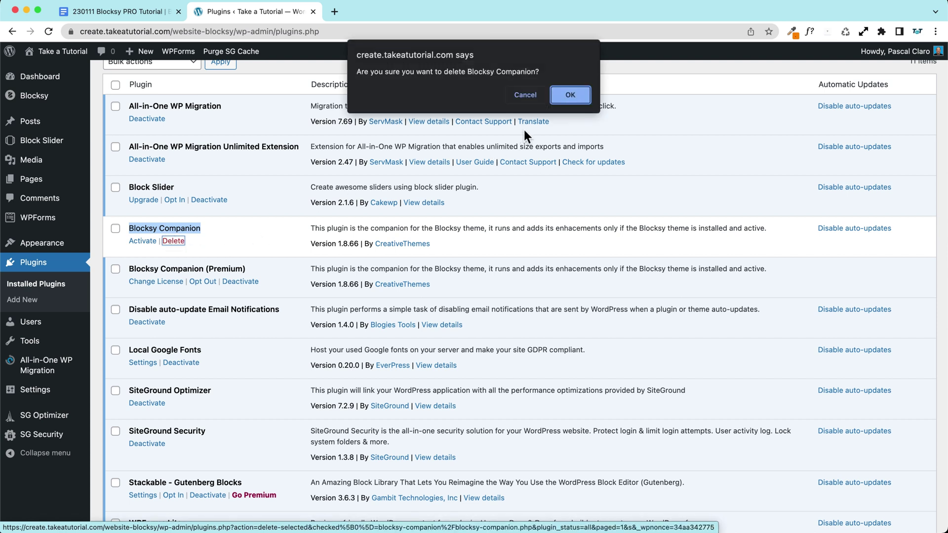
pyautogui.click(571, 95)
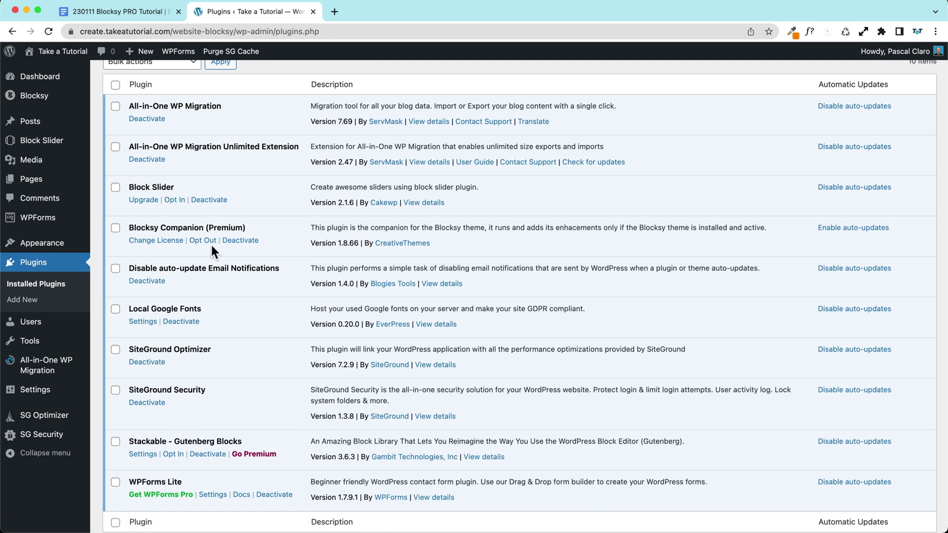
pyautogui.click(853, 234)
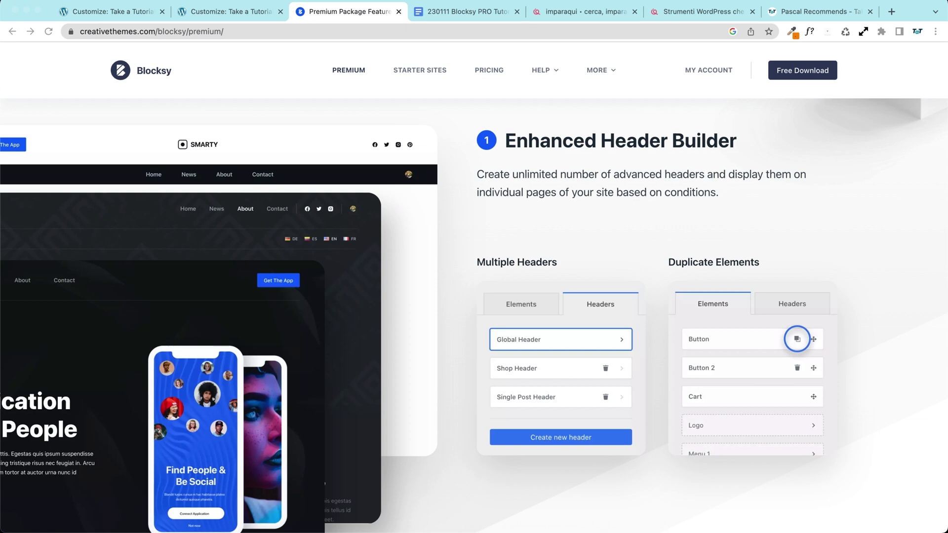
# - Compare the headers of the imparaqui.it home page and its WordPress recommendations page, and examine the home page down to its footer
pyautogui.click(576, 18)
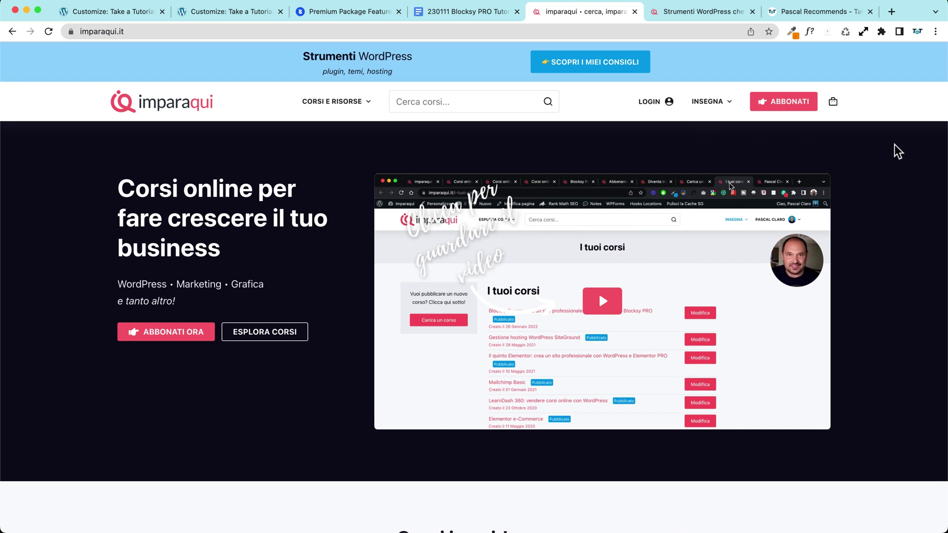
pyautogui.click(684, 12)
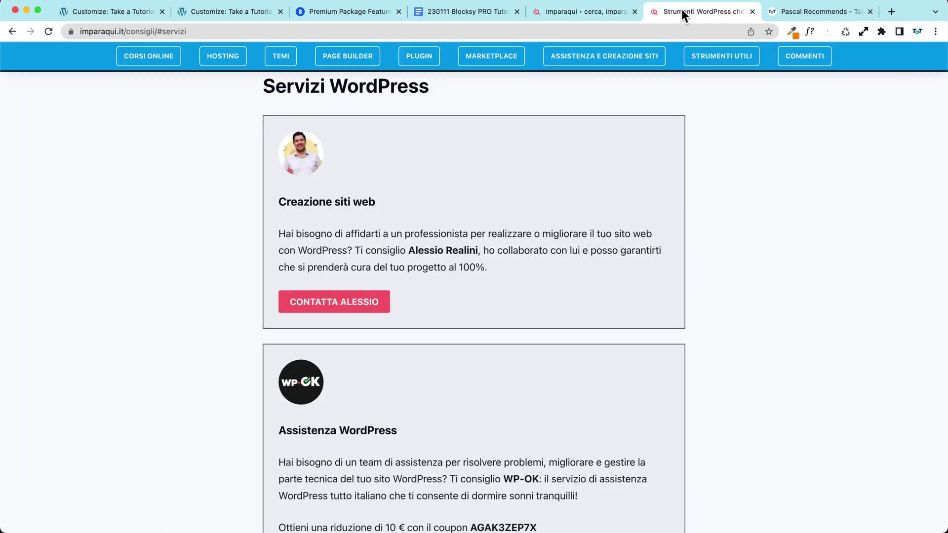
pyautogui.scroll(15, 760, 193)
pyautogui.scroll(10, 759, 185)
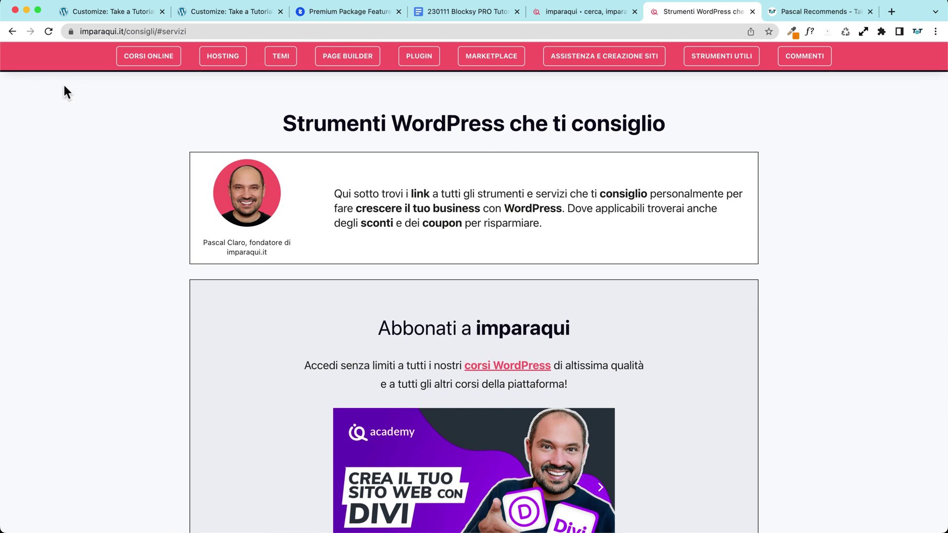
pyautogui.click(585, 12)
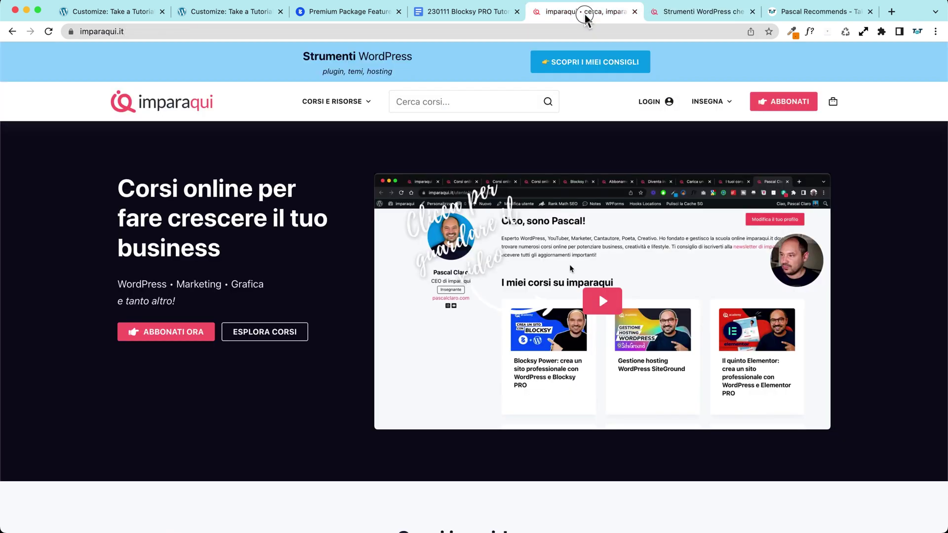
pyautogui.click(690, 14)
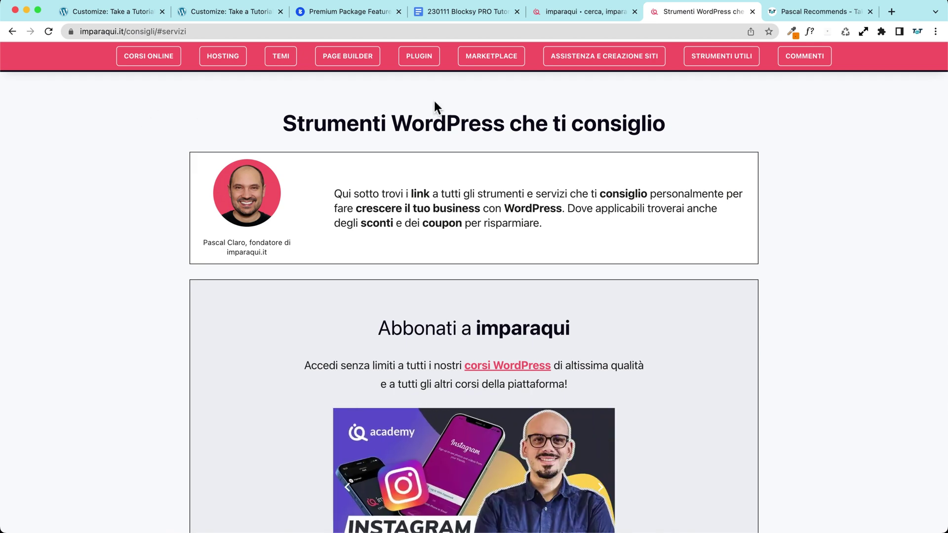
pyautogui.scroll(-5, 216, 106)
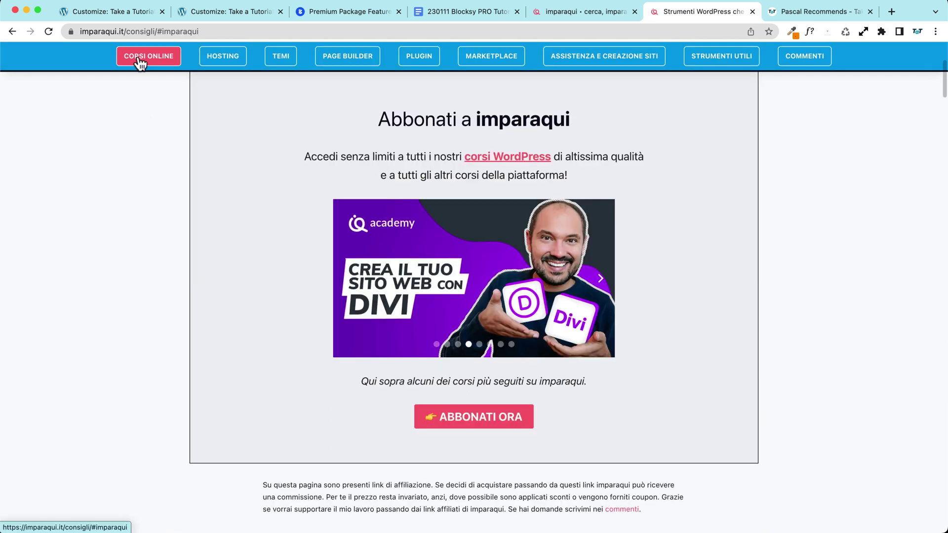
pyautogui.click(600, 13)
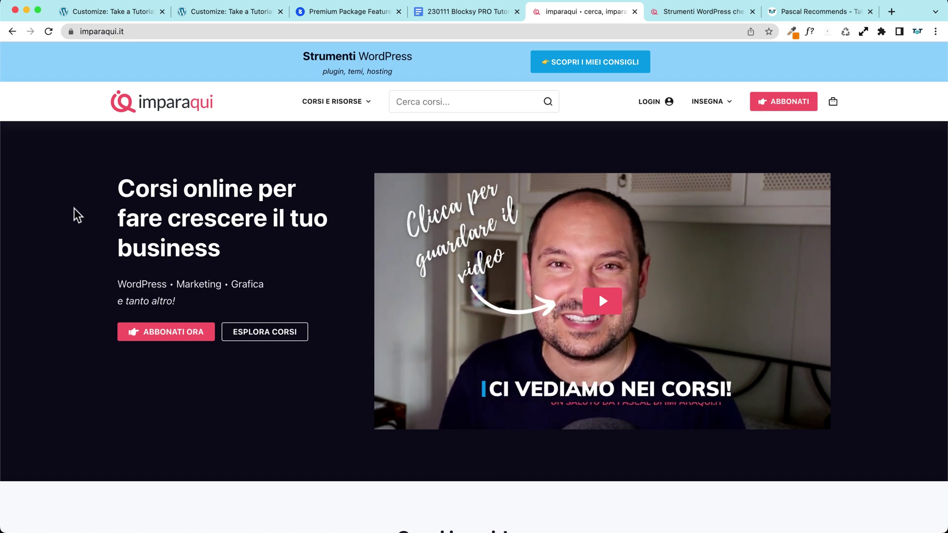
pyautogui.scroll(-20, 77, 216)
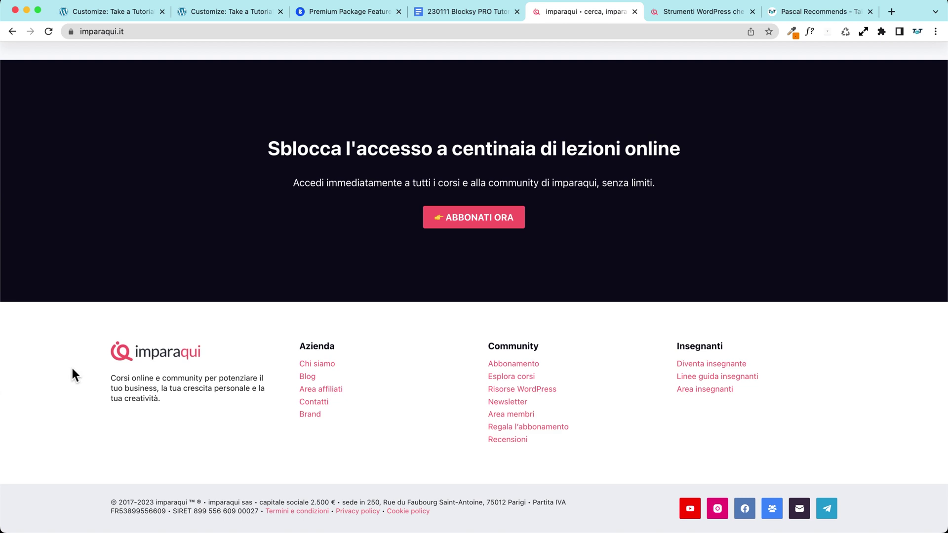
# - Revisit the Enhanced Header Builder feature, then compare the website-blocksy header with the website-blocksy-creation header in the Customizer
pyautogui.press('super+3')
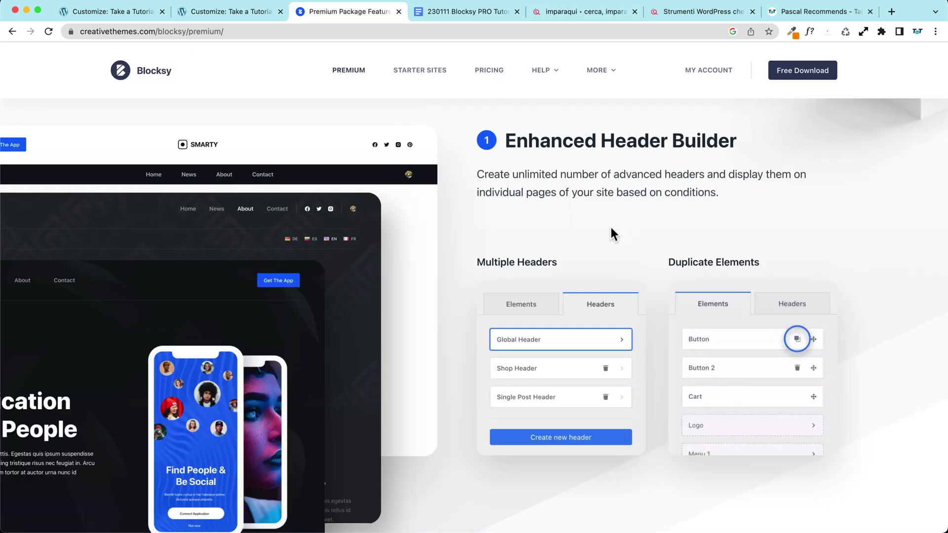
pyautogui.click(139, 12)
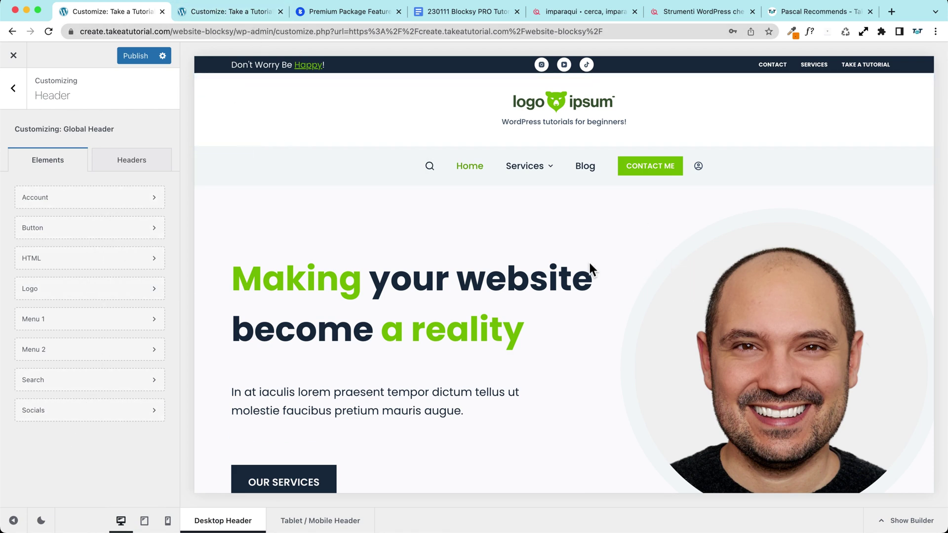
pyautogui.click(239, 13)
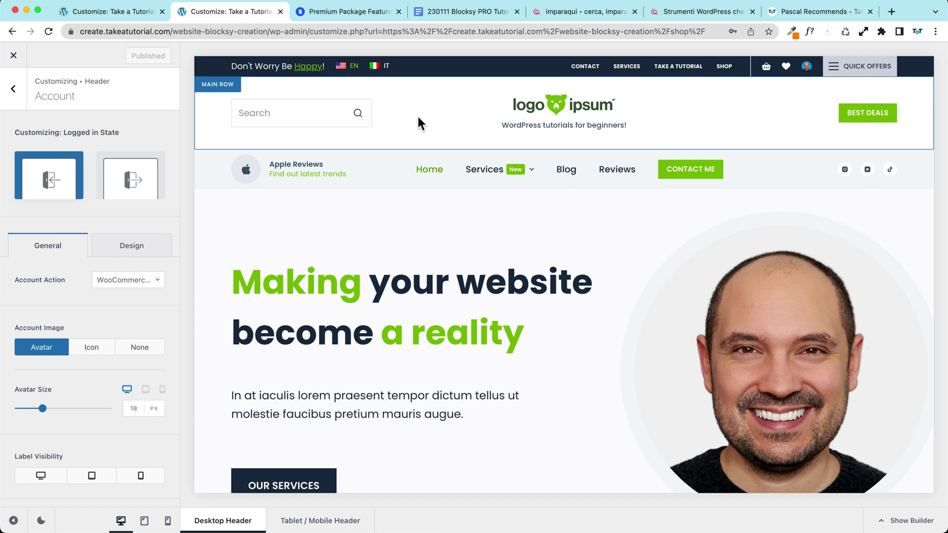
# - Compare the lists of available header elements on website-blocksy and website-blocksy-creation in the Customizer
pyautogui.click(82, 8)
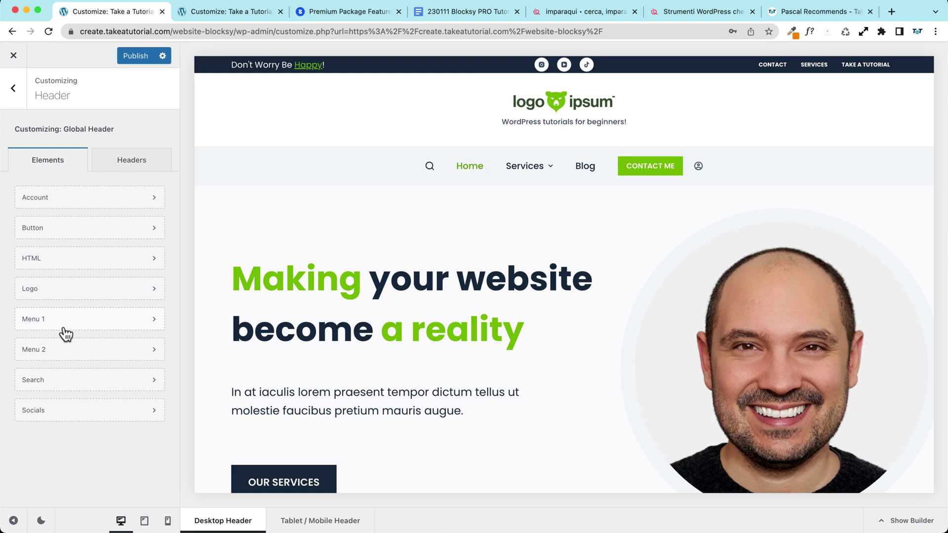
pyautogui.click(208, 9)
pyautogui.click(13, 89)
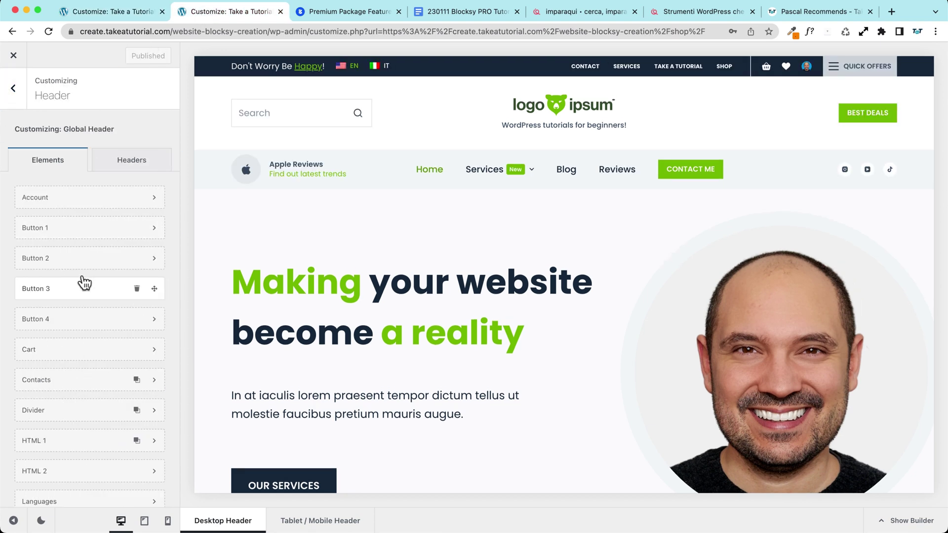
pyautogui.scroll(-10, 5, 303)
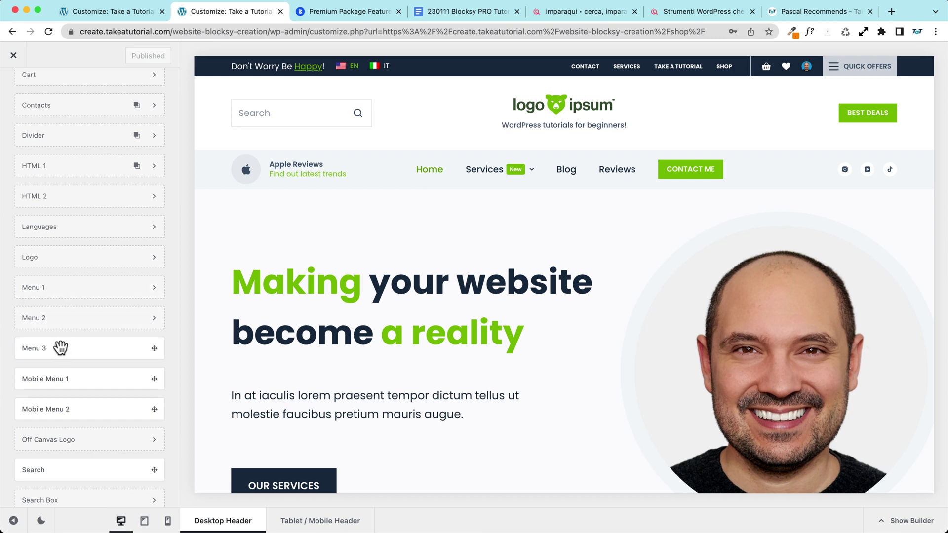
pyautogui.scroll(-4, 61, 351)
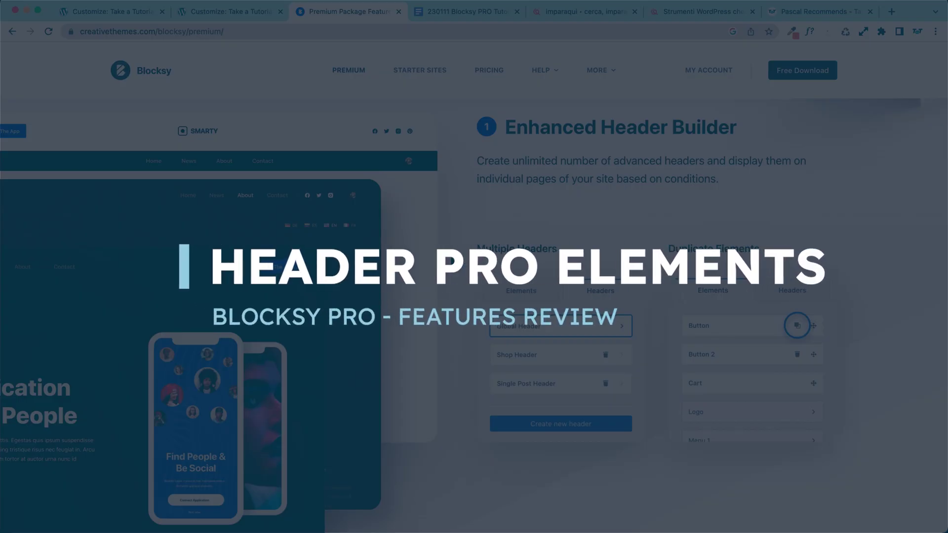
# - View the Header Pro Elements section on Blocksy's premium features page
pyautogui.scroll(-10, 474, 316)
pyautogui.scroll(-1, 448, 259)
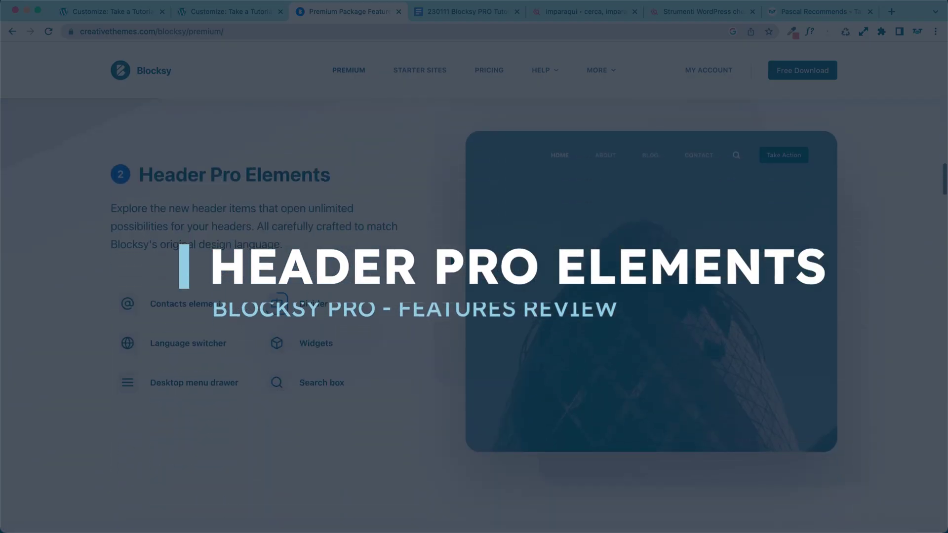
pyautogui.scroll(1, 449, 259)
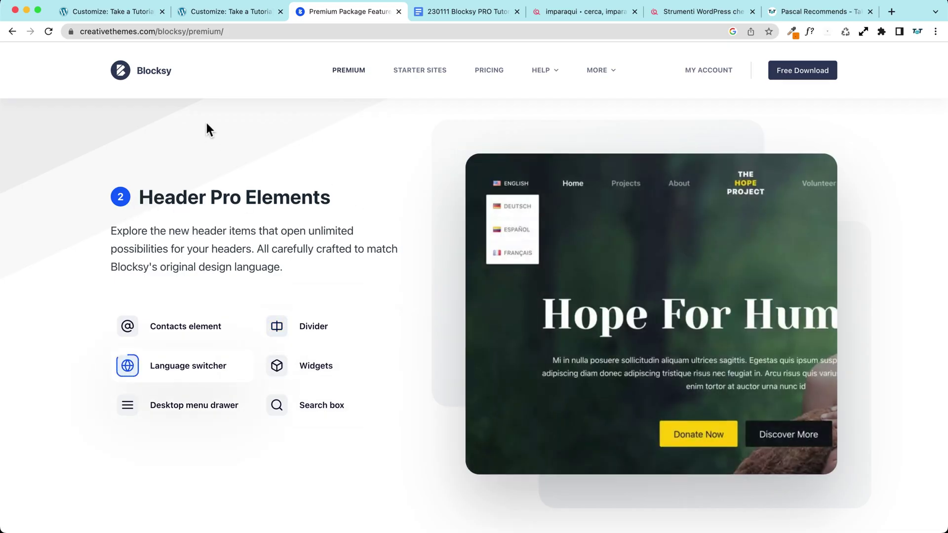
# - Check the website-blocksy header again, and examine the full list of header elements on website-blocksy-creation
pyautogui.click(109, 14)
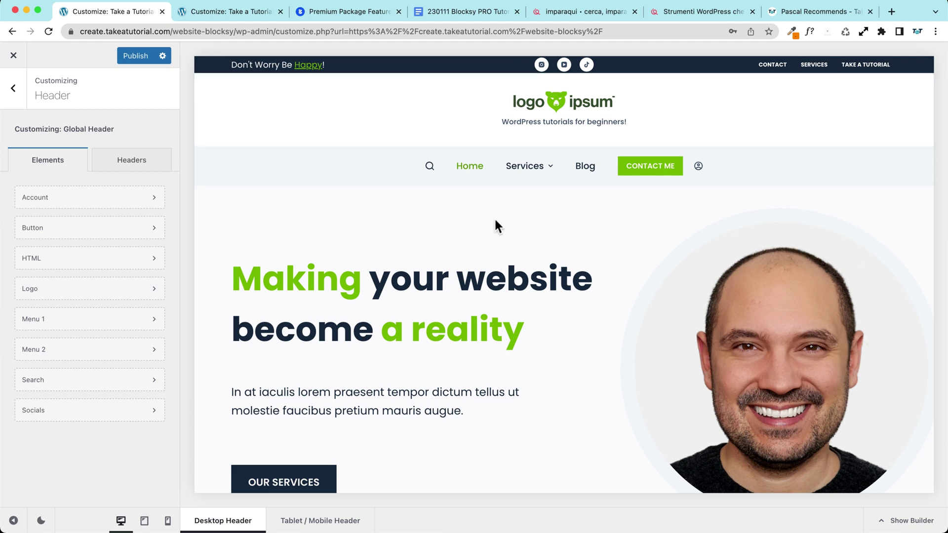
pyautogui.click(216, 11)
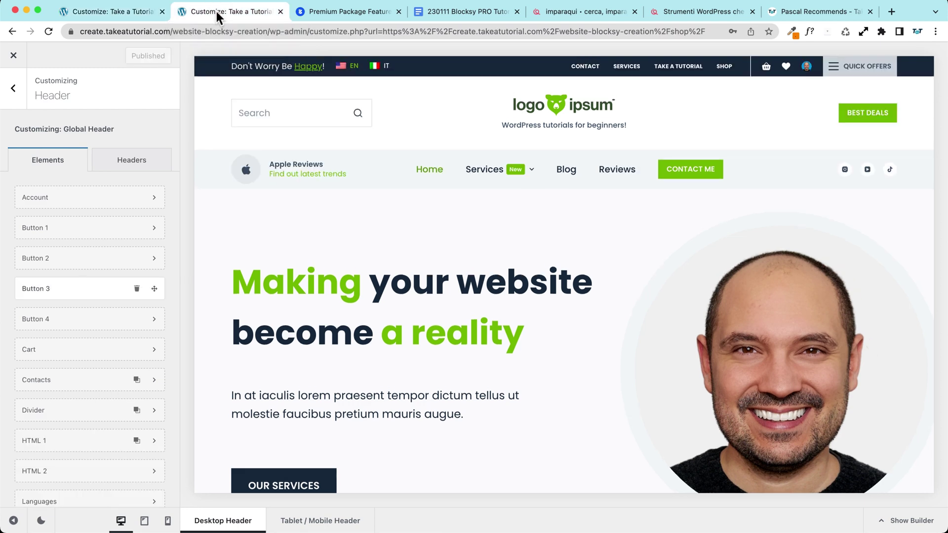
pyautogui.scroll(-10, 164, 174)
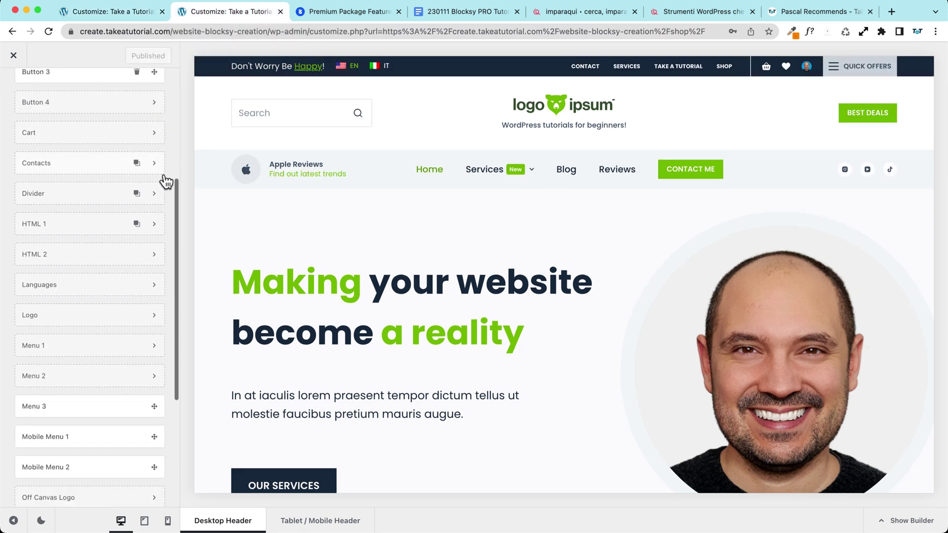
pyautogui.scroll(10, 164, 175)
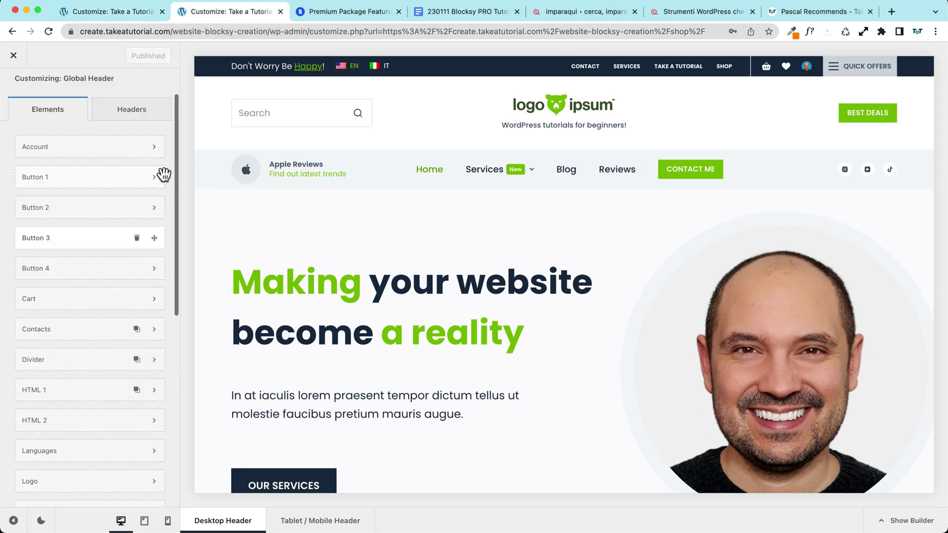
pyautogui.scroll(-5, 164, 174)
pyautogui.scroll(-4, 164, 174)
pyautogui.scroll(10, 164, 174)
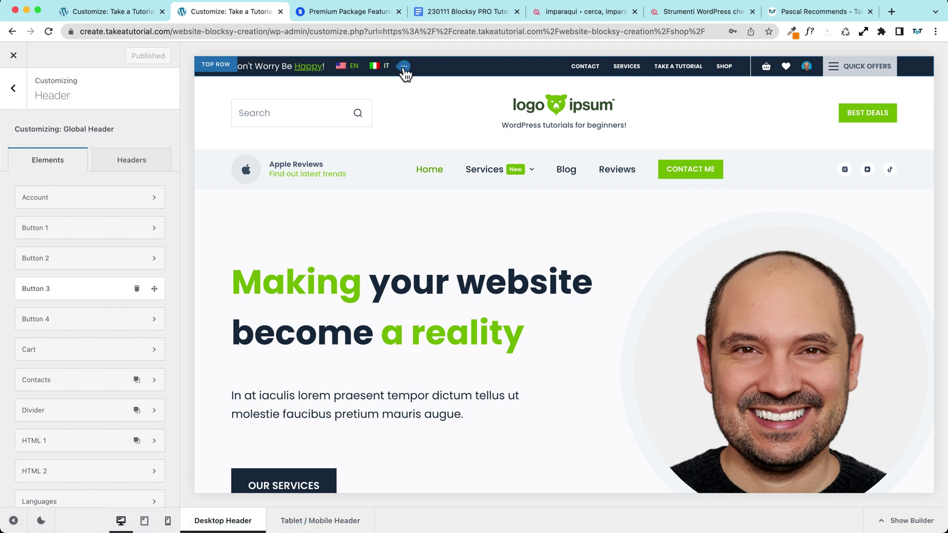
# - Open the Languages element's settings from the top row of the header preview, and look through the remaining header elements
pyautogui.click(404, 67)
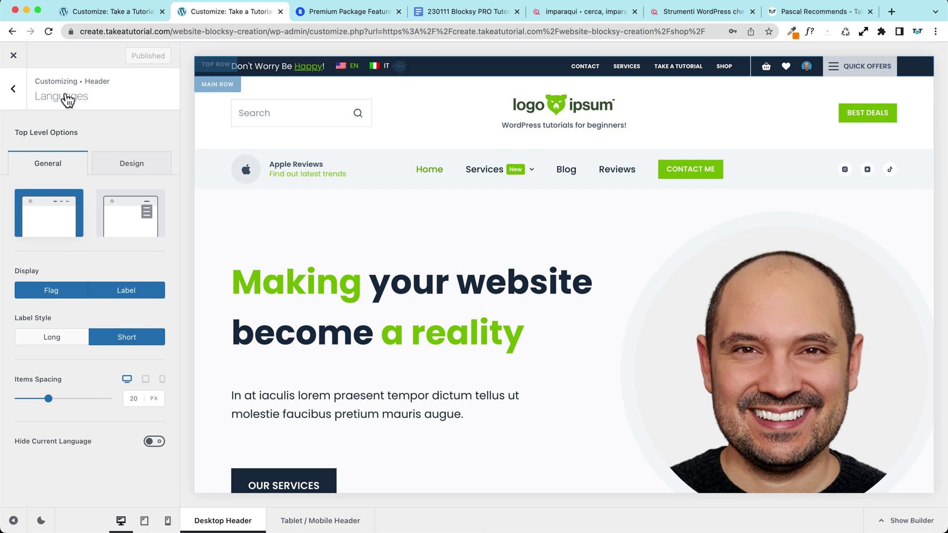
pyautogui.click(14, 90)
pyautogui.scroll(-5, 78, 289)
pyautogui.scroll(-2, 69, 247)
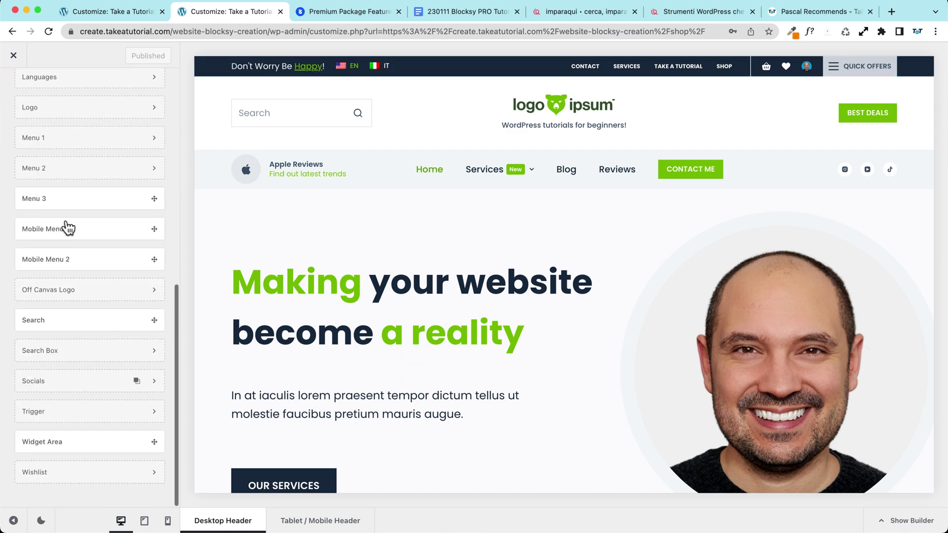
pyautogui.scroll(4, 65, 212)
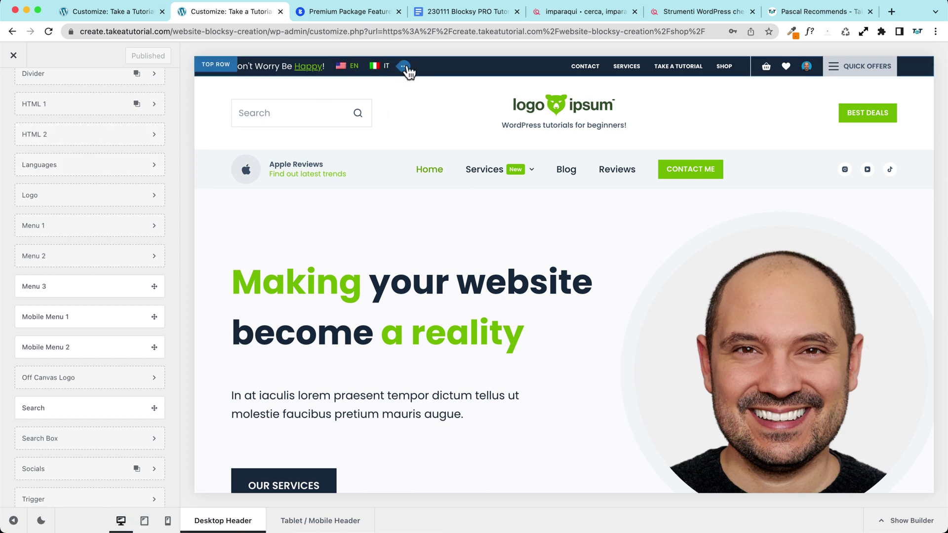
# - Change the header's Languages element to the dropdown layout with the Long label style
pyautogui.click(383, 66)
pyautogui.click(124, 222)
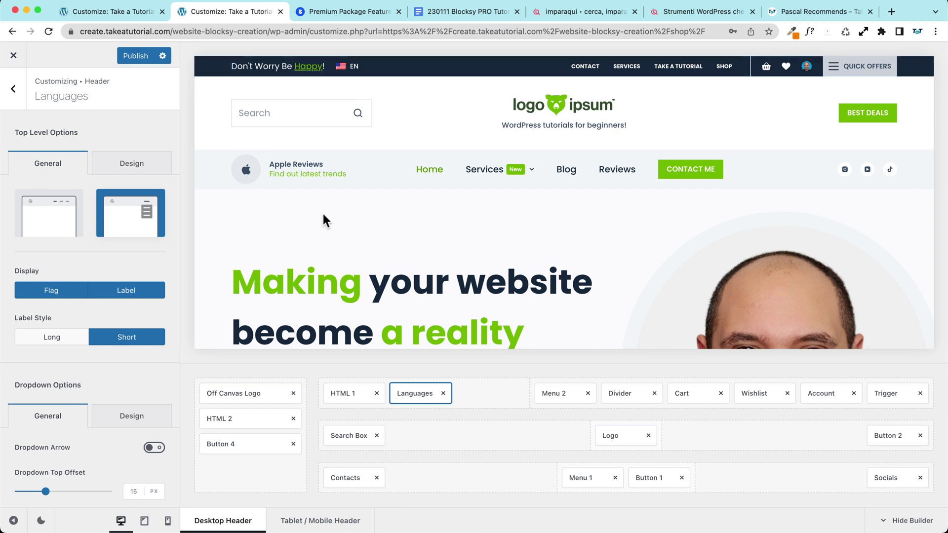
pyautogui.click(49, 337)
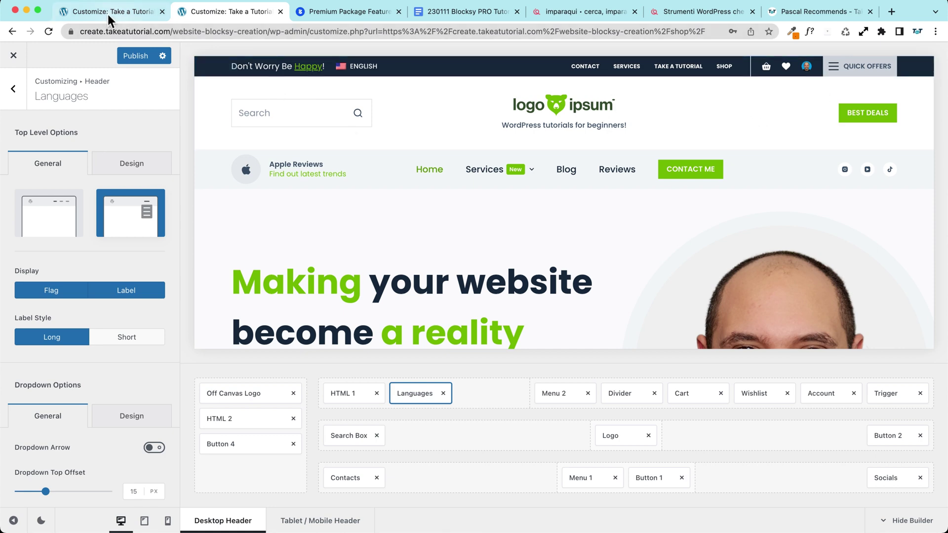
pyautogui.click(14, 89)
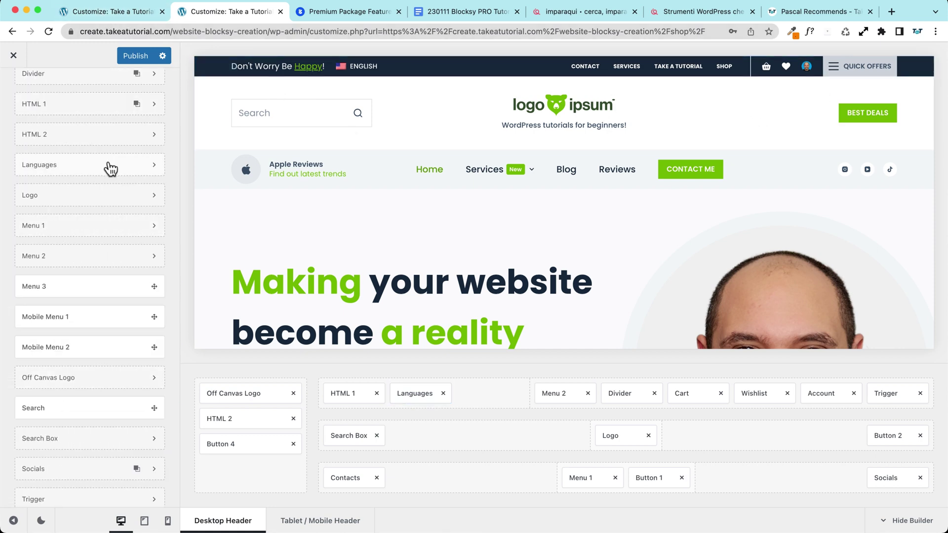
# - Open the Search Box element's settings on website-blocksy-creation and compare it with the full-screen search of the website-blocksy header
pyautogui.scroll(7, 91, 190)
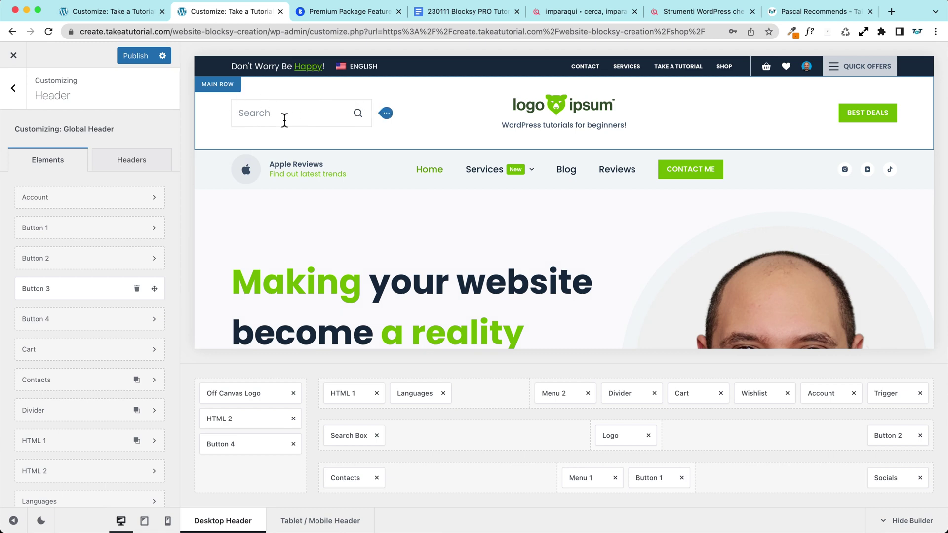
pyautogui.click(387, 114)
pyautogui.click(113, 12)
pyautogui.moveTo(429, 169)
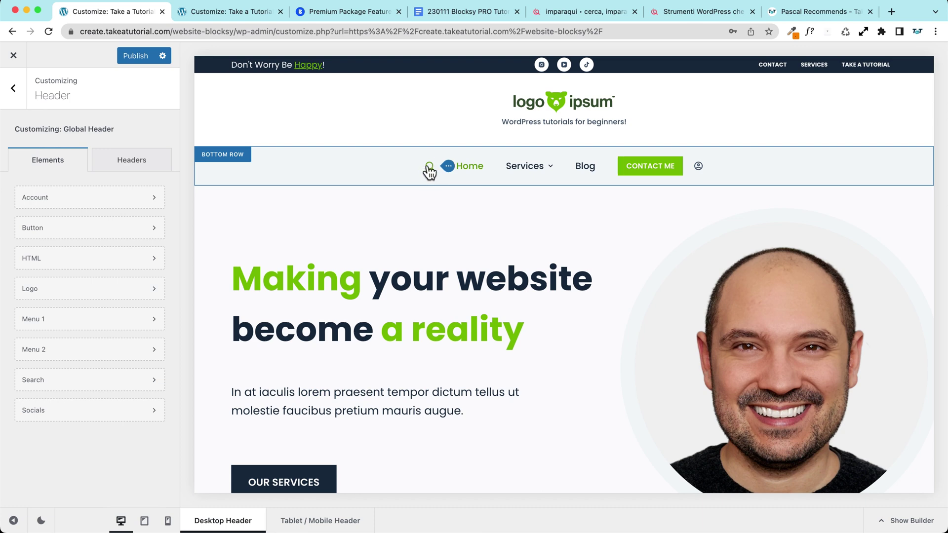
pyautogui.click(429, 167)
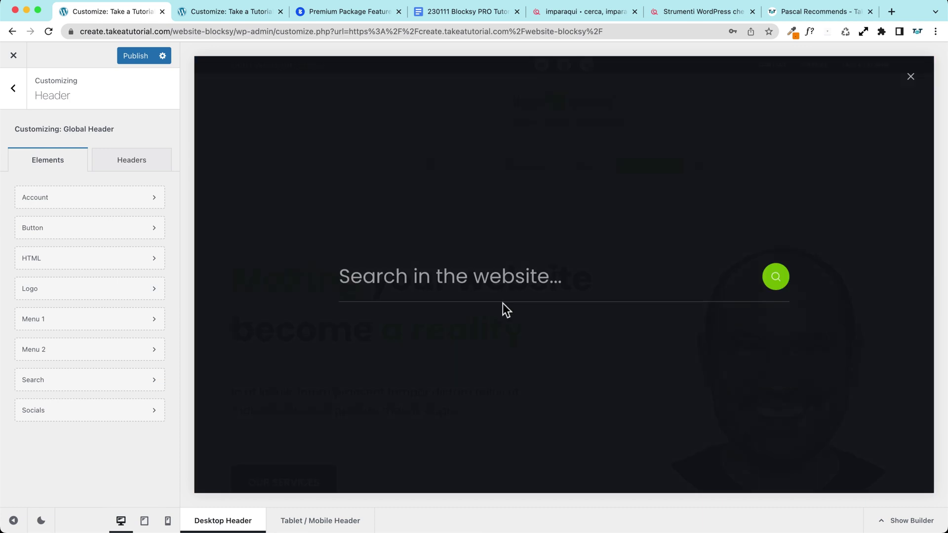
pyautogui.click(911, 78)
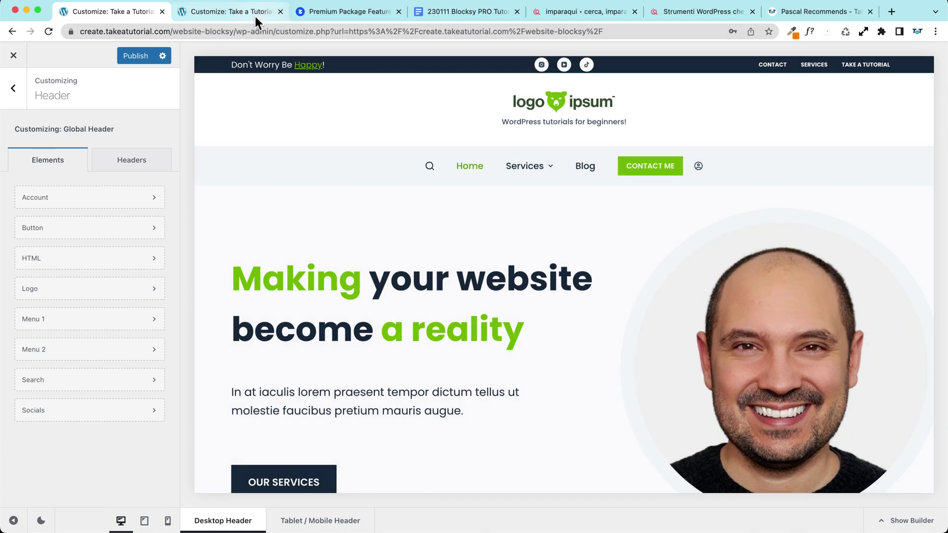
pyautogui.click(254, 14)
# - Enable Live Results for the Search Box, limit its search criteria to Posts and Products, and publish the header changes
pyautogui.moveTo(275, 111)
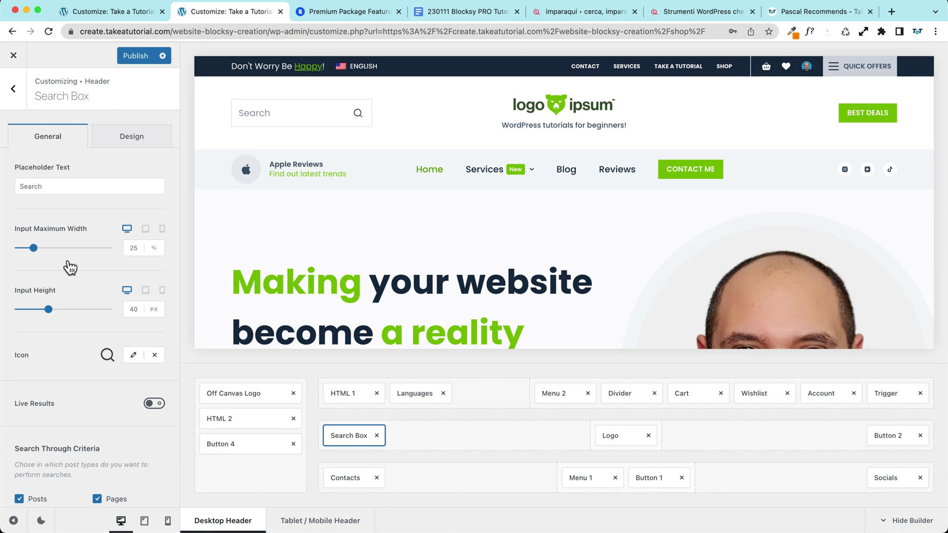
pyautogui.scroll(-2, 148, 345)
pyautogui.click(154, 332)
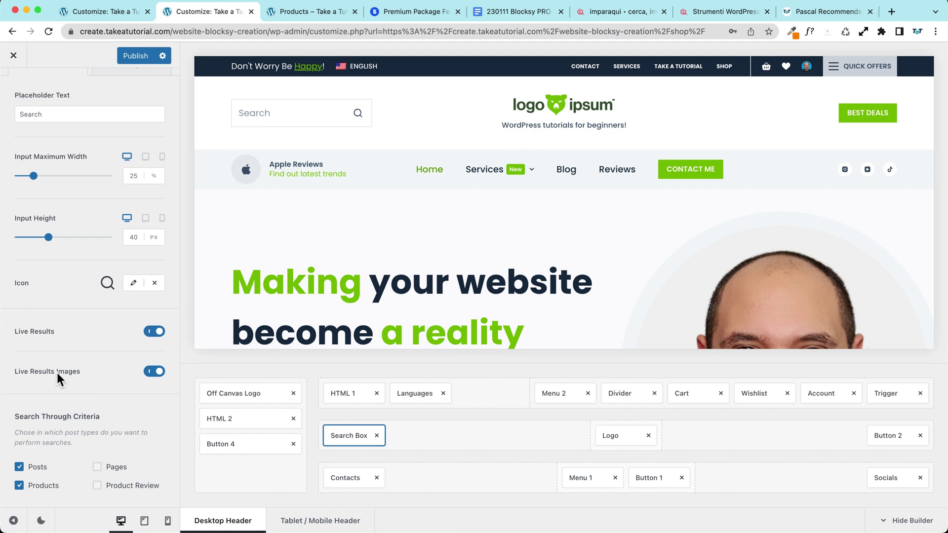
# - Test the header search box on the live home page with "woo" and open the Beanie with Logo product from the results
pyautogui.hotkey('ctrl', 'Tab')
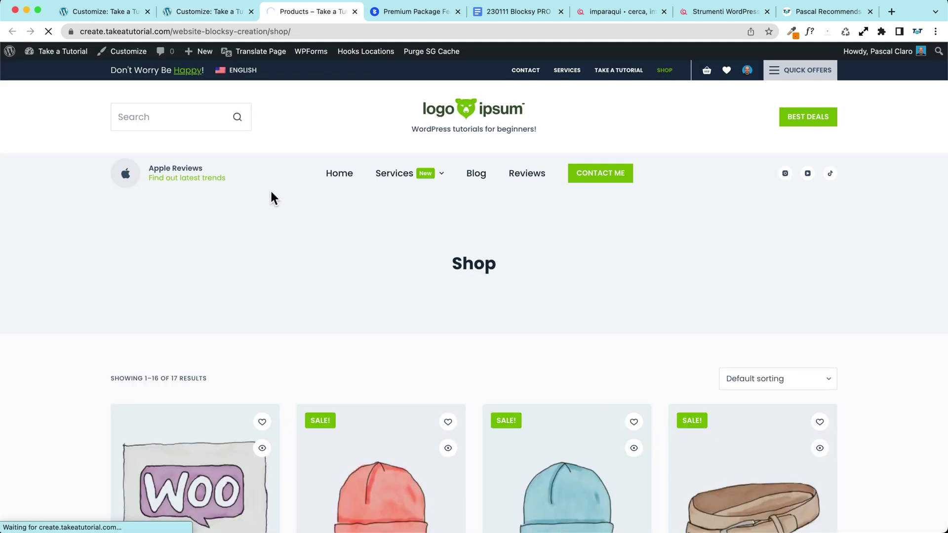
pyautogui.click(143, 117)
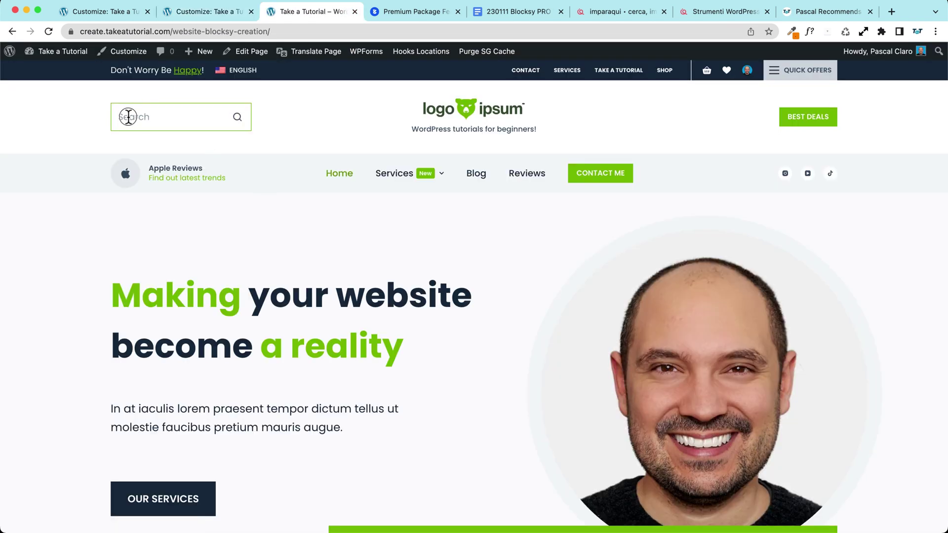
pyautogui.write('woo')
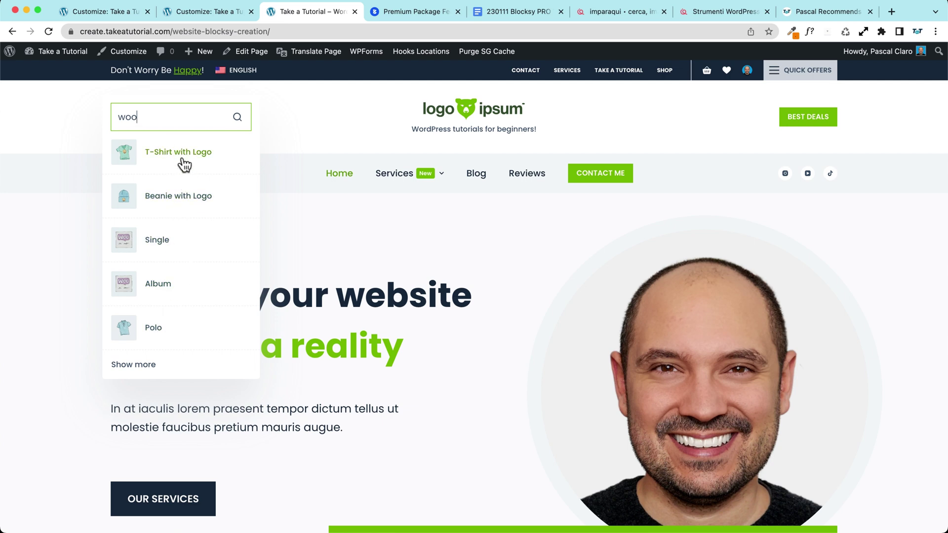
pyautogui.click(165, 196)
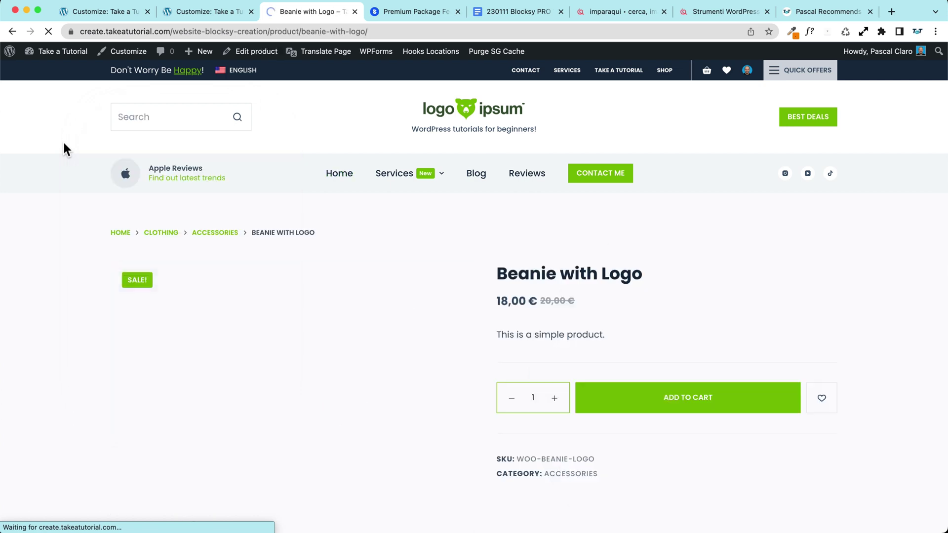
pyautogui.scroll(-5, 63, 144)
# - Return to the header elements list in the website-blocksy-creation Customizer and hide the builder to view the whole header
pyautogui.hotkey('ctrl', 'shift', 'Tab')
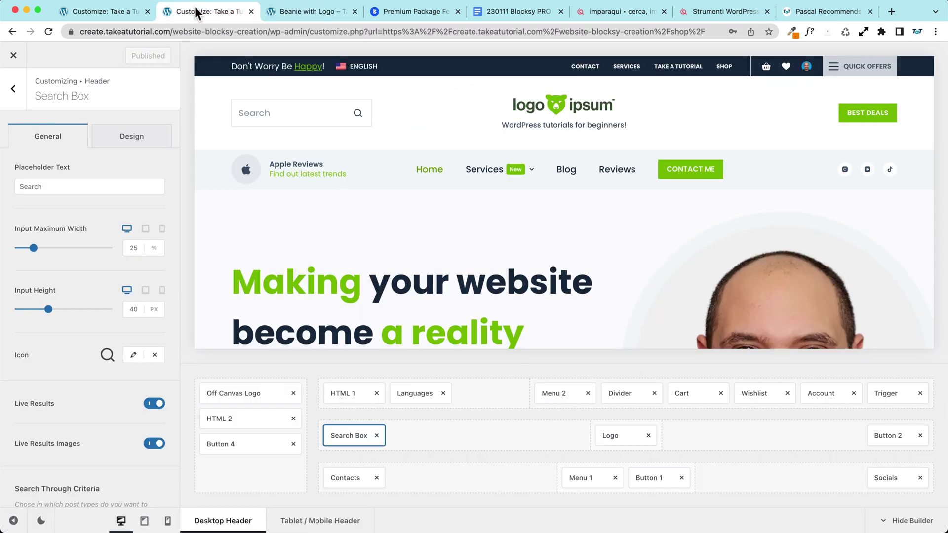
pyautogui.click(18, 94)
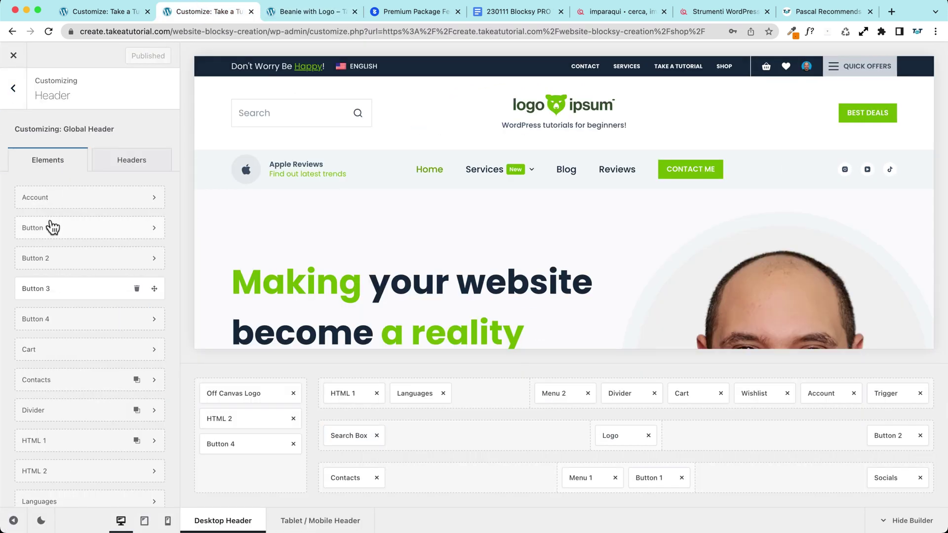
pyautogui.click(896, 522)
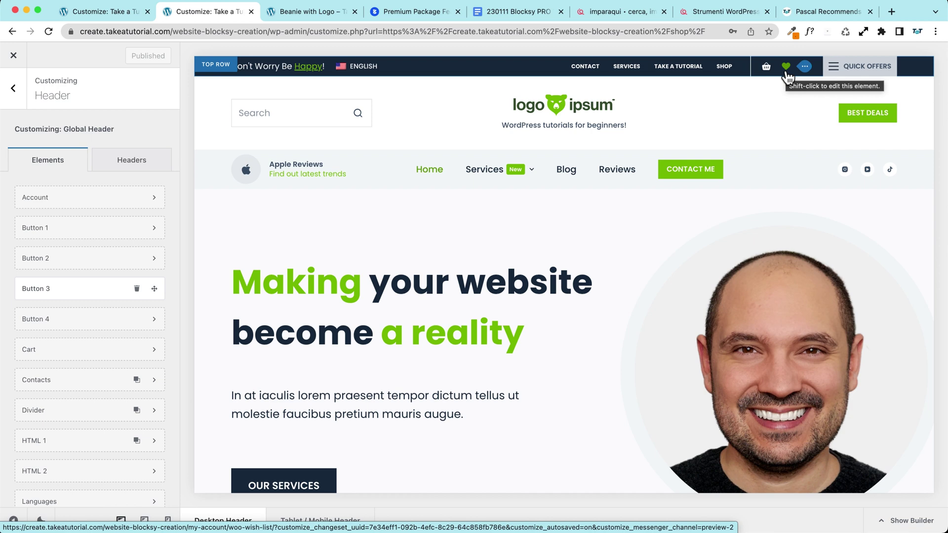
# - Add the Beanie with Logo product to the wish list on the live site and open the wish list from the header
pyautogui.click(290, 11)
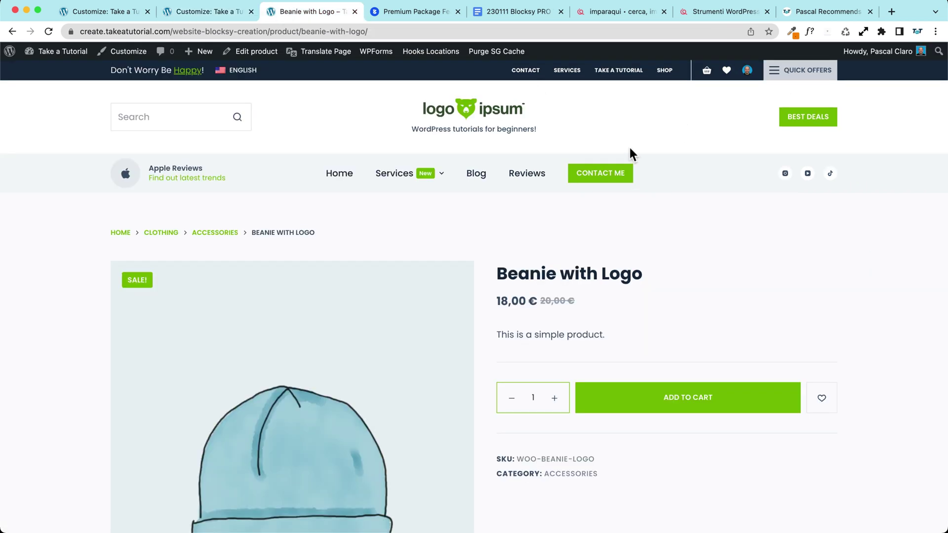
pyautogui.scroll(-2, 458, 248)
pyautogui.scroll(1, 465, 247)
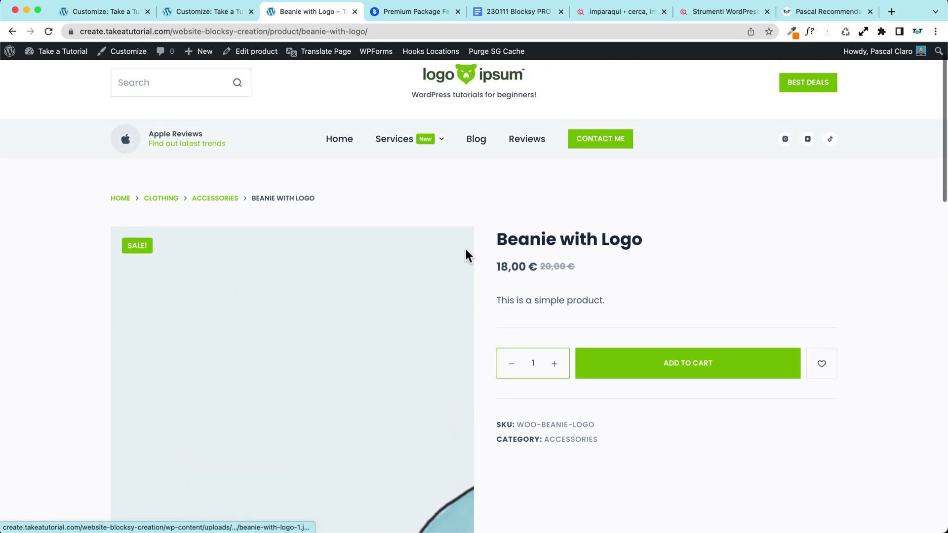
pyautogui.click(821, 365)
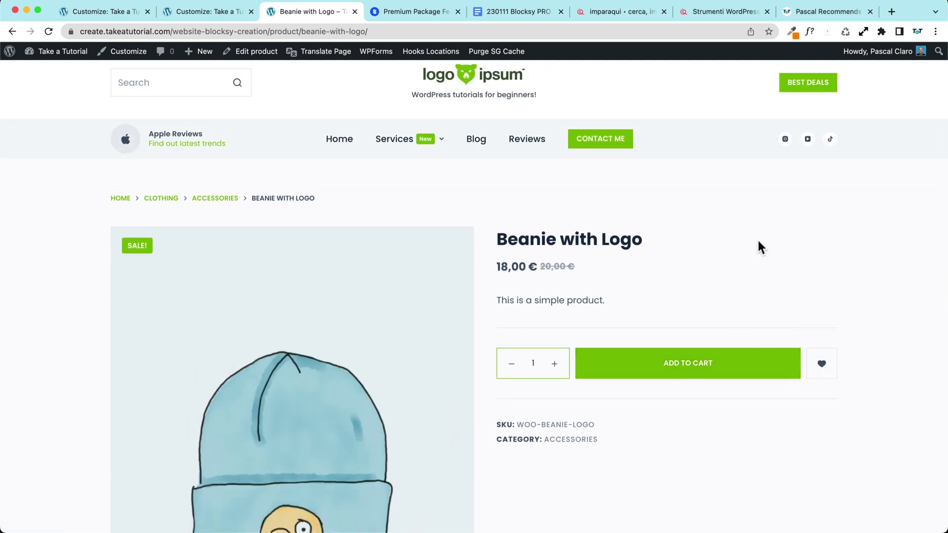
pyautogui.scroll(1, 729, 232)
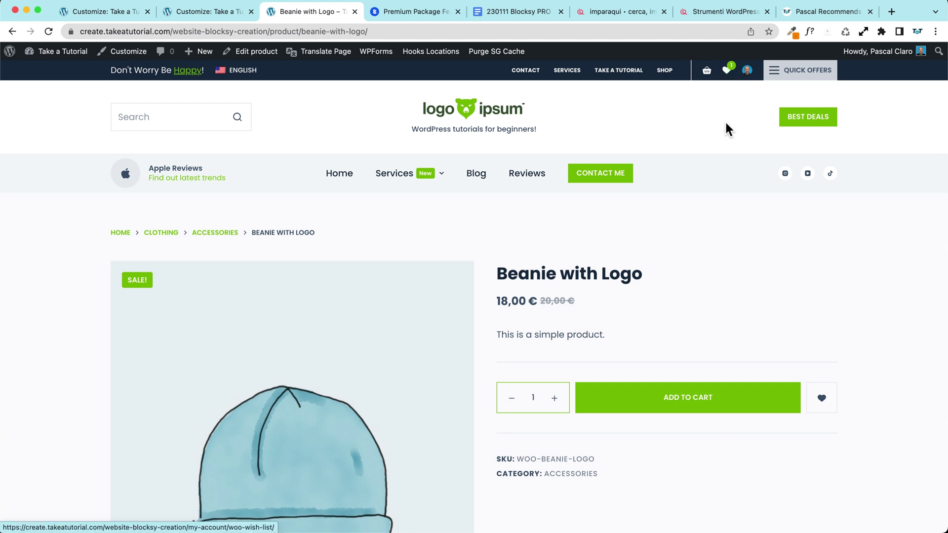
pyautogui.click(729, 76)
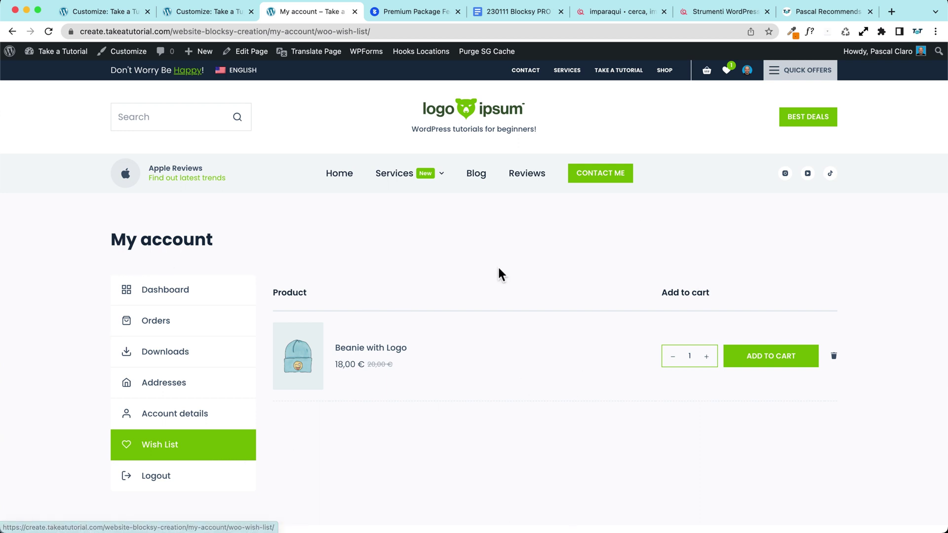
# - Open the site's home page from the header logo in an incognito window
pyautogui.rightClick(434, 111)
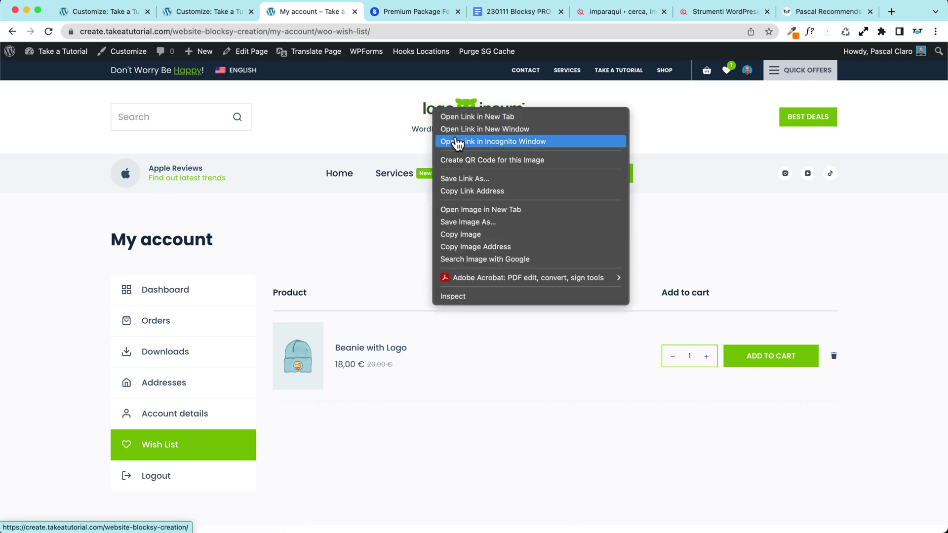
pyautogui.click(459, 141)
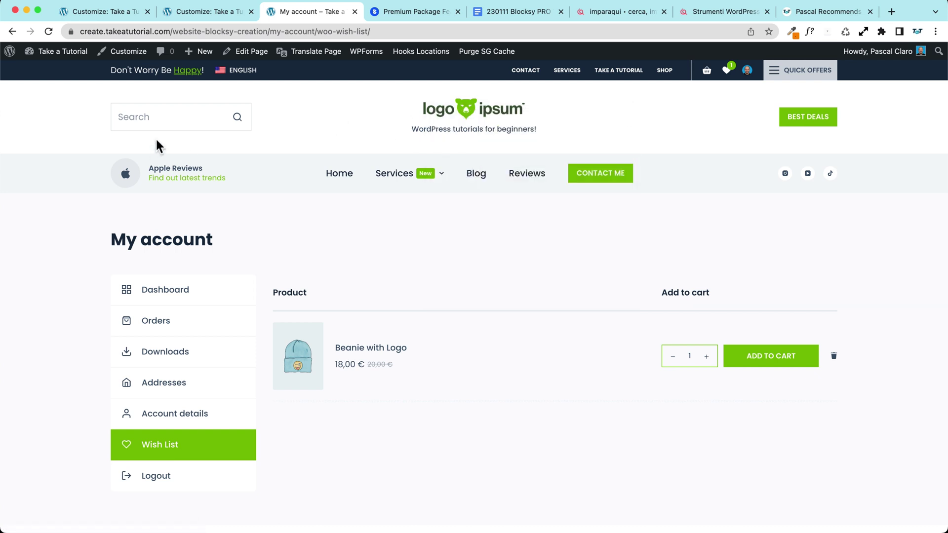
pyautogui.rightClick(464, 105)
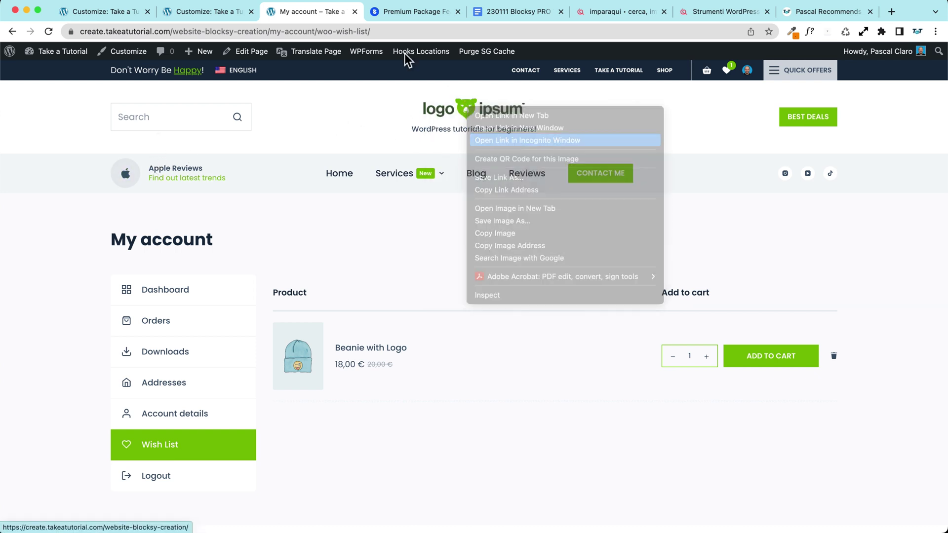
pyautogui.press('Return')
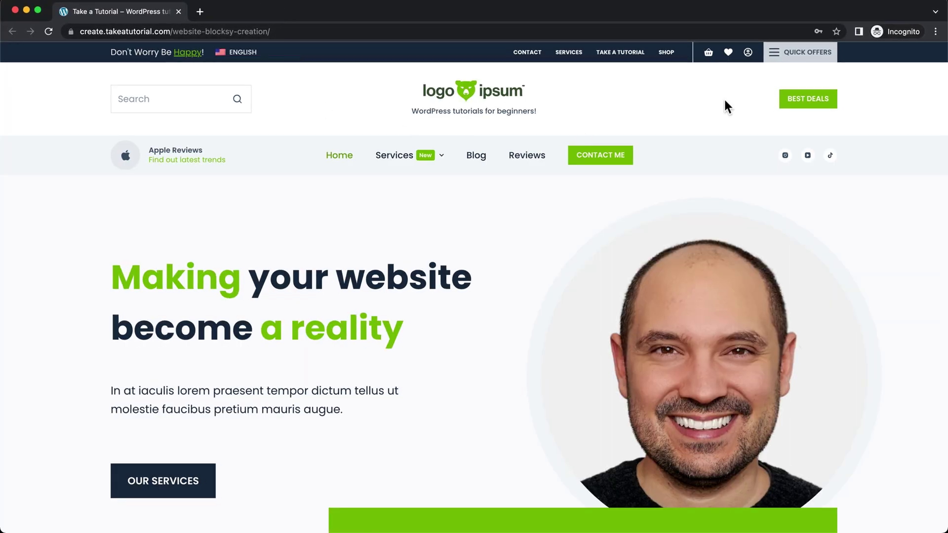
# - Add the Beanie product to the wish list from the shop as a logged-out visitor and open the wish list from the header
pyautogui.click(666, 53)
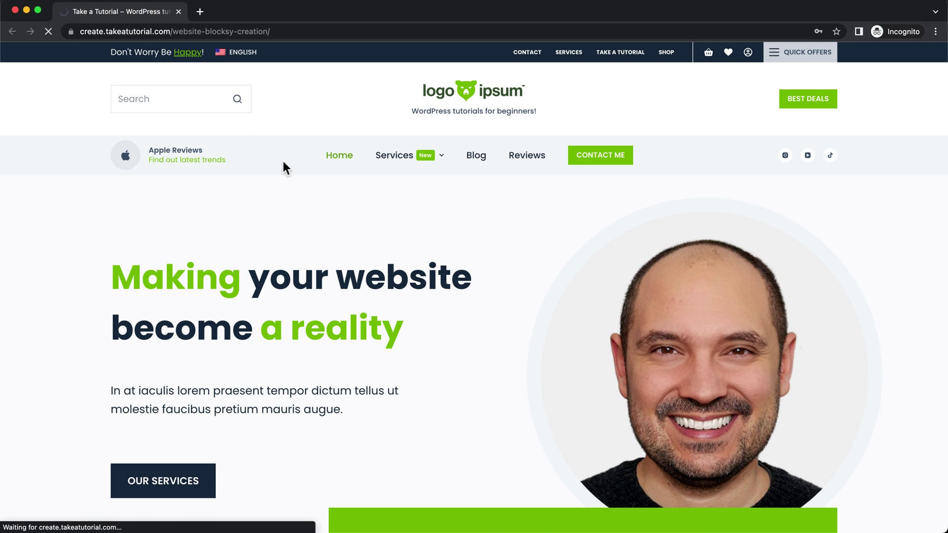
pyautogui.scroll(-3, 345, 233)
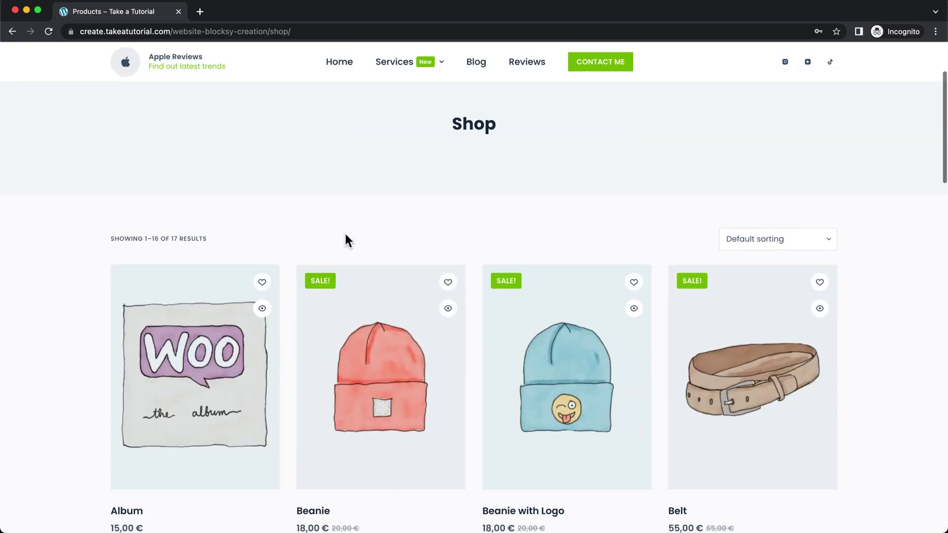
pyautogui.scroll(-2, 345, 237)
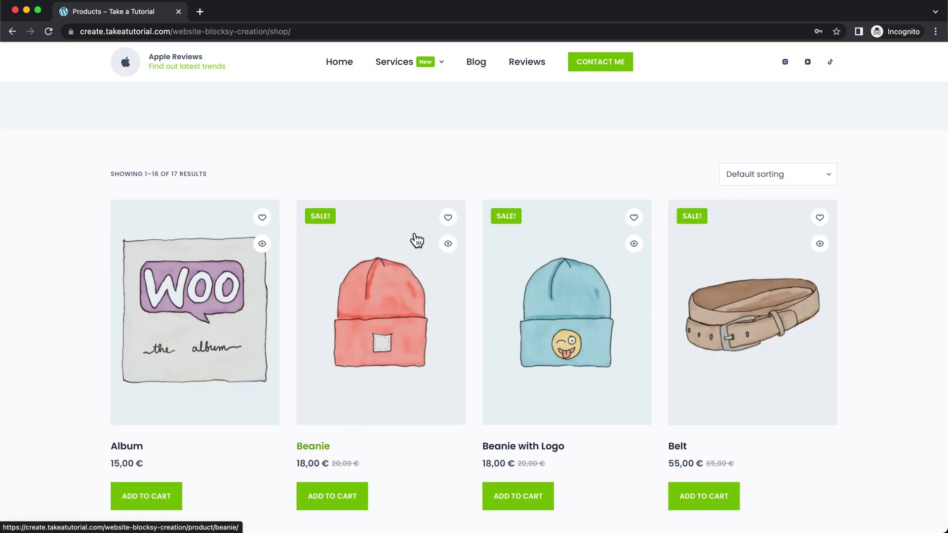
pyautogui.click(448, 218)
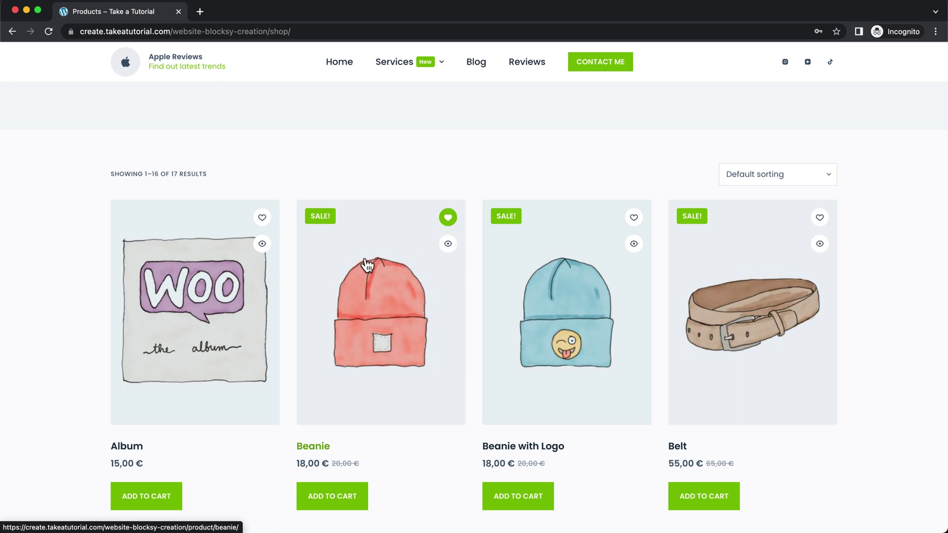
pyautogui.scroll(4, 367, 265)
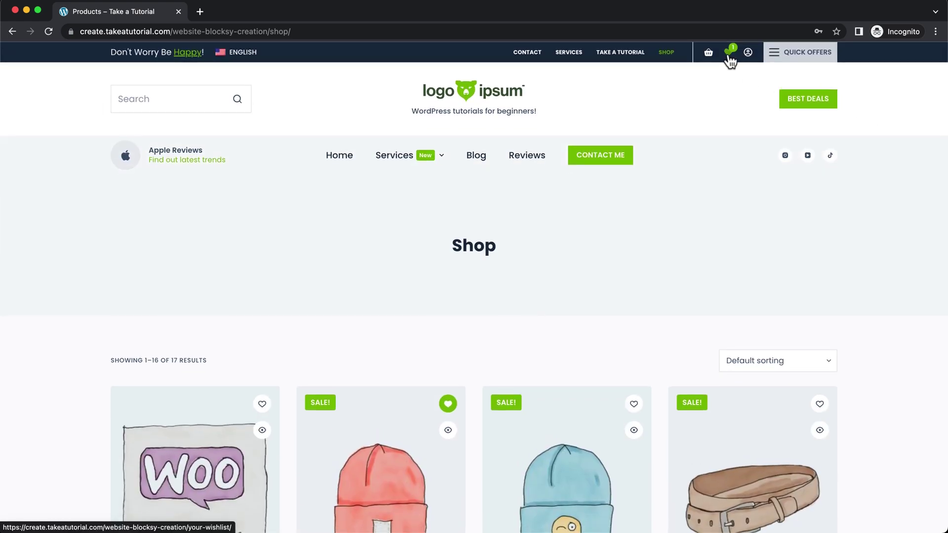
pyautogui.click(729, 53)
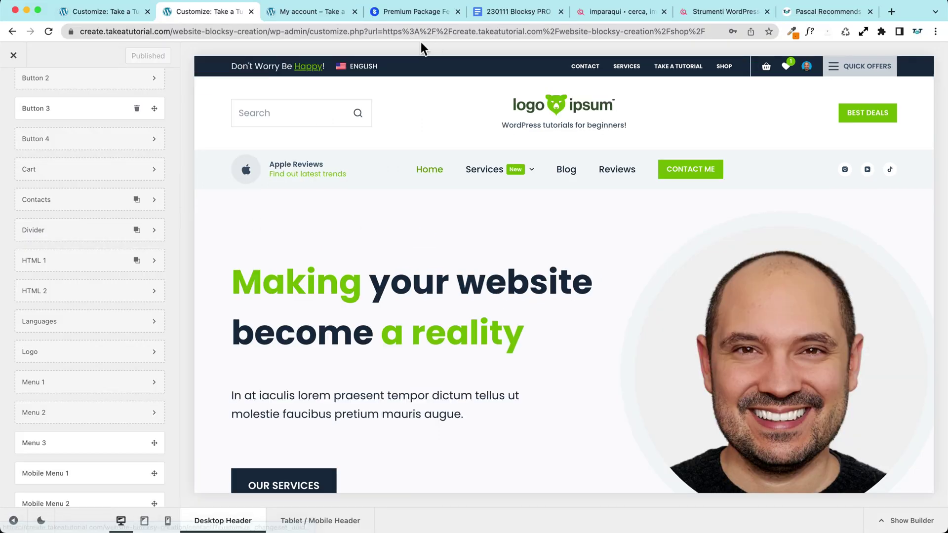
# - Preview the Contacts element demo on the Blocksy premium features page and return to the live My account page
pyautogui.click(414, 12)
pyautogui.click(184, 338)
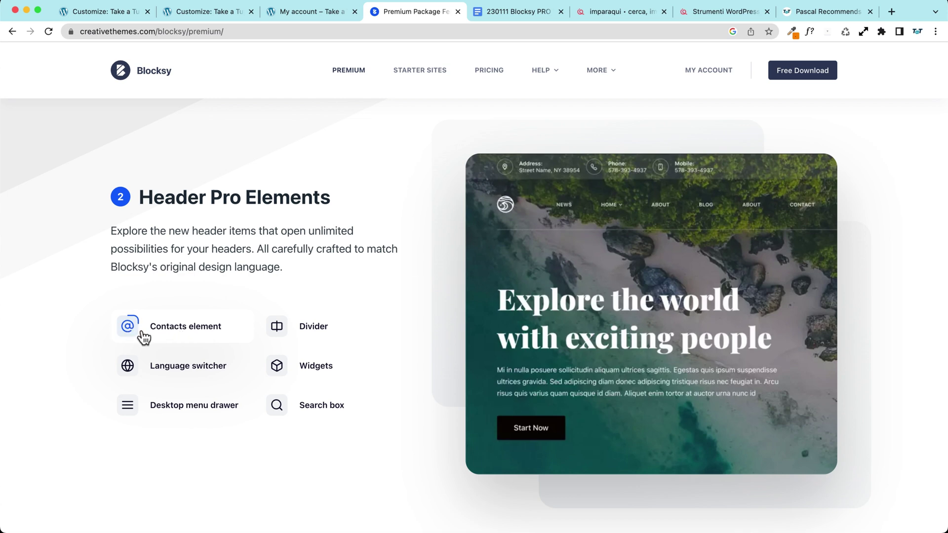
pyautogui.click(302, 11)
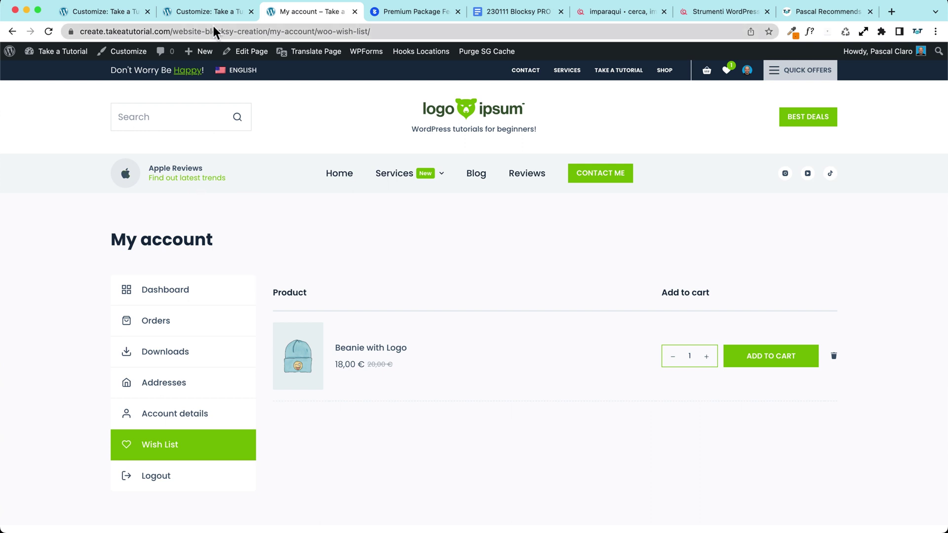
# - In the Customizer, open the header's Apple Reviews contact item and examine its title, content and link fields
pyautogui.click(203, 11)
pyautogui.click(353, 171)
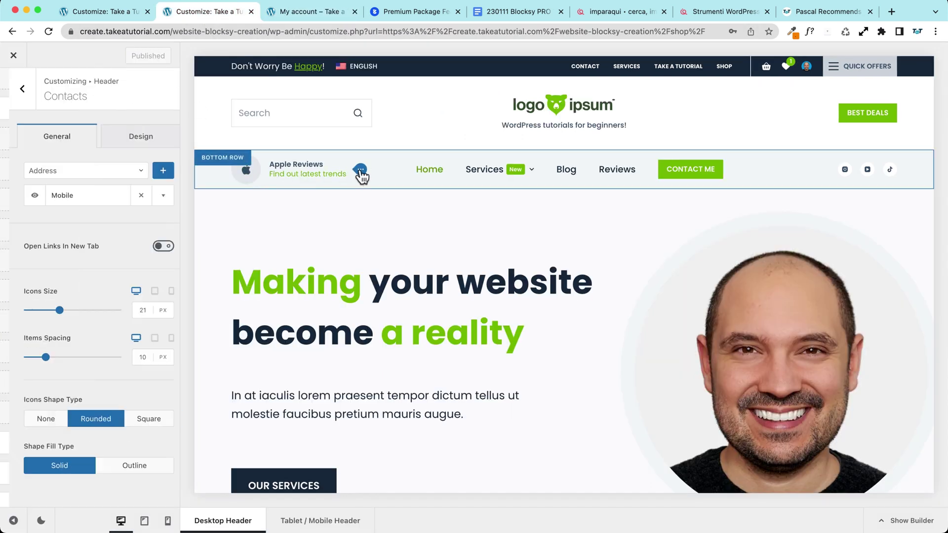
pyautogui.click(154, 198)
pyautogui.click(140, 225)
pyautogui.moveTo(140, 225); pyautogui.dragTo(23, 244)
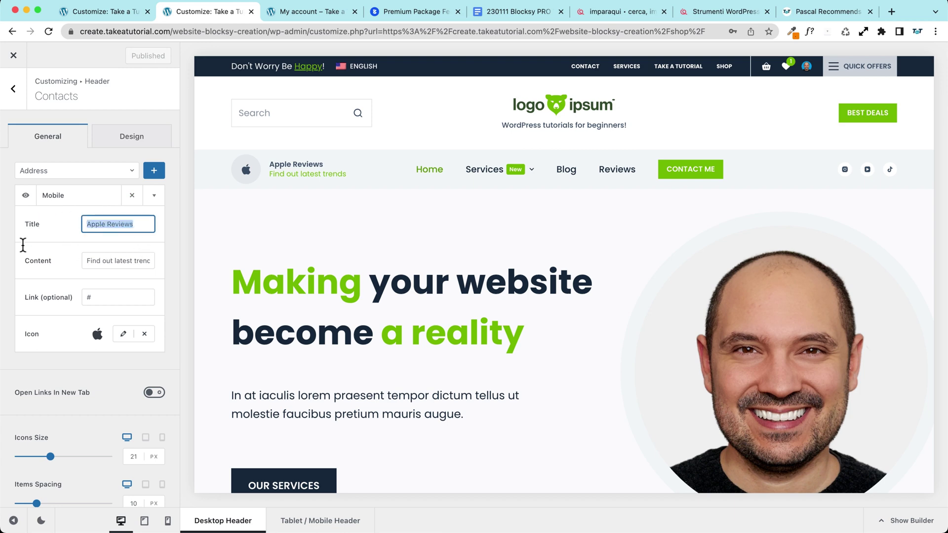
pyautogui.moveTo(145, 266); pyautogui.dragTo(42, 257)
pyautogui.moveTo(143, 298); pyautogui.dragTo(34, 297)
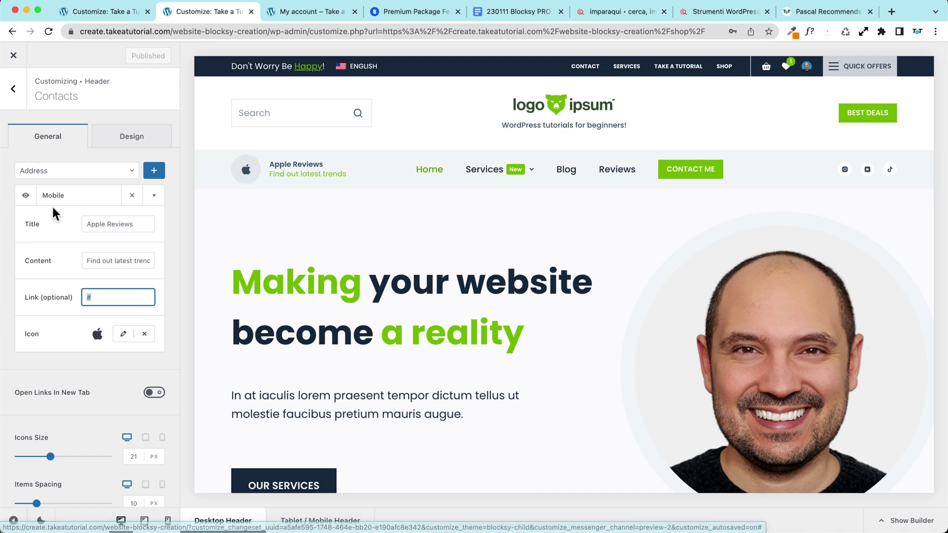
pyautogui.click(326, 182)
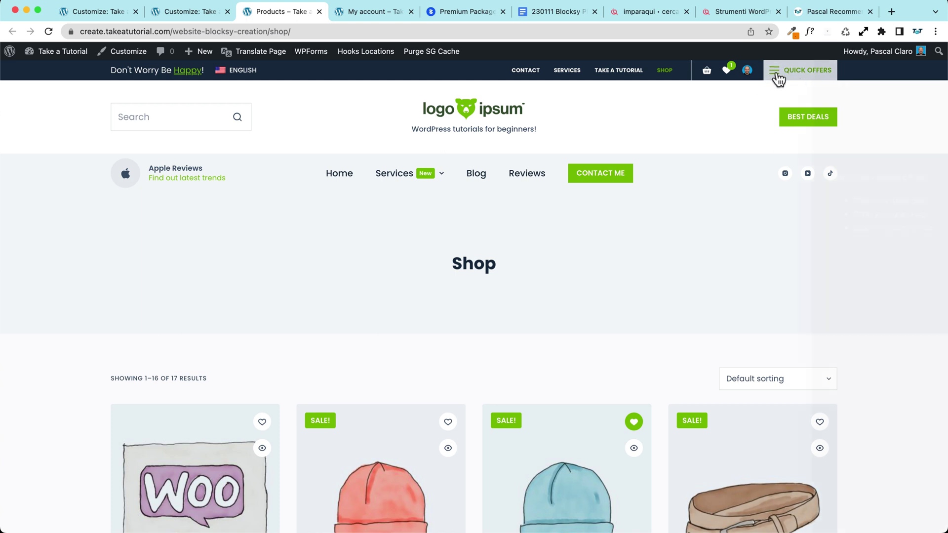
# - Test the header's Quick Offers drawer on the live shop page by closing and reopening it several times
pyautogui.click(916, 88)
pyautogui.click(776, 72)
pyautogui.click(919, 89)
pyautogui.click(793, 70)
pyautogui.click(919, 87)
pyautogui.click(796, 72)
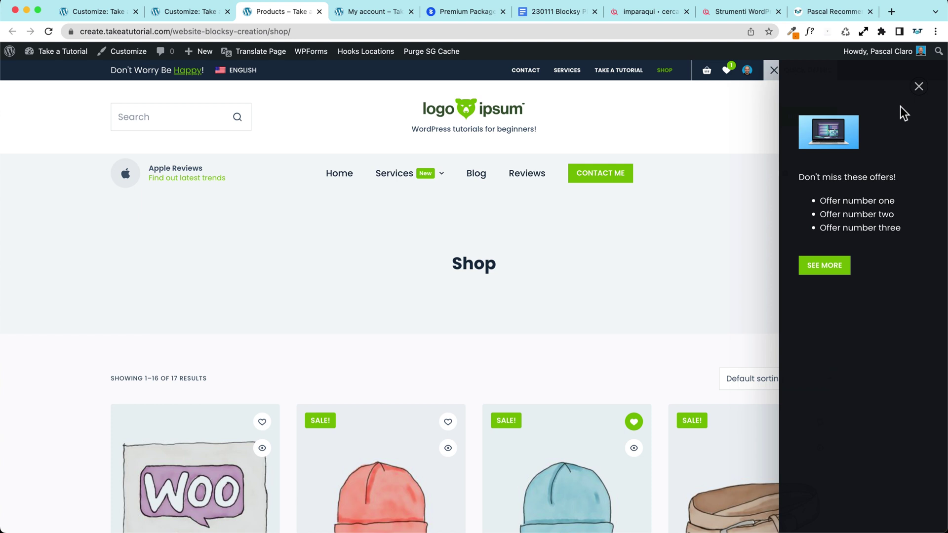
pyautogui.click(919, 89)
pyautogui.click(802, 71)
# - Check the Divider demo on the Blocksy premium page and view the footer of the live My account page
pyautogui.press('super+5')
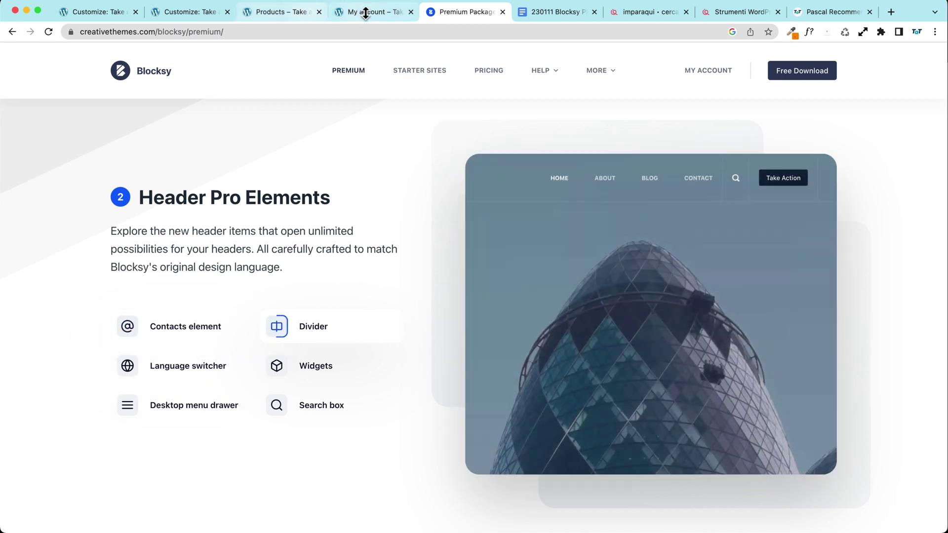
pyautogui.click(262, 11)
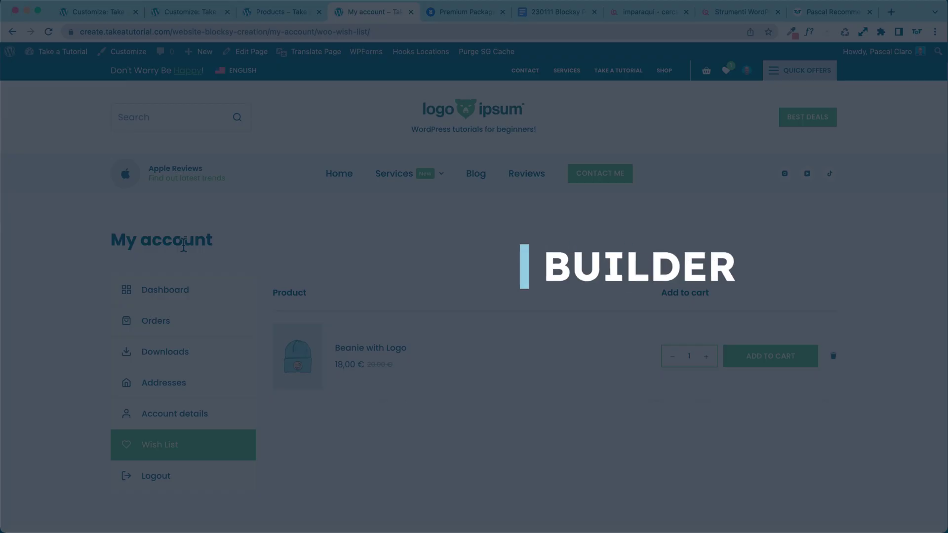
pyautogui.scroll(-10, 44, 251)
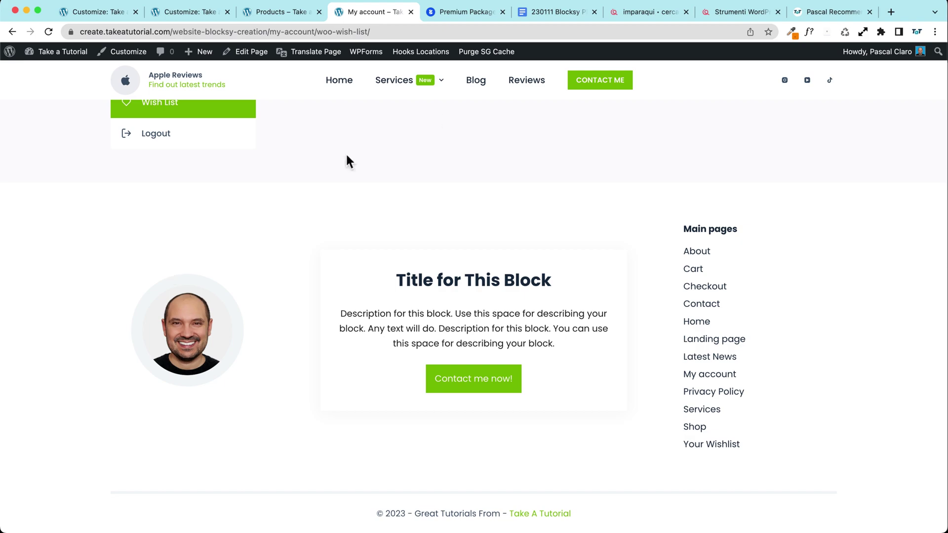
# - Review the Enhanced Footer Builder section on the Blocksy premium page, including multiple footers, conditional display and footer pro elements
pyautogui.click(449, 10)
pyautogui.scroll(-10, 99, 232)
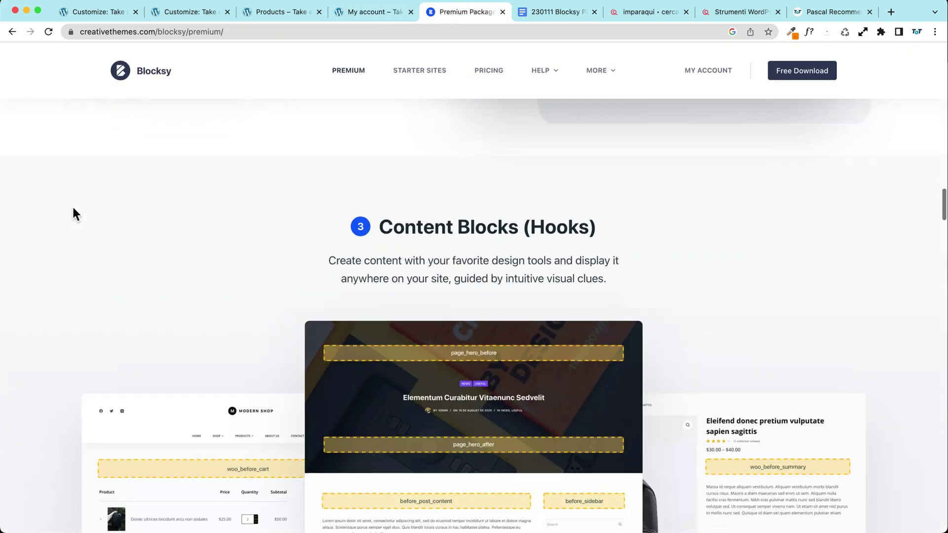
pyautogui.scroll(-20, 74, 212)
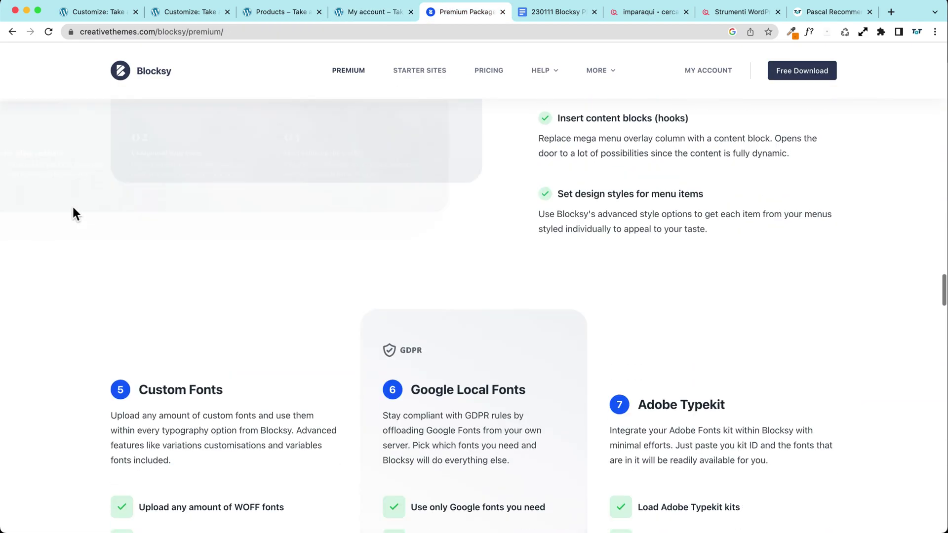
pyautogui.scroll(-20, 73, 208)
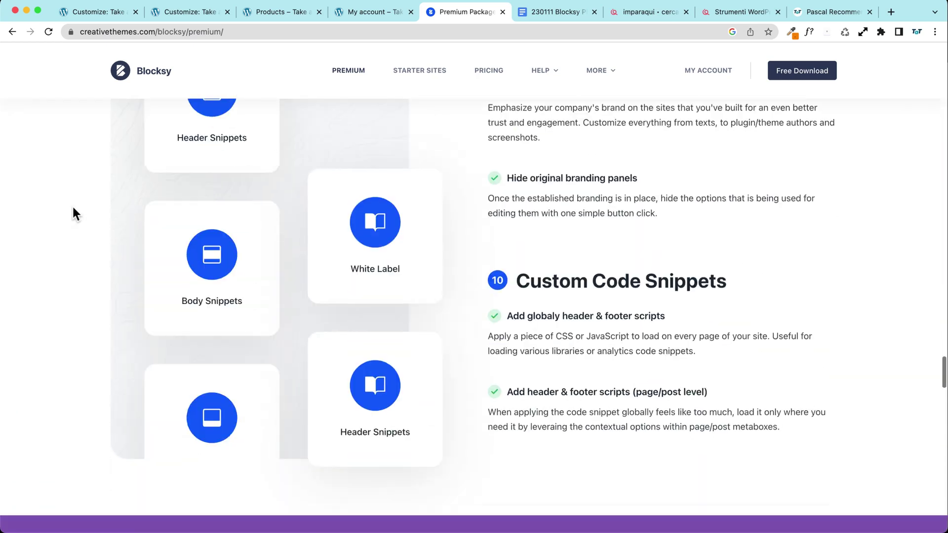
pyautogui.scroll(-12, 73, 208)
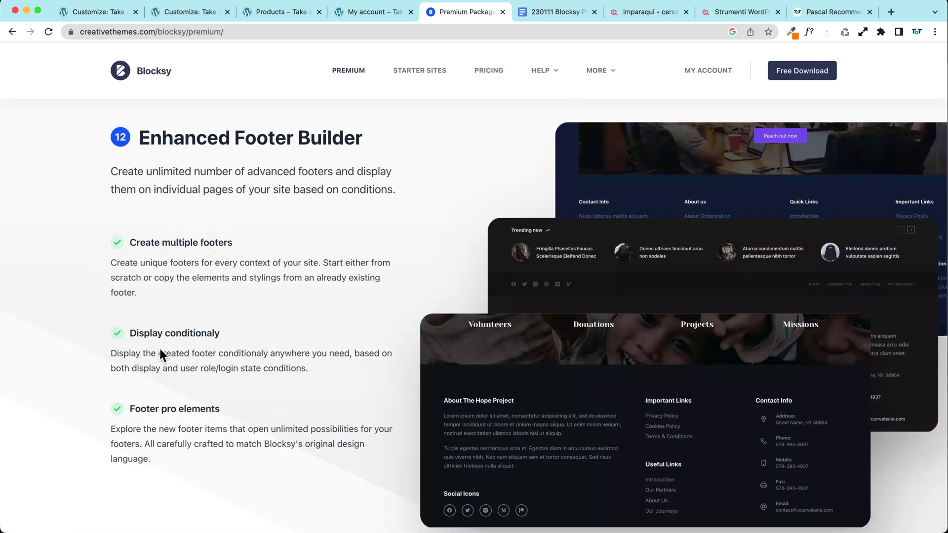
pyautogui.scroll(-2, 79, 325)
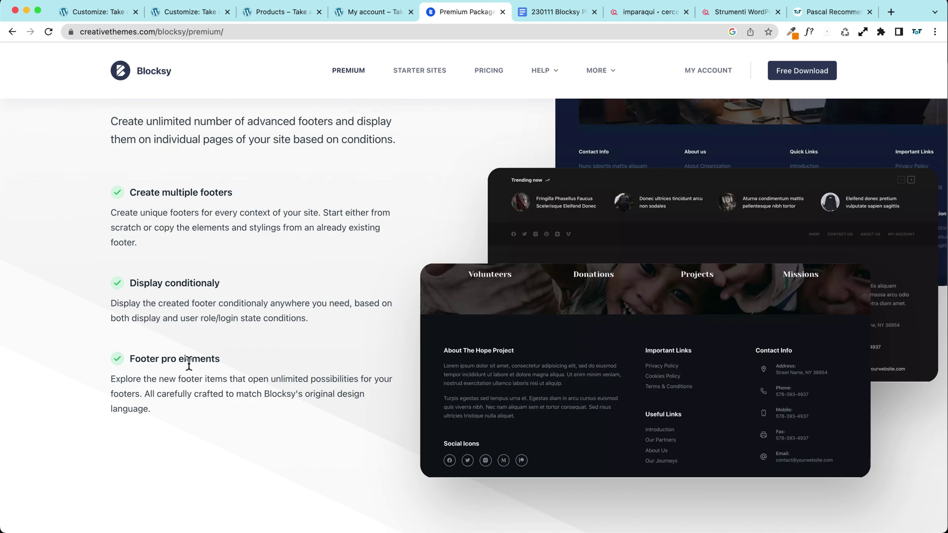
# - Go back to the Advanced Menu section of the premium page and inspect the Services menu on the live shop page
pyautogui.scroll(15, 72, 287)
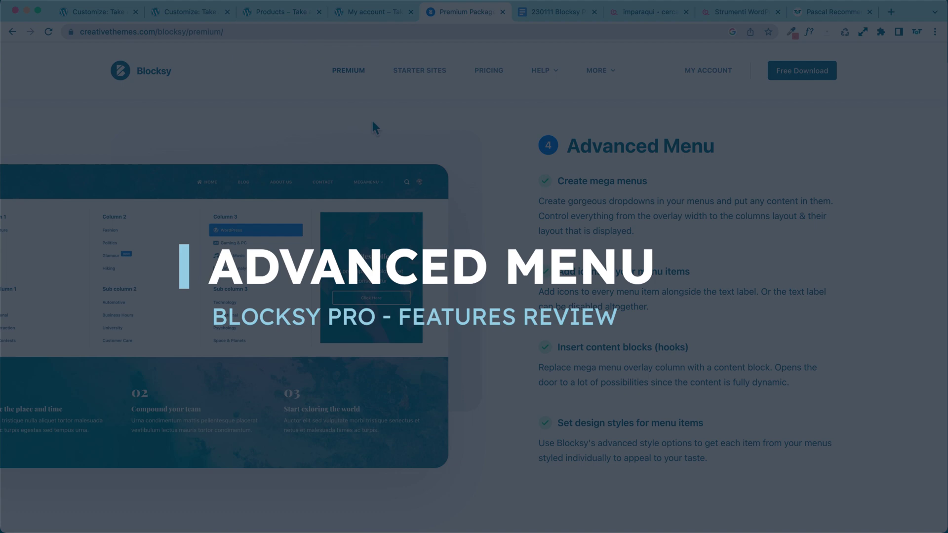
pyautogui.click(265, 14)
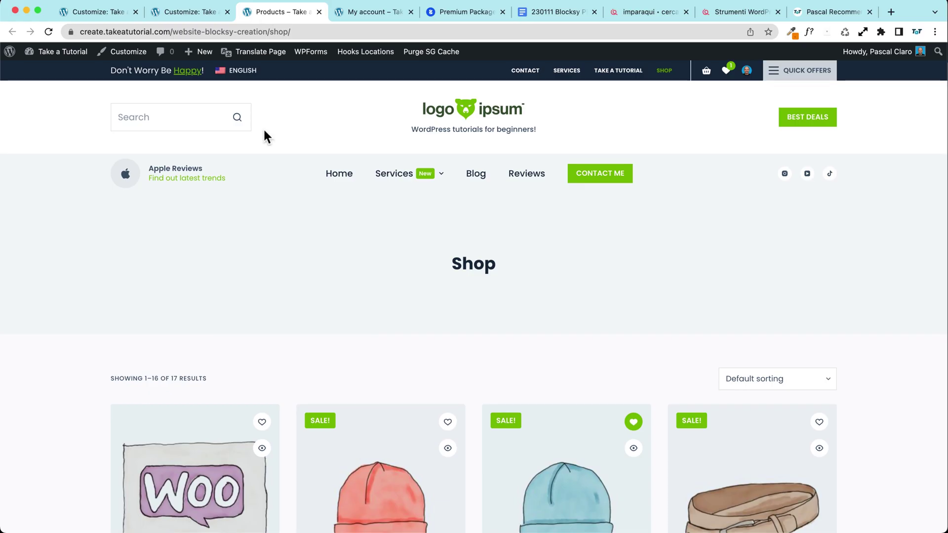
pyautogui.moveTo(394, 184)
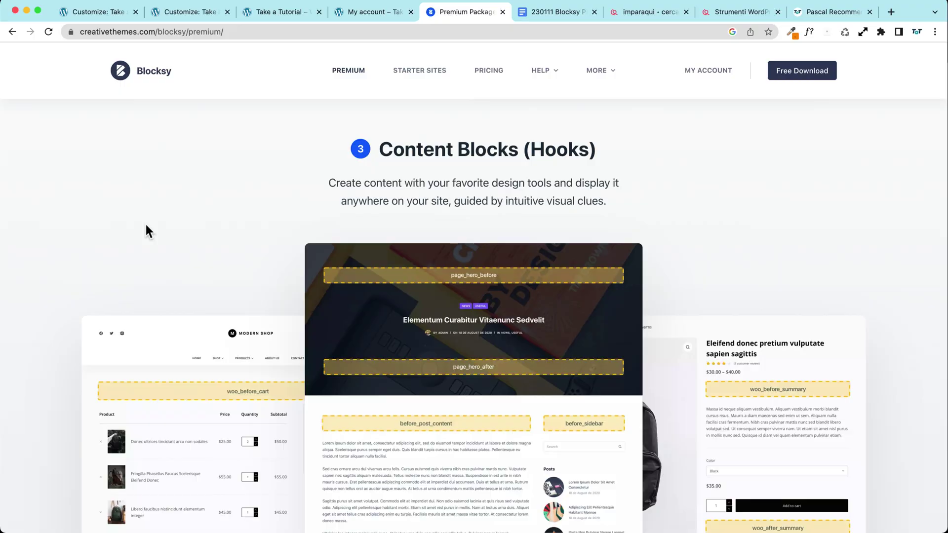
# - Return to the live site's home page and display the theme hook locations on it
pyautogui.click(354, 12)
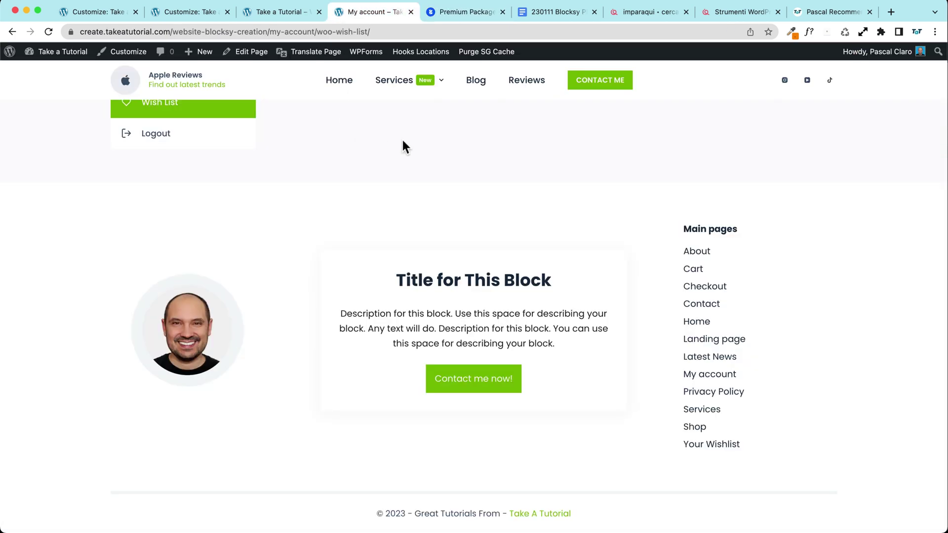
pyautogui.scroll(8, 402, 139)
pyautogui.click(470, 112)
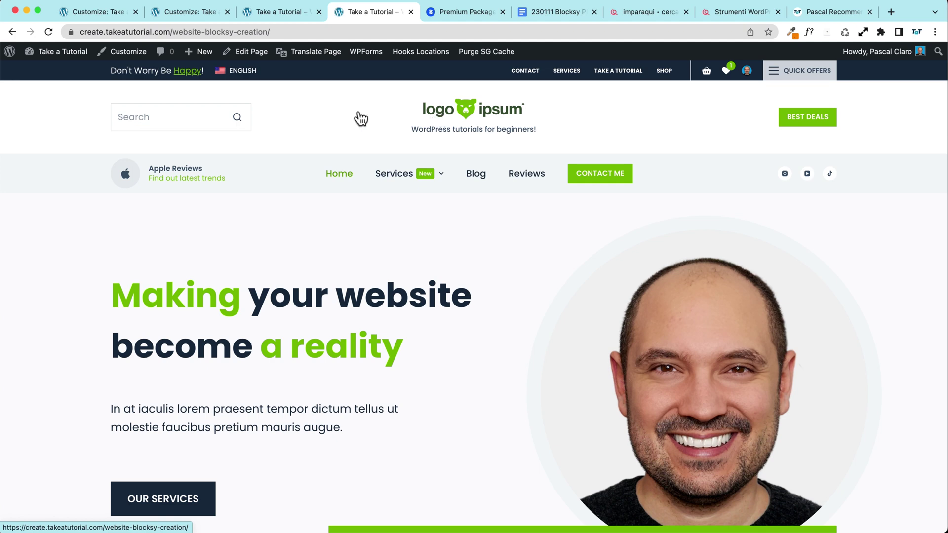
pyautogui.moveTo(404, 54)
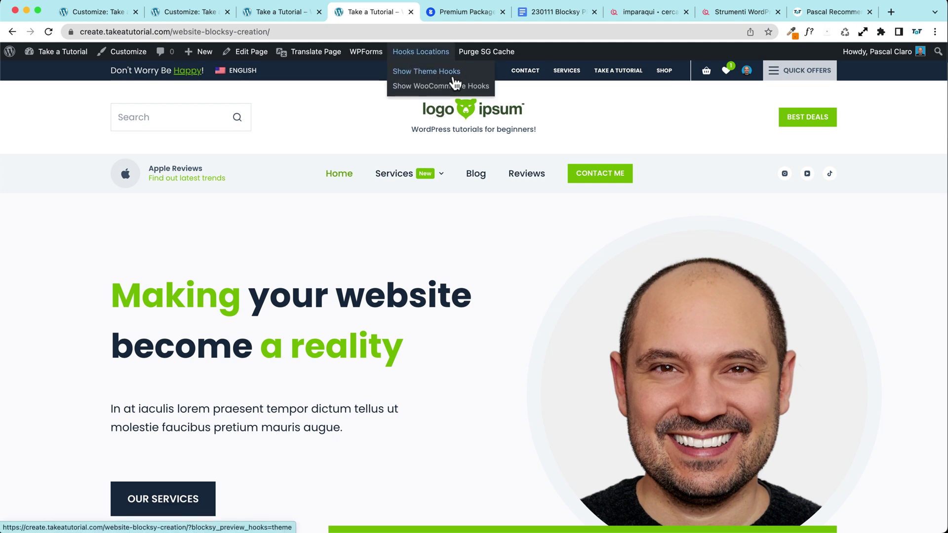
pyautogui.click(473, 75)
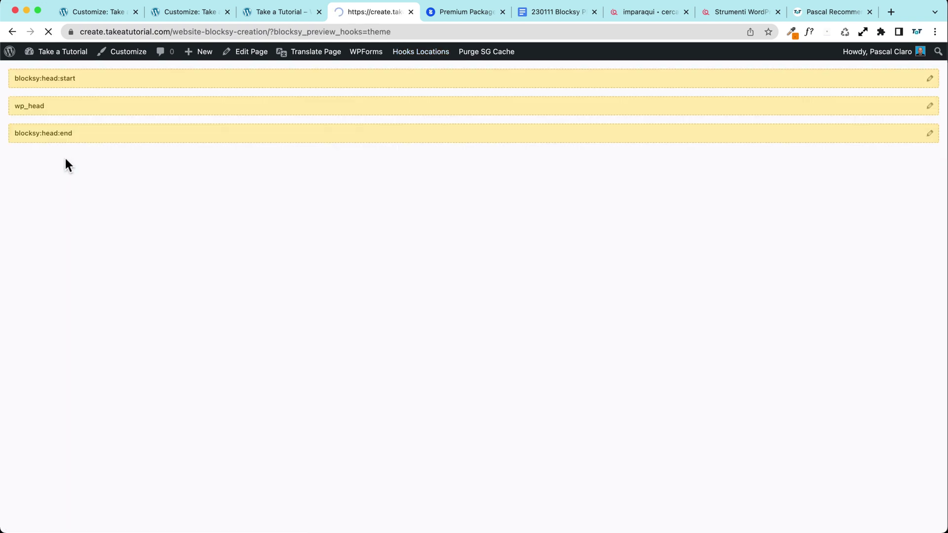
# - Look through the theme hook positions along the home page and return to the header area
pyautogui.scroll(-15, 196, 207)
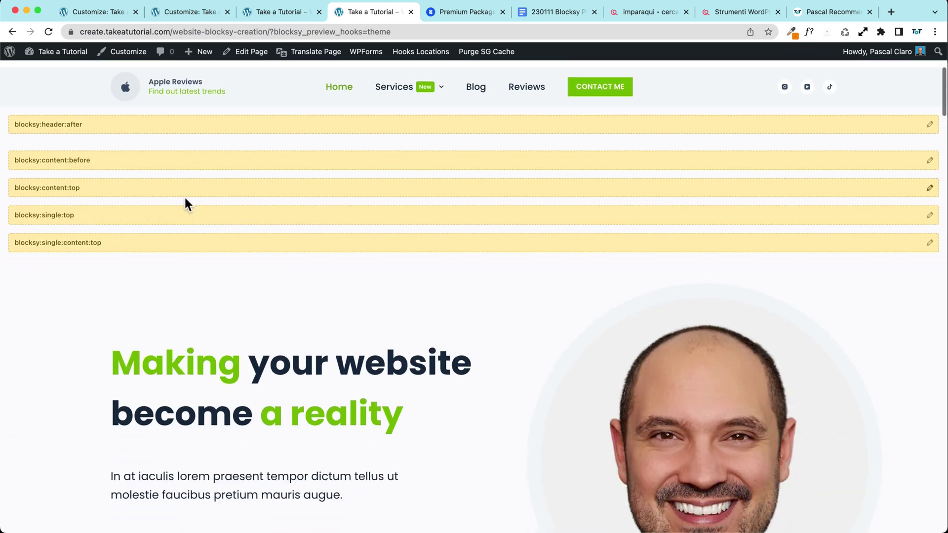
pyautogui.scroll(-15, 297, 380)
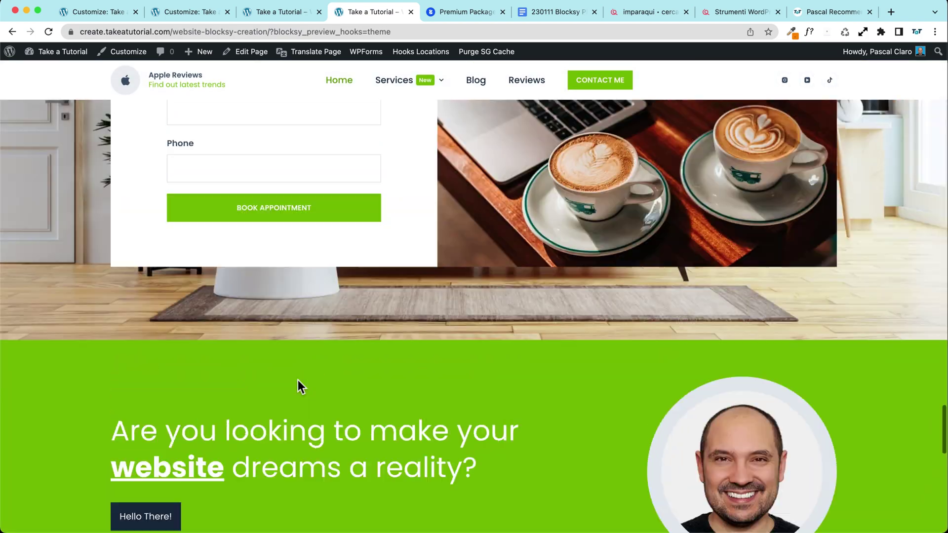
pyautogui.scroll(20, 295, 381)
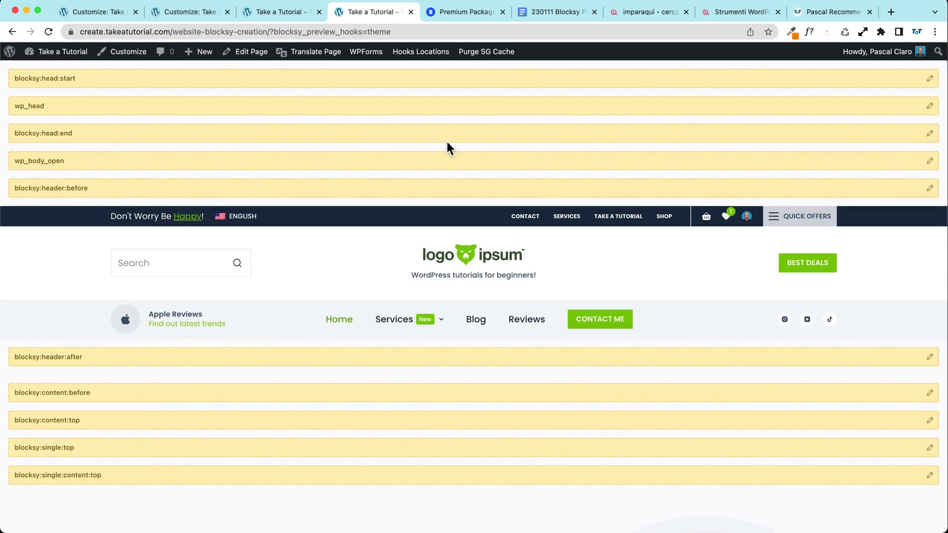
# - Recheck the theme hooks around the home page header, and inspect the WooCommerce hook locations around the shop page's product cards
pyautogui.scroll(-3, 337, 246)
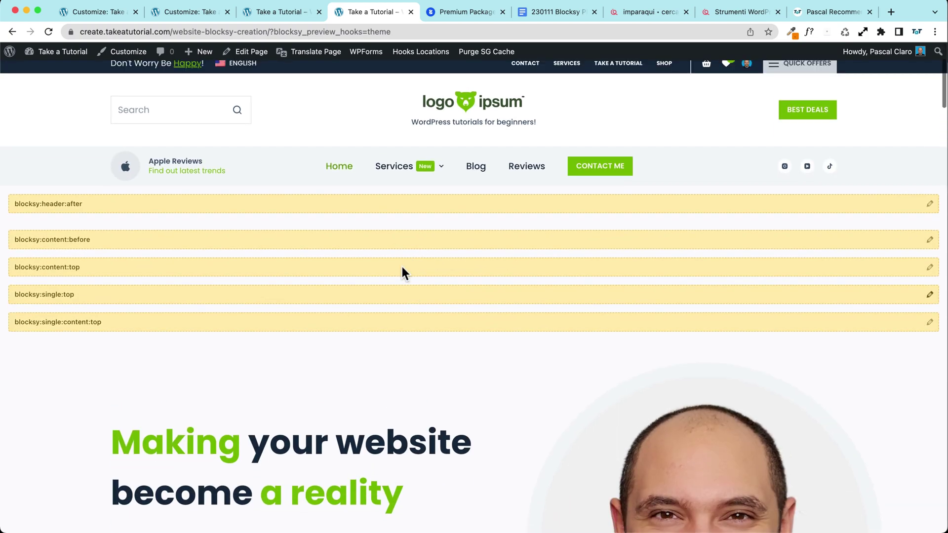
pyautogui.scroll(5, 401, 265)
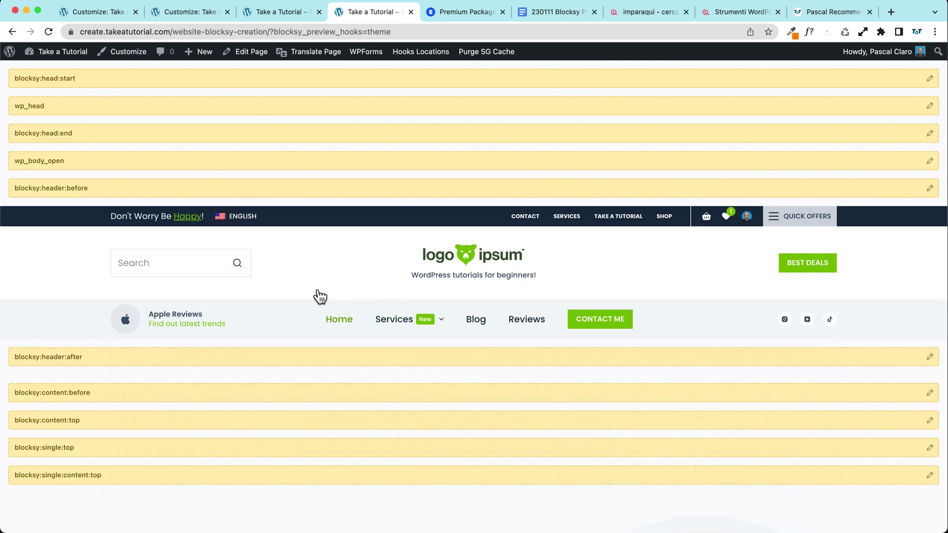
pyautogui.click(664, 217)
pyautogui.scroll(-10, 89, 201)
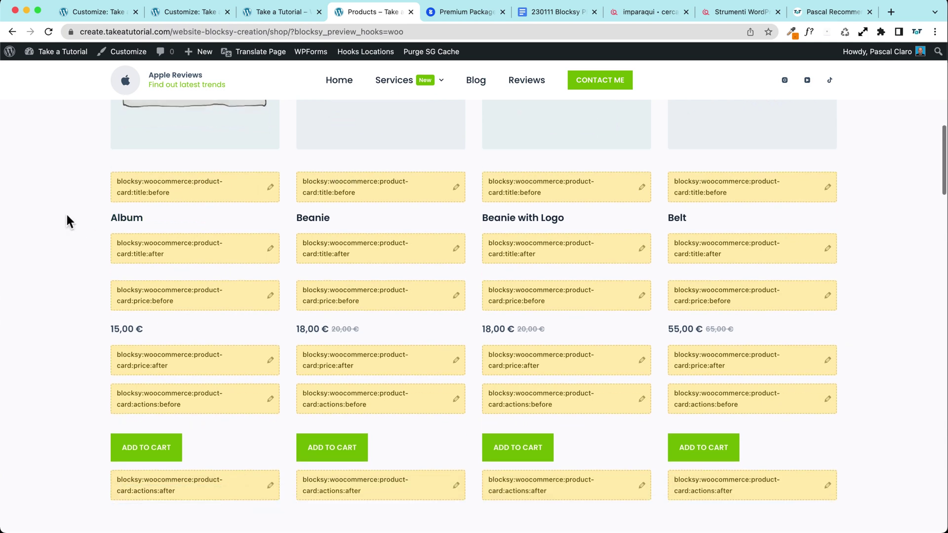
pyautogui.scroll(3, 67, 215)
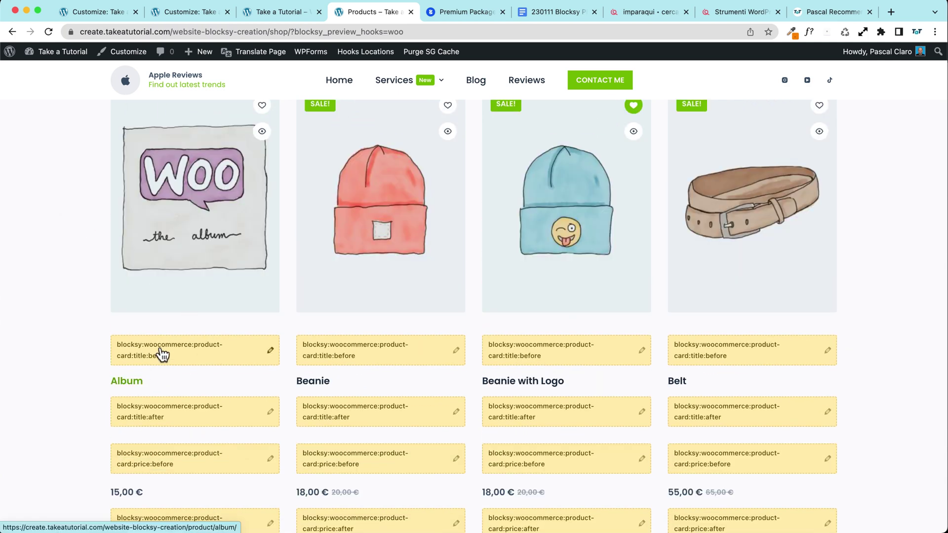
# - Open the Album product page, display its WooCommerce hook locations and look through them
pyautogui.click(162, 354)
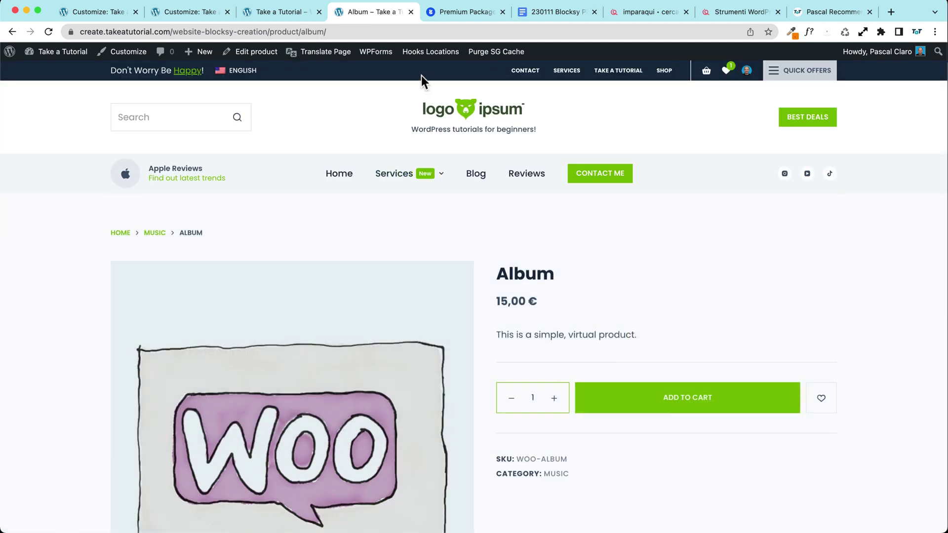
pyautogui.moveTo(420, 50)
pyautogui.click(450, 85)
pyautogui.scroll(-3, 570, 240)
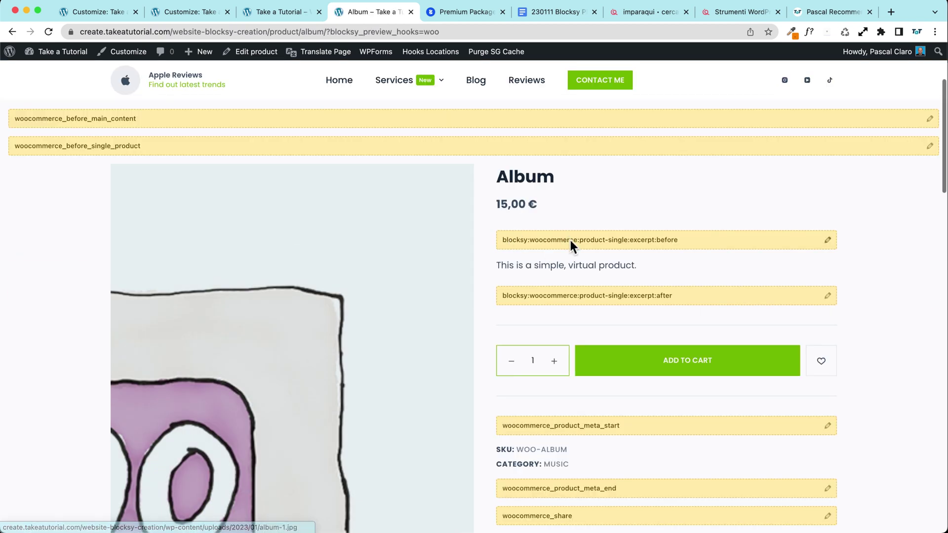
pyautogui.scroll(-2, 549, 227)
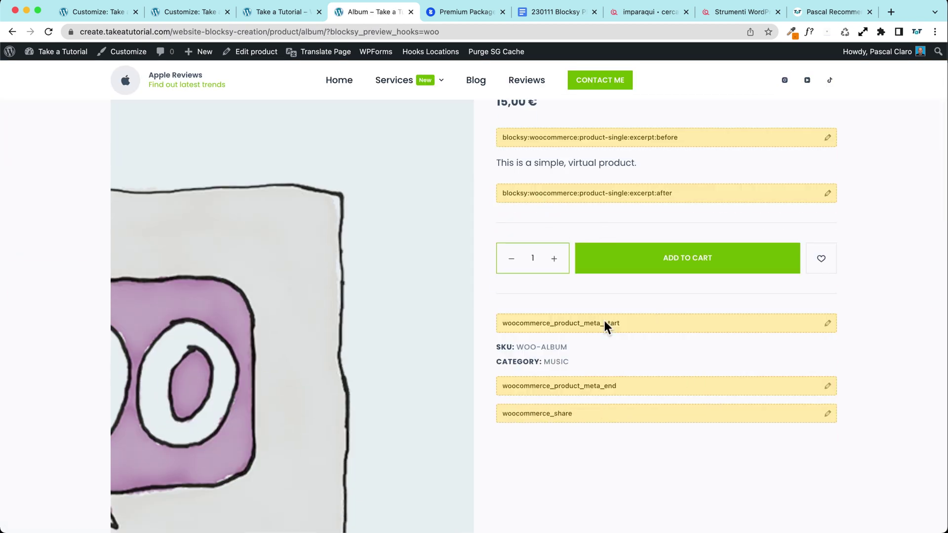
pyautogui.scroll(-5, 612, 376)
pyautogui.scroll(10, 602, 335)
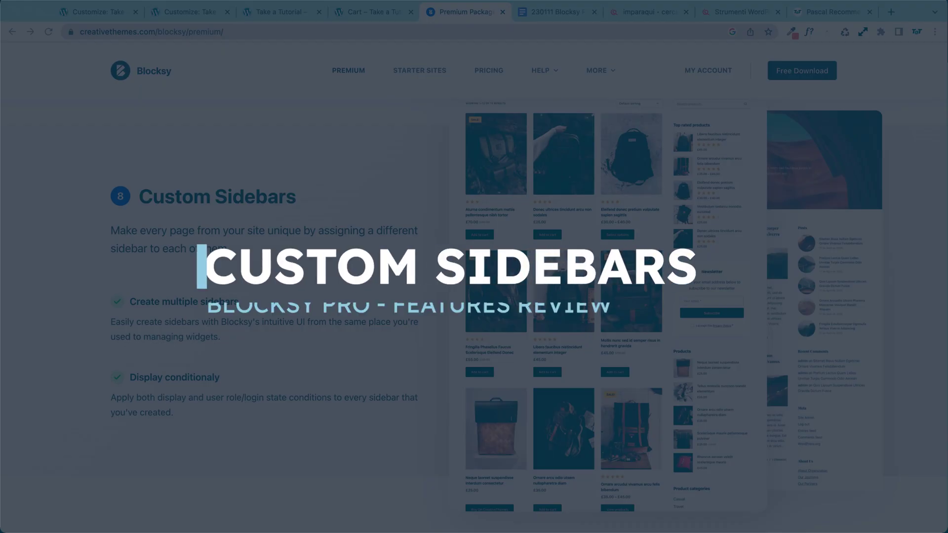
# - Review the Custom Sidebars, White label, Custom Code Snippets and WooCommerce Extra sections on the Blocksy premium page
pyautogui.scroll(1, 494, 316)
pyautogui.scroll(-2, 494, 316)
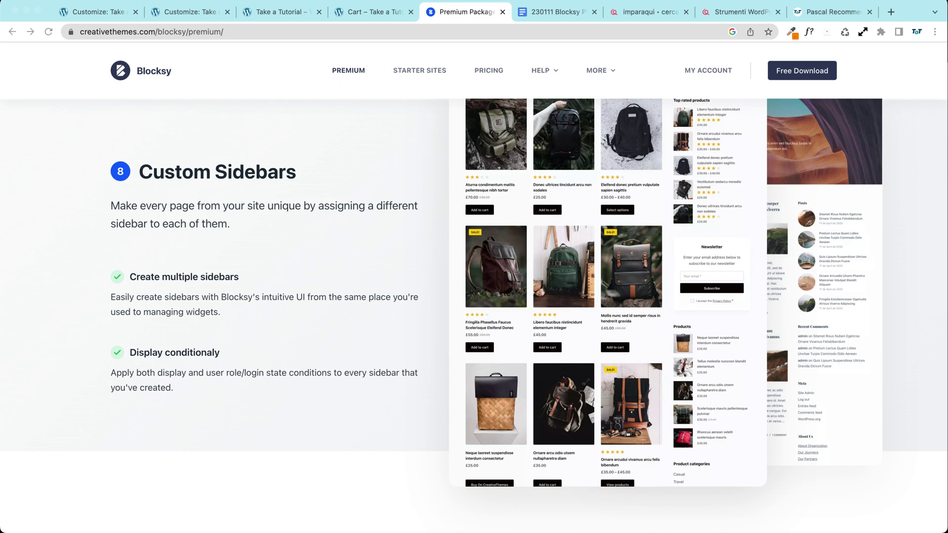
pyautogui.scroll(-10, 474, 316)
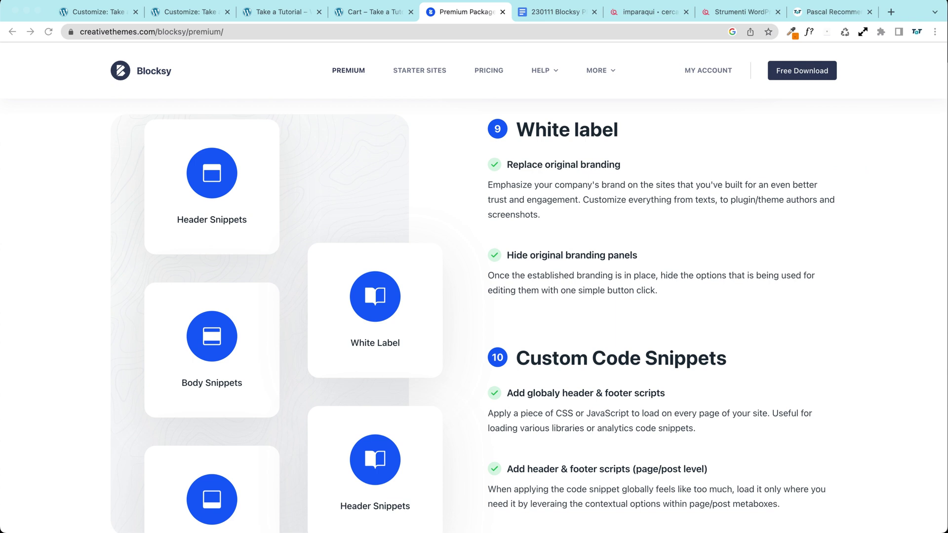
pyautogui.scroll(-3, 474, 316)
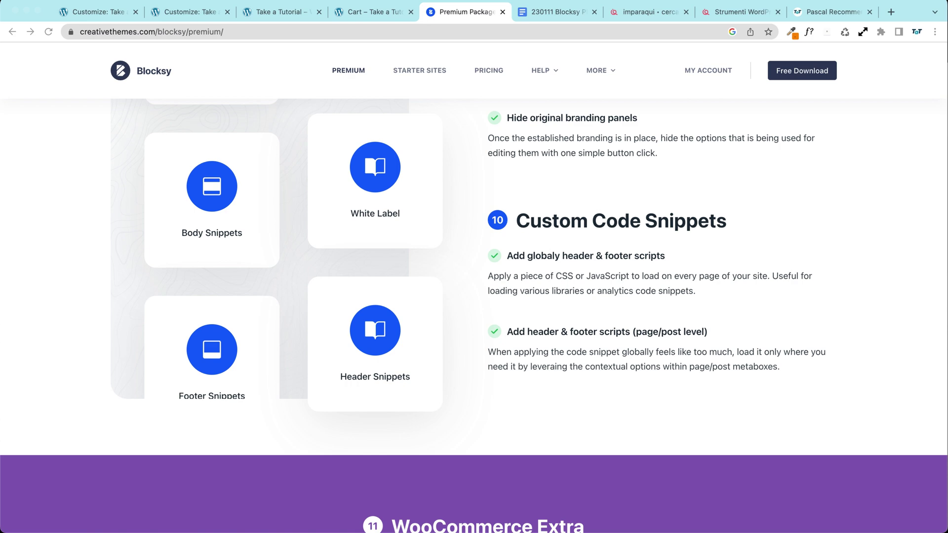
pyautogui.scroll(-2, 474, 311)
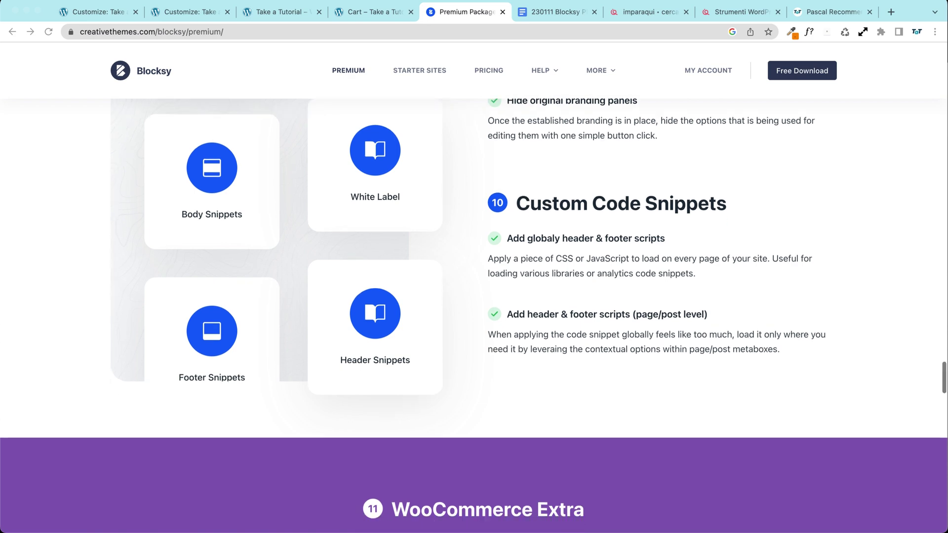
pyautogui.scroll(-6, 474, 296)
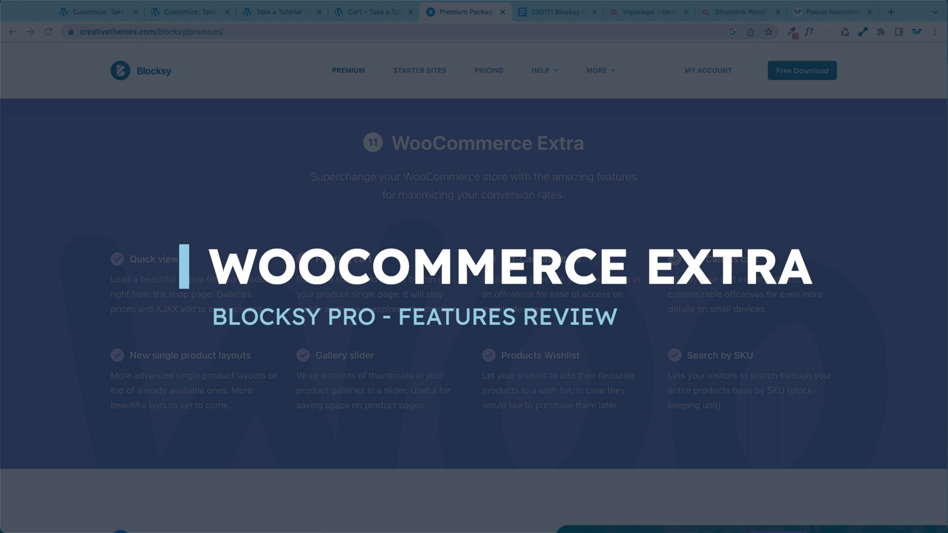
# - Switch to the live shop page, preview the Beanie product in quick view and close the popup
pyautogui.click(373, 12)
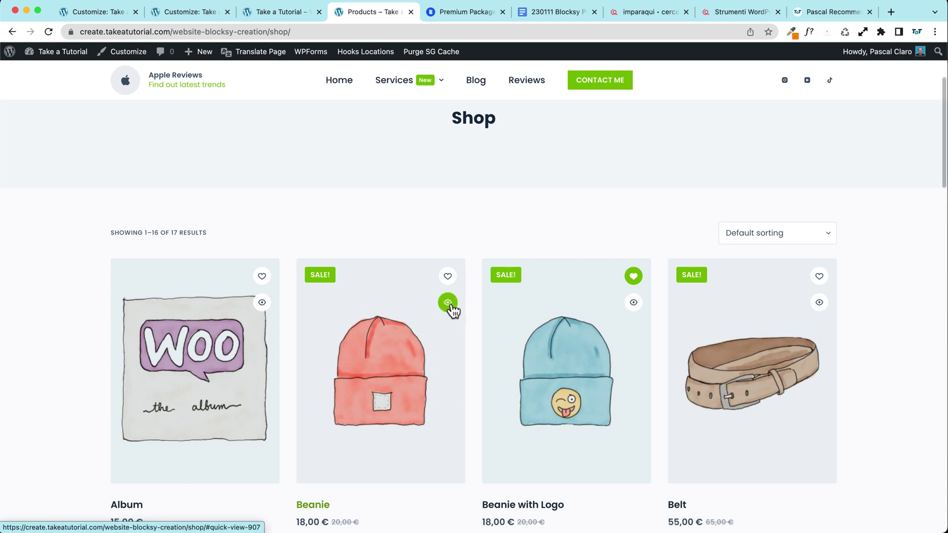
pyautogui.click(450, 307)
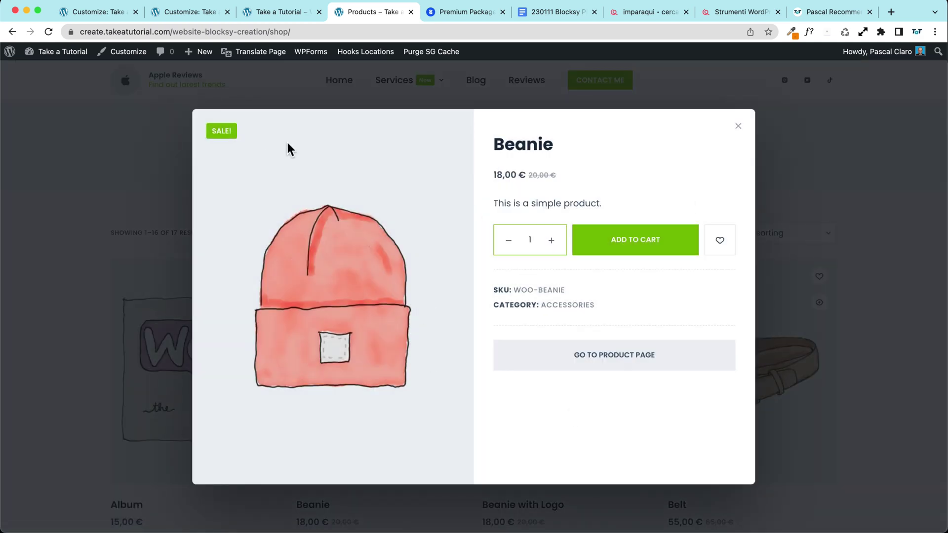
pyautogui.click(740, 127)
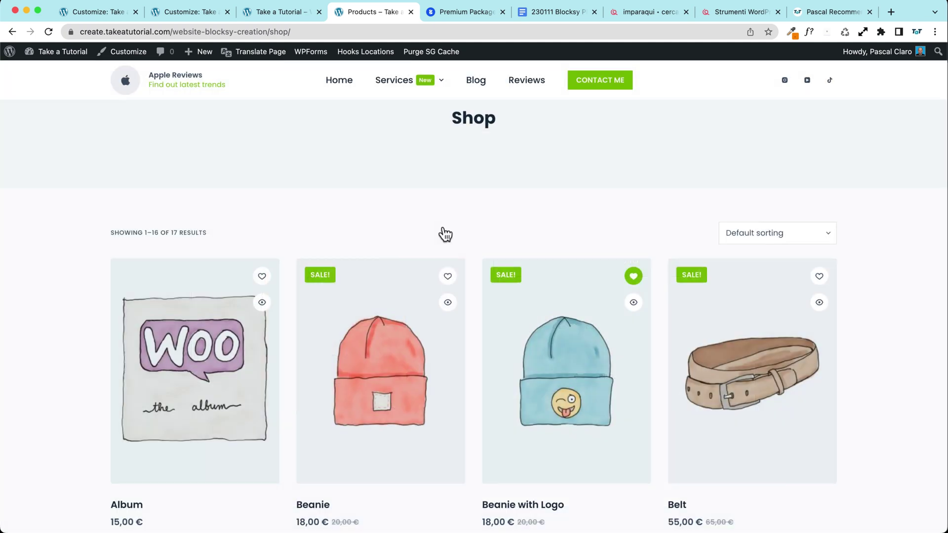
# - Open the Beanie with Logo product page and inspect its floating cart along the page
pyautogui.click(633, 277)
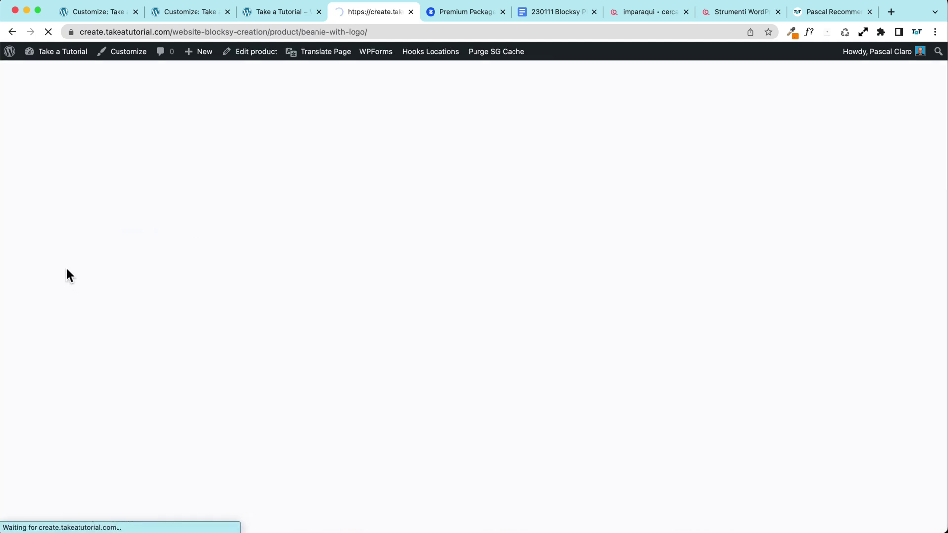
pyautogui.scroll(-6, 67, 275)
pyautogui.scroll(-3, 66, 271)
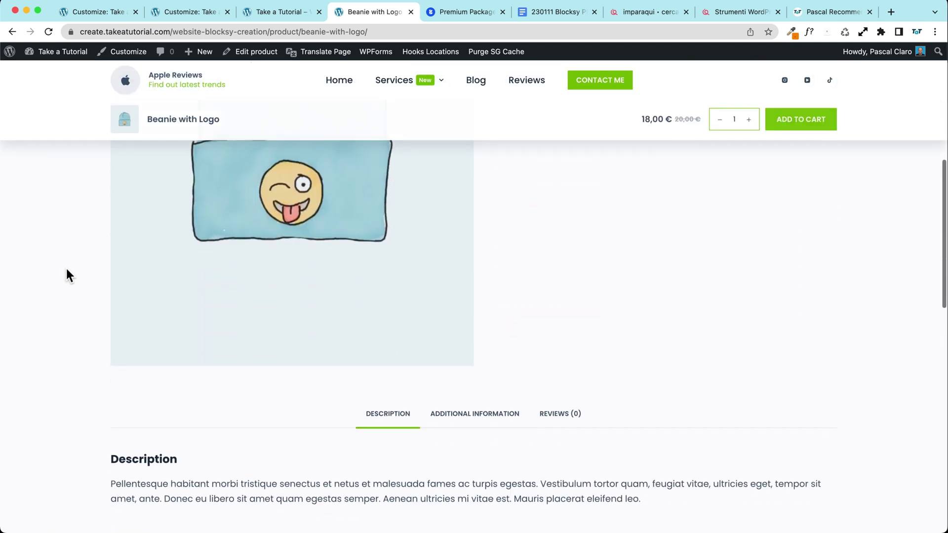
pyautogui.scroll(10, 66, 271)
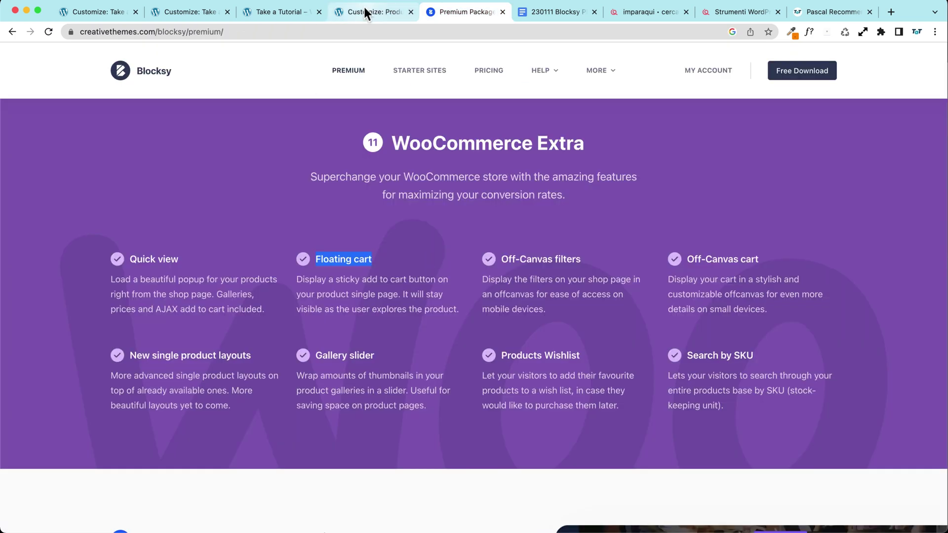
# - Open the Album product in the customizer preview and examine the Floating Cart options and the cart's behavior along the page
pyautogui.click(364, 8)
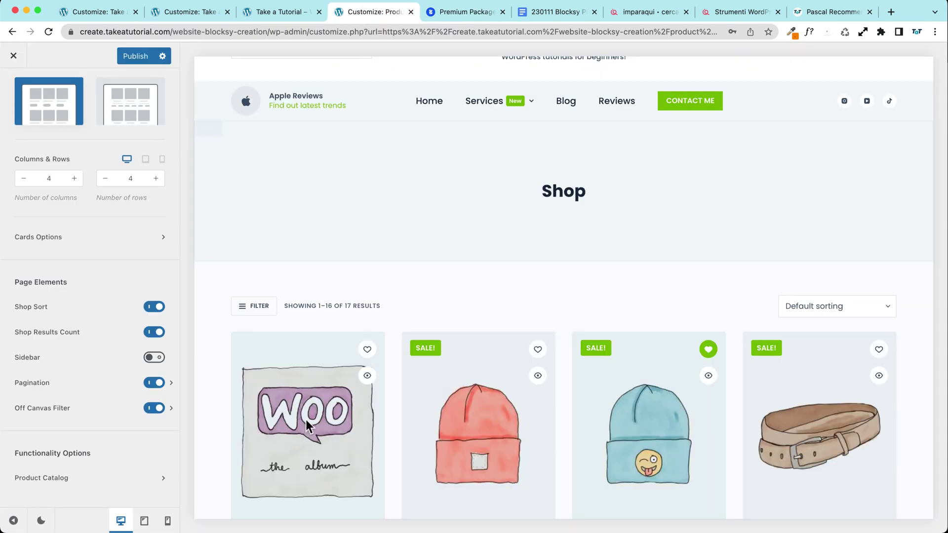
pyautogui.click(301, 393)
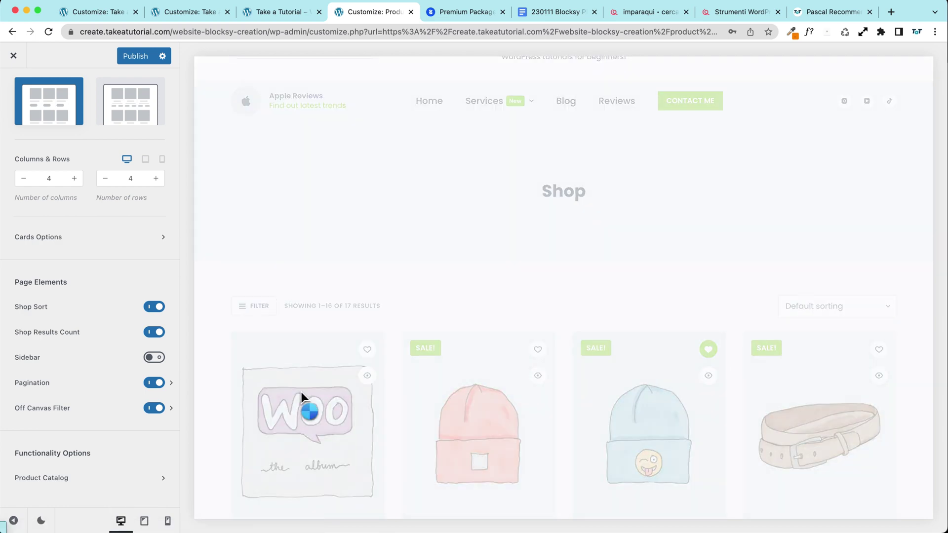
pyautogui.scroll(-3, 356, 268)
pyautogui.scroll(-10, 356, 269)
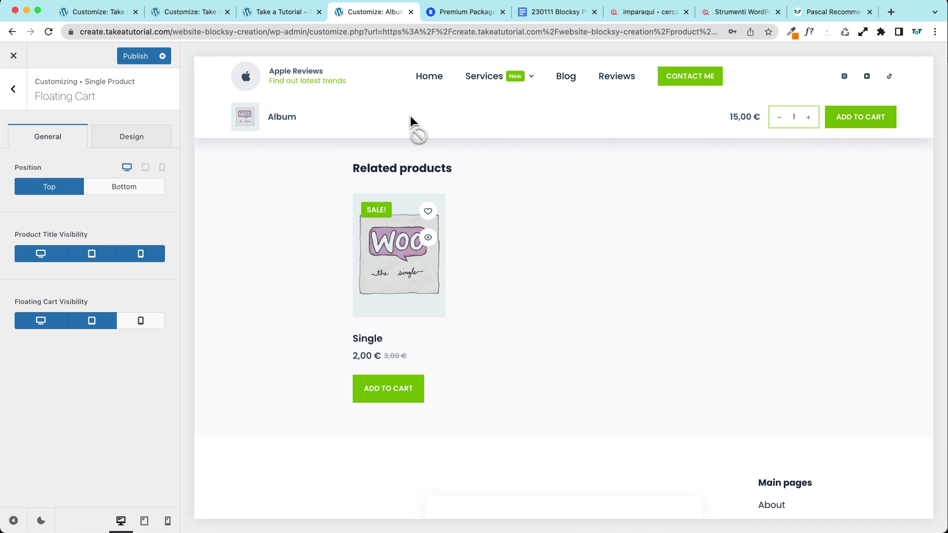
pyautogui.scroll(-2, 870, 120)
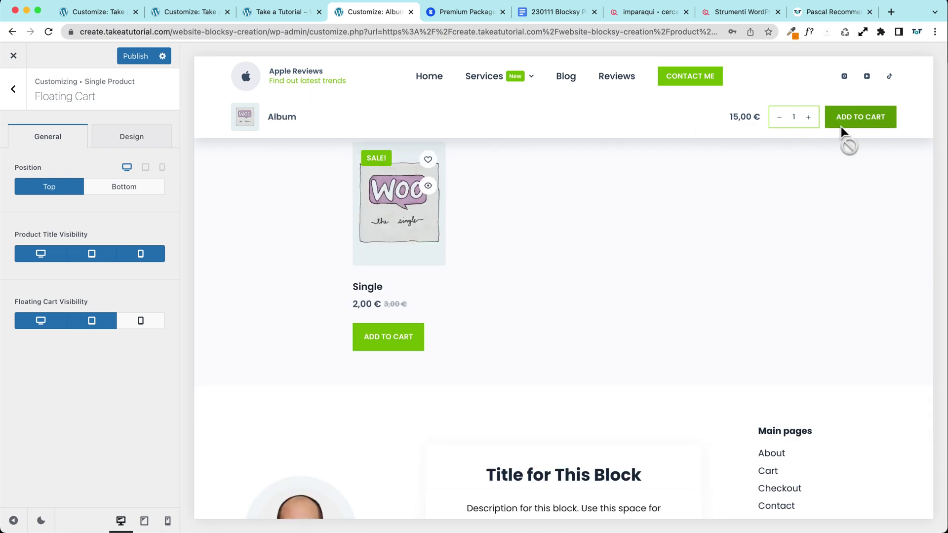
pyautogui.scroll(12, 540, 256)
pyautogui.scroll(-8, 541, 255)
pyautogui.scroll(3, 541, 256)
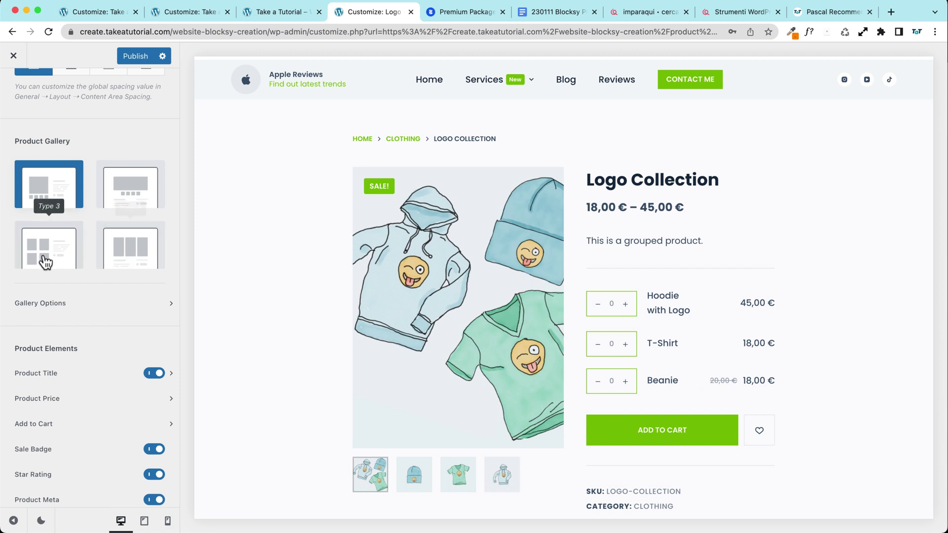
# - Try the Type 2 product gallery on the Logo Collection page and view the beanie, T-shirt and hoodie images from its thumbnails
pyautogui.click(132, 191)
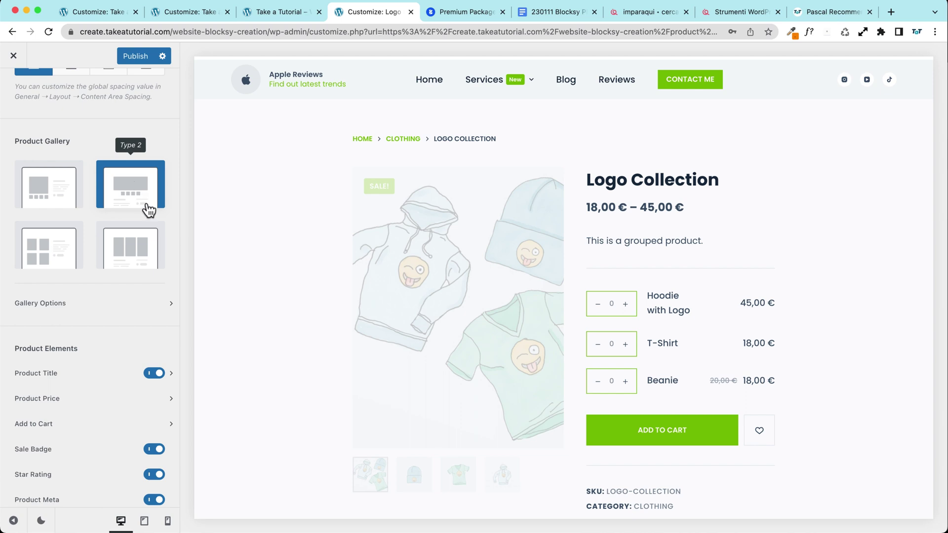
pyautogui.click(753, 385)
pyautogui.click(753, 385)
pyautogui.click(752, 384)
pyautogui.click(753, 385)
pyautogui.scroll(-5, 763, 390)
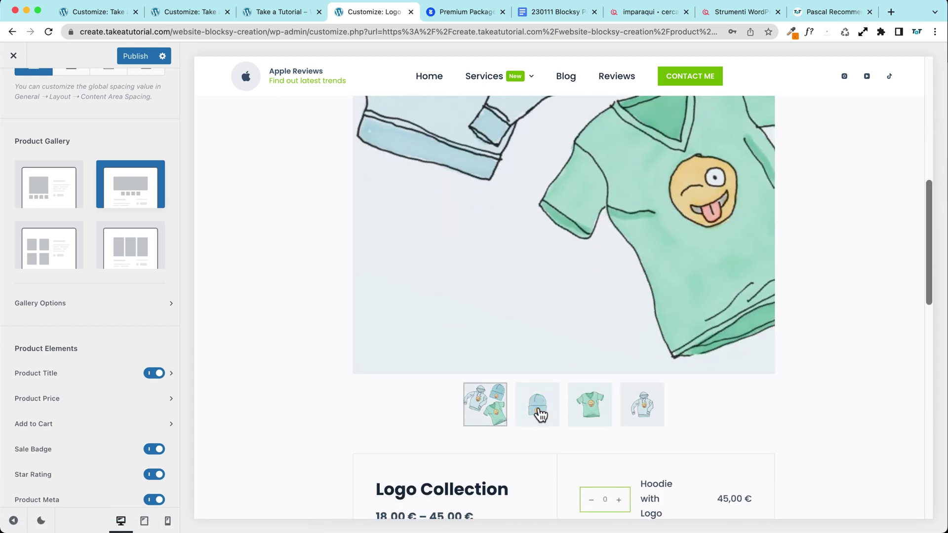
pyautogui.click(541, 415)
pyautogui.click(590, 411)
pyautogui.click(640, 411)
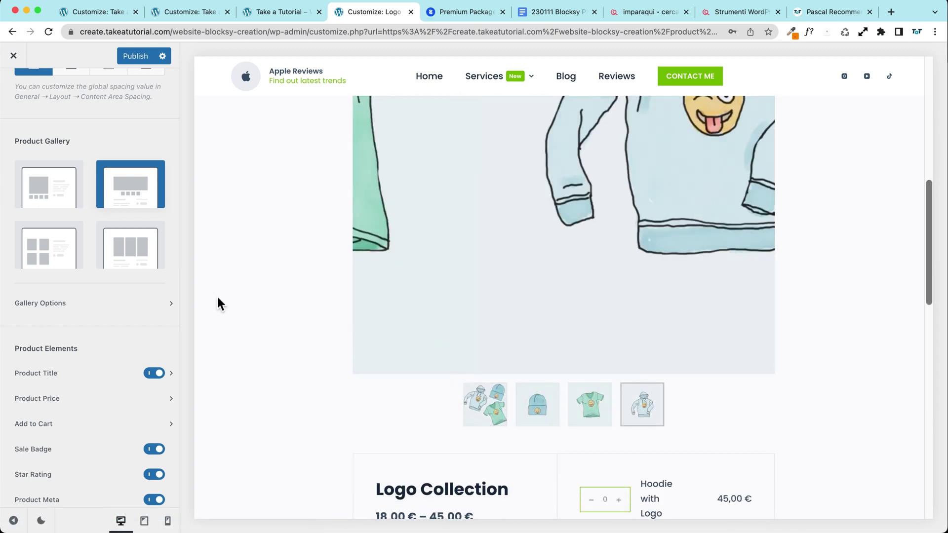
# - Set the product gallery to Type 4 and cycle through the images in the Logo Collection slider
pyautogui.click(114, 256)
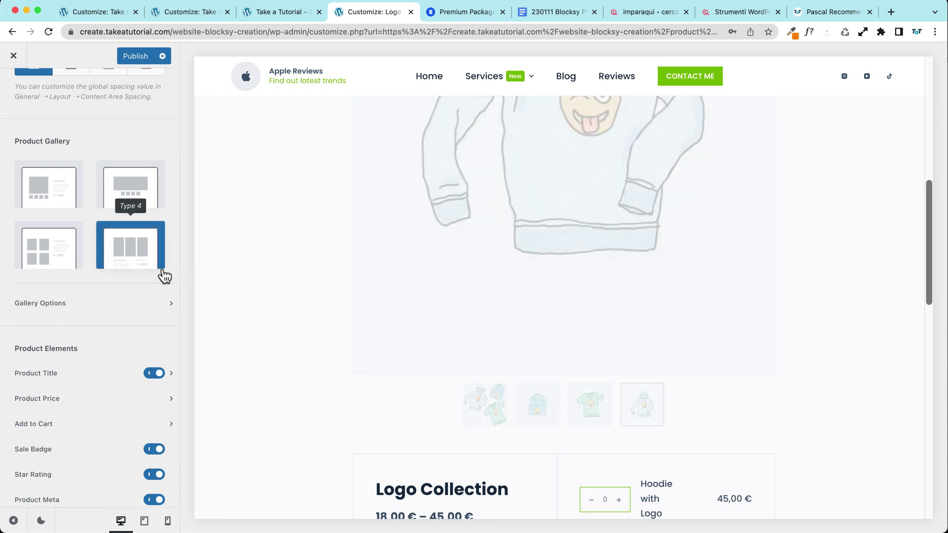
pyautogui.scroll(8, 238, 282)
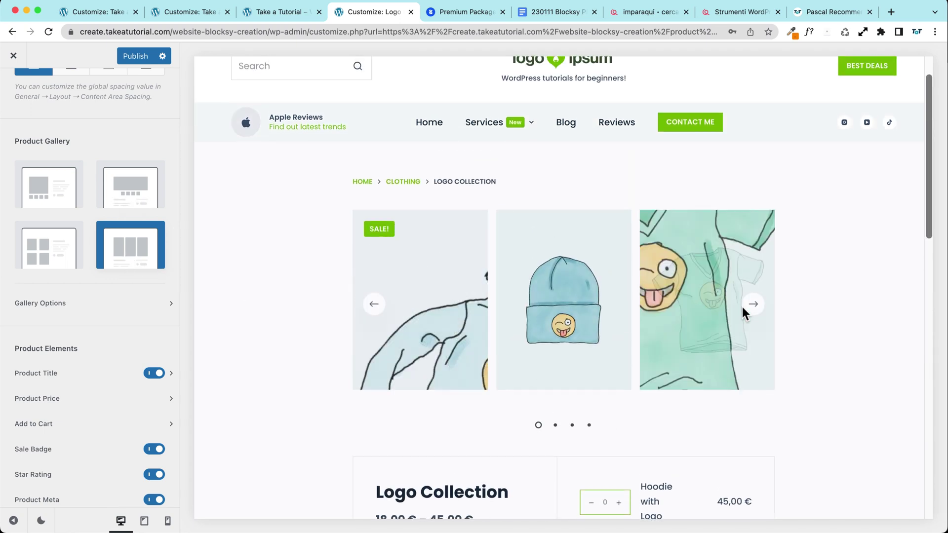
pyautogui.click(754, 303)
pyautogui.click(760, 310)
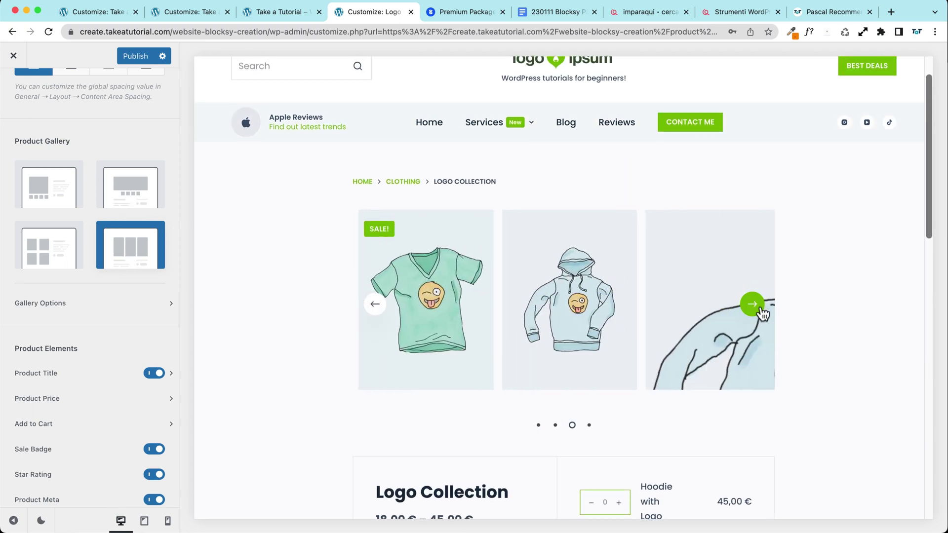
pyautogui.click(760, 310)
pyautogui.click(760, 311)
pyautogui.click(760, 310)
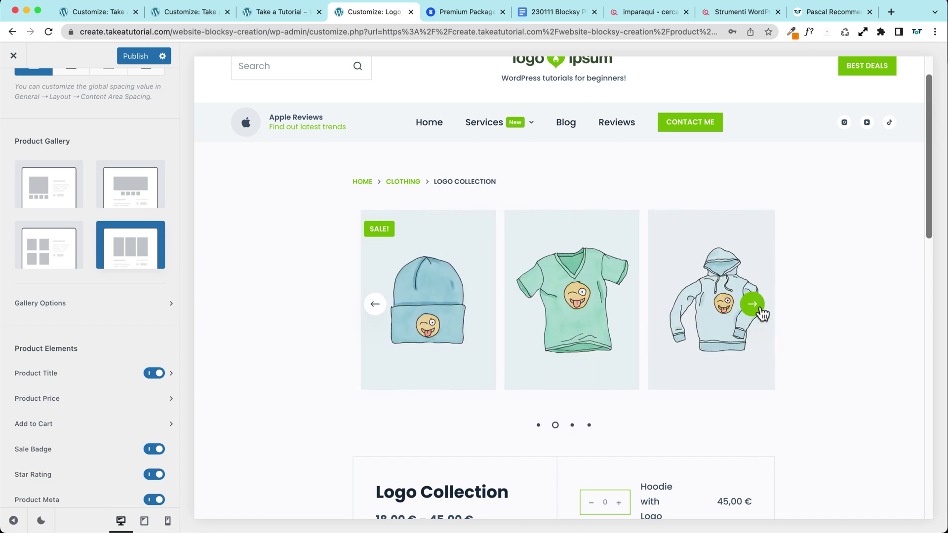
pyautogui.click(760, 310)
# - Examine the Logo Collection product page layout below and around the Type 4 gallery, including the product summary and cart options
pyautogui.scroll(-4, 270, 326)
pyautogui.scroll(-5, 272, 327)
pyautogui.scroll(10, 272, 327)
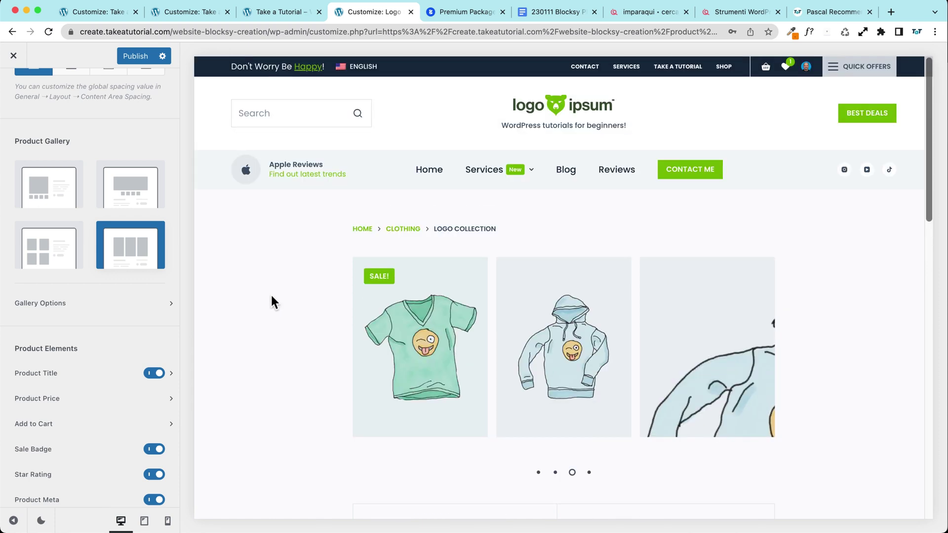
pyautogui.scroll(-7, 271, 296)
pyautogui.scroll(6, 272, 297)
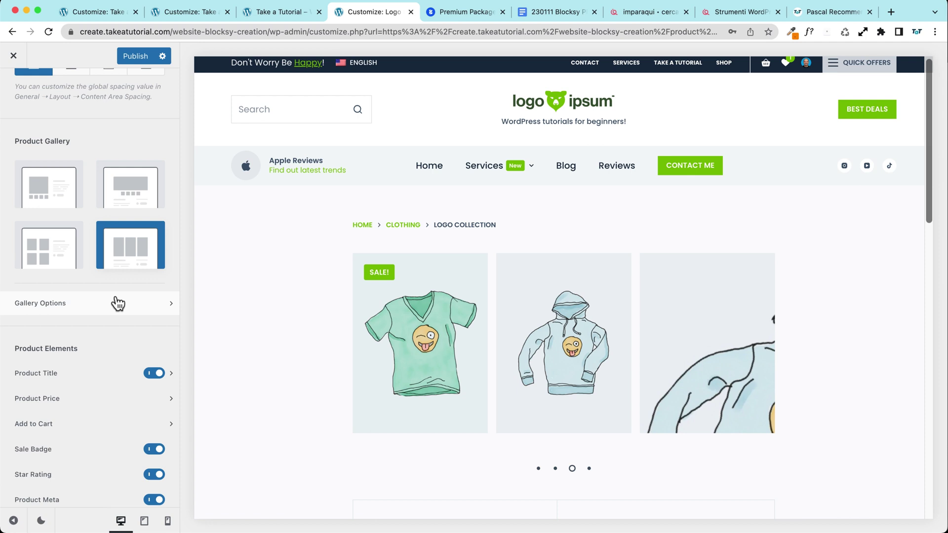
pyautogui.scroll(-5, 292, 311)
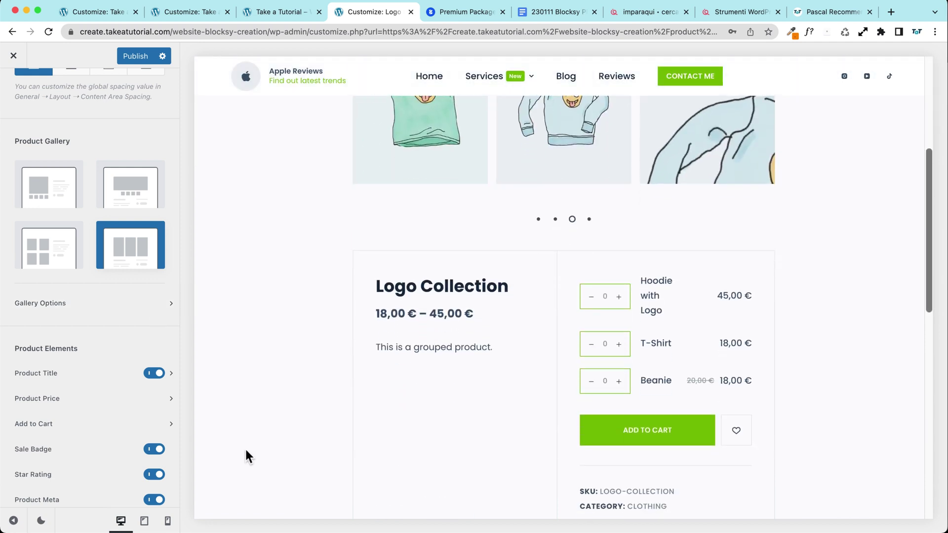
pyautogui.scroll(2, 246, 452)
pyautogui.scroll(5, 244, 448)
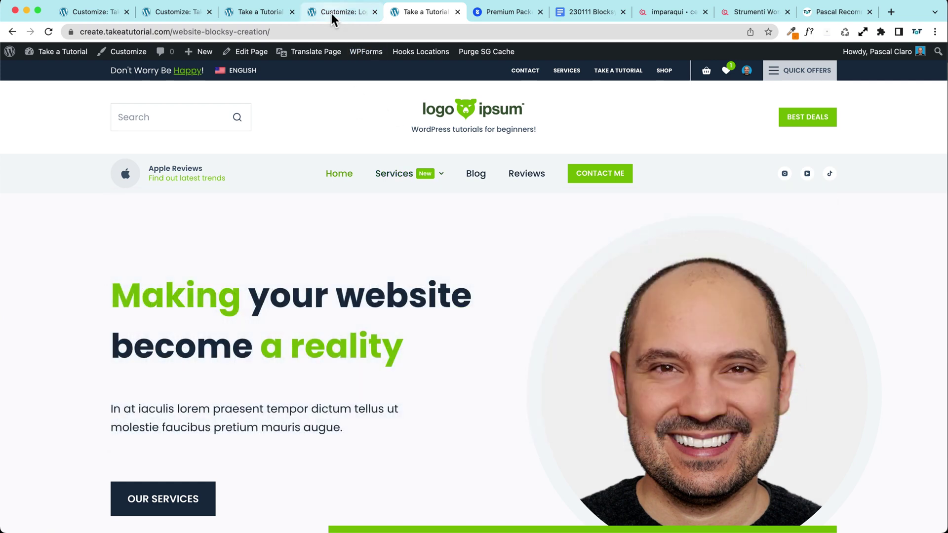
# - Open the site's Menus management page in WordPress and examine the item structure of the Main Menu
pyautogui.click(284, 11)
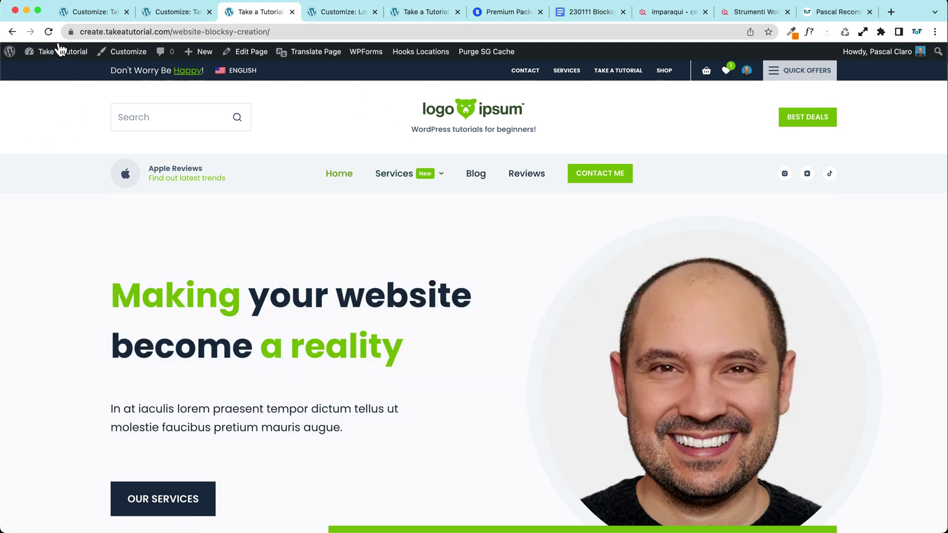
pyautogui.moveTo(50, 52)
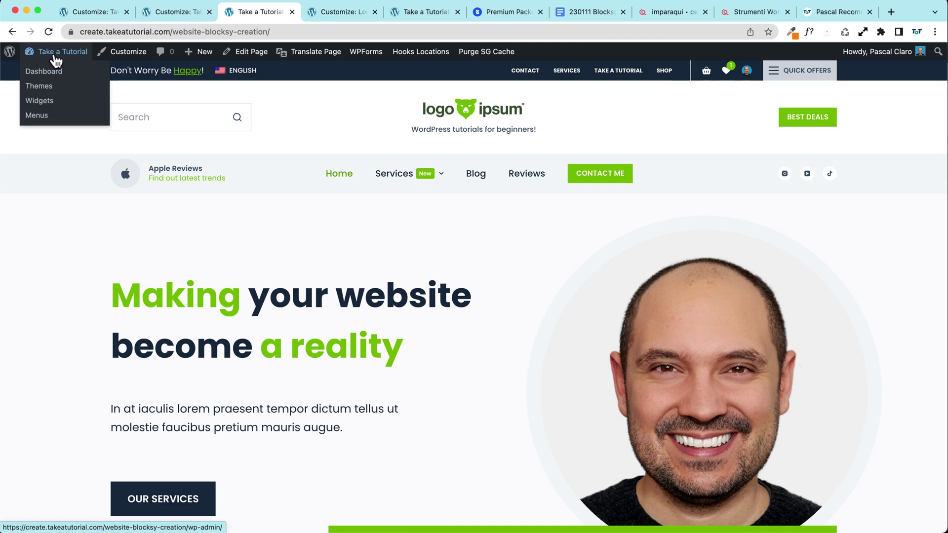
pyautogui.click(45, 117)
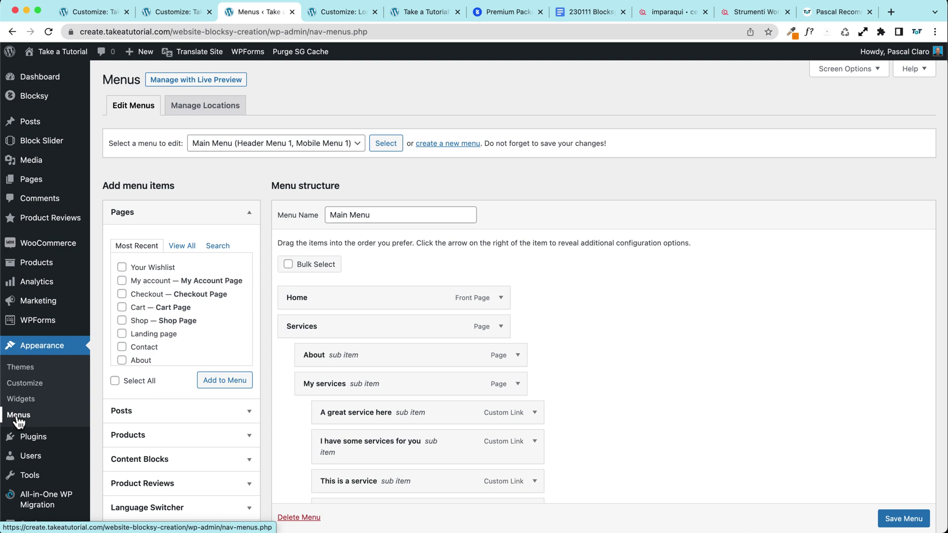
pyautogui.scroll(-5, 101, 288)
pyautogui.scroll(-2, 101, 284)
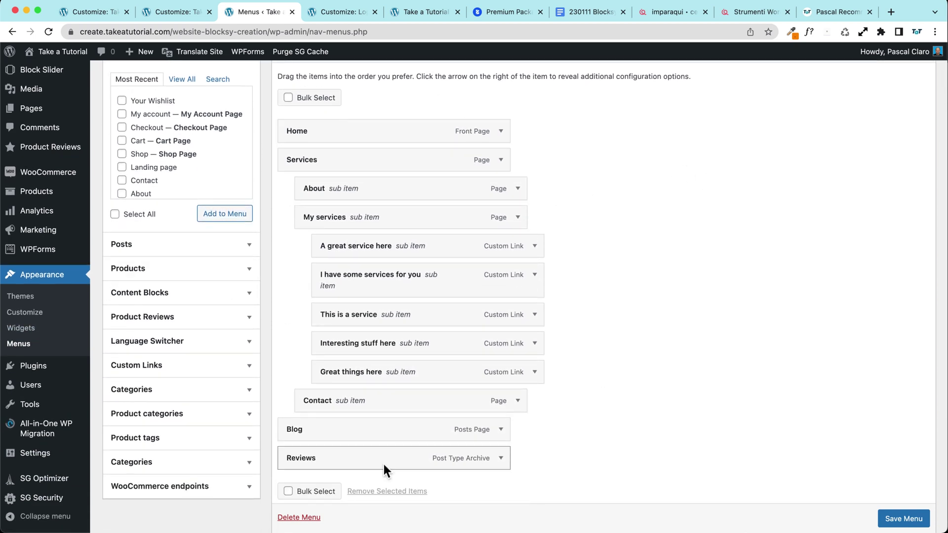
pyautogui.scroll(7, 640, 417)
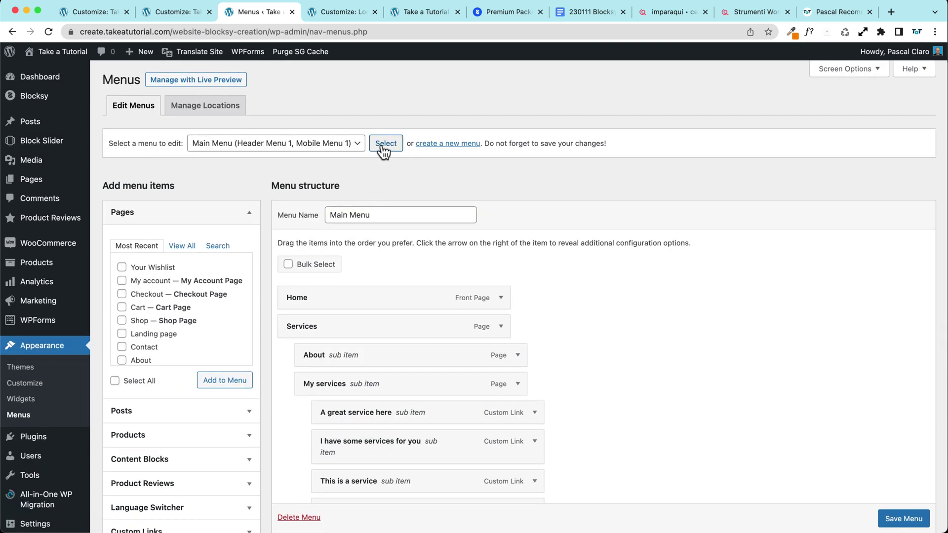
# - Create a new menu named Example Menu without assigning it a display location
pyautogui.click(435, 145)
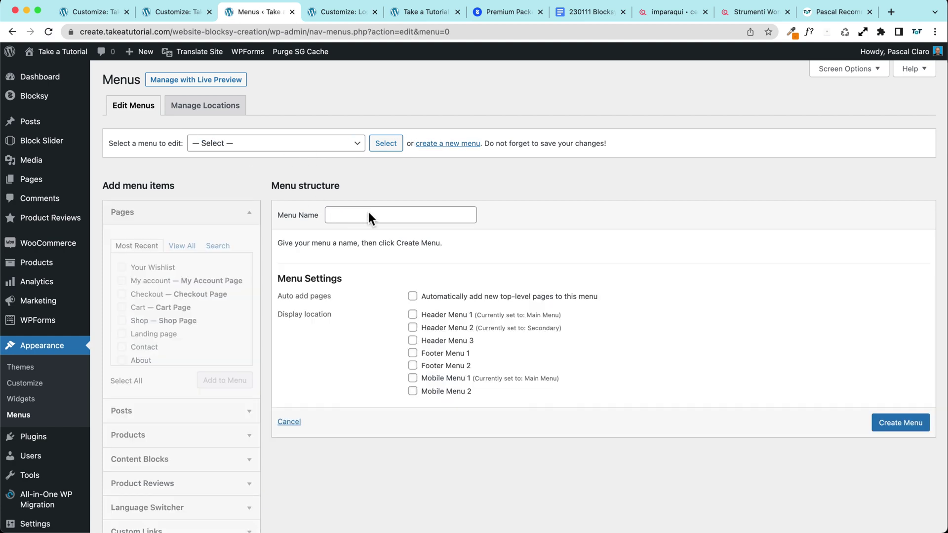
pyautogui.click(339, 219)
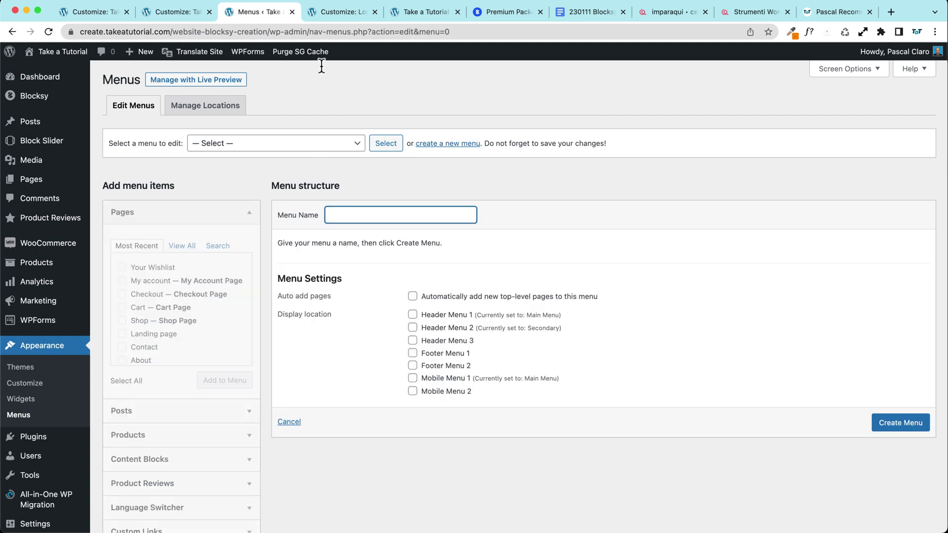
pyautogui.click(341, 11)
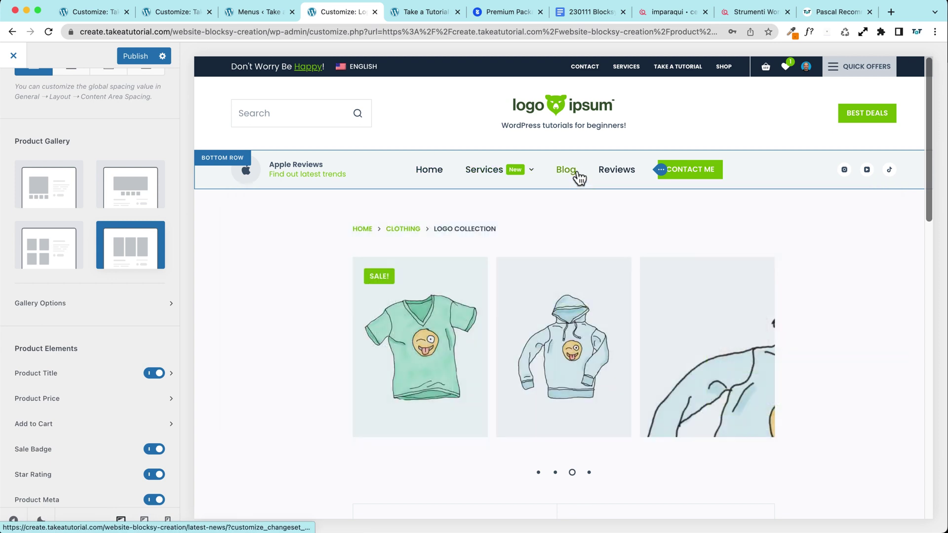
pyautogui.click(254, 19)
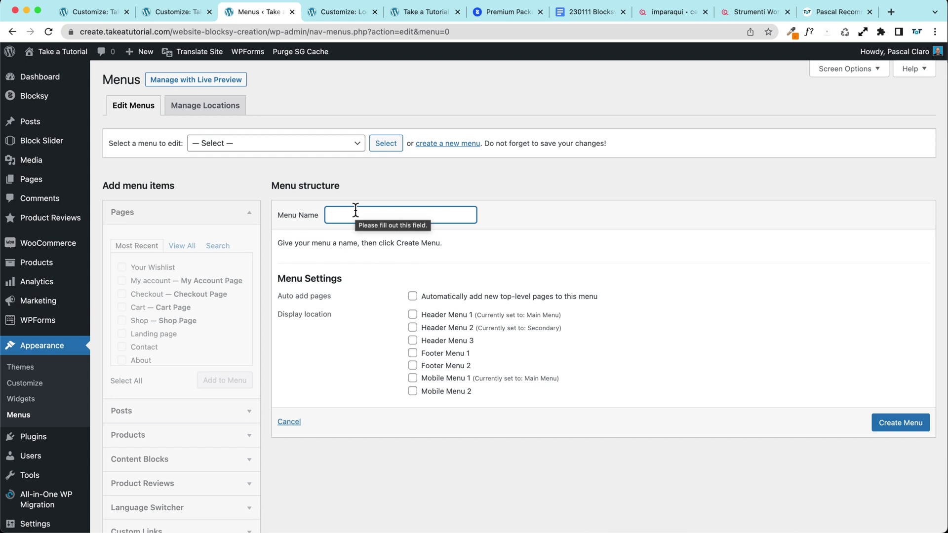
pyautogui.write('Example Menu')
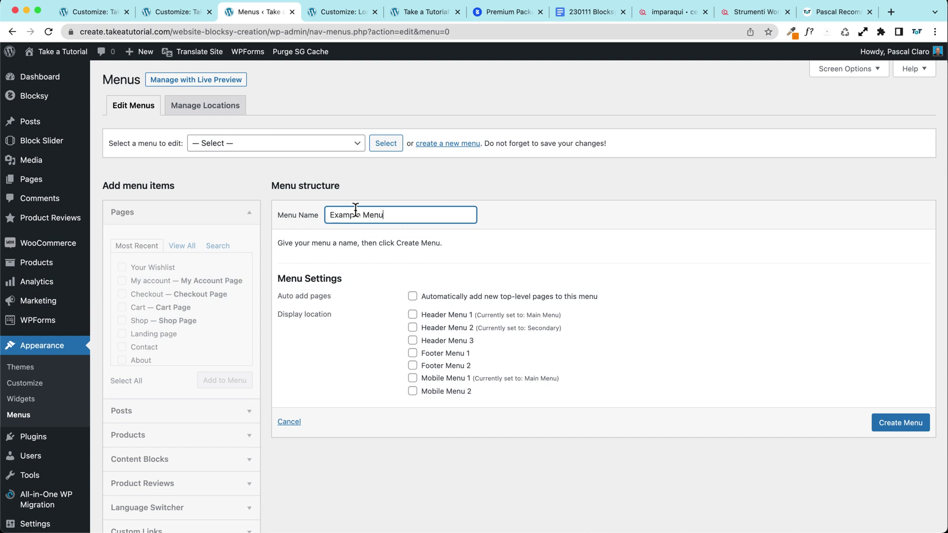
pyautogui.click(911, 430)
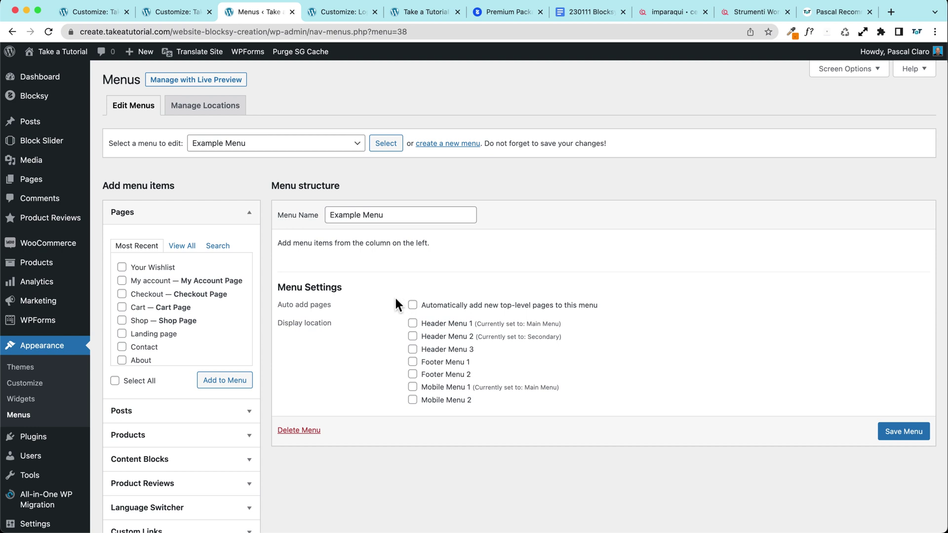
# - Add the Home front page from the full list of pages to the Example Menu
pyautogui.scroll(-2, 148, 307)
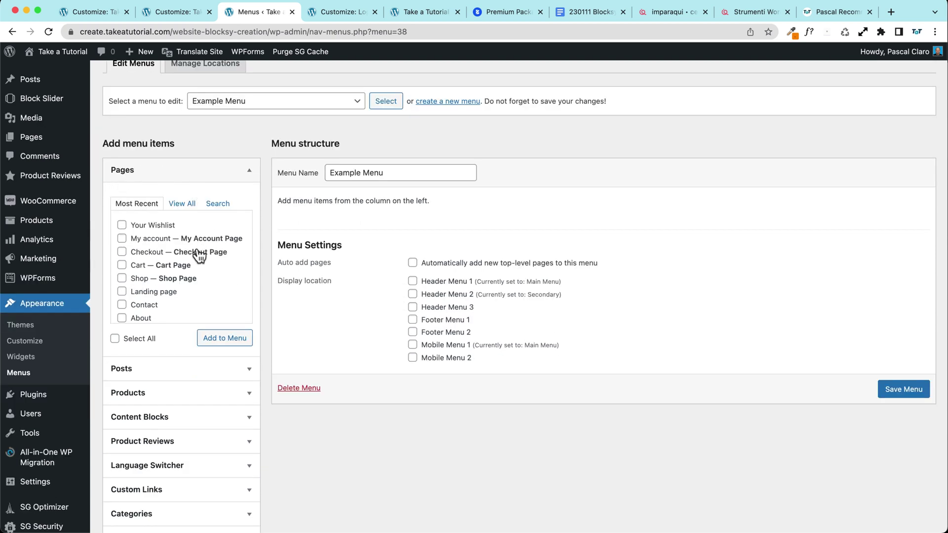
pyautogui.click(183, 204)
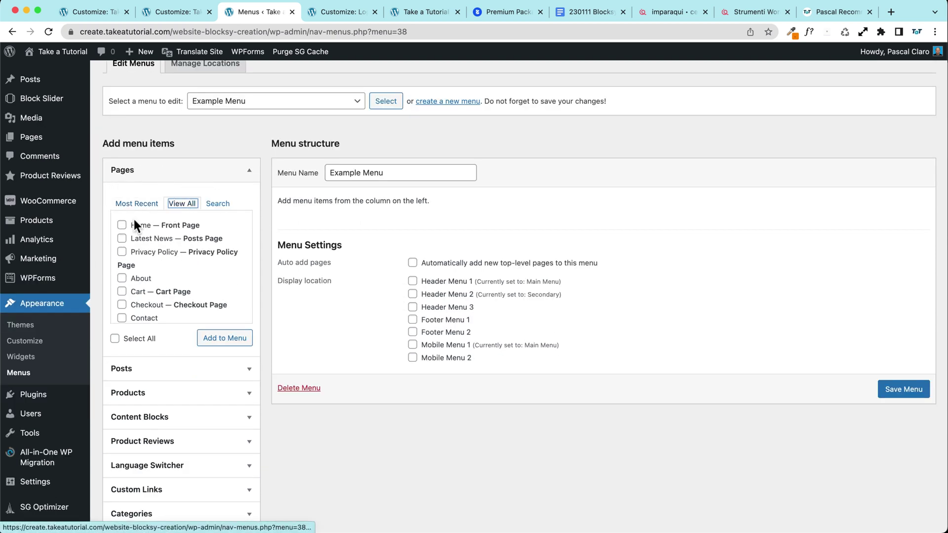
pyautogui.click(122, 225)
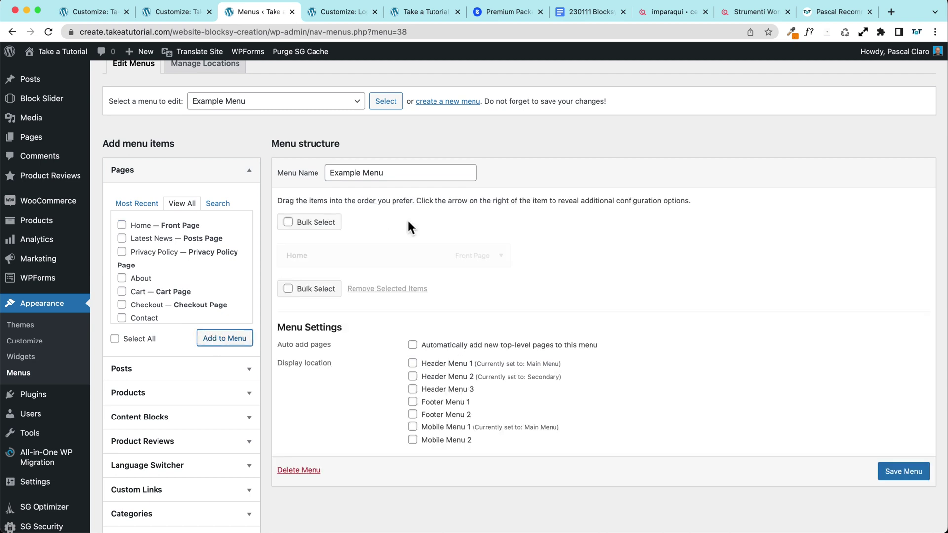
# - Add a custom link with the URL # and the link text Services to the Example Menu
pyautogui.scroll(-4, 135, 193)
pyautogui.scroll(-1, 136, 224)
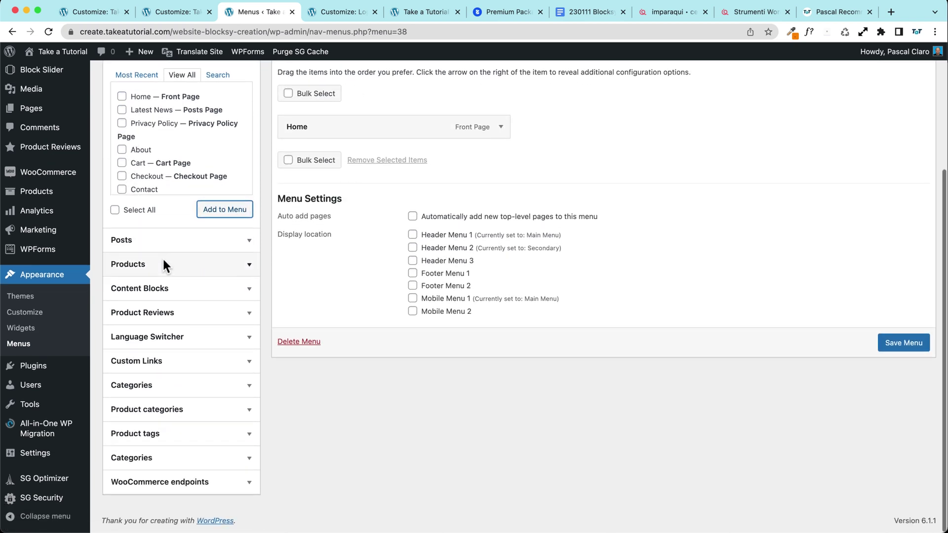
pyautogui.click(156, 368)
pyautogui.click(175, 307)
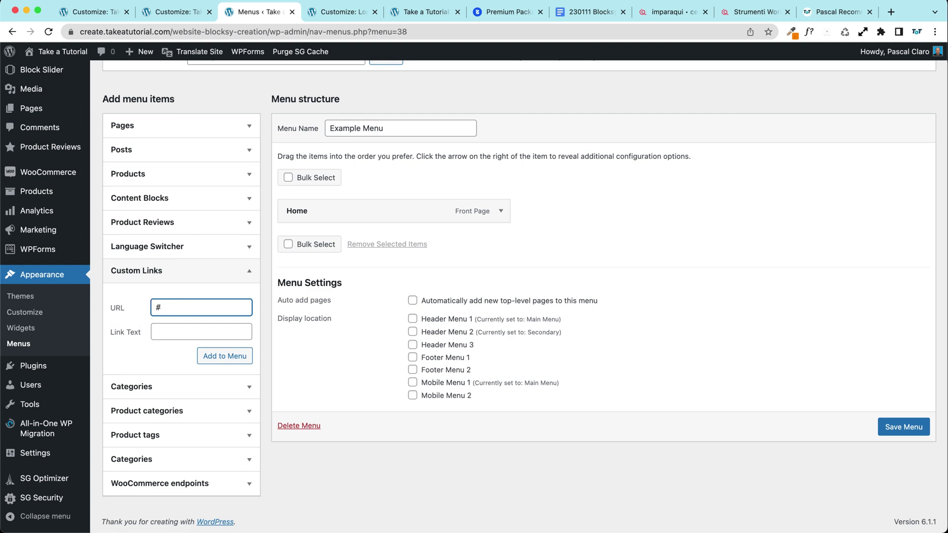
pyautogui.click(339, 11)
pyautogui.moveTo(494, 174)
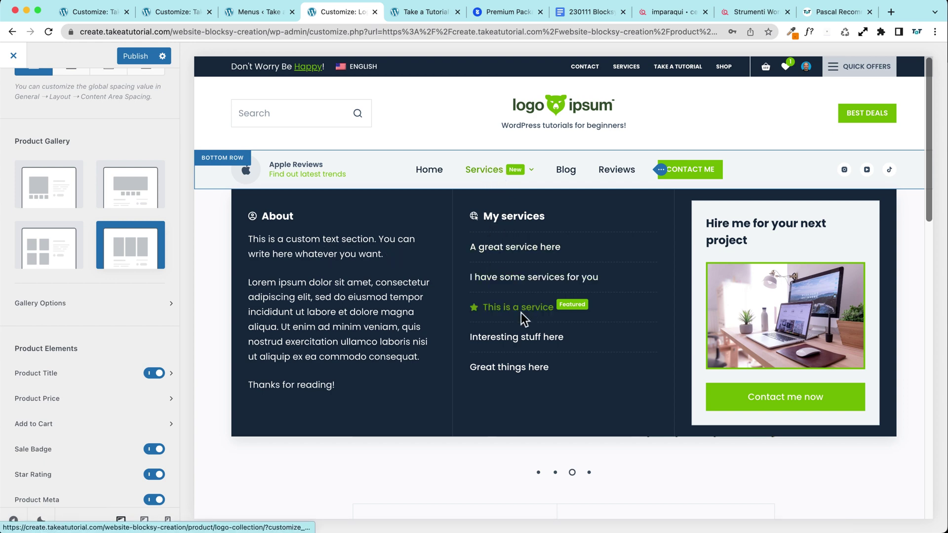
pyautogui.click(257, 12)
pyautogui.press('super+a')
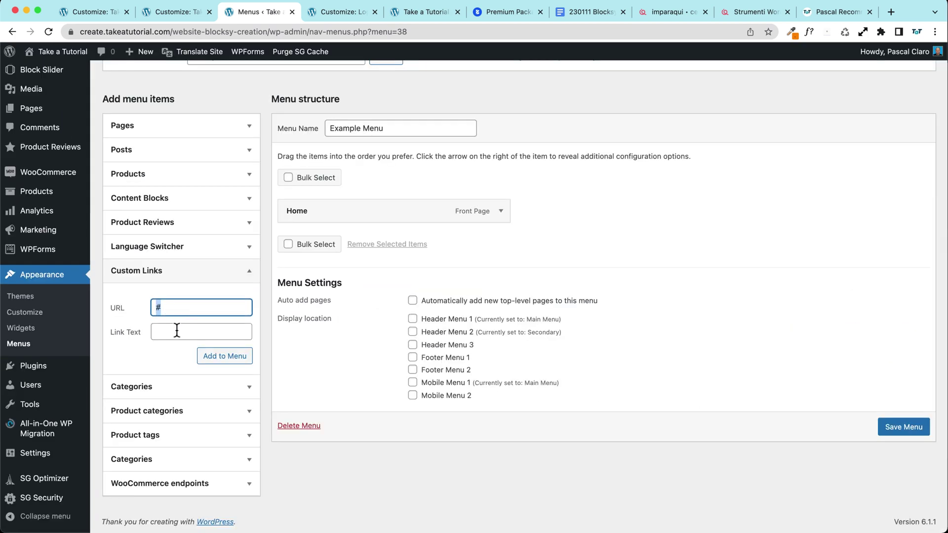
pyautogui.click(204, 354)
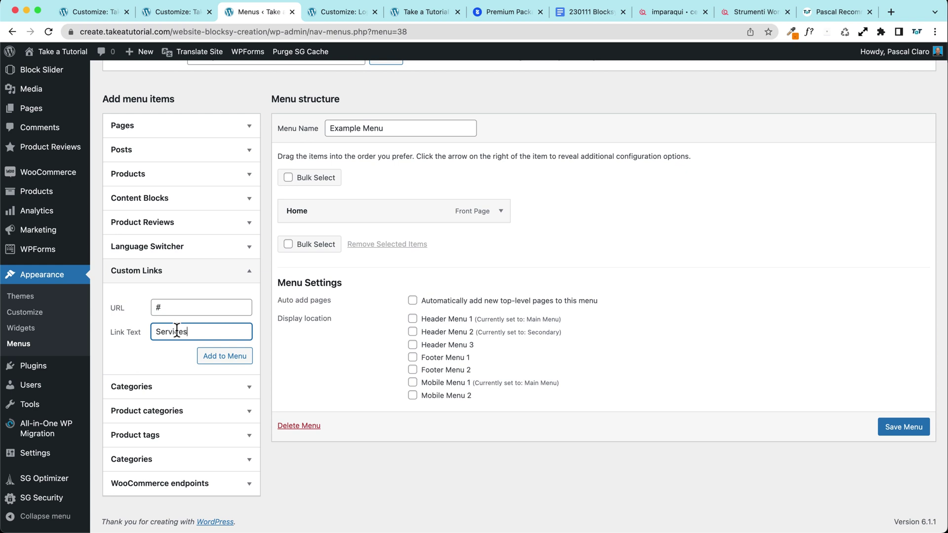
pyautogui.click(224, 356)
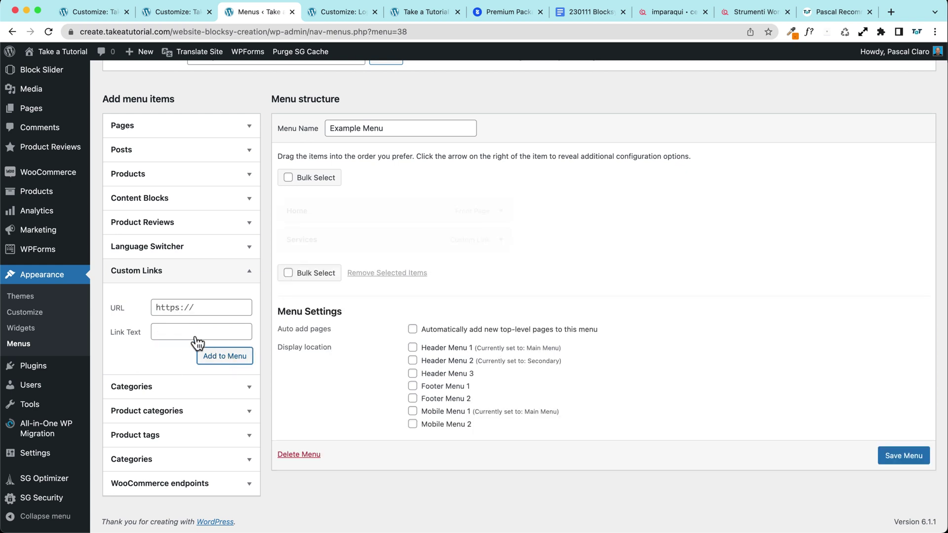
# - Check the WooCommerce endpoints offered as menu items and add All Products from the products list to the Example Menu
pyautogui.click(140, 271)
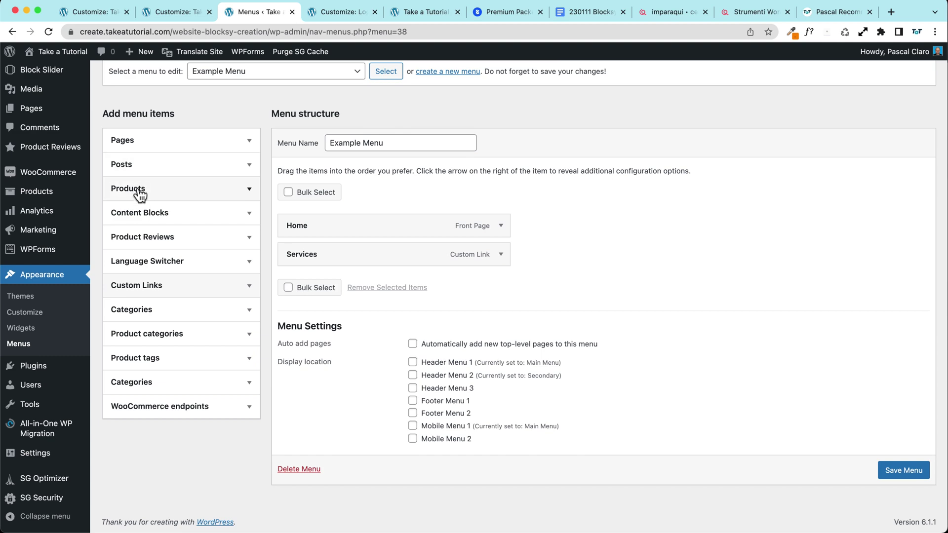
pyautogui.click(186, 412)
pyautogui.scroll(-3, 186, 414)
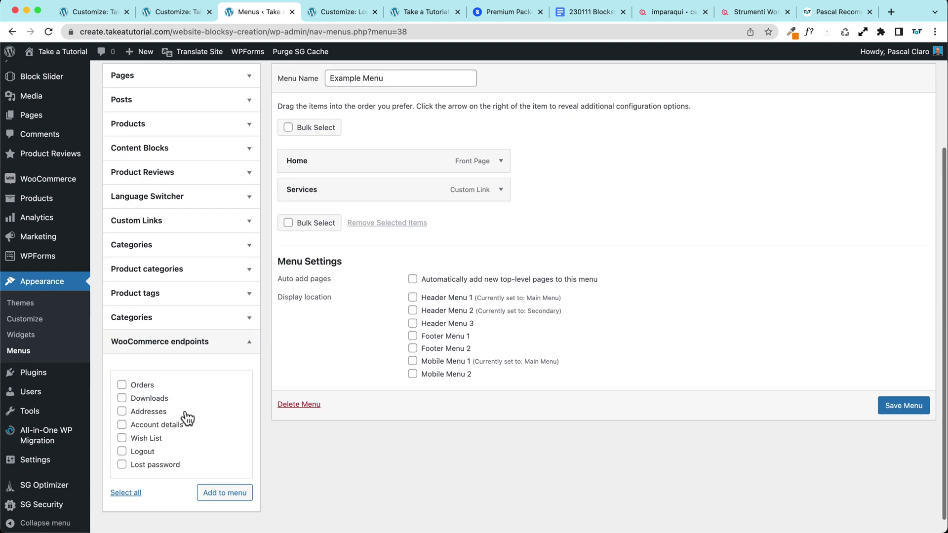
pyautogui.scroll(3, 185, 408)
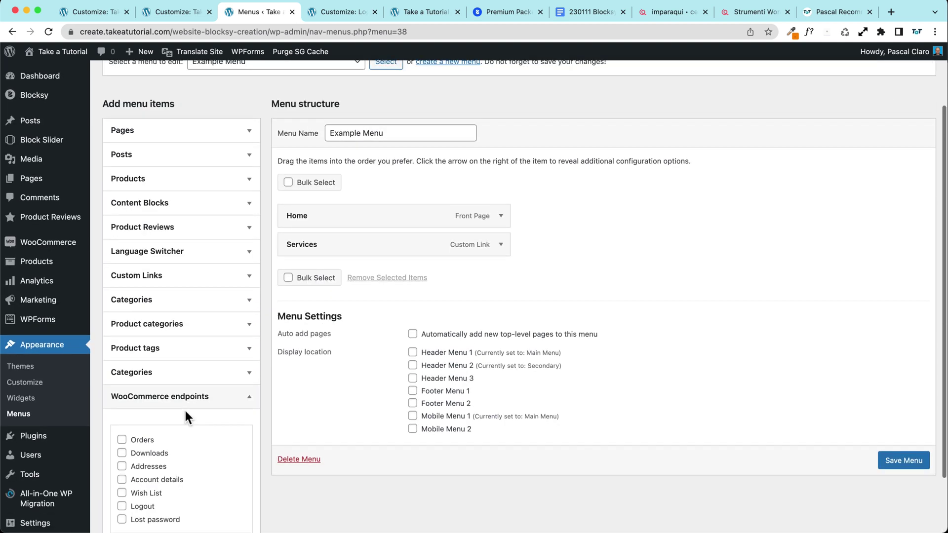
pyautogui.click(157, 179)
pyautogui.click(182, 212)
pyautogui.click(161, 234)
pyautogui.click(224, 346)
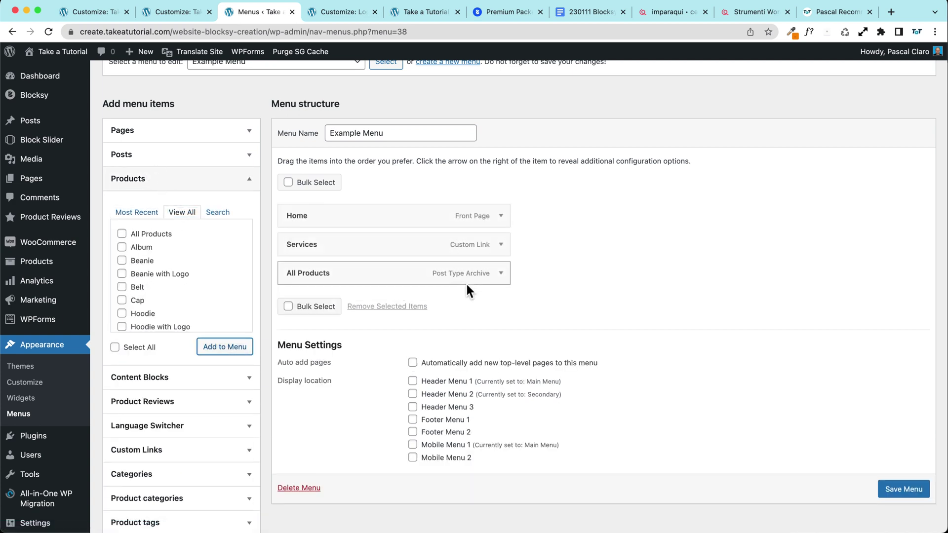
# - Change the navigation label of the All Products menu item to Shop and collapse its settings
pyautogui.click(501, 274)
pyautogui.moveTo(356, 312); pyautogui.dragTo(235, 309)
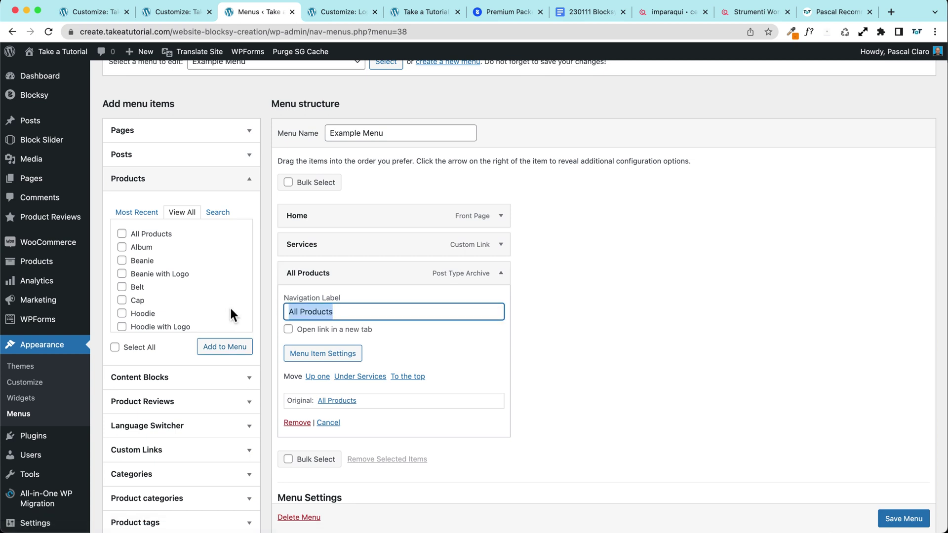
pyautogui.write('Shop')
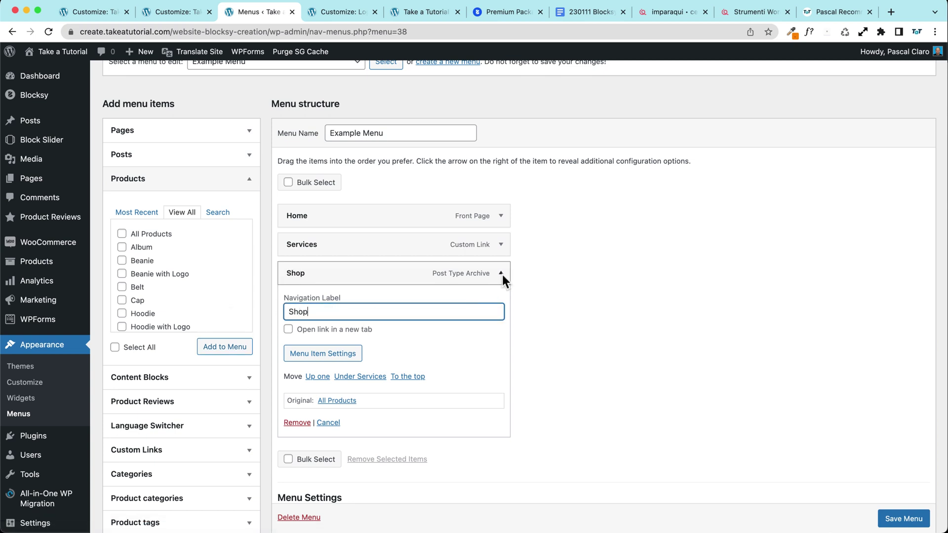
pyautogui.click(502, 274)
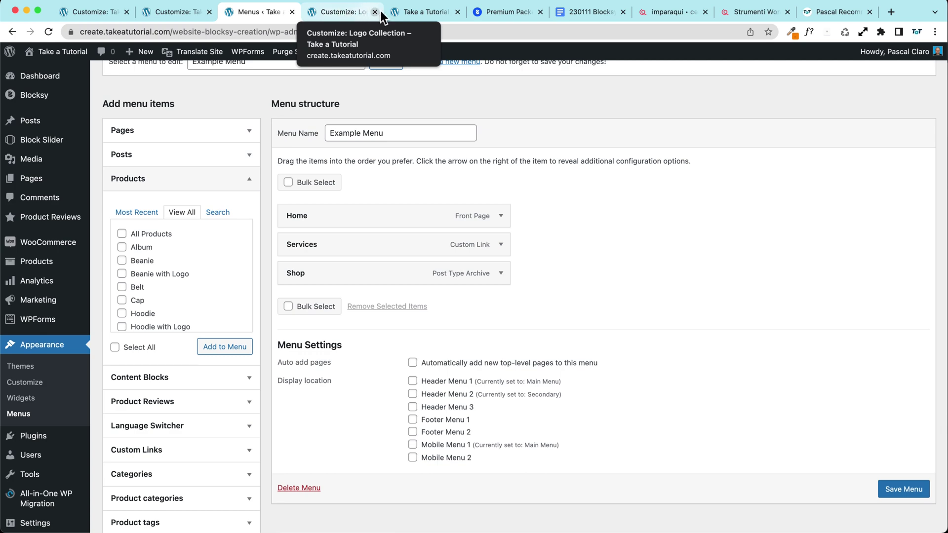
# - Check the Services mega menu on the live site and return to the Example Menu editor
pyautogui.click(420, 13)
pyautogui.moveTo(416, 170)
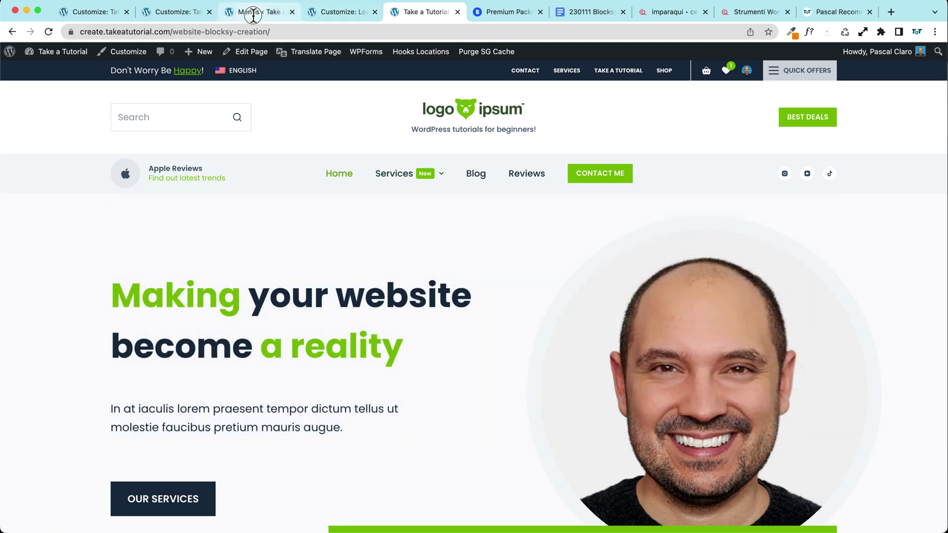
pyautogui.click(255, 12)
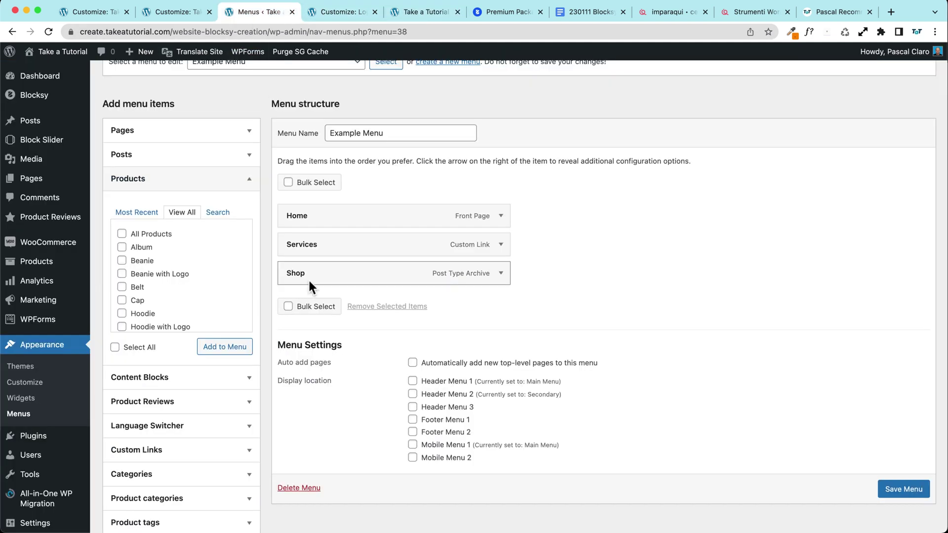
# - Add a custom link with the URL # and the link text About, and nest it under Services in the Example Menu
pyautogui.scroll(-3, 179, 406)
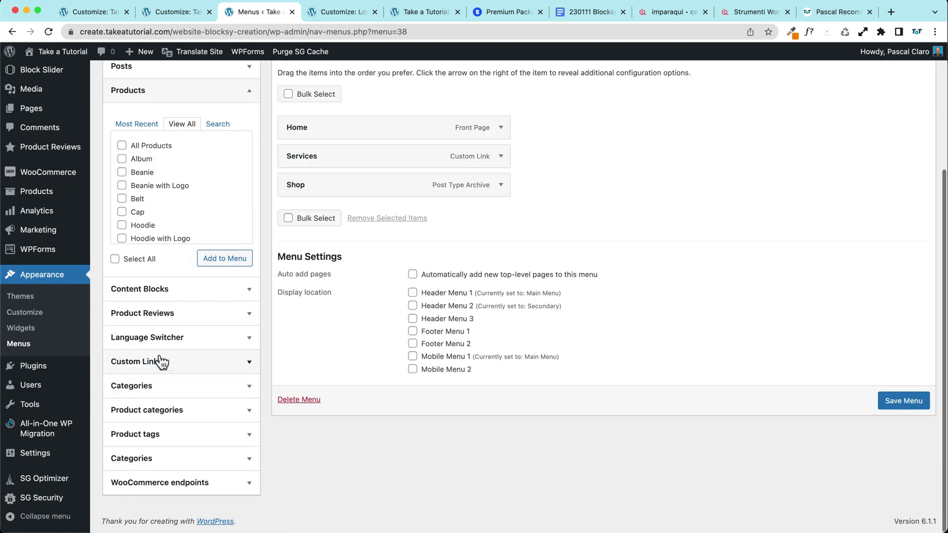
pyautogui.click(143, 365)
pyautogui.click(181, 295)
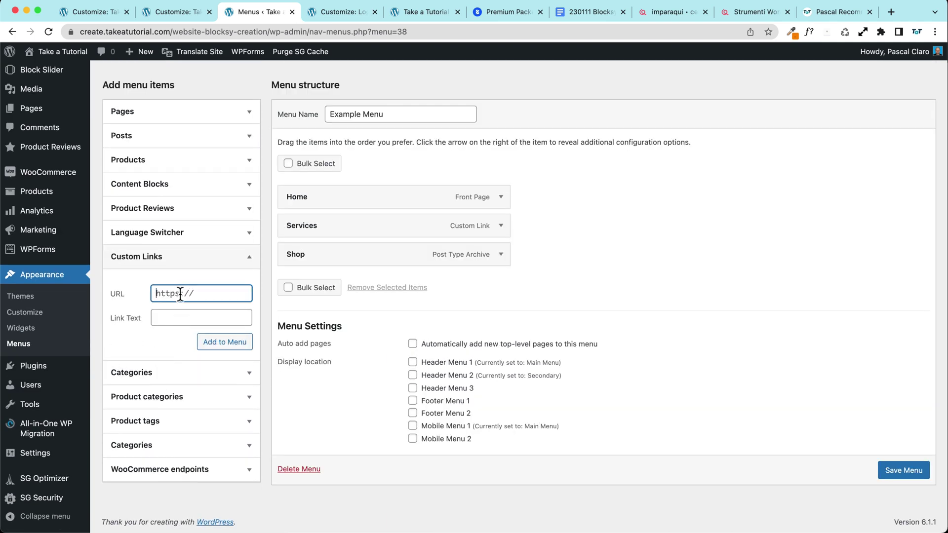
pyautogui.click(187, 319)
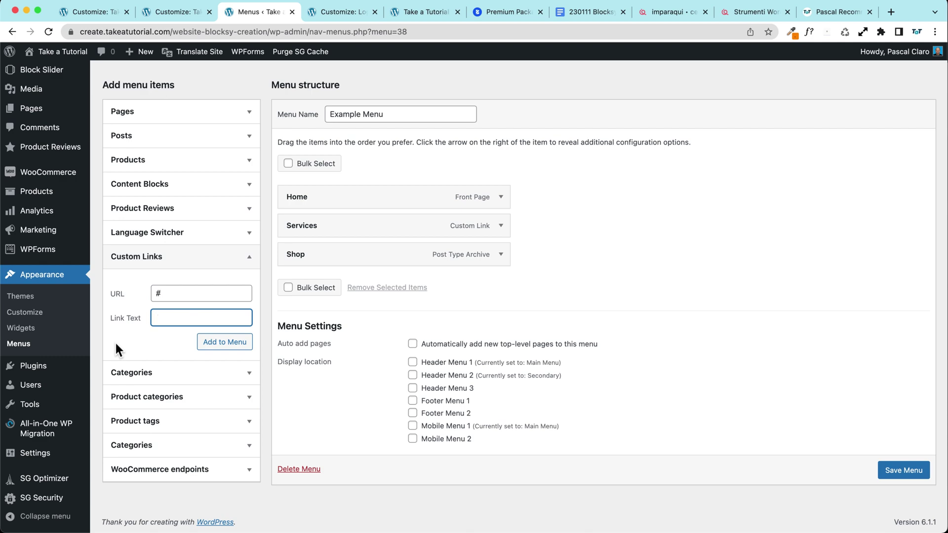
pyautogui.click(344, 14)
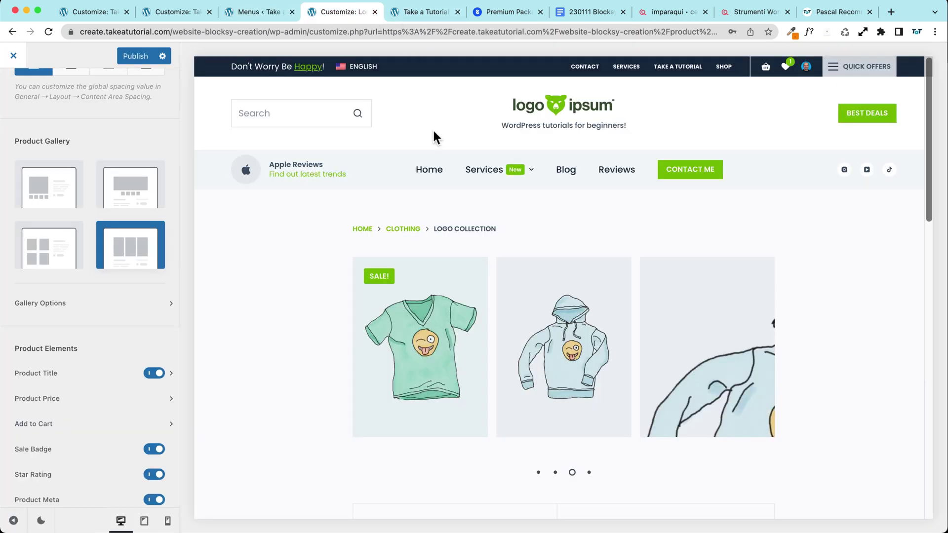
pyautogui.moveTo(508, 179)
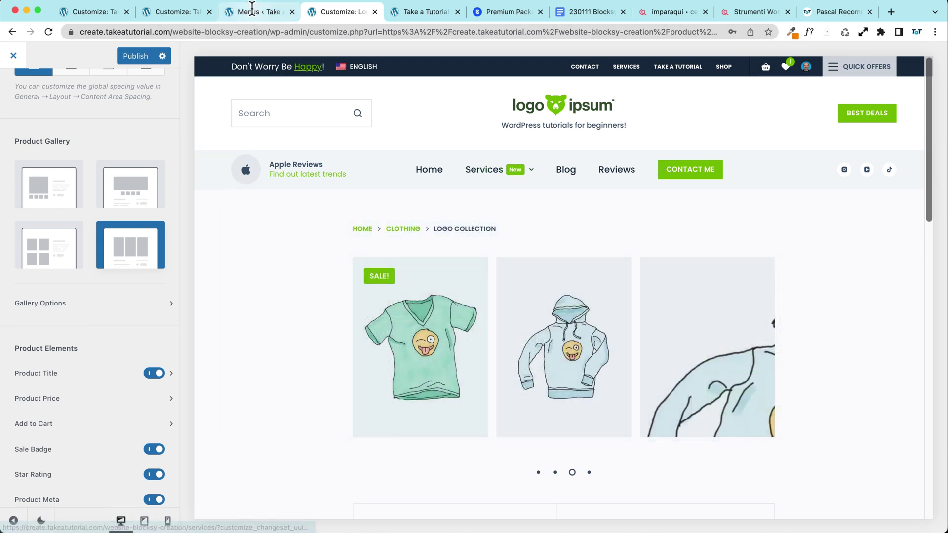
pyautogui.click(257, 11)
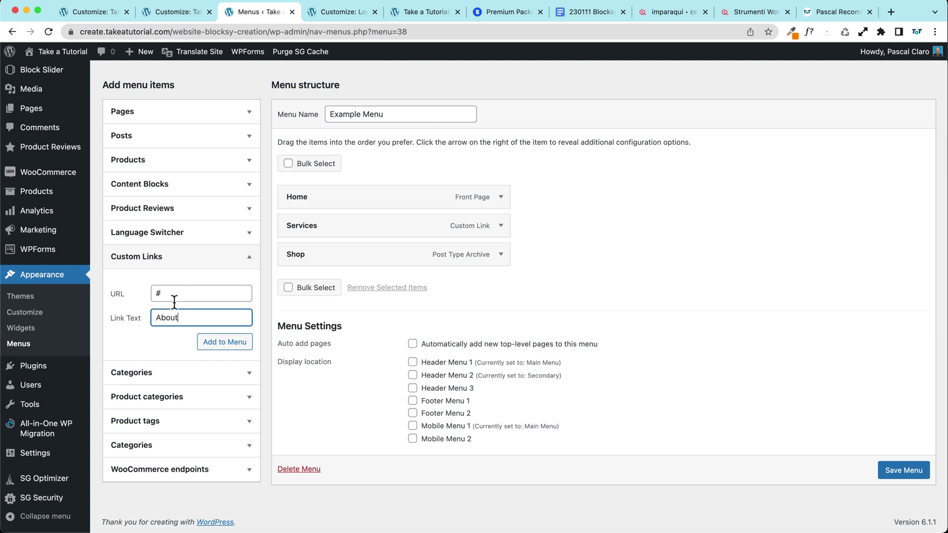
pyautogui.moveTo(163, 294); pyautogui.dragTo(122, 295)
pyautogui.click(221, 343)
pyautogui.moveTo(309, 285); pyautogui.dragTo(327, 262)
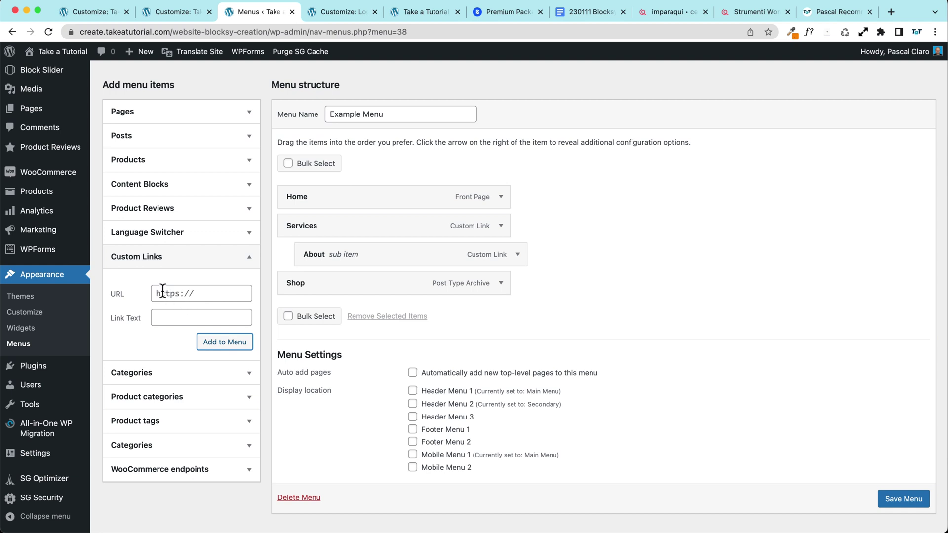
pyautogui.click(143, 257)
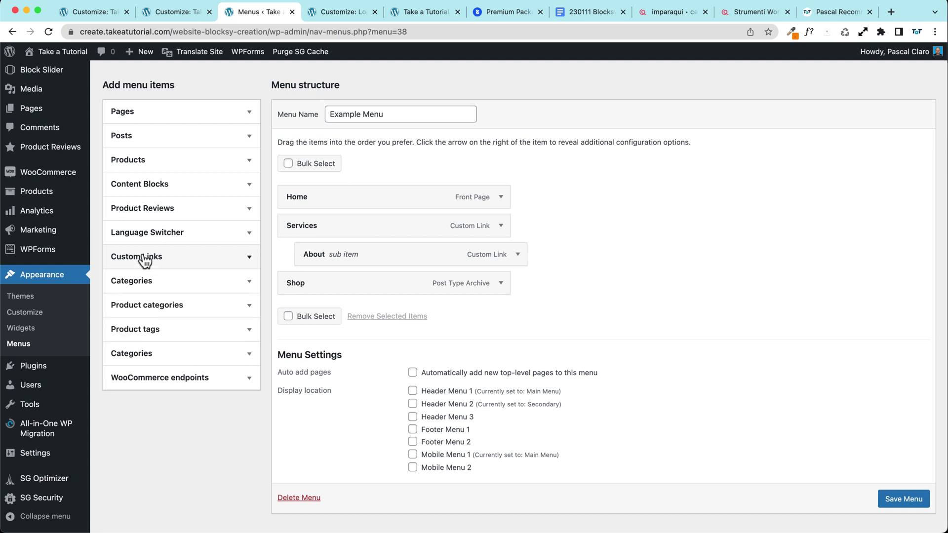
# - Examine the columns of the Services mega menu on the live front page
pyautogui.click(340, 10)
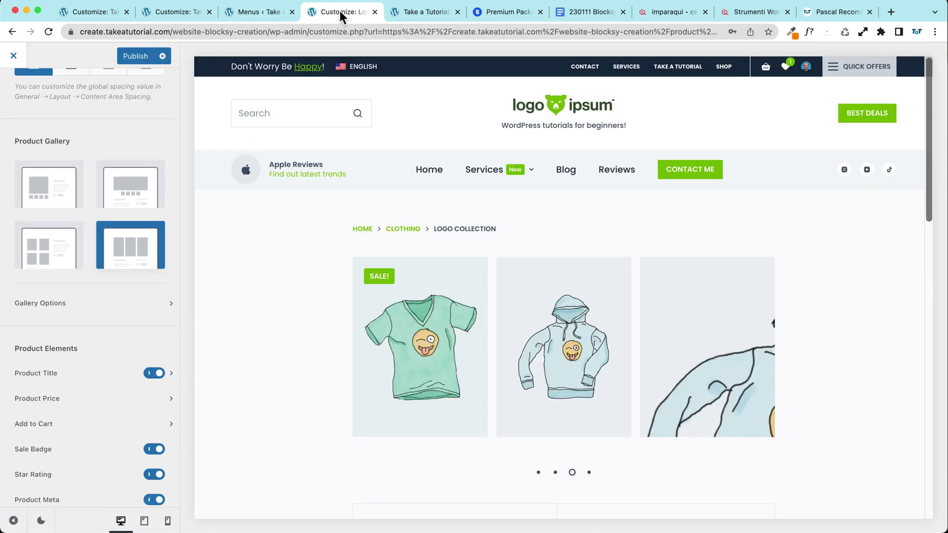
pyautogui.click(429, 12)
pyautogui.moveTo(420, 170)
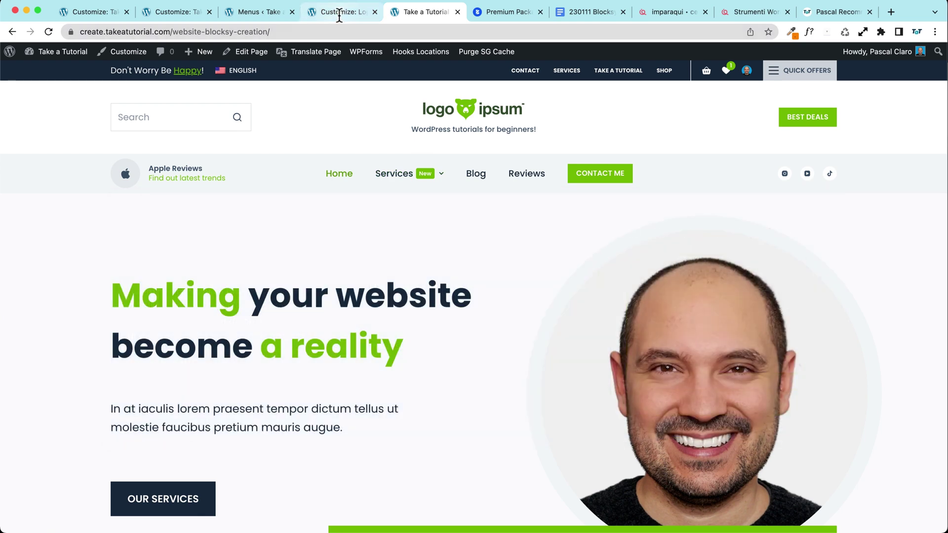
# - Close the Logo Collection customizer without saving its changes, and close the customizer showing the header Contacts settings
pyautogui.click(340, 11)
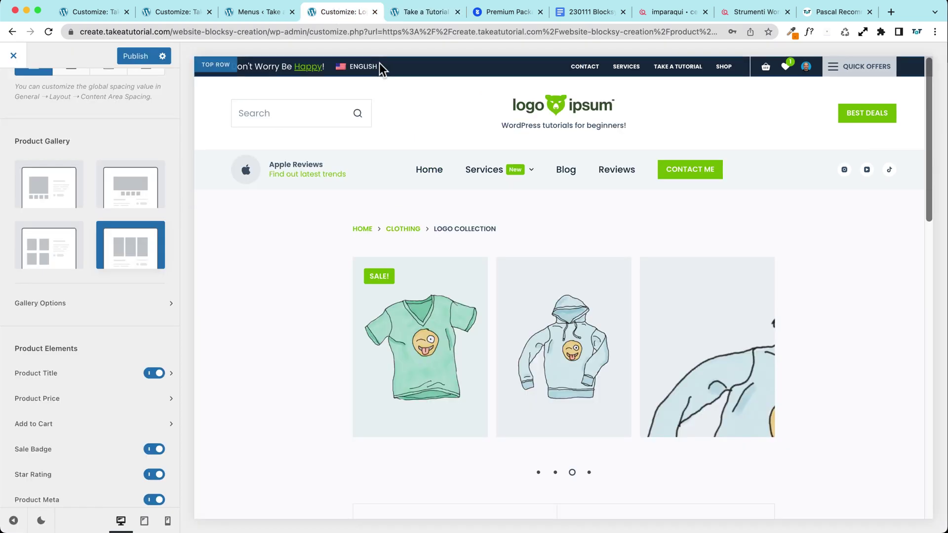
pyautogui.click(263, 12)
pyautogui.click(373, 11)
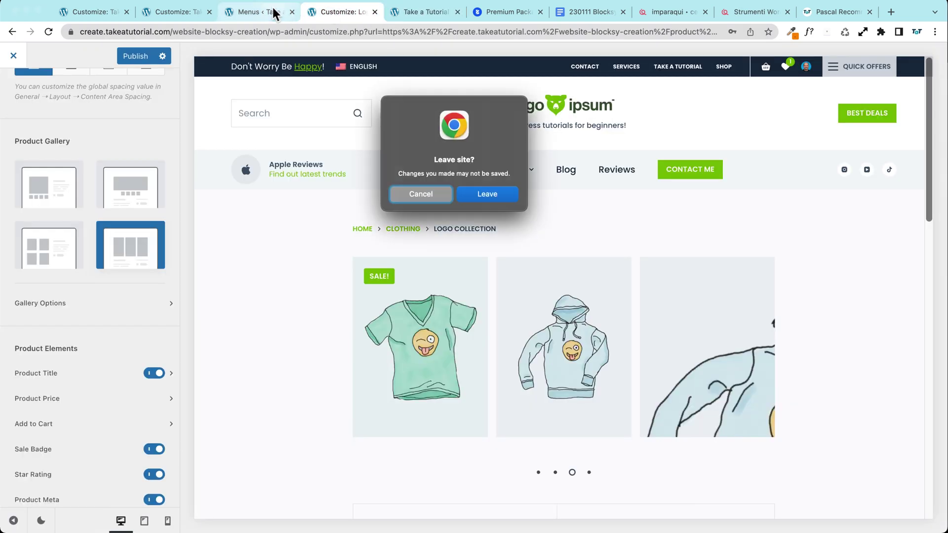
pyautogui.click(483, 194)
pyautogui.click(132, 12)
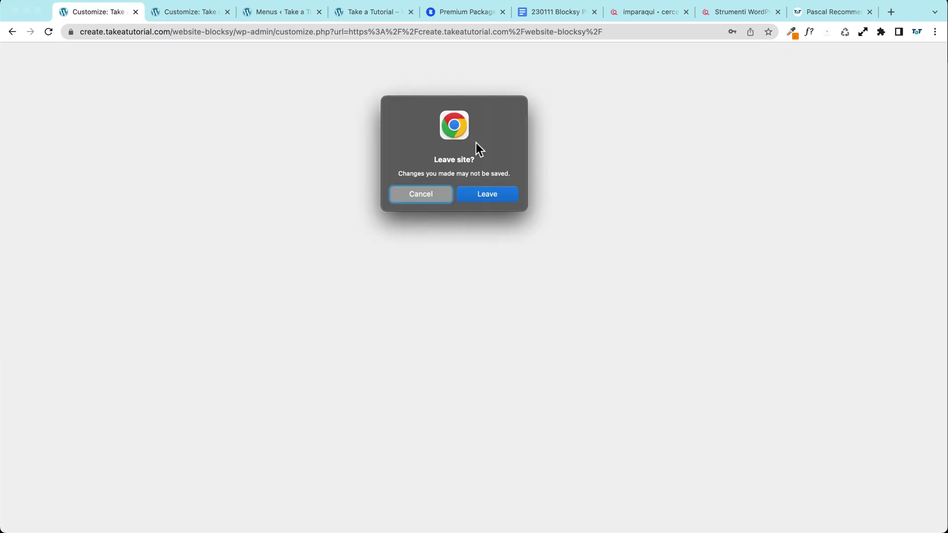
pyautogui.click(446, 198)
pyautogui.click(198, 12)
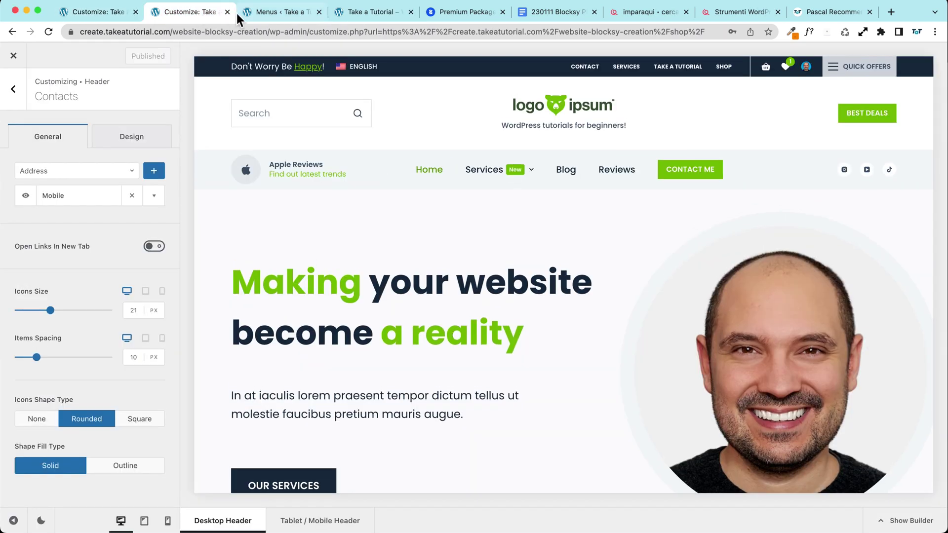
pyautogui.click(228, 11)
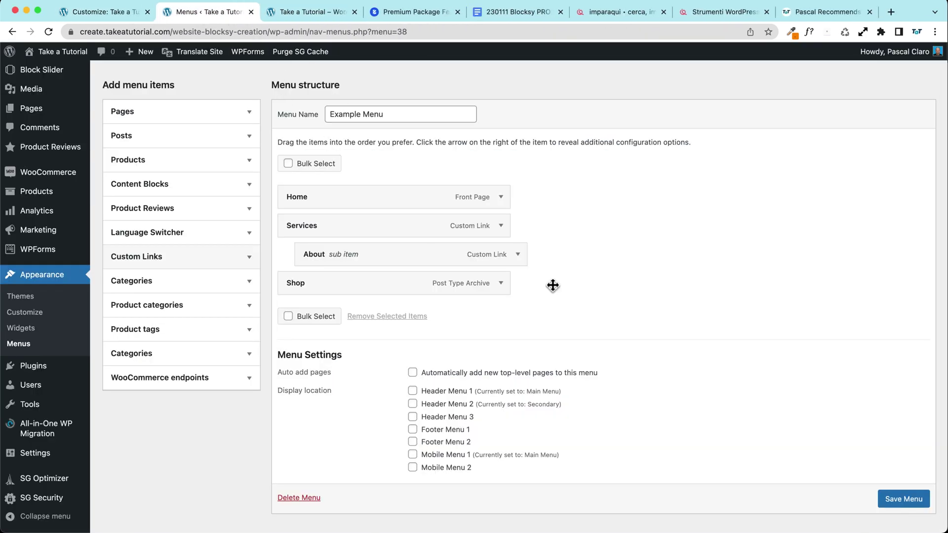
# - Add the Landing page to the Example Menu and nest it under Services, directly after About
pyautogui.scroll(1, 159, 247)
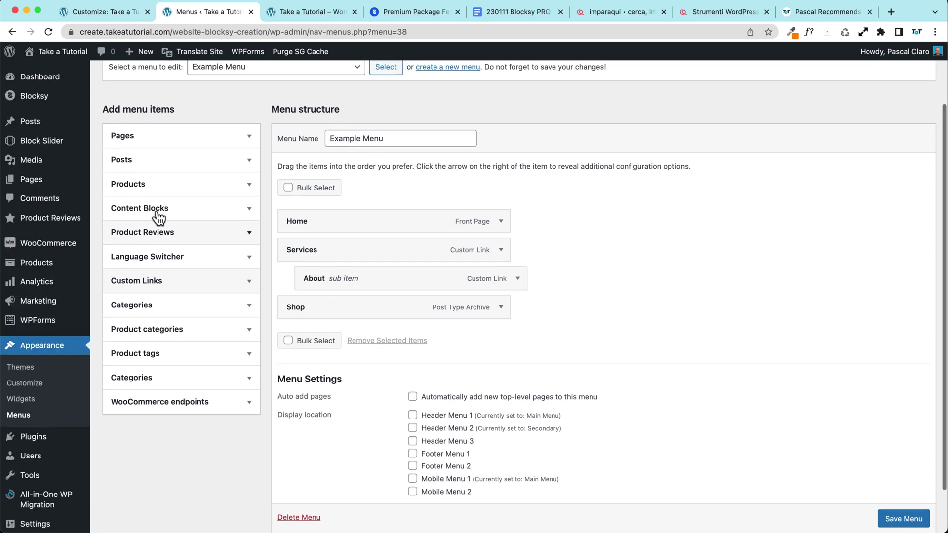
pyautogui.click(148, 138)
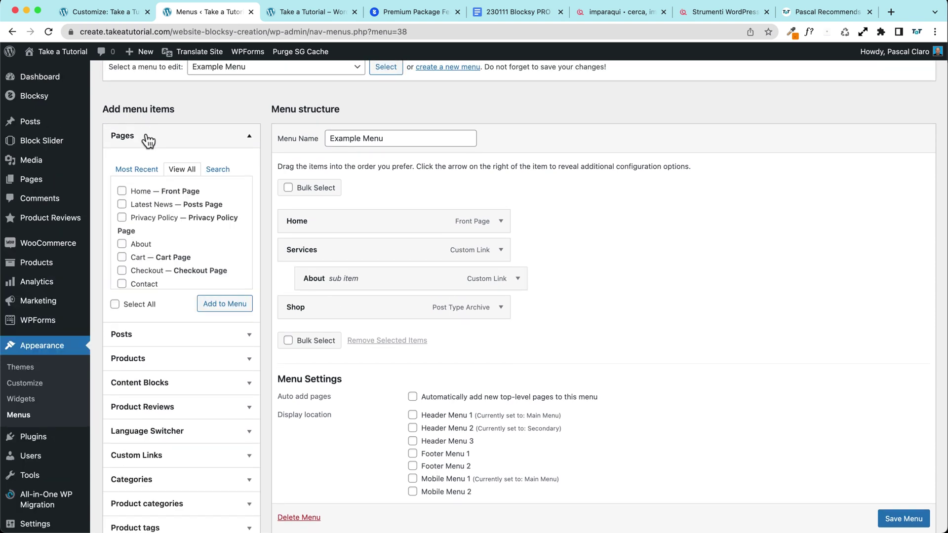
pyautogui.scroll(-3, 151, 237)
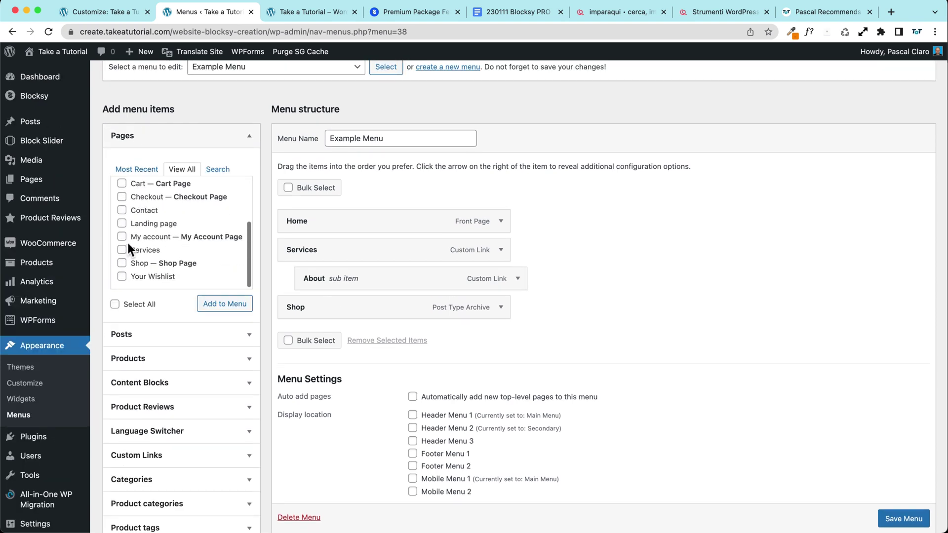
pyautogui.click(122, 224)
pyautogui.click(222, 306)
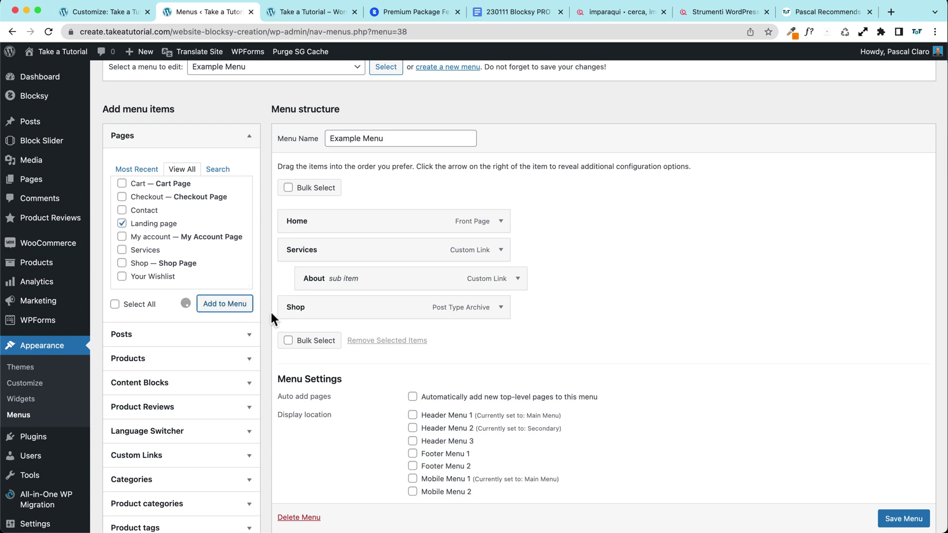
pyautogui.moveTo(292, 339); pyautogui.dragTo(311, 305)
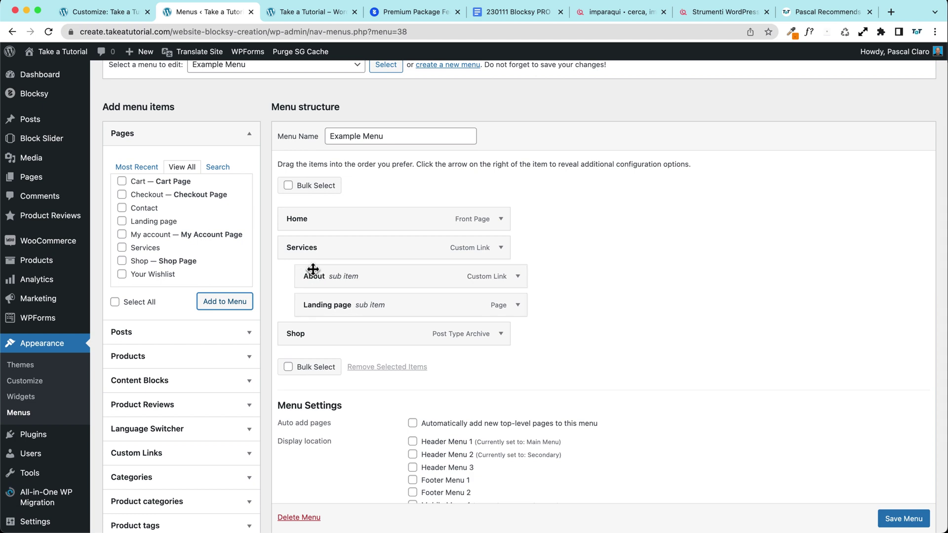
# - Change the navigation label of the Landing page sub item to Featured Services and collapse its settings
pyautogui.click(518, 305)
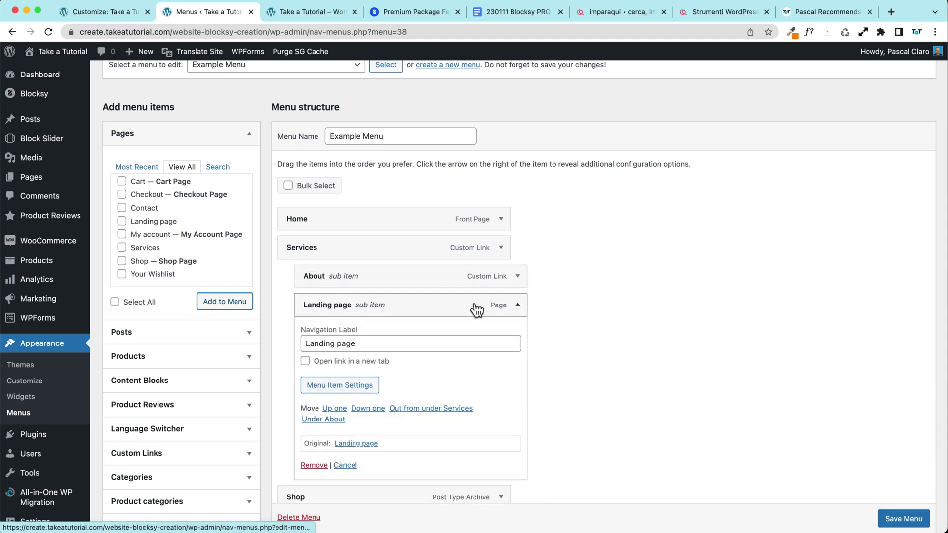
pyautogui.moveTo(357, 344); pyautogui.dragTo(308, 343)
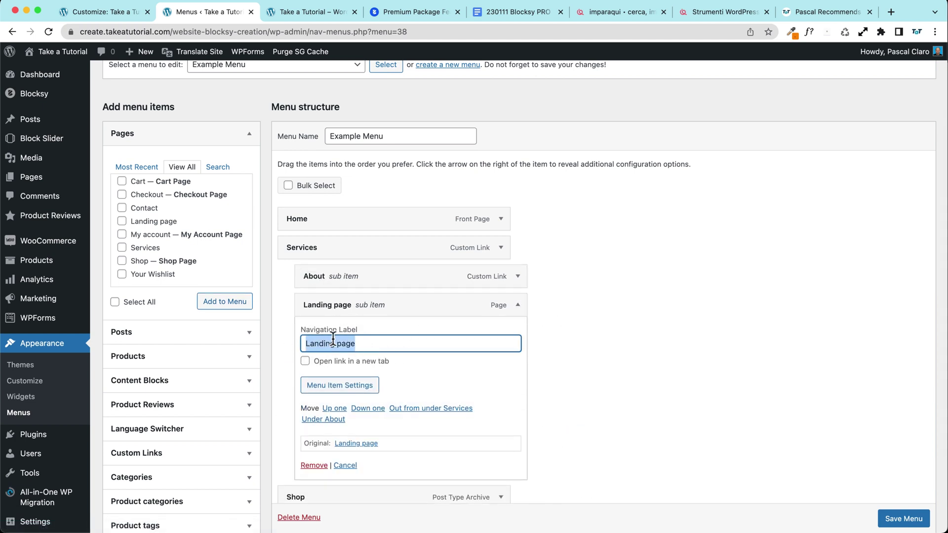
pyautogui.write('Services')
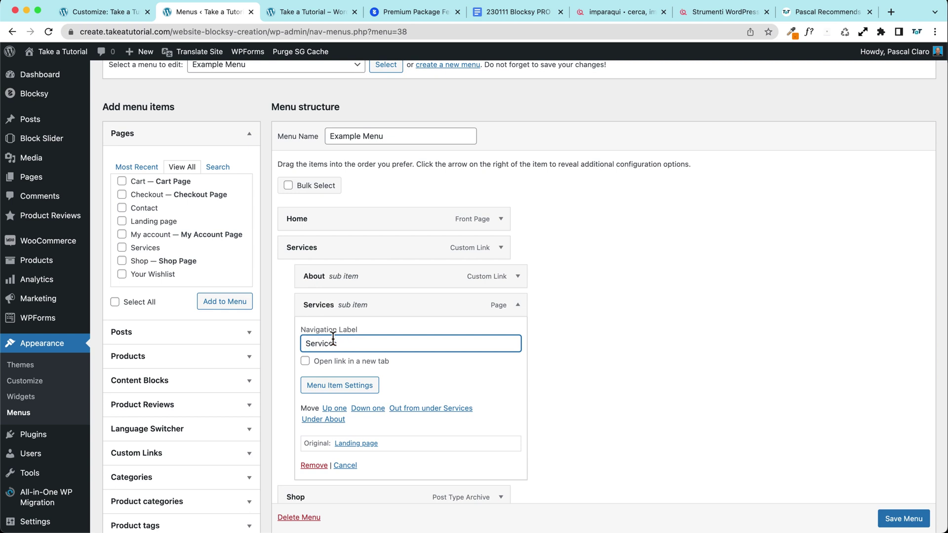
pyautogui.write('Featured')
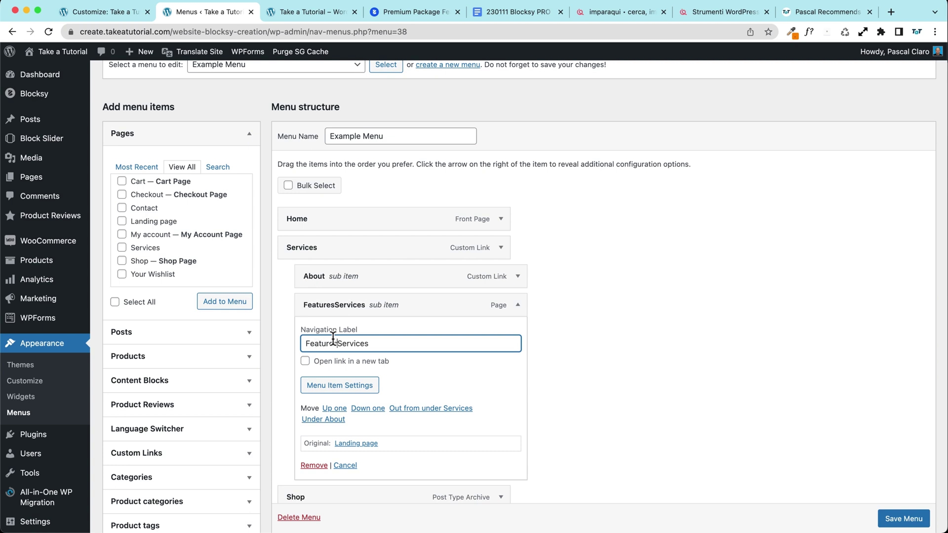
pyautogui.click(518, 307)
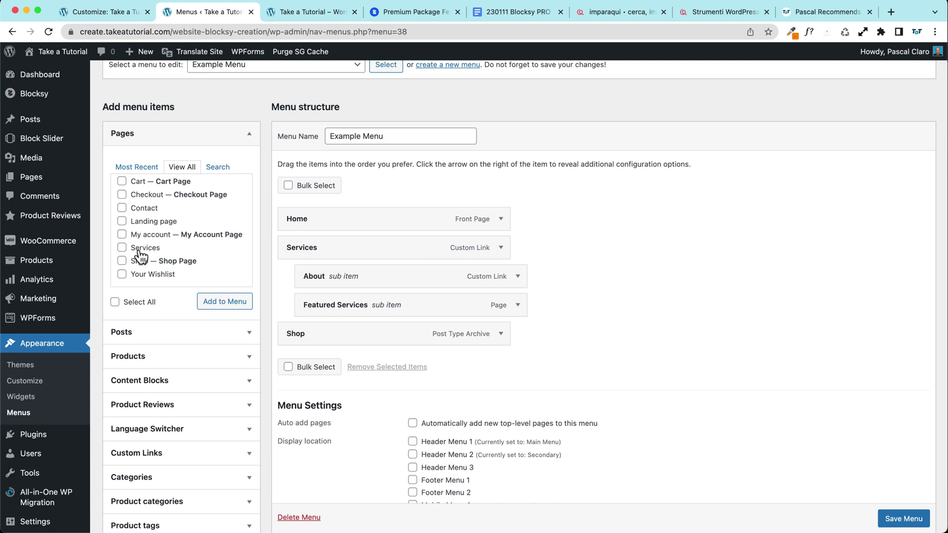
# - Add a custom link with the URL # and the link text CTA, and nest it under Services after Featured Services
pyautogui.scroll(-1, 143, 257)
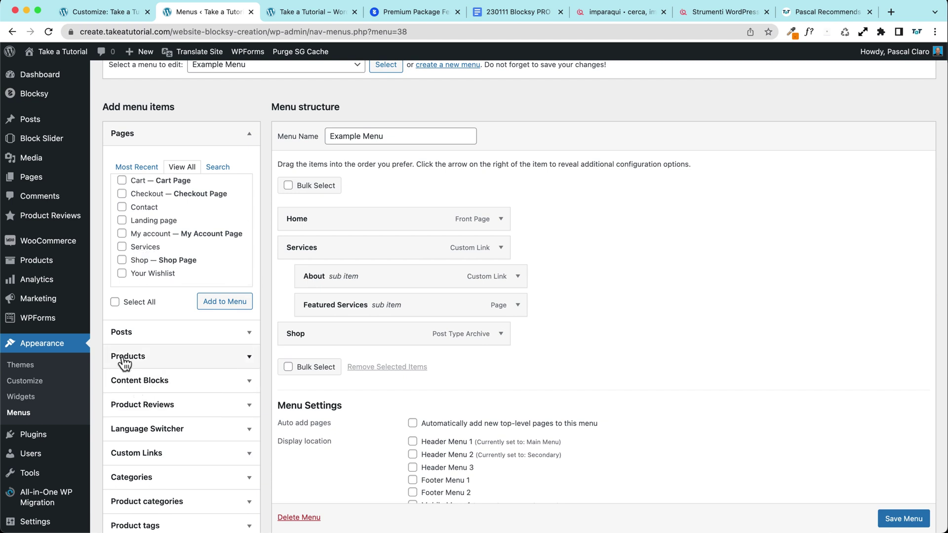
pyautogui.scroll(-2, 123, 361)
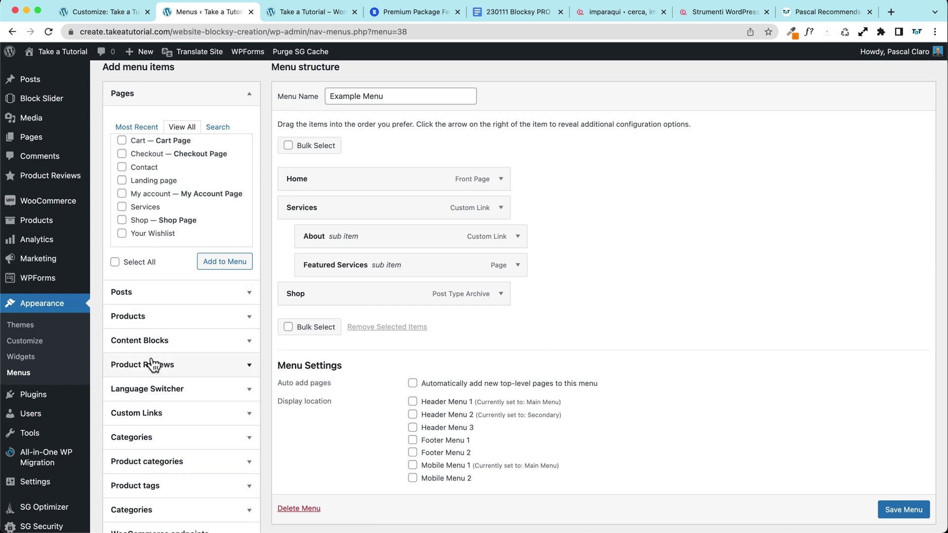
pyautogui.click(148, 415)
pyautogui.click(169, 277)
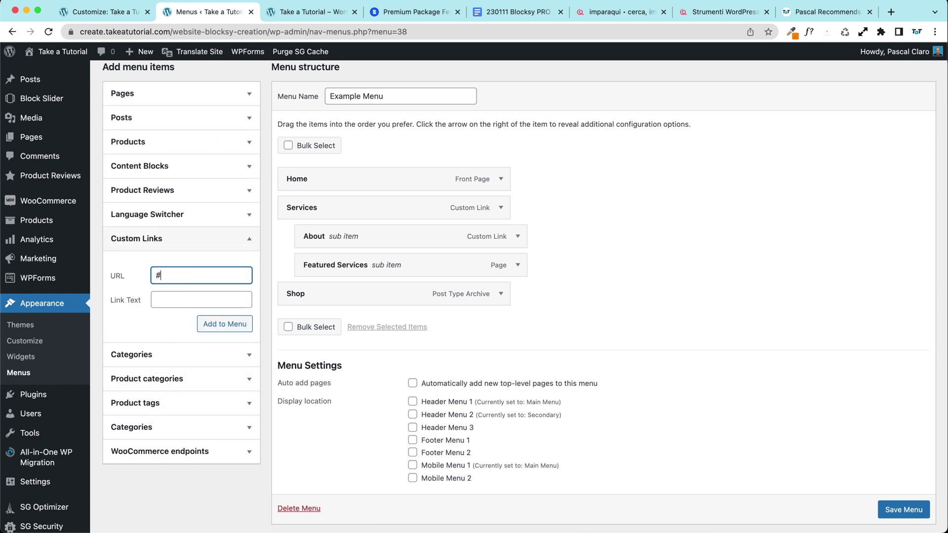
pyautogui.click(168, 301)
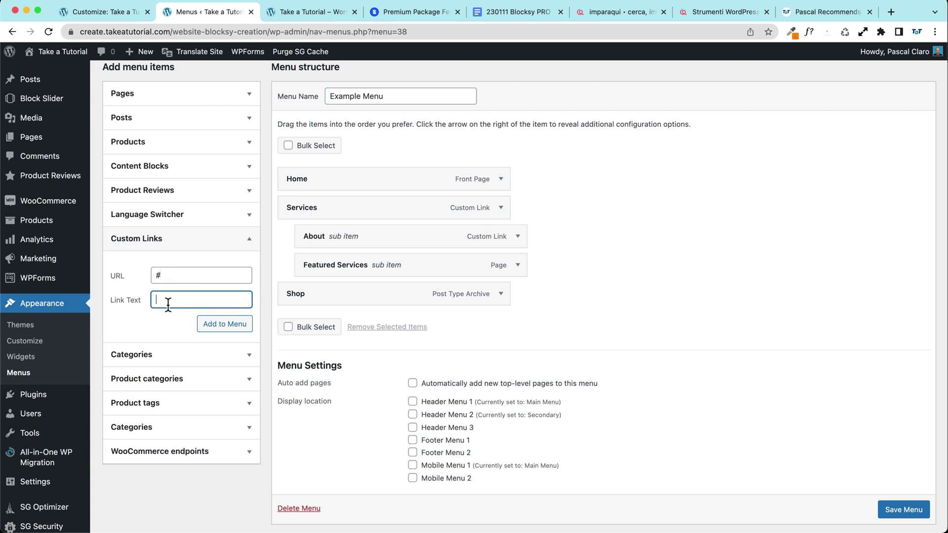
pyautogui.write('CTA')
pyautogui.click(237, 328)
pyautogui.moveTo(311, 324); pyautogui.dragTo(334, 298)
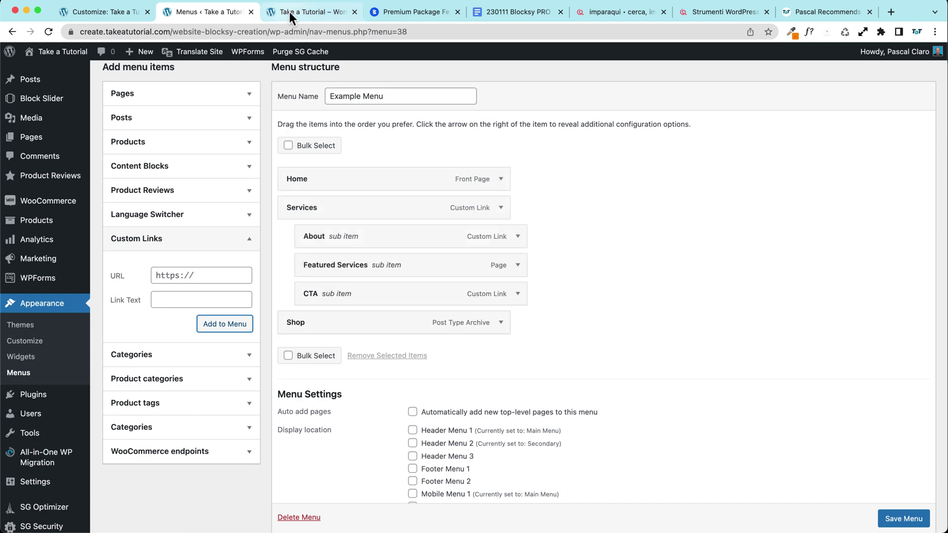
# - Examine the heading of the call-to-action column in the live Services mega menu and return to the Example Menu
pyautogui.click(307, 11)
pyautogui.moveTo(425, 174)
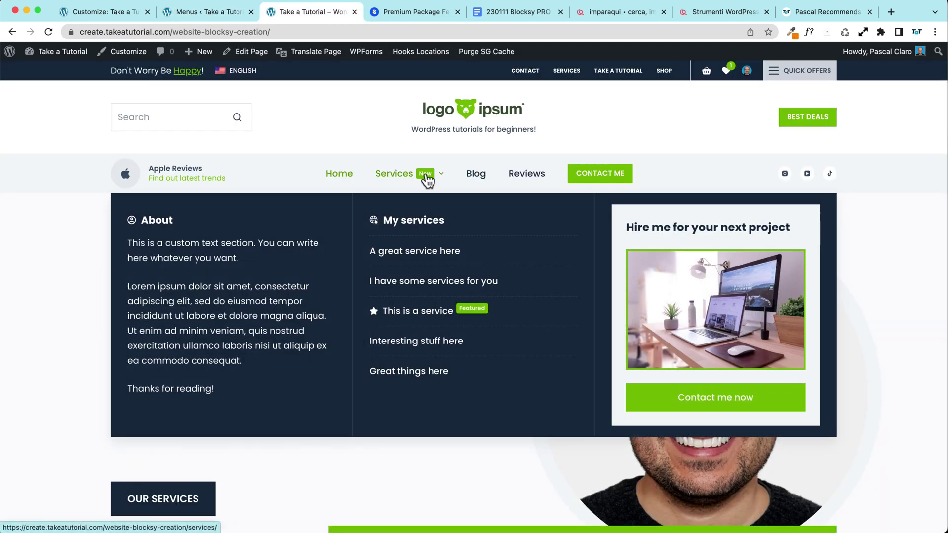
pyautogui.moveTo(623, 227); pyautogui.dragTo(786, 232)
pyautogui.click(683, 229)
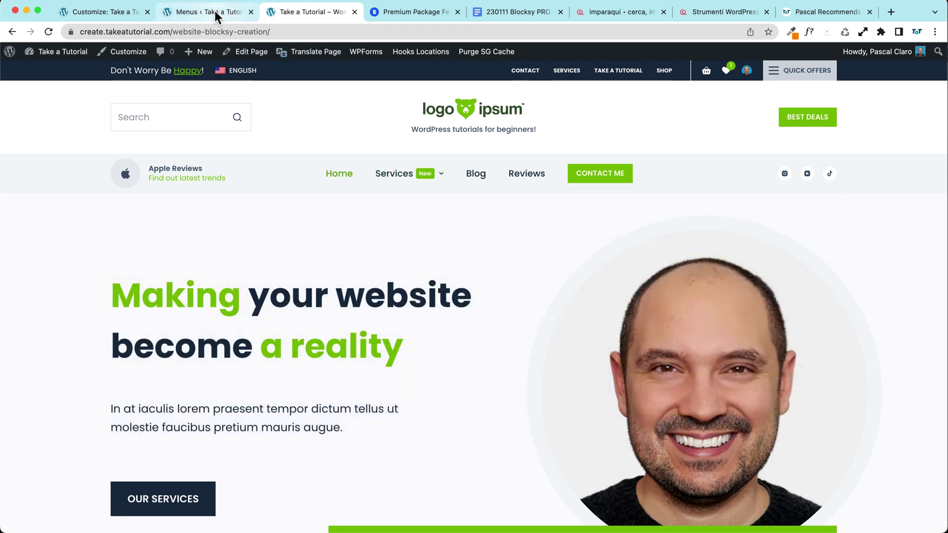
pyautogui.click(214, 10)
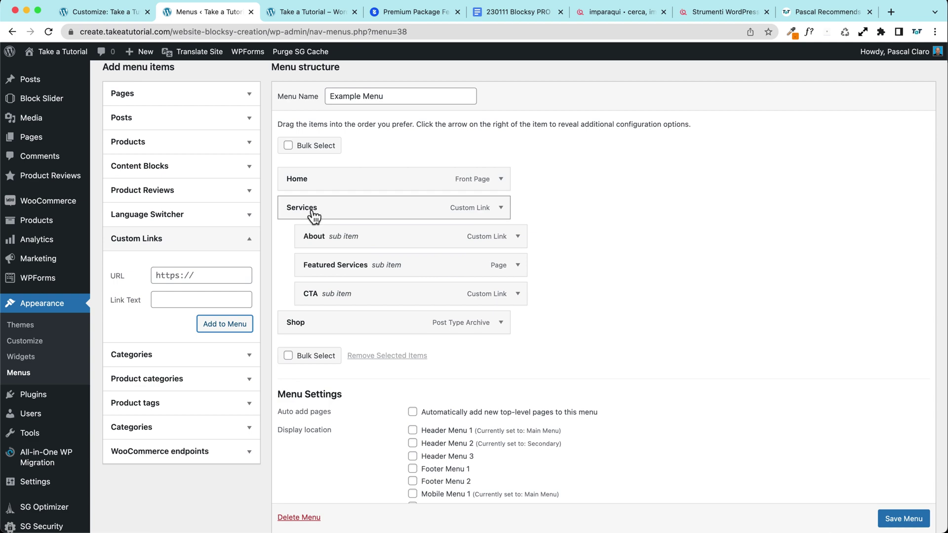
# - Open the Blocksy dashboard in a new browser tab and show its Pro Extensions
pyautogui.scroll(3, 38, 100)
pyautogui.moveTo(38, 95)
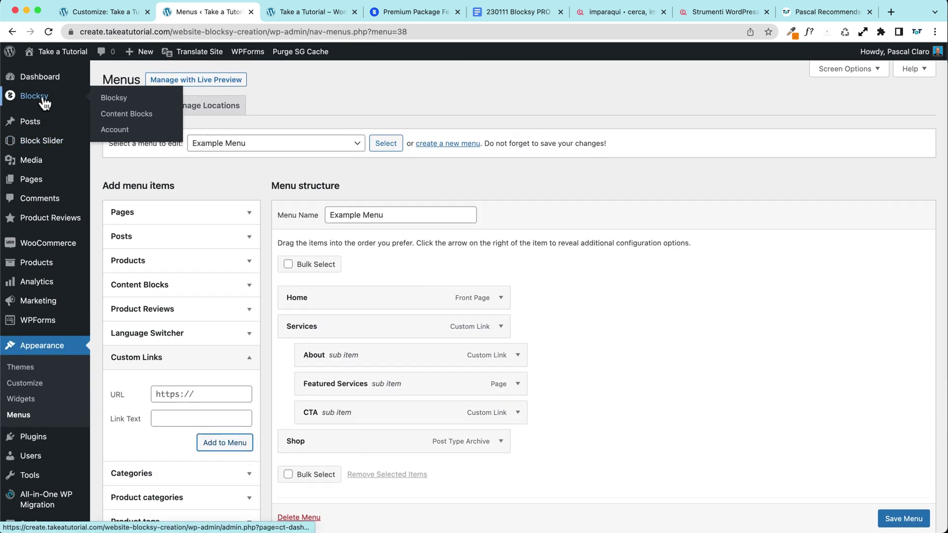
pyautogui.rightClick(114, 98)
pyautogui.click(143, 103)
pyautogui.click(284, 12)
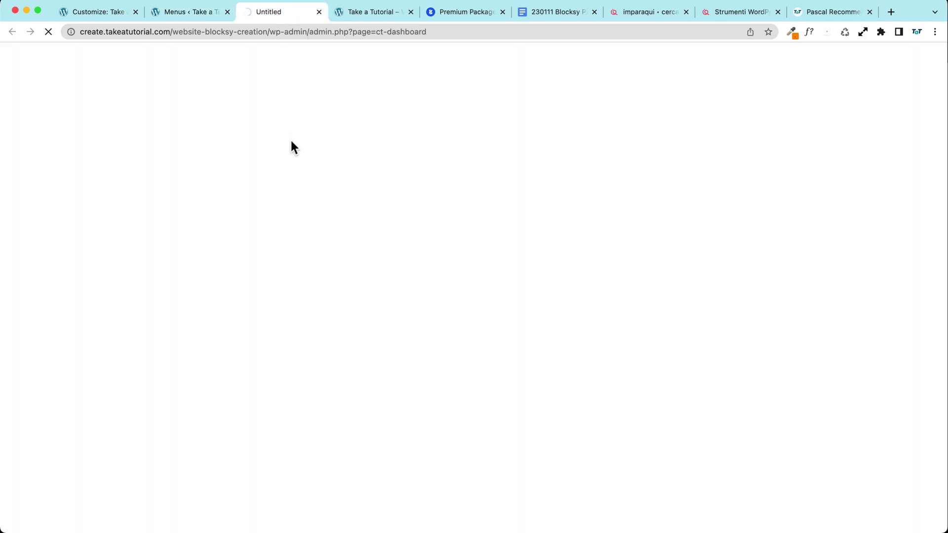
pyautogui.click(507, 214)
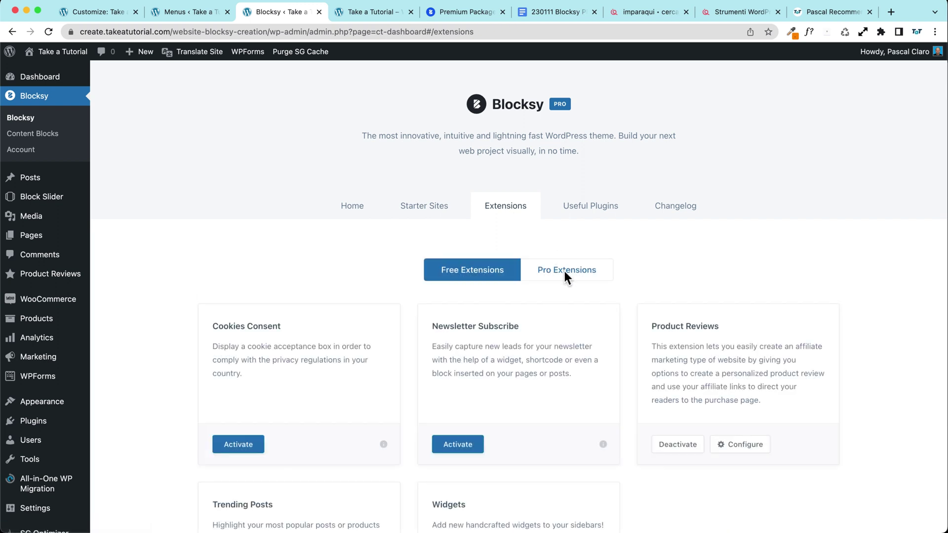
pyautogui.click(564, 271)
# - Examine the description of the Advanced Menu extension among the Pro Extensions
pyautogui.scroll(-3, 141, 253)
pyautogui.scroll(-5, 140, 251)
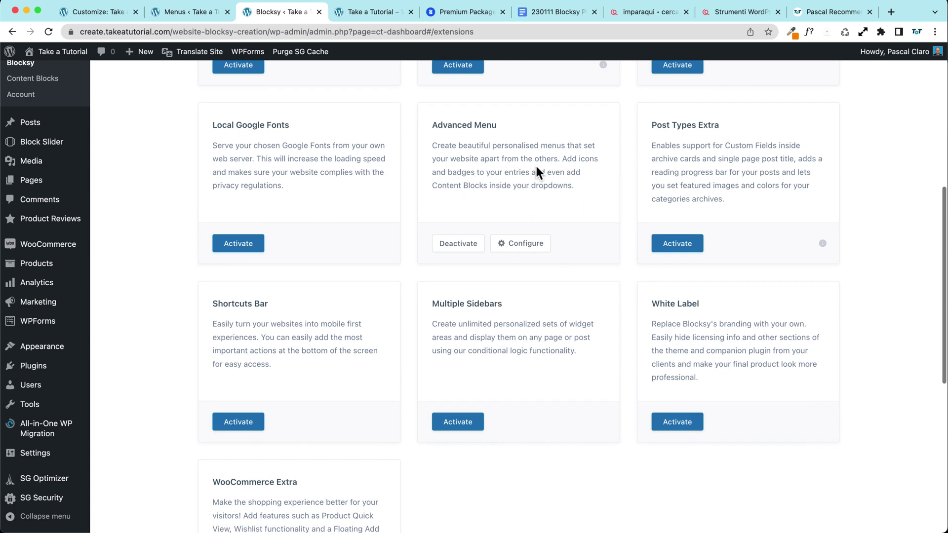
pyautogui.moveTo(434, 127); pyautogui.dragTo(523, 127)
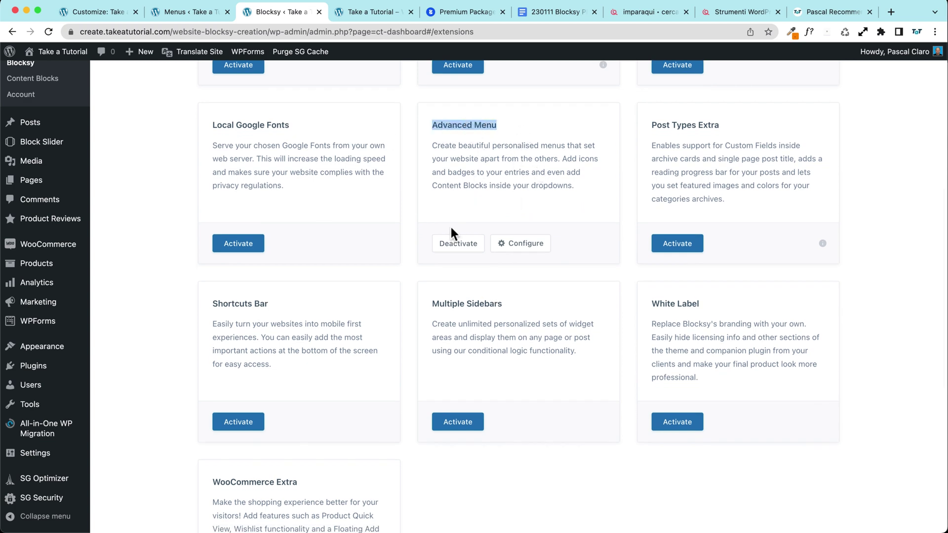
pyautogui.moveTo(434, 146); pyautogui.dragTo(598, 175)
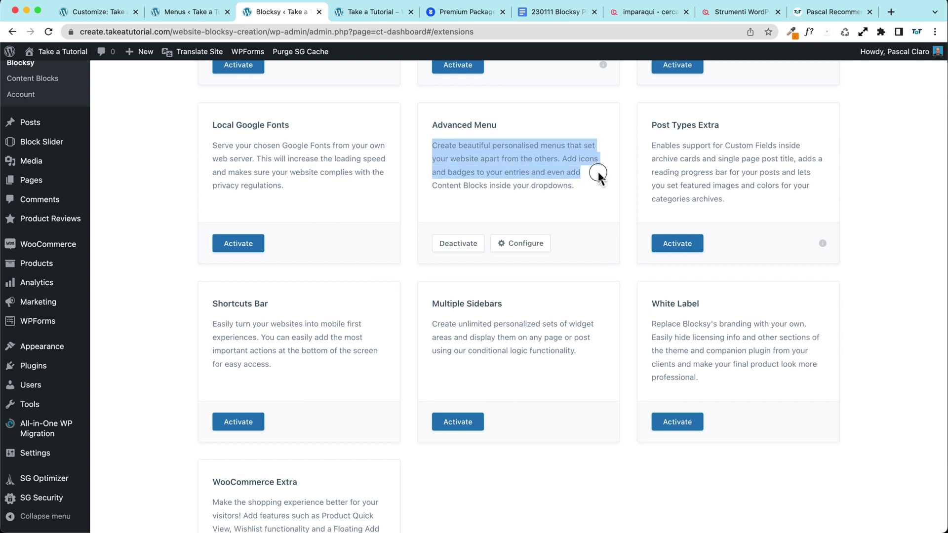
pyautogui.moveTo(598, 174); pyautogui.dragTo(599, 191)
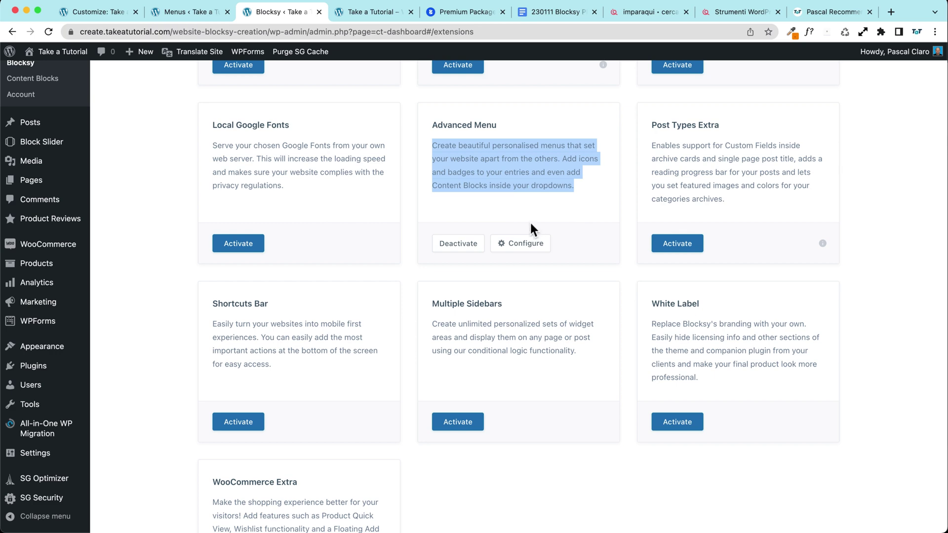
pyautogui.scroll(1, 526, 218)
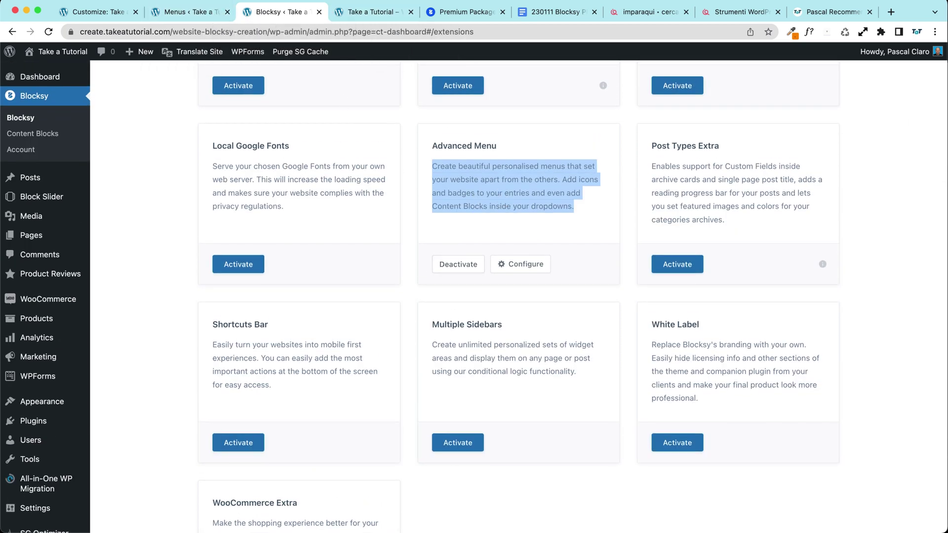
# - Return to the Example Menu in the menu editor and save it
pyautogui.click(177, 14)
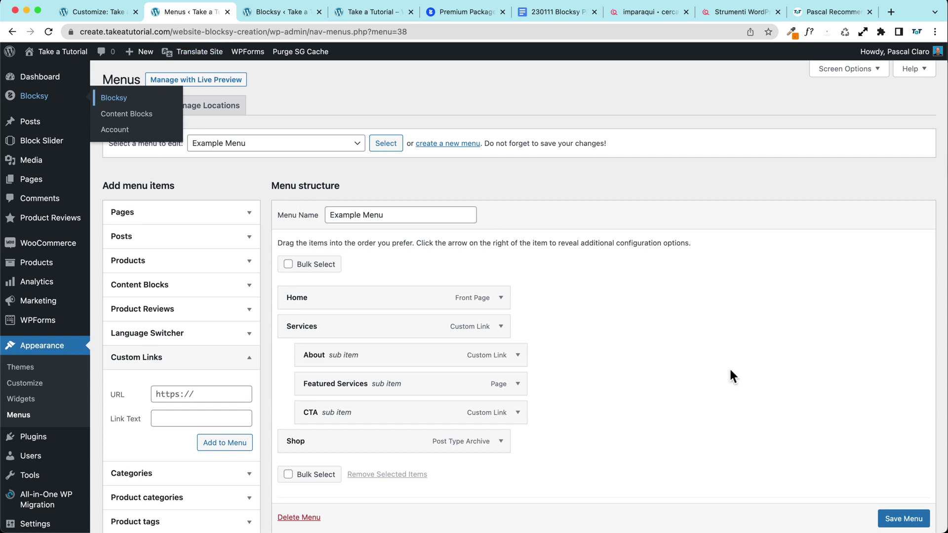
pyautogui.scroll(-5, 815, 410)
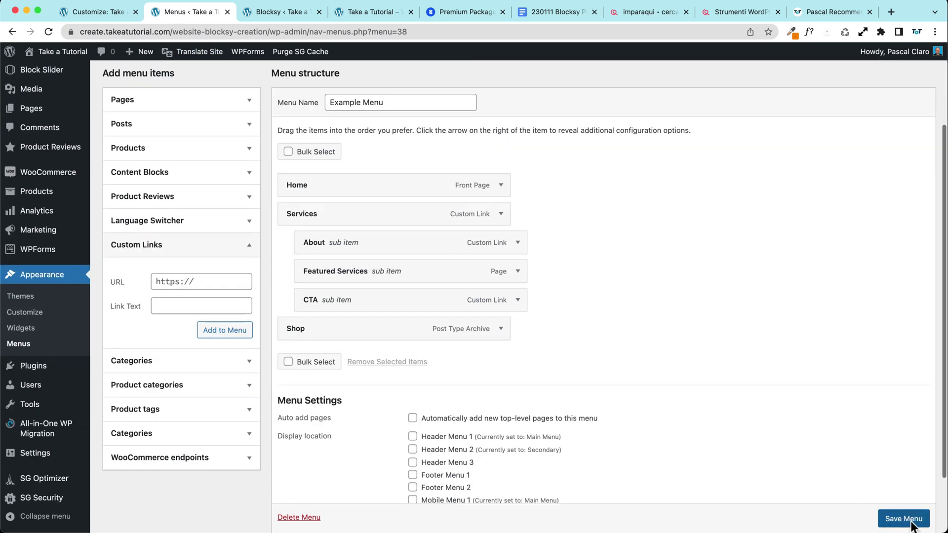
pyautogui.click(904, 519)
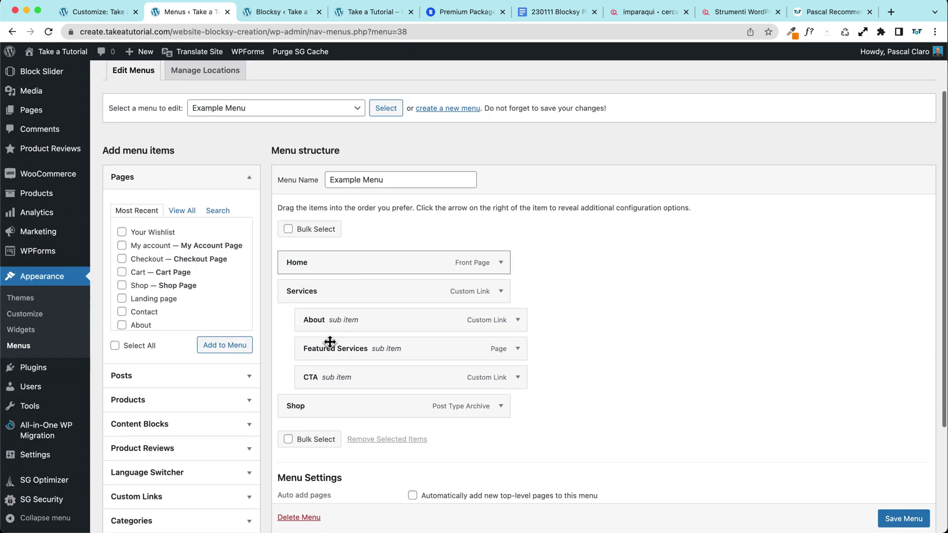
# - Open the item settings of the Services menu item and enable its Mega Menu Settings
pyautogui.click(501, 286)
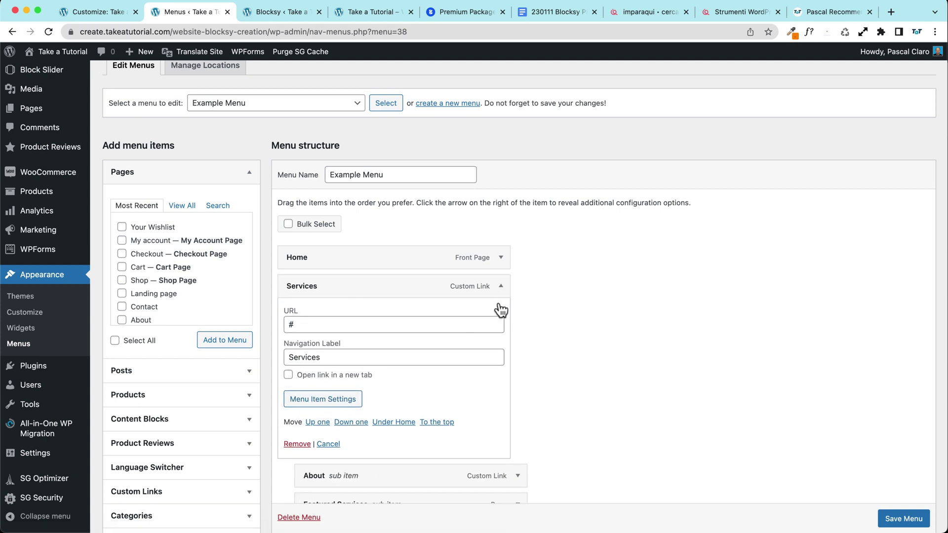
pyautogui.click(501, 287)
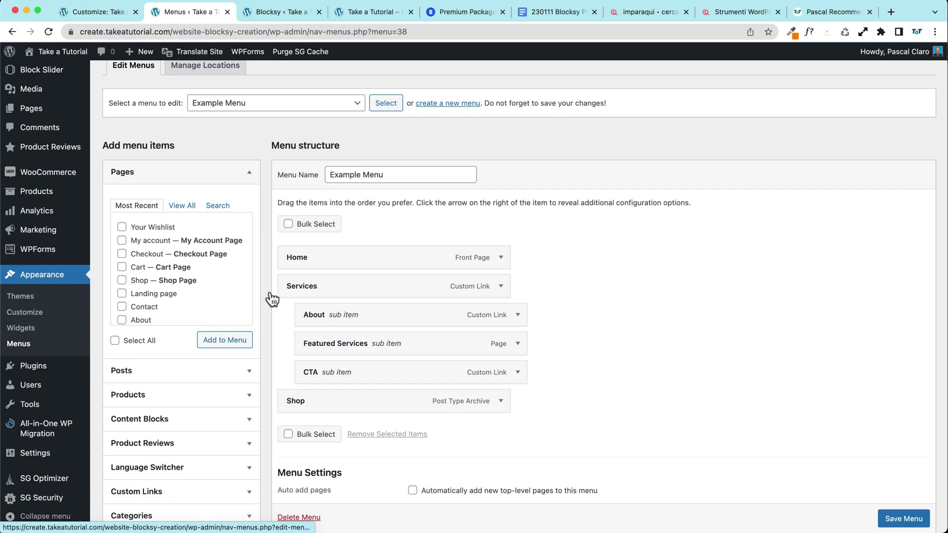
pyautogui.click(501, 287)
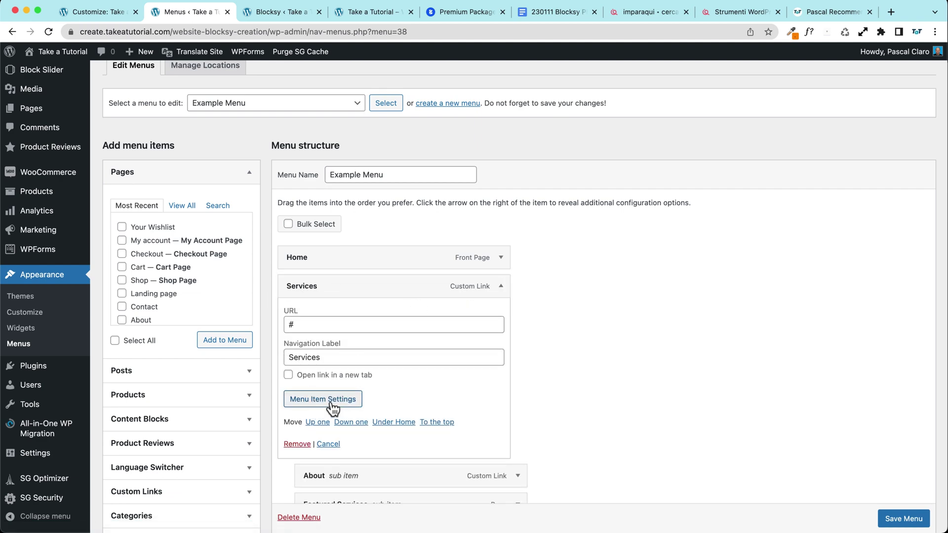
pyautogui.click(336, 402)
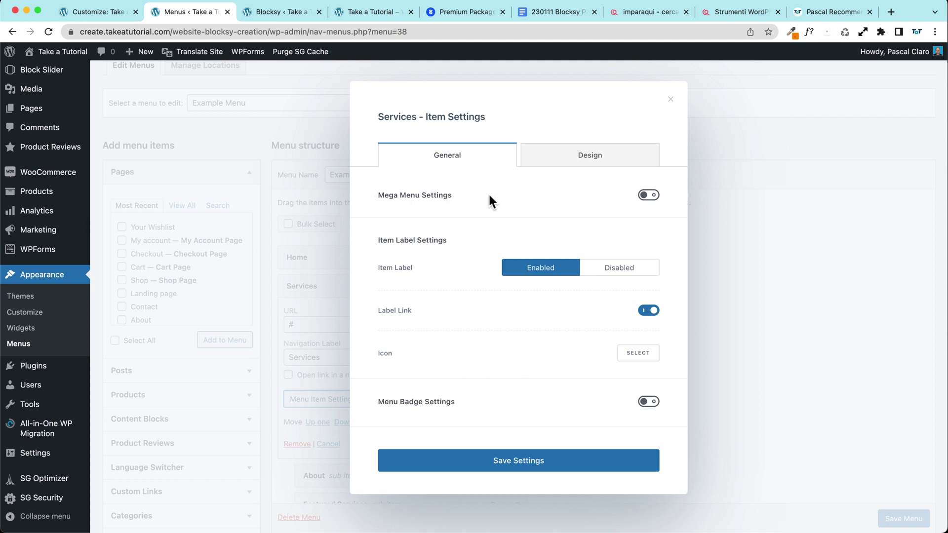
pyautogui.click(651, 196)
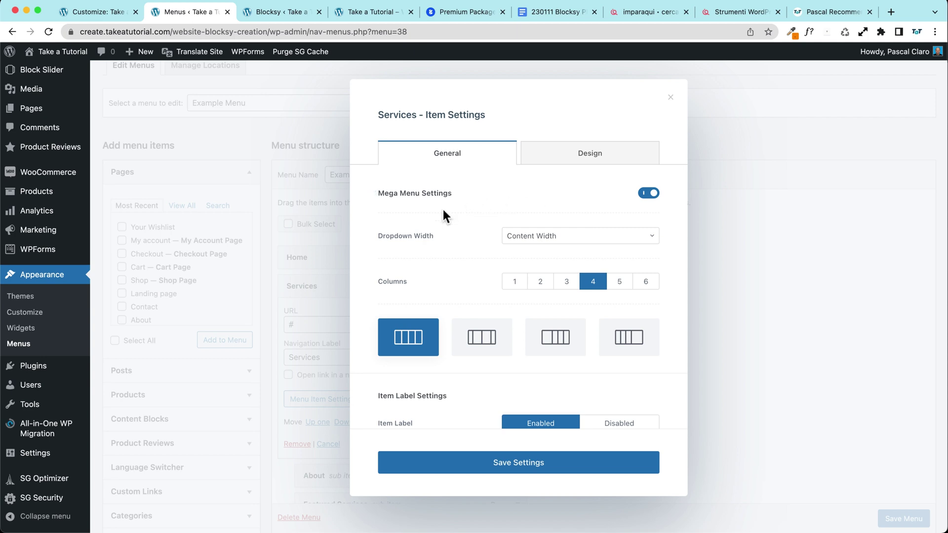
# - Try the Full Width and Custom Width options for the mega menu's dropdown width, and restore Content Width
pyautogui.click(542, 238)
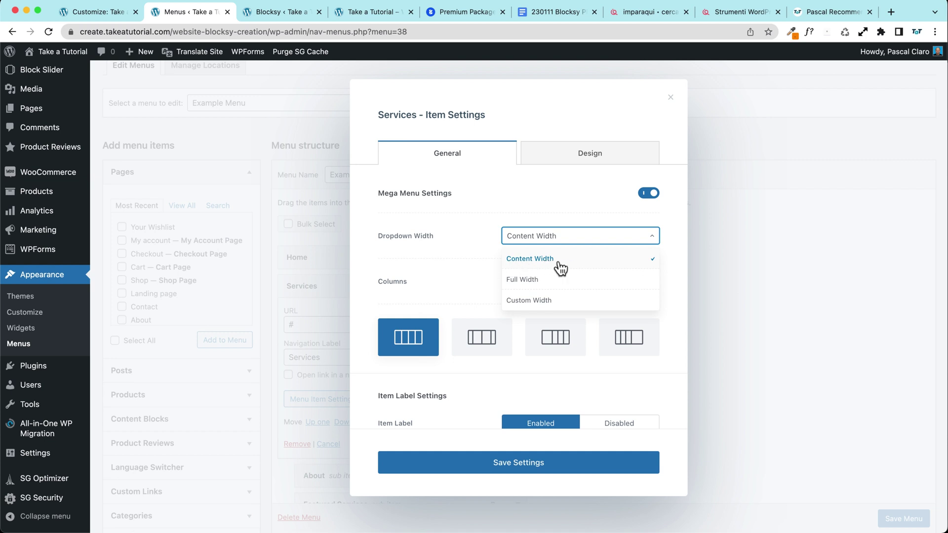
pyautogui.click(444, 239)
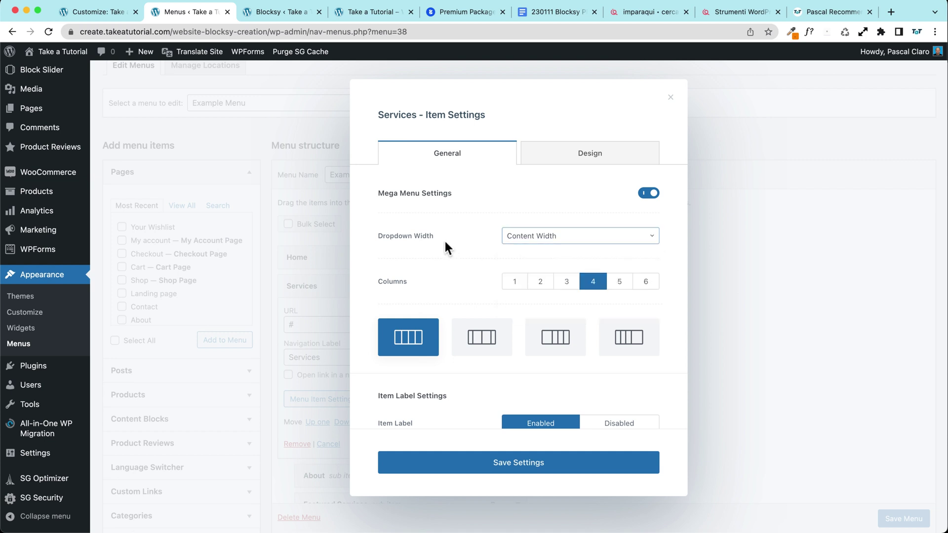
pyautogui.click(544, 239)
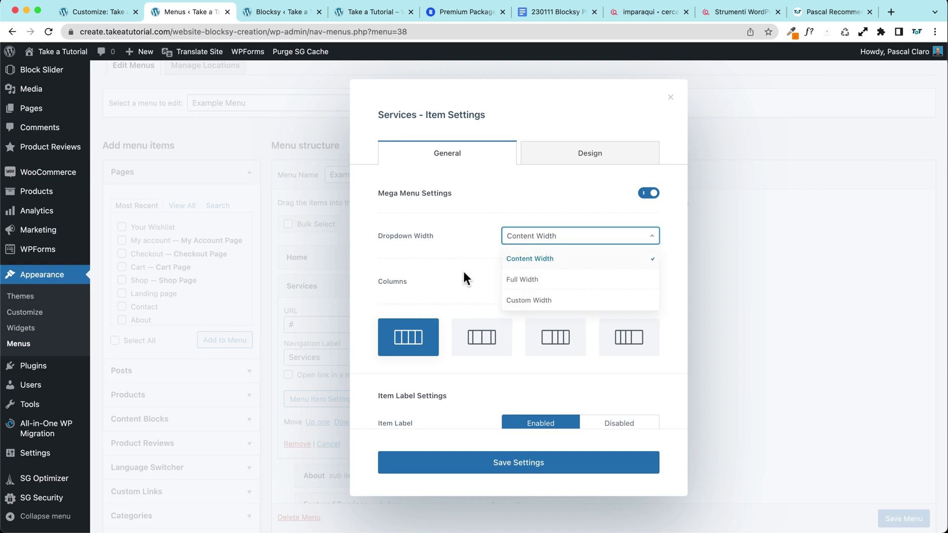
pyautogui.click(543, 282)
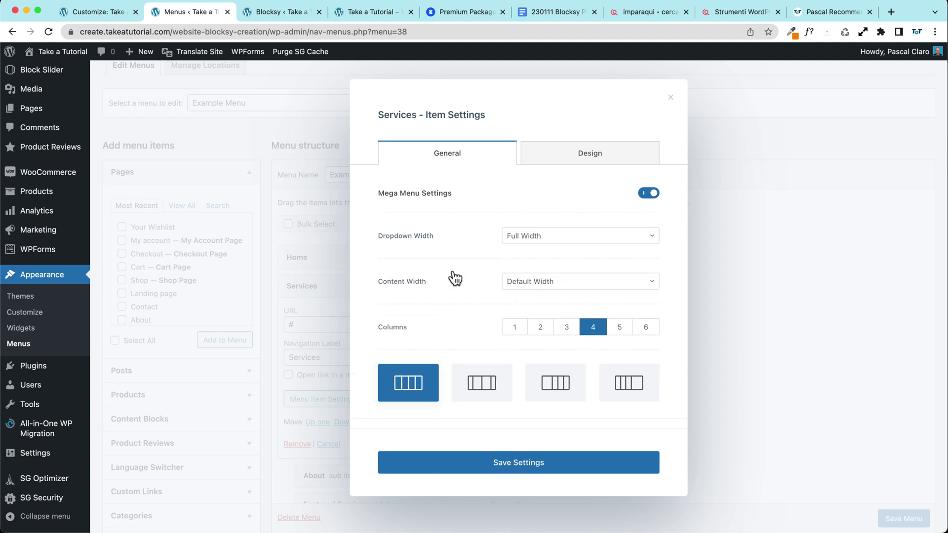
pyautogui.click(530, 235)
pyautogui.click(521, 300)
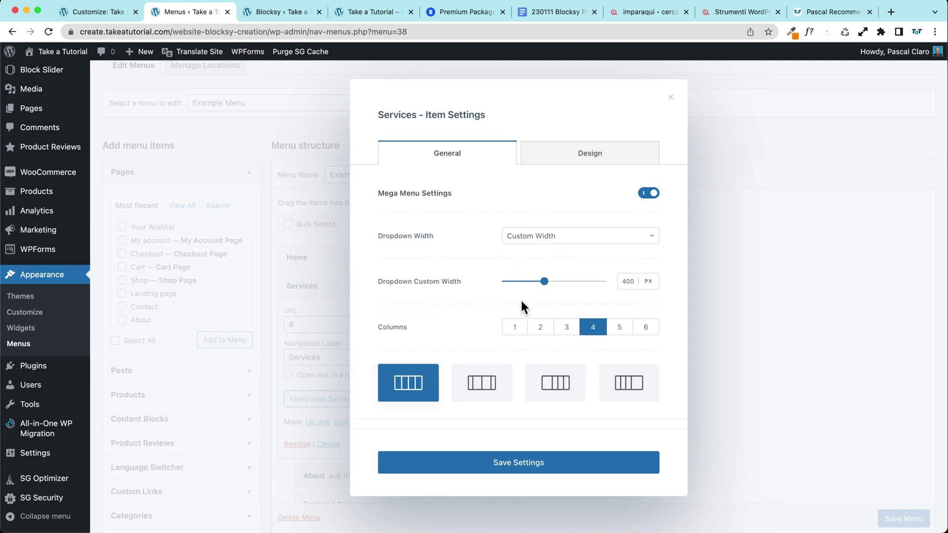
pyautogui.click(536, 238)
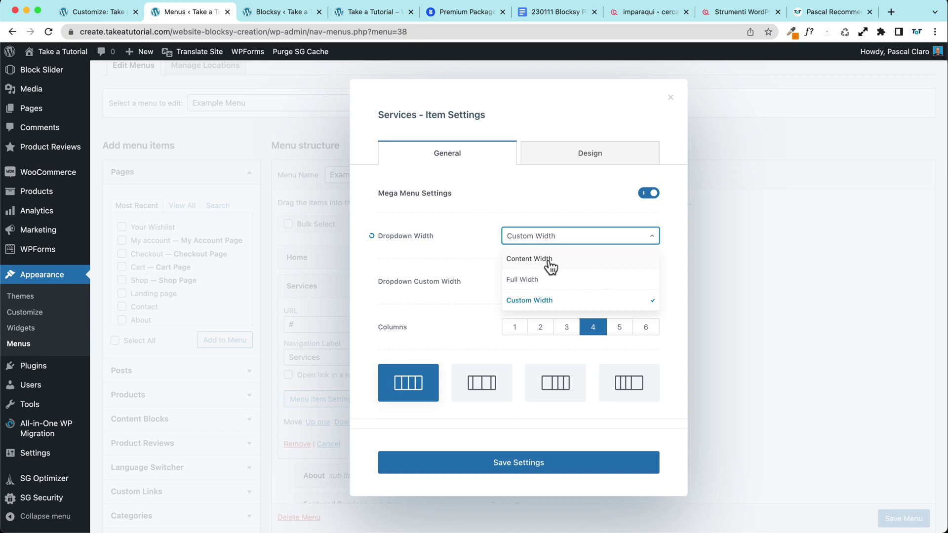
pyautogui.click(543, 260)
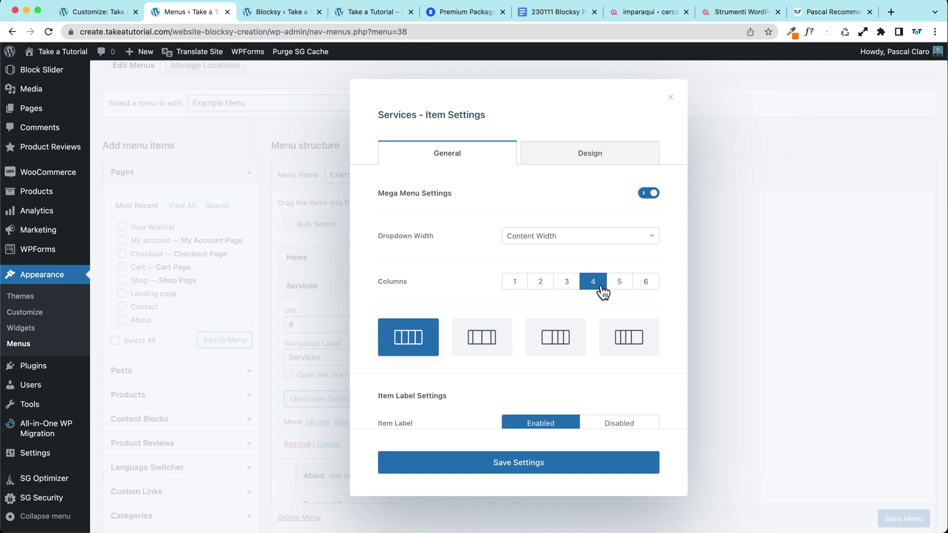
# - Set the Services mega menu to 3 columns and compare it with the Services dropdown on the live site
pyautogui.click(565, 289)
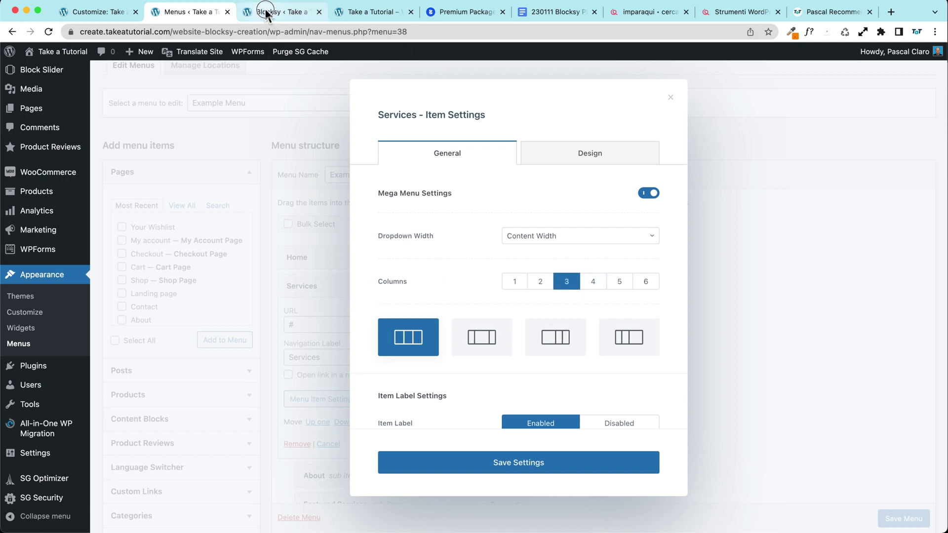
pyautogui.click(269, 10)
pyautogui.scroll(10, 468, 177)
pyautogui.click(74, 52)
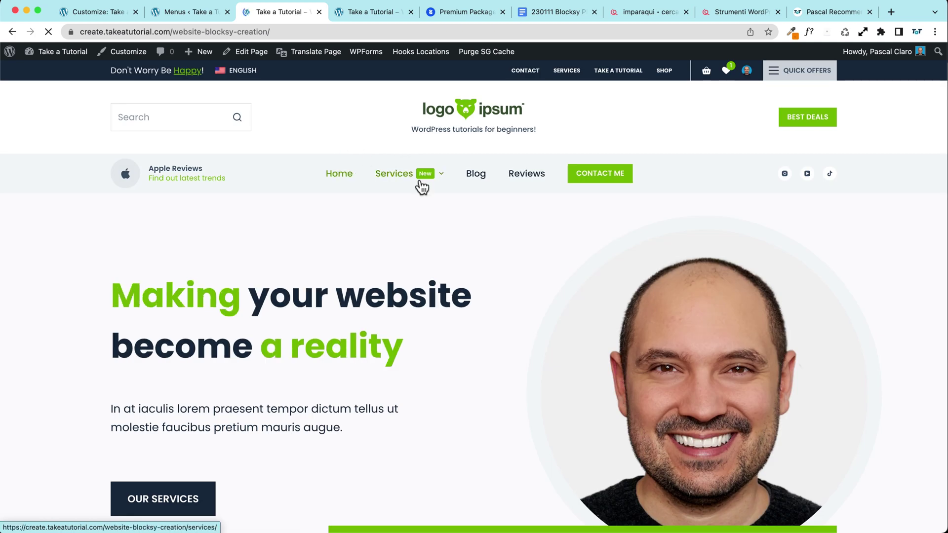
pyautogui.moveTo(427, 178)
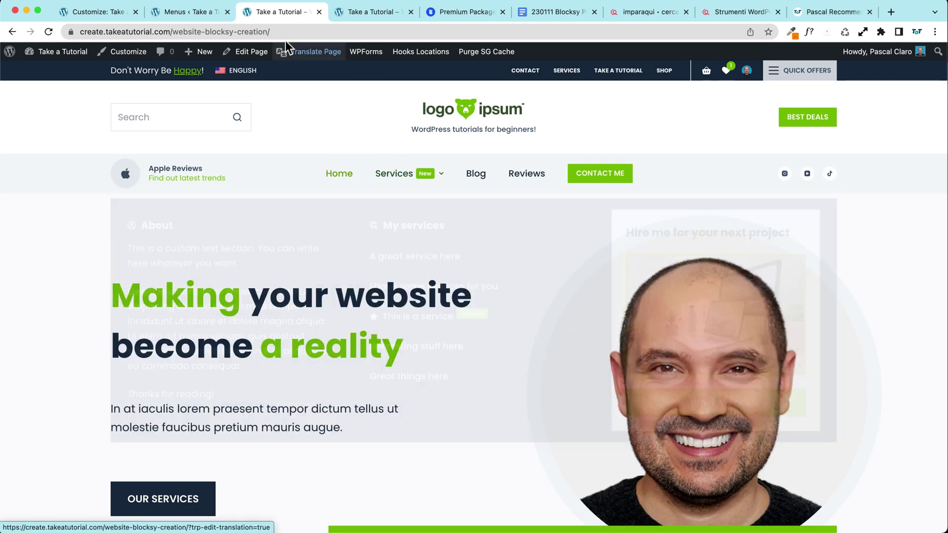
pyautogui.click(193, 10)
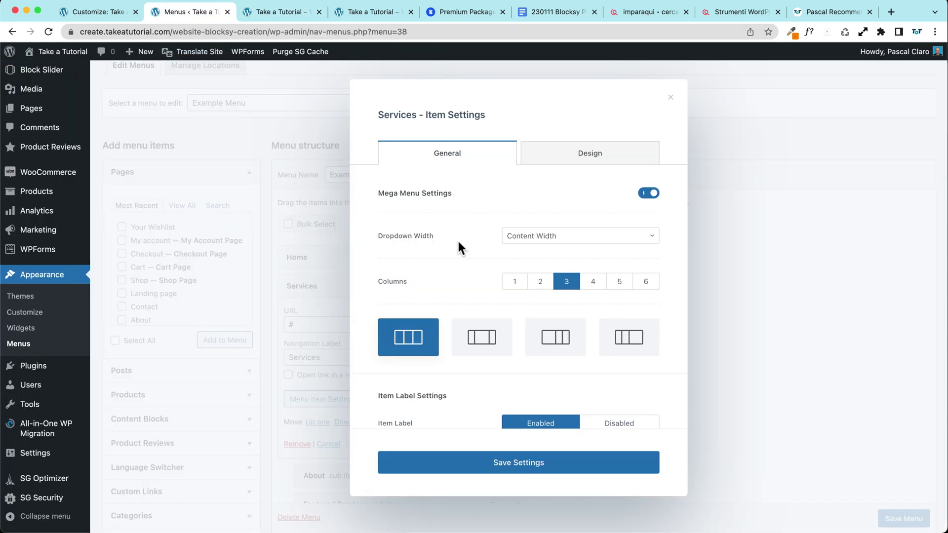
# - Review the column layouts and item label settings for Services, and check its label in the live header menu
pyautogui.scroll(-2, 446, 294)
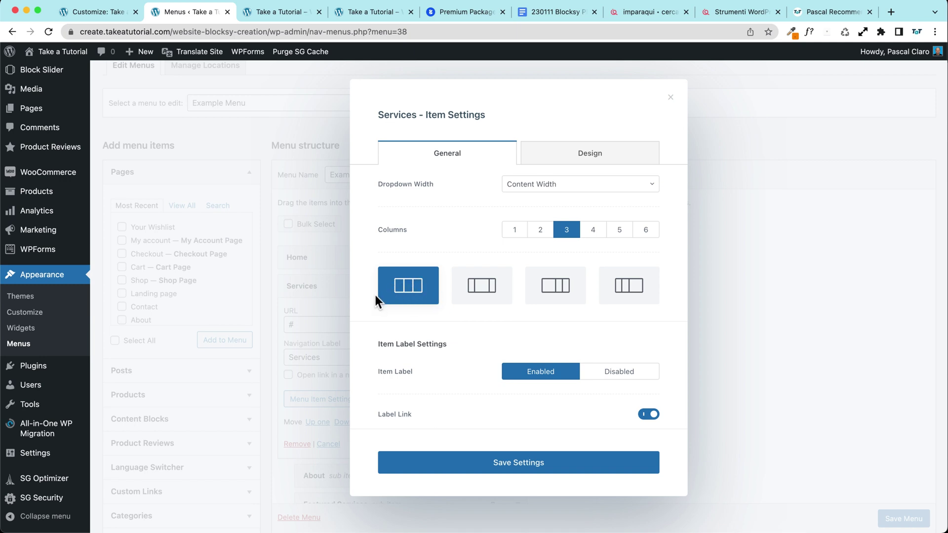
pyautogui.scroll(-3, 376, 299)
pyautogui.scroll(-1, 375, 296)
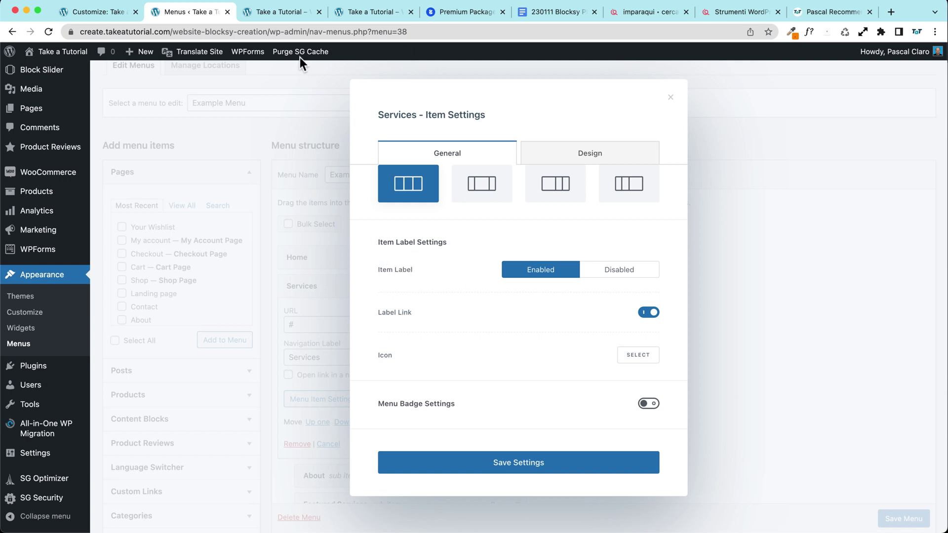
pyautogui.click(269, 11)
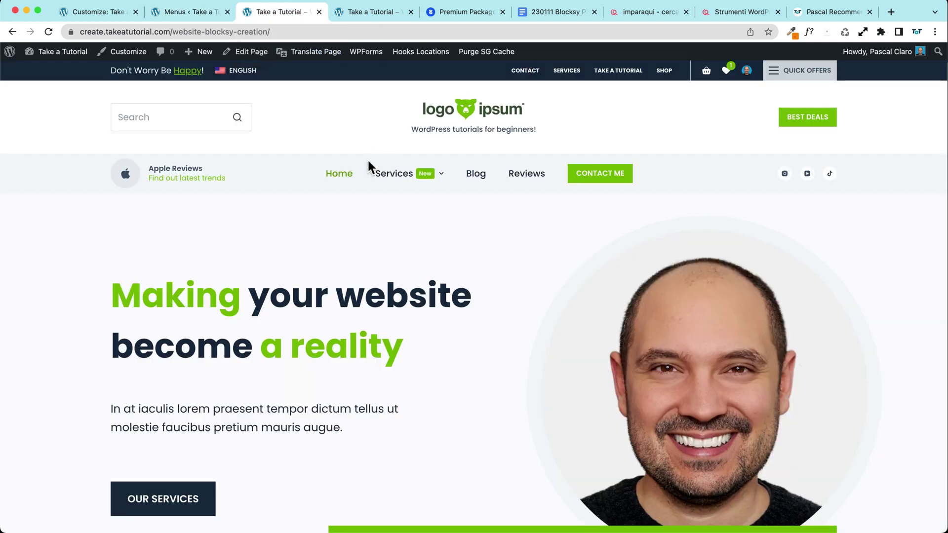
pyautogui.moveTo(415, 178)
pyautogui.click(193, 12)
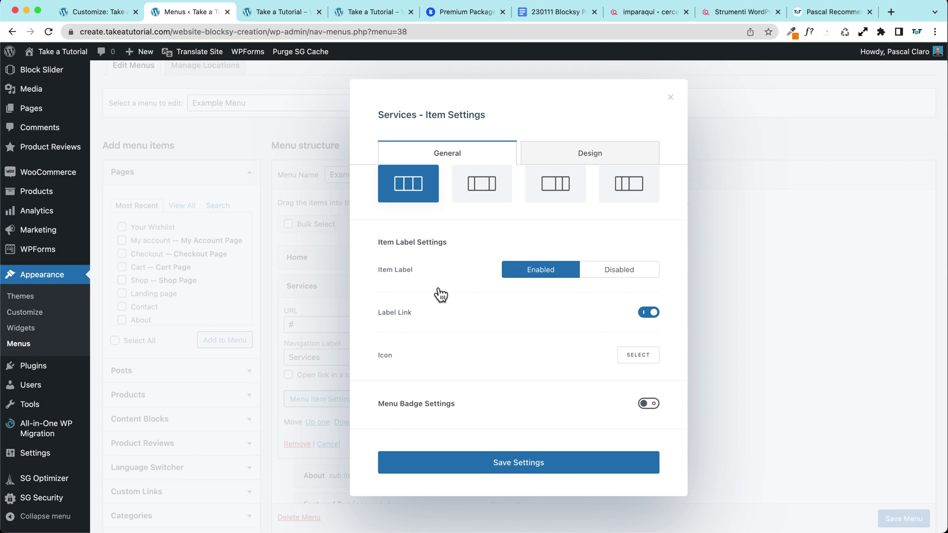
# - Try turning off the Label Link of the Services item, comparing it with the Services link in the live header
pyautogui.click(650, 314)
pyautogui.click(277, 11)
pyautogui.moveTo(400, 180)
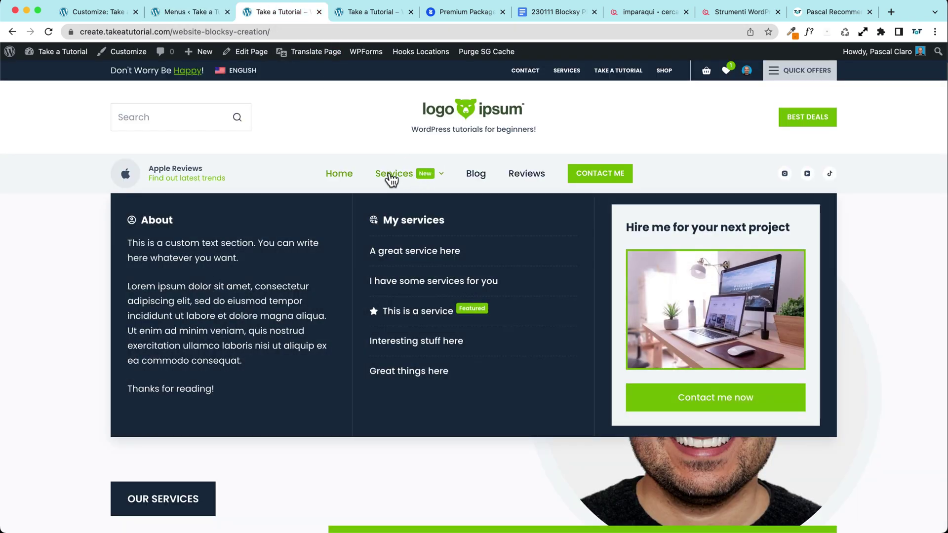
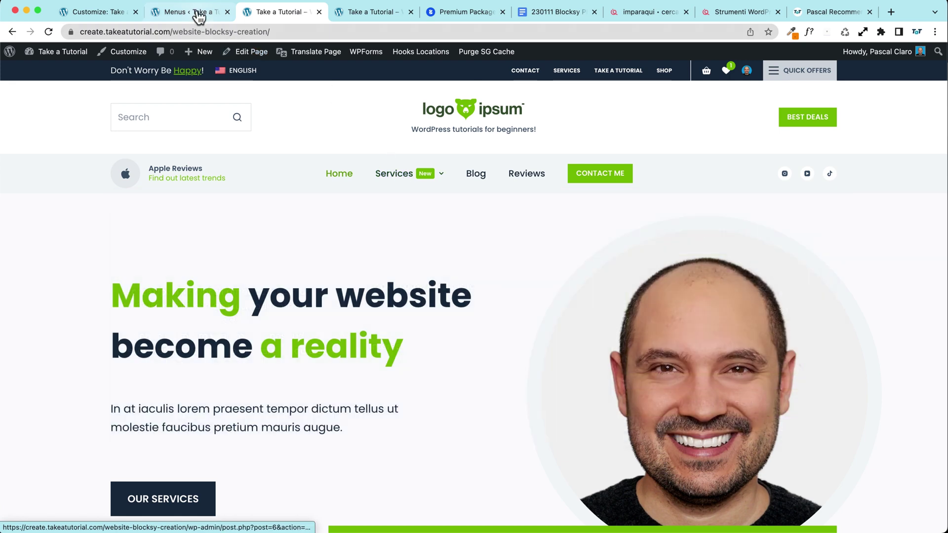
pyautogui.click(195, 12)
pyautogui.click(649, 313)
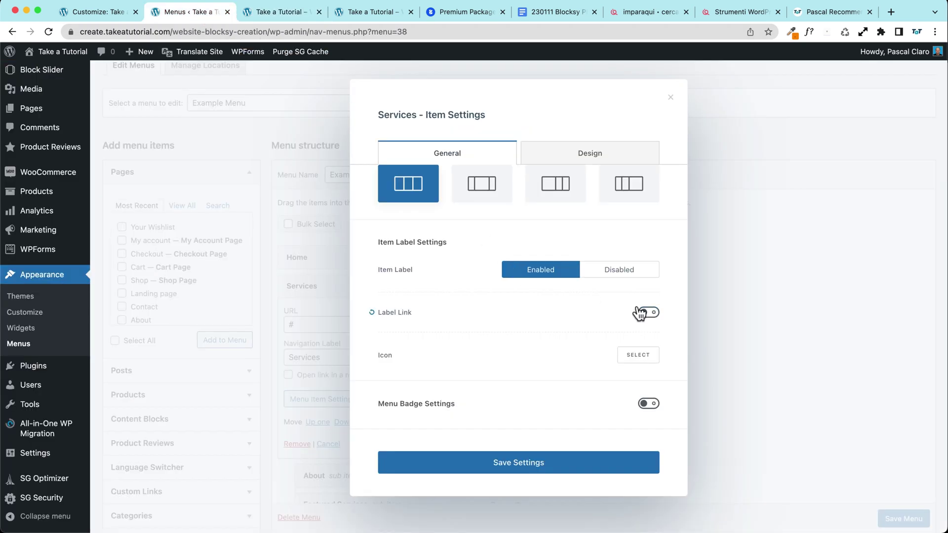
# - Search the icon library for "star" and assign the solid FontAwesome star as the Services item's icon
pyautogui.click(641, 358)
pyautogui.scroll(-5, 533, 242)
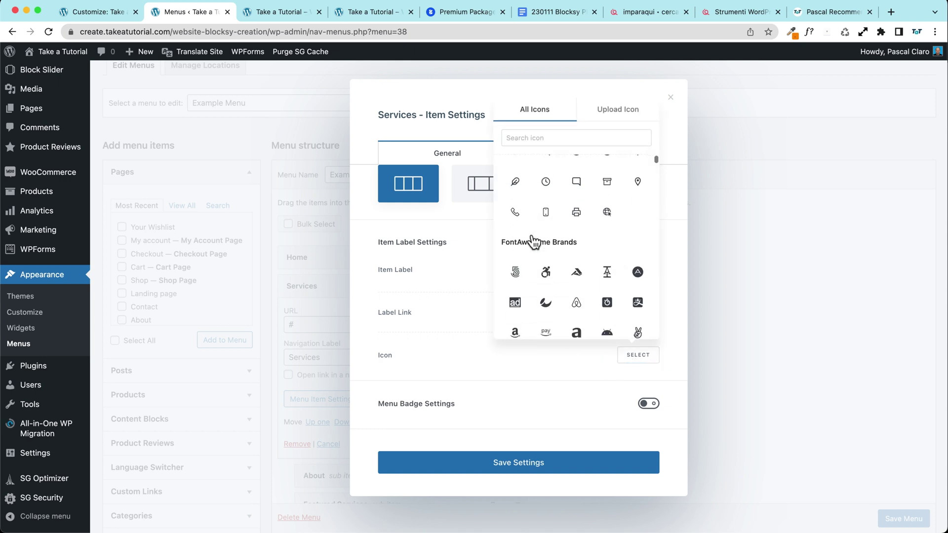
pyautogui.scroll(3, 532, 234)
pyautogui.moveTo(545, 233); pyautogui.dragTo(602, 236)
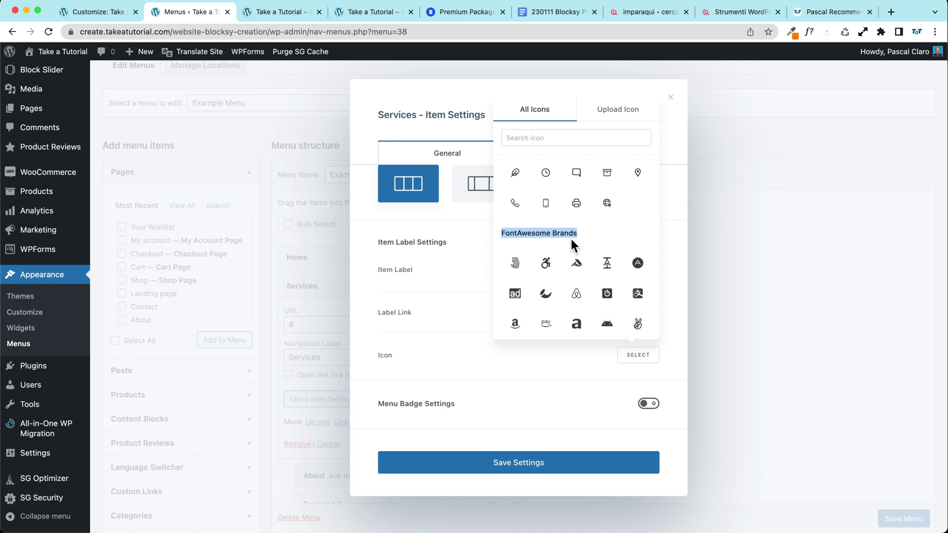
pyautogui.scroll(-3, 544, 236)
pyautogui.scroll(6, 544, 229)
pyautogui.click(527, 139)
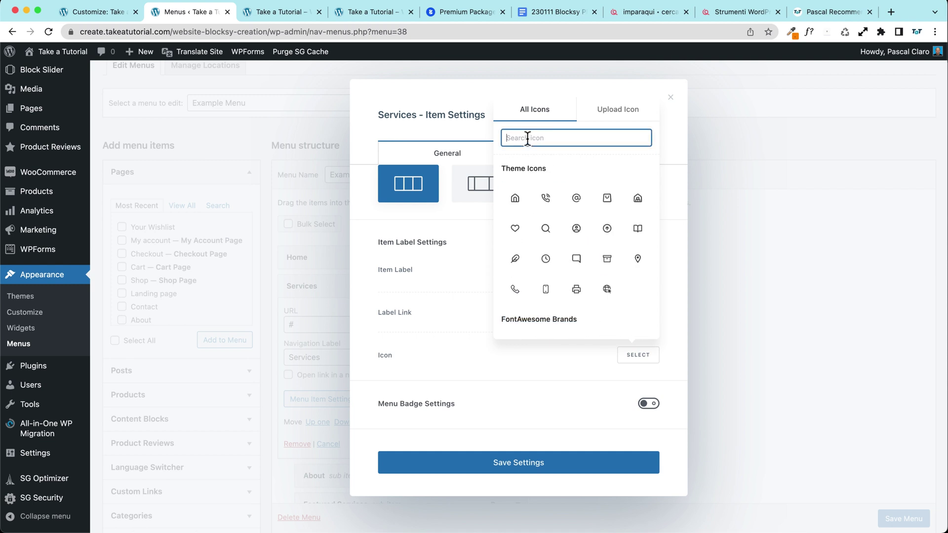
pyautogui.write('star')
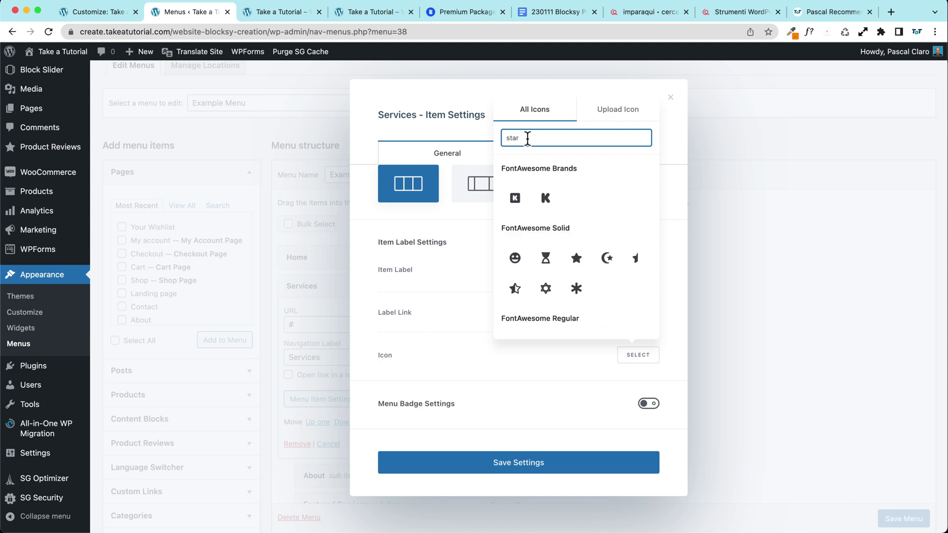
pyautogui.scroll(-2, 552, 224)
pyautogui.scroll(2, 592, 247)
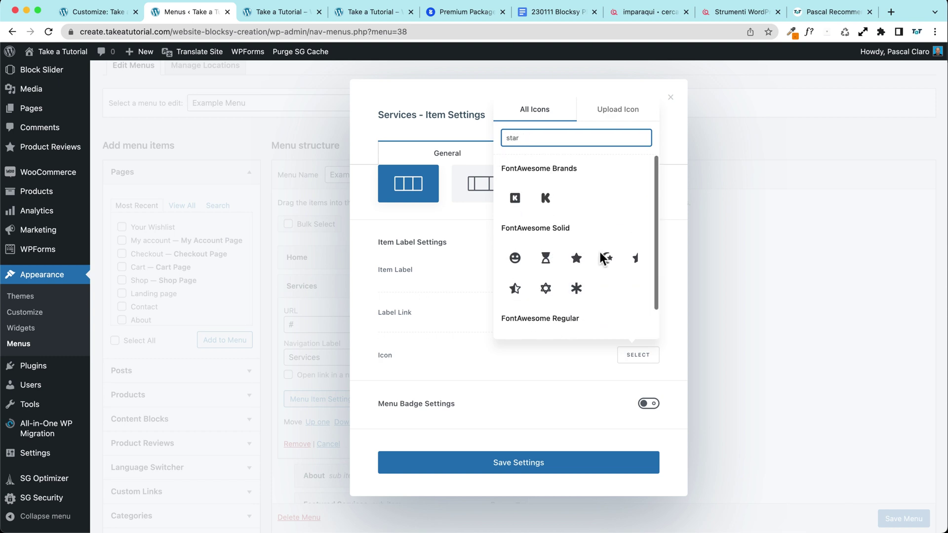
pyautogui.scroll(-1, 568, 254)
pyautogui.click(577, 225)
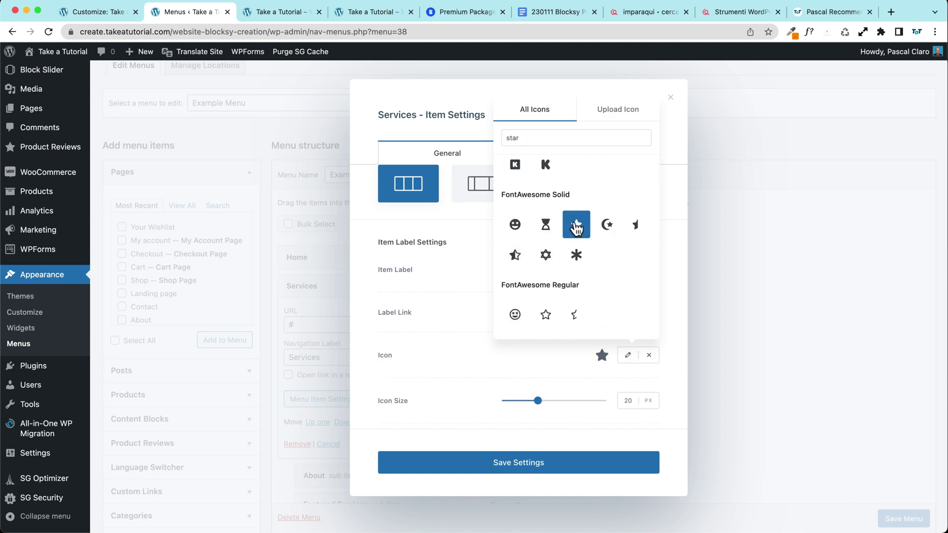
pyautogui.click(436, 368)
pyautogui.scroll(-3, 436, 368)
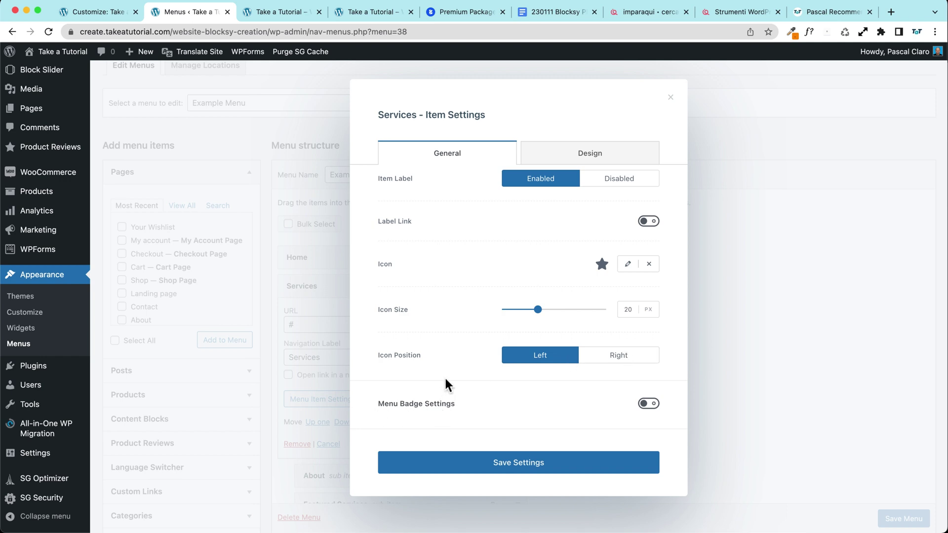
# - Enable the menu badge for the Services item with the text "Click here!"
pyautogui.click(351, 11)
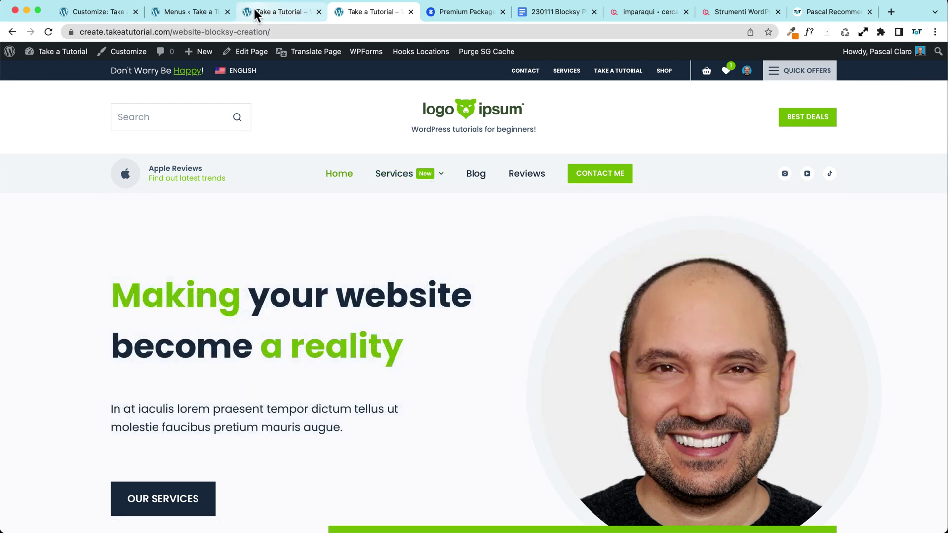
pyautogui.click(206, 11)
pyautogui.click(648, 404)
pyautogui.scroll(-2, 448, 383)
pyautogui.click(536, 370)
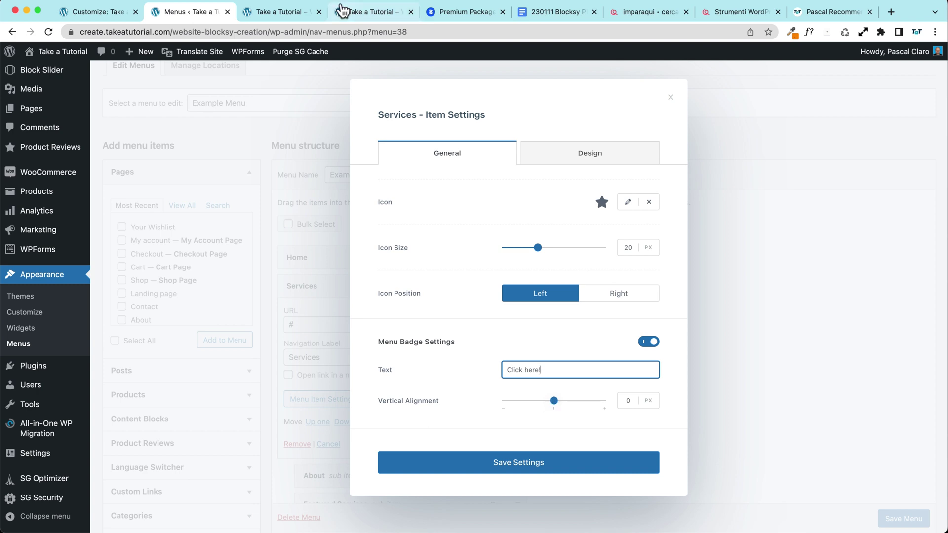
# - Check the badges in the live Services mega menu, and save the Services settings with the badge's vertical alignment set to -10 px
pyautogui.click(345, 12)
pyautogui.moveTo(390, 187)
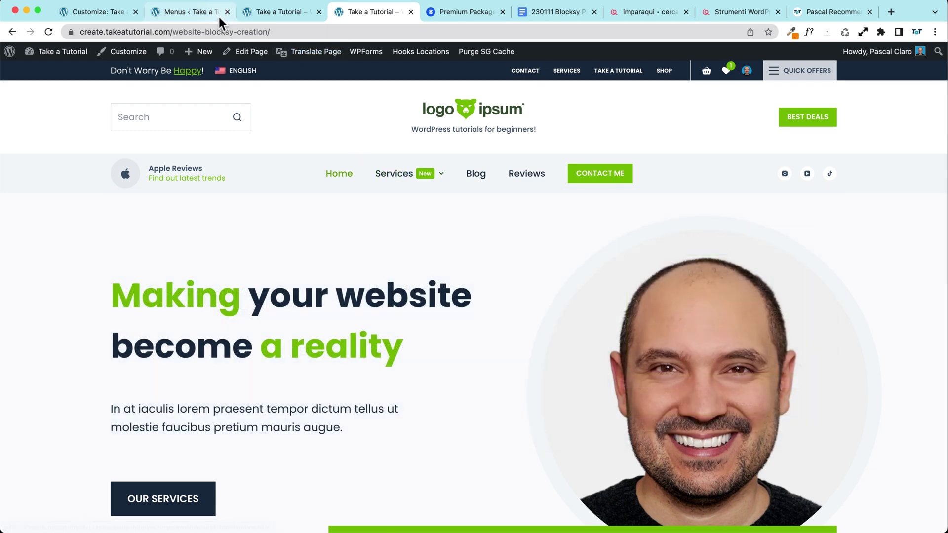
pyautogui.moveTo(428, 183)
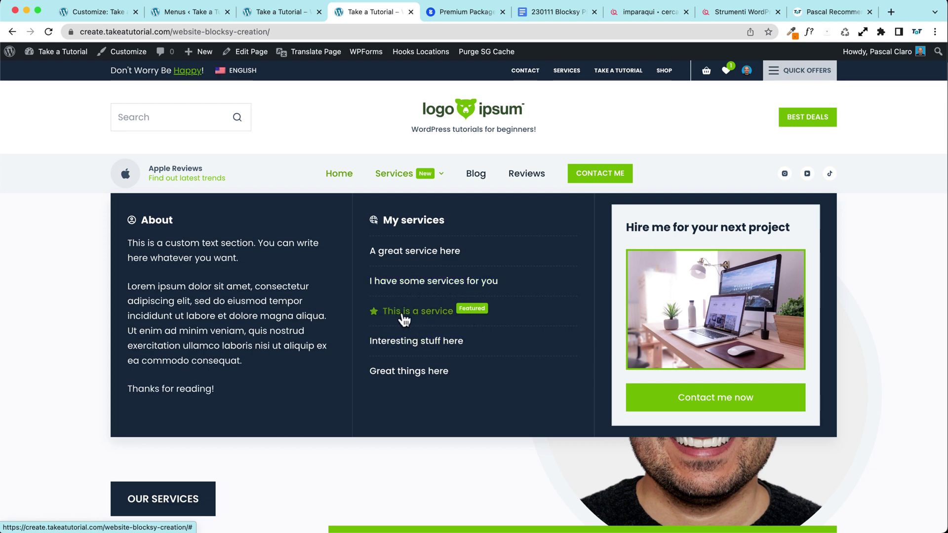
pyautogui.click(282, 11)
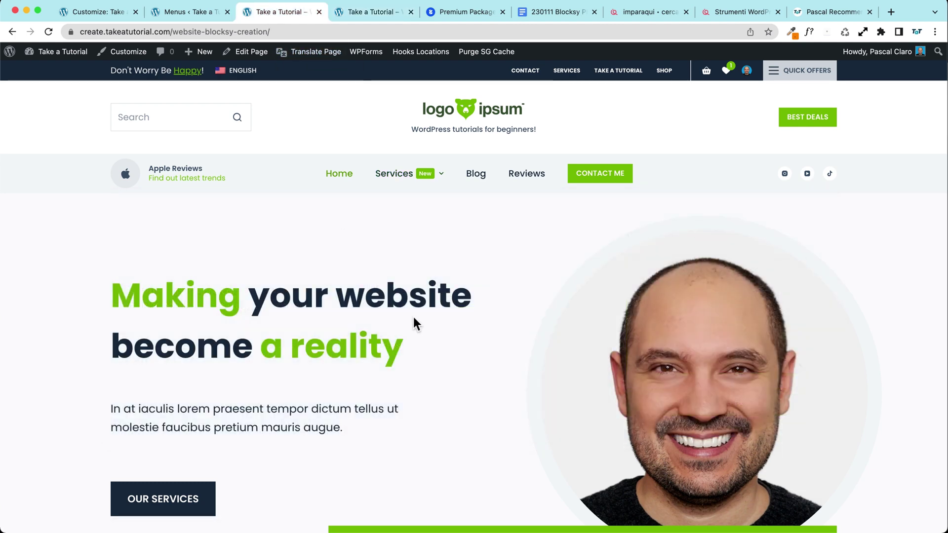
pyautogui.click(225, 11)
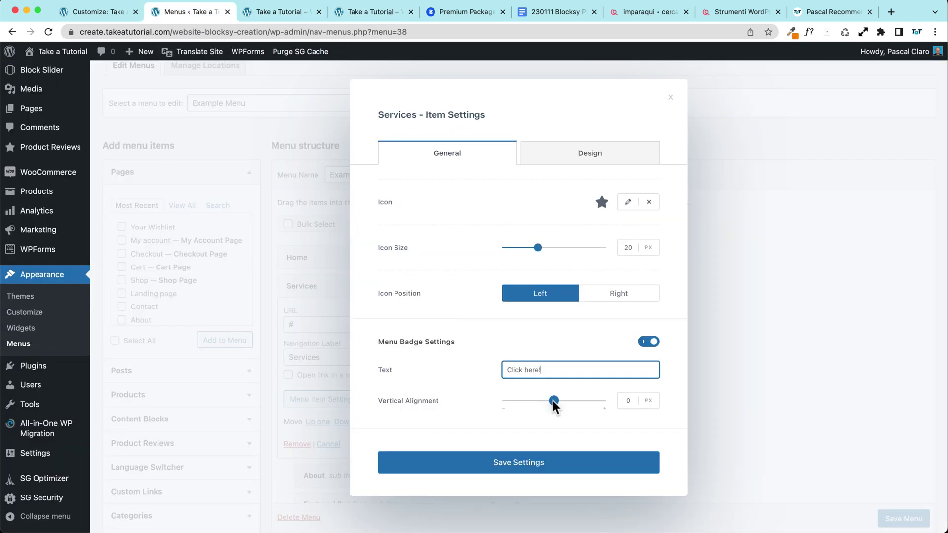
pyautogui.click(625, 401)
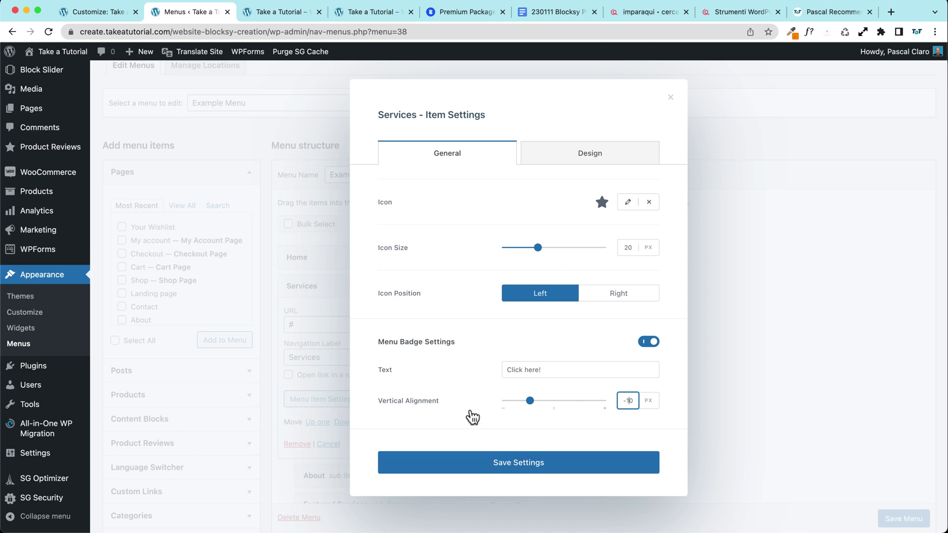
pyautogui.click(511, 469)
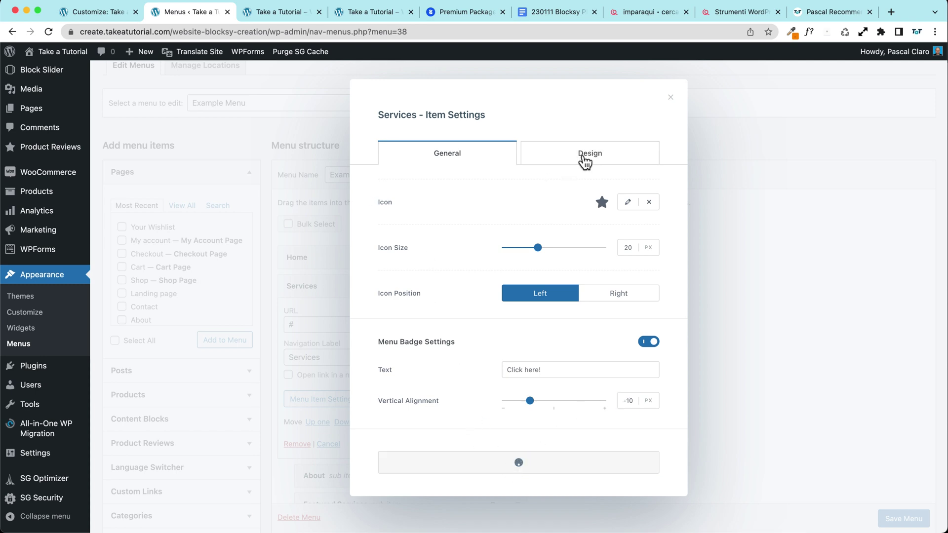
# - Review the Services item's design options, and save both the item settings and Example Menu
pyautogui.click(585, 159)
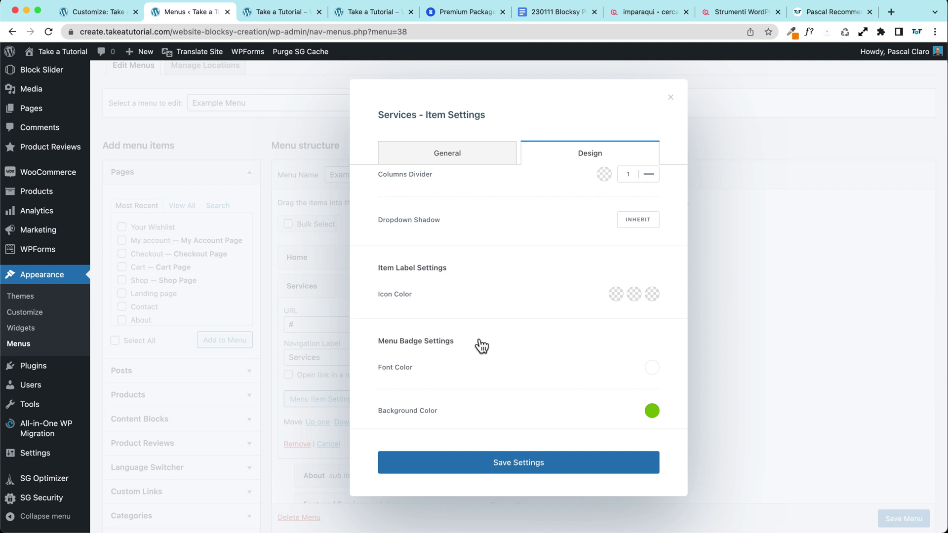
pyautogui.scroll(5, 493, 288)
pyautogui.scroll(3, 504, 236)
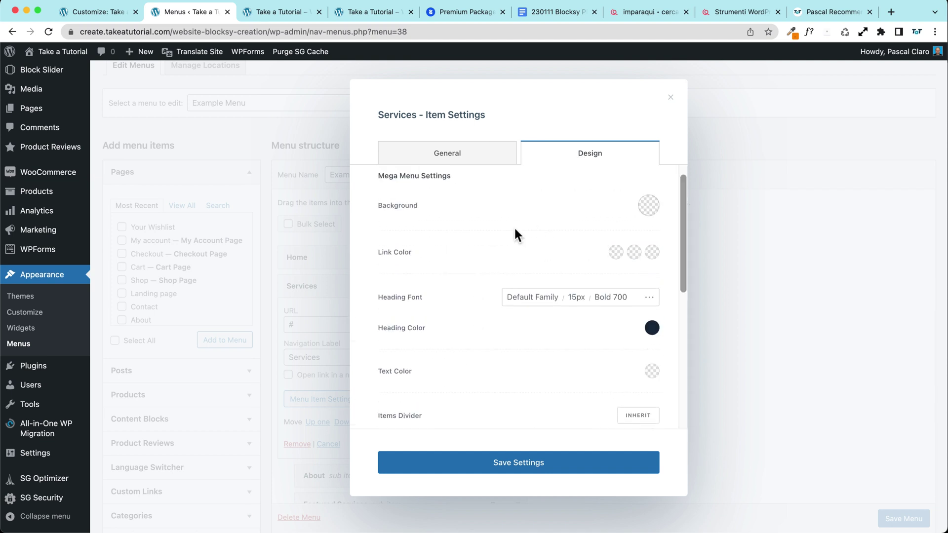
pyautogui.scroll(-10, 516, 276)
pyautogui.click(518, 464)
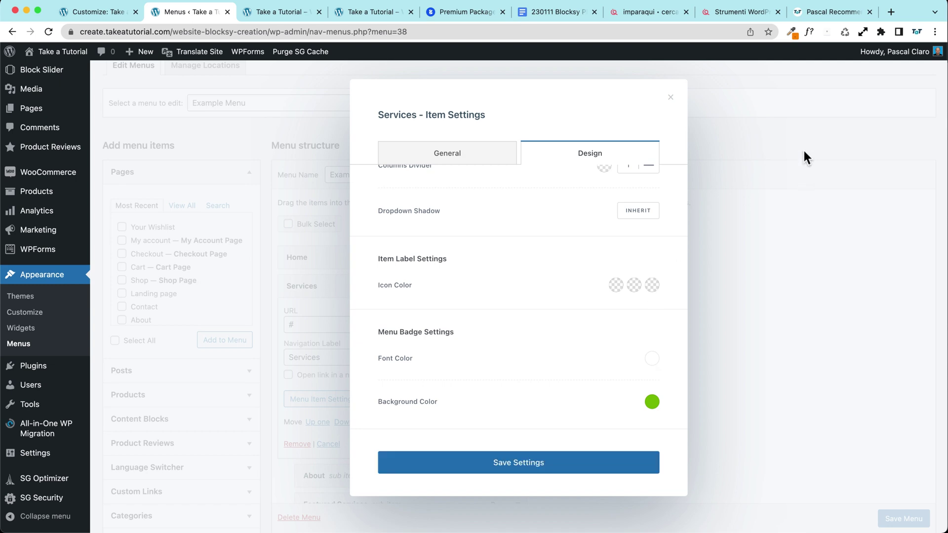
pyautogui.click(782, 221)
pyautogui.click(904, 518)
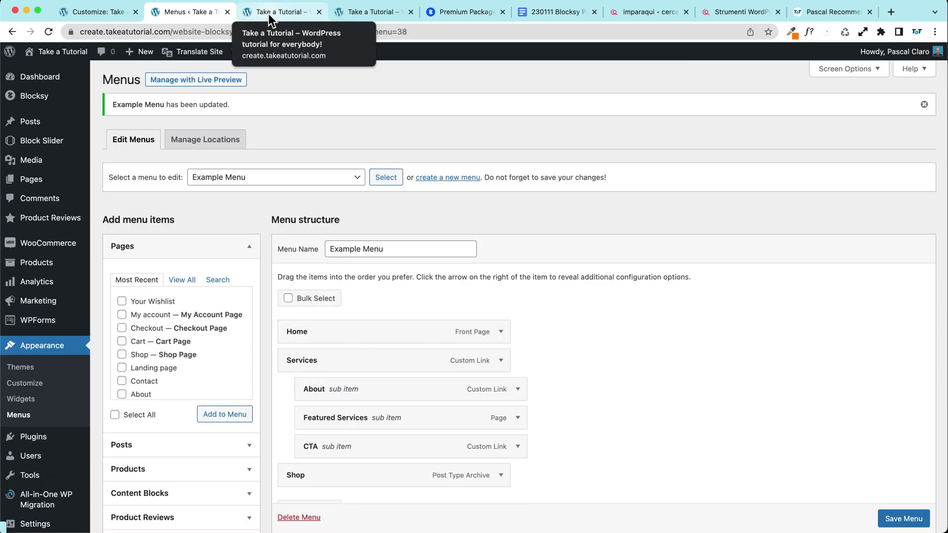
# - Open the live homepage in the Customizer, dismiss the autosave notice, and open the header menu's settings
pyautogui.click(269, 14)
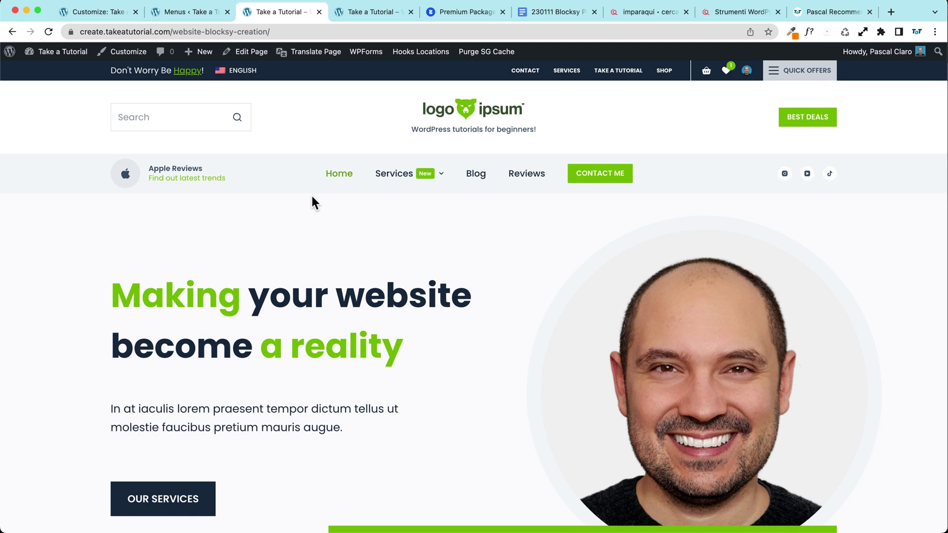
pyautogui.click(130, 52)
pyautogui.click(411, 12)
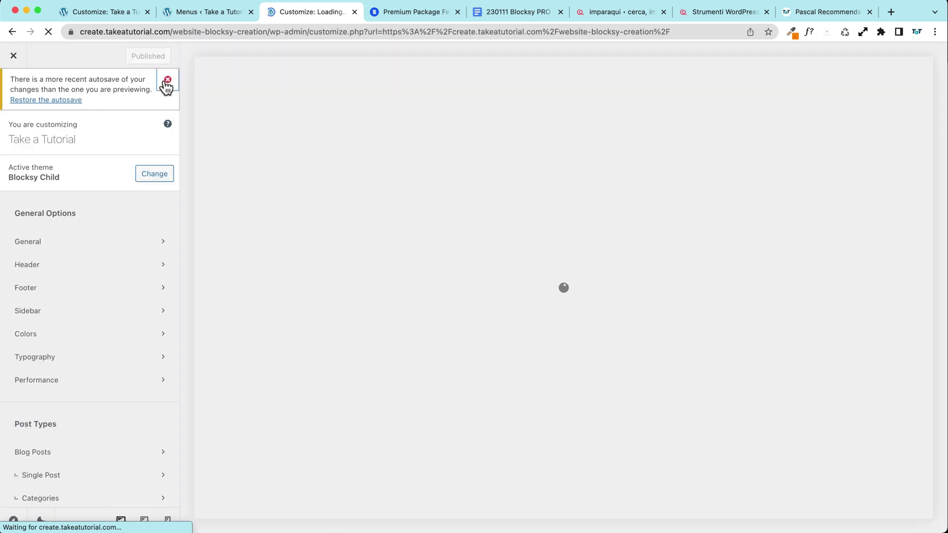
pyautogui.click(168, 79)
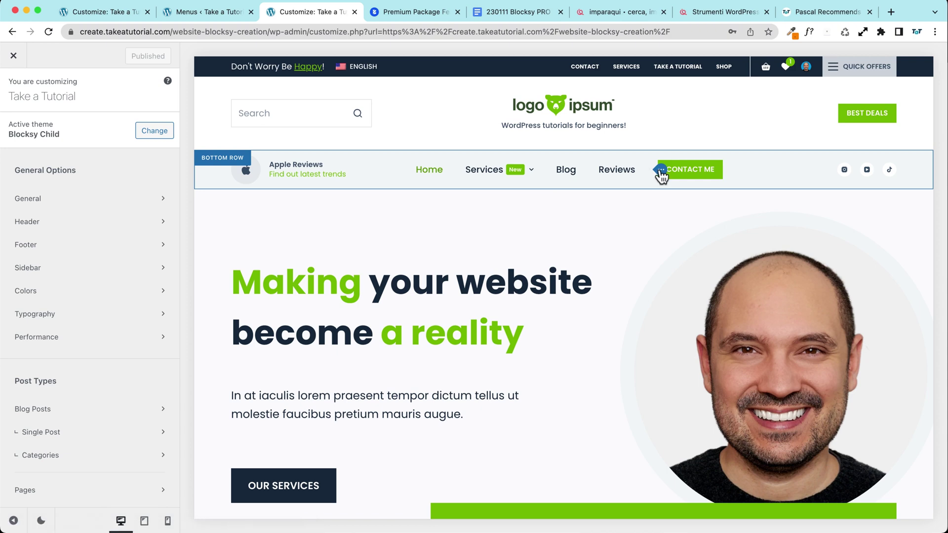
pyautogui.click(659, 171)
# - Examine which menus can be assigned to the header's Menu 1 element
pyautogui.click(131, 133)
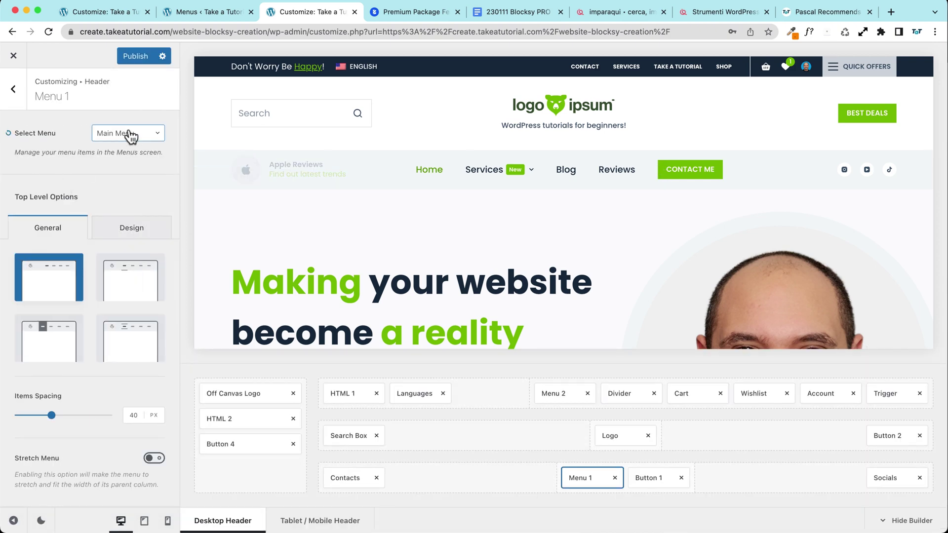
pyautogui.click(99, 133)
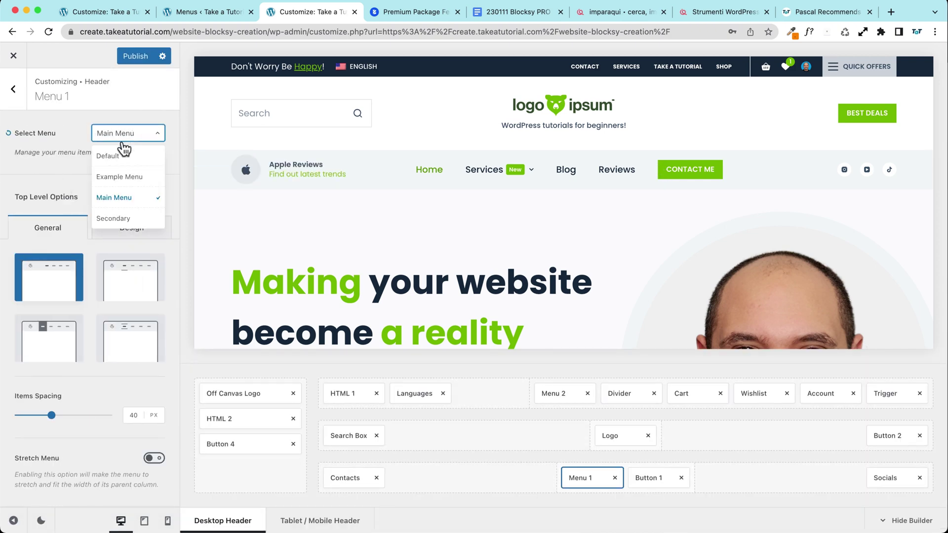
pyautogui.scroll(-1, 127, 200)
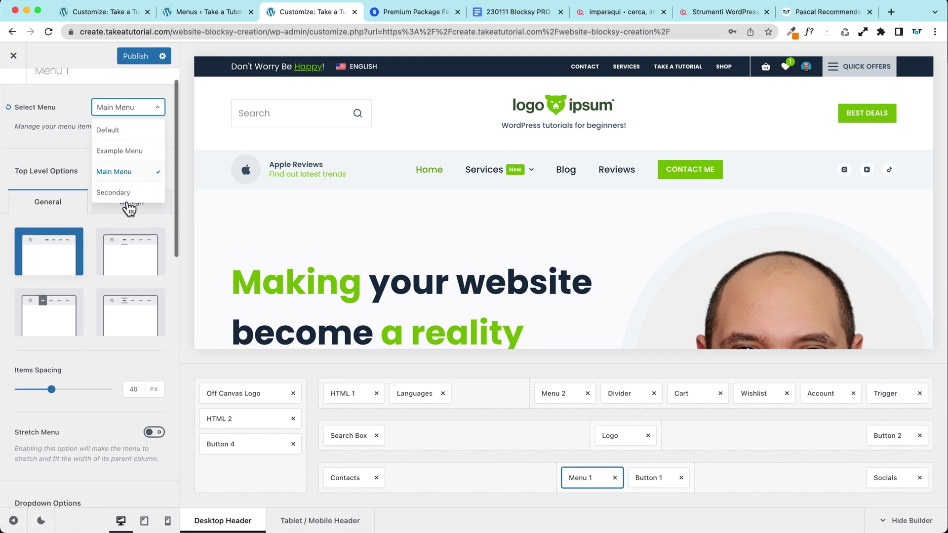
pyautogui.scroll(1, 127, 198)
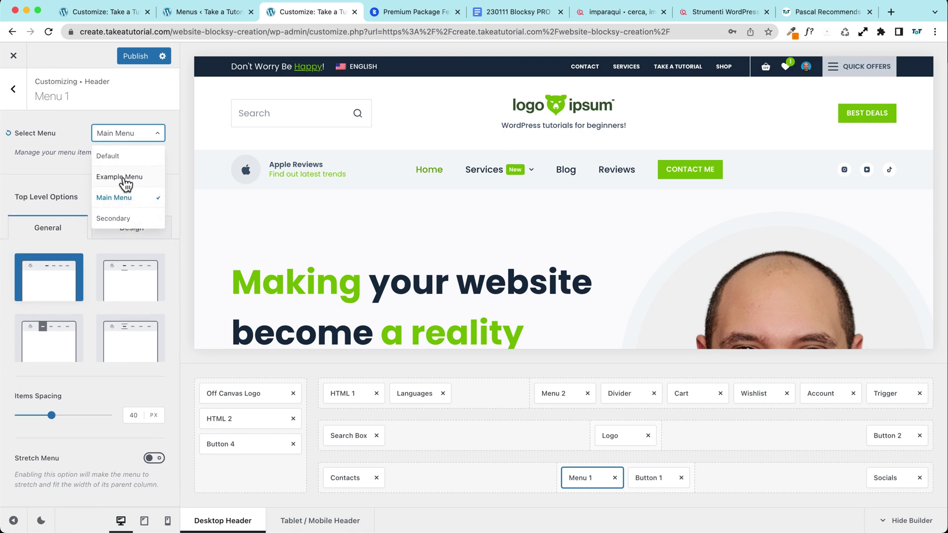
pyautogui.click(568, 480)
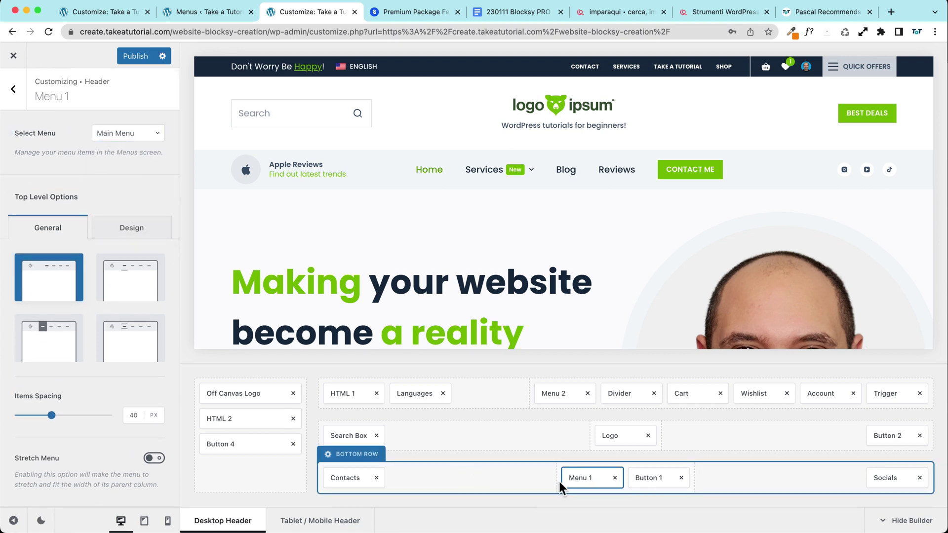
# - Remove Menu 1 from the header's bottom row, add it to the main row, and move it back beside Button 1
pyautogui.click(615, 478)
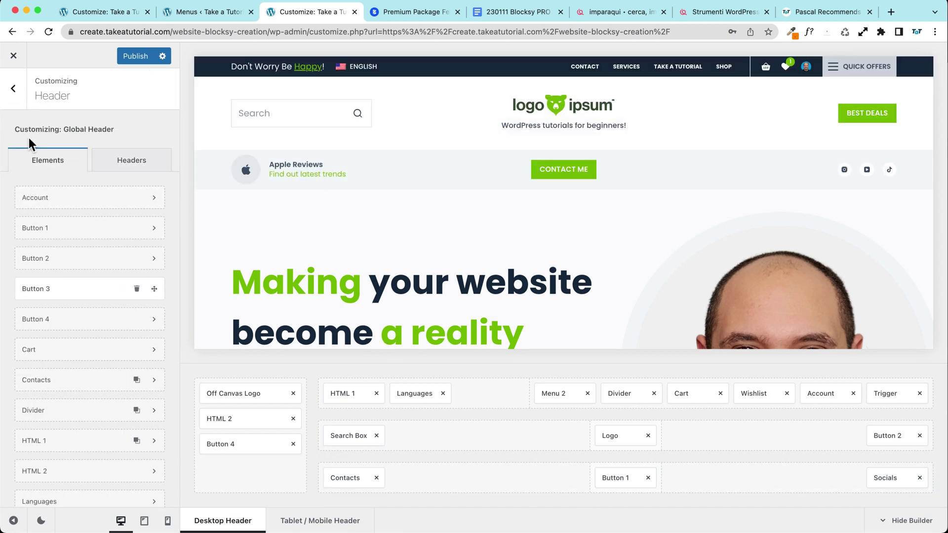
pyautogui.scroll(-3, 27, 182)
pyautogui.scroll(3, 8, 191)
pyautogui.click(15, 99)
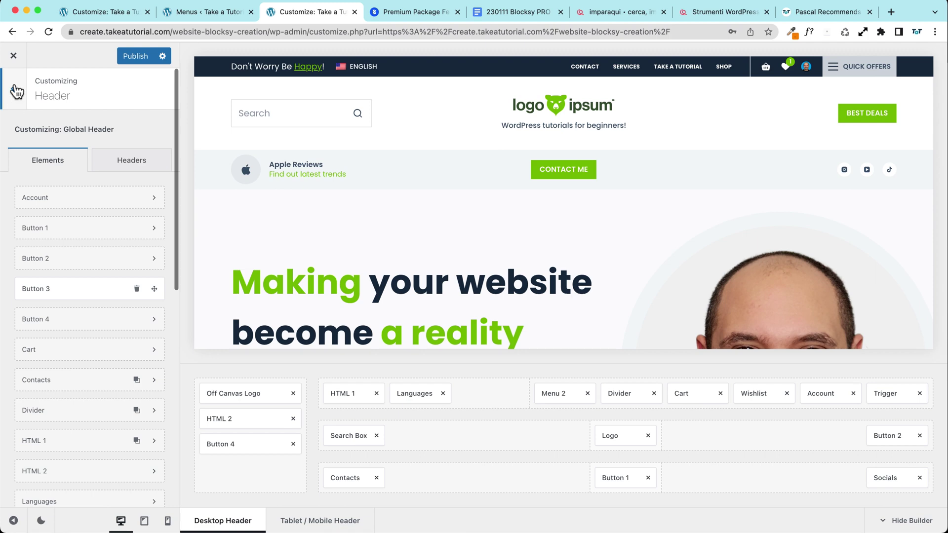
pyautogui.click(49, 221)
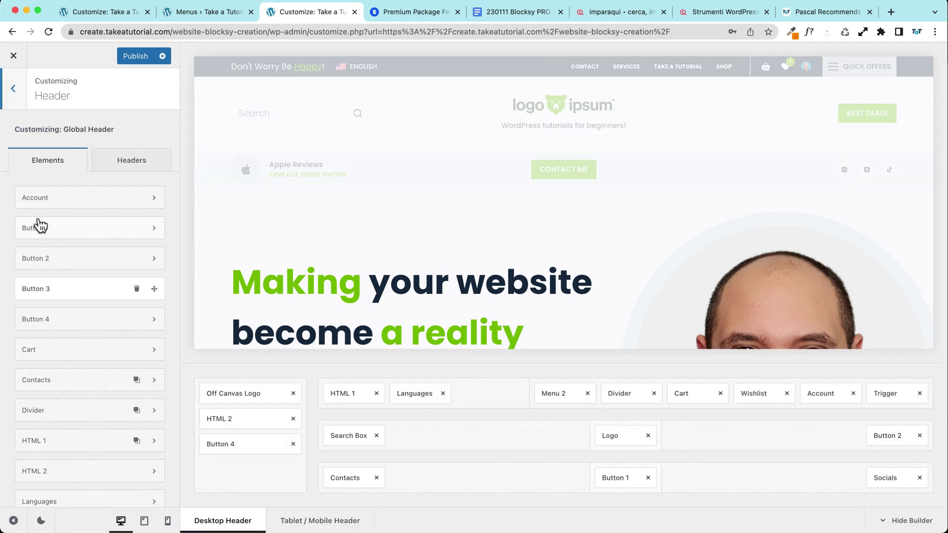
pyautogui.scroll(-5, 39, 222)
pyautogui.scroll(-4, 37, 222)
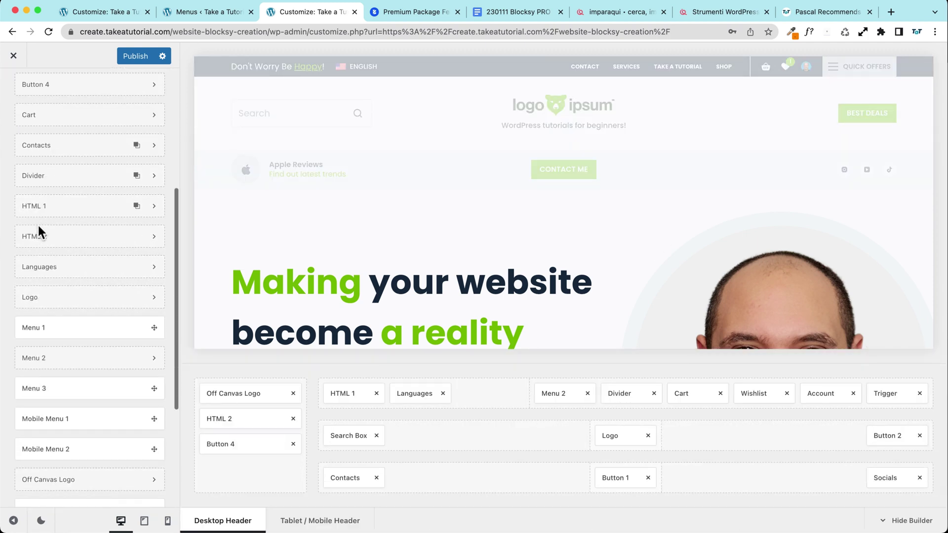
pyautogui.moveTo(32, 266); pyautogui.dragTo(505, 443)
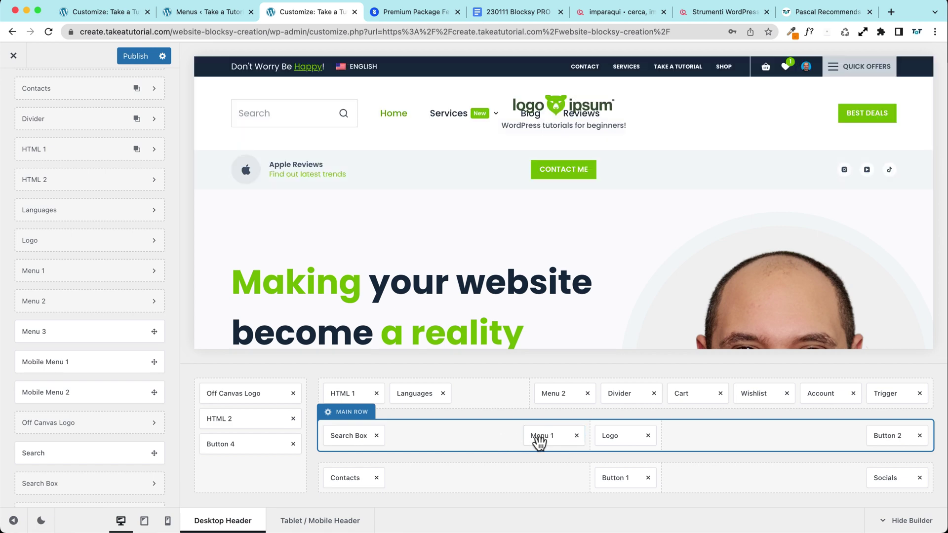
pyautogui.moveTo(557, 439); pyautogui.dragTo(570, 481)
pyautogui.moveTo(571, 484); pyautogui.dragTo(568, 483)
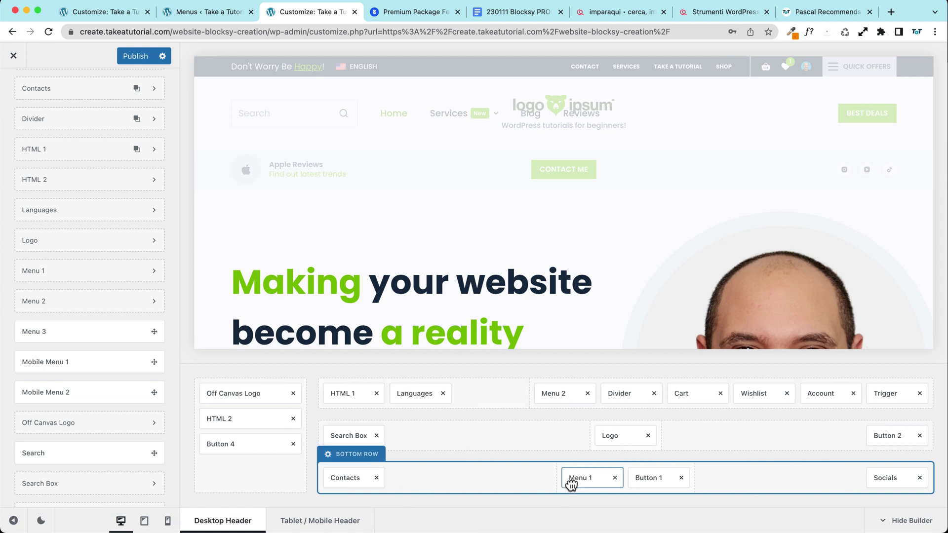
# - Assign Example Menu to the header's Menu 1 element
pyautogui.click(603, 479)
pyautogui.click(128, 133)
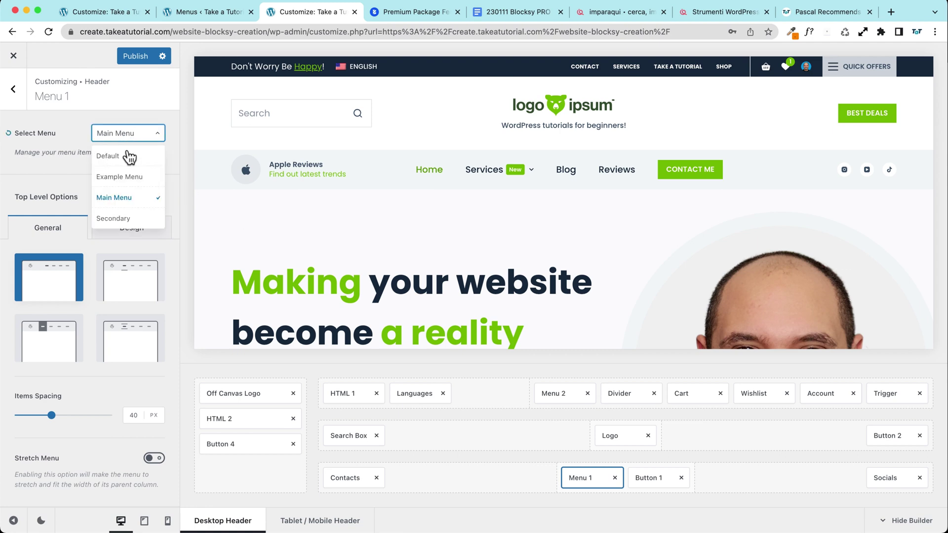
pyautogui.click(121, 177)
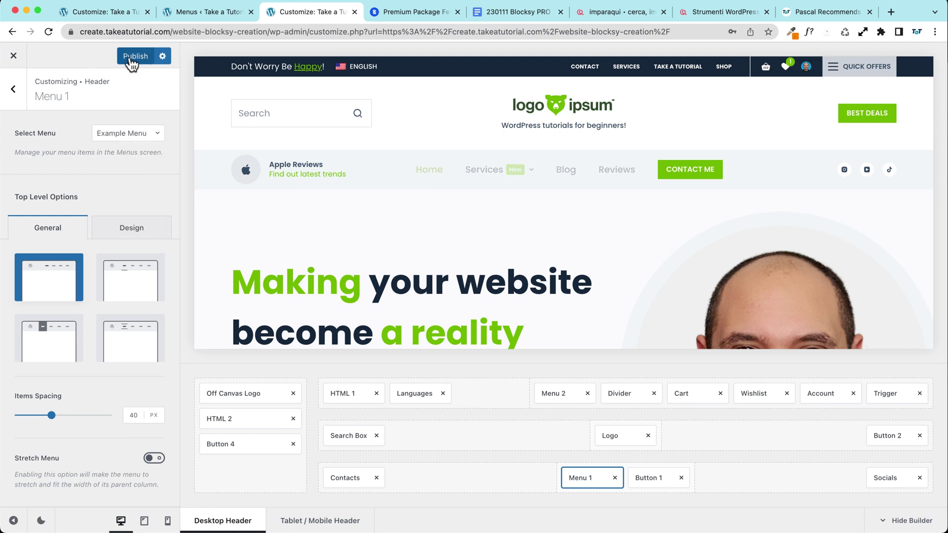
# - Open the live homepage in a new tab and compare its Services mega menu with the one in the Customizer preview
pyautogui.moveTo(484, 170)
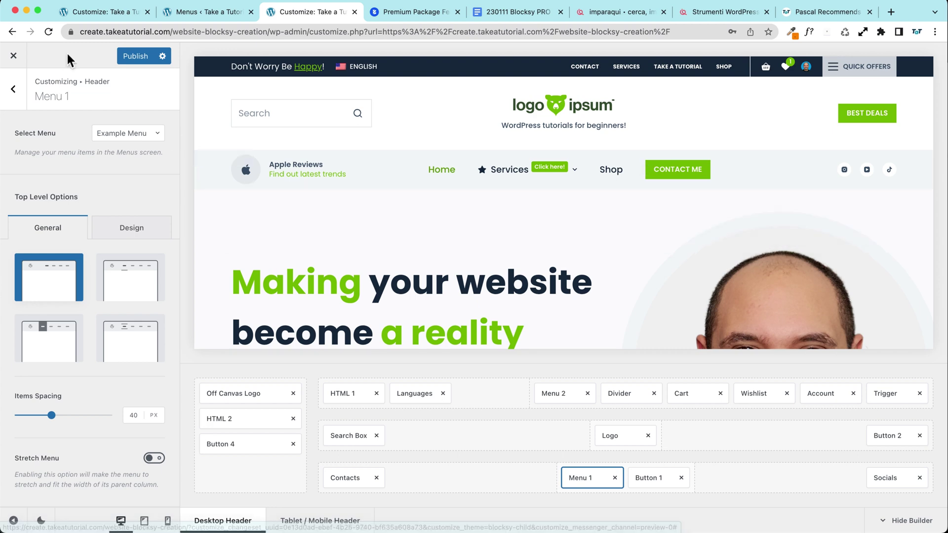
pyautogui.rightClick(11, 51)
pyautogui.click(40, 108)
pyautogui.click(374, 14)
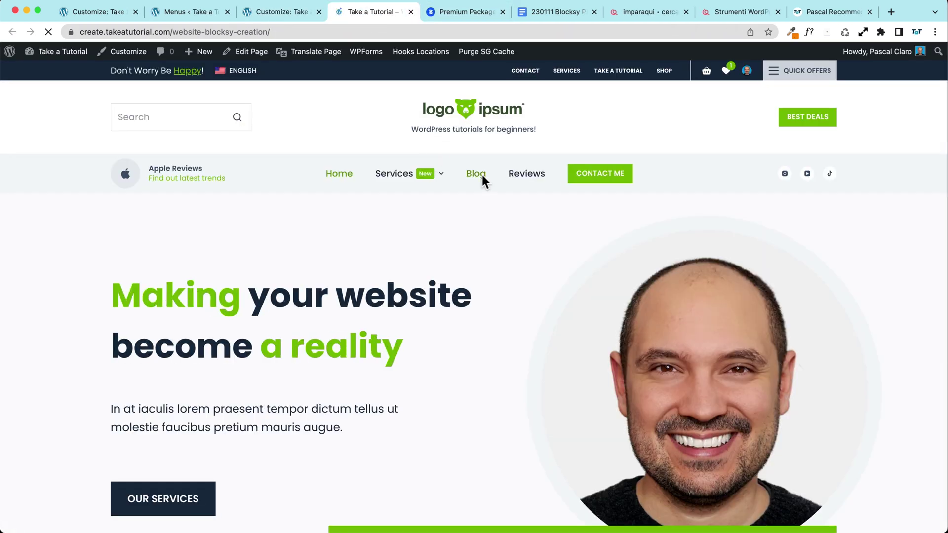
pyautogui.moveTo(417, 179)
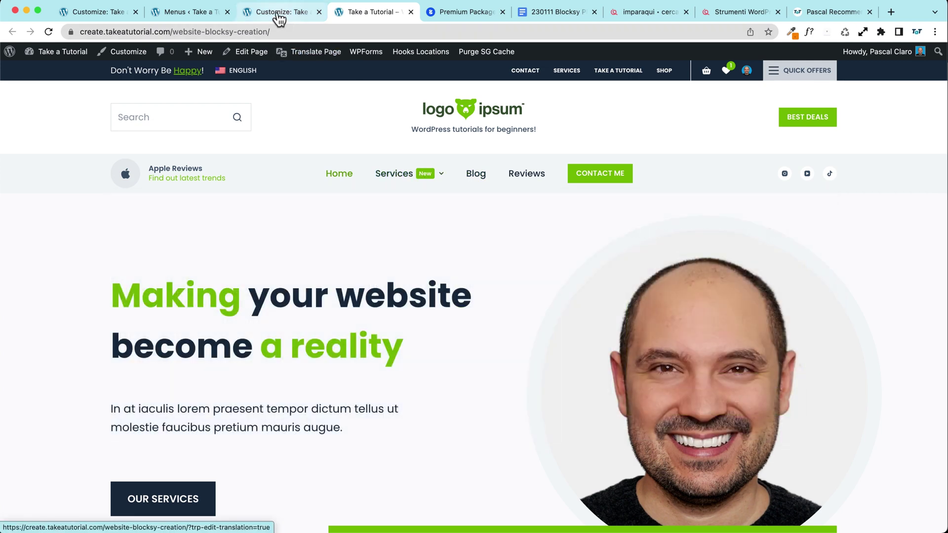
pyautogui.click(277, 13)
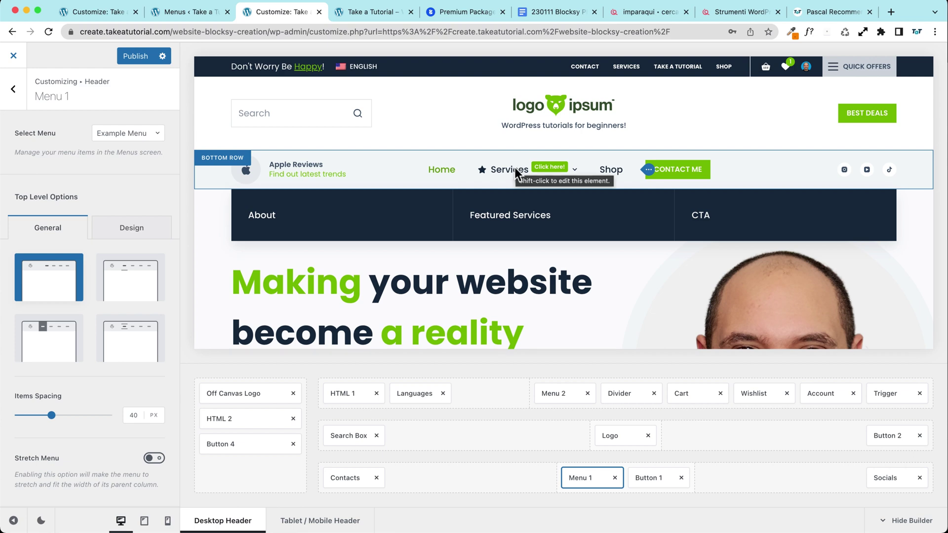
pyautogui.click(374, 10)
pyautogui.moveTo(432, 173)
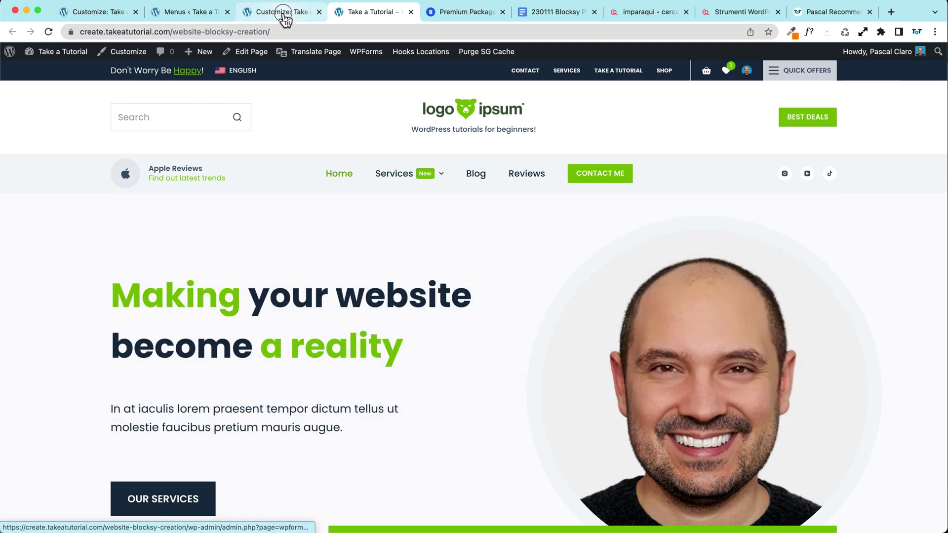
pyautogui.click(282, 13)
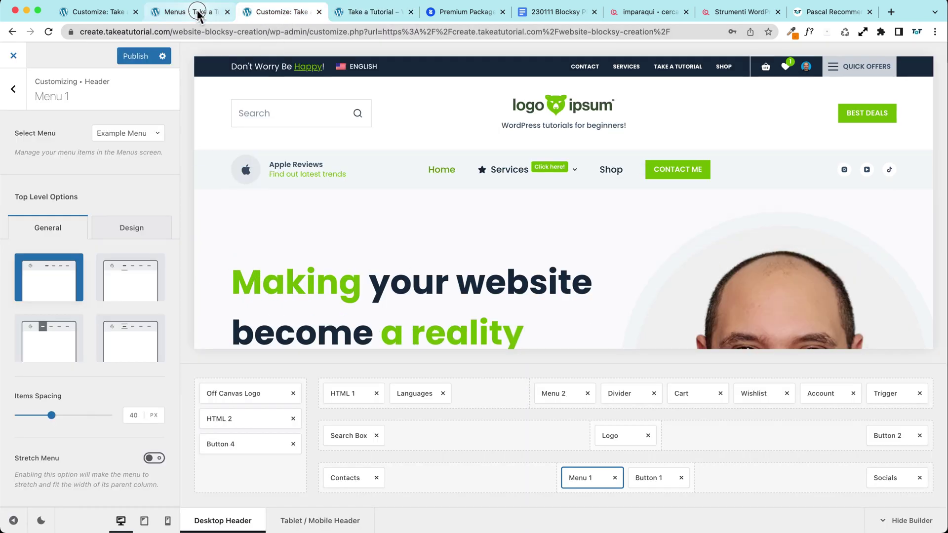
# - In Example Menu, open the item settings of the About sub item under Services and set its content type to Custom Text
pyautogui.click(195, 11)
pyautogui.scroll(-5, 346, 252)
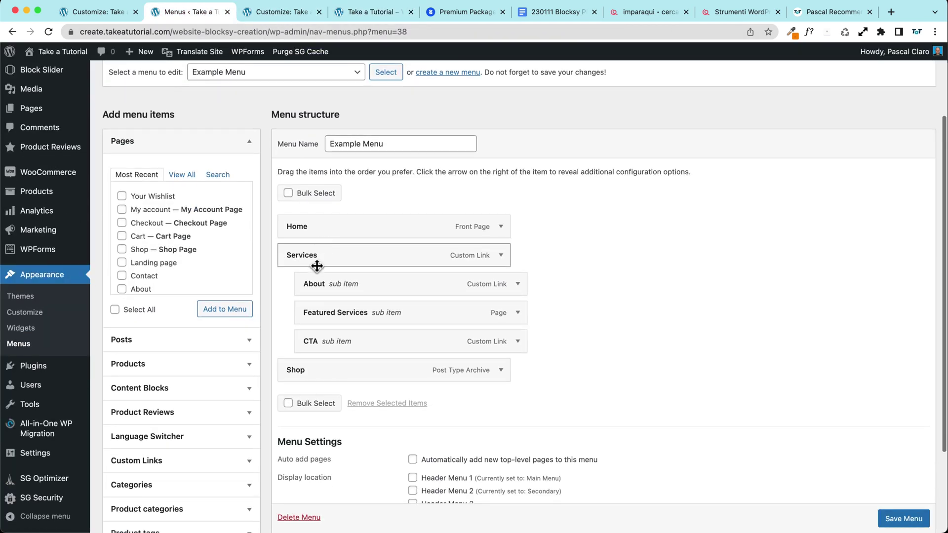
pyautogui.click(501, 256)
pyautogui.scroll(-4, 405, 277)
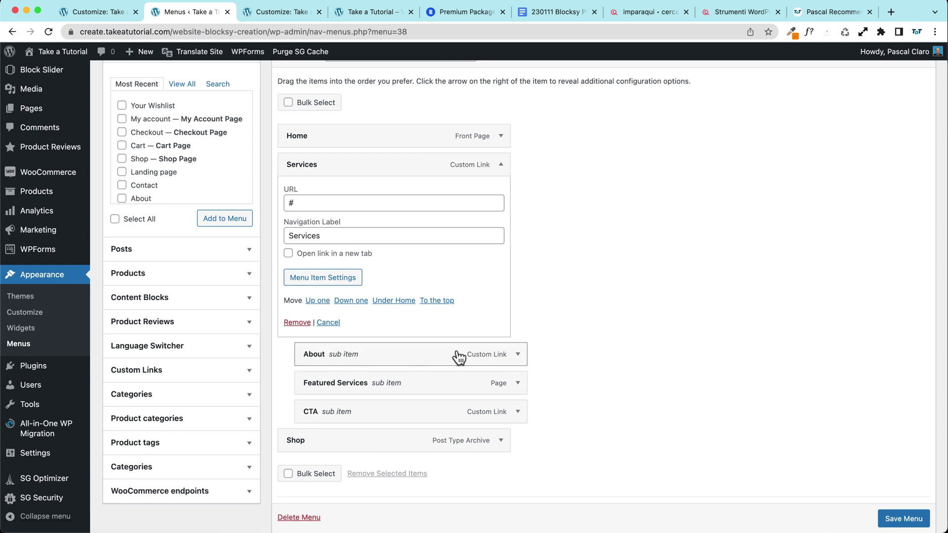
pyautogui.click(518, 354)
pyautogui.scroll(-5, 558, 353)
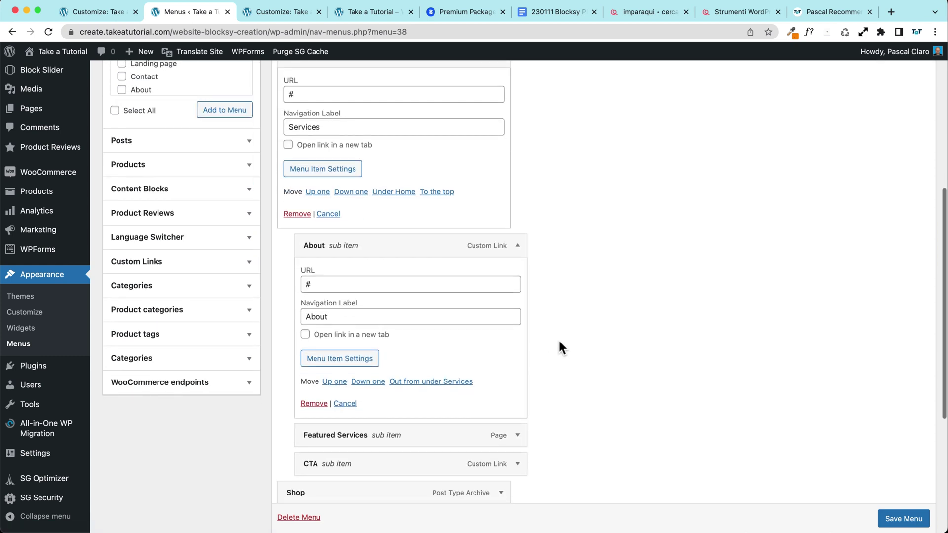
pyautogui.click(343, 362)
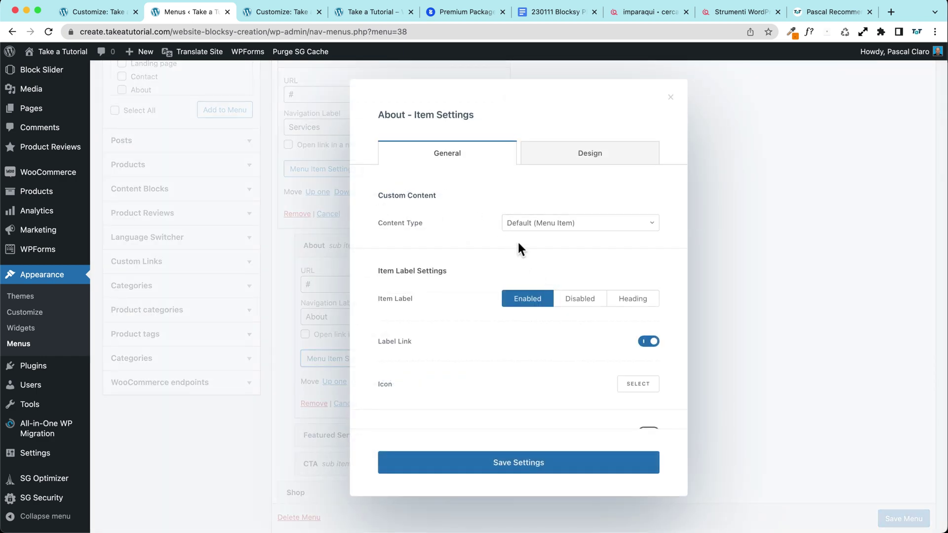
pyautogui.click(518, 224)
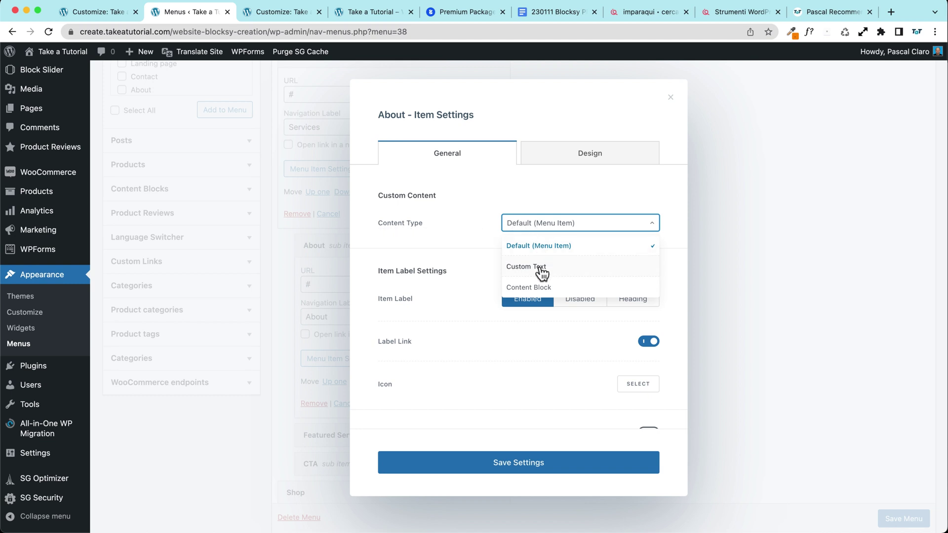
pyautogui.click(579, 271)
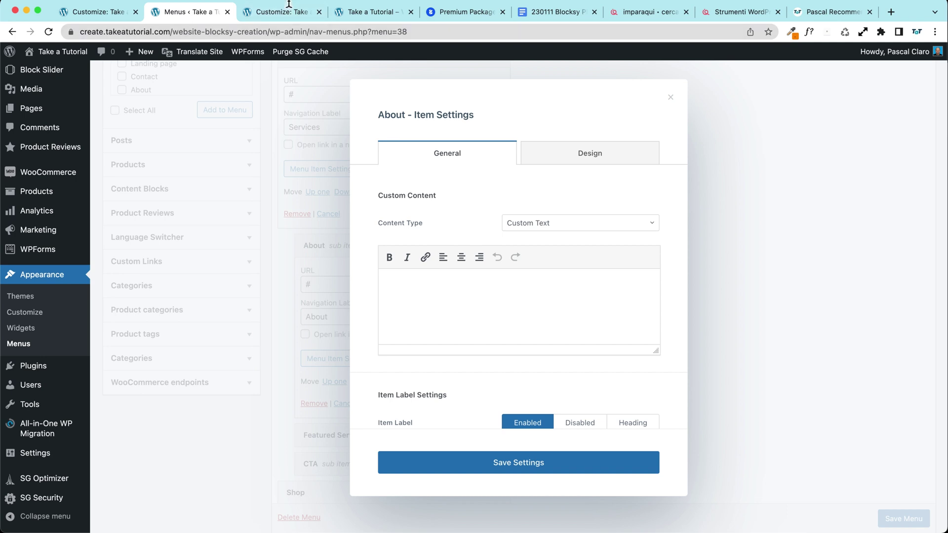
# - Copy the About column's text from the live homepage's Services mega menu into the About item's custom text
pyautogui.click(368, 12)
pyautogui.moveTo(409, 183)
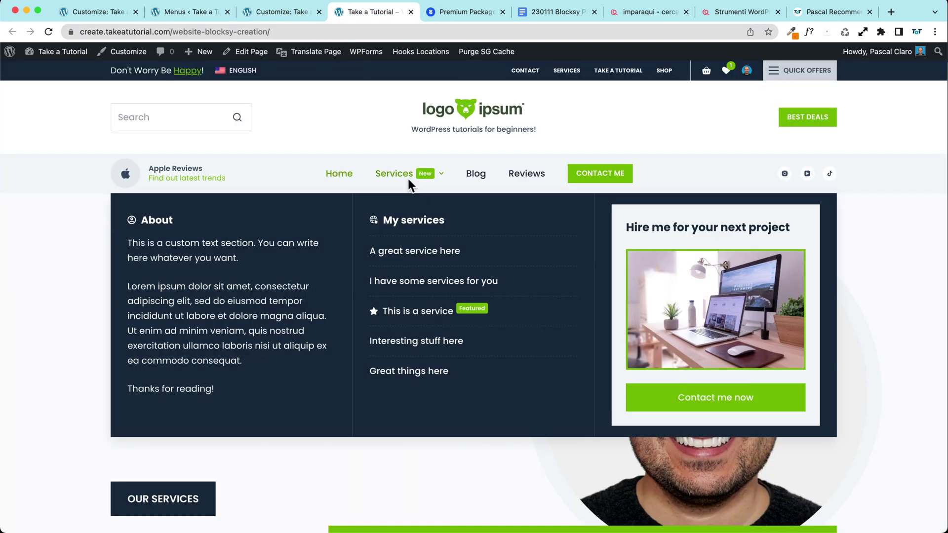
pyautogui.moveTo(127, 243); pyautogui.dragTo(213, 400)
pyautogui.press('super+c')
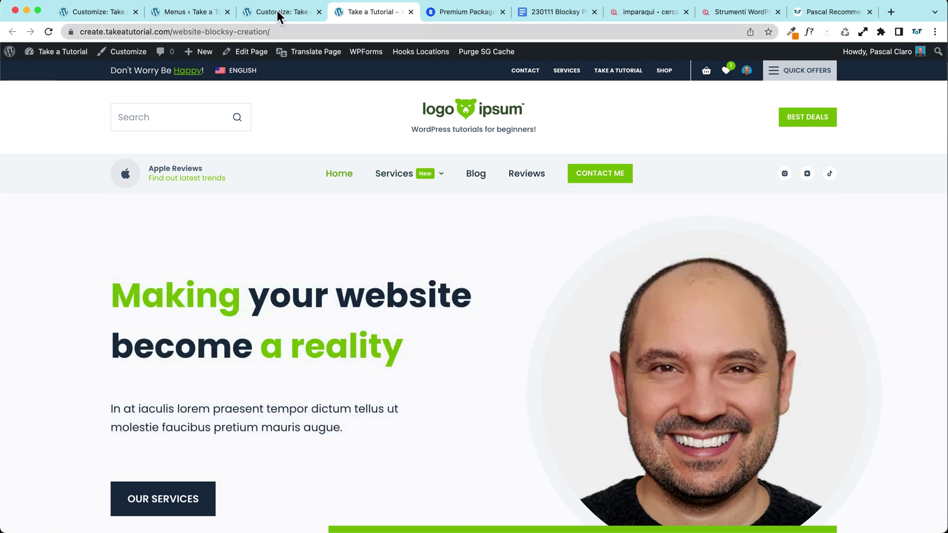
pyautogui.click(275, 11)
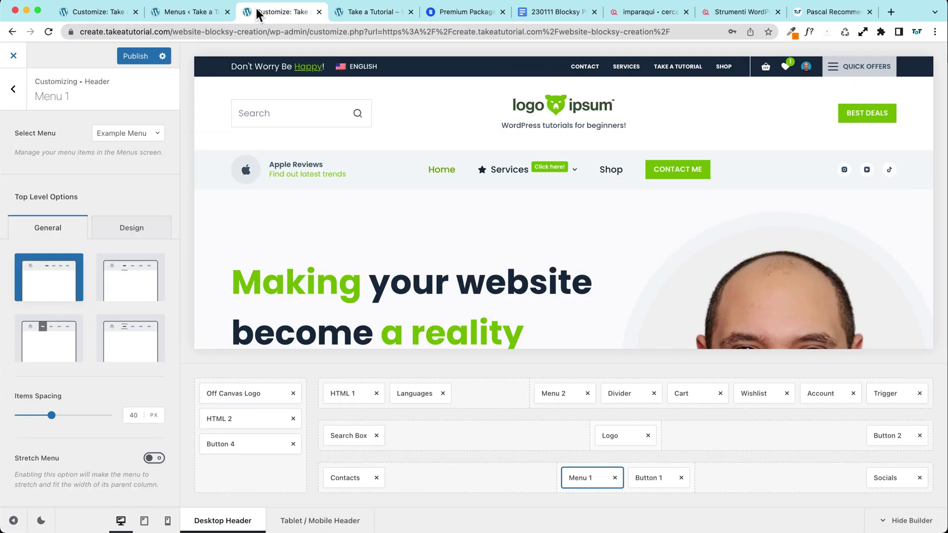
pyautogui.click(185, 12)
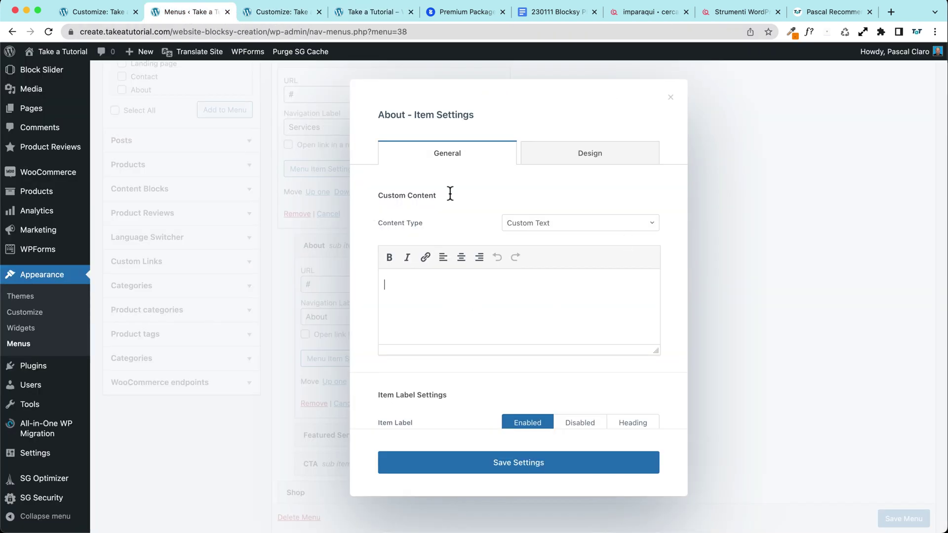
pyautogui.press('super+v')
pyautogui.scroll(3, 432, 303)
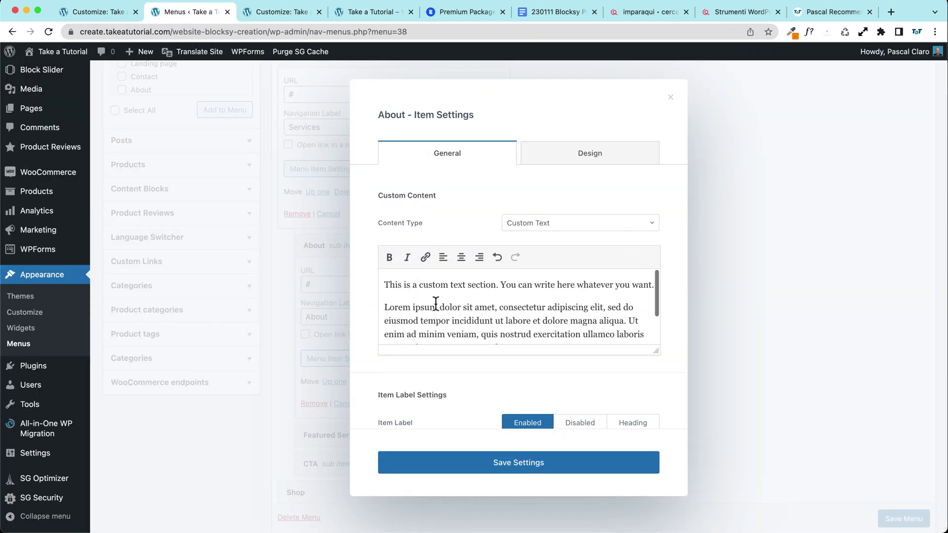
pyautogui.scroll(-3, 428, 300)
pyautogui.scroll(3, 427, 299)
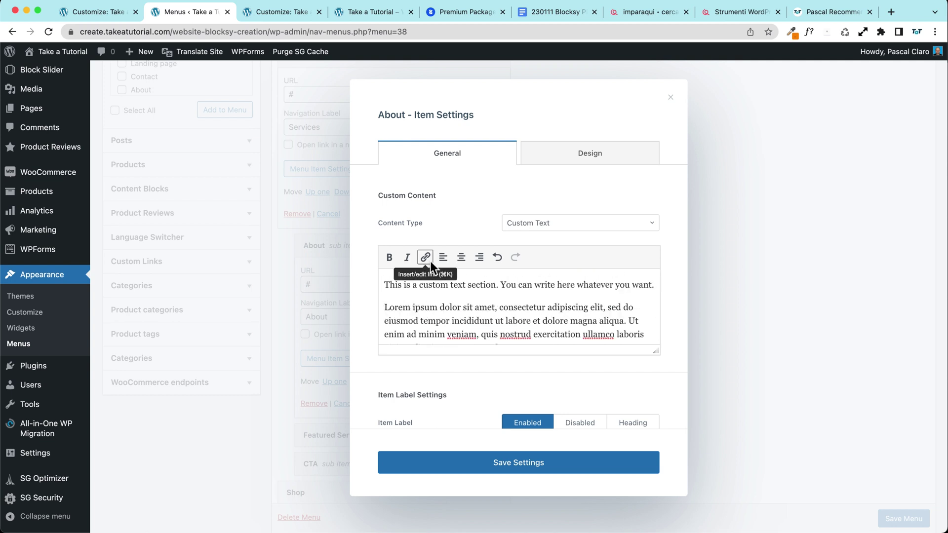
# - Link the word "section" in the About text to existing site content found by searching for "conte"
pyautogui.doubleClick(469, 285)
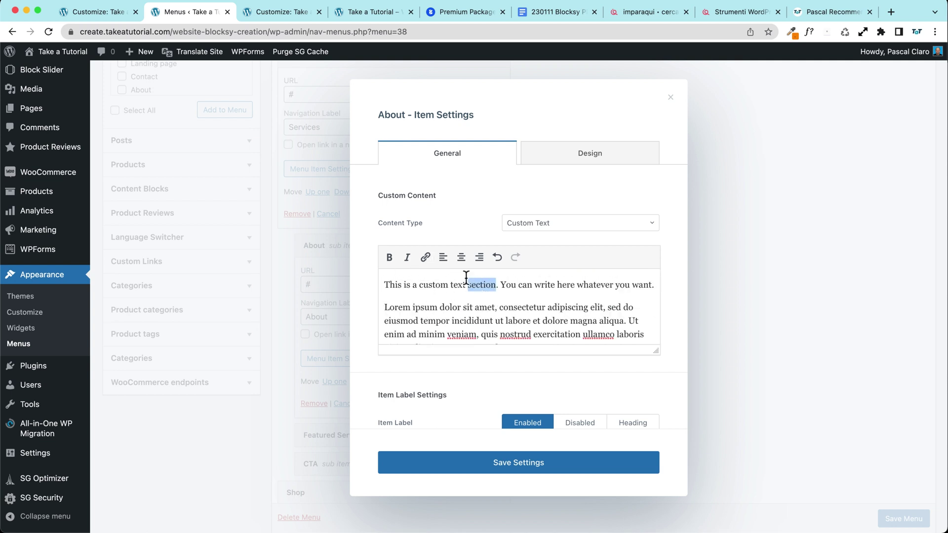
pyautogui.click(425, 258)
pyautogui.write('#')
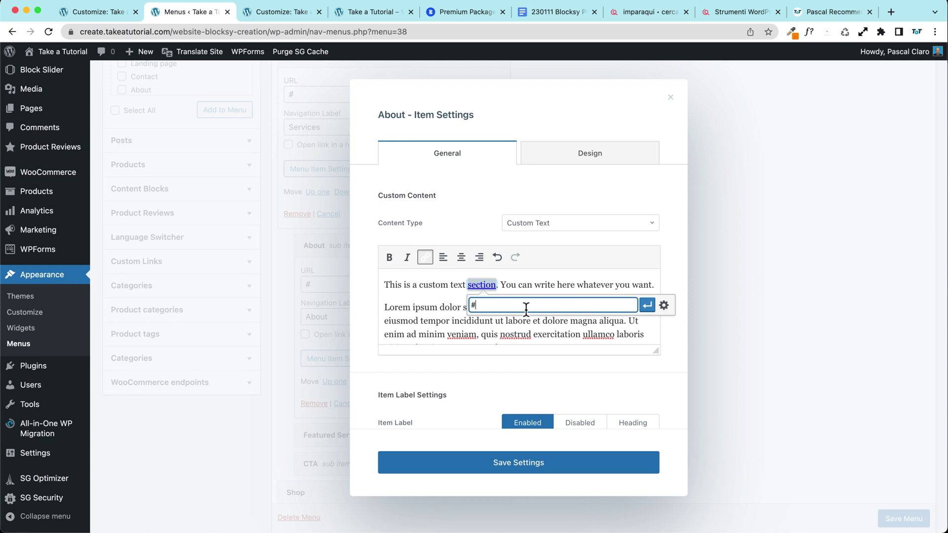
pyautogui.moveTo(482, 306); pyautogui.dragTo(443, 303)
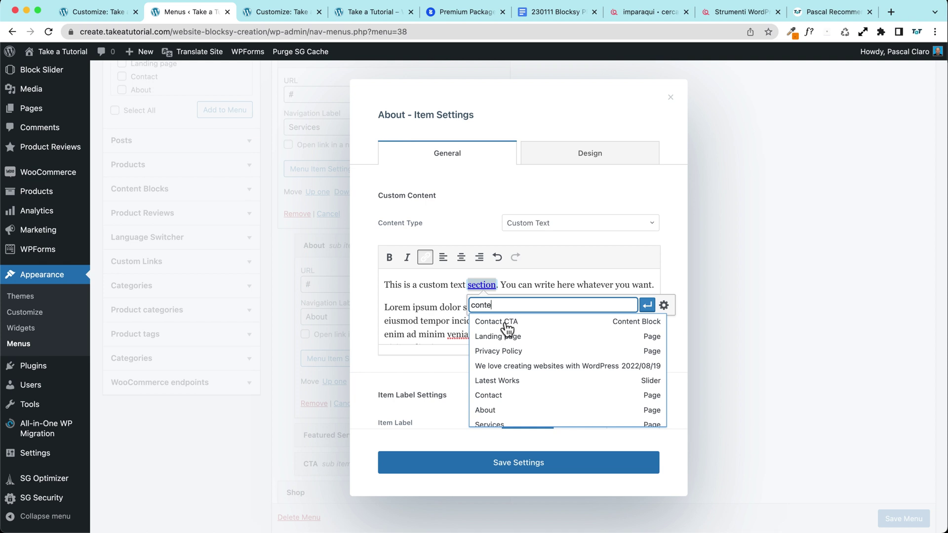
pyautogui.scroll(-2, 496, 353)
pyautogui.click(496, 376)
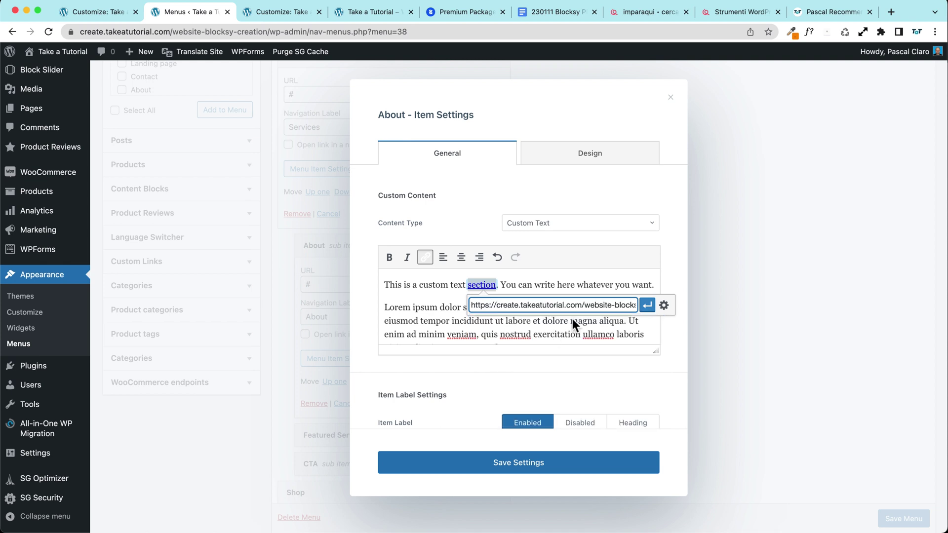
pyautogui.click(647, 306)
pyautogui.click(559, 335)
# - Examine the About item's label settings and compare the About label in the Customizer preview with the live homepage's mega menu
pyautogui.scroll(-2, 558, 326)
pyautogui.scroll(2, 558, 326)
pyautogui.scroll(-8, 439, 286)
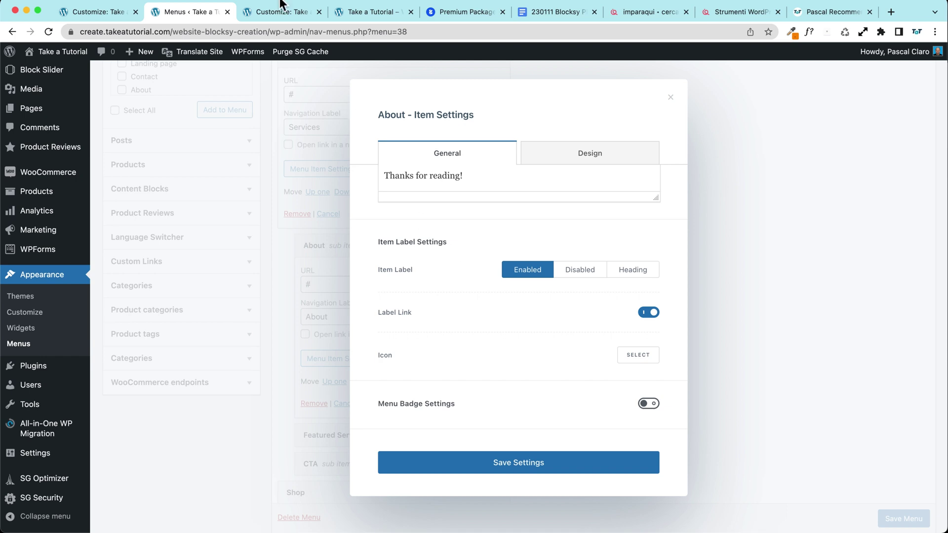
pyautogui.click(273, 12)
pyautogui.moveTo(514, 174)
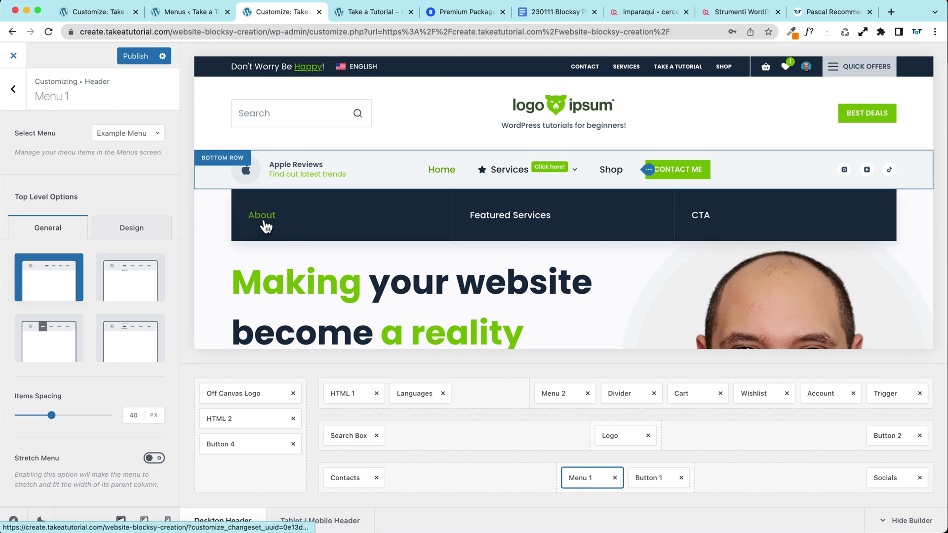
pyautogui.click(369, 12)
pyautogui.moveTo(420, 179)
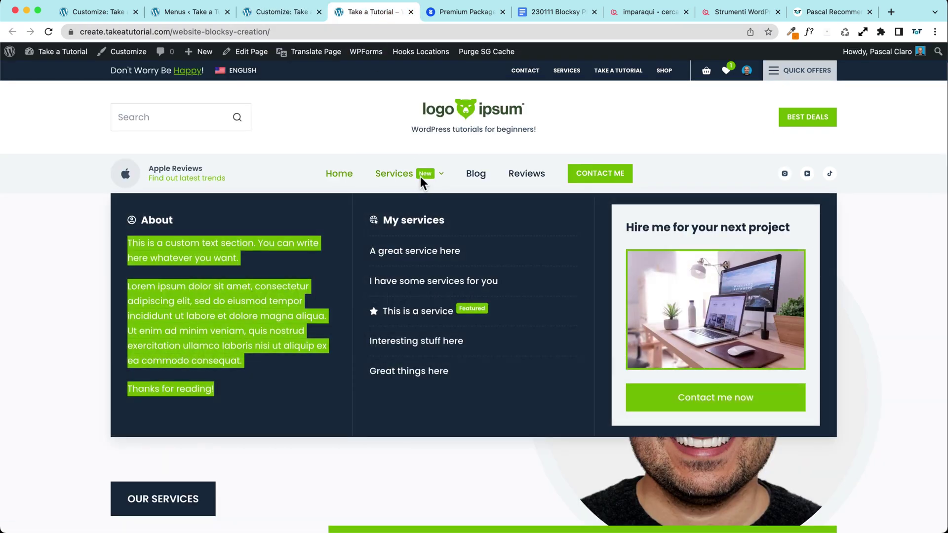
pyautogui.click(162, 219)
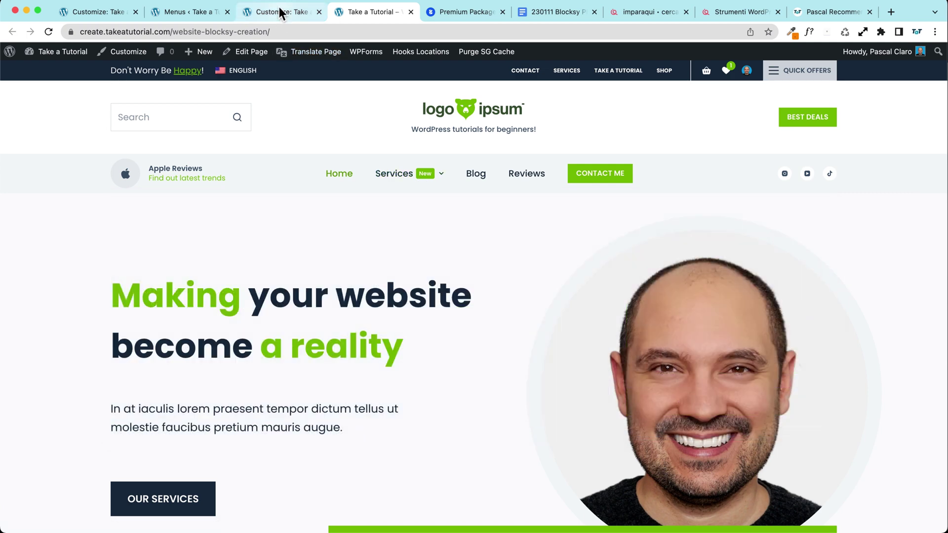
pyautogui.click(280, 10)
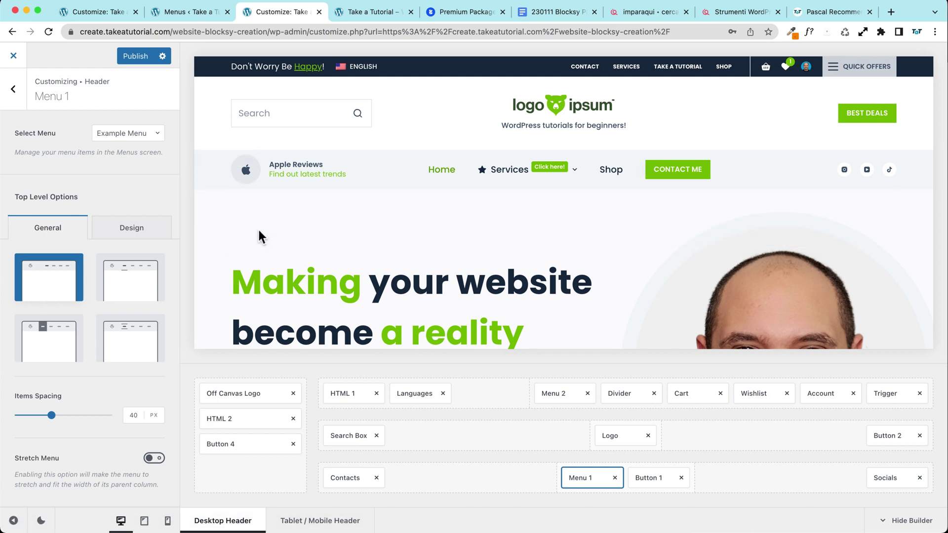
# - Set the About item's label to Heading and turn off its label link
pyautogui.click(188, 12)
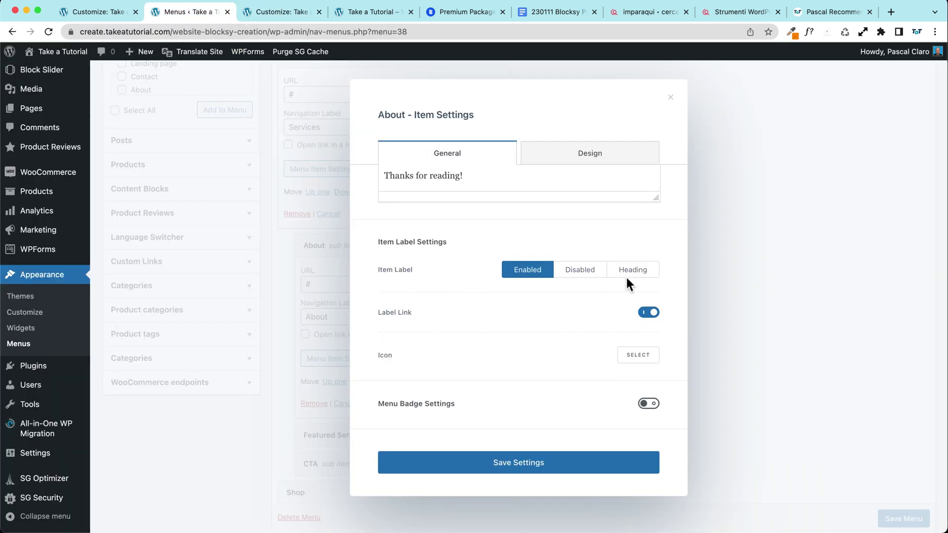
pyautogui.click(631, 273)
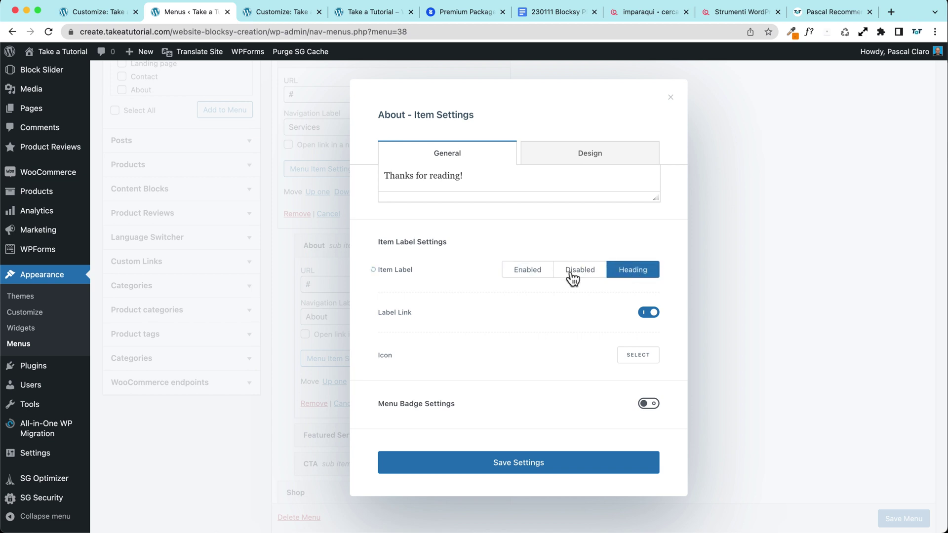
pyautogui.click(575, 277)
pyautogui.click(627, 273)
pyautogui.click(642, 312)
# - Check the About column on the live homepage and give the About item the FontAwesome Solid user icon, searching for "user"
pyautogui.click(368, 12)
pyautogui.moveTo(399, 184)
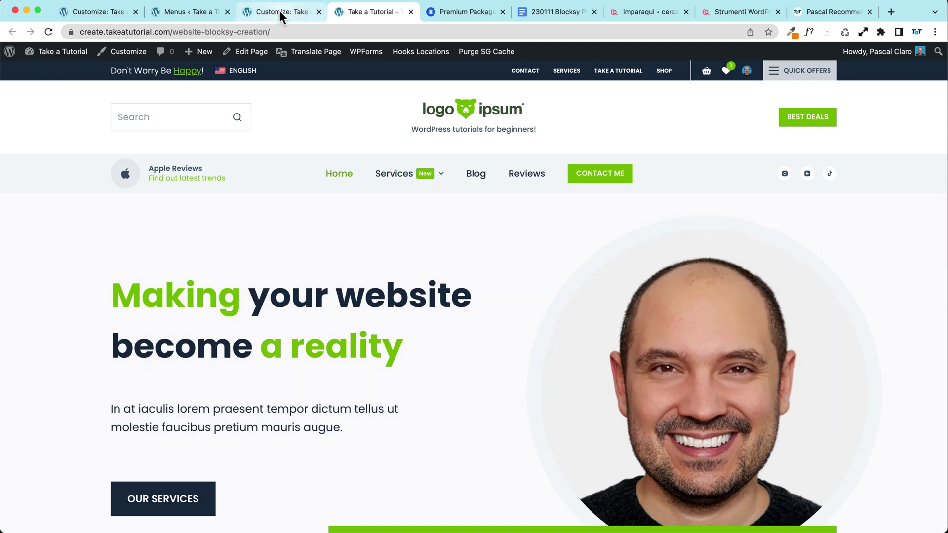
pyautogui.click(279, 11)
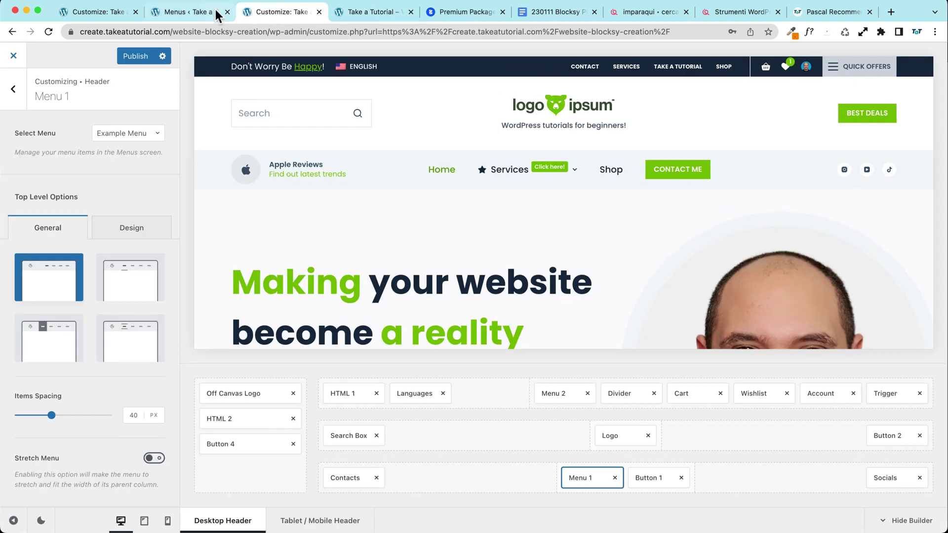
pyautogui.click(215, 11)
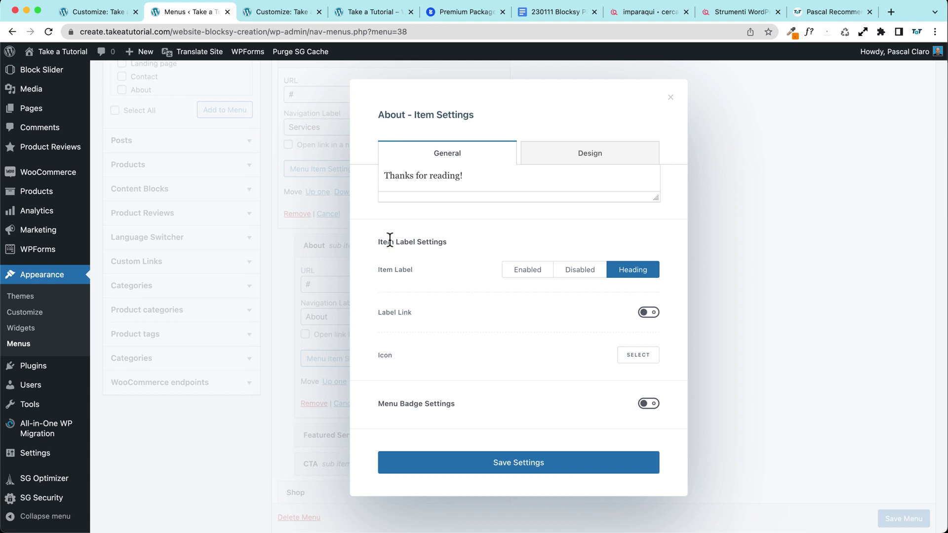
pyautogui.click(630, 361)
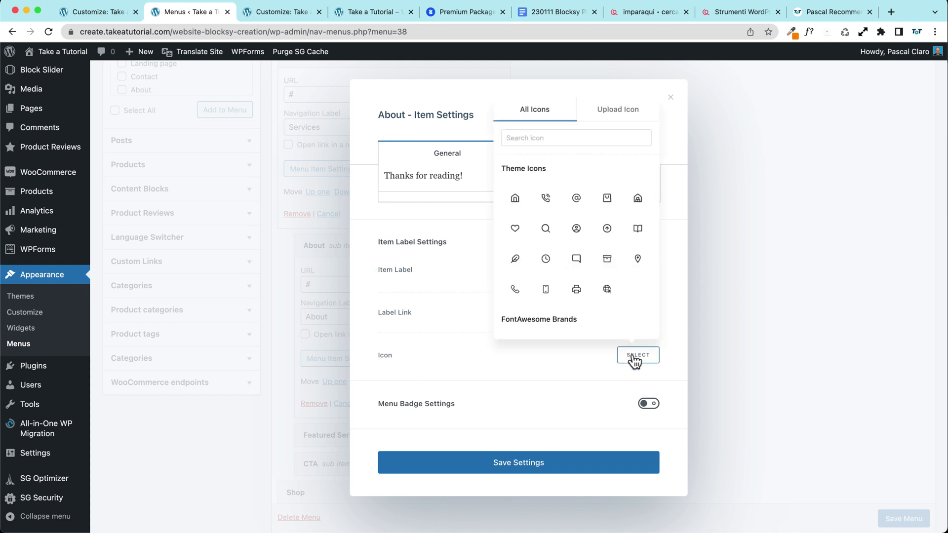
pyautogui.click(578, 230)
pyautogui.click(547, 137)
pyautogui.write('user')
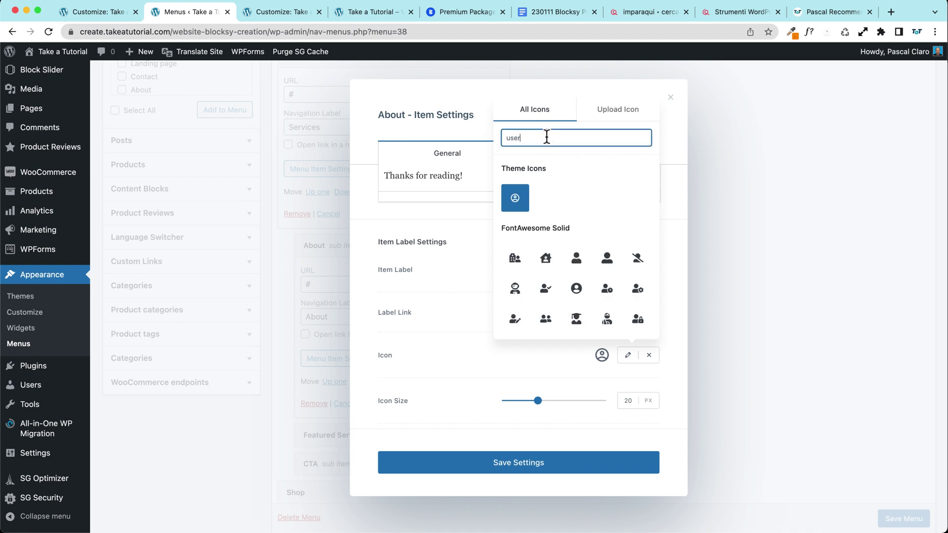
pyautogui.click(578, 259)
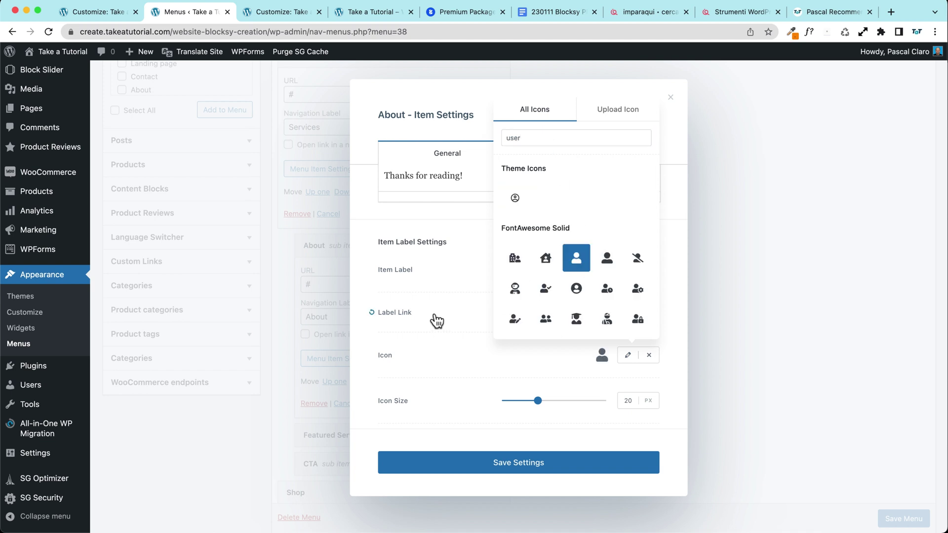
# - Close the icon picker and save the About item's settings with the icon size and position left as they are
pyautogui.click(427, 349)
pyautogui.scroll(-4, 428, 348)
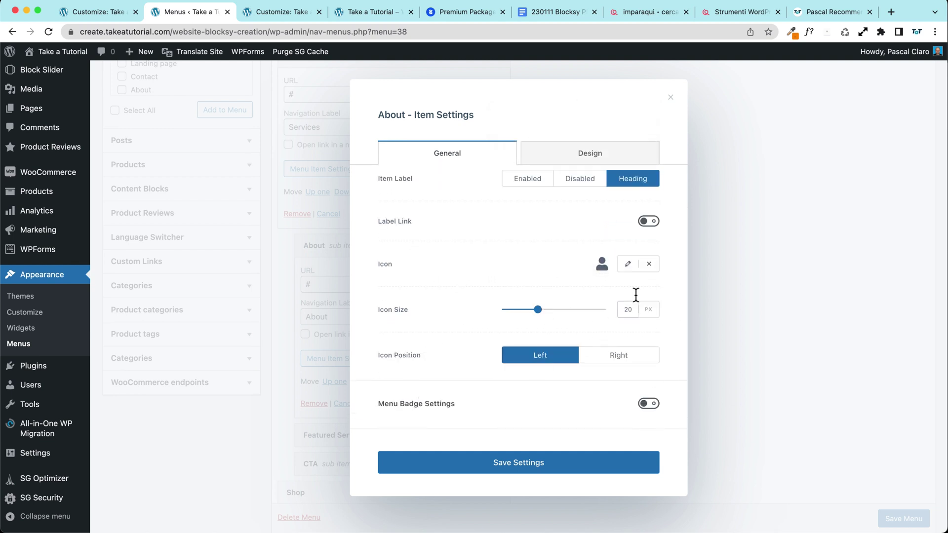
pyautogui.click(521, 468)
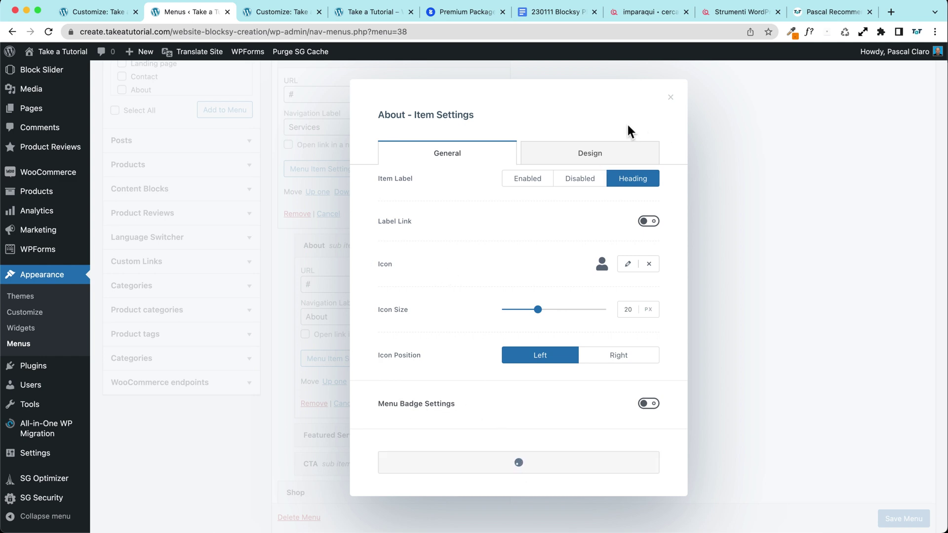
# - Open the demo site's homepage in a new browser tab from the Customizer and look at its header menu
pyautogui.click(359, 11)
pyautogui.click(257, 12)
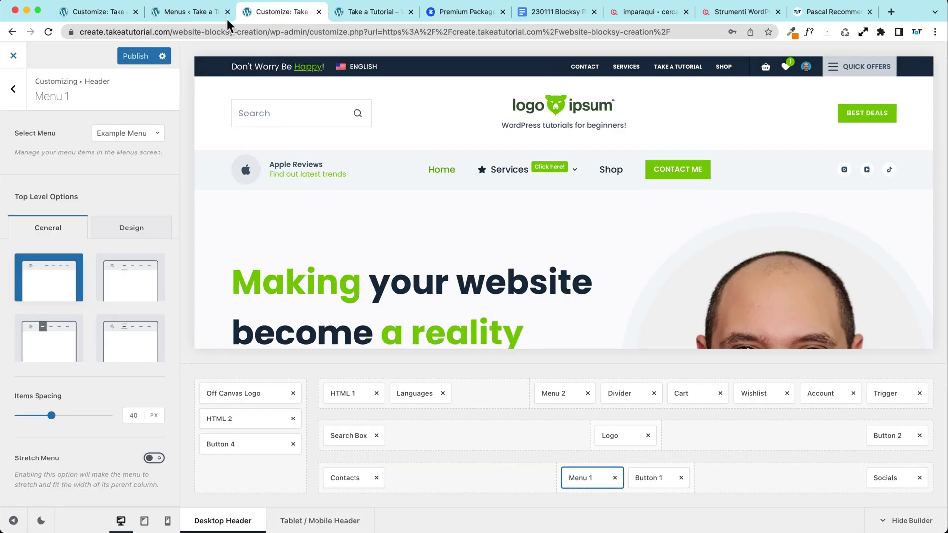
pyautogui.rightClick(2, 56)
pyautogui.click(29, 62)
pyautogui.click(339, 14)
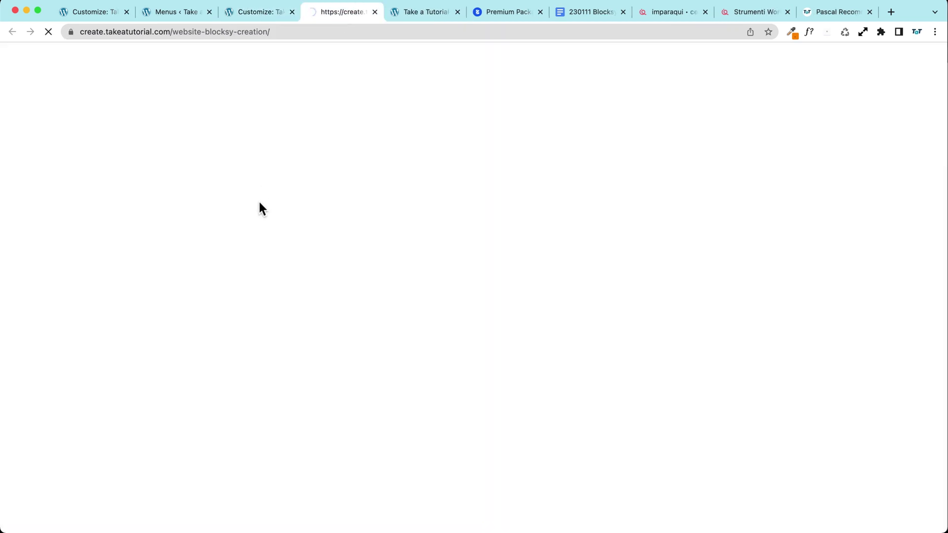
pyautogui.moveTo(404, 174)
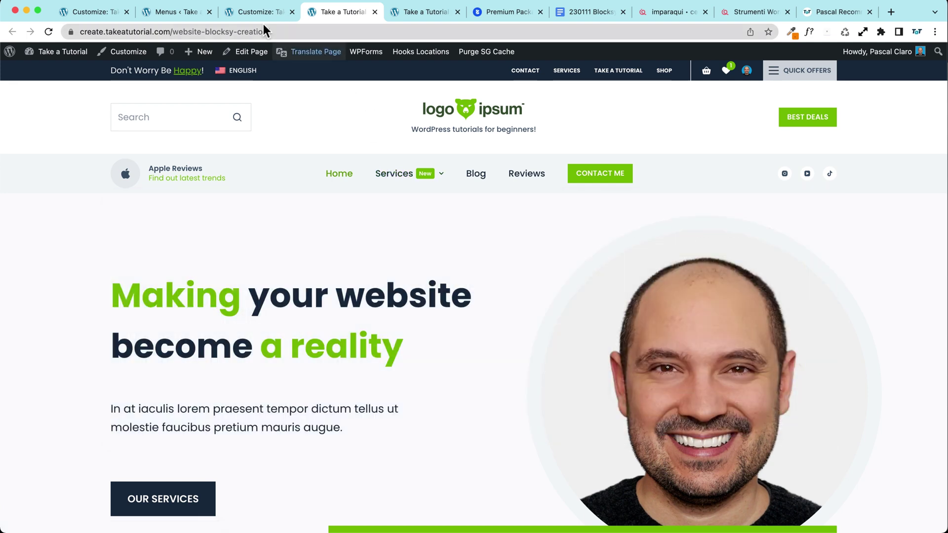
# - Publish the Customizer's header changes, reload the live homepage and view the Services mega menu there
pyautogui.click(256, 12)
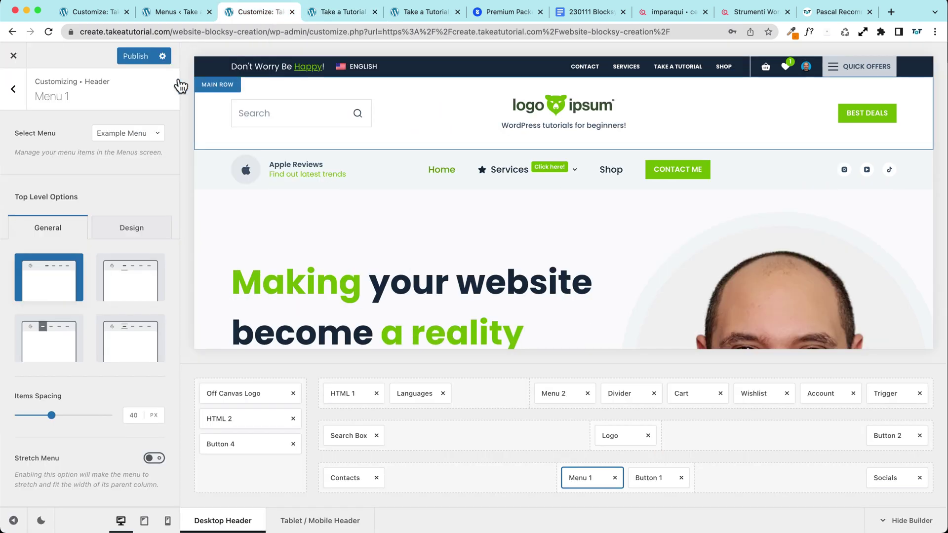
pyautogui.click(132, 57)
pyautogui.moveTo(535, 165)
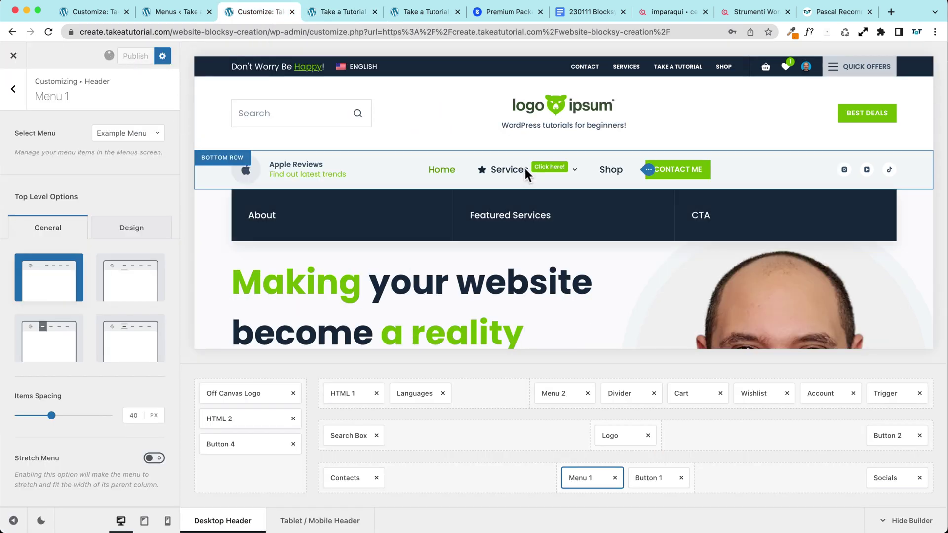
pyautogui.click(340, 12)
pyautogui.click(48, 31)
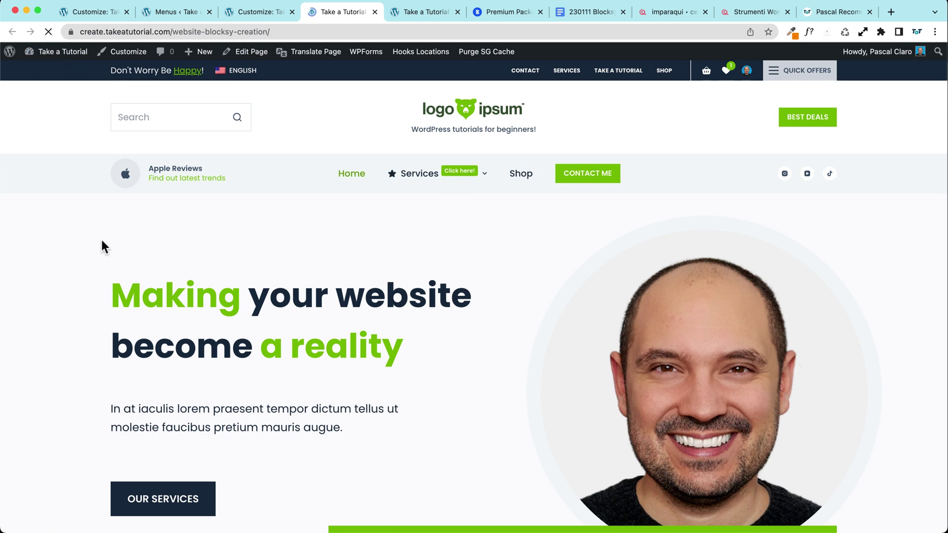
pyautogui.moveTo(418, 179)
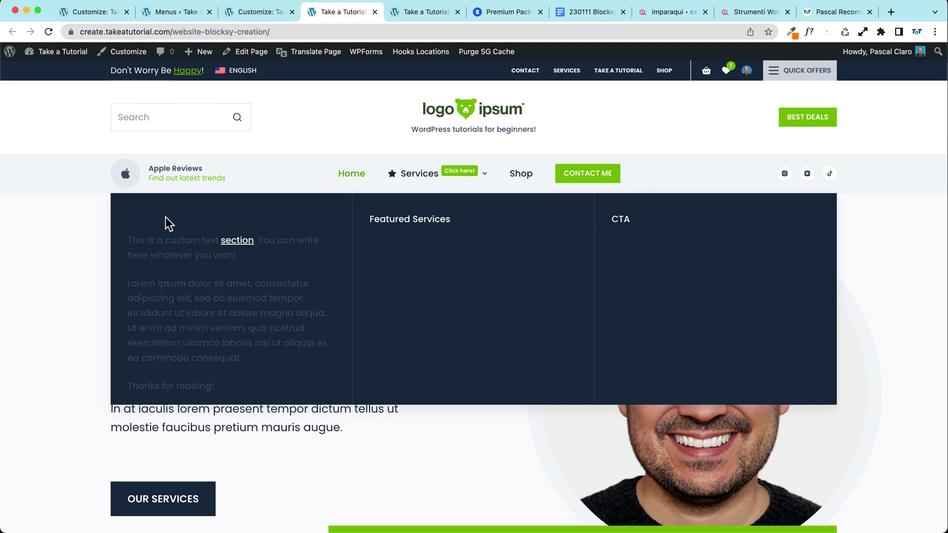
# - Examine the About heading and text column in the open Services mega menu on the live page
pyautogui.click(201, 210)
pyautogui.doubleClick(168, 223)
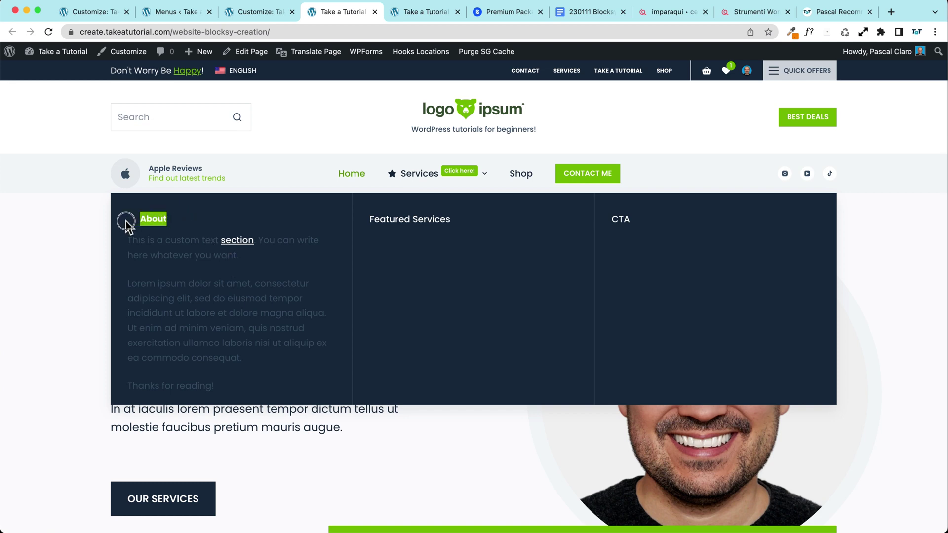
pyautogui.click(356, 312)
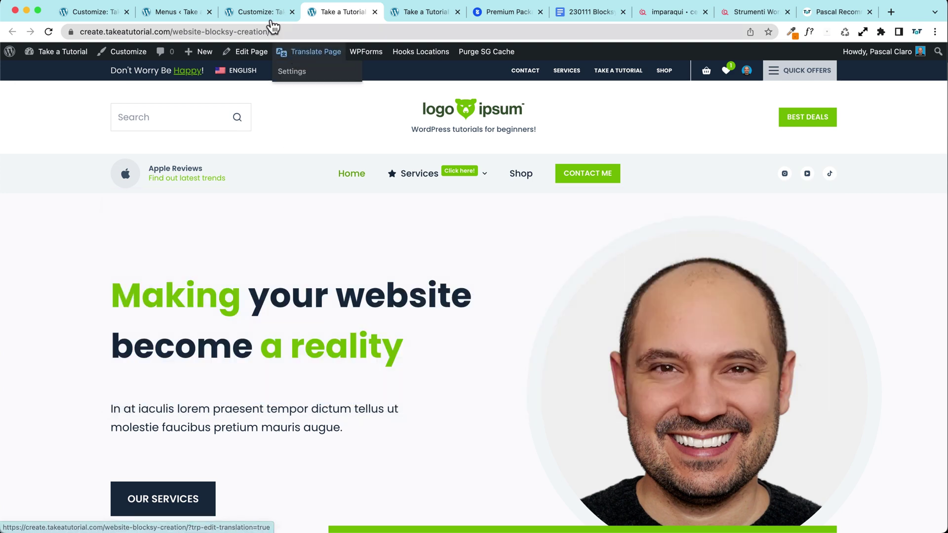
# - Return to the WordPress Menus screen and close the About item's settings and its expanded entry
pyautogui.click(267, 11)
pyautogui.moveTo(495, 189)
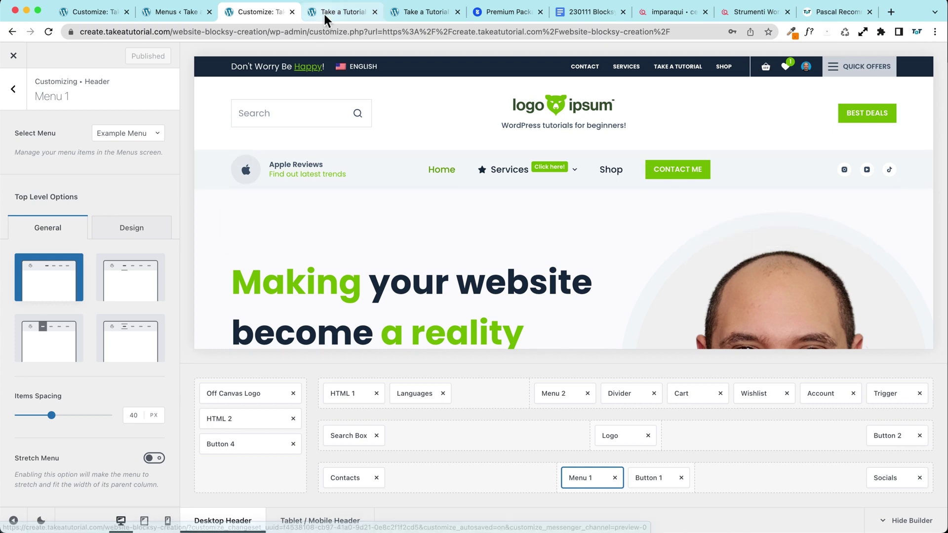
pyautogui.click(143, 15)
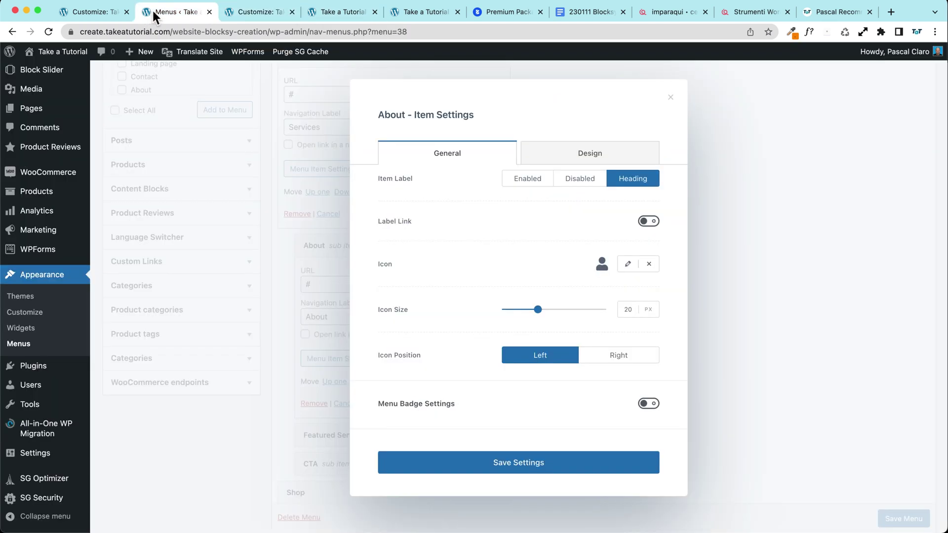
pyautogui.click(670, 99)
pyautogui.click(519, 246)
pyautogui.scroll(-3, 568, 237)
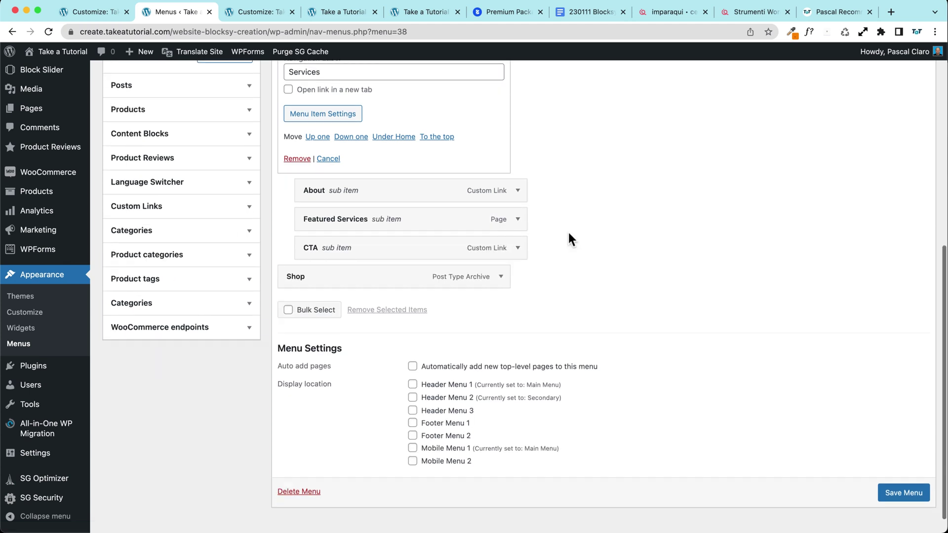
# - Review the general item settings of the Featured Services sub item and close them without changes
pyautogui.click(520, 220)
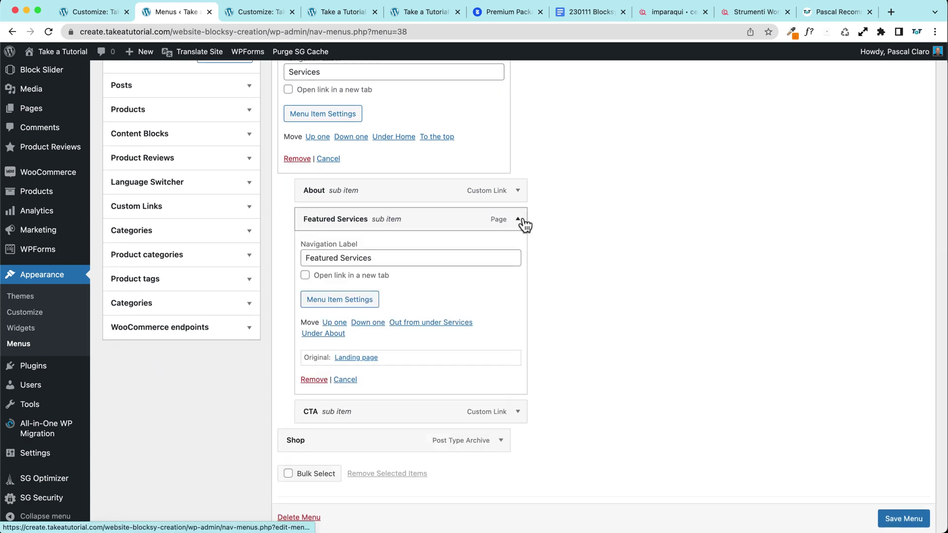
pyautogui.click(355, 302)
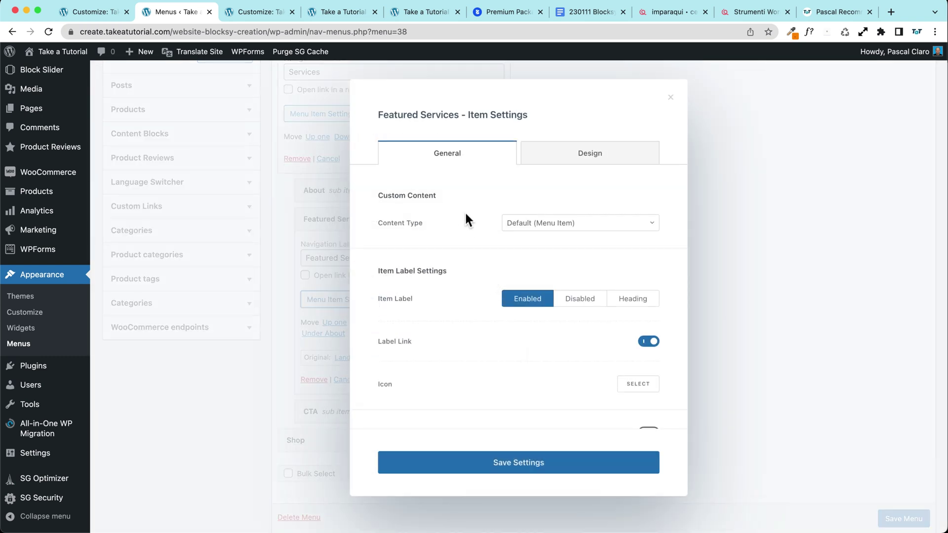
pyautogui.click(671, 98)
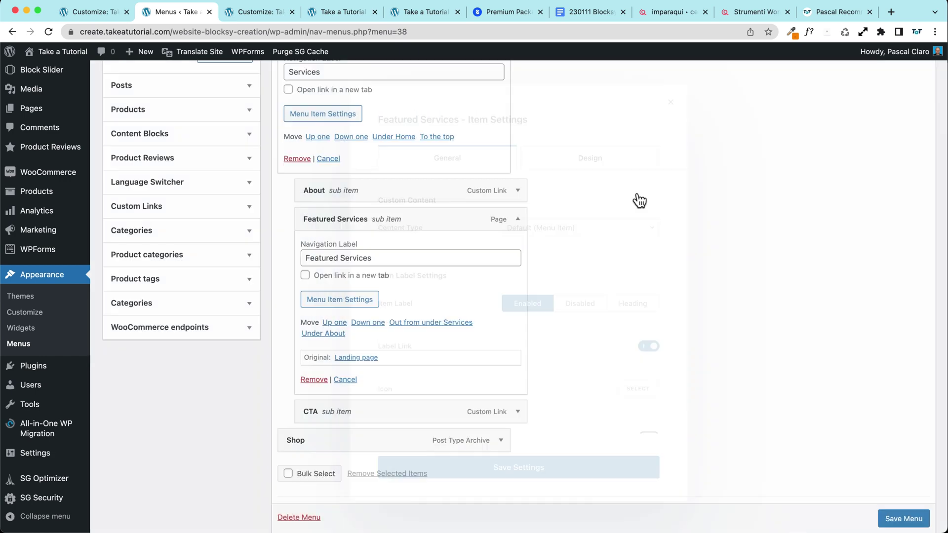
pyautogui.click(517, 219)
# - Look through the Pages, Custom Links, Products and Posts sources available for adding menu items
pyautogui.scroll(5, 148, 222)
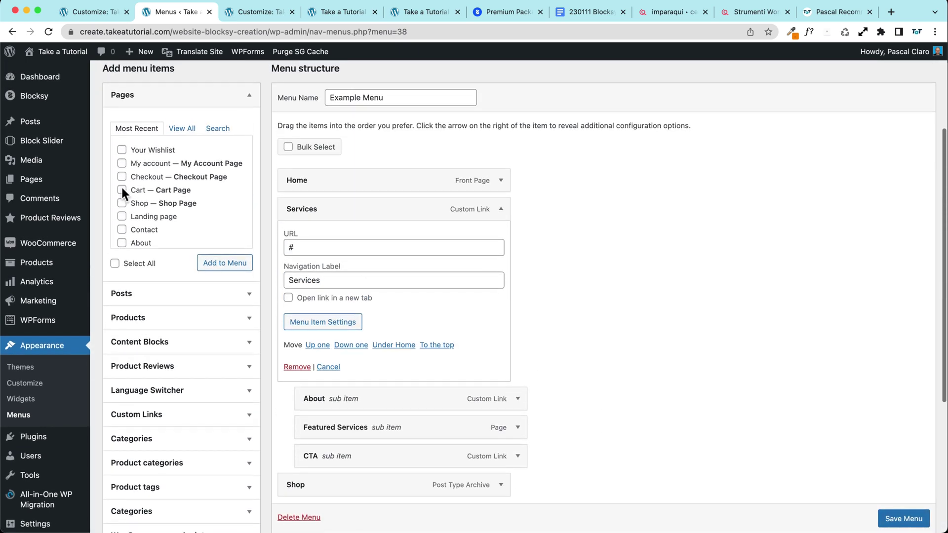
pyautogui.scroll(-3, 122, 218)
pyautogui.scroll(-2, 111, 214)
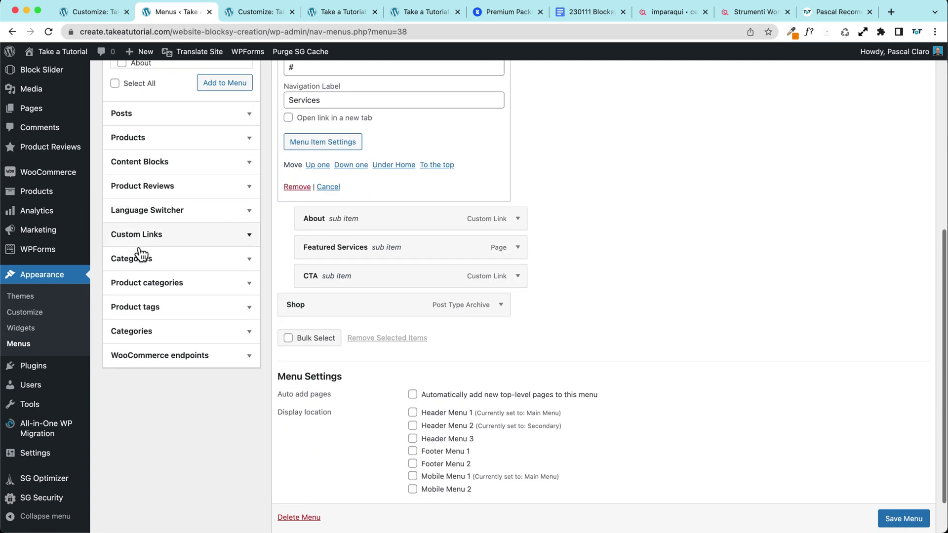
pyautogui.click(155, 246)
pyautogui.scroll(3, 142, 242)
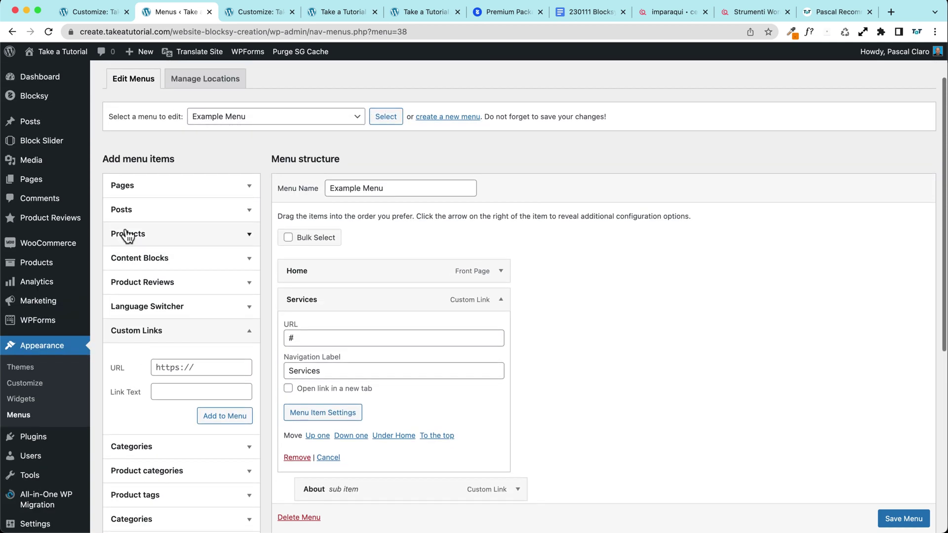
pyautogui.click(139, 241)
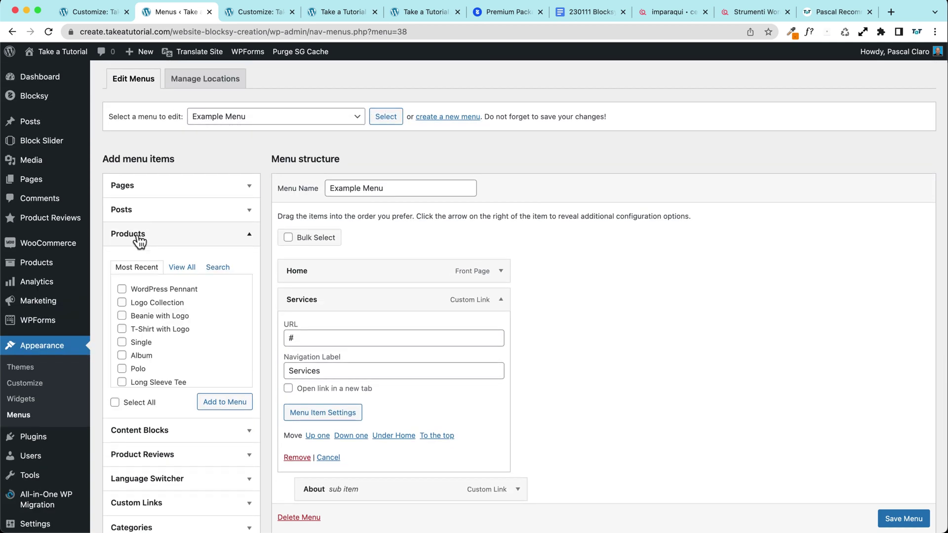
pyautogui.click(137, 214)
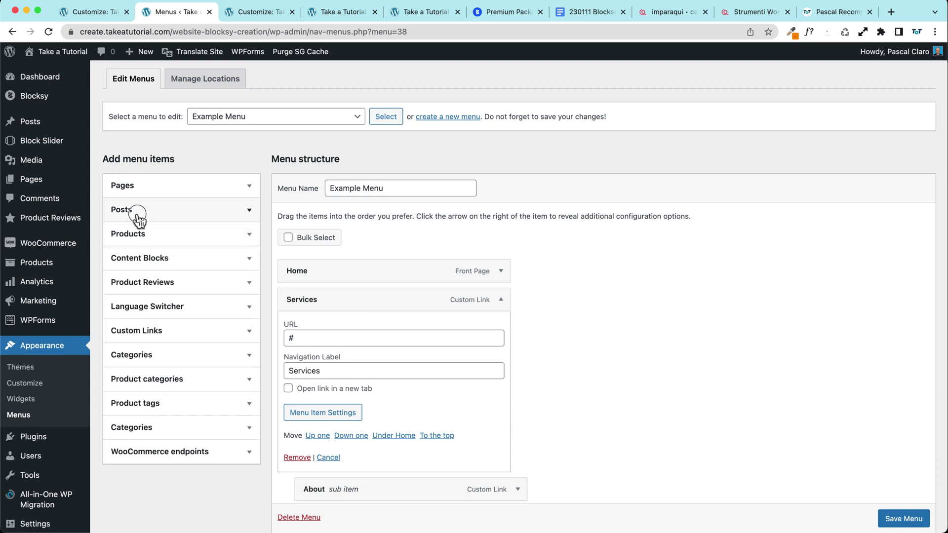
pyautogui.click(139, 221)
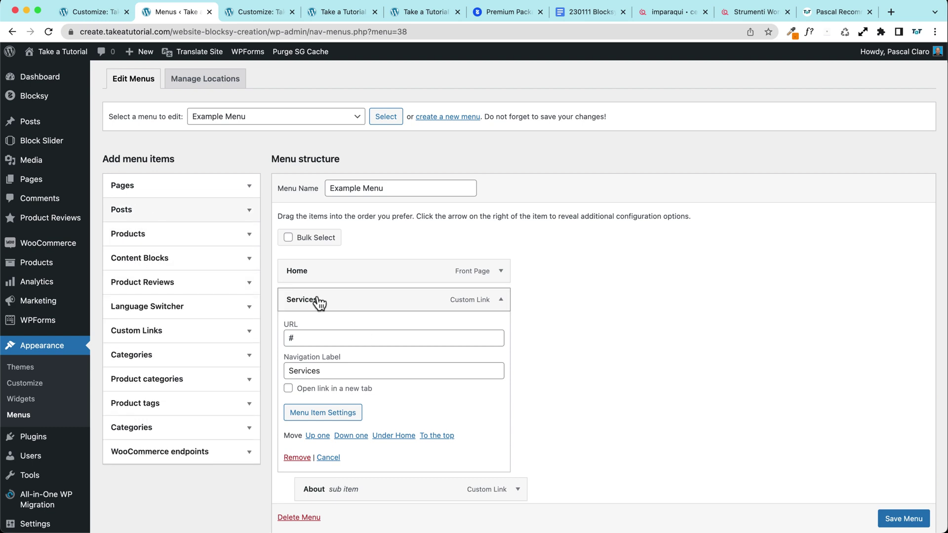
# - Add the products Beanie with Logo, T-Shirt with Logo, Single, Album and Polo to the Example Menu
pyautogui.click(136, 240)
pyautogui.scroll(-3, 115, 264)
pyautogui.click(121, 230)
pyautogui.click(121, 255)
pyautogui.click(121, 269)
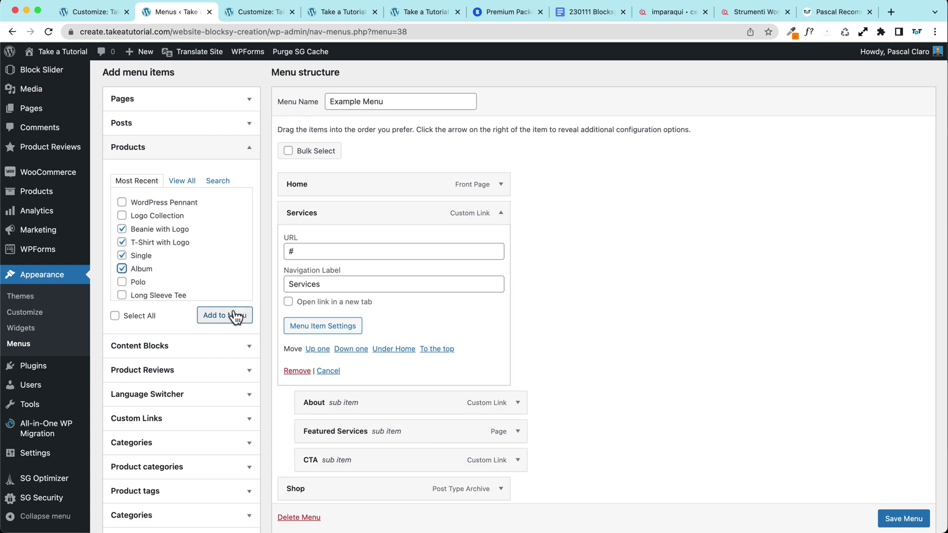
pyautogui.click(122, 282)
pyautogui.click(242, 317)
# - Nest Beanie with Logo, T-Shirt with Logo, Single, Album and Polo, in that order, as sub items under Featured Services
pyautogui.scroll(-5, 607, 309)
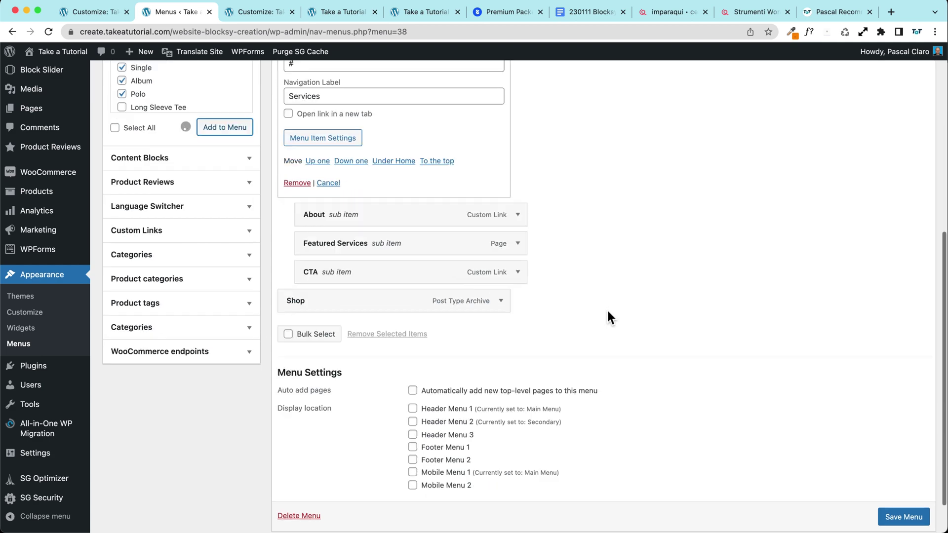
pyautogui.moveTo(307, 308); pyautogui.dragTo(340, 242)
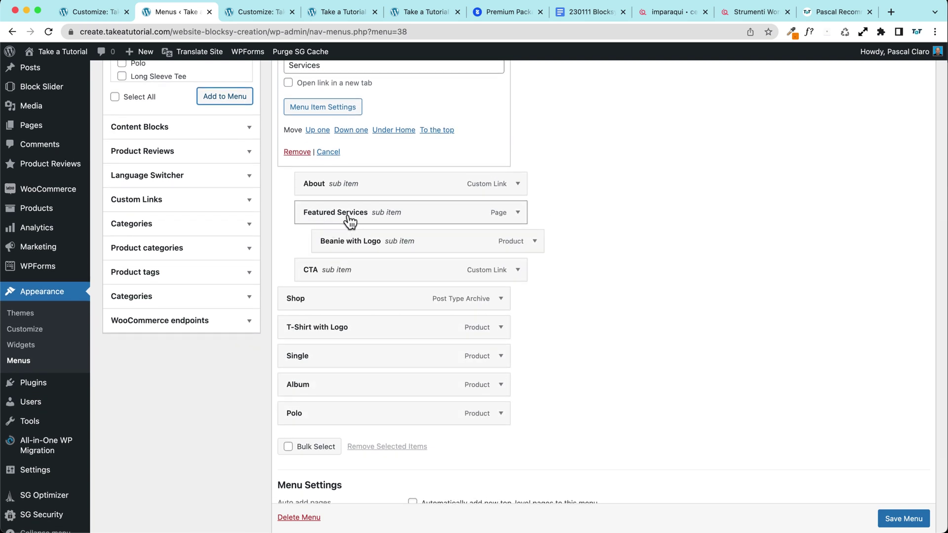
pyautogui.moveTo(313, 328); pyautogui.dragTo(334, 272)
pyautogui.moveTo(313, 355); pyautogui.dragTo(342, 307)
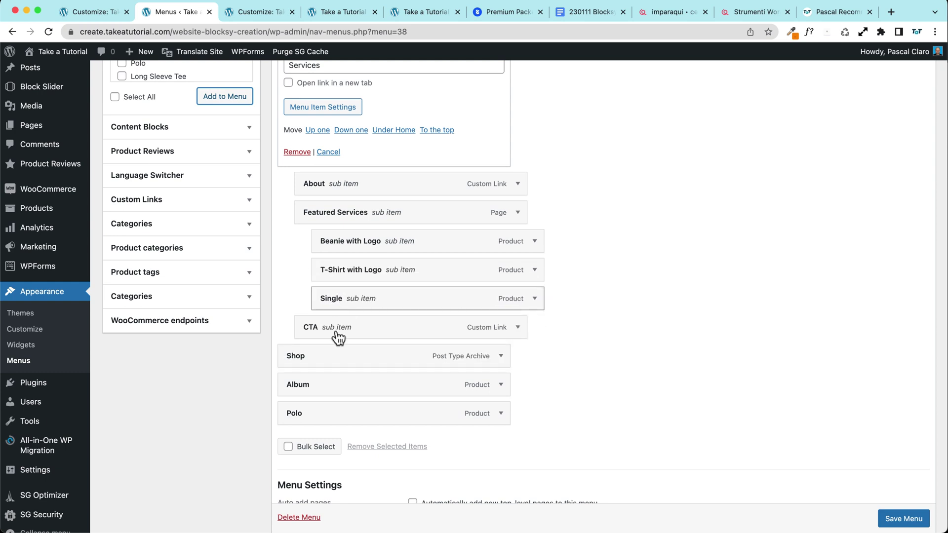
pyautogui.moveTo(304, 385); pyautogui.dragTo(338, 326)
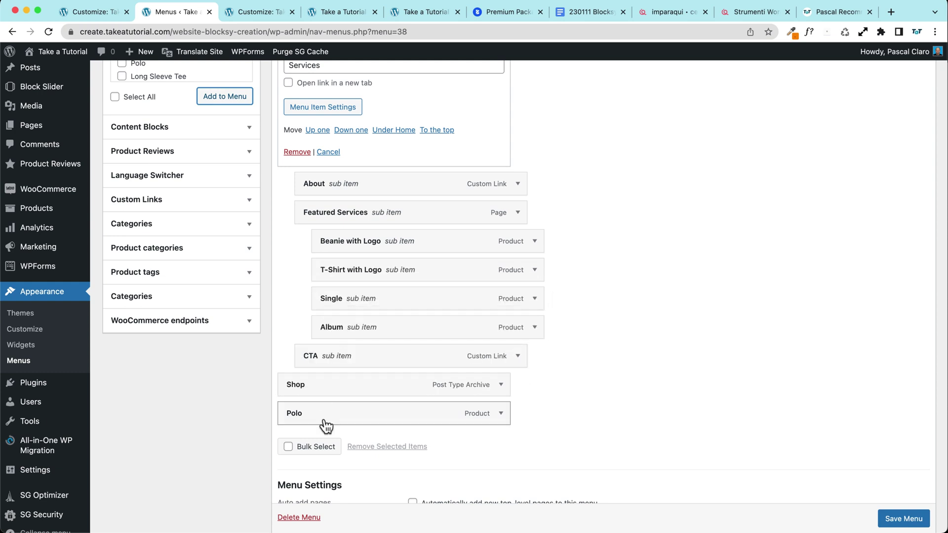
pyautogui.moveTo(302, 414); pyautogui.dragTo(336, 357)
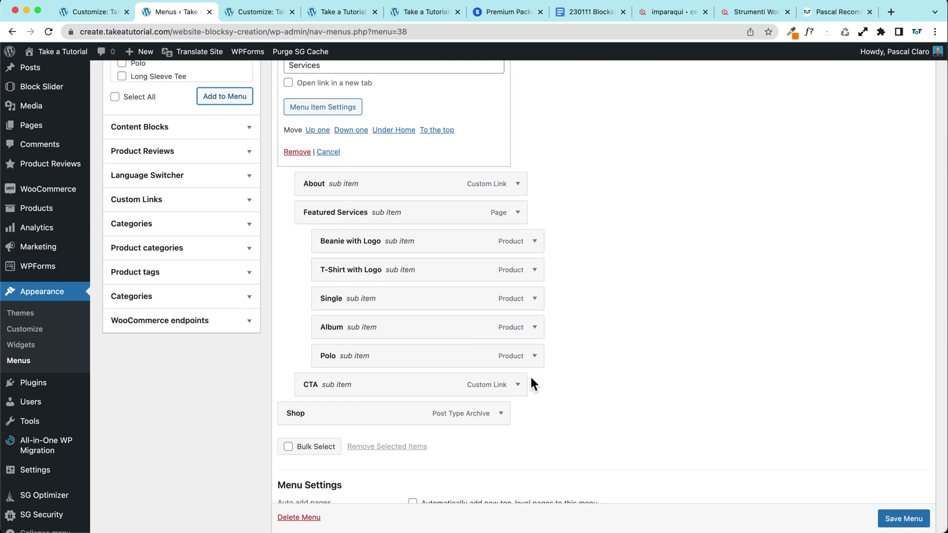
# - Make the Featured Services item label a Heading without a label link, and open its icon search
pyautogui.scroll(3, 370, 387)
pyautogui.scroll(-3, 350, 322)
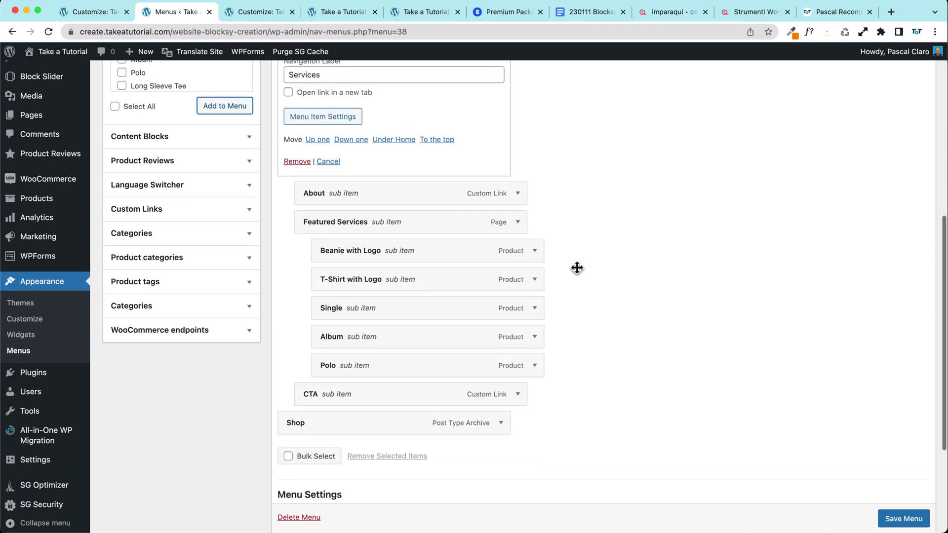
pyautogui.click(519, 223)
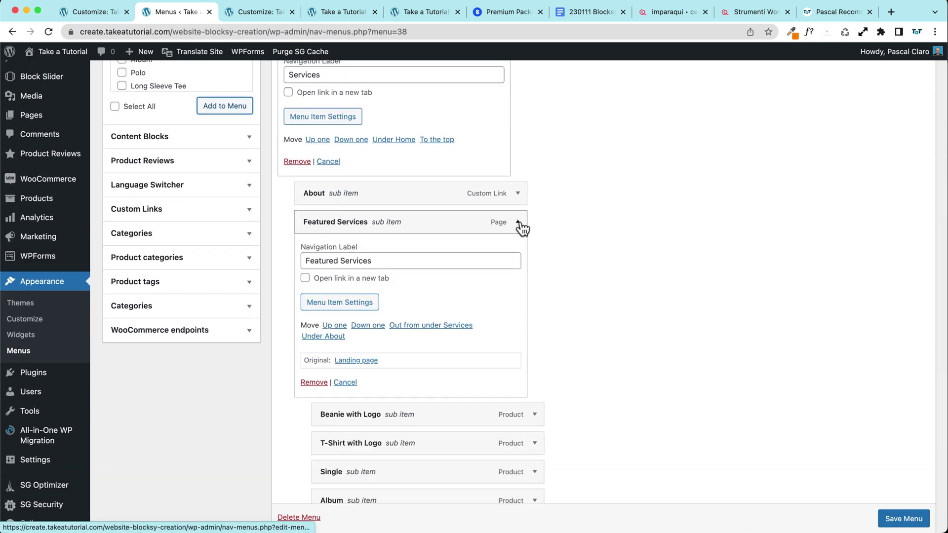
pyautogui.scroll(-1, 370, 316)
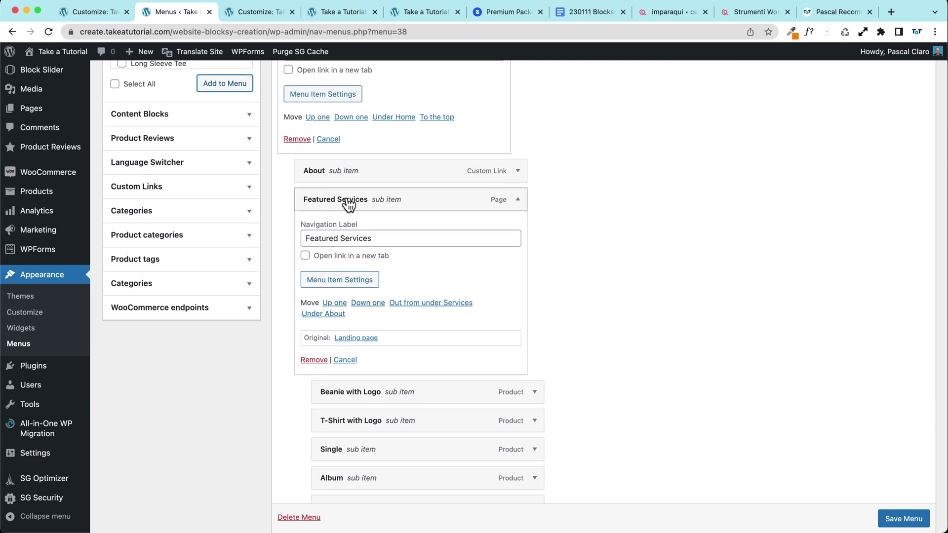
pyautogui.click(340, 282)
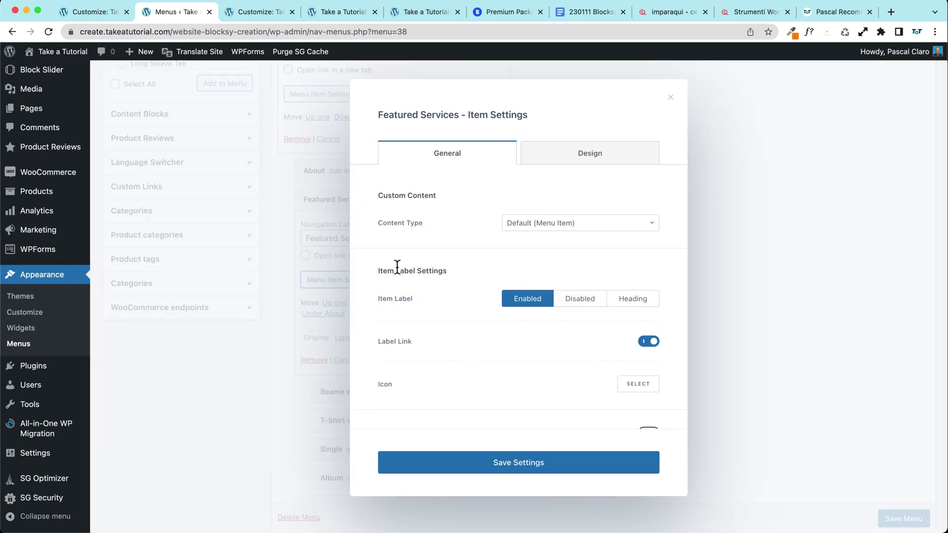
pyautogui.click(632, 299)
pyautogui.scroll(-1, 508, 322)
pyautogui.click(649, 313)
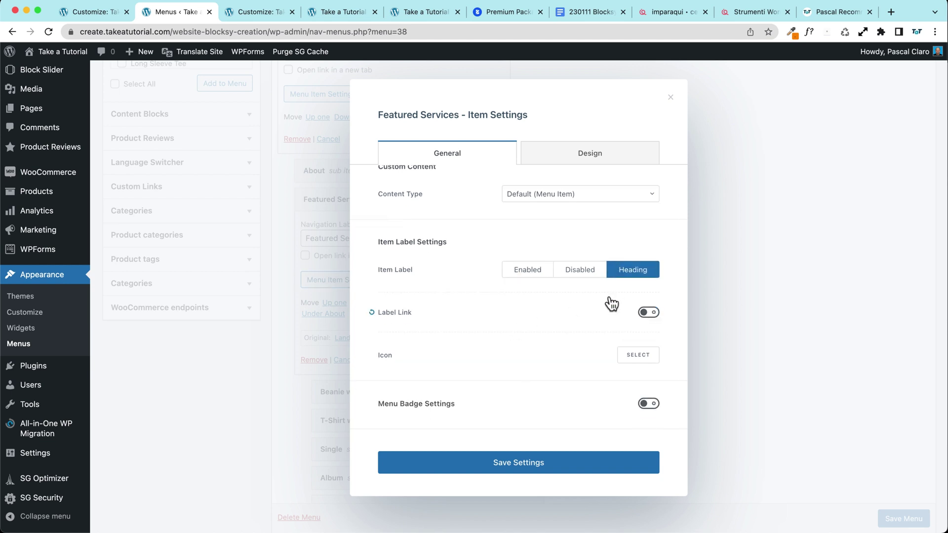
pyautogui.click(637, 356)
pyautogui.click(517, 139)
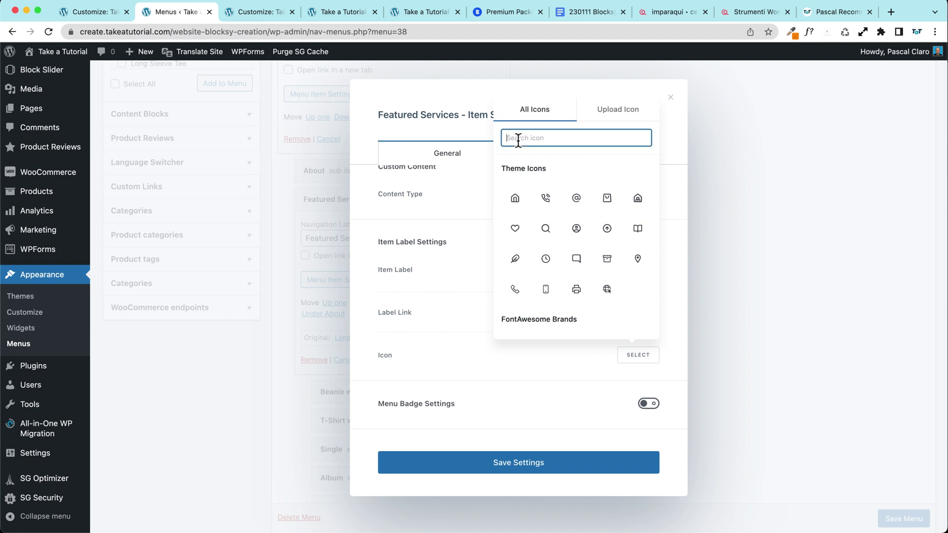
pyautogui.write('pro')
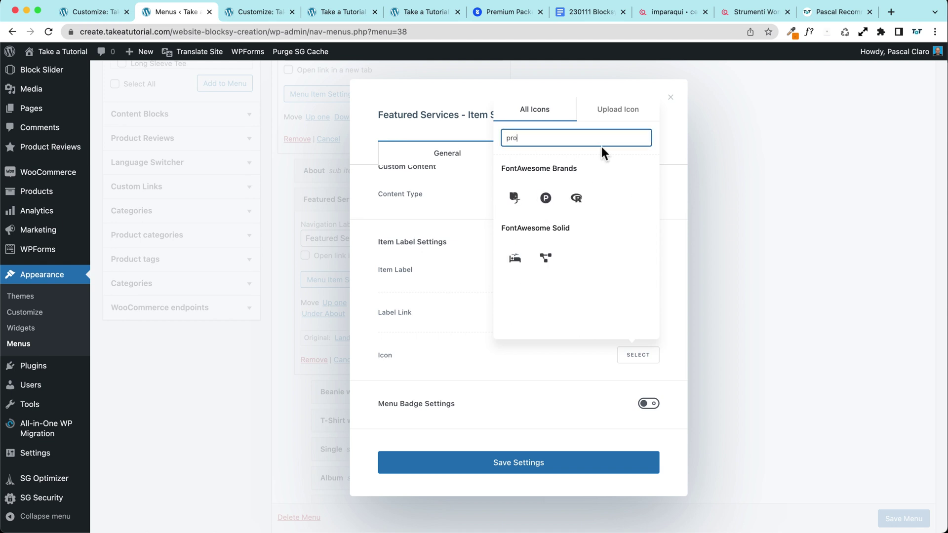
pyautogui.press('BackSpace')
pyautogui.press('BackSpace')
pyautogui.press('BackSpace')
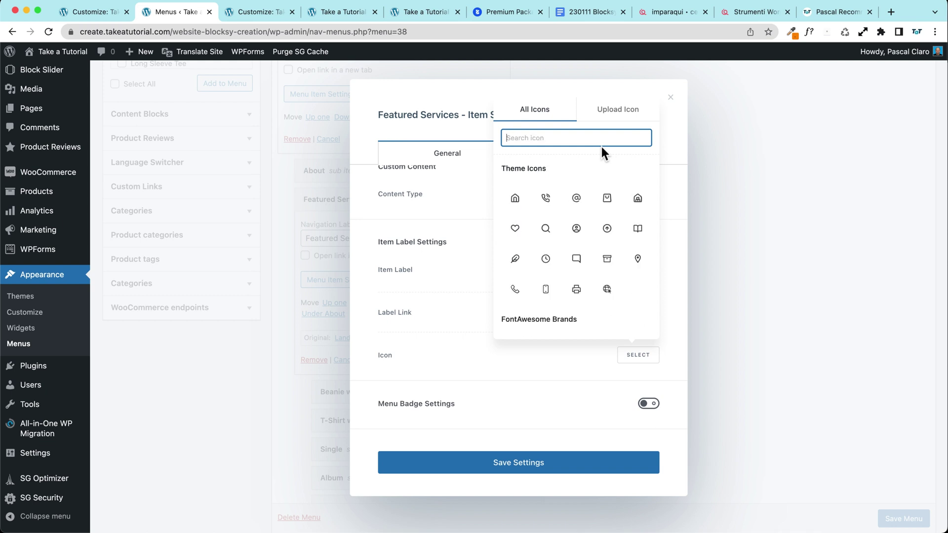
# - Search the icons for "shop", assign the FontAwesome Solid shopping bag to Featured Services, and save the item settings
pyautogui.write('shop')
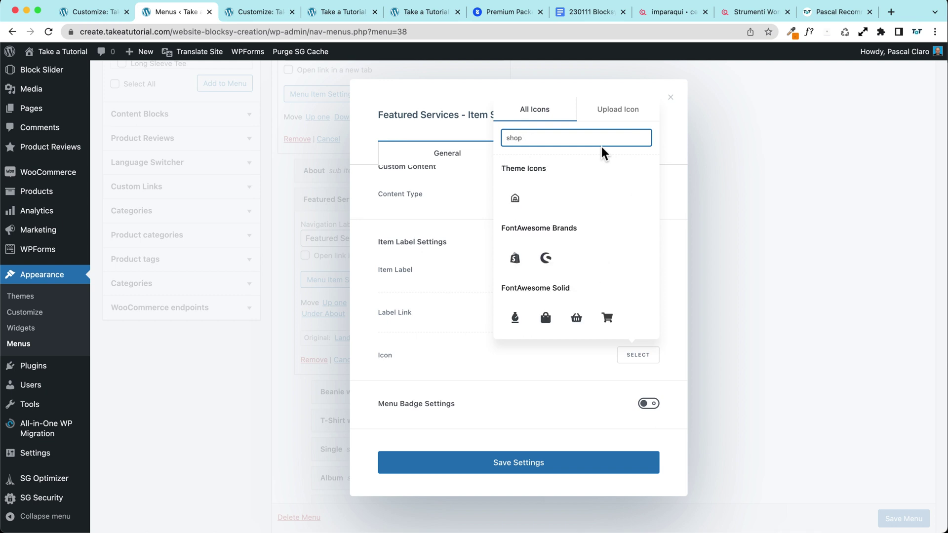
pyautogui.scroll(-1, 568, 242)
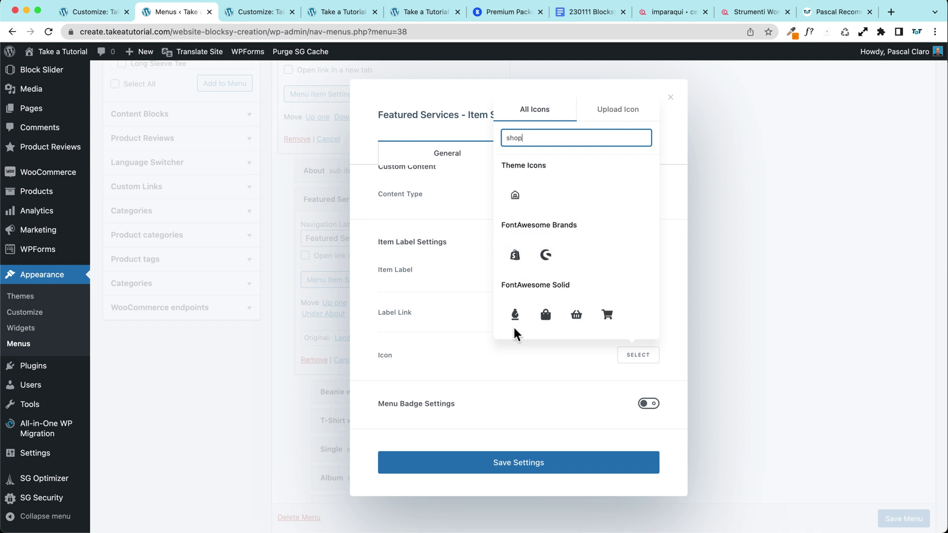
pyautogui.click(546, 314)
pyautogui.click(532, 463)
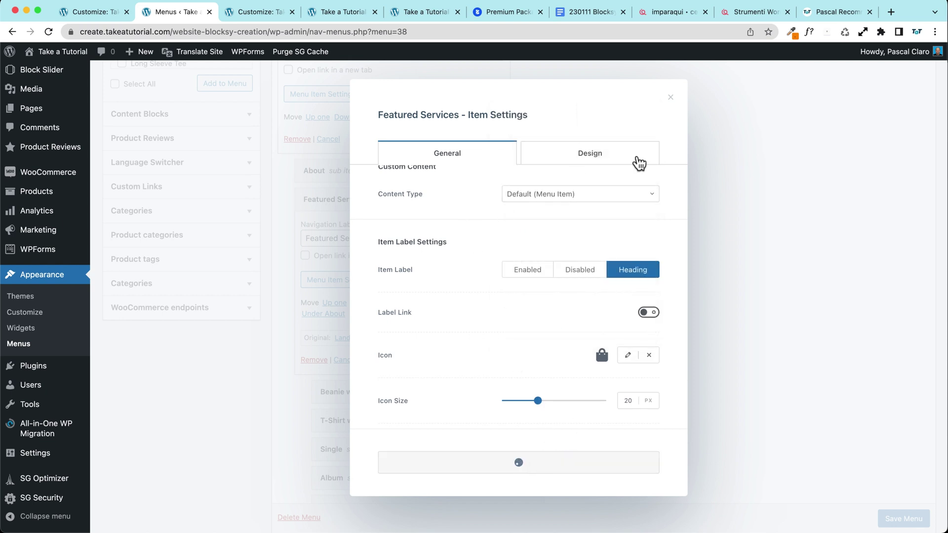
pyautogui.scroll(-4, 588, 170)
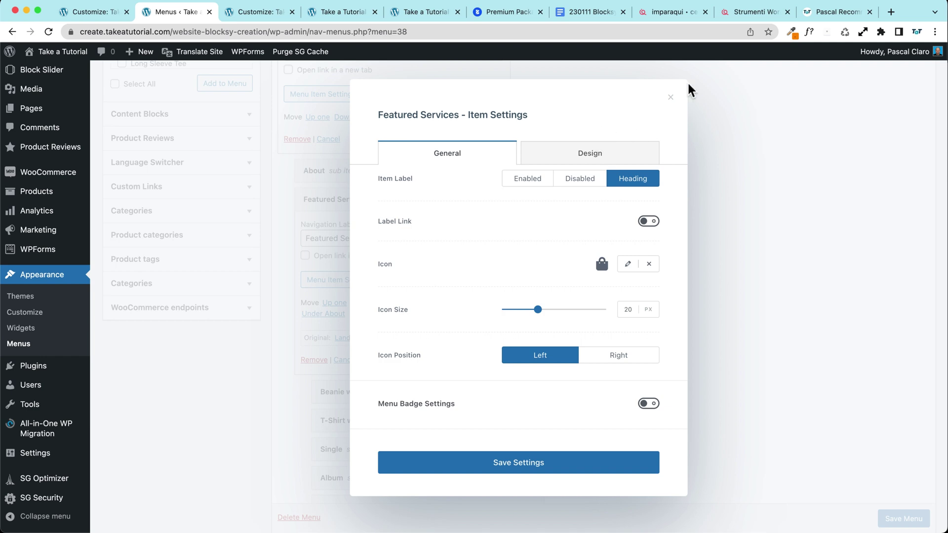
pyautogui.click(671, 97)
# - Save the Example Menu and reload the live home page
pyautogui.click(898, 520)
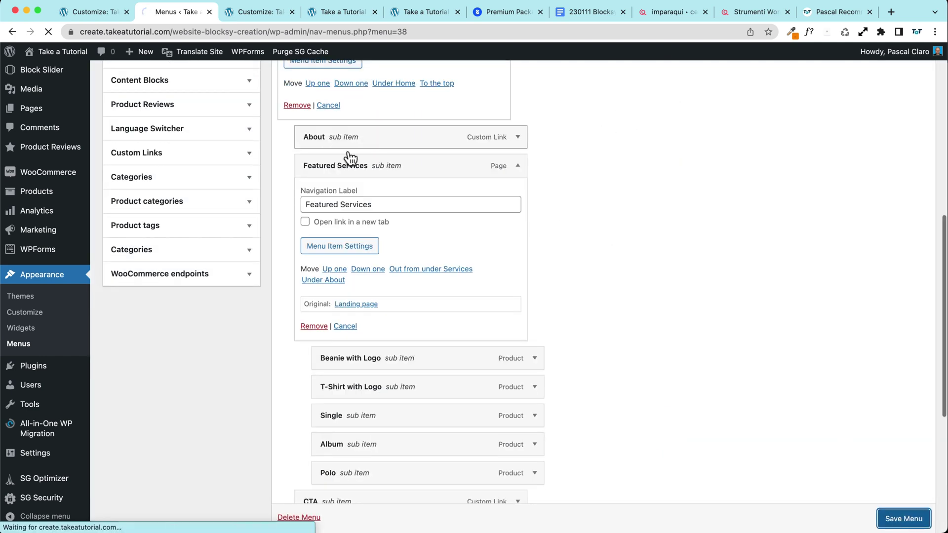
pyautogui.click(244, 13)
pyautogui.click(327, 16)
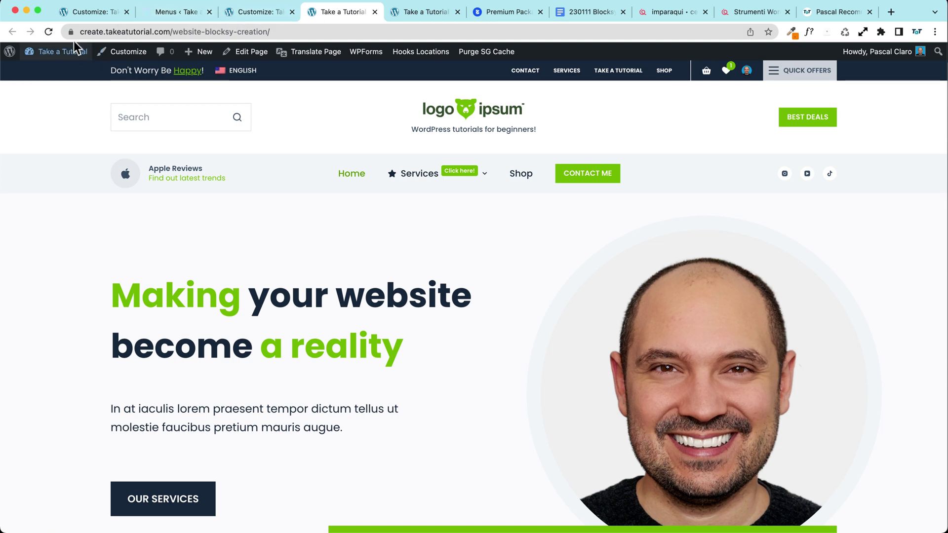
pyautogui.click(45, 32)
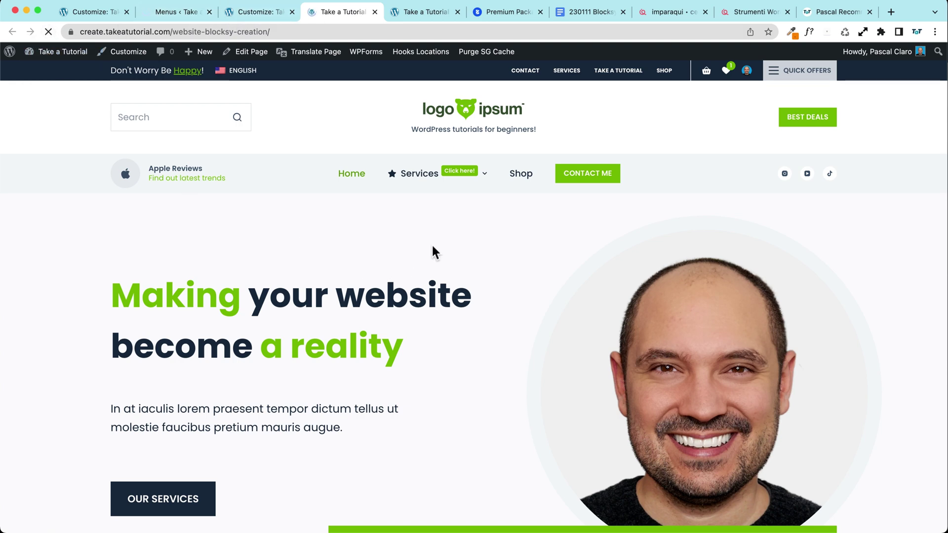
# - Compare the Services mega menu on the live home page with the Example Menu's item structure
pyautogui.moveTo(417, 174)
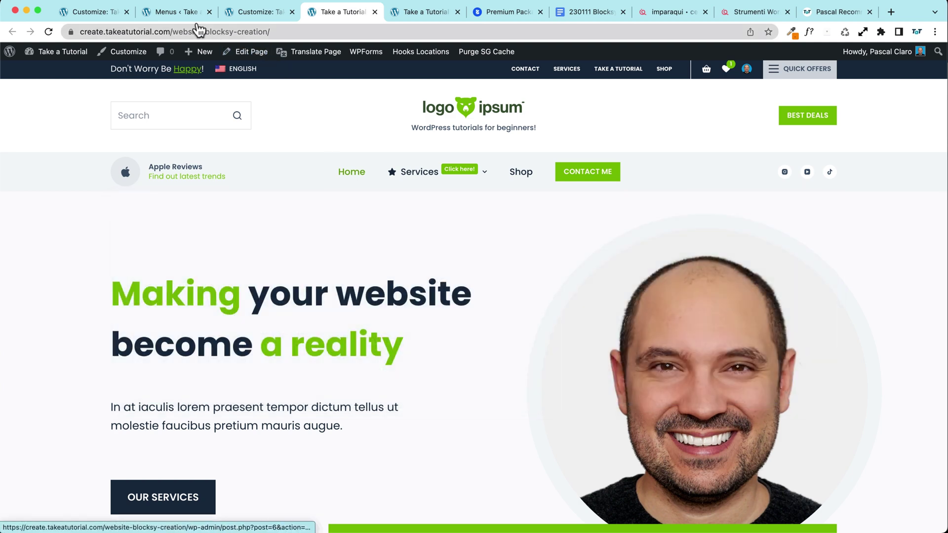
pyautogui.click(193, 11)
pyautogui.scroll(-3, 233, 257)
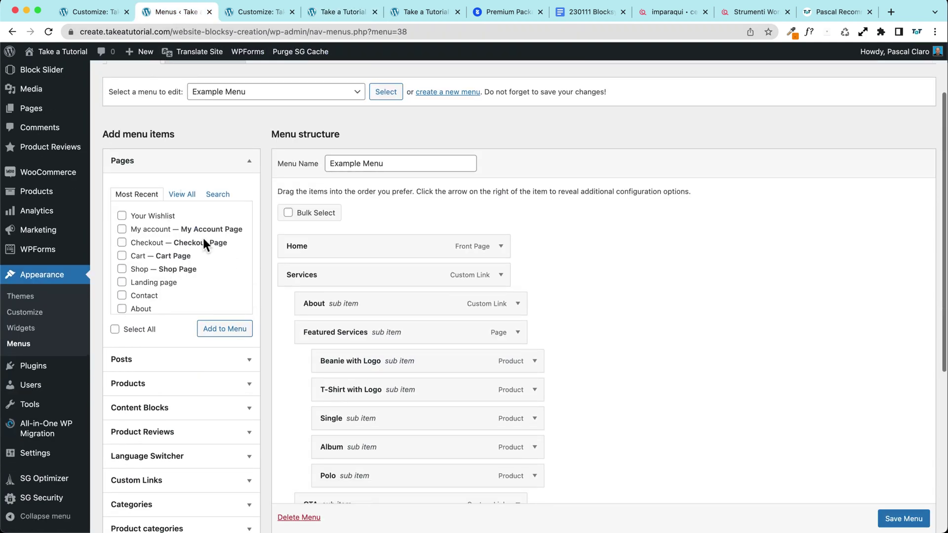
pyautogui.scroll(-1, 198, 277)
pyautogui.scroll(-3, 158, 364)
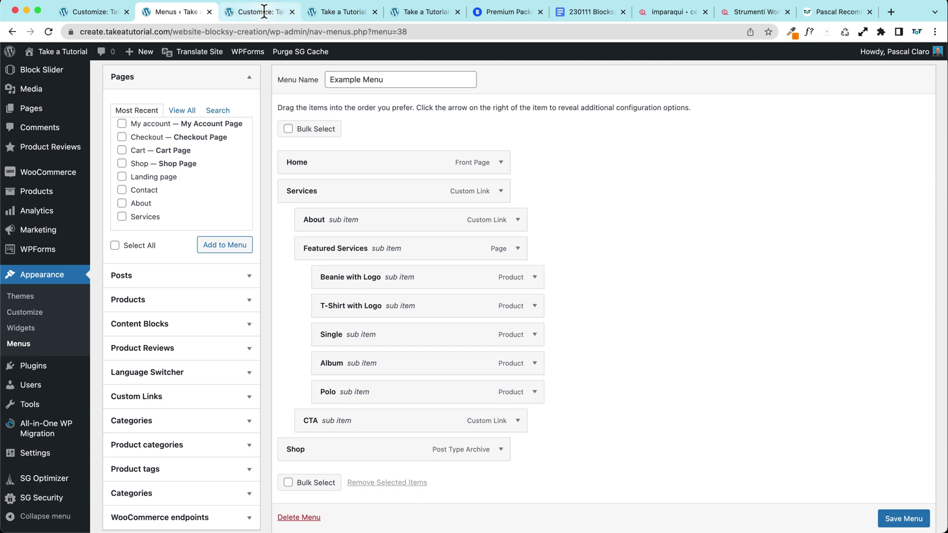
pyautogui.click(337, 12)
pyautogui.moveTo(453, 187)
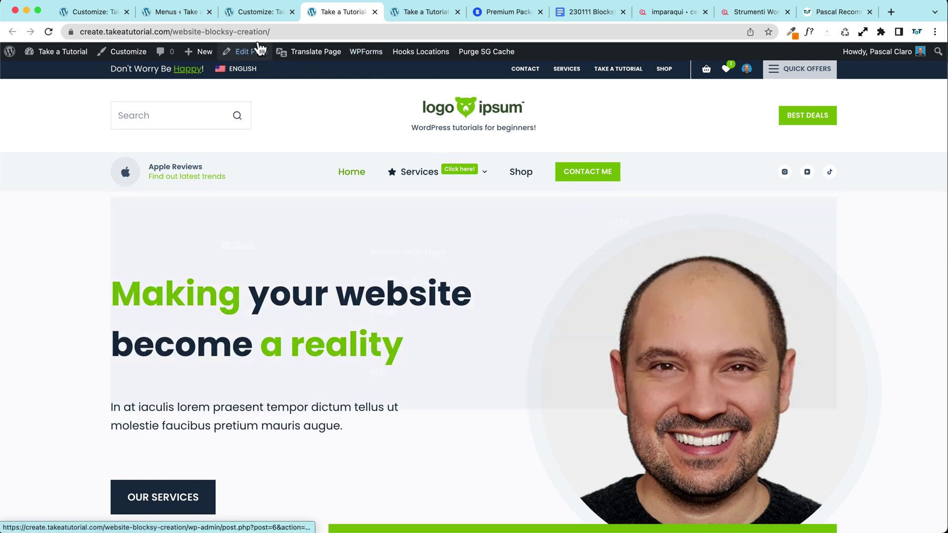
pyautogui.click(248, 11)
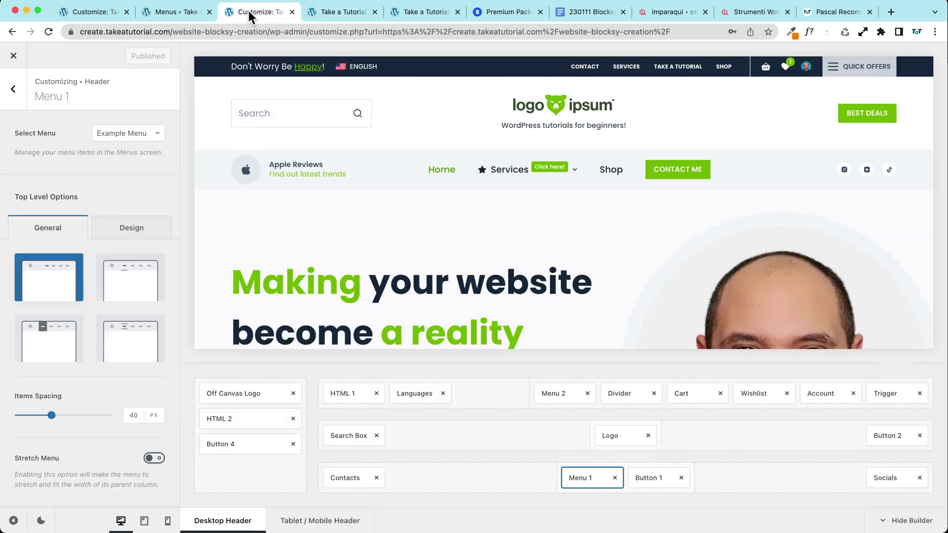
pyautogui.click(337, 12)
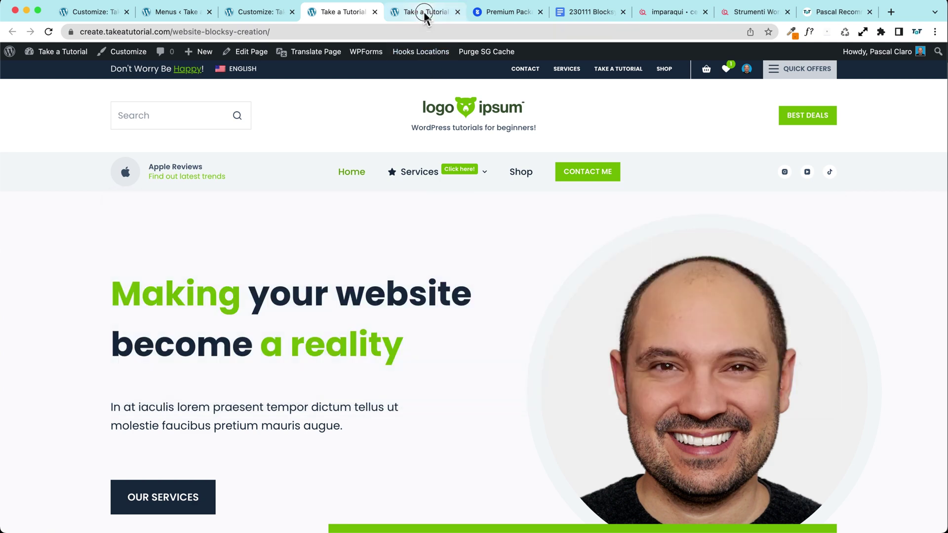
pyautogui.click(422, 11)
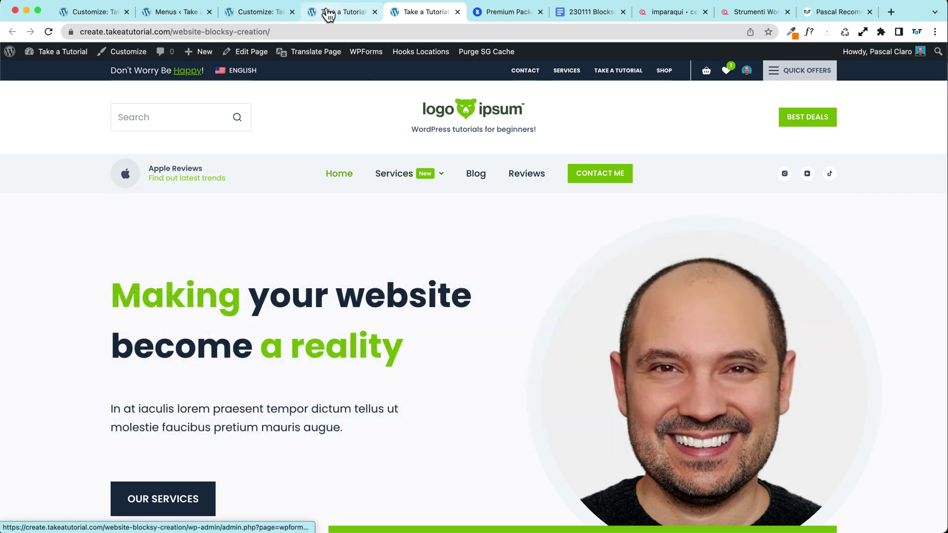
pyautogui.click(334, 12)
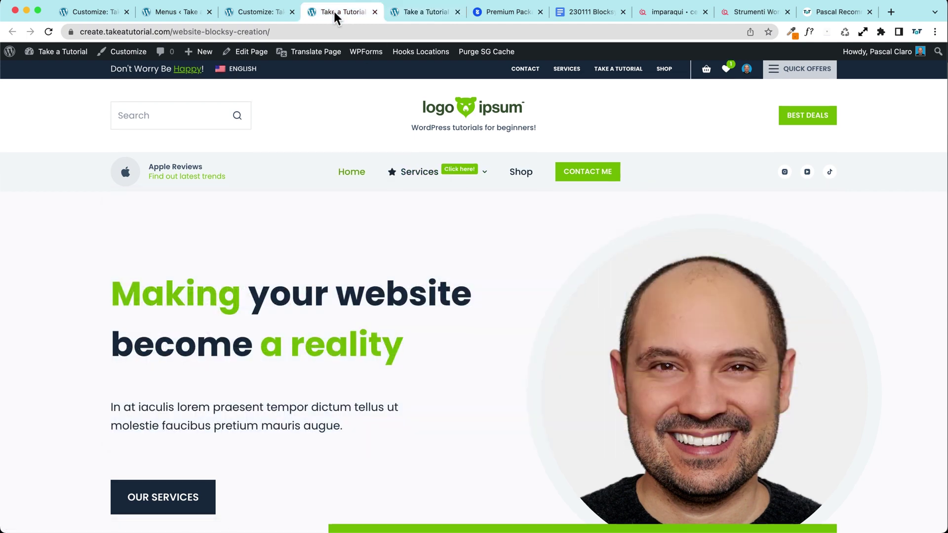
pyautogui.click(239, 10)
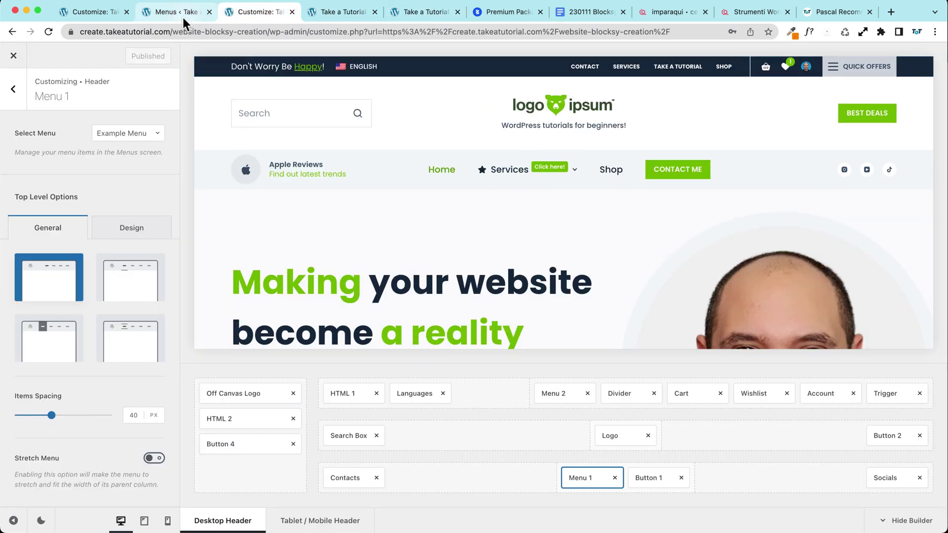
pyautogui.click(79, 10)
# - Create a Blocksy content block of the Custom Content/Hooks type named "Menu CTA"
pyautogui.click(166, 12)
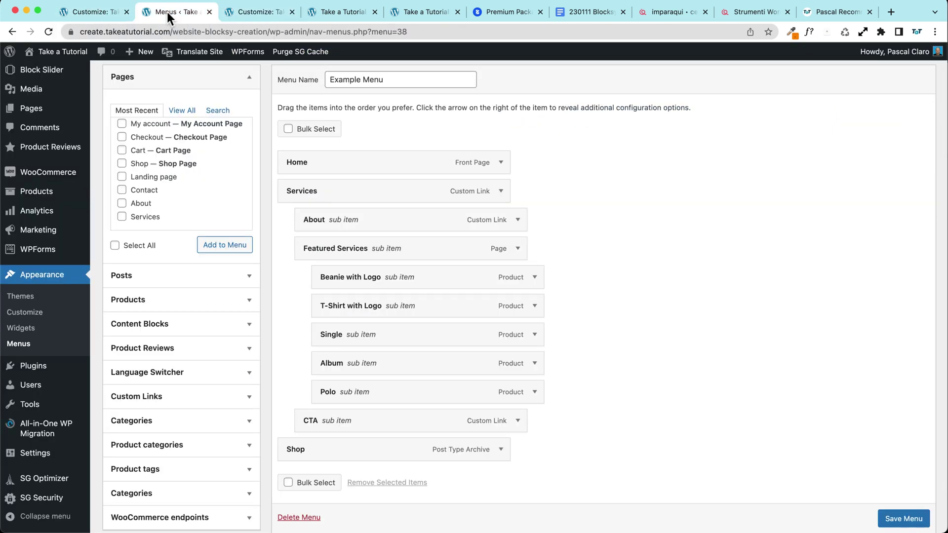
pyautogui.scroll(5, 137, 131)
pyautogui.moveTo(29, 96)
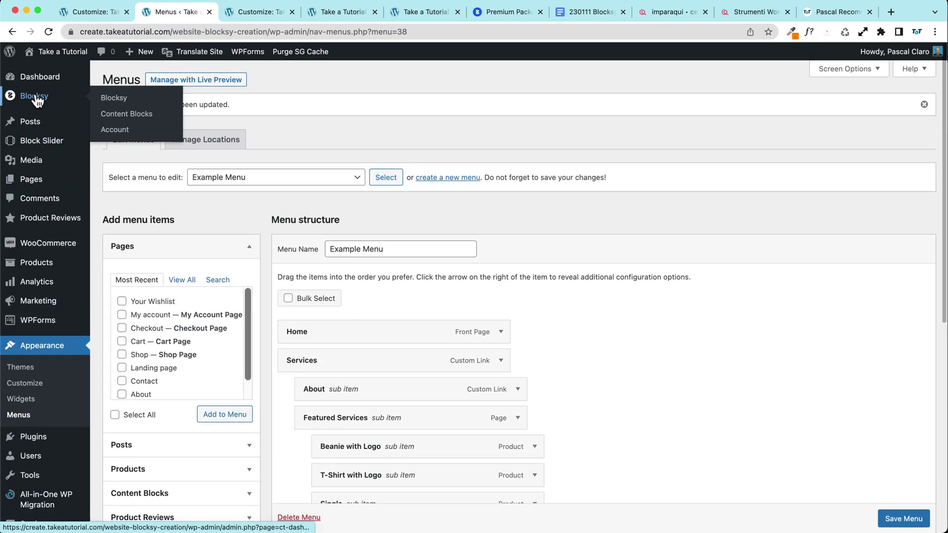
pyautogui.click(149, 122)
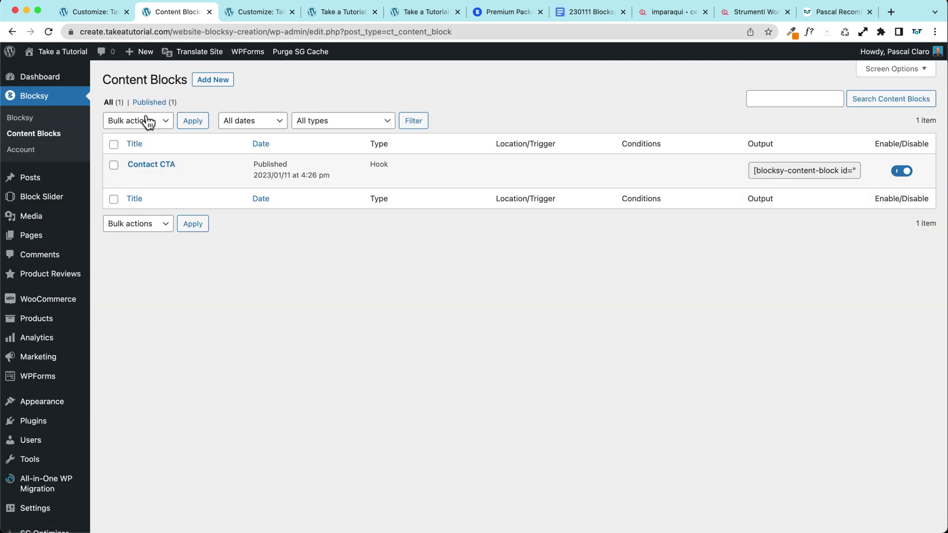
pyautogui.click(213, 81)
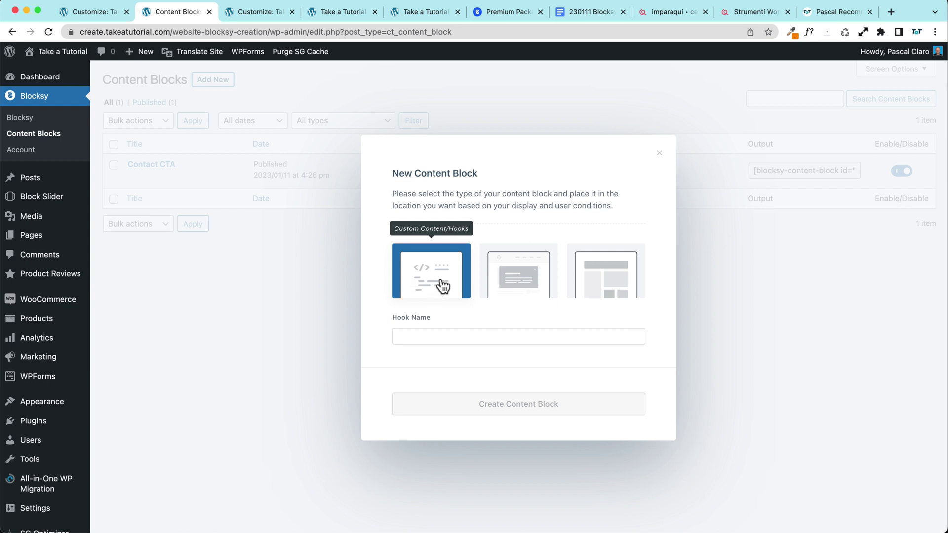
pyautogui.click(426, 338)
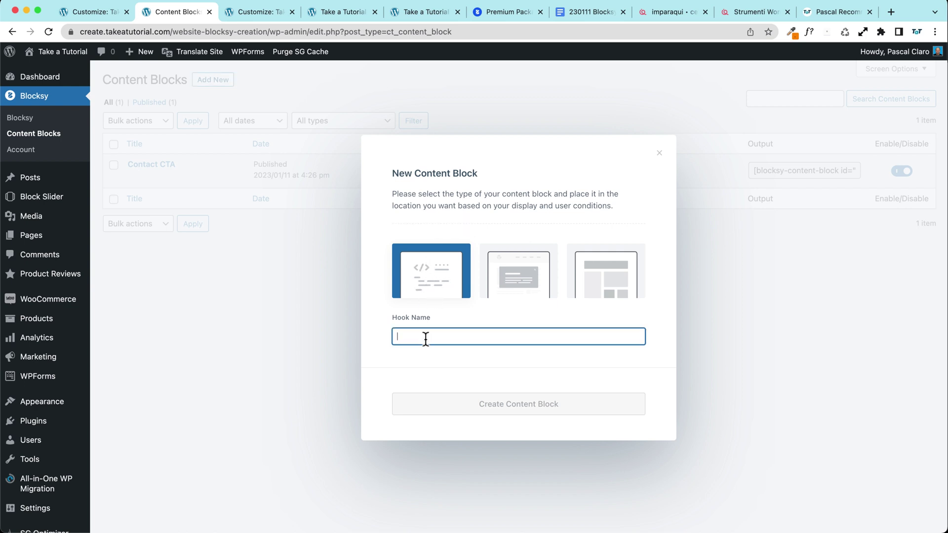
pyautogui.write('CTA')
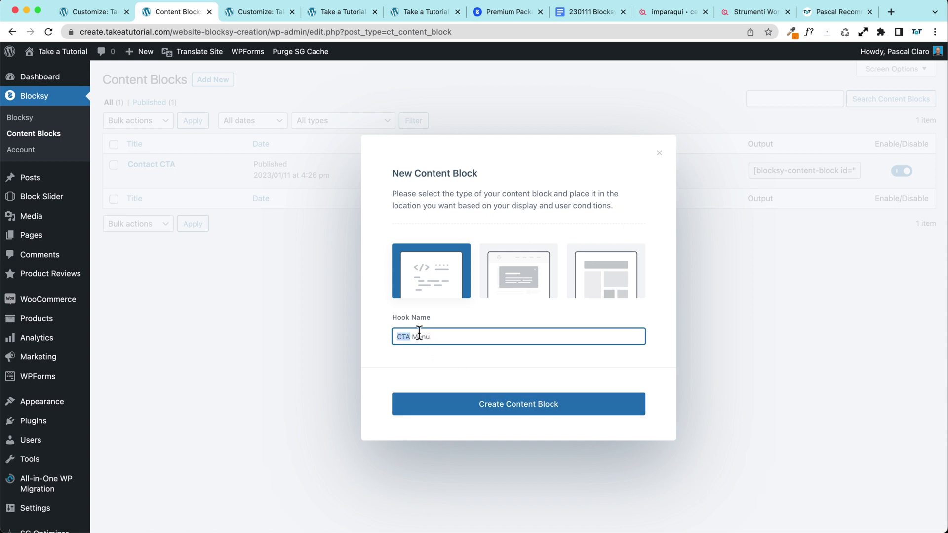
pyautogui.click(460, 401)
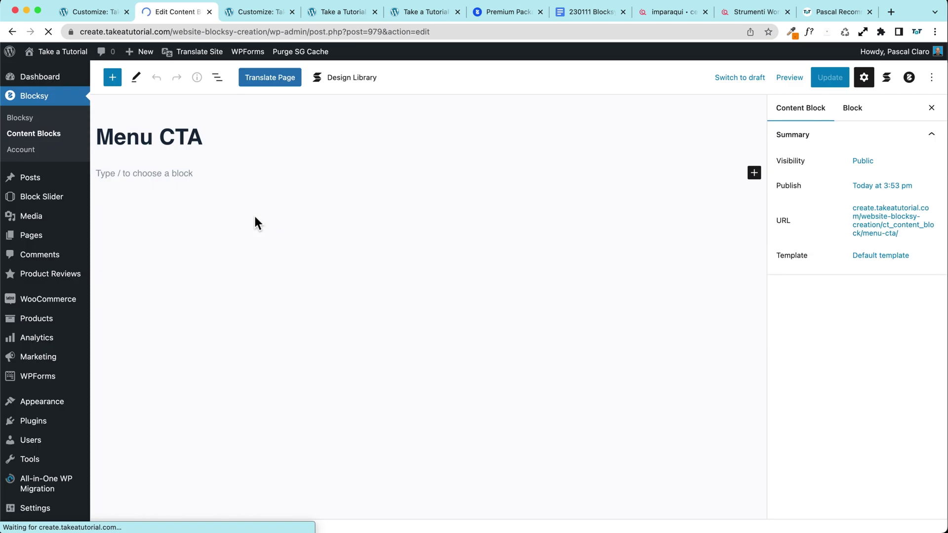
# - Insert a Group block as the first block of the Menu CTA content block
pyautogui.click(170, 175)
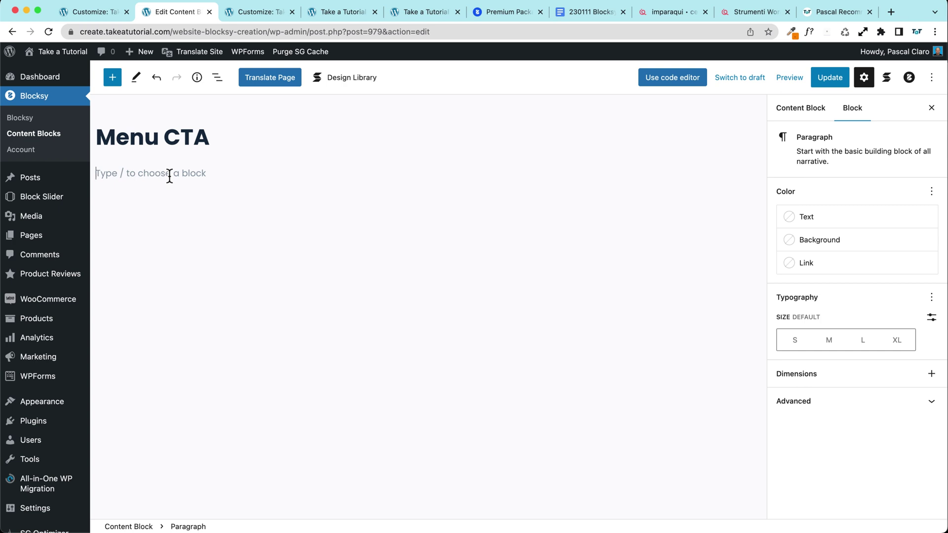
pyautogui.write('/')
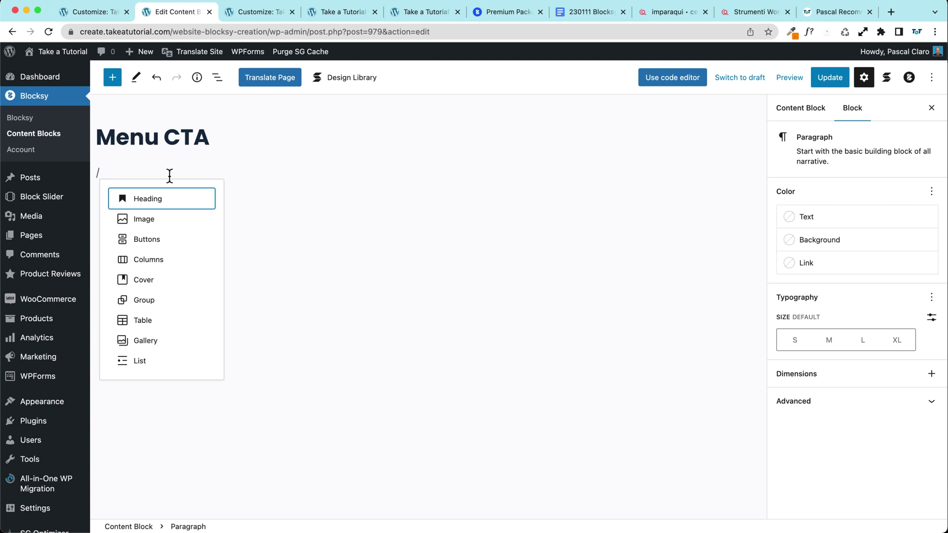
pyautogui.write('gr')
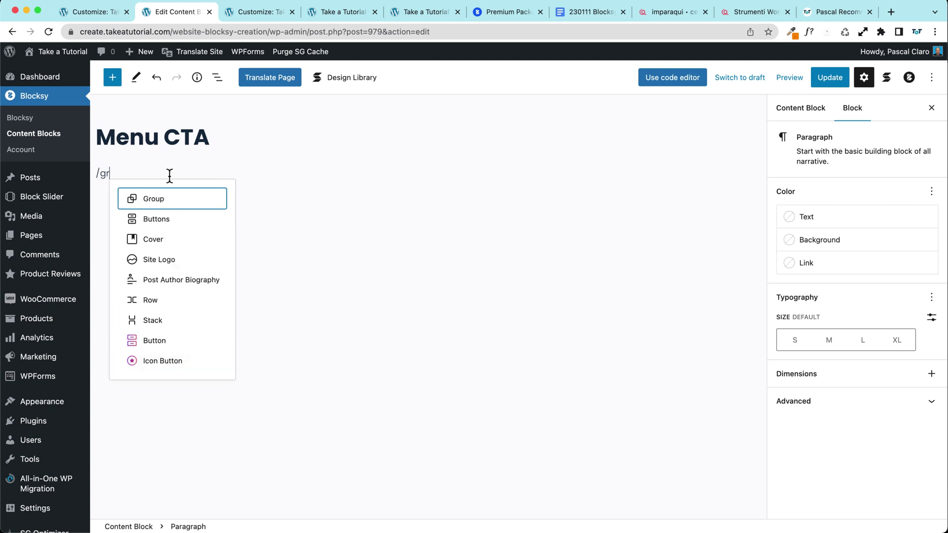
pyautogui.write('ou')
pyautogui.press('Return')
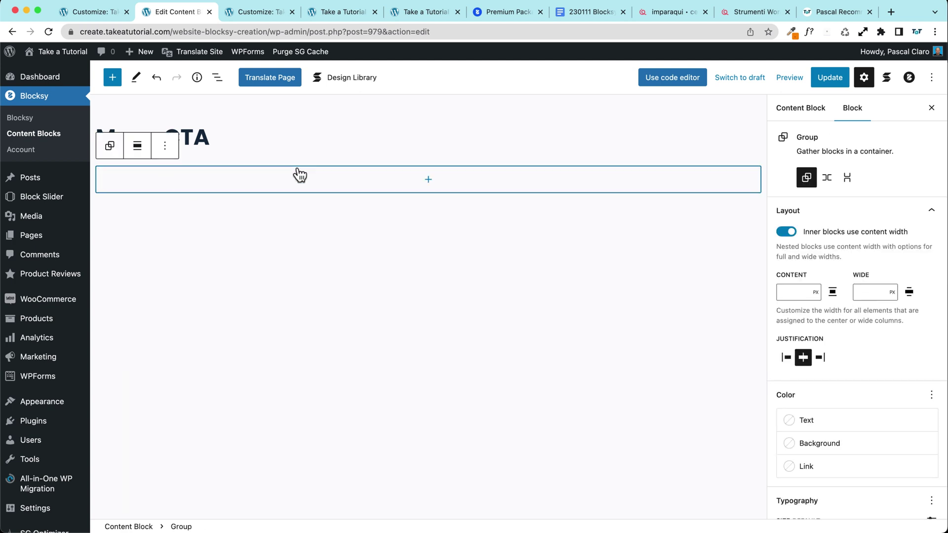
# - Add a Heading block inside the group with the text "Contact me for your next project!"
pyautogui.click(428, 179)
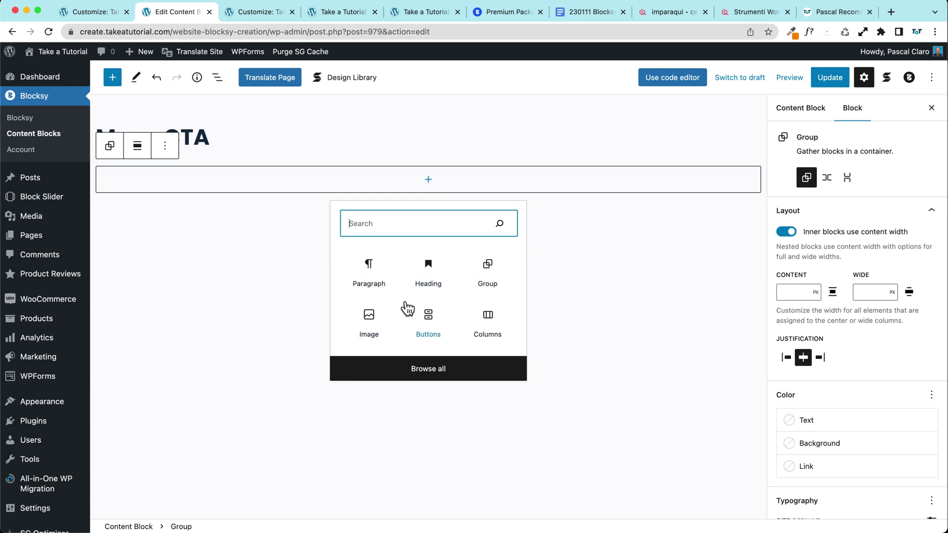
pyautogui.click(424, 269)
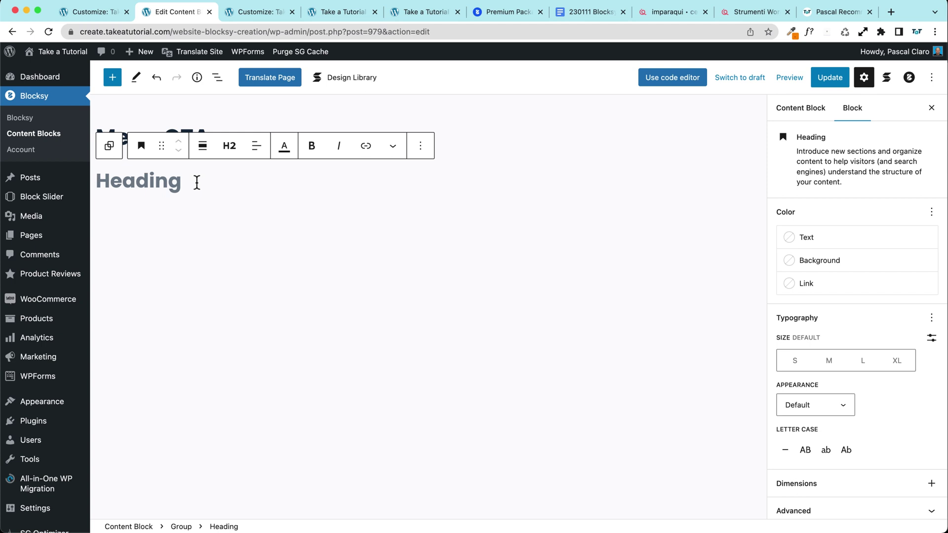
pyautogui.write('contact me')
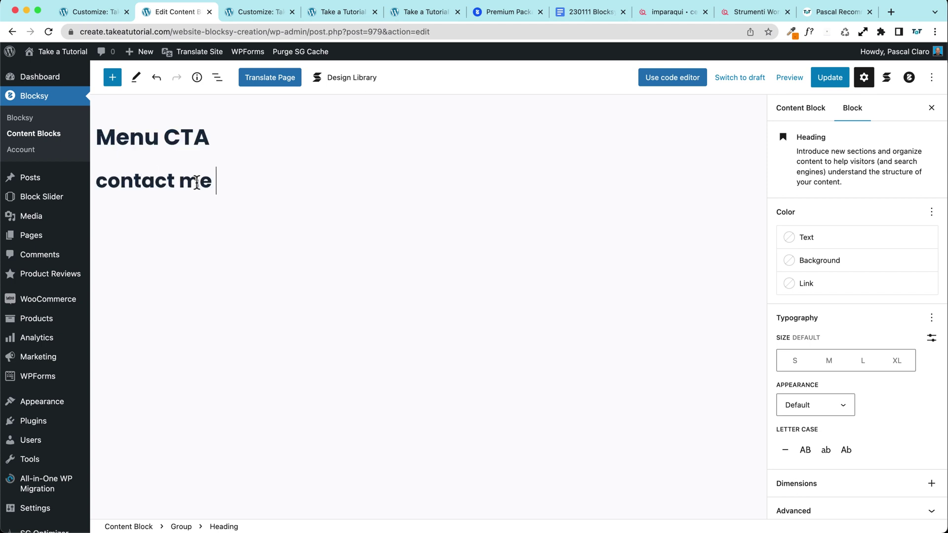
pyautogui.press('BackSpace')
pyautogui.press('BackSpace')
pyautogui.press('BackSpace')
pyautogui.write('for your ne')
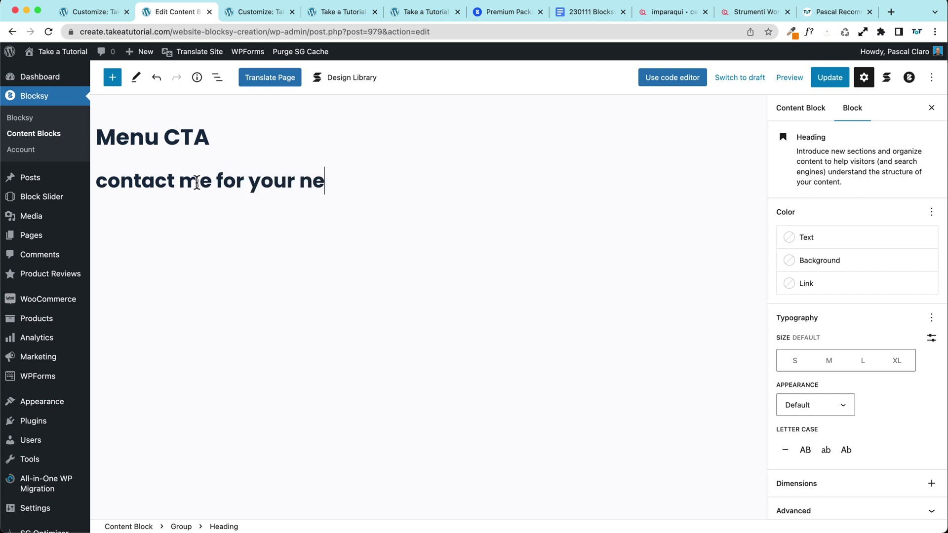
pyautogui.write('xt project')
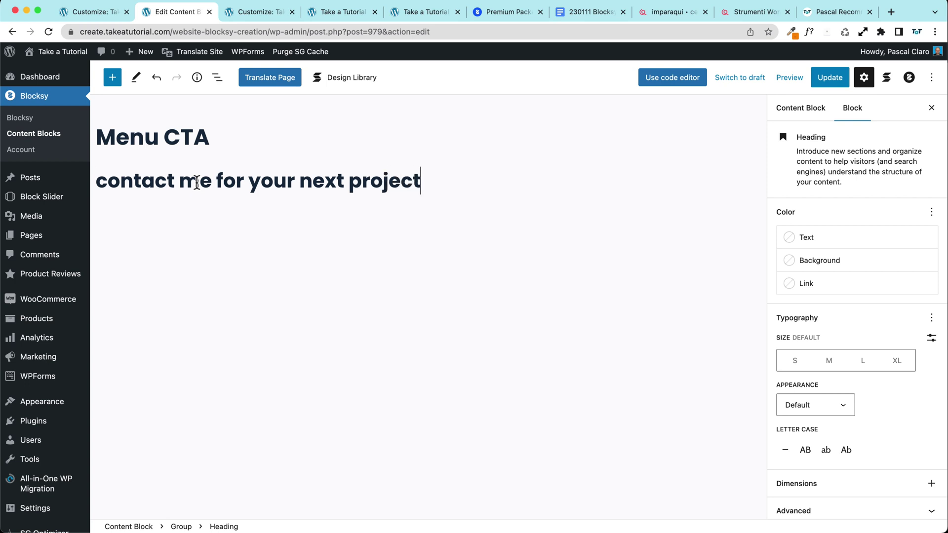
pyautogui.write('!')
pyautogui.click(107, 180)
pyautogui.press('BackSpace')
pyautogui.write('C')
# - Transform the "Contact me for your next project!" heading into a Paragraph block
pyautogui.moveTo(98, 181); pyautogui.dragTo(251, 133)
pyautogui.click(229, 145)
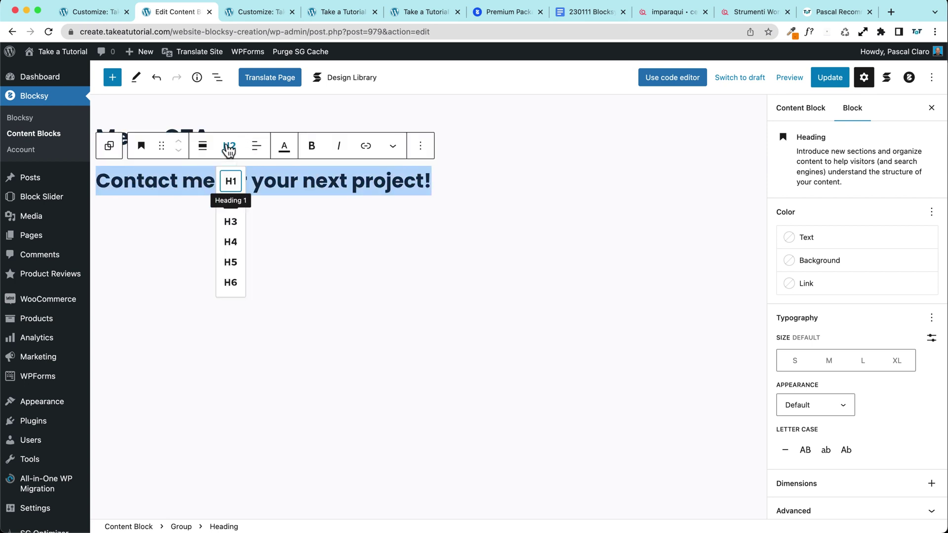
pyautogui.click(142, 146)
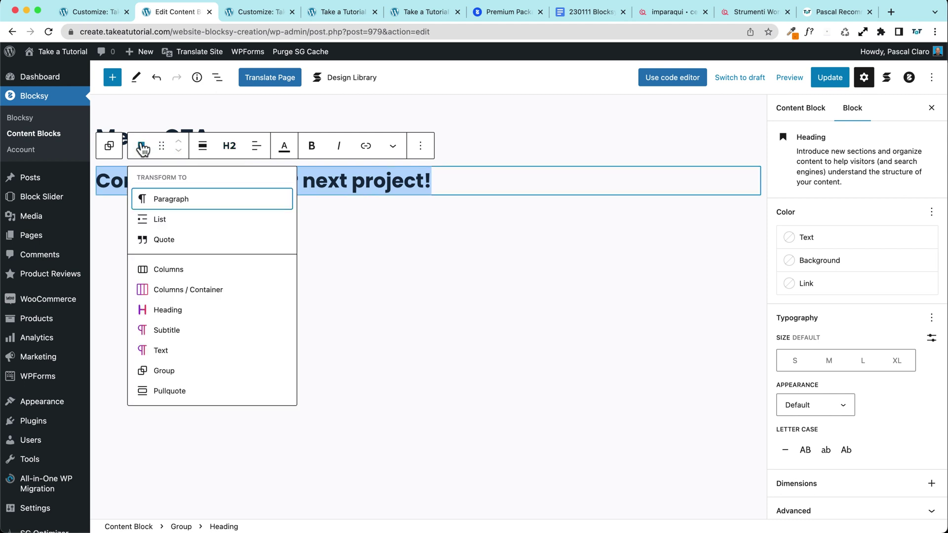
pyautogui.click(170, 197)
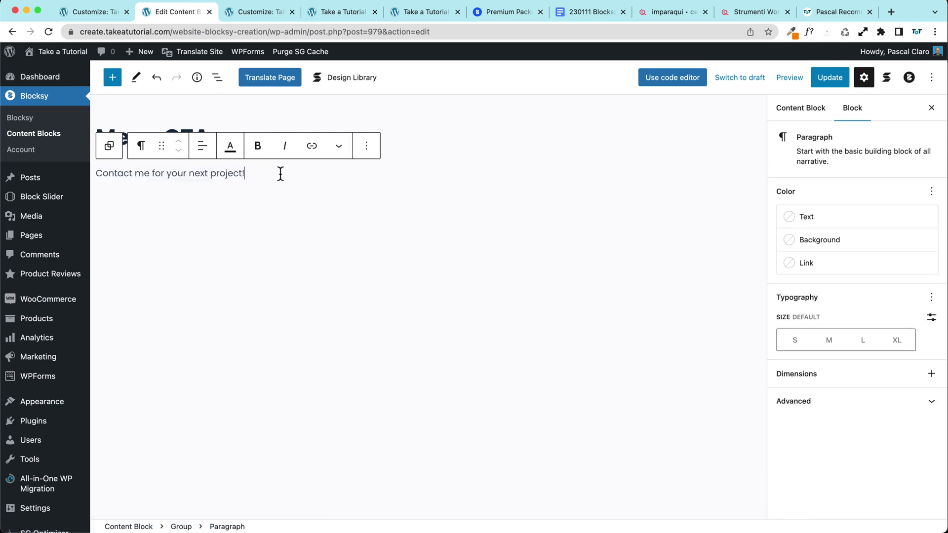
# - Set the paragraph's text color to the dark navy theme color, palette color 4 (#192A3D)
pyautogui.tripleClick(281, 174)
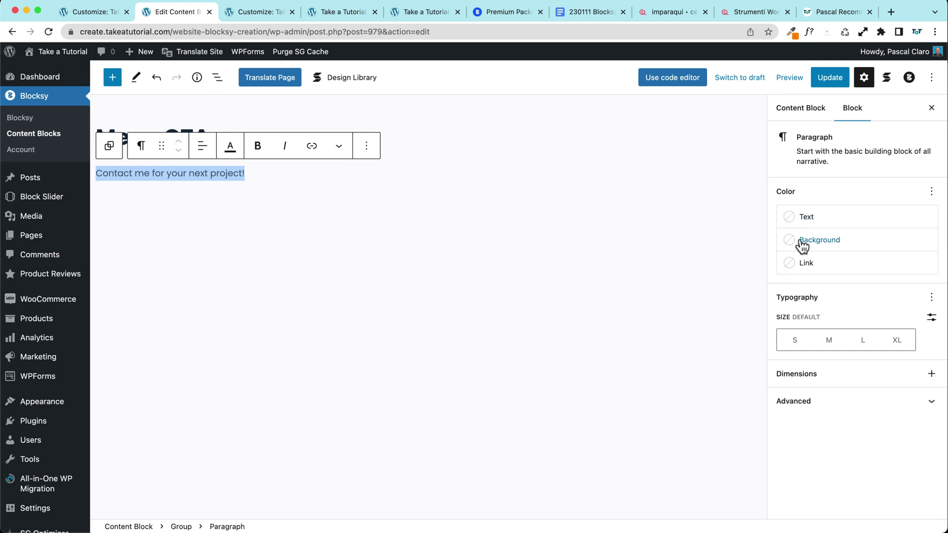
pyautogui.click(795, 225)
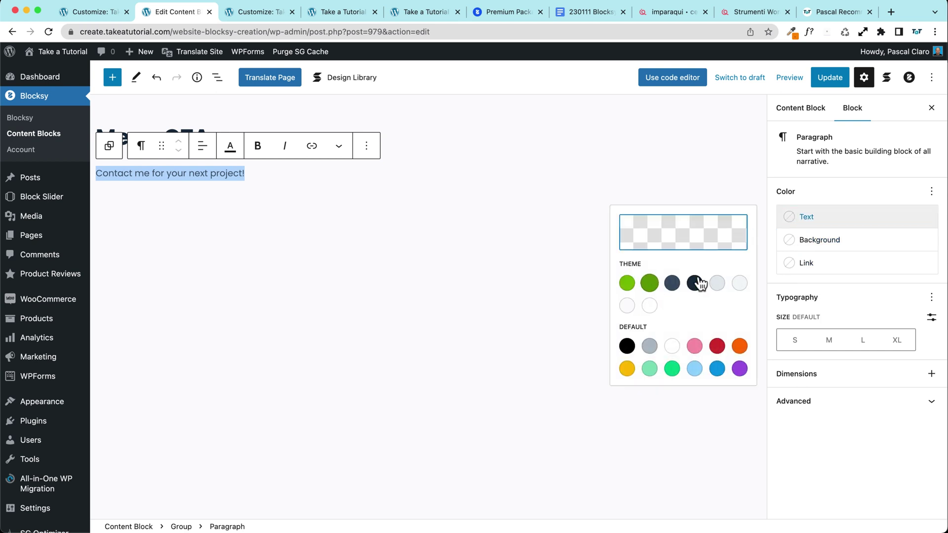
pyautogui.moveTo(618, 263); pyautogui.dragTo(635, 263)
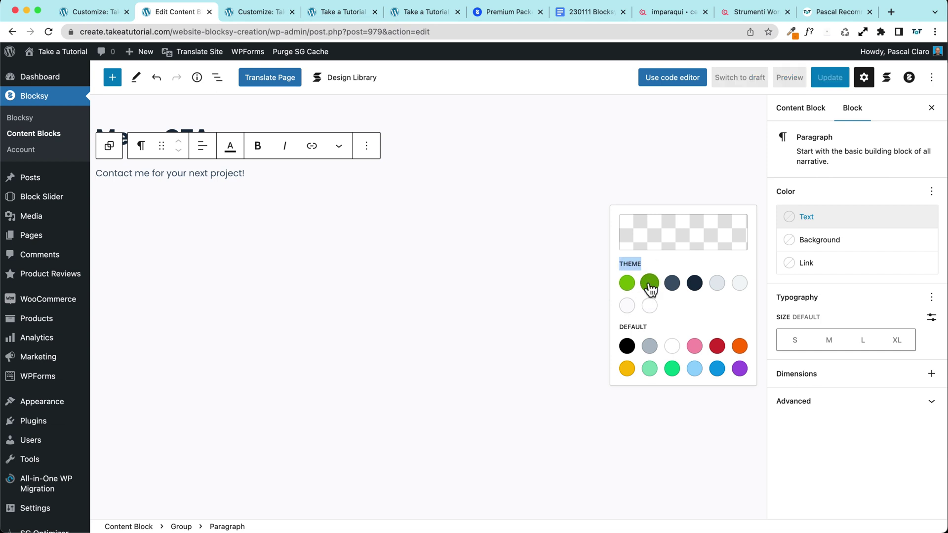
pyautogui.click(673, 285)
pyautogui.click(695, 285)
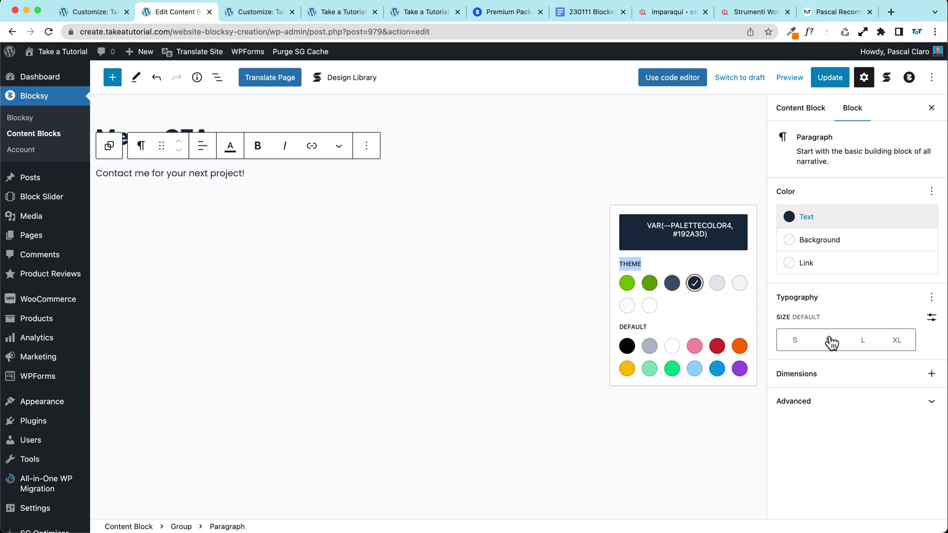
# - Set the paragraph's font size to M and make its entire text bold
pyautogui.click(862, 343)
pyautogui.click(837, 346)
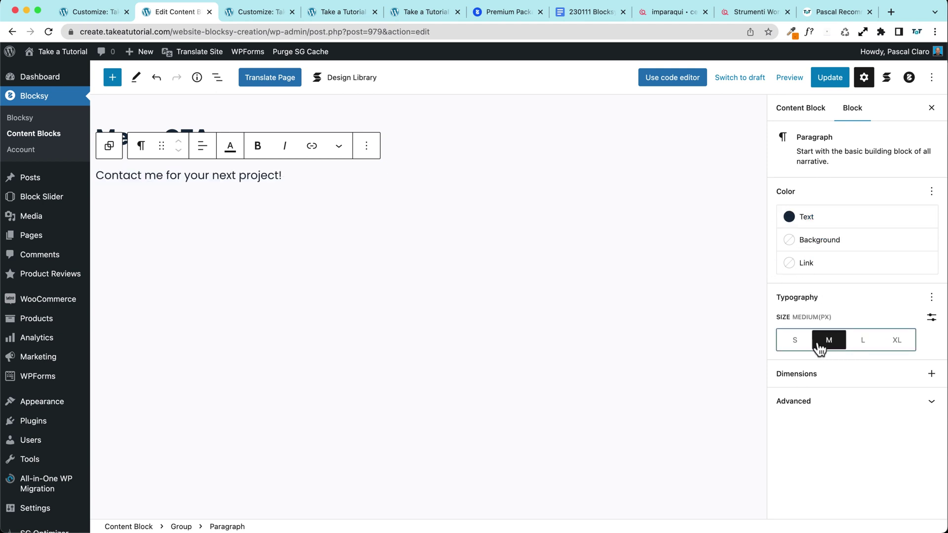
pyautogui.tripleClick(289, 178)
pyautogui.click(257, 145)
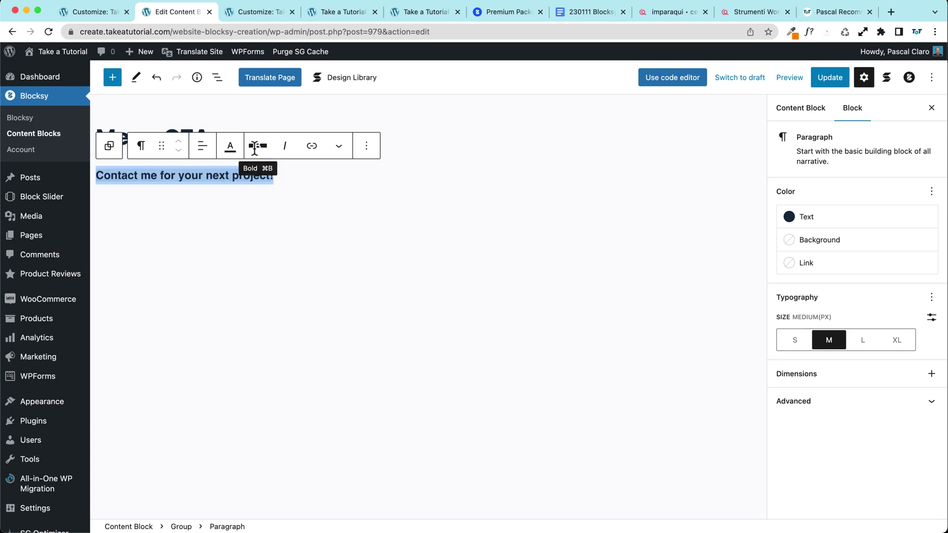
pyautogui.click(324, 175)
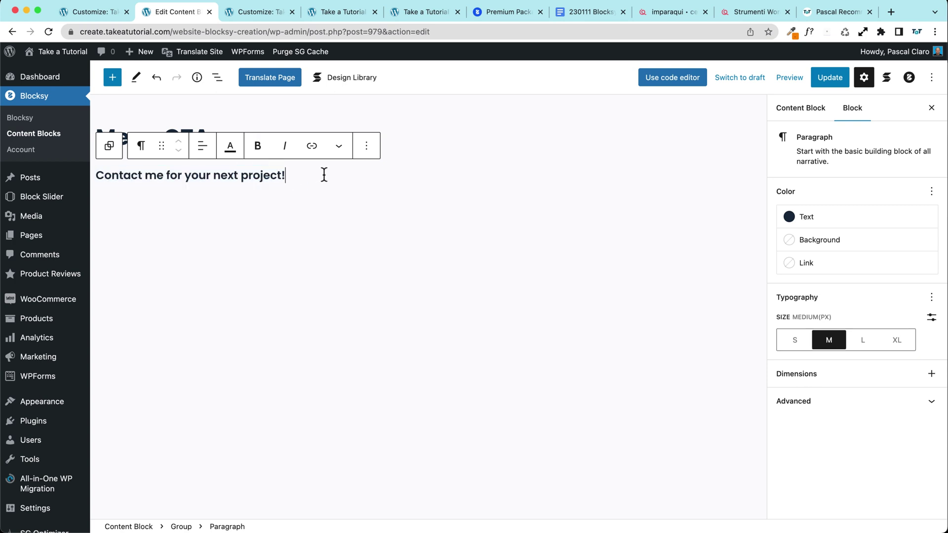
# - Add an Image block below the paragraph and fill it with the sunglasses picture from the media library
pyautogui.press('Return')
pyautogui.write('/imag')
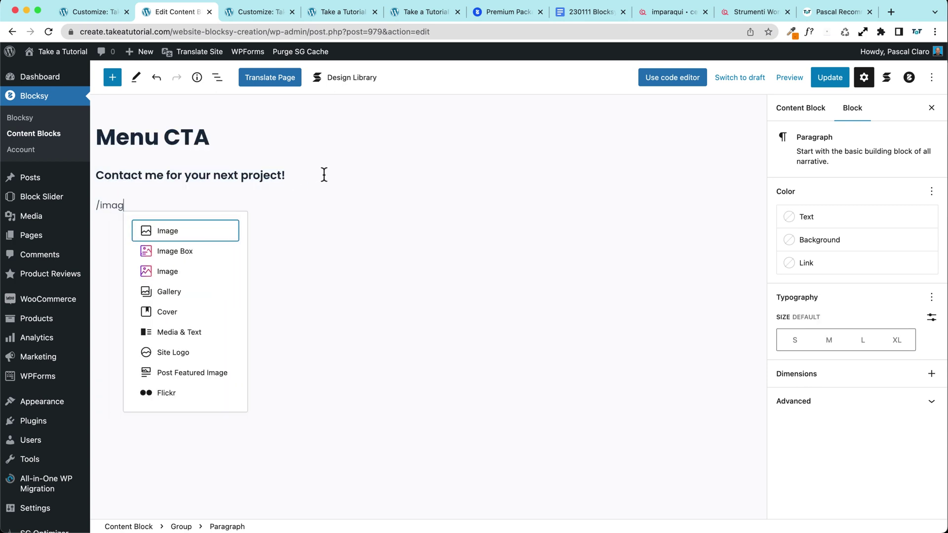
pyautogui.click(197, 241)
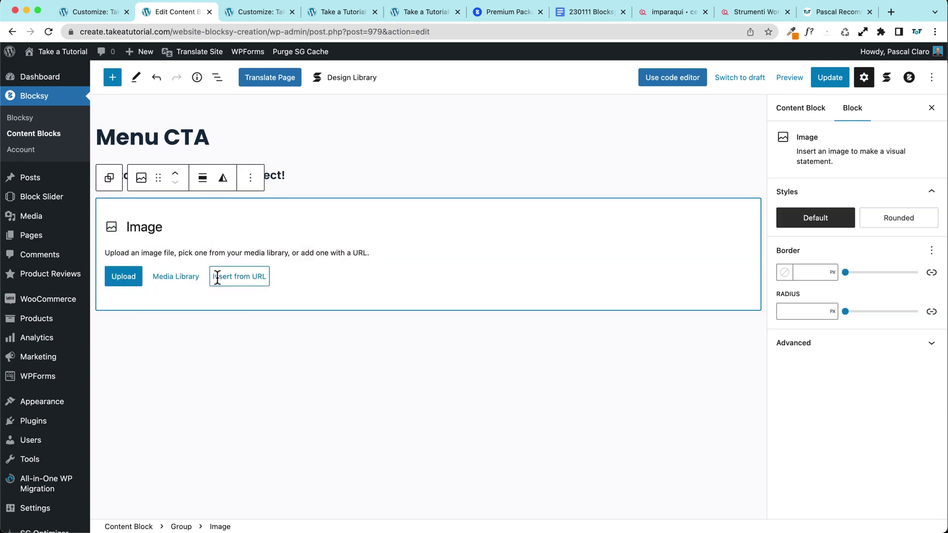
pyautogui.click(193, 280)
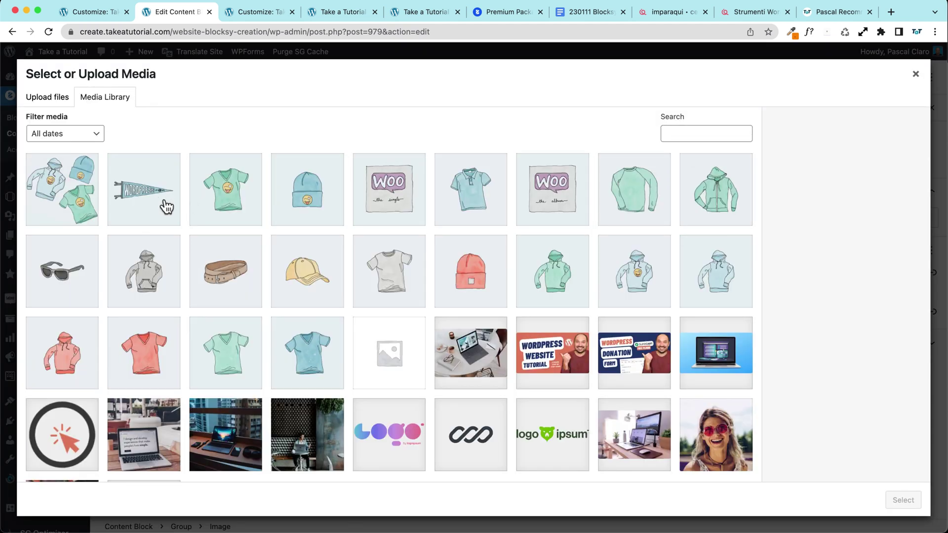
pyautogui.scroll(-2, 296, 257)
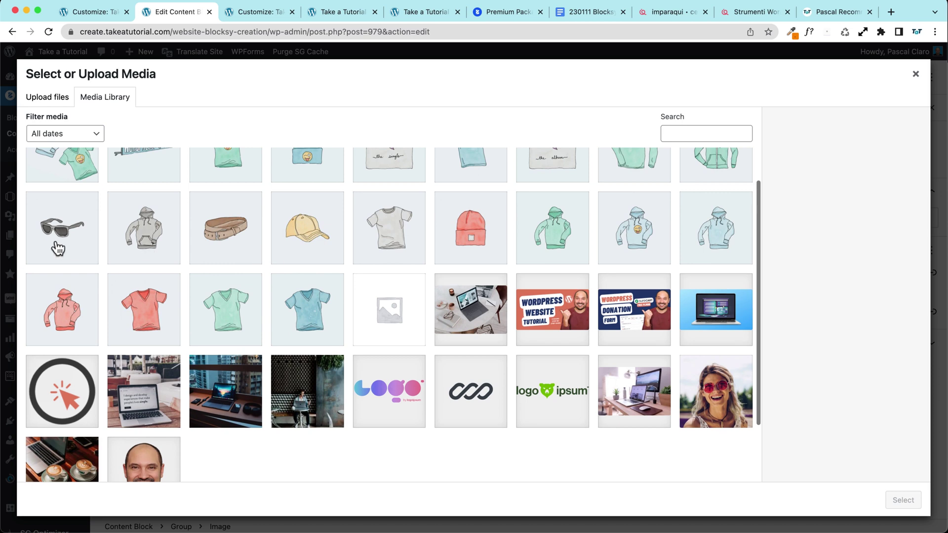
pyautogui.click(57, 247)
pyautogui.click(905, 500)
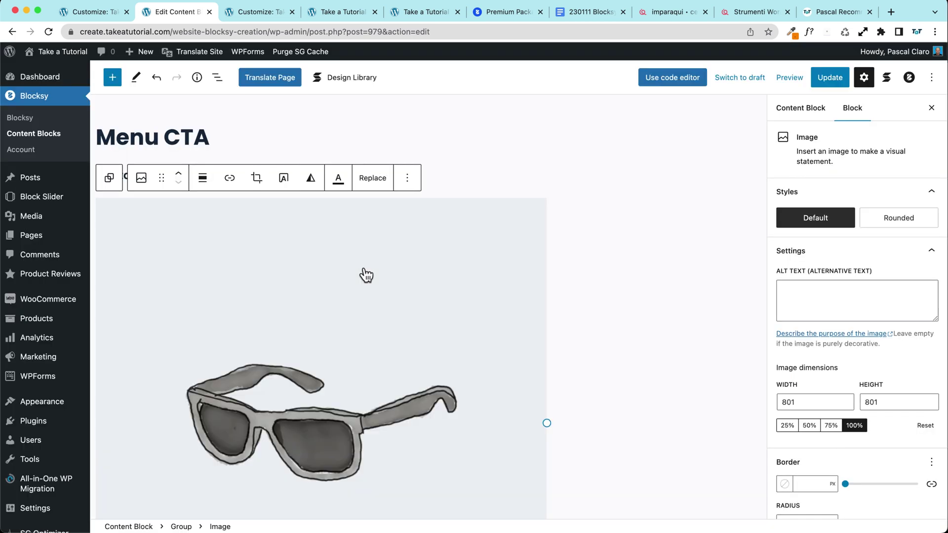
# - Shrink the sunglasses image to 352 × 352 px, and set its alignment to Full width
pyautogui.moveTo(546, 423); pyautogui.dragTo(293, 367)
pyautogui.click(200, 178)
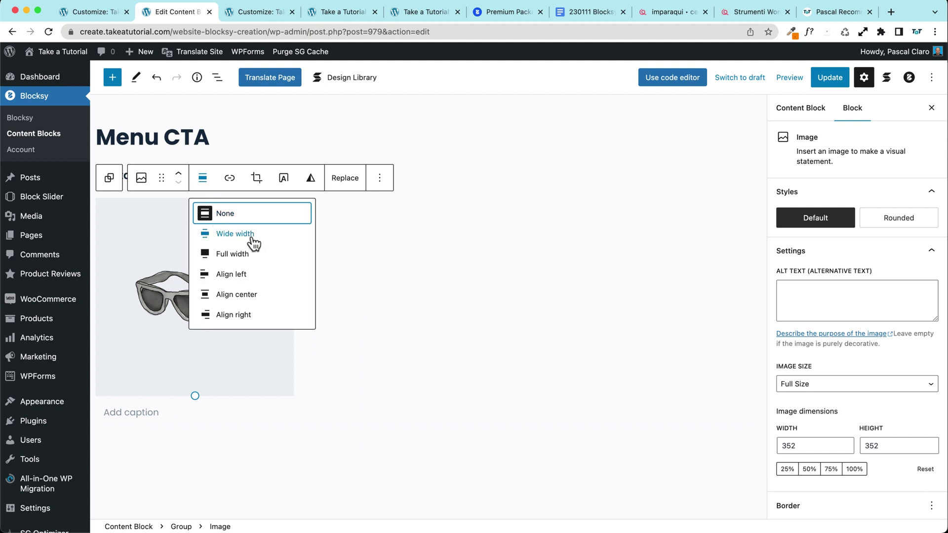
pyautogui.click(242, 257)
pyautogui.scroll(-5, 378, 285)
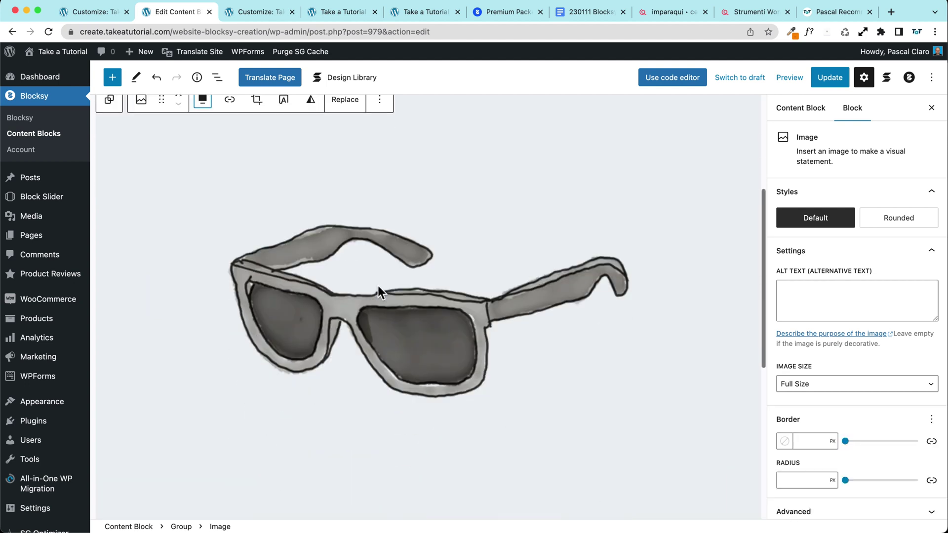
# - Add a Buttons block below the image with one button labelled "Contact me"
pyautogui.scroll(-5, 378, 286)
pyautogui.click(125, 315)
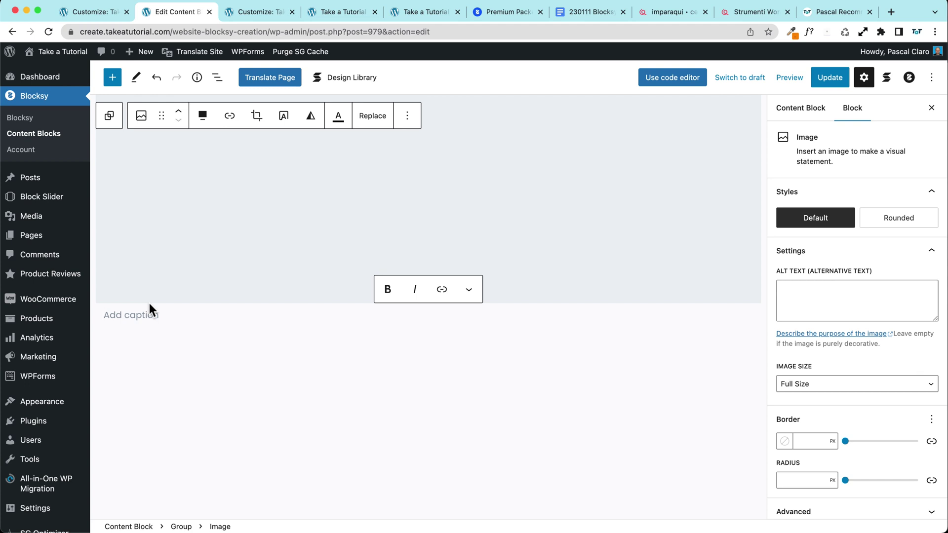
pyautogui.write('/')
pyautogui.press('BackSpace')
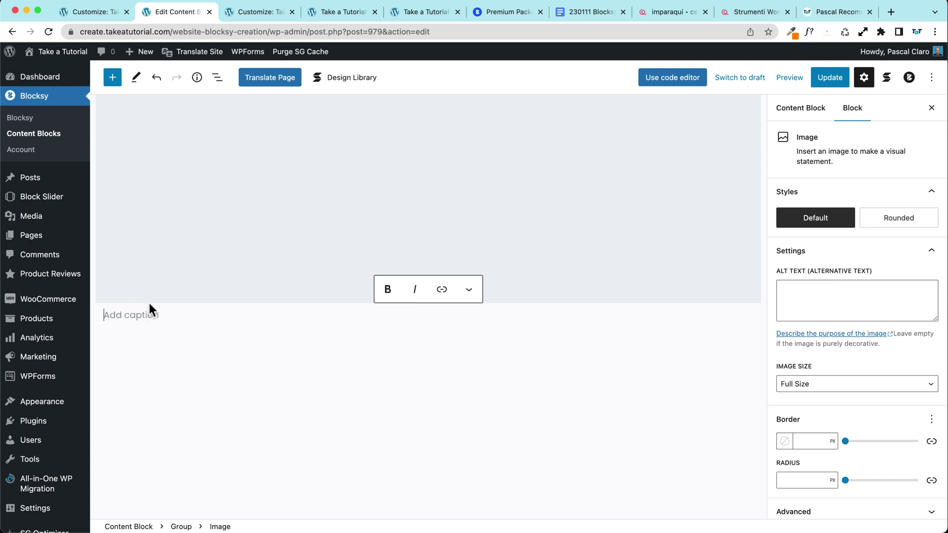
pyautogui.press('Return')
pyautogui.write('/')
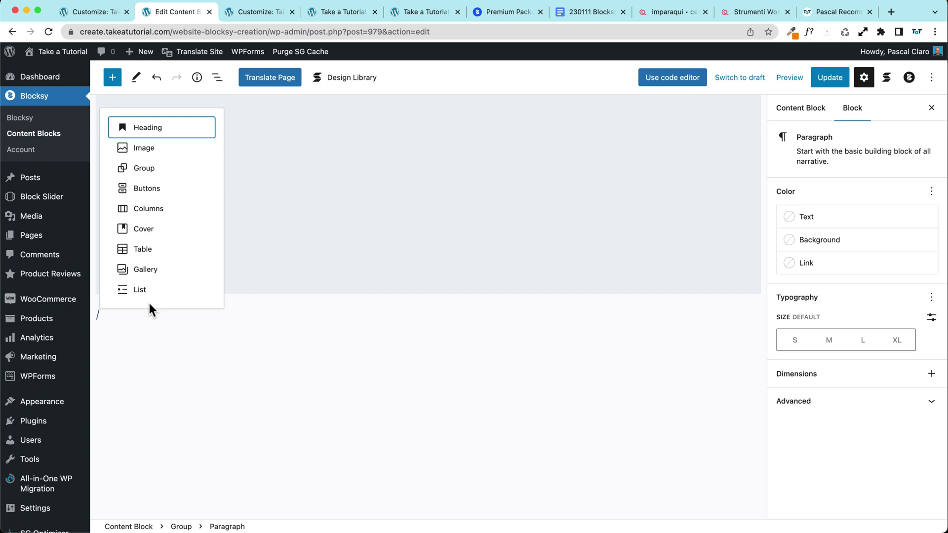
pyautogui.write('button')
pyautogui.press('Return')
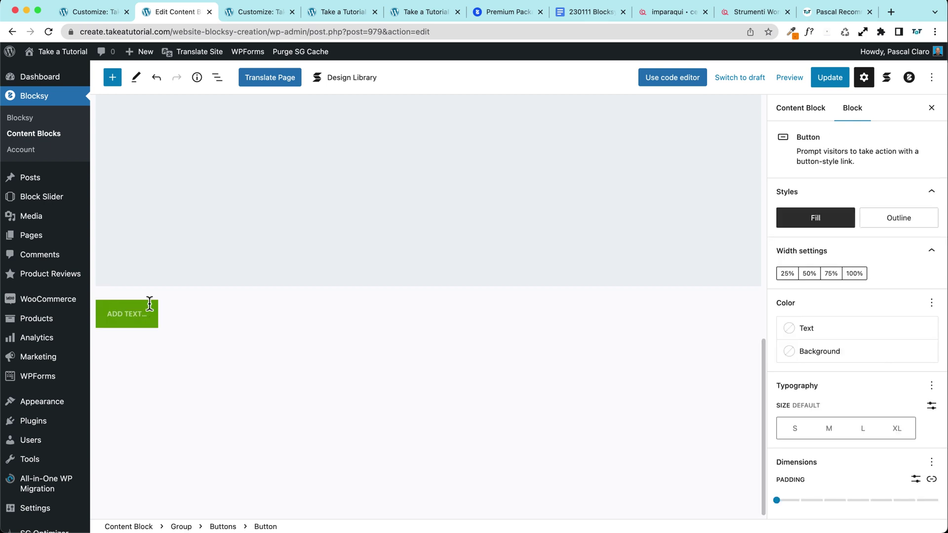
pyautogui.write('Contact')
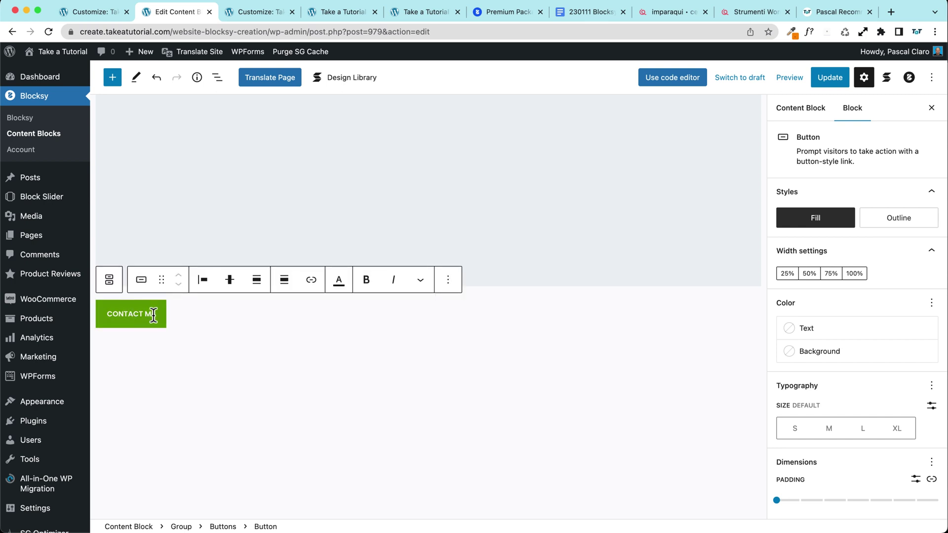
# - Link the "Contact me" button to the site's Contact page by searching for "contact"
pyautogui.click(311, 280)
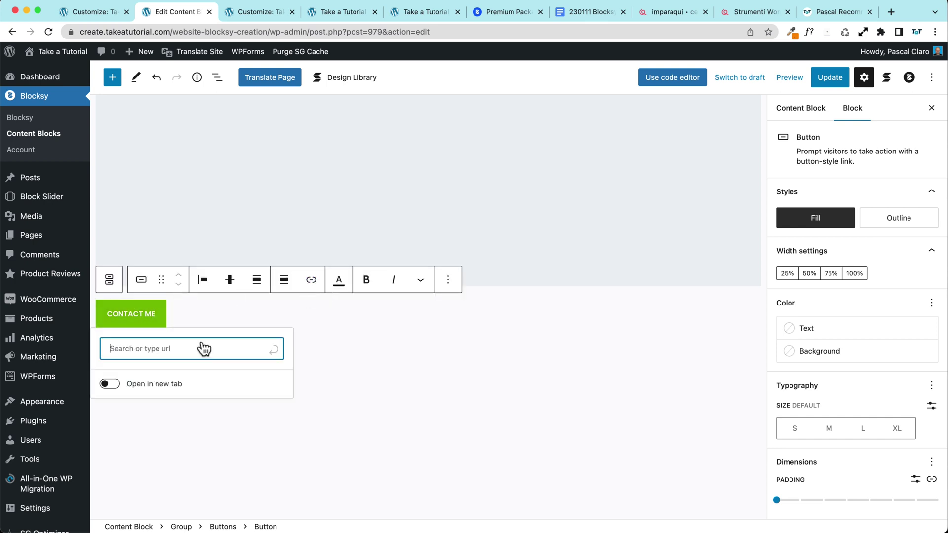
pyautogui.write('d')
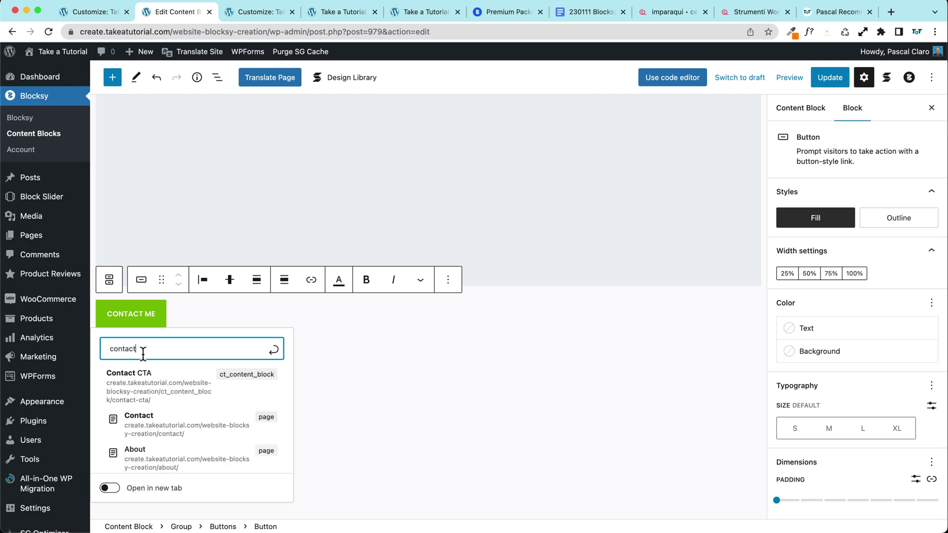
pyautogui.click(177, 433)
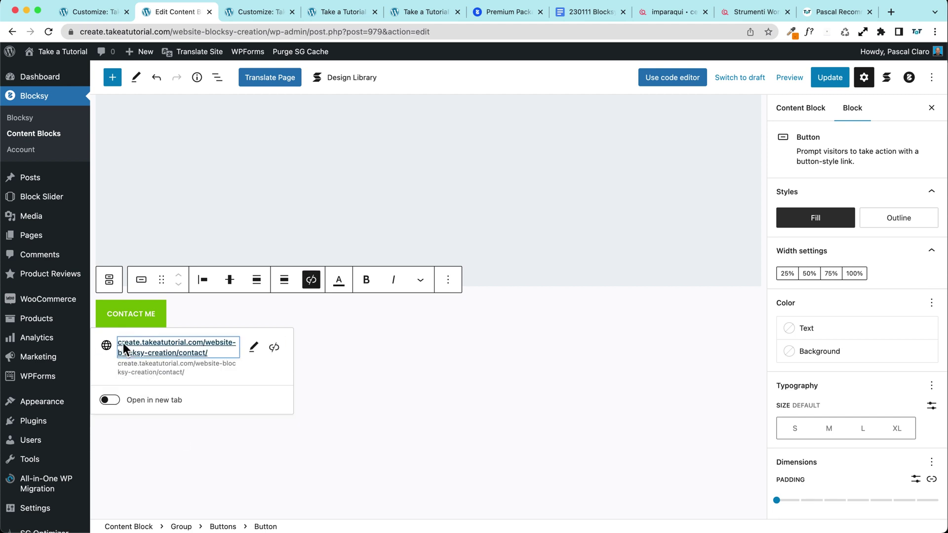
pyautogui.click(361, 334)
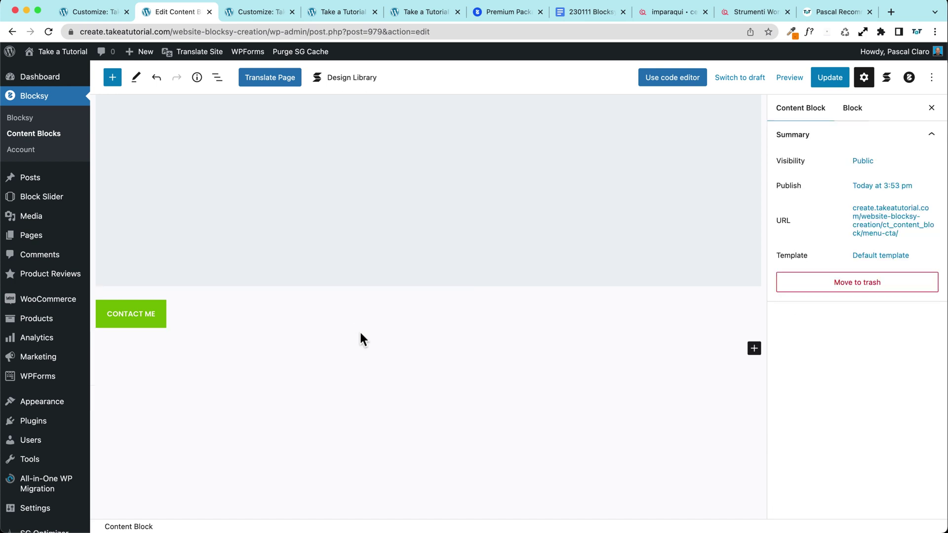
# - Set the "Contact me" button's width to 100% and update the content block
pyautogui.click(134, 315)
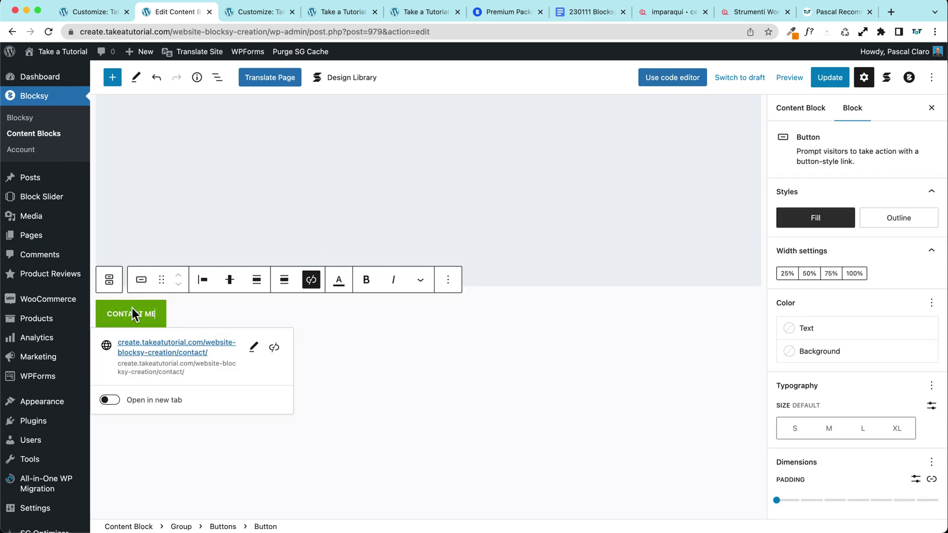
pyautogui.click(857, 274)
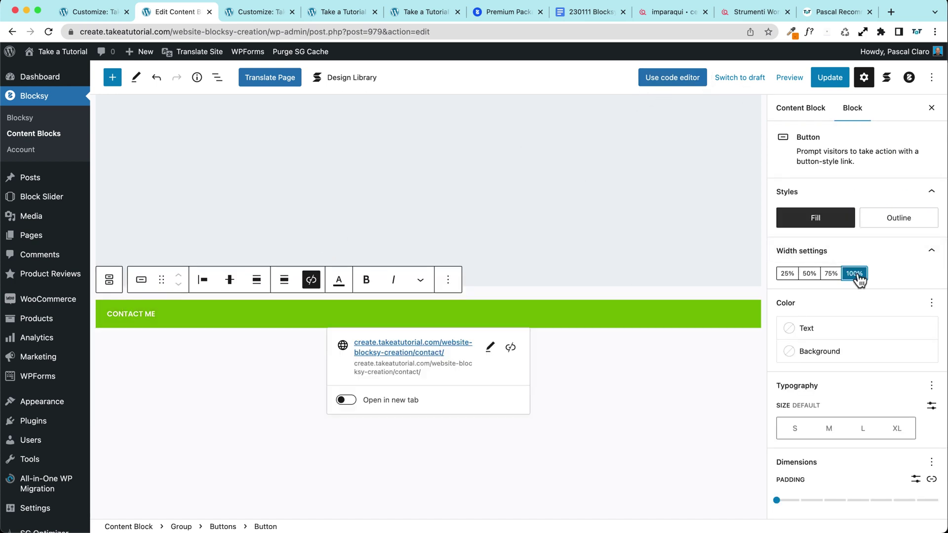
pyautogui.click(826, 77)
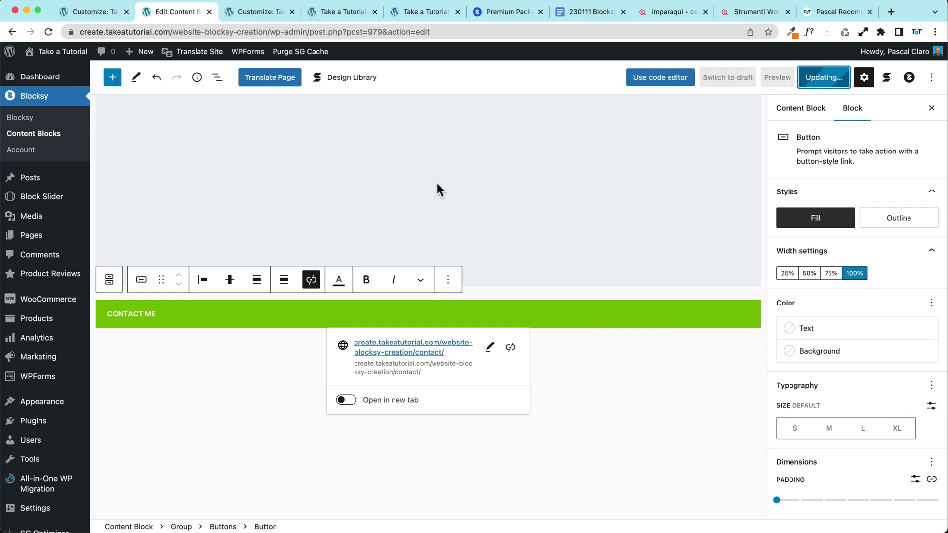
# - Select the parent Group block through the List View and set its background to the sixth theme color, a very light gray
pyautogui.scroll(10, 244, 179)
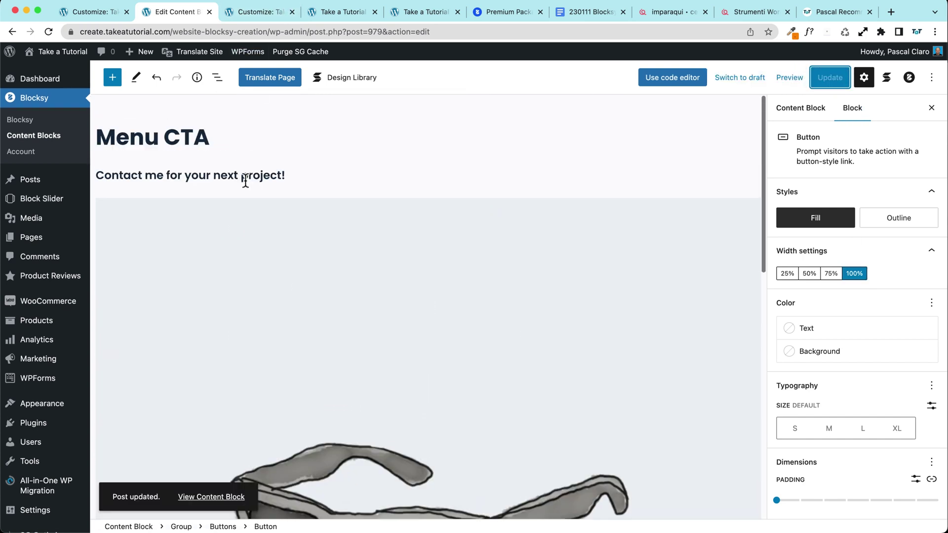
pyautogui.click(295, 179)
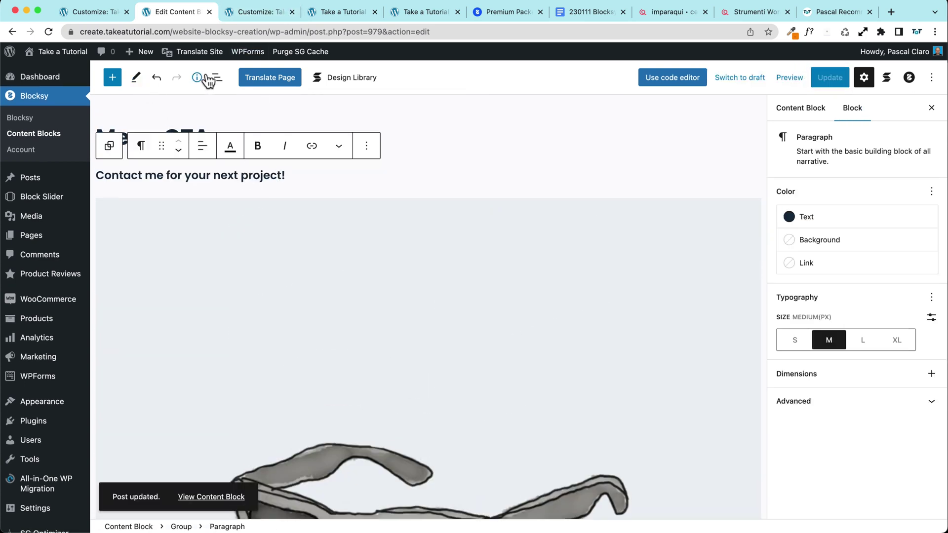
pyautogui.click(215, 79)
pyautogui.click(214, 84)
pyautogui.click(218, 85)
pyautogui.click(146, 140)
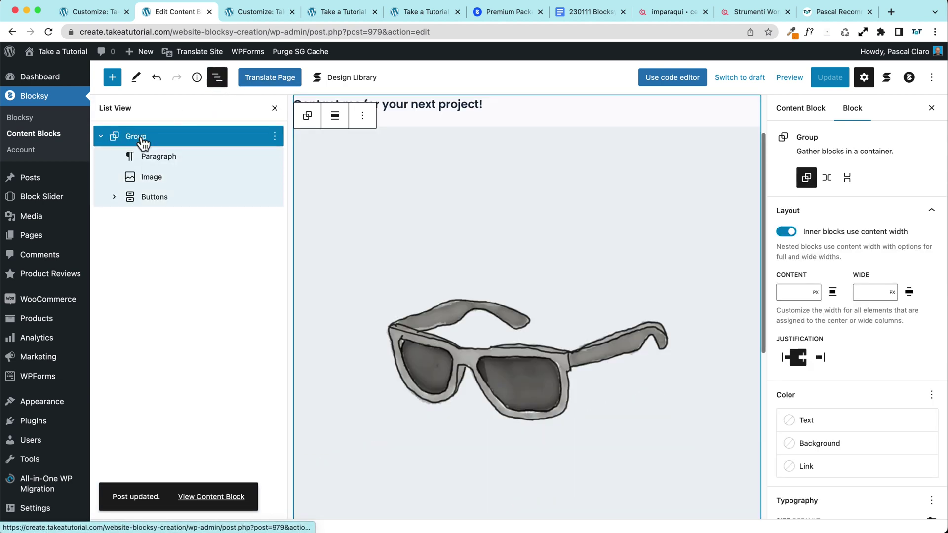
pyautogui.scroll(-5, 840, 321)
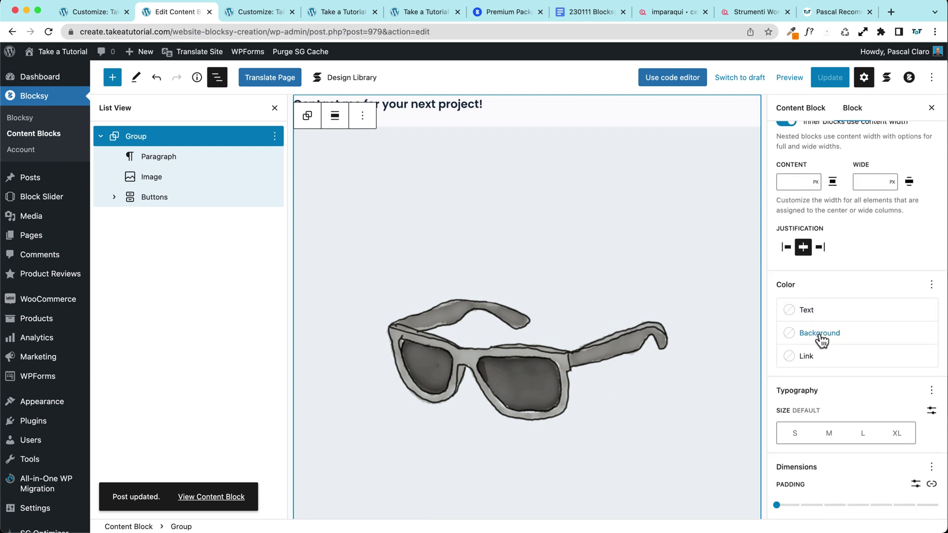
pyautogui.click(811, 339)
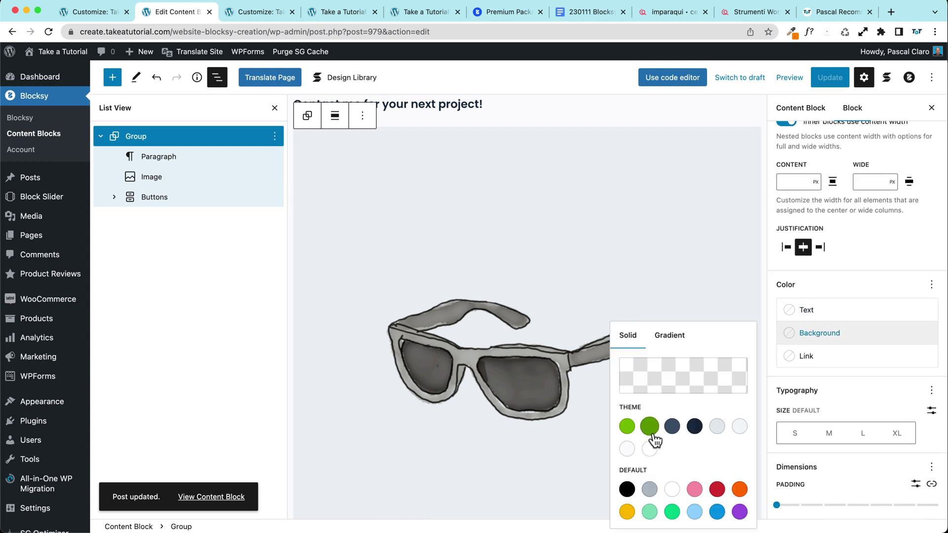
pyautogui.click(717, 427)
pyautogui.click(738, 428)
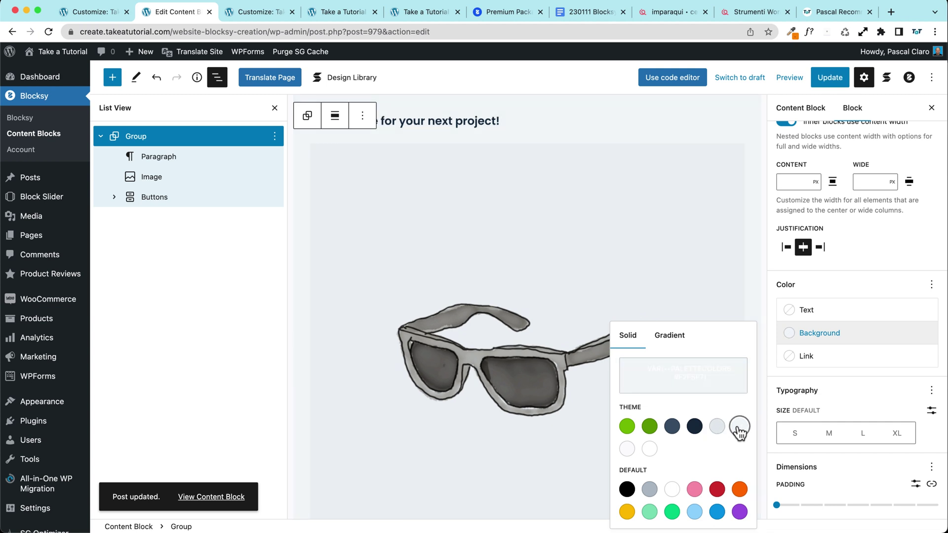
# - Give the Group block a 3 px border and update the content block
pyautogui.scroll(-7, 811, 410)
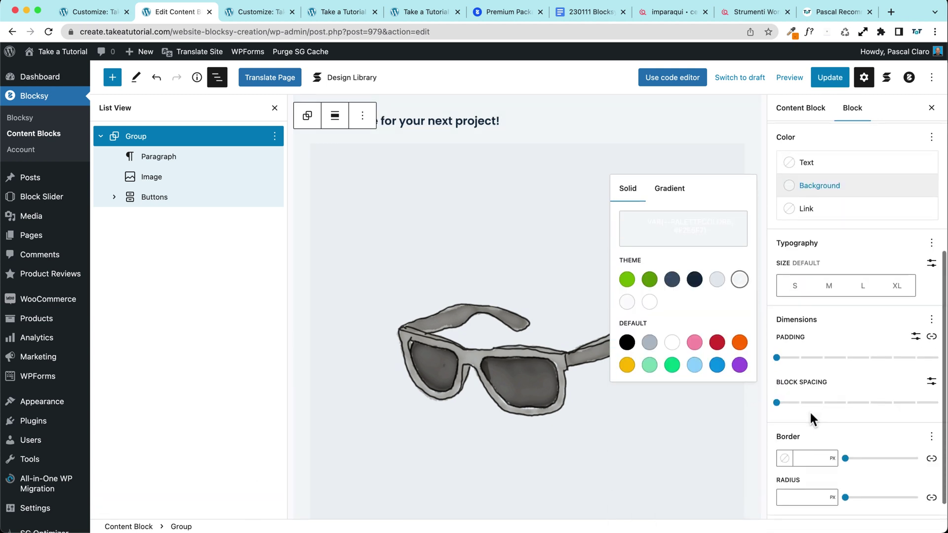
pyautogui.click(817, 434)
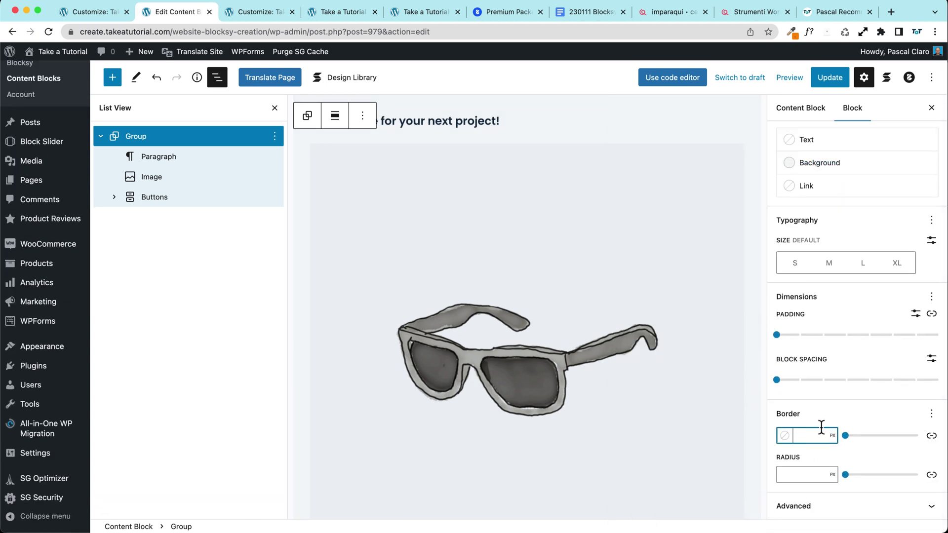
pyautogui.write('3')
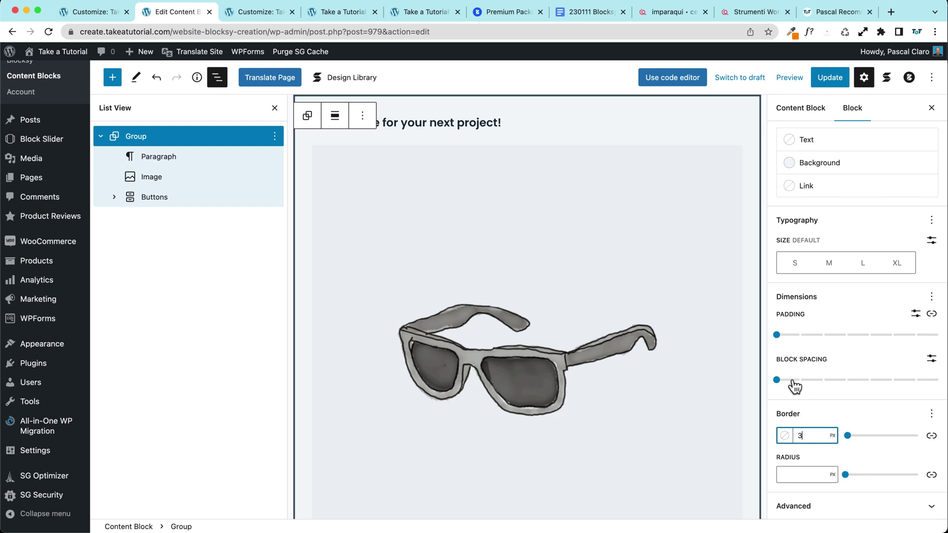
pyautogui.click(798, 476)
pyautogui.scroll(-5, 550, 356)
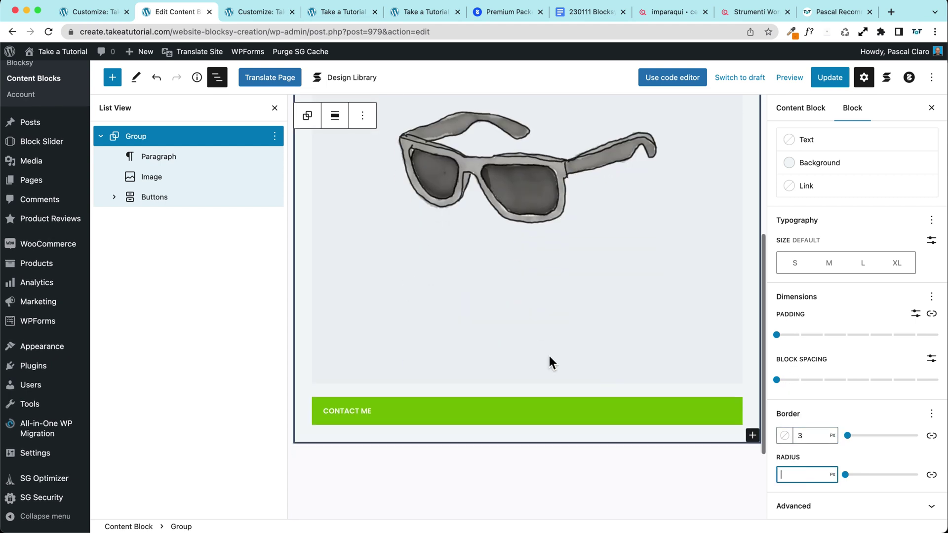
pyautogui.scroll(8, 549, 356)
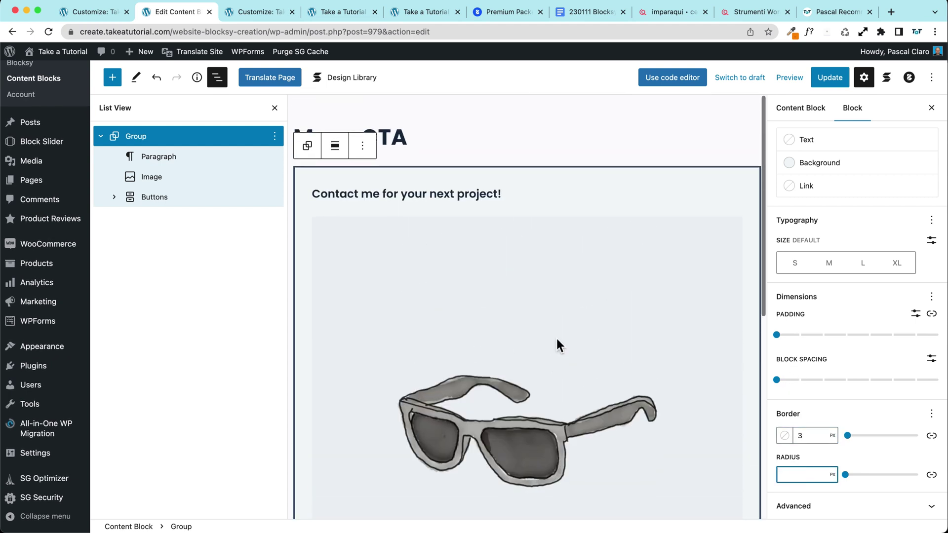
pyautogui.click(830, 77)
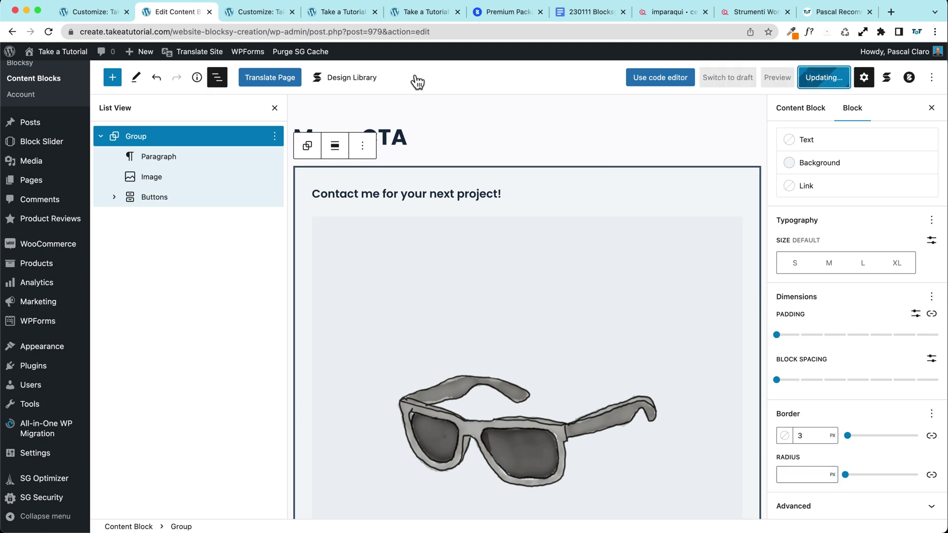
# - Open the site's menu management page in the WordPress admin from the content block's browser tab
pyautogui.click(245, 12)
pyautogui.click(337, 14)
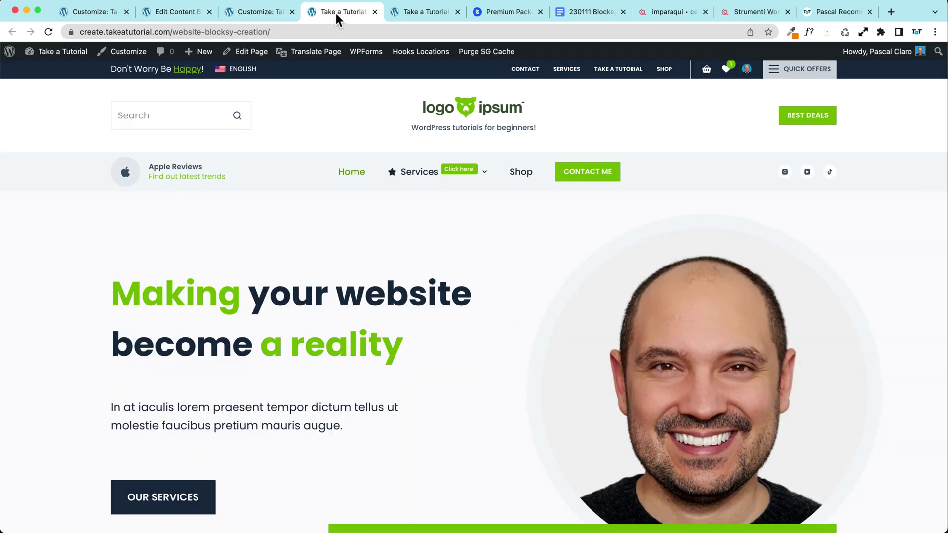
pyautogui.click(184, 13)
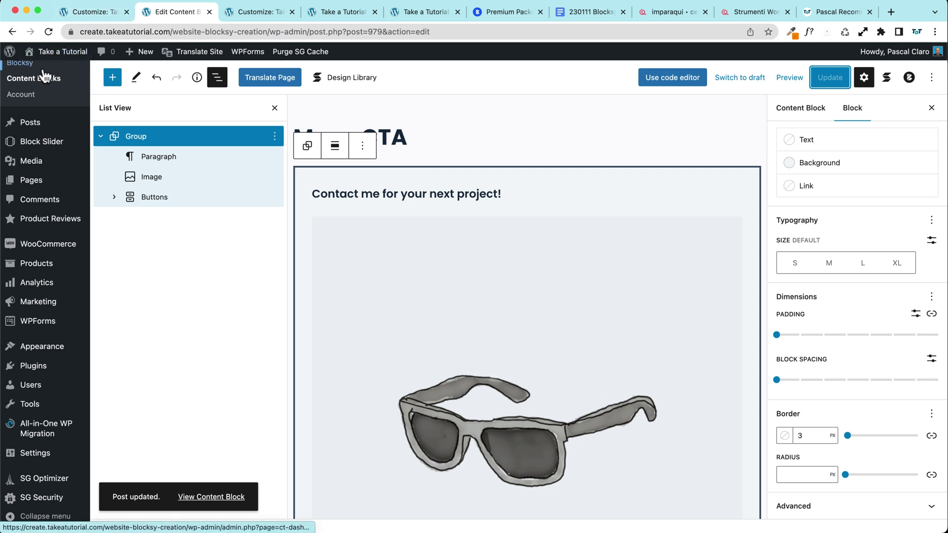
pyautogui.scroll(3, 39, 86)
pyautogui.moveTo(77, 60)
pyautogui.scroll(-2, 43, 326)
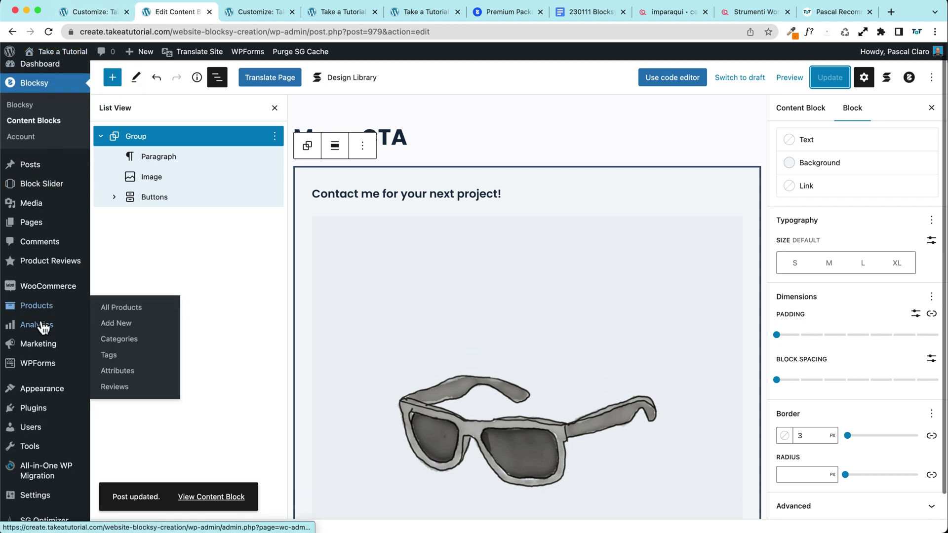
pyautogui.moveTo(75, 355)
pyautogui.click(125, 397)
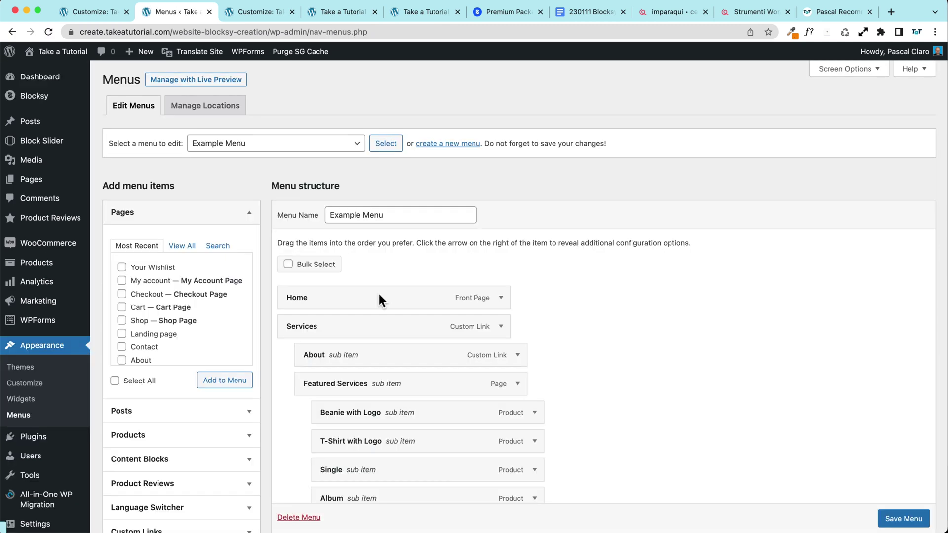
# - Set the CTA menu item's content type to Content Block and select the Menu CTA block
pyautogui.scroll(-5, 380, 300)
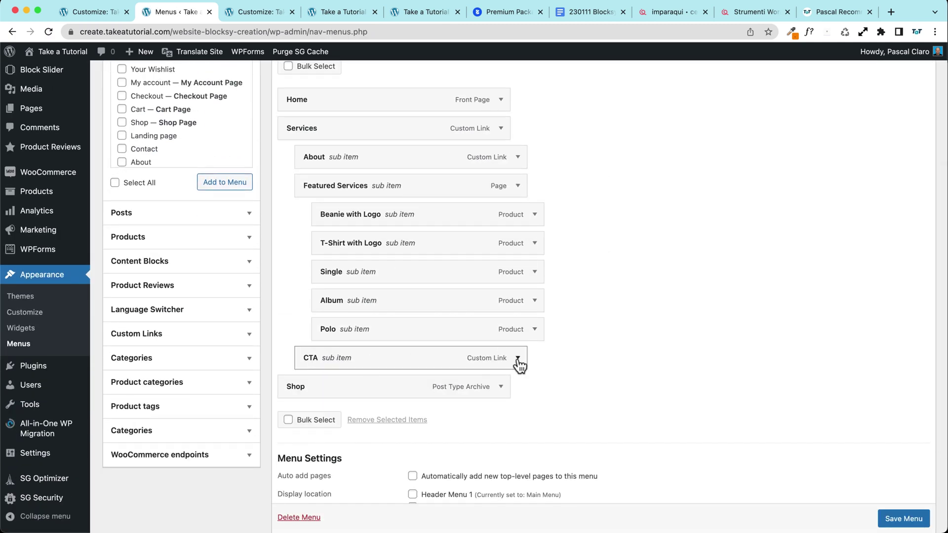
pyautogui.click(518, 359)
pyautogui.scroll(-3, 587, 345)
pyautogui.scroll(-2, 355, 341)
pyautogui.click(318, 322)
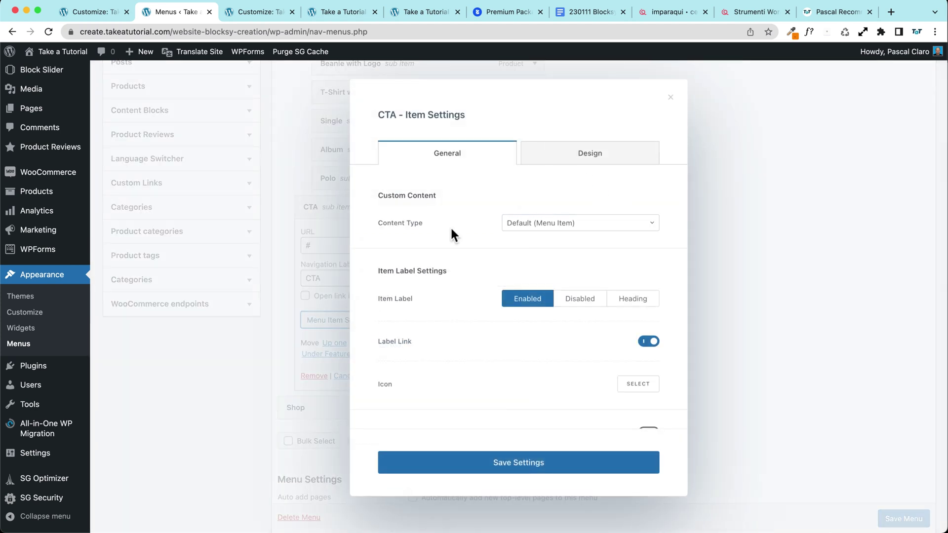
pyautogui.scroll(-1, 453, 236)
pyautogui.click(528, 204)
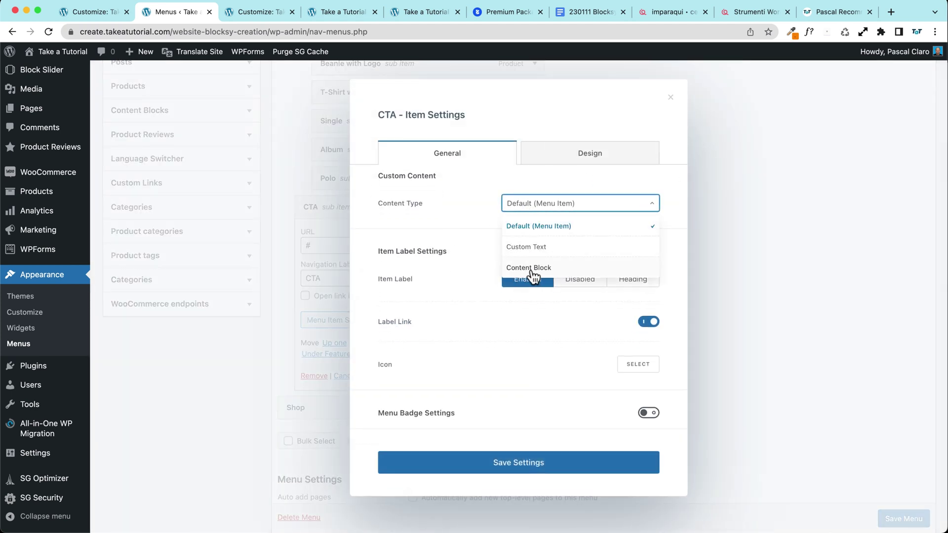
pyautogui.click(536, 269)
pyautogui.click(523, 235)
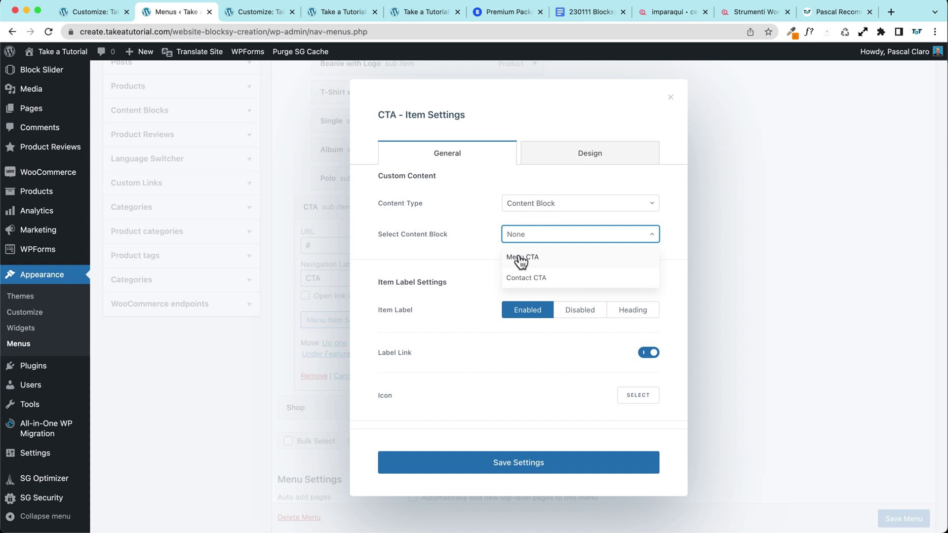
pyautogui.click(554, 265)
# - Disable the item label in the CTA item settings
pyautogui.scroll(-2, 432, 252)
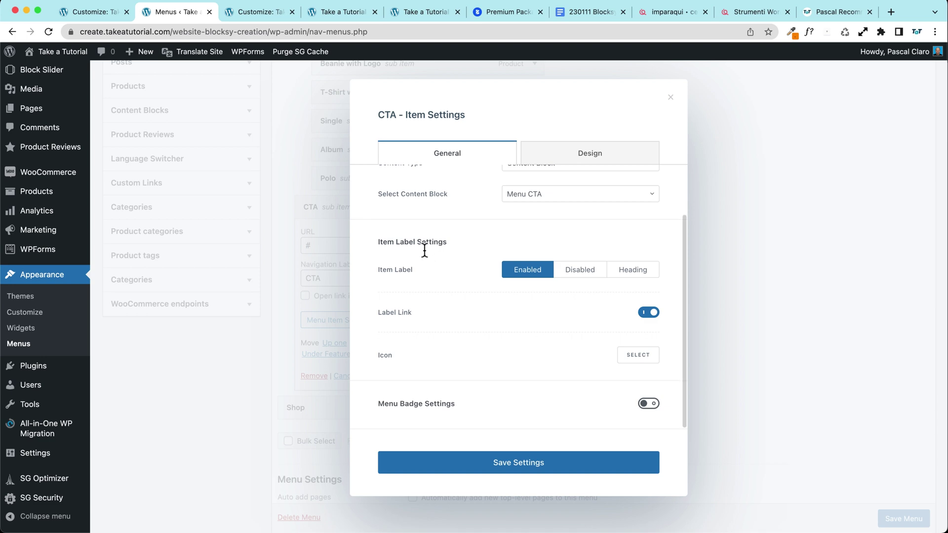
pyautogui.click(583, 272)
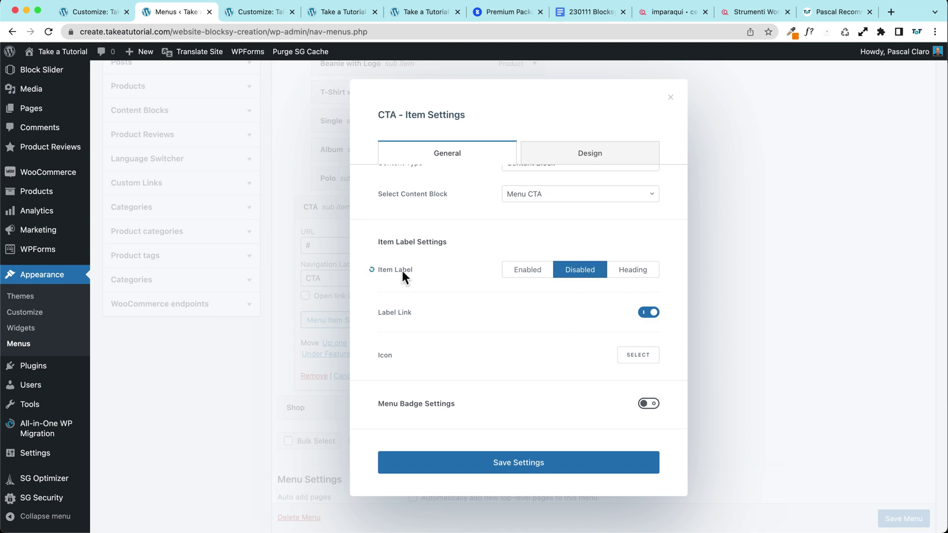
pyautogui.click(335, 11)
pyautogui.moveTo(449, 179)
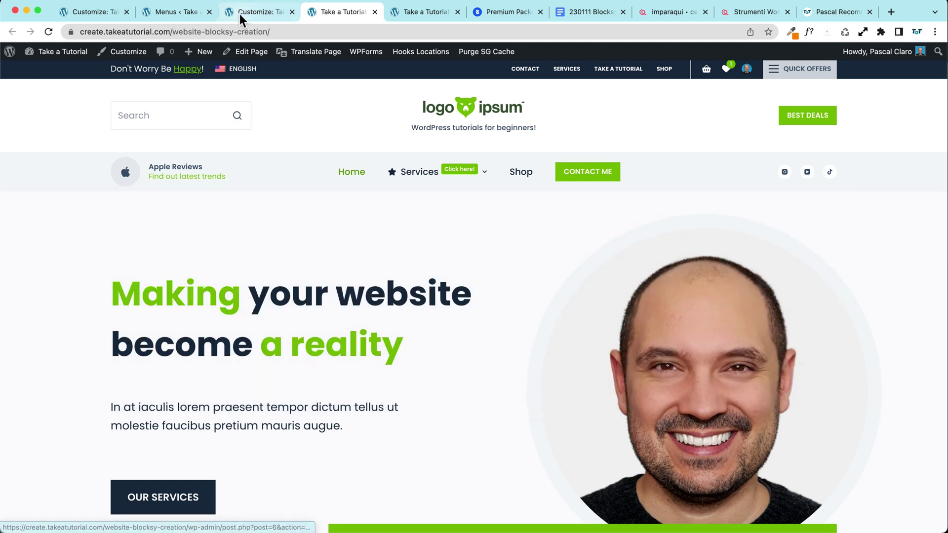
pyautogui.click(244, 13)
pyautogui.click(163, 12)
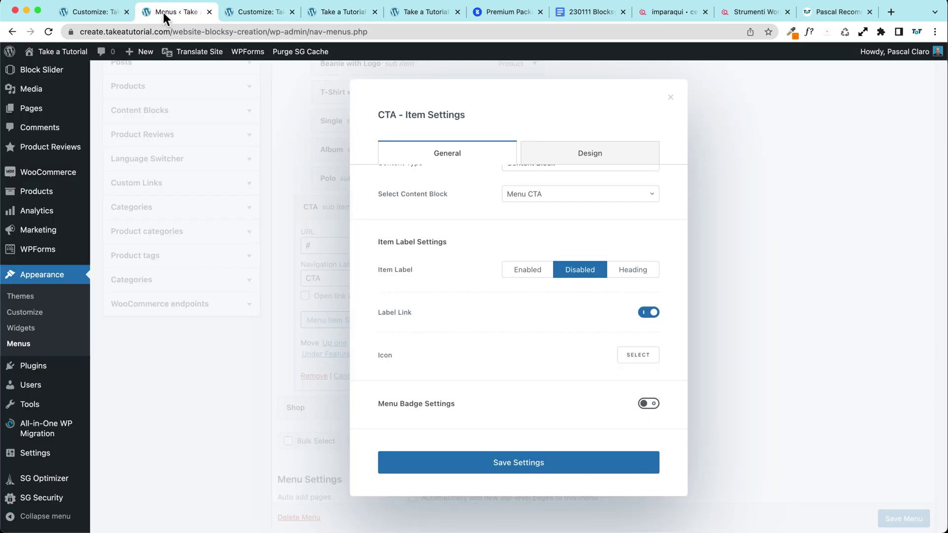
# - Save the CTA item settings and save the menu
pyautogui.click(514, 463)
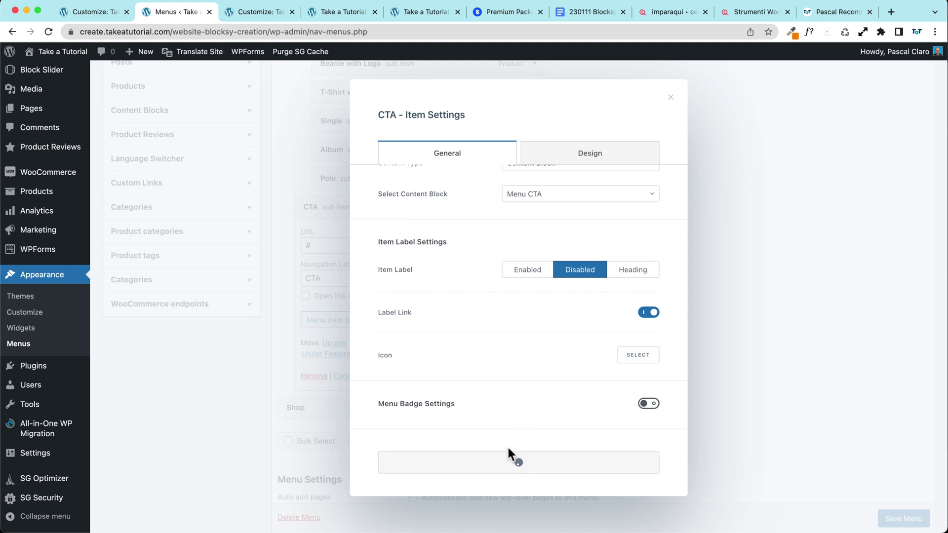
pyautogui.click(670, 99)
pyautogui.scroll(-1, 884, 514)
pyautogui.click(889, 517)
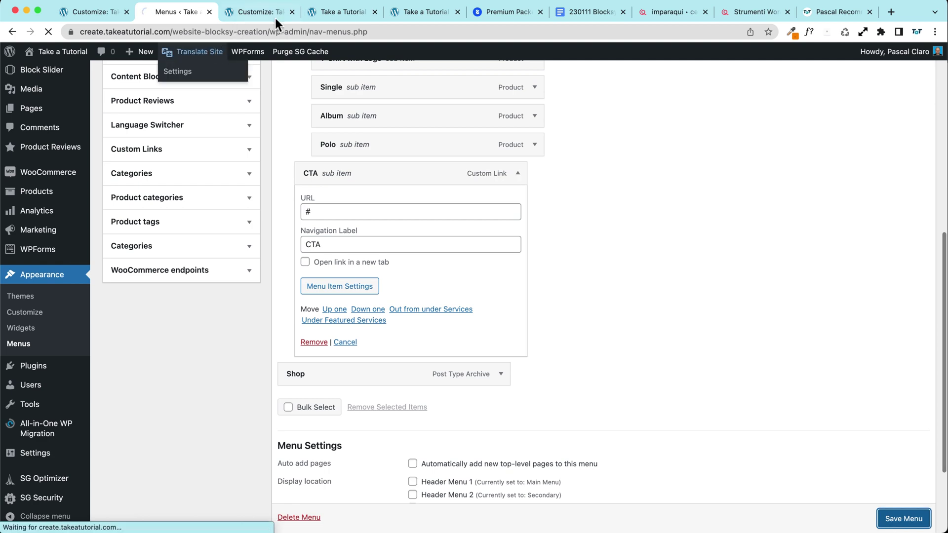
# - Check the Services mega menu on the front-end homepage and return to the menu editor
pyautogui.click(354, 15)
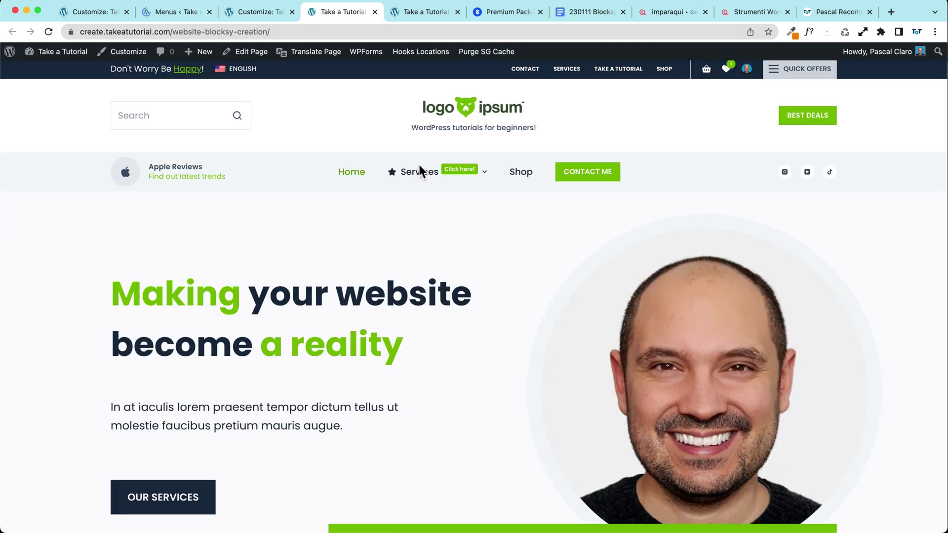
pyautogui.moveTo(416, 173)
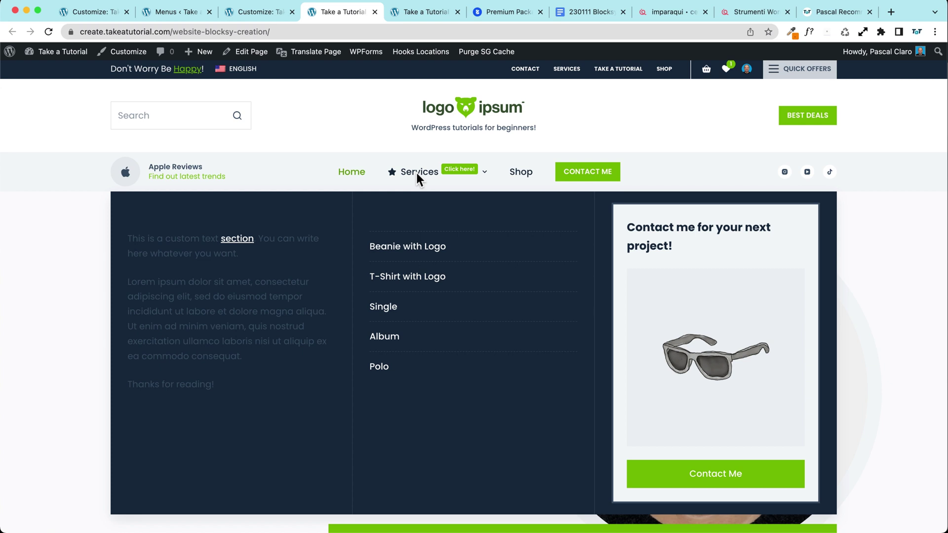
pyautogui.click(257, 12)
pyautogui.click(167, 12)
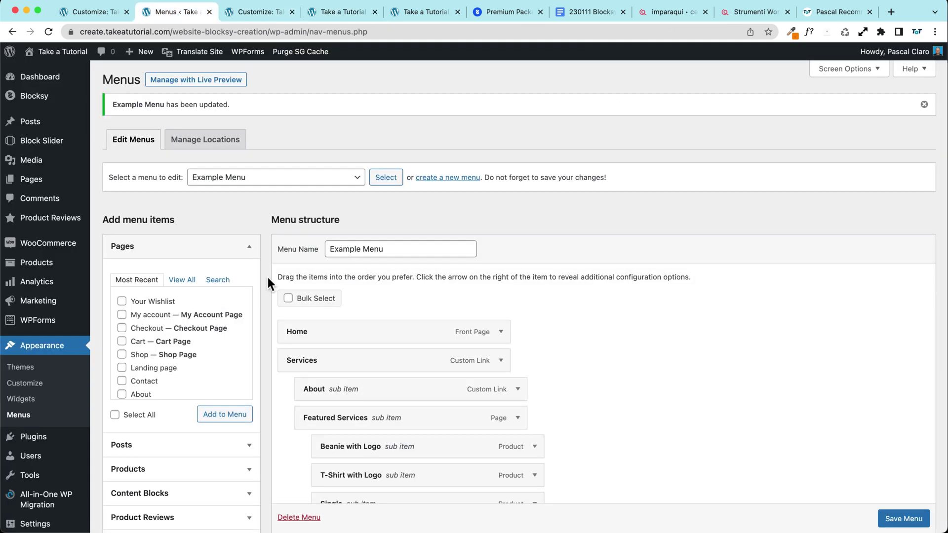
# - Open the design options in the Services menu item's settings
pyautogui.scroll(-1, 234, 247)
pyautogui.scroll(-3, 235, 247)
pyautogui.scroll(-2, 289, 277)
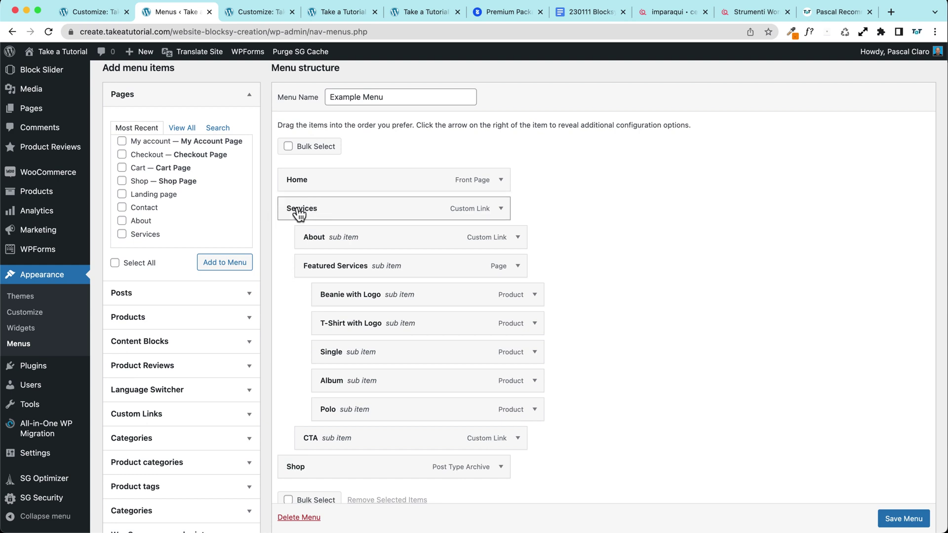
pyautogui.click(503, 210)
pyautogui.click(328, 326)
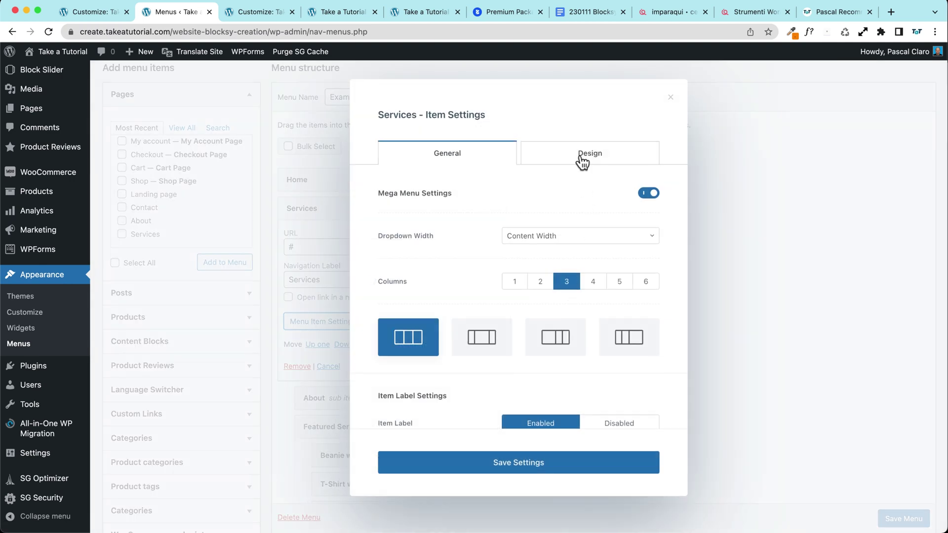
pyautogui.click(583, 159)
# - Set the mega menu's initial link color to white (Color 8) and its hover/active color to green (Color 1)
pyautogui.scroll(-3, 410, 235)
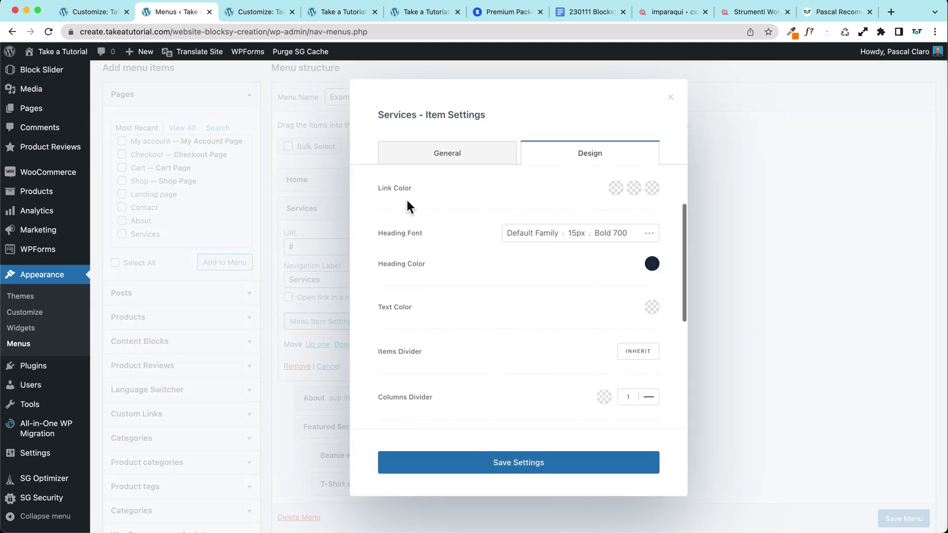
pyautogui.click(616, 189)
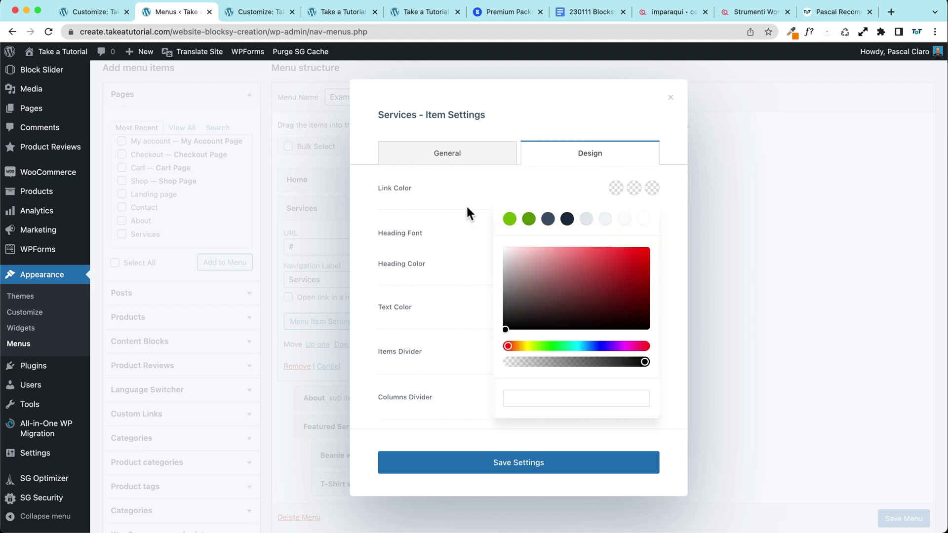
pyautogui.scroll(2, 466, 204)
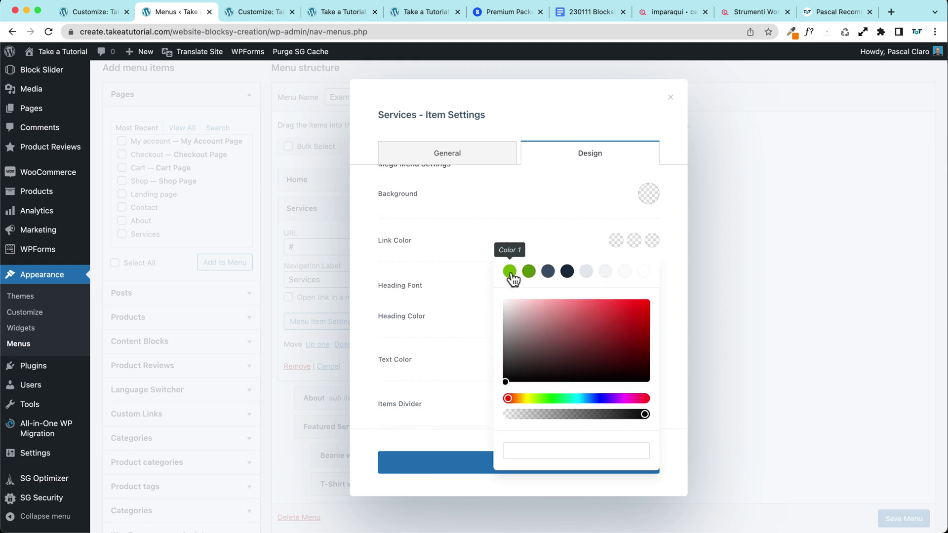
pyautogui.click(644, 272)
pyautogui.scroll(-1, 452, 228)
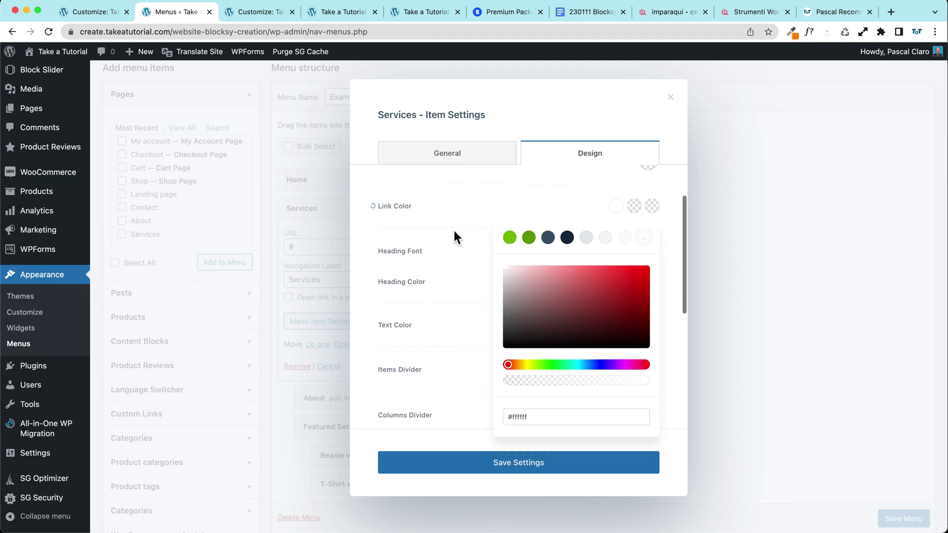
pyautogui.click(635, 206)
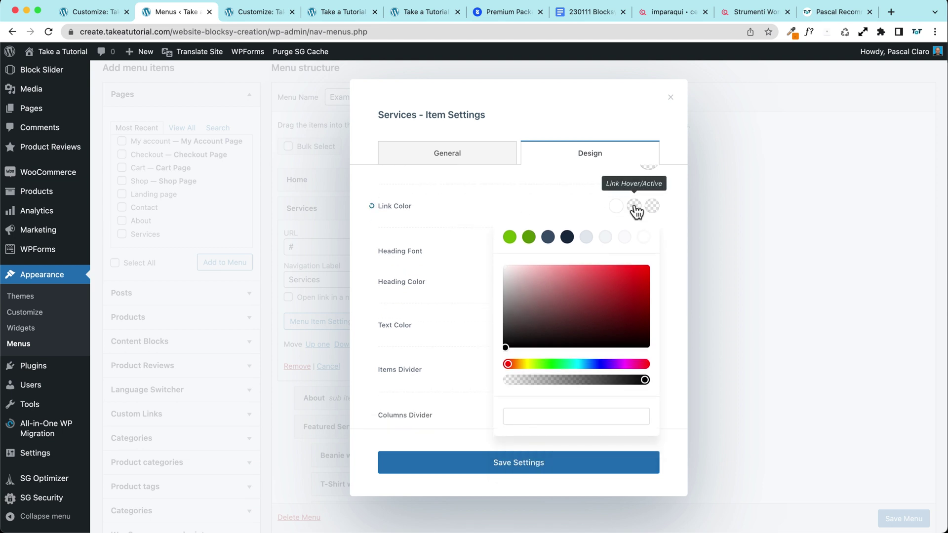
pyautogui.click(510, 237)
pyautogui.click(452, 209)
pyautogui.scroll(-1, 452, 209)
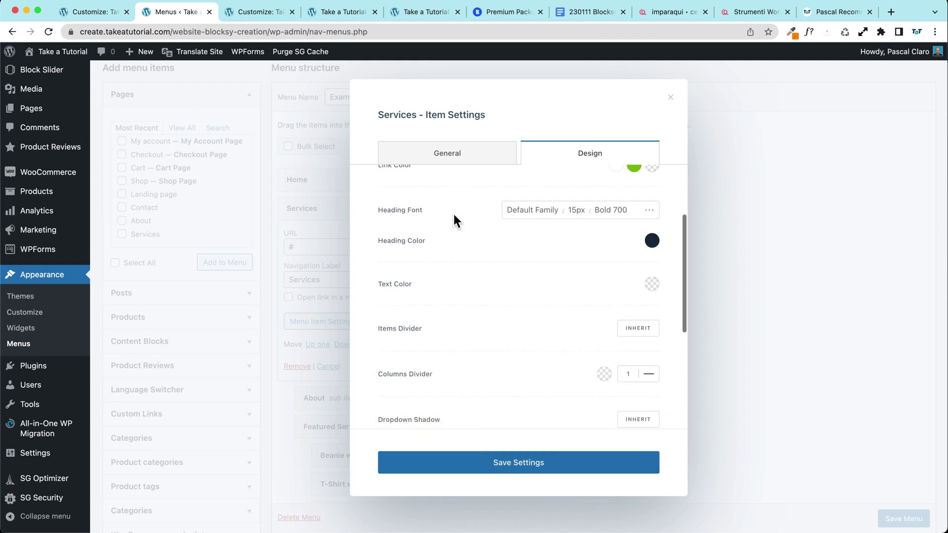
# - Set the mega menu's heading color and text color to white (Color 8)
pyautogui.click(652, 241)
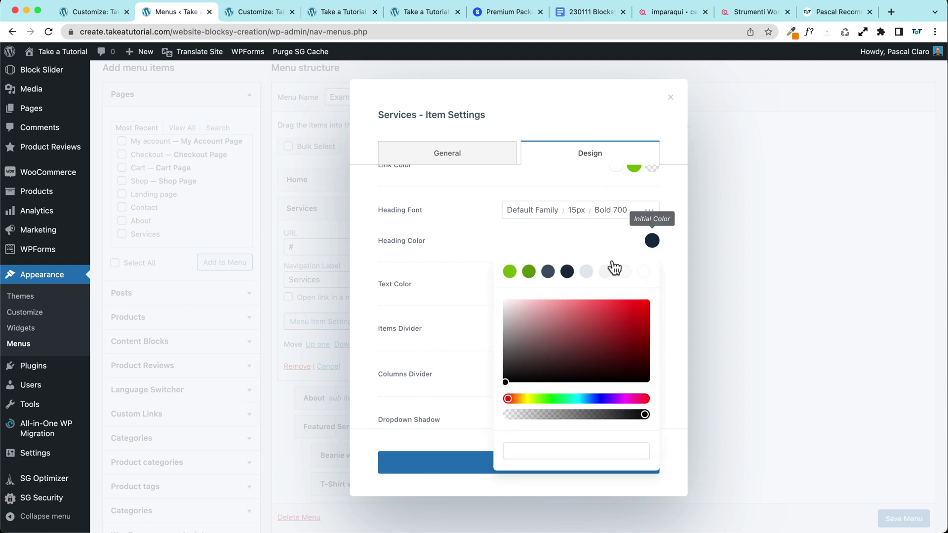
pyautogui.click(644, 272)
pyautogui.click(463, 239)
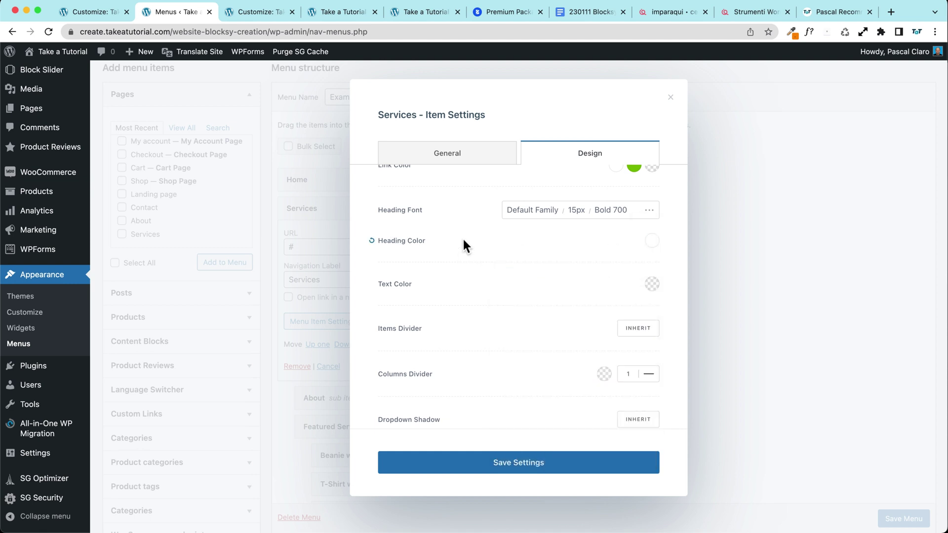
pyautogui.scroll(-1, 464, 239)
pyautogui.scroll(-3, 464, 239)
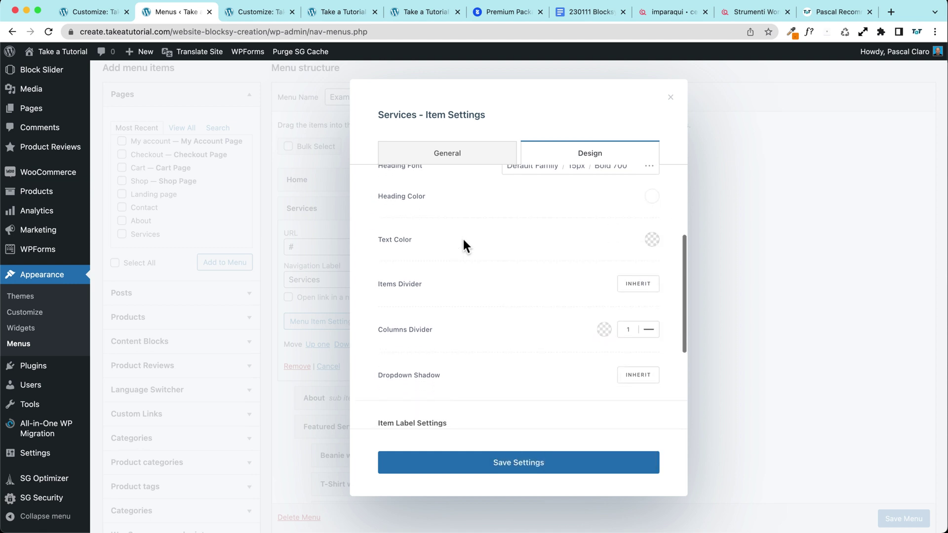
pyautogui.click(652, 241)
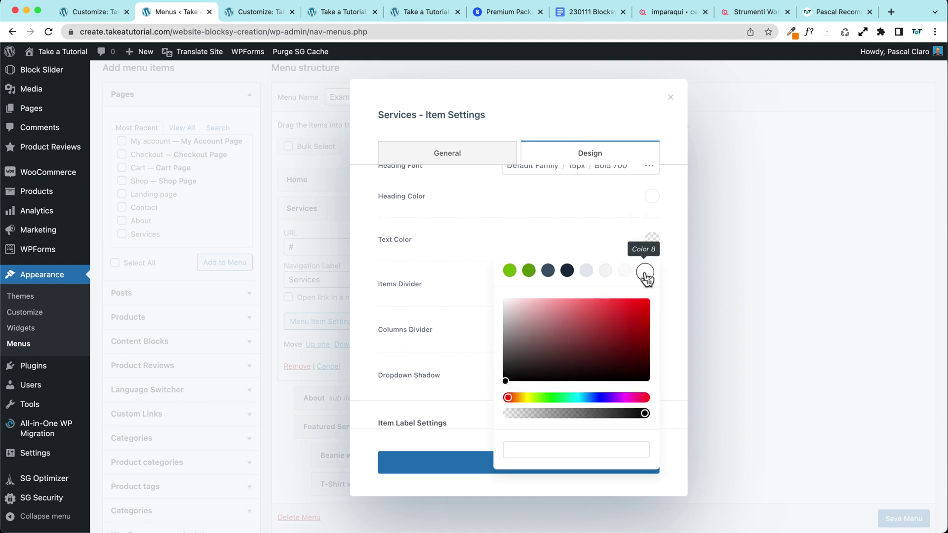
pyautogui.click(645, 271)
pyautogui.click(463, 248)
# - Save the Services item settings and save the menu
pyautogui.scroll(-5, 464, 254)
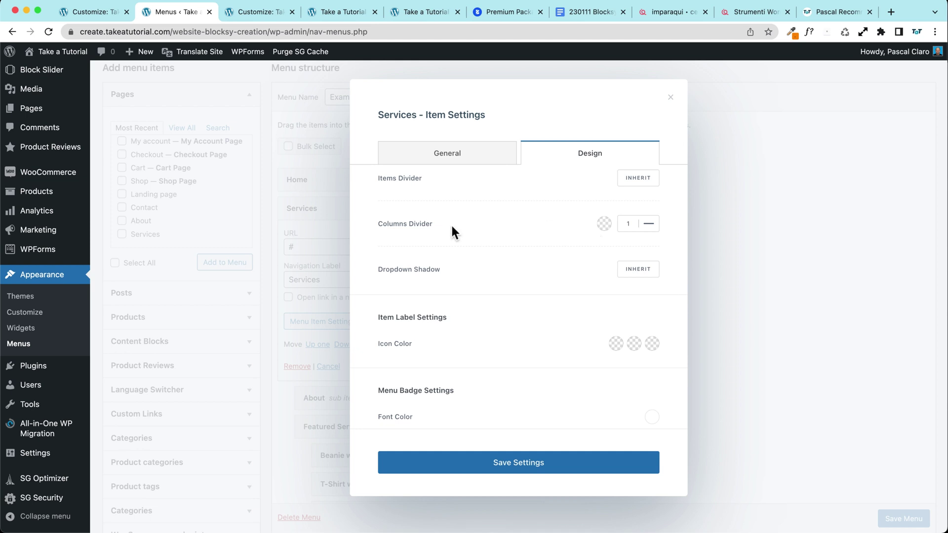
pyautogui.scroll(-3, 492, 243)
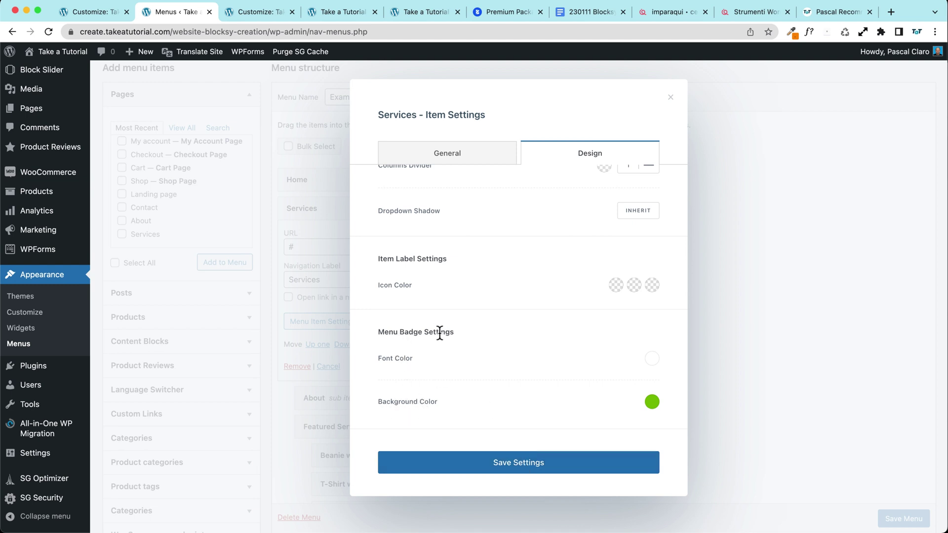
pyautogui.click(651, 403)
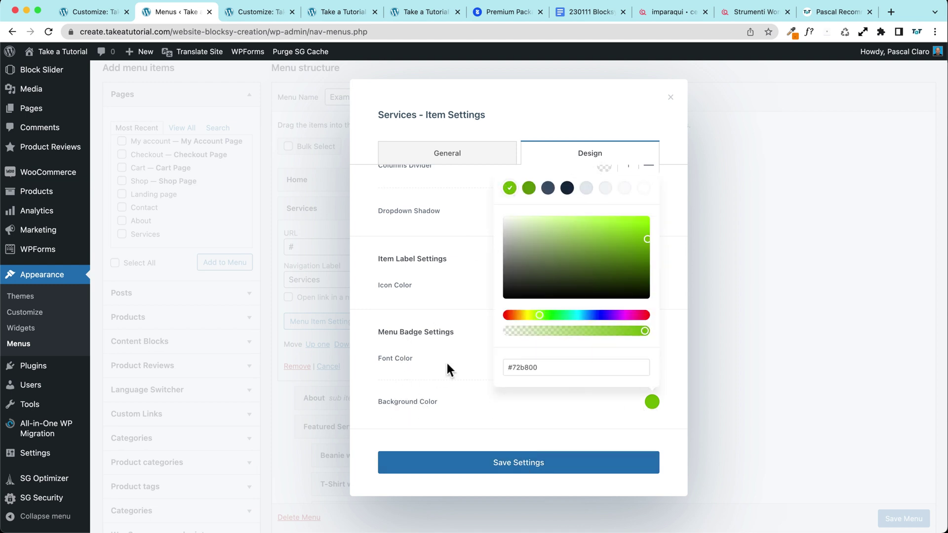
pyautogui.click(511, 465)
pyautogui.click(511, 465)
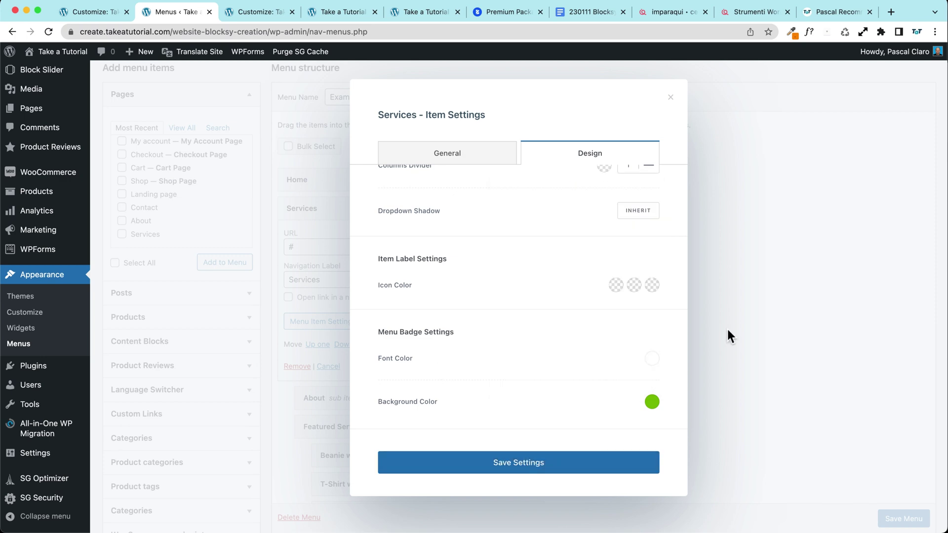
pyautogui.click(904, 518)
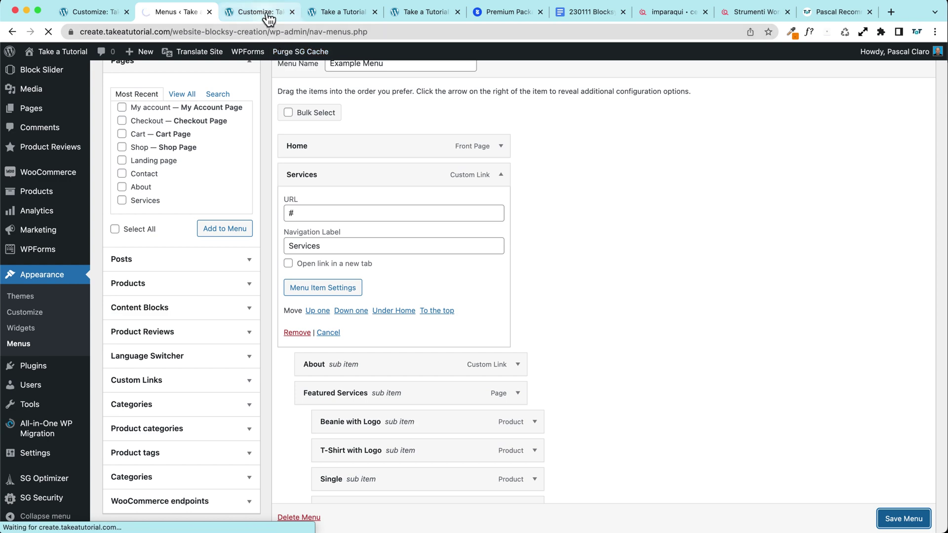
# - Reload the front-end homepage and examine the Services mega menu's new colors
pyautogui.click(326, 11)
pyautogui.click(47, 32)
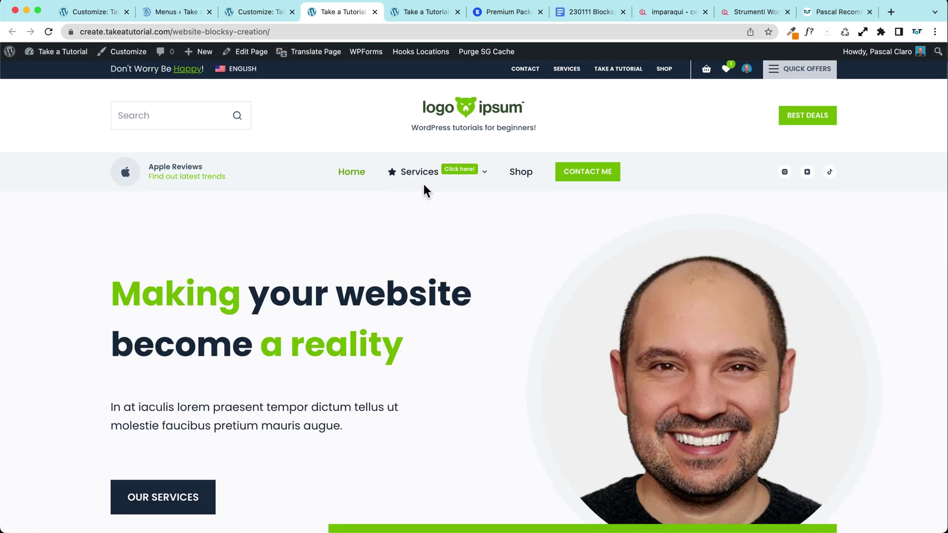
pyautogui.moveTo(422, 172)
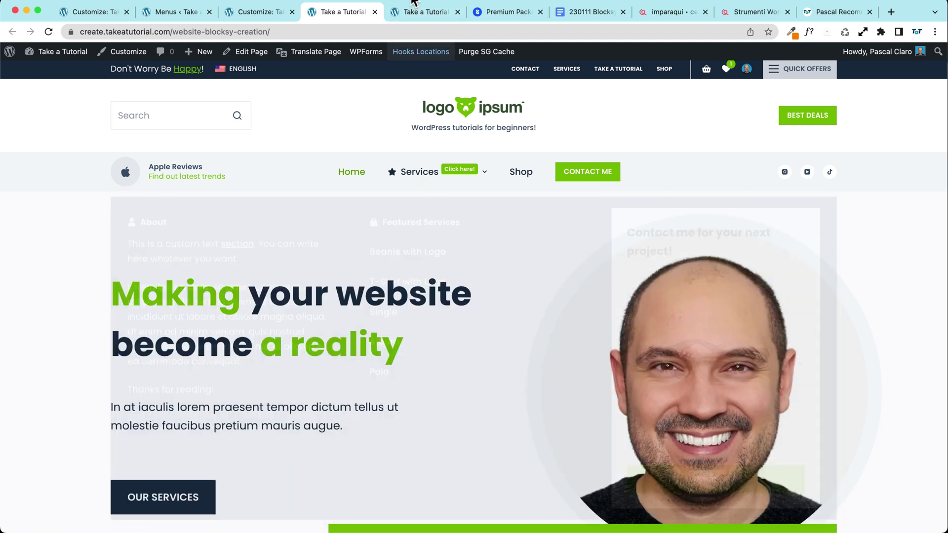
# - Compare with the Services menu in the other homepage tab and return to the menu editor
pyautogui.click(420, 12)
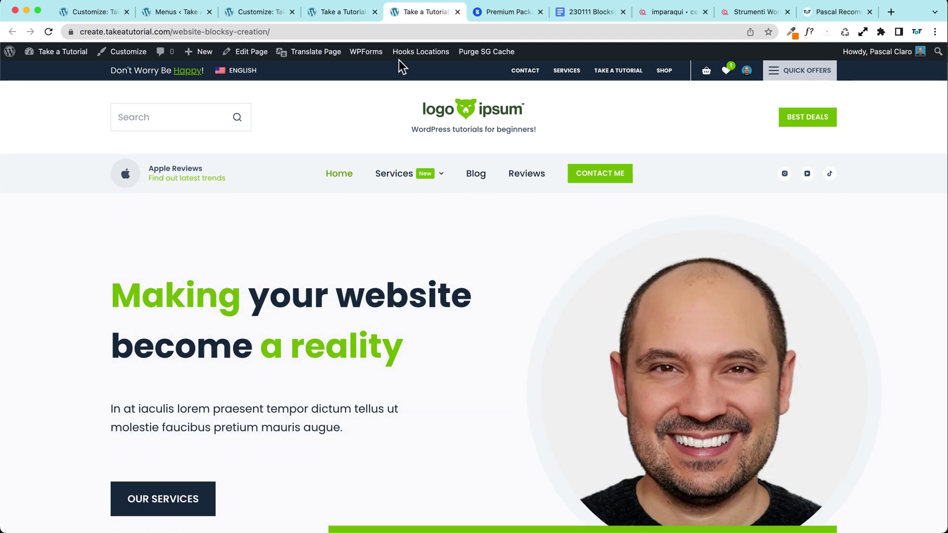
pyautogui.moveTo(402, 180)
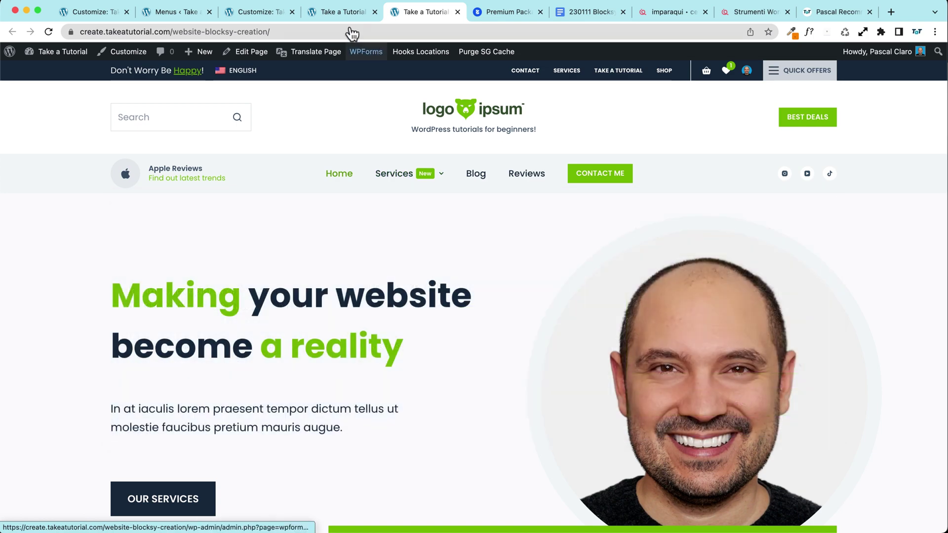
pyautogui.click(341, 12)
pyautogui.click(185, 11)
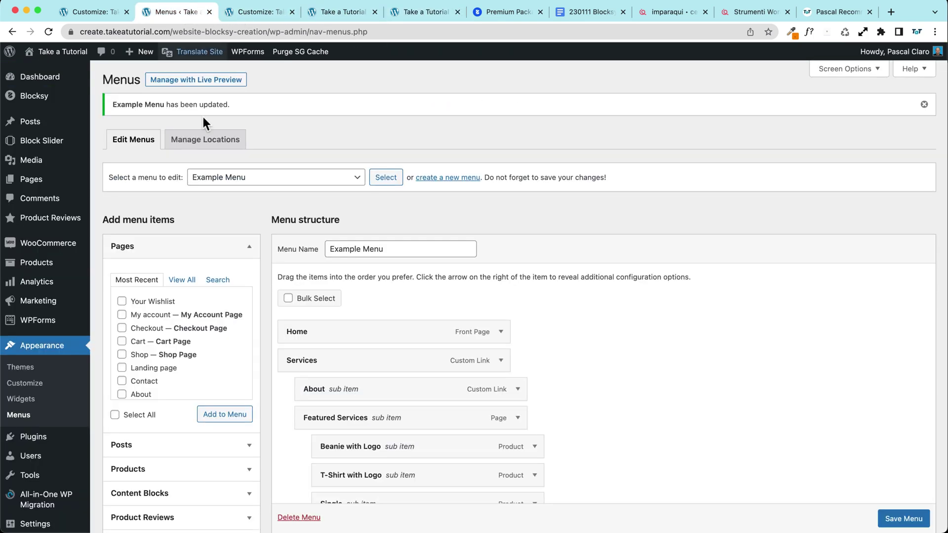
# - Open the item settings of the Single menu item under Featured Services and add the heart icon to its label
pyautogui.scroll(-5, 287, 225)
pyautogui.scroll(1, 281, 221)
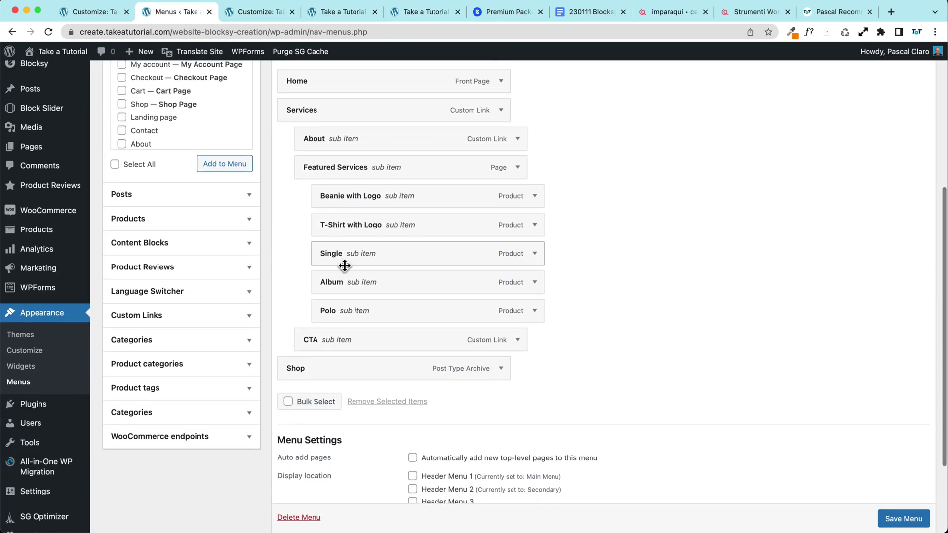
pyautogui.click(535, 256)
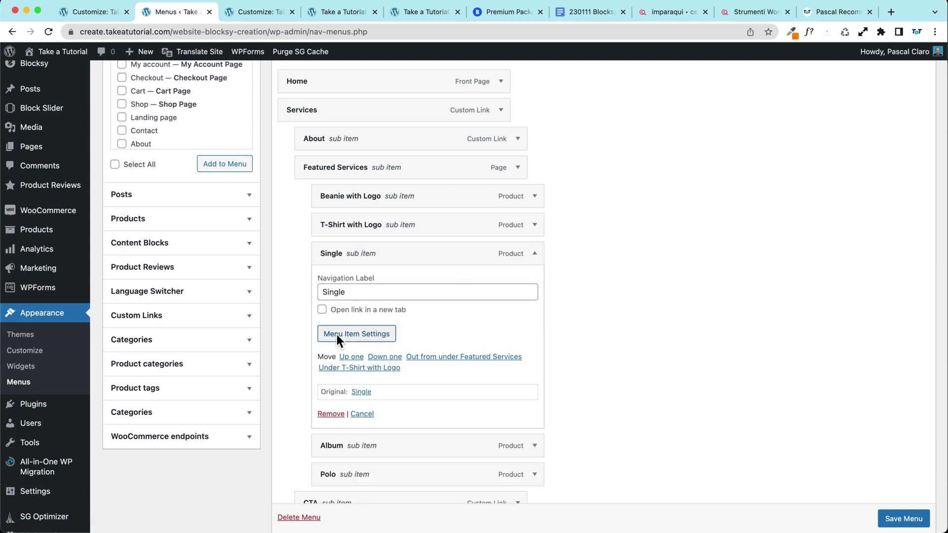
pyautogui.click(362, 339)
pyautogui.scroll(-1, 408, 295)
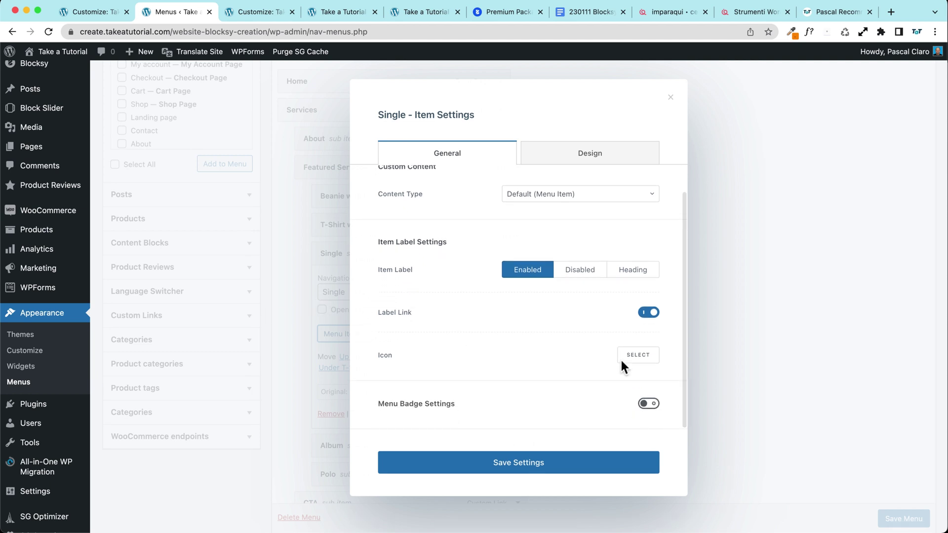
pyautogui.click(638, 360)
pyautogui.scroll(-1, 514, 245)
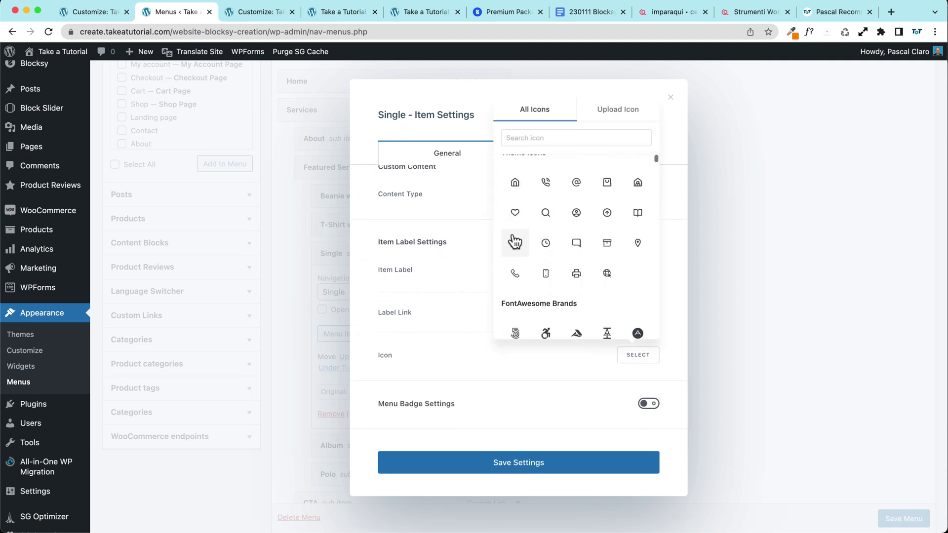
pyautogui.click(515, 213)
pyautogui.click(441, 299)
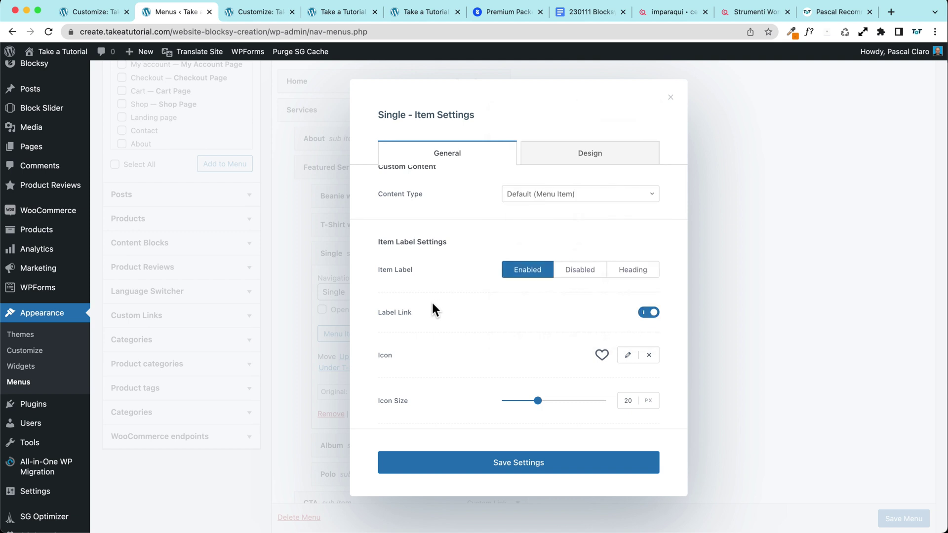
# - Enable the Single item's menu badge with the text "featured" and a vertical alignment of -10 px, and save the settings
pyautogui.scroll(-3, 432, 304)
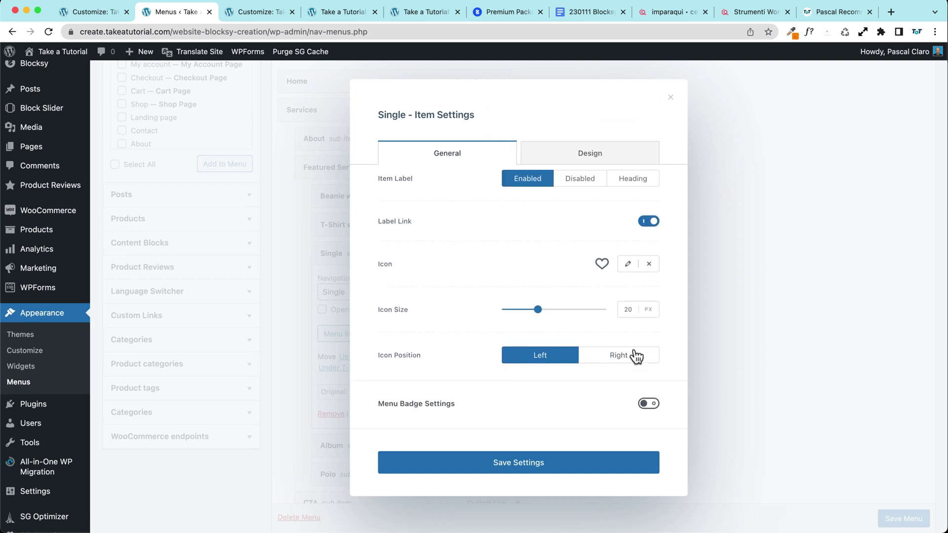
pyautogui.click(649, 404)
pyautogui.scroll(-2, 493, 383)
pyautogui.click(522, 371)
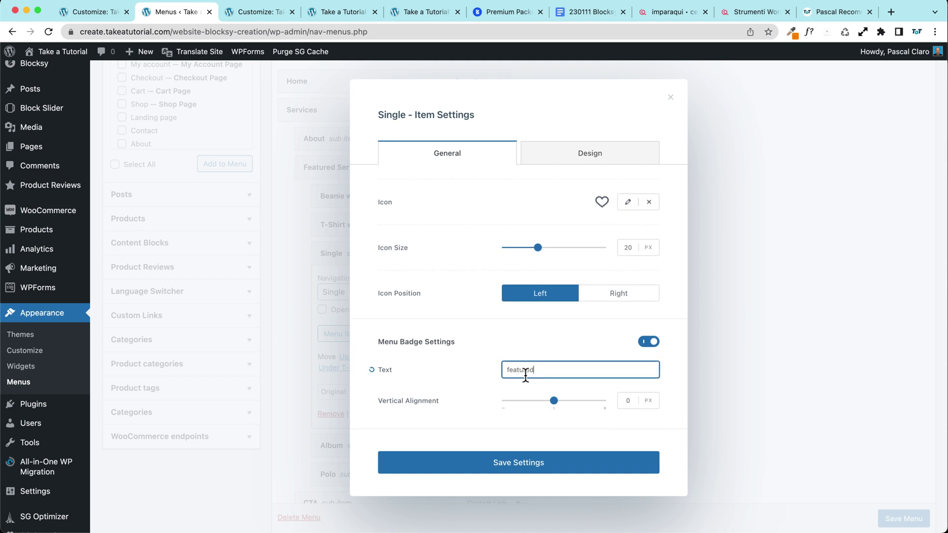
pyautogui.moveTo(553, 406); pyautogui.dragTo(530, 407)
pyautogui.click(519, 466)
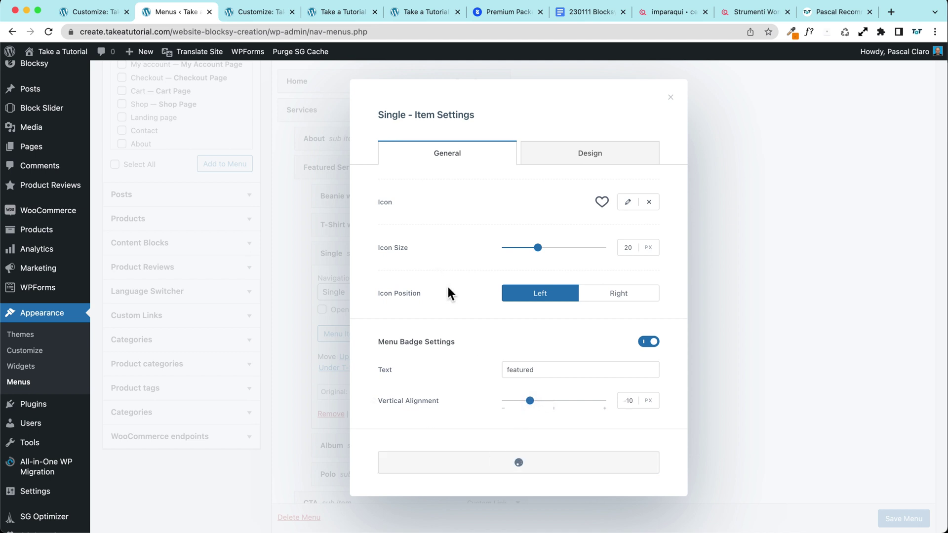
# - Reload the front-end homepage to check the Single item's icon and badge
pyautogui.click(262, 12)
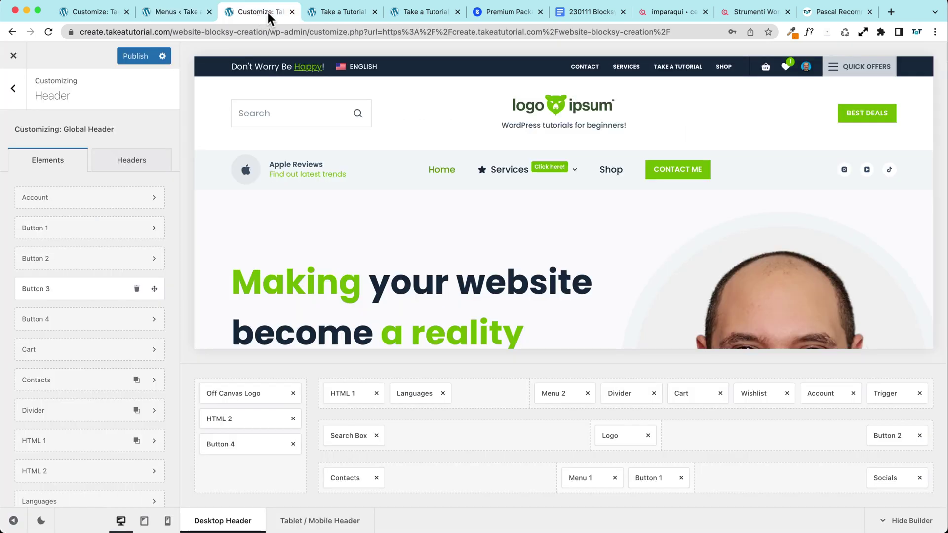
pyautogui.click(328, 12)
pyautogui.click(48, 31)
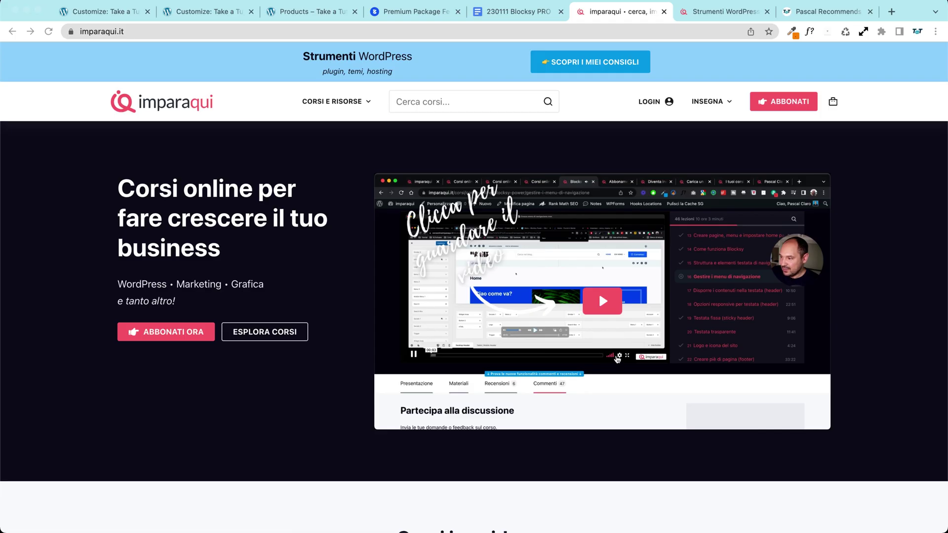
# - Examine the announcement bar above the imparaqui.it header and the WordPress tools recommendations page it promotes
pyautogui.click(619, 356)
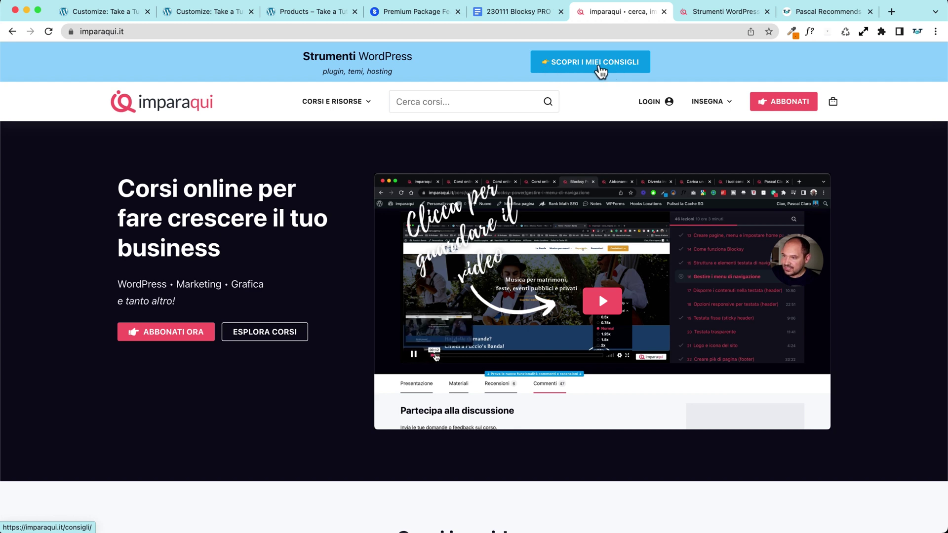
pyautogui.click(707, 14)
pyautogui.scroll(5, 82, 202)
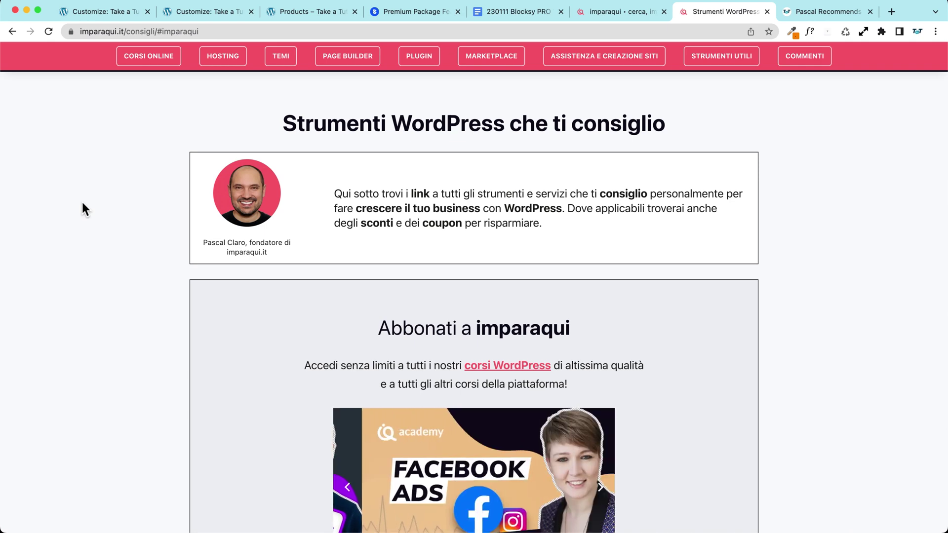
pyautogui.click(600, 11)
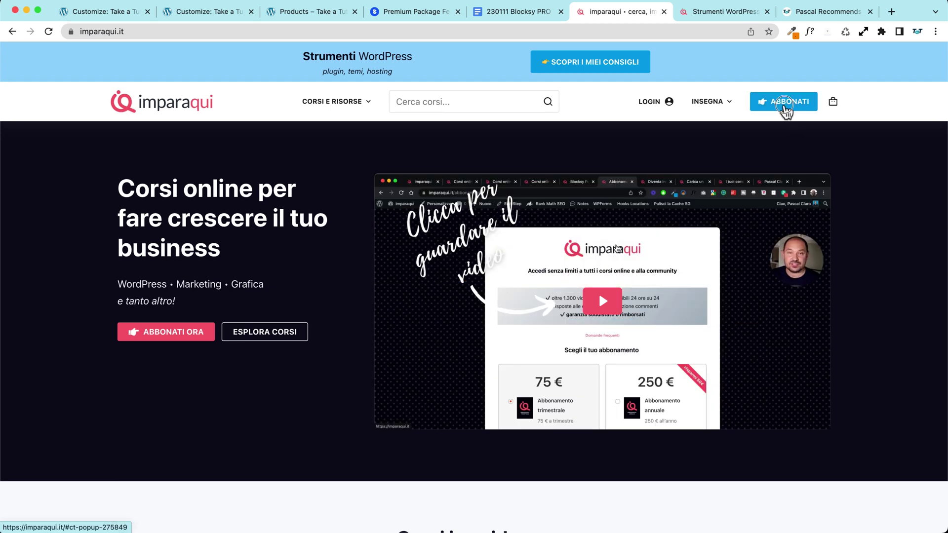
# - Display and dismiss the subscription popup triggered by the Abbonati button in the imparaqui.it header
pyautogui.click(785, 111)
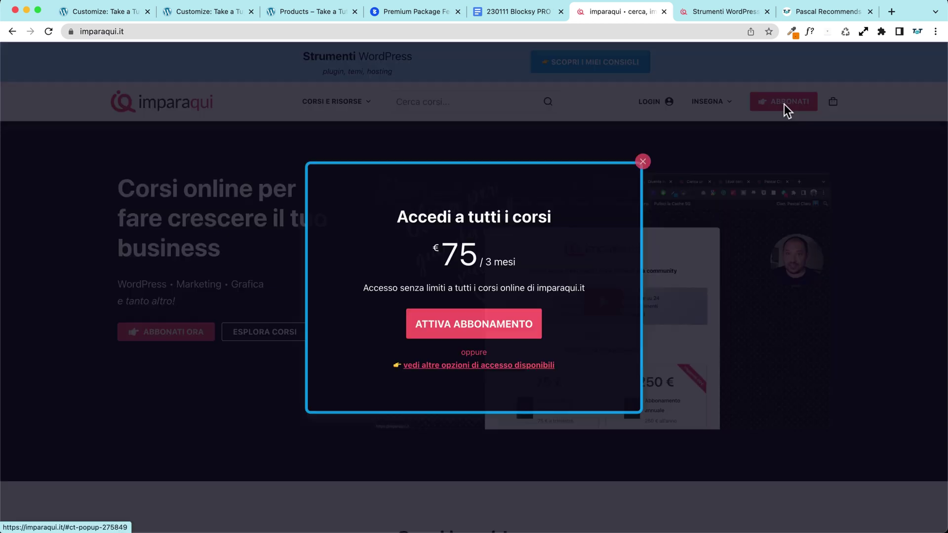
pyautogui.click(643, 163)
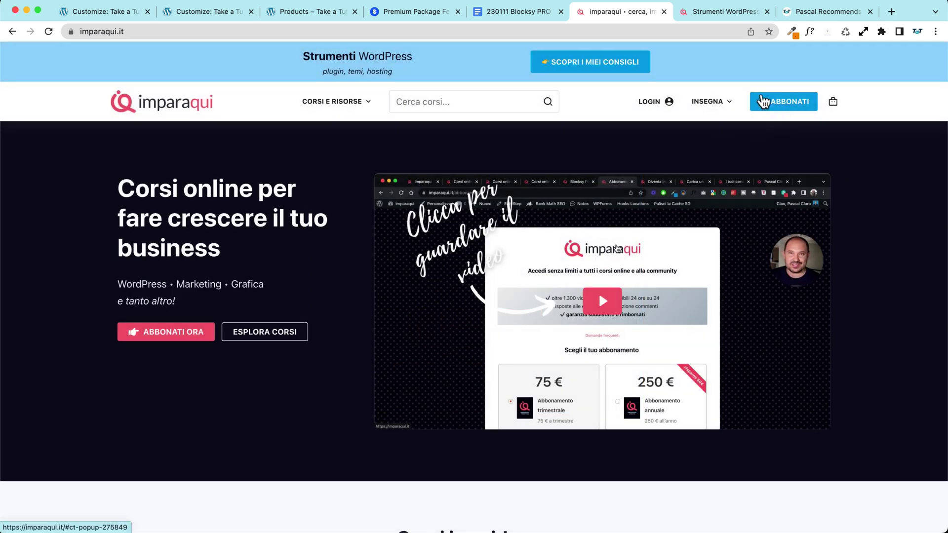
pyautogui.click(783, 106)
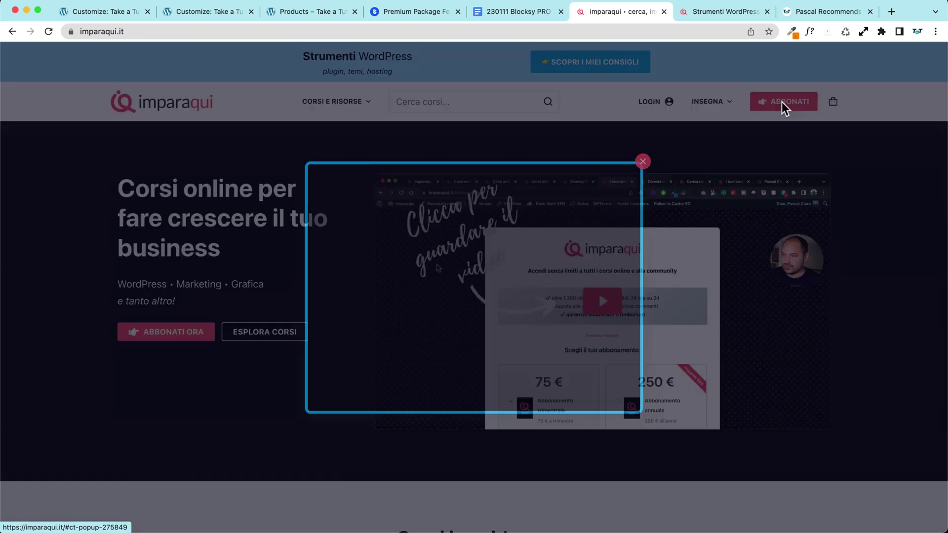
pyautogui.click(722, 145)
pyautogui.click(771, 103)
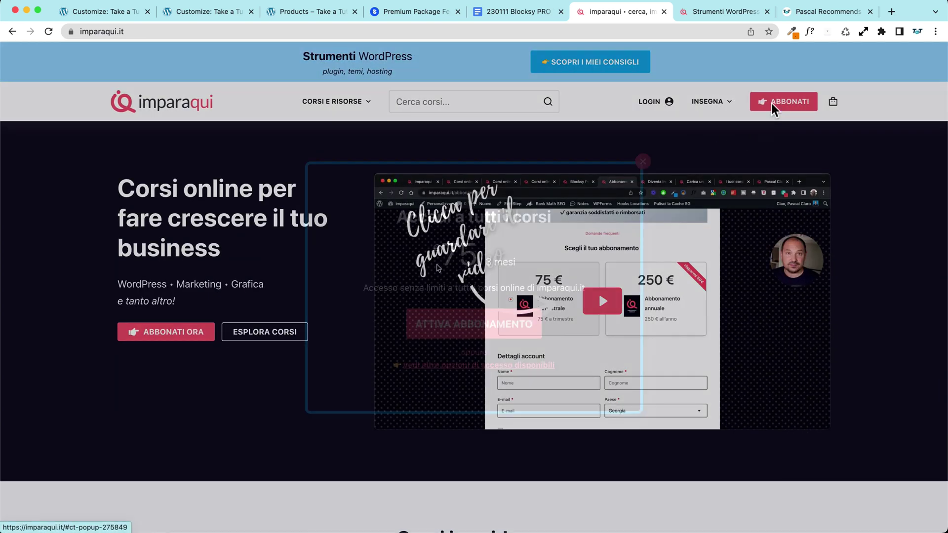
pyautogui.click(643, 162)
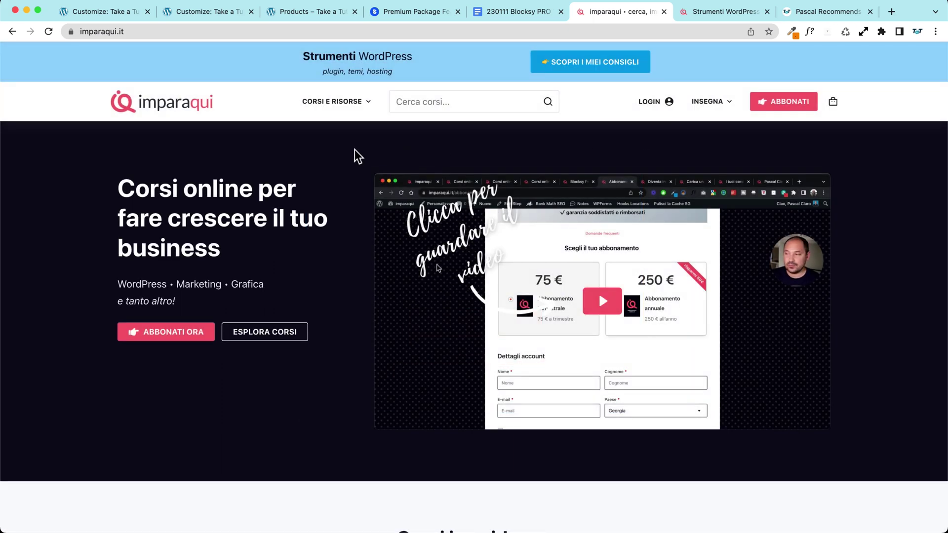
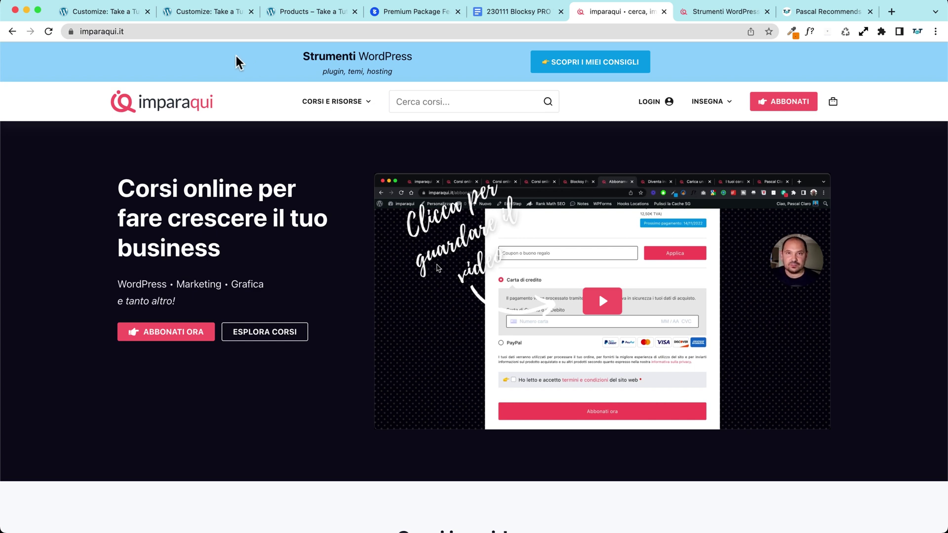
# - Go from the Shop page to the WordPress admin, close the second Customizer tab, and open Blocksy's Content Blocks list
pyautogui.click(322, 13)
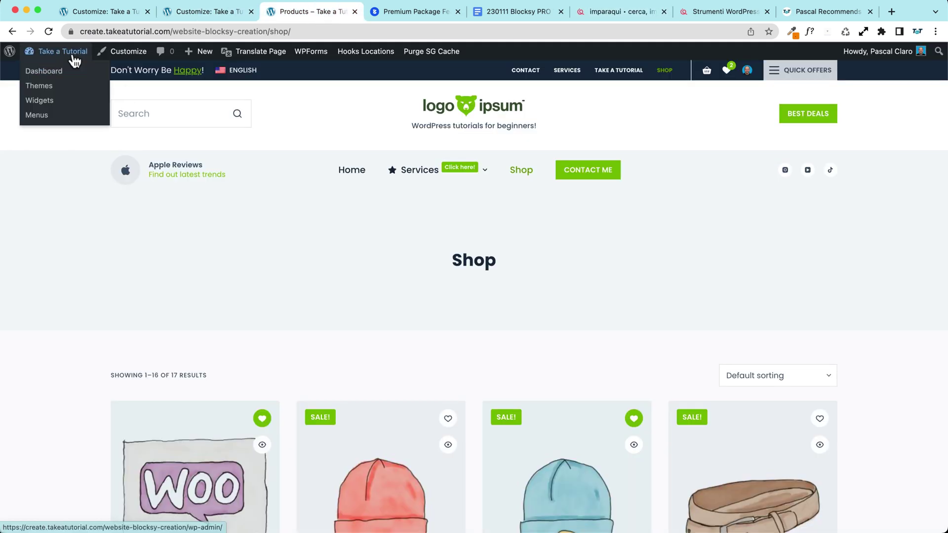
pyautogui.click(74, 60)
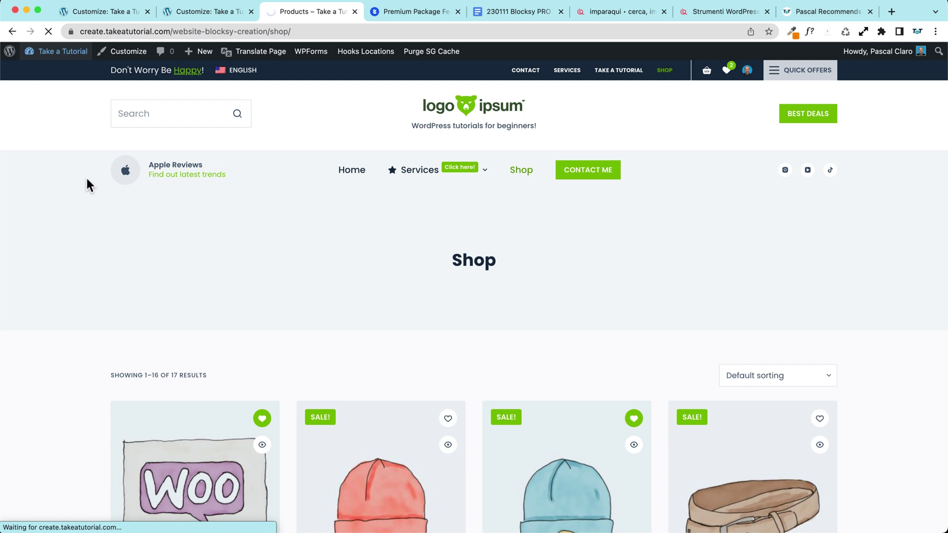
pyautogui.click(251, 11)
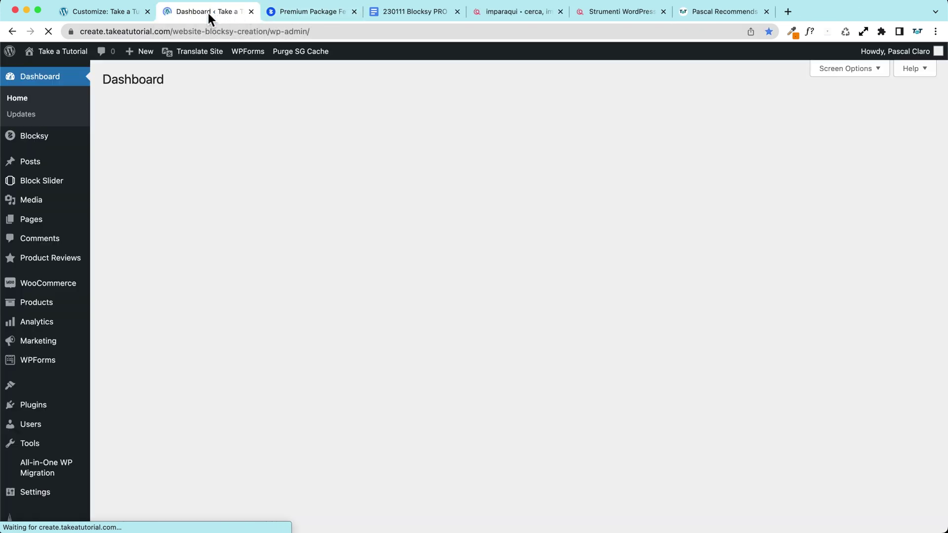
pyautogui.moveTo(28, 131)
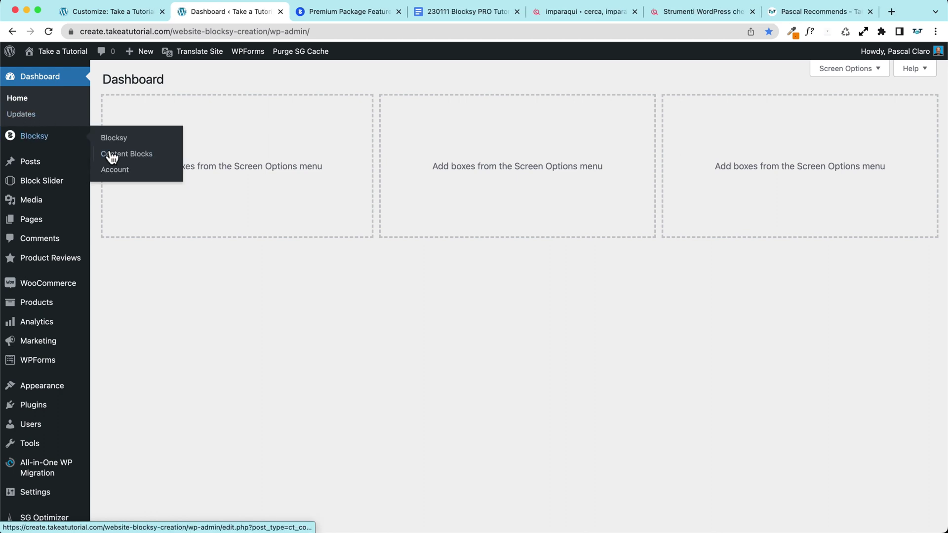
pyautogui.click(140, 164)
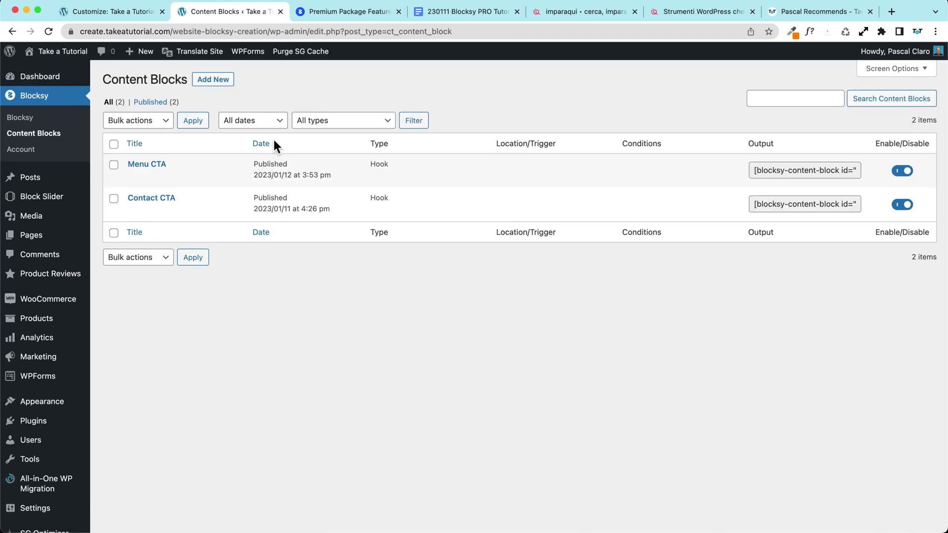
# - Create a new content block of type Custom Content/Hooks named "CTA Bar"
pyautogui.click(211, 82)
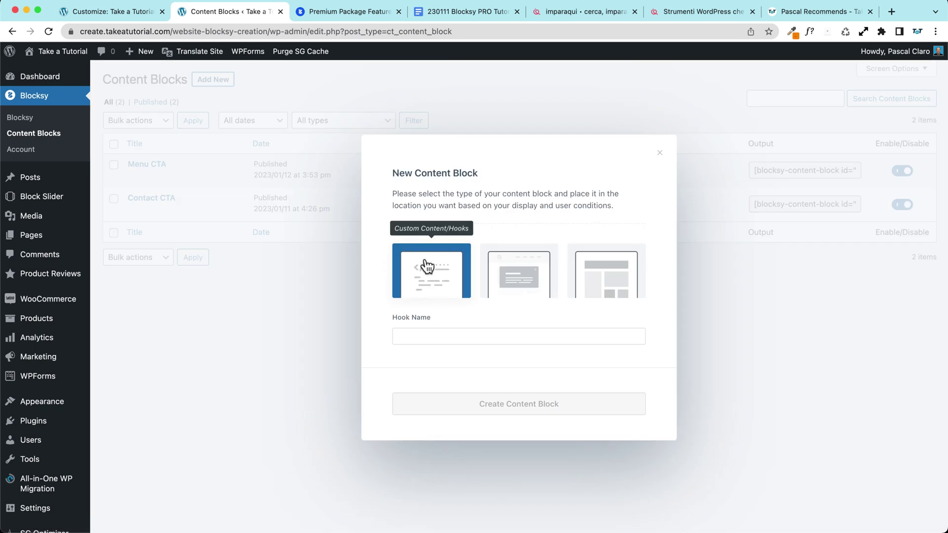
pyautogui.click(427, 331)
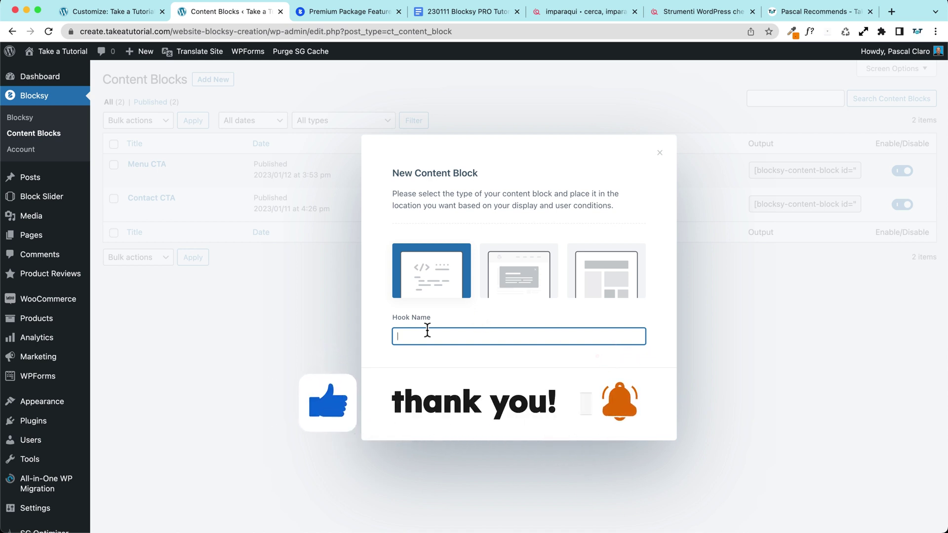
pyautogui.write('CTA Bar')
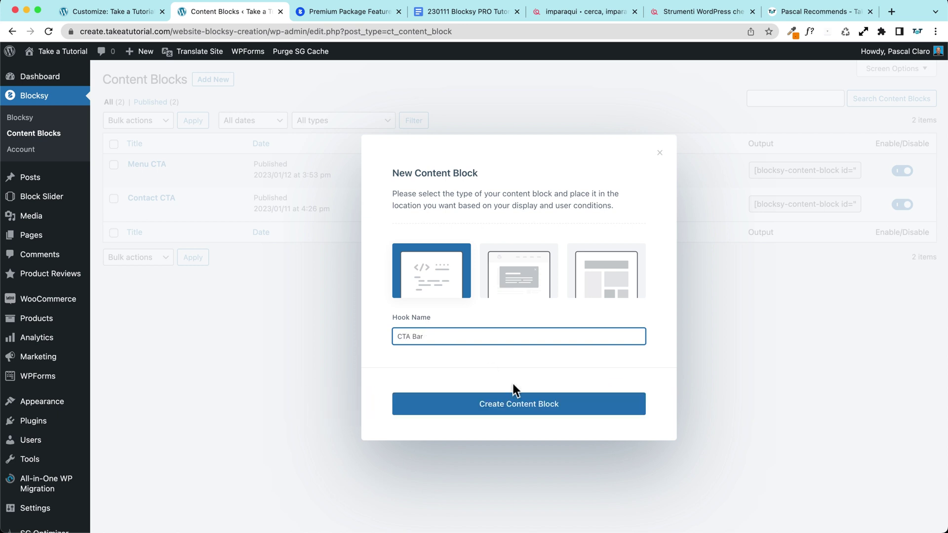
pyautogui.click(508, 410)
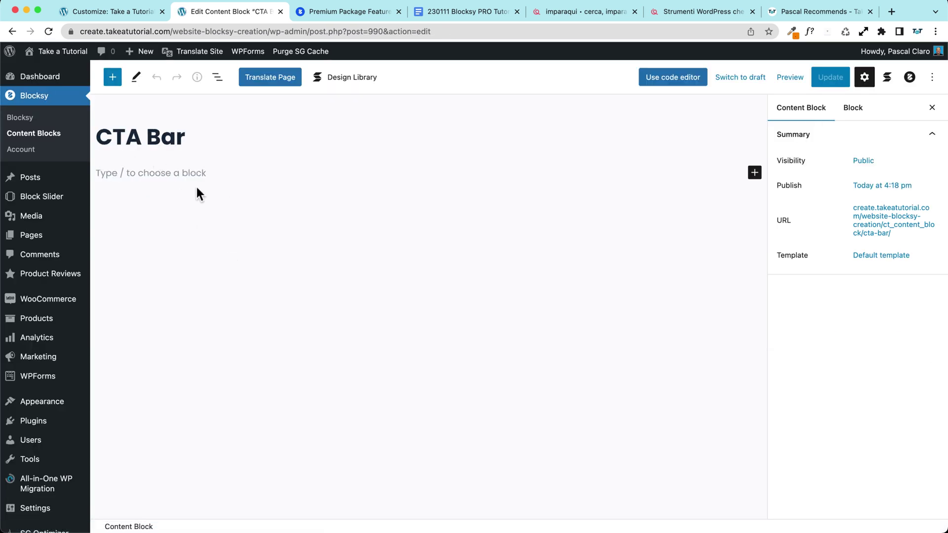
# - Insert a Group block into the CTA Bar content block and set its alignment to full width
pyautogui.click(182, 174)
pyautogui.write('/')
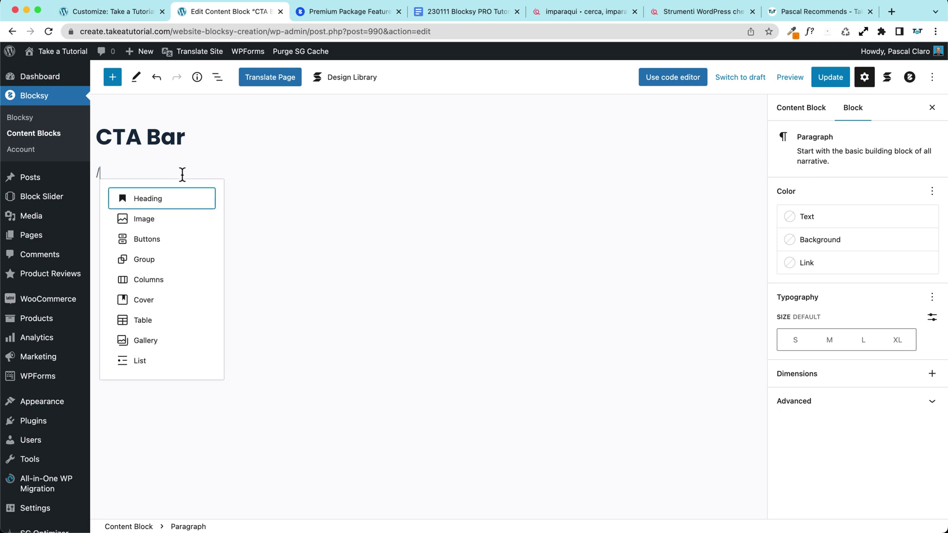
pyautogui.write('co')
pyautogui.press('BackSpace')
pyautogui.press('BackSpace')
pyautogui.press('BackSpace')
pyautogui.write('/grou')
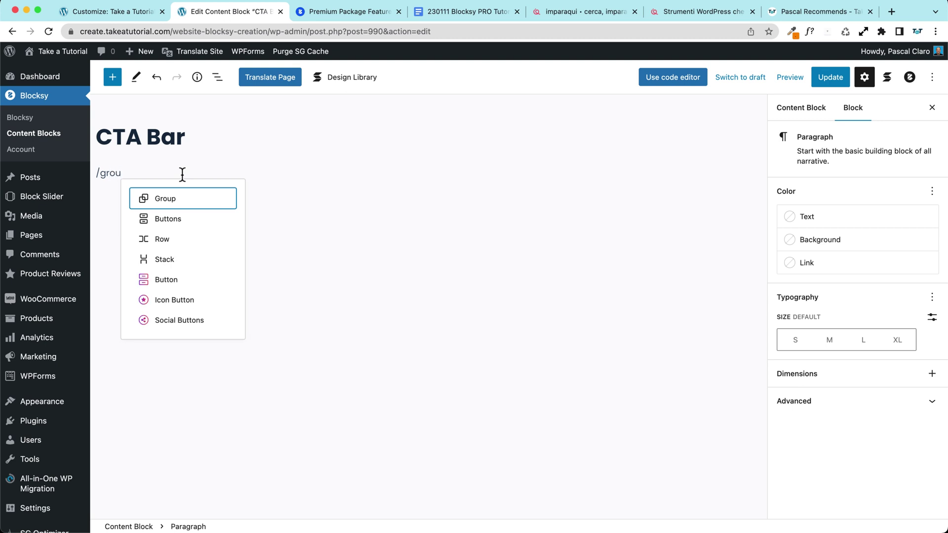
pyautogui.press('Return')
pyautogui.click(137, 148)
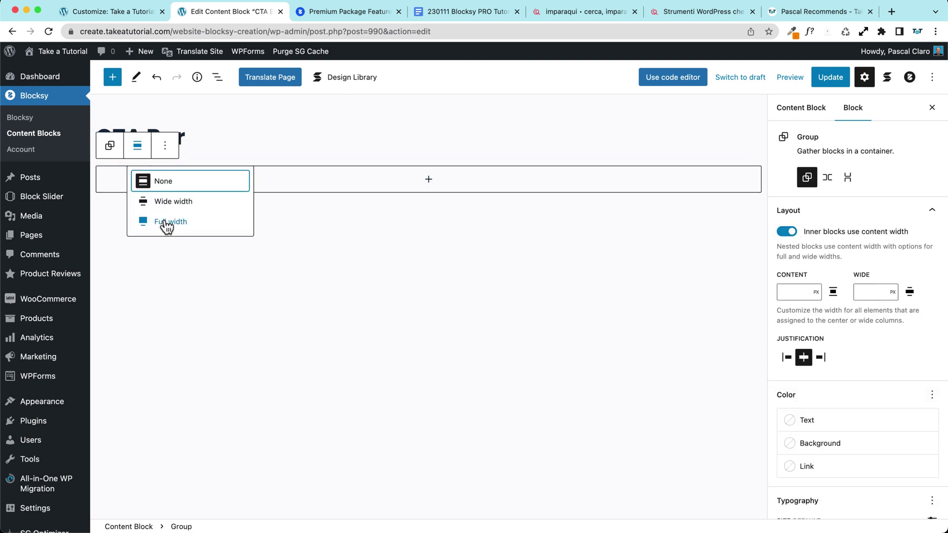
pyautogui.click(165, 222)
# - Insert a Columns block with the 50 / 50 layout inside the full-width Group
pyautogui.click(429, 180)
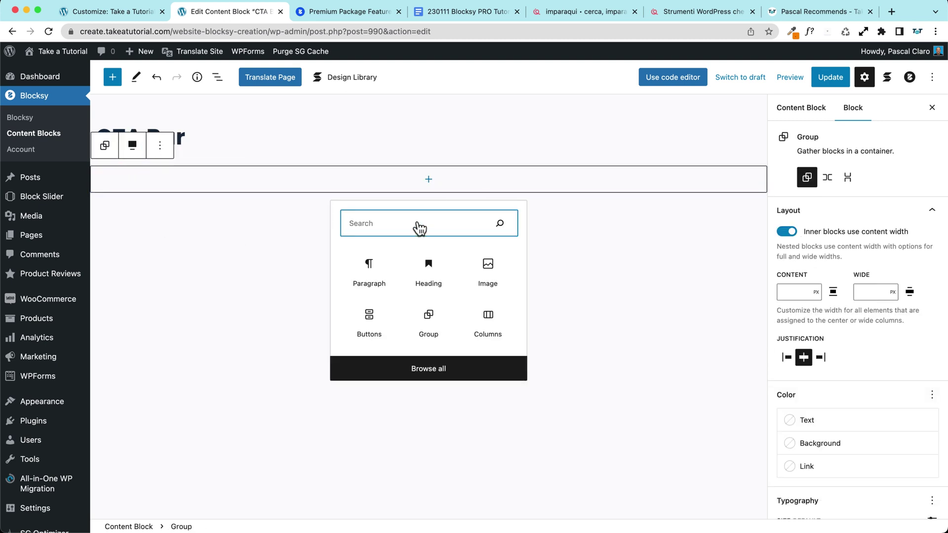
pyautogui.write('colo')
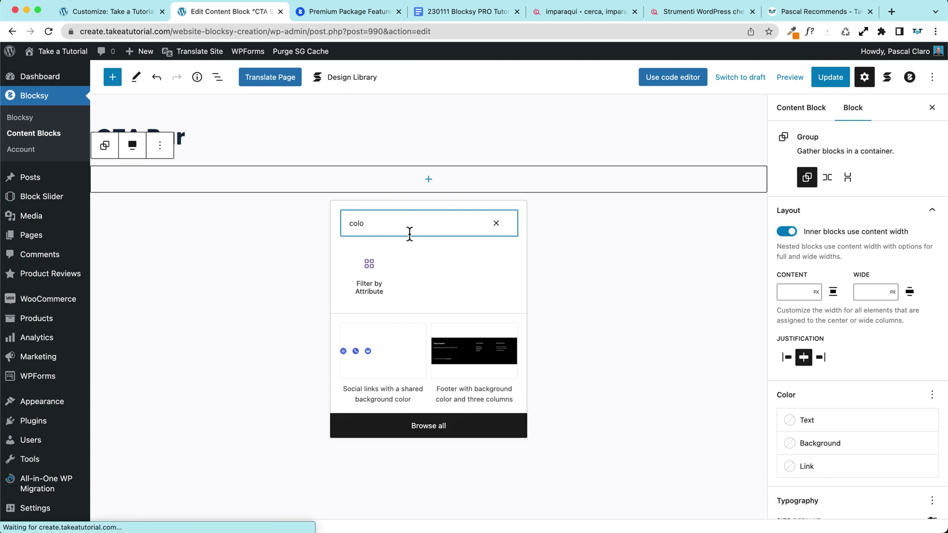
pyautogui.press('BackSpace')
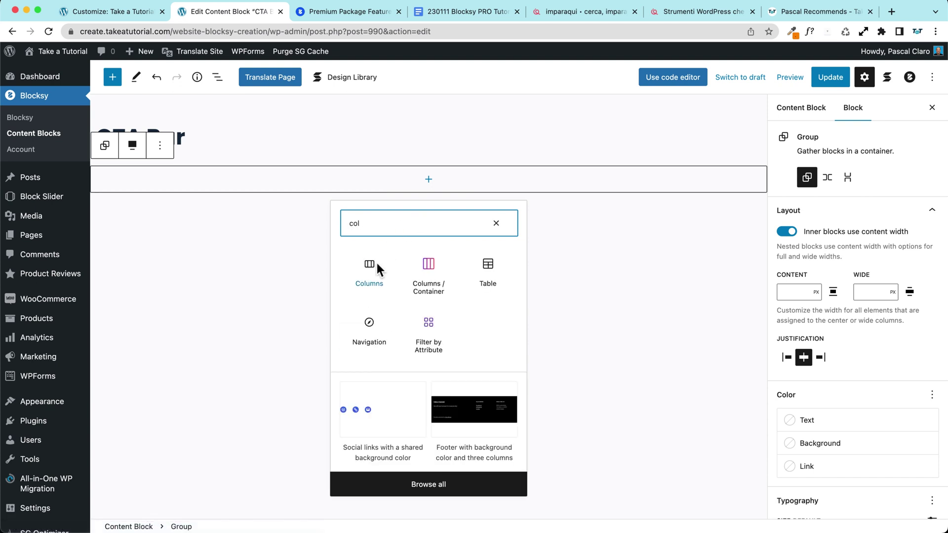
pyautogui.click(384, 258)
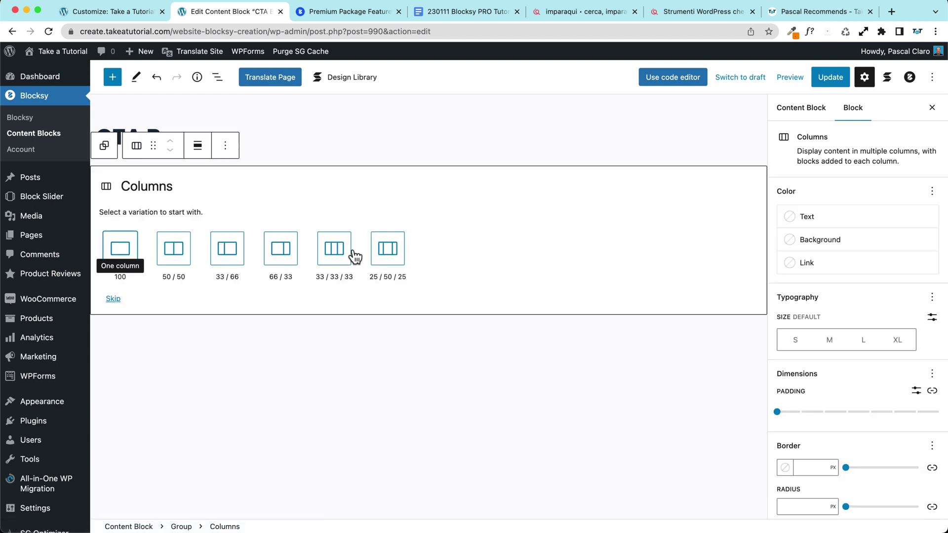
pyautogui.click(173, 254)
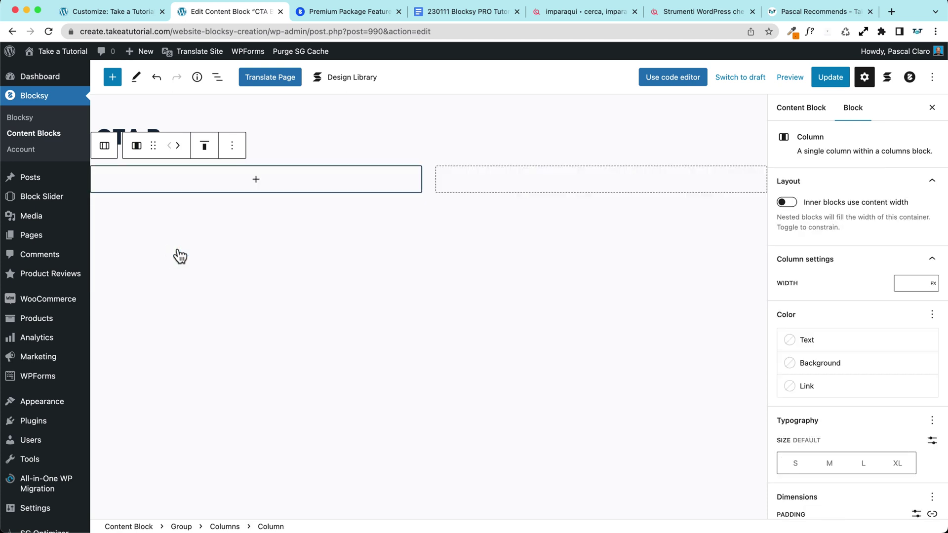
# - Add a centered, bold paragraph reading "Hey there! There is a super offer here!" in the first column
pyautogui.click(257, 183)
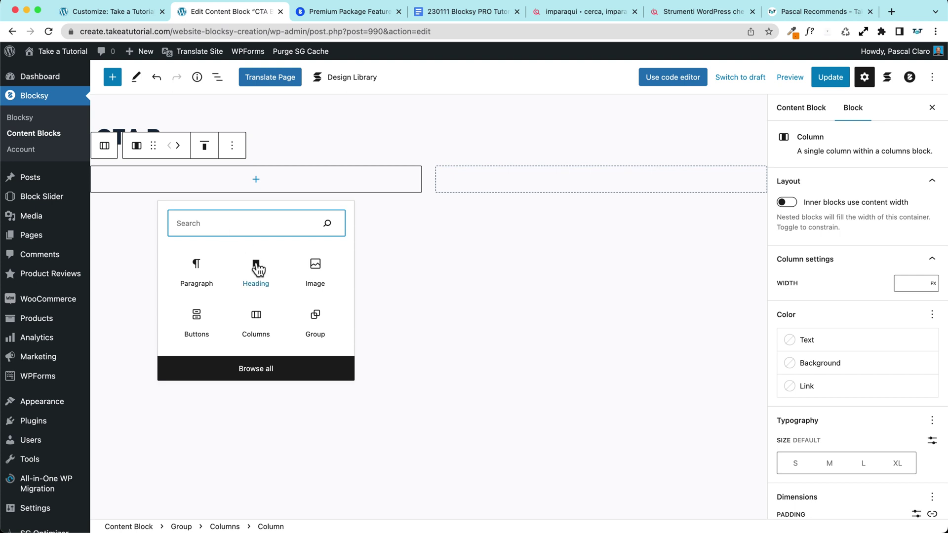
pyautogui.click(198, 265)
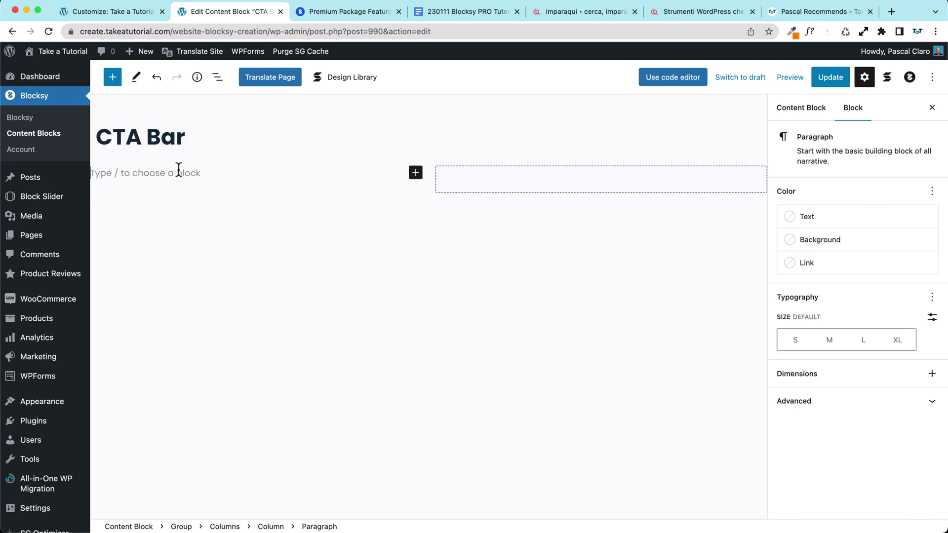
pyautogui.write('H')
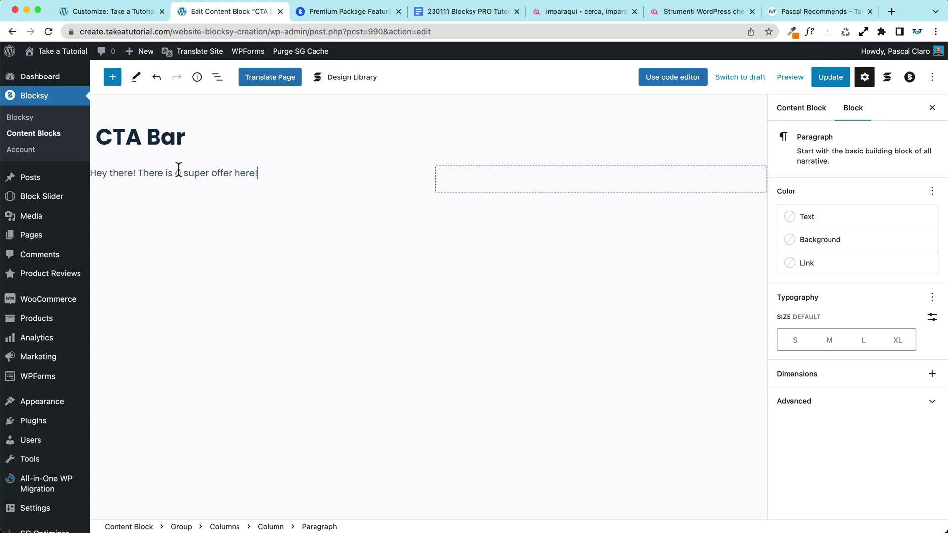
pyautogui.click(196, 149)
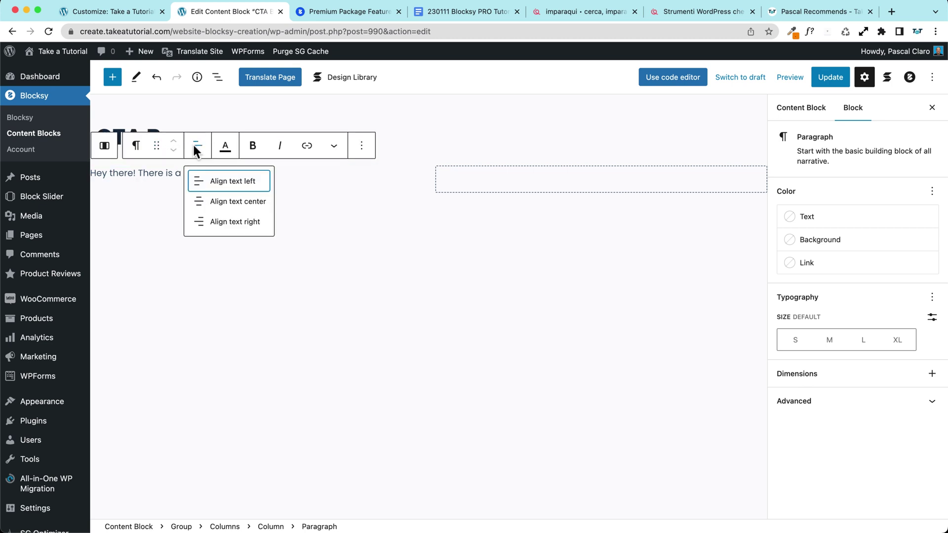
pyautogui.click(230, 203)
pyautogui.tripleClick(327, 174)
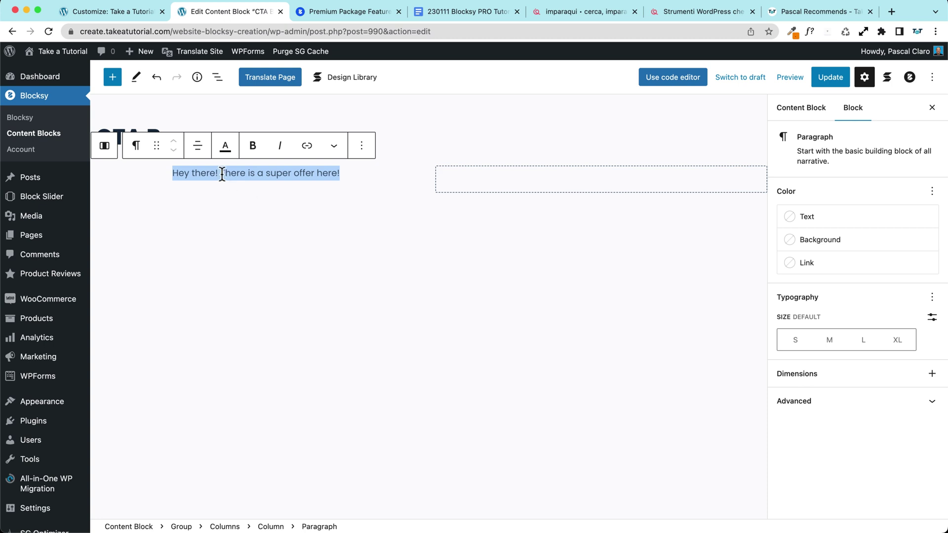
pyautogui.press('super+b')
# - Add "limited time only" as a separate, center-aligned paragraph below the offer text
pyautogui.press('Right')
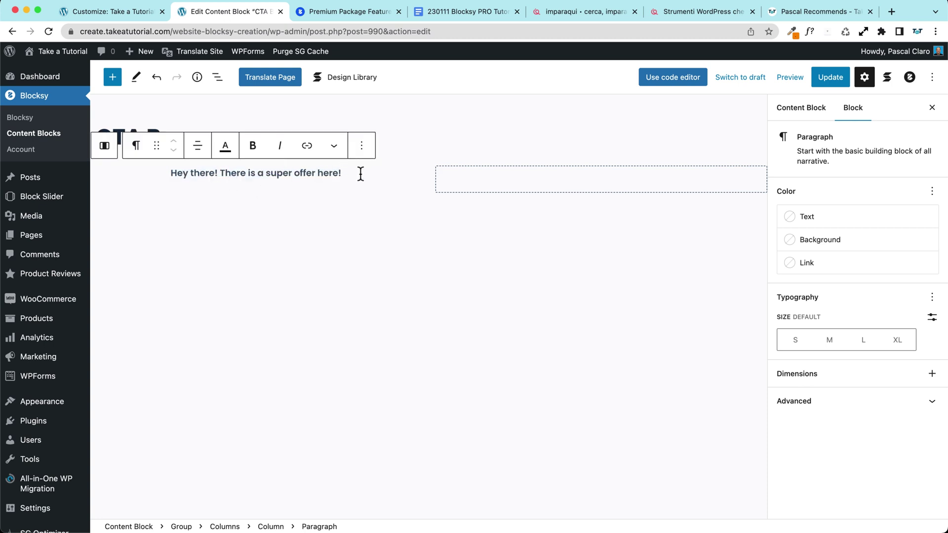
pyautogui.write('Iimited time only')
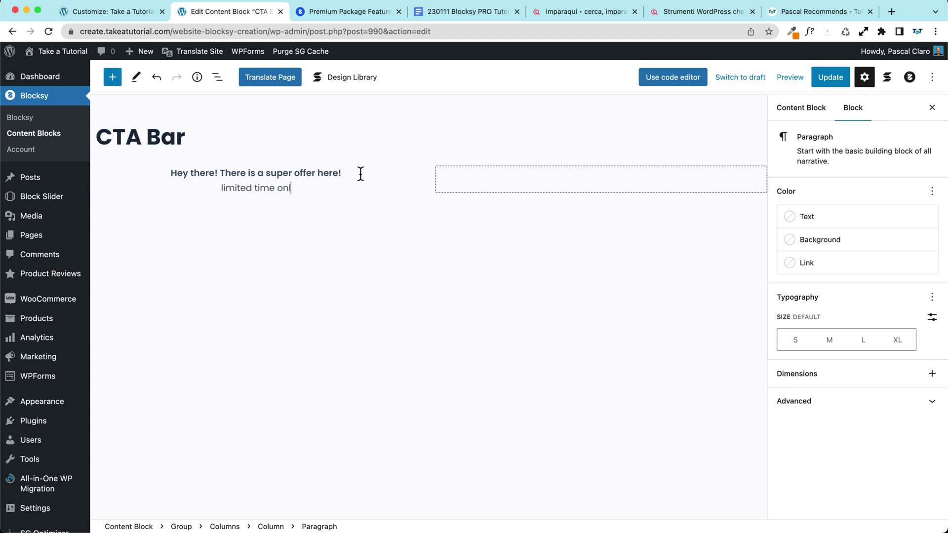
pyautogui.tripleClick(270, 188)
pyautogui.hotkey('ctrl', 'c')
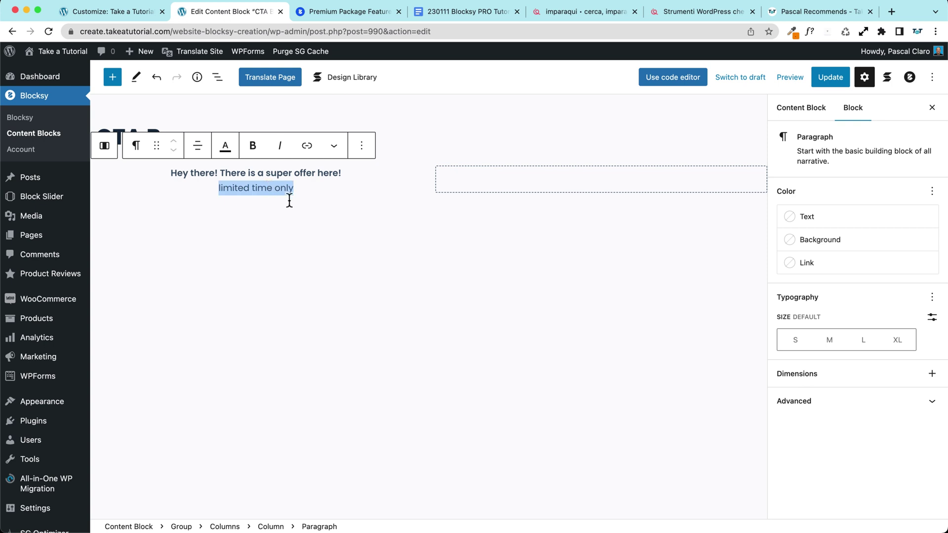
pyautogui.press('BackSpace')
pyautogui.press('Return')
pyautogui.hotkey('ctrl', 'v')
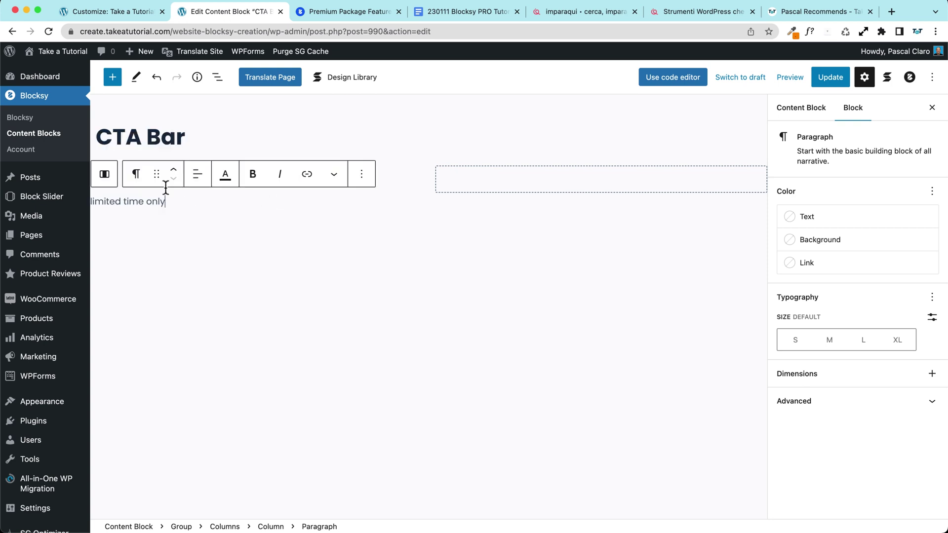
pyautogui.click(197, 174)
pyautogui.click(212, 228)
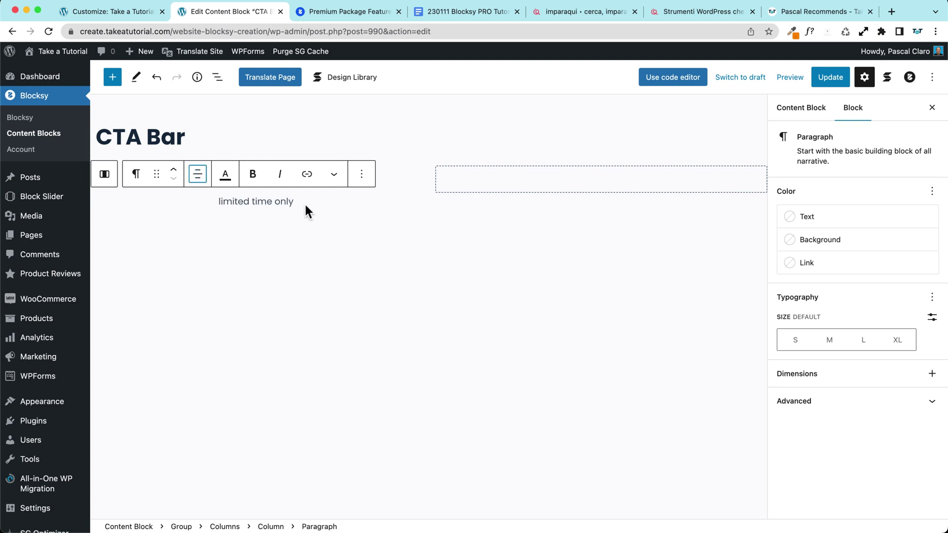
# - Set the first column's block spacing to 1 and update the content block
pyautogui.click(385, 173)
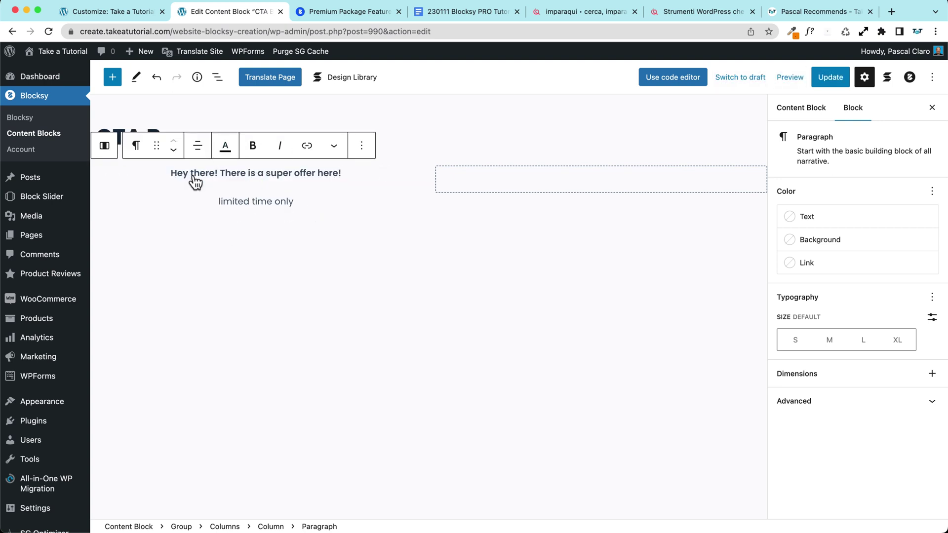
pyautogui.click(104, 147)
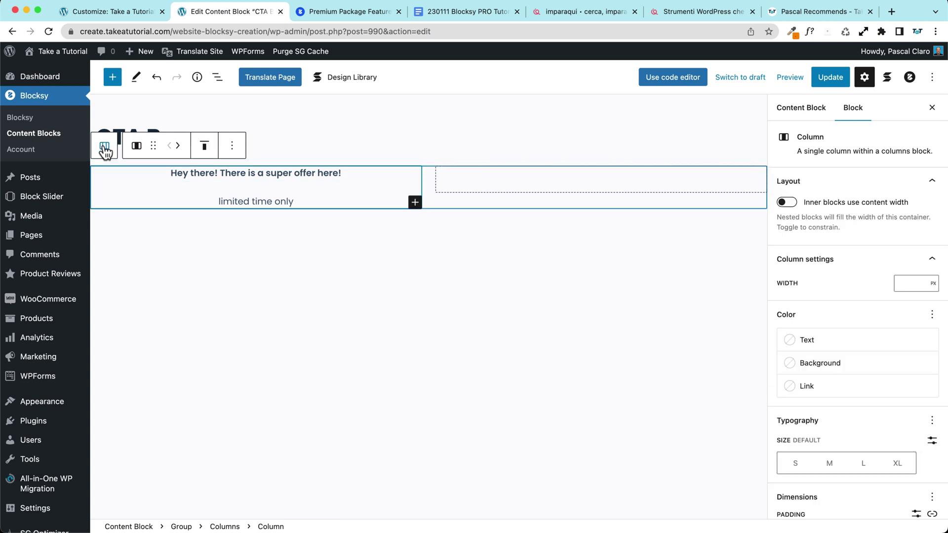
pyautogui.scroll(-5, 830, 335)
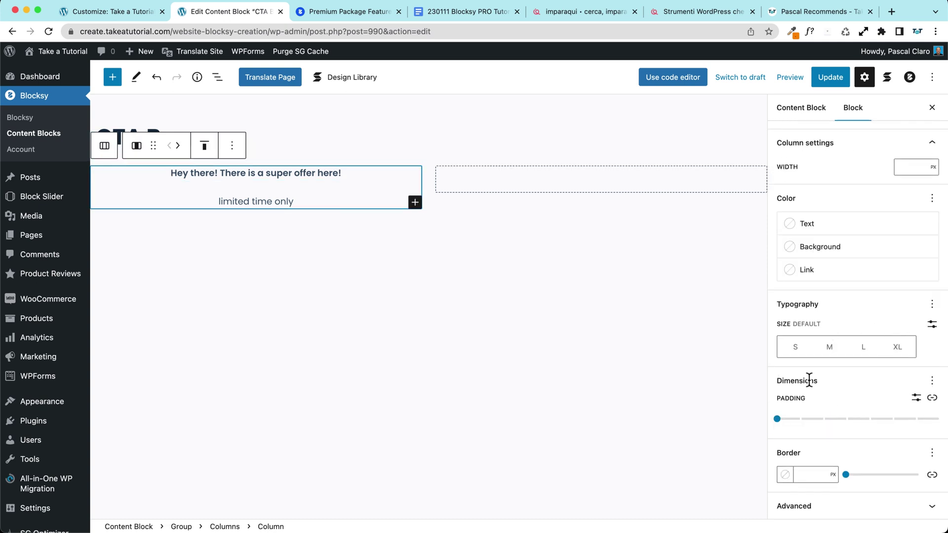
pyautogui.click(932, 381)
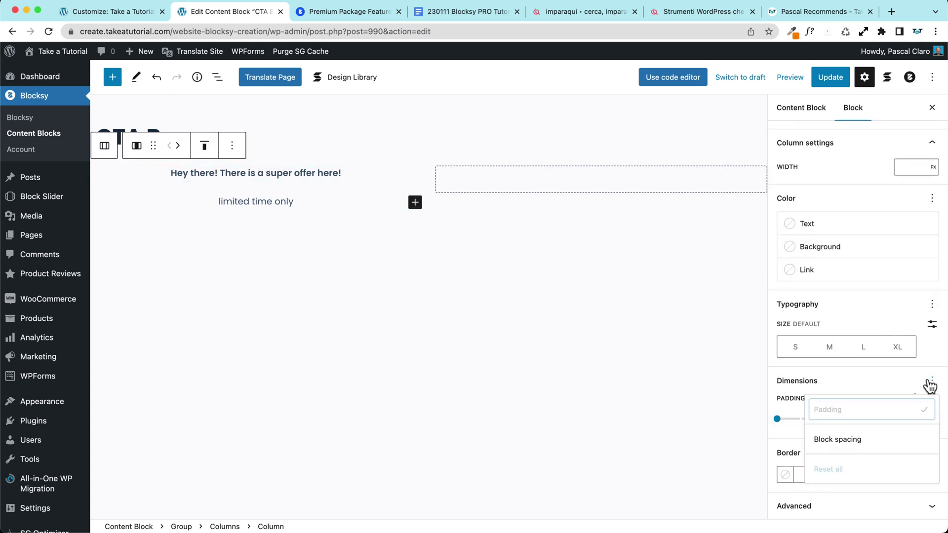
pyautogui.click(836, 443)
pyautogui.moveTo(779, 467); pyautogui.dragTo(800, 464)
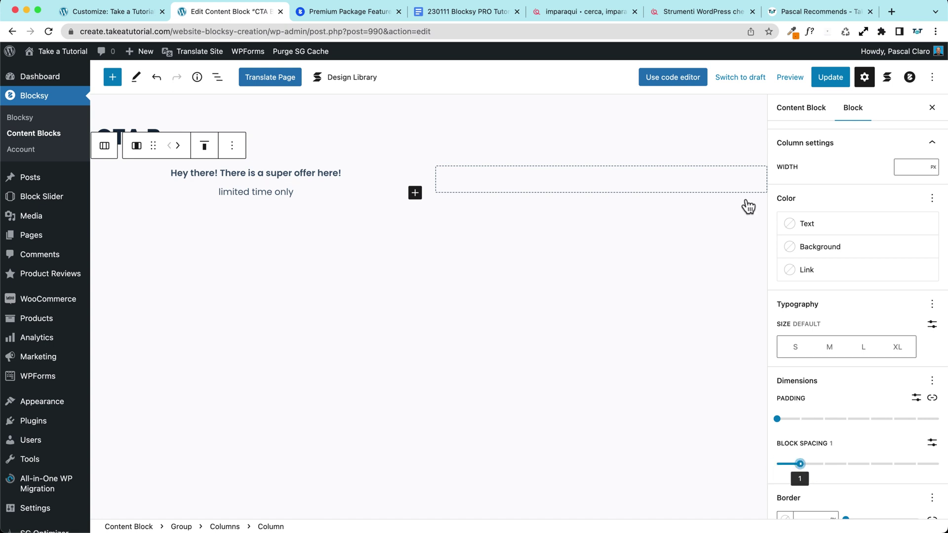
pyautogui.click(830, 79)
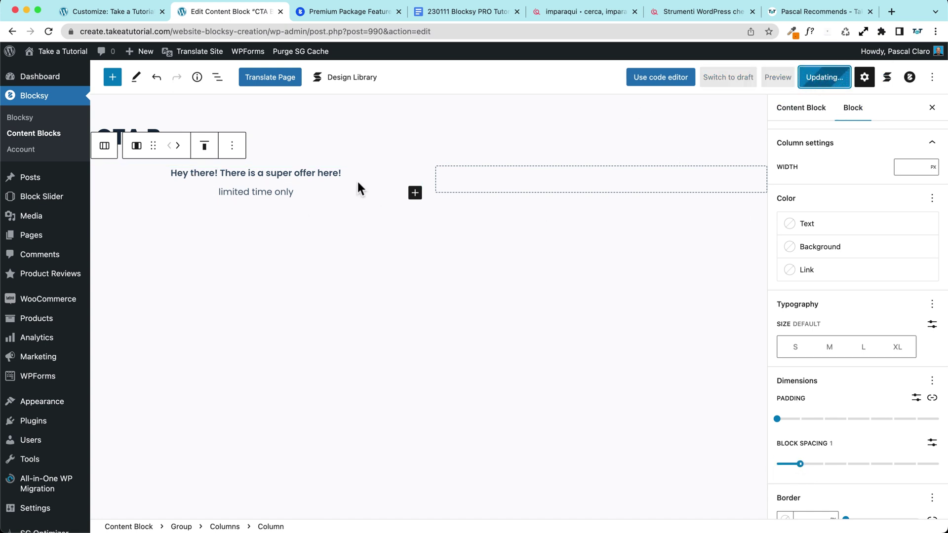
# - Insert a Buttons block in the second column with a button labelled "FIND OUT MORE"
pyautogui.click(592, 179)
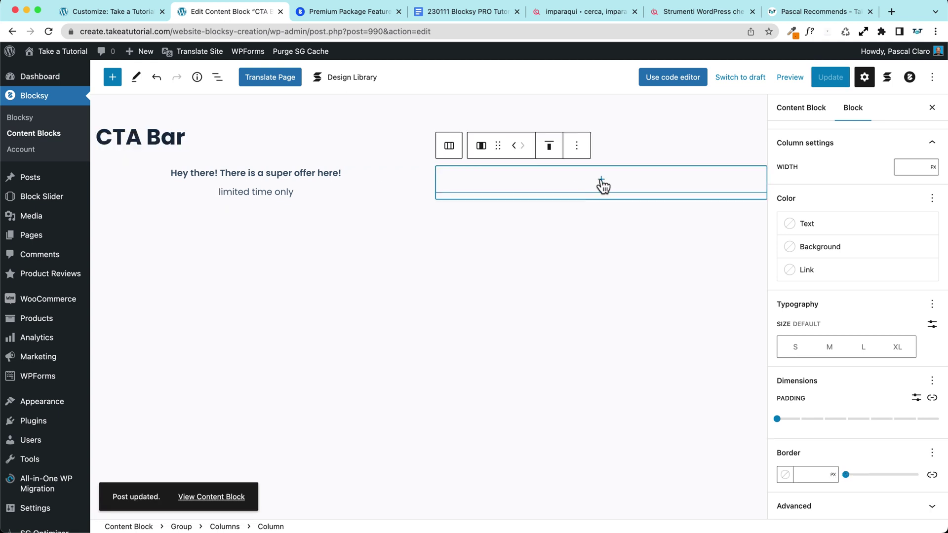
pyautogui.click(602, 181)
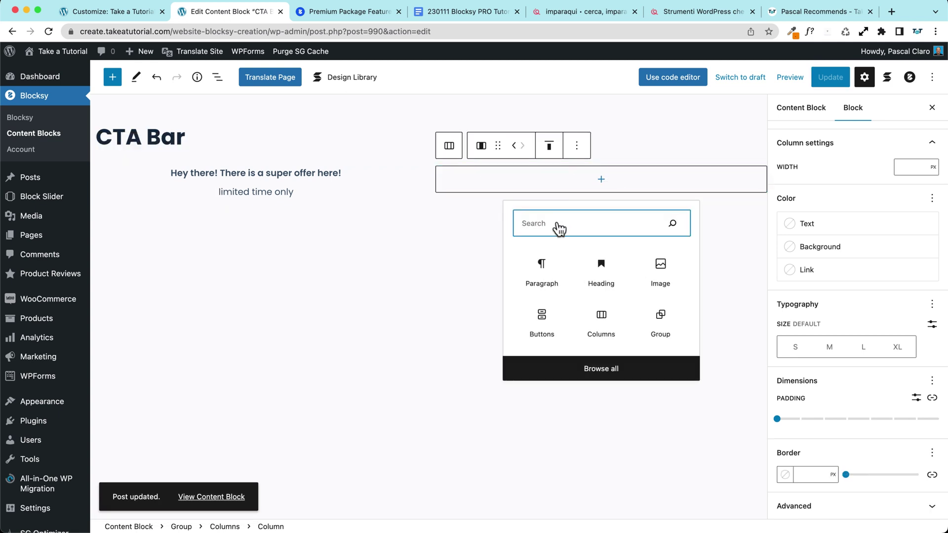
pyautogui.write('button')
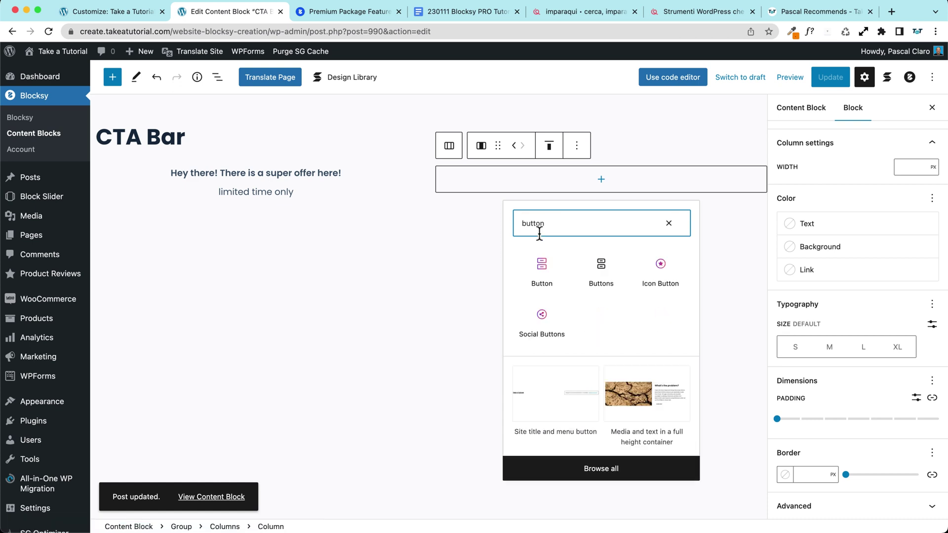
pyautogui.click(601, 272)
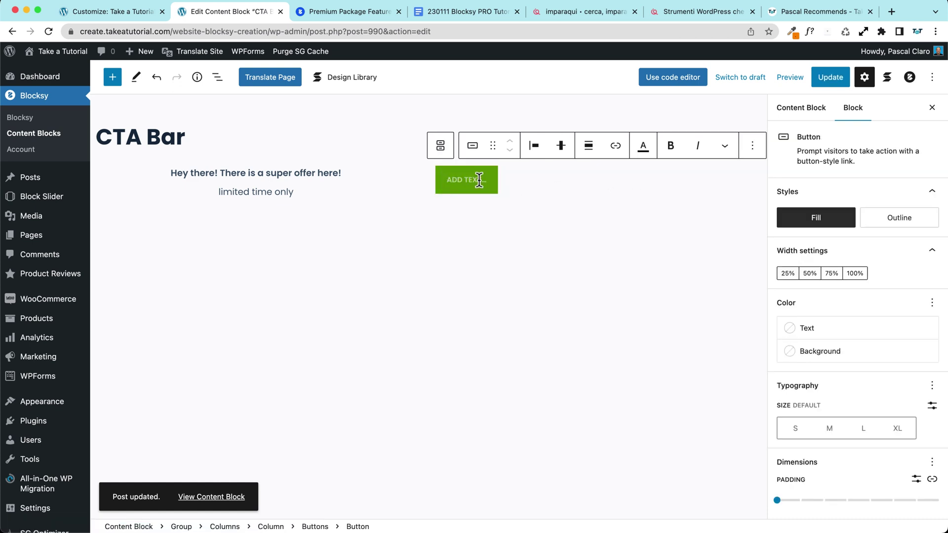
pyautogui.write('FIND O')
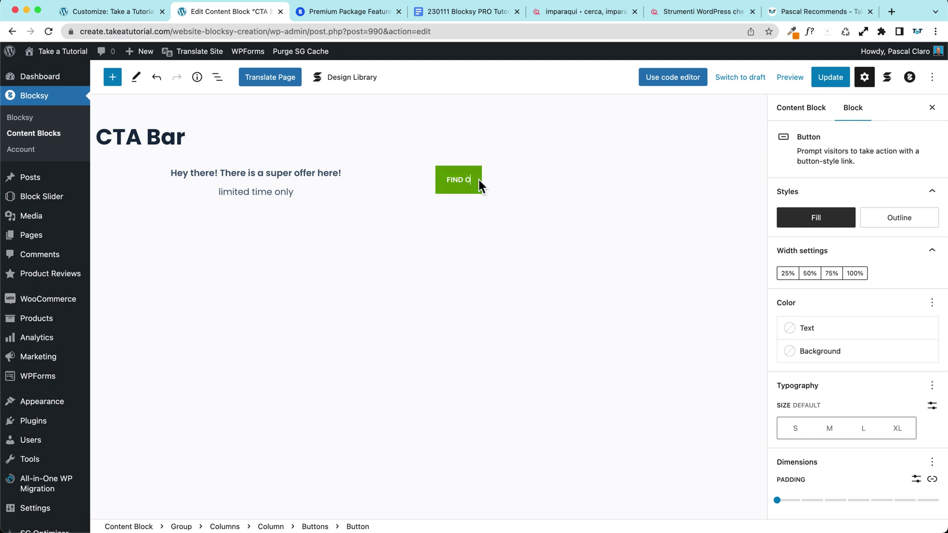
pyautogui.write('UT MORE')
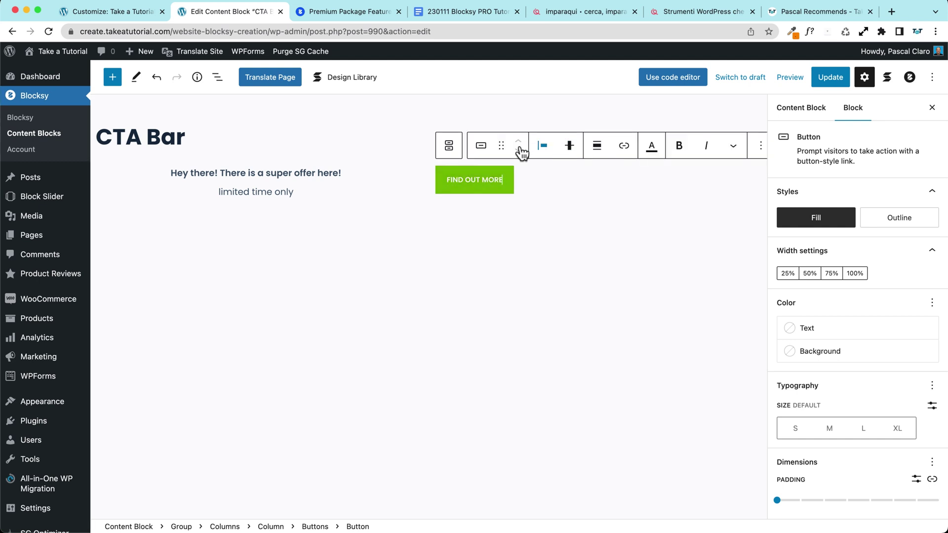
# - Center the FIND OUT MORE button horizontally within its column
pyautogui.click(569, 145)
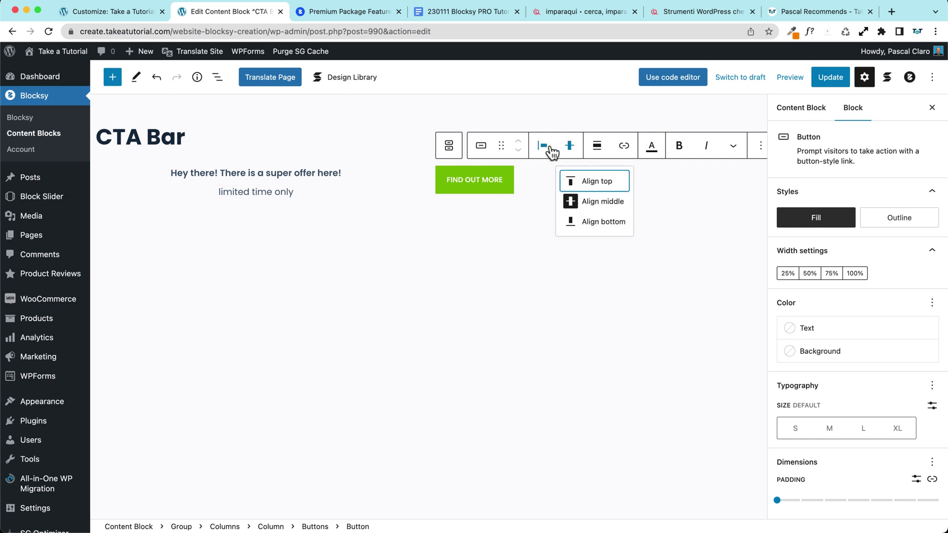
pyautogui.click(544, 147)
pyautogui.click(581, 206)
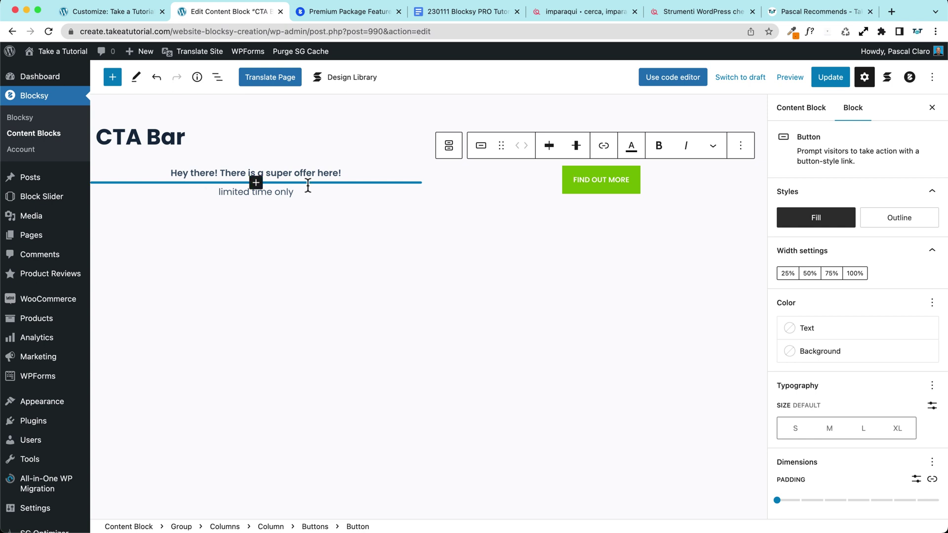
# - Select the parent Columns block in the block structure and set its vertical alignment to middle
pyautogui.click(133, 170)
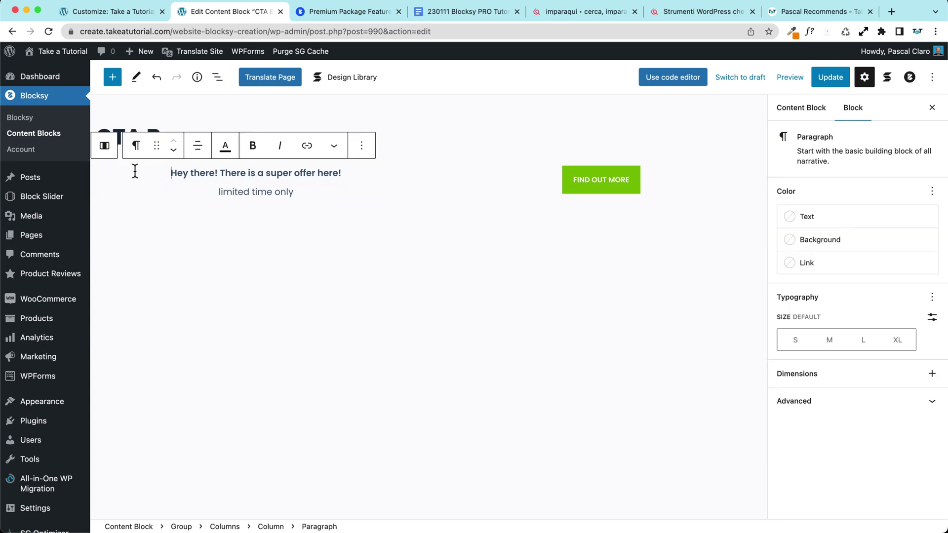
pyautogui.click(105, 148)
pyautogui.click(218, 78)
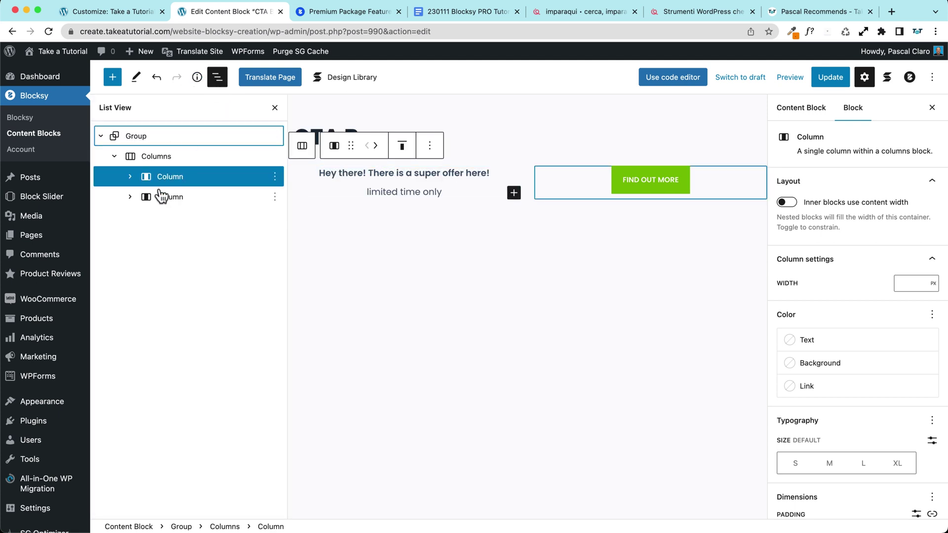
pyautogui.click(147, 159)
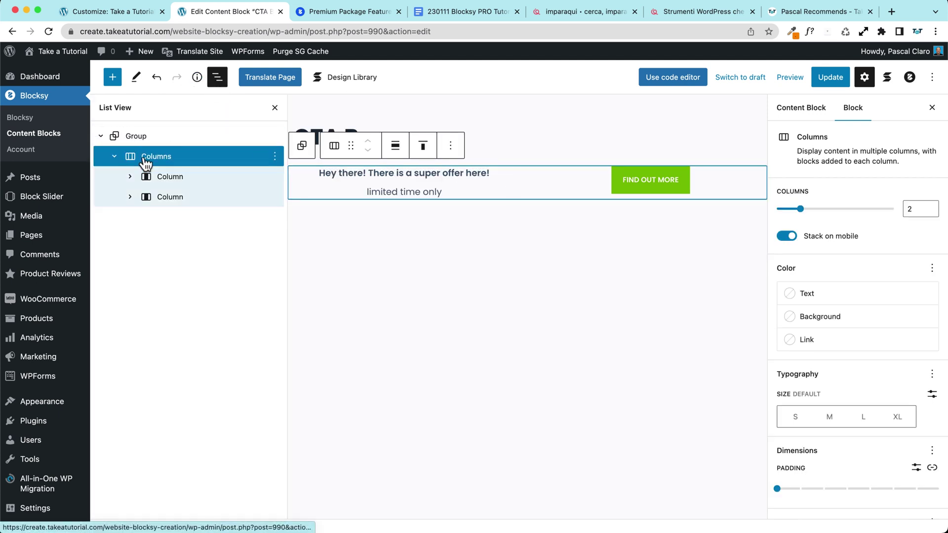
pyautogui.click(423, 146)
pyautogui.click(457, 207)
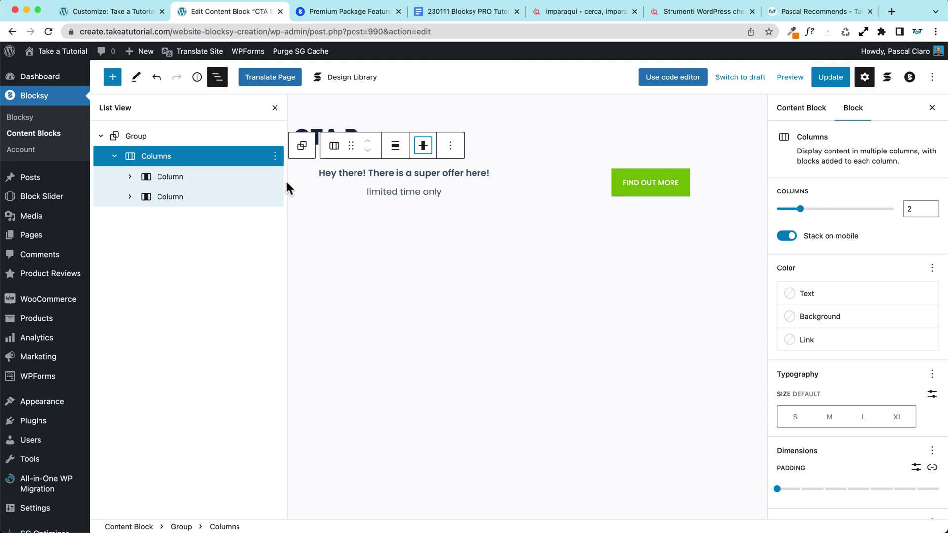
# - Give the outer Group block a light green gradient background from the theme gradient presets
pyautogui.click(132, 139)
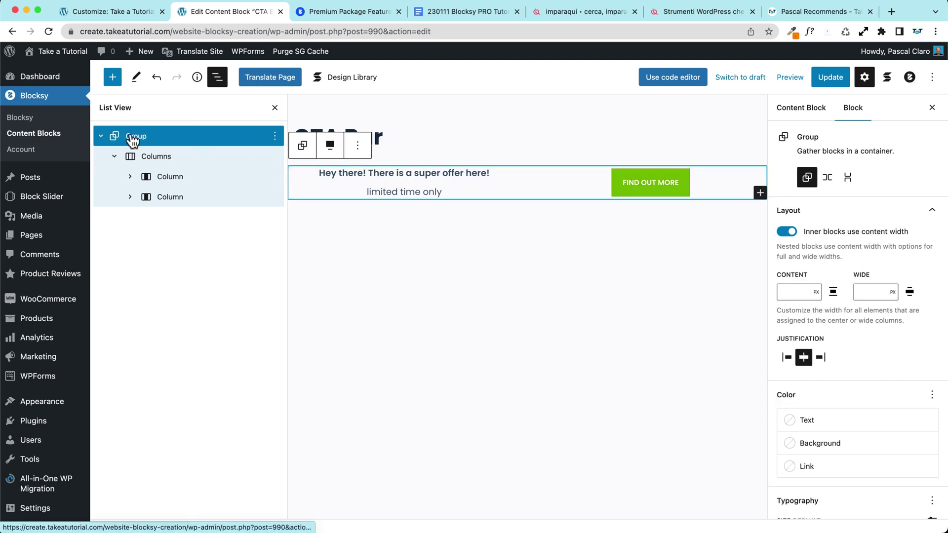
pyautogui.scroll(-5, 897, 368)
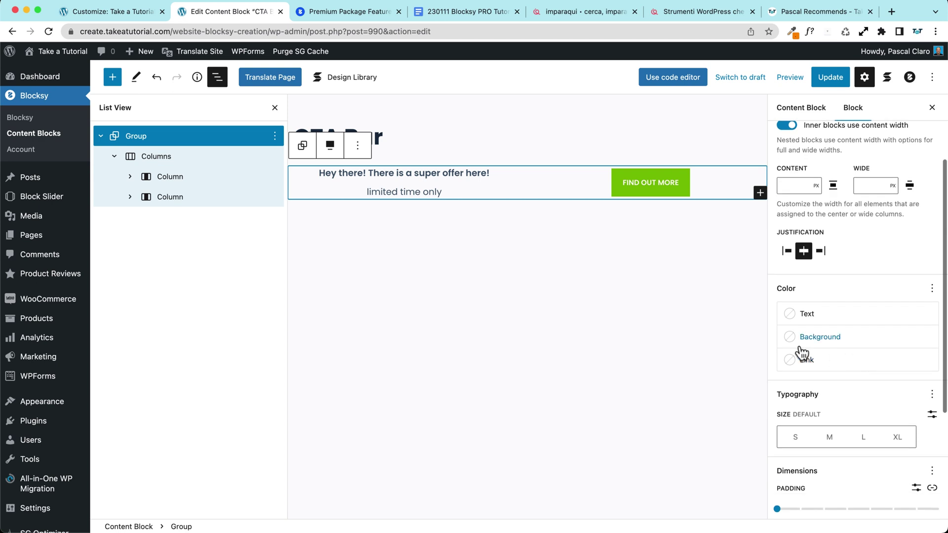
pyautogui.click(825, 326)
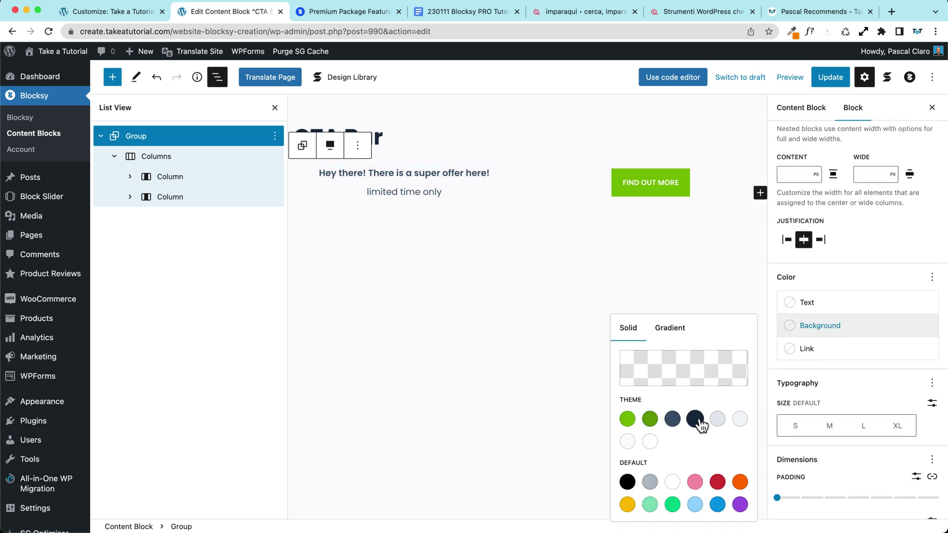
pyautogui.click(678, 334)
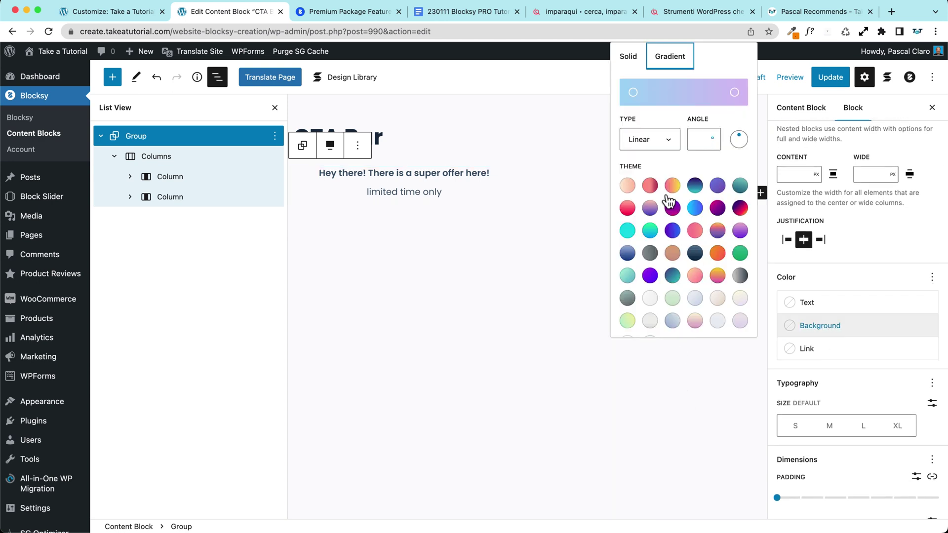
pyautogui.click(651, 214)
pyautogui.click(671, 235)
pyautogui.click(670, 254)
pyautogui.click(672, 275)
pyautogui.click(672, 298)
pyautogui.click(650, 298)
pyautogui.click(672, 298)
pyautogui.click(475, 264)
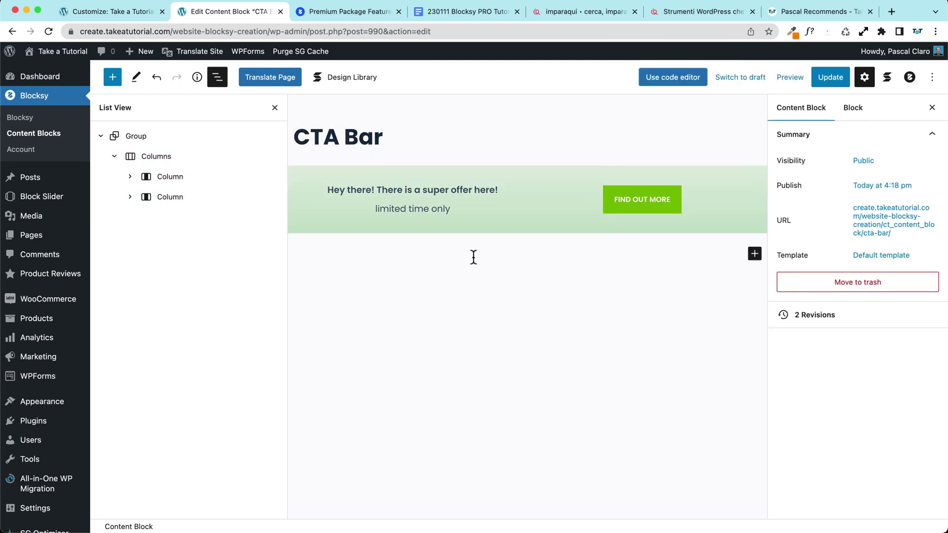
# - Set the "Hey there! There is a super offer here!" paragraph's text size to M and update the content block
pyautogui.click(502, 190)
pyautogui.tripleClick(510, 190)
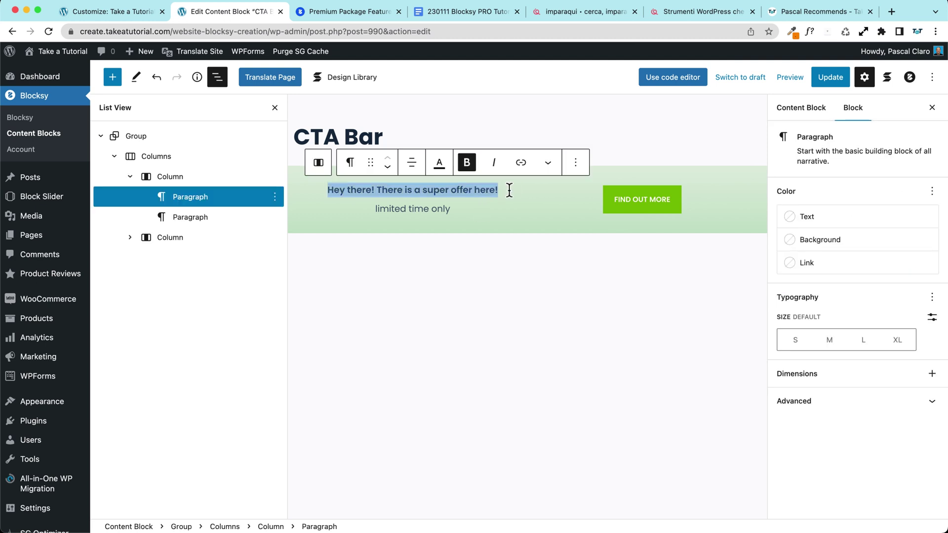
pyautogui.click(831, 339)
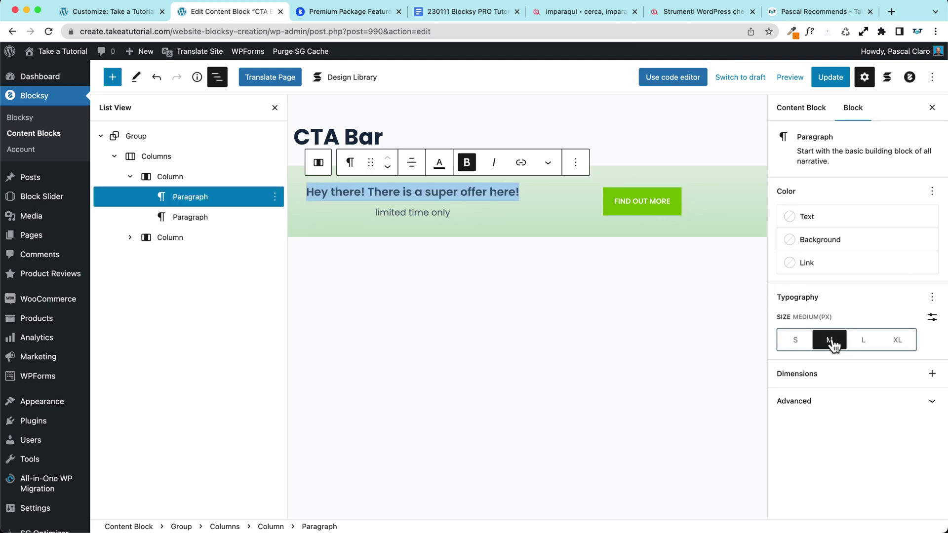
pyautogui.click(830, 77)
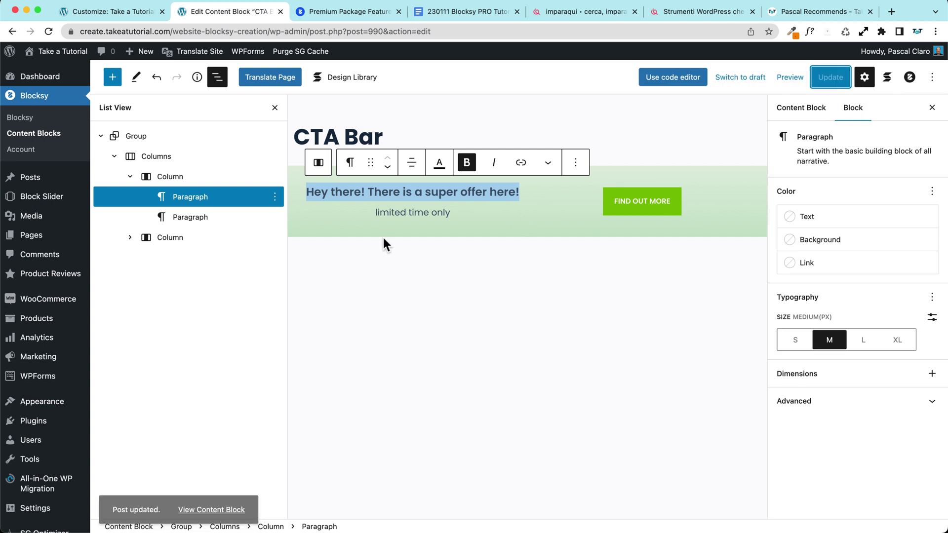
# - Append a 😱 emoji to the FIND OUT MORE button label, set its text size to M, and update the content block
pyautogui.click(462, 214)
pyautogui.click(677, 202)
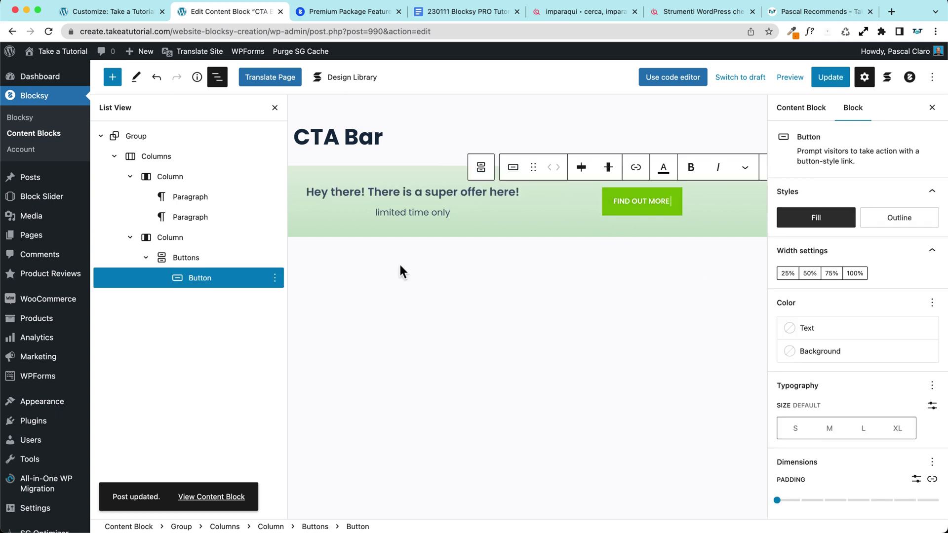
pyautogui.write('🤗')
pyautogui.scroll(-1, 821, 381)
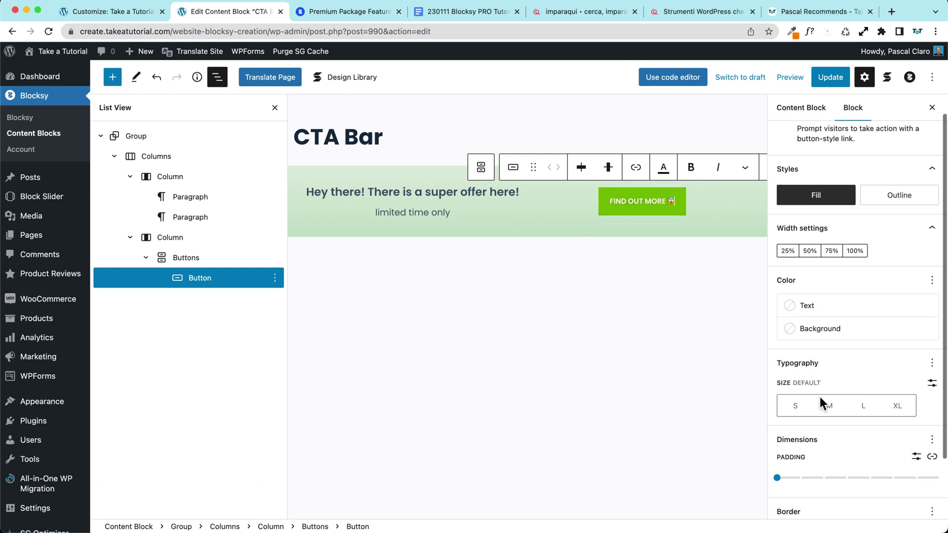
pyautogui.click(829, 406)
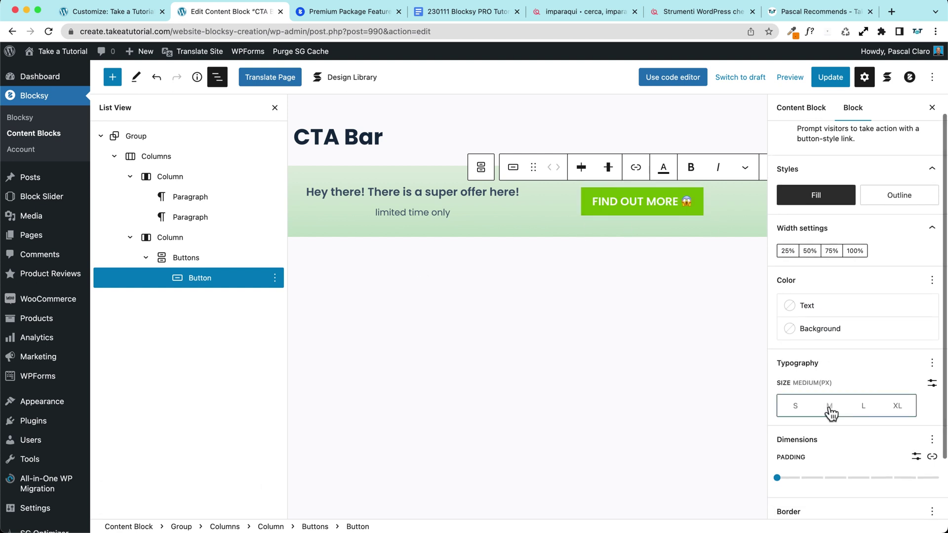
pyautogui.click(832, 79)
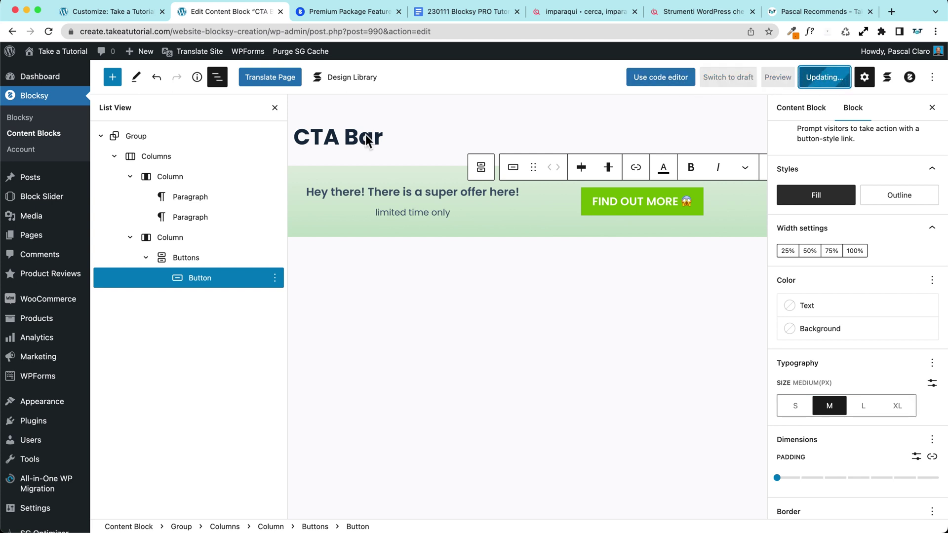
# - Close the block structure view and set the content block's location to "WP head start" in the Blocksy page settings
pyautogui.click(275, 108)
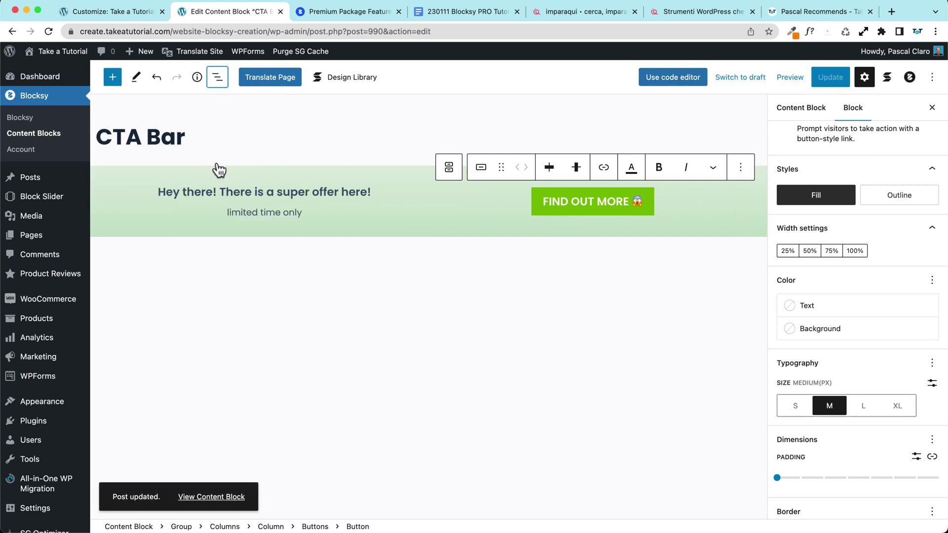
pyautogui.click(933, 108)
pyautogui.click(910, 77)
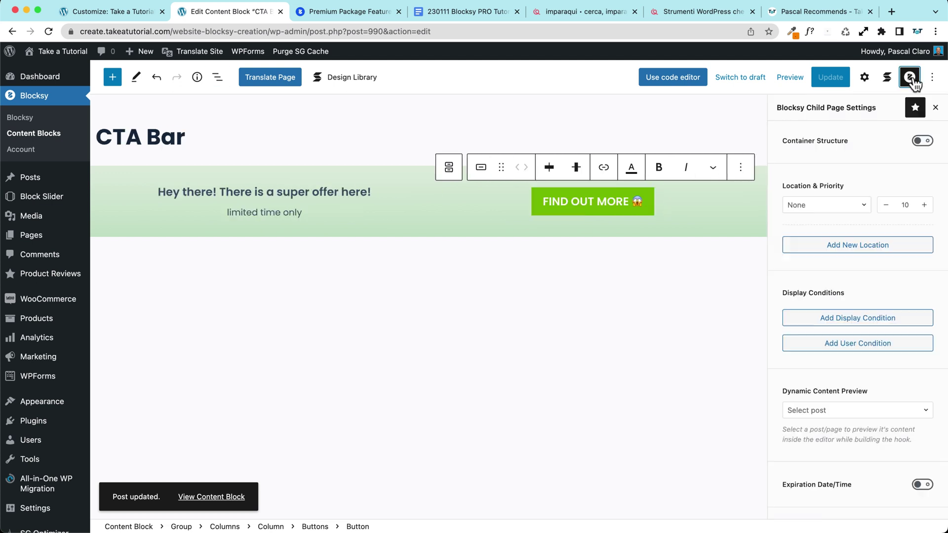
pyautogui.moveTo(785, 186); pyautogui.dragTo(852, 188)
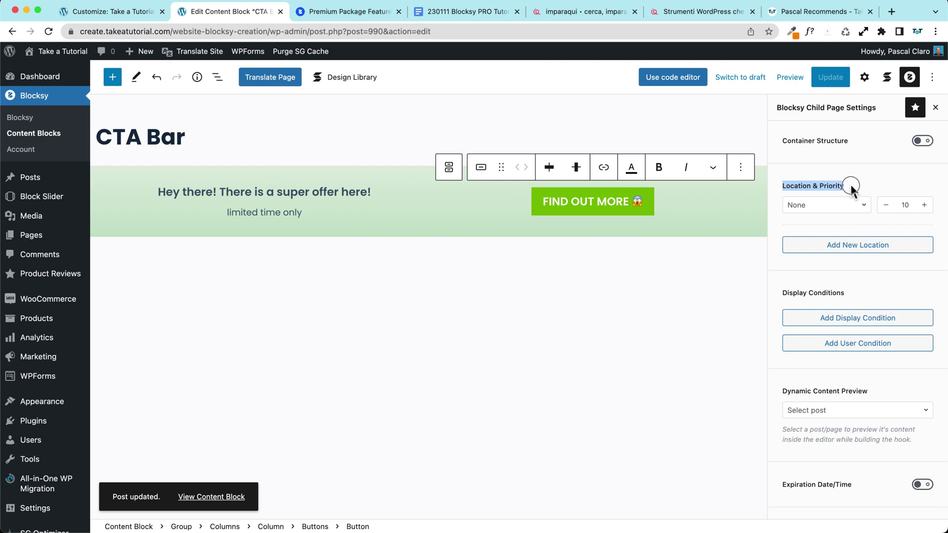
pyautogui.click(798, 206)
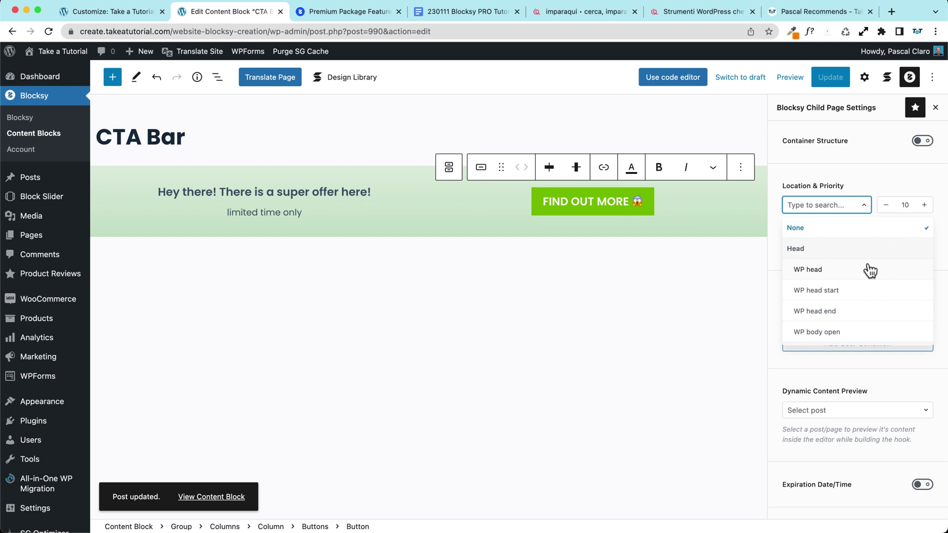
pyautogui.click(838, 294)
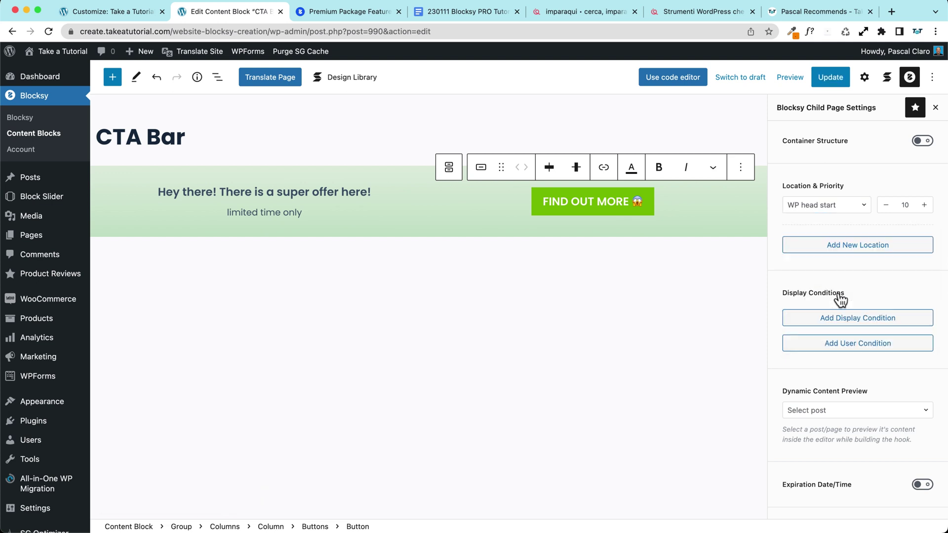
# - Add a display condition that includes only the Front Page
pyautogui.scroll(-3, 789, 224)
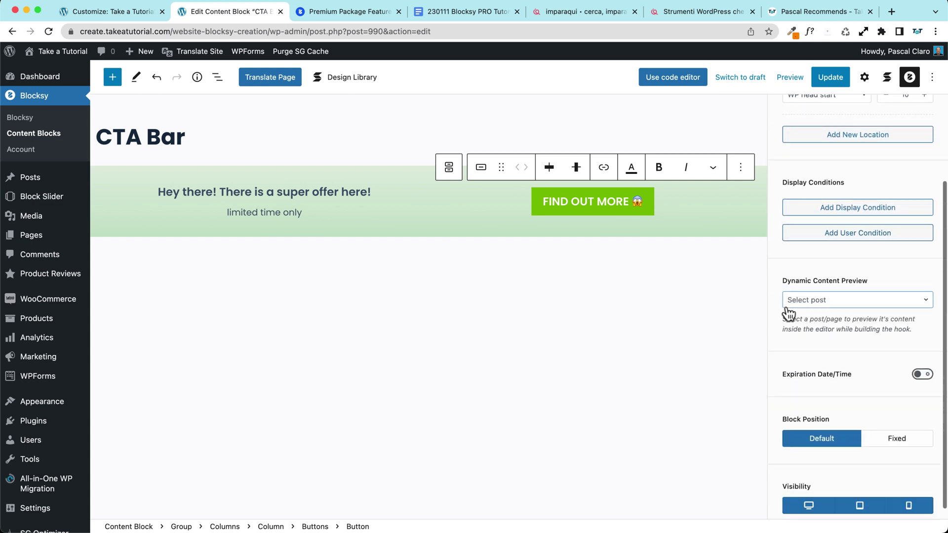
pyautogui.scroll(-1, 779, 257)
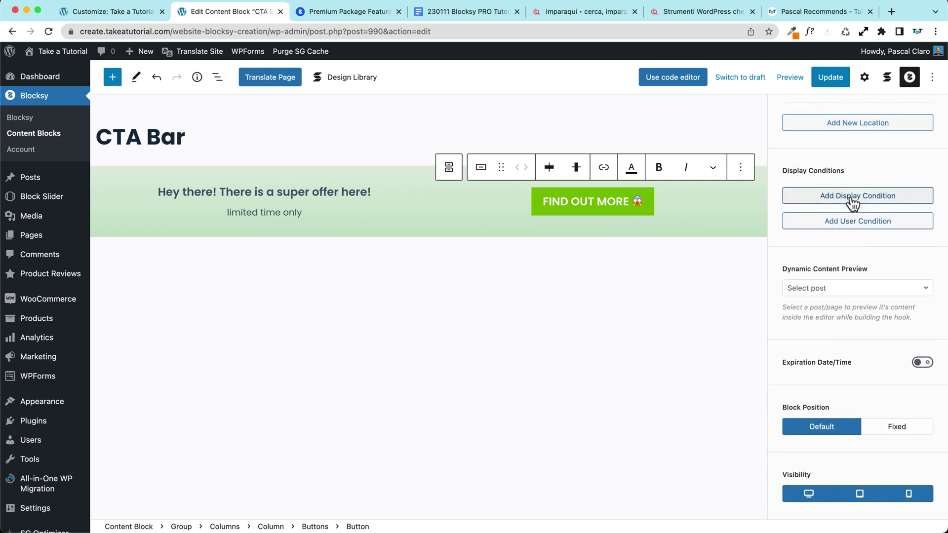
pyautogui.click(878, 202)
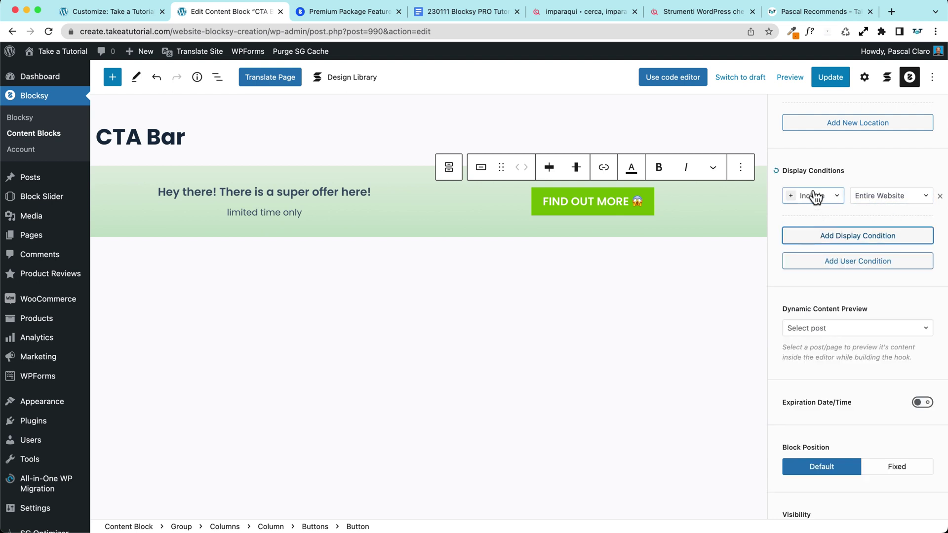
pyautogui.click(882, 196)
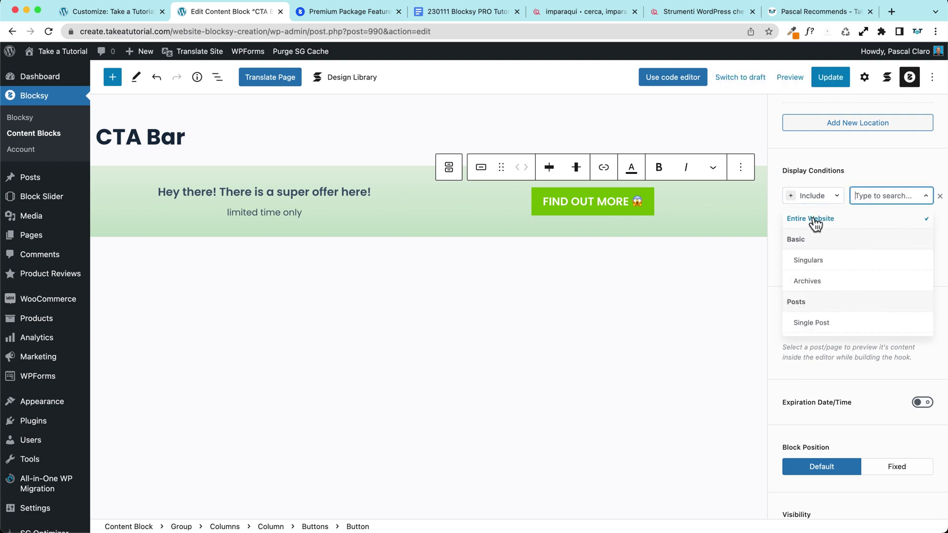
pyautogui.scroll(-5, 821, 250)
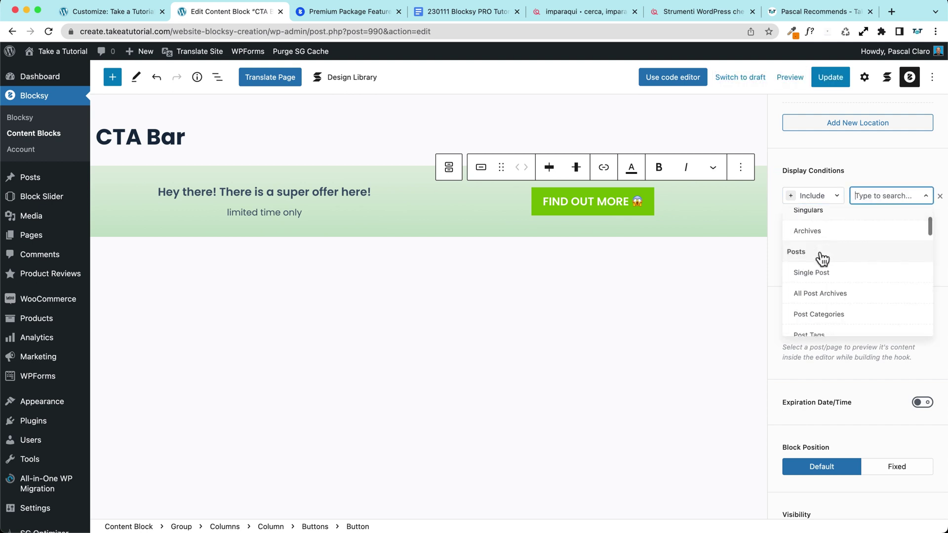
pyautogui.scroll(-6, 821, 257)
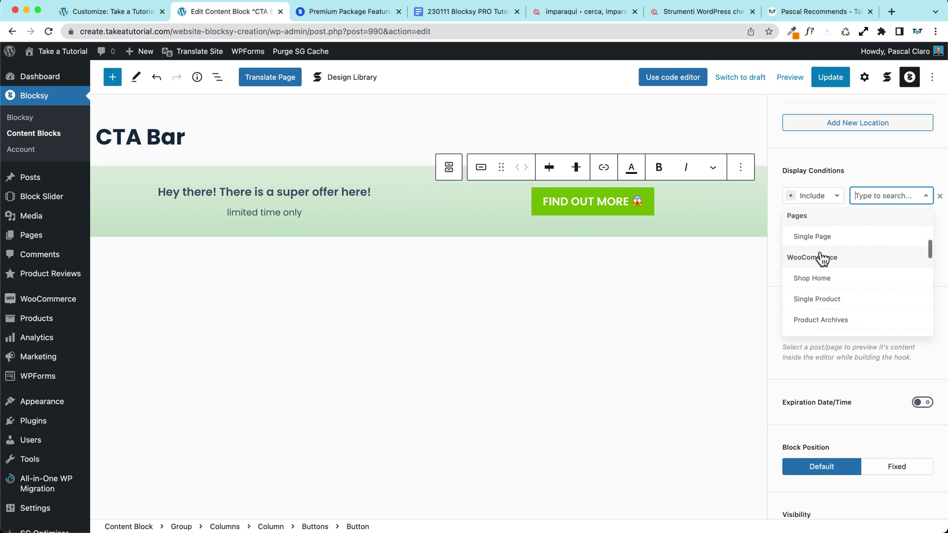
pyautogui.scroll(-6, 822, 259)
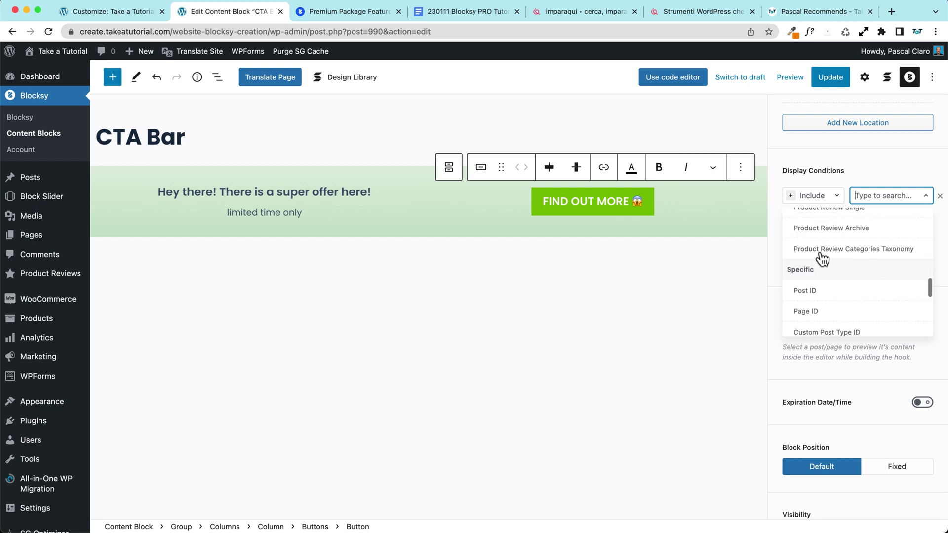
pyautogui.scroll(-6, 822, 258)
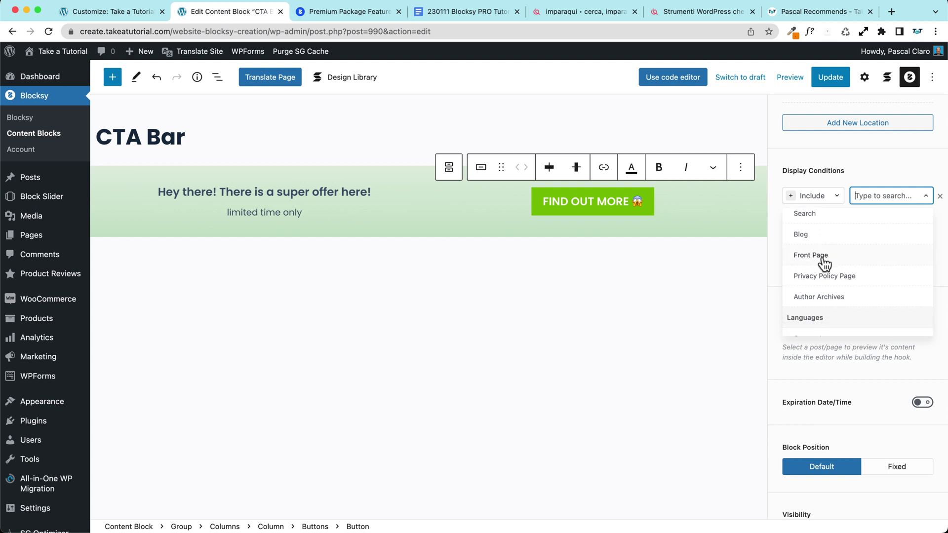
pyautogui.click(822, 258)
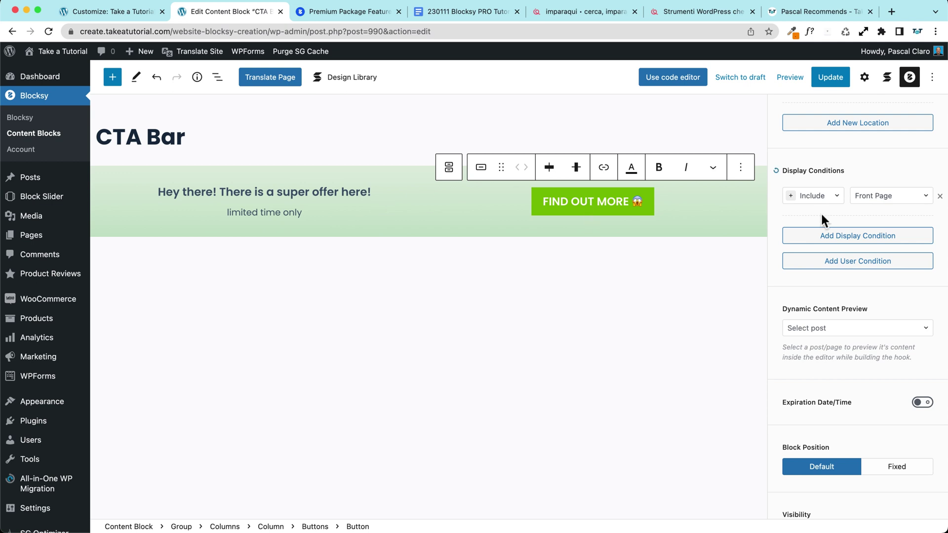
# - Add a user condition that excludes "User Logged In" and update the content block
pyautogui.scroll(-1, 822, 216)
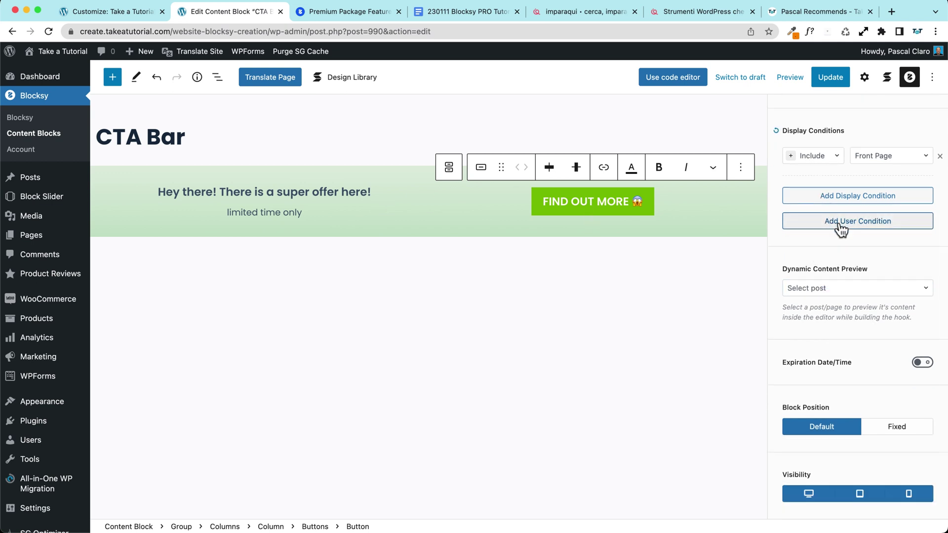
pyautogui.click(854, 224)
pyautogui.click(820, 196)
pyautogui.click(805, 241)
pyautogui.click(889, 195)
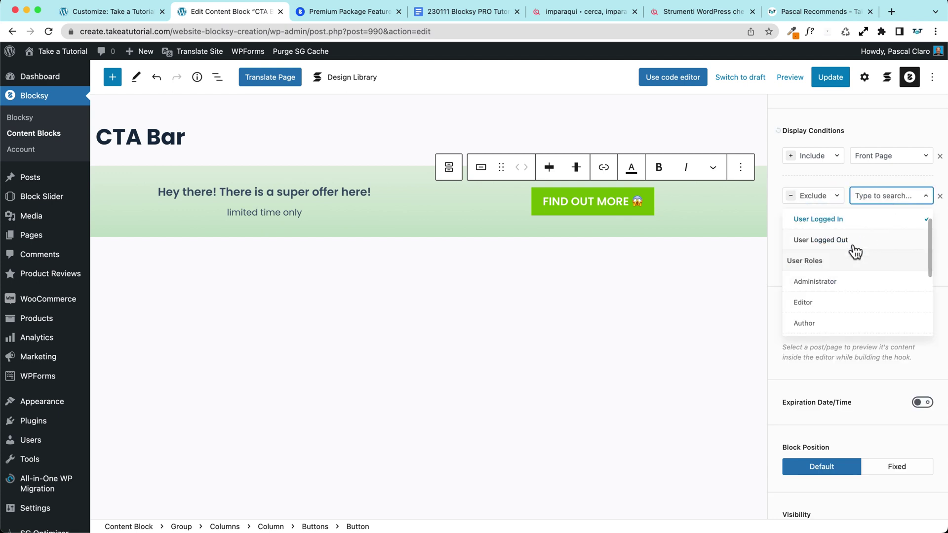
pyautogui.click(817, 219)
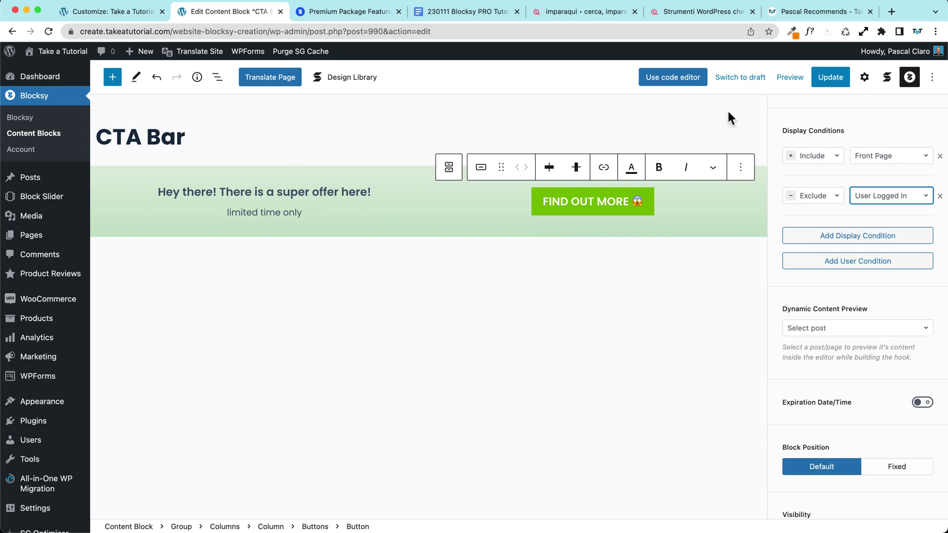
pyautogui.scroll(-2, 805, 260)
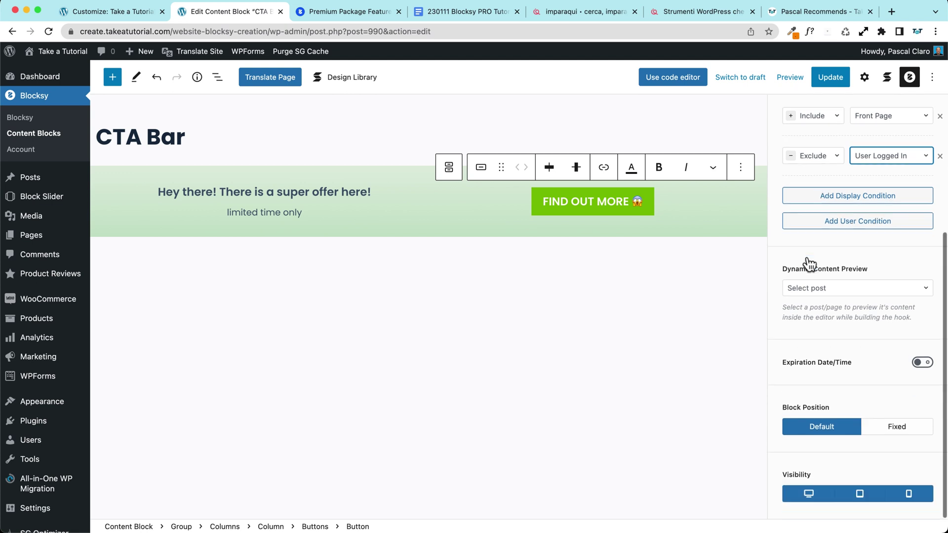
pyautogui.scroll(-1, 776, 262)
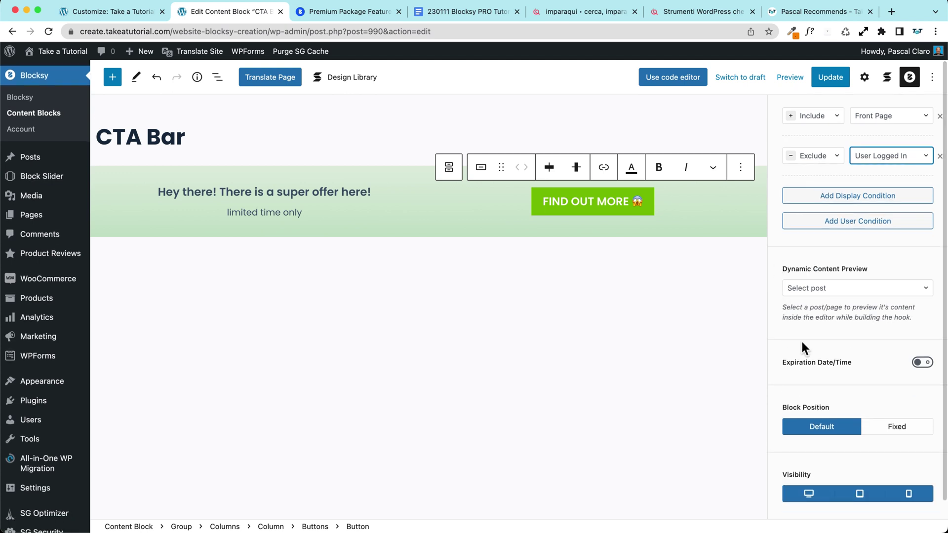
pyautogui.scroll(5, 810, 213)
pyautogui.click(830, 78)
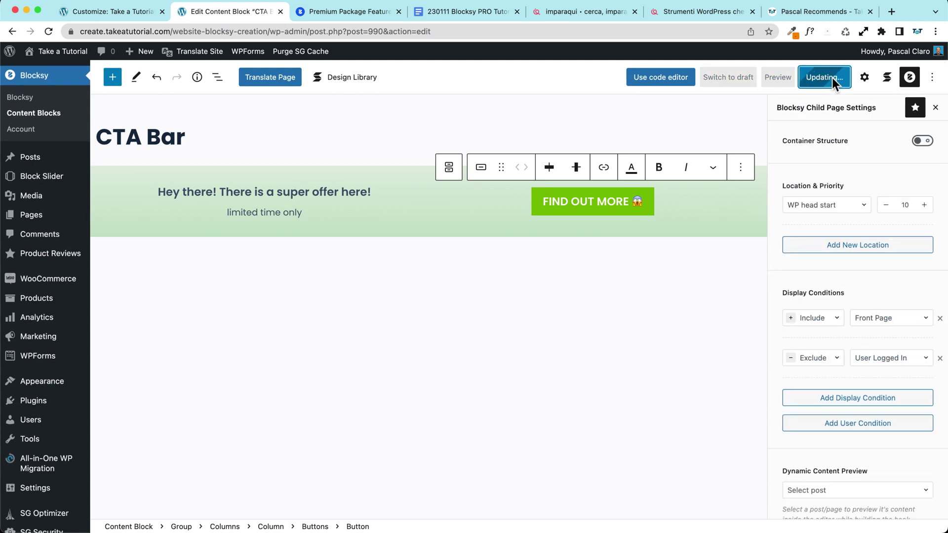
# - Review the remaining block position and visibility settings, and open the live site in a separate window
pyautogui.scroll(-5, 846, 287)
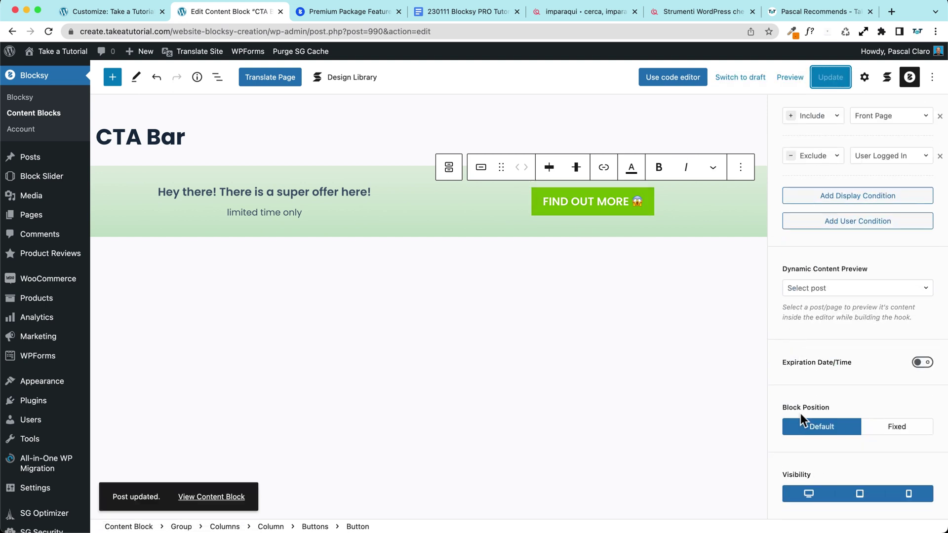
pyautogui.scroll(1, 815, 358)
pyautogui.scroll(-1, 830, 378)
pyautogui.moveTo(56, 54)
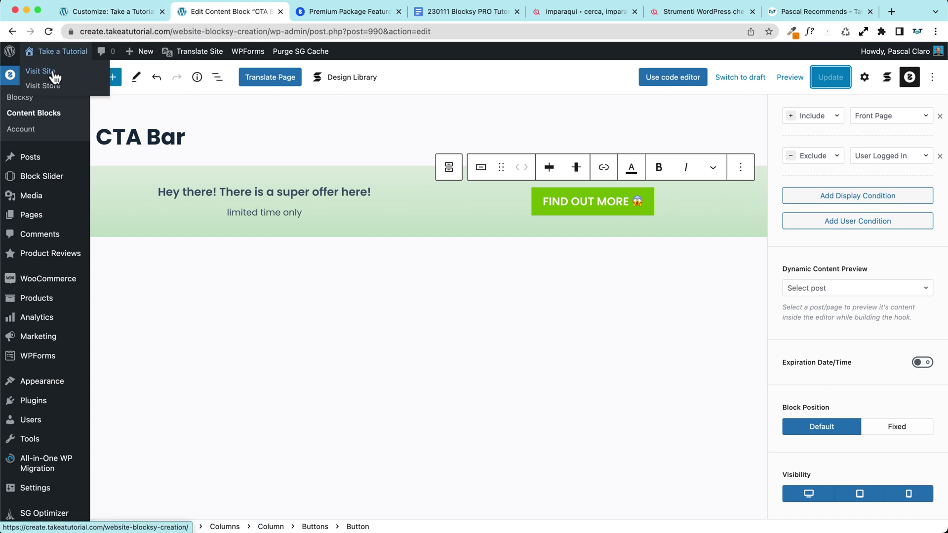
pyautogui.rightClick(51, 70)
pyautogui.click(106, 100)
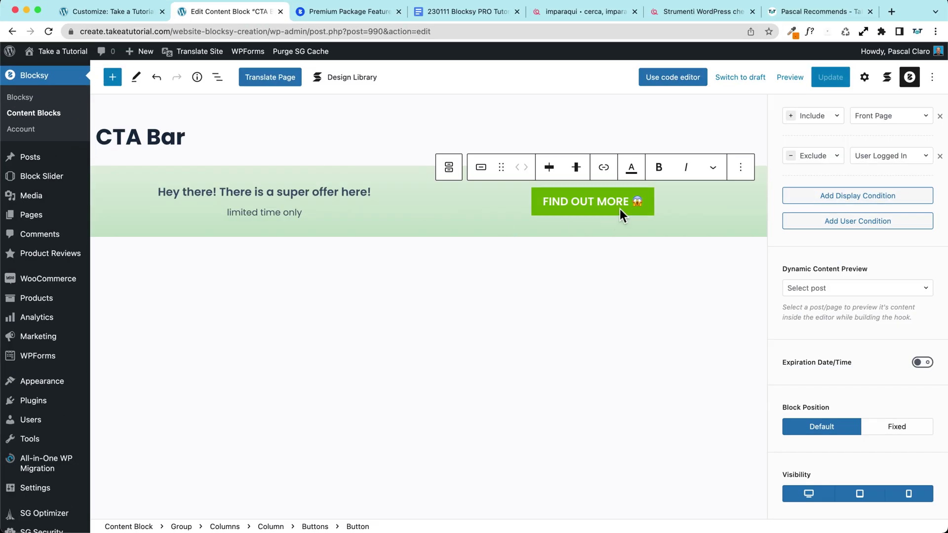
# - Enable the container structure for the content block, choose the Narrow Width layout, and update the block
pyautogui.click(322, 125)
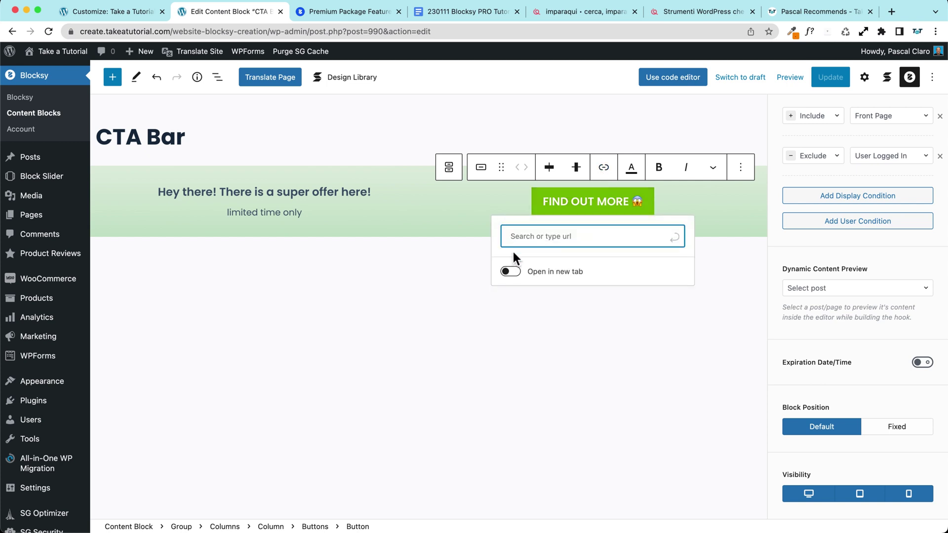
pyautogui.click(354, 262)
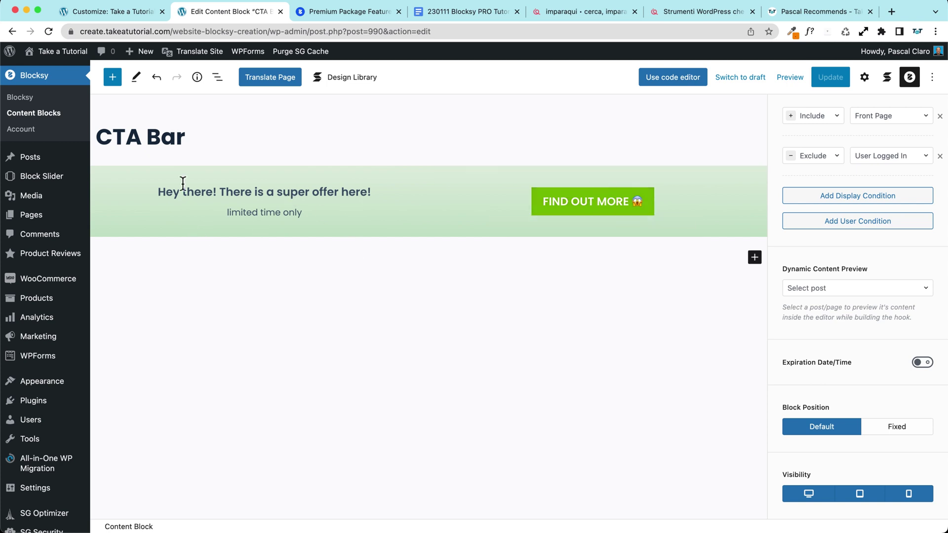
pyautogui.scroll(5, 876, 128)
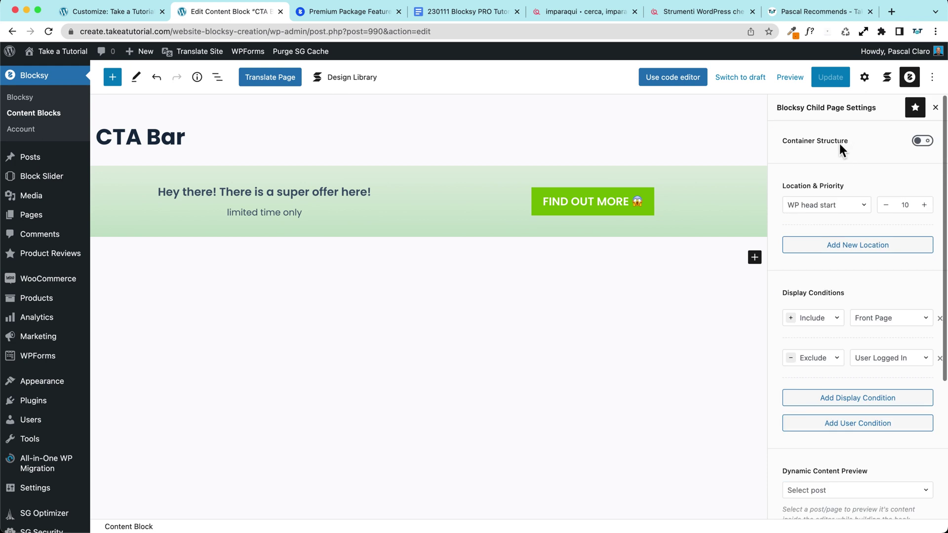
pyautogui.click(920, 143)
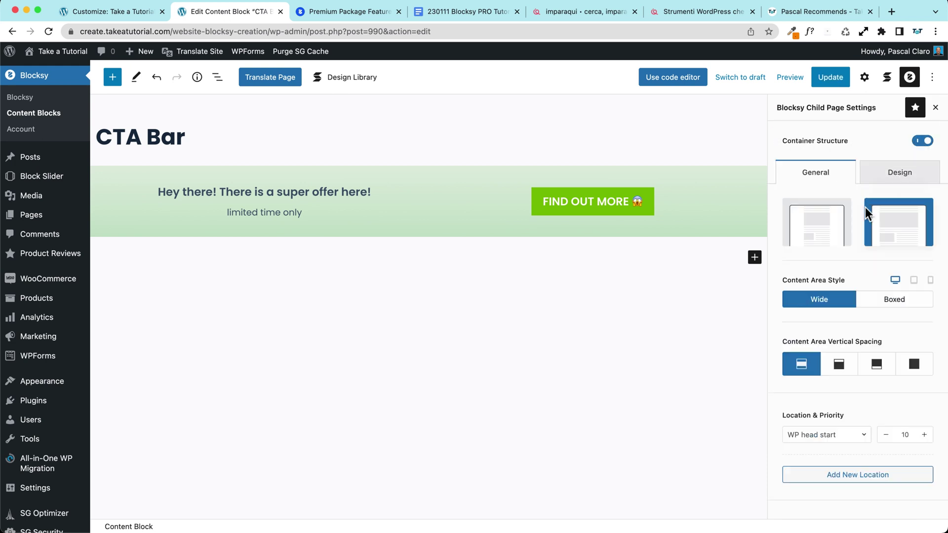
pyautogui.click(809, 226)
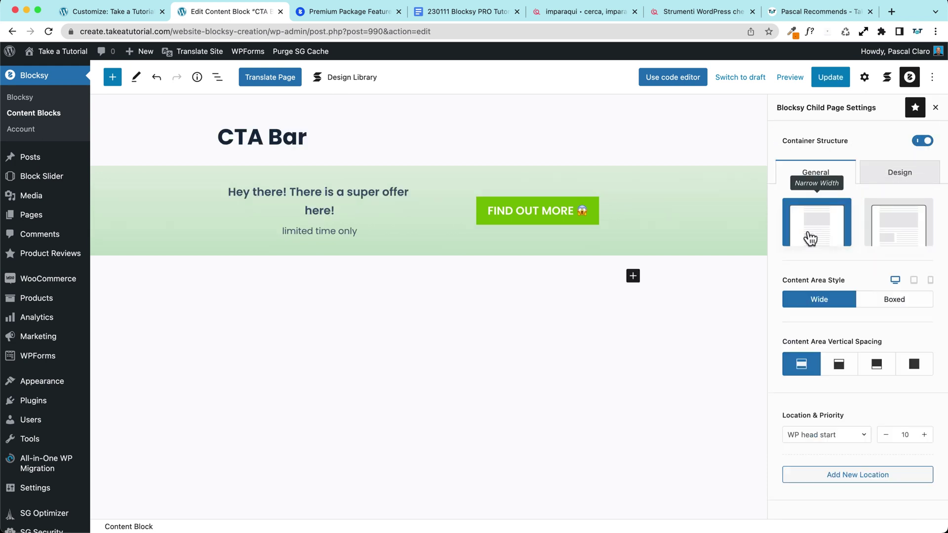
pyautogui.click(830, 77)
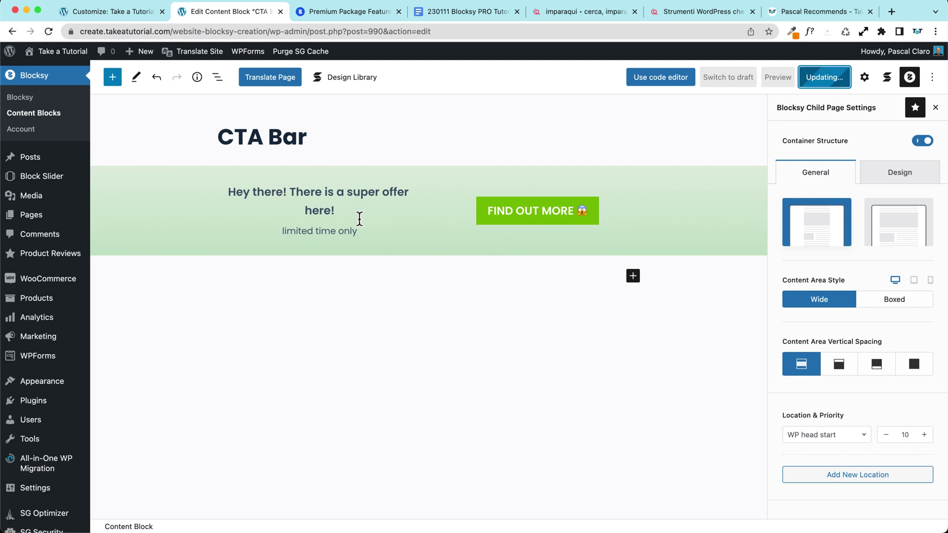
# - Remove "Hey there!" from the CTA bar's headline, update the content block, and reload the live front page
pyautogui.tripleClick(286, 193)
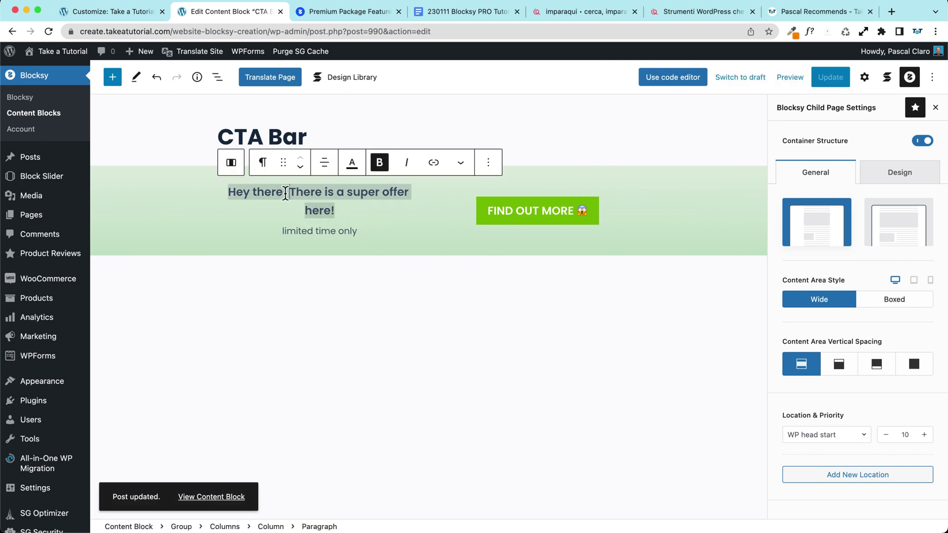
pyautogui.moveTo(290, 192); pyautogui.dragTo(228, 188)
pyautogui.press('BackSpace')
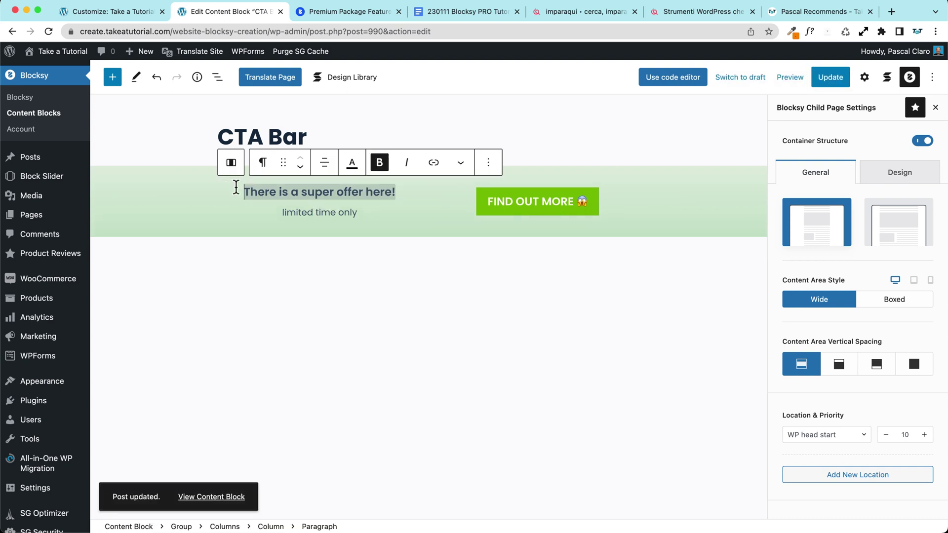
pyautogui.click(830, 78)
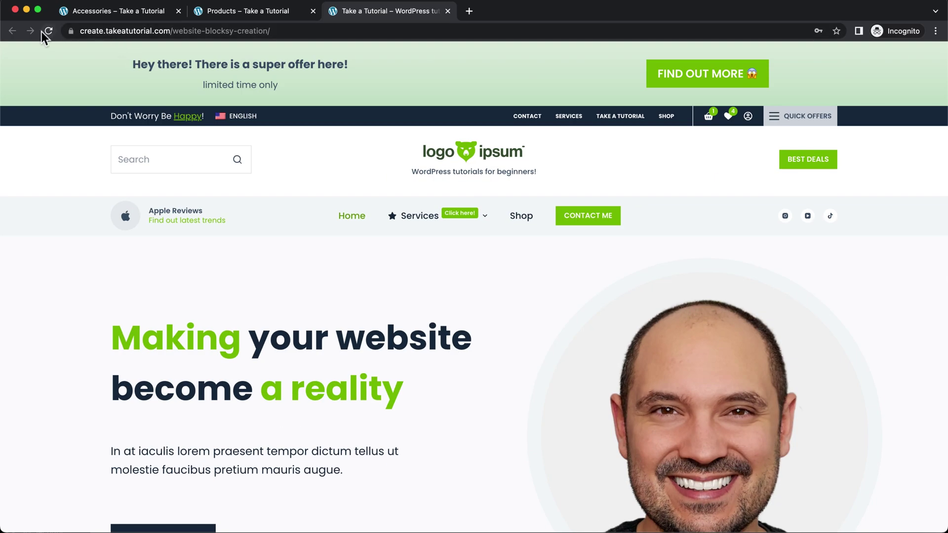
pyautogui.click(48, 31)
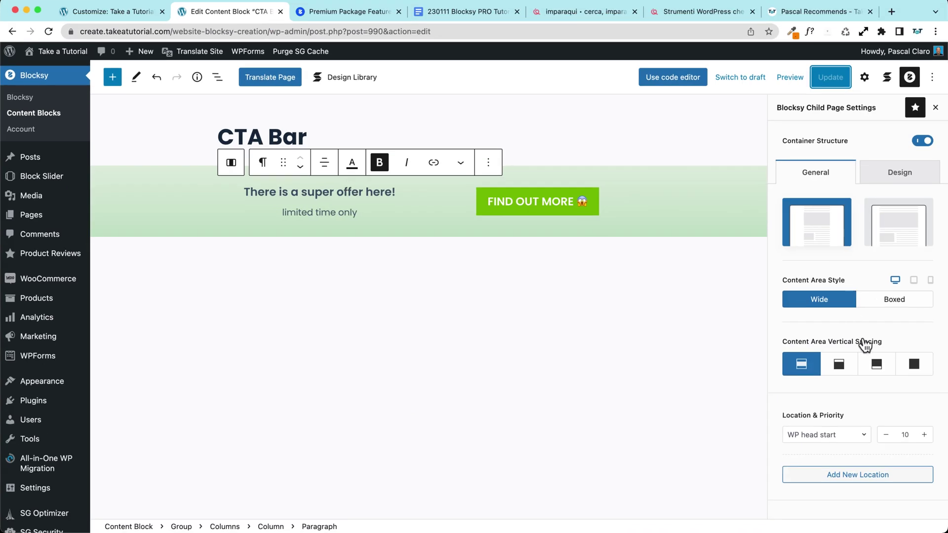
# - Set the content area vertical spacing to Disabled, update the content block, and reload the live front page
pyautogui.scroll(-2, 889, 336)
pyautogui.click(910, 330)
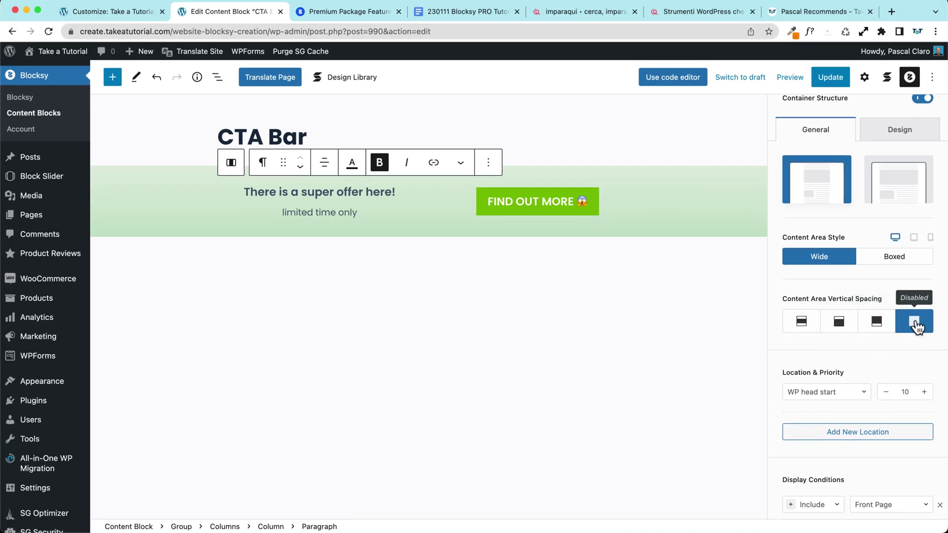
pyautogui.click(831, 77)
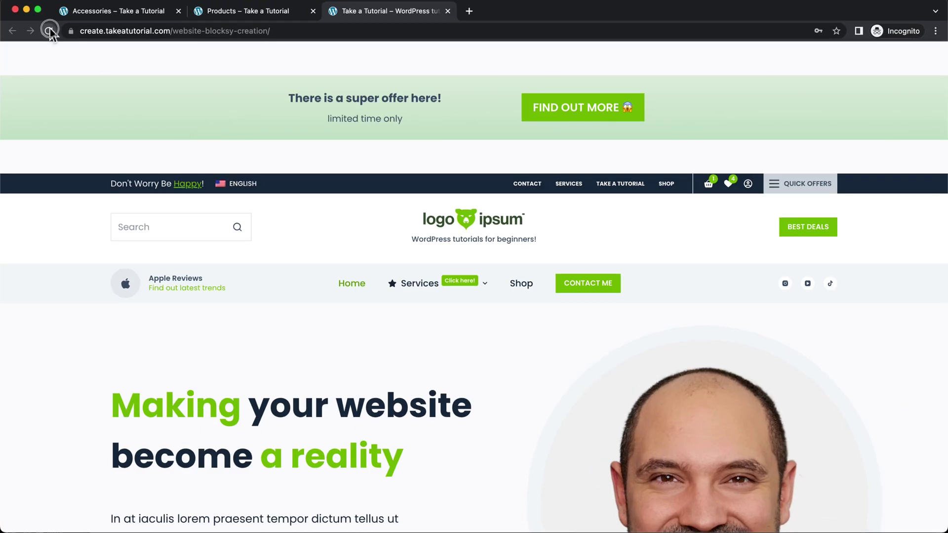
pyautogui.click(49, 30)
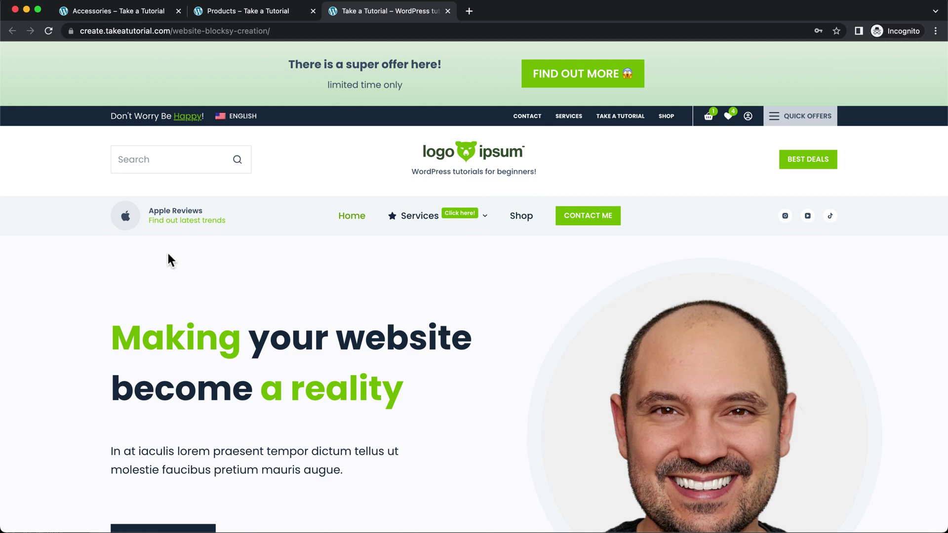
# - Examine how the CTA bar and sticky header behave while moving through the live front page
pyautogui.scroll(-6, 231, 287)
pyautogui.scroll(6, 232, 287)
pyautogui.scroll(-3, 232, 286)
pyautogui.scroll(3, 231, 287)
pyautogui.scroll(-4, 231, 288)
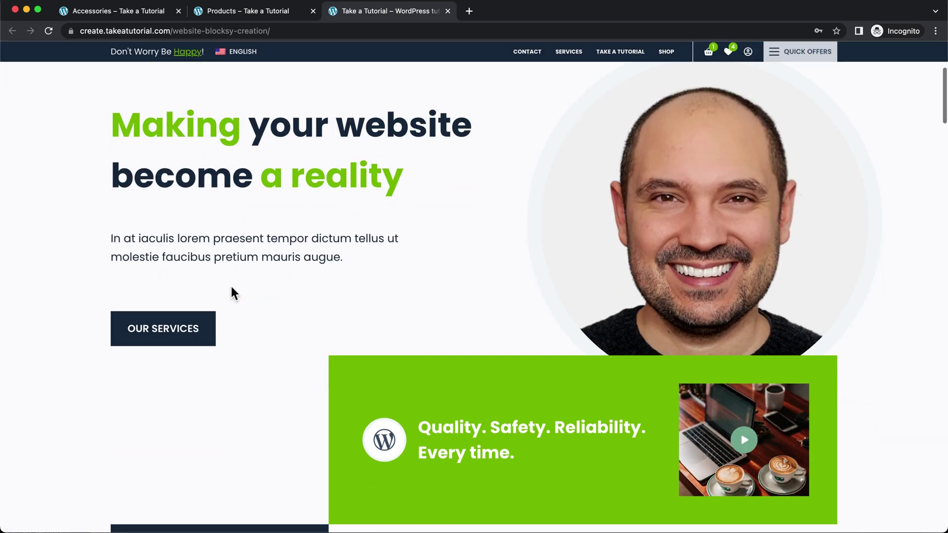
pyautogui.scroll(4, 231, 288)
pyautogui.scroll(-1, 232, 287)
pyautogui.scroll(-4, 231, 287)
pyautogui.scroll(5, 231, 284)
# - Visit the live Shop and Contact pages and return to Home to check where the CTA bar is displayed
pyautogui.moveTo(459, 216)
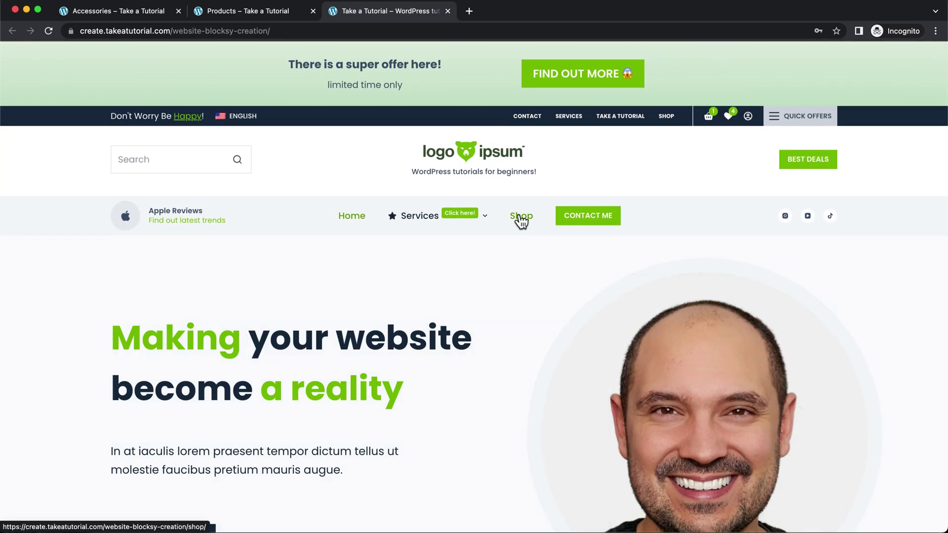
pyautogui.click(518, 216)
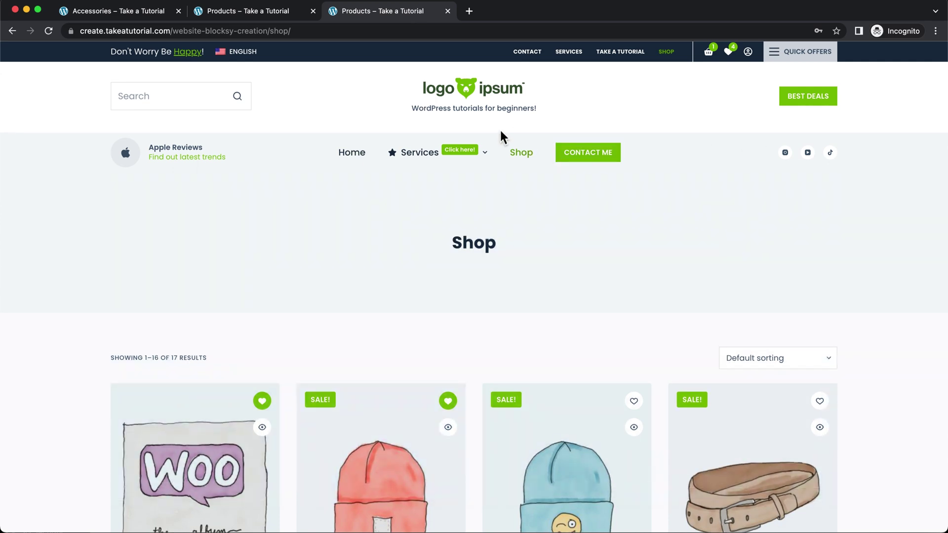
pyautogui.scroll(-3, 501, 135)
pyautogui.scroll(3, 500, 133)
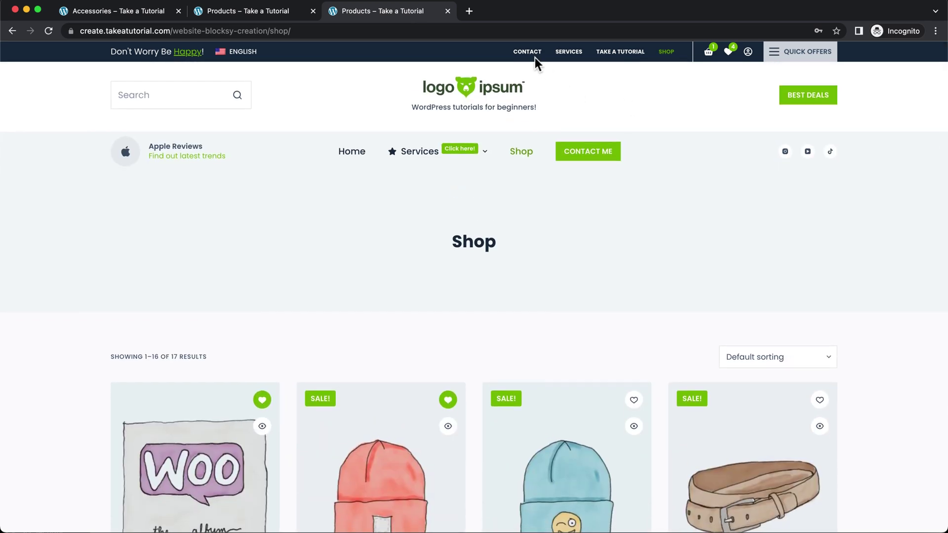
pyautogui.click(527, 52)
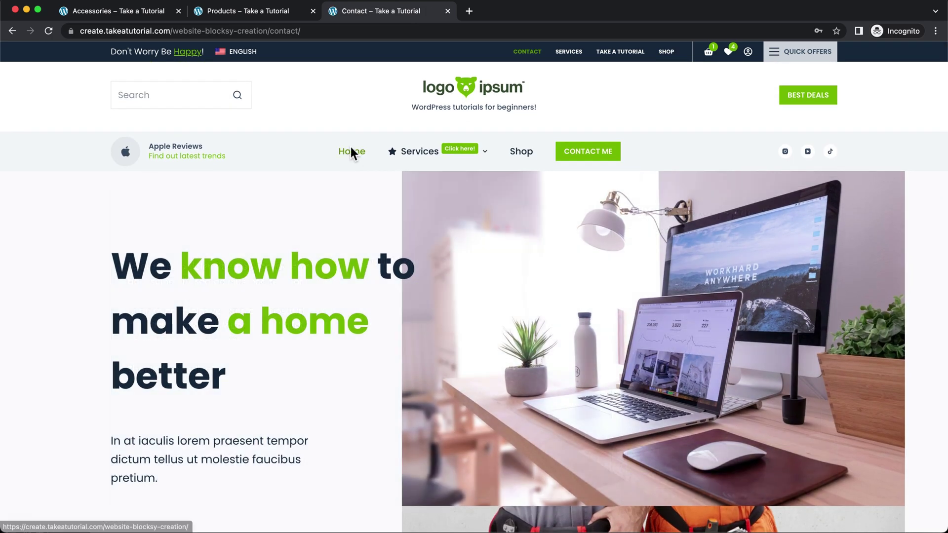
pyautogui.click(351, 149)
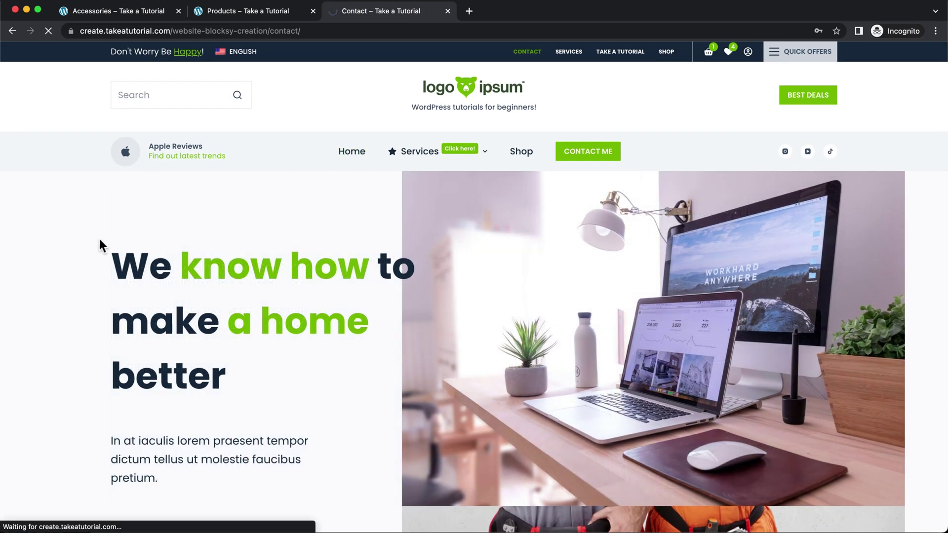
pyautogui.scroll(-3, 48, 239)
pyautogui.scroll(3, 49, 238)
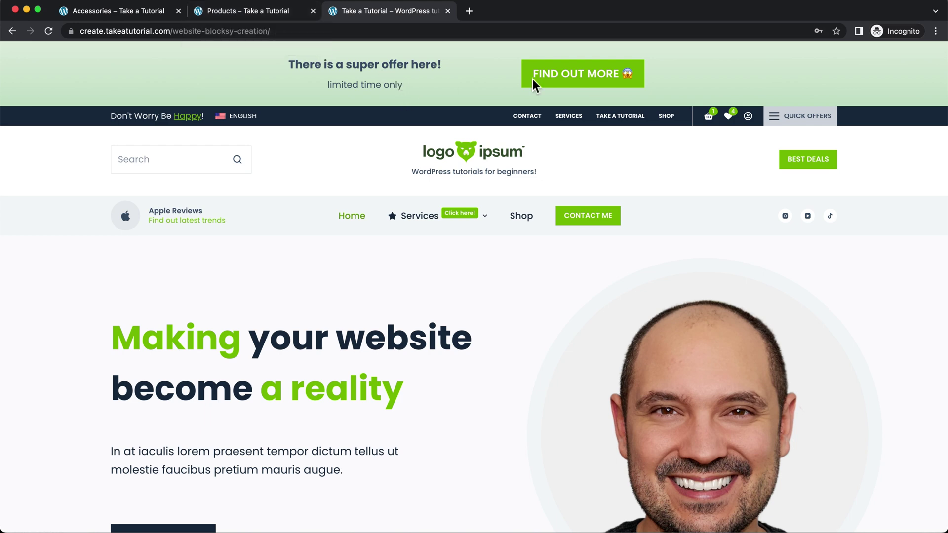
pyautogui.click(267, 11)
pyautogui.click(140, 11)
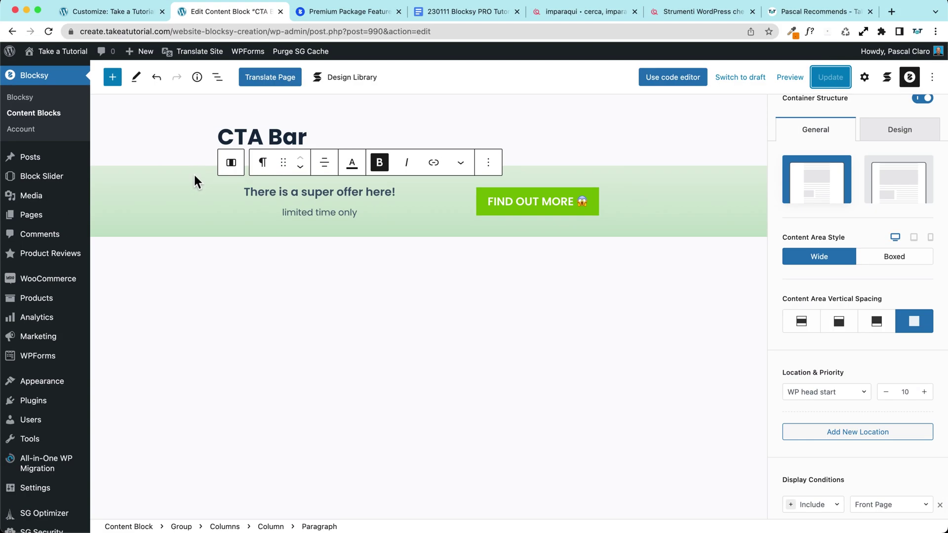
# - Set the content block's position to Fixed, disable its visibility on mobile, and update the block
pyautogui.scroll(1, 816, 227)
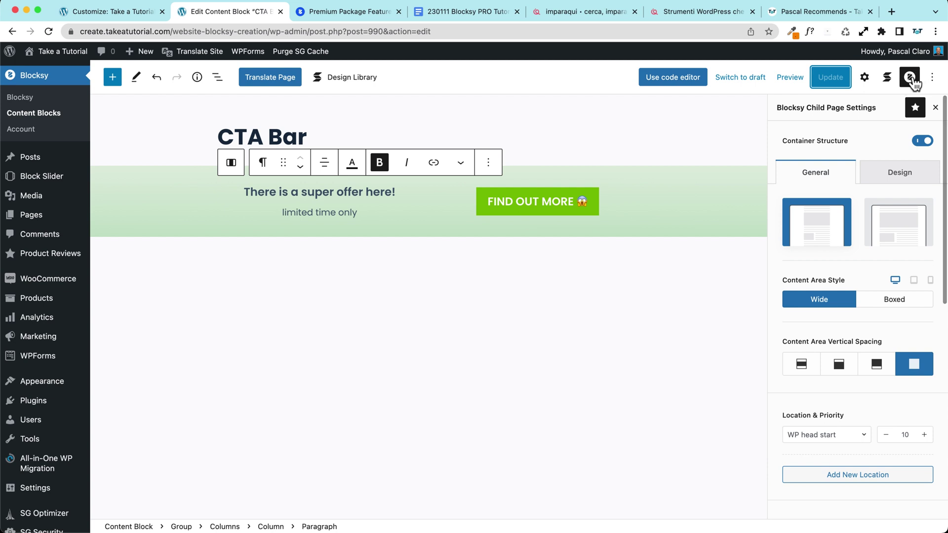
pyautogui.scroll(-3, 825, 187)
pyautogui.scroll(-5, 821, 187)
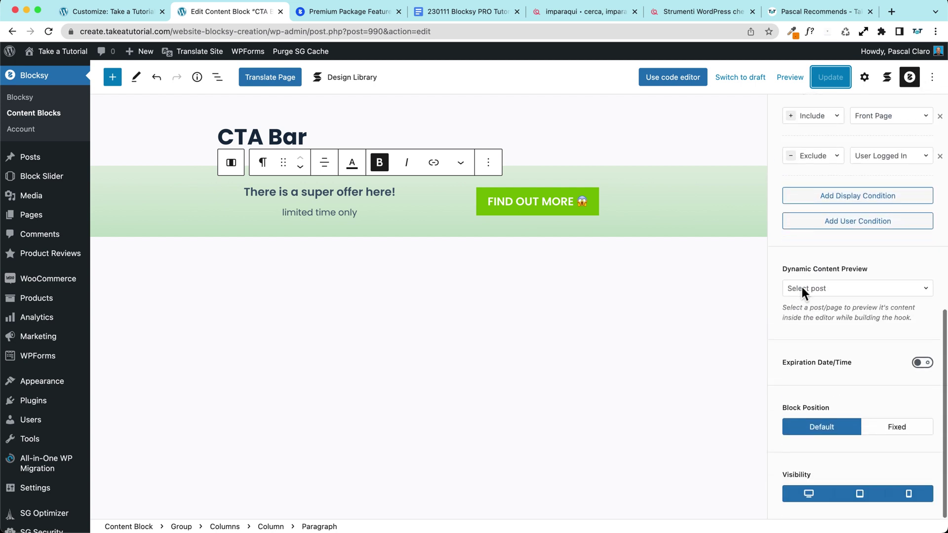
pyautogui.click(895, 428)
pyautogui.scroll(-2, 831, 391)
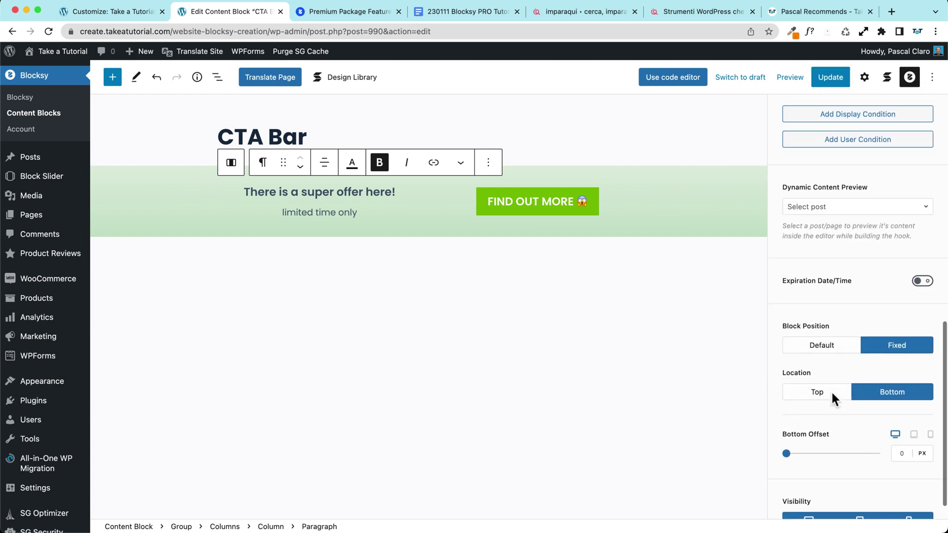
pyautogui.scroll(-1, 821, 447)
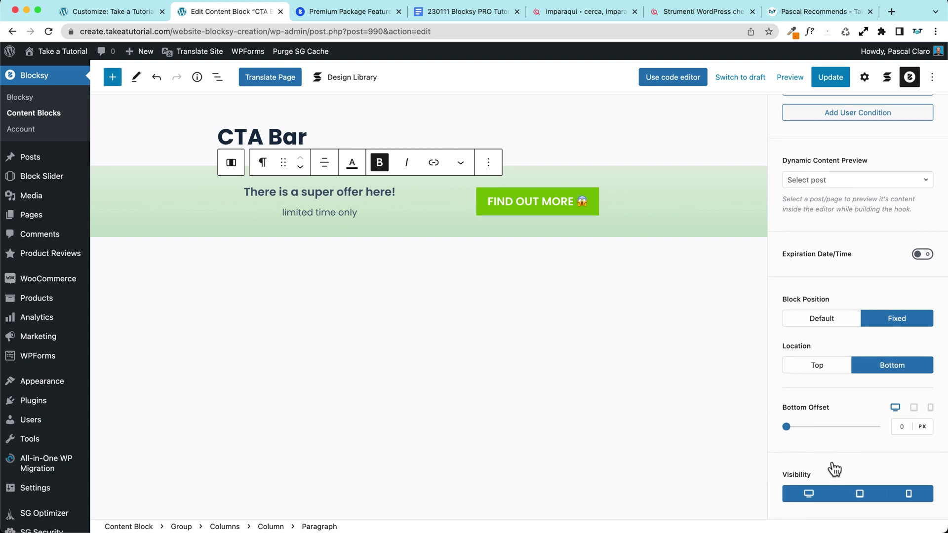
pyautogui.click(909, 495)
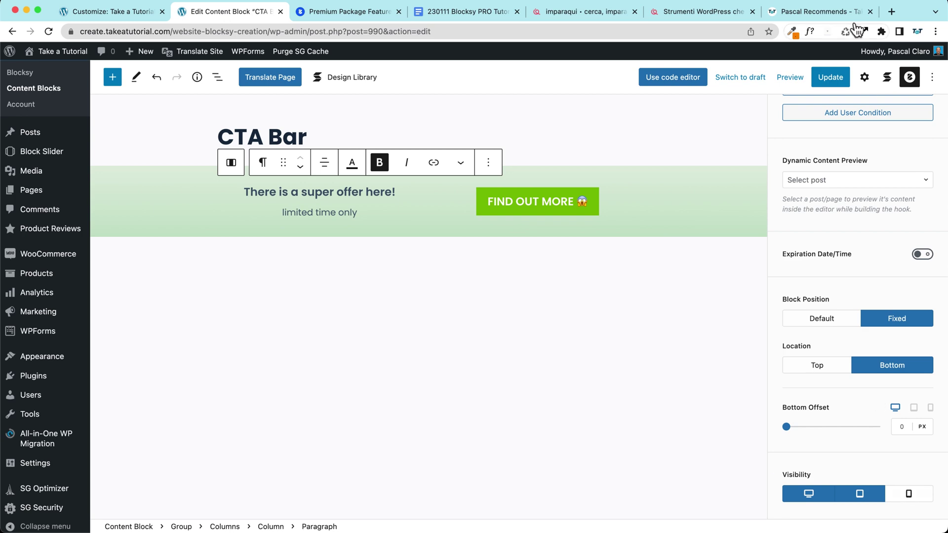
pyautogui.click(830, 78)
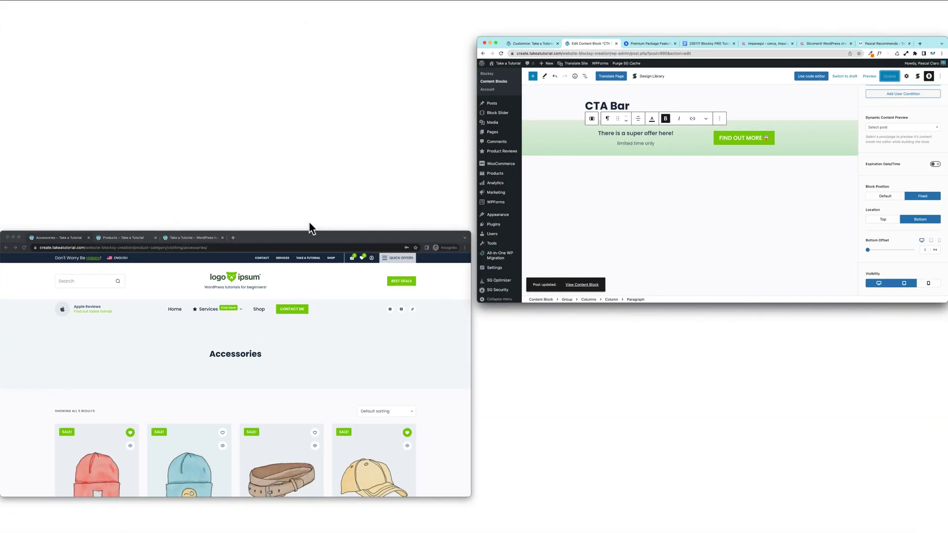
# - Open the live front page in the private browser window and examine the fixed CTA bar along the whole page
pyautogui.press('super+r')
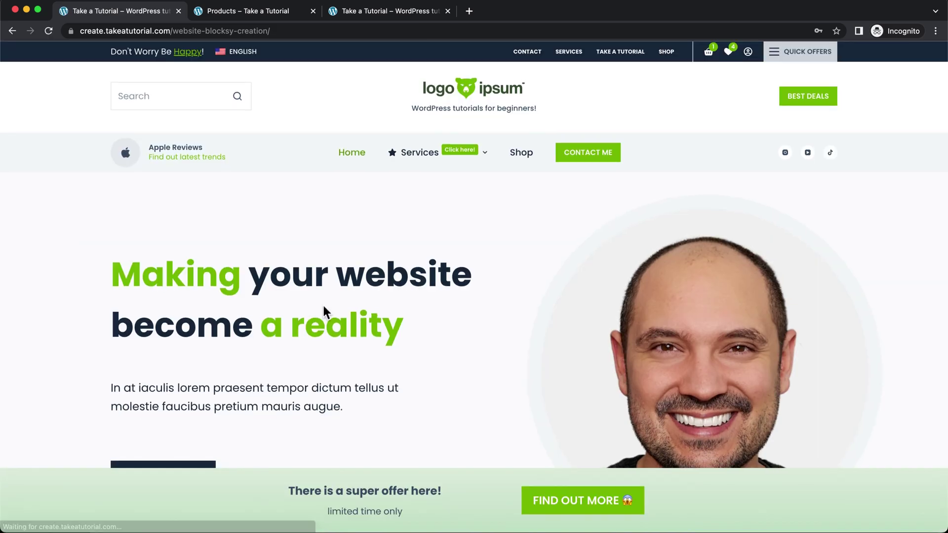
pyautogui.scroll(-2, 227, 309)
pyautogui.scroll(2, 201, 311)
pyautogui.scroll(-5, 201, 313)
pyautogui.scroll(1, 197, 315)
pyautogui.scroll(3, 161, 306)
pyautogui.scroll(-15, 163, 306)
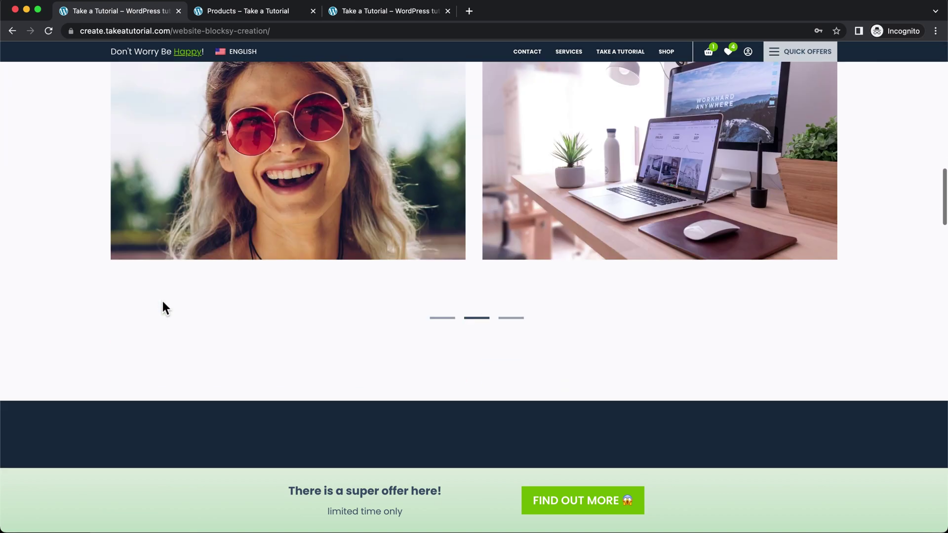
pyautogui.scroll(-15, 163, 306)
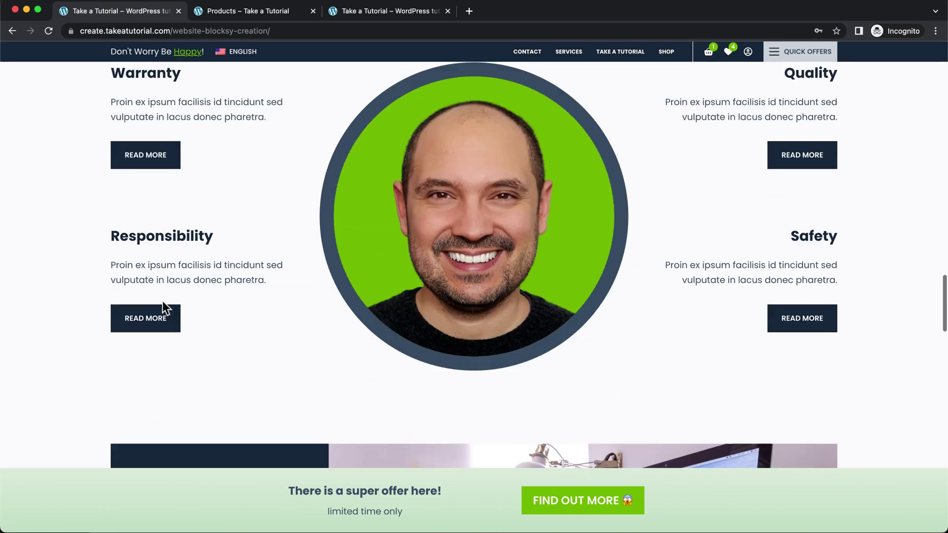
pyautogui.scroll(-10, 419, 360)
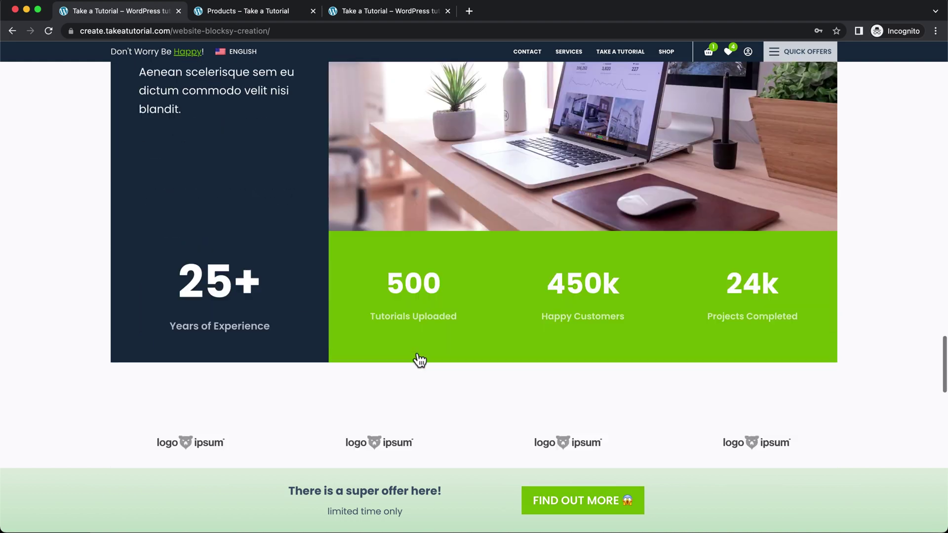
pyautogui.scroll(8, 446, 395)
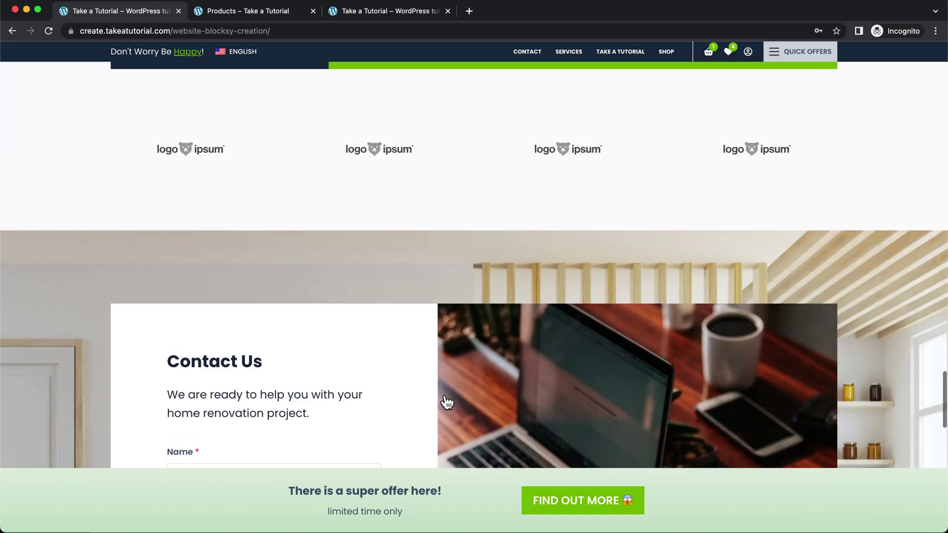
pyautogui.scroll(20, 445, 395)
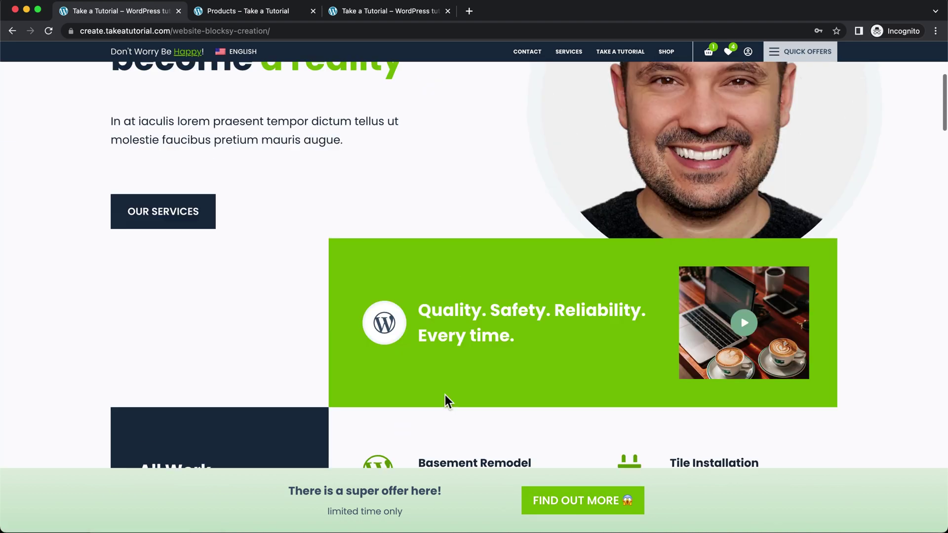
pyautogui.scroll(-2, 445, 396)
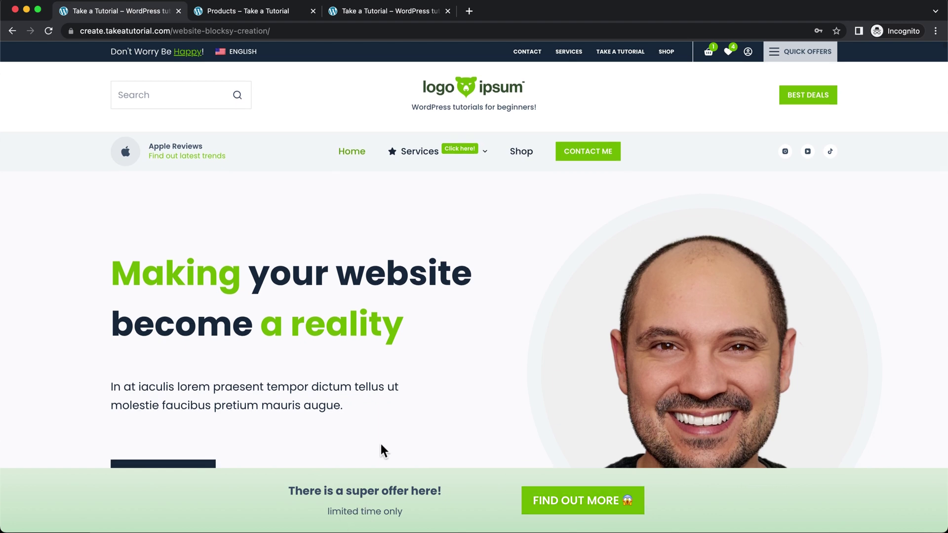
pyautogui.scroll(-2, 162, 320)
pyautogui.scroll(2, 163, 326)
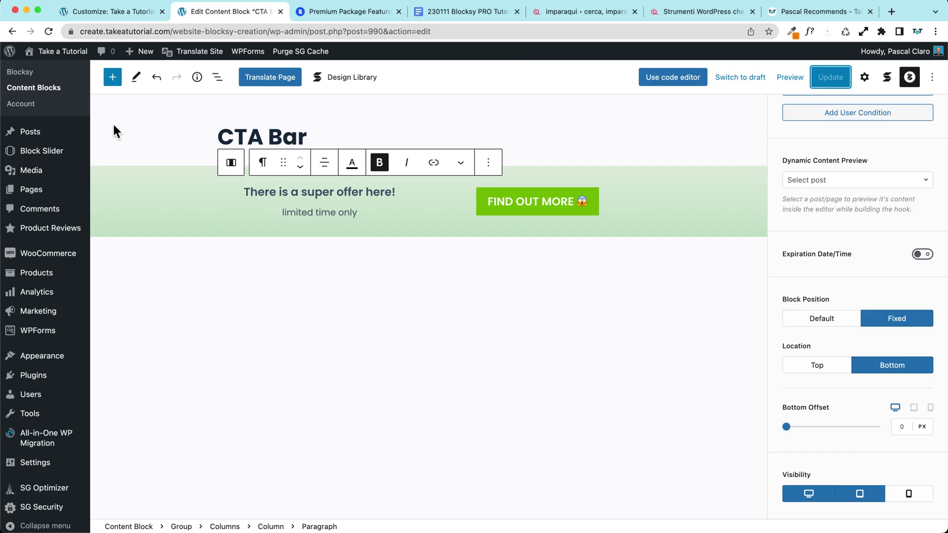
# - Visit the imparaqui example site, open its ABBONATI popup to see how it looks, and close it again
pyautogui.click(712, 13)
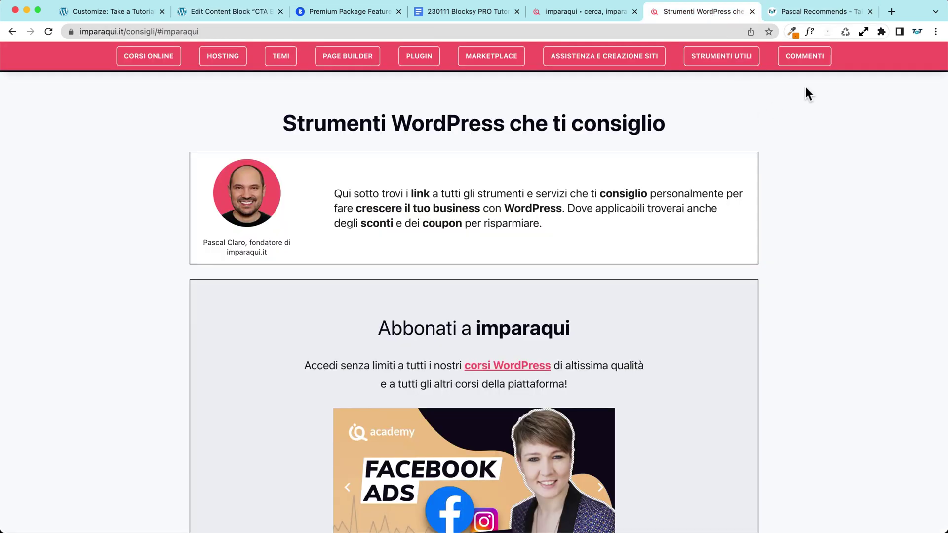
pyautogui.click(570, 13)
pyautogui.click(787, 103)
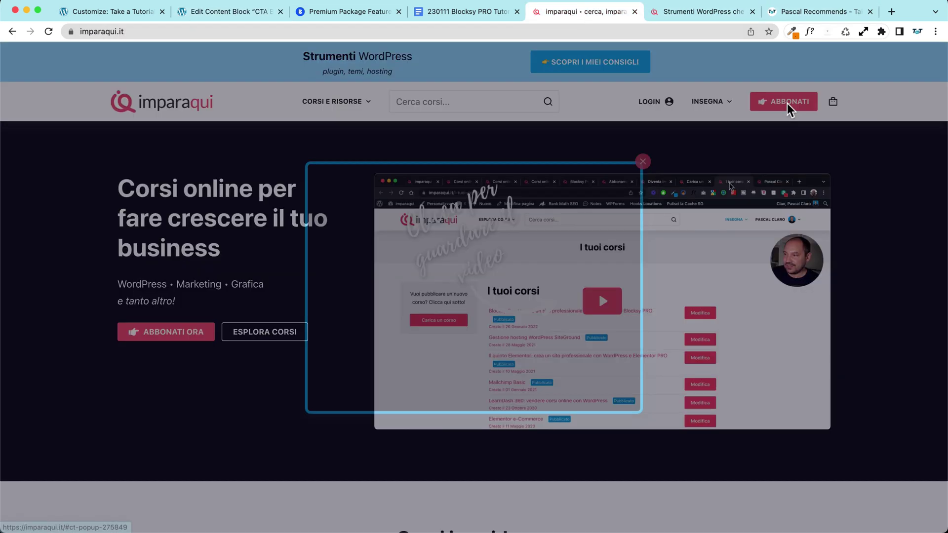
pyautogui.click(130, 187)
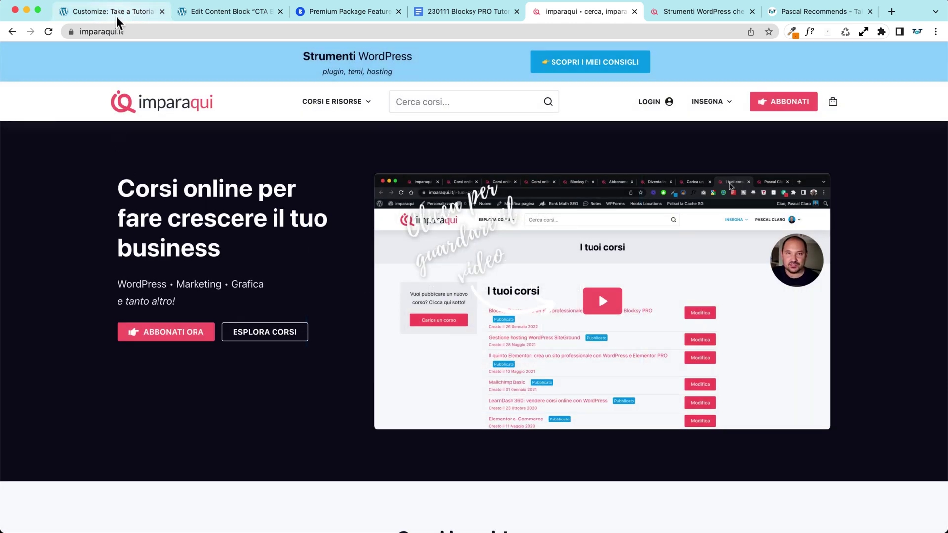
# - Start a new content block of the Popup type named Special Offer from the Content Blocks list
pyautogui.click(227, 12)
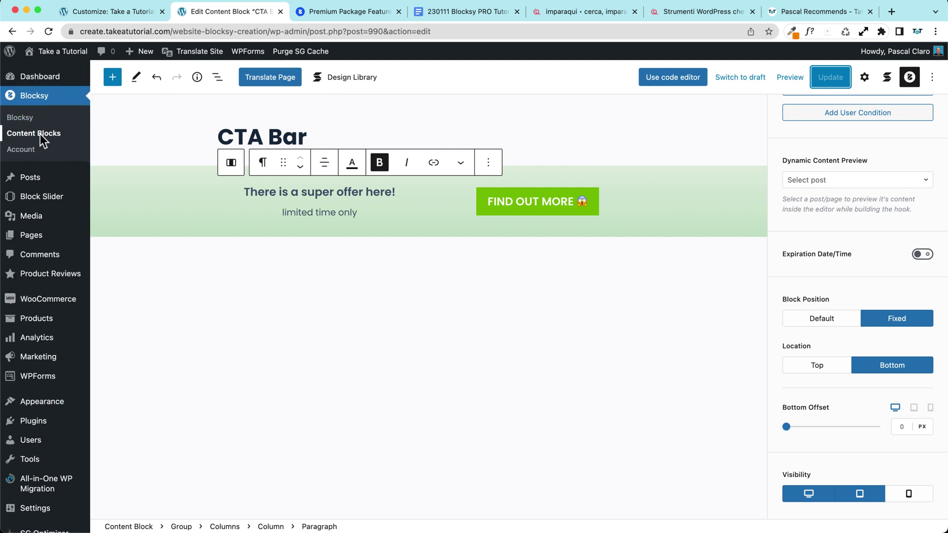
pyautogui.click(30, 138)
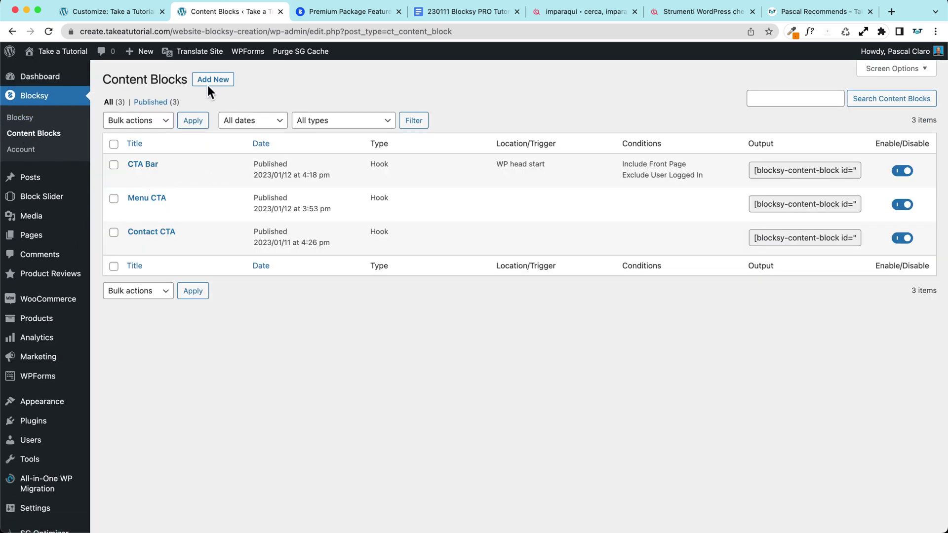
pyautogui.click(212, 81)
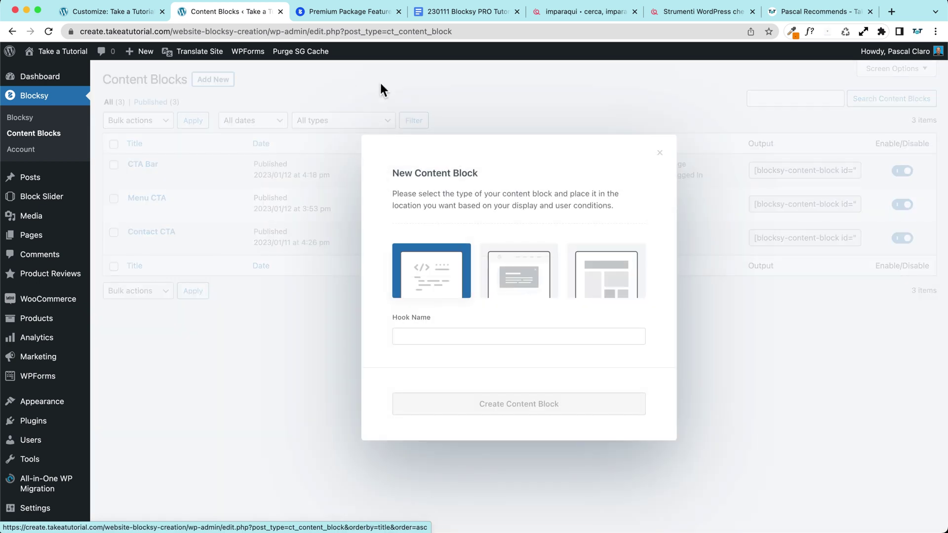
pyautogui.click(527, 279)
pyautogui.click(436, 337)
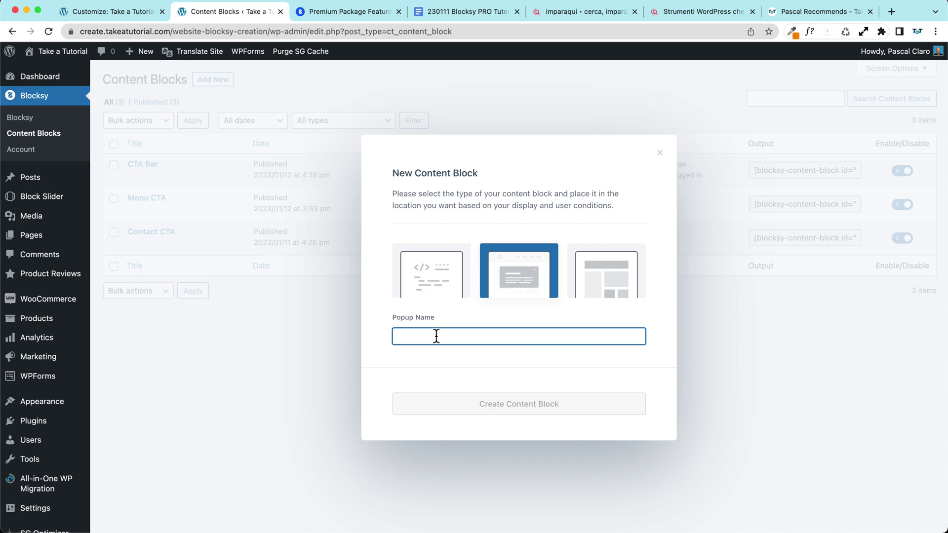
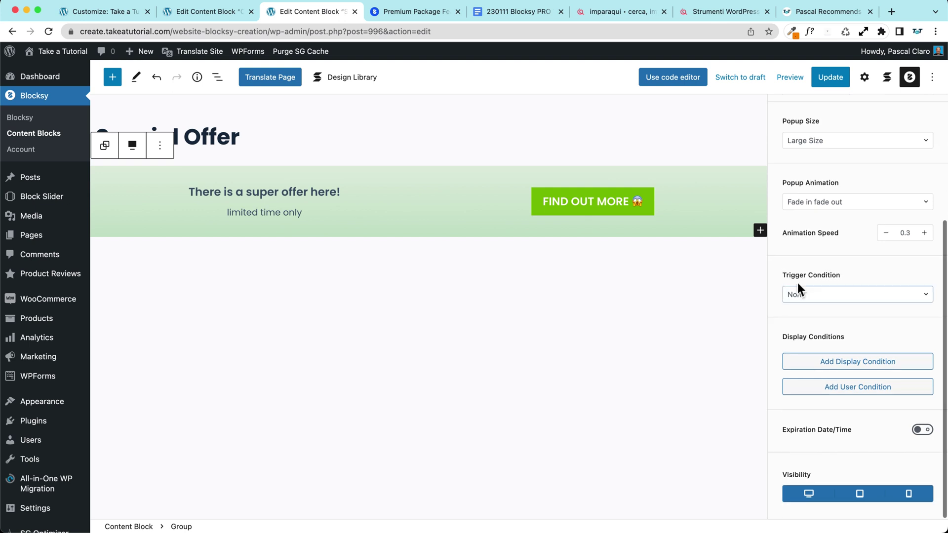
# - Set the Special Offer popup's trigger condition to On page load
pyautogui.scroll(-2, 816, 345)
pyautogui.scroll(2, 812, 340)
pyautogui.scroll(-2, 815, 341)
pyautogui.click(820, 349)
pyautogui.scroll(-2, 787, 343)
# - Add a display condition including the Front Page, leave the popup without a user condition, and update the block
pyautogui.click(840, 366)
pyautogui.scroll(-2, 829, 345)
pyautogui.click(892, 328)
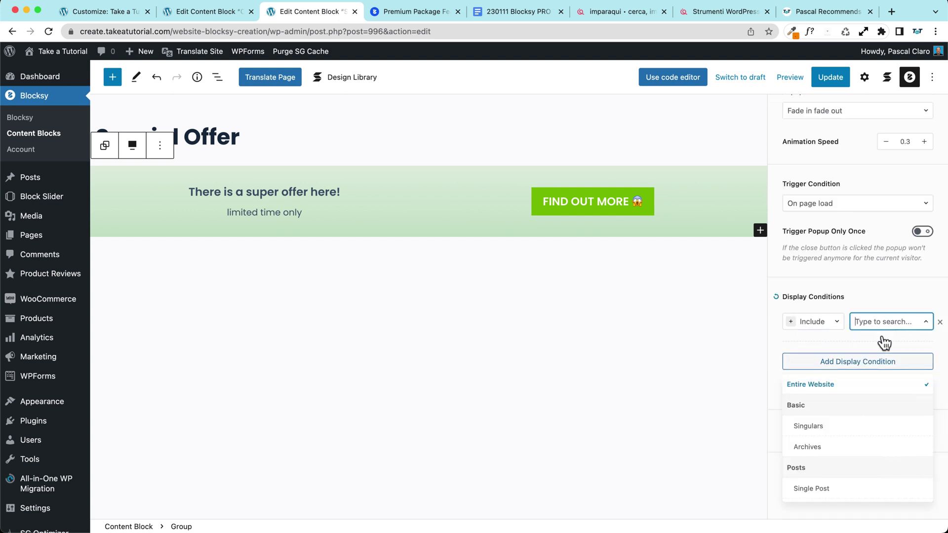
pyautogui.write('front')
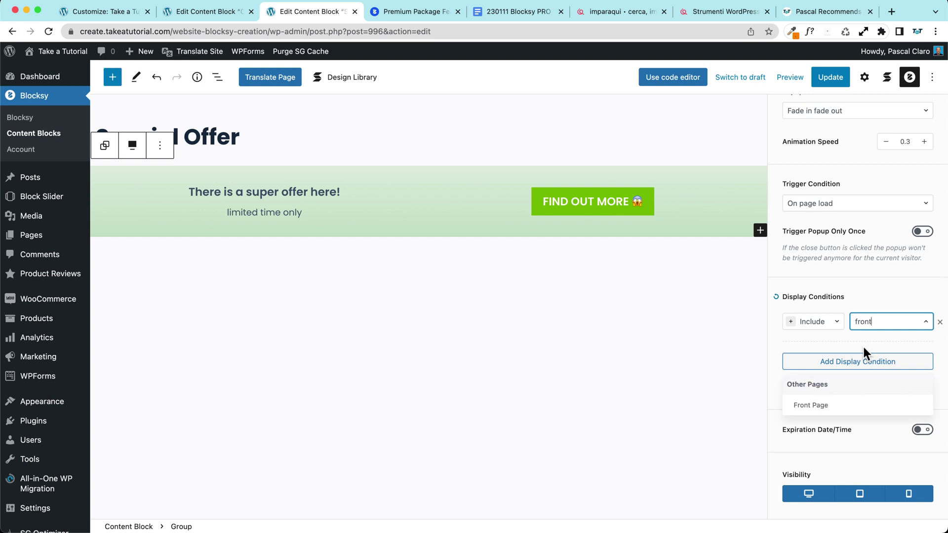
pyautogui.click(814, 404)
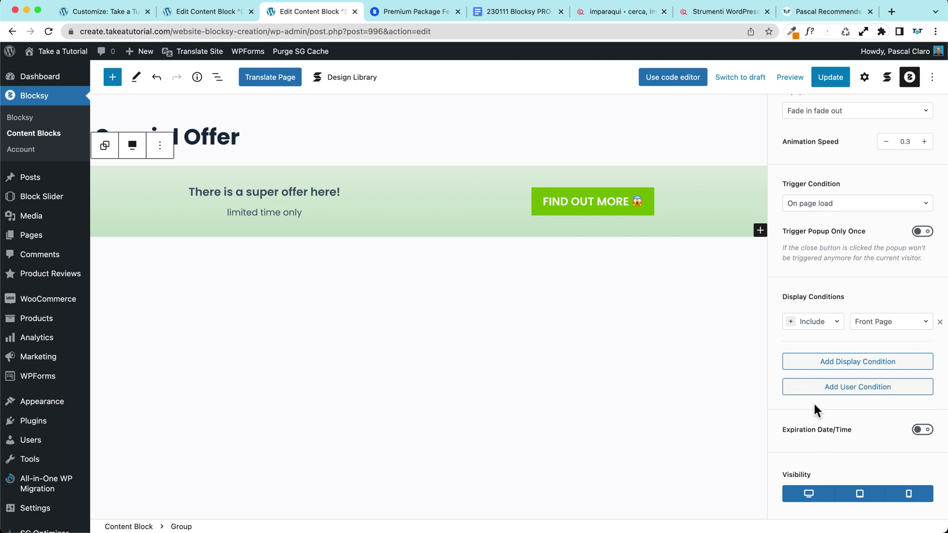
pyautogui.click(851, 393)
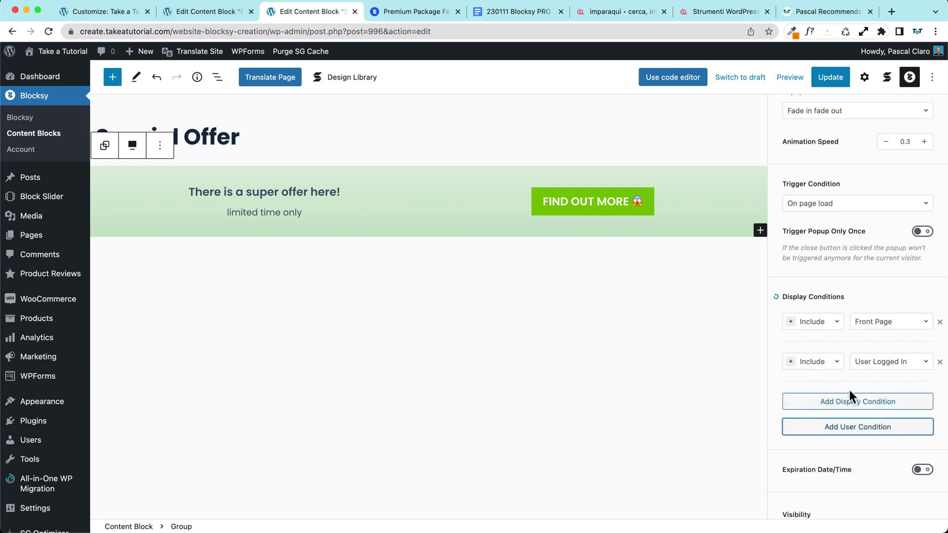
pyautogui.click(940, 364)
pyautogui.click(830, 77)
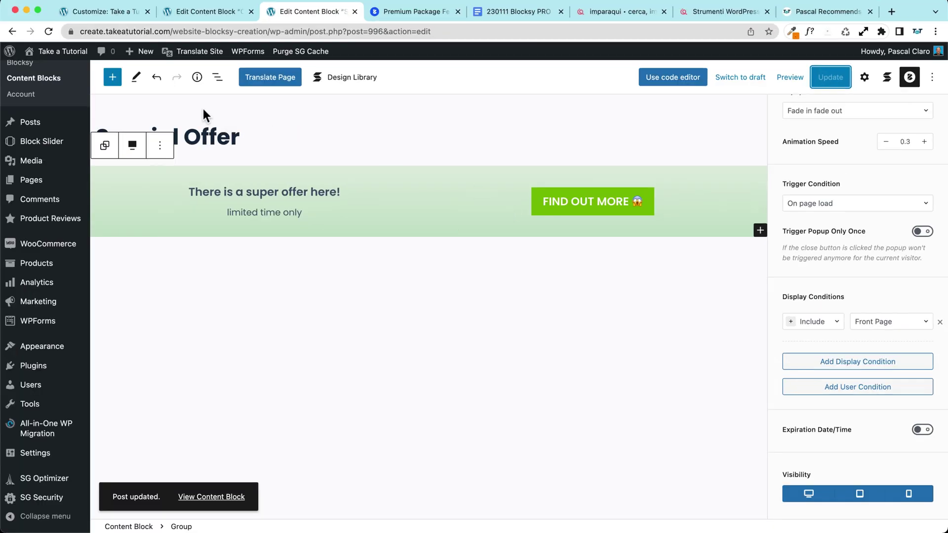
# - Return from the CTA Bar editor to the Content Blocks list and disable the CTA Bar block
pyautogui.click(208, 12)
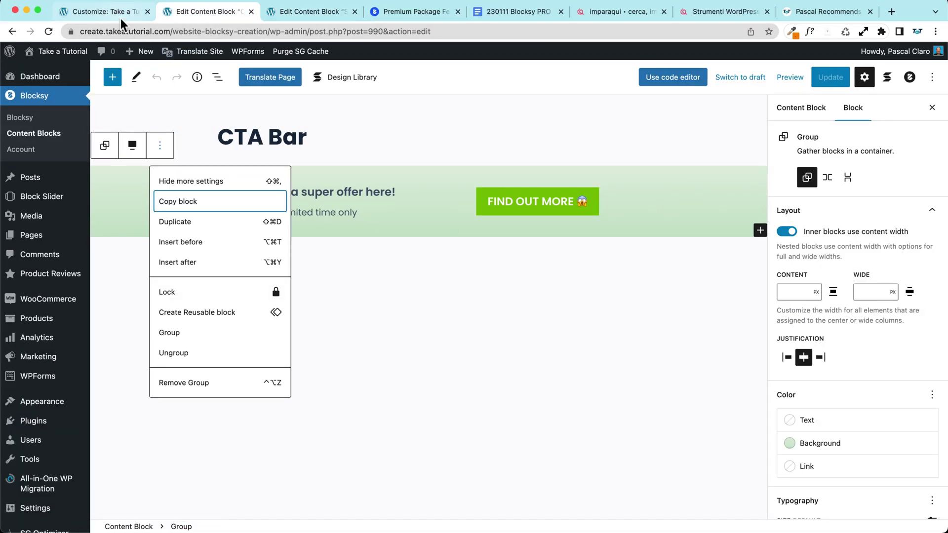
pyautogui.click(427, 321)
pyautogui.click(910, 77)
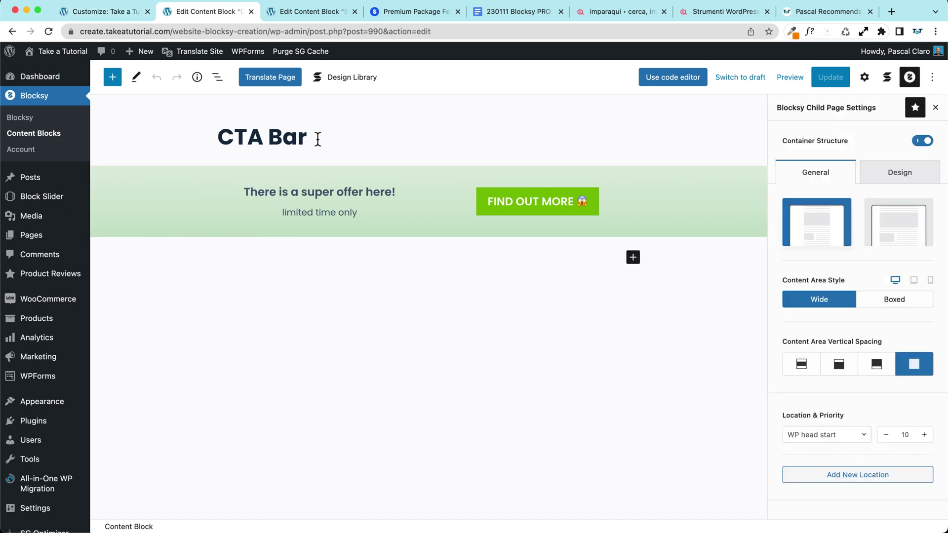
pyautogui.click(28, 134)
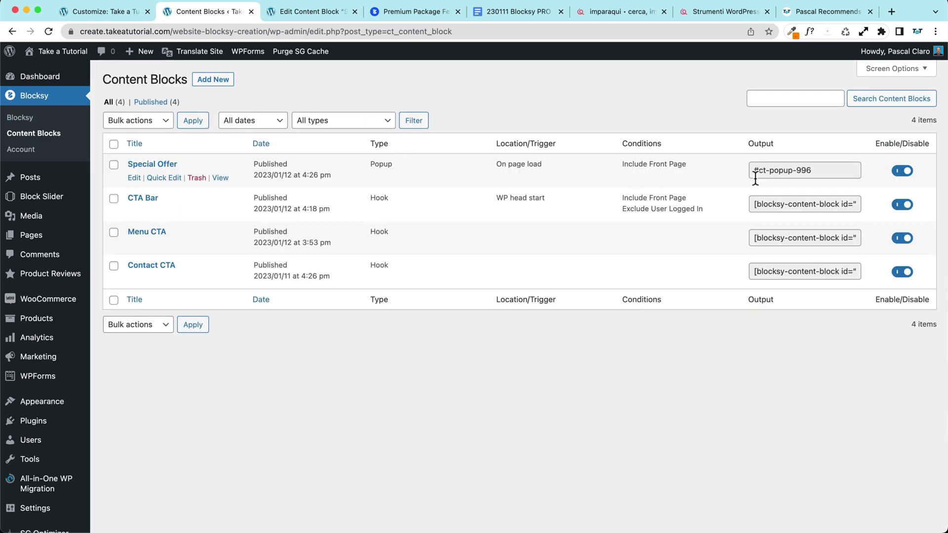
pyautogui.click(902, 204)
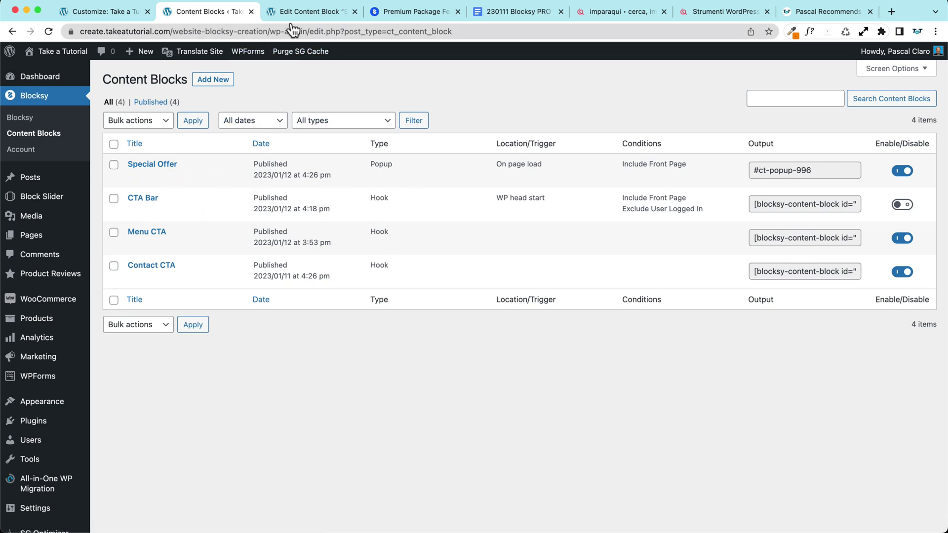
# - Open the site's live front page in a new browser tab
pyautogui.click(304, 14)
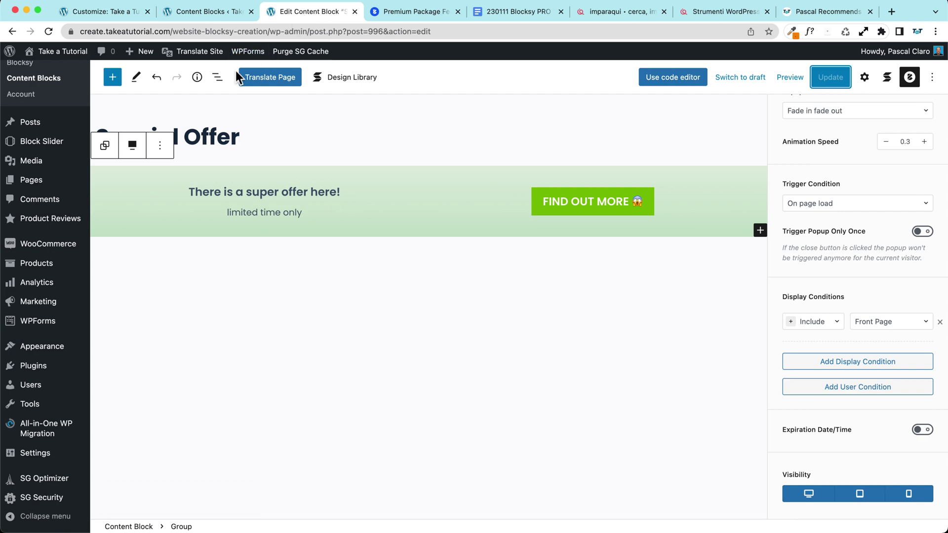
pyautogui.click(117, 15)
pyautogui.click(191, 14)
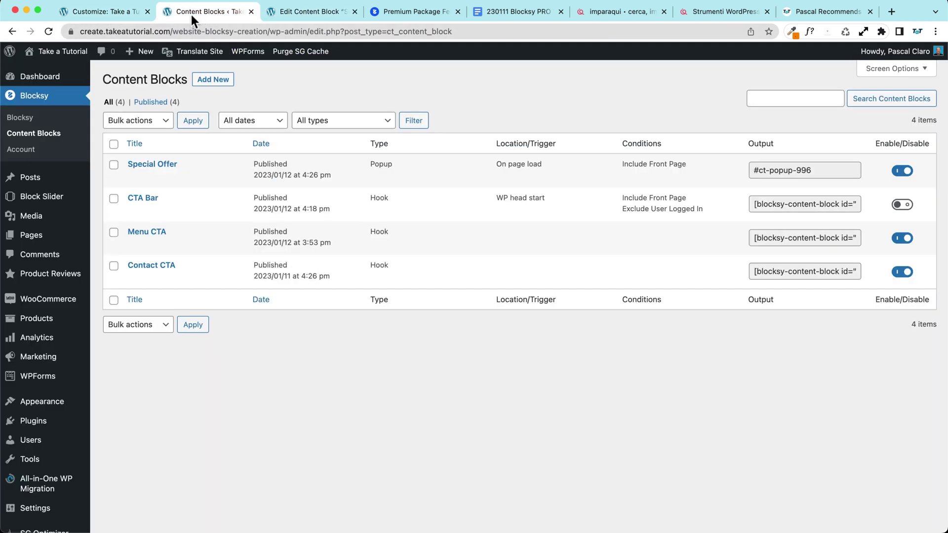
pyautogui.rightClick(35, 49)
pyautogui.click(127, 56)
pyautogui.click(269, 13)
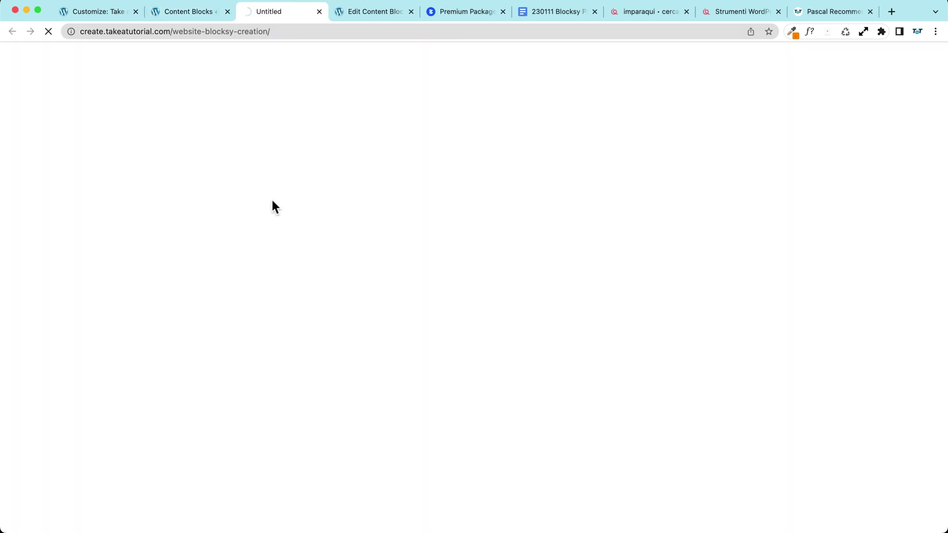
# - Examine how the Special Offer popup appears and behaves while moving through the live front page
pyautogui.scroll(-5, 276, 198)
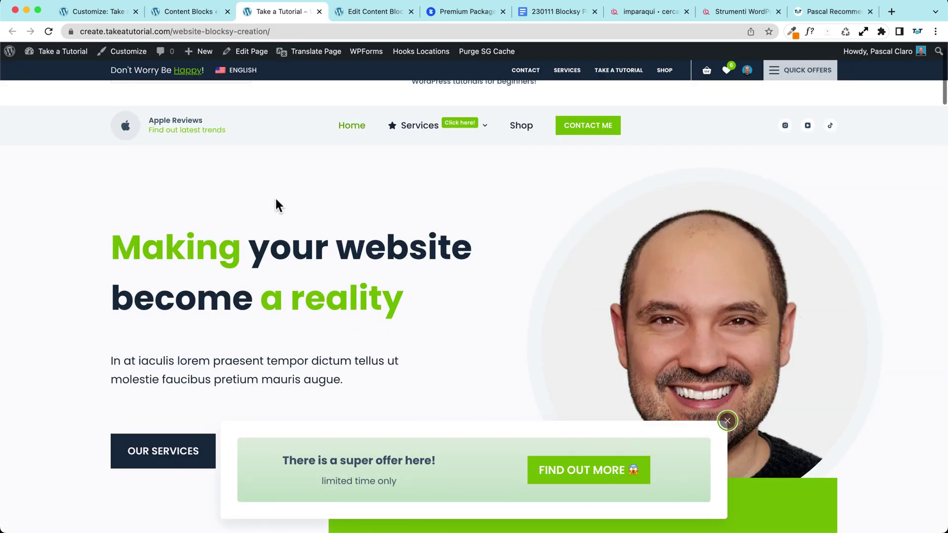
pyautogui.scroll(-6, 272, 195)
pyautogui.scroll(11, 272, 196)
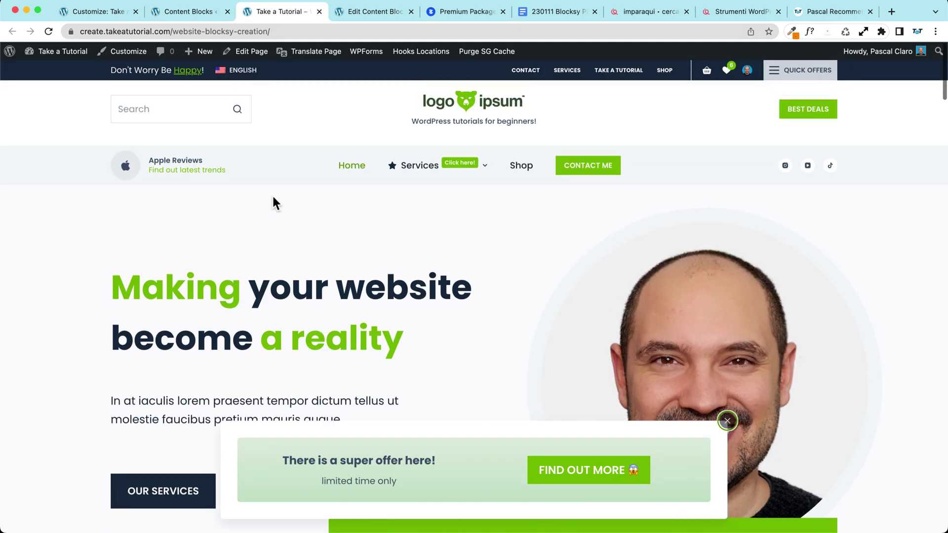
pyautogui.scroll(-10, 318, 334)
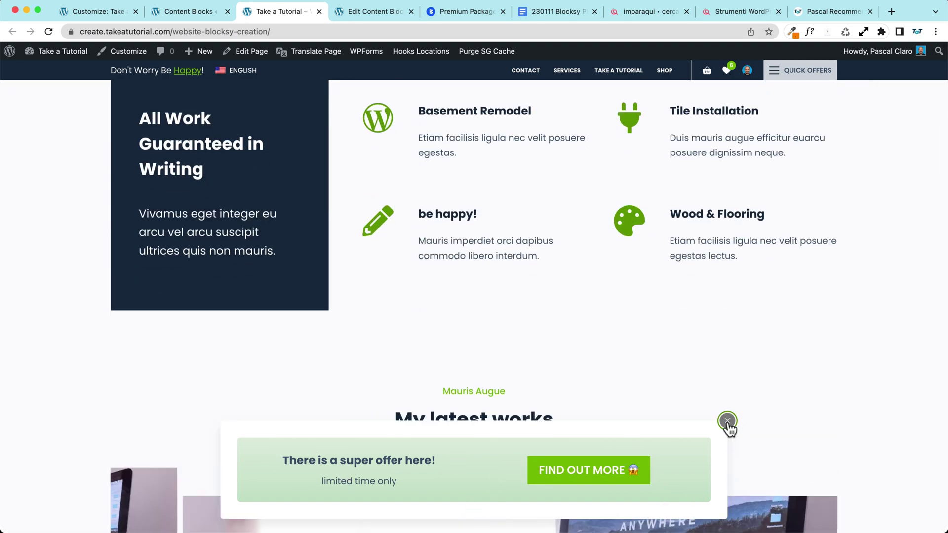
pyautogui.scroll(2, 538, 341)
pyautogui.scroll(9, 539, 341)
pyautogui.scroll(-4, 535, 341)
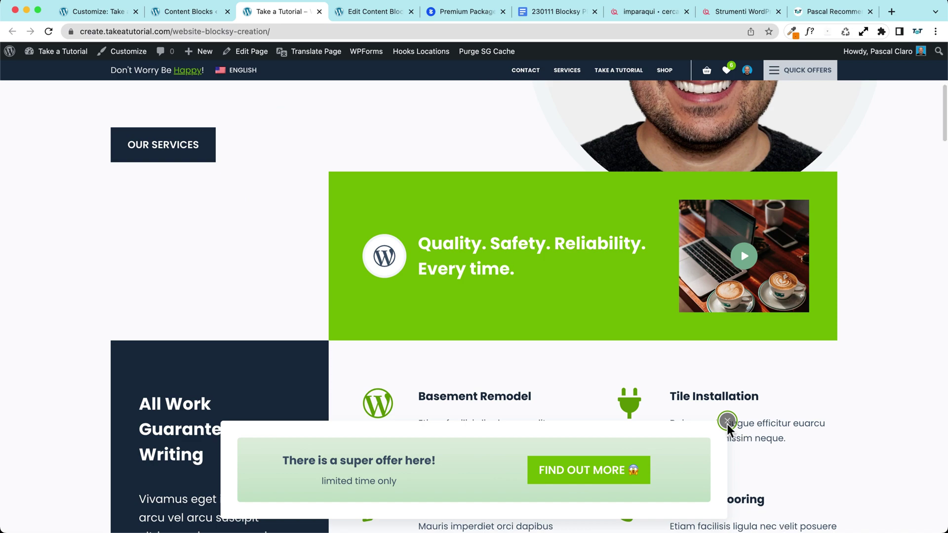
pyautogui.scroll(-6, 367, 365)
pyautogui.scroll(15, 366, 368)
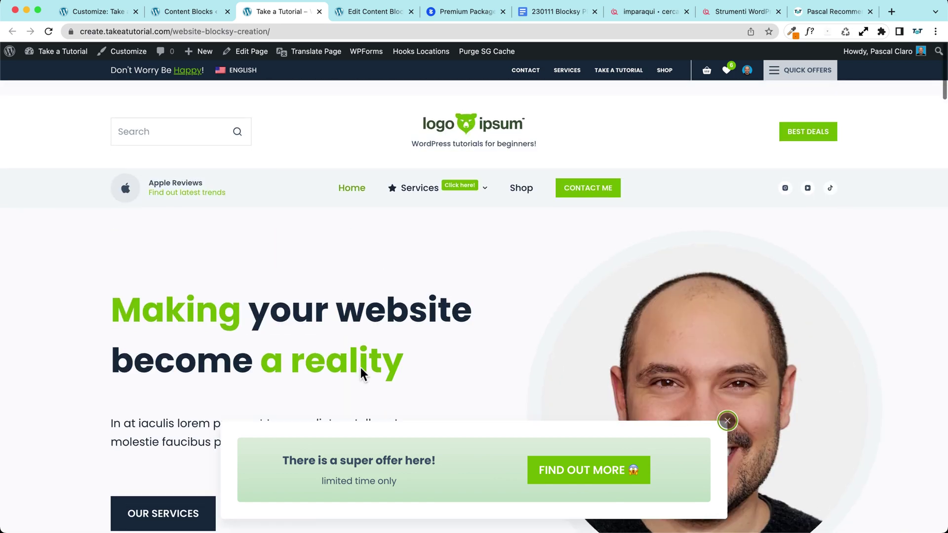
pyautogui.scroll(-4, 404, 400)
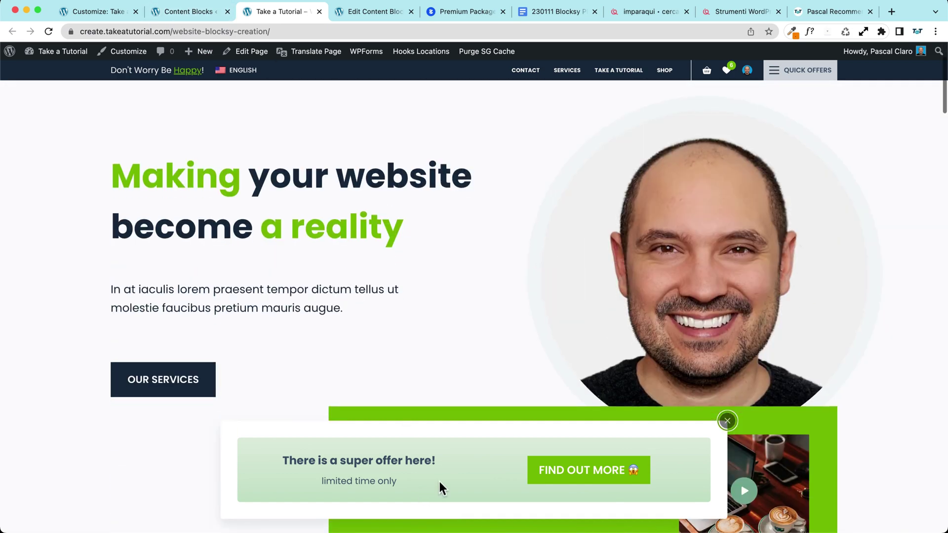
# - Reopen the Special Offer popup's design settings, set its desktop padding to 0 px, and update the block
pyautogui.click(196, 13)
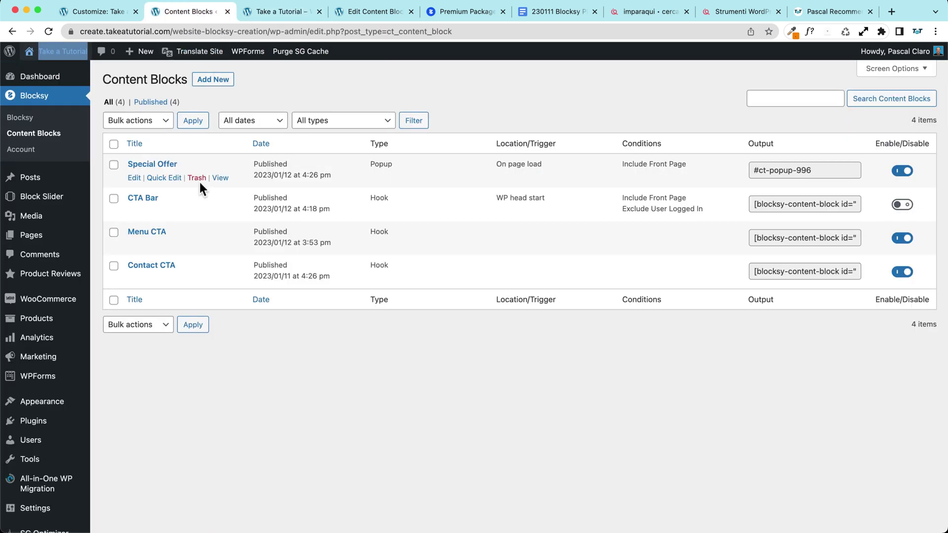
pyautogui.click(166, 164)
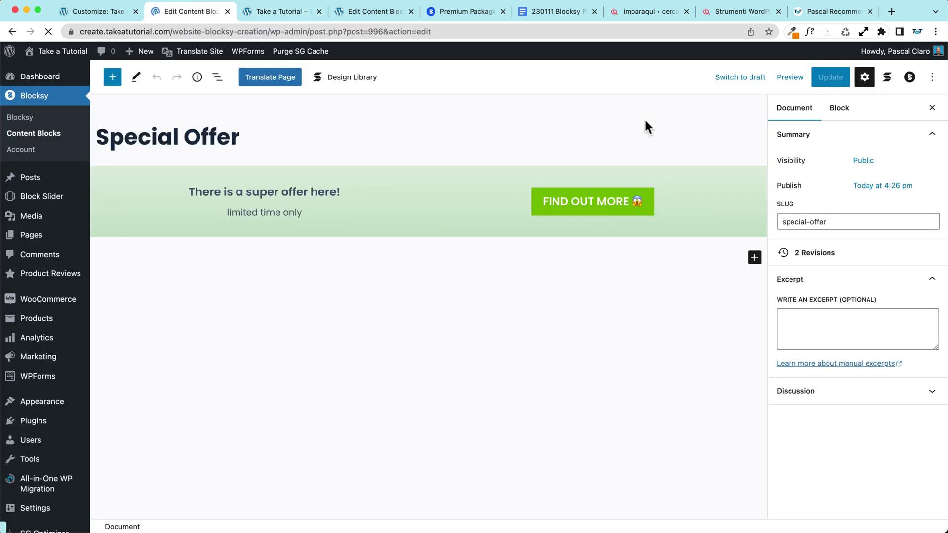
pyautogui.click(909, 77)
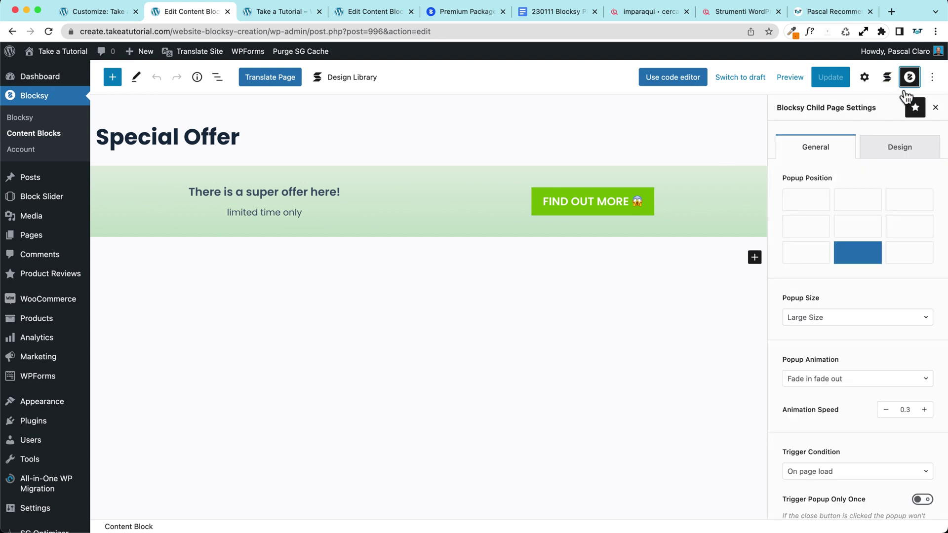
pyautogui.click(899, 150)
pyautogui.click(797, 197)
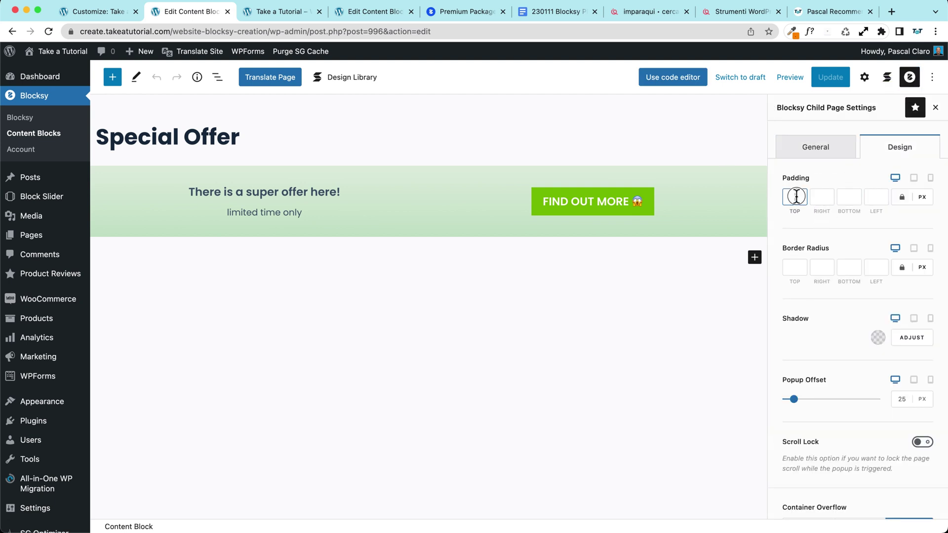
pyautogui.write('0')
pyautogui.click(831, 77)
# - Reload the live front page and examine the popup's new padding along the page
pyautogui.click(253, 14)
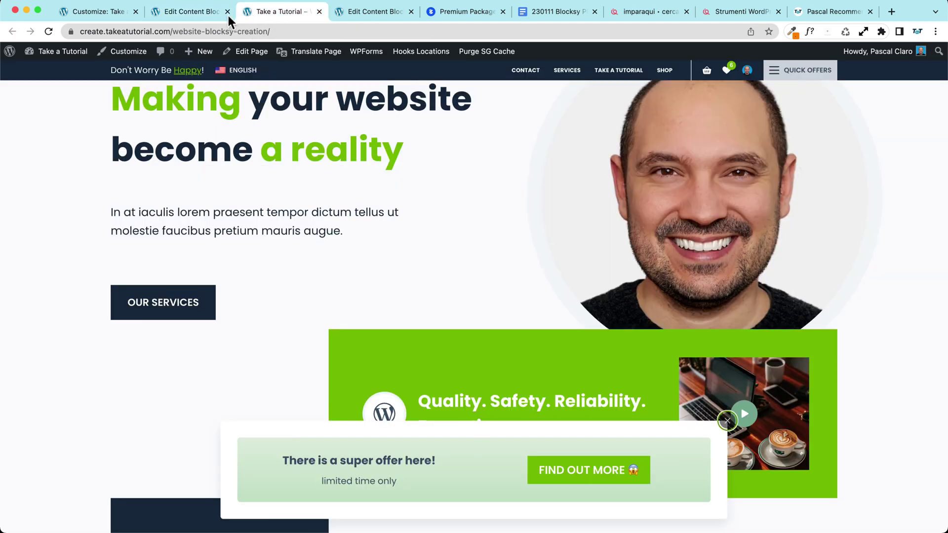
pyautogui.click(48, 31)
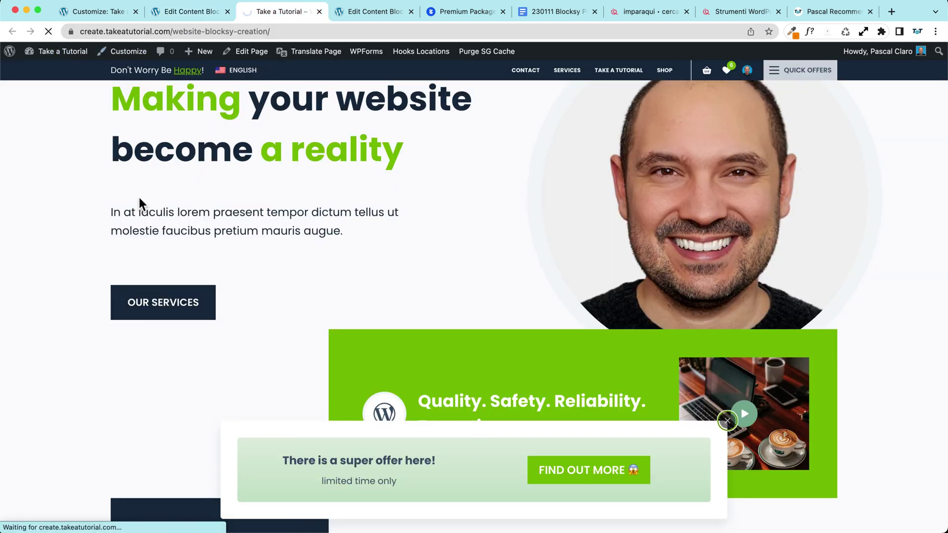
pyautogui.scroll(-10, 148, 324)
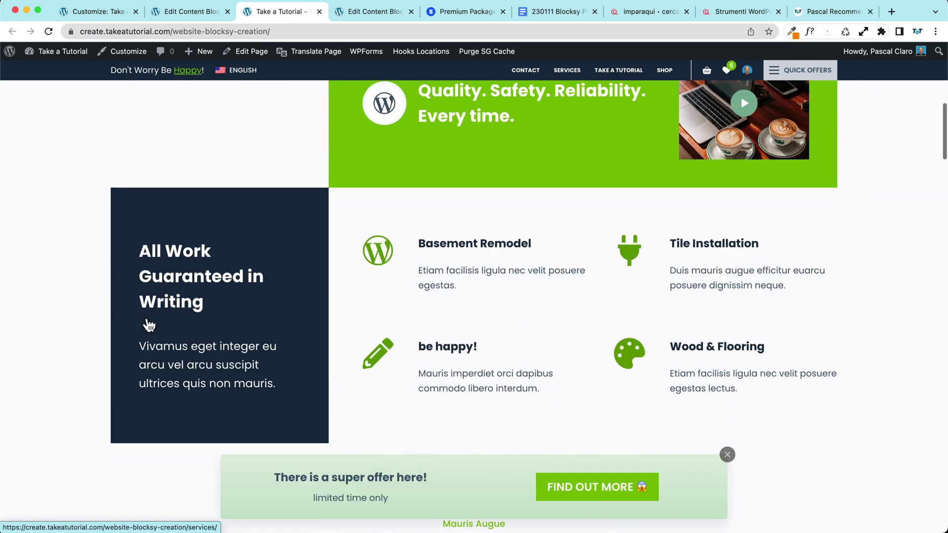
pyautogui.scroll(-5, 487, 417)
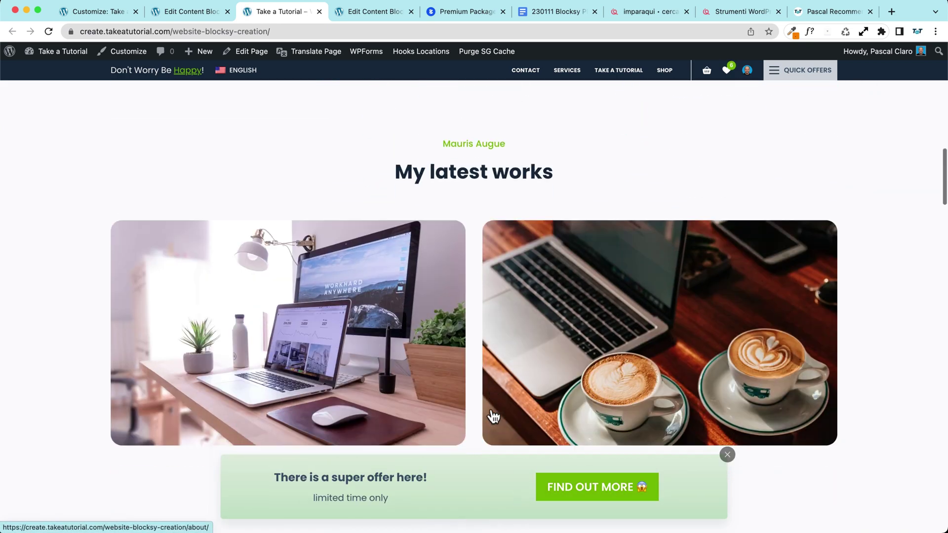
pyautogui.scroll(8, 494, 417)
pyautogui.scroll(-3, 354, 351)
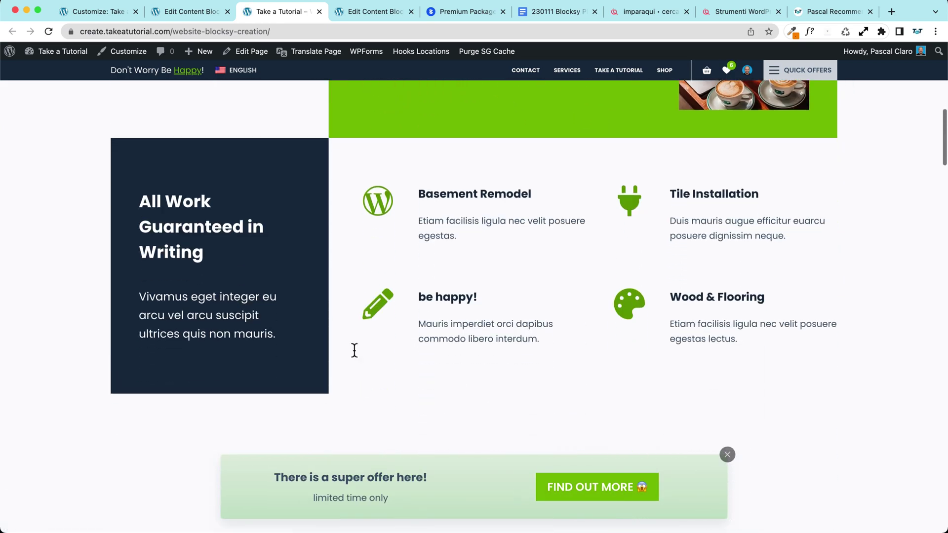
# - Adjust the opacity of the Special Offer popup's desktop shadow color and update the block
pyautogui.scroll(1, 275, 291)
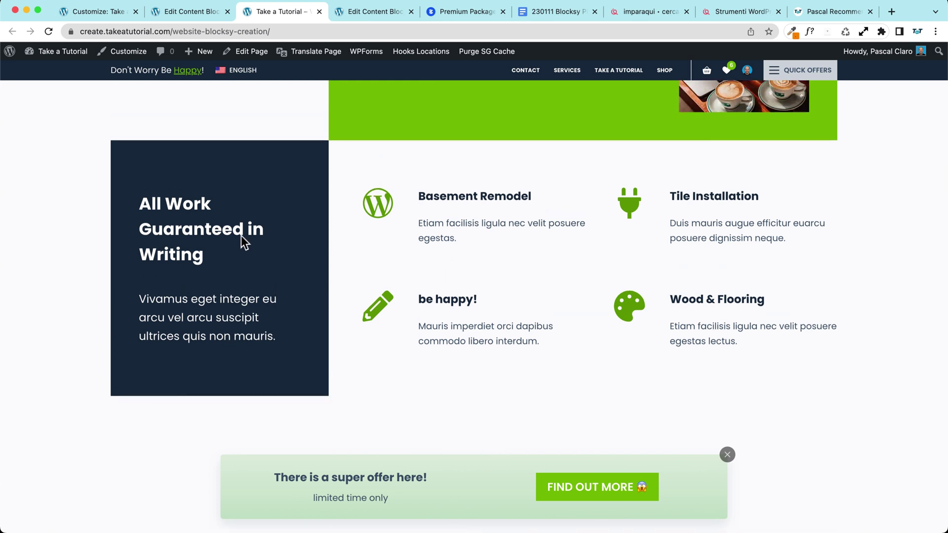
pyautogui.click(192, 12)
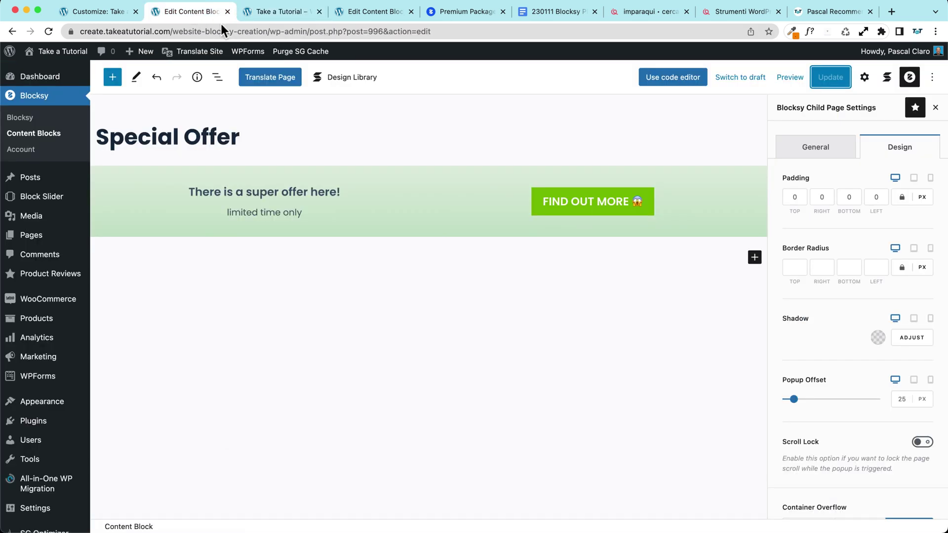
pyautogui.click(878, 337)
pyautogui.moveTo(802, 264); pyautogui.dragTo(813, 267)
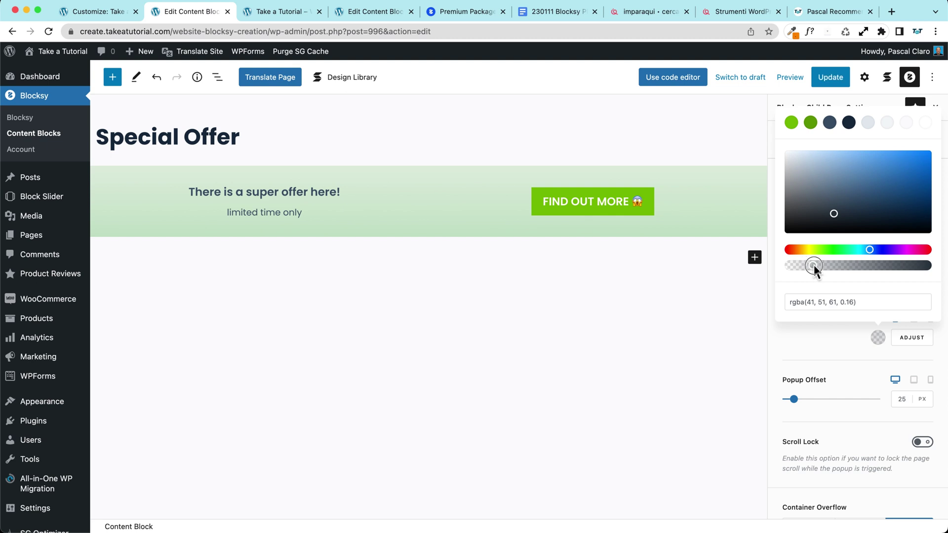
pyautogui.click(831, 82)
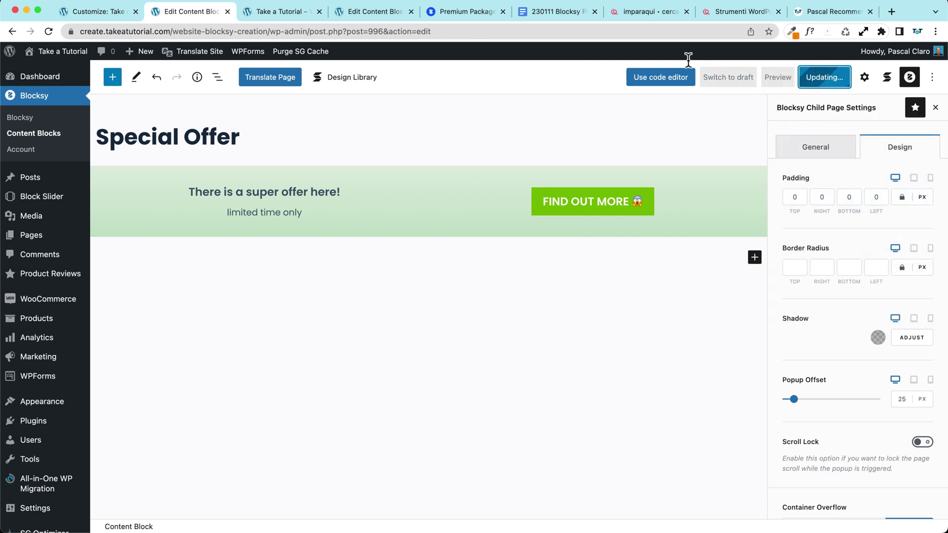
# - Reload the live front page and examine the popup's shadow along the page
pyautogui.click(268, 13)
pyautogui.click(48, 32)
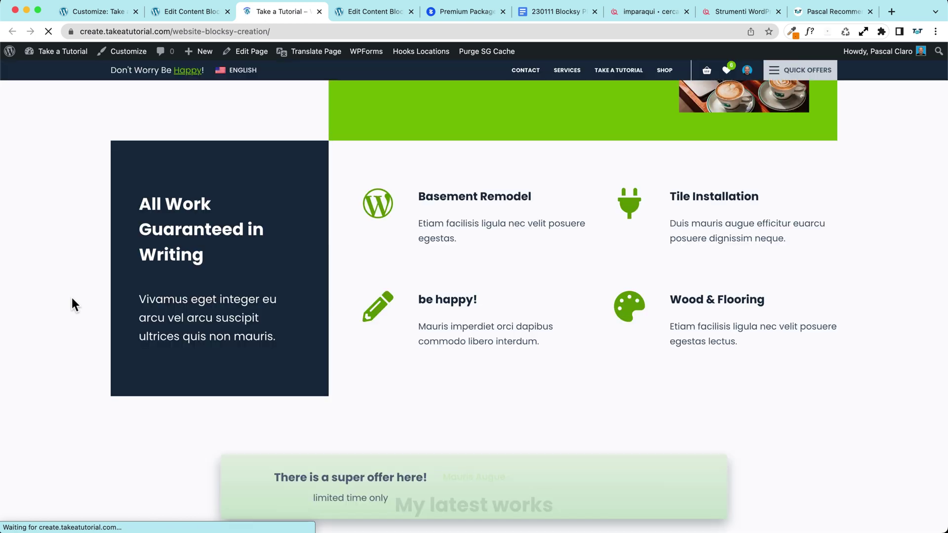
pyautogui.scroll(-5, 212, 390)
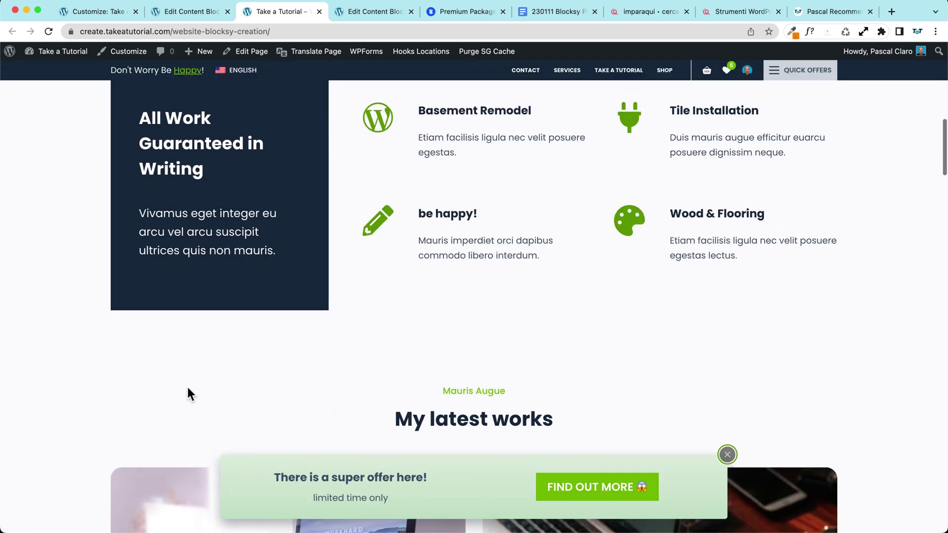
pyautogui.scroll(-8, 187, 385)
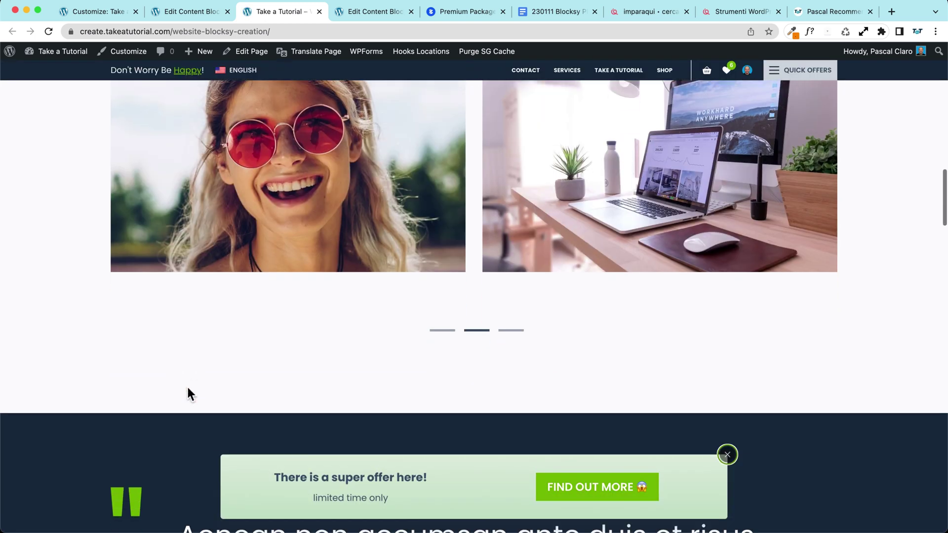
pyautogui.scroll(6, 188, 387)
pyautogui.scroll(15, 188, 387)
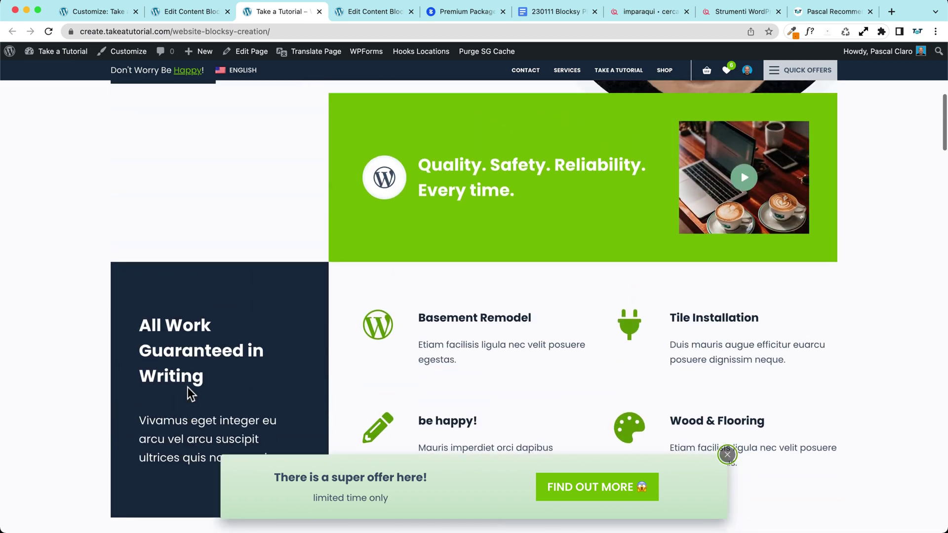
pyautogui.scroll(-8, 187, 387)
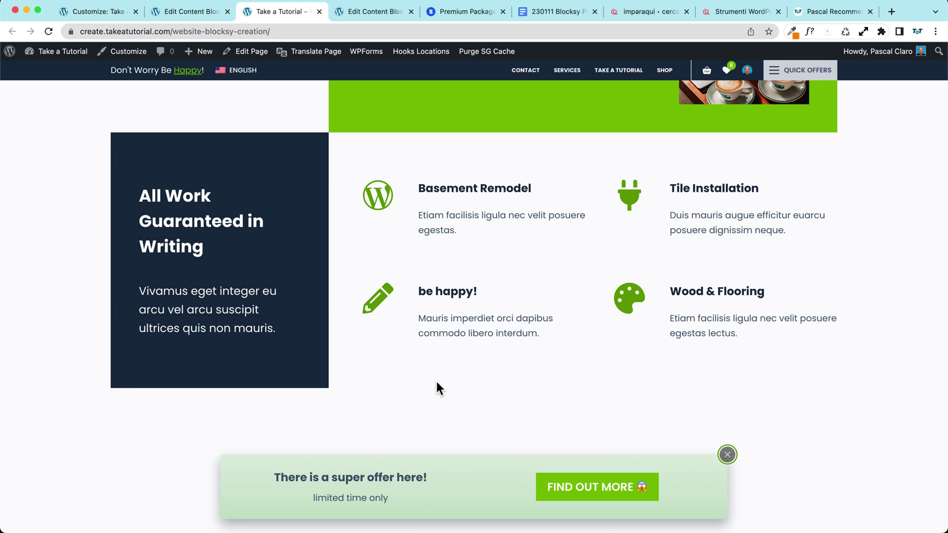
# - Set the Special Offer popup's position to the center of the grid and its size to Medium Size
pyautogui.click(197, 12)
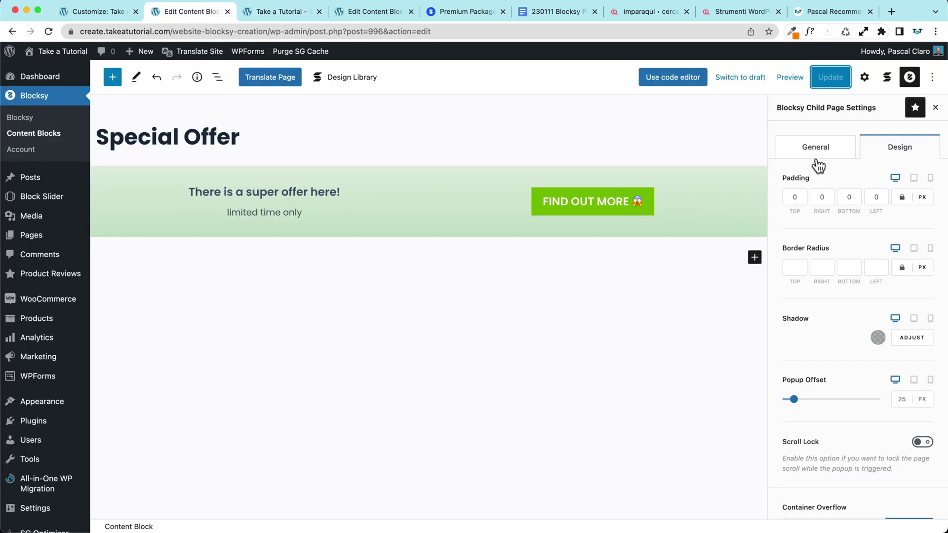
pyautogui.scroll(-6, 822, 232)
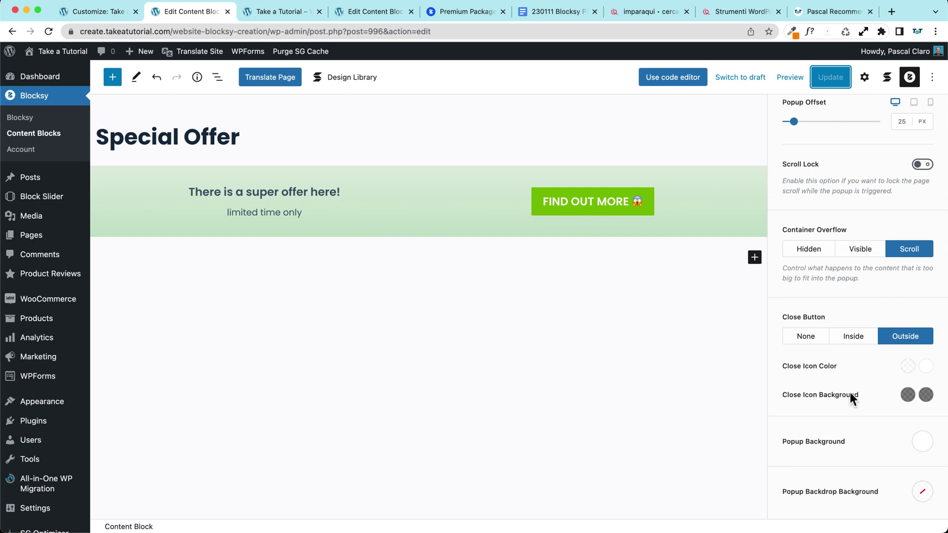
pyautogui.scroll(6, 800, 279)
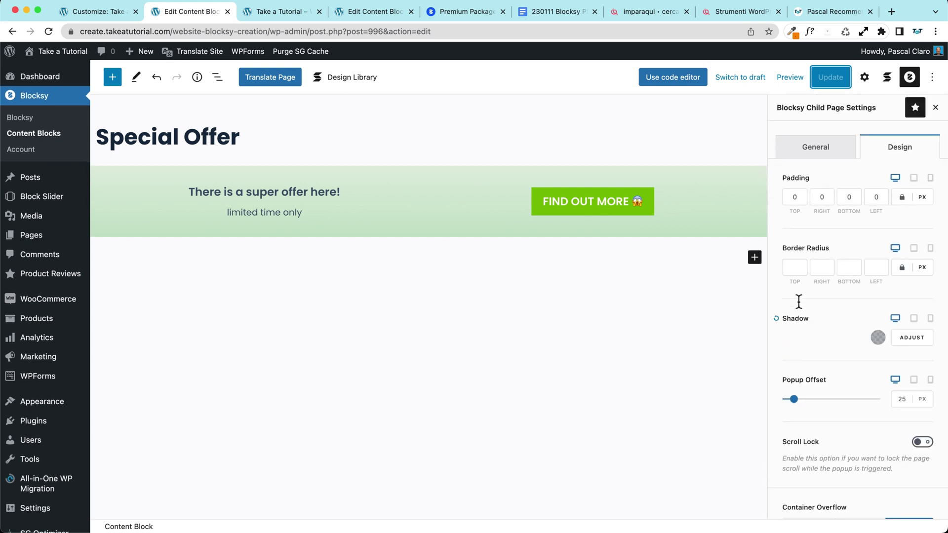
pyautogui.scroll(-5, 840, 262)
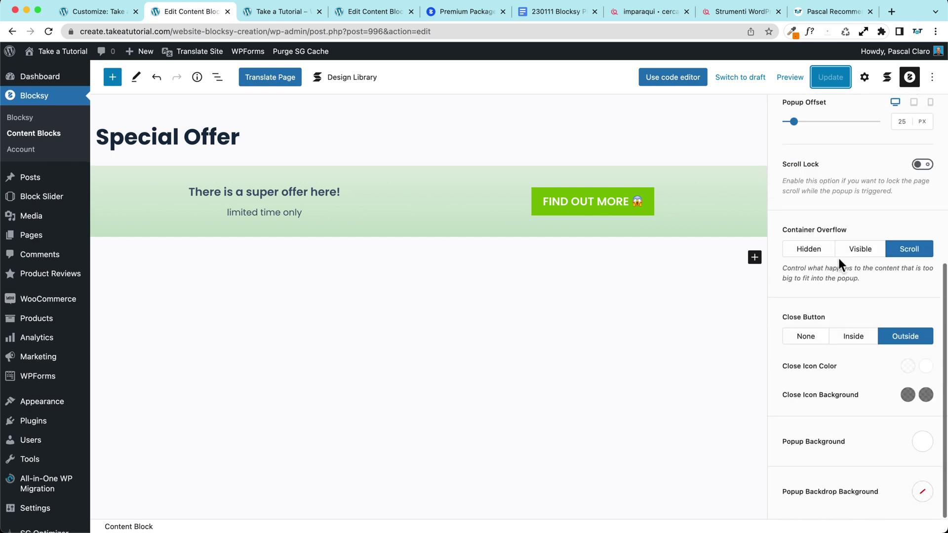
pyautogui.scroll(3, 829, 245)
pyautogui.scroll(3, 828, 237)
pyautogui.click(819, 151)
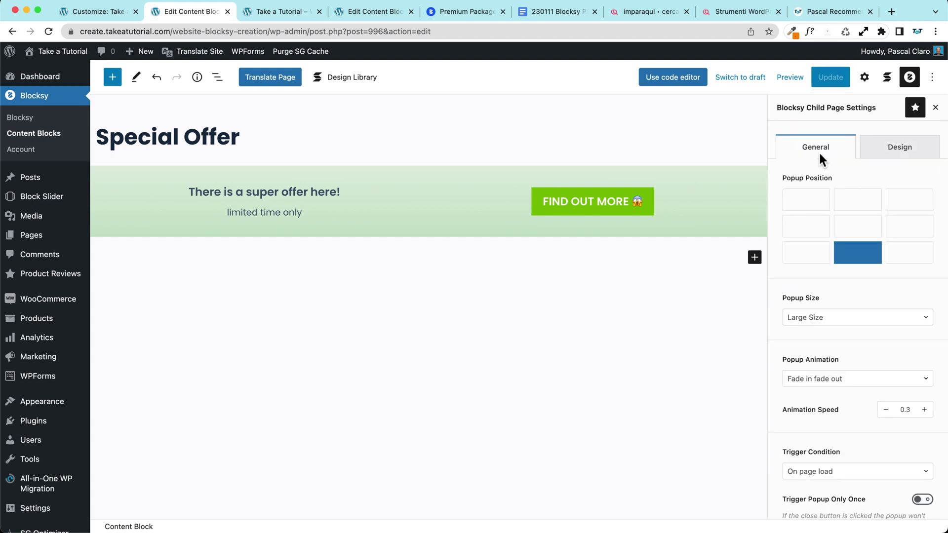
pyautogui.click(856, 234)
pyautogui.click(845, 319)
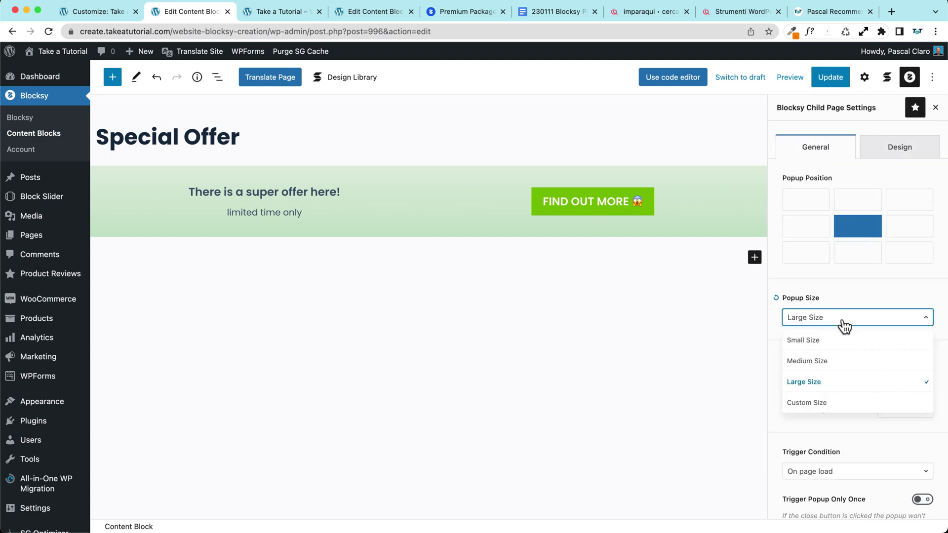
pyautogui.click(840, 368)
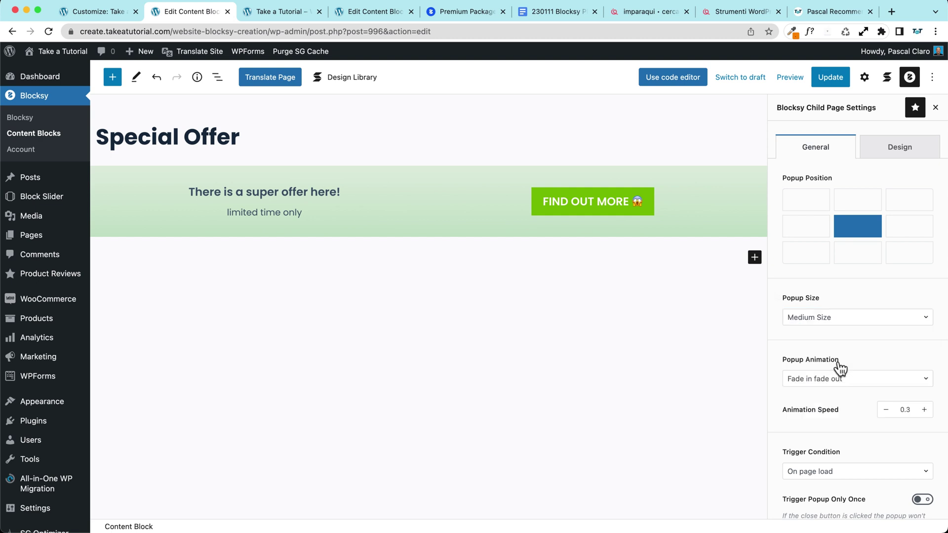
# - Set the popup animation to Slide in from top with an animation speed of 0.1 and an entrance value of 40
pyautogui.scroll(-2, 824, 334)
pyautogui.click(812, 282)
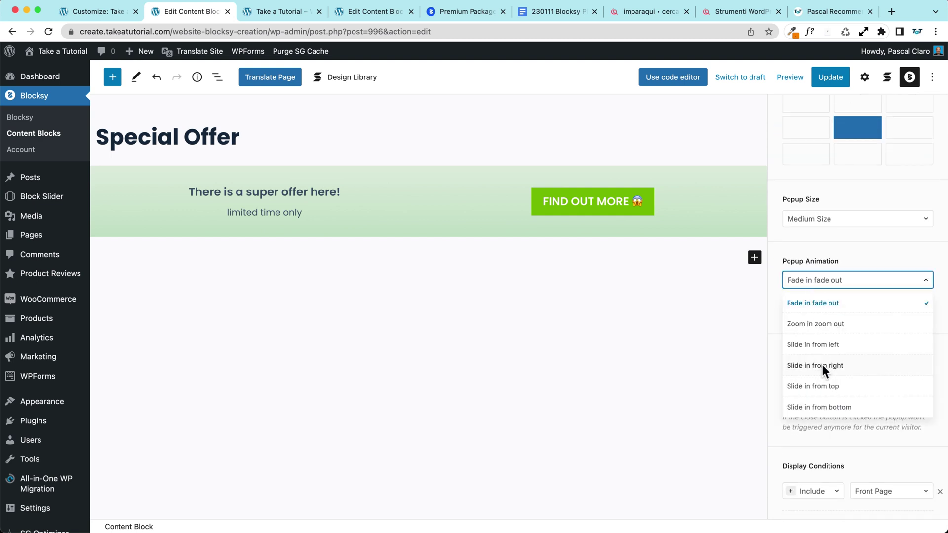
pyautogui.click(823, 386)
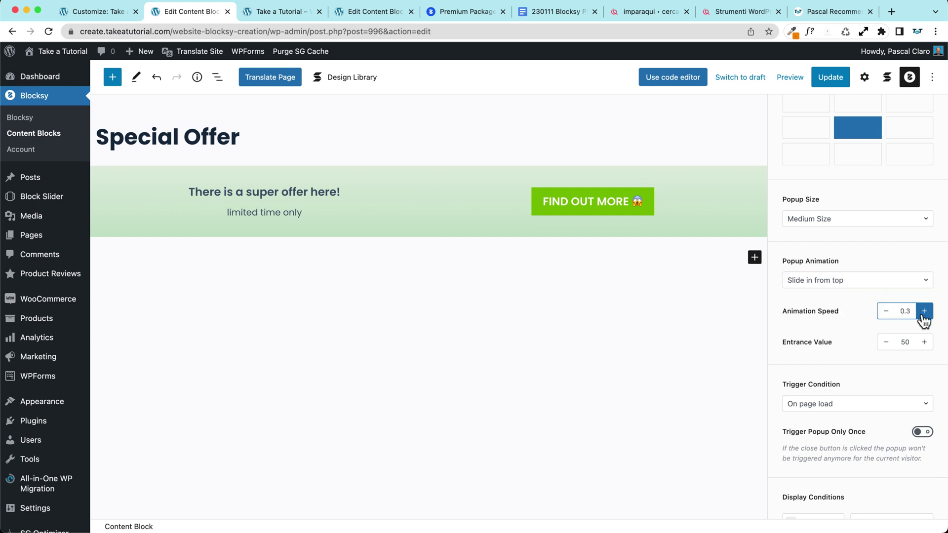
pyautogui.click(887, 313)
pyautogui.click(887, 313)
pyautogui.click(924, 311)
pyautogui.click(888, 343)
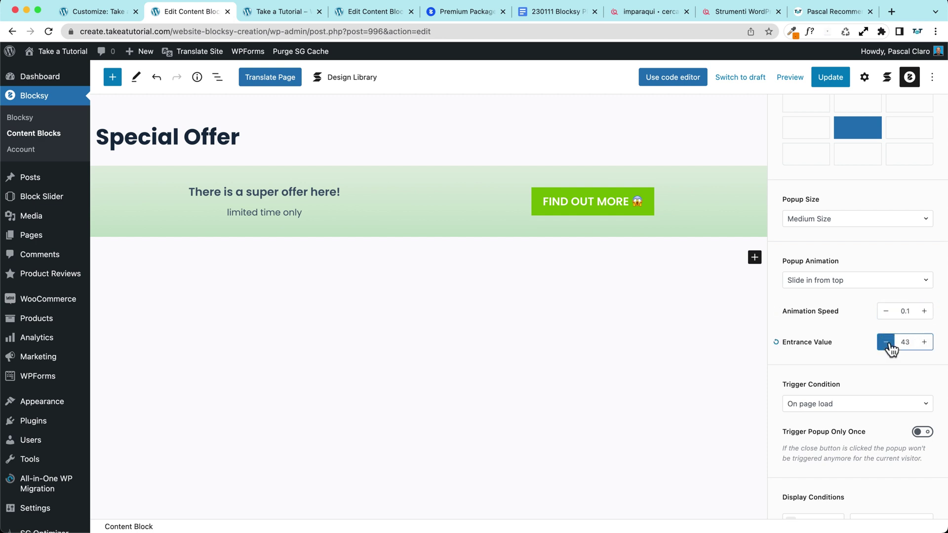
# - Enable the popup's expiration for January 13, 2023 at 11:30 PM and update the block
pyautogui.scroll(-3, 839, 390)
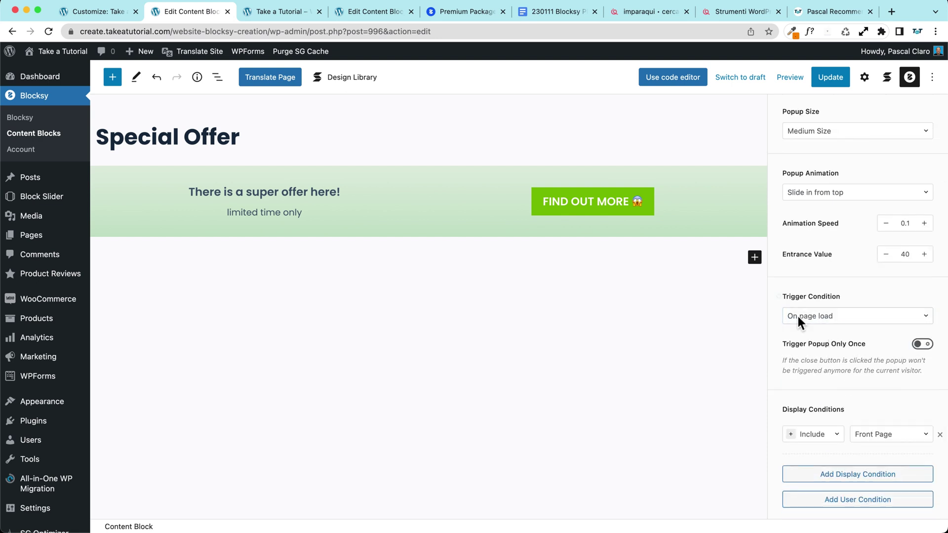
pyautogui.scroll(-2, 782, 341)
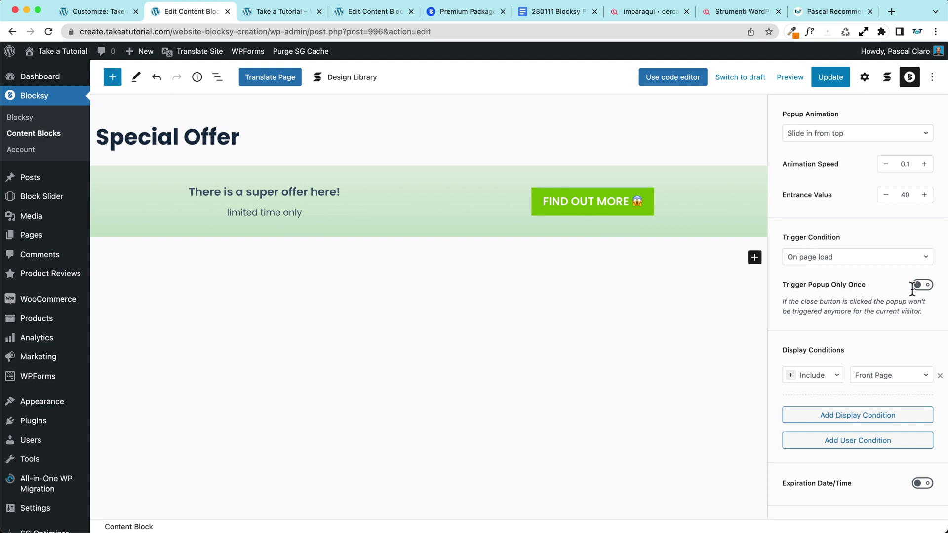
pyautogui.scroll(-2, 794, 364)
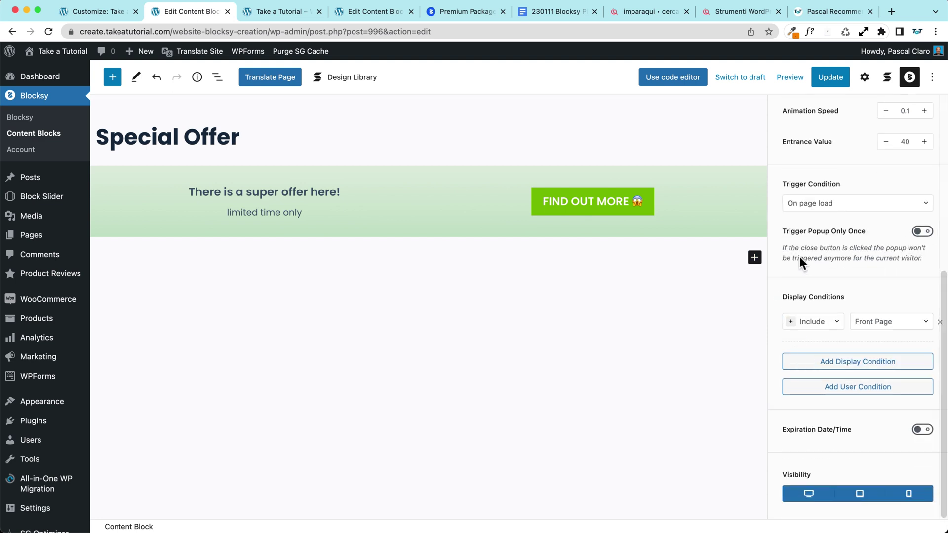
pyautogui.click(925, 433)
pyautogui.scroll(-5, 879, 419)
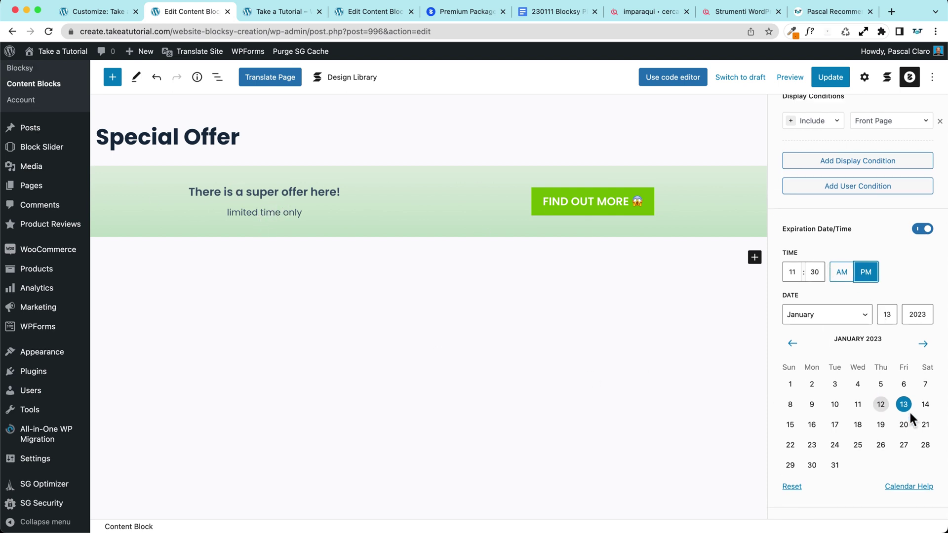
pyautogui.click(906, 408)
pyautogui.click(793, 272)
pyautogui.click(815, 272)
pyautogui.scroll(-2, 852, 283)
pyautogui.scroll(2, 888, 300)
pyautogui.scroll(-2, 809, 244)
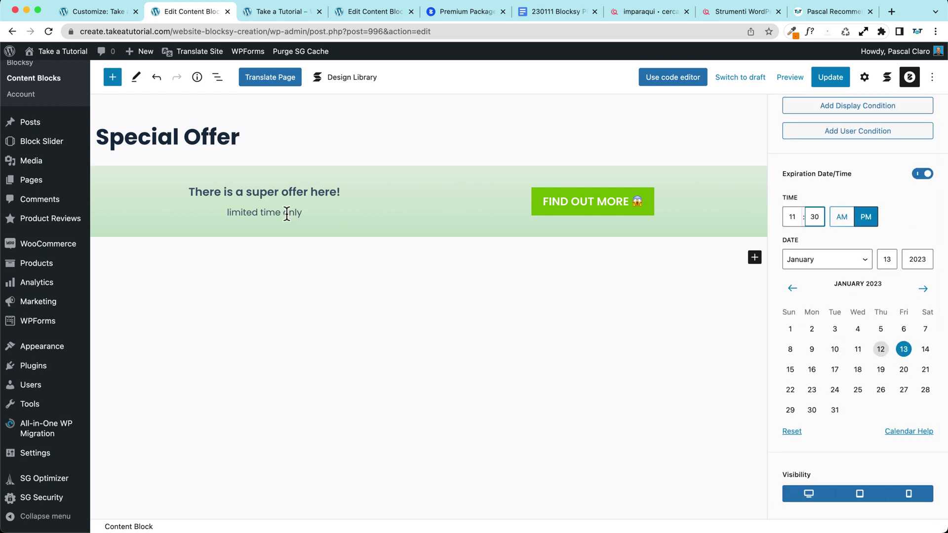
pyautogui.scroll(2, 751, 369)
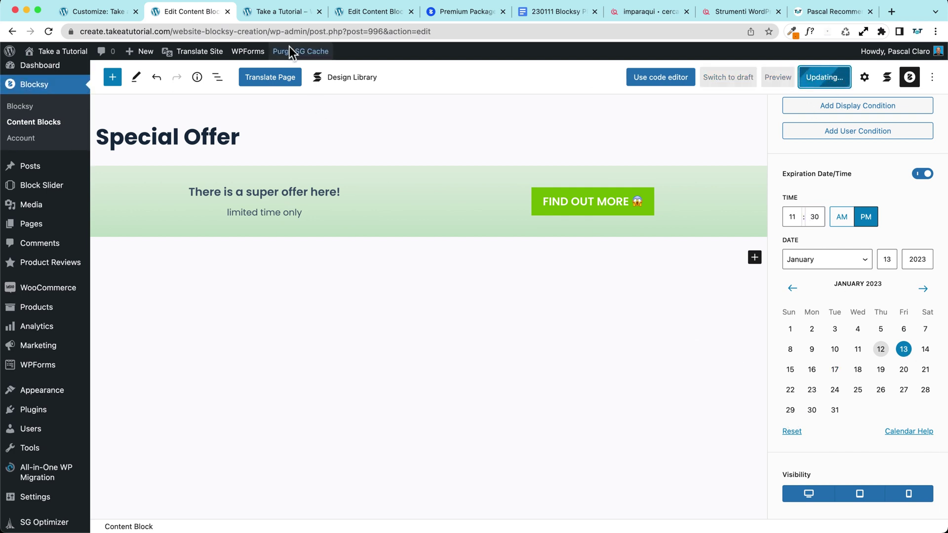
# - Examine the centered popup on the live front page while moving through the page
pyautogui.click(273, 12)
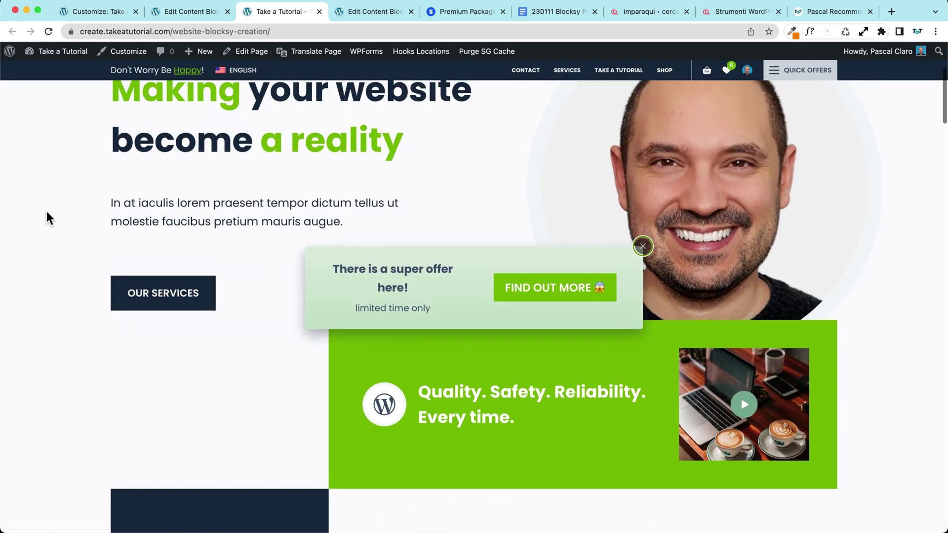
pyautogui.scroll(-10, 46, 209)
pyautogui.scroll(15, 46, 209)
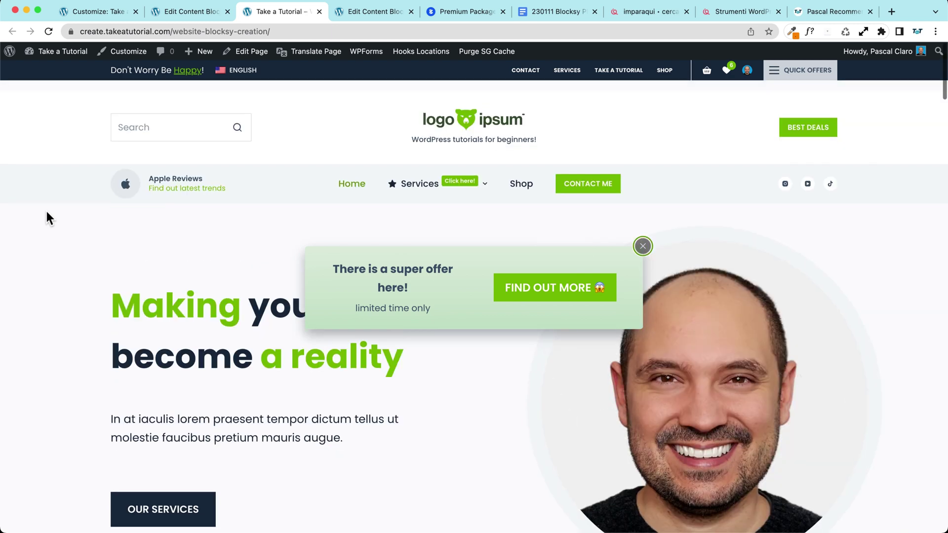
# - Enable Scroll Lock in the Special Offer popup's design settings and update the block
pyautogui.click(192, 15)
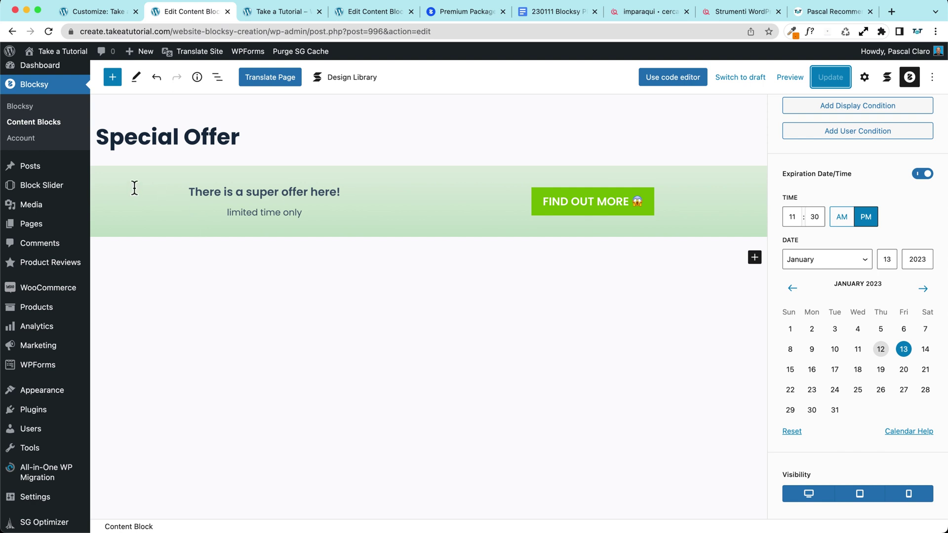
pyautogui.scroll(10, 868, 200)
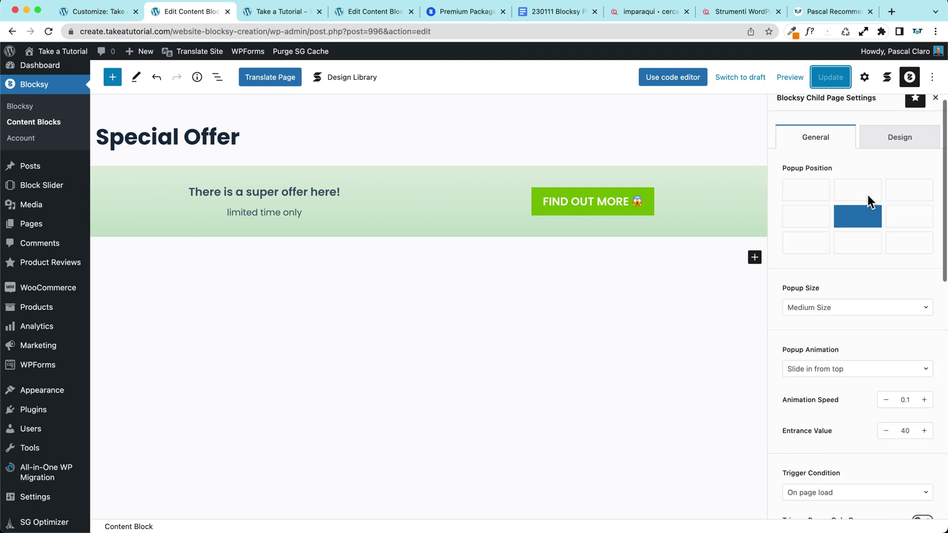
pyautogui.click(899, 147)
pyautogui.scroll(-5, 815, 301)
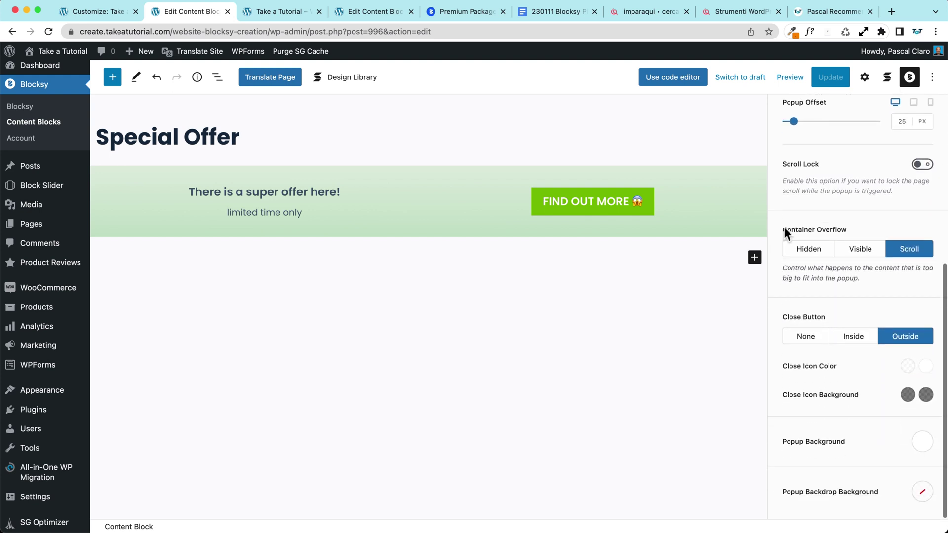
pyautogui.click(923, 165)
pyautogui.click(831, 77)
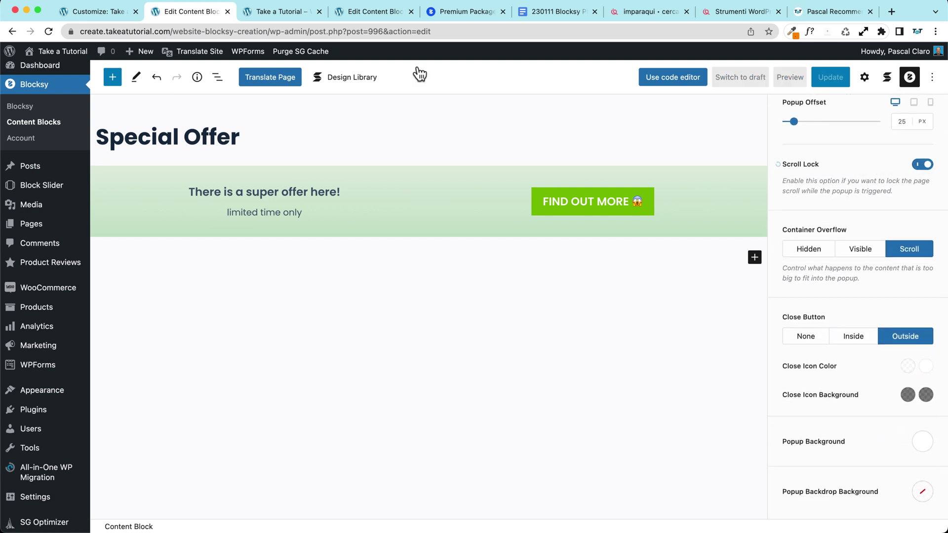
# - Check the popup's scroll lock on the reloaded live front page, updating the block once more before a second reload
pyautogui.click(284, 12)
pyautogui.click(49, 32)
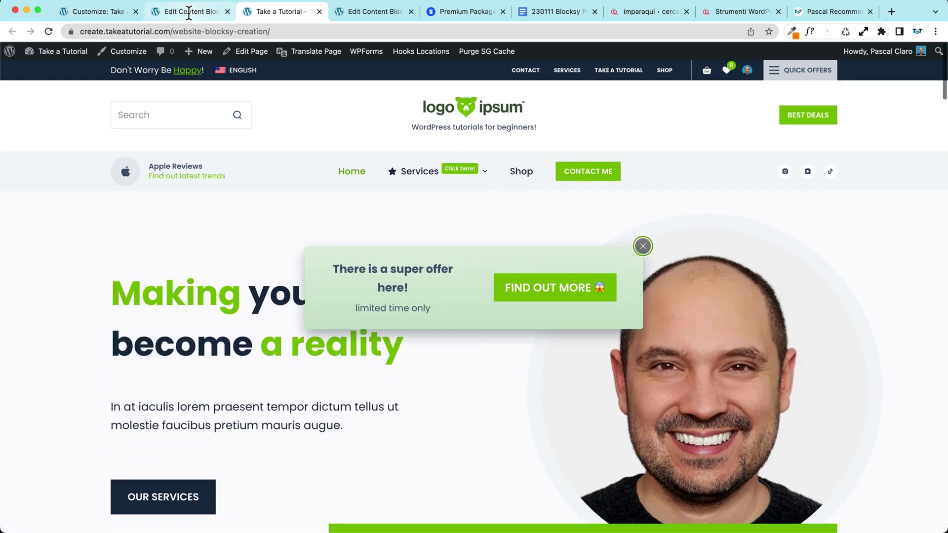
pyautogui.click(190, 11)
pyautogui.click(829, 76)
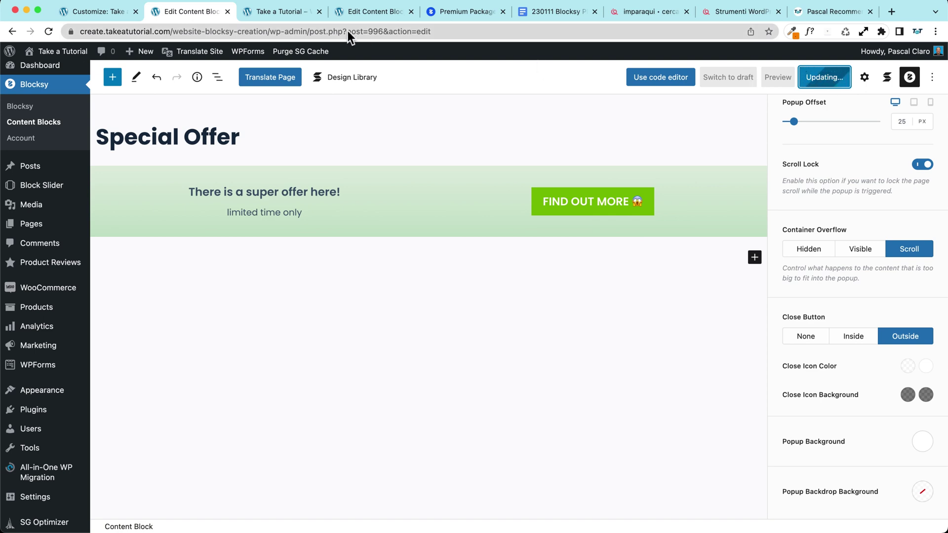
pyautogui.click(277, 12)
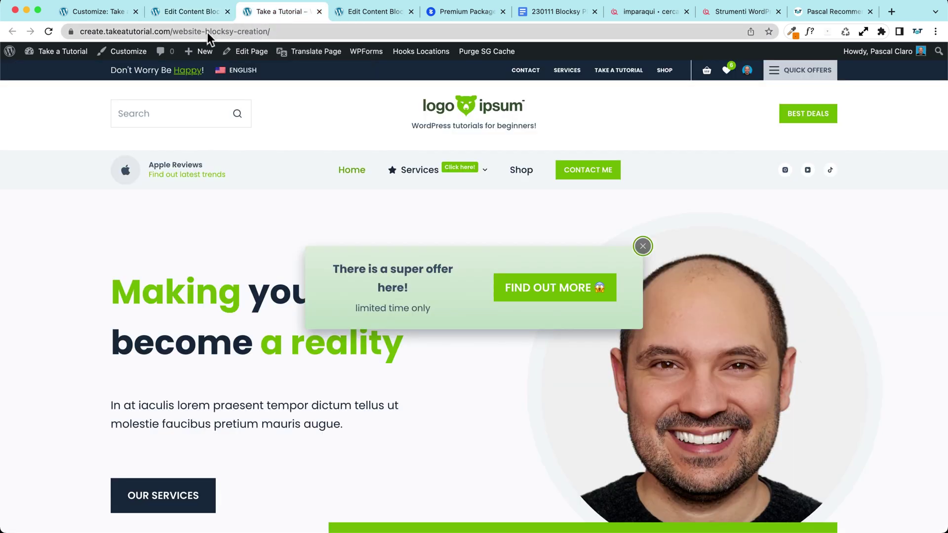
pyautogui.click(48, 31)
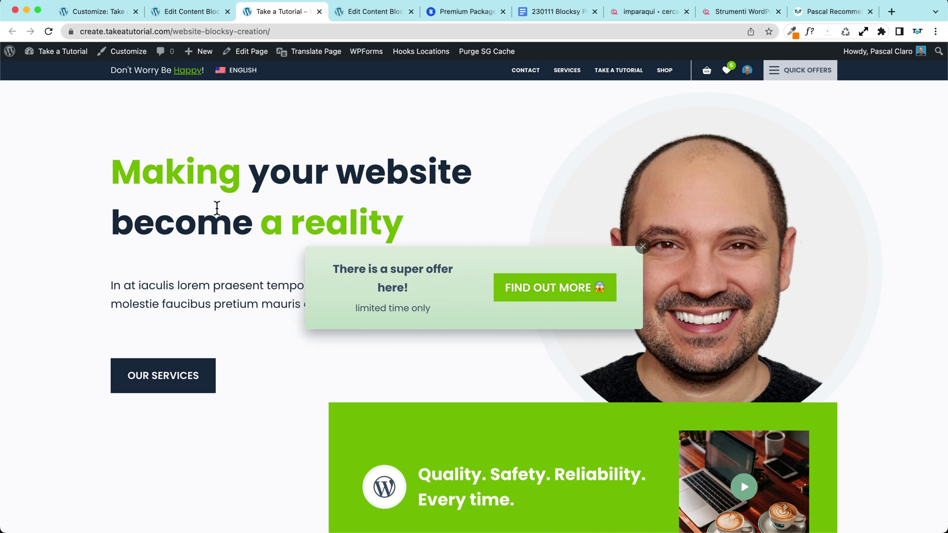
# - Give the popup backdrop a background color of rgba(18, 21, 25, 0.5) and update the block
pyautogui.click(205, 17)
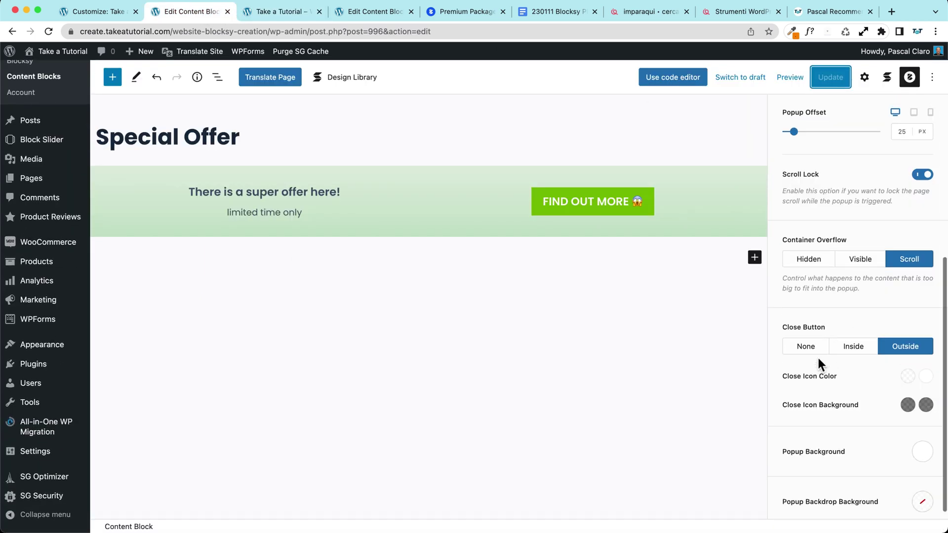
pyautogui.scroll(5, 818, 364)
pyautogui.scroll(-5, 819, 360)
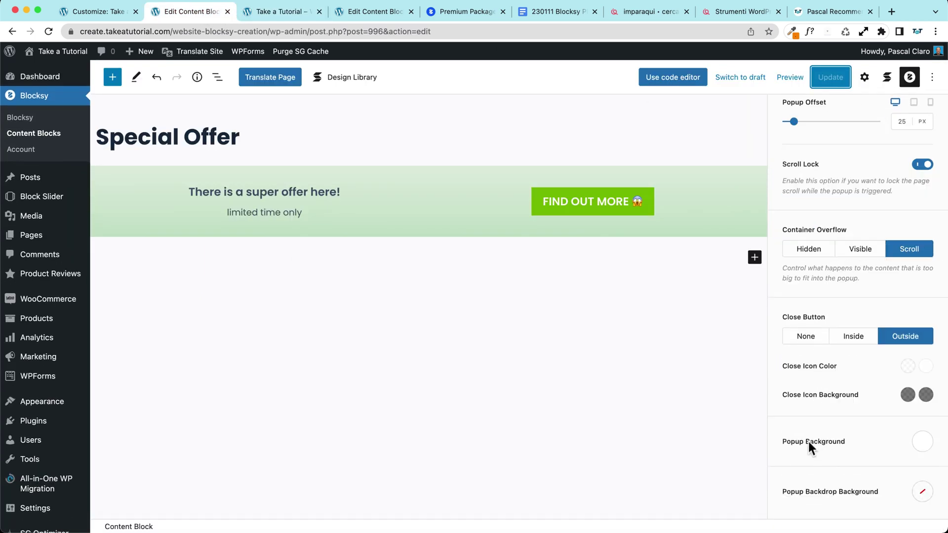
pyautogui.click(922, 492)
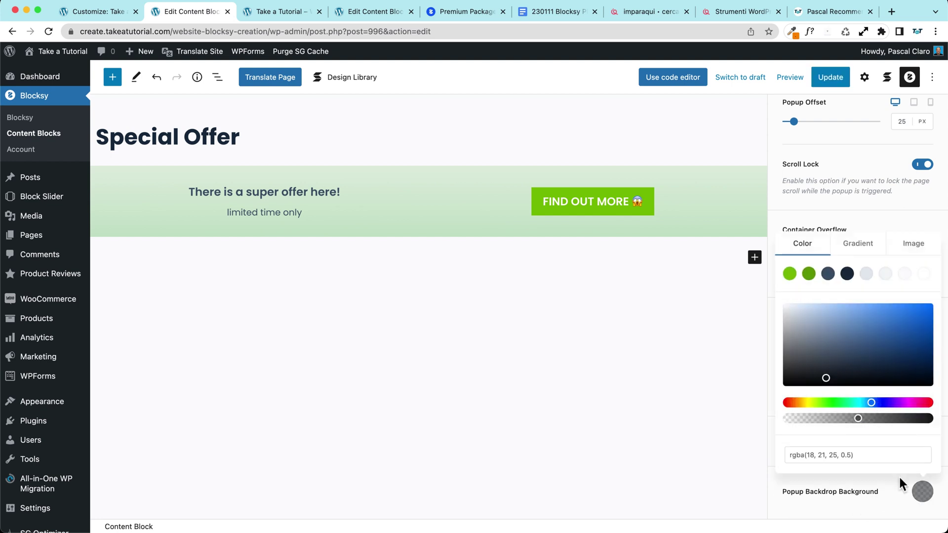
pyautogui.click(830, 77)
# - Reload the live front page to view the popup's backdrop, close the popup, and check that the page scrolls
pyautogui.click(280, 11)
pyautogui.click(49, 32)
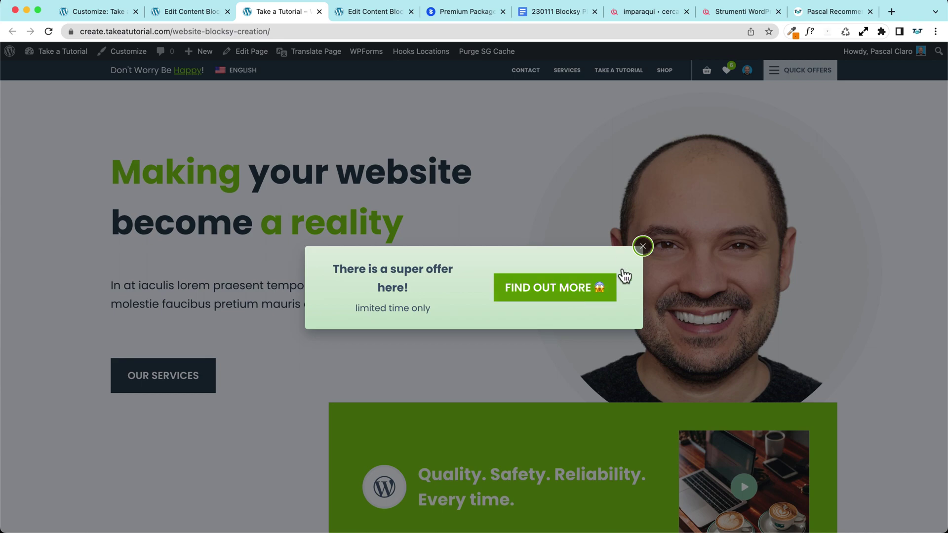
pyautogui.click(642, 246)
pyautogui.scroll(-10, 323, 257)
pyautogui.scroll(13, 323, 257)
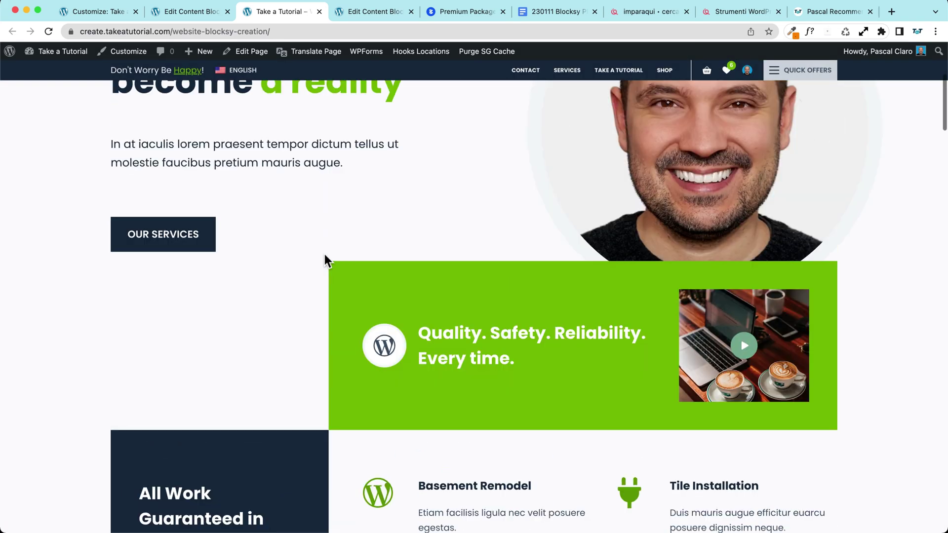
# - Switch to the Special Offer content block editor and review the available trigger conditions for the popup
pyautogui.scroll(-1, 324, 253)
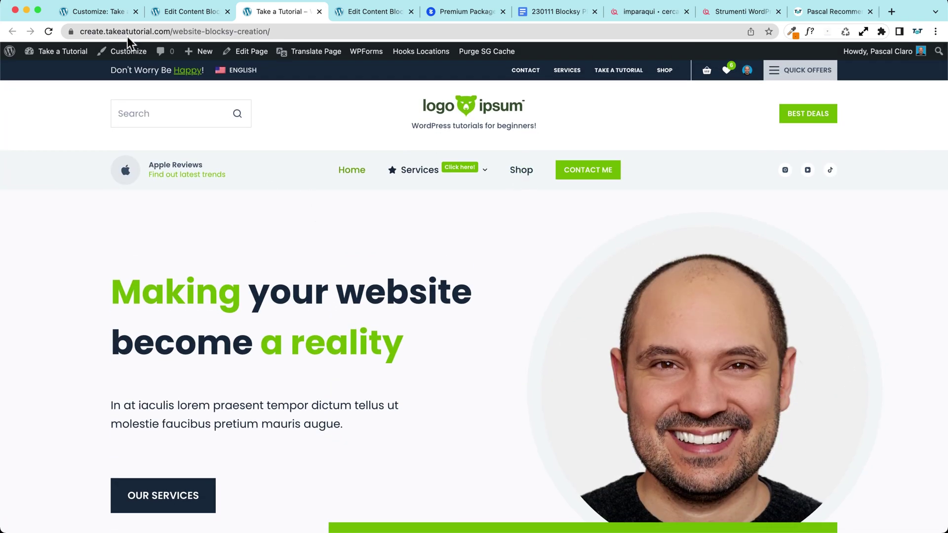
pyautogui.click(177, 20)
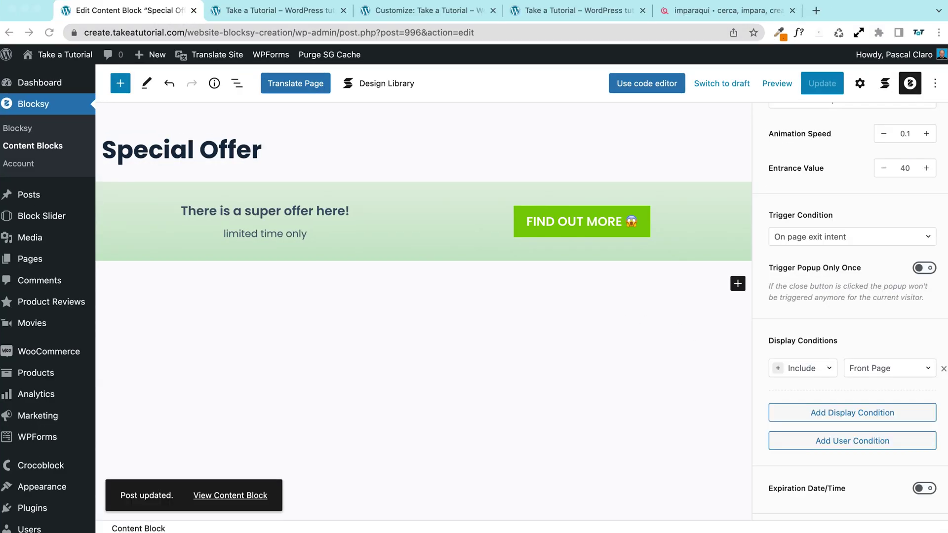
pyautogui.click(554, 306)
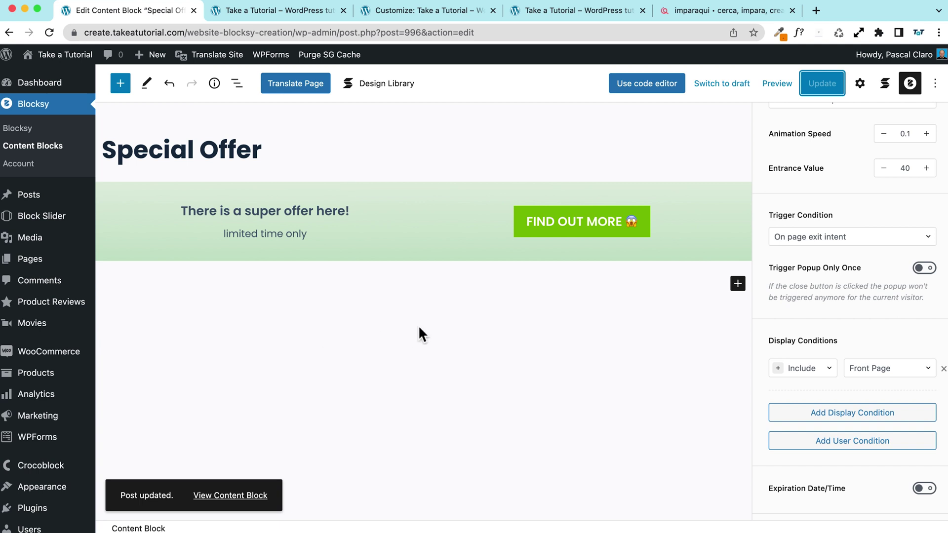
pyautogui.click(814, 237)
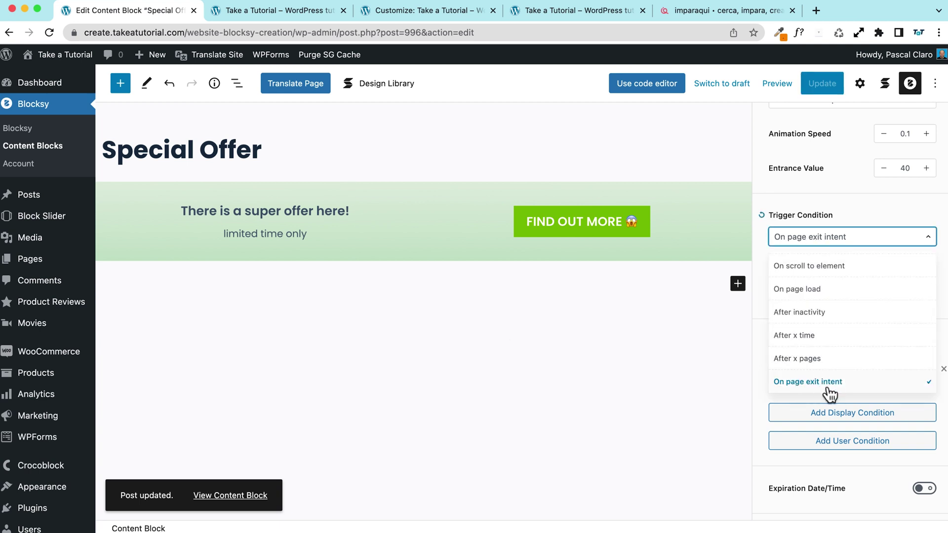
pyautogui.click(389, 296)
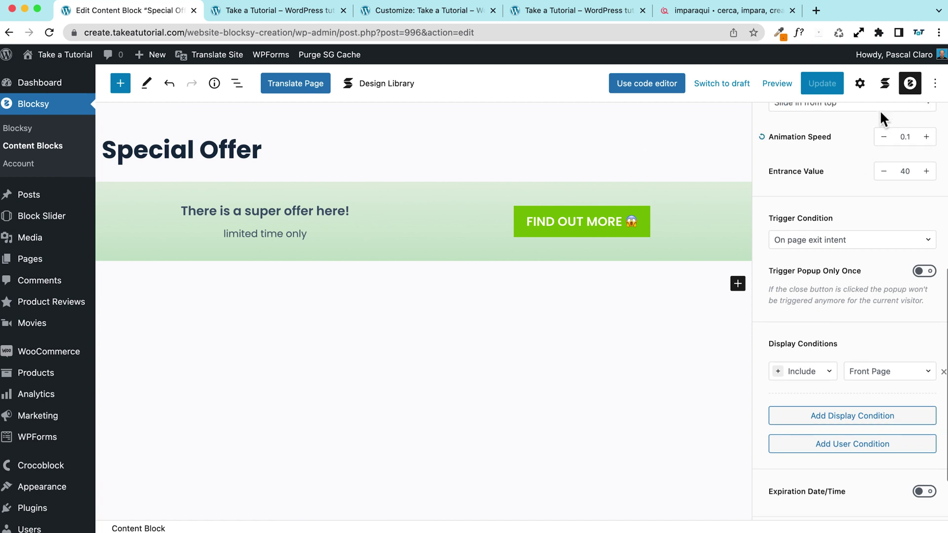
# - Reopen the Special Offer block's Blocksy page settings and choose "On page exit intent" as the trigger condition
pyautogui.click(910, 84)
pyautogui.click(911, 85)
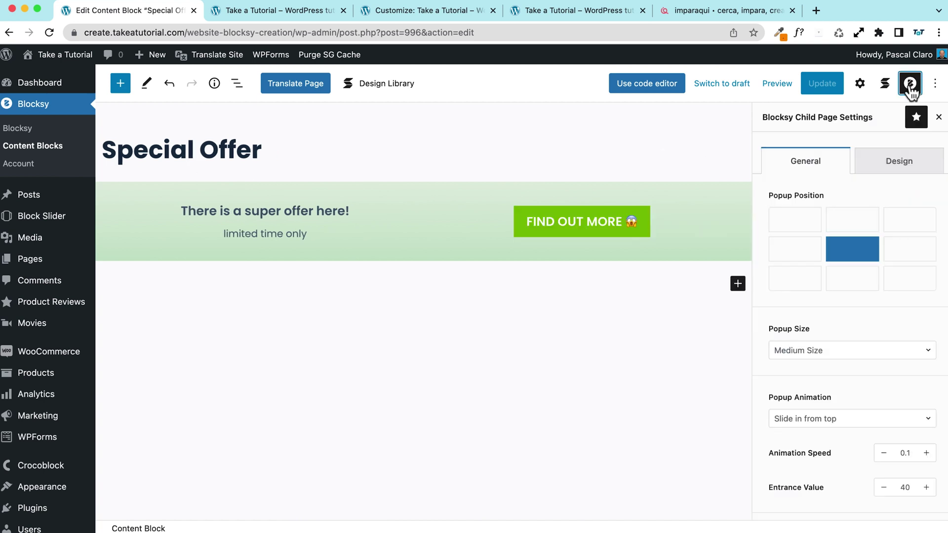
pyautogui.scroll(-3, 811, 309)
pyautogui.scroll(-5, 760, 279)
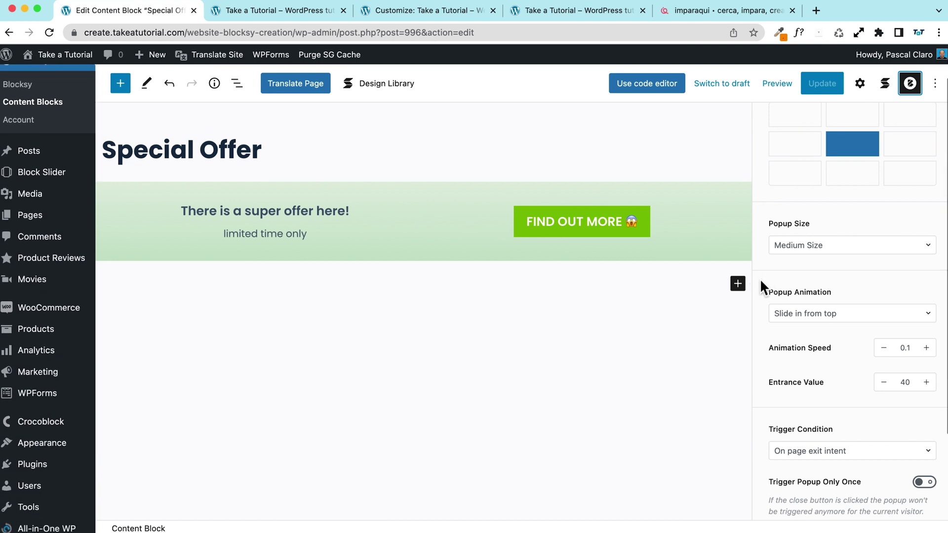
pyautogui.click(822, 260)
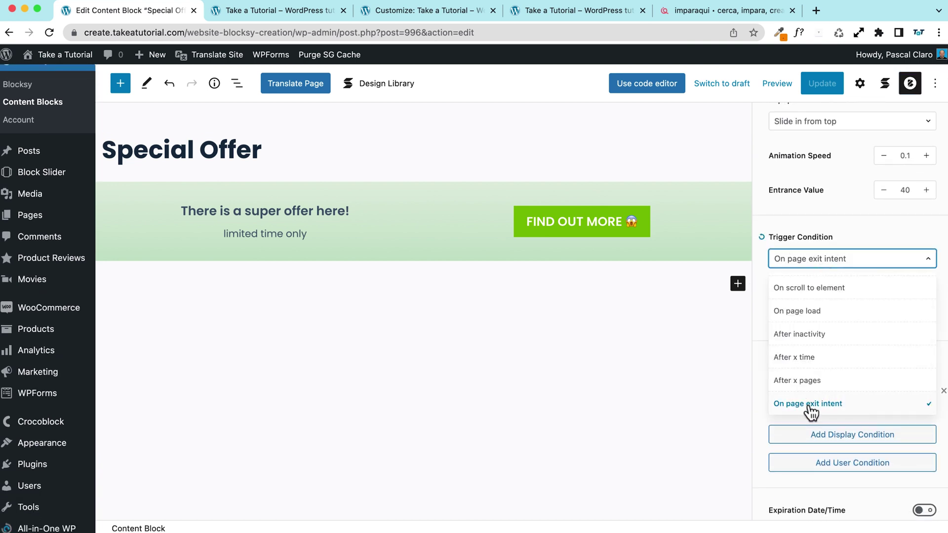
pyautogui.click(851, 407)
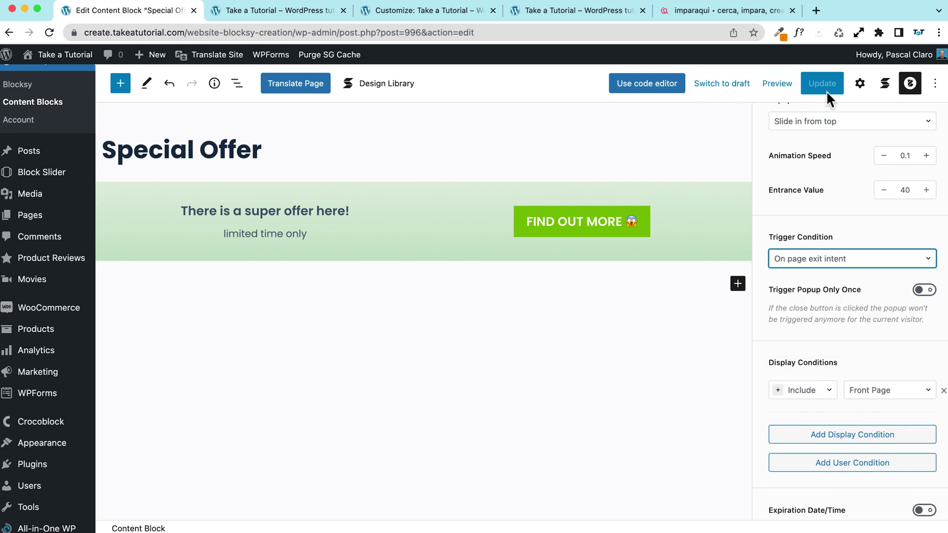
# - Open the site's home page in an incognito window and test the exit-intent popup there
pyautogui.click(295, 12)
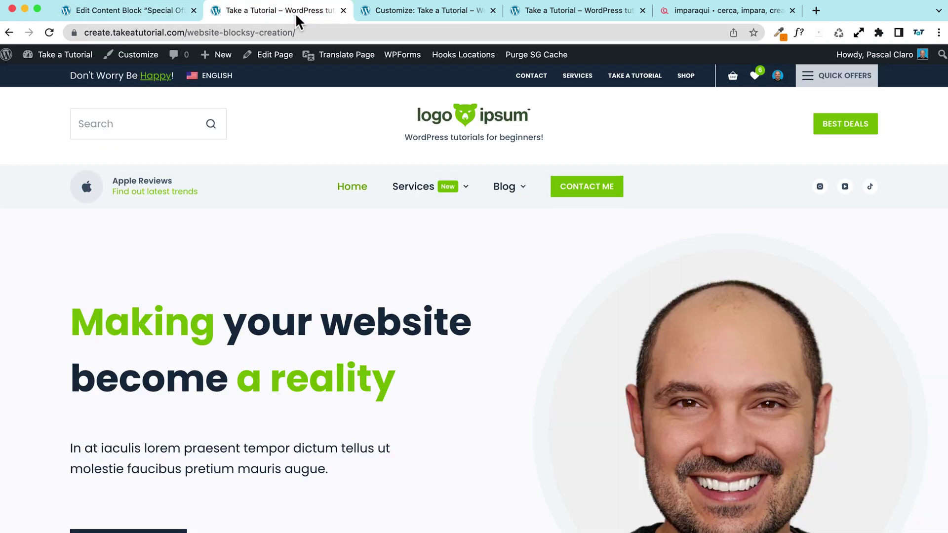
pyautogui.rightClick(478, 115)
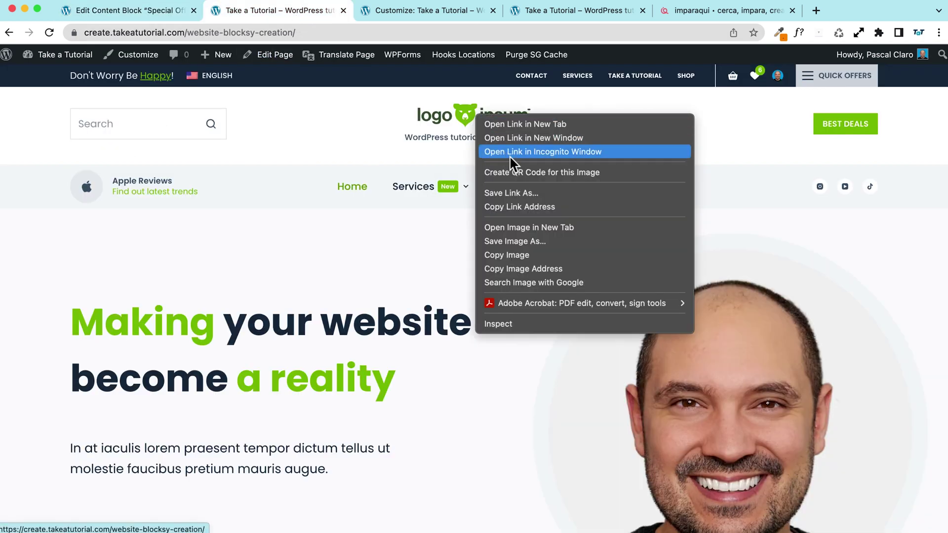
pyautogui.click(494, 151)
pyautogui.doubleClick(391, 25)
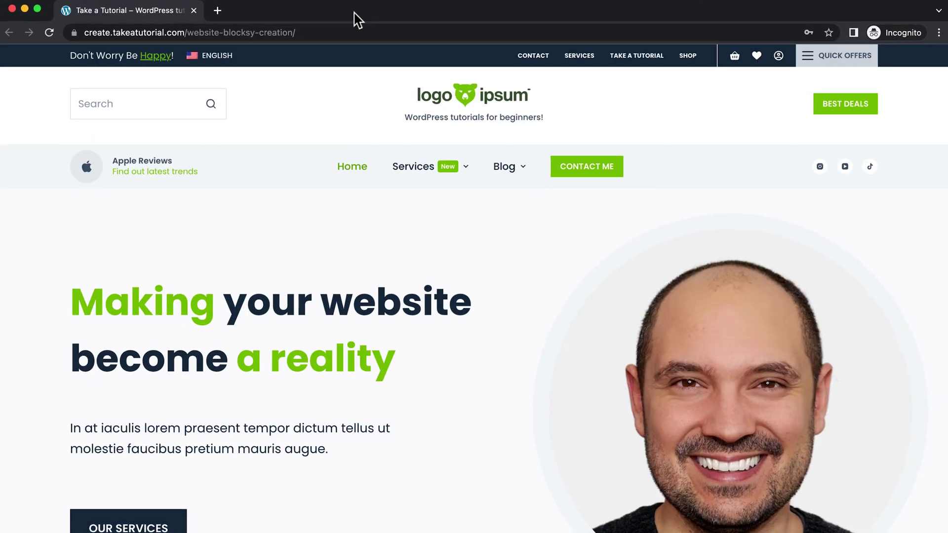
pyautogui.scroll(-10, 230, 381)
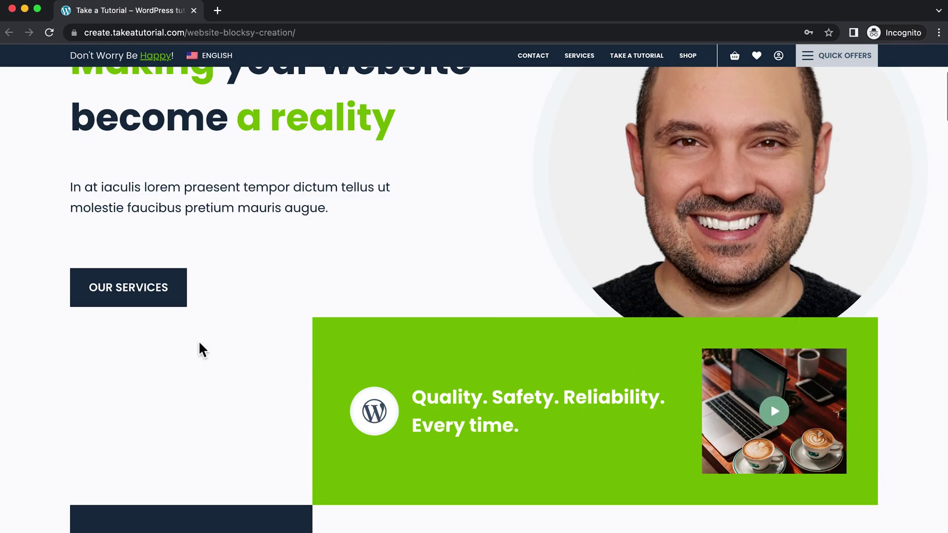
pyautogui.scroll(5, 195, 337)
pyautogui.scroll(5, 195, 330)
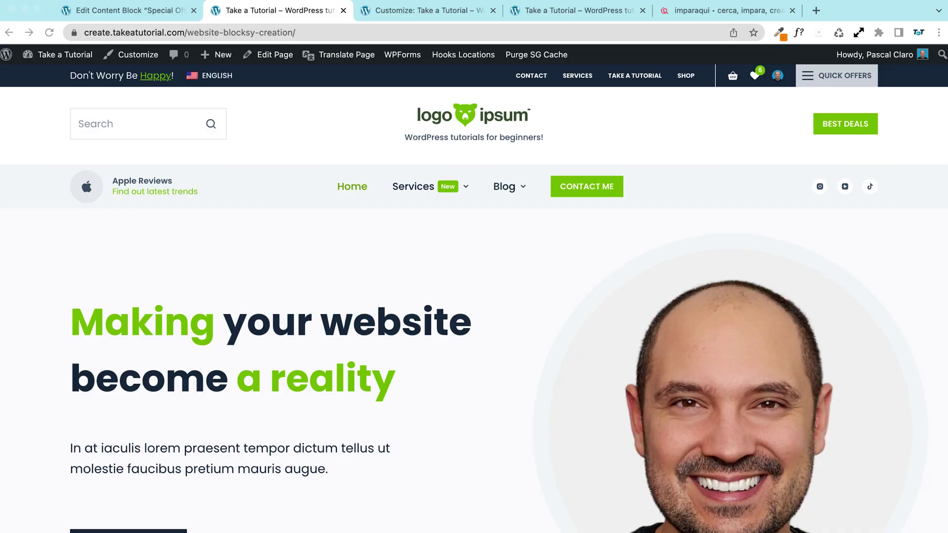
# - Try the Best Deals header button on the logged-in home page and close the browser tab it opens
pyautogui.click(809, 244)
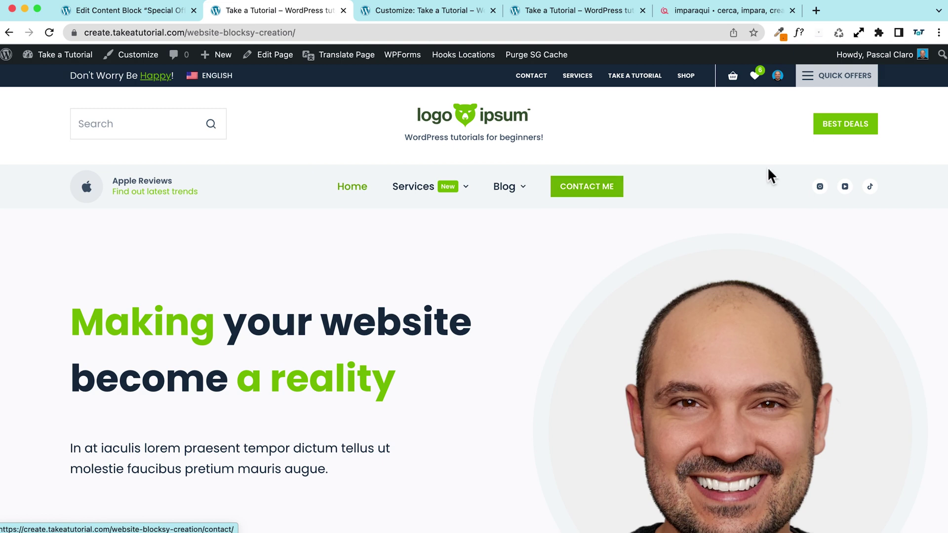
pyautogui.click(860, 130)
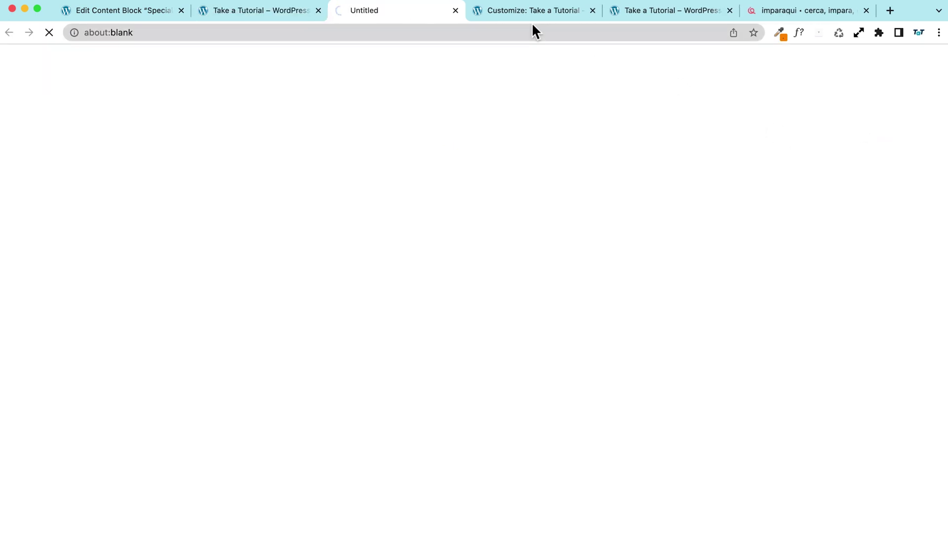
pyautogui.click(454, 10)
# - Examine the button-triggered popup on imparaqui.it by dismissing it, reopening it from the Abbonati button and closing it
pyautogui.click(670, 12)
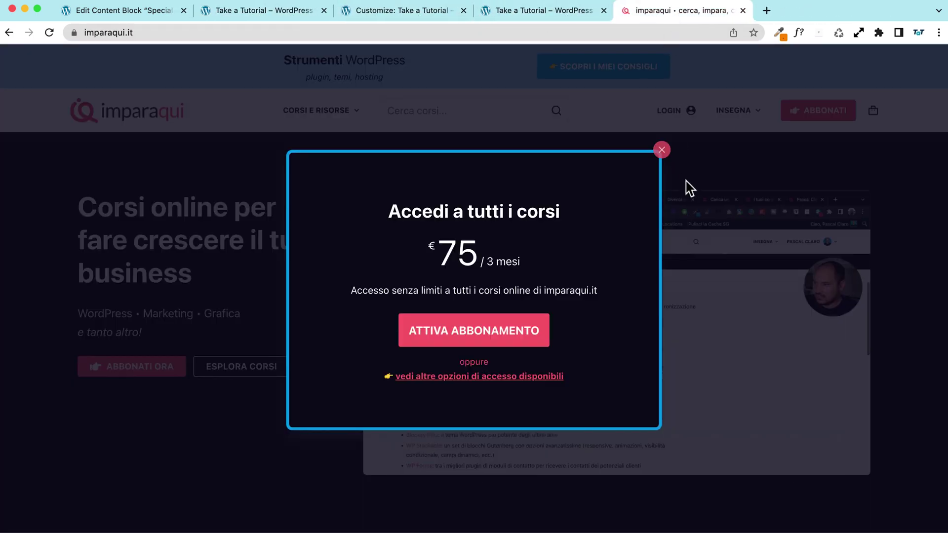
pyautogui.click(661, 151)
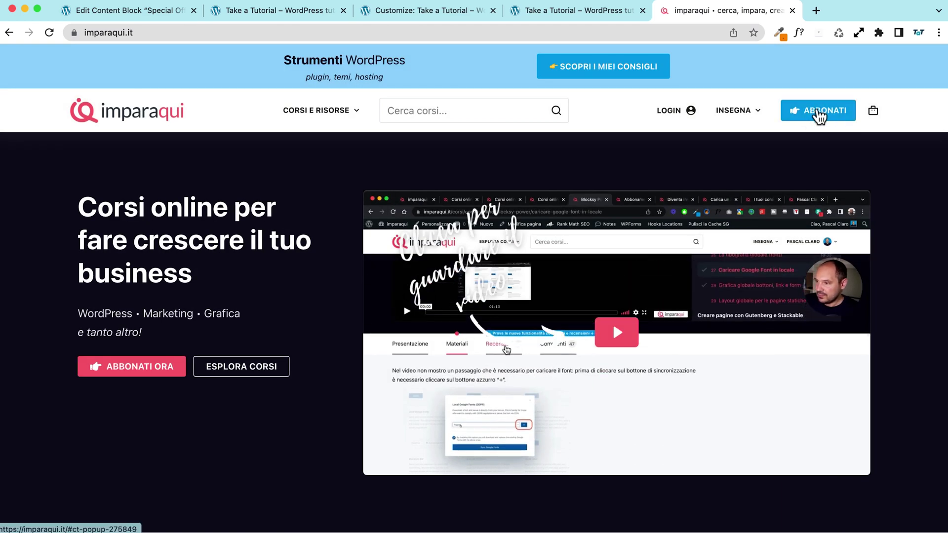
pyautogui.click(806, 110)
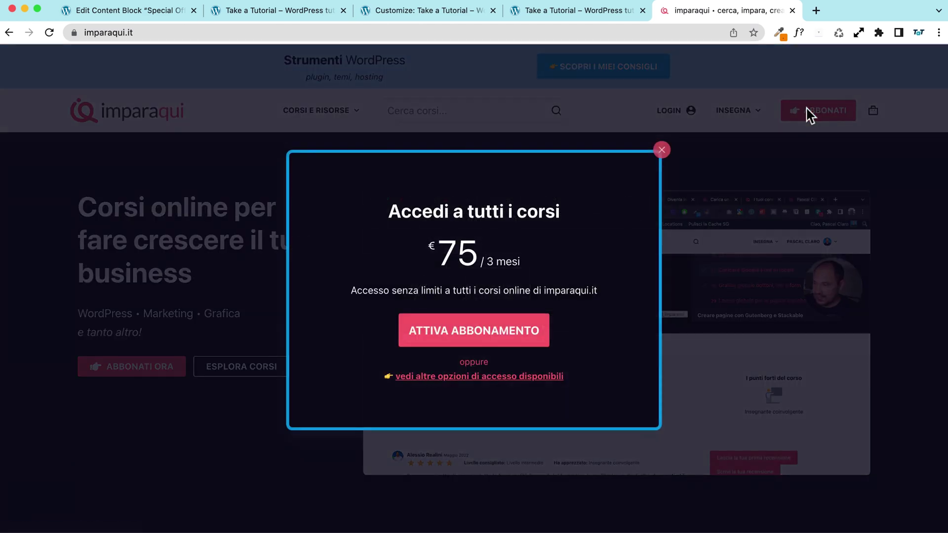
pyautogui.click(661, 149)
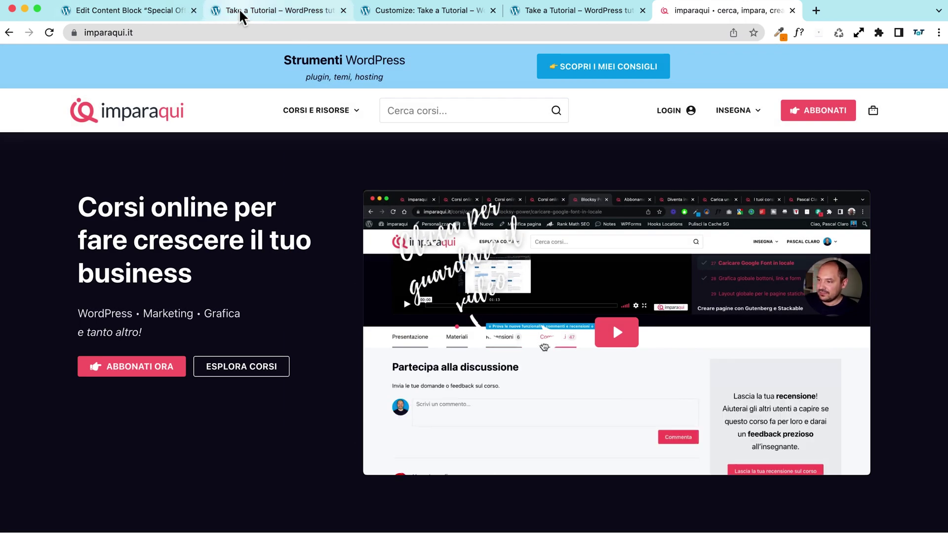
# - Open the home page in the Customizer, open the Best Deals header button's settings and dismiss the previewed popup
pyautogui.click(130, 11)
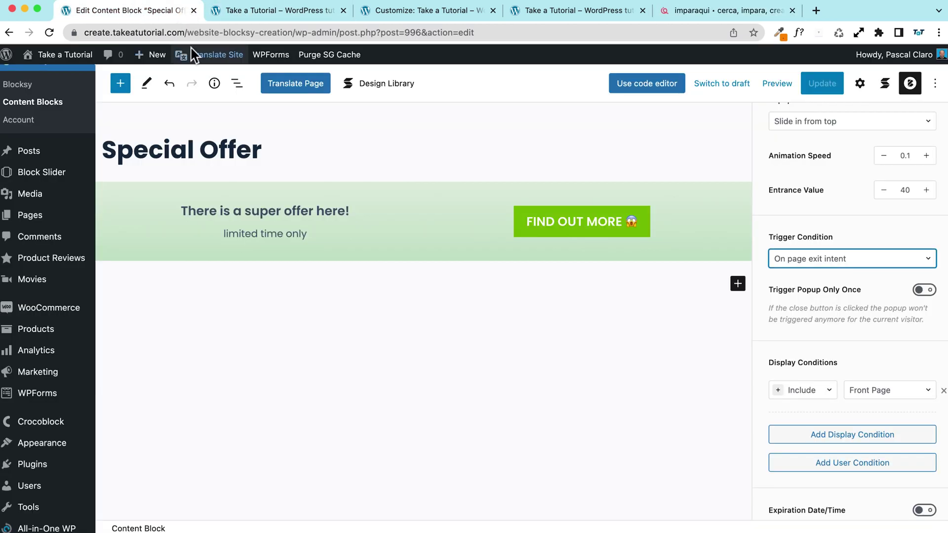
pyautogui.click(246, 11)
pyautogui.click(139, 55)
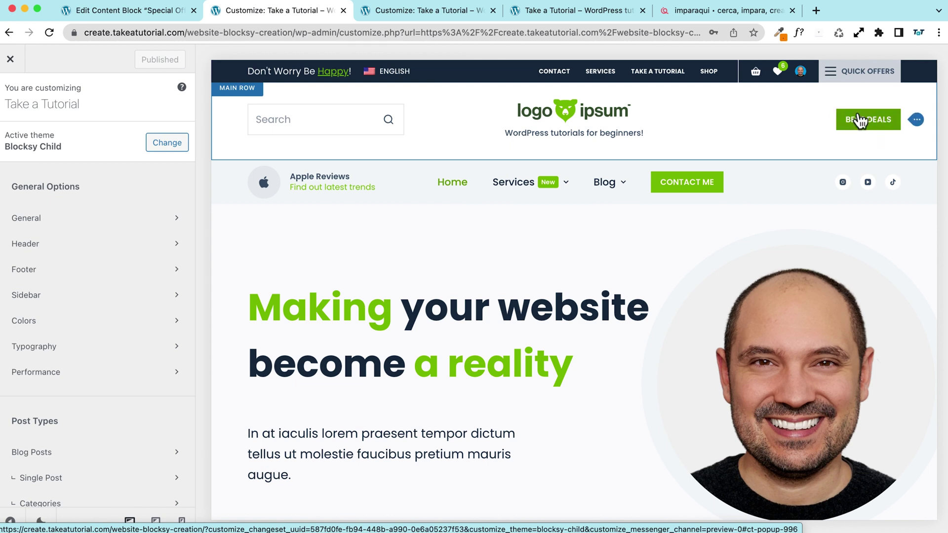
pyautogui.click(917, 120)
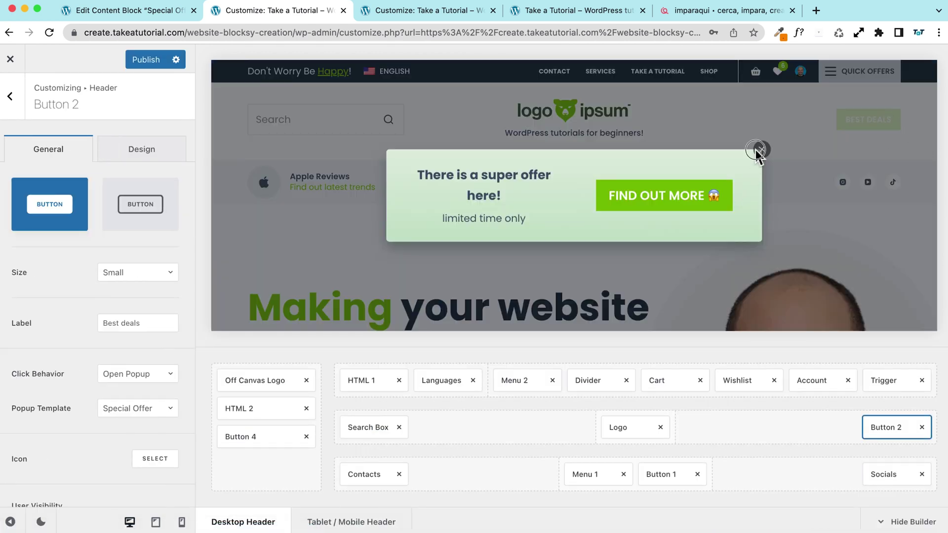
pyautogui.click(758, 150)
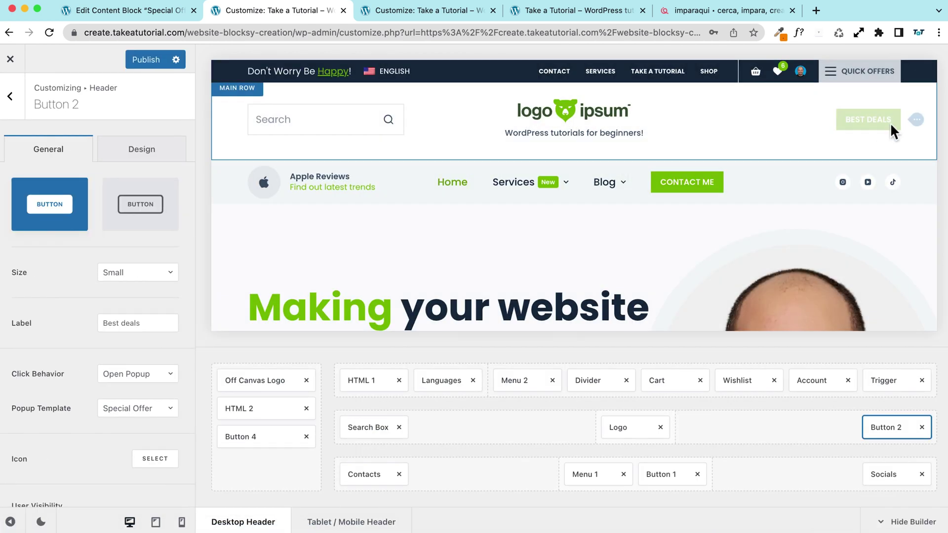
# - Set the Best Deals button's click behavior to Open Popup with the Special Offer popup template, and publish the changes
pyautogui.scroll(-4, 51, 294)
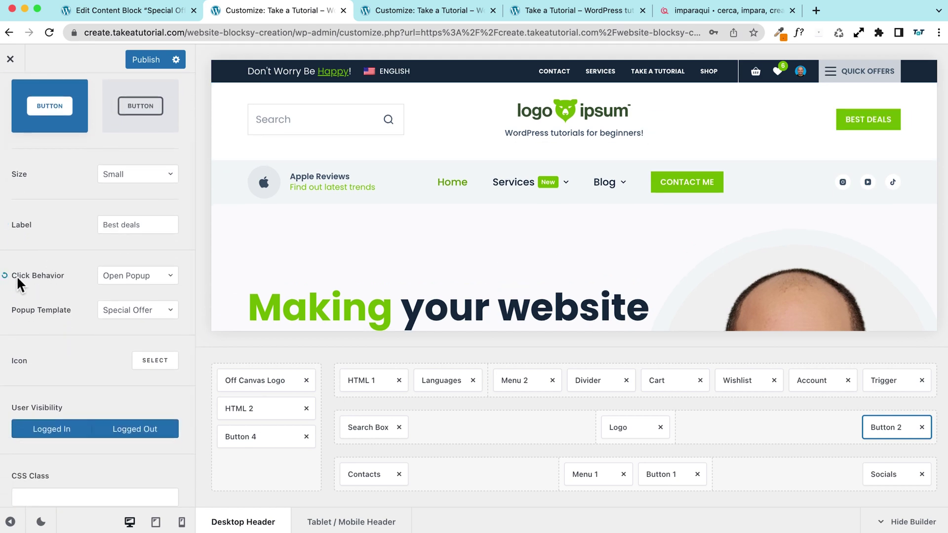
pyautogui.click(126, 276)
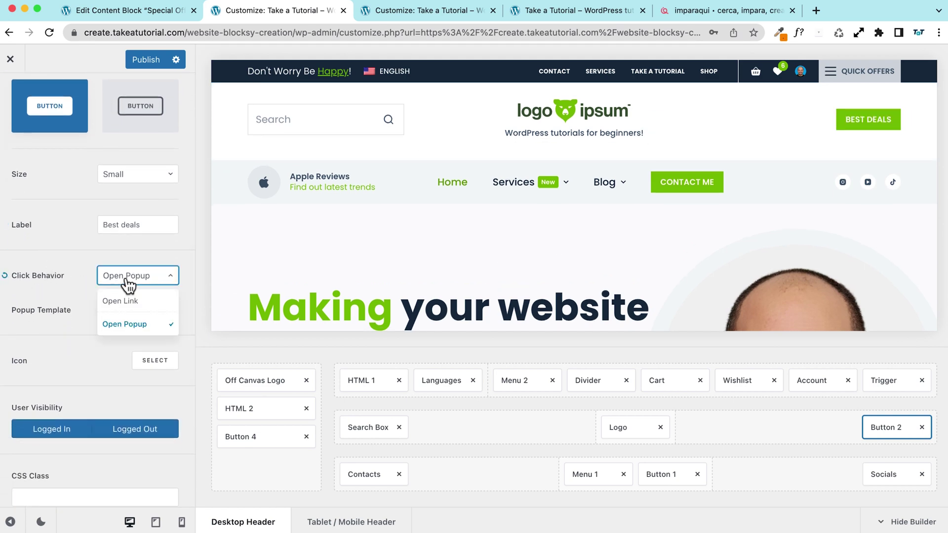
pyautogui.click(133, 324)
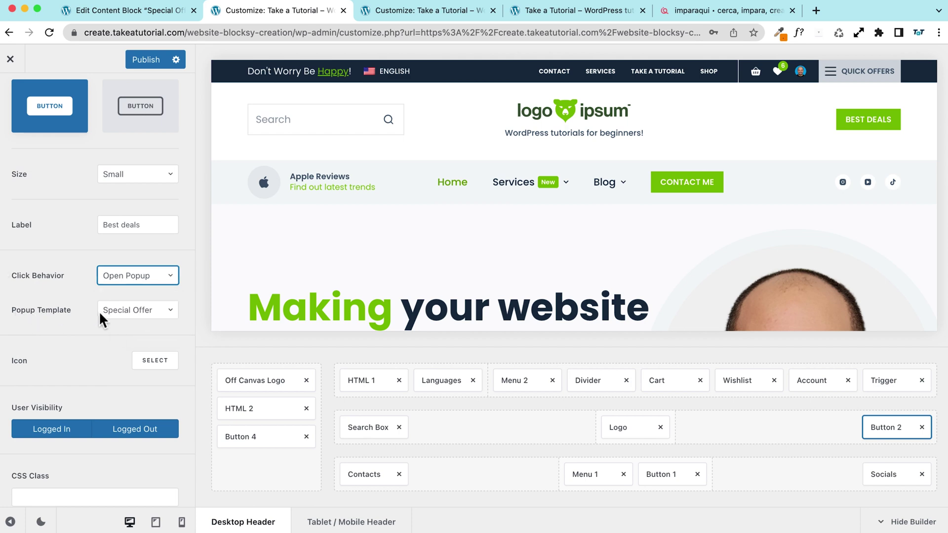
pyautogui.click(131, 308)
pyautogui.click(132, 345)
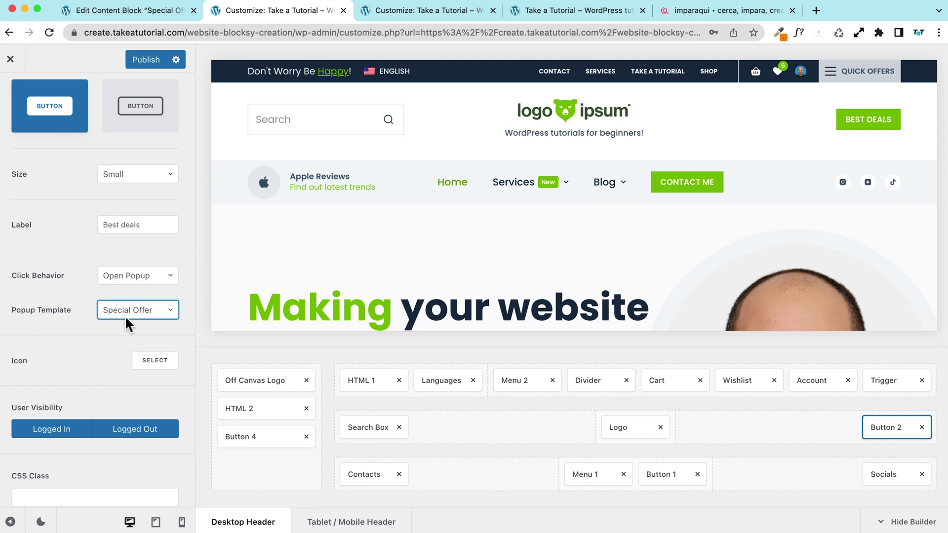
pyautogui.click(146, 59)
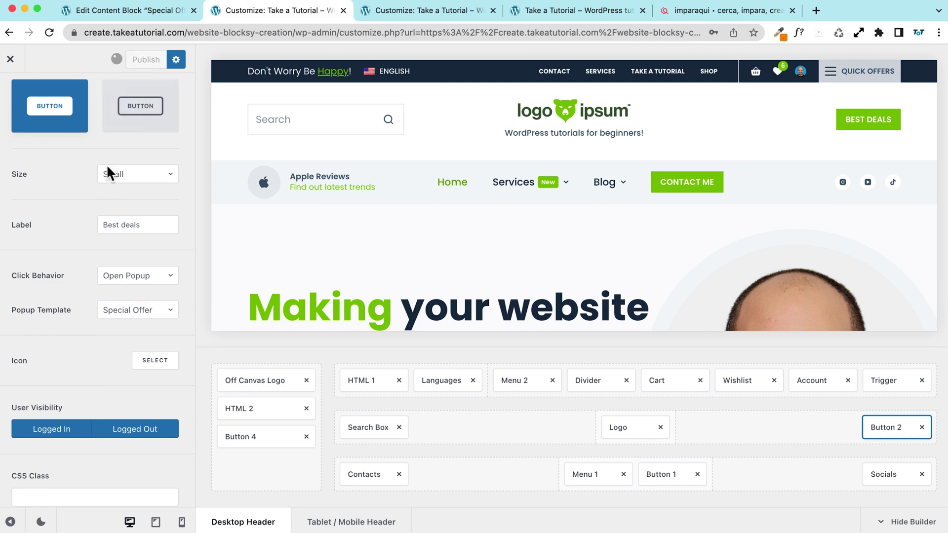
# - Exit the Customizer and test the Best Deals button on the home page, opening and closing its popup repeatedly
pyautogui.click(10, 62)
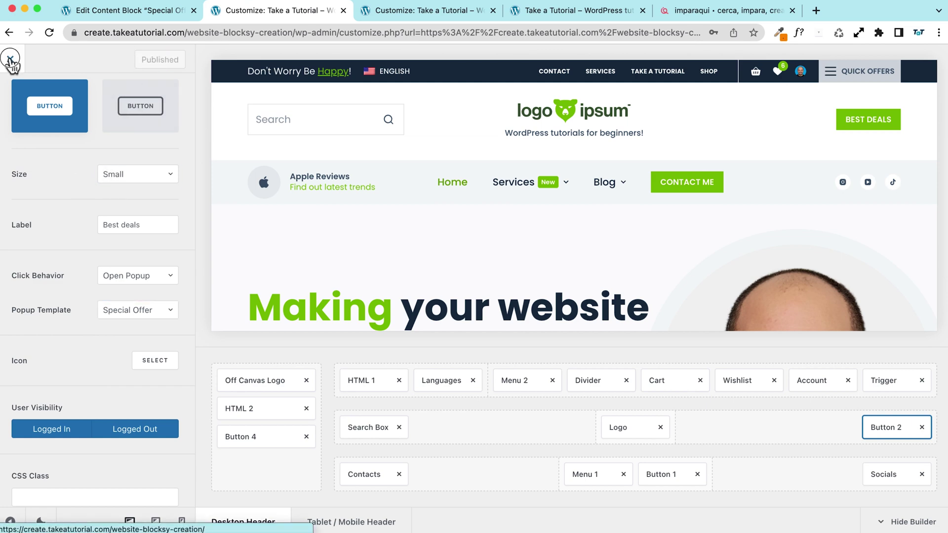
pyautogui.click(842, 126)
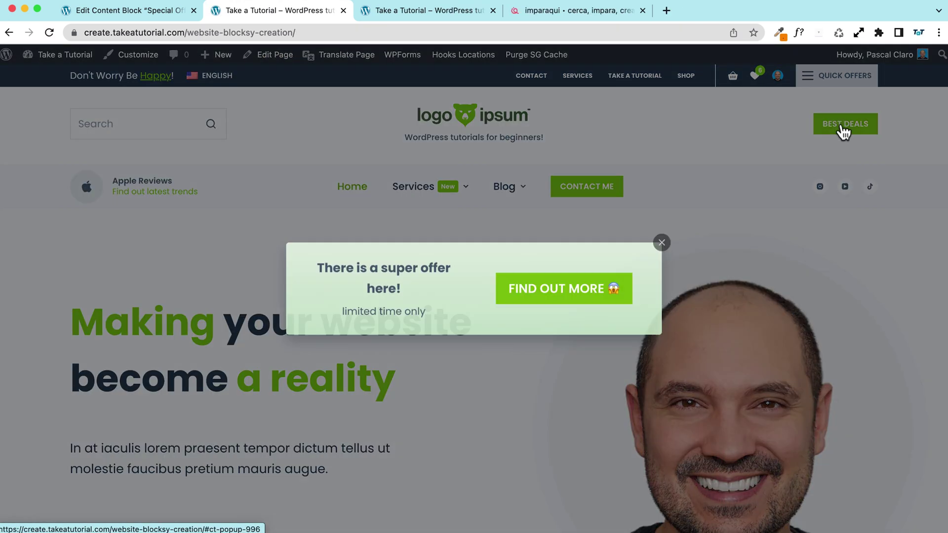
pyautogui.click(661, 244)
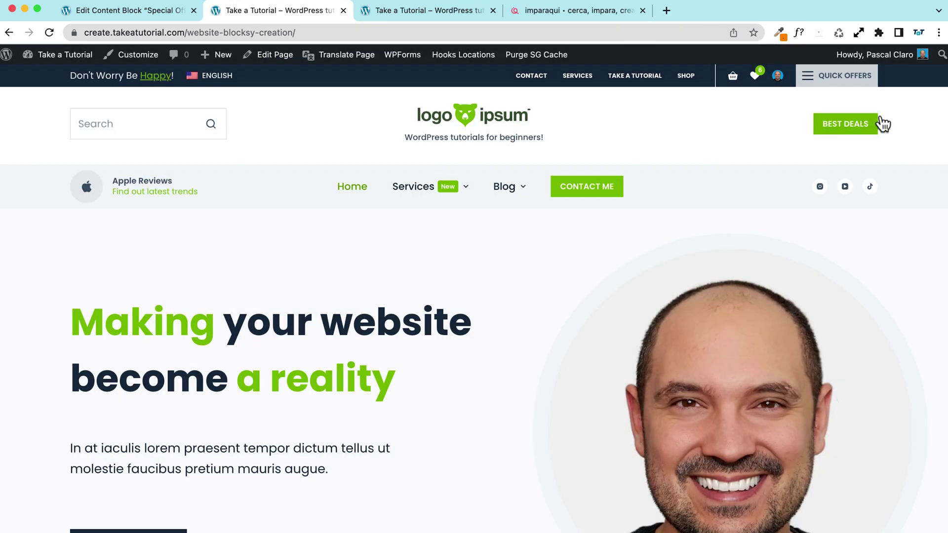
pyautogui.click(839, 123)
pyautogui.click(660, 244)
pyautogui.scroll(-3, 180, 190)
pyautogui.scroll(3, 402, 131)
pyautogui.click(843, 131)
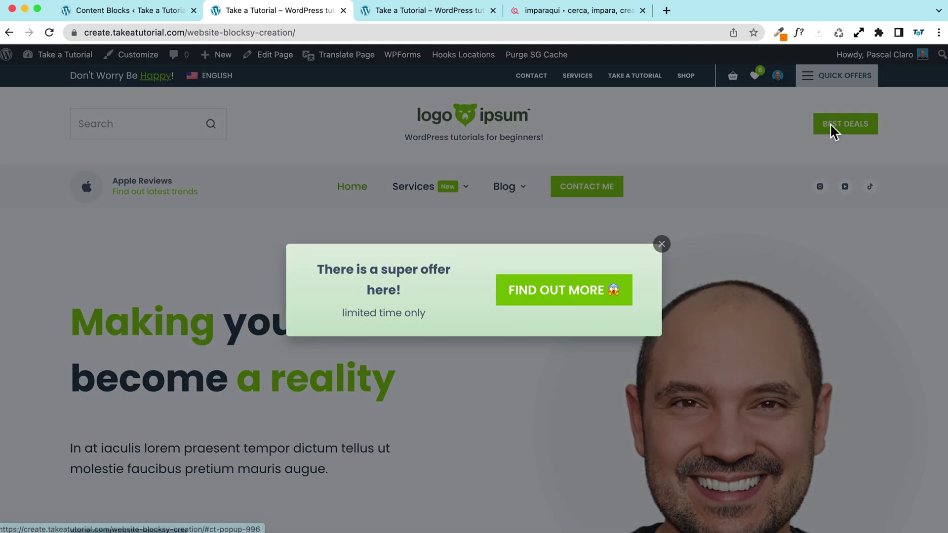
pyautogui.click(660, 244)
# - Test the Our Services button in the home page's hero section to see whether it opens the popup
pyautogui.scroll(-1, 151, 242)
pyautogui.scroll(-5, 151, 242)
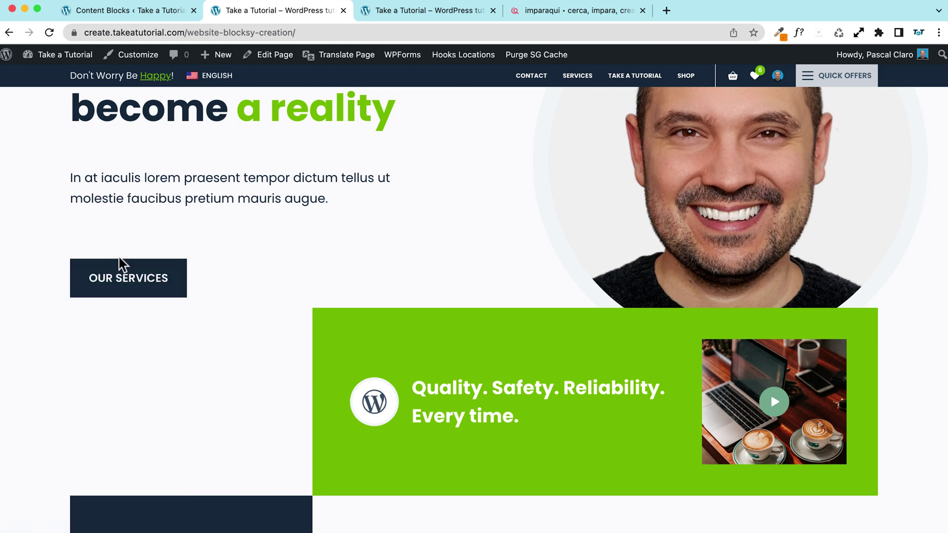
pyautogui.click(122, 289)
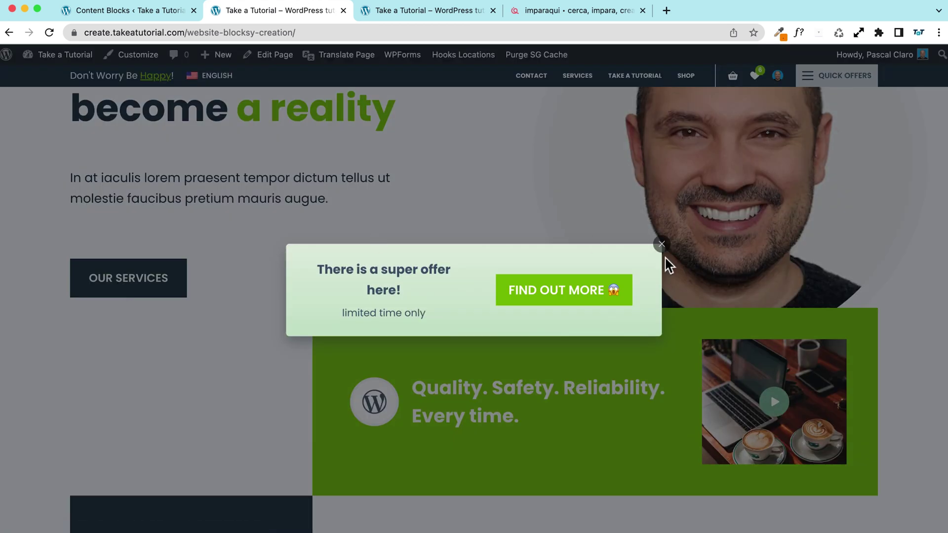
# - Close the popup, open the home page in the block editor and select the hero section's Our Services button
pyautogui.click(660, 245)
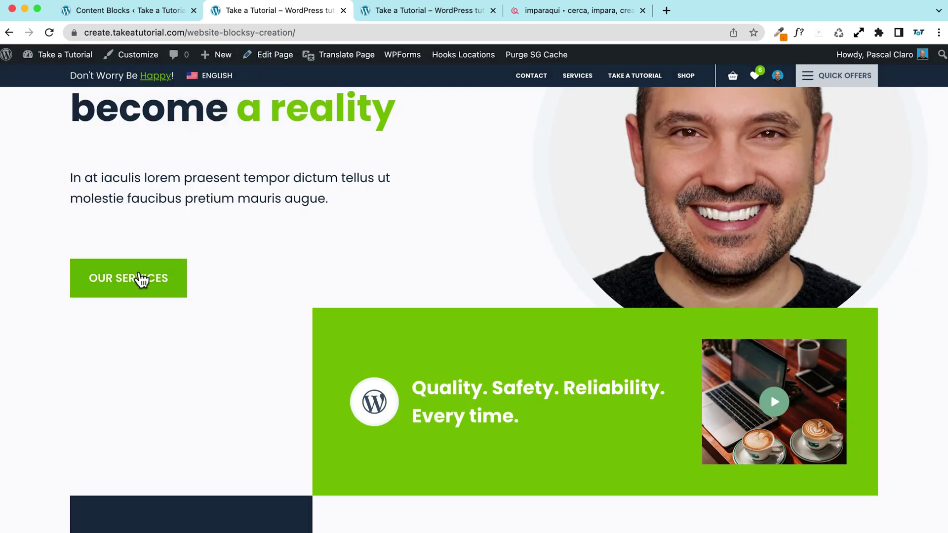
pyautogui.click(274, 56)
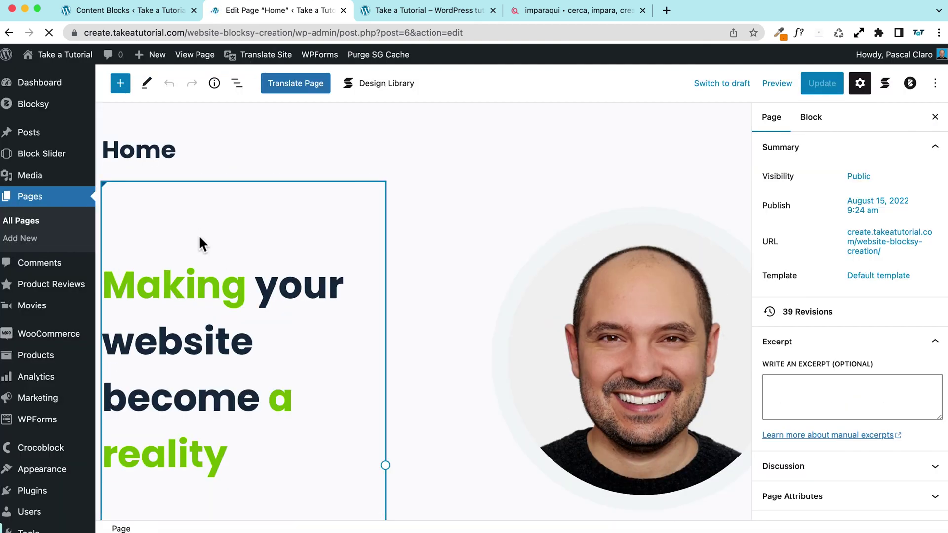
pyautogui.scroll(-10, 199, 242)
pyautogui.click(159, 162)
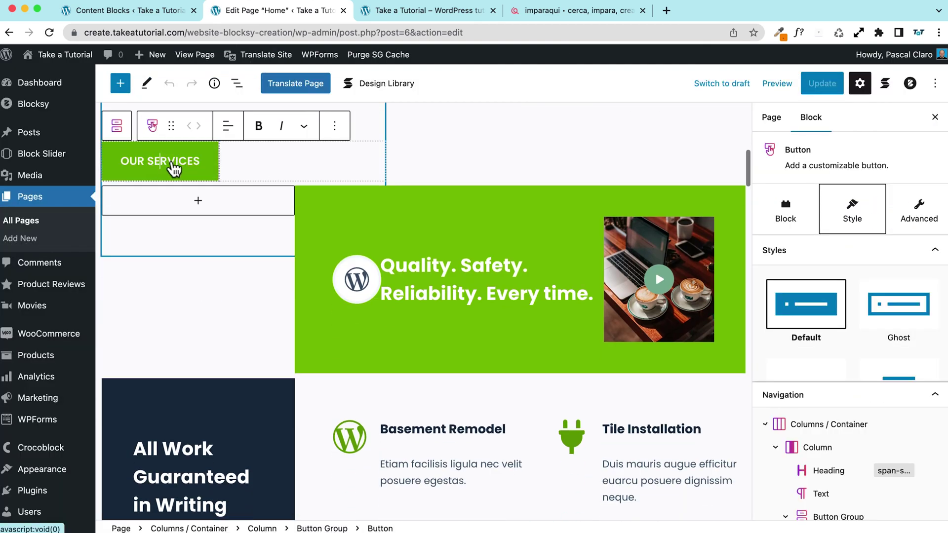
# - Copy the Special Offer popup's output ID #ct-popup-996 from the Content Blocks list
pyautogui.click(119, 14)
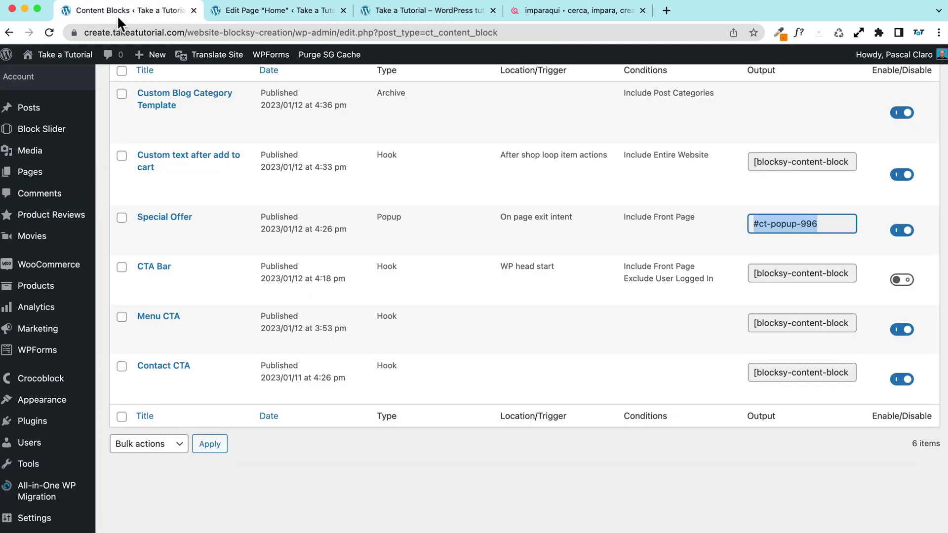
pyautogui.moveTo(192, 278); pyautogui.dragTo(136, 279)
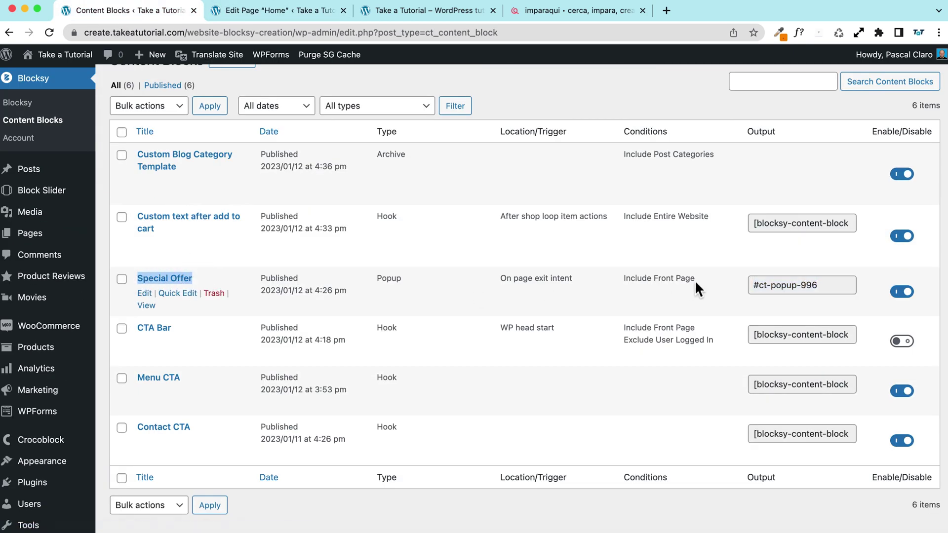
pyautogui.click(826, 285)
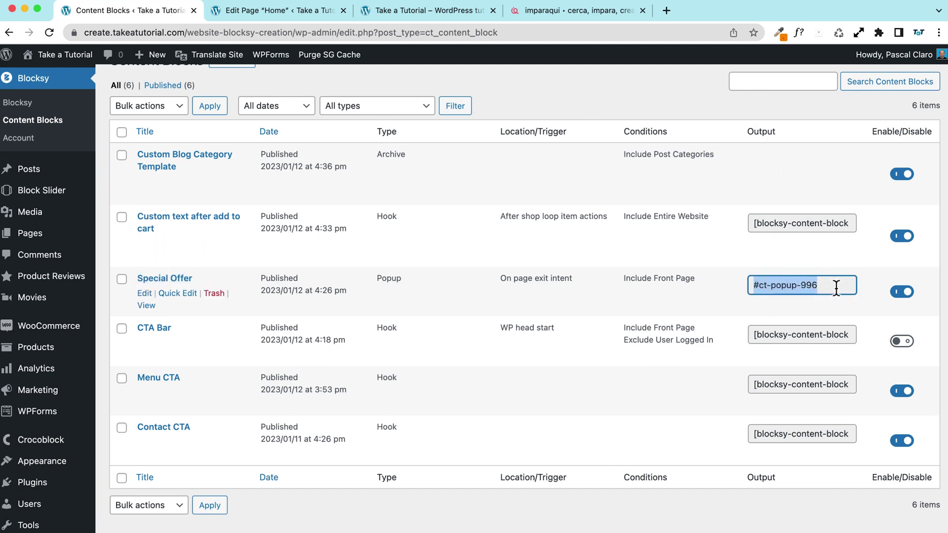
pyautogui.rightClick(695, 285)
pyautogui.click(711, 313)
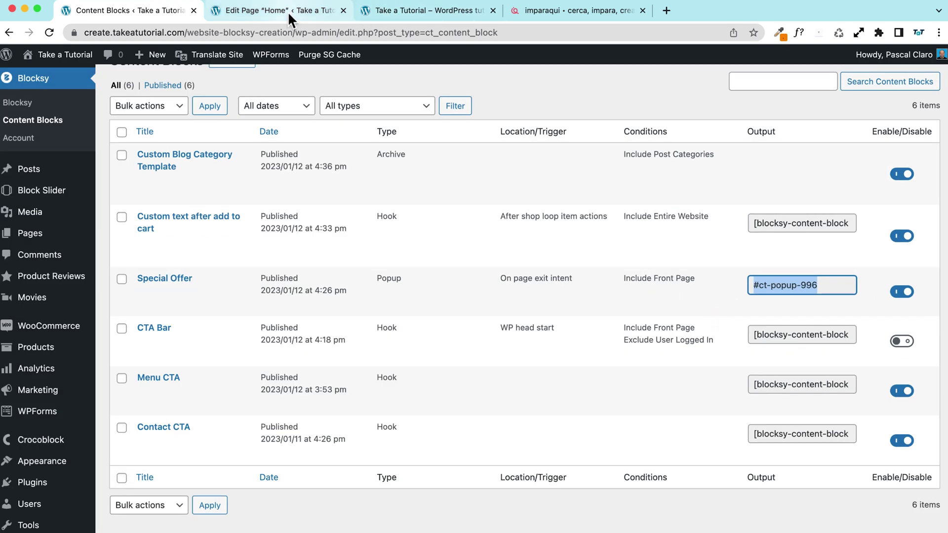
# - Return to the home page editor and inspect the link URL set on the Our Services button
pyautogui.click(298, 8)
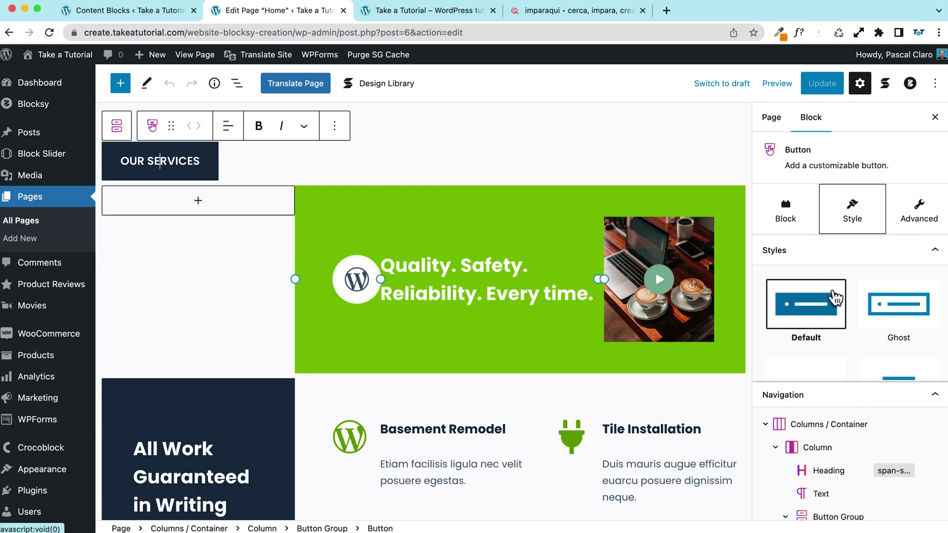
pyautogui.scroll(-1, 831, 297)
pyautogui.scroll(-5, 831, 297)
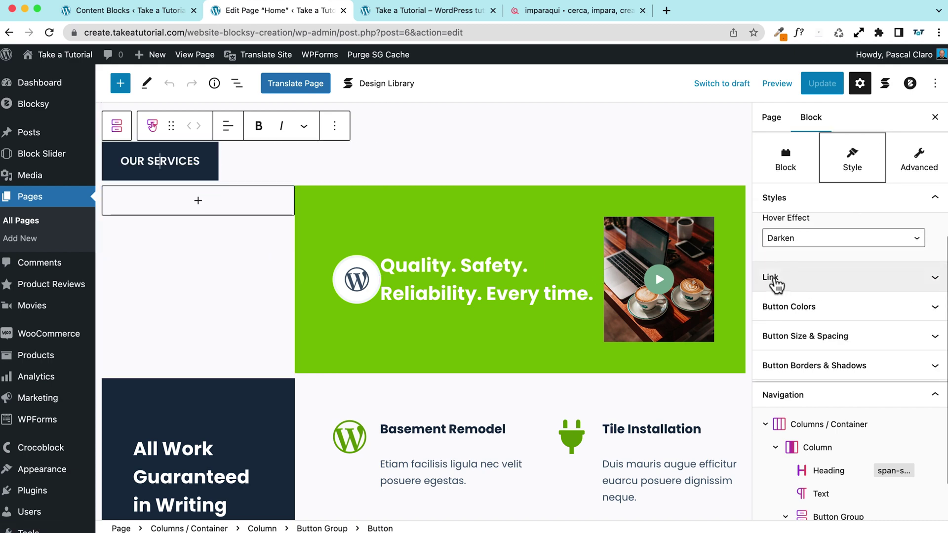
pyautogui.click(776, 276)
pyautogui.scroll(4, 802, 277)
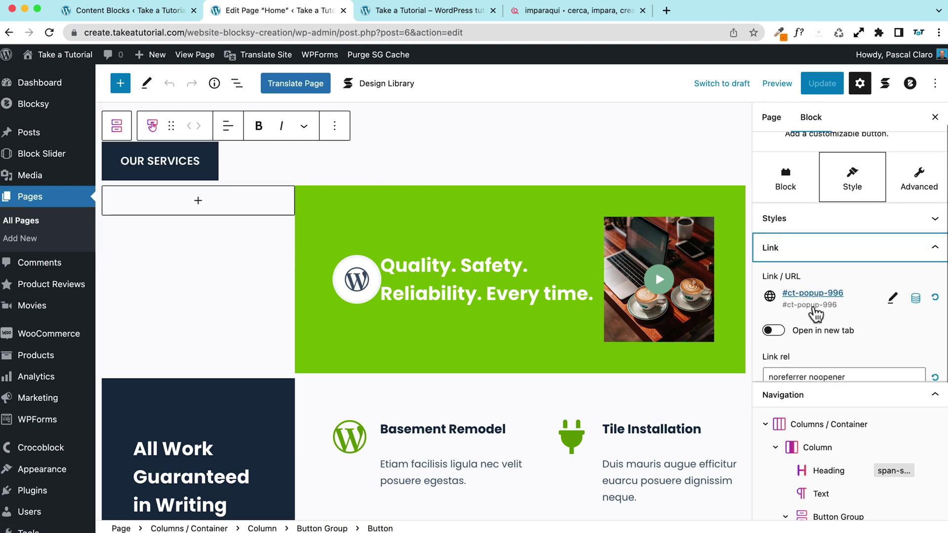
pyautogui.click(893, 298)
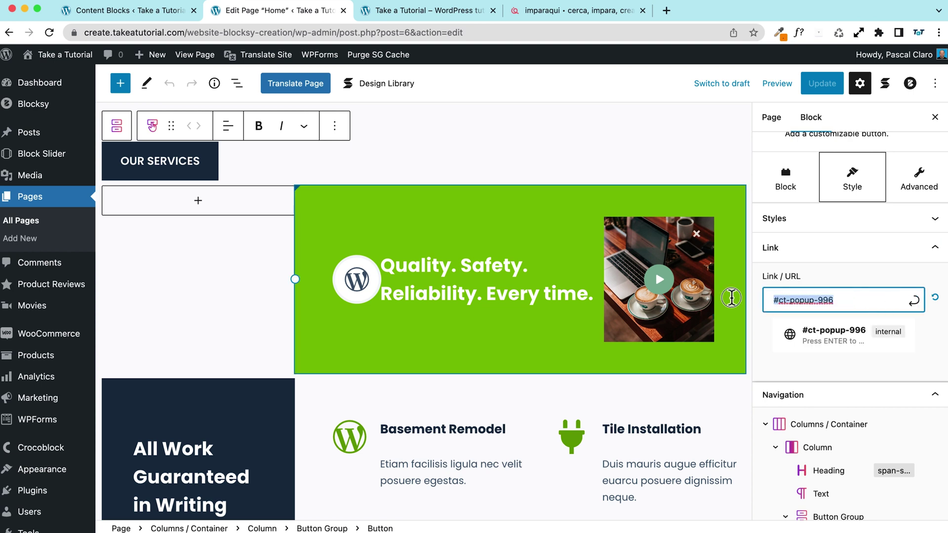
pyautogui.press('Right')
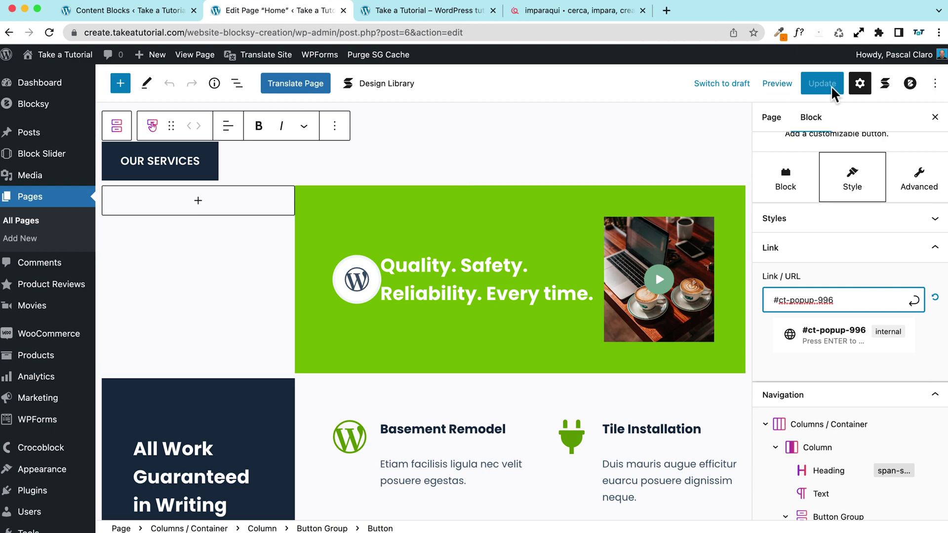
# - Load the live home page and test the Our Services button, opening and closing its popup twice
pyautogui.click(396, 14)
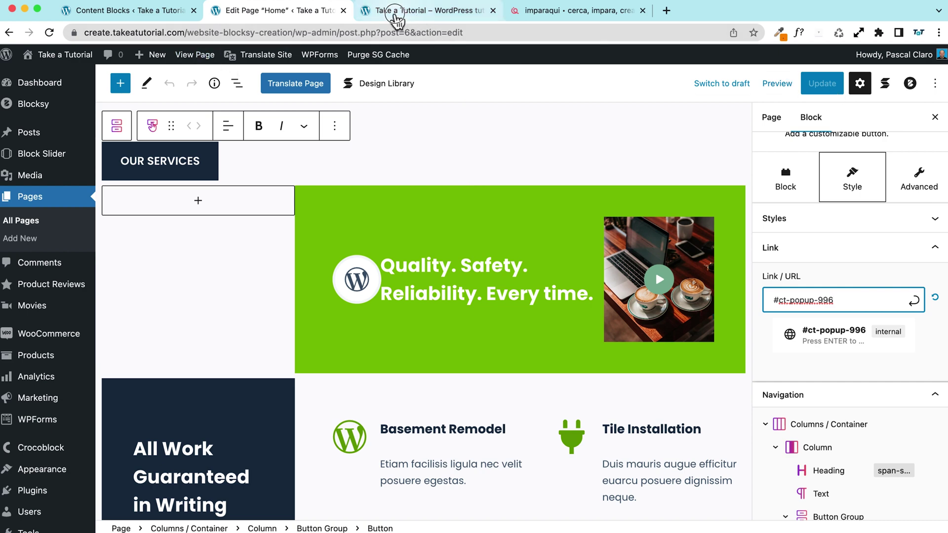
pyautogui.click(467, 116)
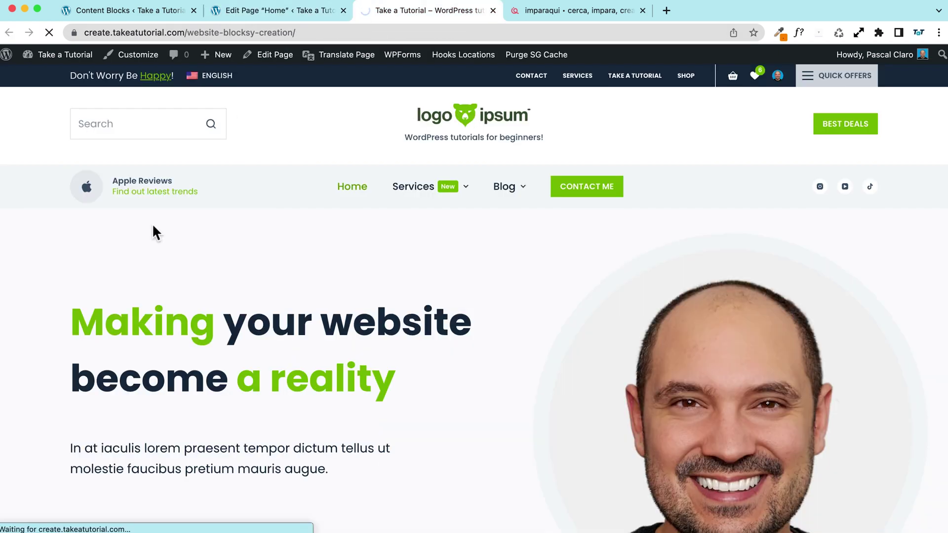
pyautogui.scroll(-6, 168, 228)
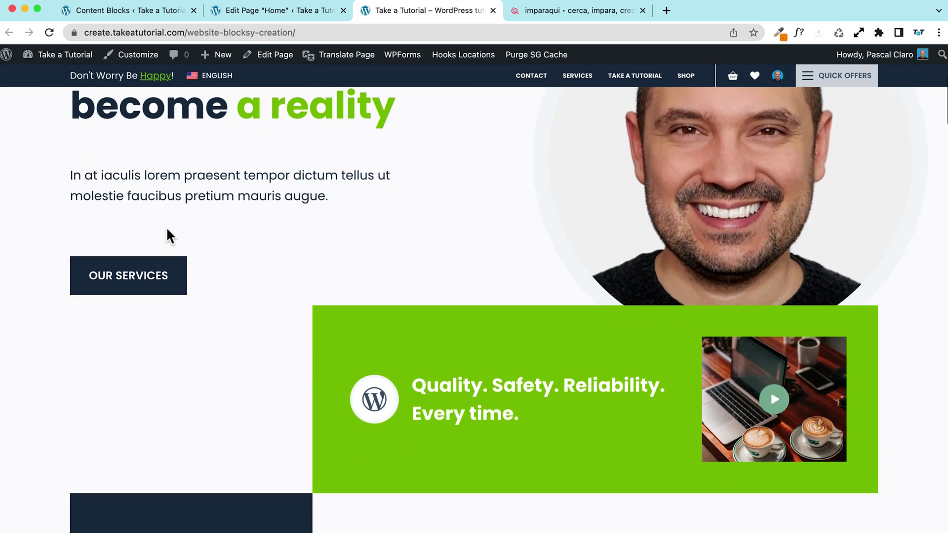
pyautogui.click(109, 246)
pyautogui.click(661, 244)
pyautogui.click(125, 247)
pyautogui.click(663, 245)
# - Open the home page for editing and insert a Buttons block in the empty area below the Our Services button
pyautogui.click(272, 56)
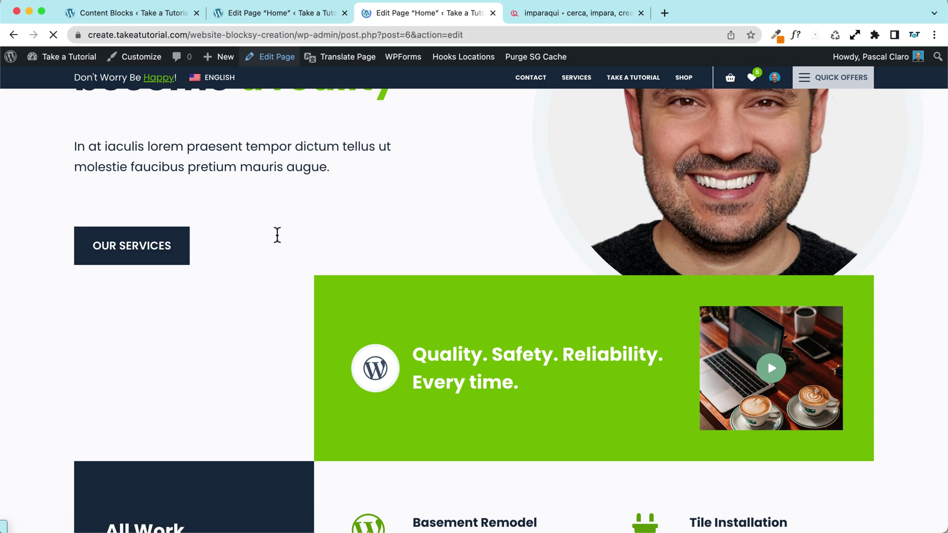
pyautogui.scroll(-3, 252, 236)
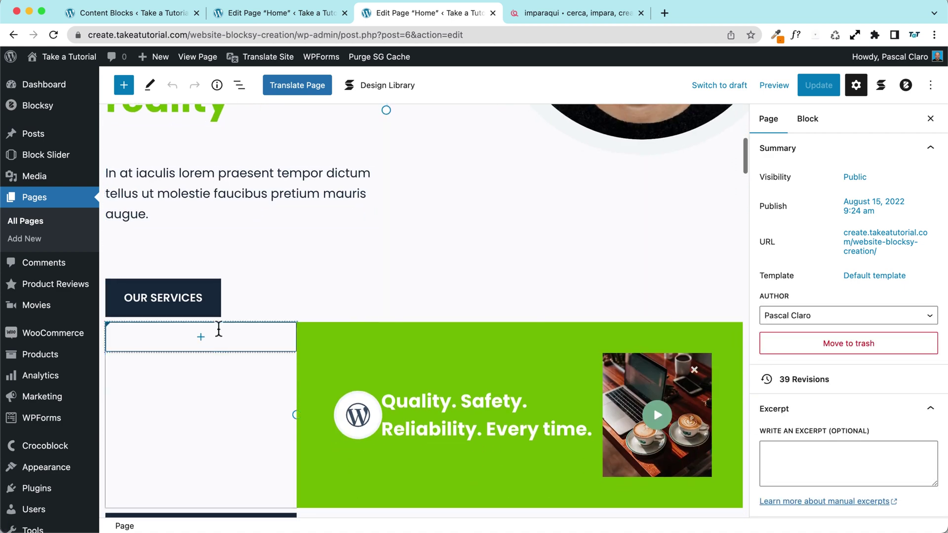
pyautogui.click(202, 338)
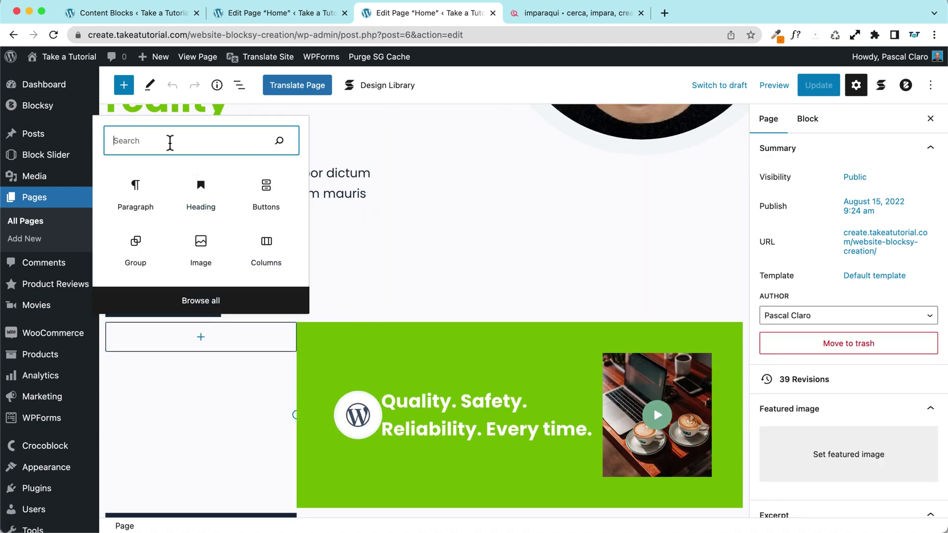
pyautogui.write('button')
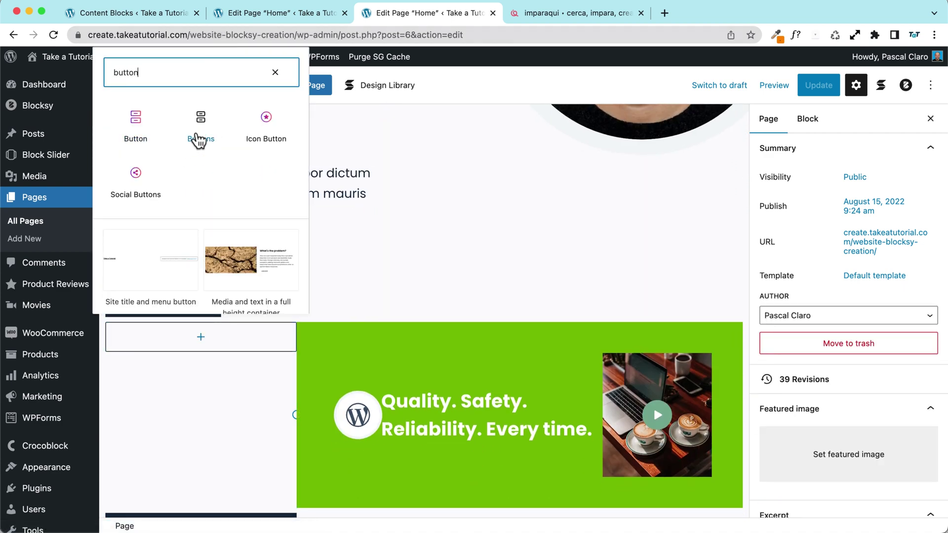
pyautogui.click(200, 141)
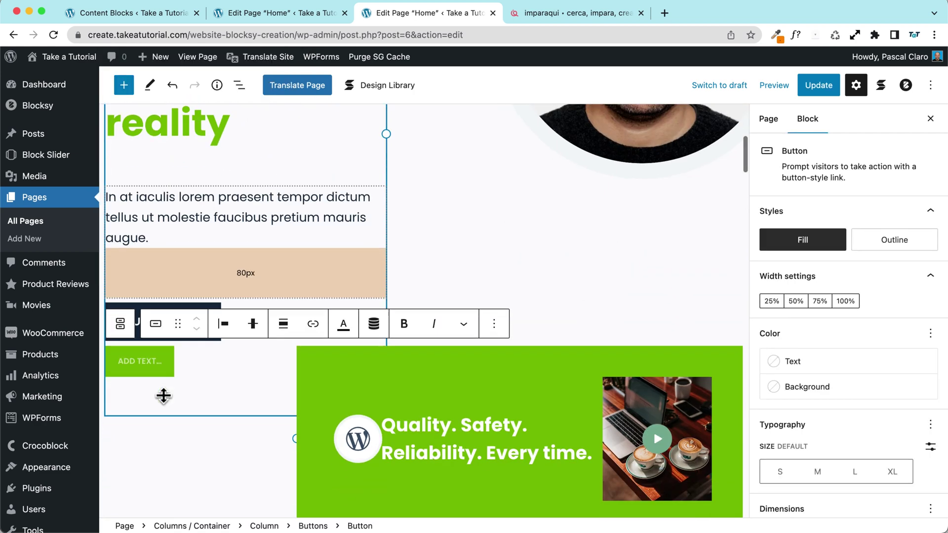
# - Link the new button to #ct-popup-996, label it CTA, and update the page
pyautogui.click(311, 307)
pyautogui.press('super+v')
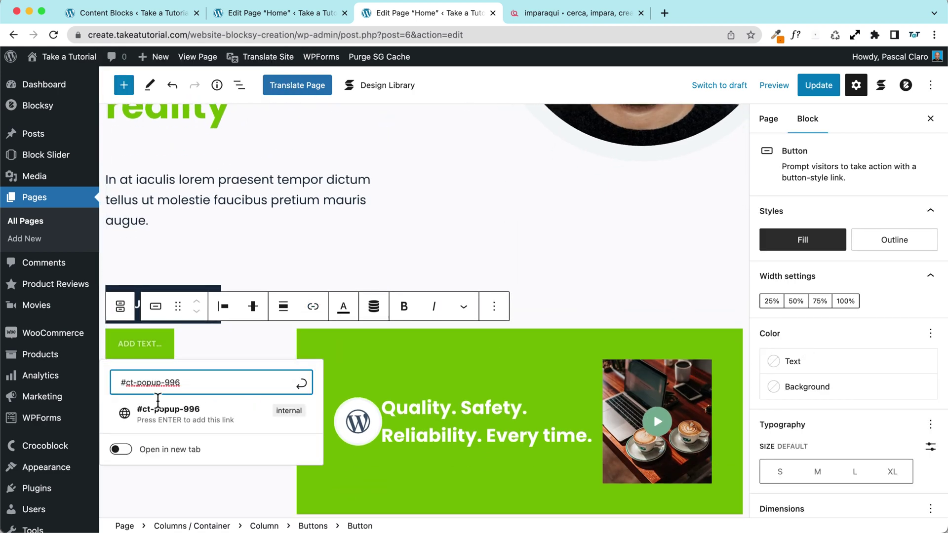
pyautogui.click(139, 415)
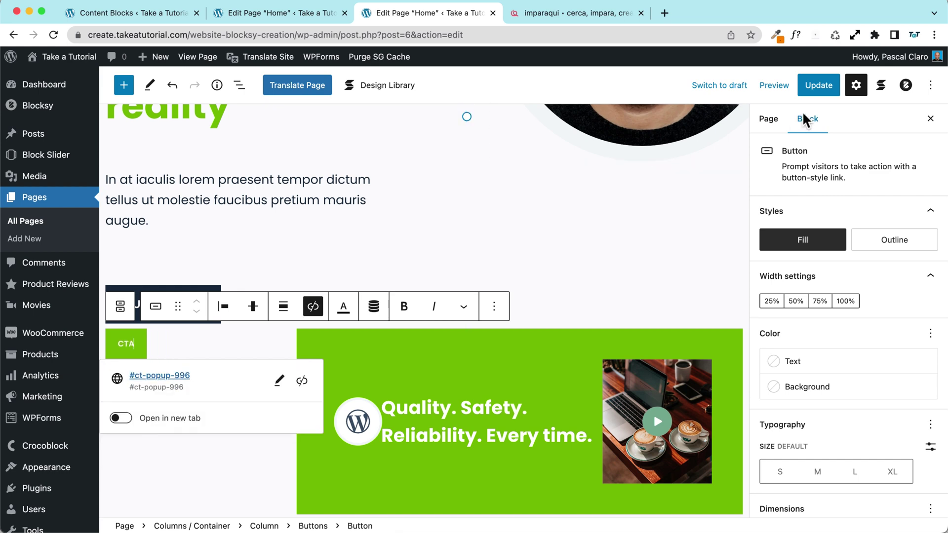
pyautogui.click(818, 88)
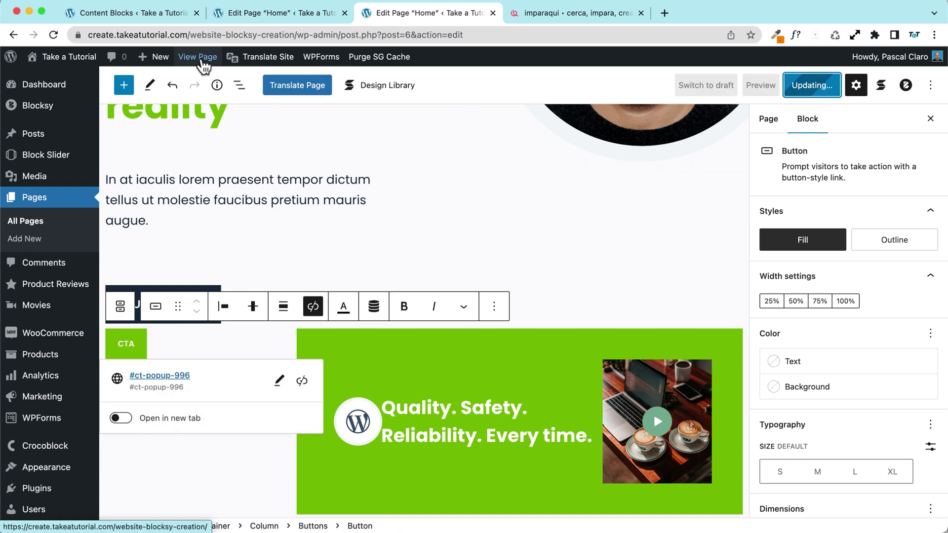
# - Test the CTA button on the published home page, and view the Special Offer popup's General settings
pyautogui.click(202, 58)
pyautogui.click(91, 413)
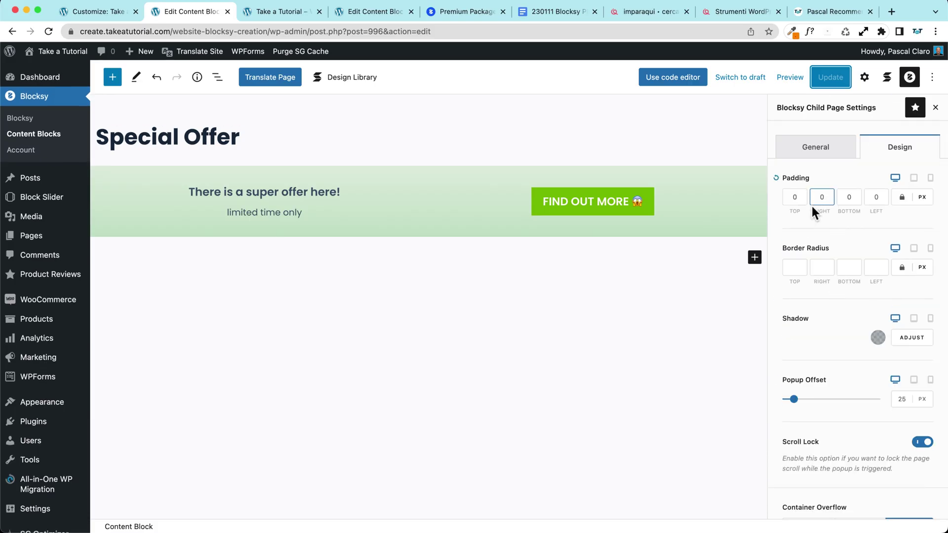
pyautogui.click(811, 149)
pyautogui.scroll(-1, 404, 190)
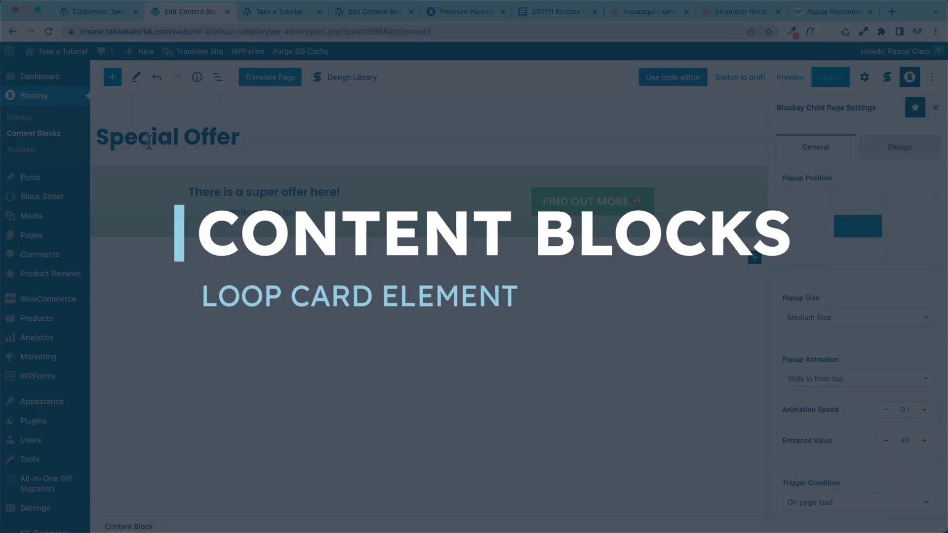
# - Go to the live site's Shop page, dismissing the popup, and show the WooCommerce hook locations
pyautogui.click(40, 115)
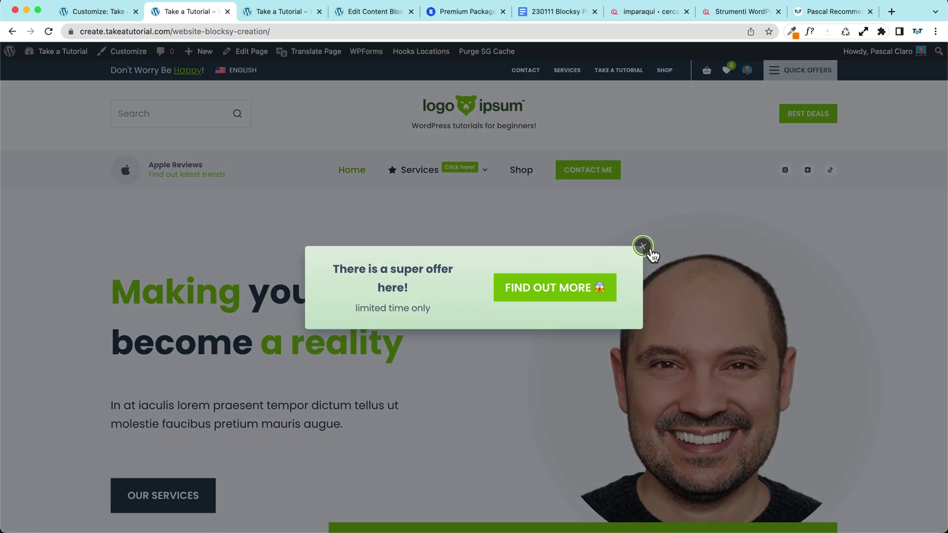
pyautogui.click(643, 246)
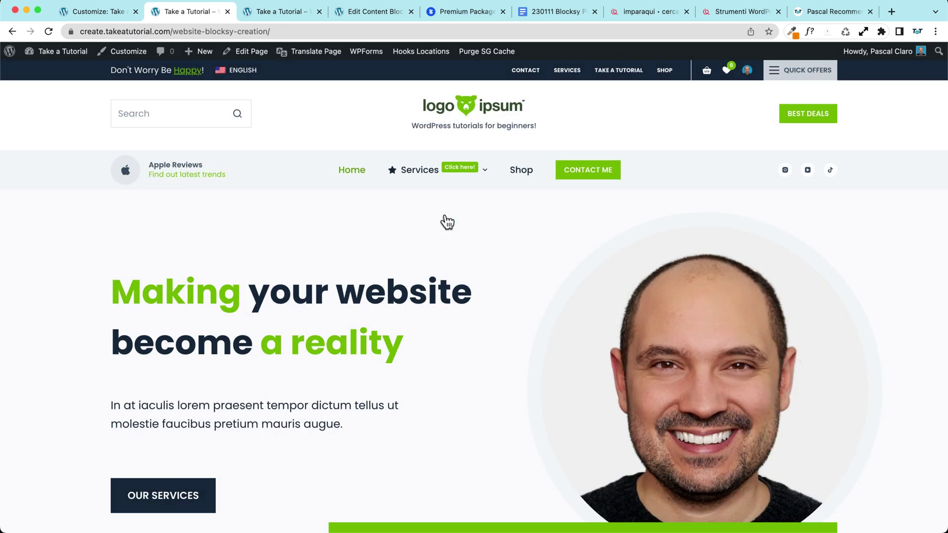
pyautogui.click(520, 170)
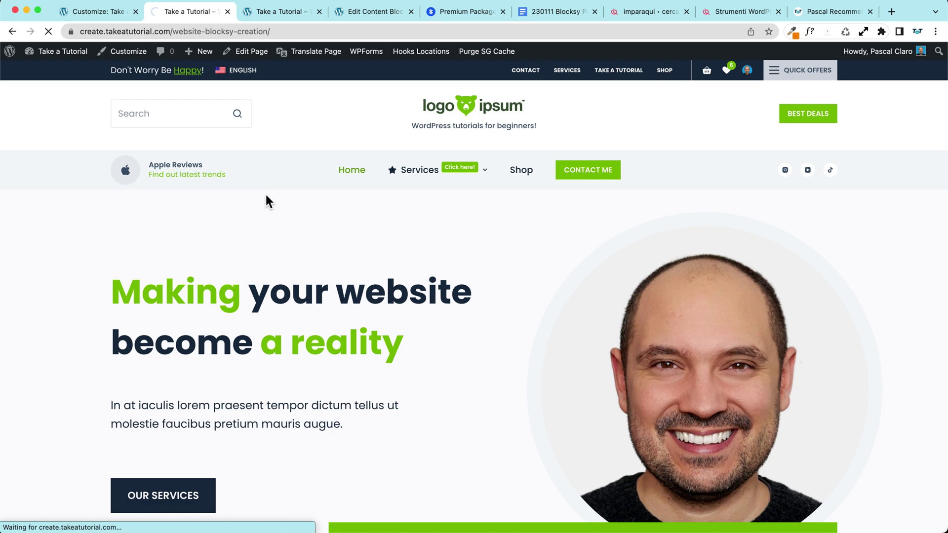
pyautogui.moveTo(361, 50)
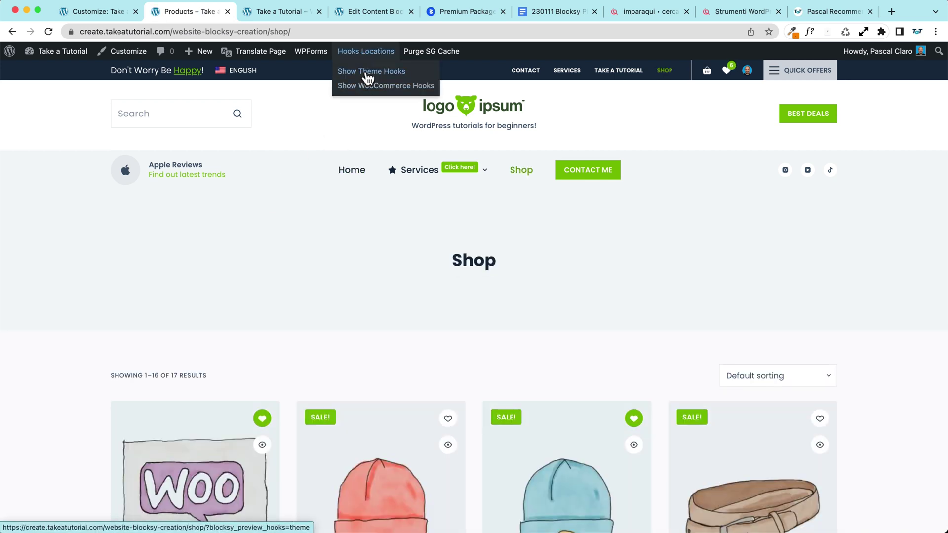
pyautogui.click(396, 87)
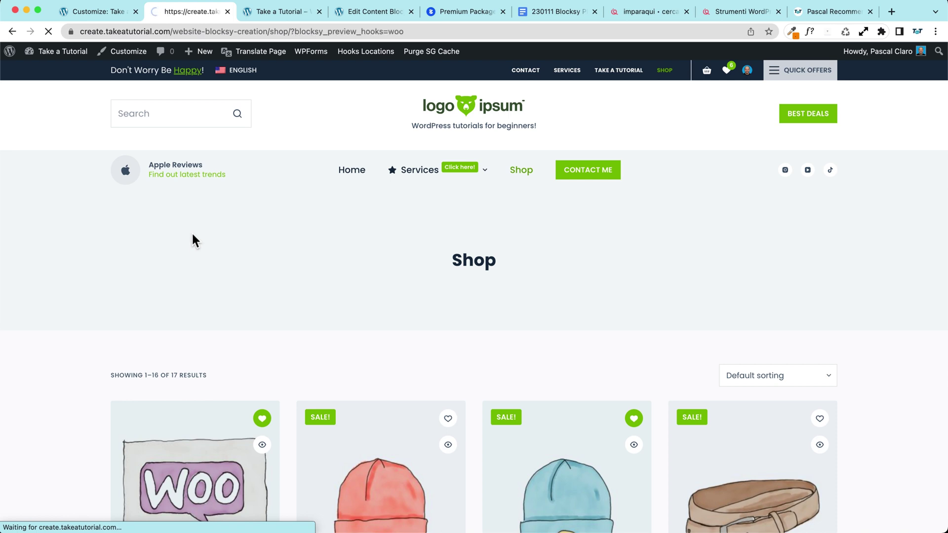
# - Create a content block from the blocksy:woocommerce:product-card:actions:after hook location below the Album product's Add to Cart button
pyautogui.scroll(-4, 82, 263)
pyautogui.scroll(-6, 64, 246)
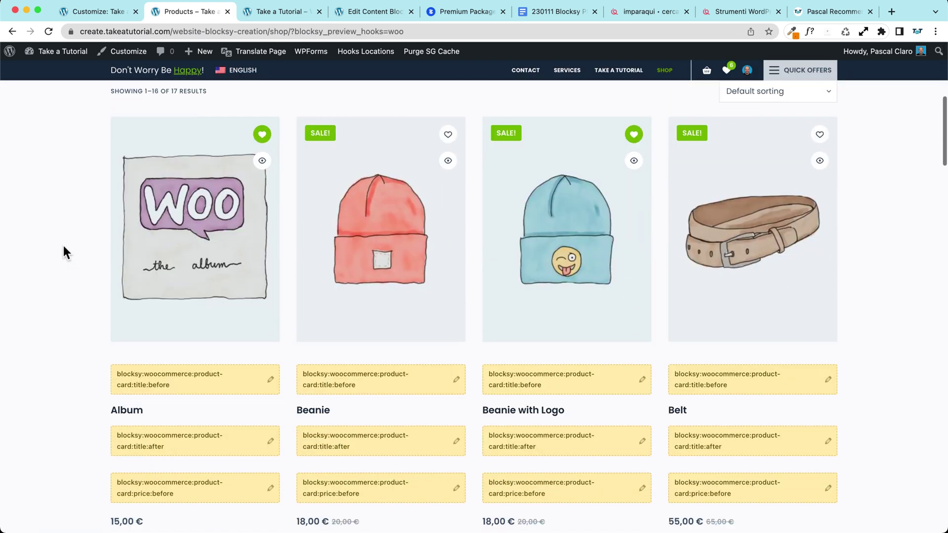
pyautogui.scroll(-4, 64, 245)
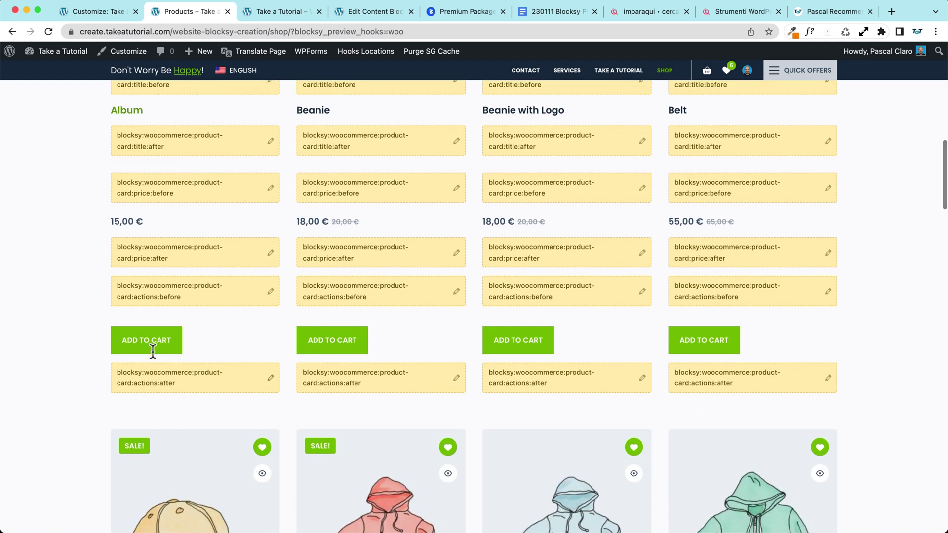
pyautogui.click(270, 379)
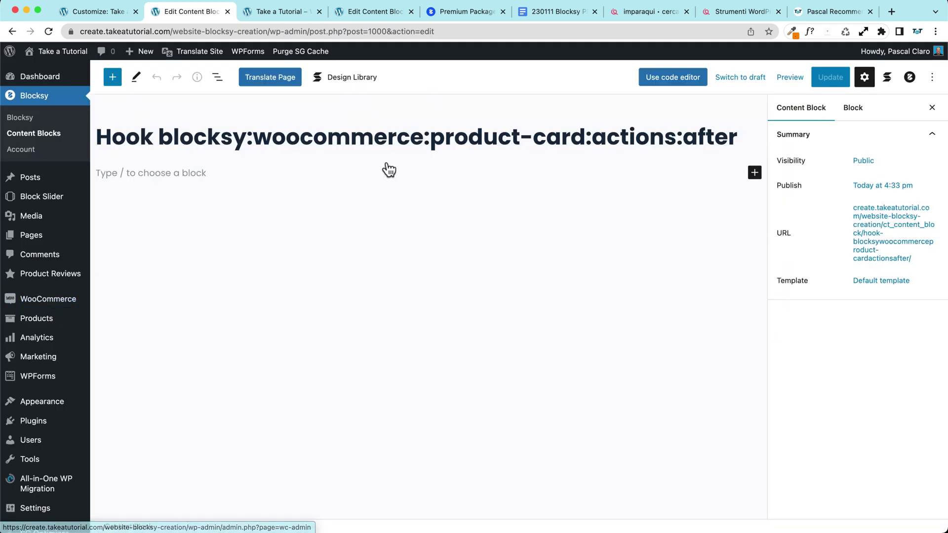
# - Inspect the new hook's Location & Priority choices in its Blocksy page settings
pyautogui.click(381, 140)
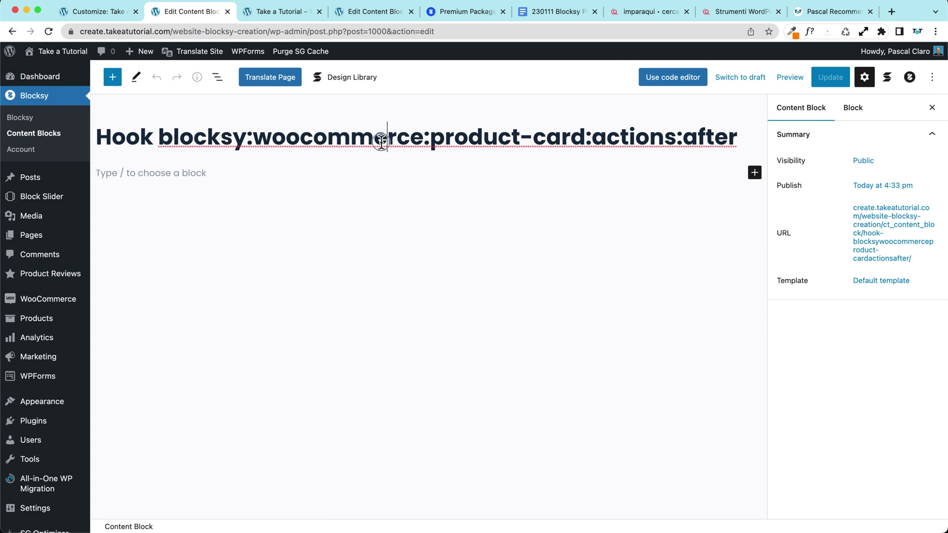
pyautogui.tripleClick(382, 140)
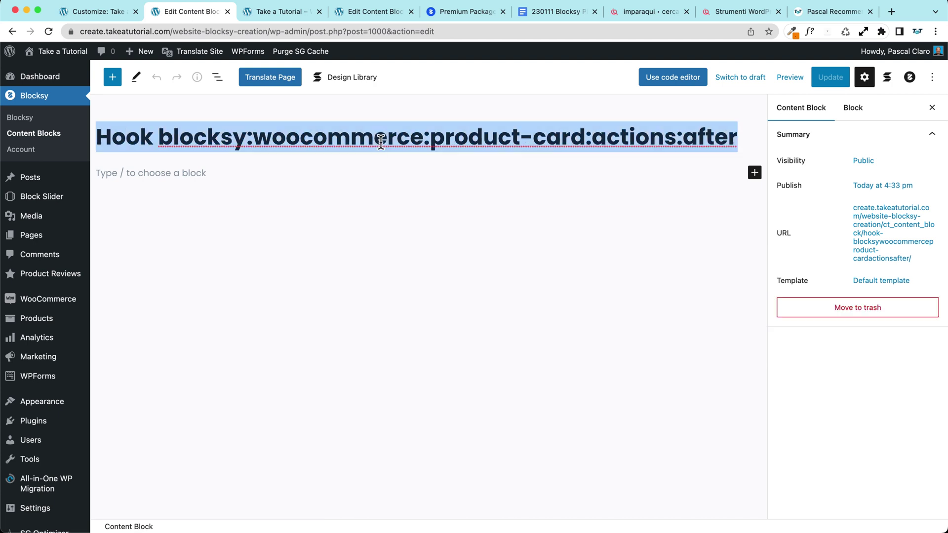
pyautogui.click(910, 76)
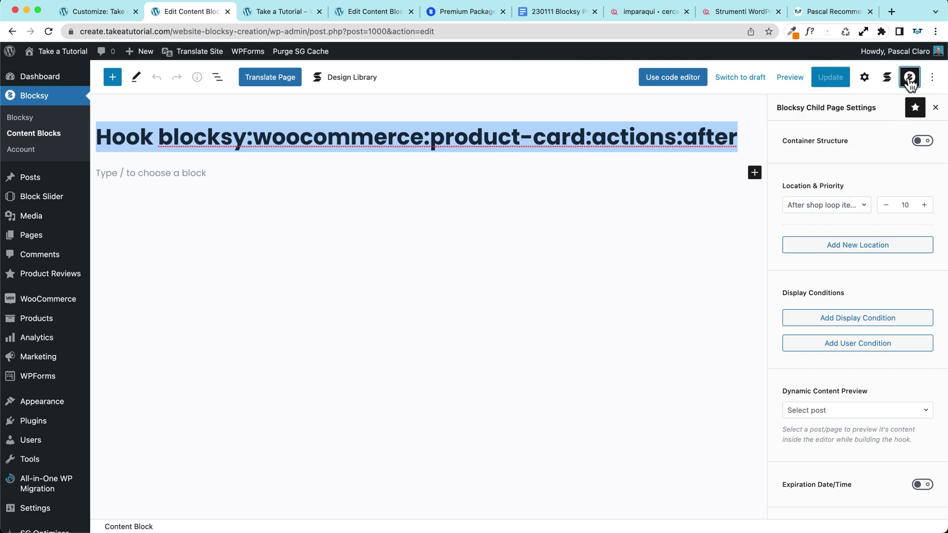
pyautogui.moveTo(782, 185); pyautogui.dragTo(850, 190)
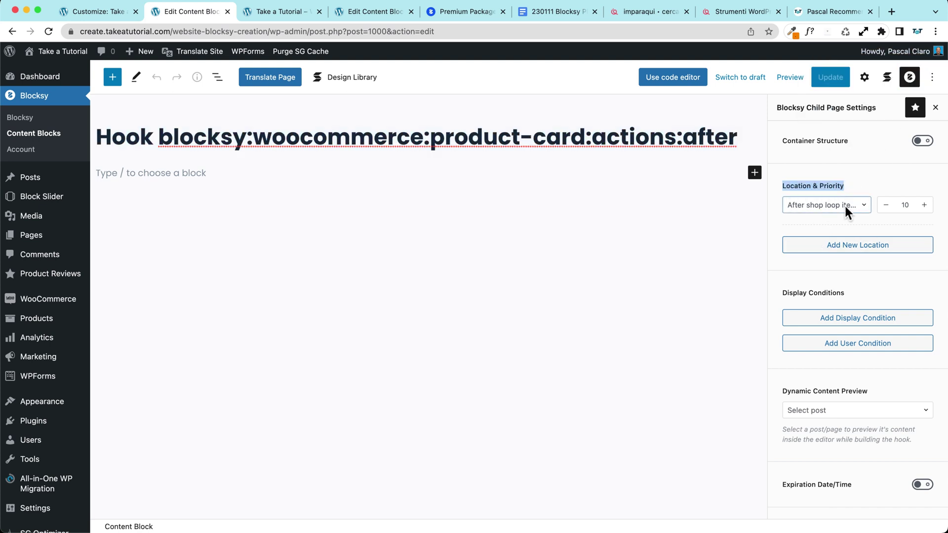
pyautogui.click(864, 211)
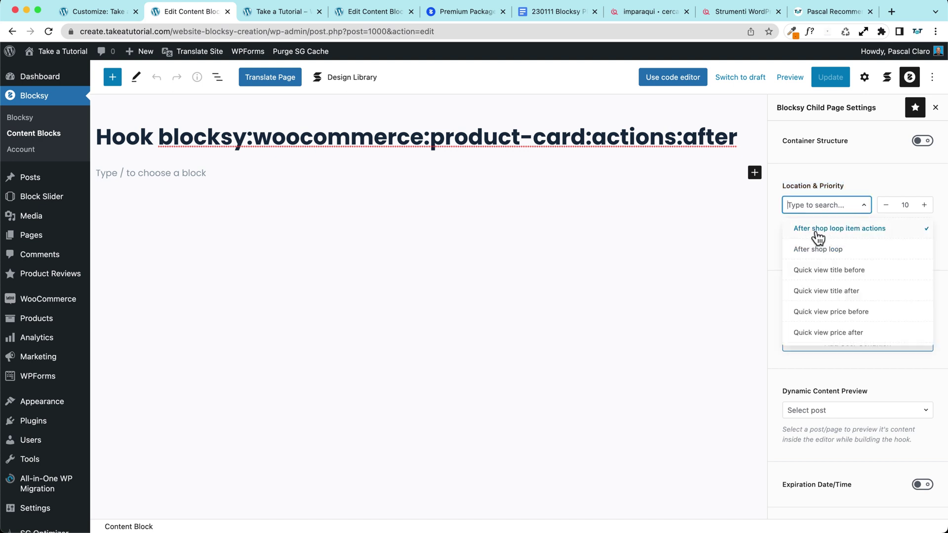
pyautogui.click(434, 170)
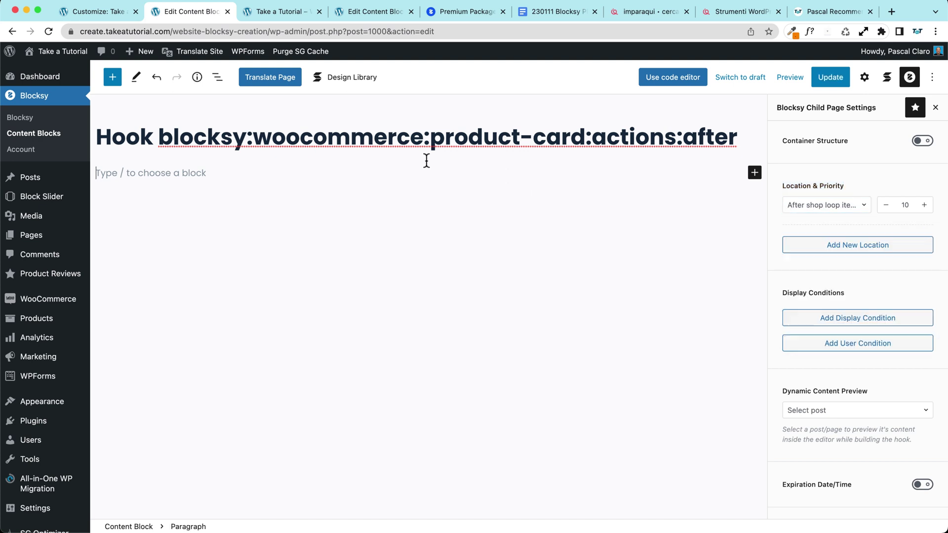
# - Retitle the content block "Custom text after add to cart"
pyautogui.click(423, 137)
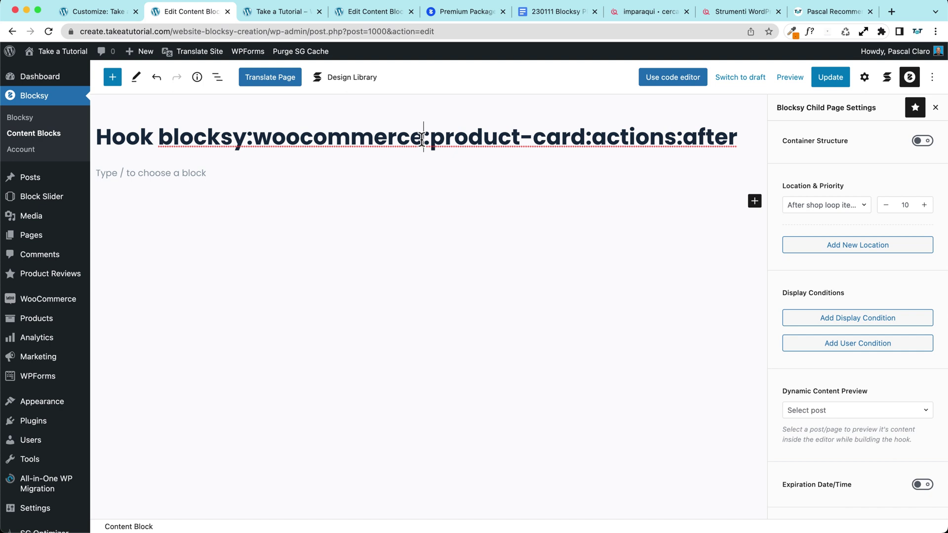
pyautogui.tripleClick(422, 139)
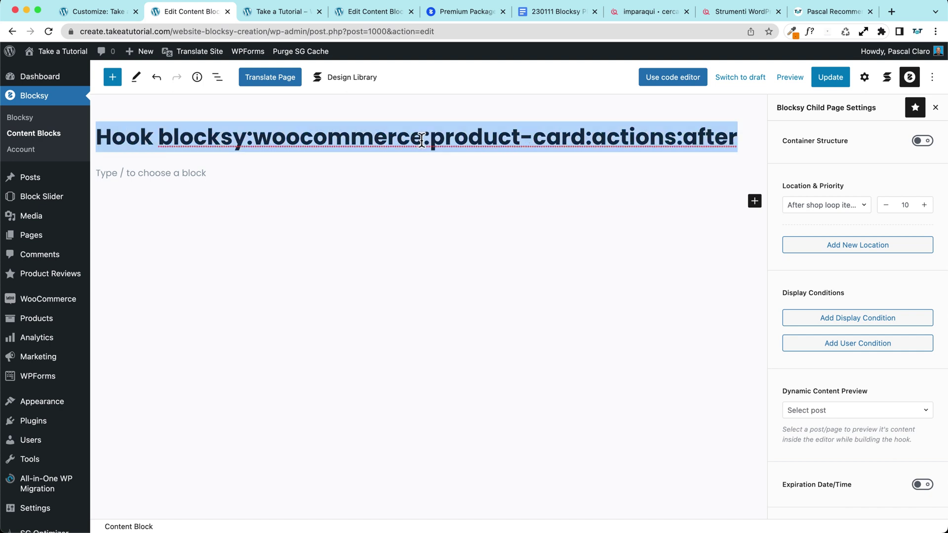
pyautogui.write('Cu')
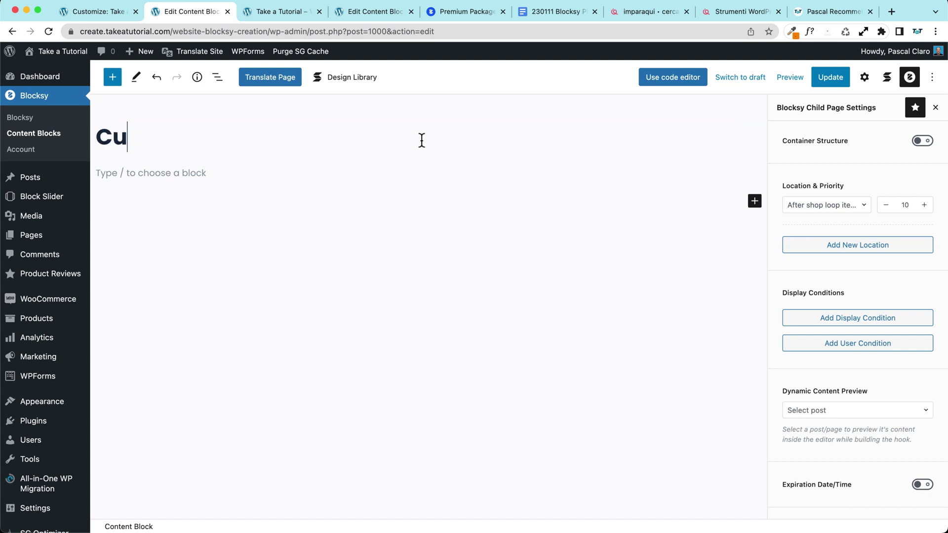
pyautogui.write('stom text after')
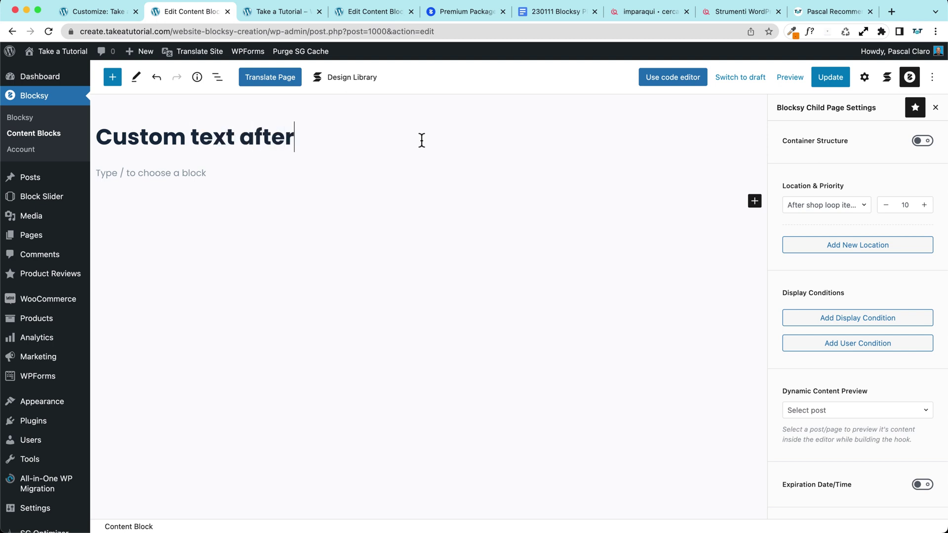
pyautogui.write(' add to cart')
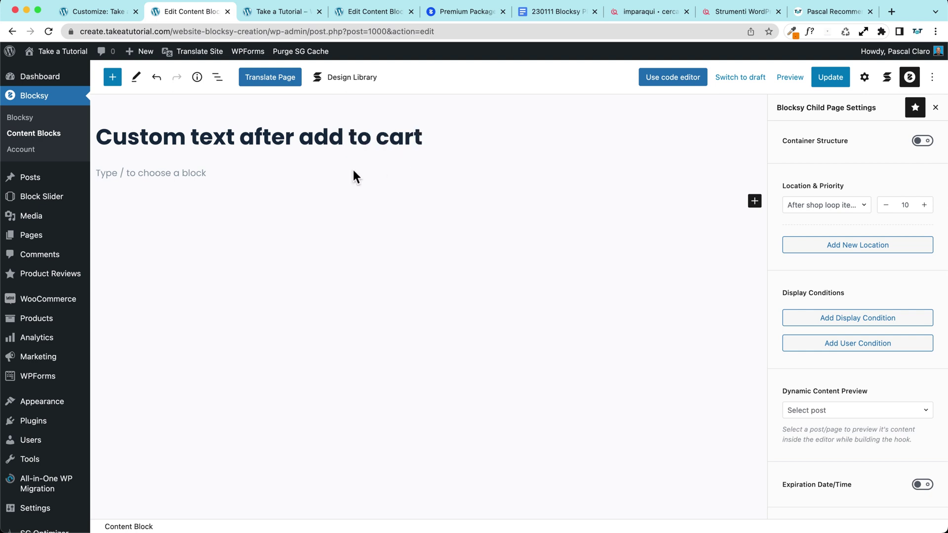
# - Add a paragraph reading "That's great!" to the content block and update it
pyautogui.click(256, 170)
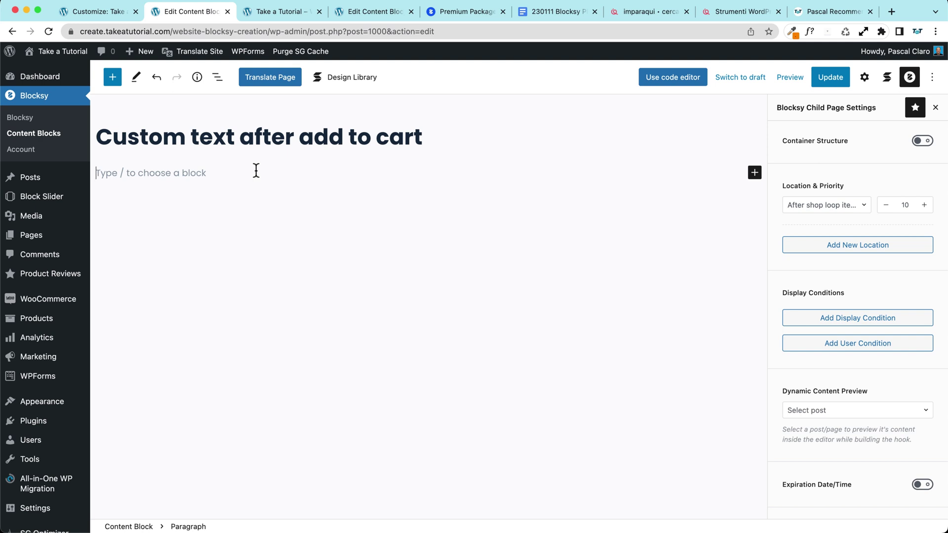
pyautogui.write("That's great!")
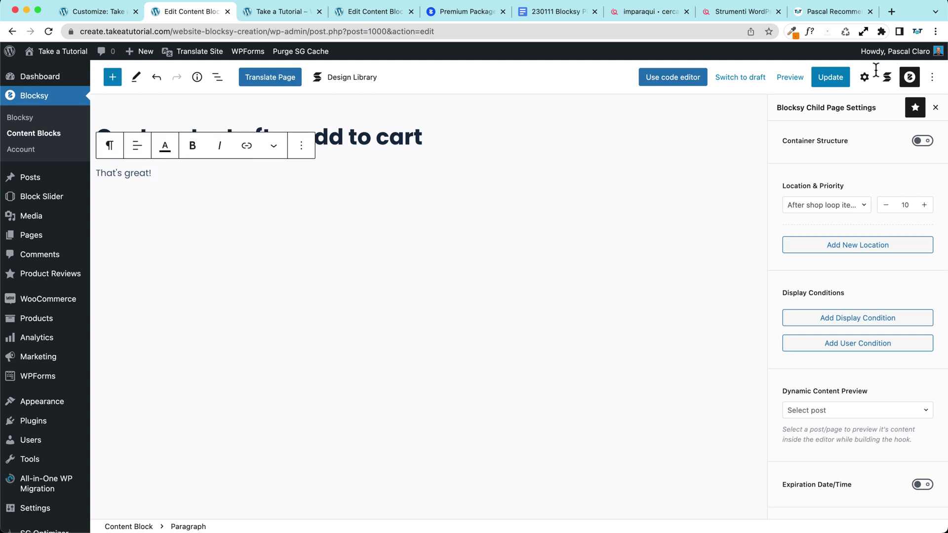
pyautogui.click(822, 77)
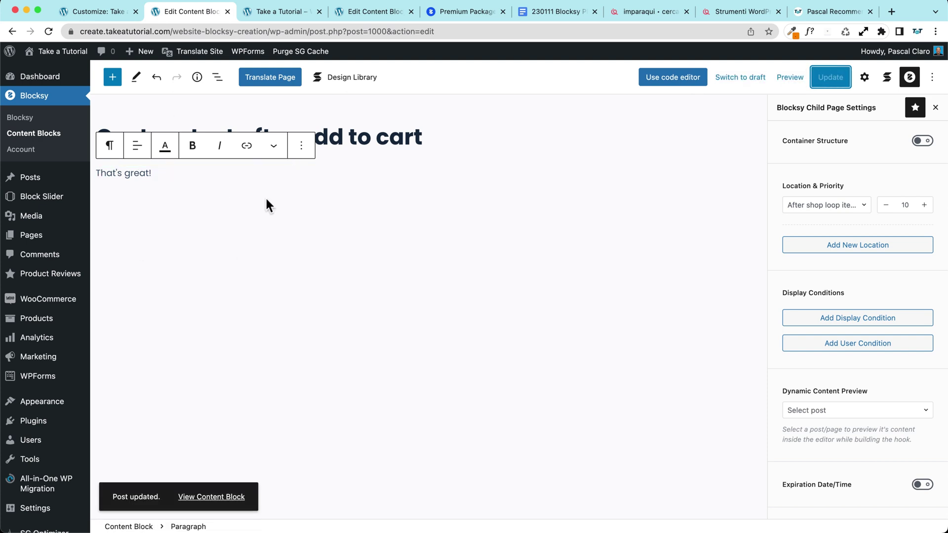
# - Go to the live site's Shop page and check its product cards for the hook text
pyautogui.click(277, 11)
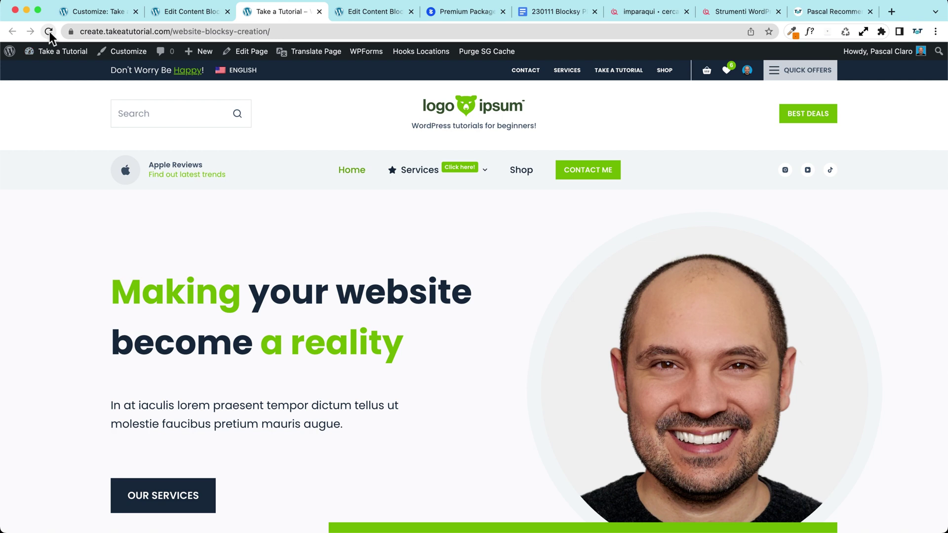
pyautogui.click(531, 171)
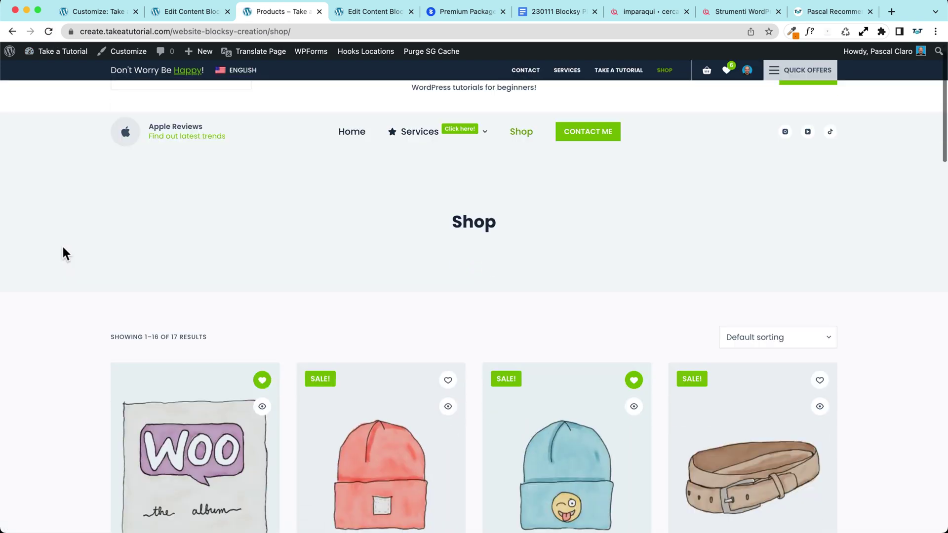
pyautogui.scroll(-7, 59, 244)
pyautogui.scroll(-1, 58, 243)
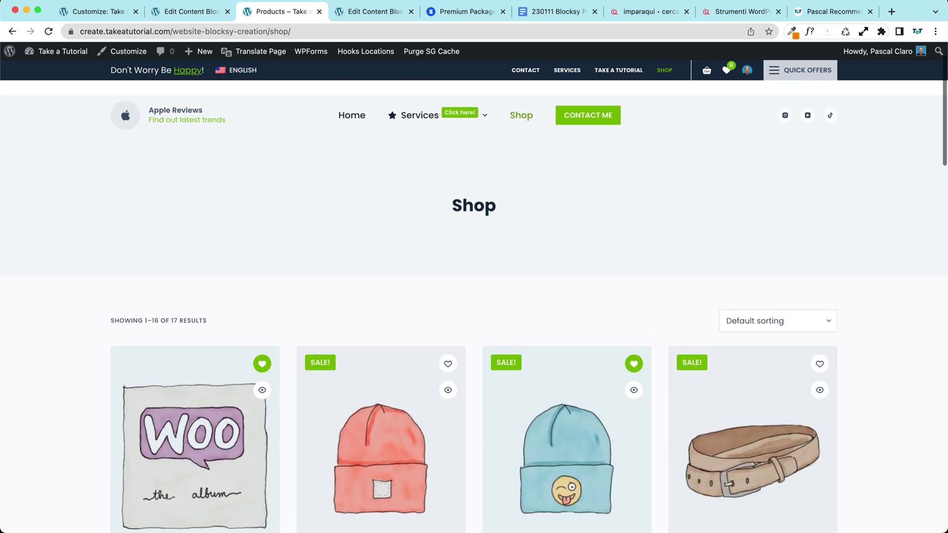
# - Add an Include Entire Website display condition to the content block and update it
pyautogui.click(190, 11)
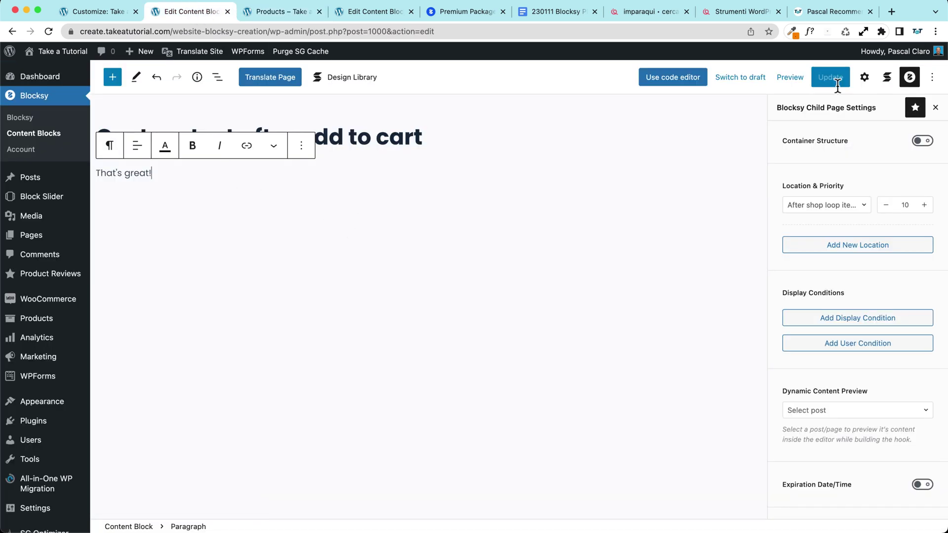
pyautogui.click(852, 321)
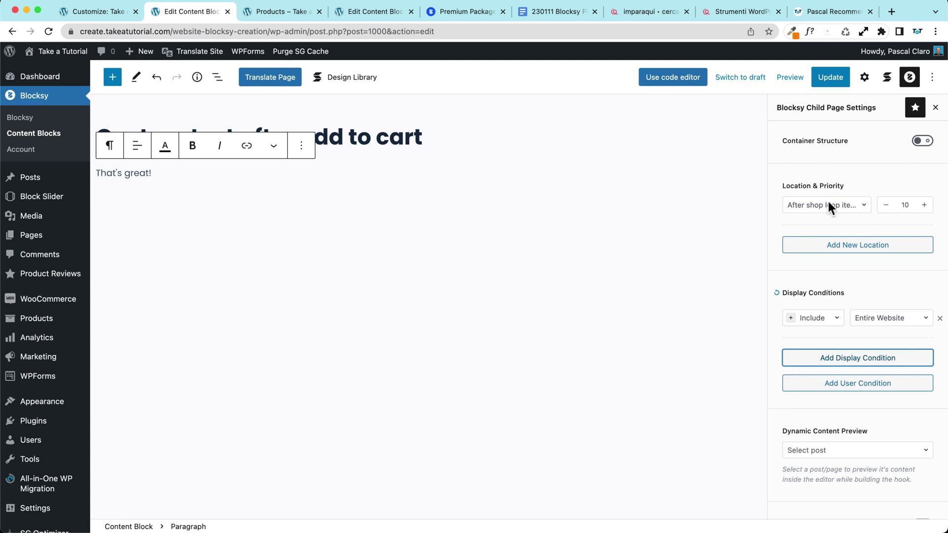
pyautogui.click(831, 77)
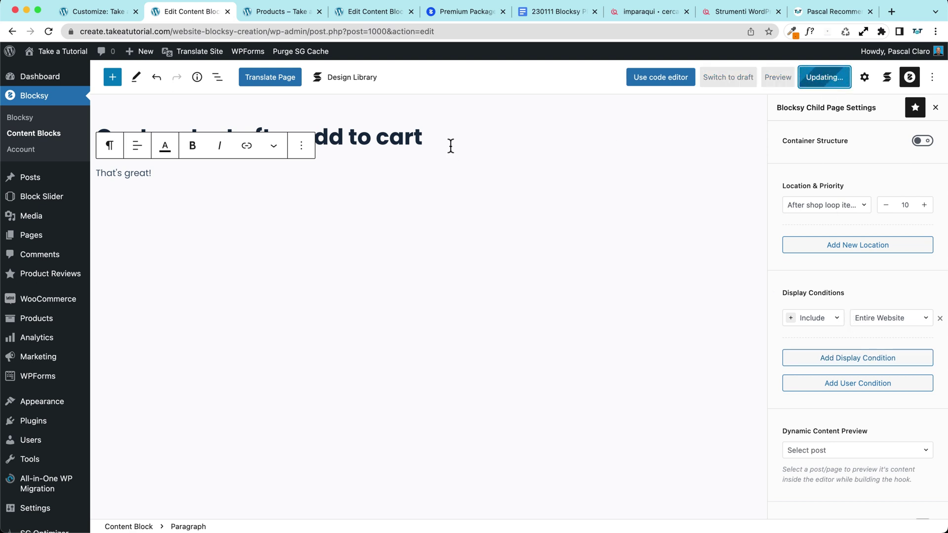
# - Reload the live Shop page and check the area below the products' Add to Cart buttons
pyautogui.click(272, 14)
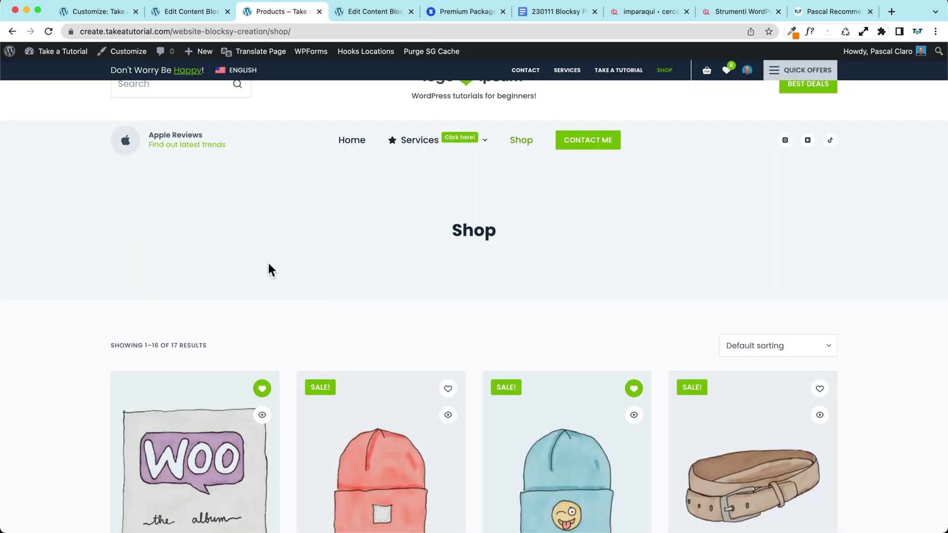
pyautogui.press('super+r')
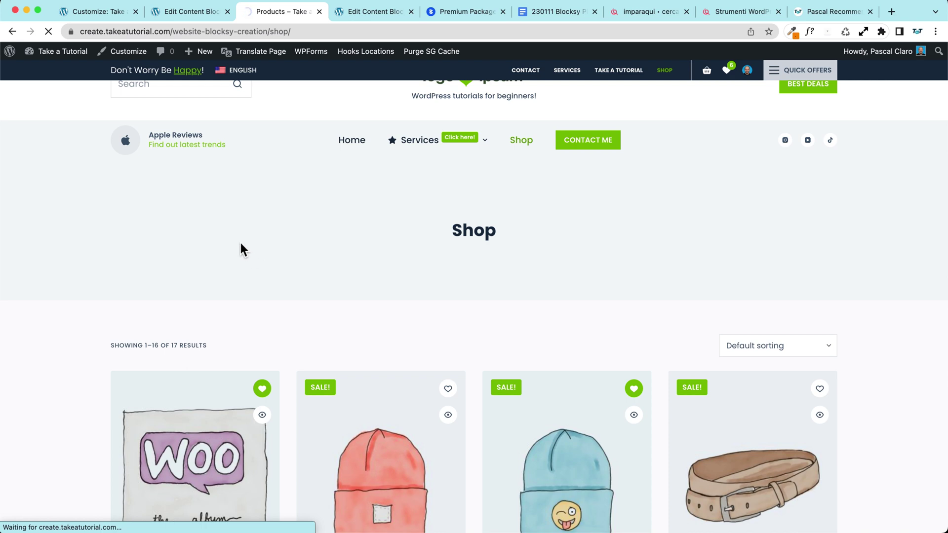
pyautogui.scroll(-7, 240, 244)
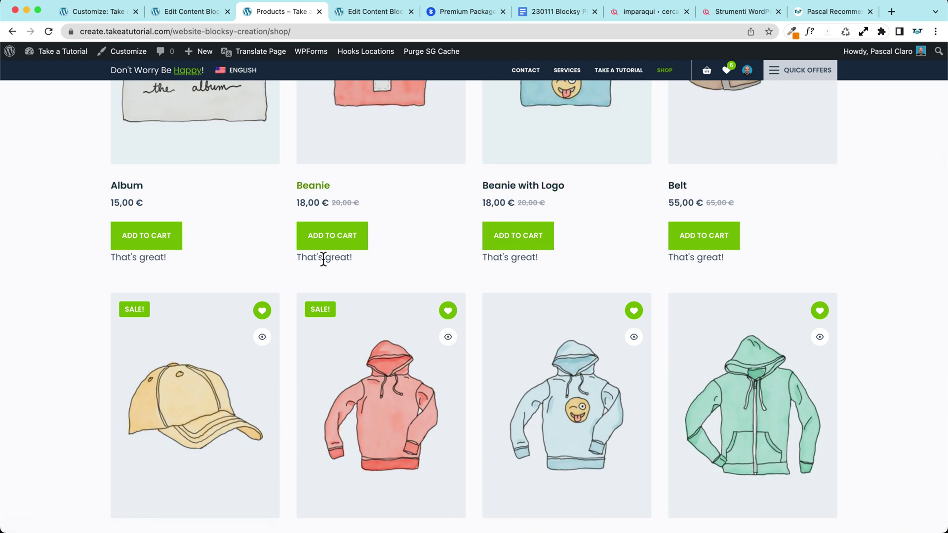
pyautogui.scroll(-3, 71, 239)
pyautogui.scroll(-5, 62, 233)
pyautogui.scroll(8, 62, 232)
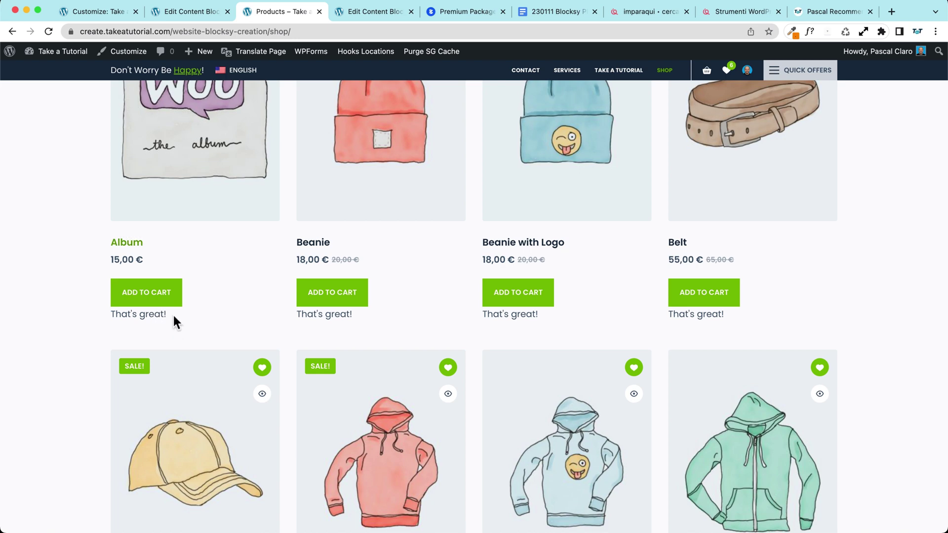
pyautogui.scroll(7, 64, 209)
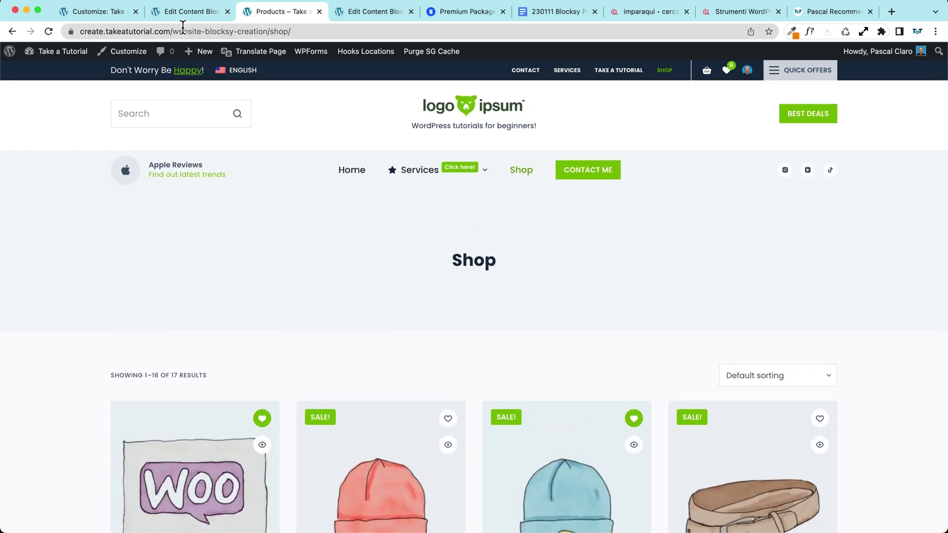
# - Replace shop with blog in the live site's address and examine the Category Design archive's post cards
pyautogui.click(293, 32)
pyautogui.click(289, 32)
pyautogui.doubleClick(307, 32)
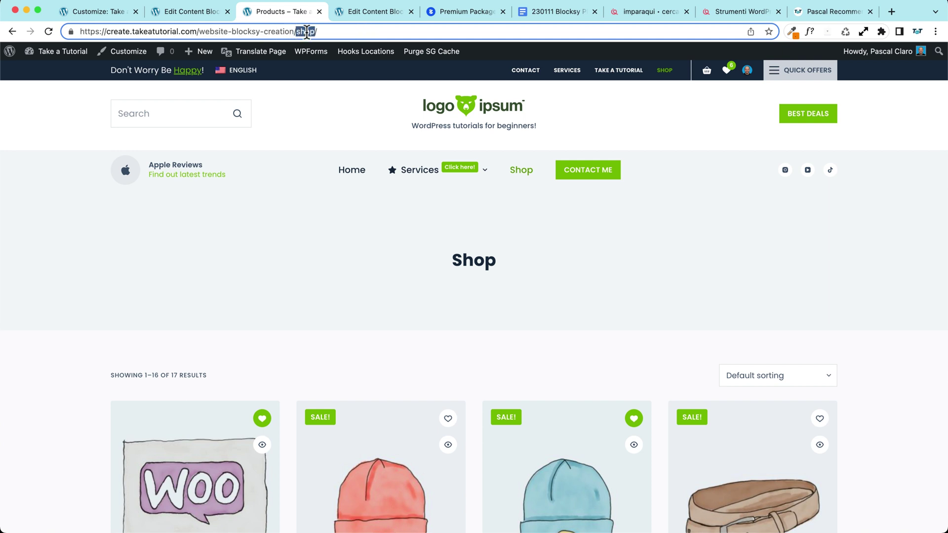
pyautogui.write('bl')
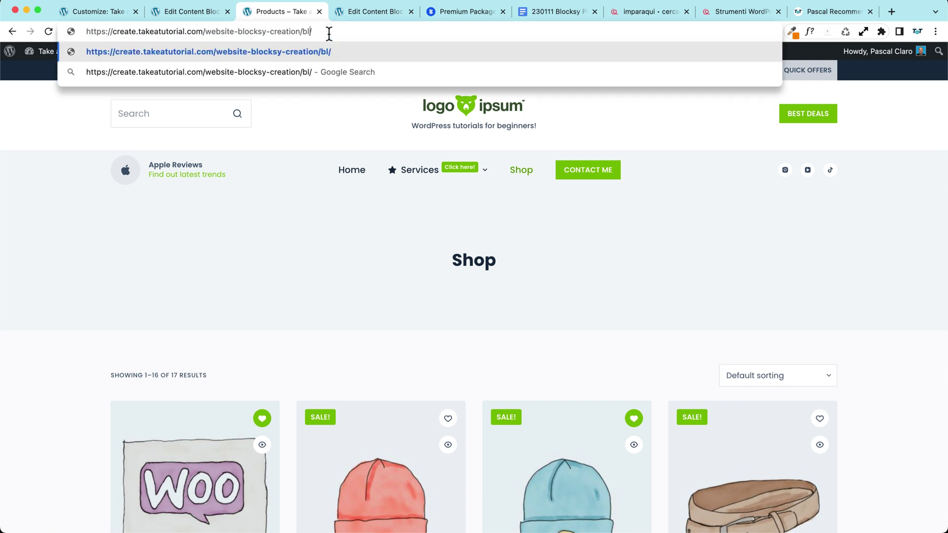
pyautogui.write('og')
pyautogui.press('Return')
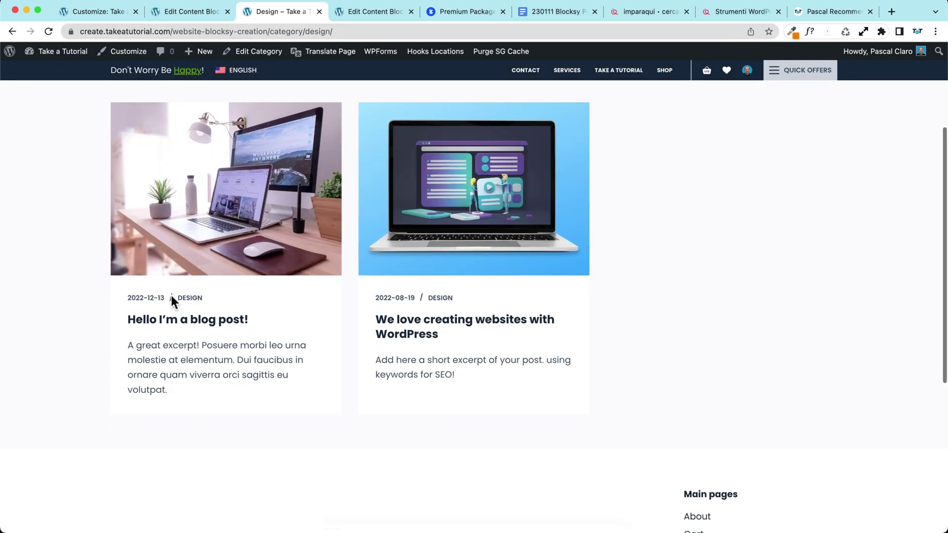
pyautogui.scroll(3, 148, 336)
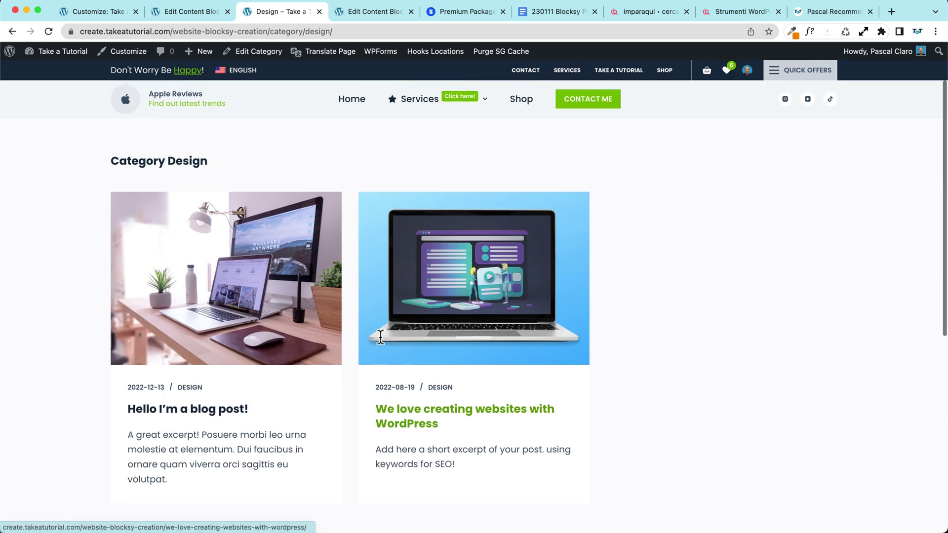
pyautogui.scroll(-3, 127, 319)
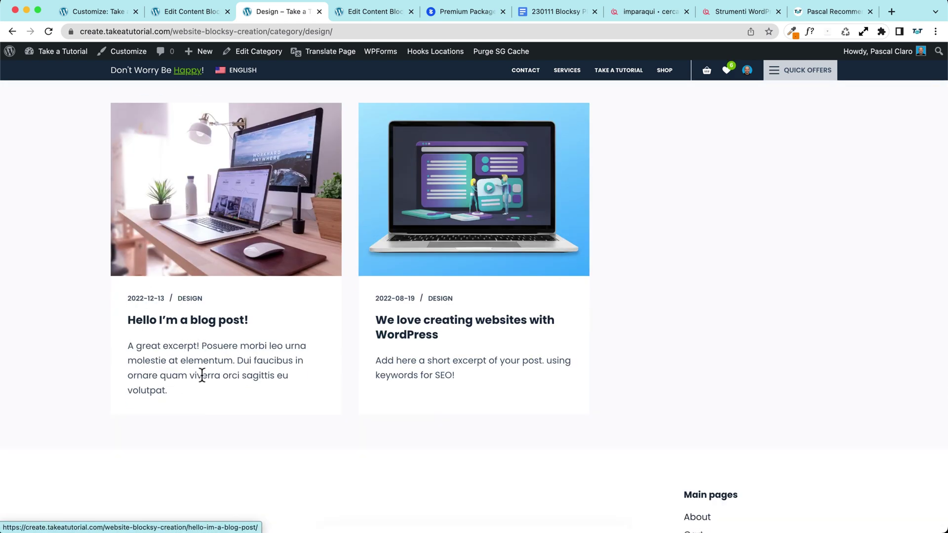
pyautogui.scroll(2, 191, 245)
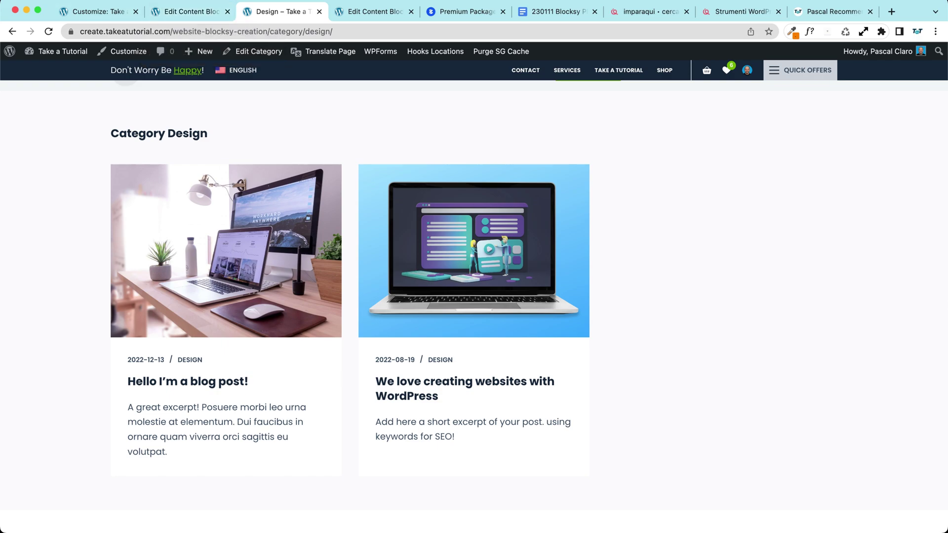
pyautogui.scroll(3, 64, 329)
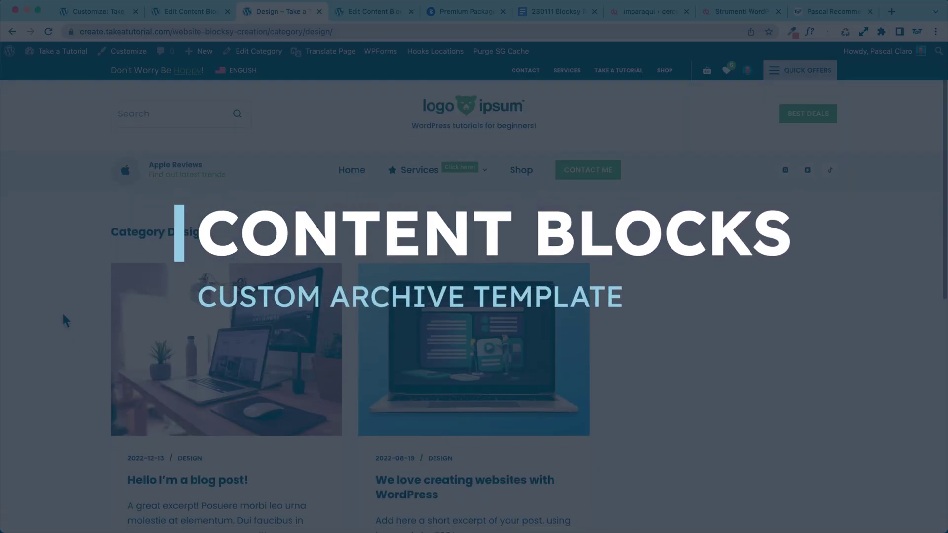
# - Start a new Custom Template content block in the site's Content Blocks list, with Archive Template as its template type
pyautogui.click(188, 12)
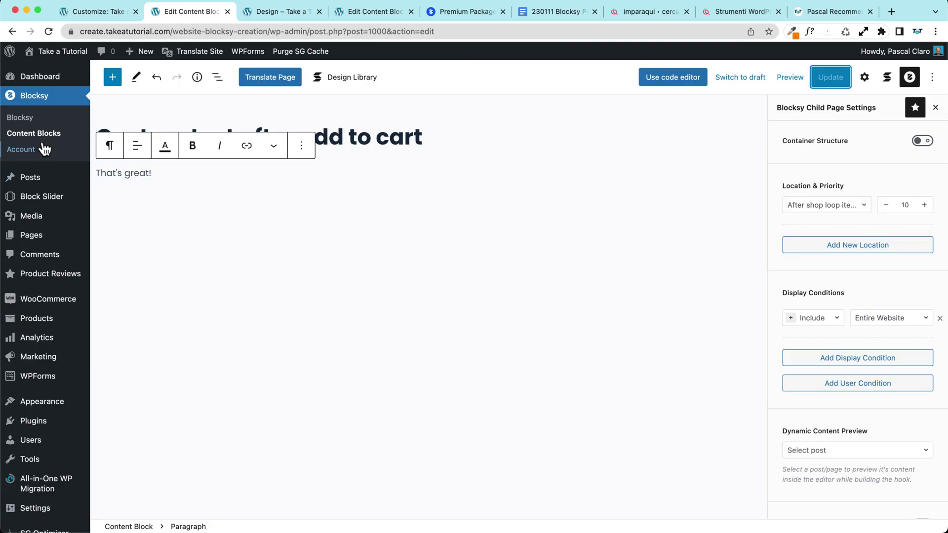
pyautogui.click(38, 135)
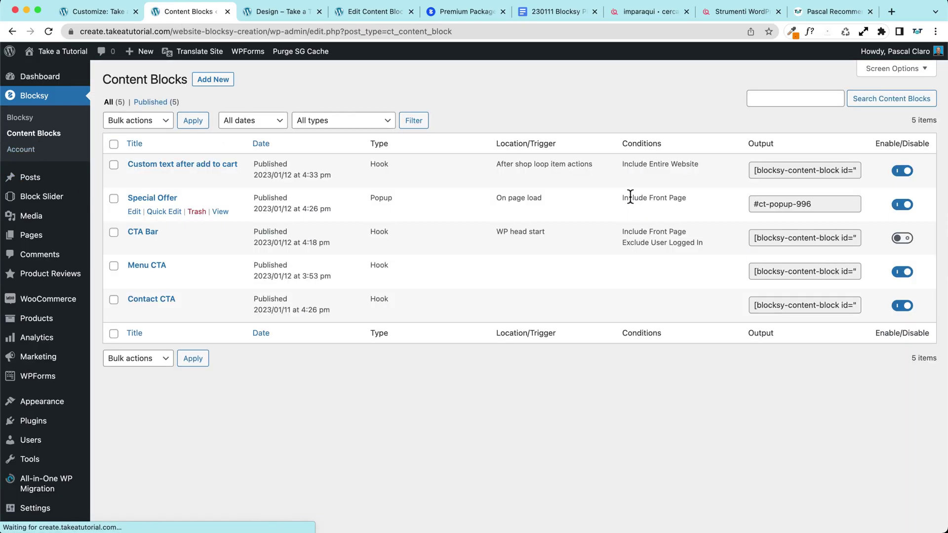
pyautogui.click(212, 79)
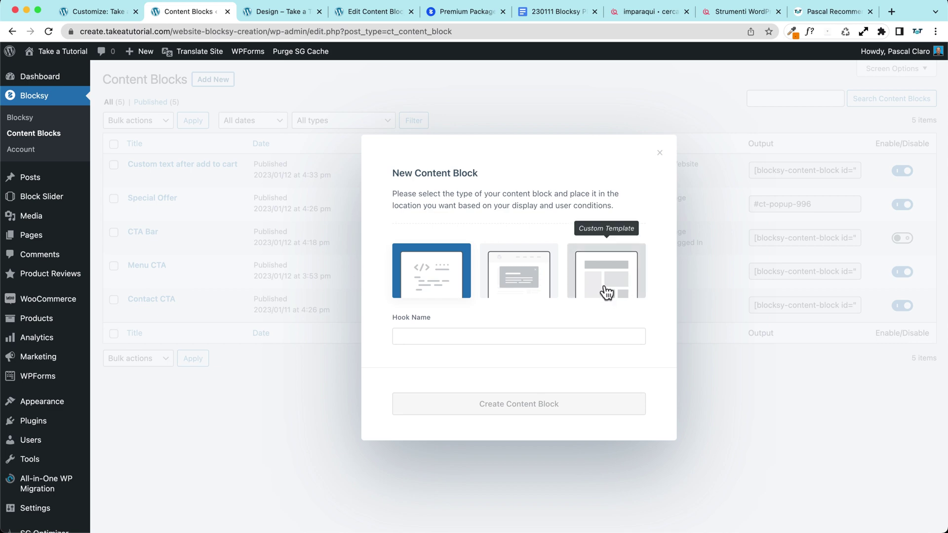
pyautogui.click(607, 293)
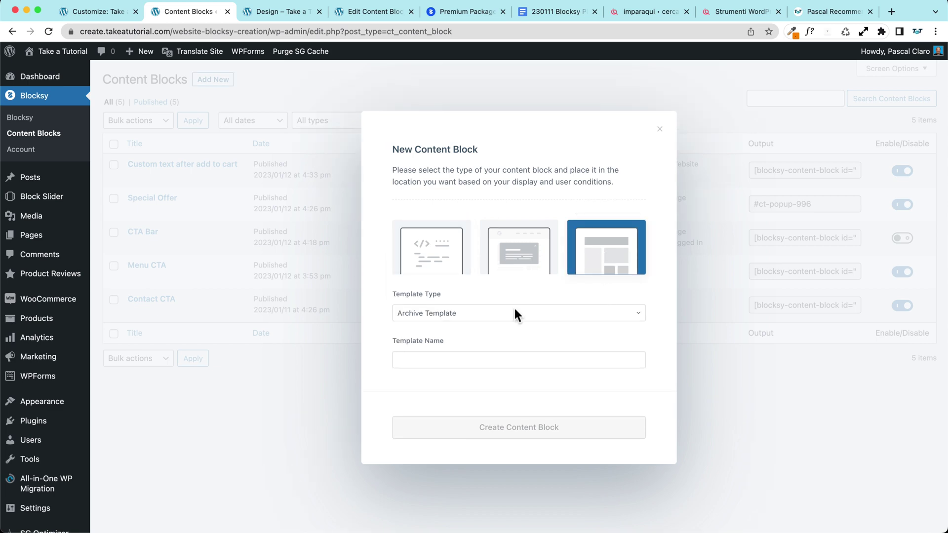
pyautogui.click(483, 313)
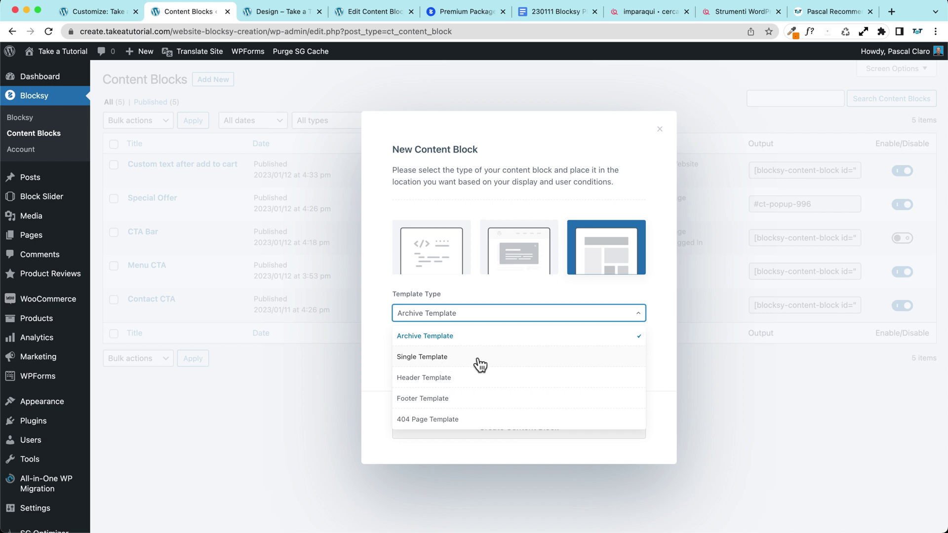
pyautogui.click(408, 357)
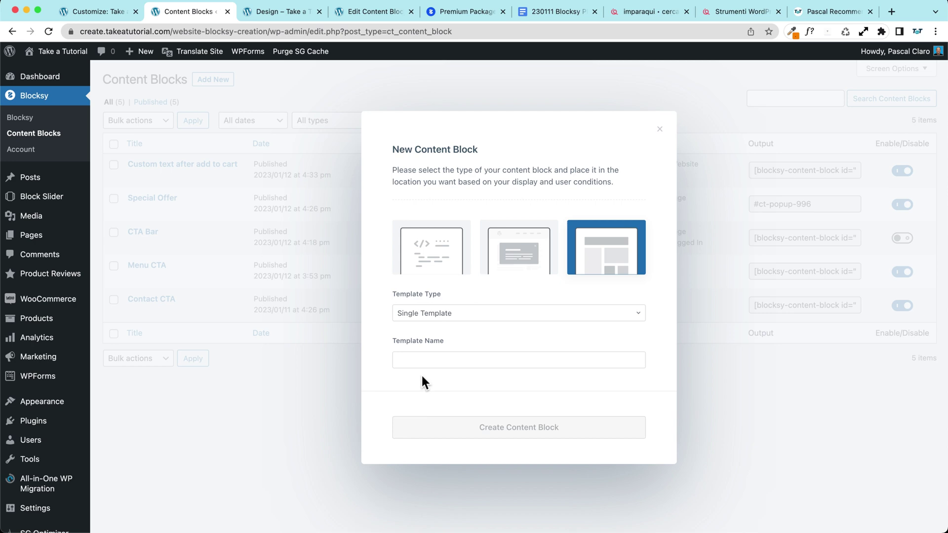
pyautogui.click(427, 317)
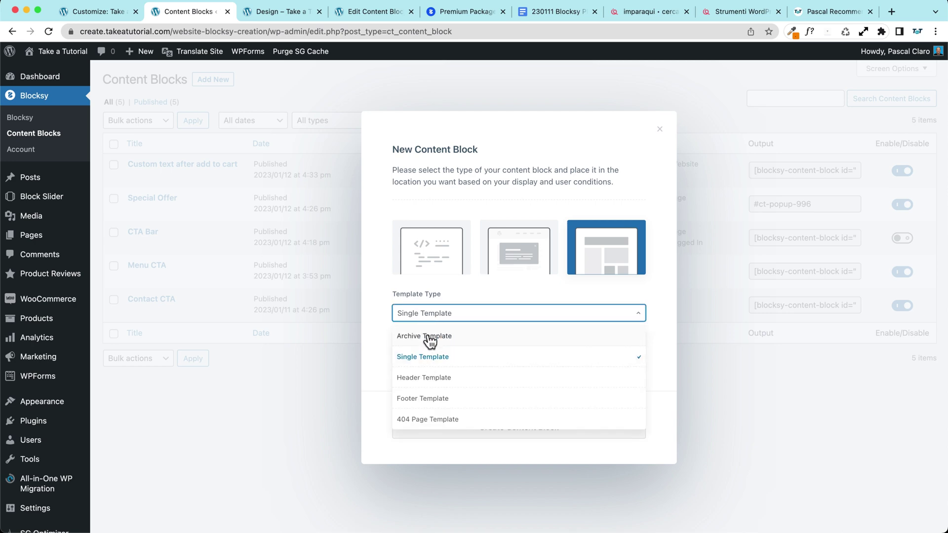
pyautogui.click(427, 337)
# - Name the archive template Custom Blog Category Template and create the content block
pyautogui.click(422, 351)
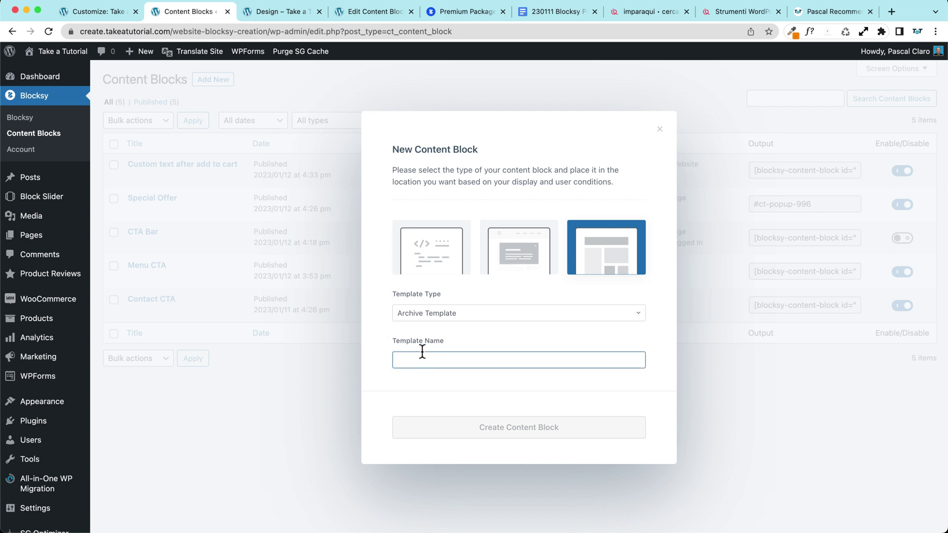
pyautogui.click(418, 360)
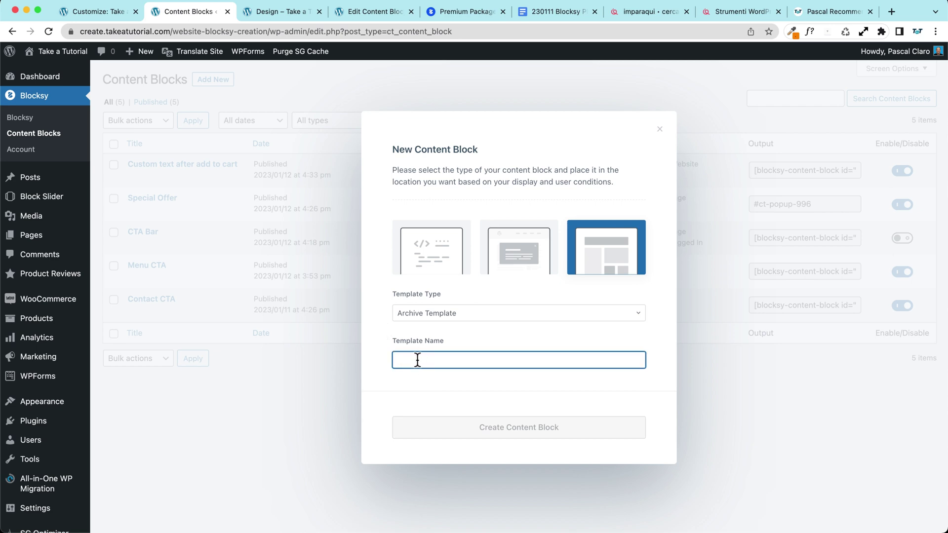
pyautogui.write('Cus')
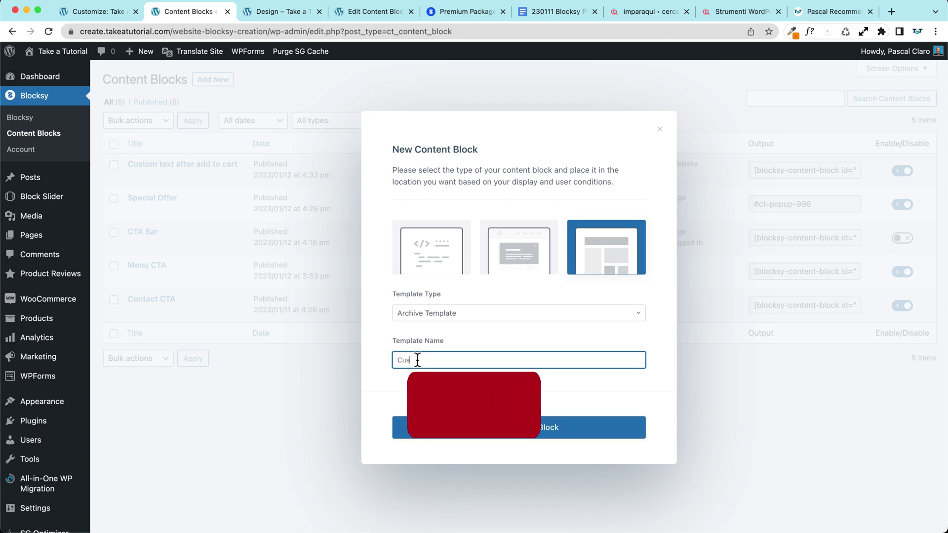
pyautogui.write('tom Blog')
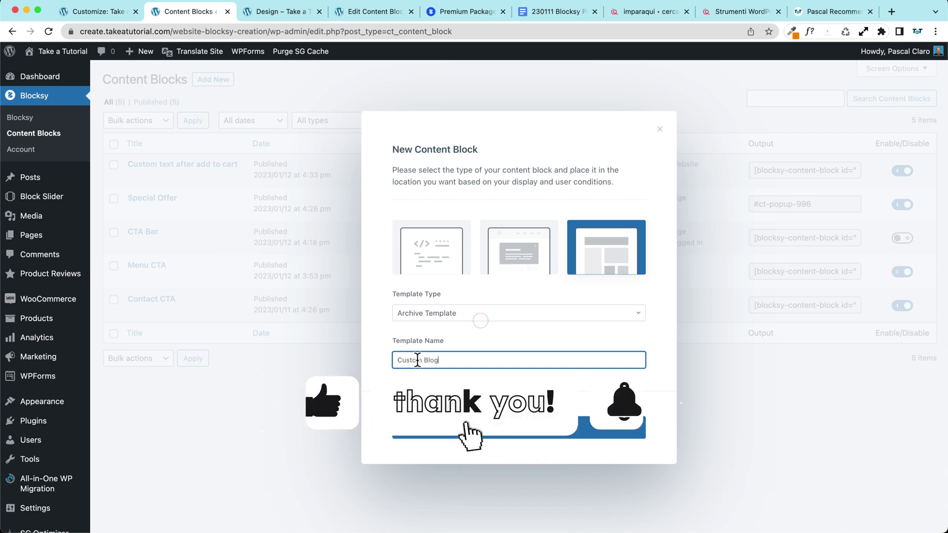
pyautogui.write(' Cate')
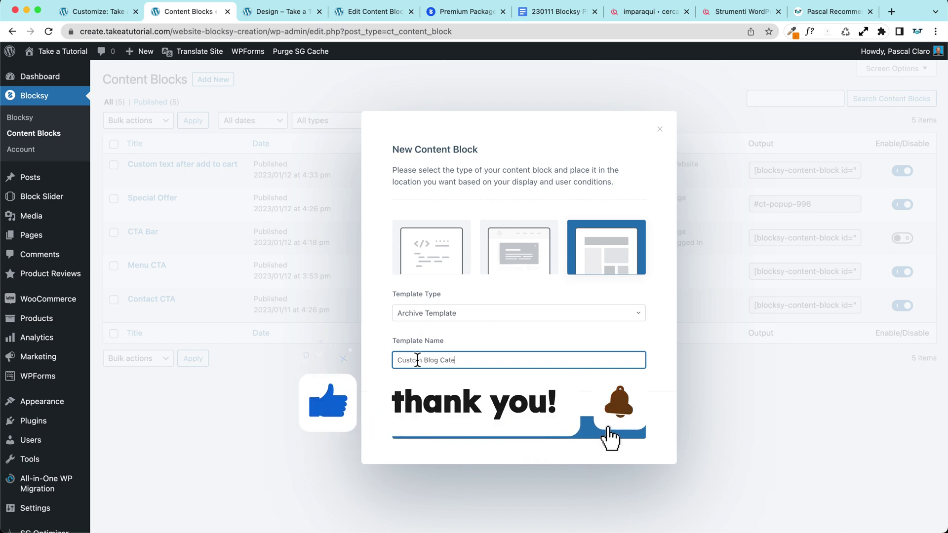
pyautogui.write('gory Templat')
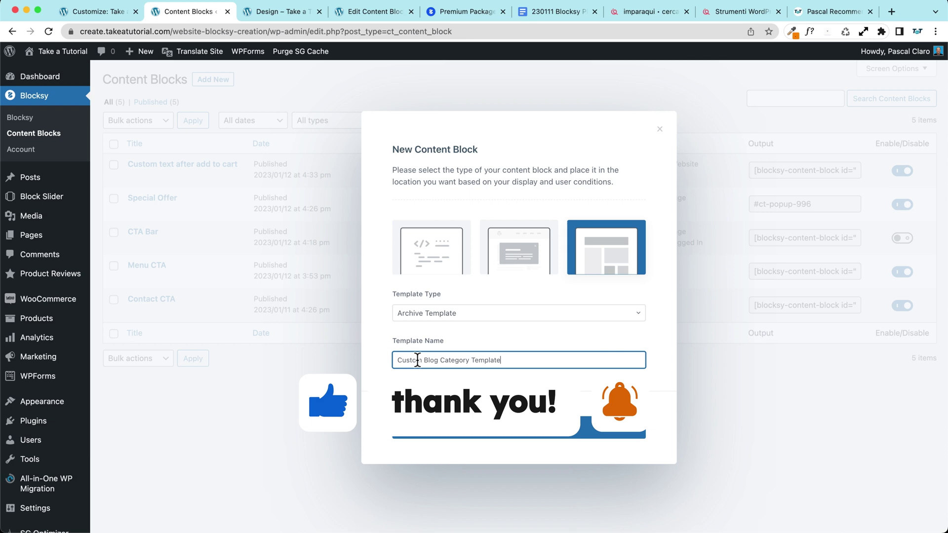
pyautogui.write('e')
pyautogui.click(493, 429)
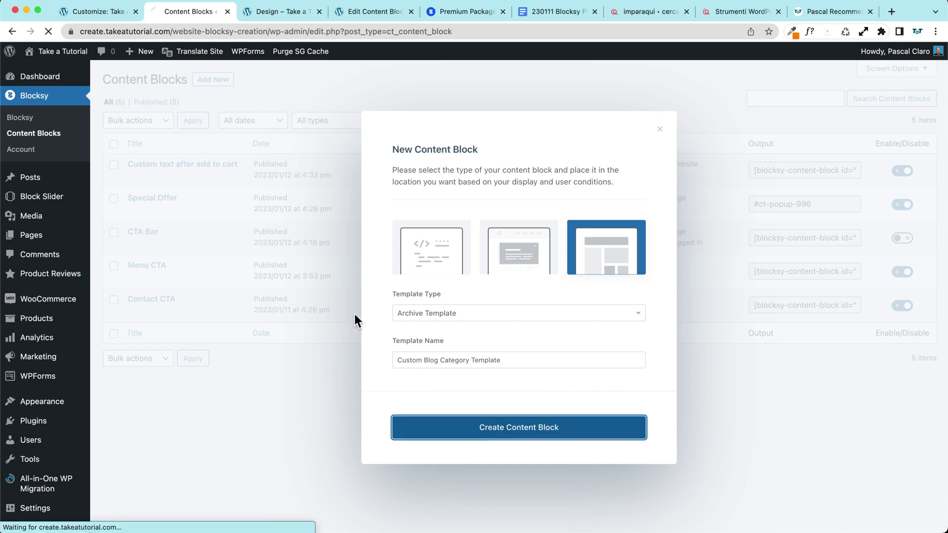
# - Examine the live Category Design archive page, from its heading down through the post cards
pyautogui.click(271, 10)
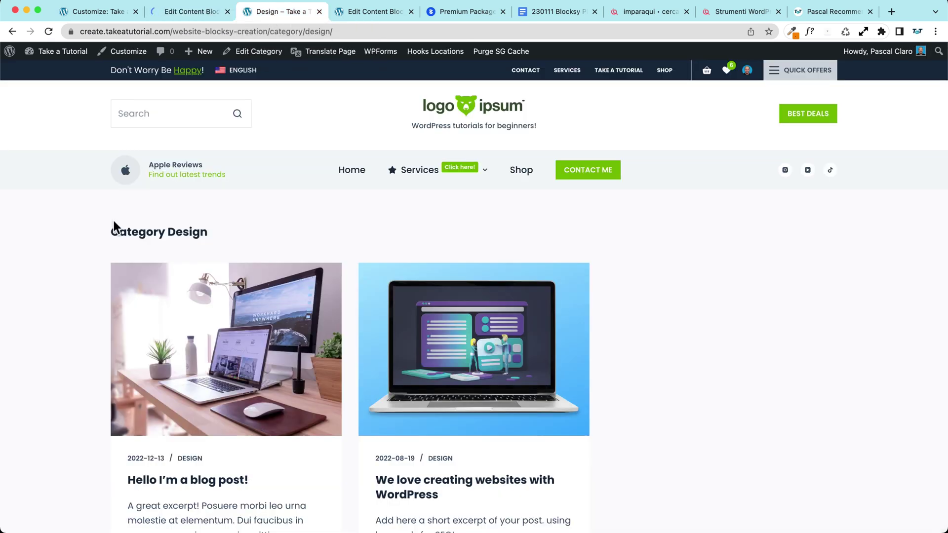
pyautogui.scroll(-5, 93, 222)
pyautogui.scroll(5, 85, 222)
pyautogui.scroll(-2, 85, 223)
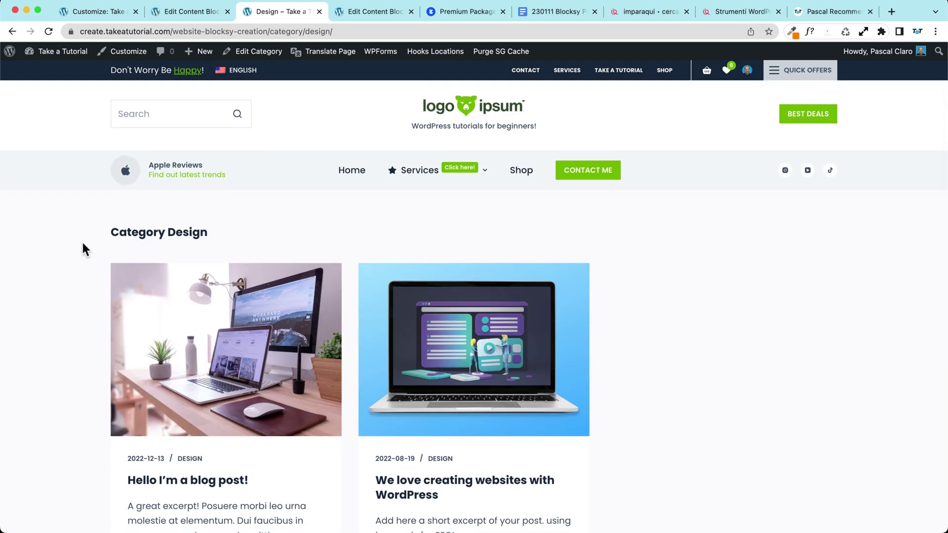
pyautogui.scroll(-2, 81, 235)
pyautogui.scroll(4, 81, 235)
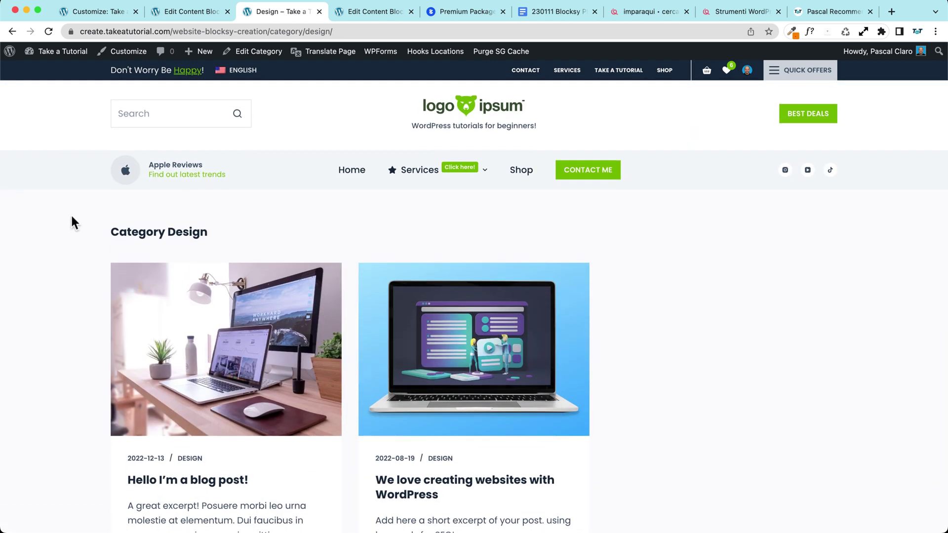
# - Open the Blocksy page settings of the new template and set its Replacement Behavior to Full Page
pyautogui.click(185, 13)
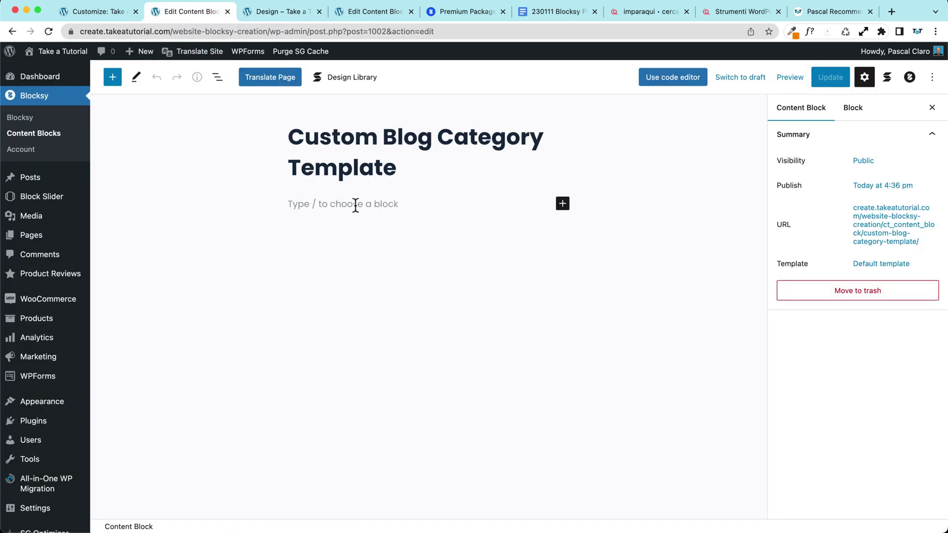
pyautogui.click(932, 107)
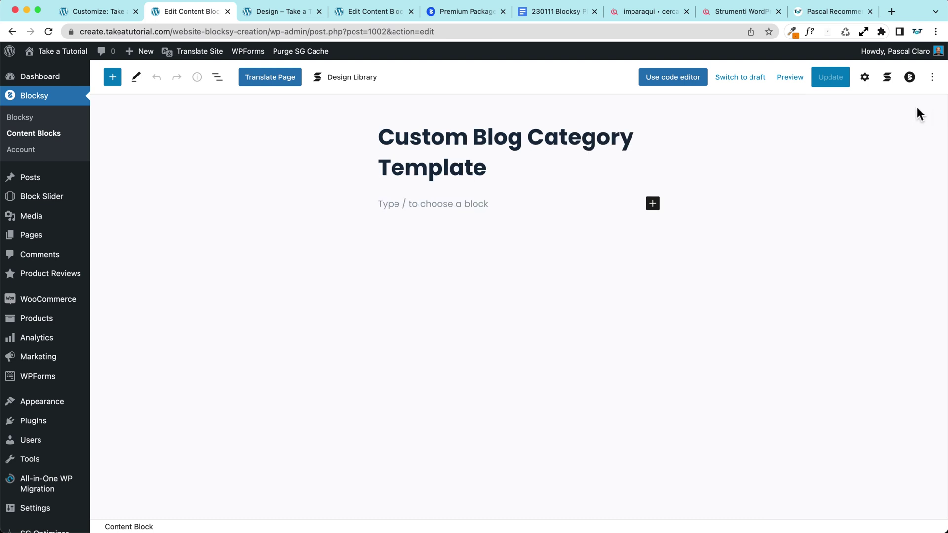
pyautogui.click(909, 79)
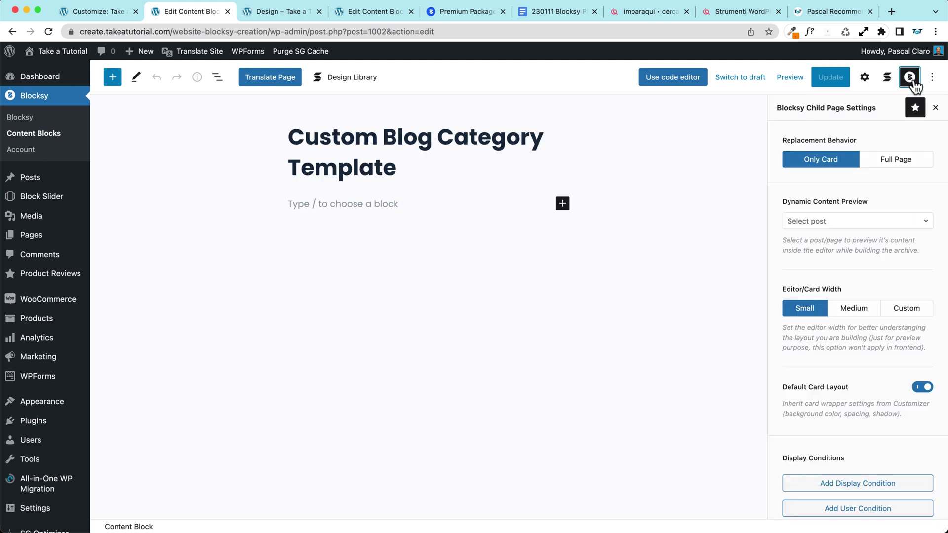
pyautogui.click(891, 165)
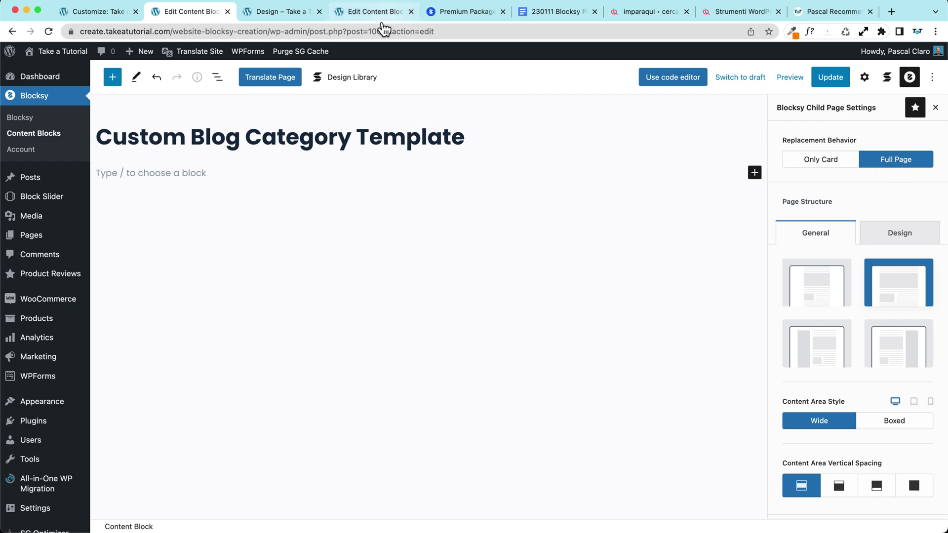
pyautogui.click(286, 12)
pyautogui.click(193, 12)
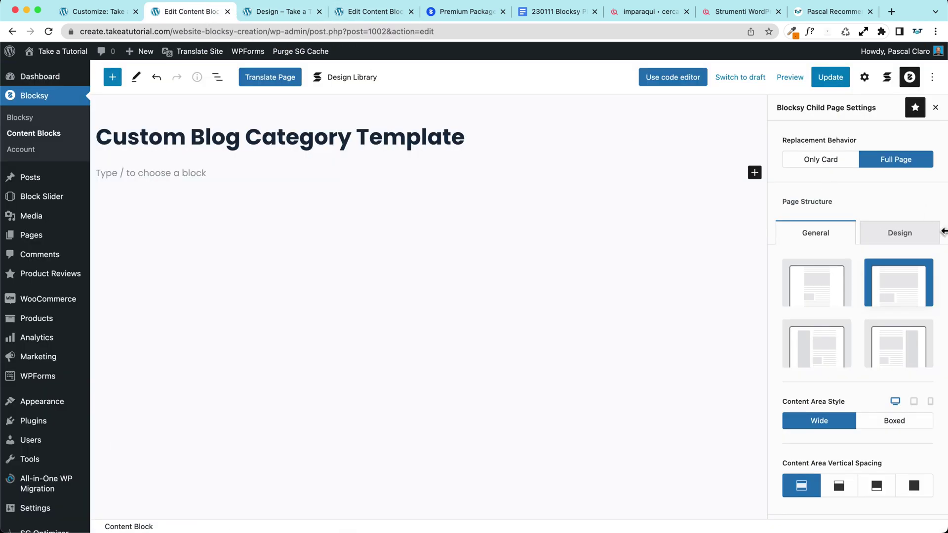
# - Add an Include display condition for Archives to the template
pyautogui.scroll(-5, 828, 202)
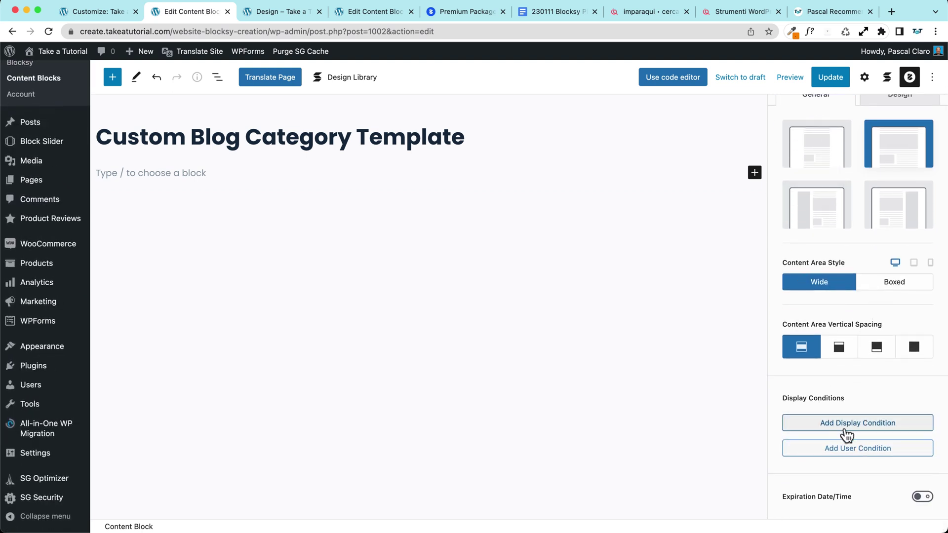
pyautogui.click(869, 431)
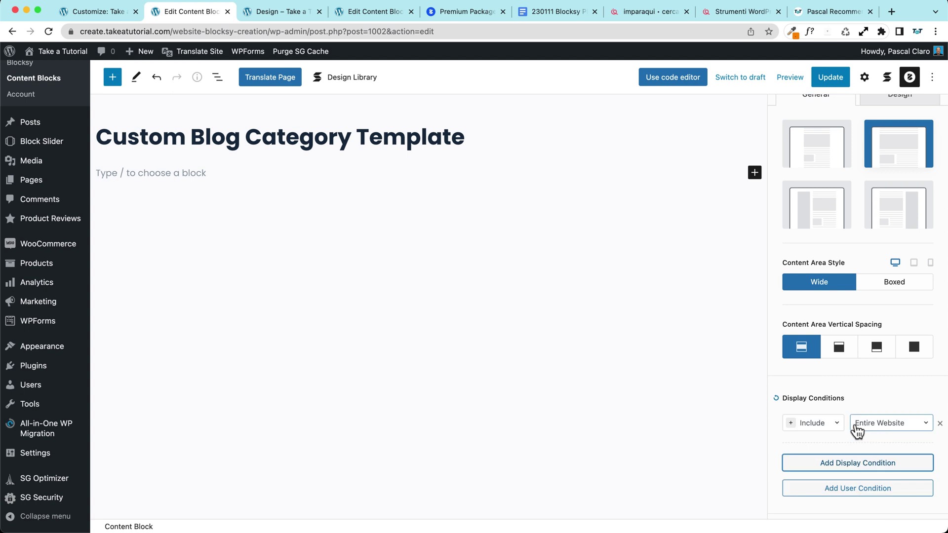
pyautogui.scroll(-1, 862, 434)
pyautogui.click(882, 385)
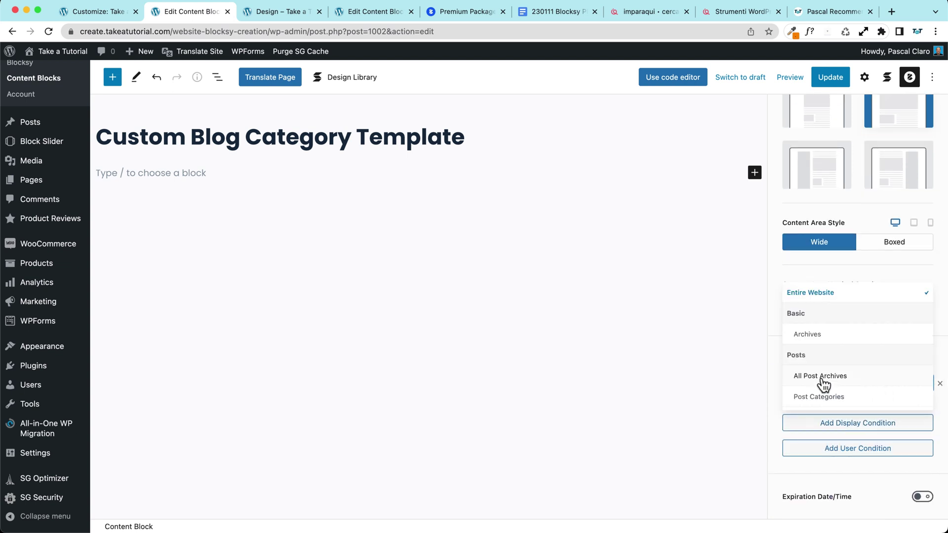
pyautogui.click(810, 313)
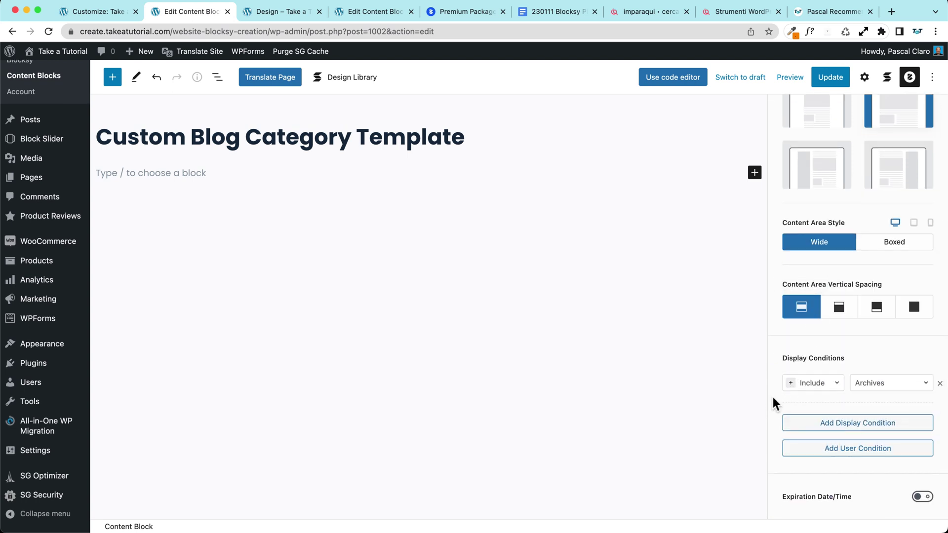
# - Change the Include display condition to Taxonomy ID and choose the Design category
pyautogui.click(890, 383)
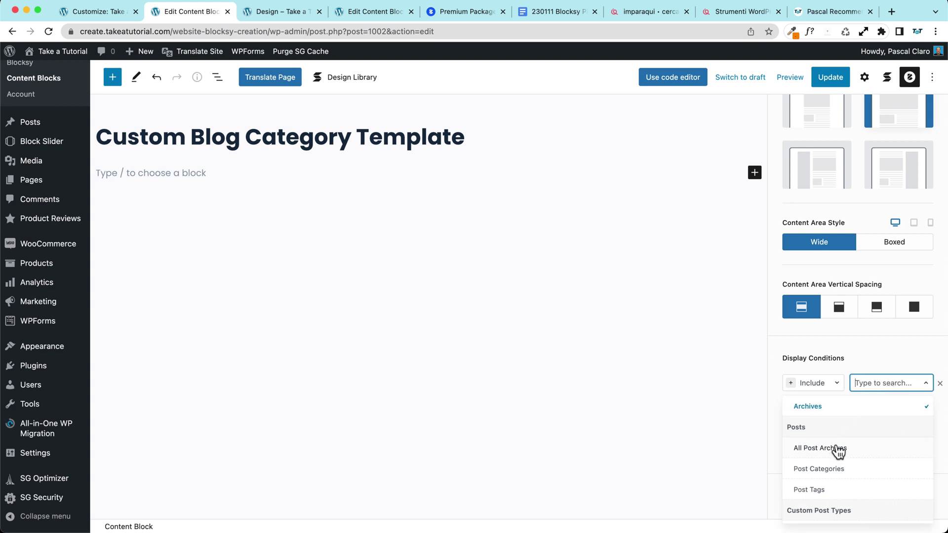
pyautogui.scroll(-3, 840, 450)
pyautogui.scroll(-1, 842, 453)
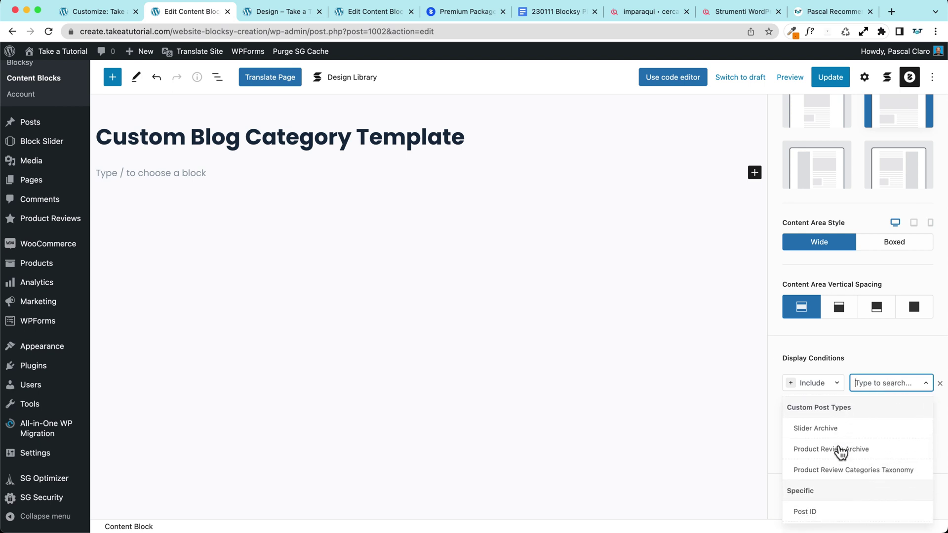
pyautogui.scroll(1, 840, 451)
pyautogui.scroll(2, 844, 458)
pyautogui.scroll(1, 840, 454)
pyautogui.scroll(-5, 834, 443)
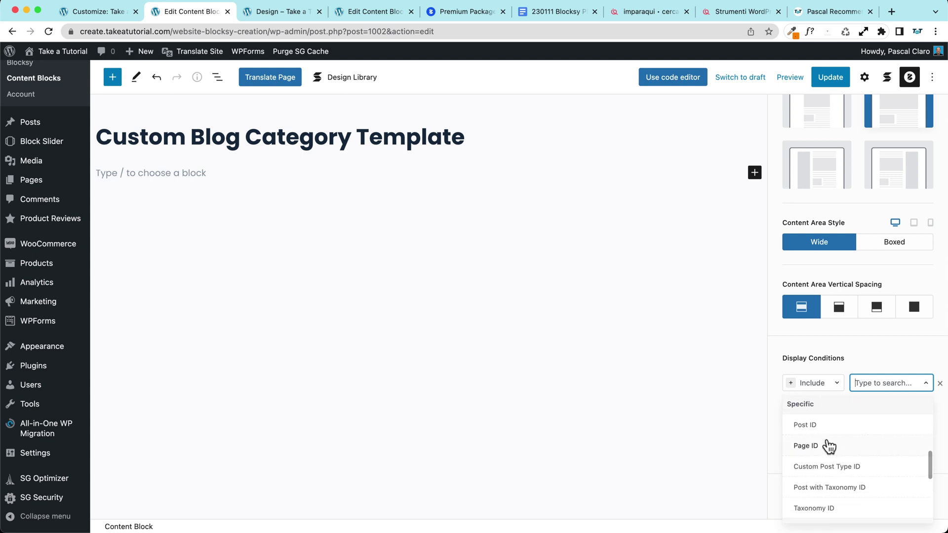
pyautogui.scroll(-1, 830, 449)
pyautogui.scroll(-1, 843, 460)
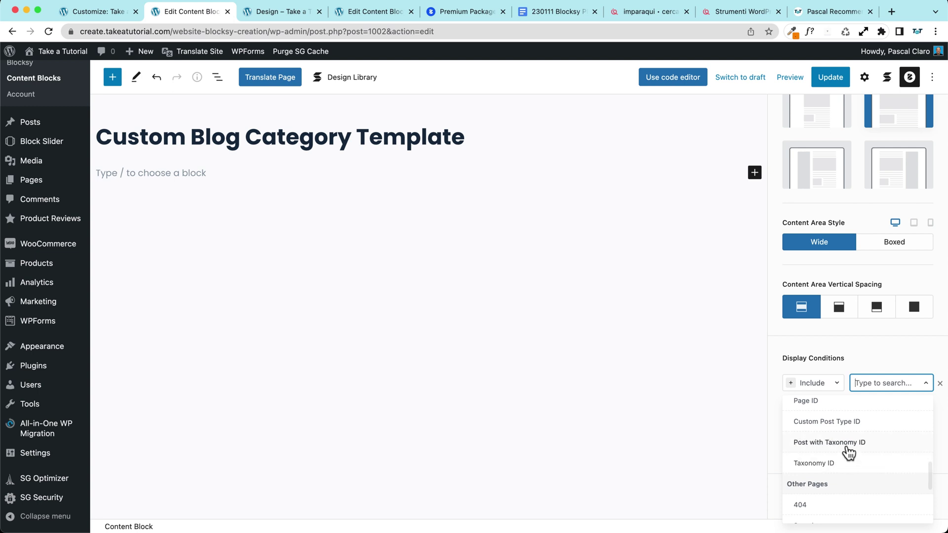
pyautogui.scroll(-2, 845, 468)
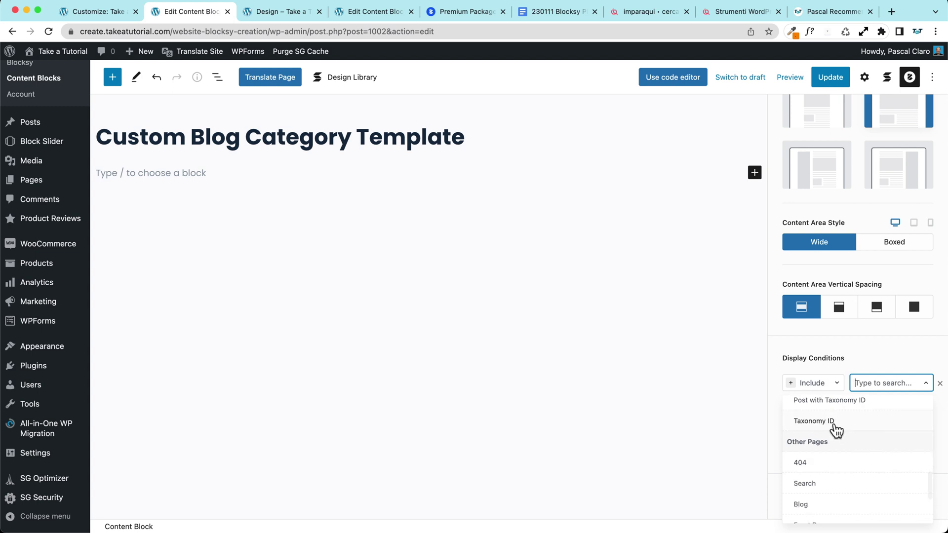
pyautogui.click(836, 429)
pyautogui.click(861, 409)
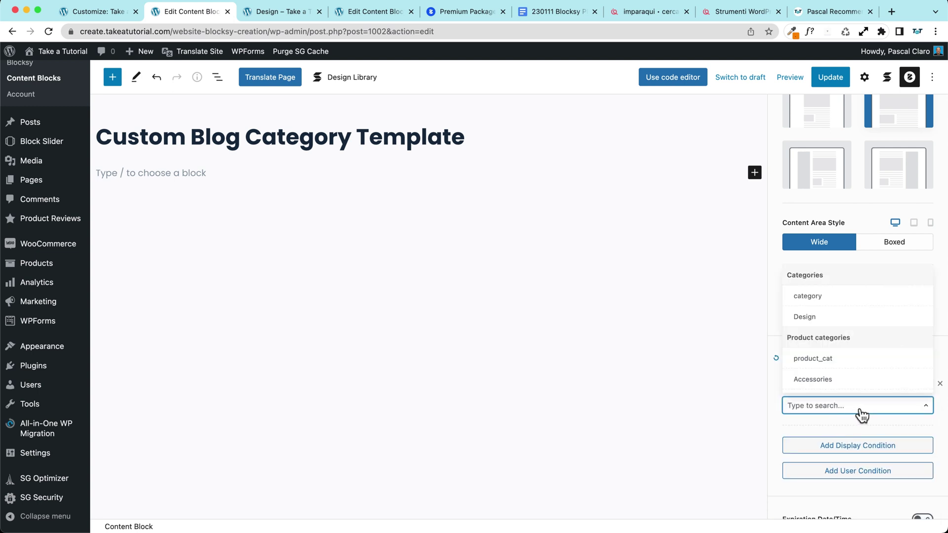
pyautogui.click(806, 317)
# - Check the live Category Design page's heading and go back to the template's Replacement Behavior setting
pyautogui.click(279, 14)
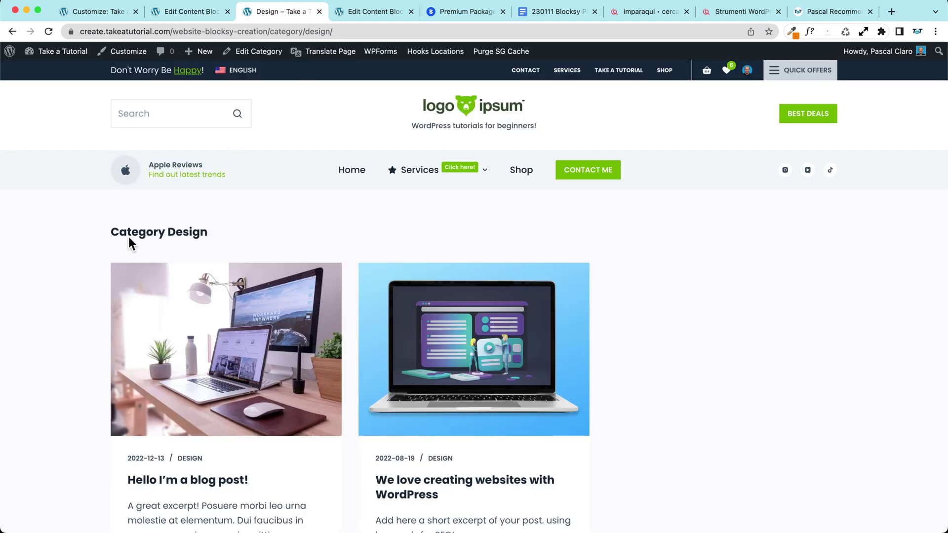
pyautogui.click(188, 11)
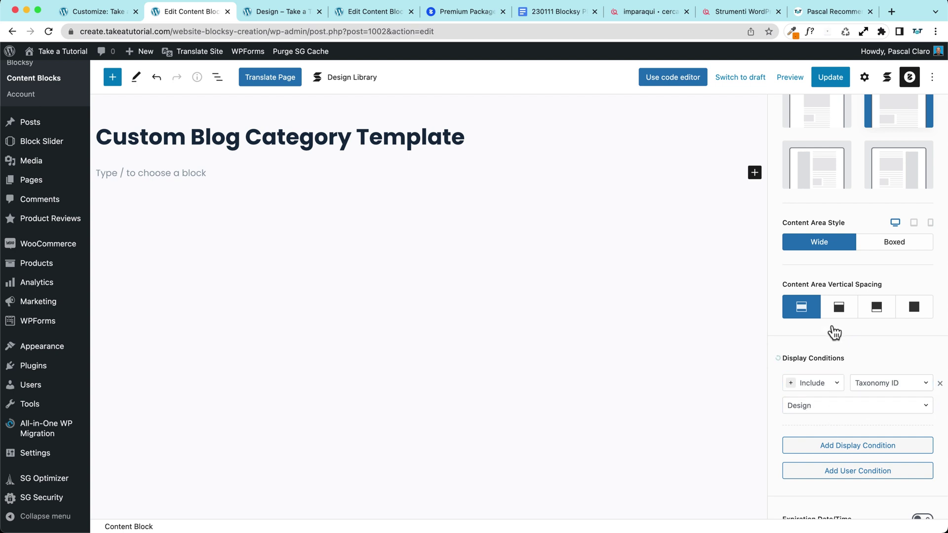
pyautogui.scroll(5, 847, 477)
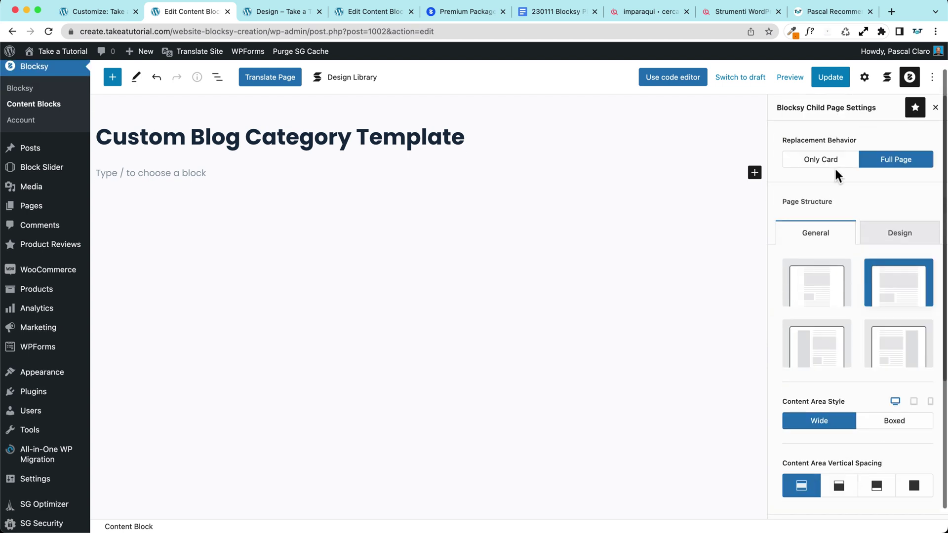
# - Update the Custom Blog Category Template and reload the live Design category page
pyautogui.click(831, 78)
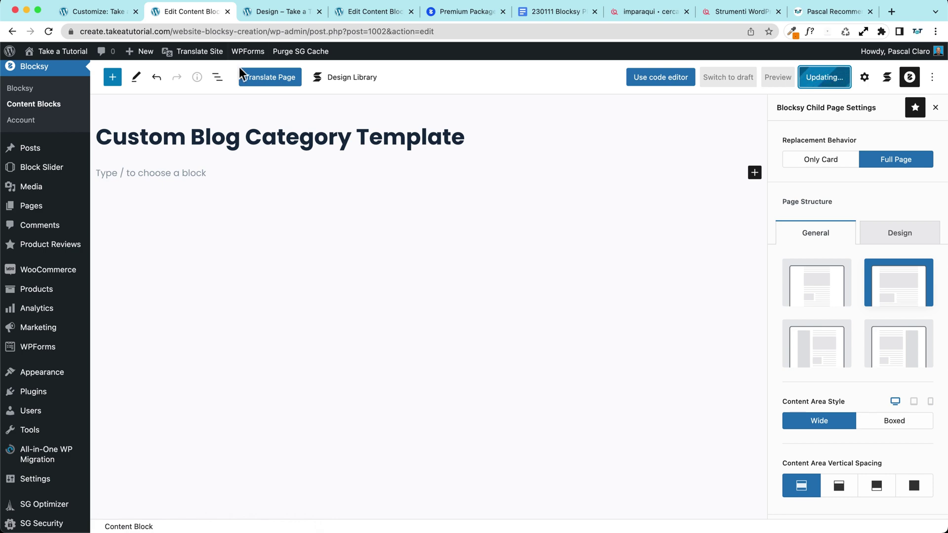
pyautogui.click(277, 11)
pyautogui.click(49, 31)
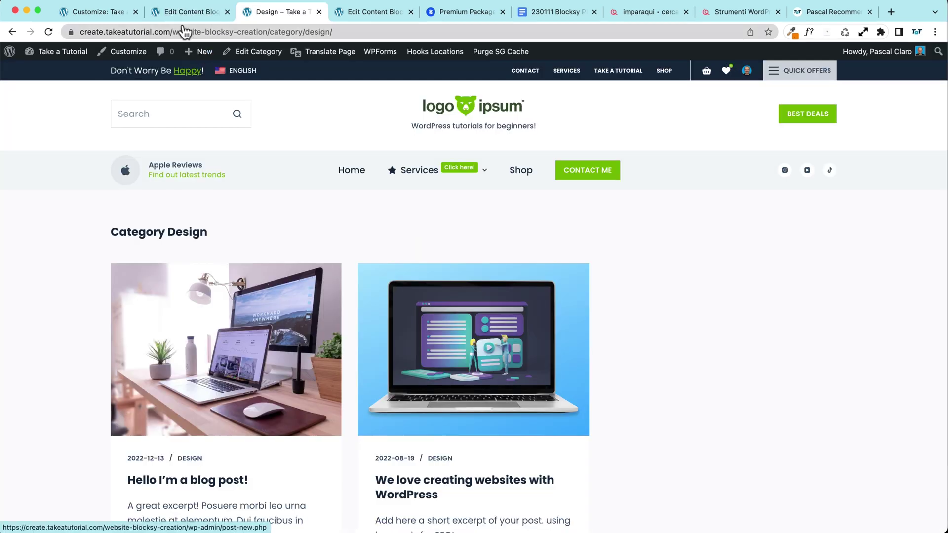
# - Add a paragraph reading "Test" to the Custom Blog Category Template and update it
pyautogui.click(183, 14)
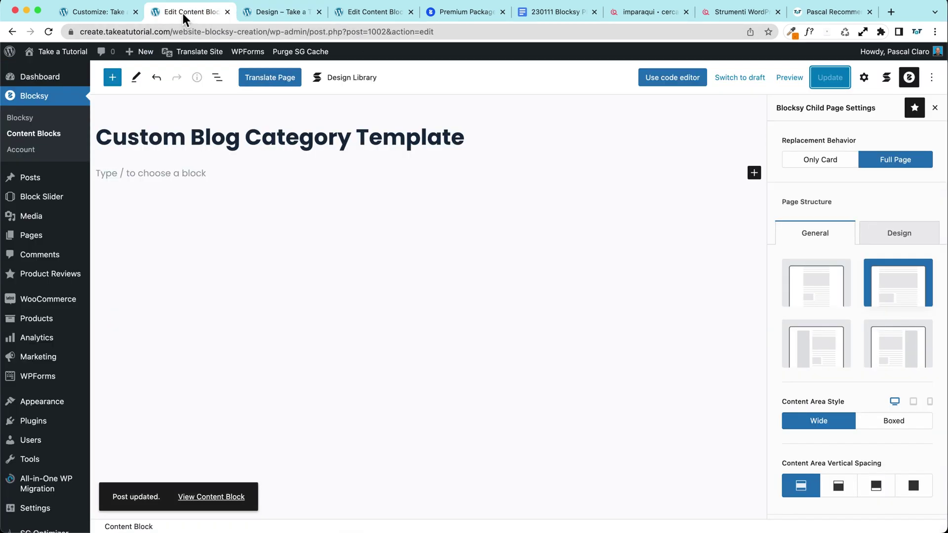
pyautogui.click(145, 169)
pyautogui.write('Test')
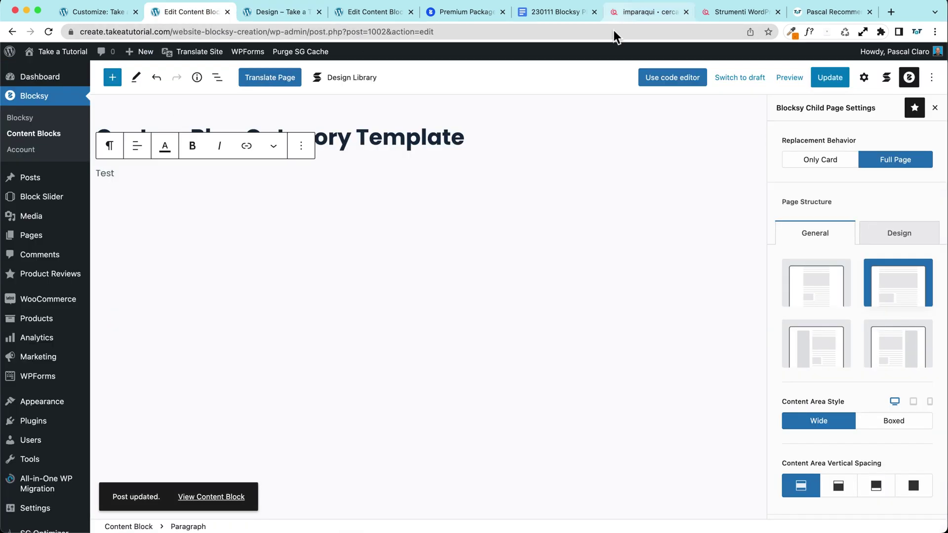
pyautogui.click(825, 79)
# - Purge the SG Cache from the live Design category page and compare the page with the template's content
pyautogui.click(257, 14)
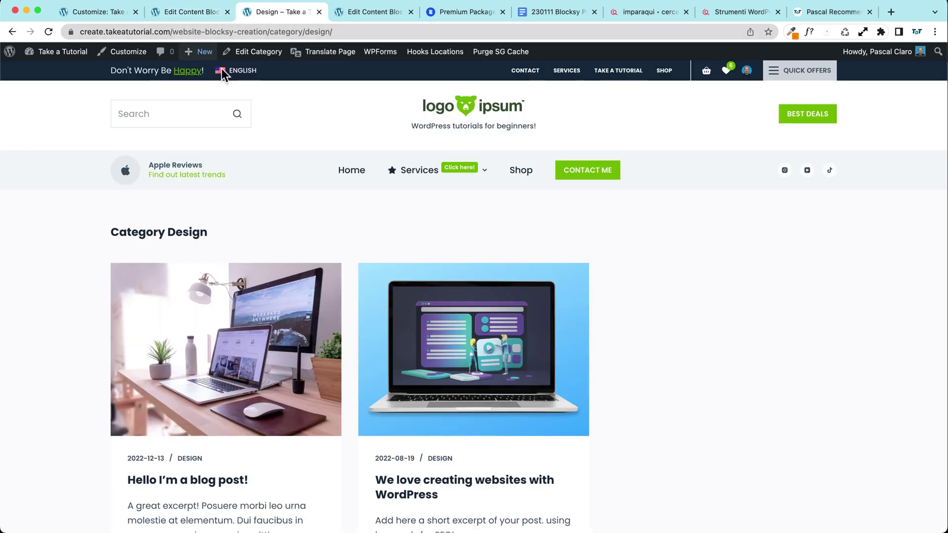
pyautogui.click(492, 53)
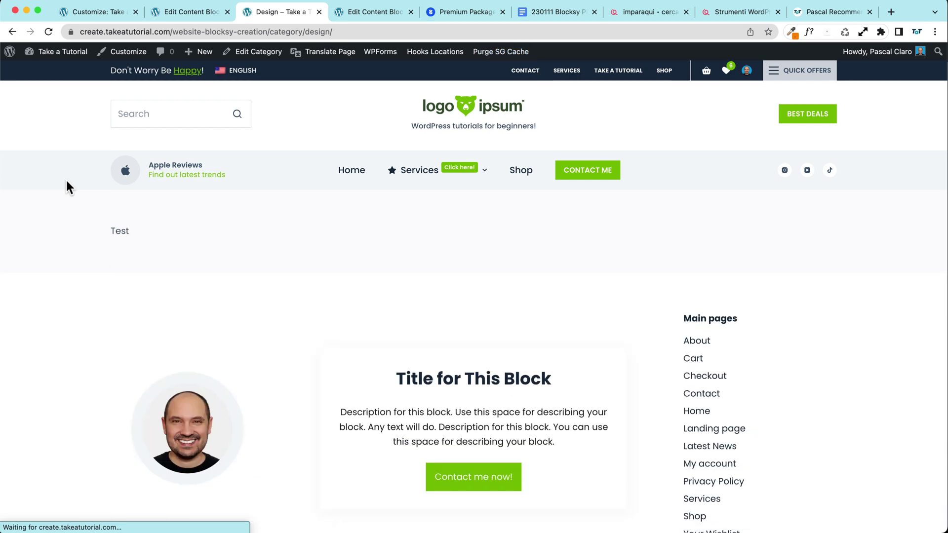
pyautogui.click(181, 12)
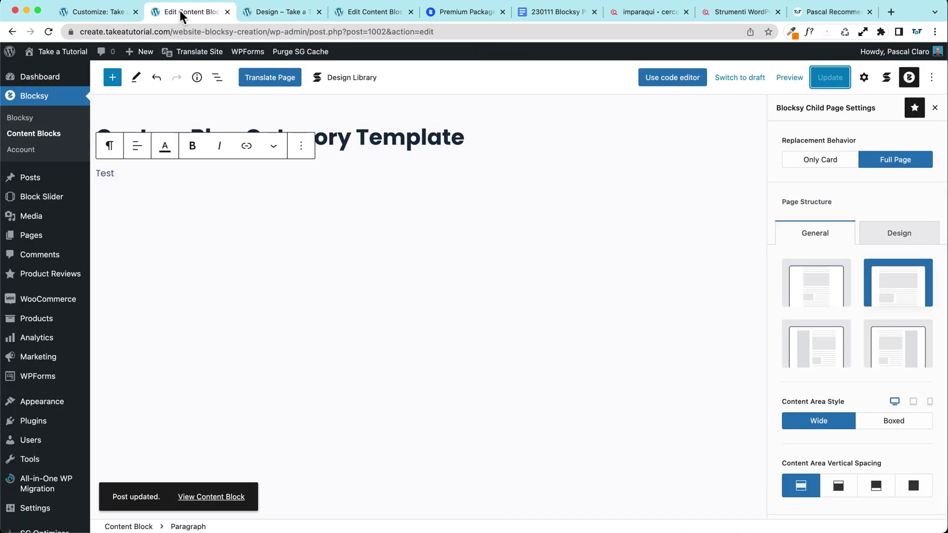
pyautogui.click(127, 170)
pyautogui.click(450, 134)
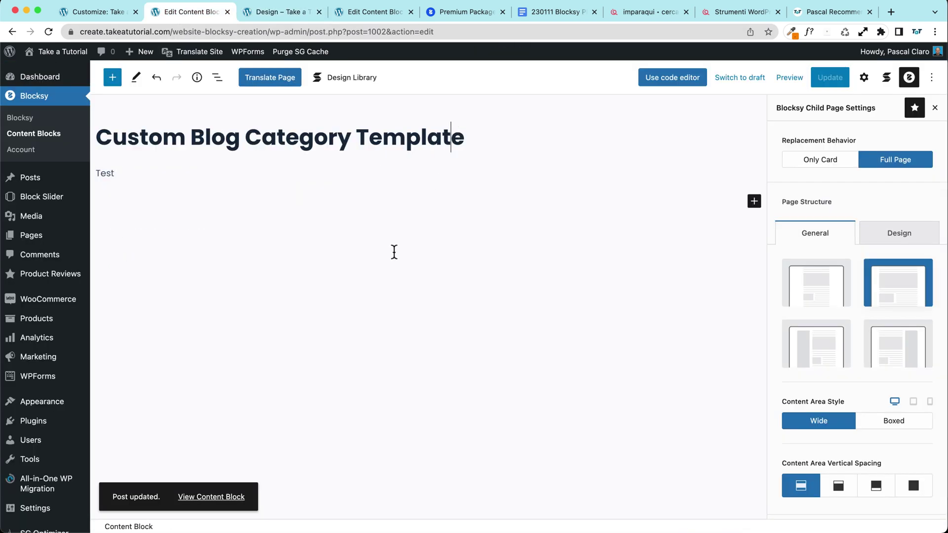
pyautogui.click(276, 12)
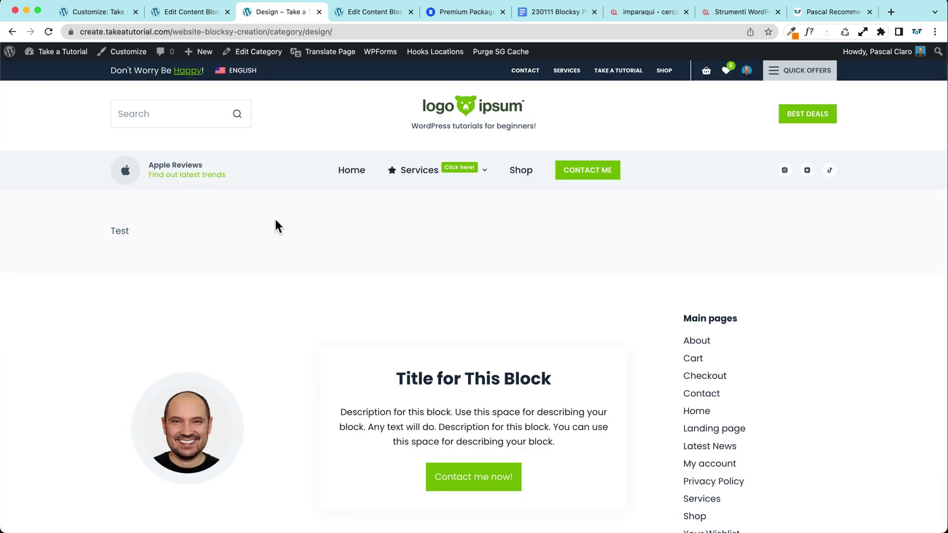
pyautogui.click(112, 26)
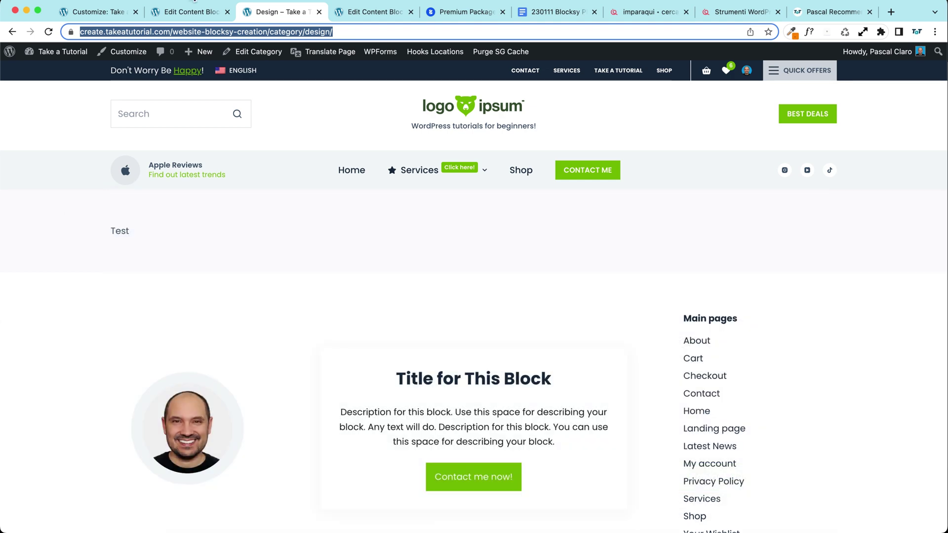
# - Delete the "Test" paragraph from the Custom Blog Category Template
pyautogui.click(181, 14)
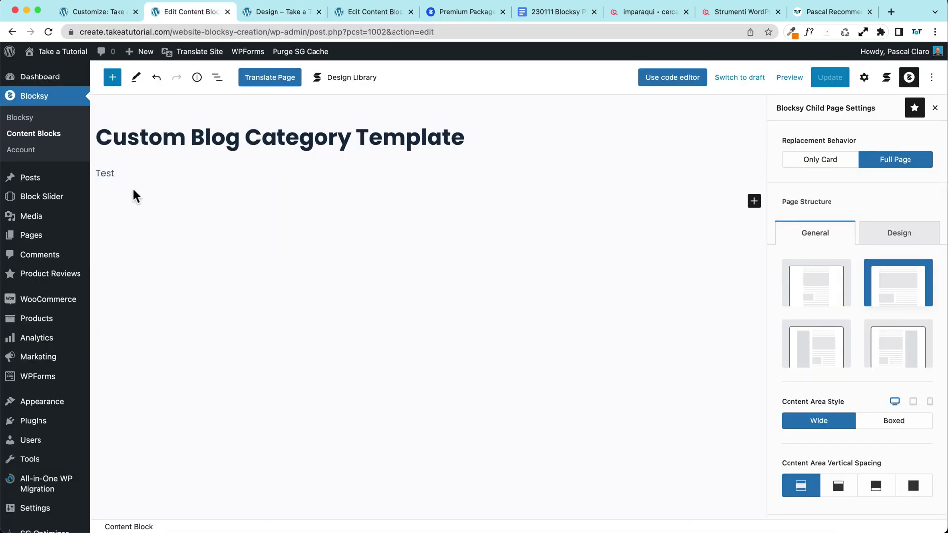
pyautogui.doubleClick(146, 174)
pyautogui.press('BackSpace')
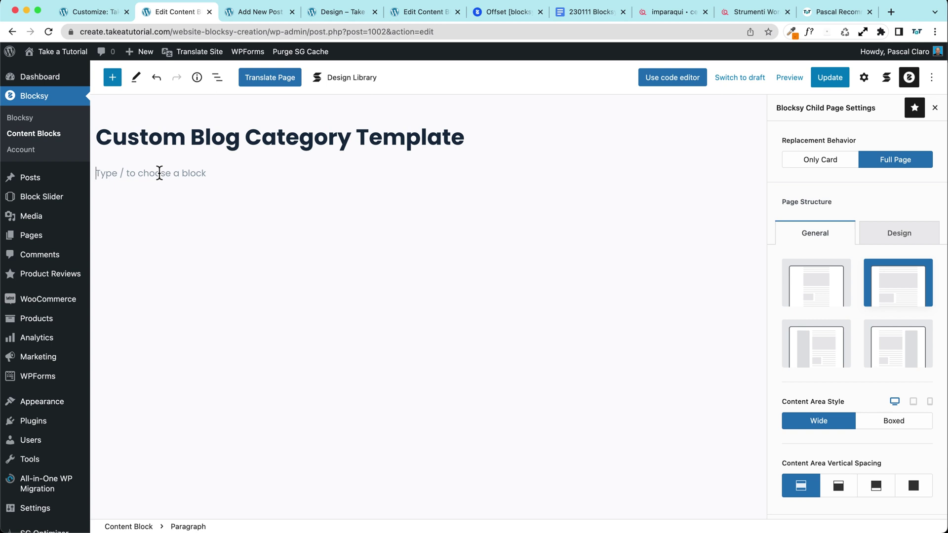
# - Search the blocks for "post" and insert a Query Loop block into the template
pyautogui.click(114, 81)
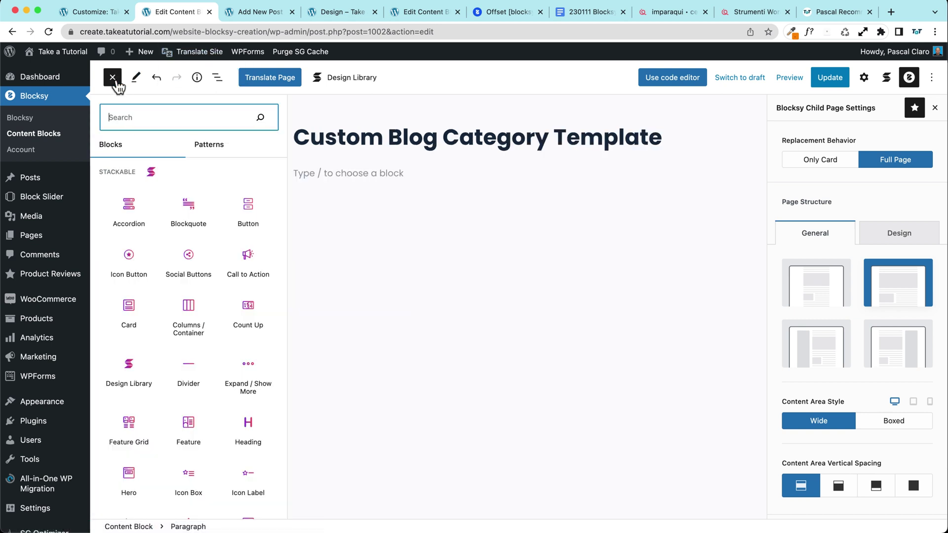
pyautogui.write('post')
pyautogui.click(188, 283)
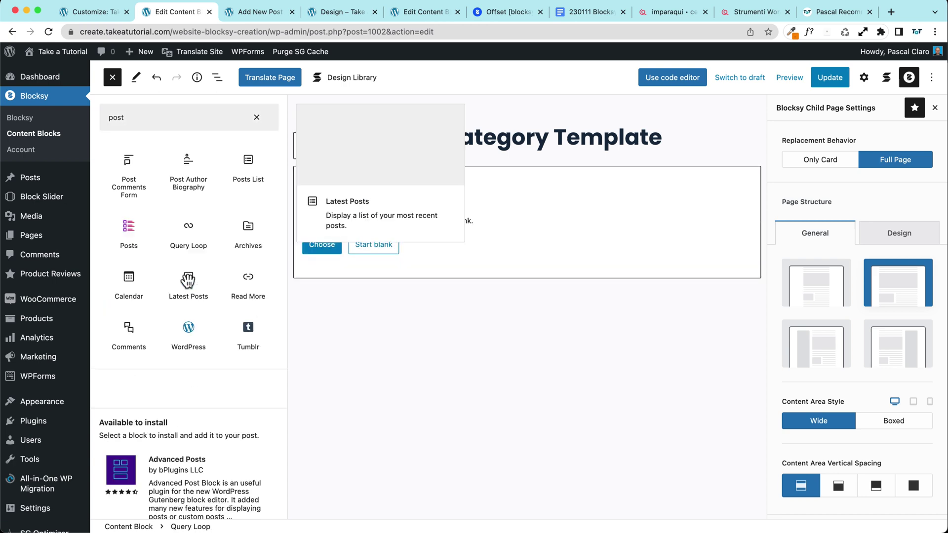
# - Browse the Query Loop patterns in grid view and apply the one with the featured image beside the title and excerpt
pyautogui.click(327, 245)
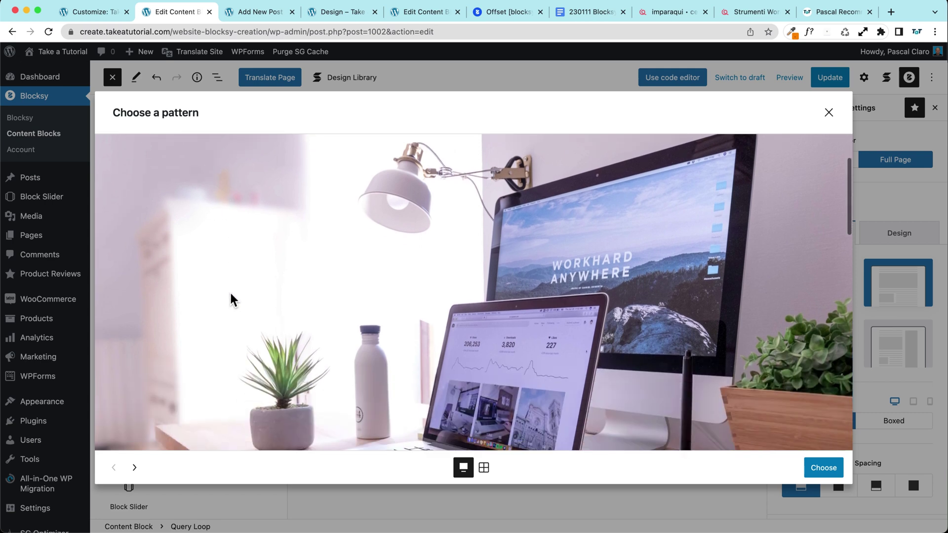
pyautogui.scroll(-2, 234, 290)
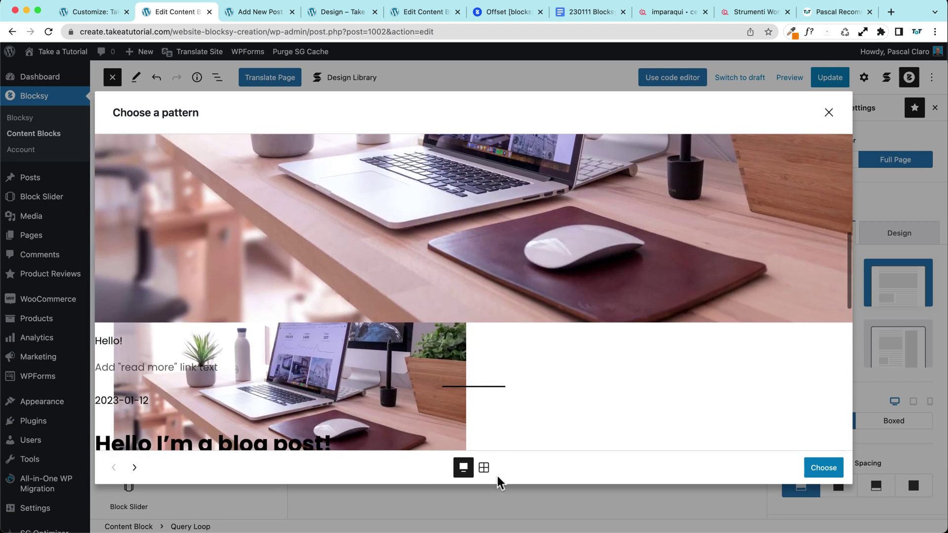
pyautogui.click(483, 468)
pyautogui.scroll(-1, 448, 272)
pyautogui.scroll(-8, 448, 273)
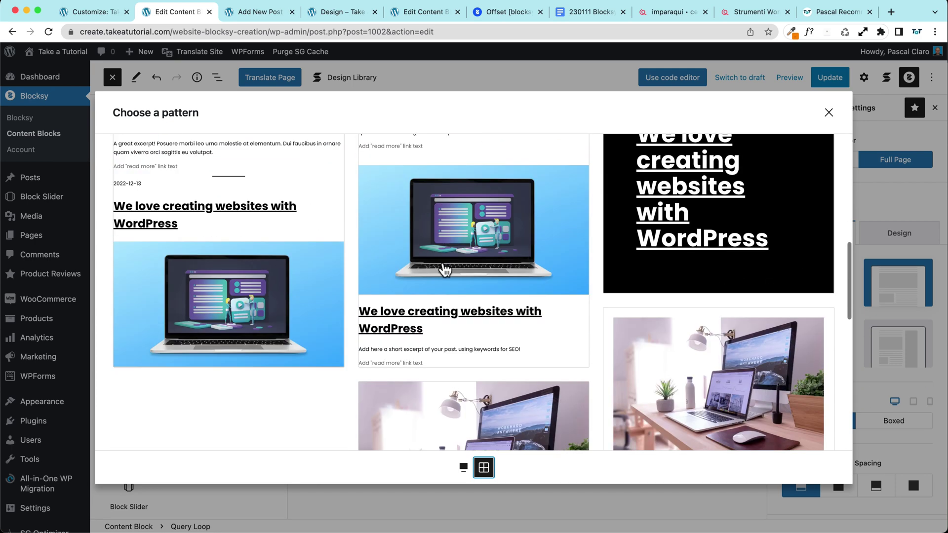
pyautogui.scroll(-4, 446, 271)
pyautogui.scroll(12, 446, 271)
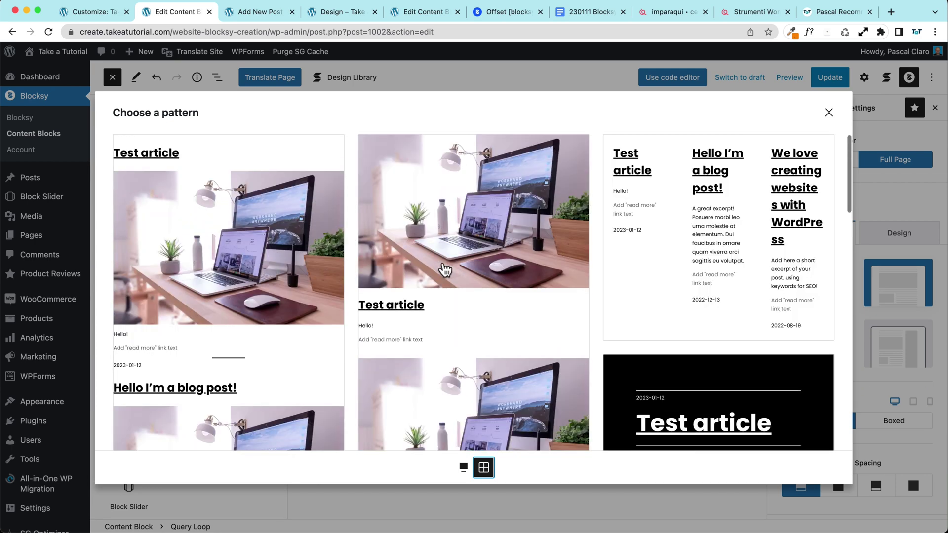
pyautogui.click(463, 324)
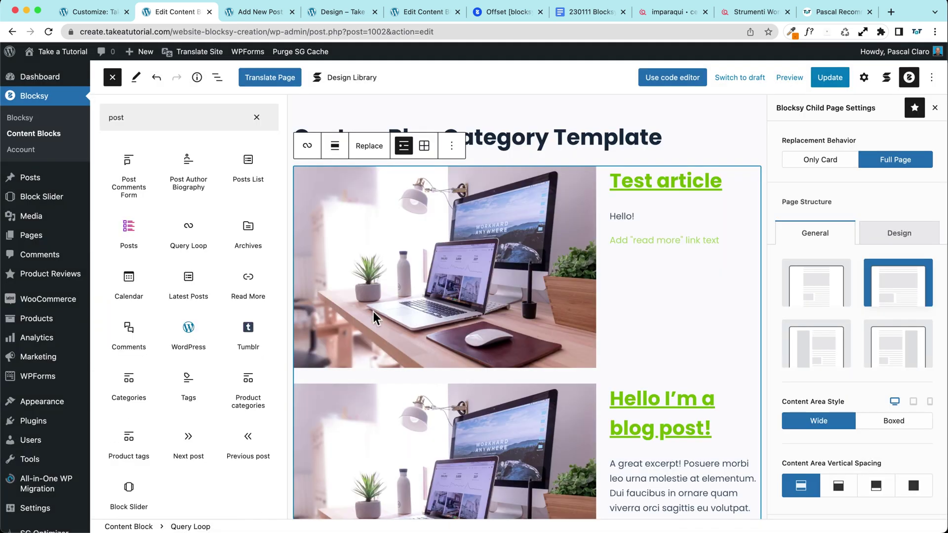
pyautogui.scroll(-10, 544, 286)
pyautogui.scroll(10, 543, 287)
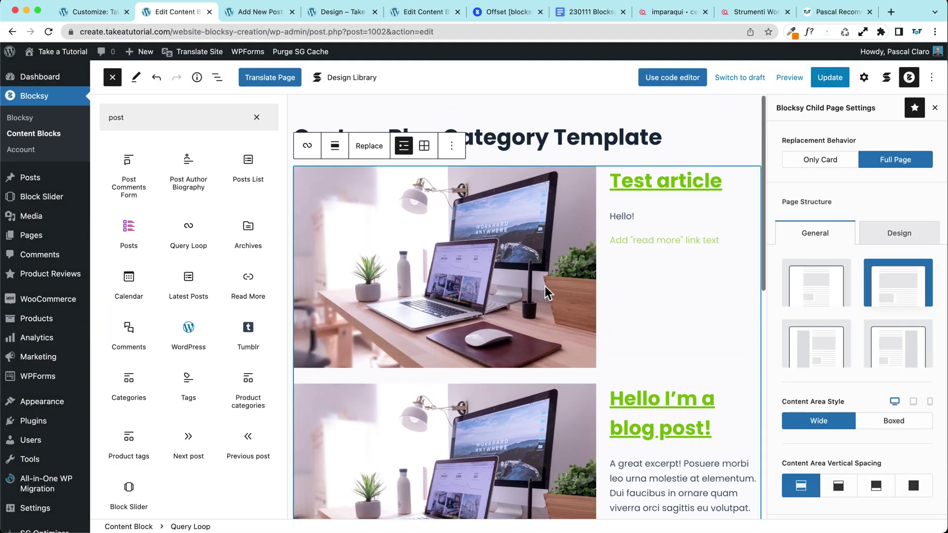
pyautogui.scroll(-10, 542, 285)
pyautogui.scroll(10, 542, 283)
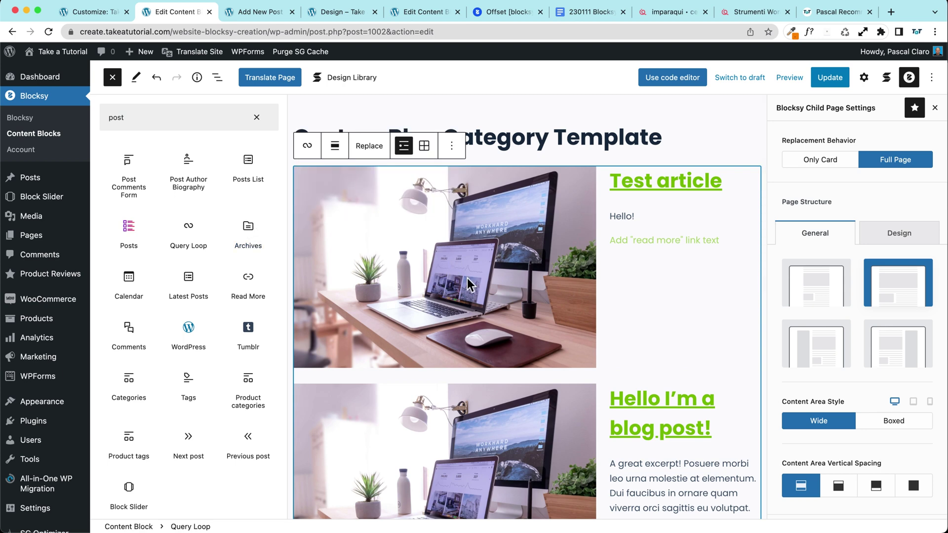
# - Select the Query Loop in the List View and show its block settings to check the Inherit query from template option
pyautogui.click(257, 117)
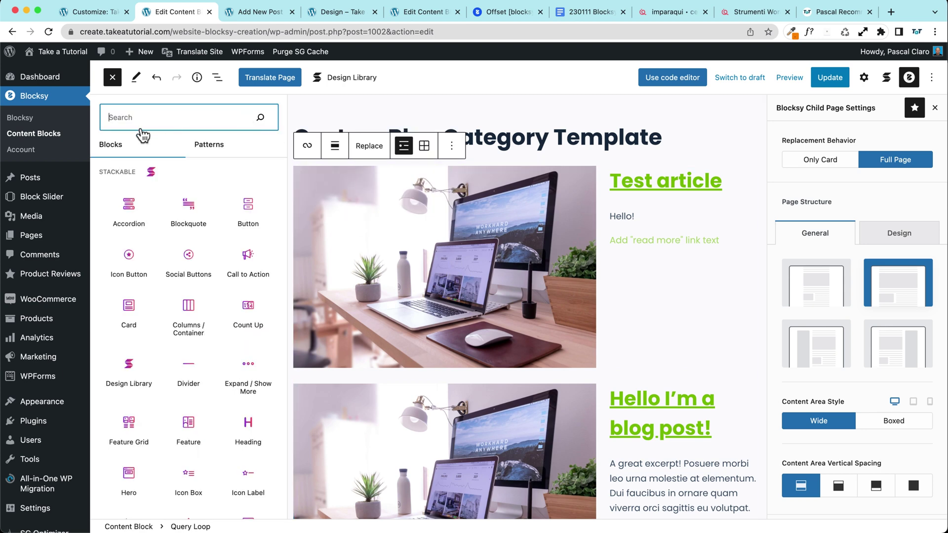
pyautogui.click(638, 242)
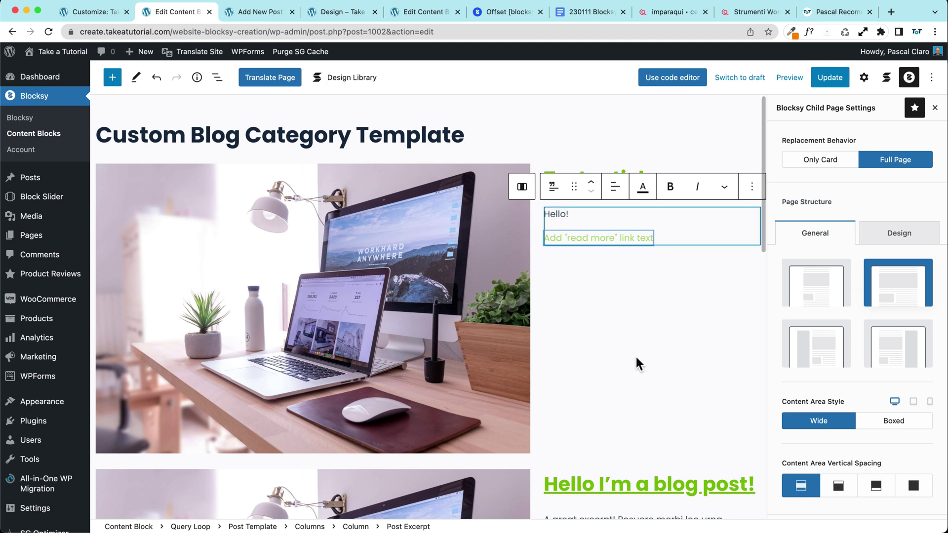
pyautogui.click(197, 78)
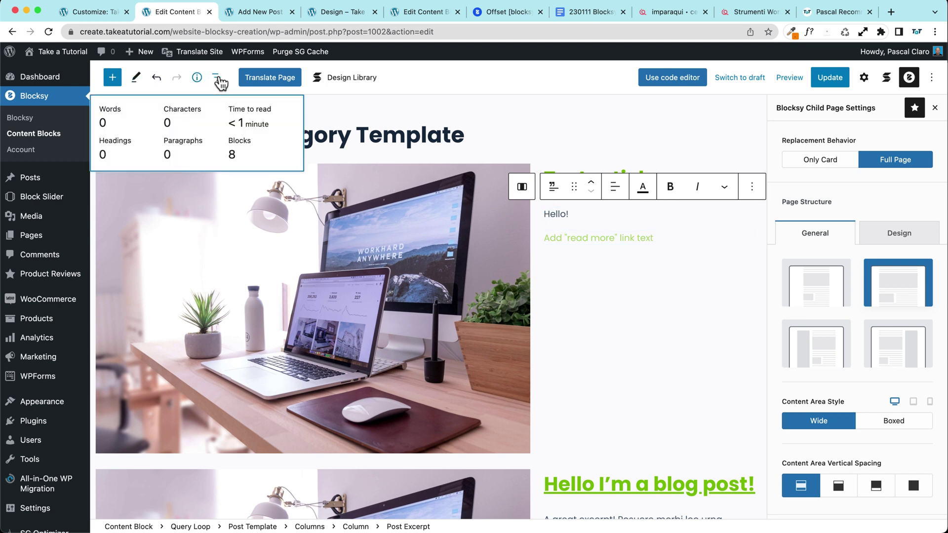
pyautogui.click(218, 78)
pyautogui.click(143, 138)
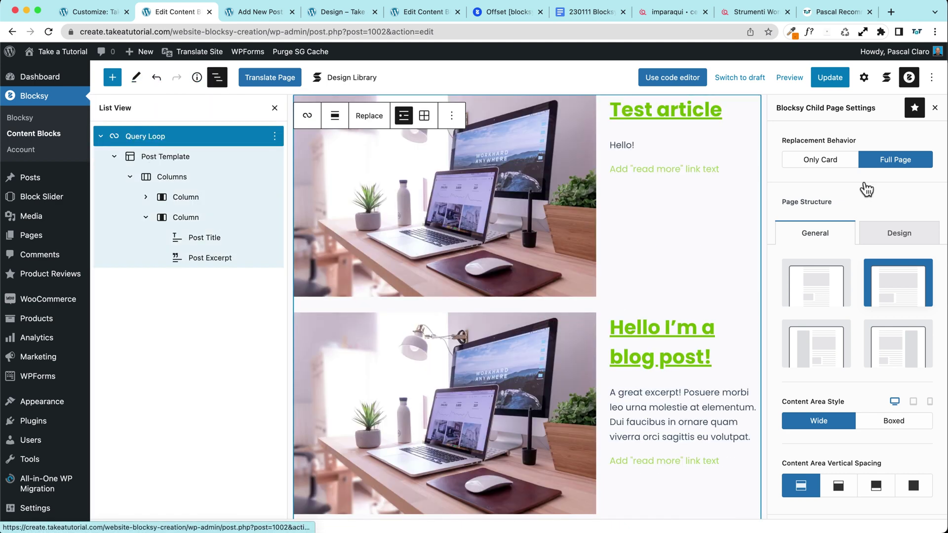
pyautogui.click(864, 78)
pyautogui.scroll(-2, 752, 250)
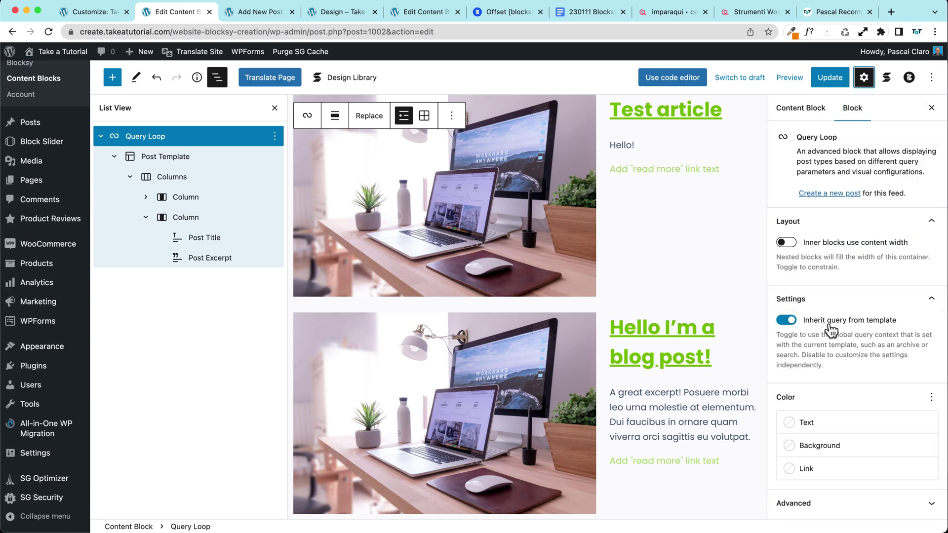
# - Update the template and review the posts listed on the reloaded live Design category page
pyautogui.click(831, 77)
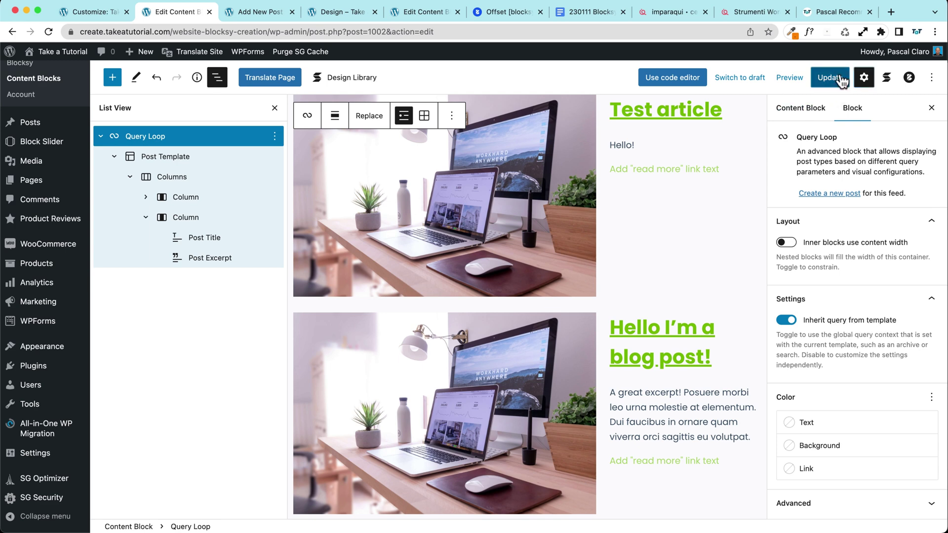
pyautogui.scroll(2, 415, 157)
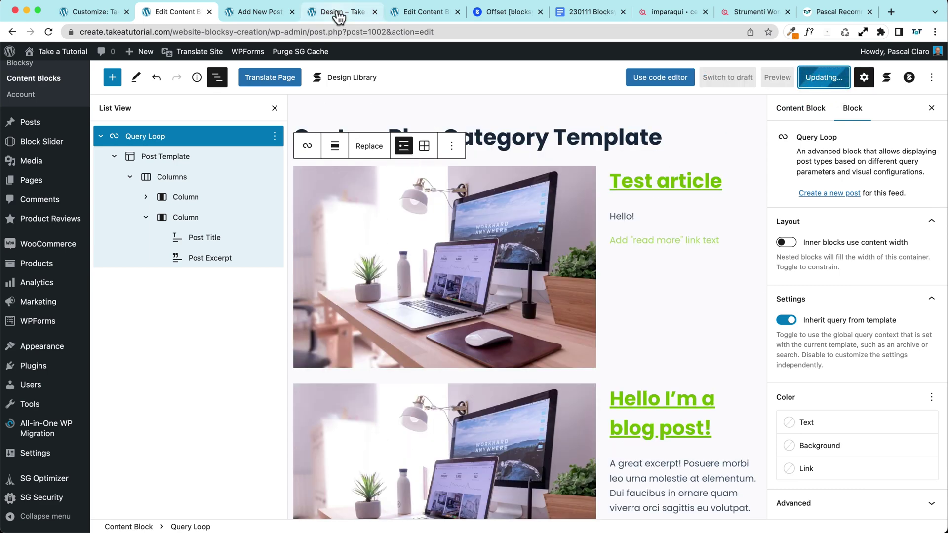
pyautogui.click(251, 12)
pyautogui.click(359, 12)
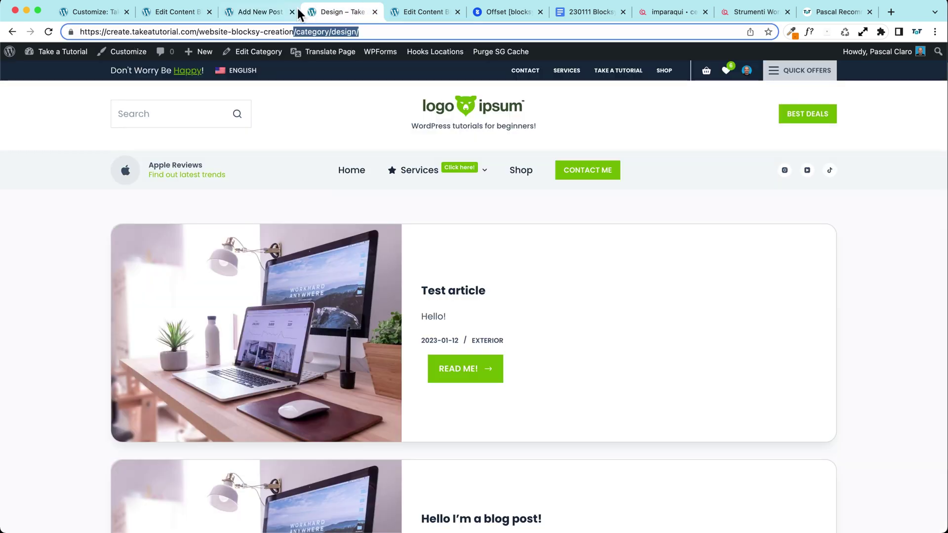
pyautogui.click(48, 32)
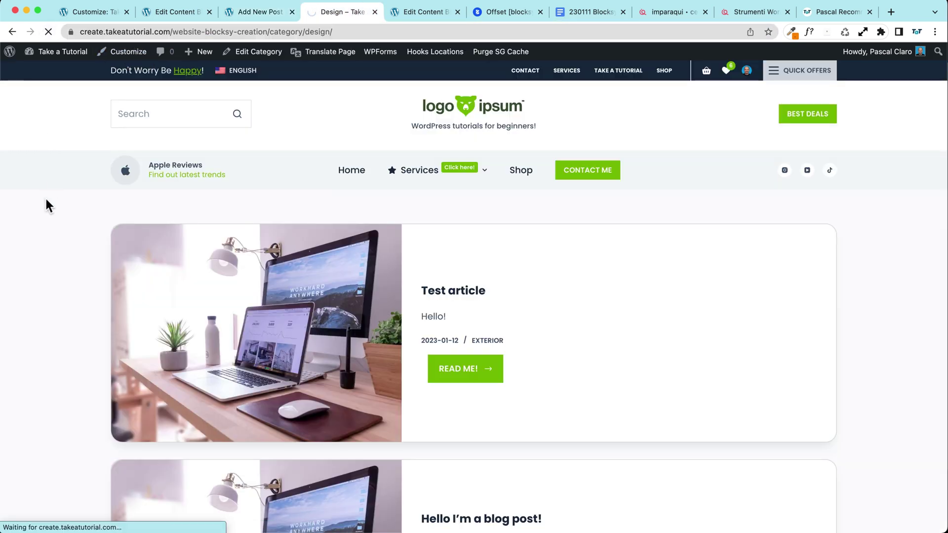
pyautogui.scroll(-5, 34, 261)
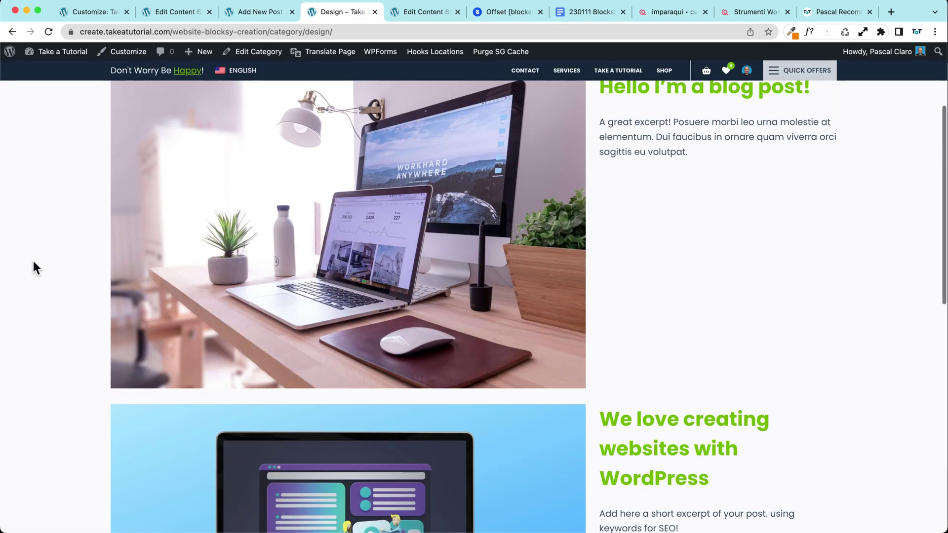
pyautogui.scroll(-5, 34, 262)
pyautogui.scroll(10, 33, 261)
pyautogui.scroll(-1, 34, 261)
pyautogui.scroll(-8, 34, 262)
pyautogui.scroll(9, 34, 262)
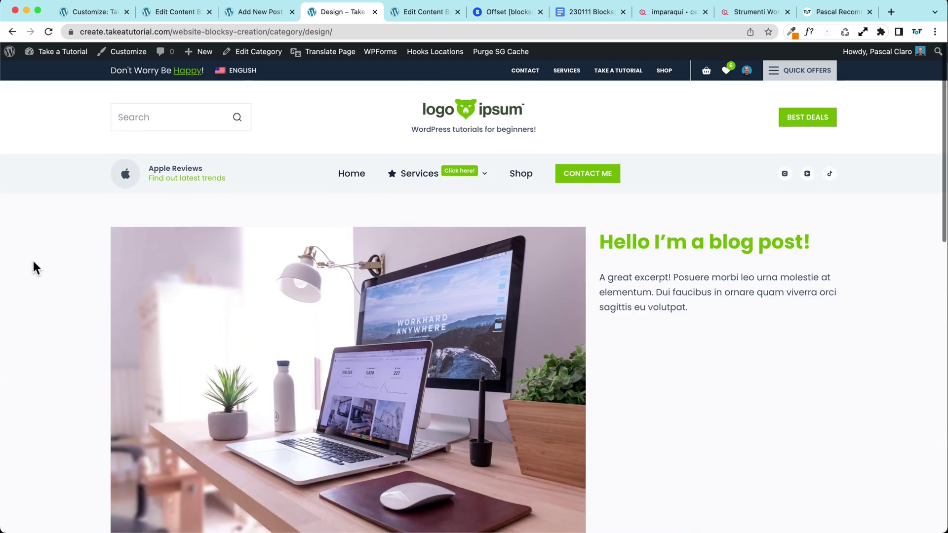
# - Return to the content block editor and examine the Post Featured Image's link, overlay, dimension and border settings
pyautogui.click(175, 13)
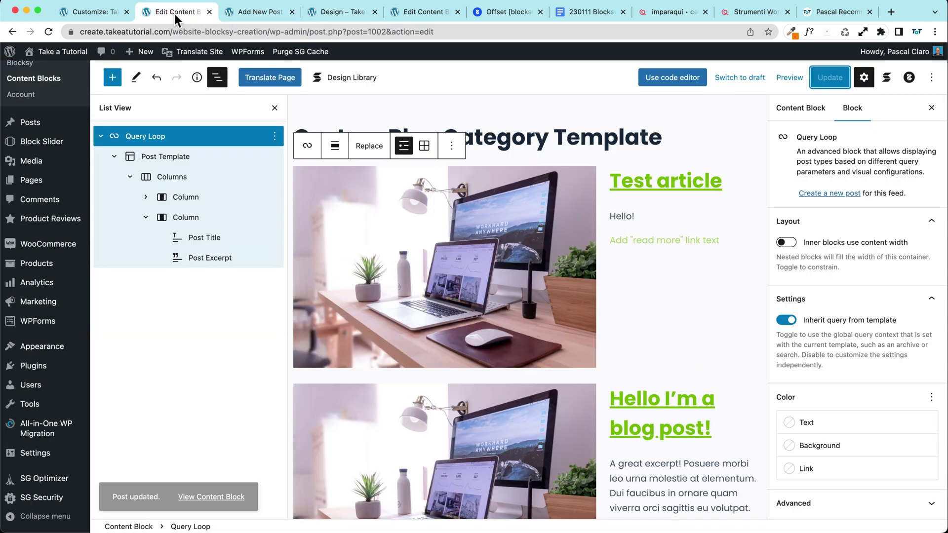
pyautogui.click(416, 255)
pyautogui.scroll(-3, 840, 271)
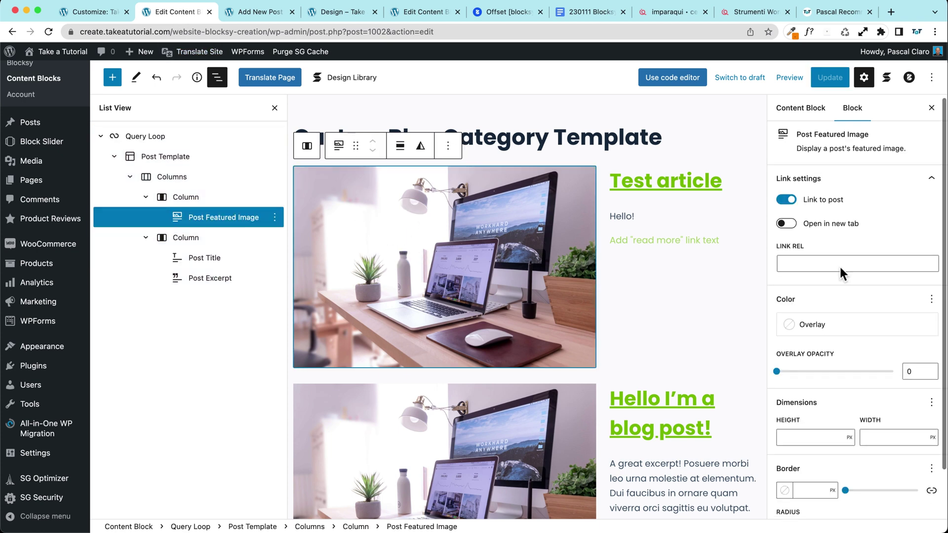
pyautogui.click(816, 436)
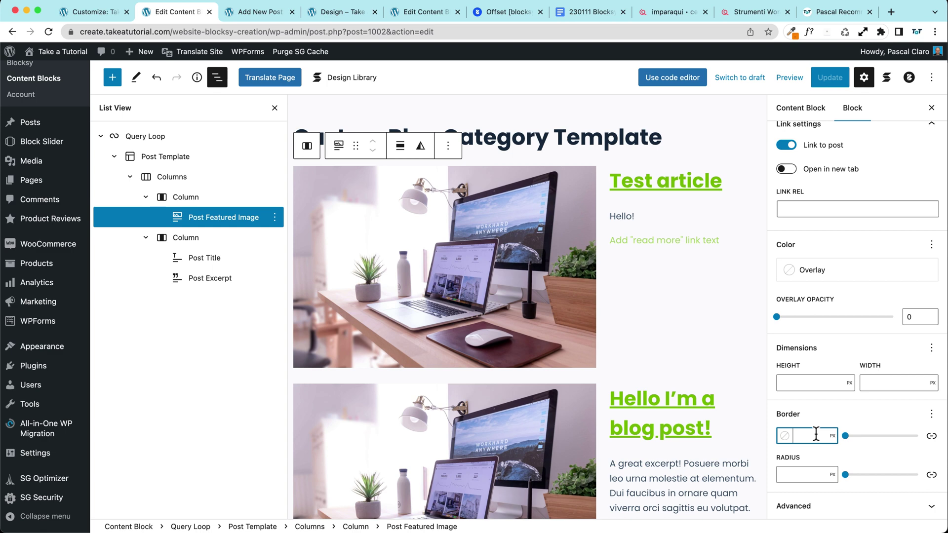
pyautogui.scroll(3, 793, 321)
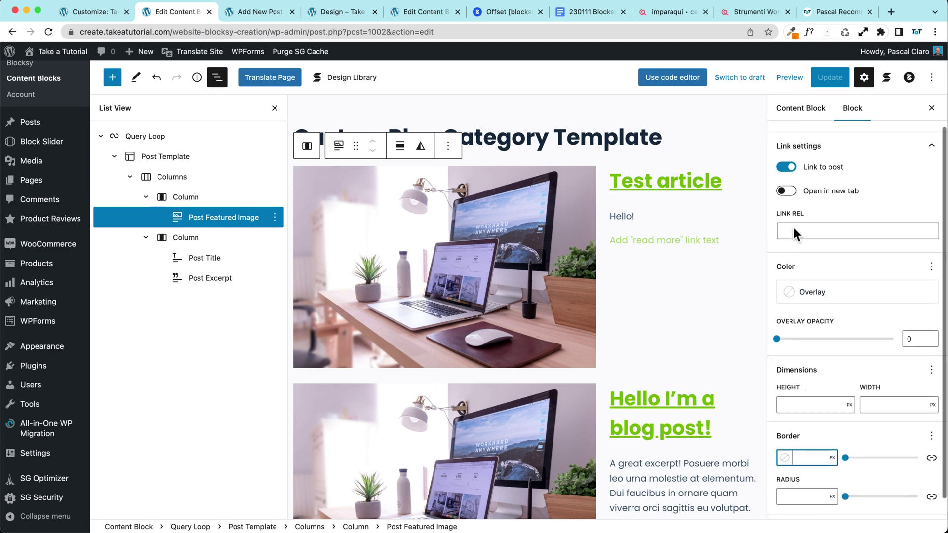
pyautogui.click(435, 244)
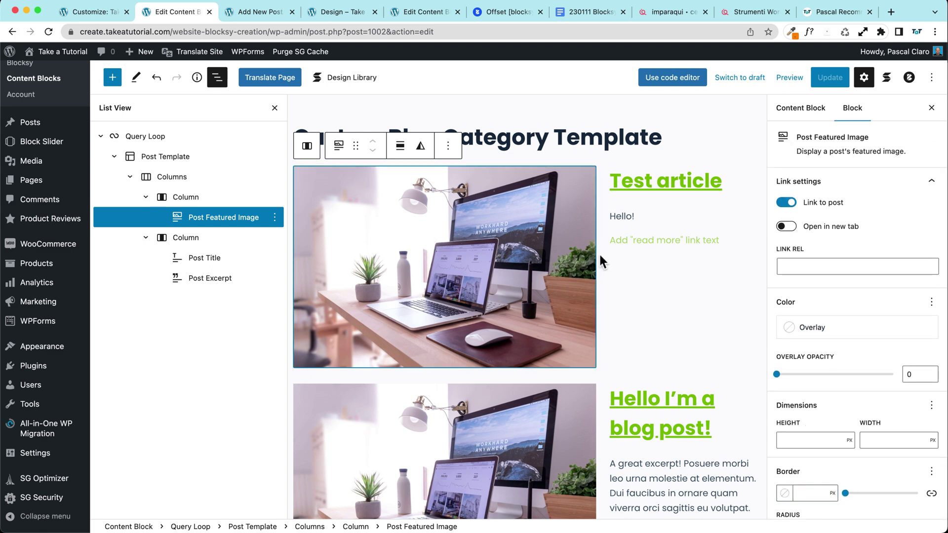
# - Set the width of the column holding the featured image to 20%
pyautogui.click(632, 263)
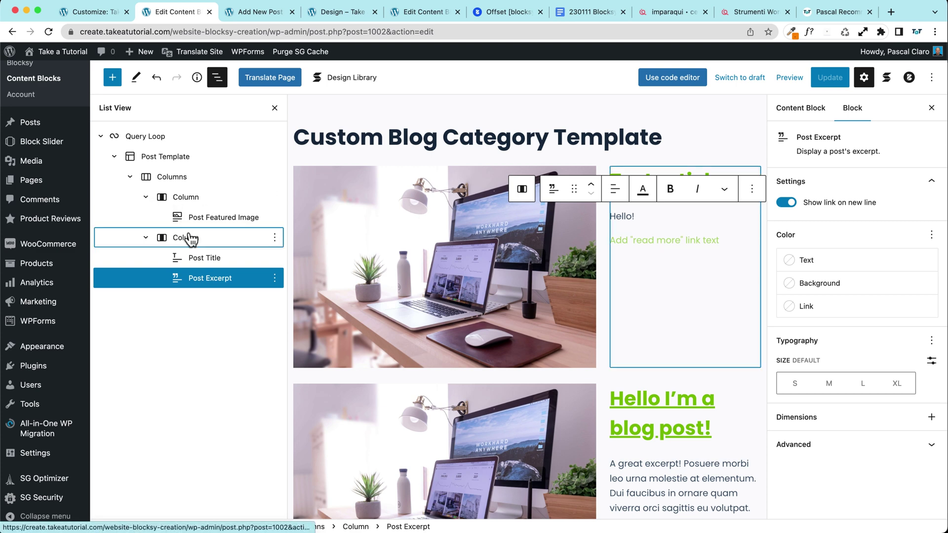
pyautogui.click(191, 239)
pyautogui.click(182, 198)
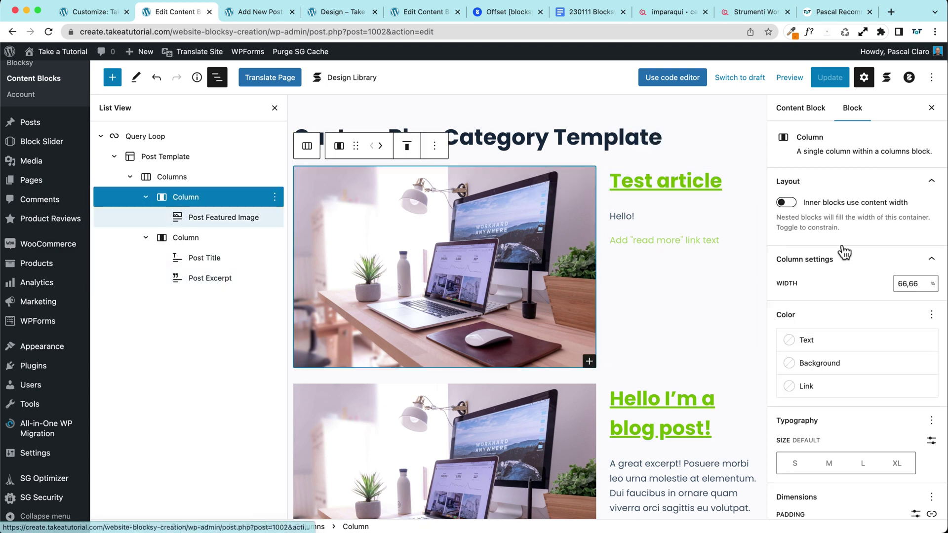
pyautogui.doubleClick(903, 285)
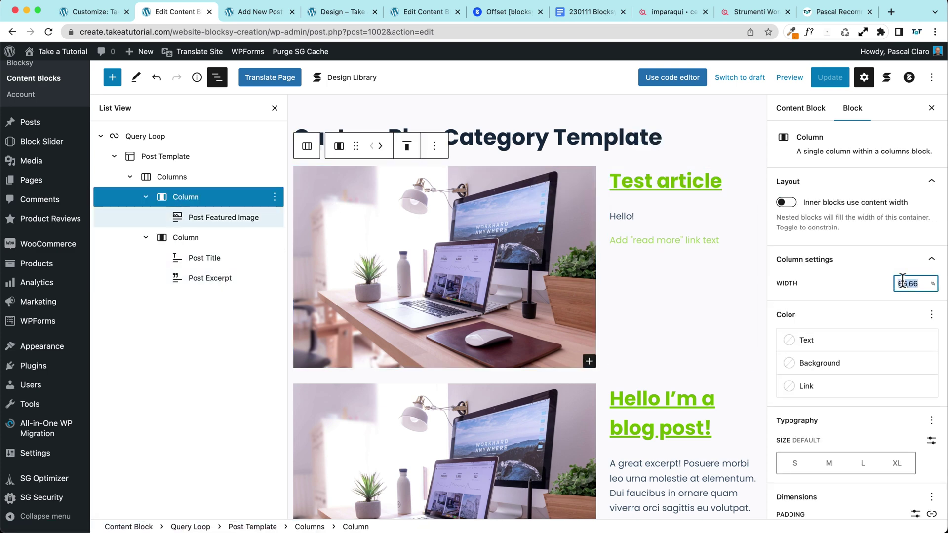
pyautogui.write('20')
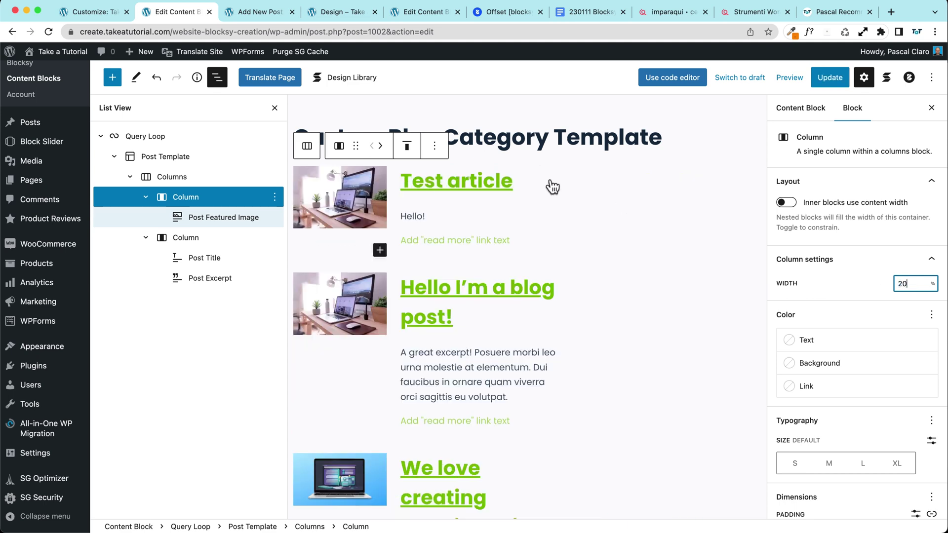
# - Set the Post Title's typography size to M
pyautogui.click(552, 187)
pyautogui.scroll(-2, 816, 326)
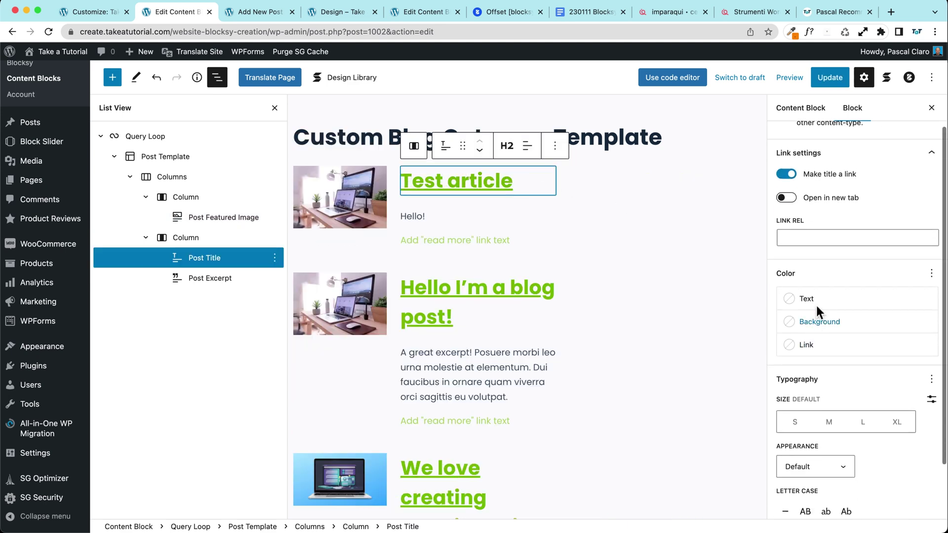
pyautogui.click(832, 422)
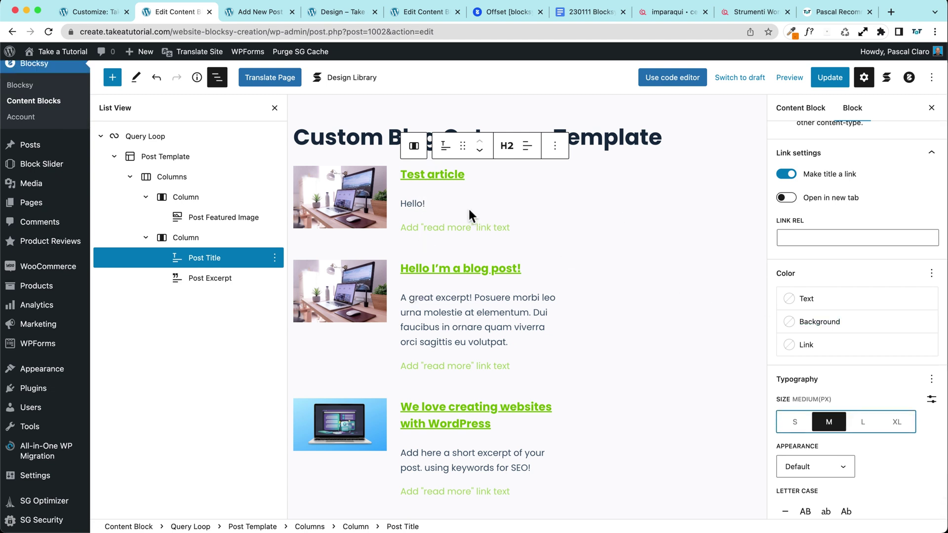
# - Enter "Read more" as the Post Excerpt's link text and make it bold
pyautogui.click(452, 229)
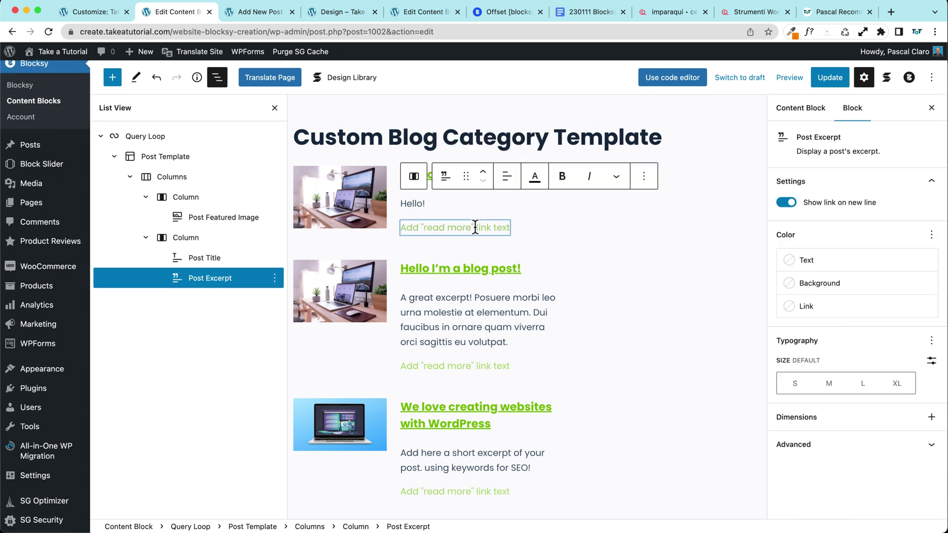
pyautogui.write('Read more')
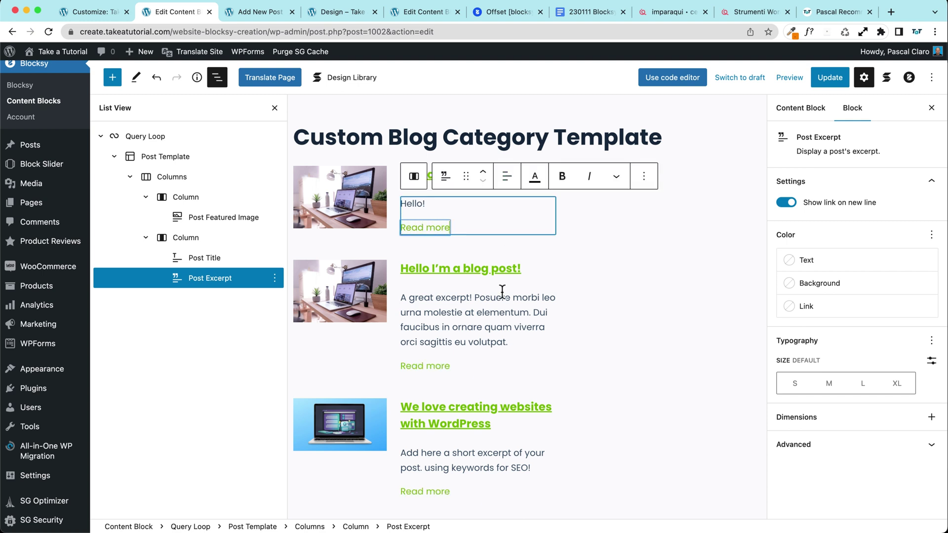
pyautogui.click(417, 228)
pyautogui.hotkey('ctrl', 'b')
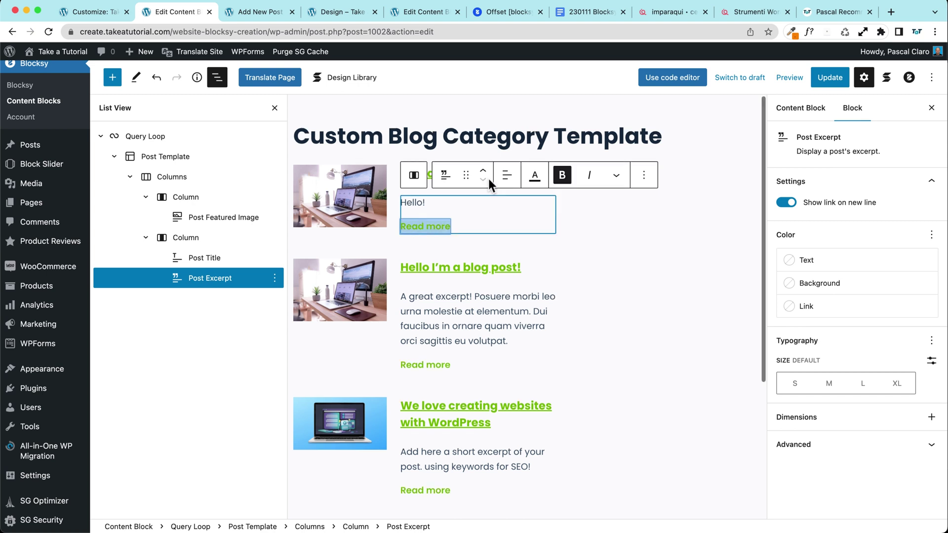
# - Apply highlight formatting to the "Read more" link with white text on the theme's green #72B800
pyautogui.click(535, 176)
pyautogui.click(527, 210)
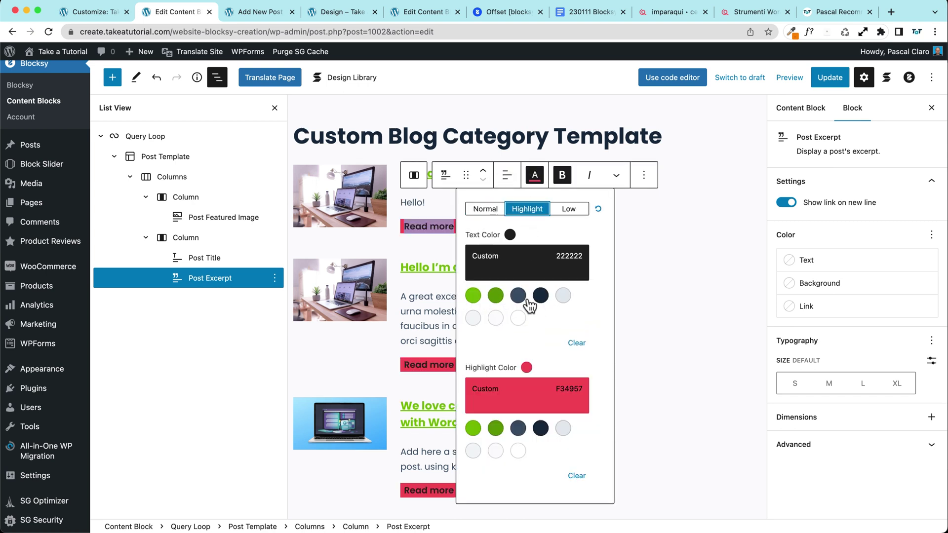
pyautogui.click(473, 296)
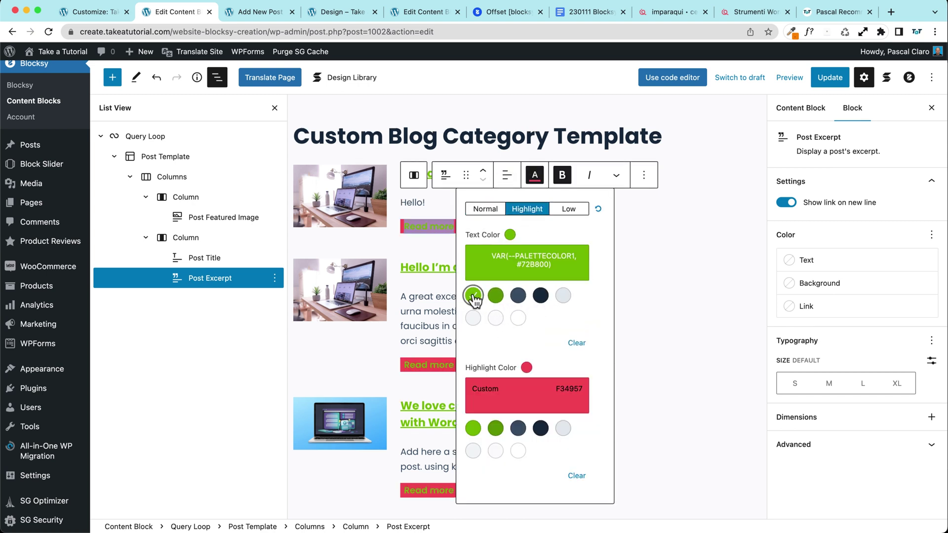
pyautogui.click(518, 318)
pyautogui.click(519, 451)
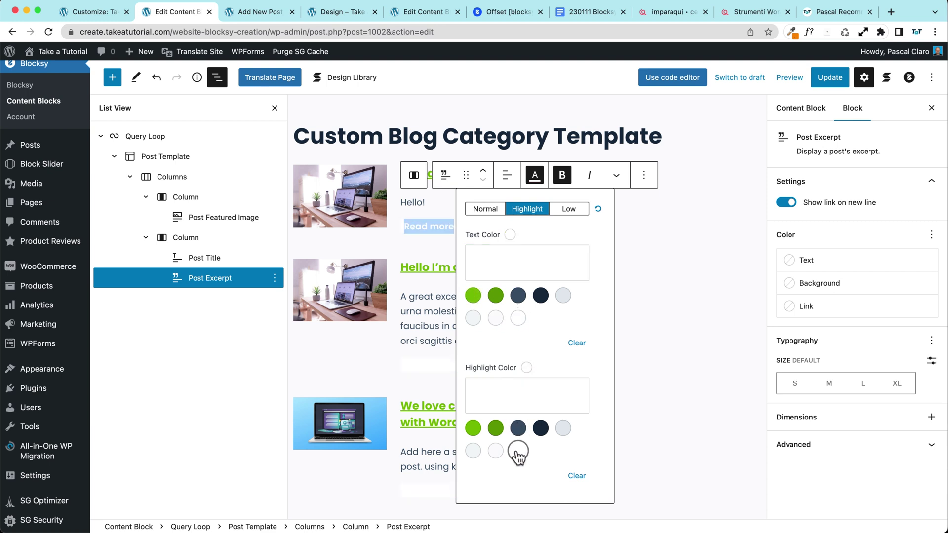
pyautogui.click(474, 428)
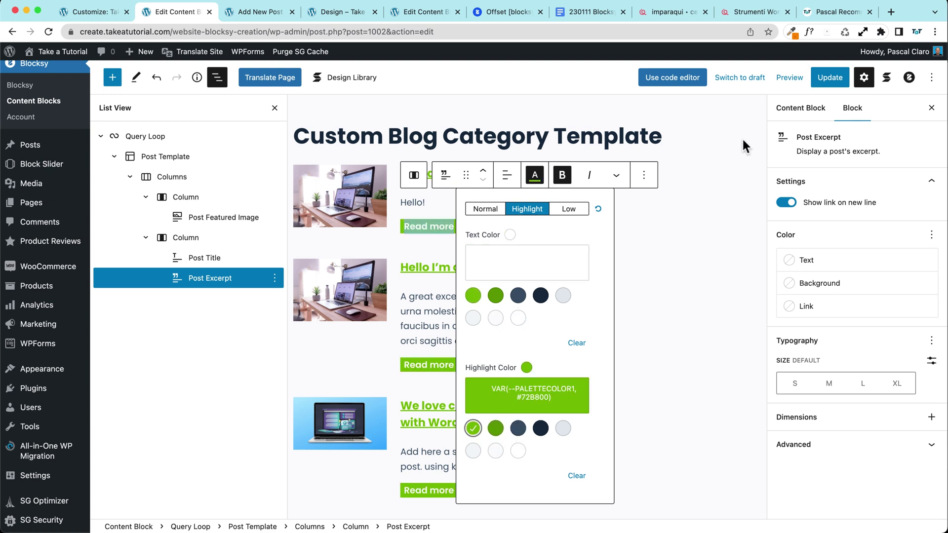
pyautogui.click(826, 473)
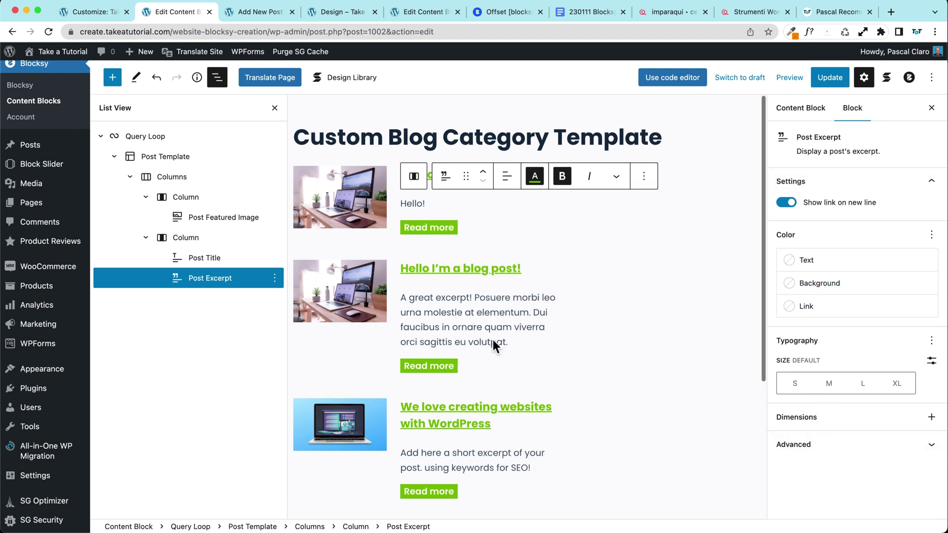
# - Try right-aligning the Post Excerpt of the second post, and undo the alignment
pyautogui.scroll(2, 494, 341)
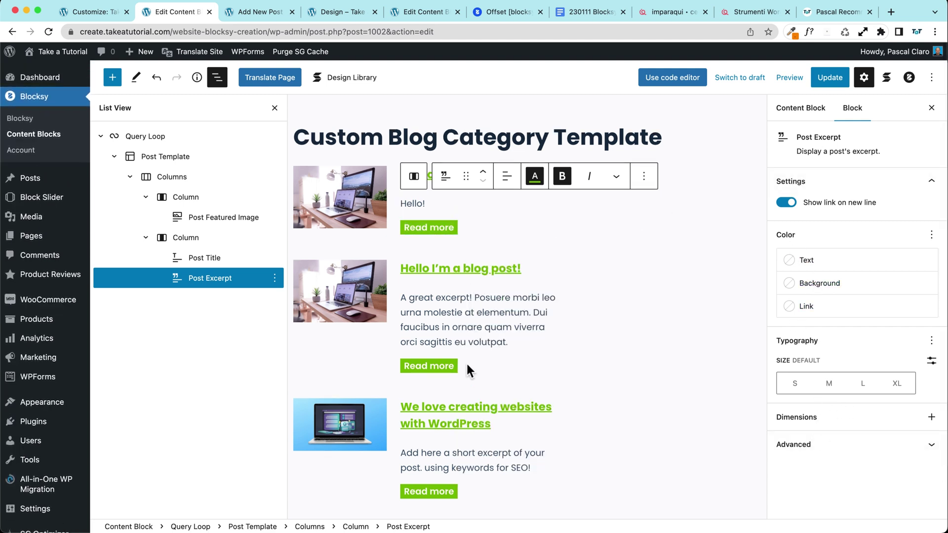
pyautogui.click(469, 369)
pyautogui.click(452, 366)
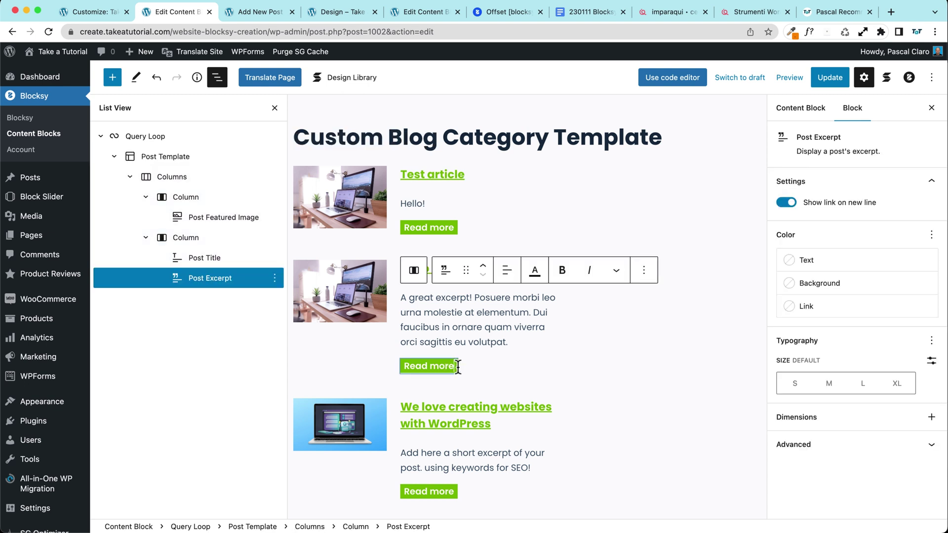
pyautogui.click(507, 270)
pyautogui.click(538, 349)
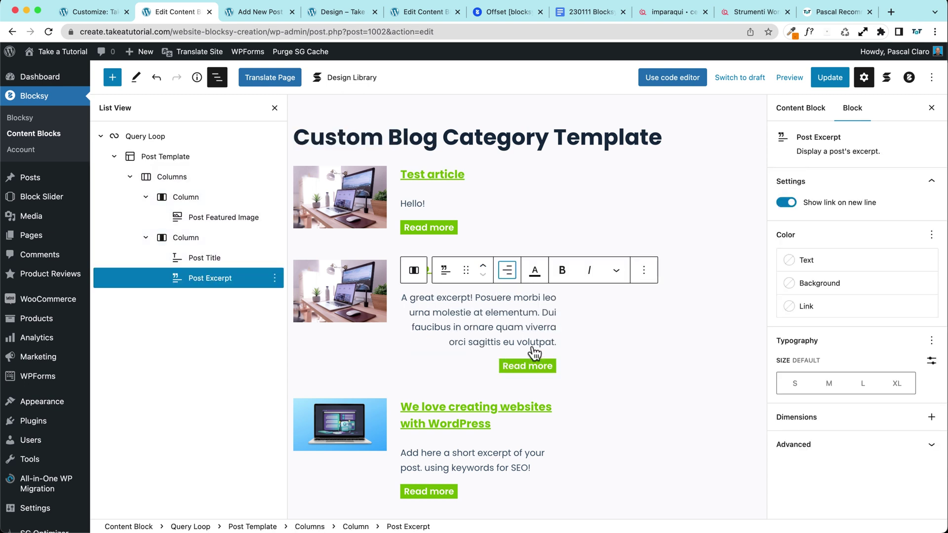
pyautogui.press('super+z')
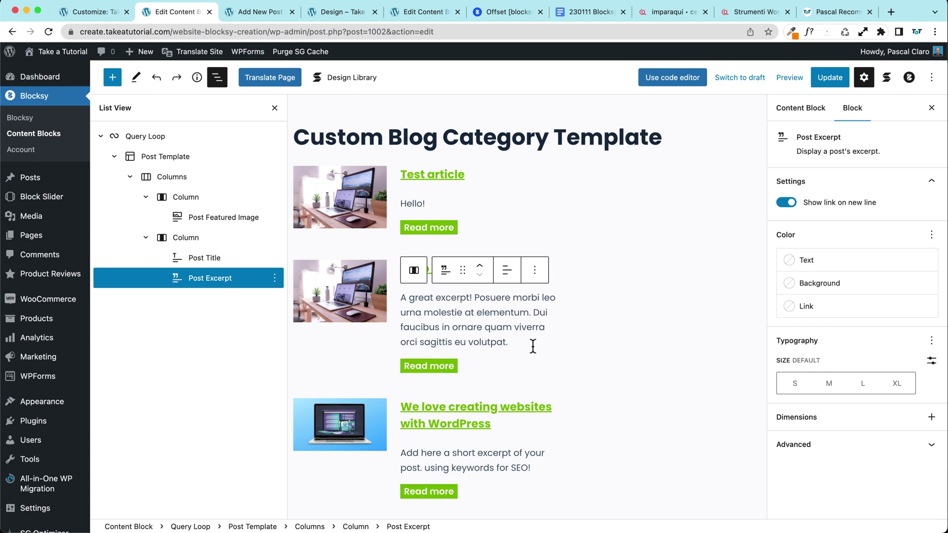
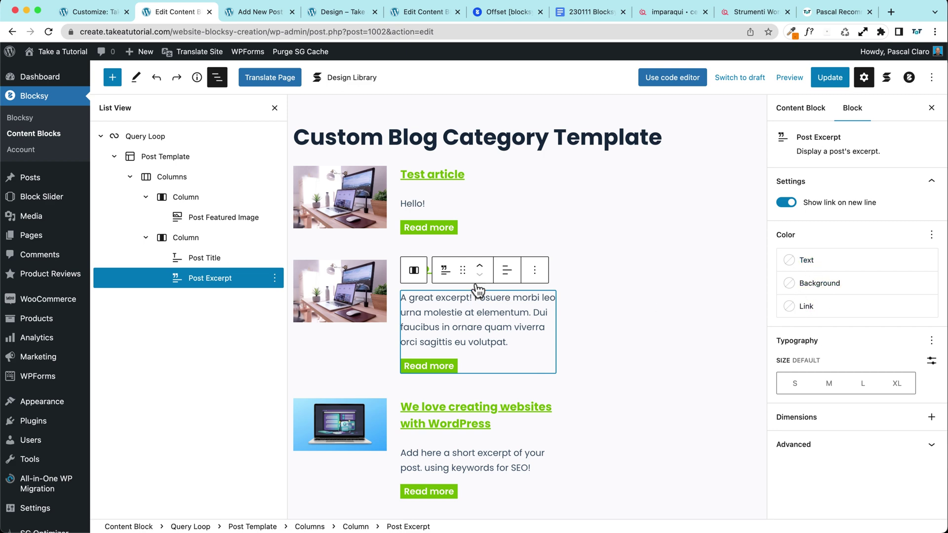
# - Check the restyled post list in the editor and save the template update
pyautogui.click(490, 211)
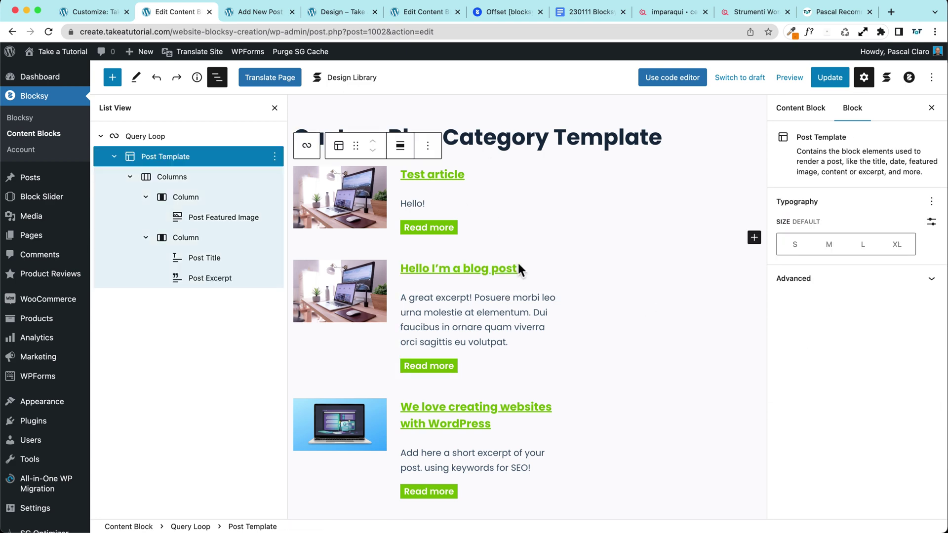
pyautogui.scroll(-3, 453, 271)
pyautogui.scroll(3, 453, 270)
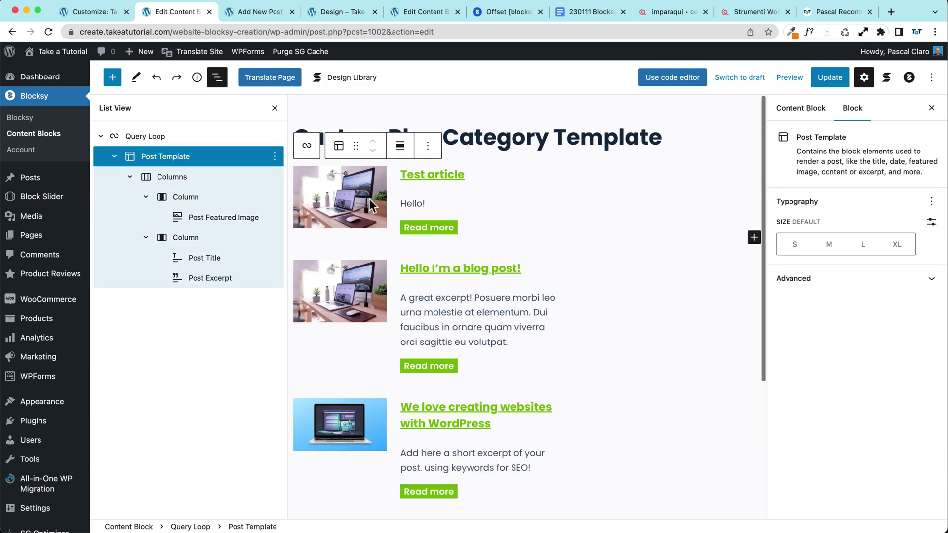
pyautogui.click(839, 83)
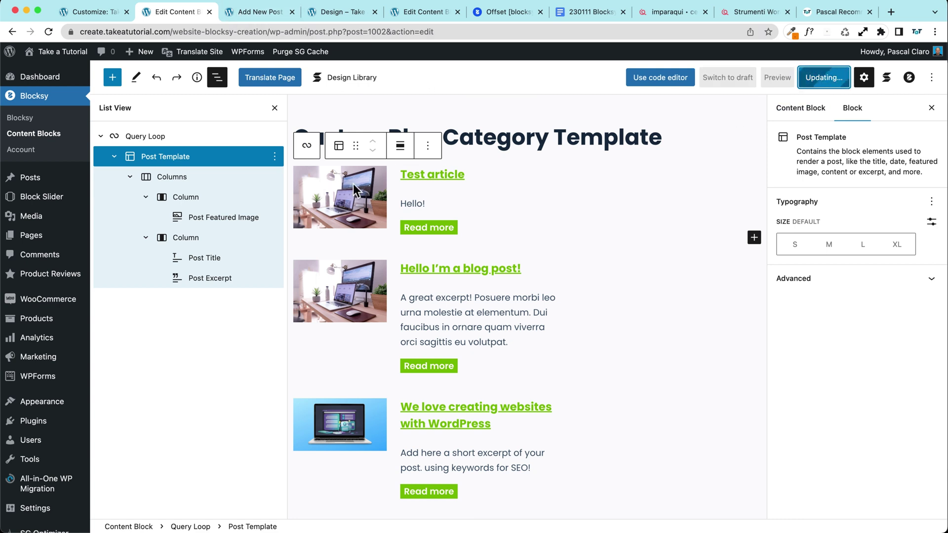
# - Give the Columns block inside the Post Template the theme's pale blue-grey background color
pyautogui.click(186, 197)
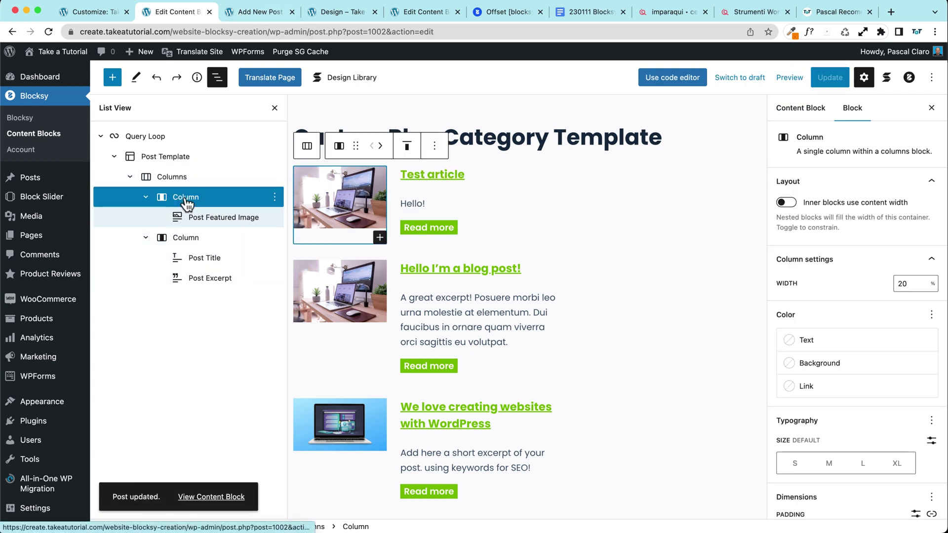
pyautogui.click(173, 180)
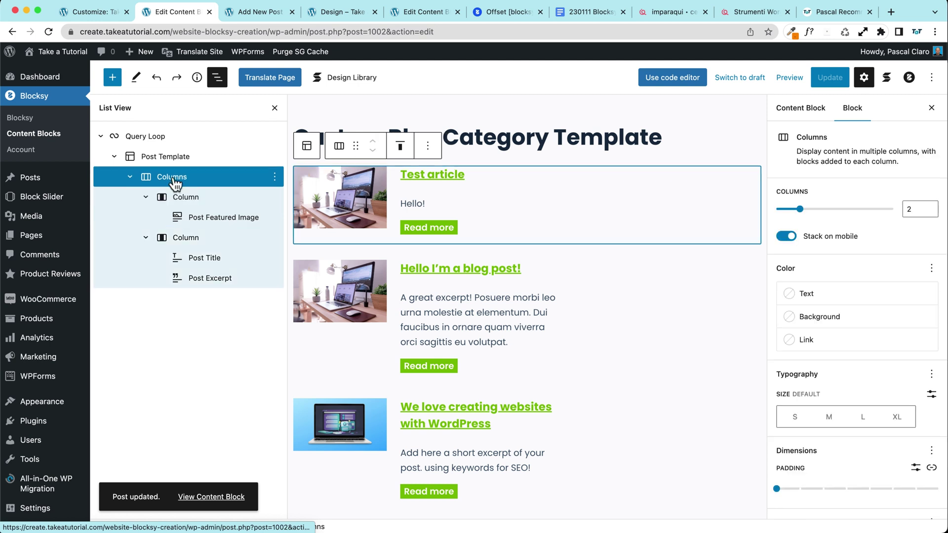
pyautogui.click(819, 321)
pyautogui.click(739, 411)
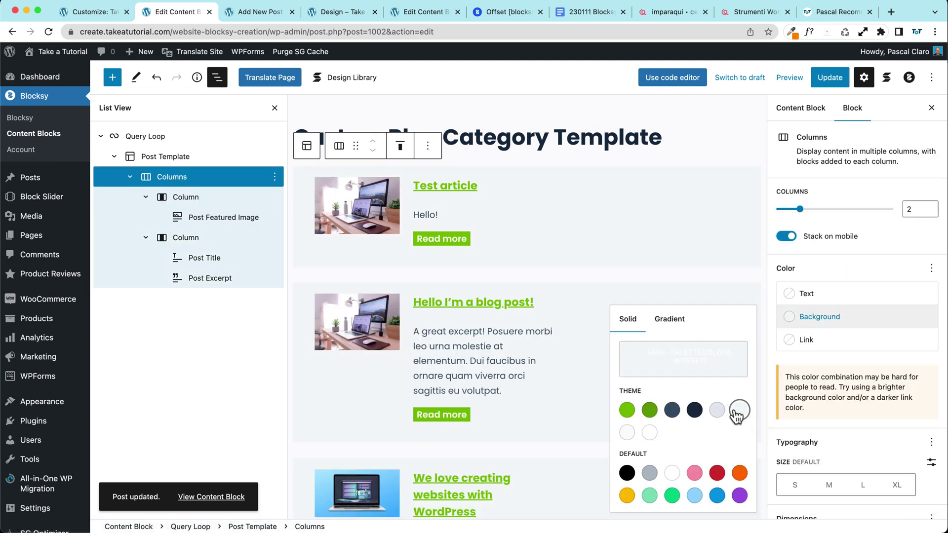
# - Add a 1 px border to the Columns block
pyautogui.scroll(-5, 839, 425)
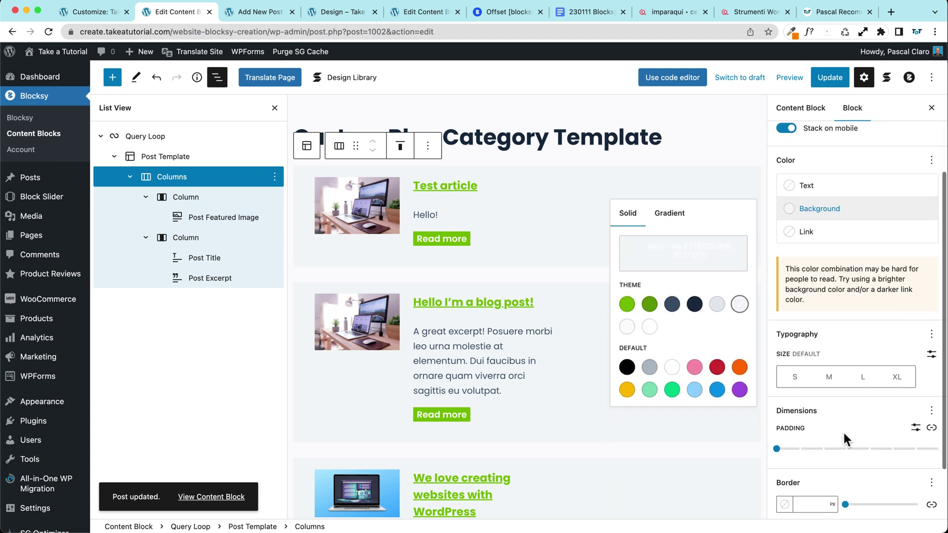
pyautogui.click(810, 437)
pyautogui.click(819, 436)
pyautogui.write('10')
pyautogui.press('BackSpace')
pyautogui.press('BackSpace')
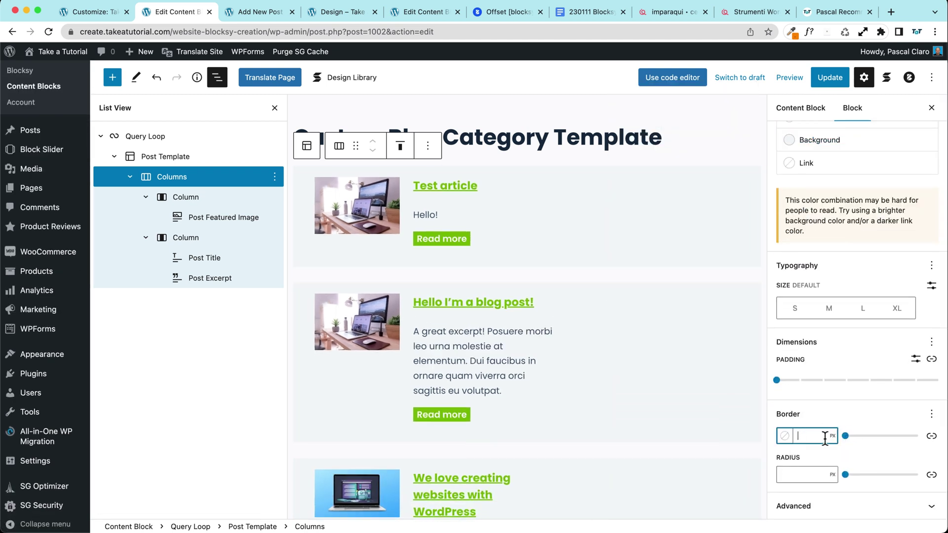
pyautogui.write('3')
pyautogui.press('BackSpace')
pyautogui.write('1')
# - Update the template and review the bordered post cards on the reloaded live Design category page
pyautogui.click(830, 79)
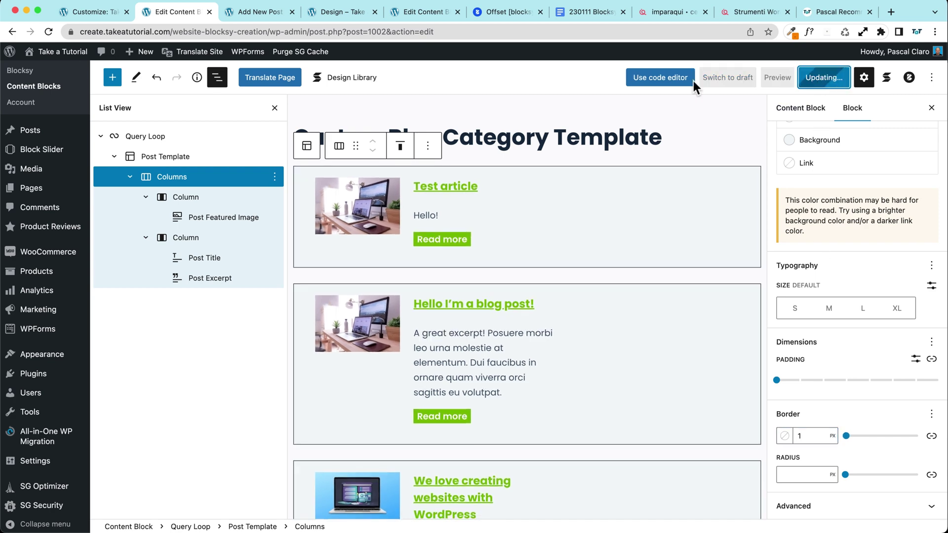
pyautogui.click(332, 12)
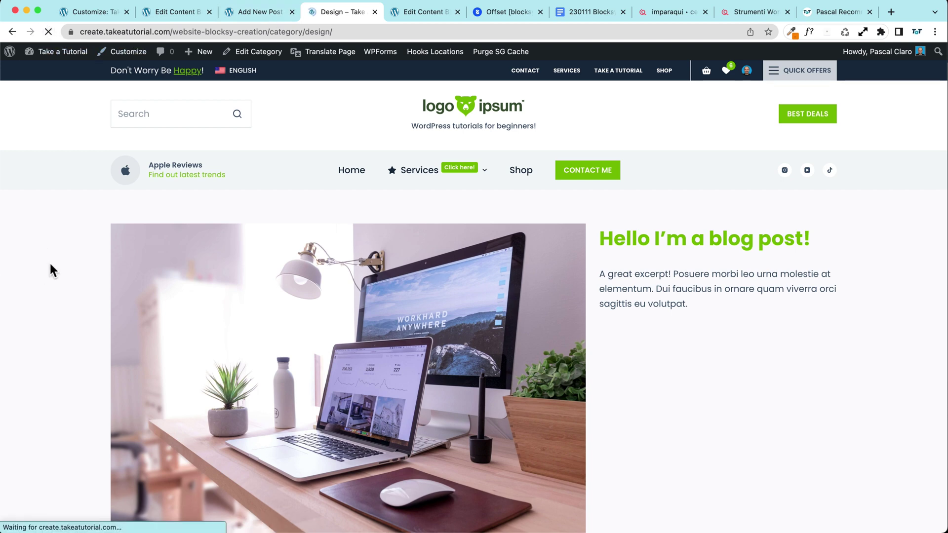
pyautogui.scroll(-3, 53, 271)
pyautogui.scroll(3, 49, 262)
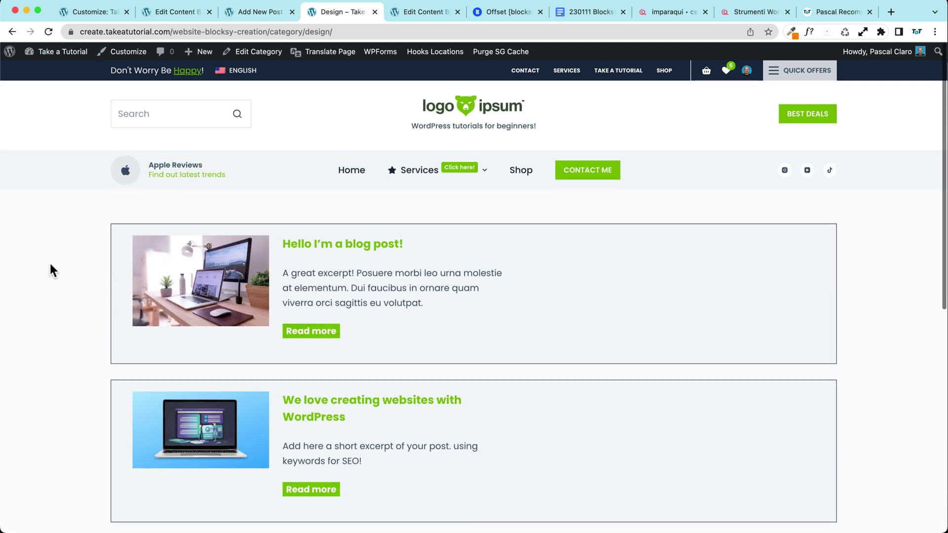
# - Start a new block directly below the title of the Custom Blog Category Template, above the Query Loop
pyautogui.click(260, 12)
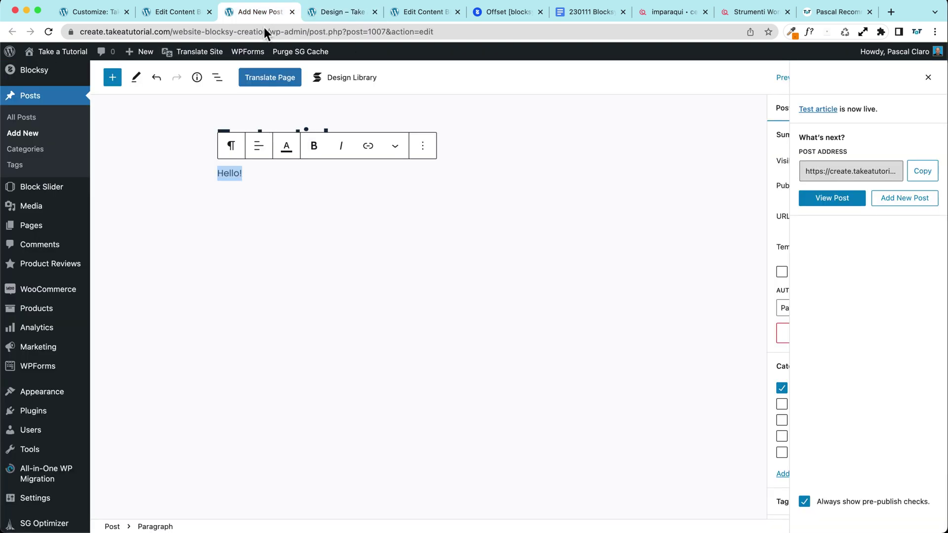
pyautogui.click(175, 12)
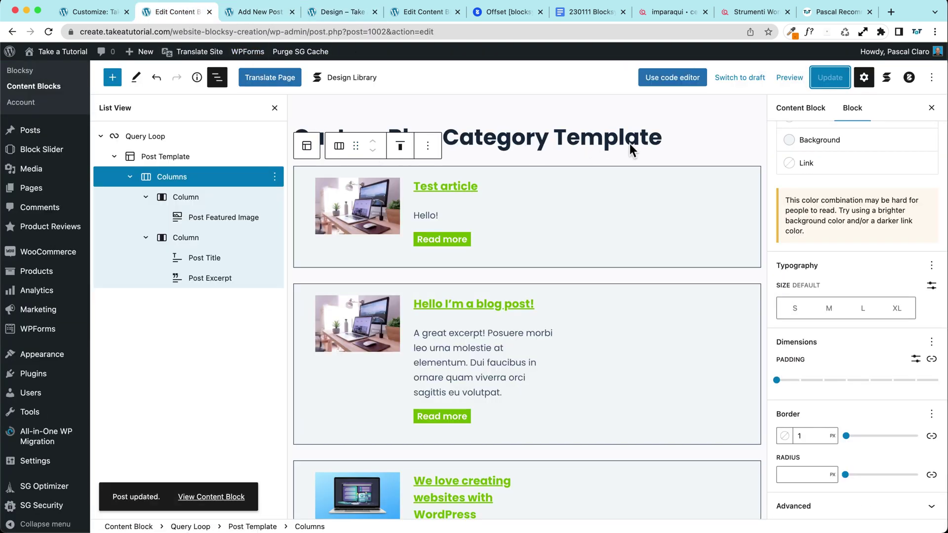
pyautogui.click(671, 142)
pyautogui.press('Return')
pyautogui.write('/')
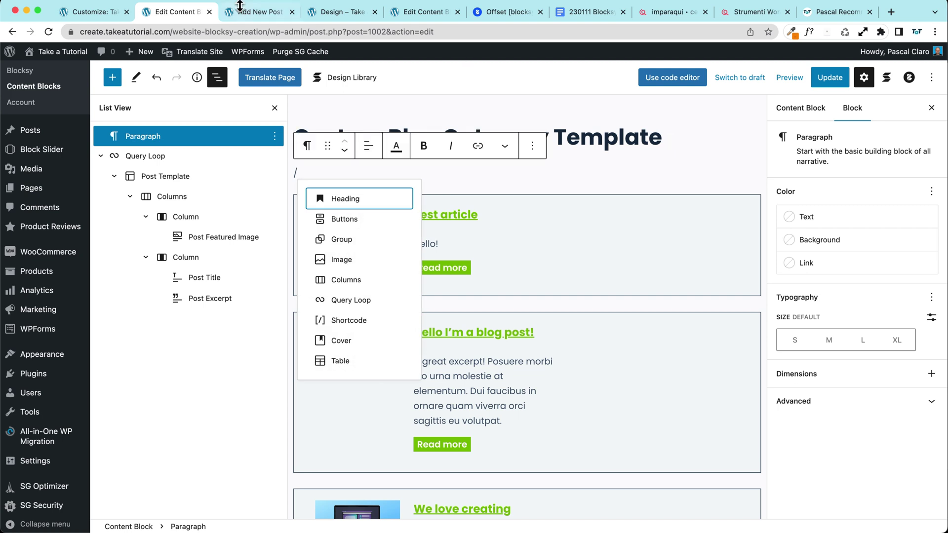
# - Open the Special Offer content block in the other admin tab and copy its Group block
pyautogui.click(280, 18)
pyautogui.click(40, 153)
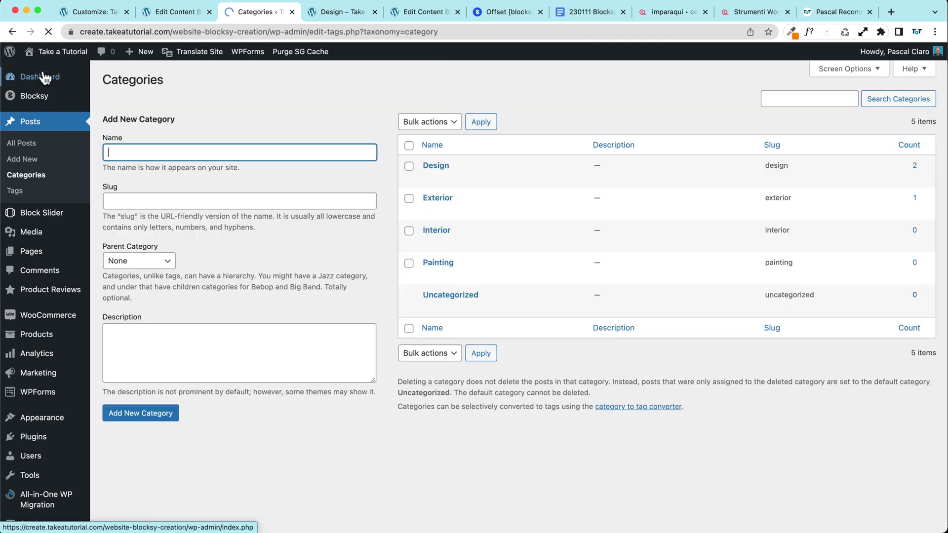
pyautogui.moveTo(42, 96)
pyautogui.click(128, 119)
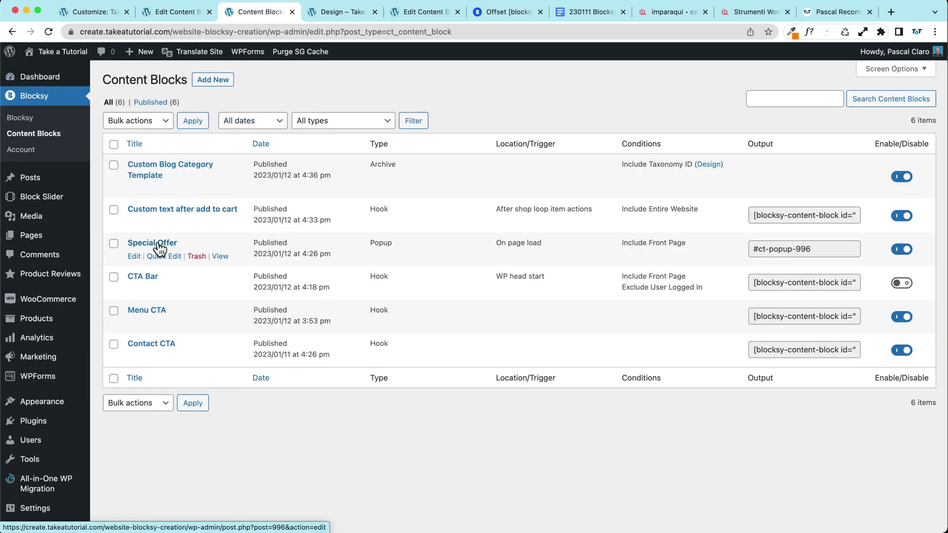
pyautogui.click(158, 243)
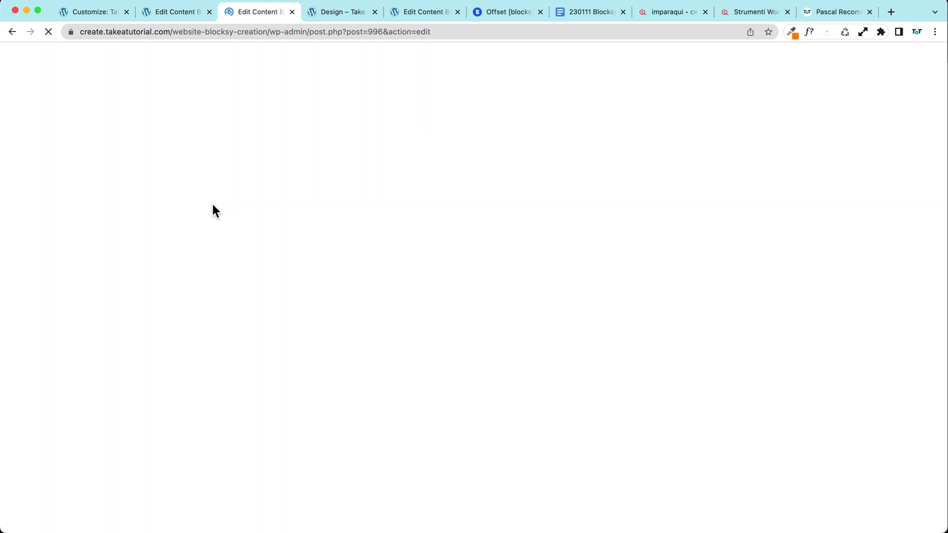
pyautogui.click(191, 194)
pyautogui.click(99, 172)
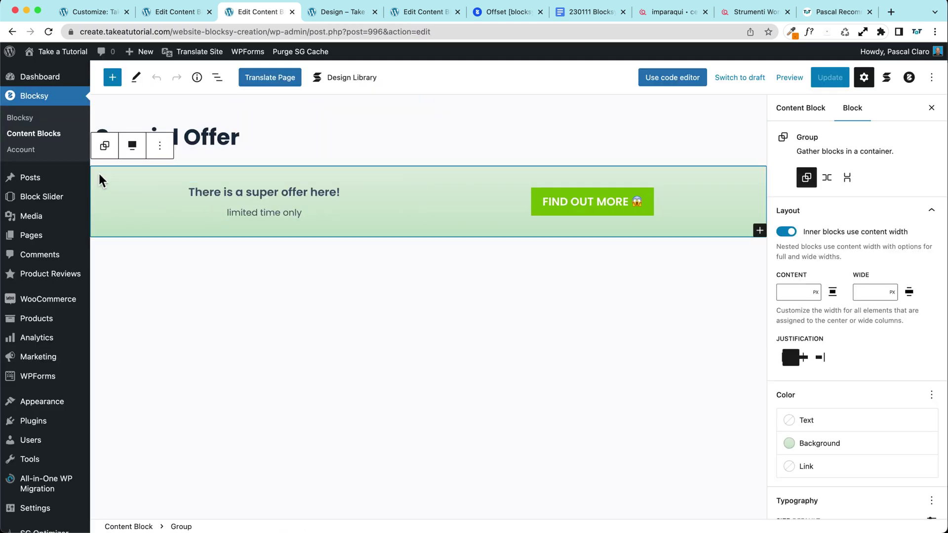
pyautogui.click(159, 145)
pyautogui.click(186, 203)
# - Paste the copied offer Group above the Query Loop in the Custom Blog Category Template and update the template
pyautogui.click(175, 13)
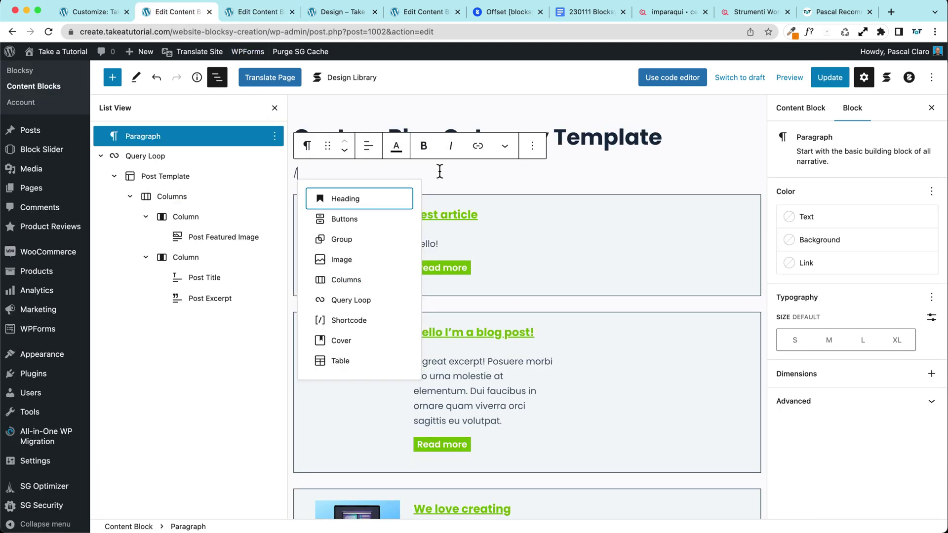
pyautogui.press('BackSpace')
pyautogui.press('super+v')
pyautogui.click(826, 77)
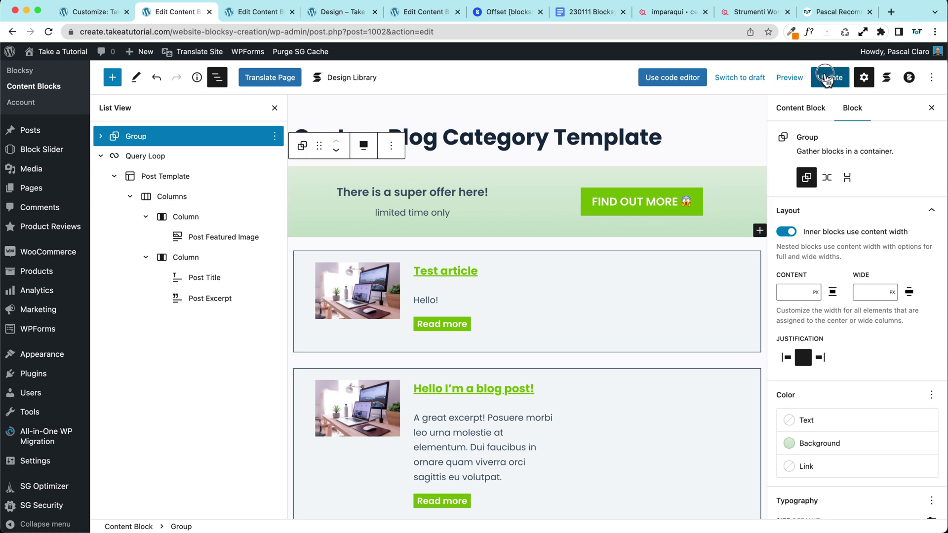
# - Switch the template's page structure to the narrow layout without a sidebar and update it
pyautogui.click(909, 77)
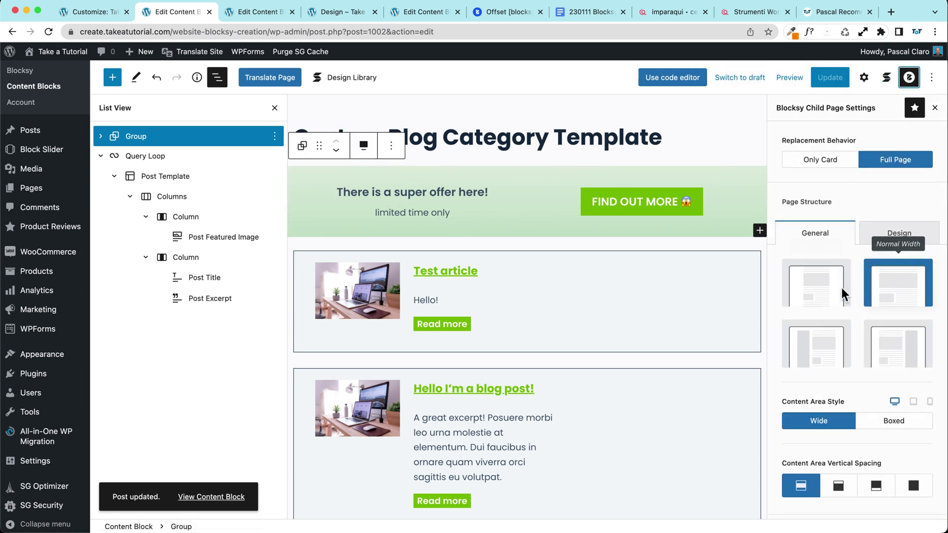
pyautogui.click(824, 288)
pyautogui.click(830, 77)
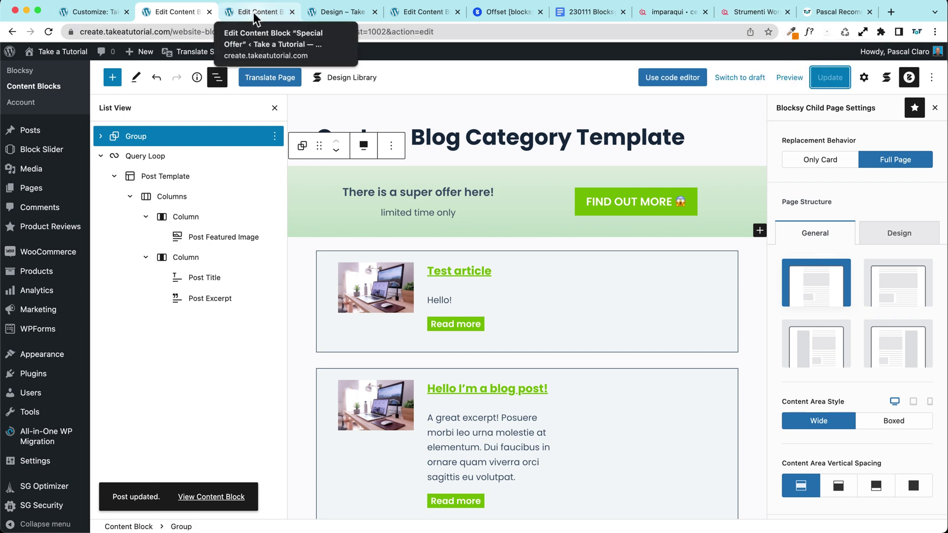
# - Reload the live Design category page to check the offer banner and narrower layout, and close the Special Offer editor
pyautogui.click(330, 14)
pyautogui.click(45, 31)
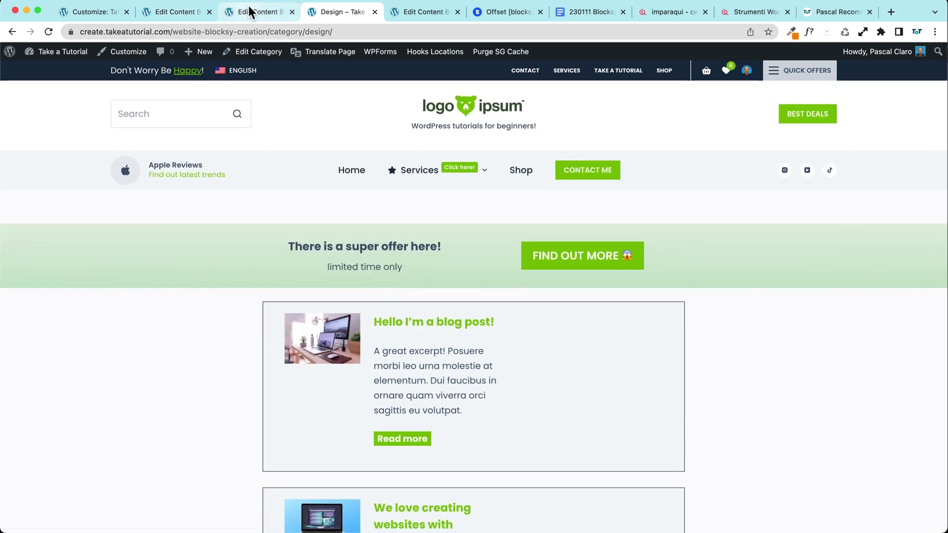
pyautogui.click(249, 10)
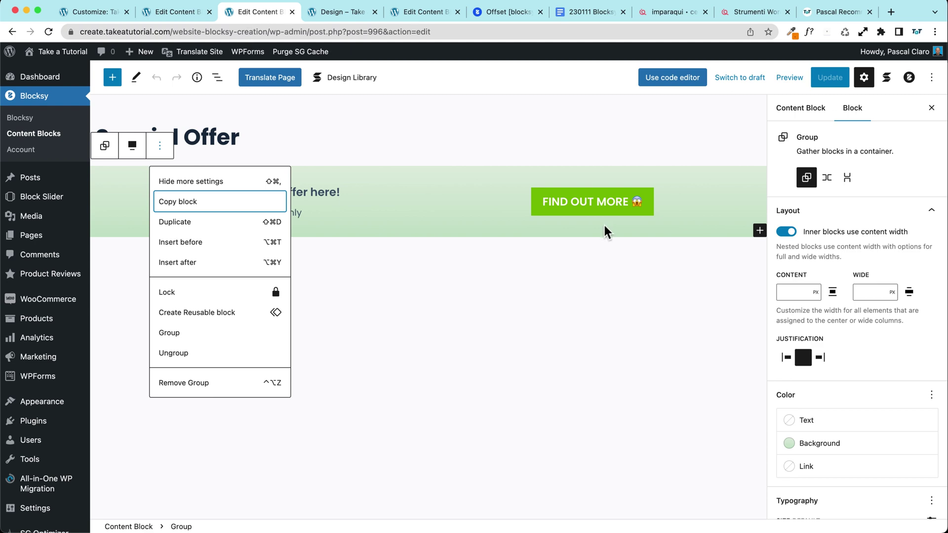
pyautogui.click(292, 12)
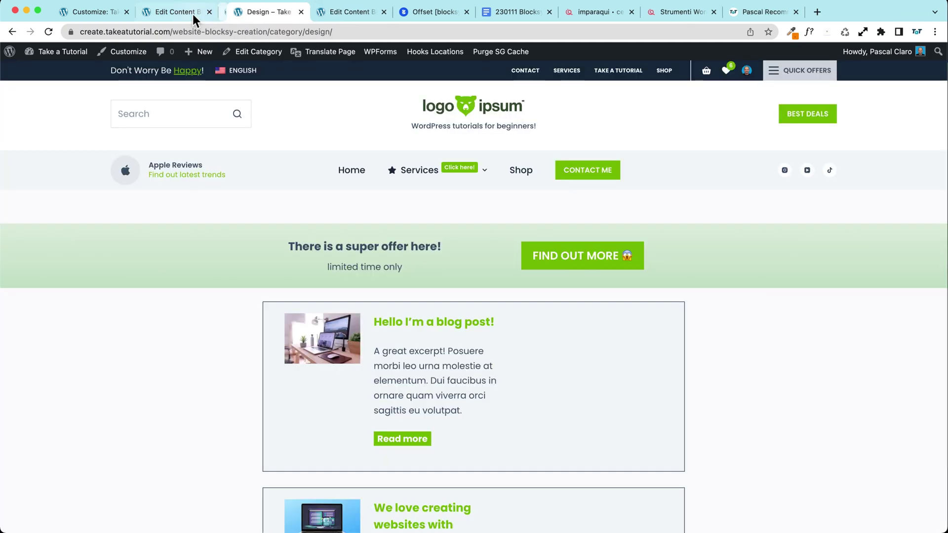
# - Insert an Archive Title block above the offer Group in the Custom Blog Category Template
pyautogui.click(205, 11)
pyautogui.click(691, 144)
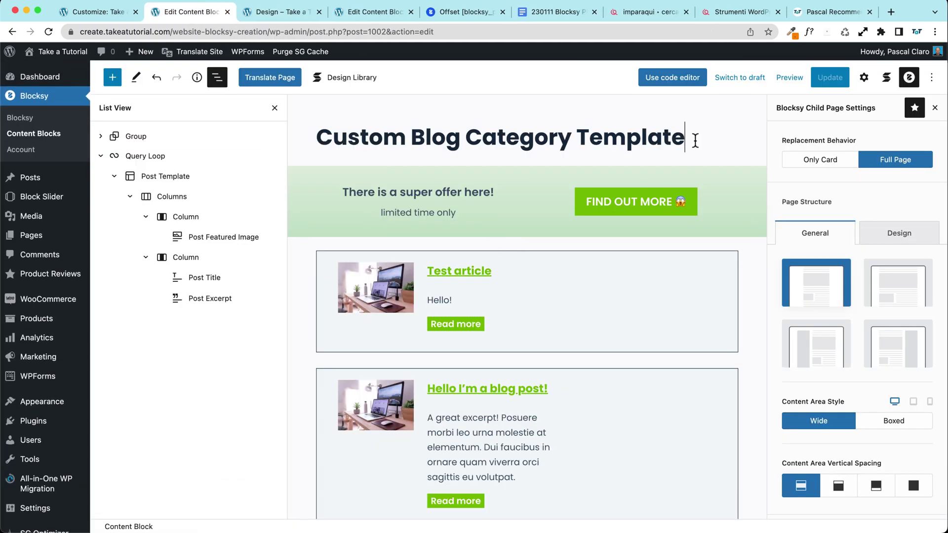
pyautogui.press('Return')
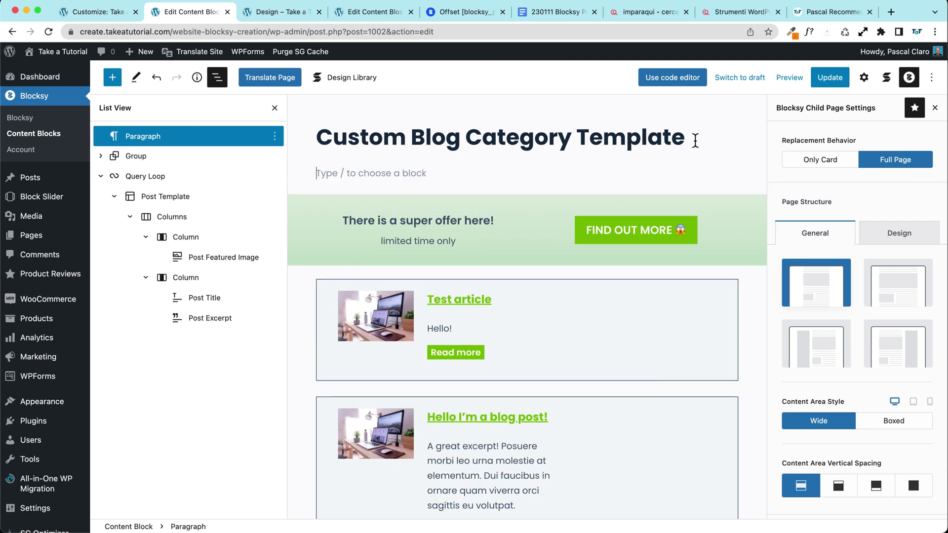
pyautogui.write('/')
pyautogui.write('tit')
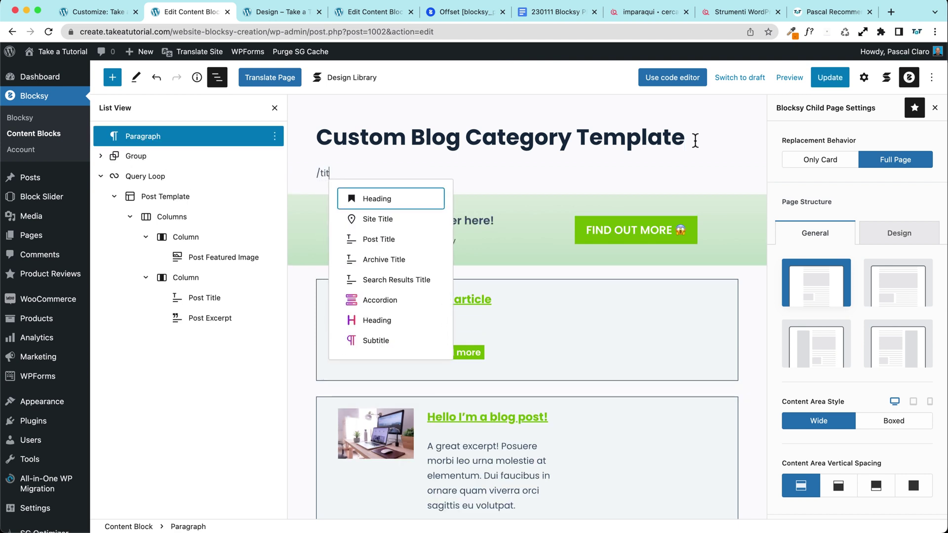
pyautogui.click(383, 261)
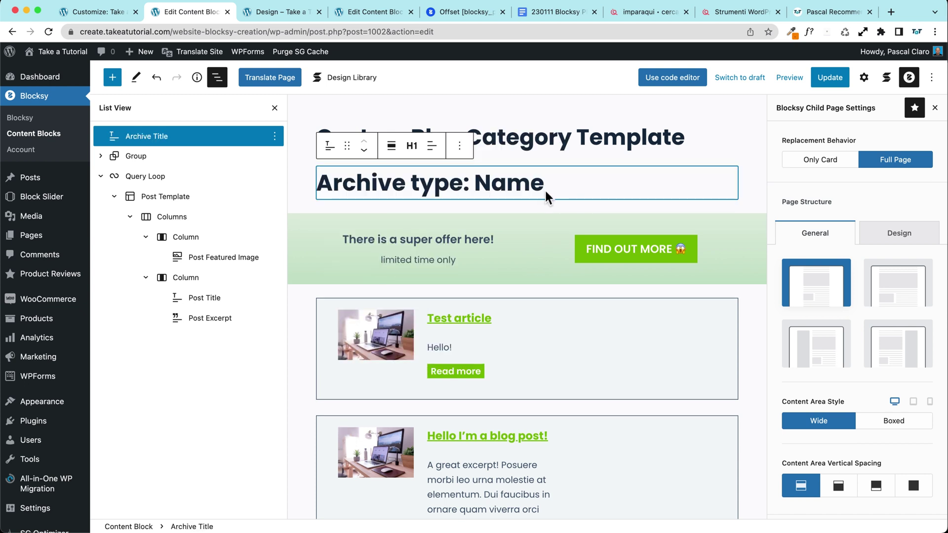
# - Turn off showing the archive type in the Archive Title block
pyautogui.click(864, 81)
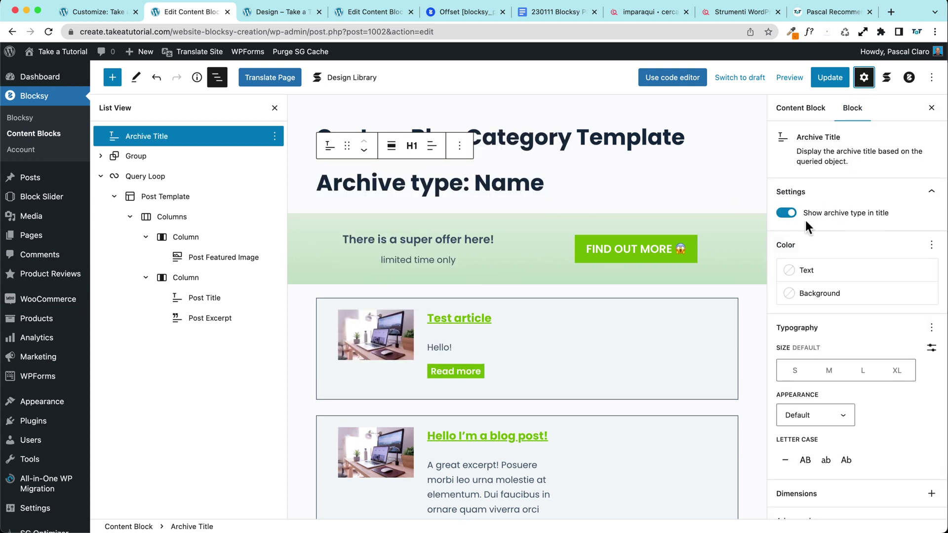
pyautogui.click(787, 213)
pyautogui.click(786, 213)
pyautogui.click(787, 213)
# - Add a Term Description block between the Archive Title and the offer Group, and update the template
pyautogui.click(474, 189)
pyautogui.press('Return')
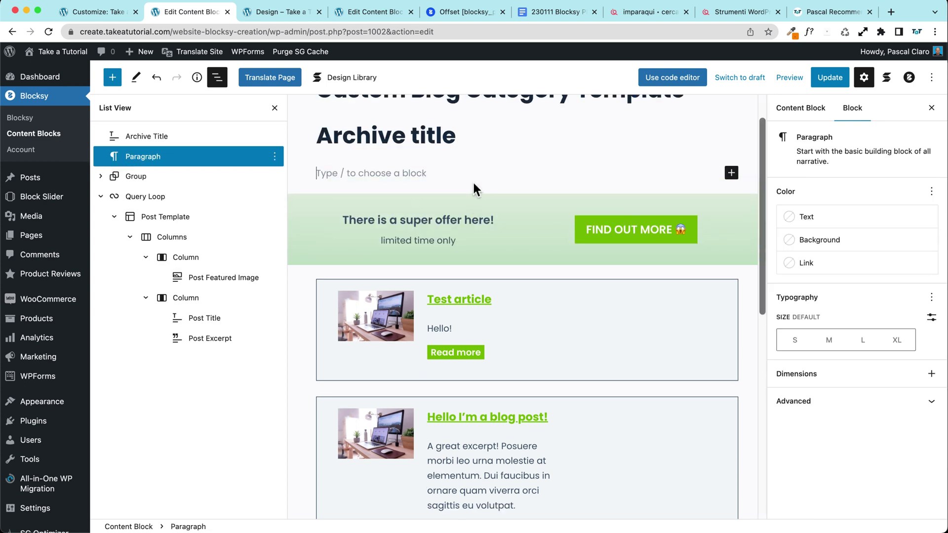
pyautogui.write('/des')
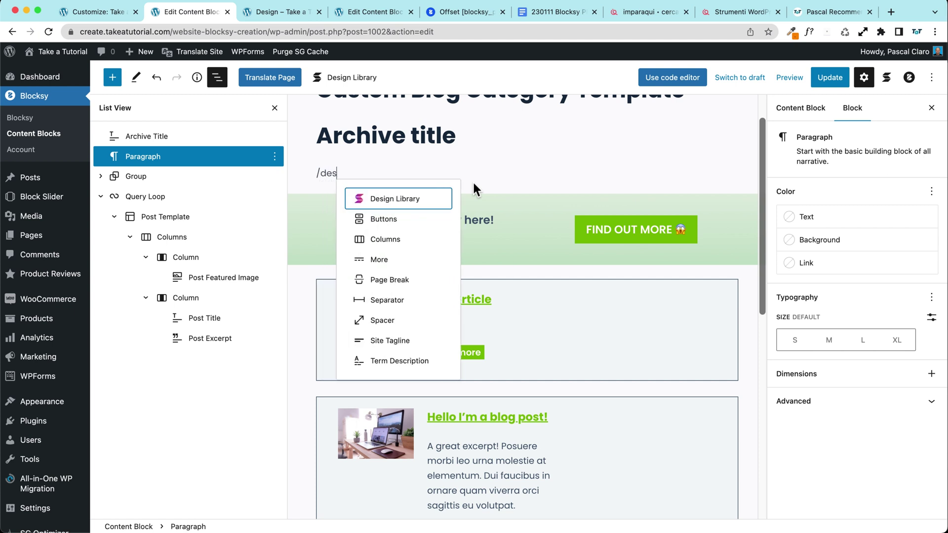
pyautogui.click(398, 361)
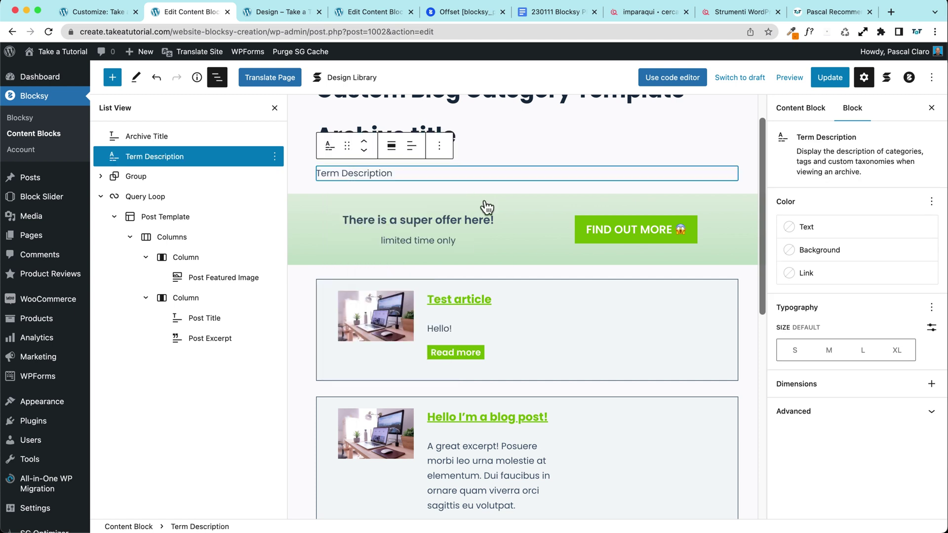
pyautogui.scroll(2, 753, 285)
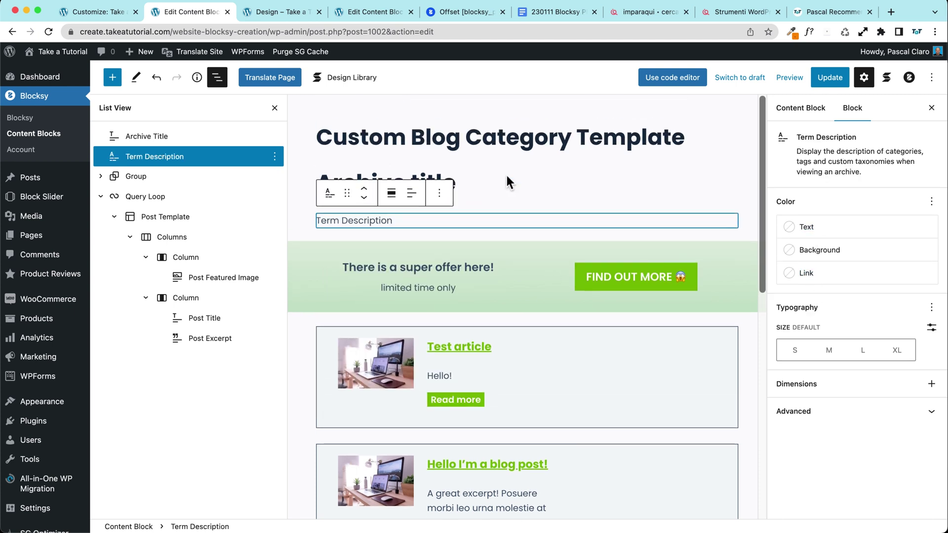
pyautogui.click(830, 77)
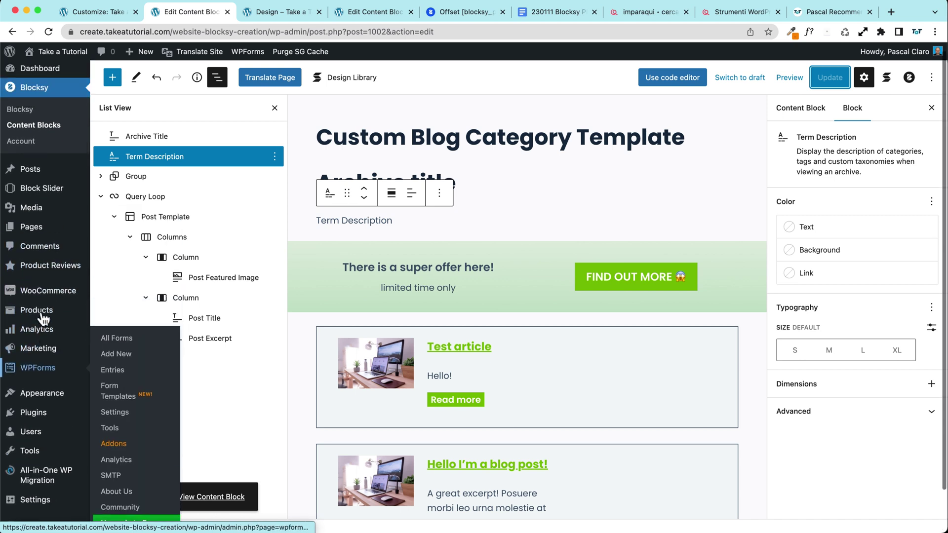
# - Open the Design post category in a new tab and save its description as "Here you can add your custom description! <a href="#">content</a>."
pyautogui.moveTo(30, 178)
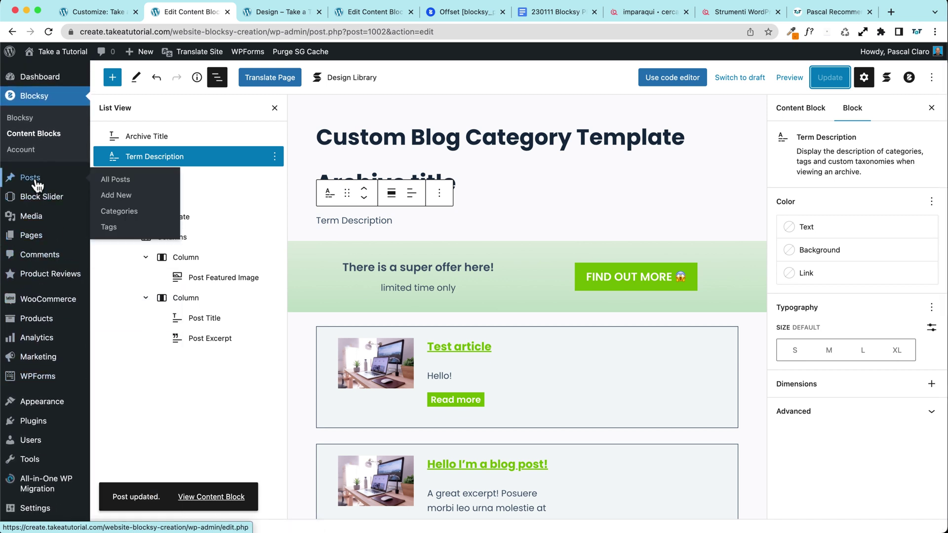
pyautogui.rightClick(118, 180)
pyautogui.click(132, 189)
pyautogui.rightClick(116, 211)
pyautogui.click(142, 221)
pyautogui.click(262, 16)
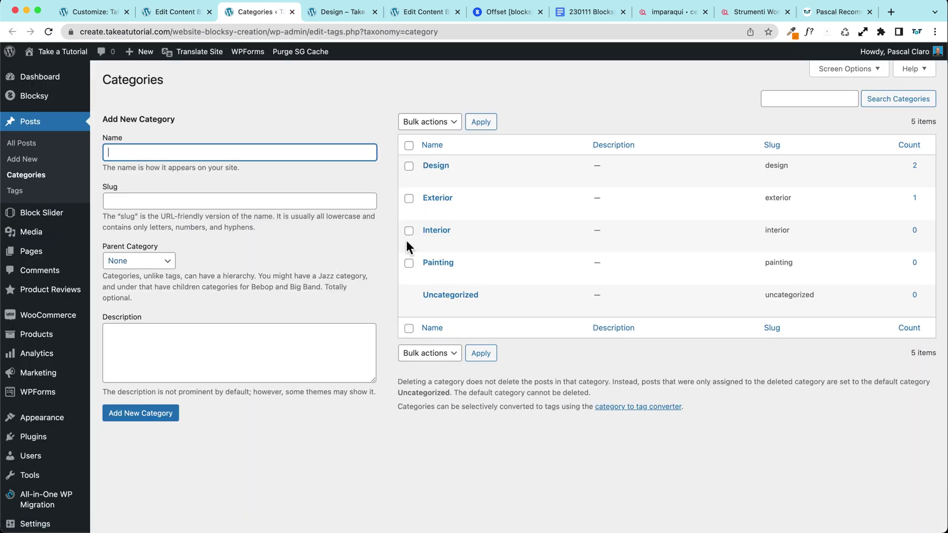
pyautogui.click(436, 165)
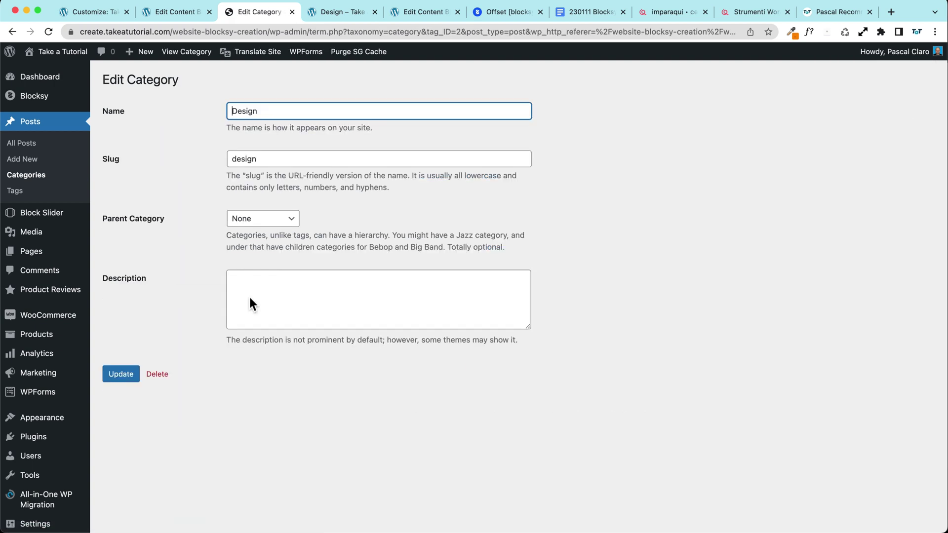
pyautogui.click(258, 291)
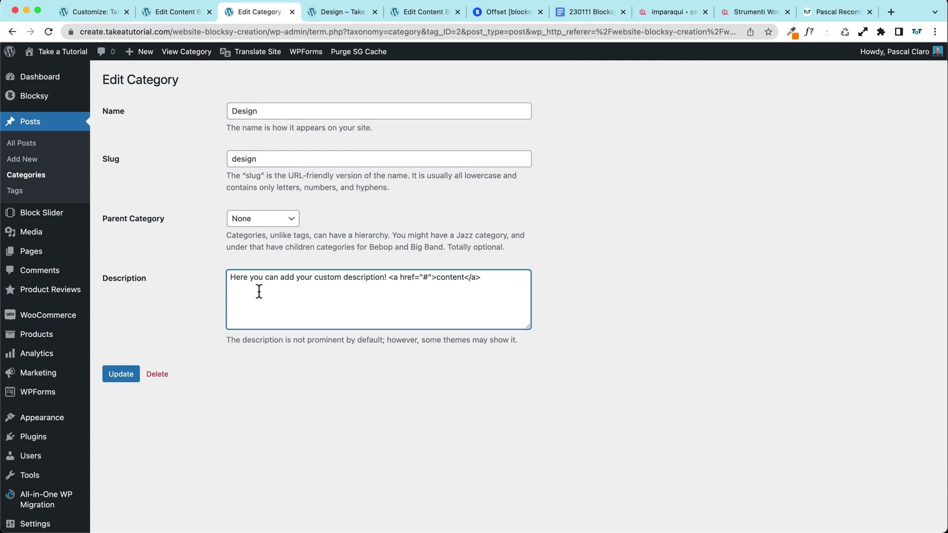
pyautogui.click(128, 379)
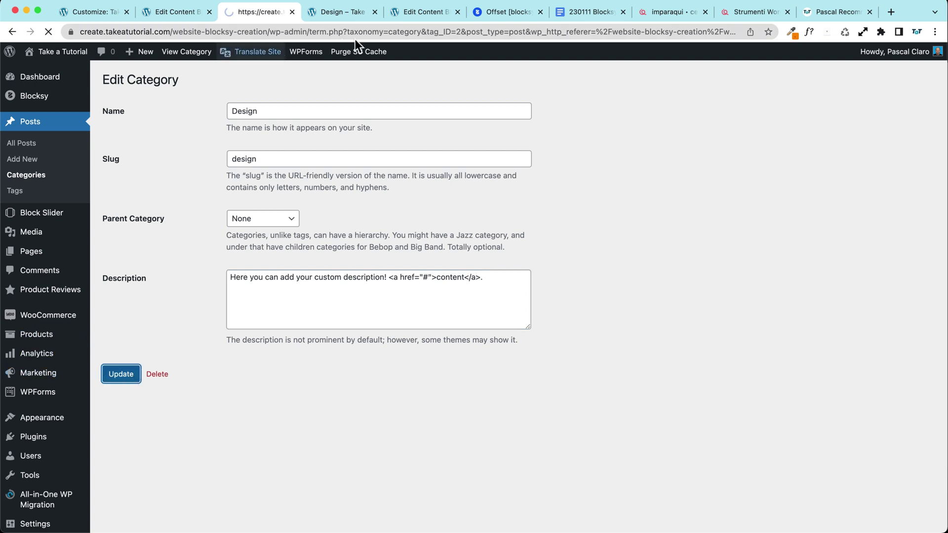
# - Reload the live Design category page and examine the archive title and description above the offer banner
pyautogui.hotkey('ctrl', 'Tab')
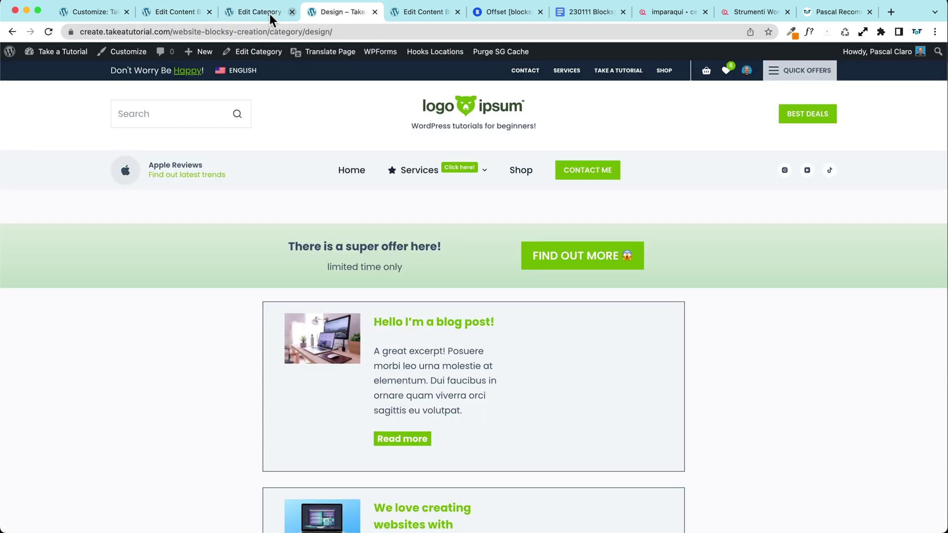
pyautogui.click(48, 32)
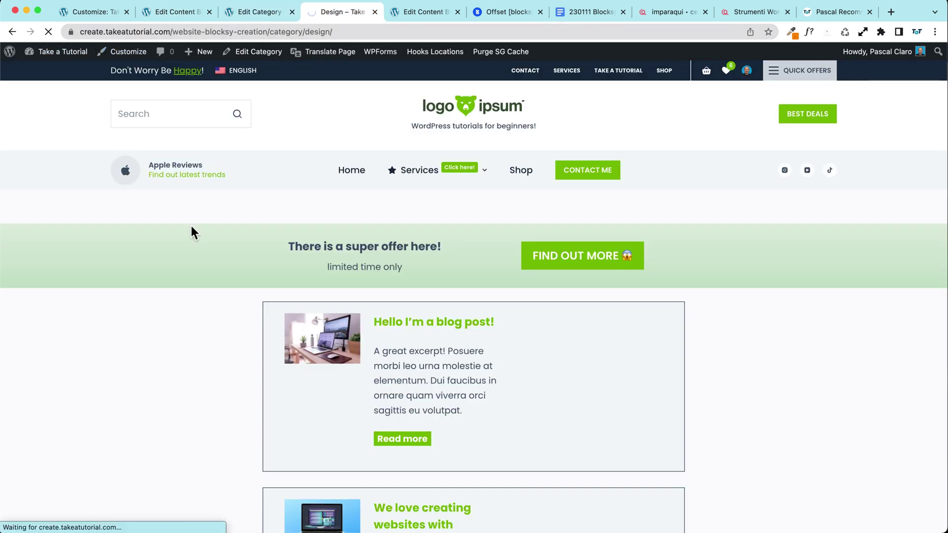
pyautogui.moveTo(259, 240); pyautogui.dragTo(402, 245)
pyautogui.click(318, 285)
pyautogui.moveTo(257, 278); pyautogui.dragTo(559, 275)
pyautogui.click(559, 275)
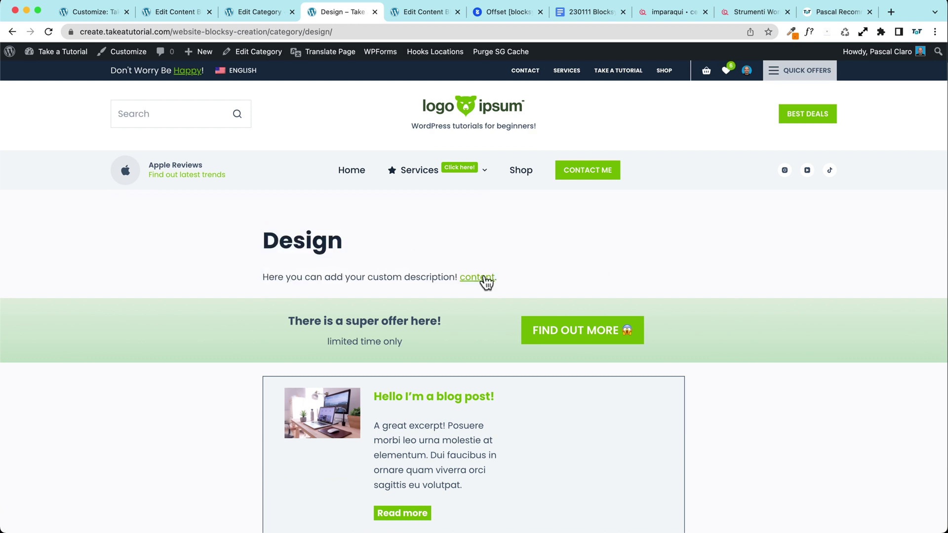
pyautogui.scroll(-2, 247, 266)
pyautogui.scroll(2, 246, 267)
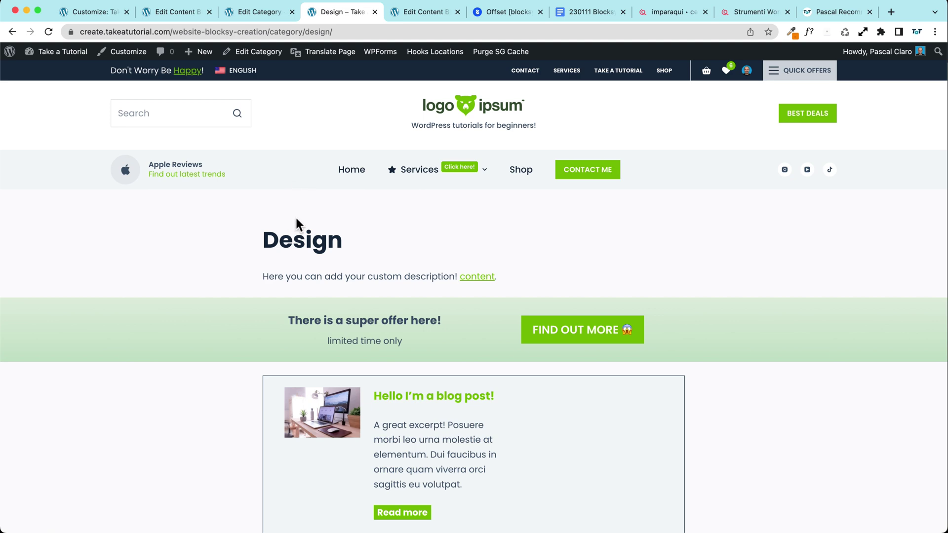
# - Center-align the text of the Archive Title and Term Description blocks in the Custom Blog Category Template
pyautogui.click(244, 12)
pyautogui.click(163, 13)
pyautogui.click(471, 187)
pyautogui.click(432, 145)
pyautogui.click(447, 201)
pyautogui.click(421, 216)
pyautogui.click(411, 193)
pyautogui.click(447, 255)
# - Update the Custom Blog Category Template and reload the live Design category page to check the centered title and description
pyautogui.click(823, 78)
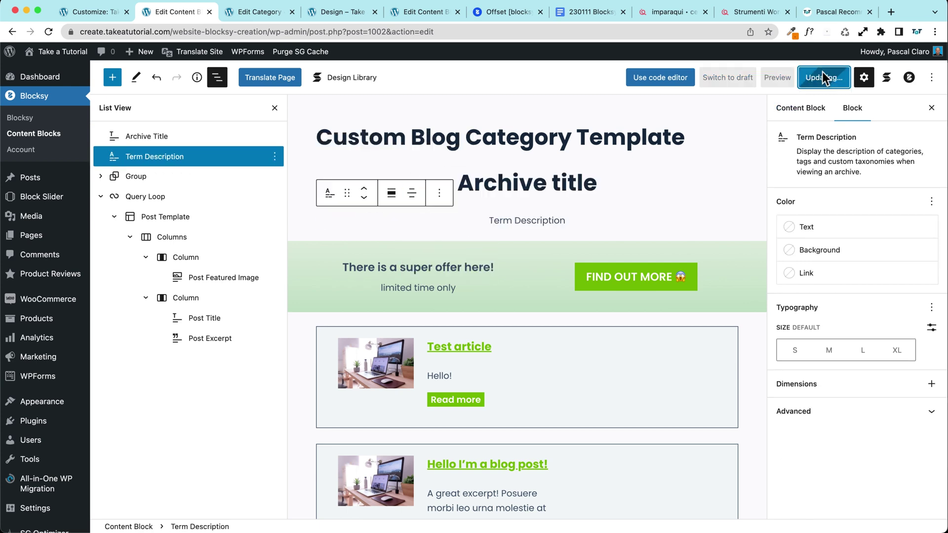
pyautogui.click(277, 12)
pyautogui.click(304, 20)
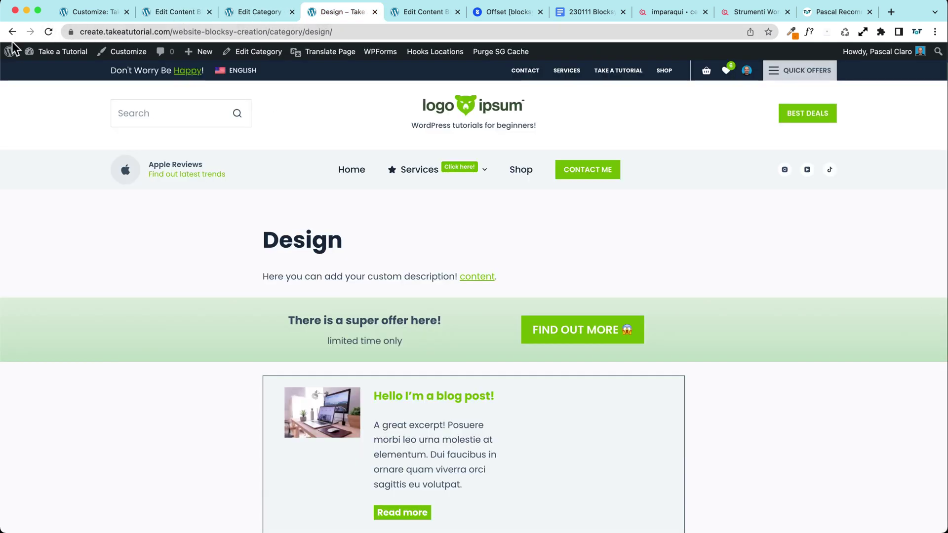
pyautogui.click(48, 32)
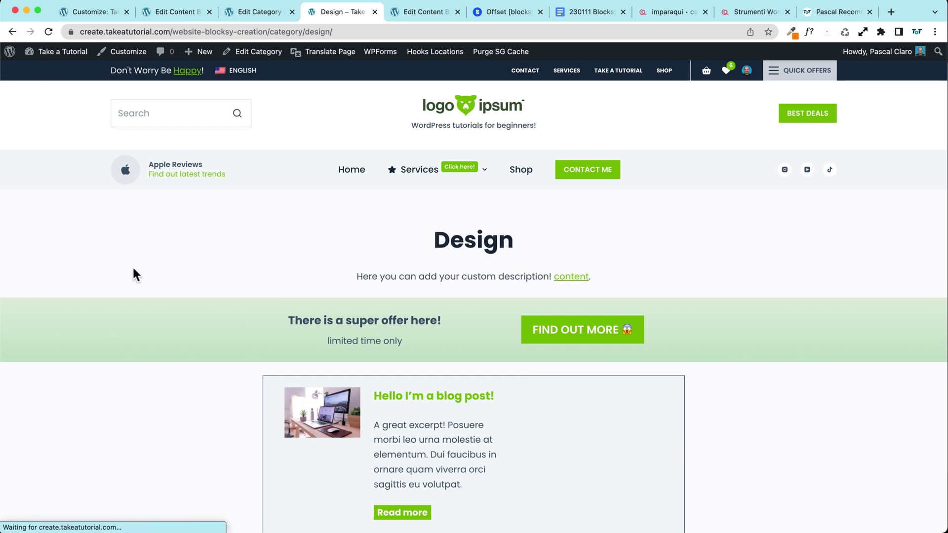
# - Open the live Design category page from its edit screen and compare its layout with the Exterior category page
pyautogui.click(271, 12)
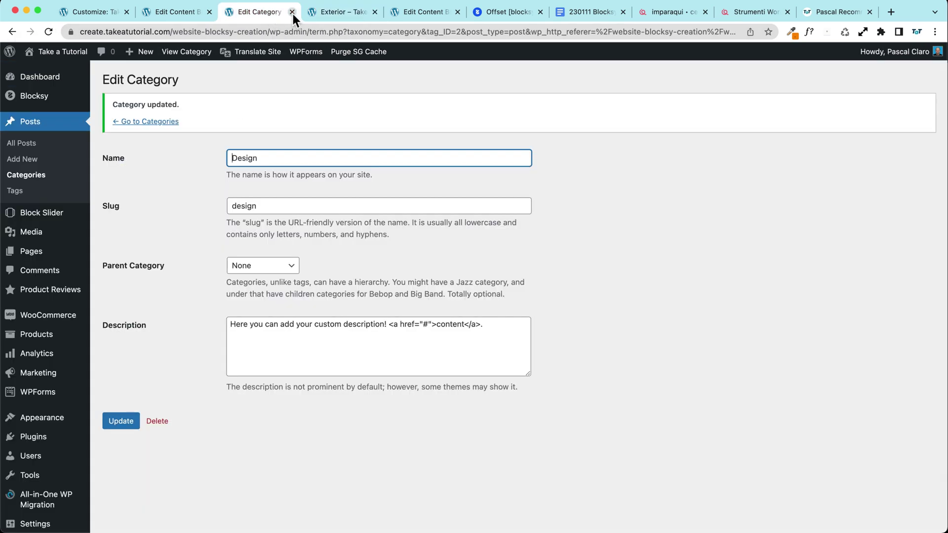
pyautogui.click(197, 52)
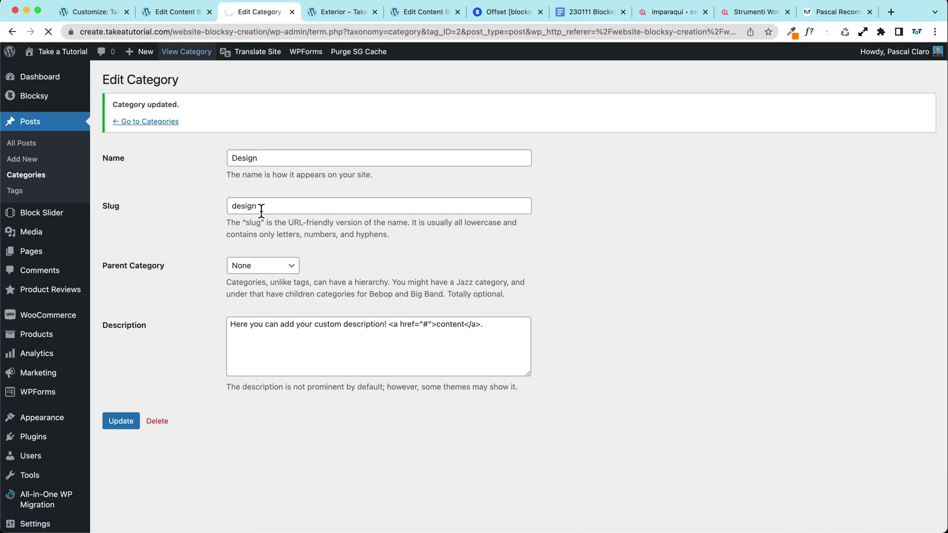
pyautogui.scroll(-6, 211, 207)
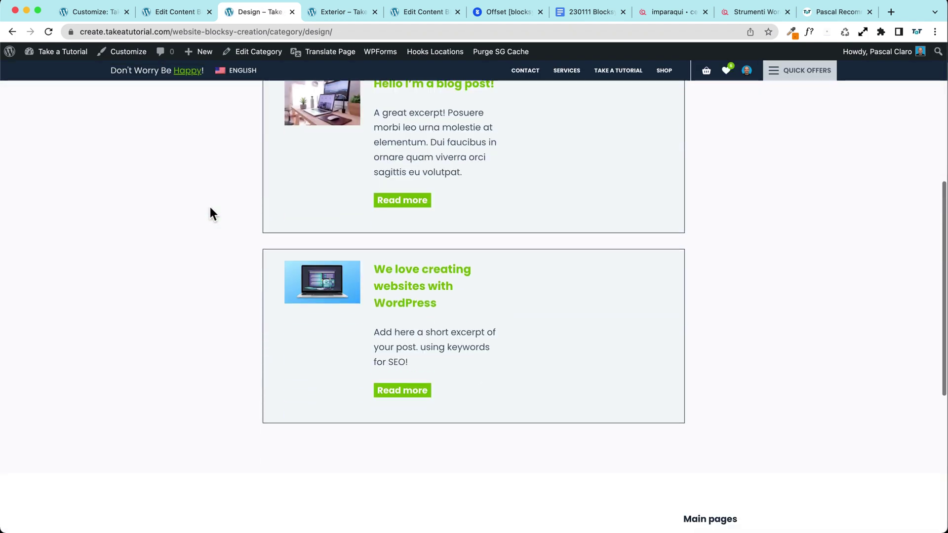
pyautogui.scroll(6, 210, 208)
pyautogui.click(338, 12)
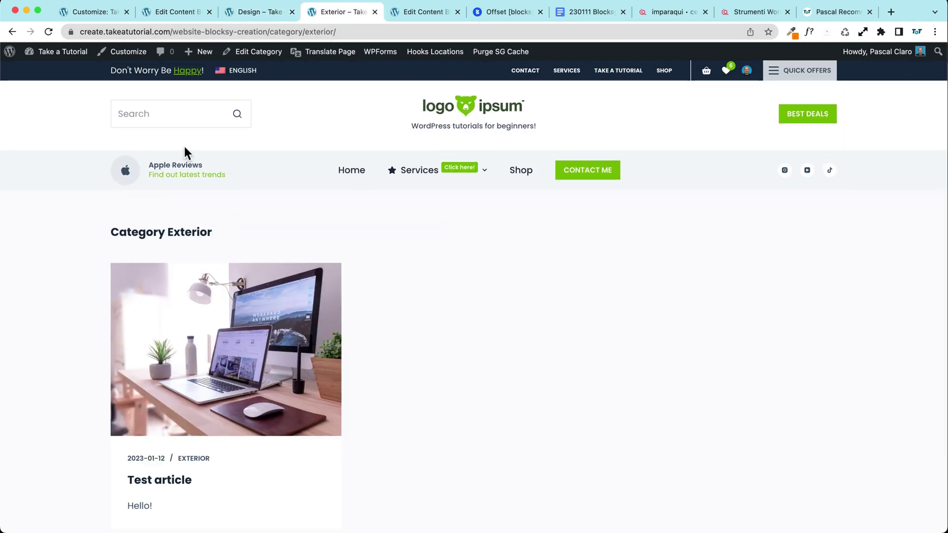
pyautogui.doubleClick(178, 230)
pyautogui.click(324, 150)
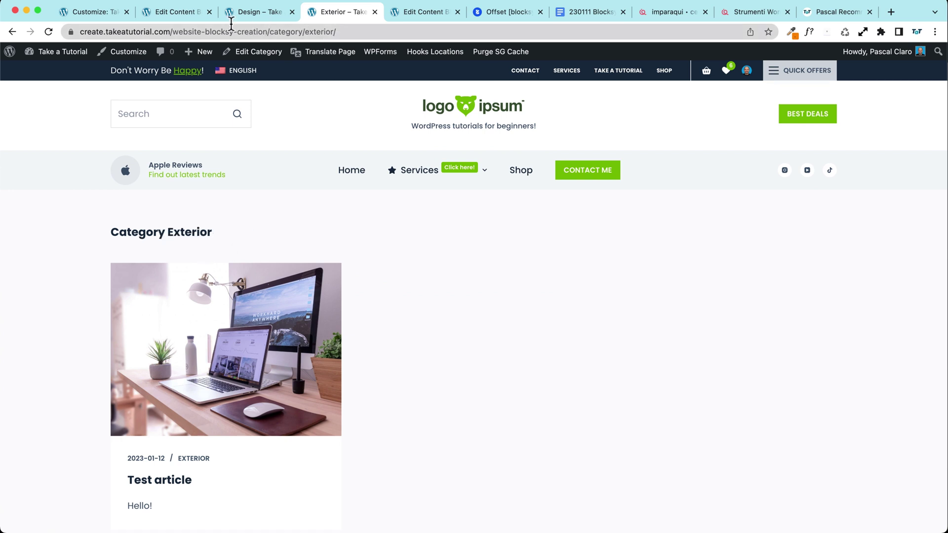
# - Change the template's display condition to include Post Categories and update the content block
pyautogui.click(173, 13)
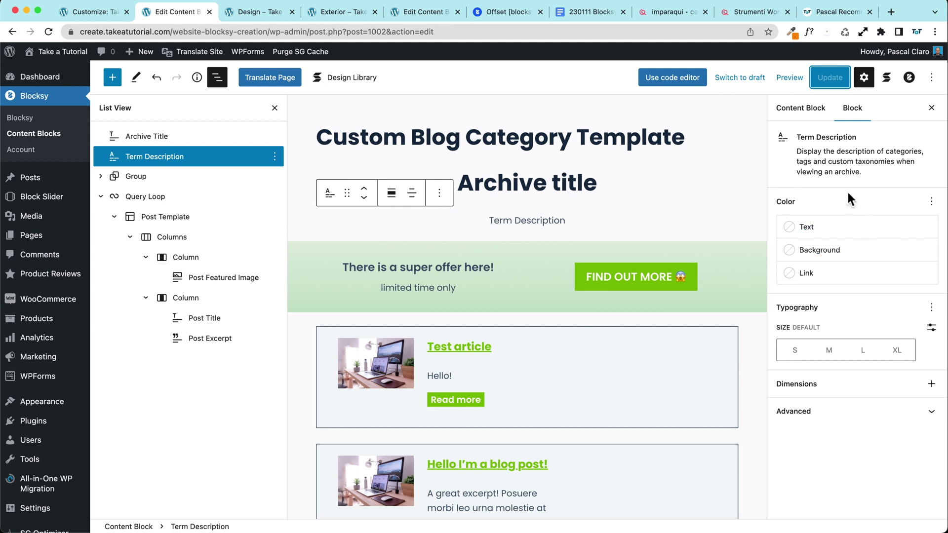
pyautogui.click(909, 78)
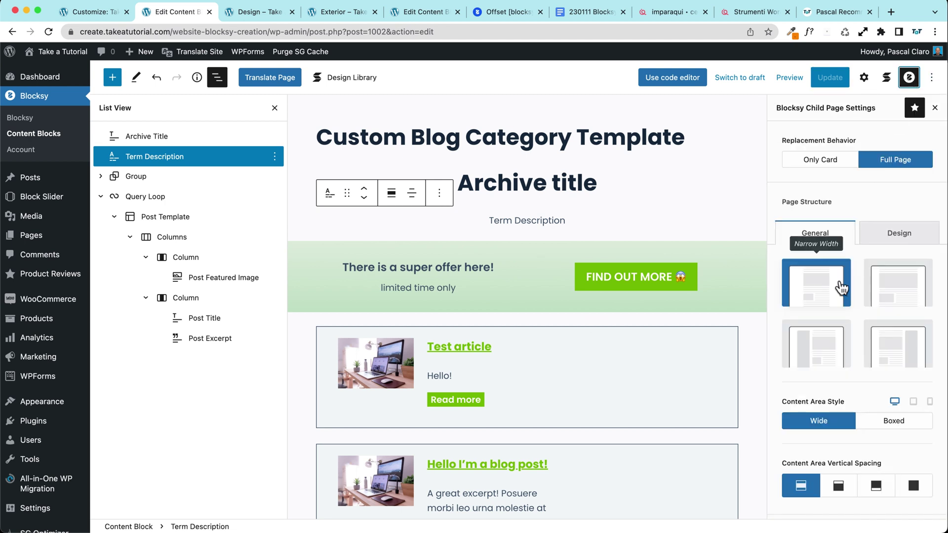
pyautogui.scroll(-8, 842, 286)
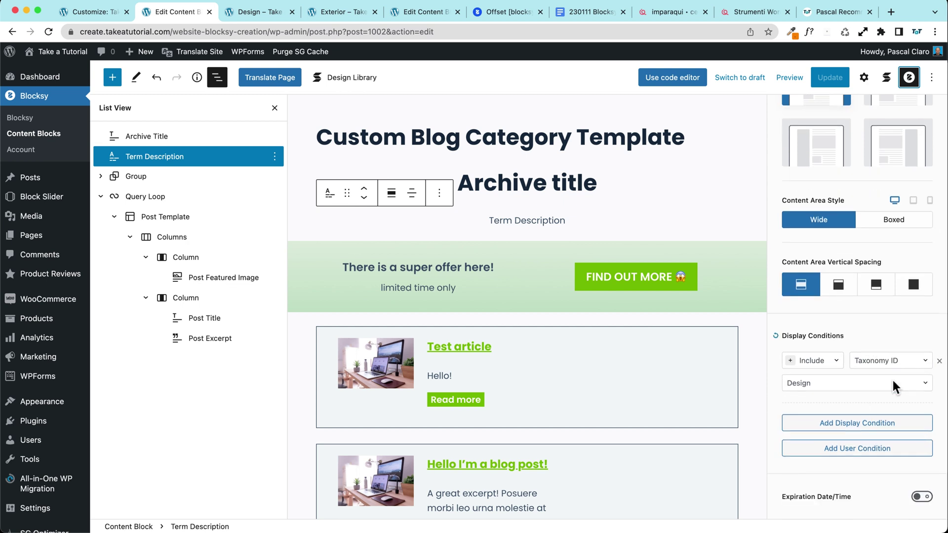
pyautogui.click(874, 365)
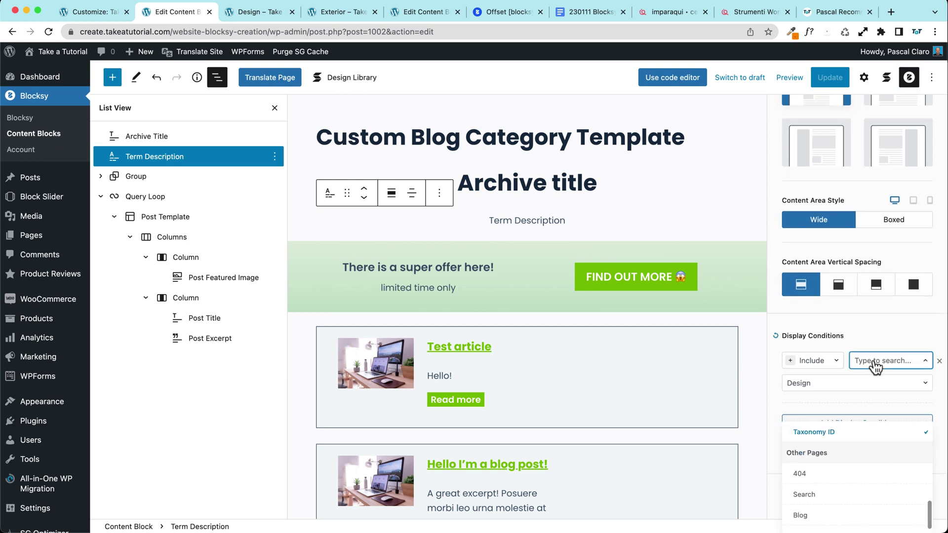
pyautogui.scroll(3, 823, 455)
pyautogui.scroll(6, 824, 458)
pyautogui.scroll(1, 824, 459)
pyautogui.scroll(-2, 820, 464)
pyautogui.scroll(1, 818, 469)
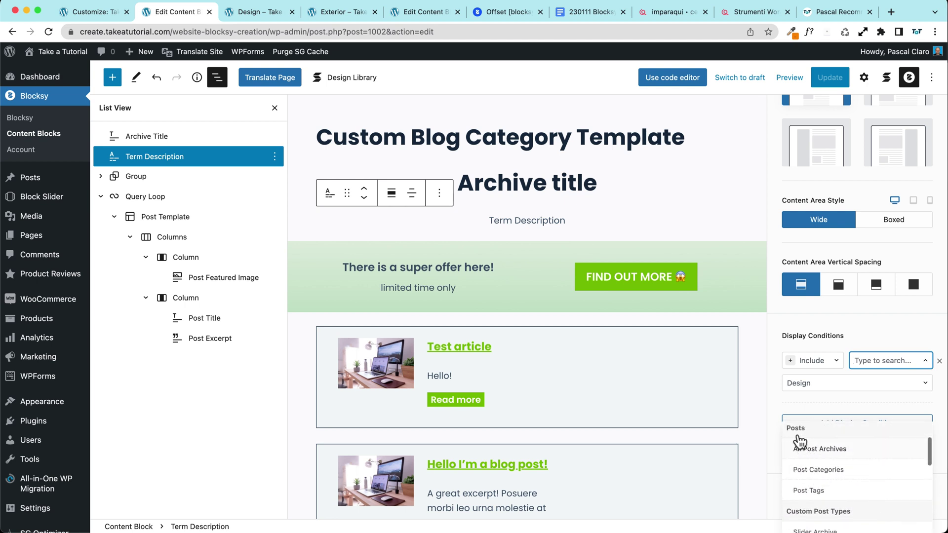
pyautogui.click(815, 471)
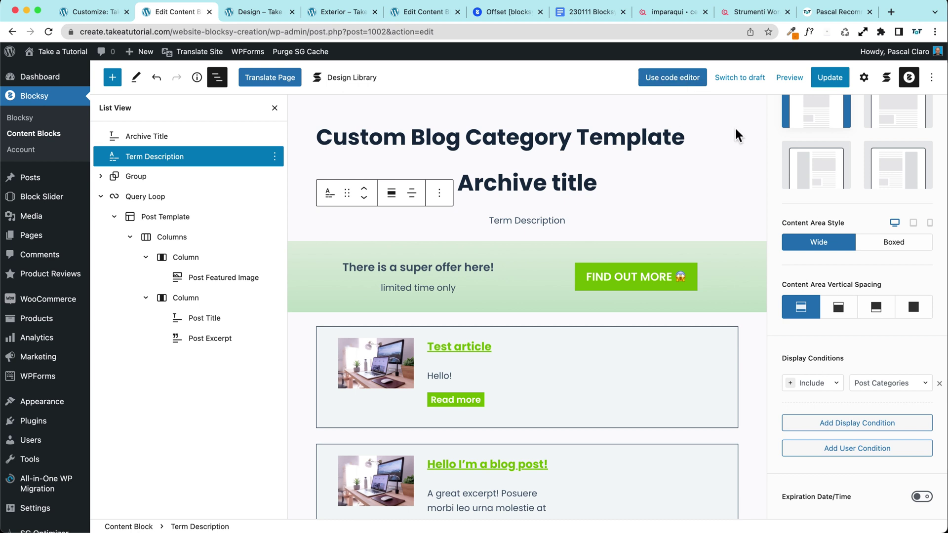
pyautogui.click(829, 78)
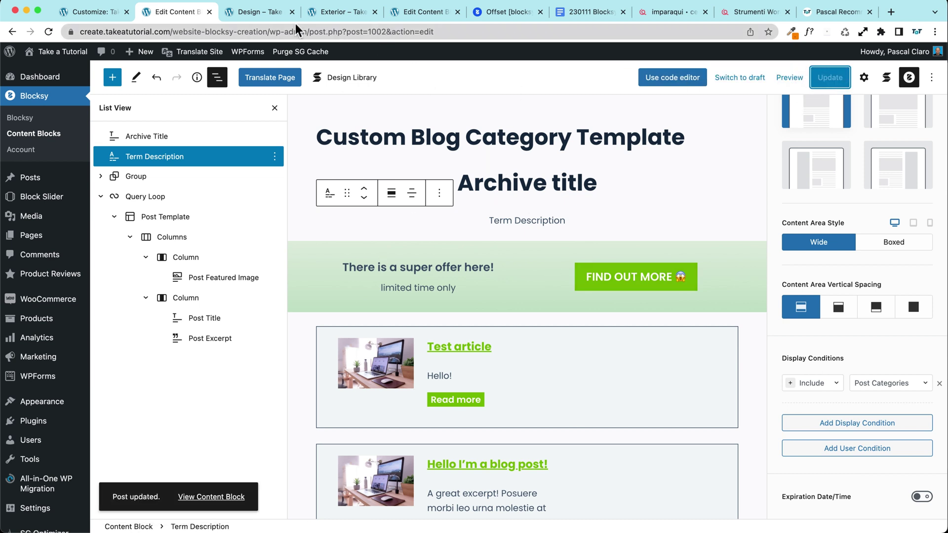
# - Review the live Design category page and reload the Exterior category page to check which template it uses
pyautogui.click(274, 14)
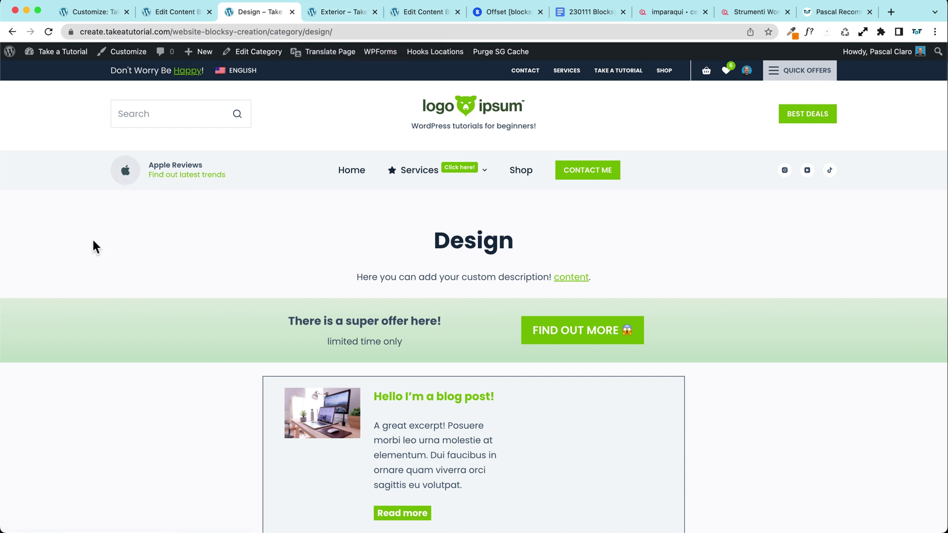
pyautogui.scroll(-1, 299, 235)
pyautogui.scroll(1, 307, 238)
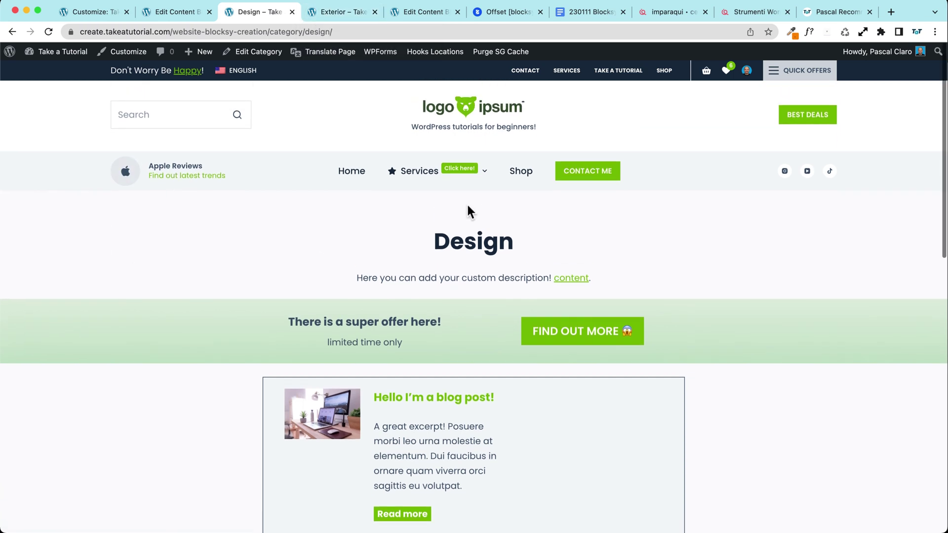
pyautogui.click(344, 14)
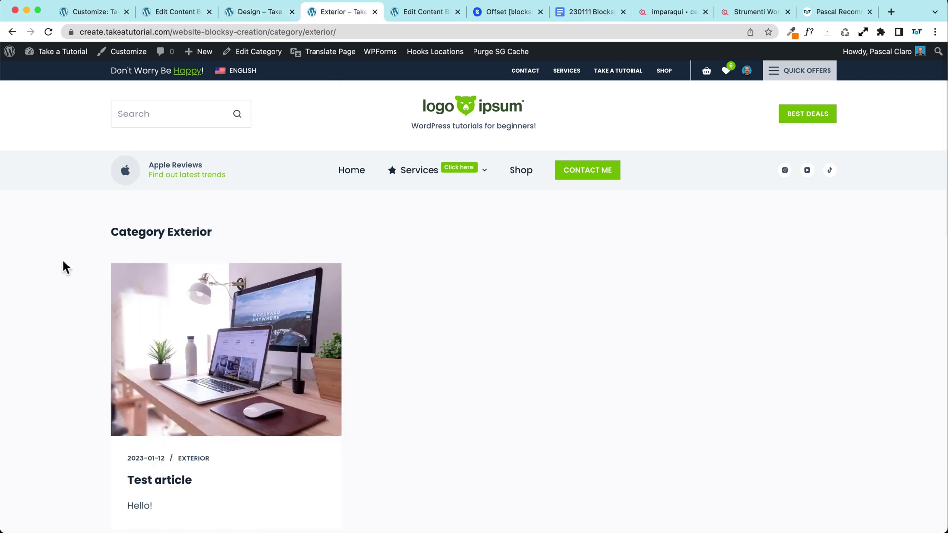
pyautogui.press('super+r')
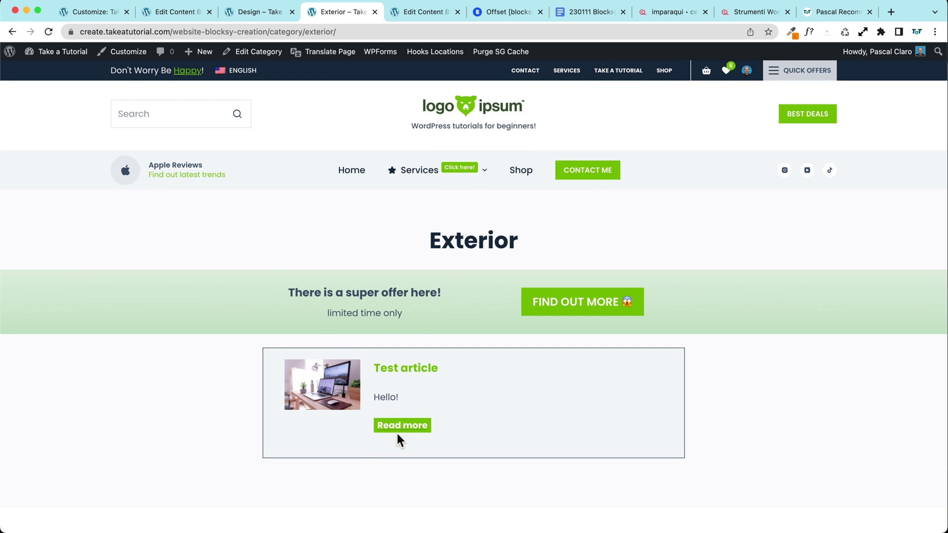
# - Open the Test article post from the Exterior archive and return to the archive through the post's category link
pyautogui.press('super+r')
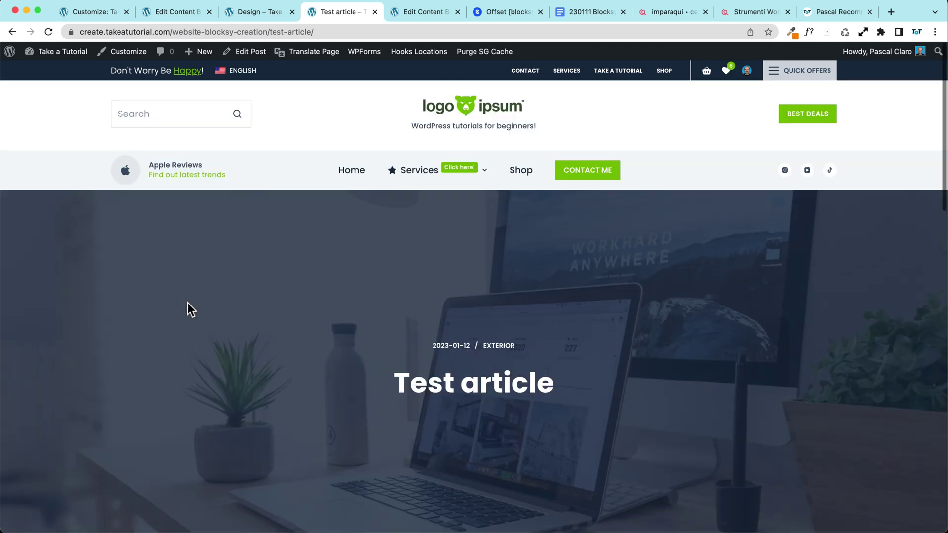
pyautogui.click(497, 346)
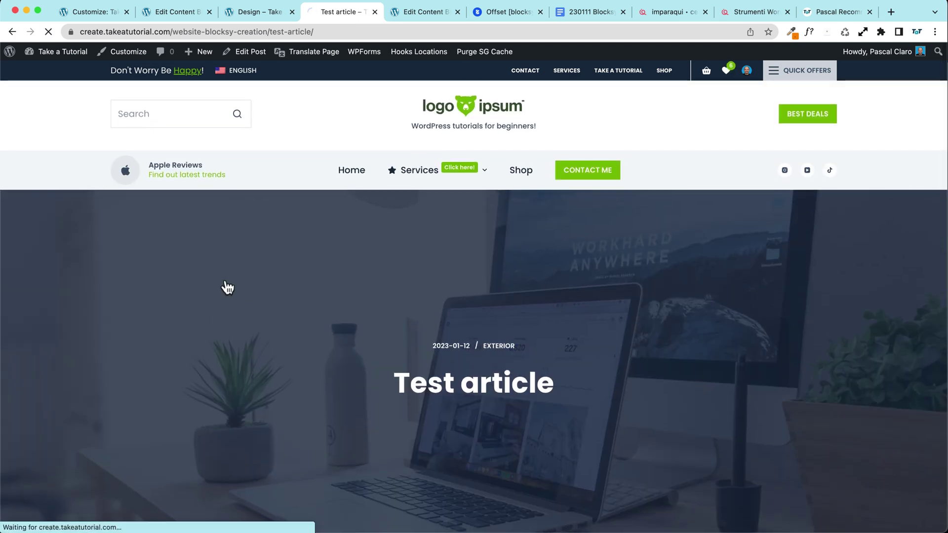
pyautogui.scroll(-2, 205, 291)
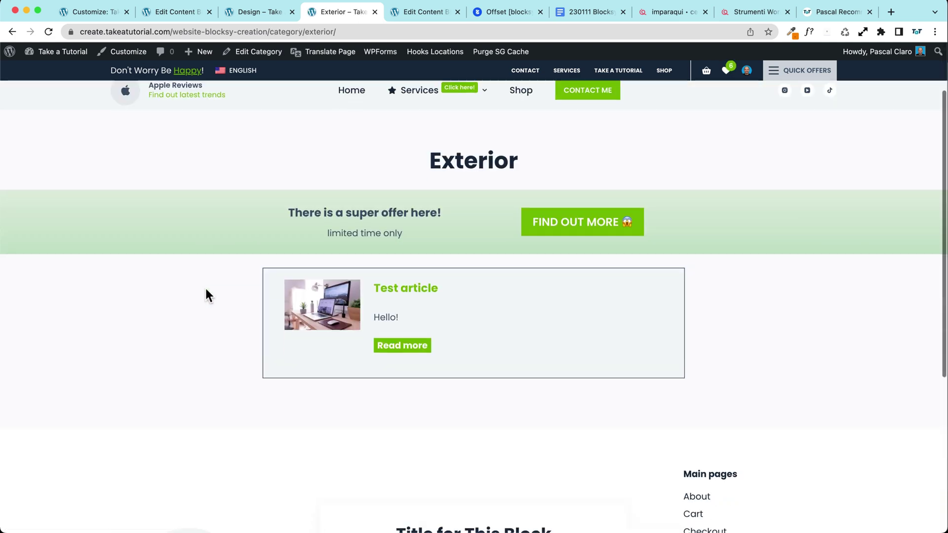
pyautogui.scroll(2, 206, 292)
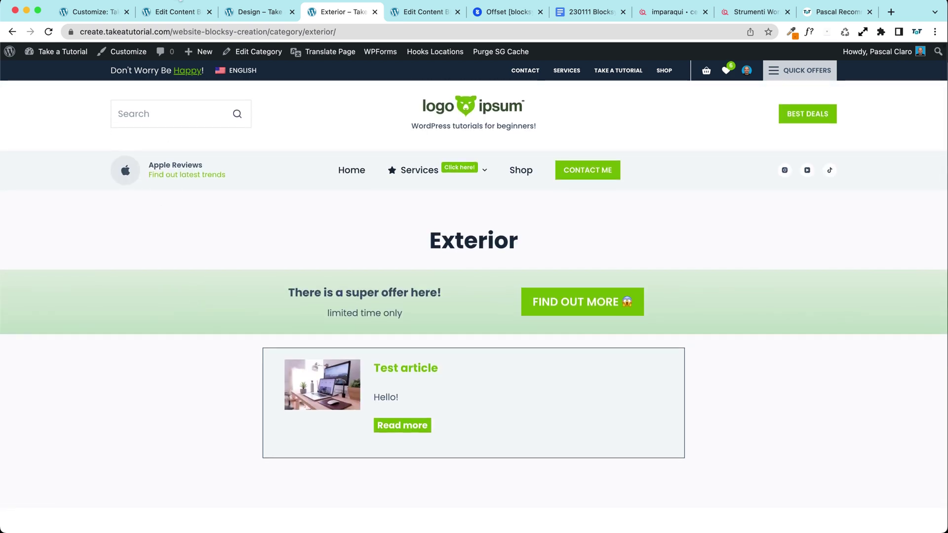
# - Back in the Custom Blog Category Template, inspect the offer Group's structure, collapse the Query Loop and select it
pyautogui.click(169, 12)
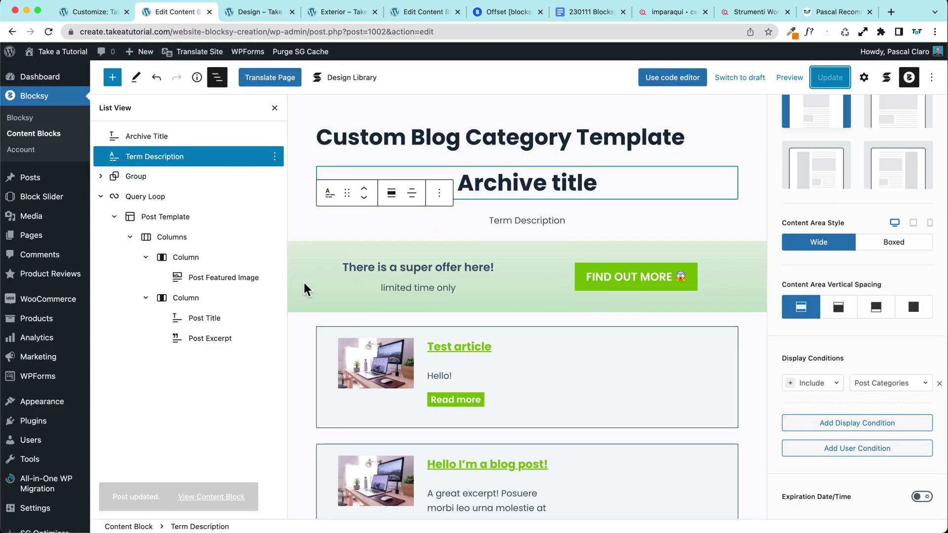
pyautogui.click(100, 177)
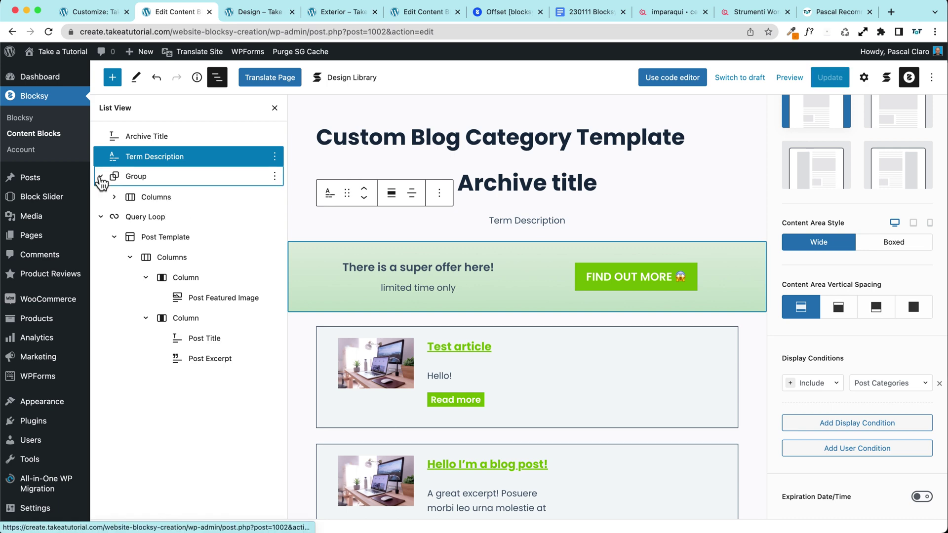
pyautogui.click(101, 177)
pyautogui.click(101, 197)
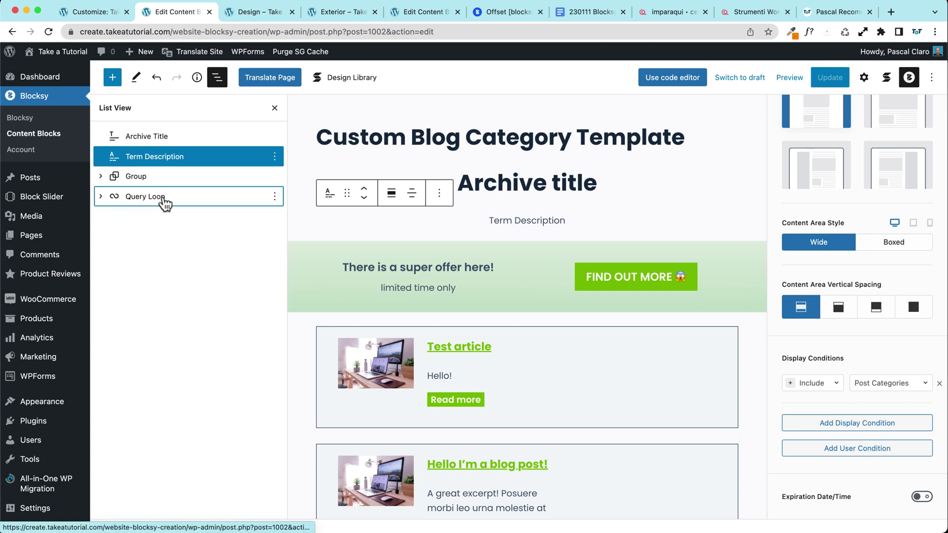
pyautogui.click(165, 203)
pyautogui.scroll(5, 384, 223)
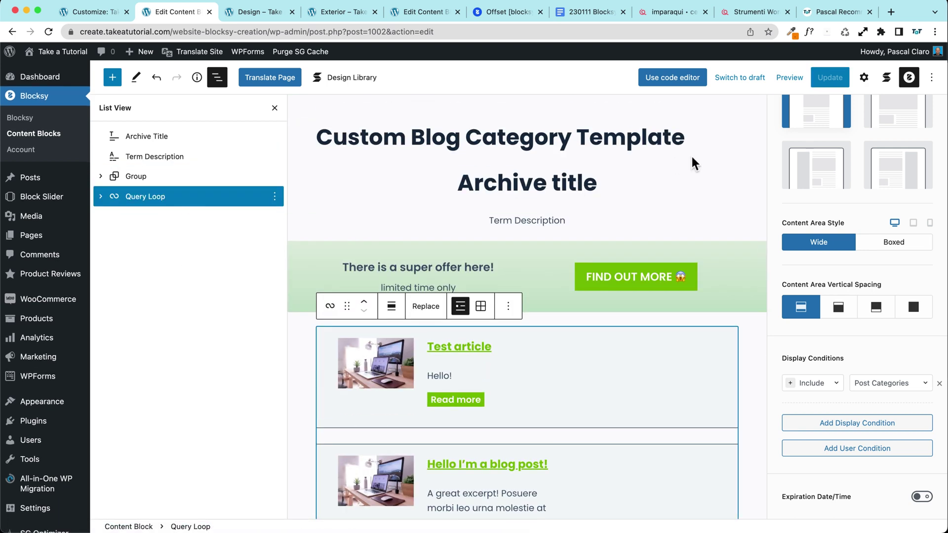
pyautogui.scroll(5, 821, 201)
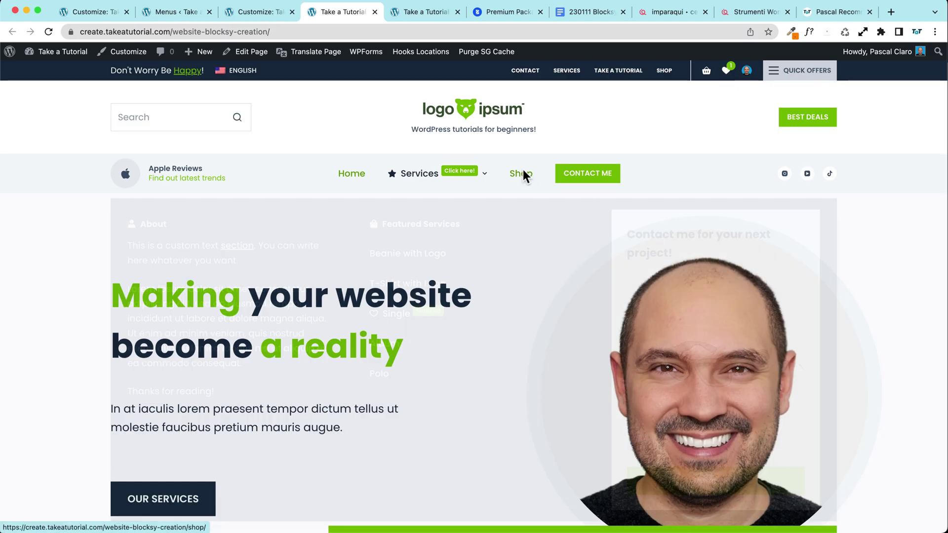
# - Add the Album product from the Shop page to the wish list and open the account's Wish List page
pyautogui.click(523, 172)
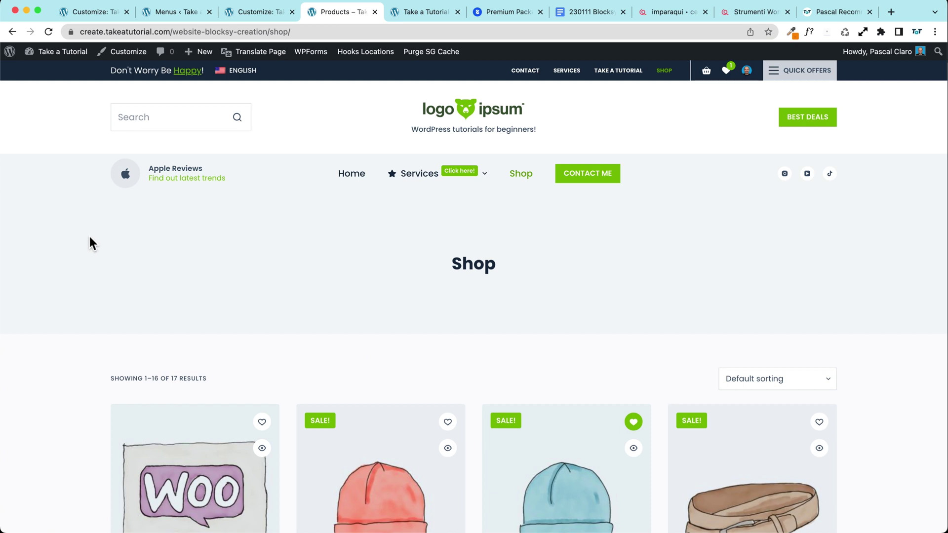
pyautogui.scroll(-5, 88, 234)
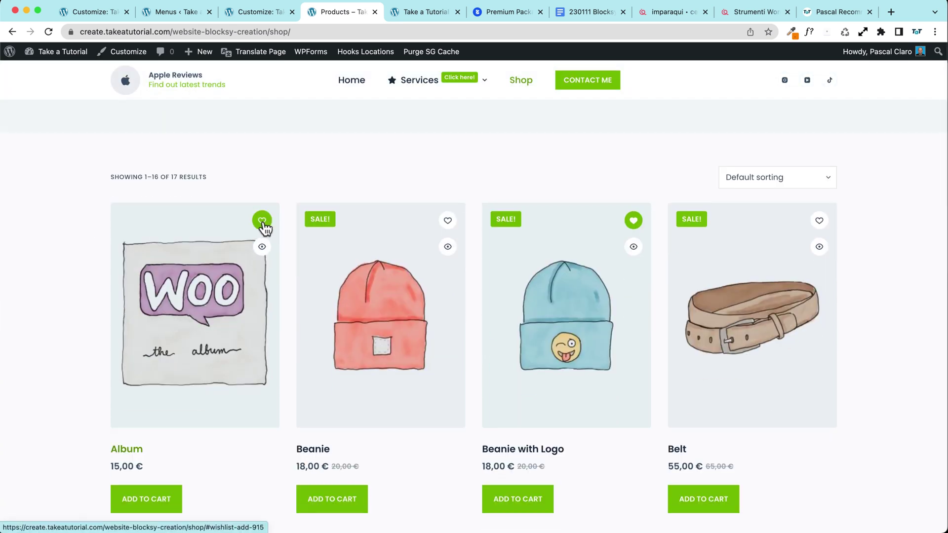
pyautogui.click(262, 222)
pyautogui.scroll(5, 442, 184)
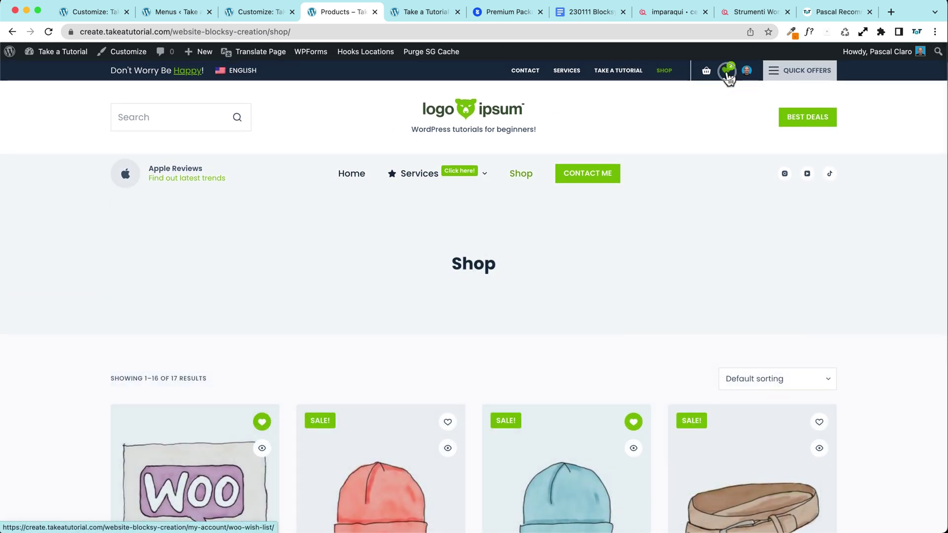
pyautogui.click(728, 71)
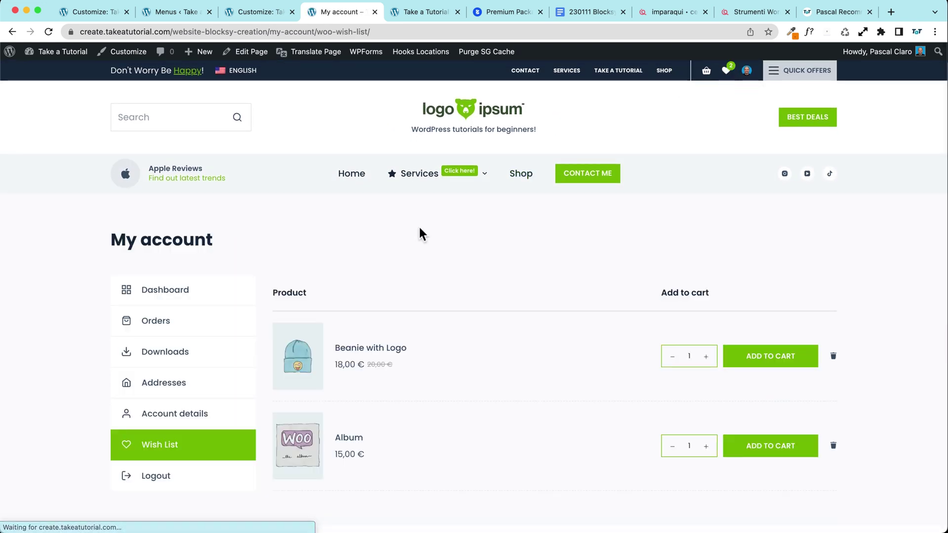
pyautogui.scroll(-3, 493, 208)
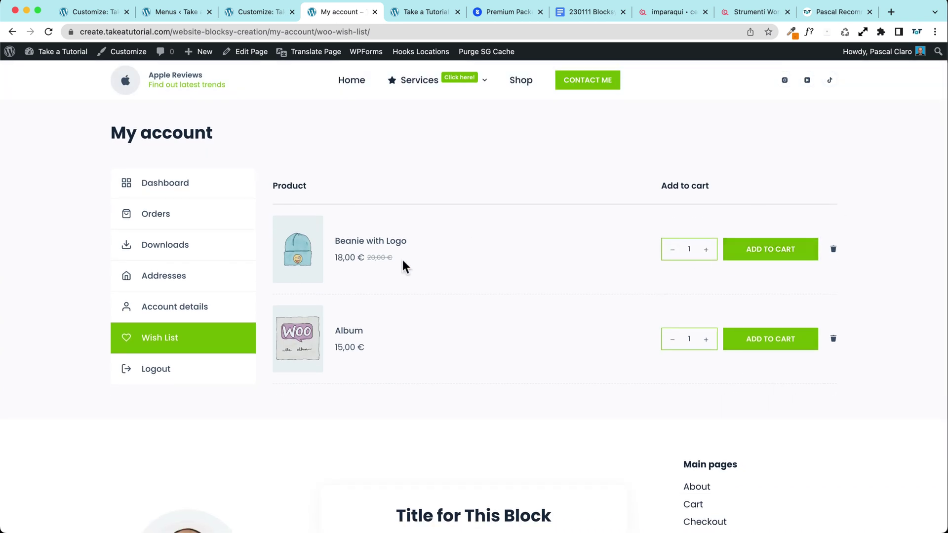
# - Open the Shop page in an incognito window
pyautogui.scroll(3, 409, 263)
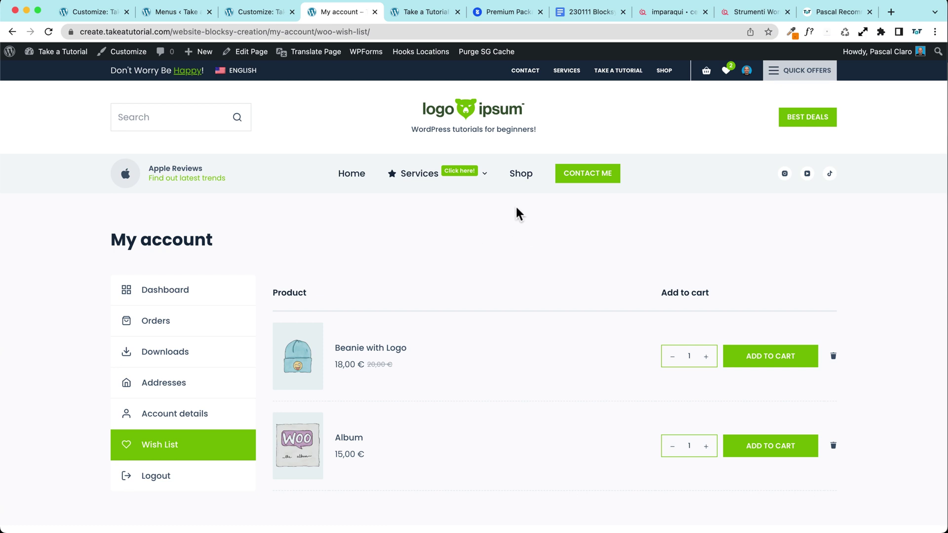
pyautogui.rightClick(516, 175)
pyautogui.click(535, 204)
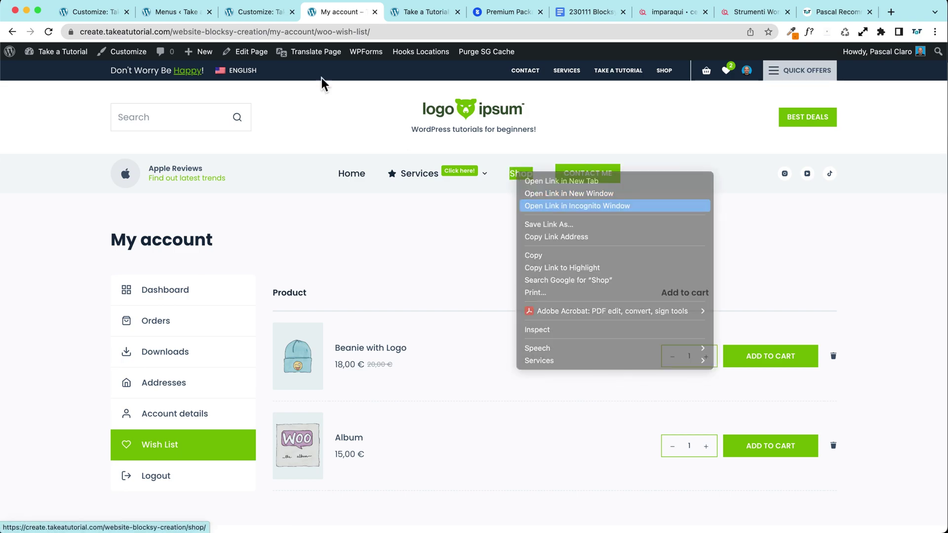
# - Add the Cap and Polo products to the guest wish list from the incognito Shop page, and open the wish list page
pyautogui.click(178, 12)
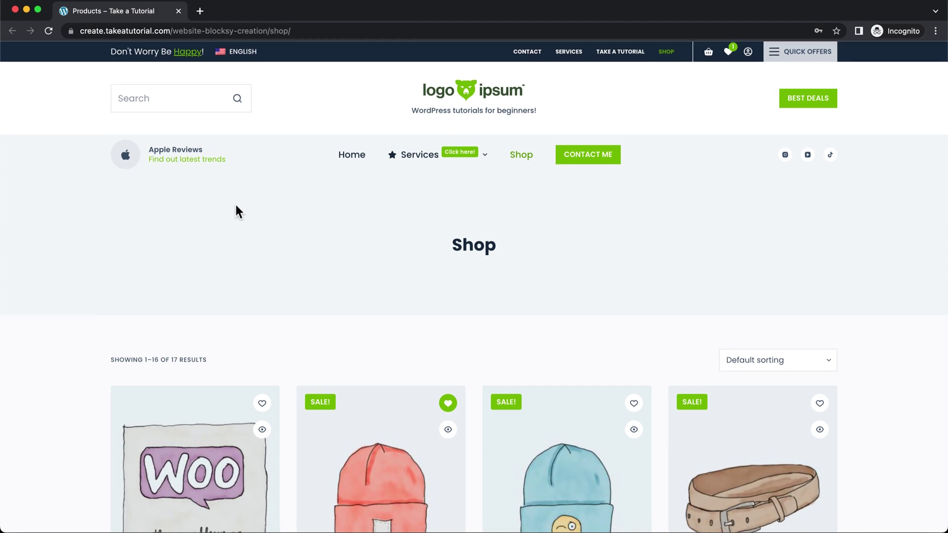
pyautogui.scroll(-7, 257, 211)
pyautogui.scroll(-2, 591, 275)
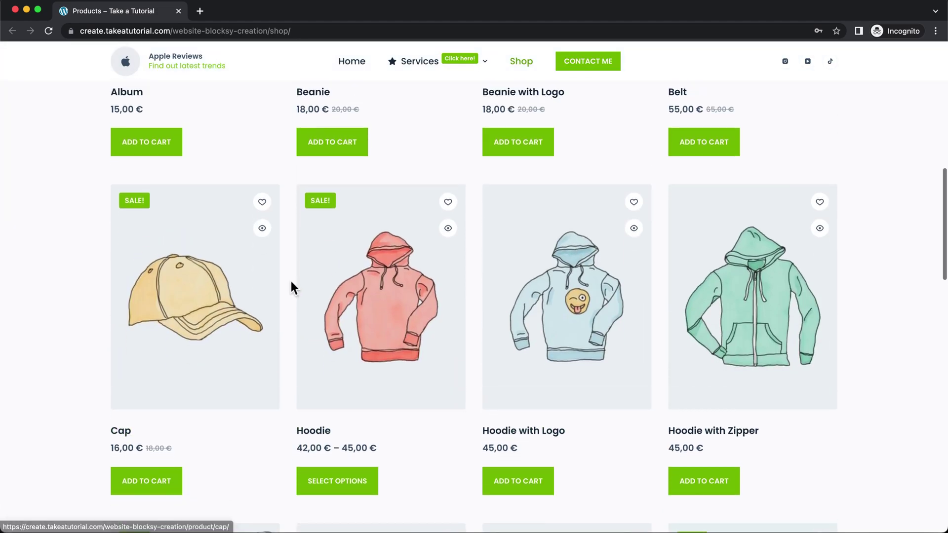
pyautogui.scroll(1, 256, 272)
pyautogui.click(262, 255)
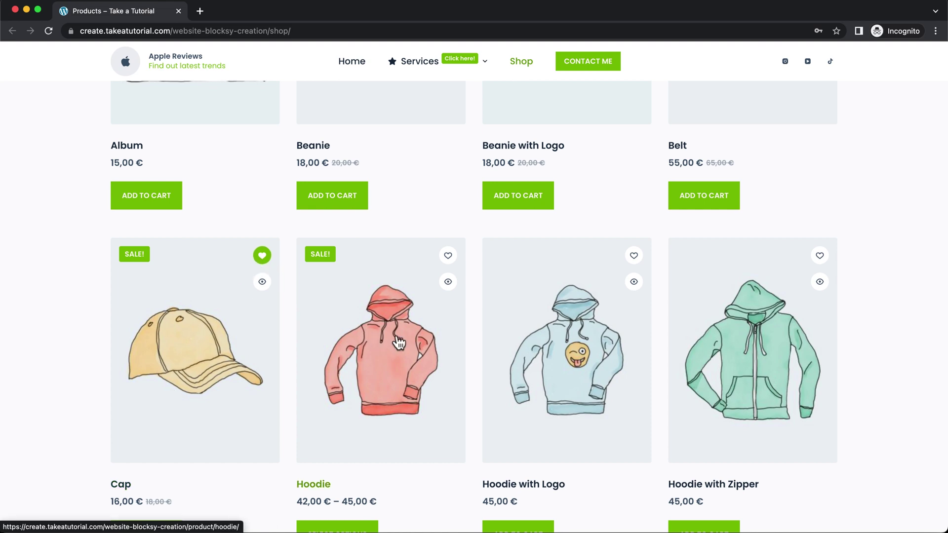
pyautogui.scroll(-8, 379, 345)
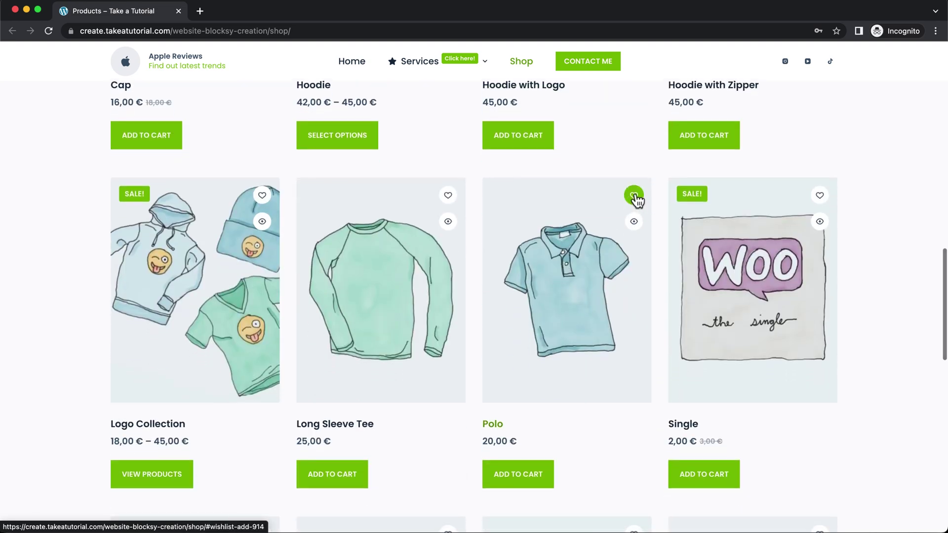
pyautogui.click(635, 196)
pyautogui.scroll(18, 555, 262)
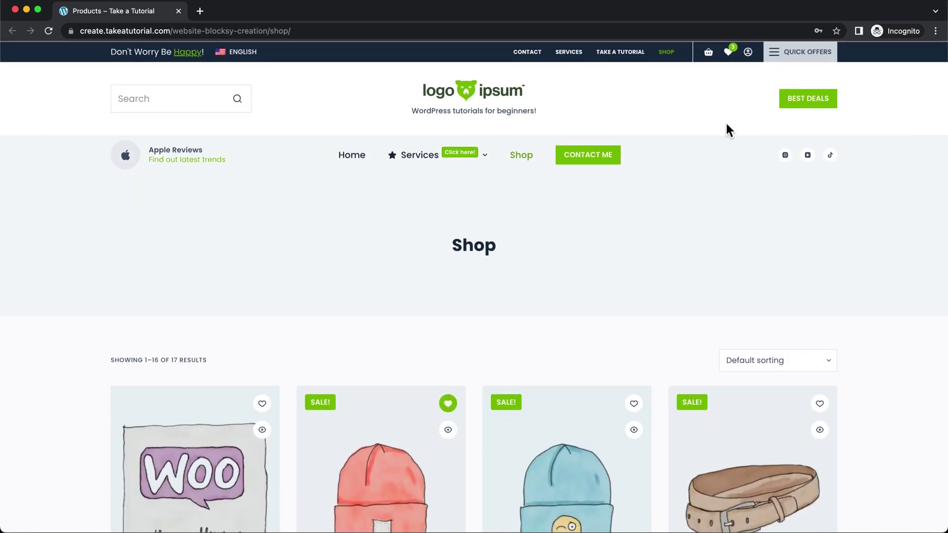
pyautogui.click(729, 52)
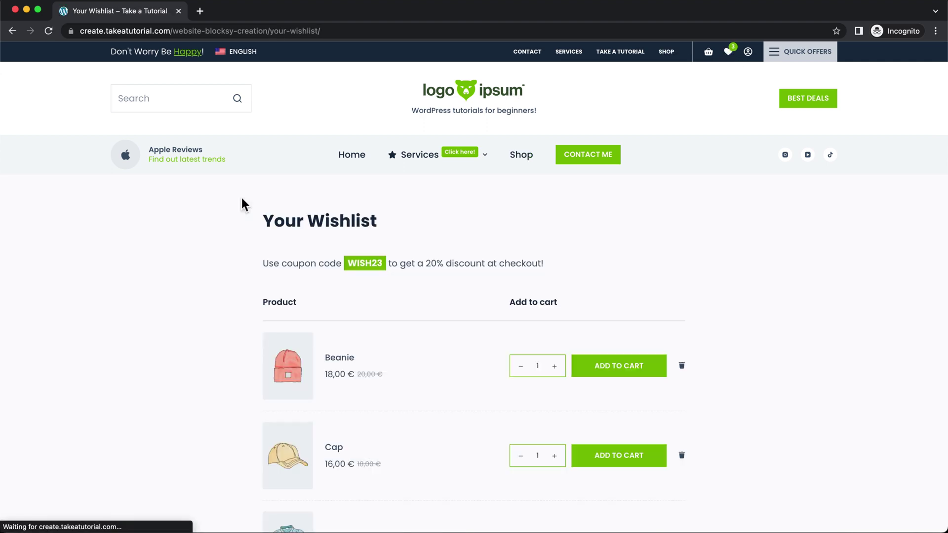
# - Examine the guest Your Wishlist page, including its coupon text and the listed products
pyautogui.scroll(-4, 230, 203)
pyautogui.scroll(3, 207, 207)
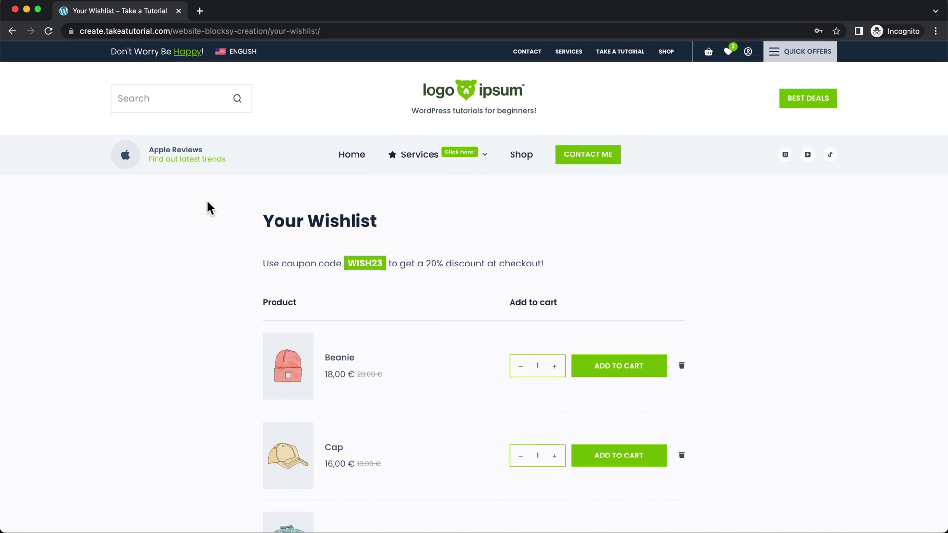
pyautogui.scroll(-8, 208, 202)
pyautogui.scroll(5, 206, 203)
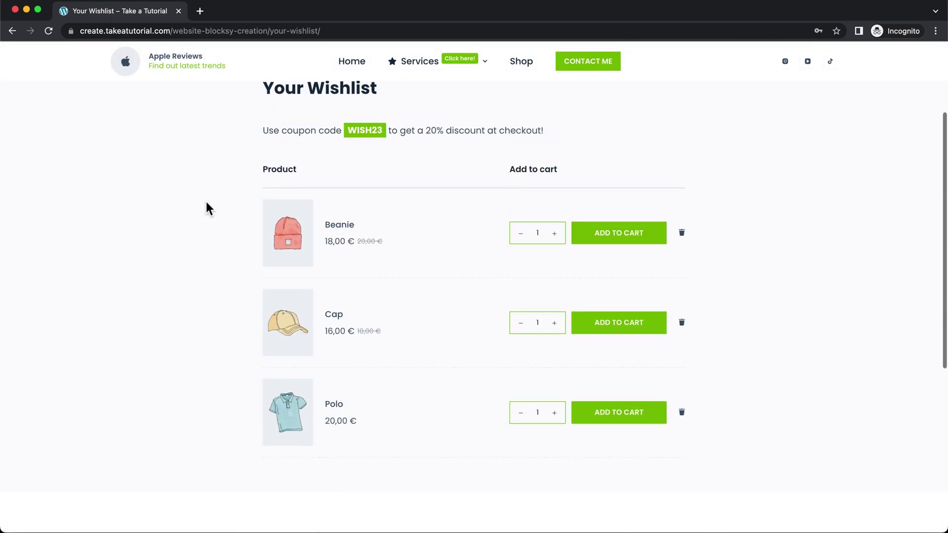
pyautogui.scroll(3, 206, 202)
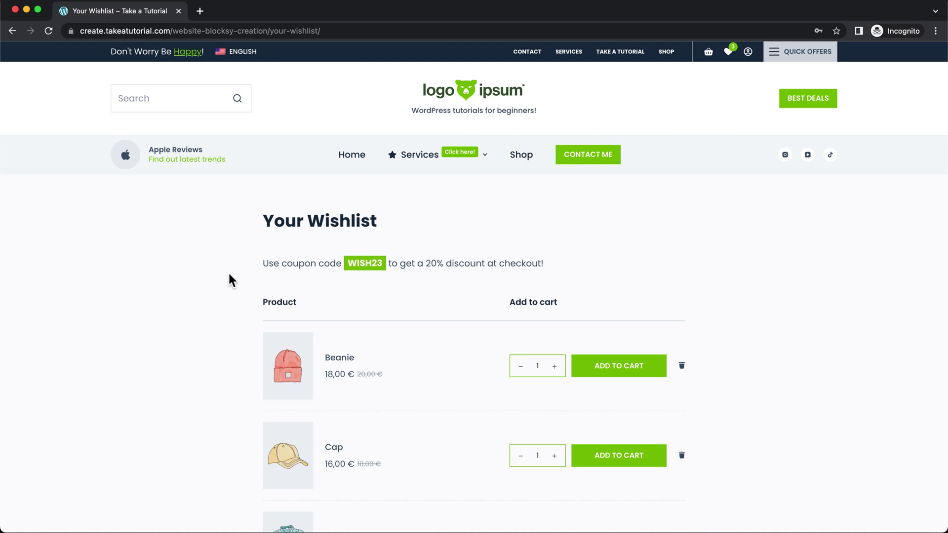
pyautogui.moveTo(259, 262); pyautogui.dragTo(340, 262)
pyautogui.click(335, 262)
pyautogui.scroll(-3, 232, 267)
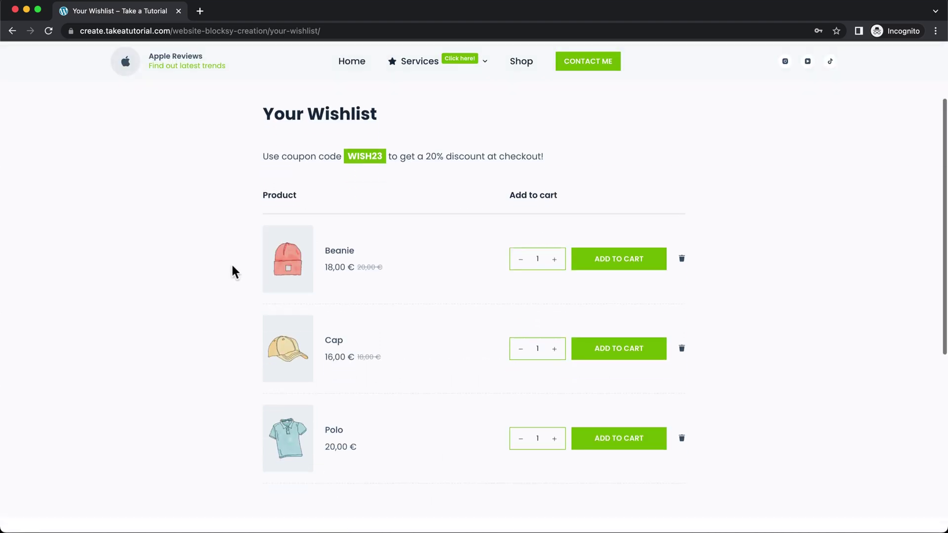
pyautogui.scroll(3, 160, 270)
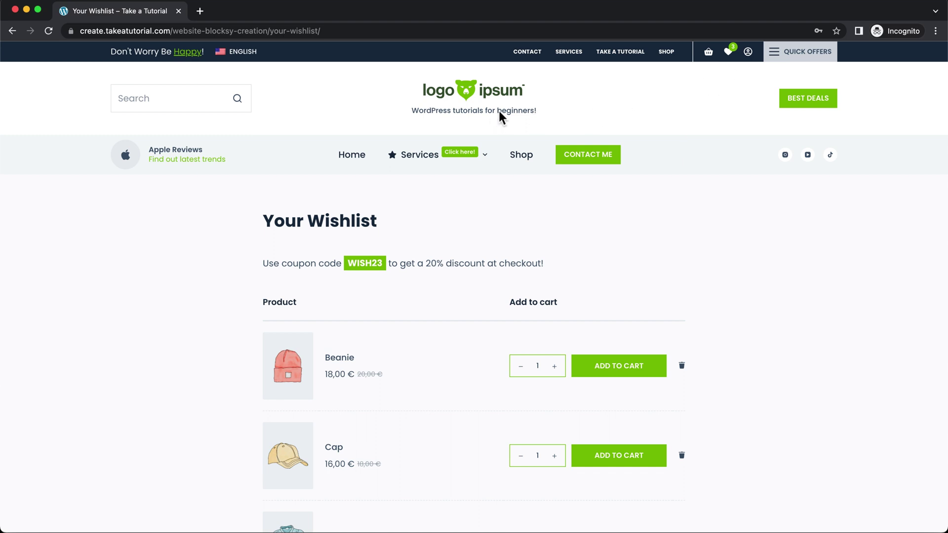
# - Open the Beanie product from the Shop page and examine its wish list heart beside the cart option
pyautogui.click(529, 154)
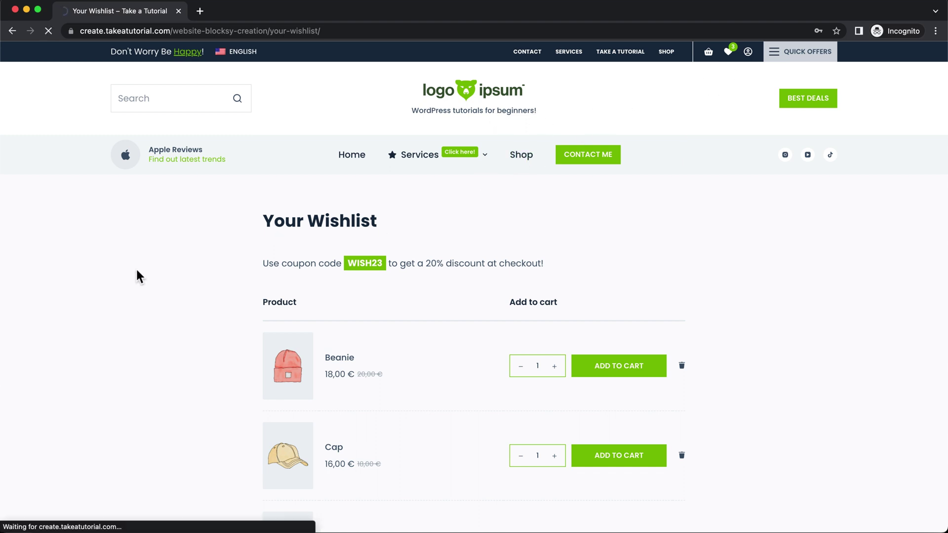
pyautogui.scroll(-3, 139, 276)
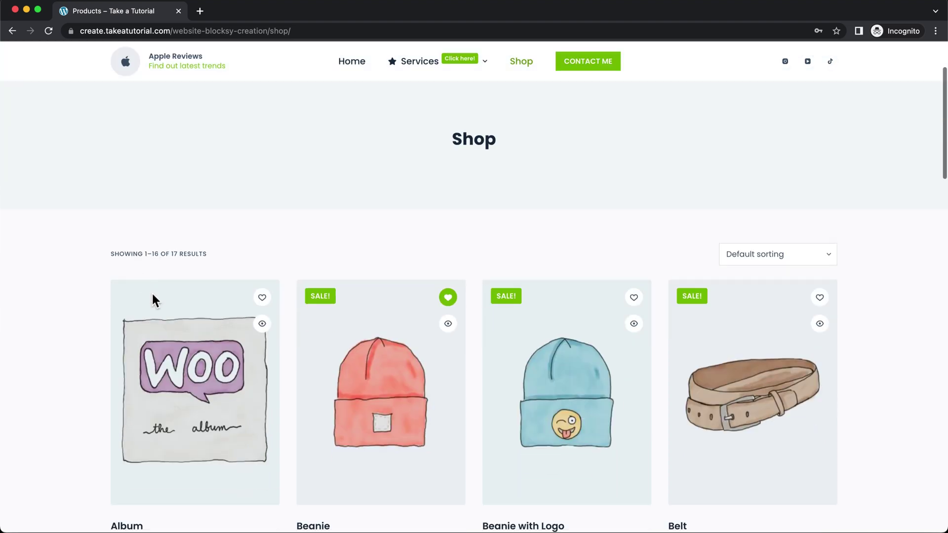
pyautogui.scroll(-4, 340, 331)
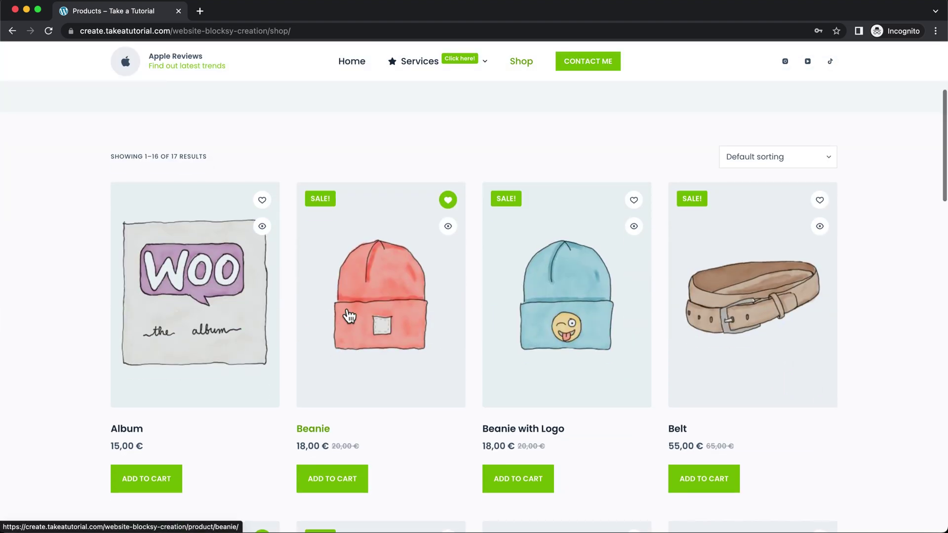
pyautogui.click(364, 251)
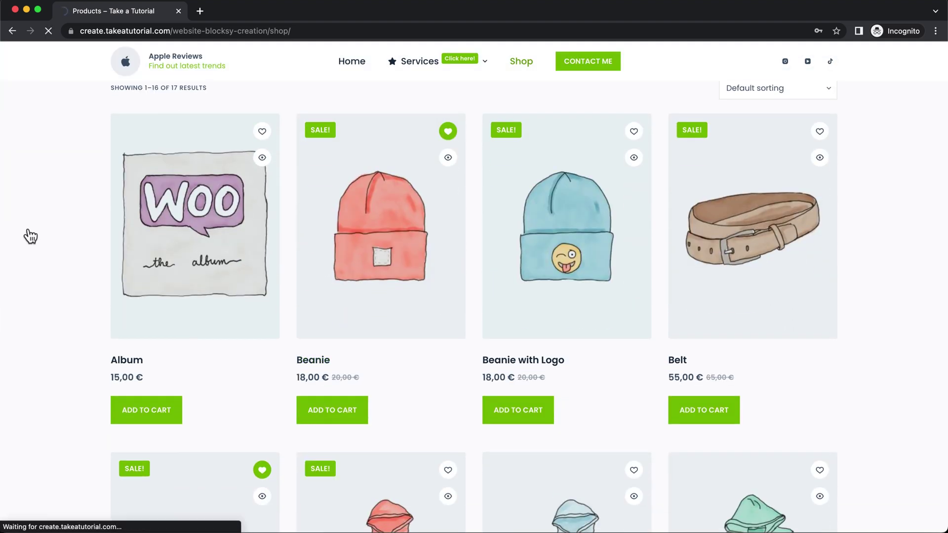
pyautogui.scroll(-2, 793, 342)
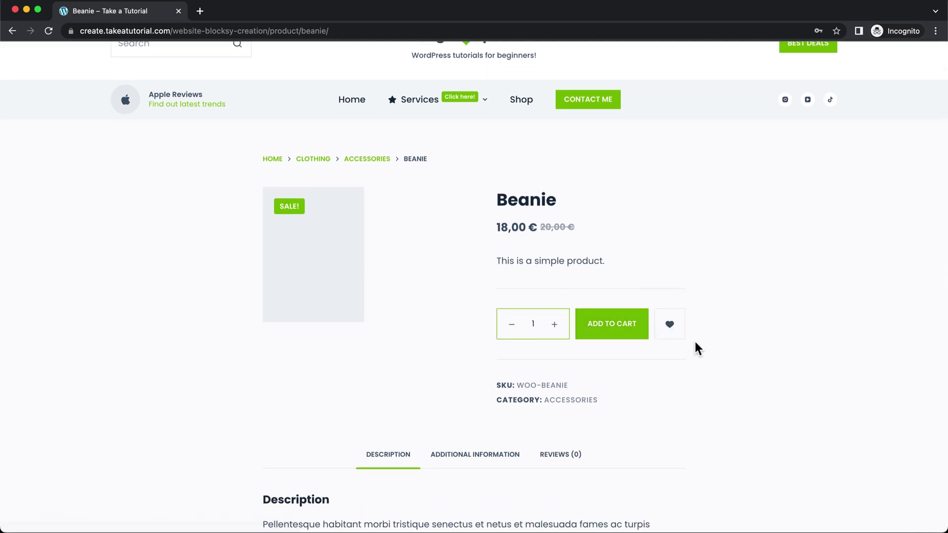
pyautogui.scroll(-2, 700, 375)
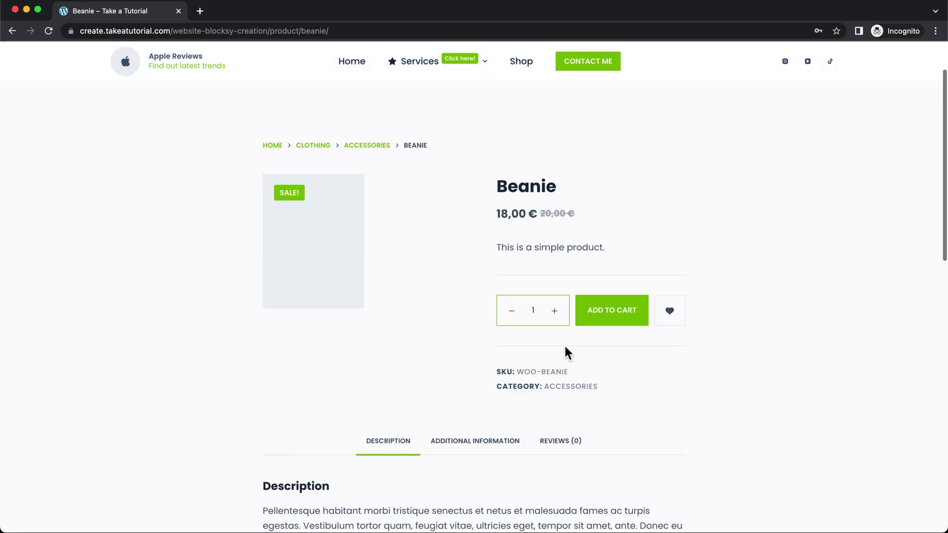
pyautogui.scroll(4, 568, 349)
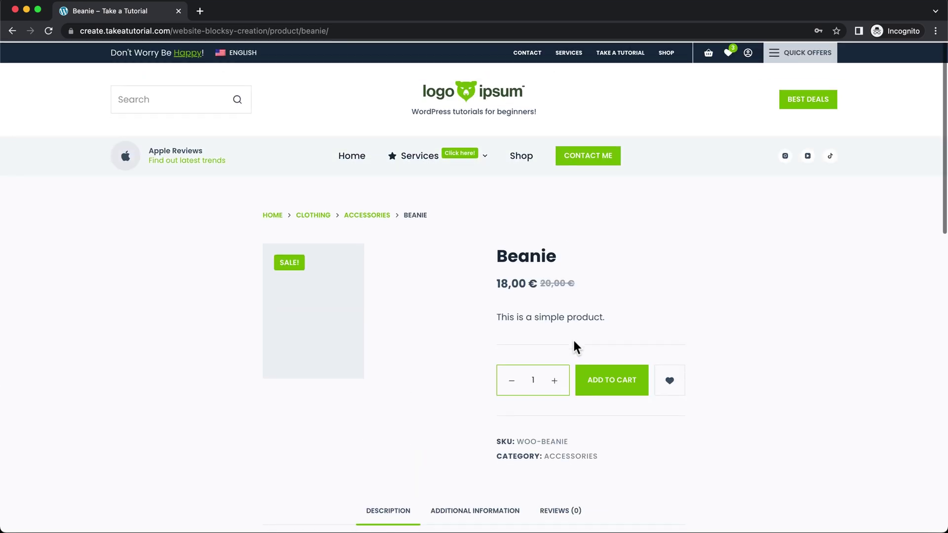
# - Open the Accessories product category and look over the wish list hearts on its products
pyautogui.click(366, 216)
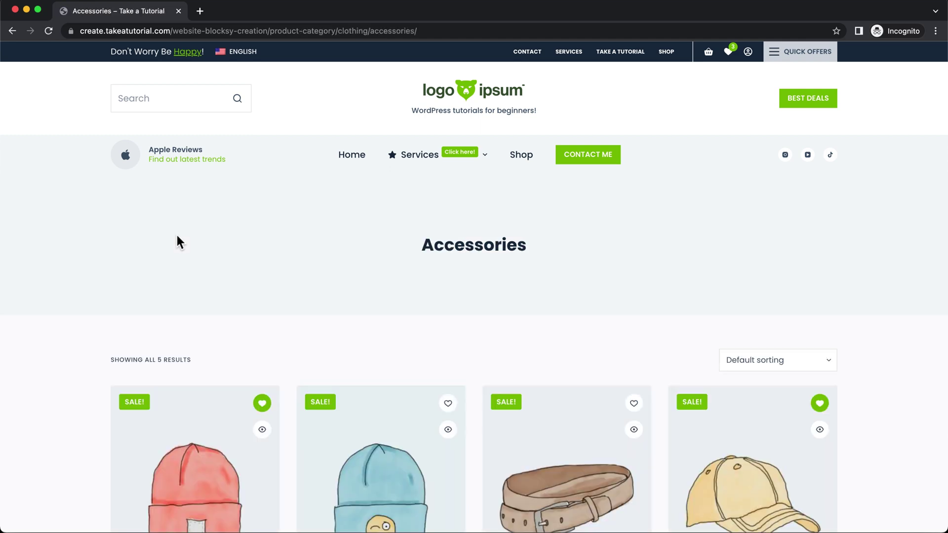
pyautogui.scroll(-2, 440, 409)
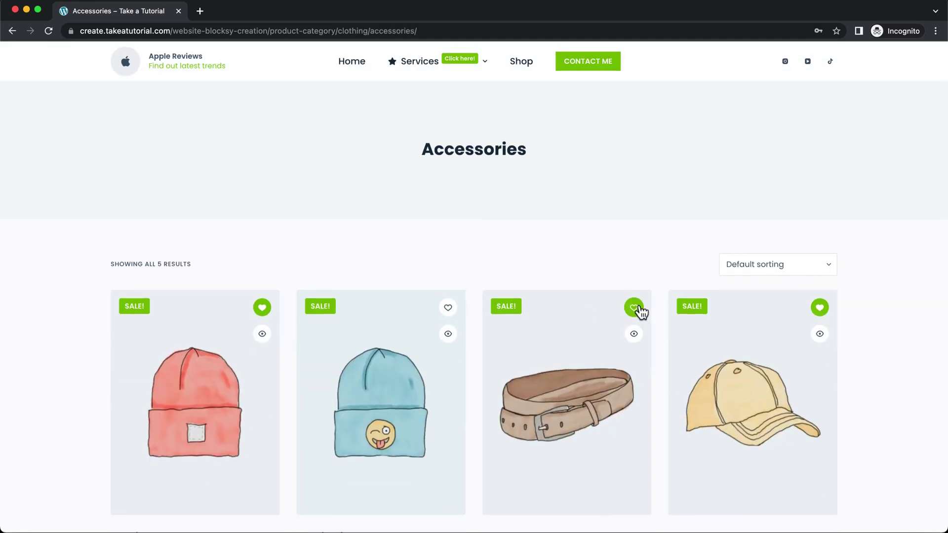
pyautogui.scroll(-5, 355, 307)
pyautogui.scroll(-5, 355, 306)
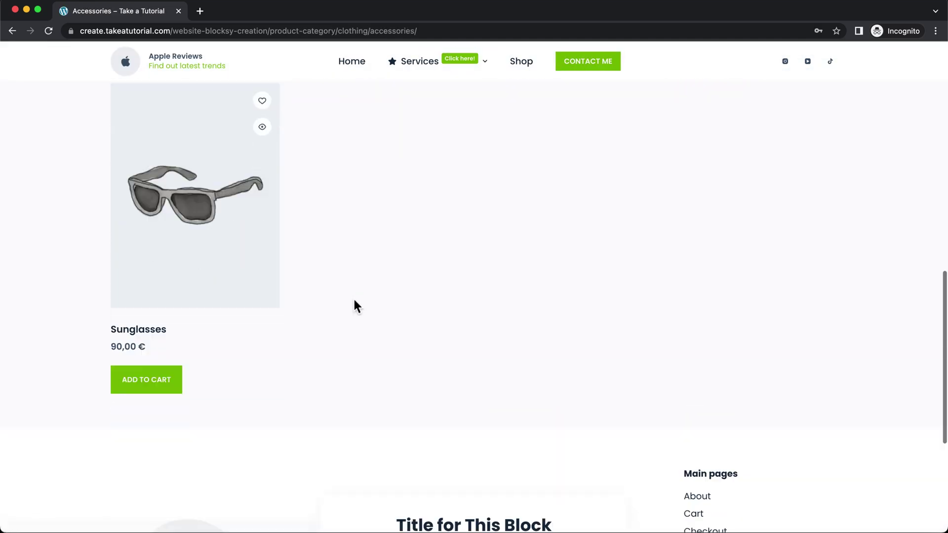
pyautogui.scroll(10, 353, 303)
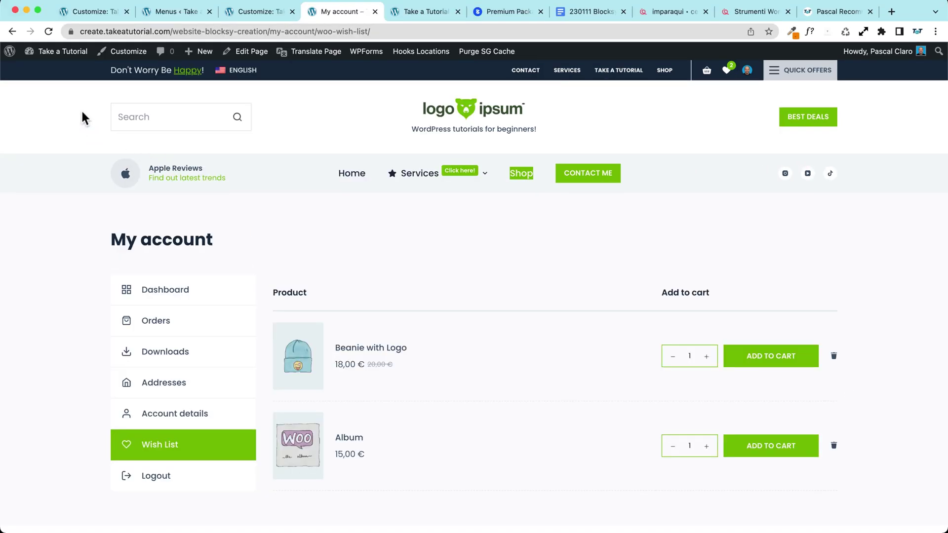
# - Back in the admin browser window, close the menu item settings and find WooCommerce Extra among Blocksy's Pro Extensions
pyautogui.click(165, 12)
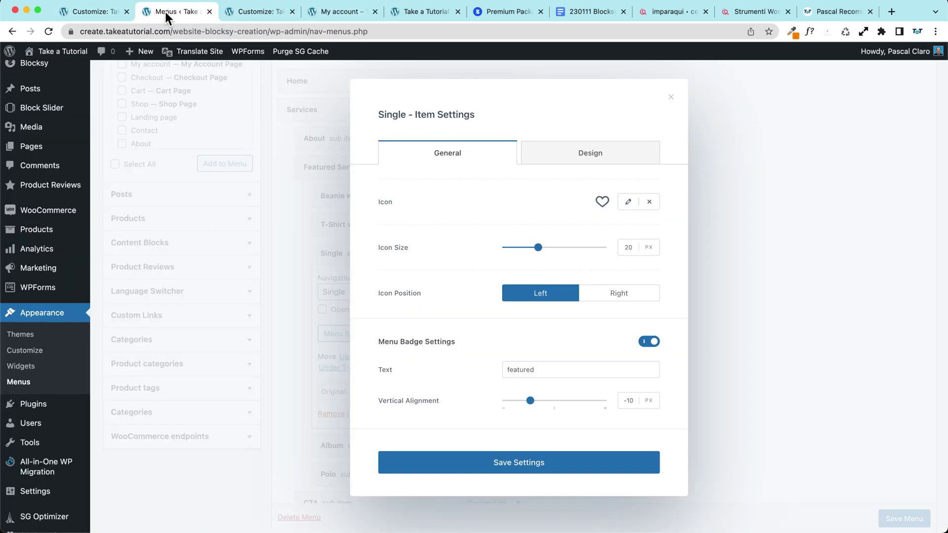
pyautogui.click(195, 152)
pyautogui.scroll(5, 65, 128)
pyautogui.click(119, 98)
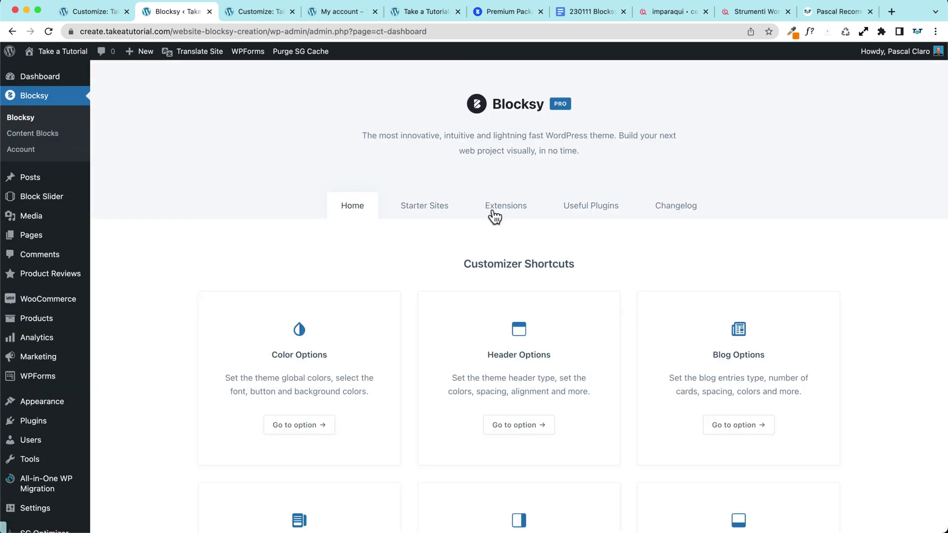
pyautogui.click(517, 206)
pyautogui.click(610, 271)
pyautogui.scroll(-8, 152, 242)
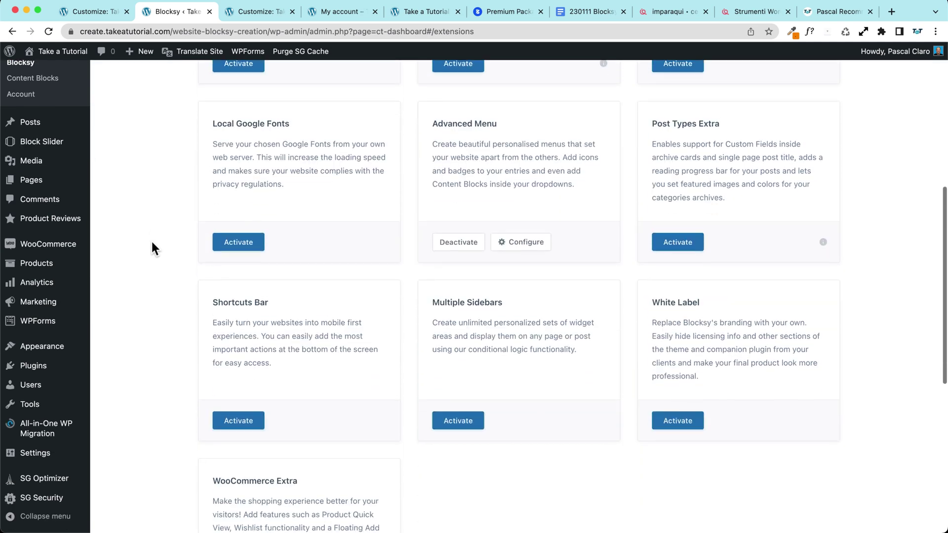
pyautogui.scroll(-4, 152, 242)
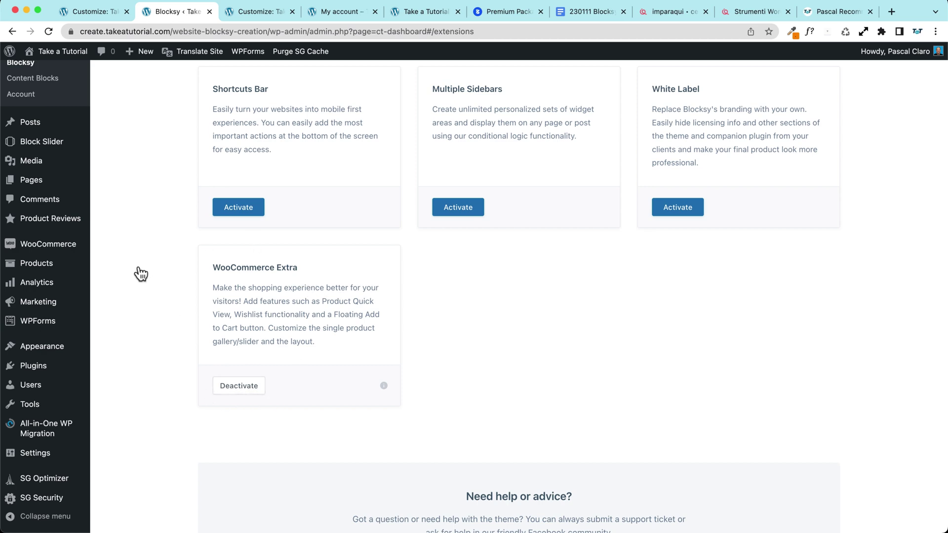
pyautogui.scroll(15, 143, 263)
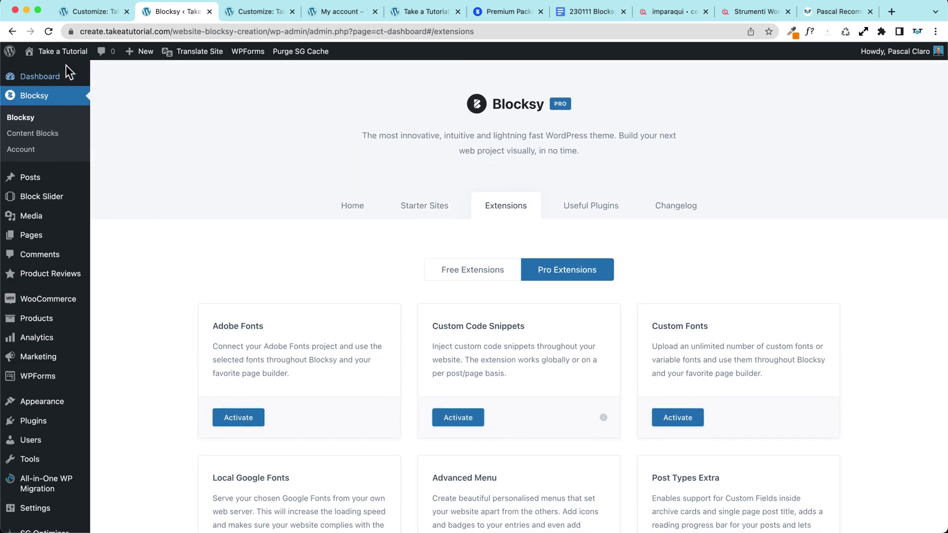
# - Open the site's Customizer and go to the Products Wishlist settings under WooCommerce General
pyautogui.moveTo(59, 51)
pyautogui.click(41, 72)
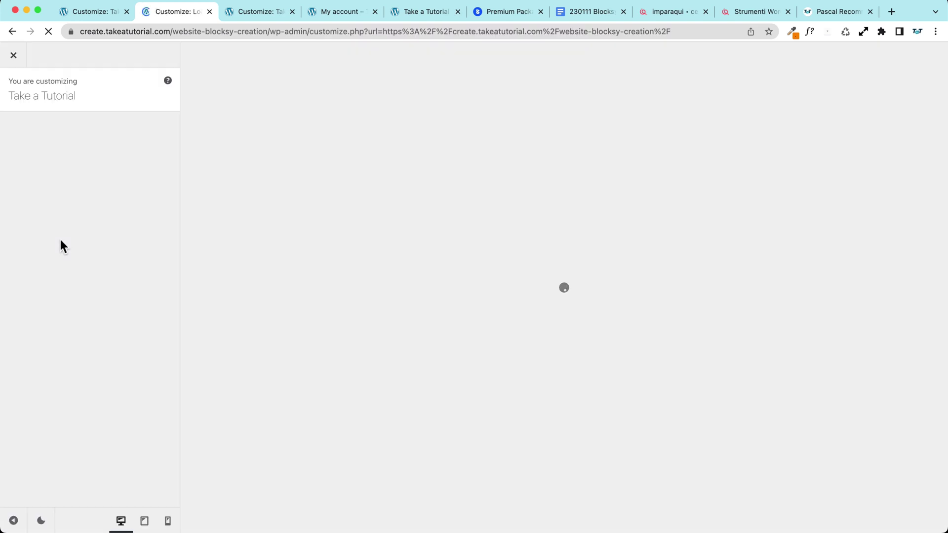
pyautogui.scroll(-5, 34, 249)
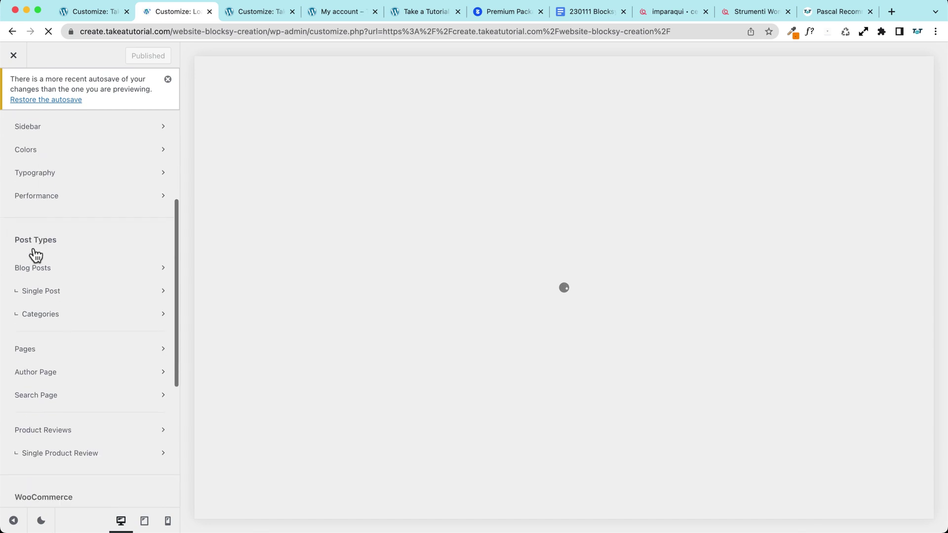
pyautogui.scroll(-5, 33, 247)
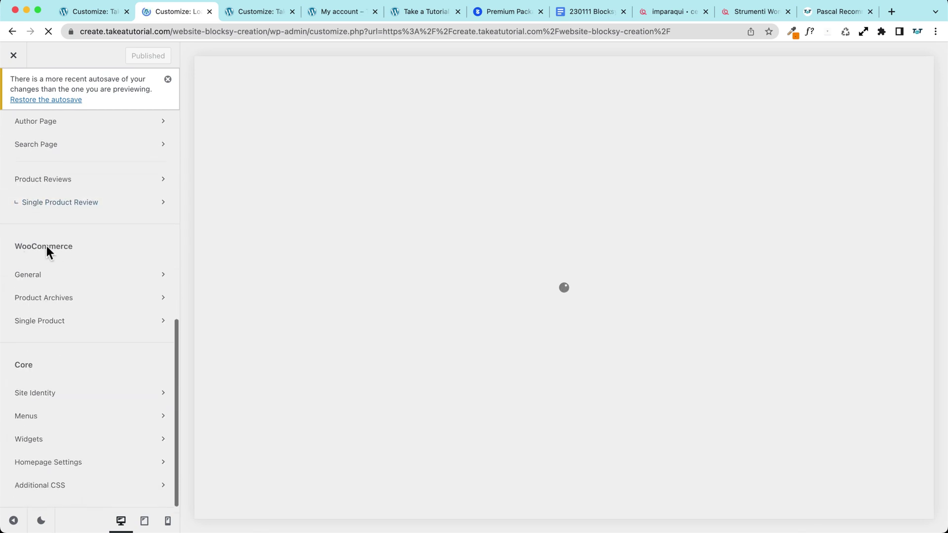
pyautogui.moveTo(85, 253); pyautogui.dragTo(6, 246)
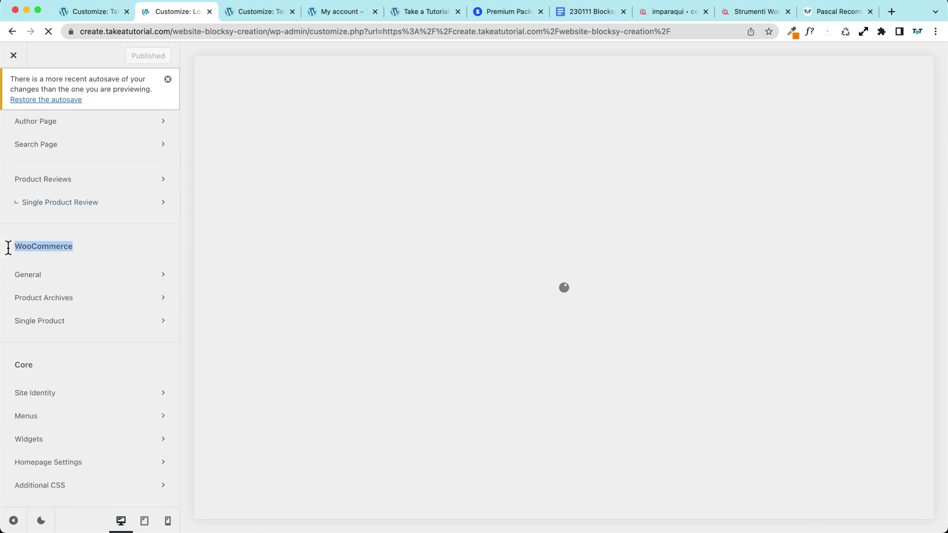
pyautogui.click(32, 279)
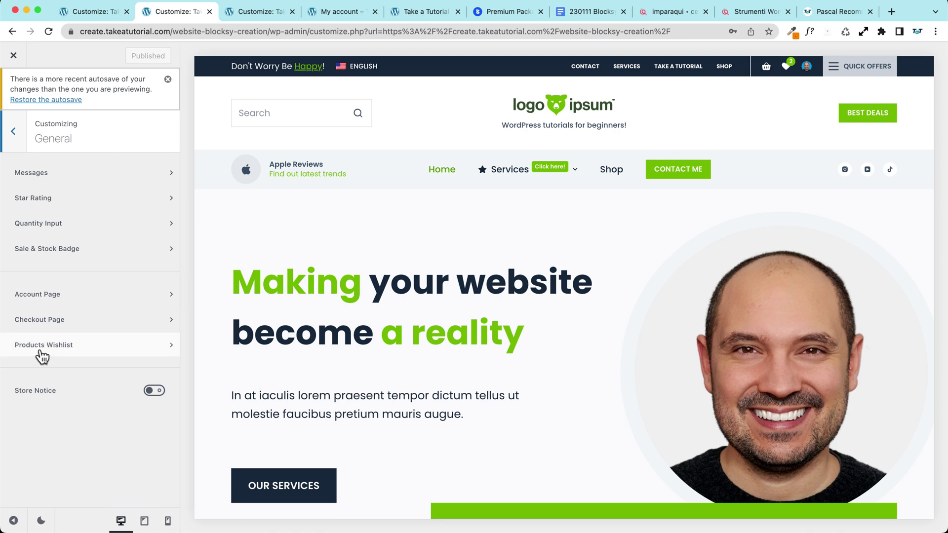
pyautogui.click(43, 353)
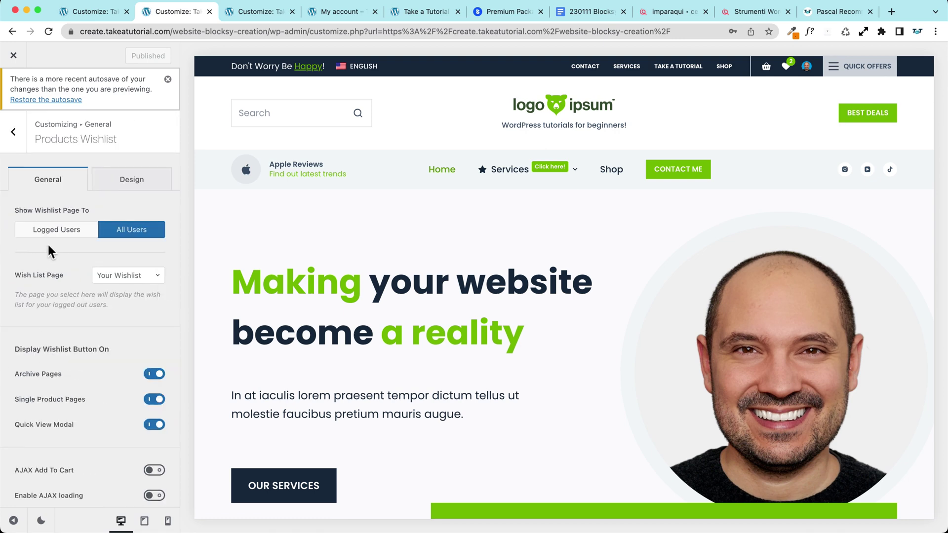
# - Try showing the wishlist page to Logged Users only, and switch it back to All Users
pyautogui.click(46, 220)
pyautogui.click(62, 229)
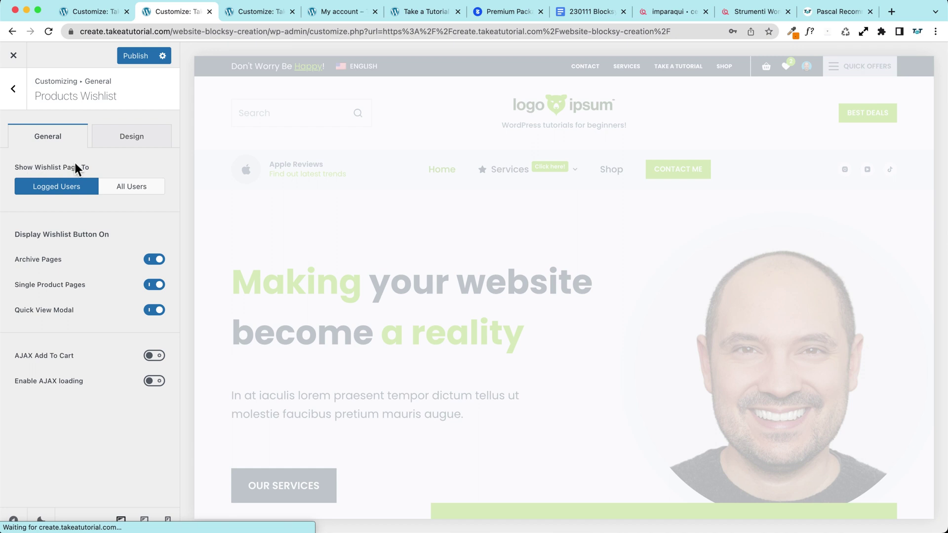
pyautogui.click(123, 190)
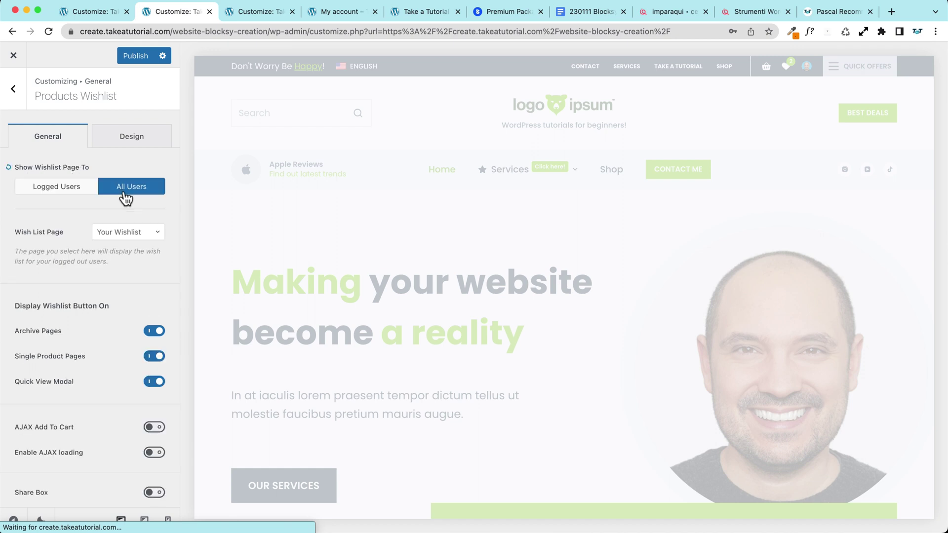
# - Show the wishlist page to Logged Users, review the wishlist button display options, and enable AJAX Add To Cart and AJAX loading
pyautogui.click(30, 195)
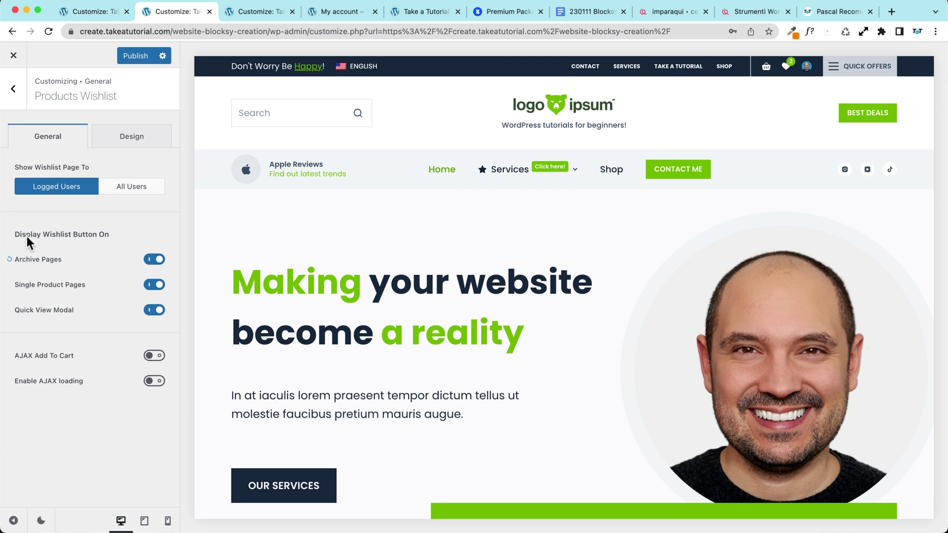
pyautogui.moveTo(15, 234); pyautogui.dragTo(109, 235)
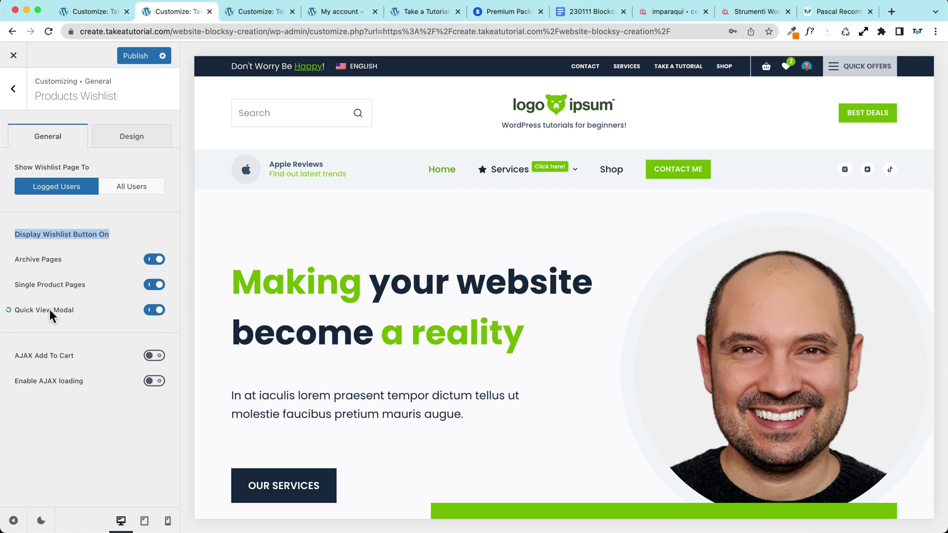
pyautogui.click(99, 249)
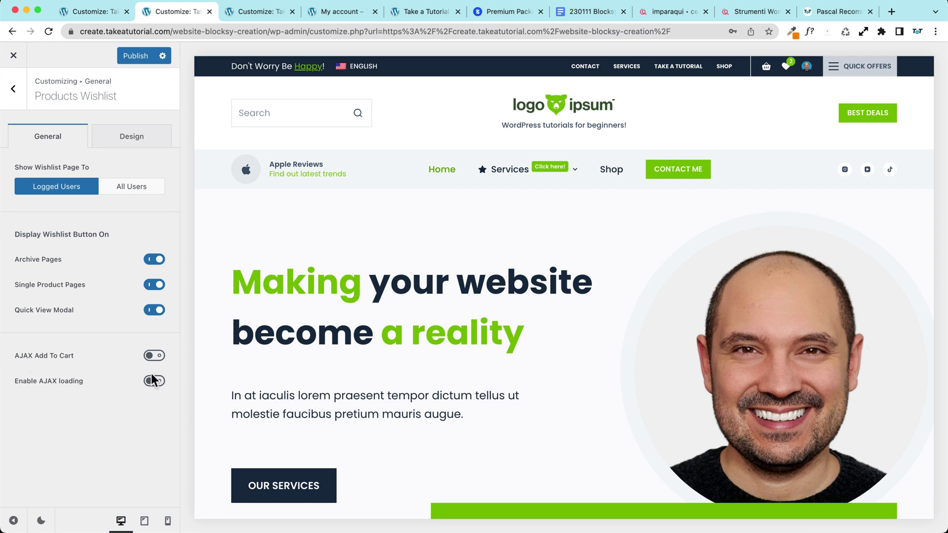
pyautogui.click(155, 360)
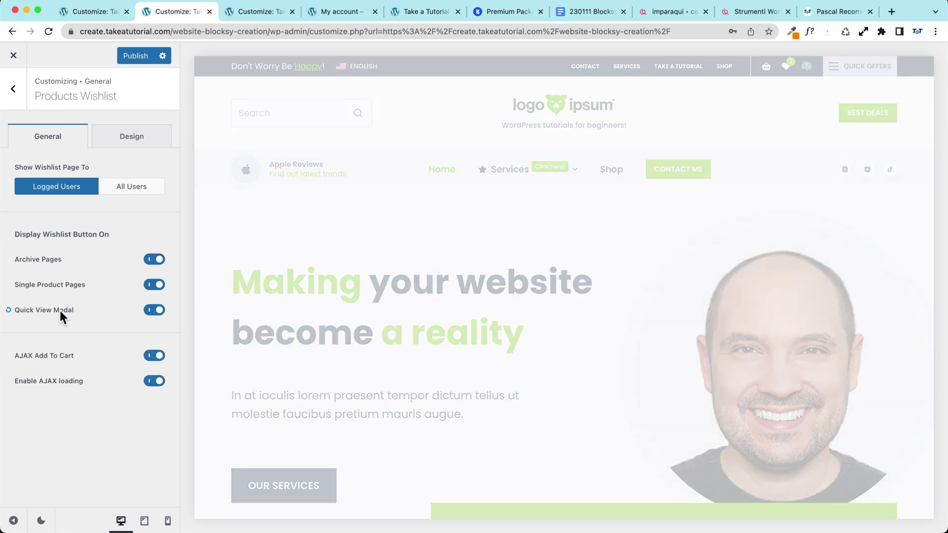
# - Show the wishlist page to All Users and choose Your Wishlist as the wish list page
pyautogui.click(132, 192)
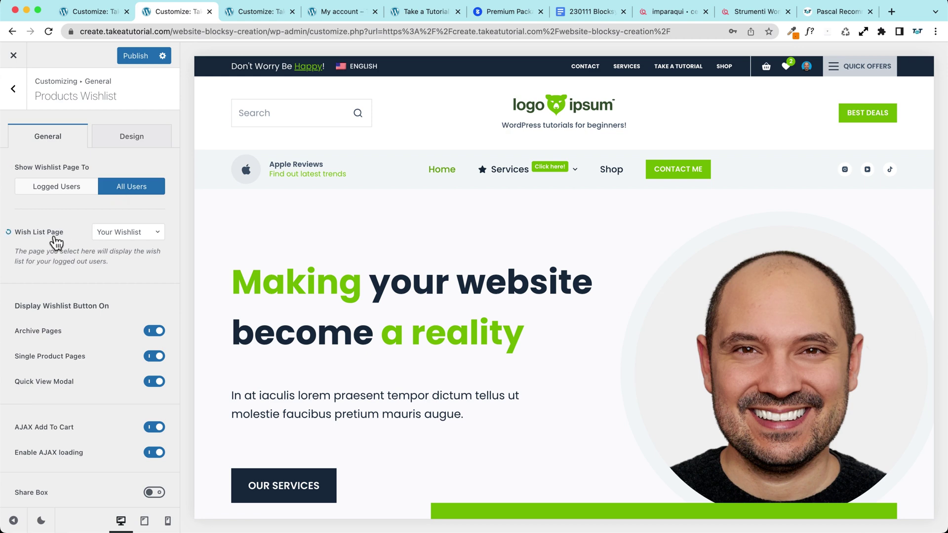
pyautogui.click(127, 236)
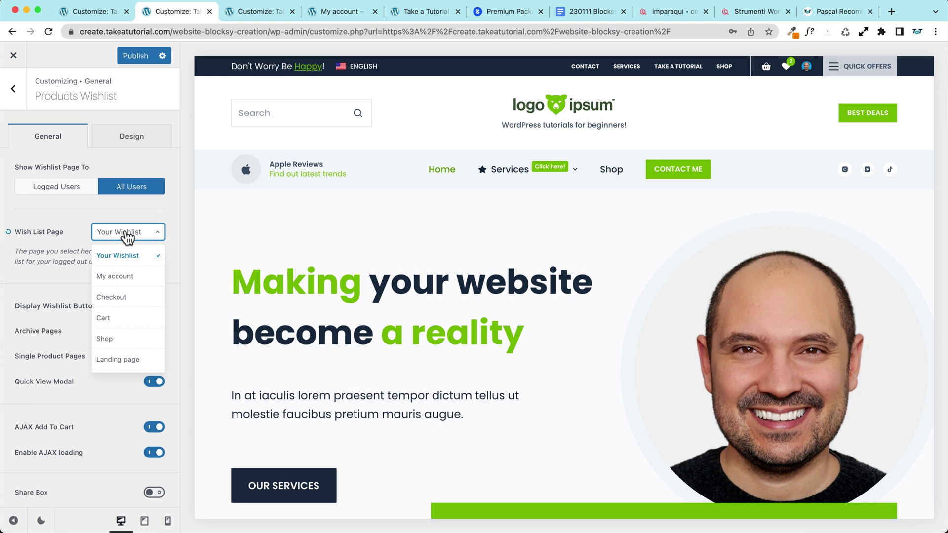
pyautogui.click(120, 263)
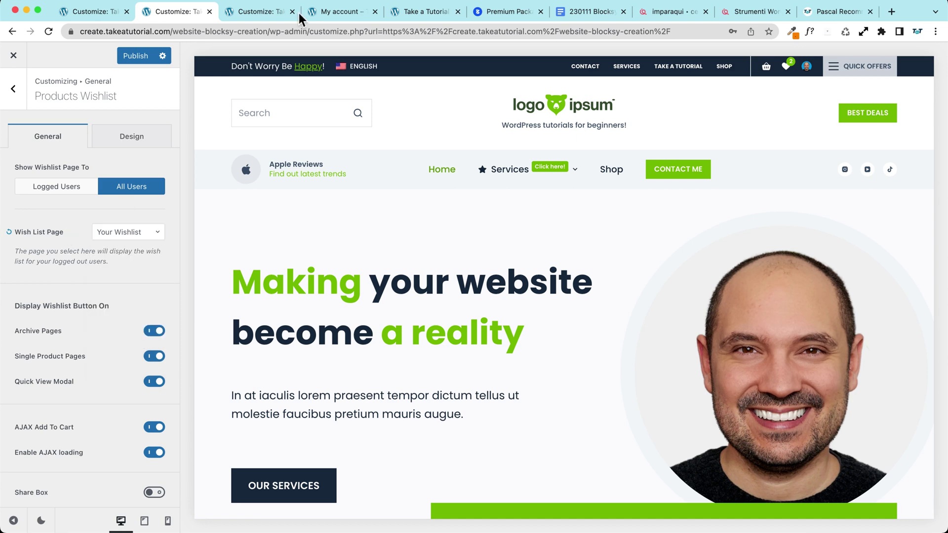
# - In the other Customizer browser tab, leave the Customizer and create a new page titled "Your Wishlist"
pyautogui.click(256, 12)
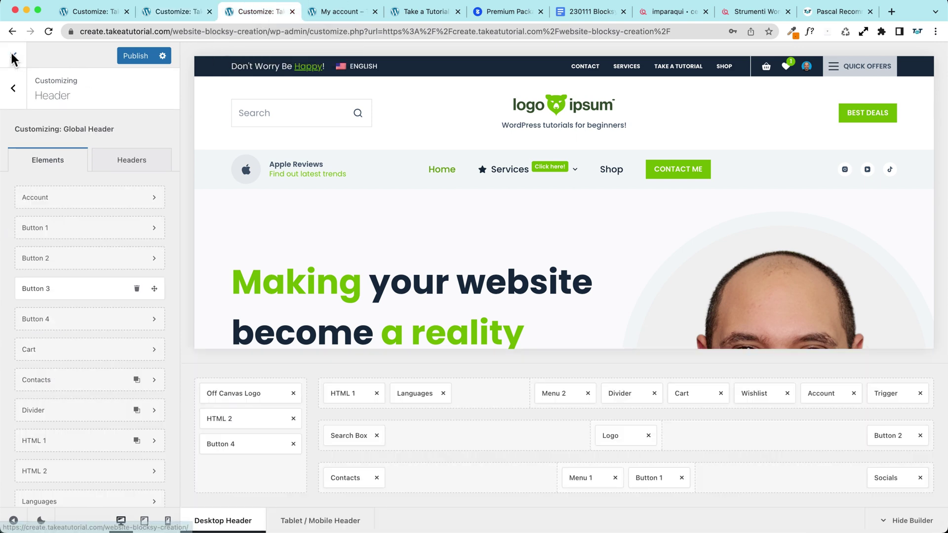
pyautogui.click(560, 105)
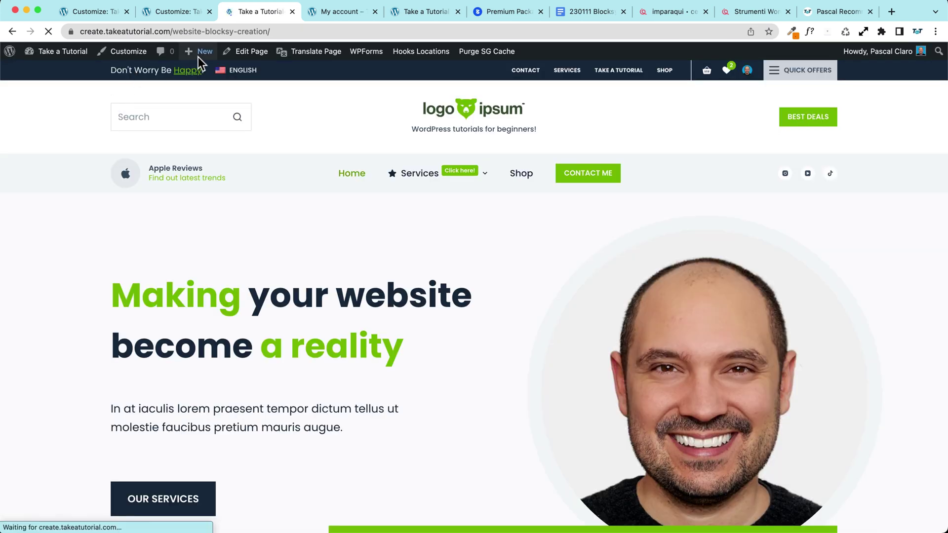
pyautogui.moveTo(199, 55)
pyautogui.click(195, 101)
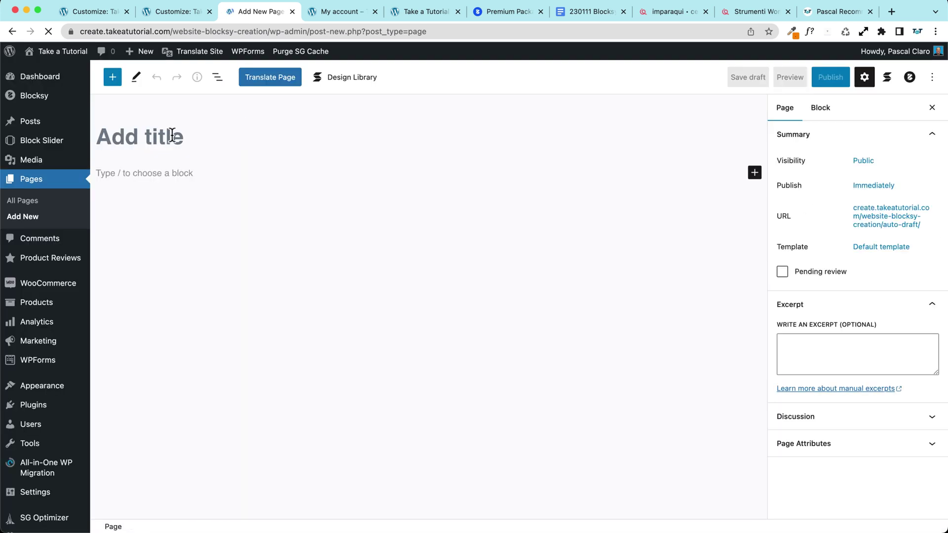
pyautogui.write('Your Wishlist')
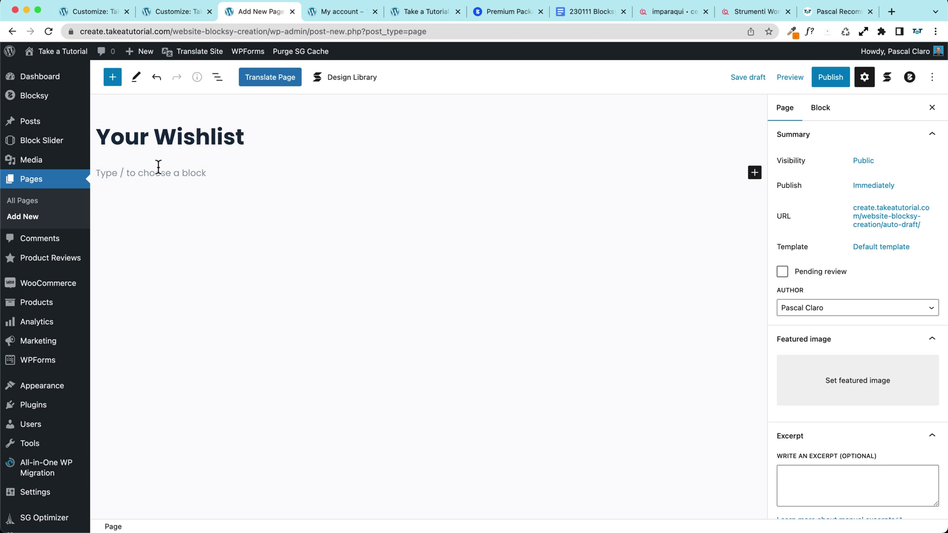
# - Add the paragraph "Feel free to use the WHLST23 coupon to get a 20% discount at checkout!" below the title
pyautogui.click(172, 174)
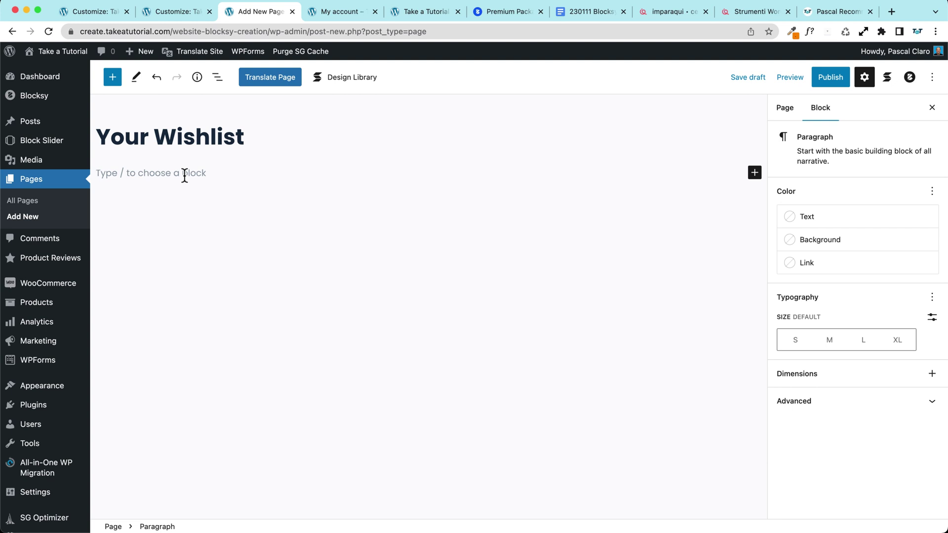
pyautogui.write('Feel free to use the WHLST')
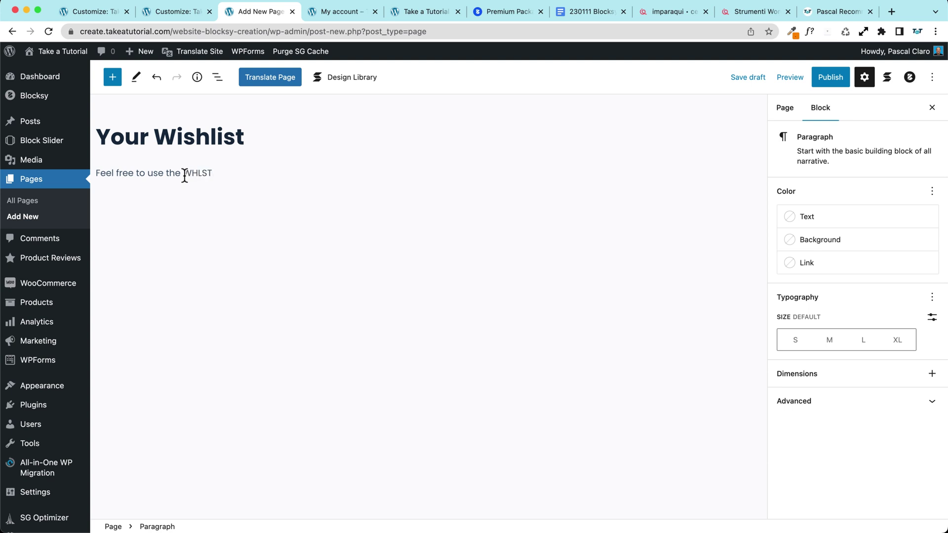
pyautogui.write('uopo')
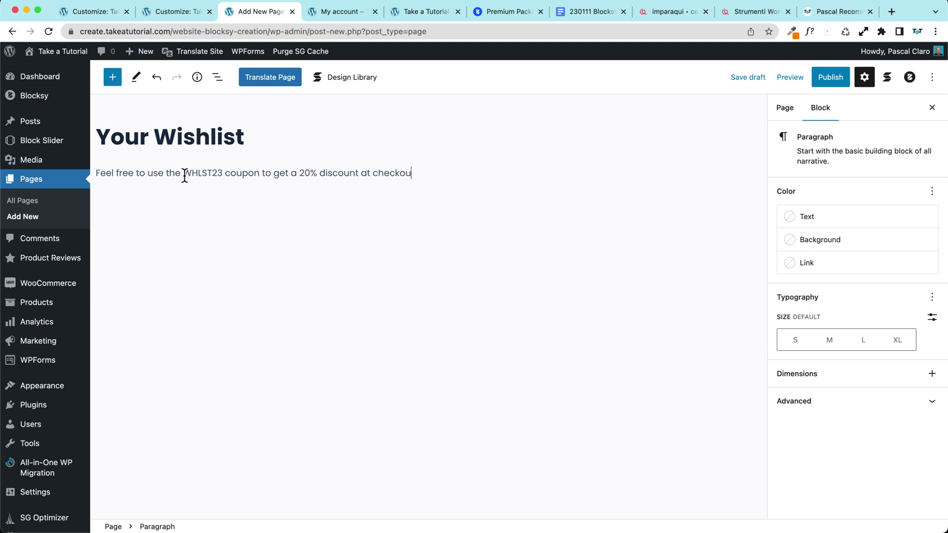
# - Highlight the coupon code WHLST23 in the paragraph with white text on the bright green palette color
pyautogui.doubleClick(199, 176)
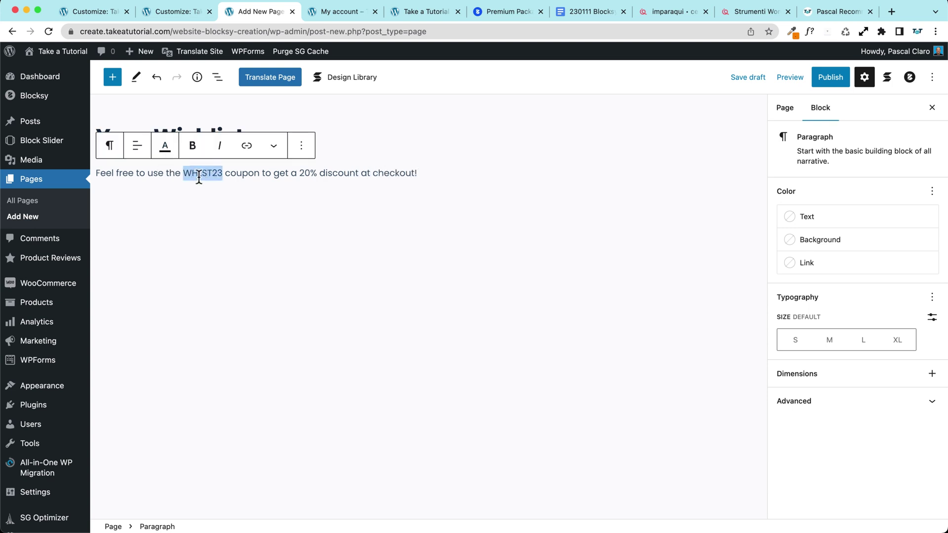
pyautogui.click(159, 148)
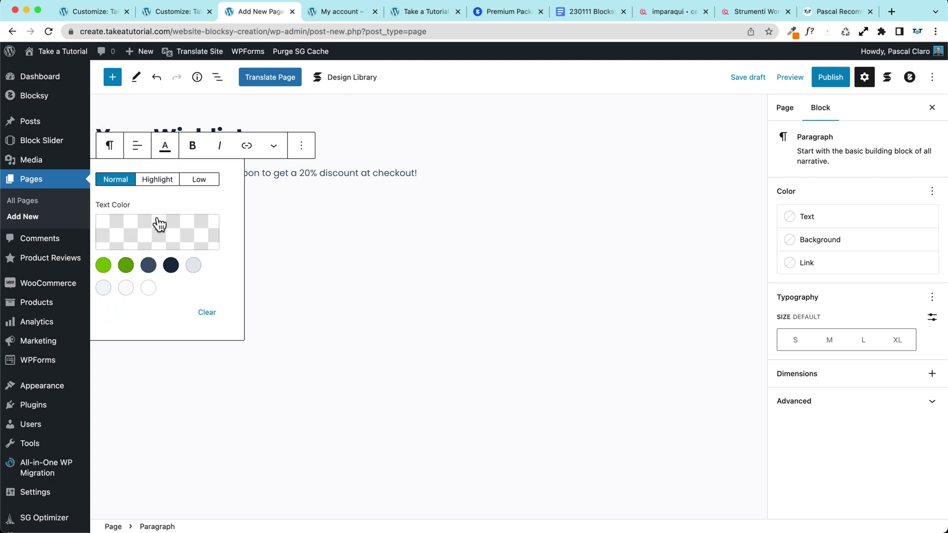
pyautogui.click(154, 181)
pyautogui.click(148, 291)
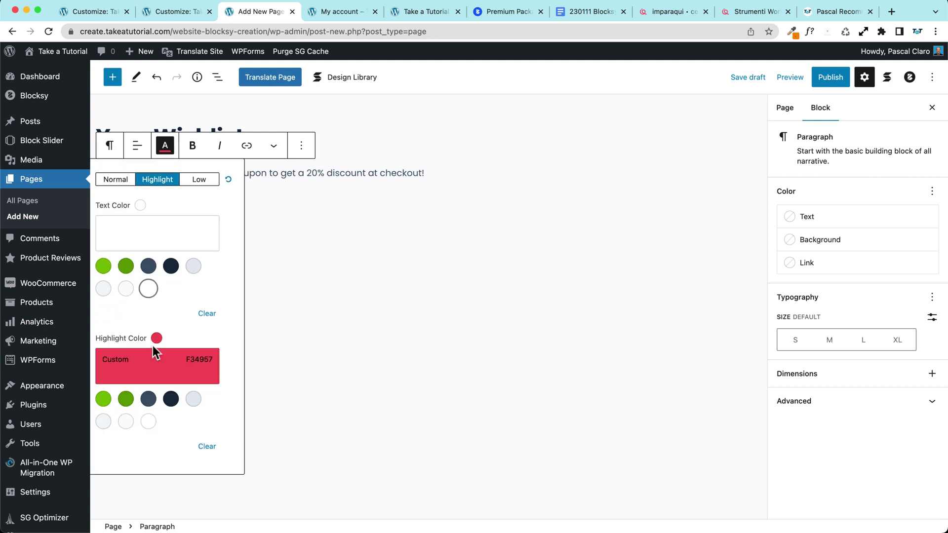
pyautogui.click(104, 399)
pyautogui.click(340, 271)
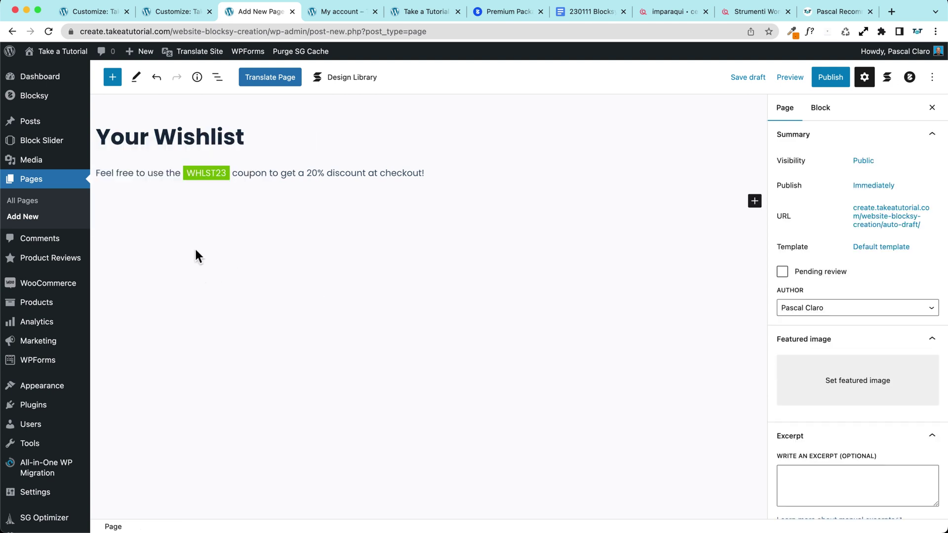
# - Make the highlighted coupon code bold and publish the Your Wishlist page
pyautogui.doubleClick(200, 174)
pyautogui.click(193, 146)
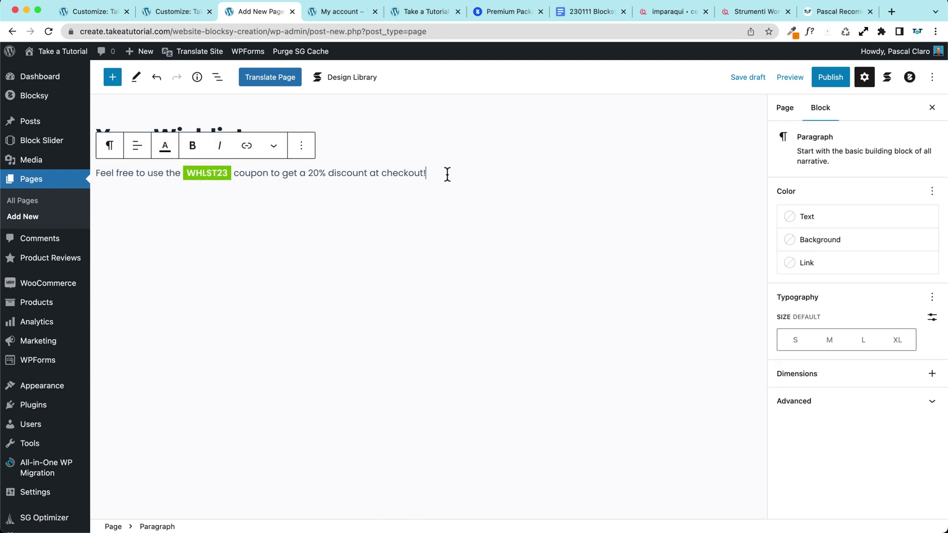
pyautogui.click(834, 77)
pyautogui.click(823, 77)
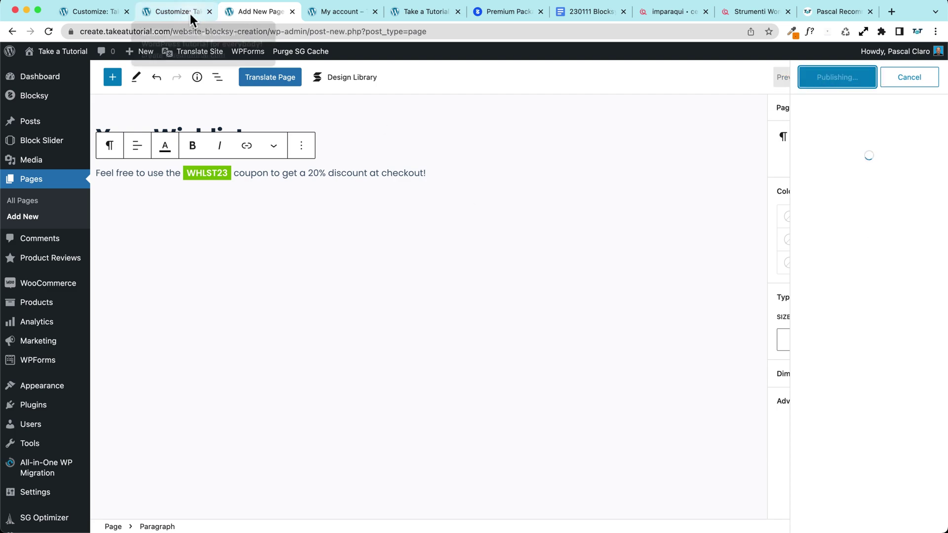
# - Back in the Products Wishlist settings, select Your Wishlist as the wish list page and publish the Customizer changes
pyautogui.click(159, 13)
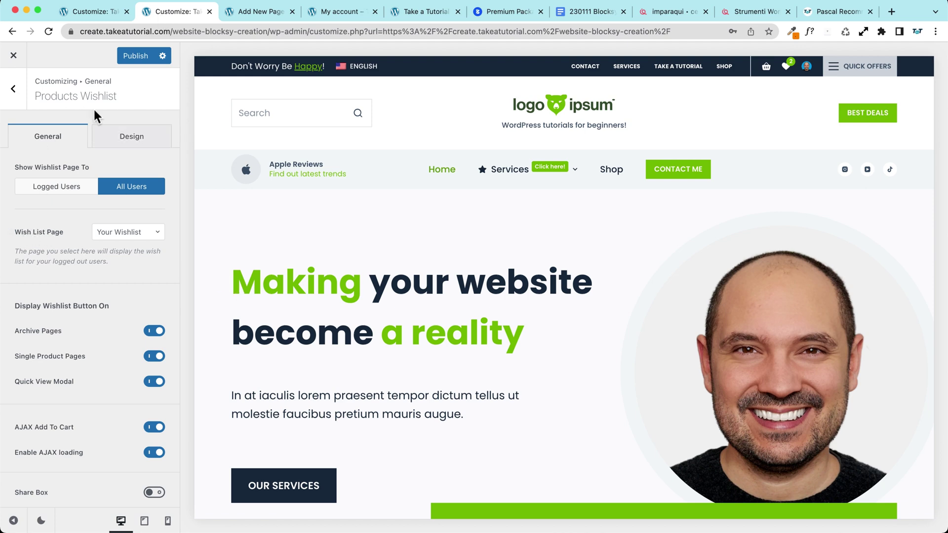
pyautogui.click(119, 234)
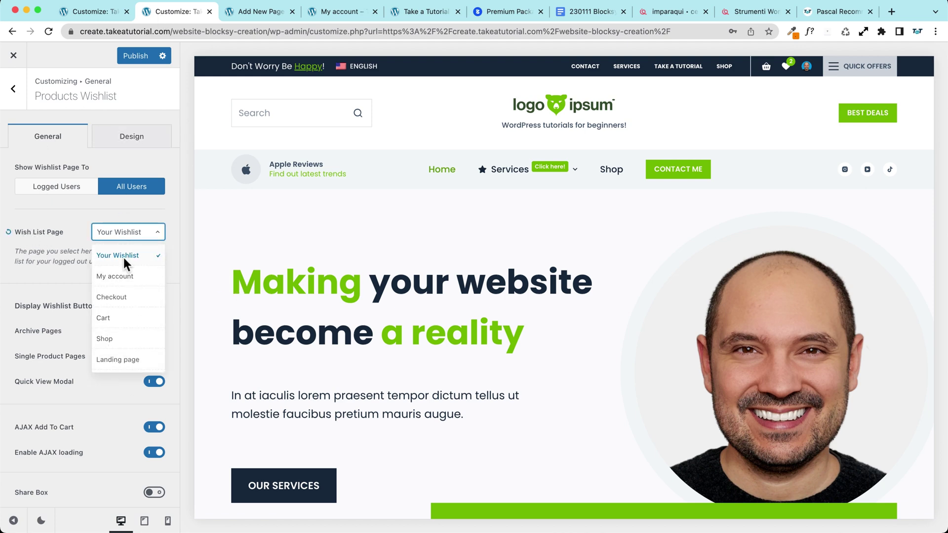
pyautogui.click(123, 257)
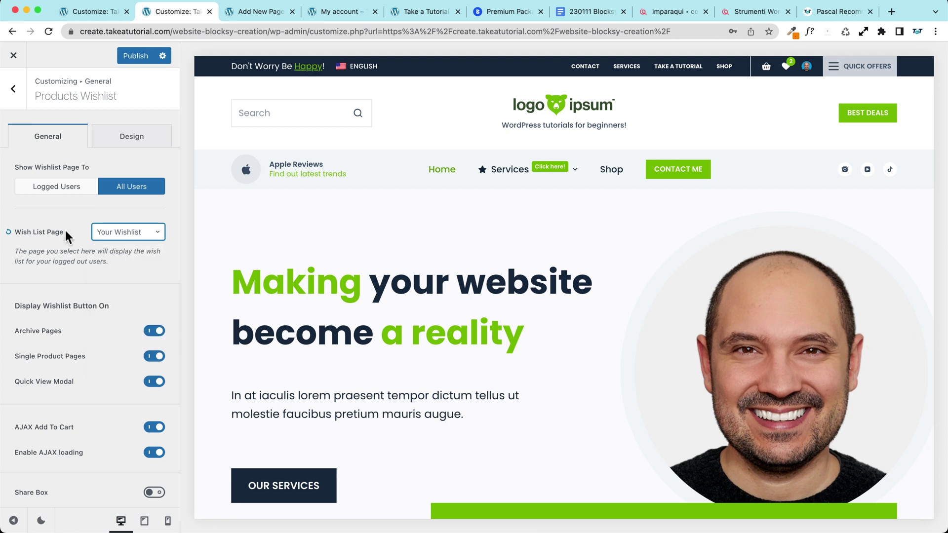
pyautogui.click(133, 58)
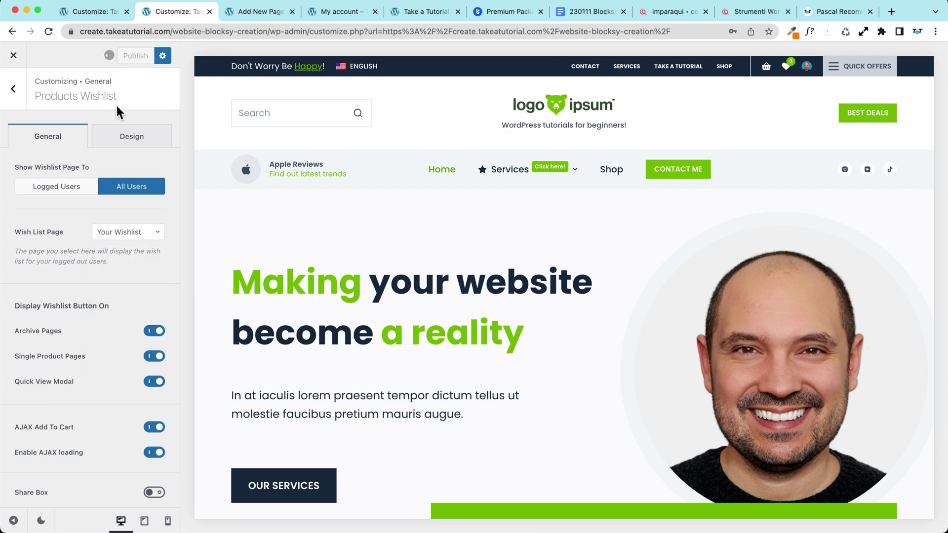
# - Look over the Products Wishlist design options and return to the Customizer's main list
pyautogui.click(132, 138)
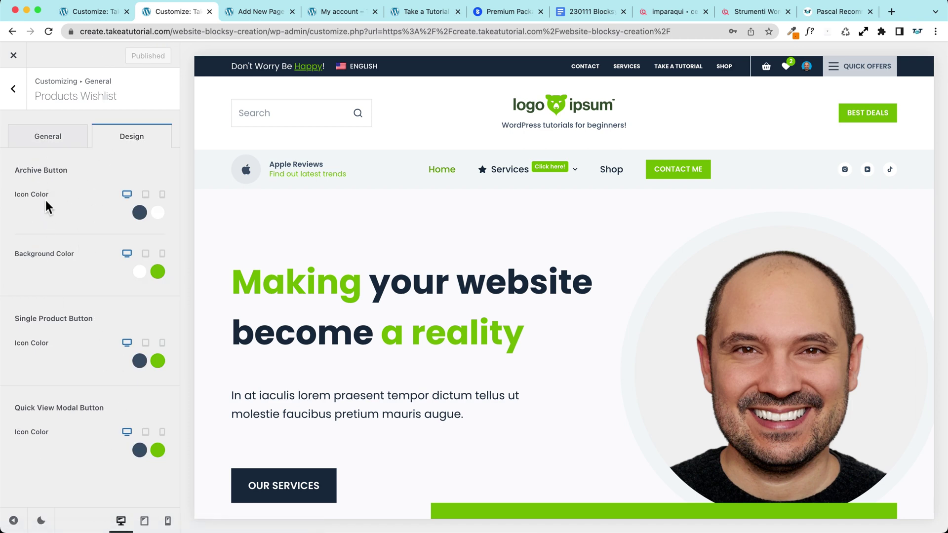
pyautogui.click(13, 88)
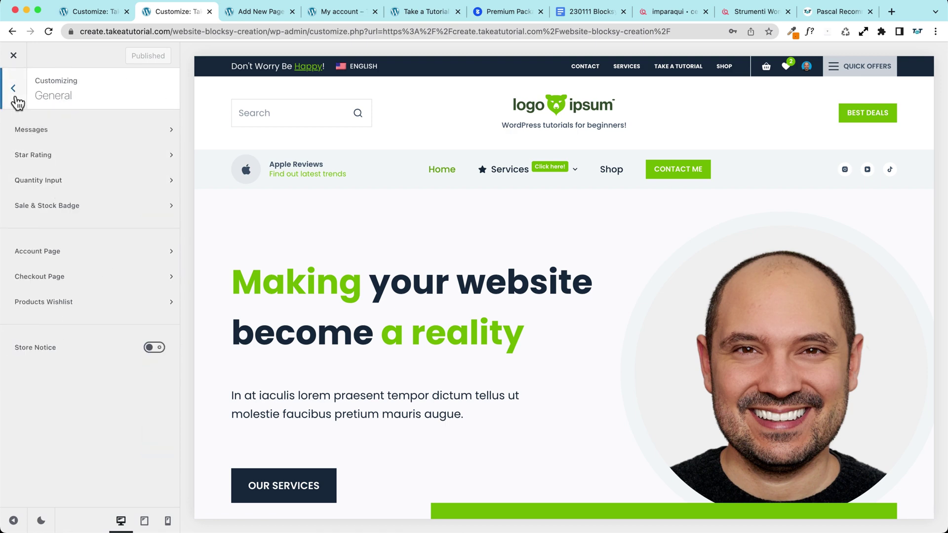
pyautogui.click(14, 91)
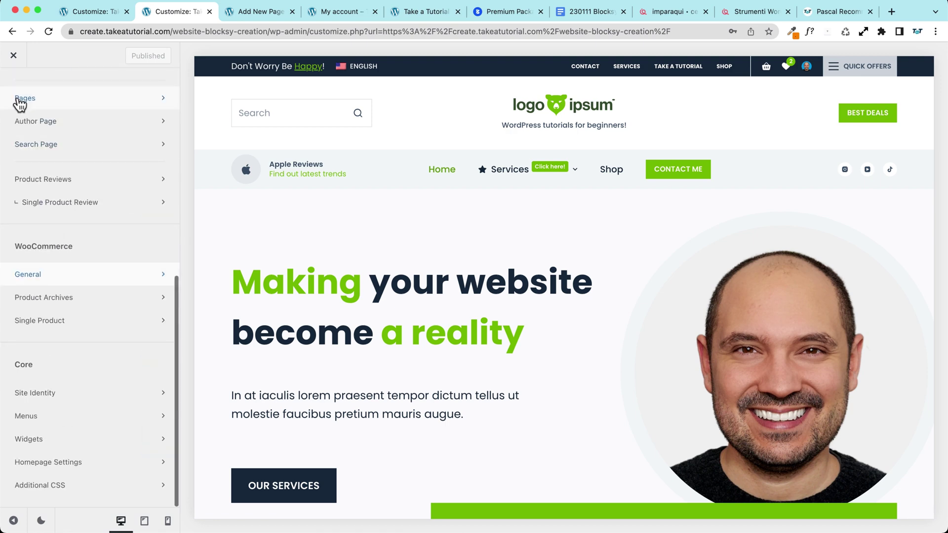
# - Examine the available header elements and open the settings of the Wishlist element in the header's top row
pyautogui.click(786, 67)
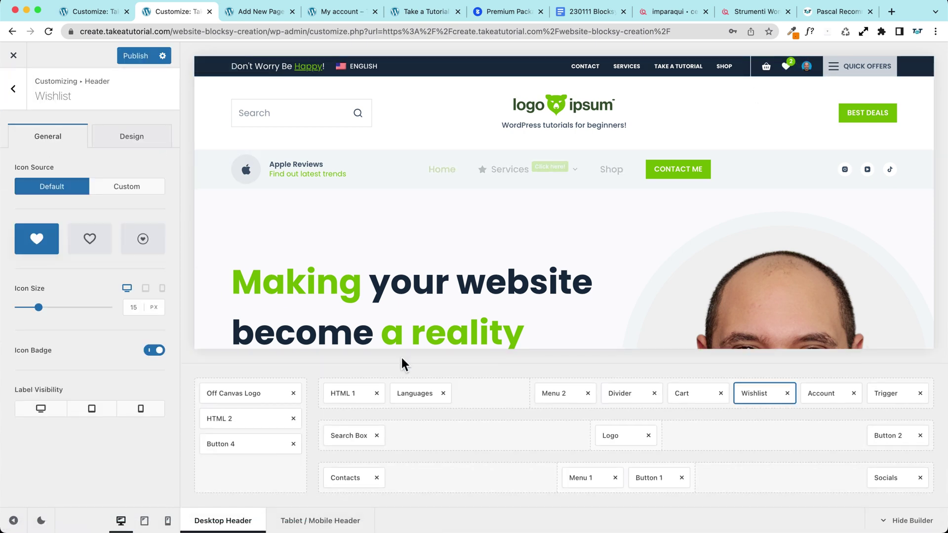
pyautogui.click(14, 89)
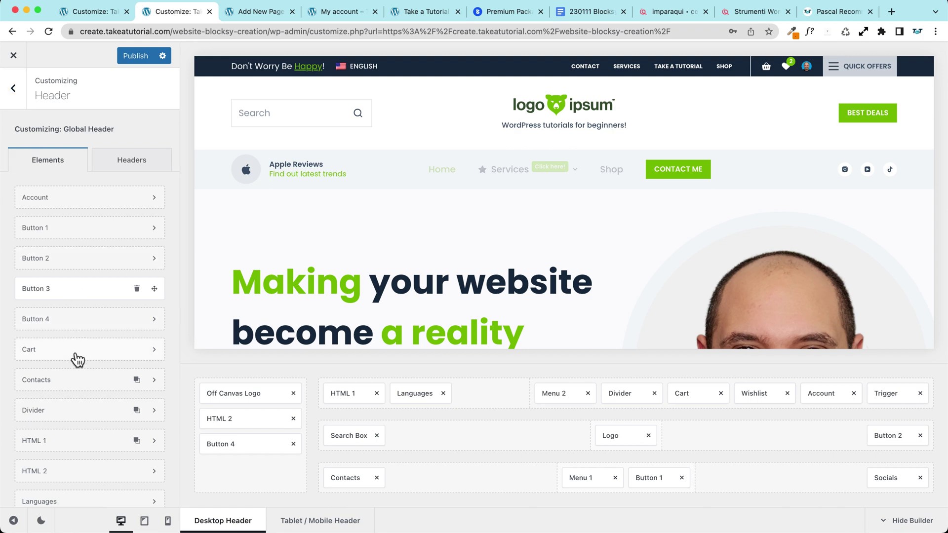
pyautogui.scroll(-5, 34, 195)
pyautogui.scroll(-5, 33, 192)
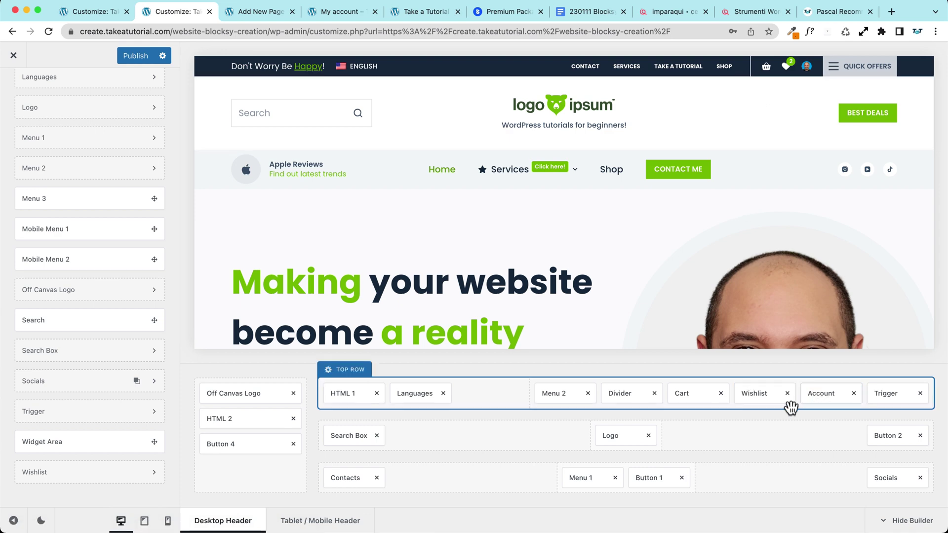
pyautogui.click(757, 395)
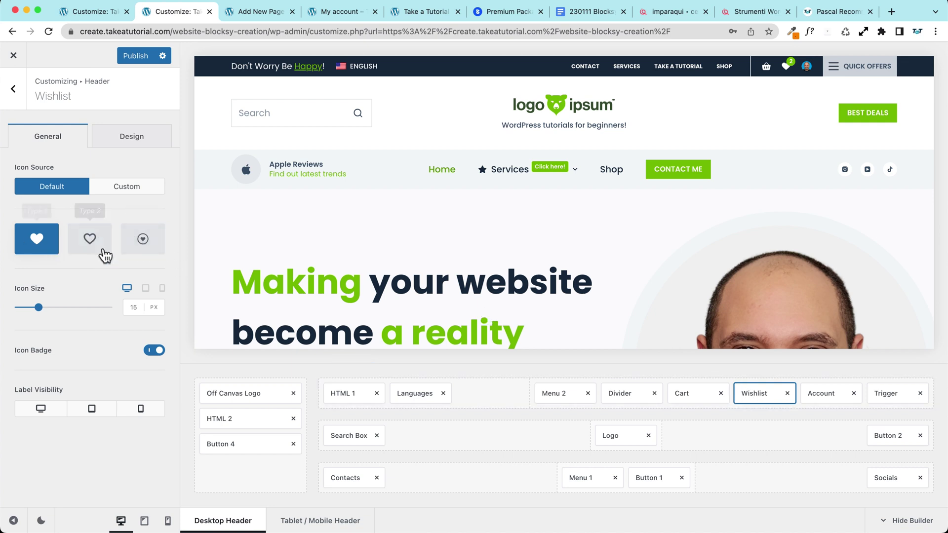
# - Try the Custom icon source for the header Wishlist element, restore Default, view its design options, and publish
pyautogui.click(123, 193)
pyautogui.click(55, 190)
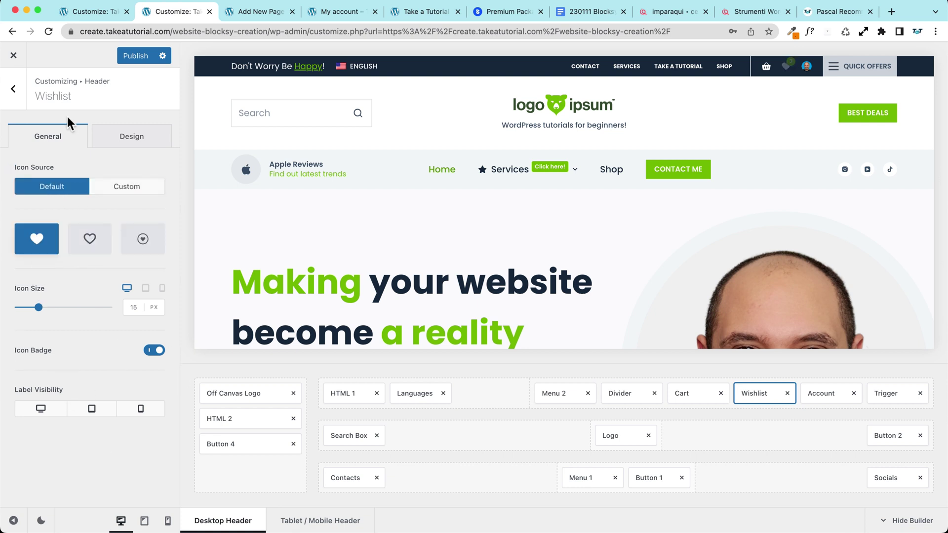
pyautogui.click(119, 137)
pyautogui.click(47, 137)
pyautogui.click(135, 57)
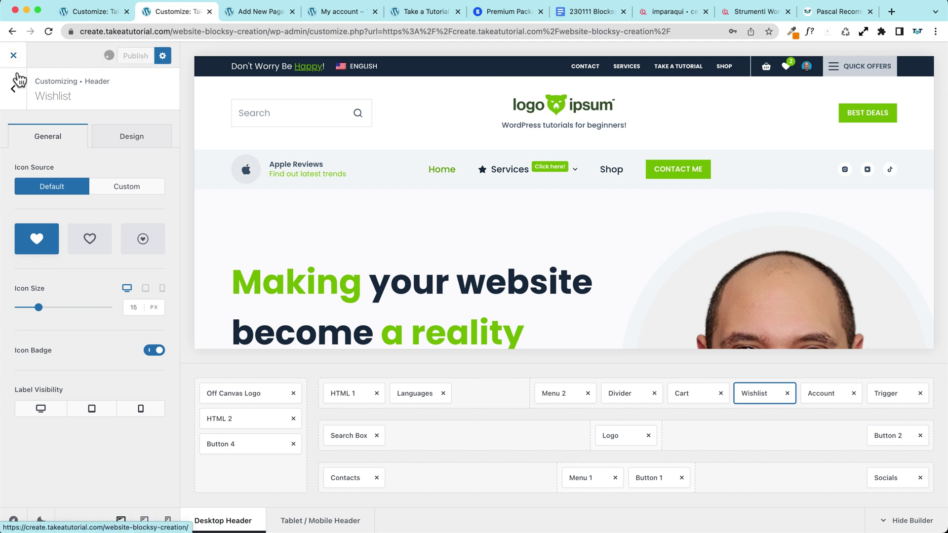
# - In the Global Header's sticky settings, try Top & Main Row and all three rows, make only the top row sticky, and publish
pyautogui.click(15, 89)
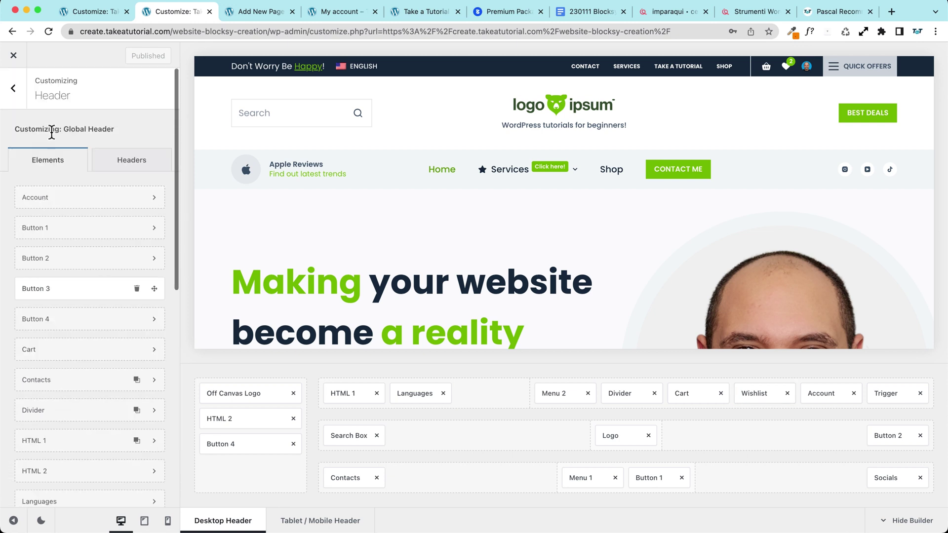
pyautogui.click(132, 167)
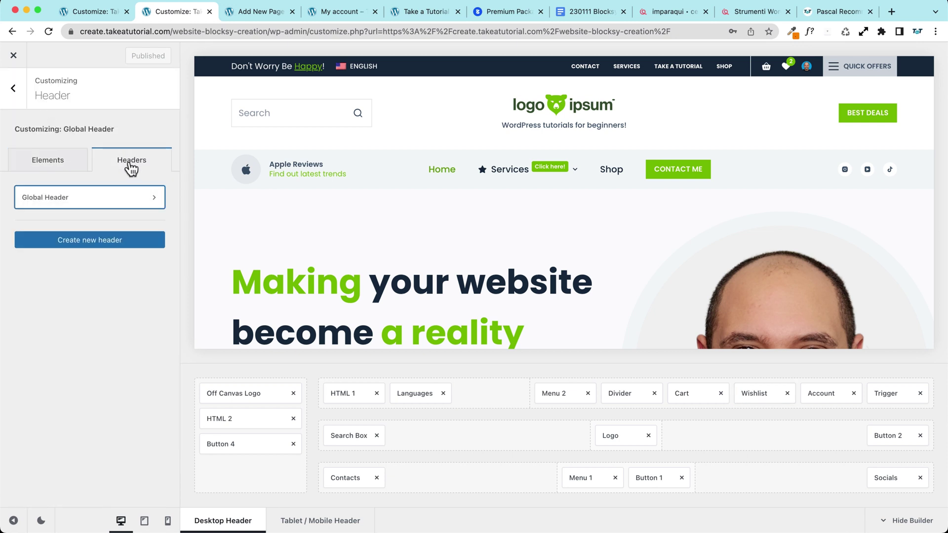
pyautogui.click(68, 202)
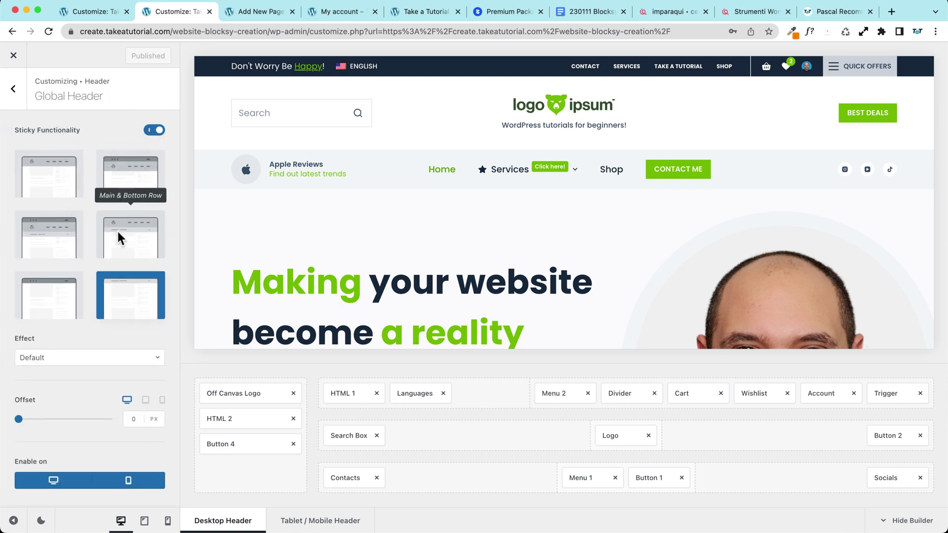
pyautogui.click(130, 183)
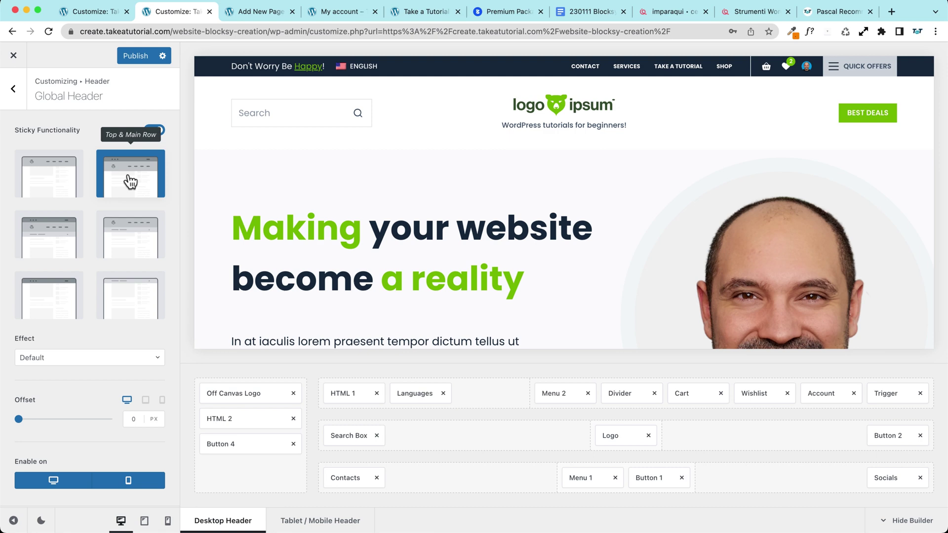
pyautogui.click(53, 243)
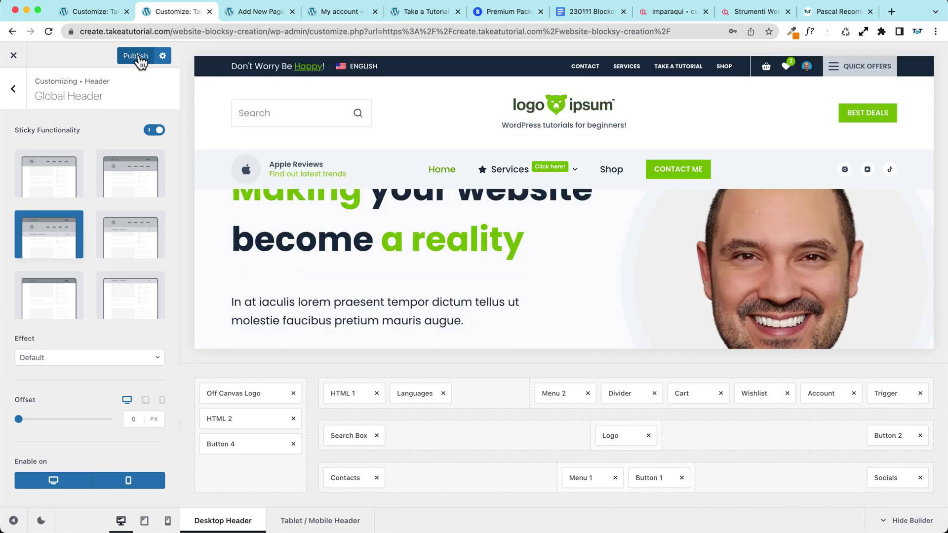
pyautogui.click(52, 302)
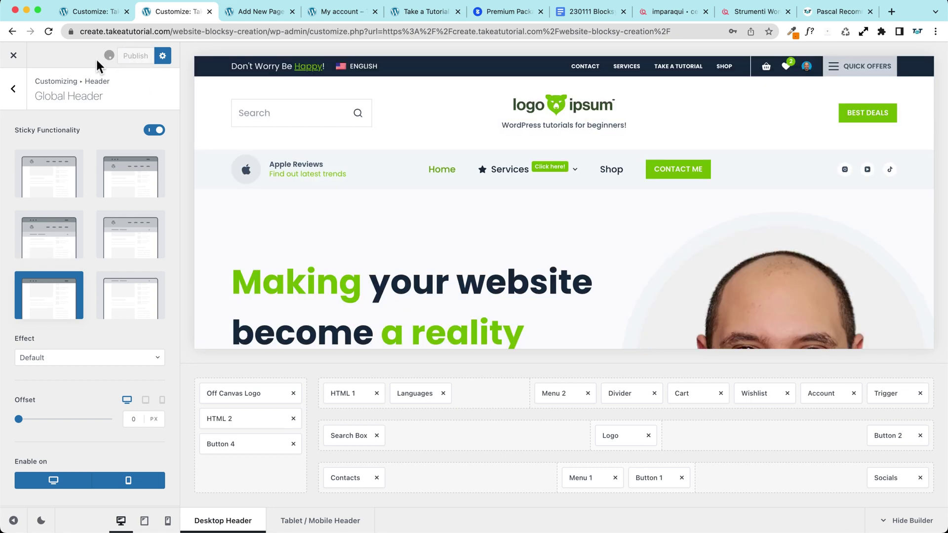
# - Reload the live site, open the Shop page, and examine how the sticky header behaves while moving down and up the page
pyautogui.click(324, 12)
pyautogui.press('super+r')
pyautogui.moveTo(460, 184)
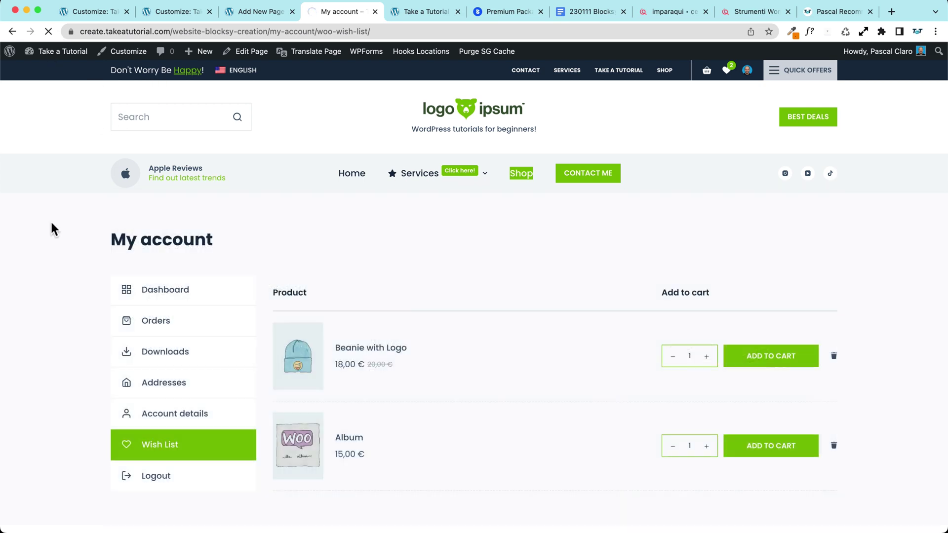
pyautogui.click(521, 172)
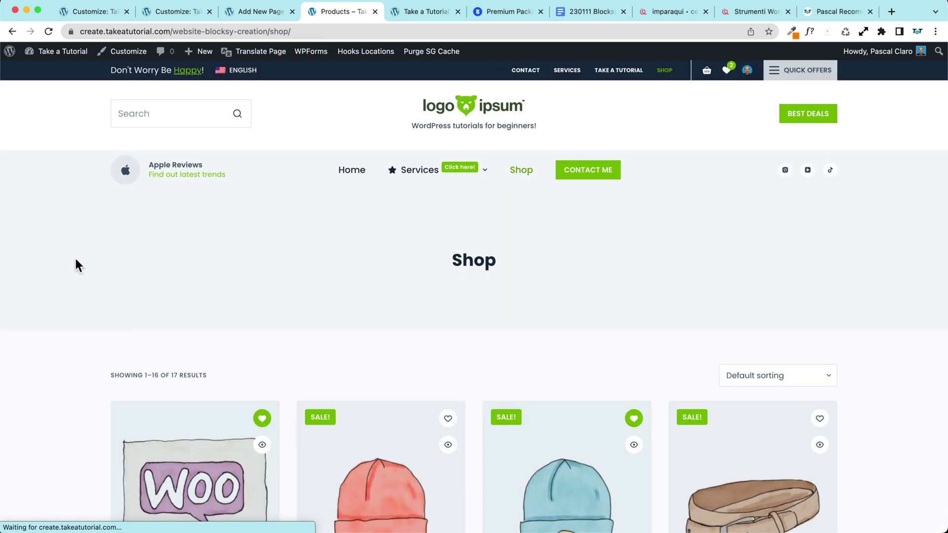
pyautogui.scroll(-5, 74, 262)
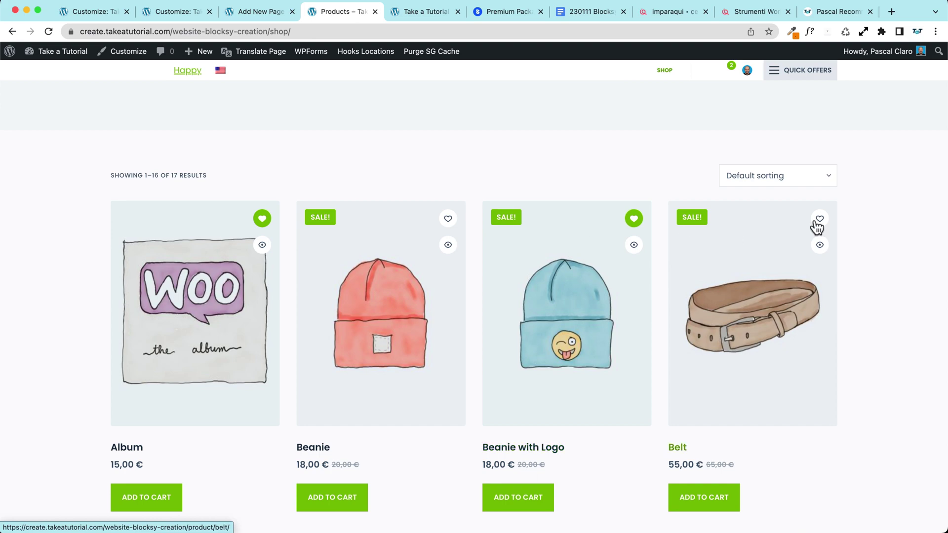
pyautogui.scroll(5, 392, 241)
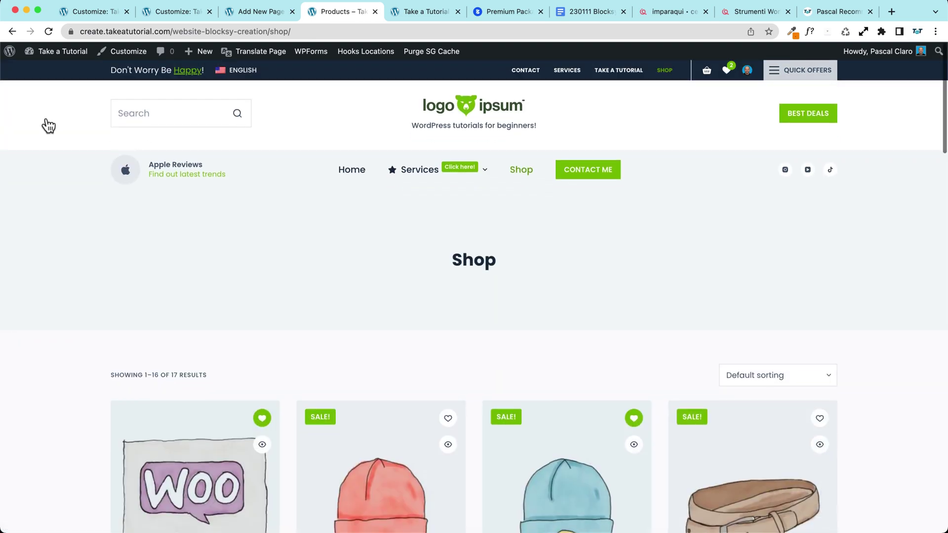
pyautogui.scroll(-5, 47, 124)
pyautogui.scroll(5, 46, 124)
pyautogui.scroll(-5, 47, 121)
pyautogui.scroll(5, 47, 121)
pyautogui.scroll(-5, 47, 121)
pyautogui.scroll(5, 47, 121)
pyautogui.scroll(-5, 47, 121)
pyautogui.scroll(5, 46, 121)
pyautogui.click(241, 11)
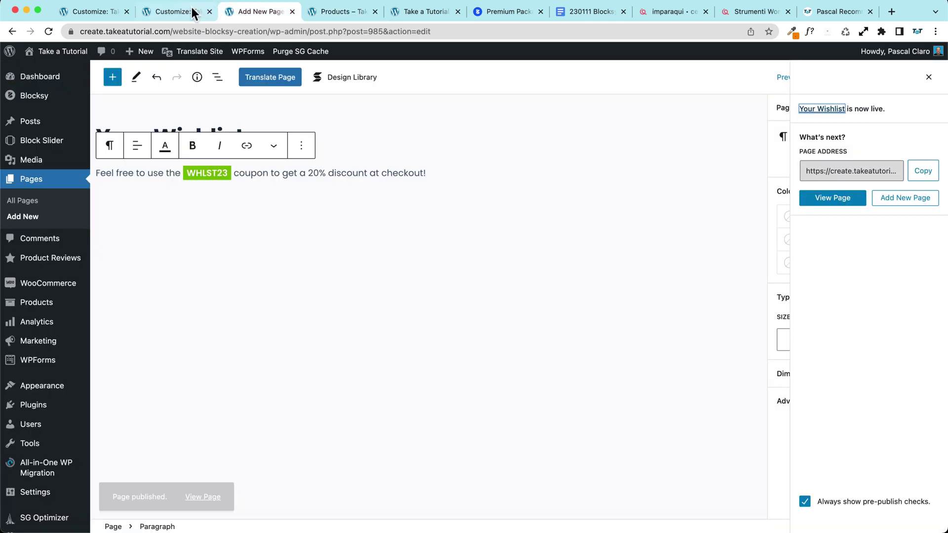
# - Set the header top row's sticky-state background to the dark navy palette colour and publish the change
pyautogui.click(191, 12)
pyautogui.click(207, 70)
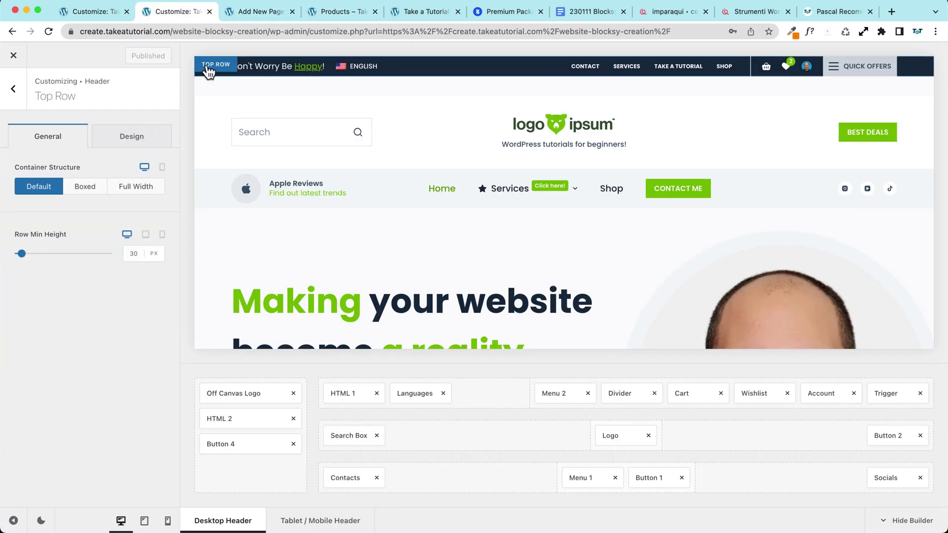
pyautogui.click(128, 140)
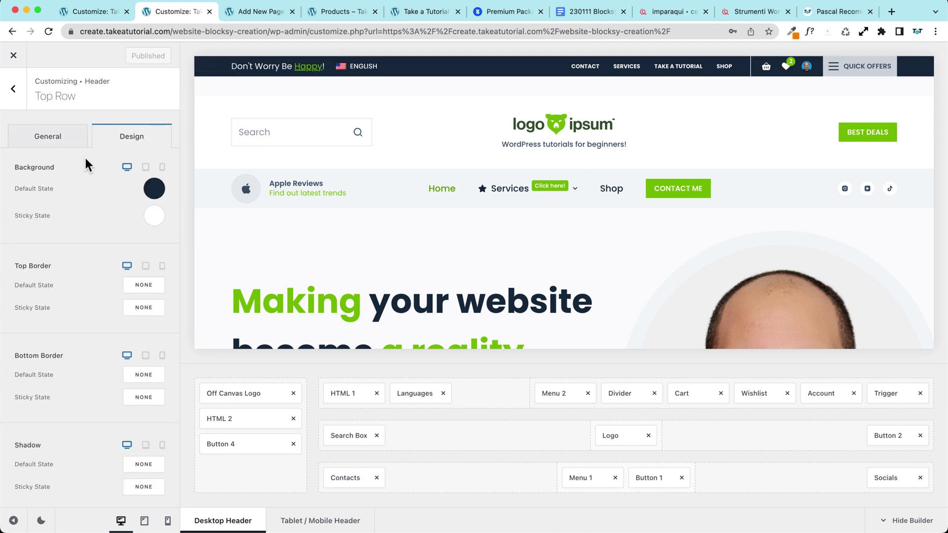
pyautogui.click(153, 216)
pyautogui.click(78, 276)
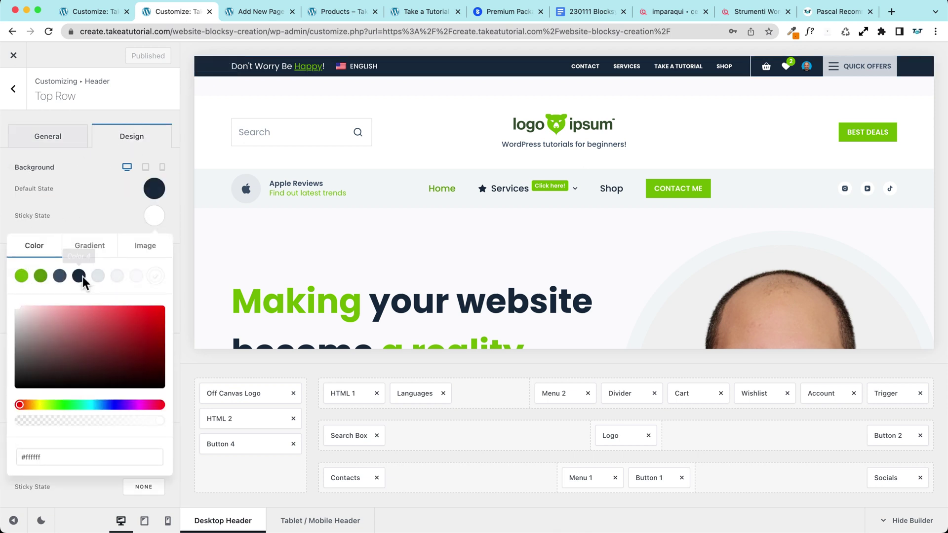
pyautogui.click(131, 56)
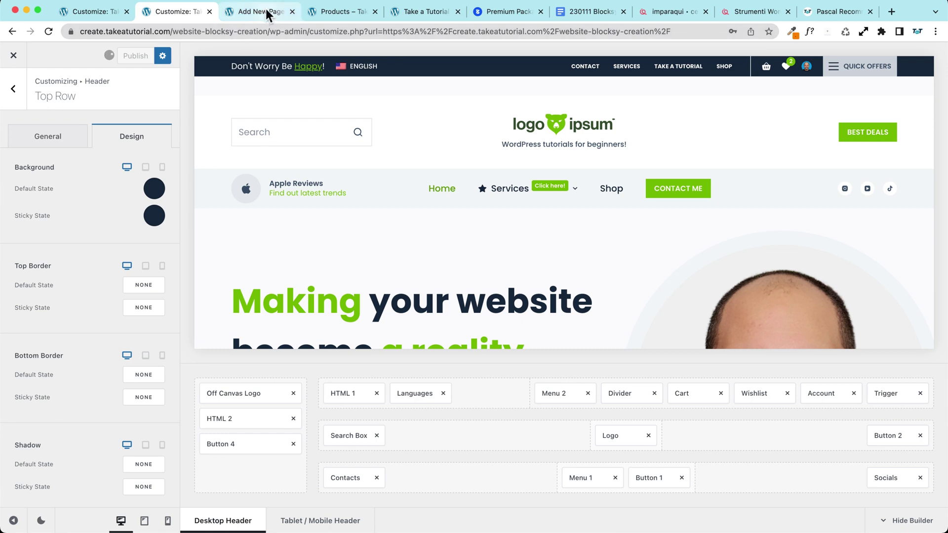
# - Close the wishlist page editor and bring up the product list on the live shop page
pyautogui.click(256, 12)
pyautogui.click(293, 11)
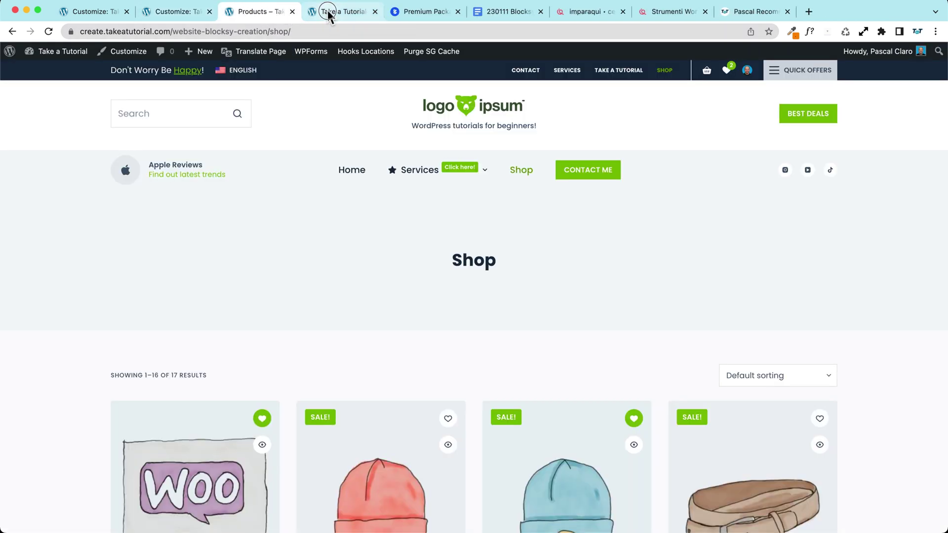
pyautogui.click(327, 11)
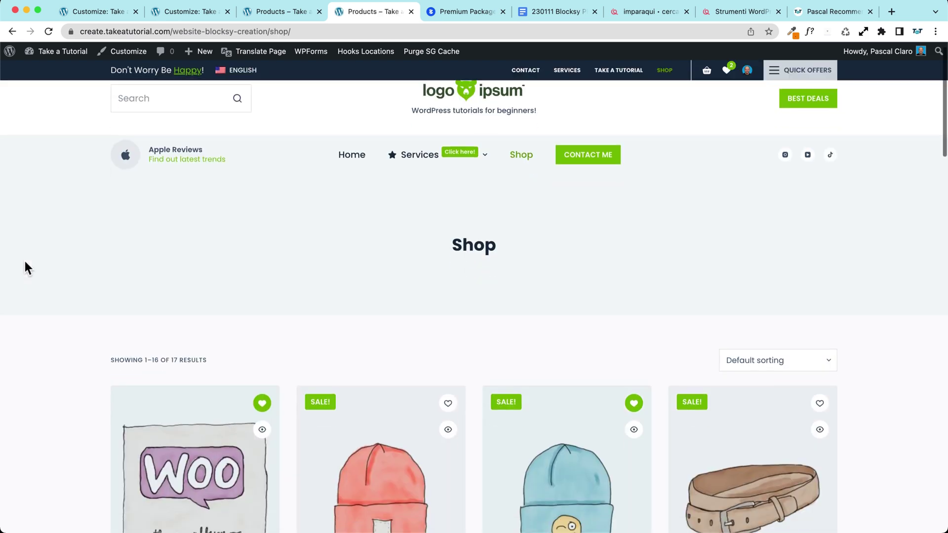
pyautogui.scroll(-3, 25, 266)
pyautogui.scroll(1, 24, 259)
pyautogui.scroll(-3, 636, 167)
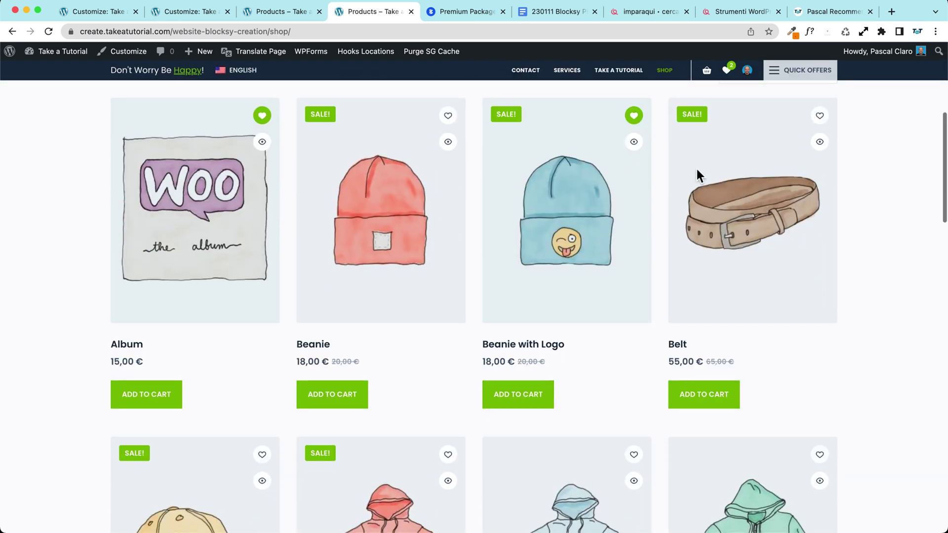
pyautogui.scroll(1, 448, 191)
# - Add the Hoodie, Hoodie with Zipper, Hoodie with Logo and Cap to the wishlist from the shop page
pyautogui.click(447, 156)
pyautogui.scroll(-5, 408, 177)
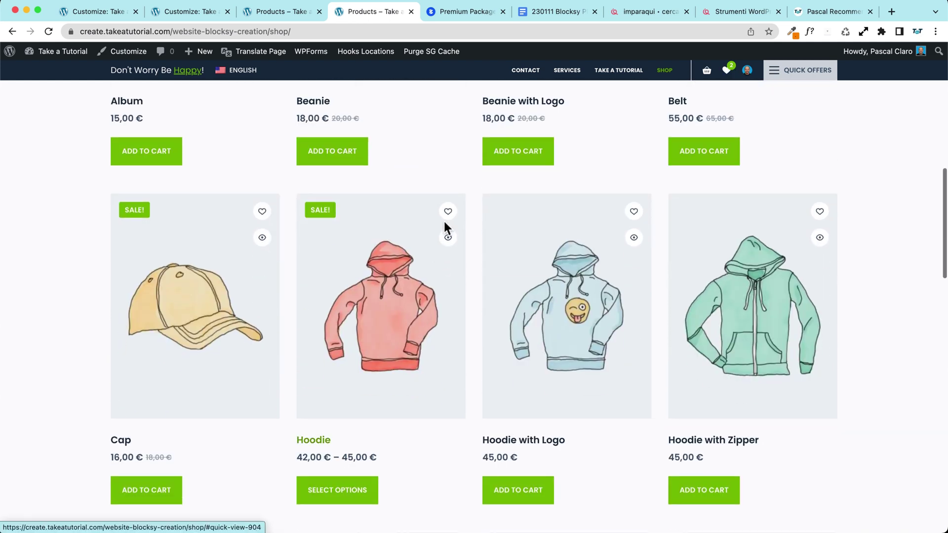
pyautogui.click(448, 212)
pyautogui.click(448, 212)
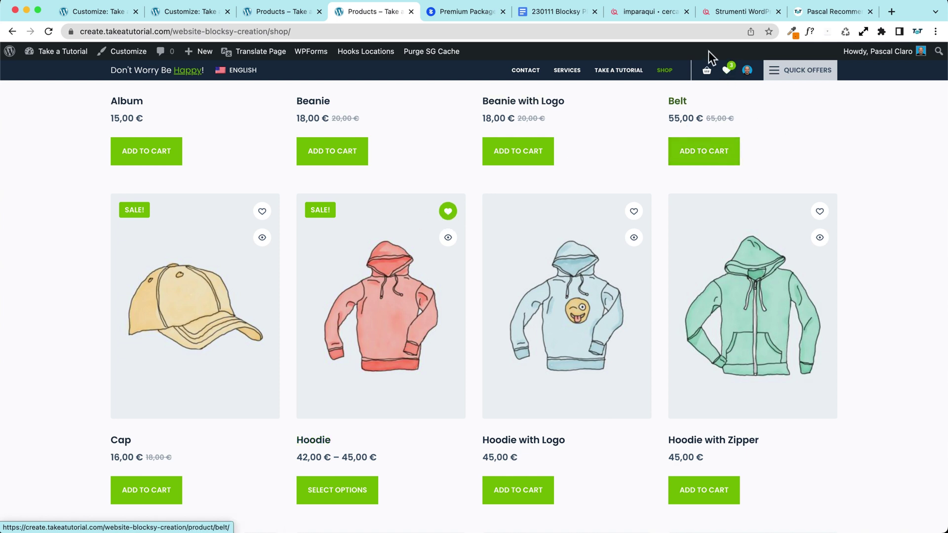
pyautogui.click(819, 211)
pyautogui.click(637, 211)
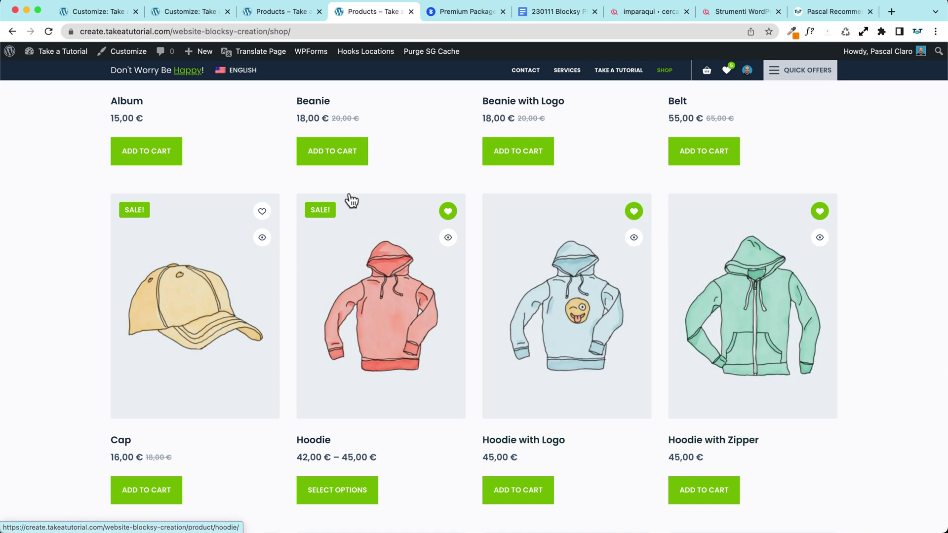
pyautogui.click(262, 212)
# - Open the account's wish list from the site header and review its products with the WooCommerce hook locations shown
pyautogui.scroll(3, 762, 144)
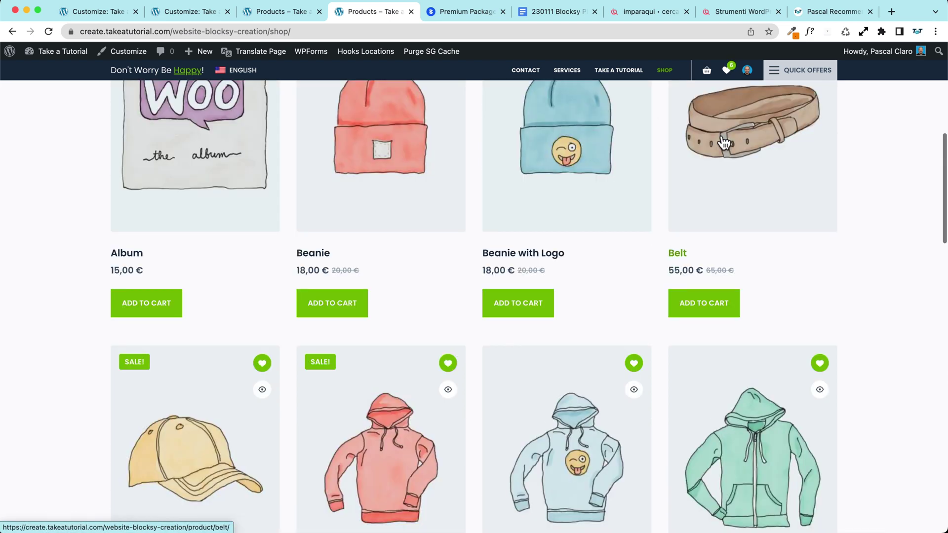
pyautogui.scroll(-2, 724, 143)
pyautogui.click(728, 70)
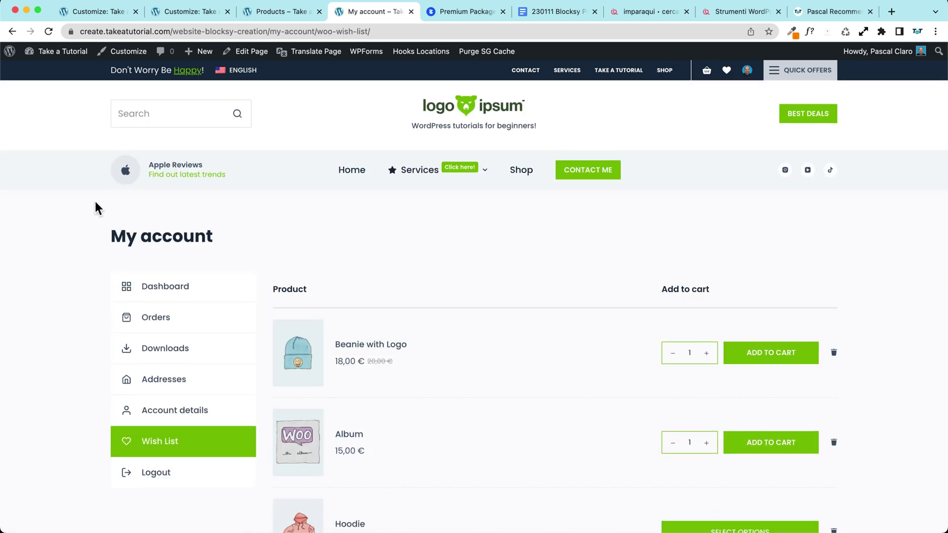
pyautogui.scroll(-1, 96, 200)
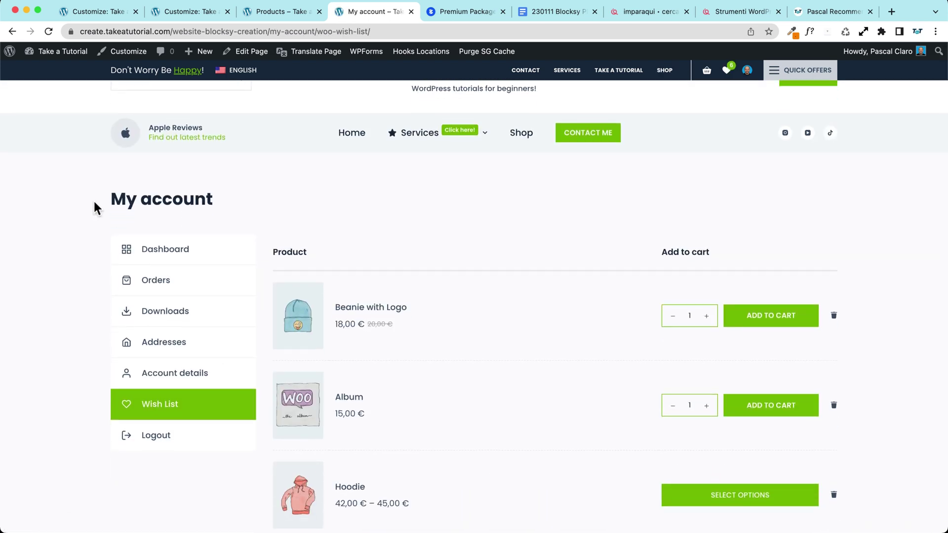
pyautogui.scroll(-2, 95, 207)
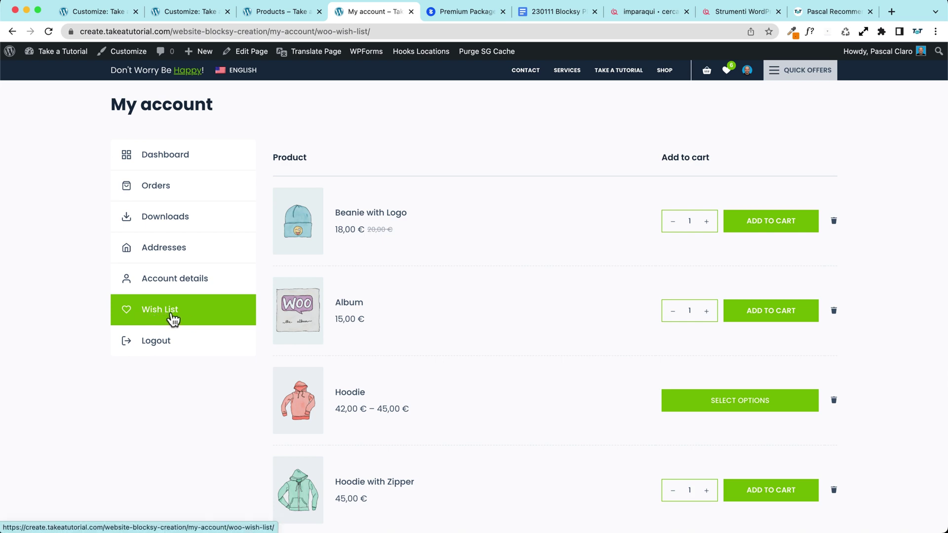
pyautogui.scroll(-2, 493, 292)
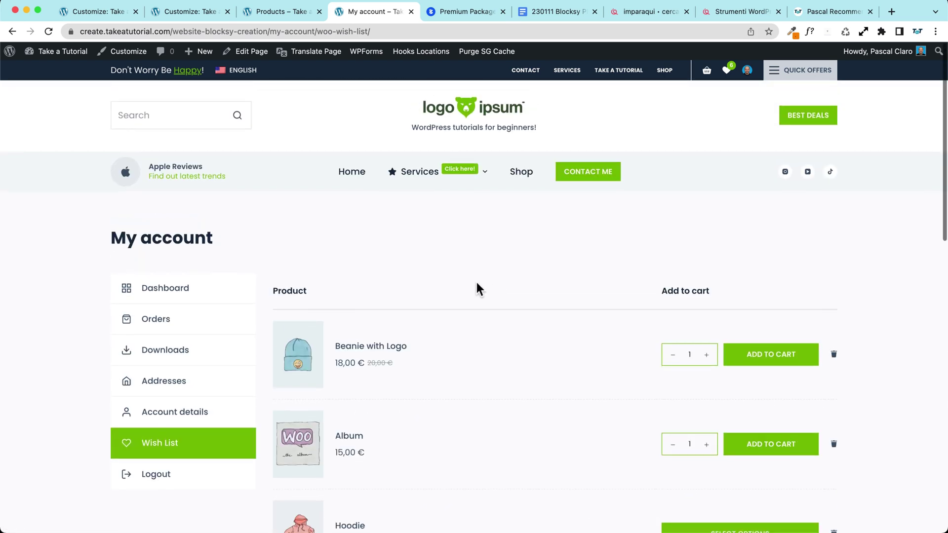
pyautogui.scroll(-3, 87, 237)
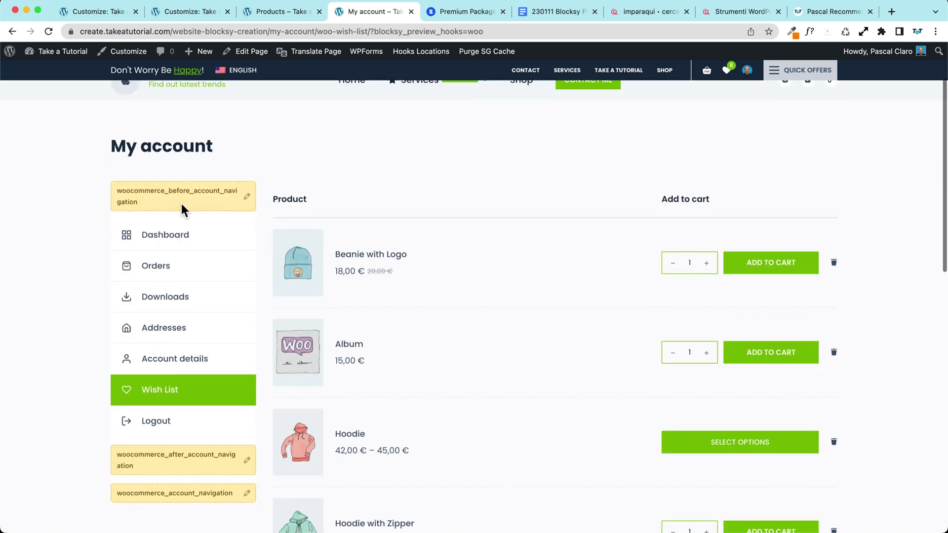
pyautogui.scroll(3, 97, 202)
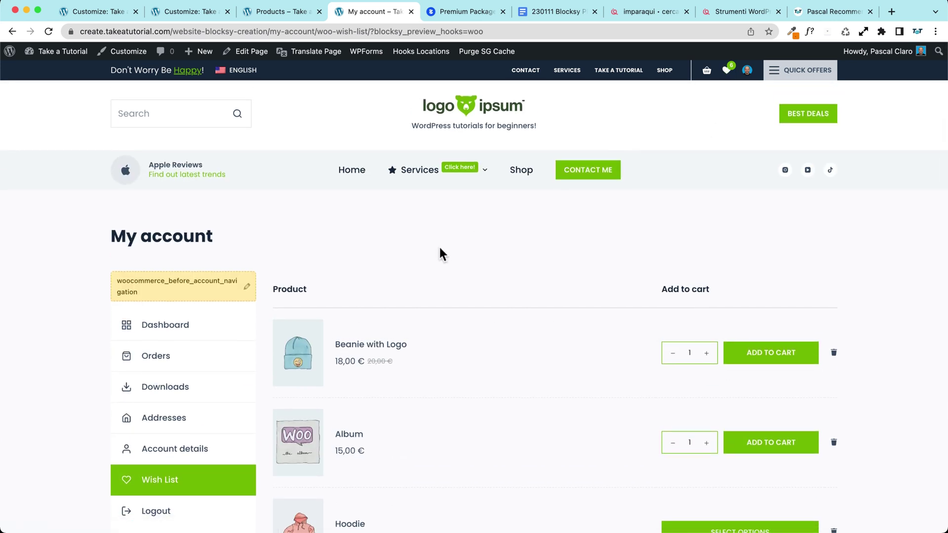
# - Open the site's home page in an incognito window and go to the shop's product list
pyautogui.rightClick(442, 111)
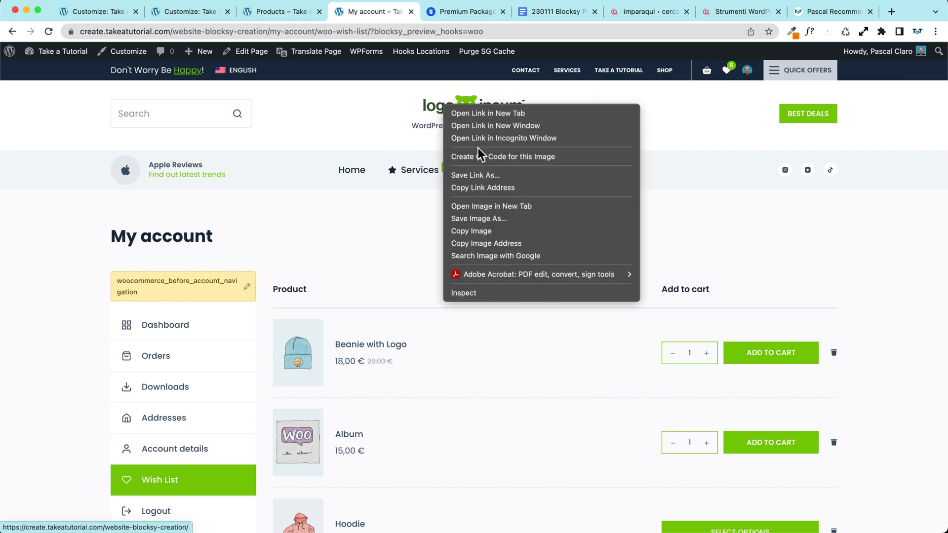
pyautogui.click(479, 140)
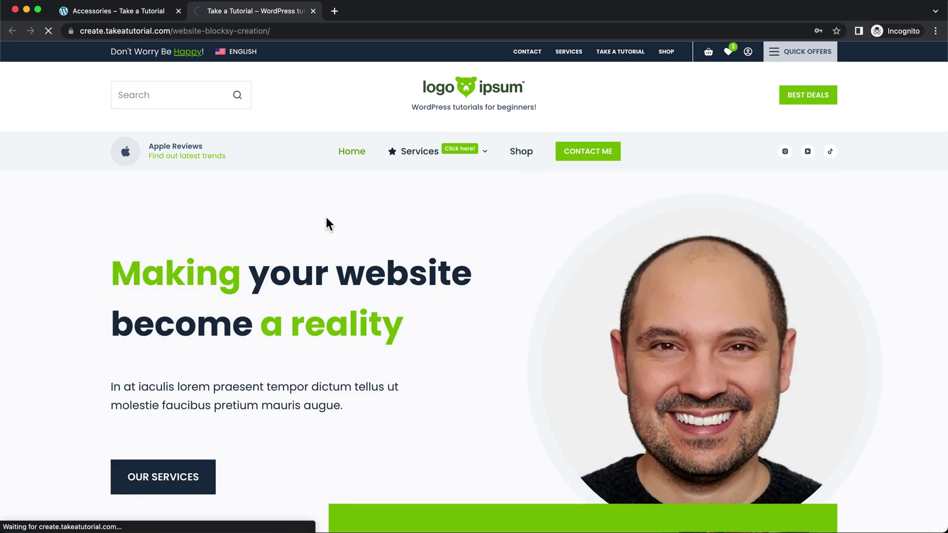
pyautogui.scroll(-6, 325, 215)
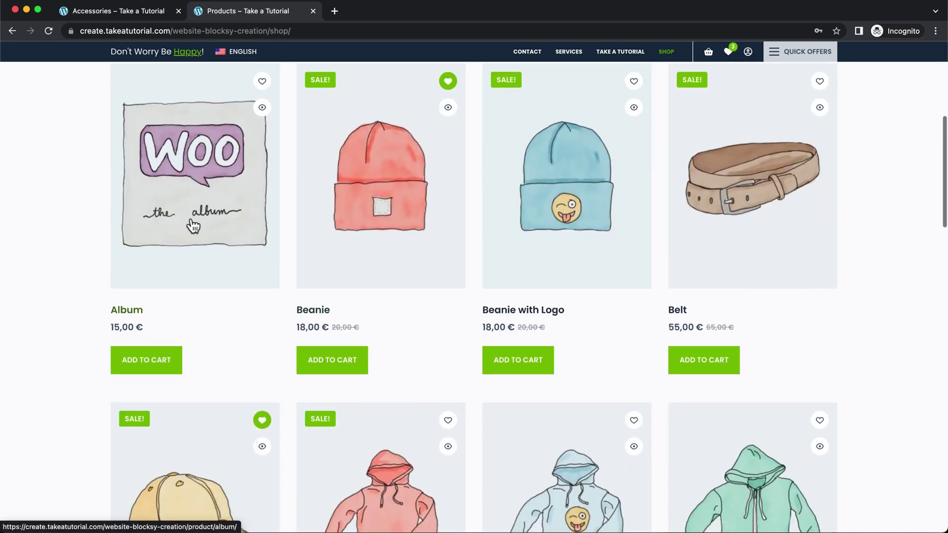
pyautogui.scroll(2, 195, 208)
pyautogui.scroll(-1, 183, 183)
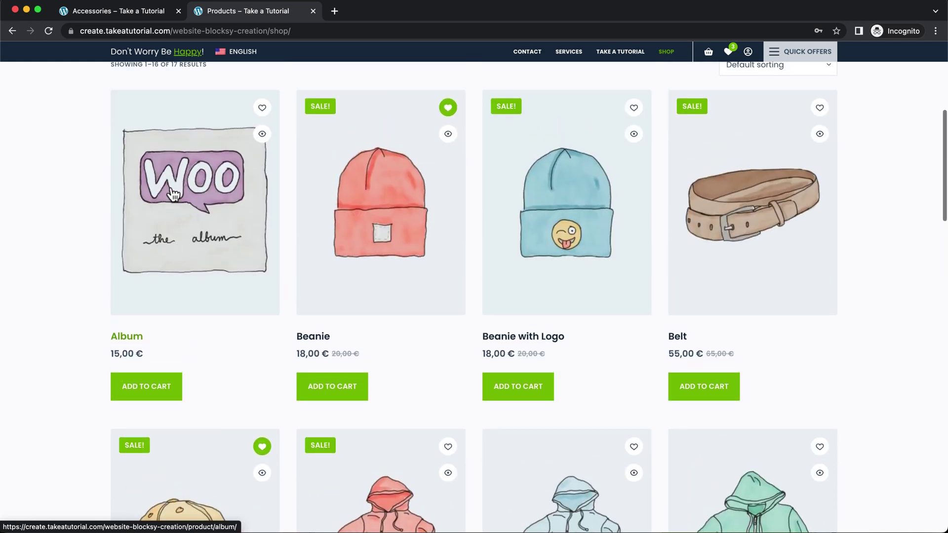
# - Open the Album product page and add the album to the visitor's wishlist
pyautogui.click(170, 200)
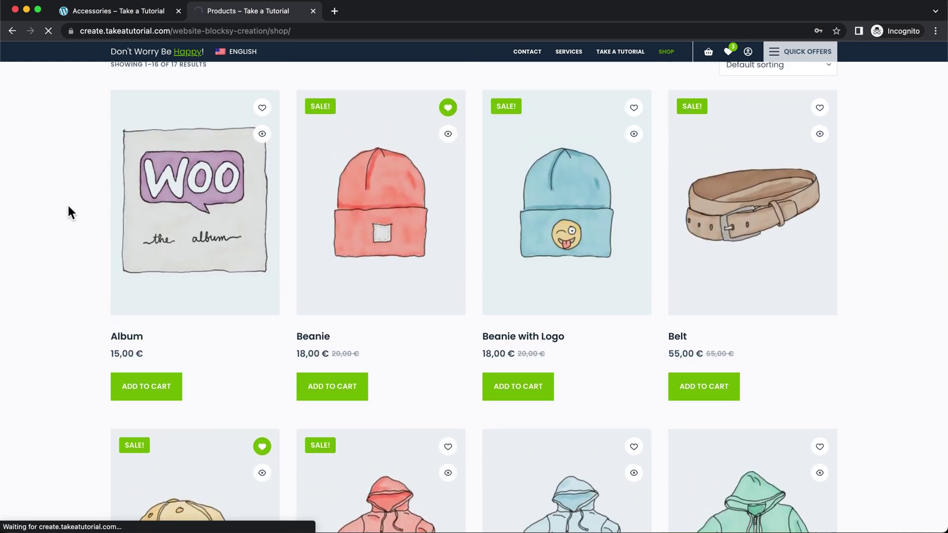
pyautogui.scroll(-2, 545, 247)
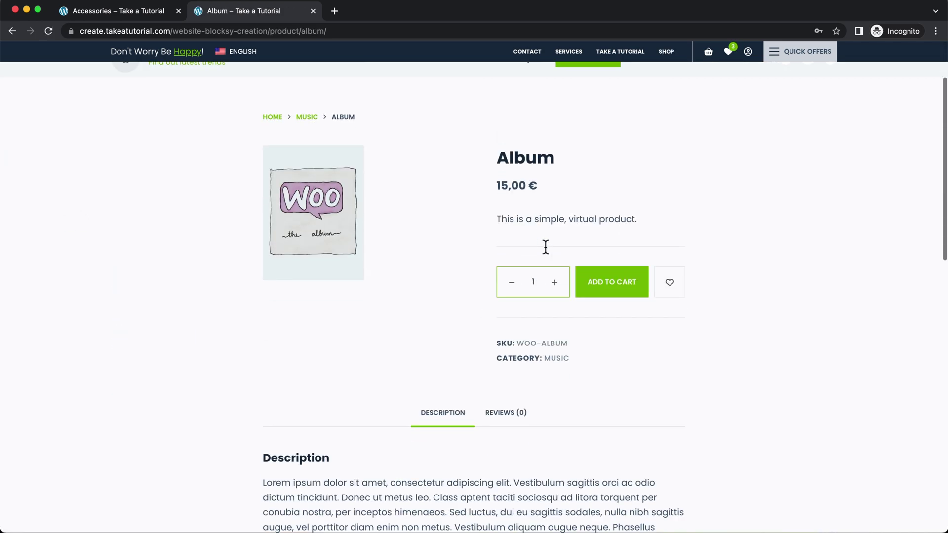
pyautogui.click(670, 284)
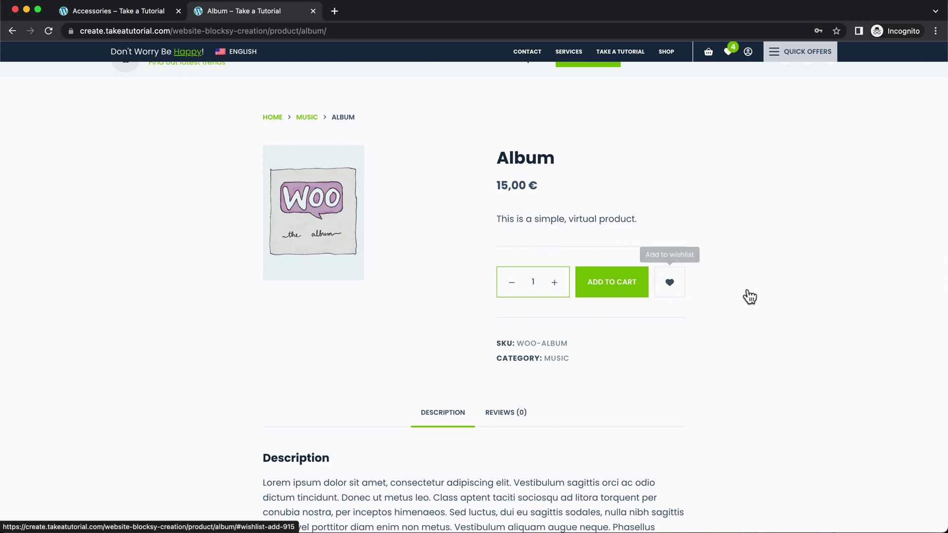
pyautogui.scroll(-5, 749, 294)
pyautogui.scroll(6, 745, 291)
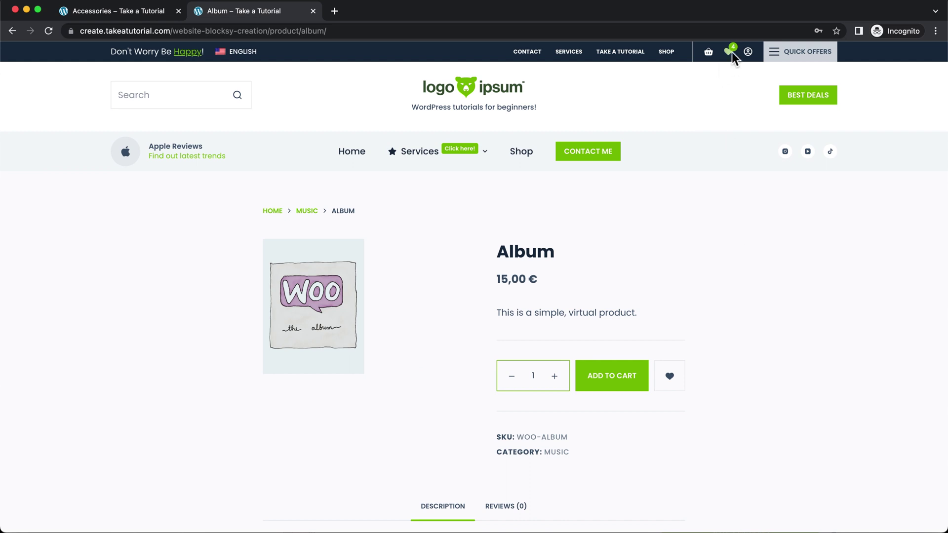
# - Open the visitor's wishlist page from the header and add one Beanie to the cart
pyautogui.click(730, 53)
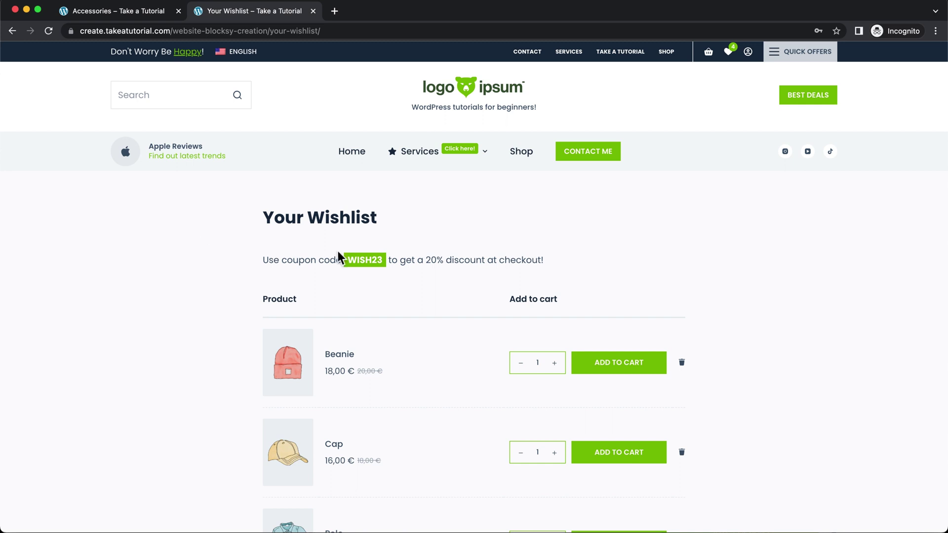
pyautogui.doubleClick(362, 262)
pyautogui.click(617, 363)
# - Open the cart, proceed to checkout and look over the billing form and order summary
pyautogui.click(709, 55)
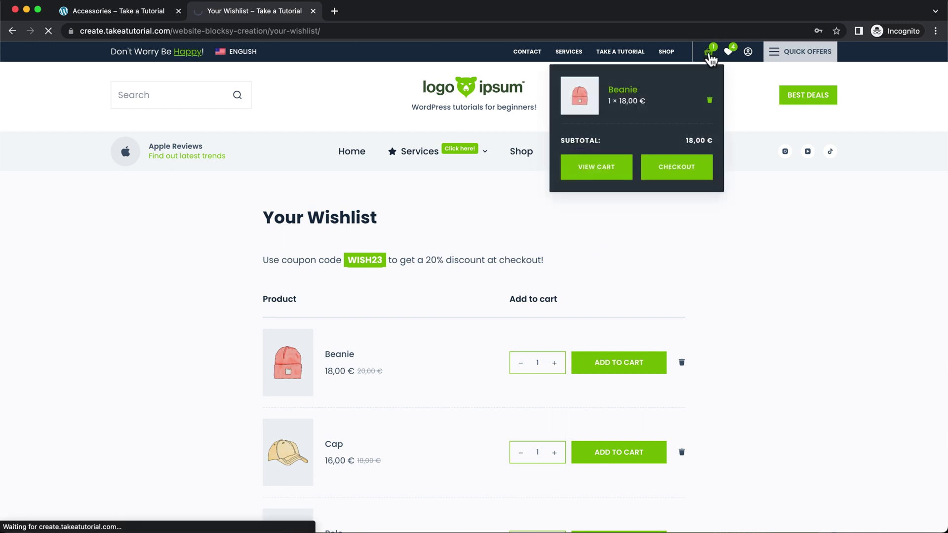
pyautogui.scroll(-3, 546, 218)
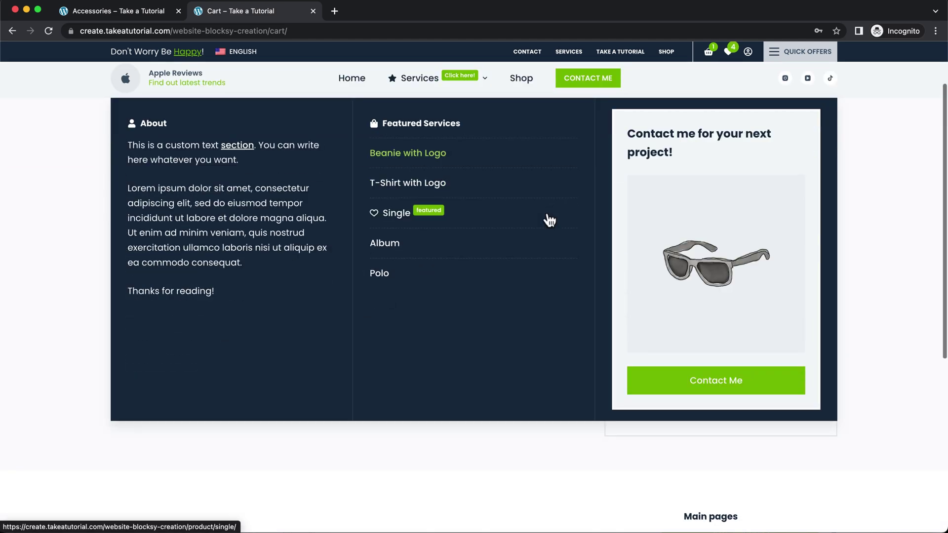
pyautogui.click(697, 395)
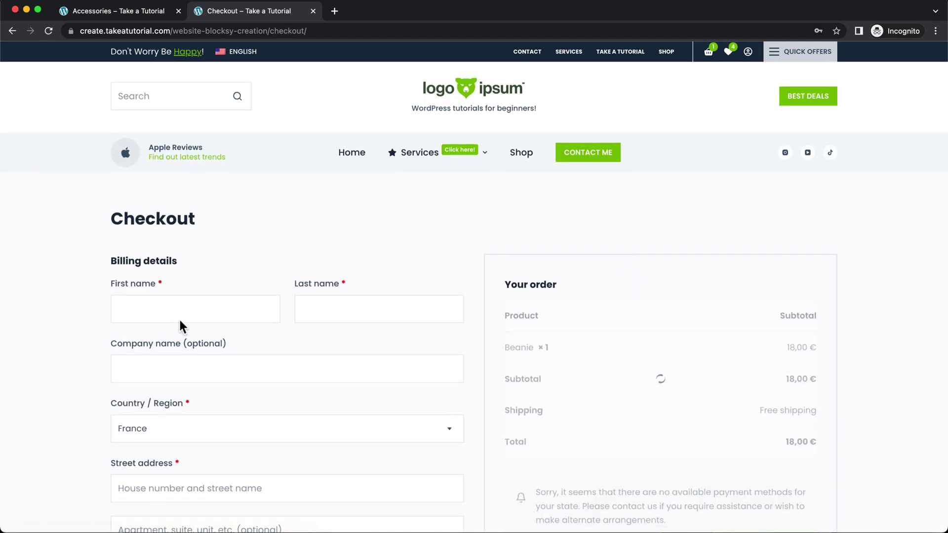
pyautogui.scroll(-12, 217, 370)
pyautogui.scroll(8, 189, 293)
pyautogui.scroll(5, 189, 293)
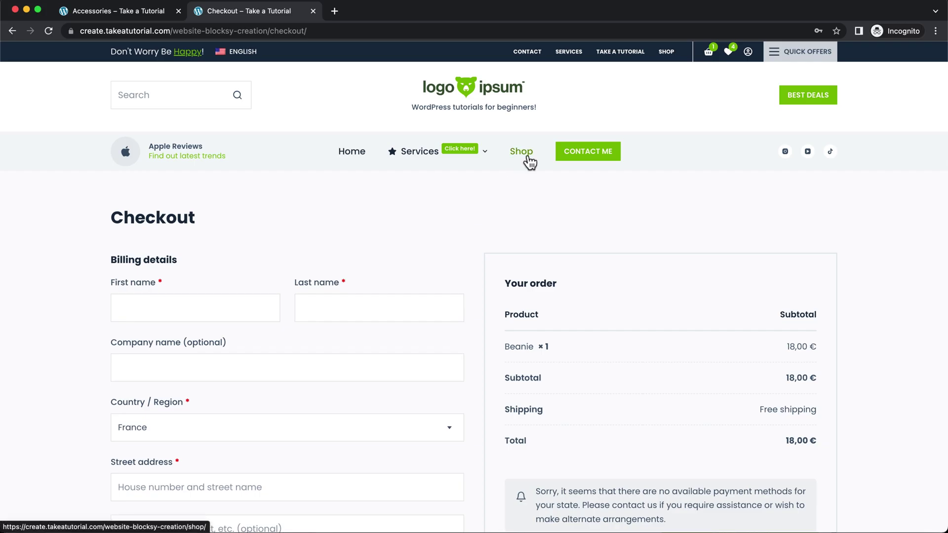
# - Return to the shop page and open the quick view of the Beanie
pyautogui.click(527, 156)
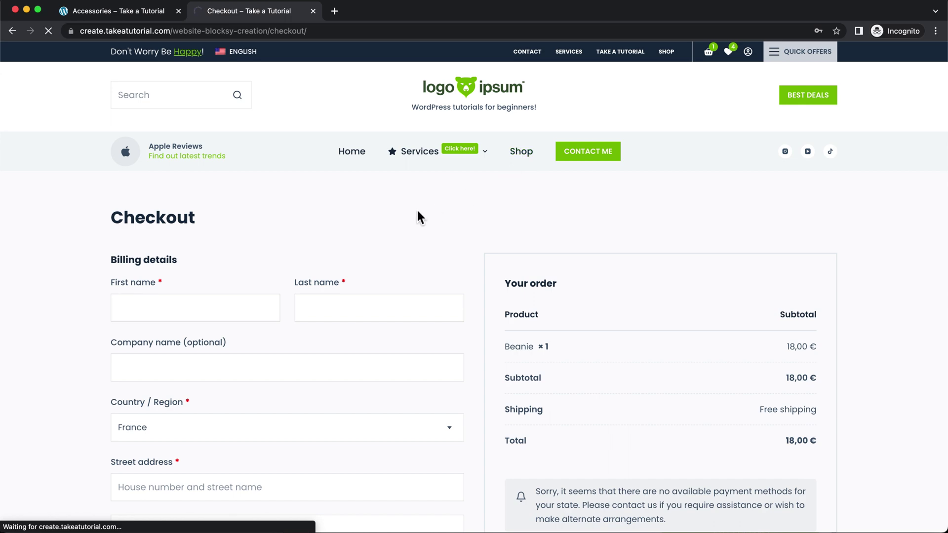
pyautogui.scroll(-3, 430, 297)
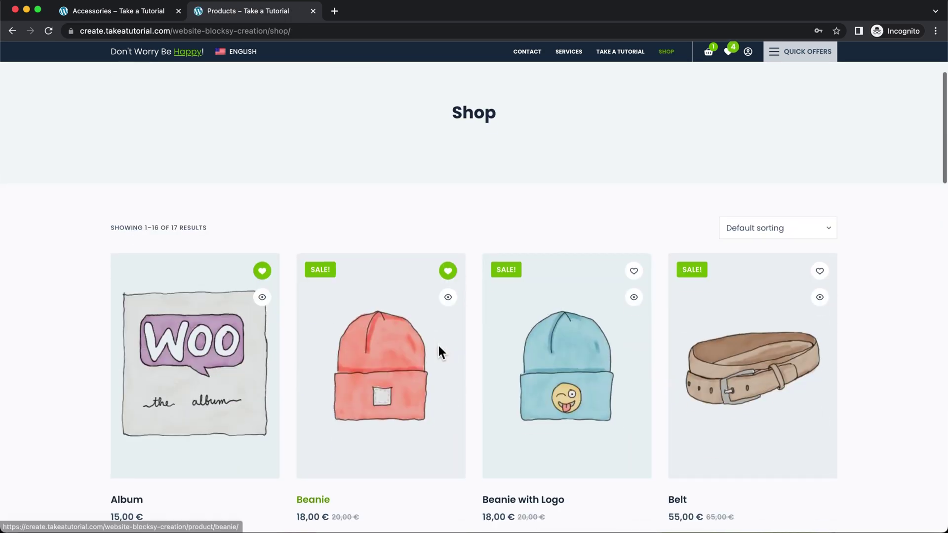
pyautogui.click(449, 299)
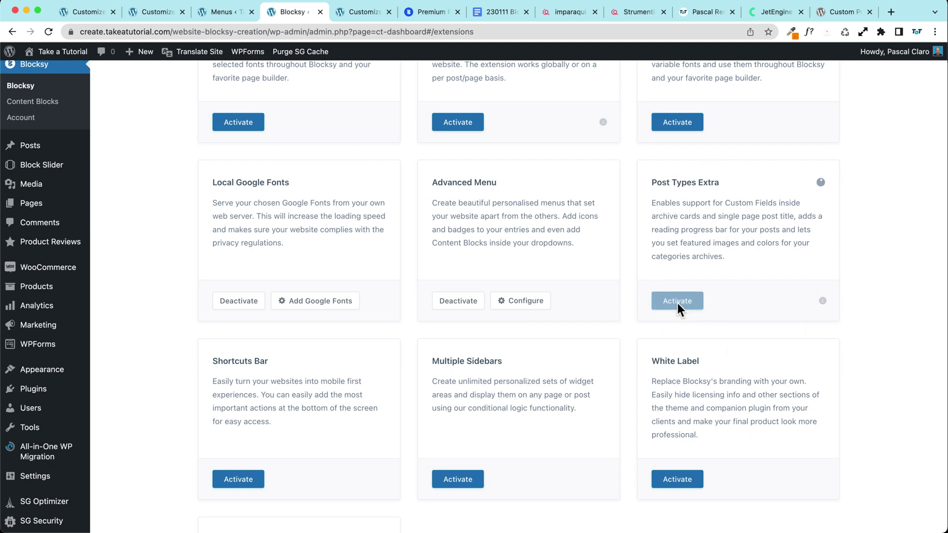
# - Switch to the Customizer's card options for Movies and inspect the movies archive preview
pyautogui.click(363, 12)
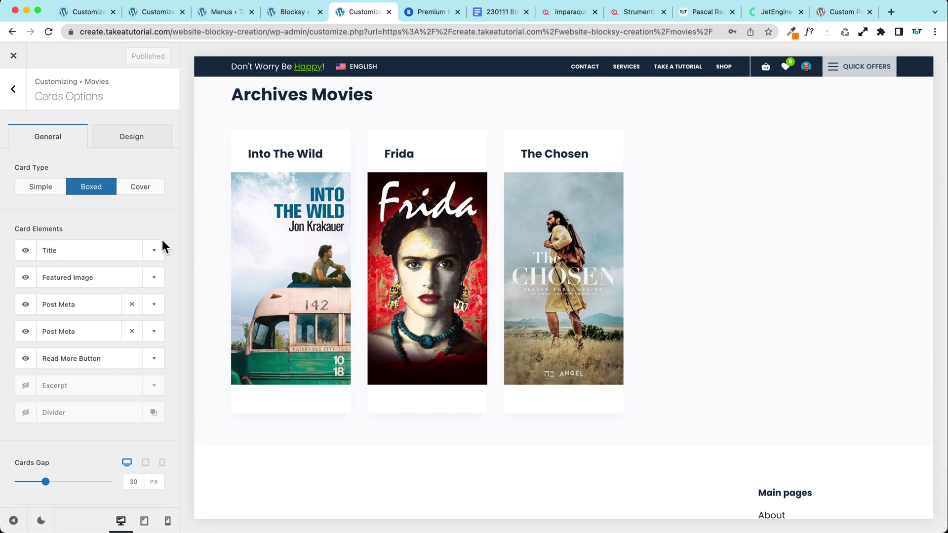
pyautogui.scroll(3, 312, 281)
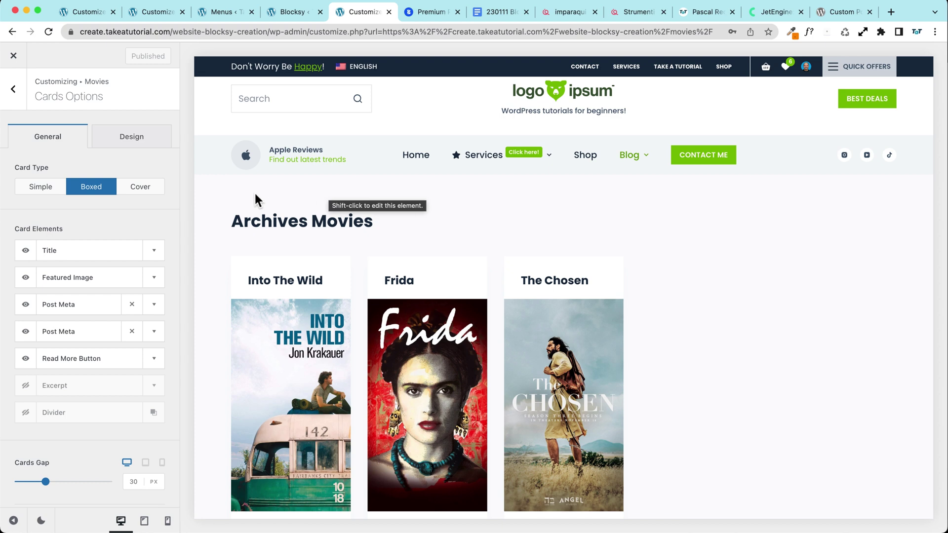
# - Look over the movies archive preview, the JetEngine plugin page and the Post Types Extra extension, then return to the Movies card options
pyautogui.scroll(-3, 218, 198)
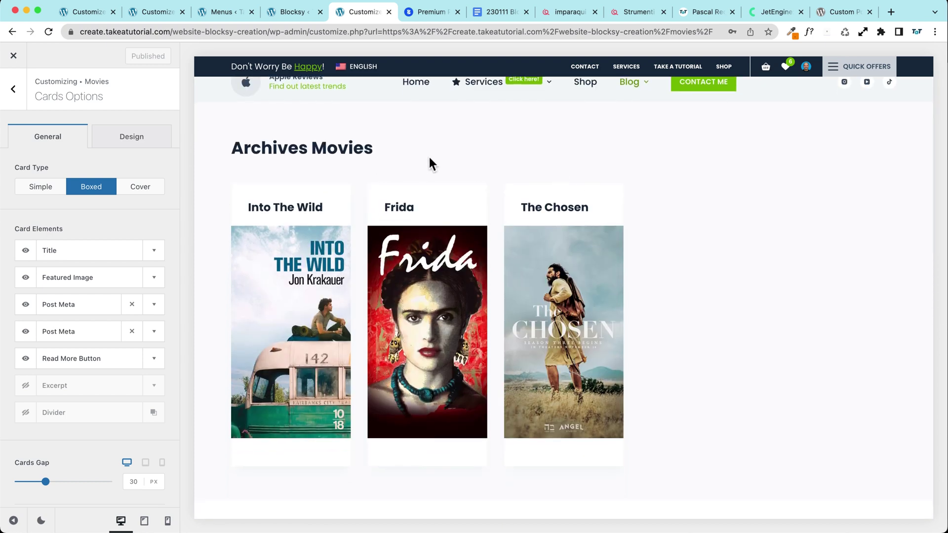
pyautogui.click(772, 11)
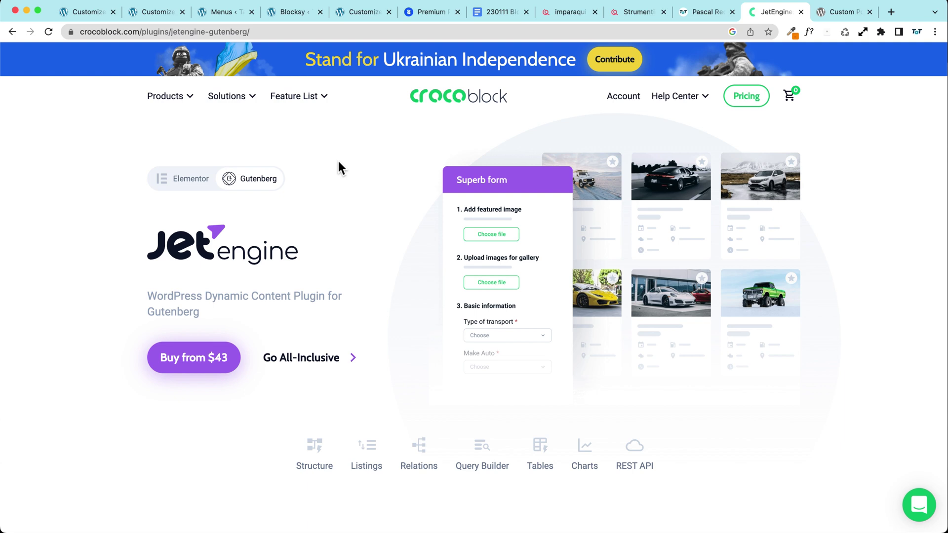
pyautogui.click(353, 14)
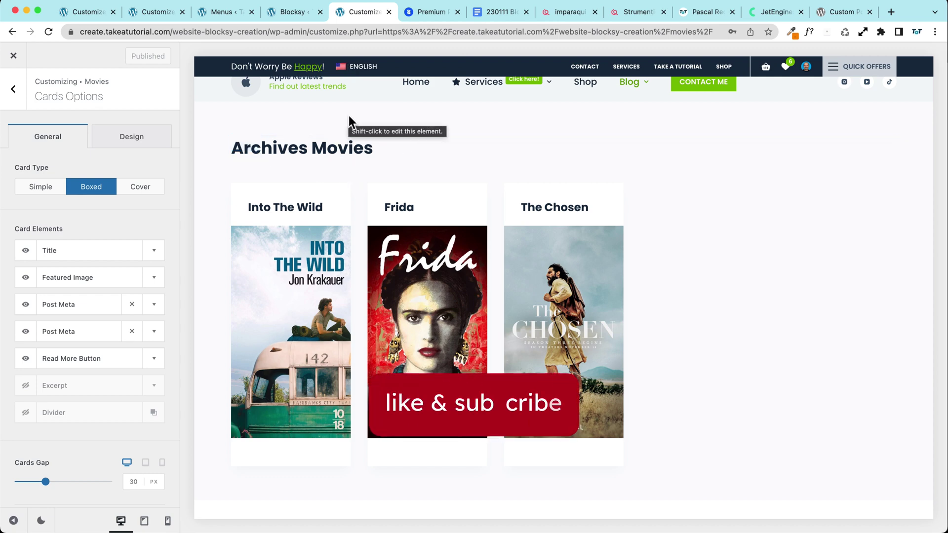
pyautogui.scroll(-1, 349, 115)
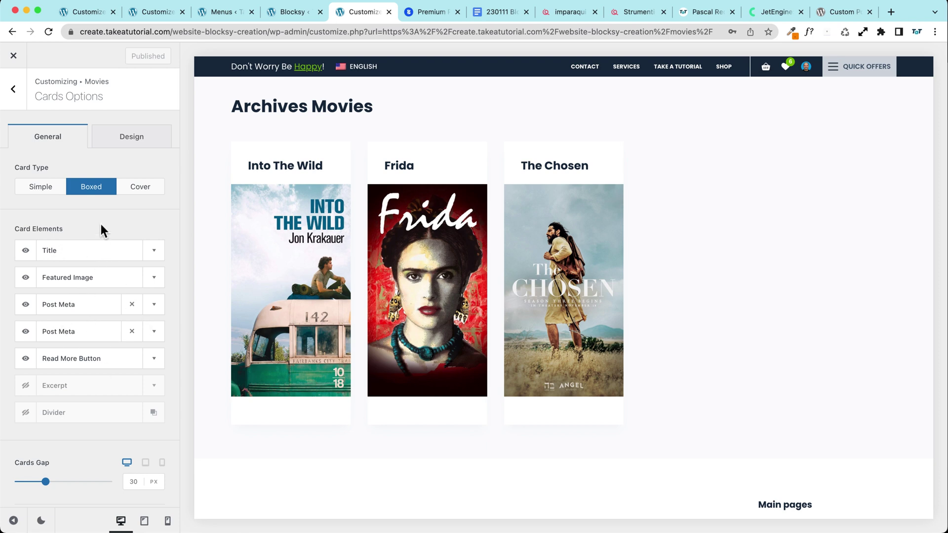
pyautogui.click(306, 6)
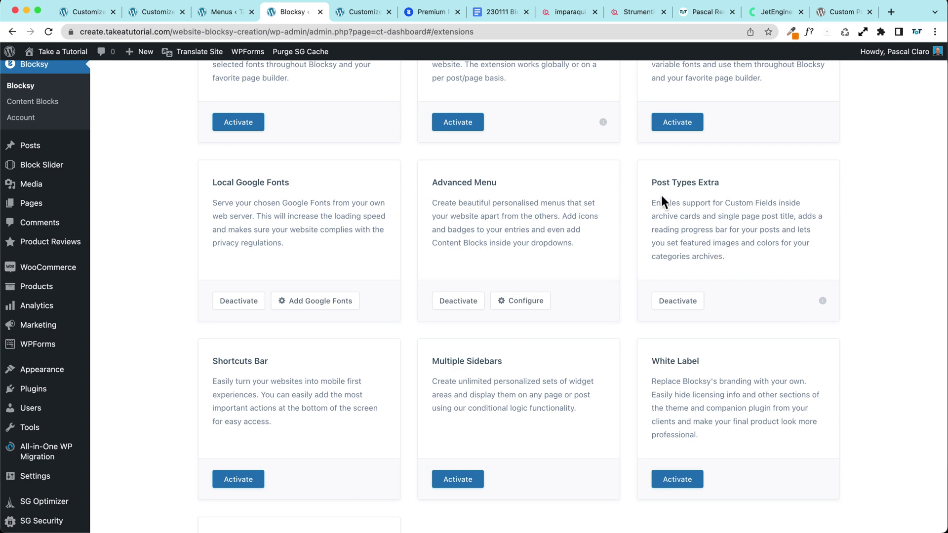
pyautogui.click(347, 11)
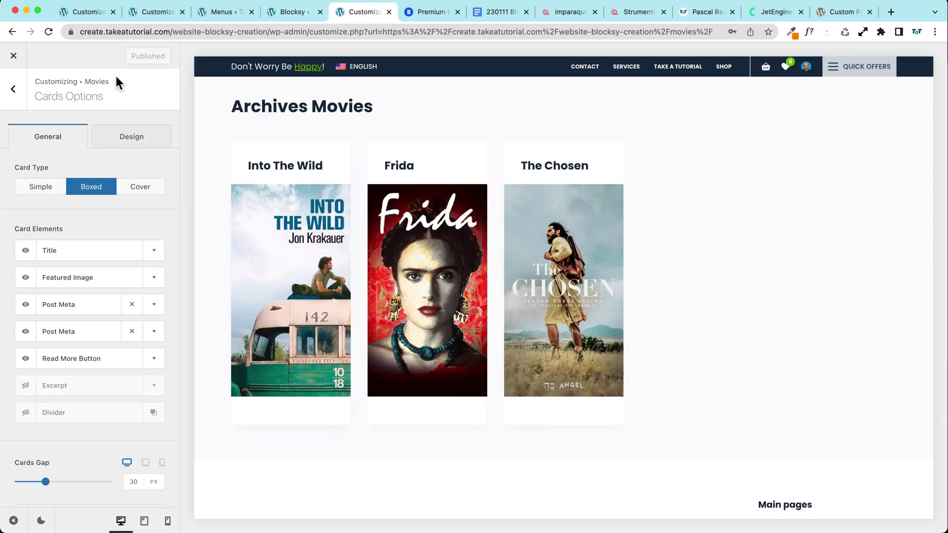
# - Reload the Customizer and reopen the card options for Movies from the archive's card grid
pyautogui.click(48, 33)
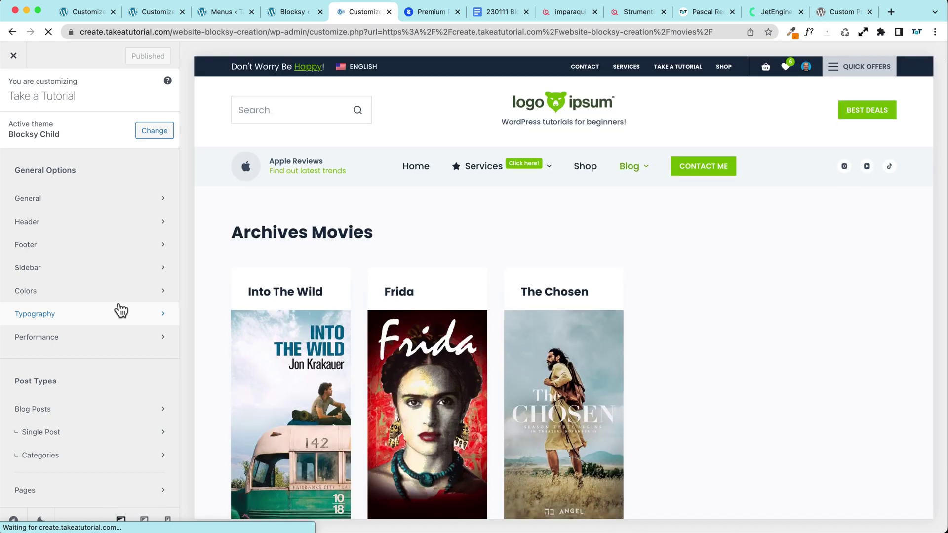
pyautogui.click(246, 279)
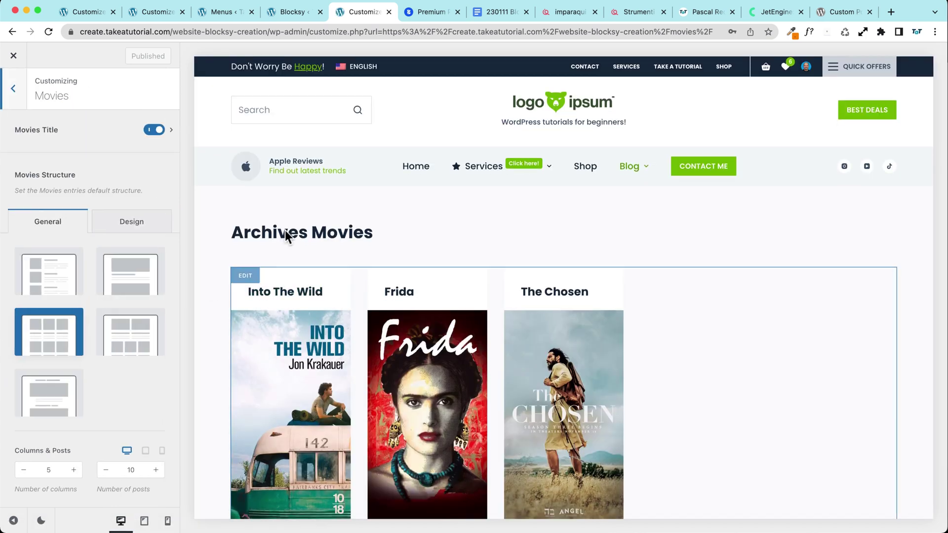
pyautogui.scroll(-5, 99, 262)
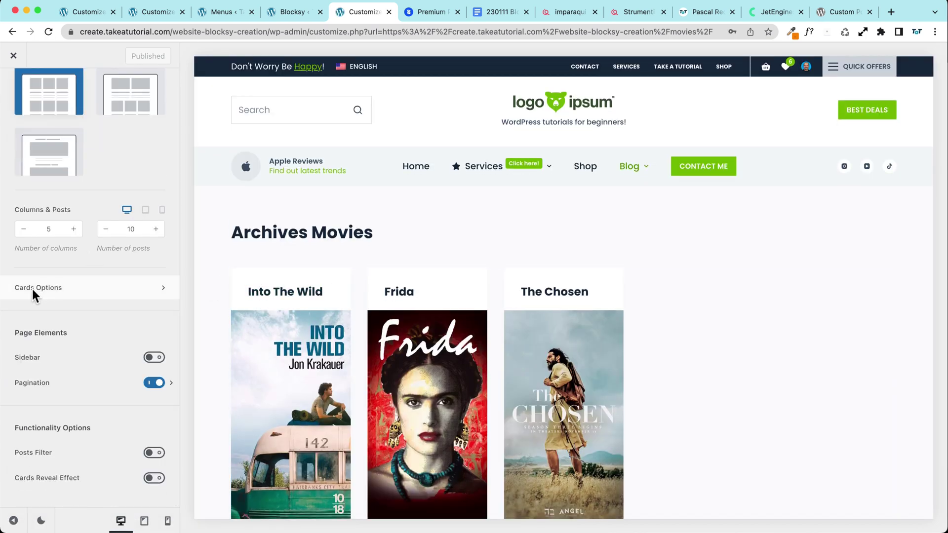
pyautogui.click(106, 293)
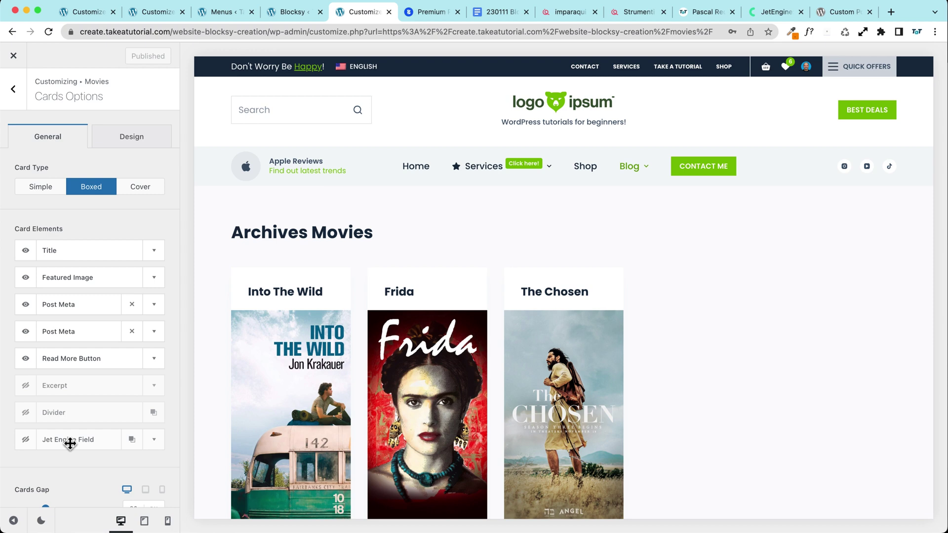
# - Expand the first Post Meta card element and examine the custom fields shown on the movie cards in the preview
pyautogui.click(154, 306)
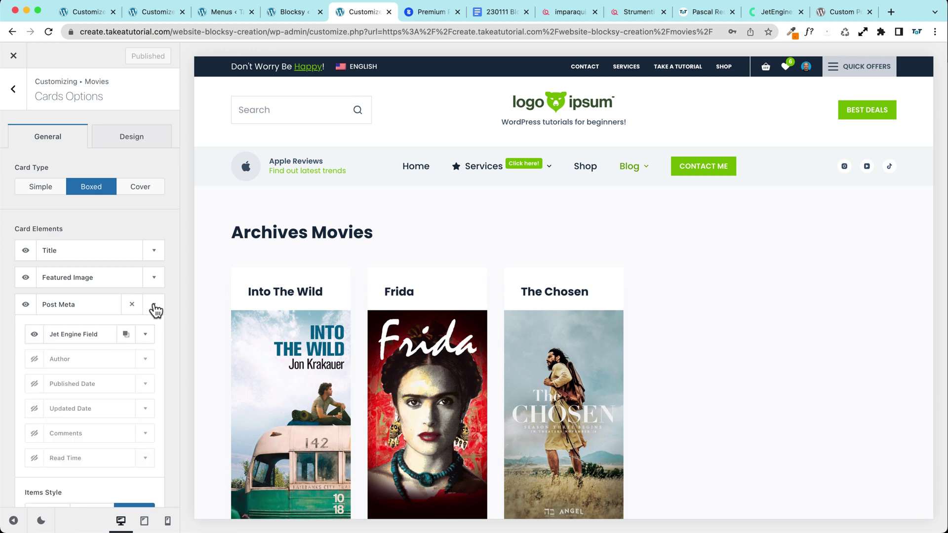
pyautogui.click(152, 310)
pyautogui.click(153, 311)
pyautogui.scroll(-1, 80, 336)
pyautogui.scroll(-1, 80, 335)
pyautogui.scroll(2, 81, 334)
pyautogui.scroll(-5, 258, 335)
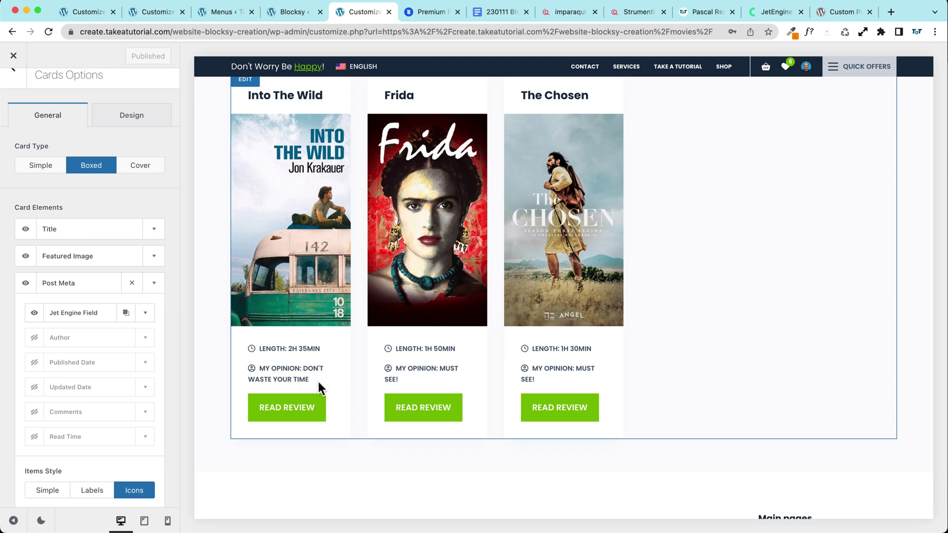
pyautogui.moveTo(321, 386); pyautogui.dragTo(303, 368)
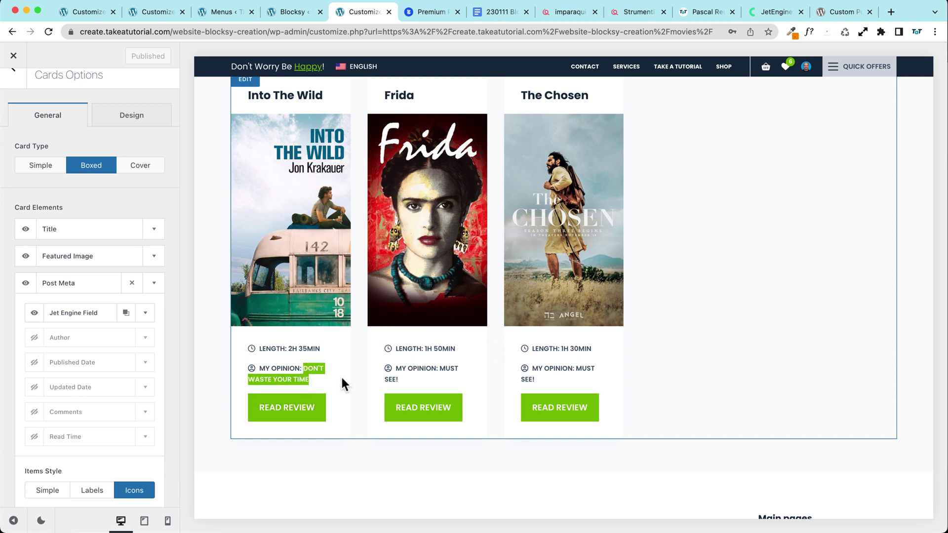
pyautogui.click(331, 387)
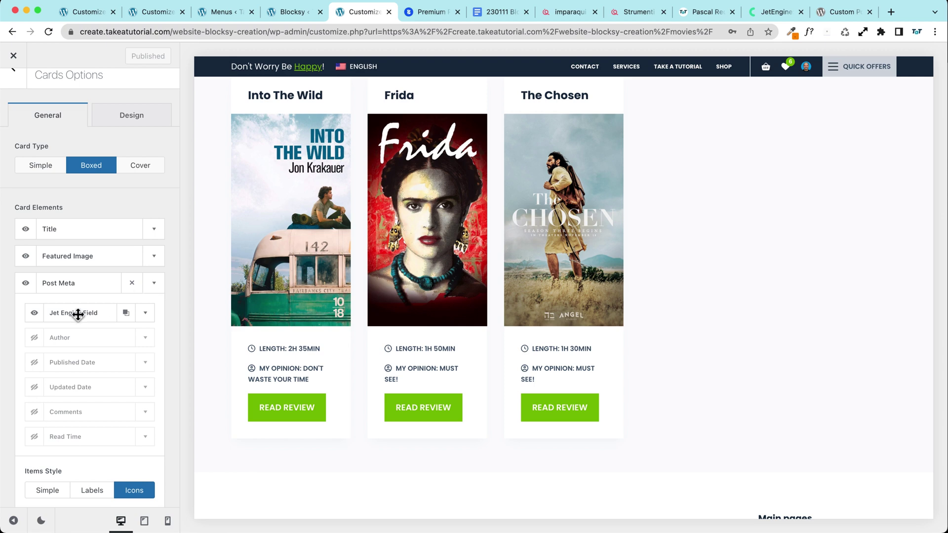
# - Expand the Jet Engine Field settings in Post Meta and compare them with the length line on the Into The Wild card
pyautogui.click(147, 314)
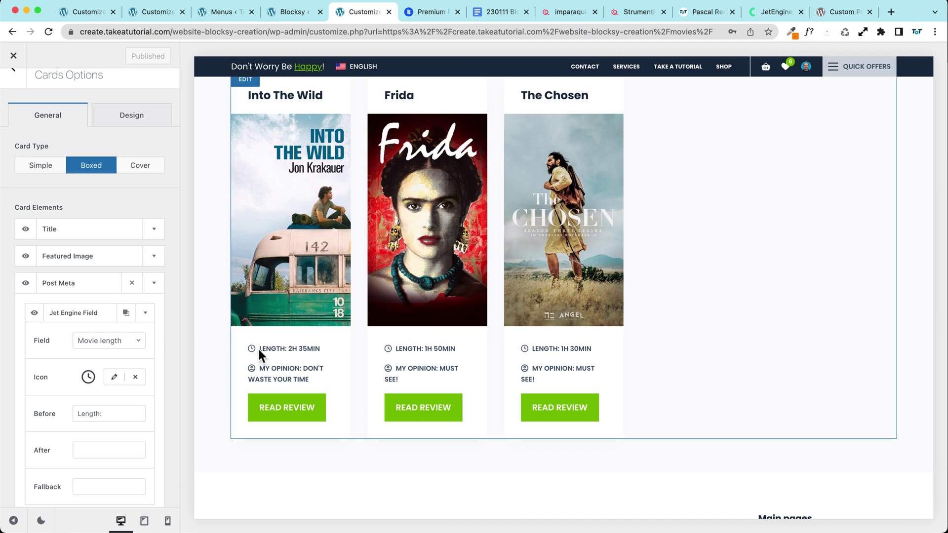
pyautogui.moveTo(262, 349); pyautogui.dragTo(324, 348)
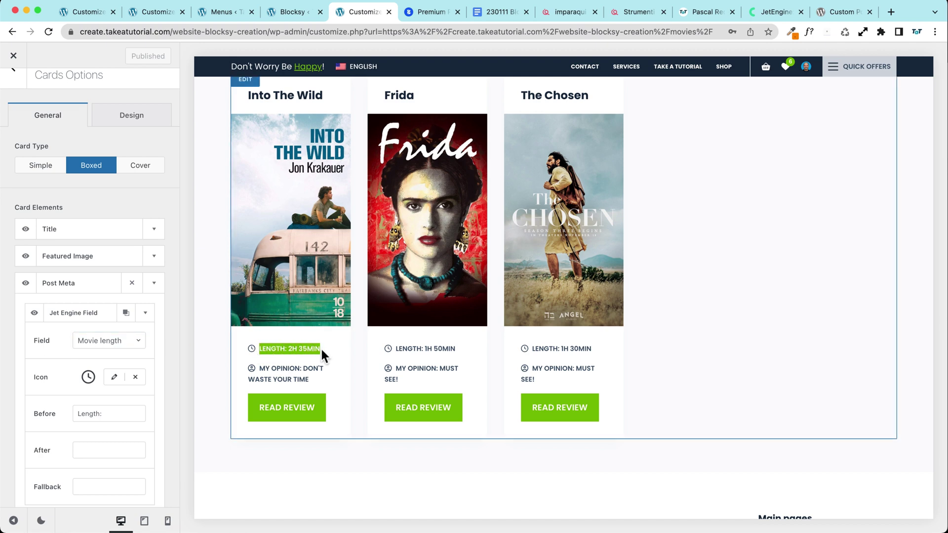
pyautogui.click(313, 349)
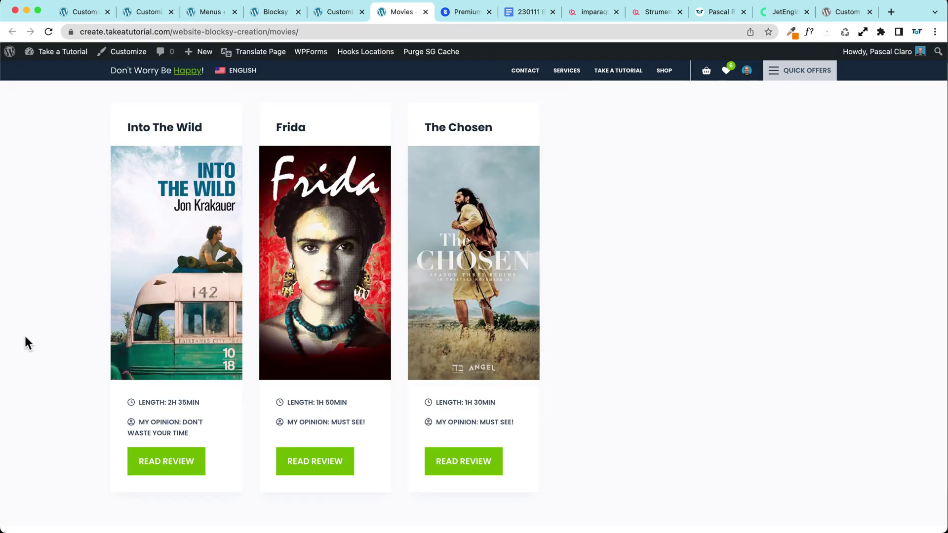
# - Look over the live movies archive and open the Into The Wild movie page to view its content
pyautogui.scroll(-1, 25, 334)
pyautogui.scroll(1, 23, 336)
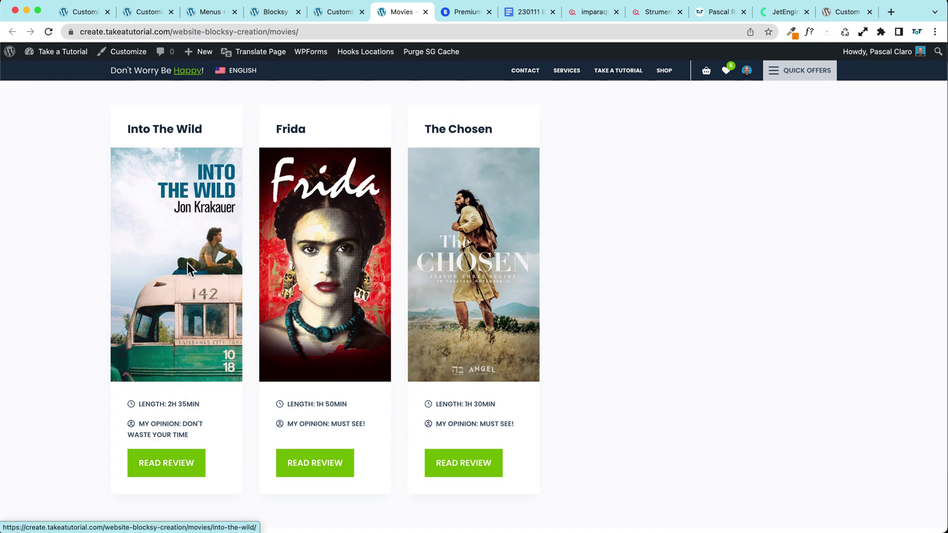
pyautogui.click(156, 275)
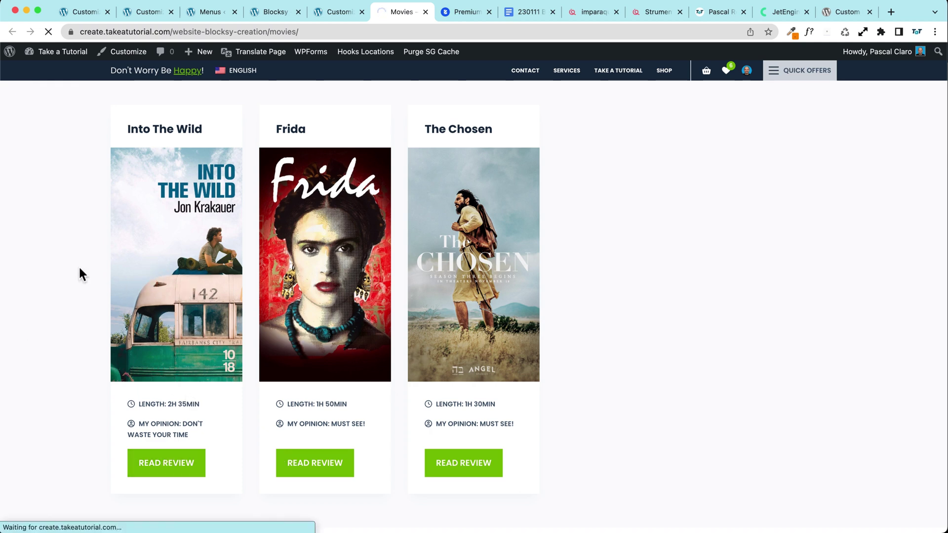
pyautogui.scroll(-2, 79, 268)
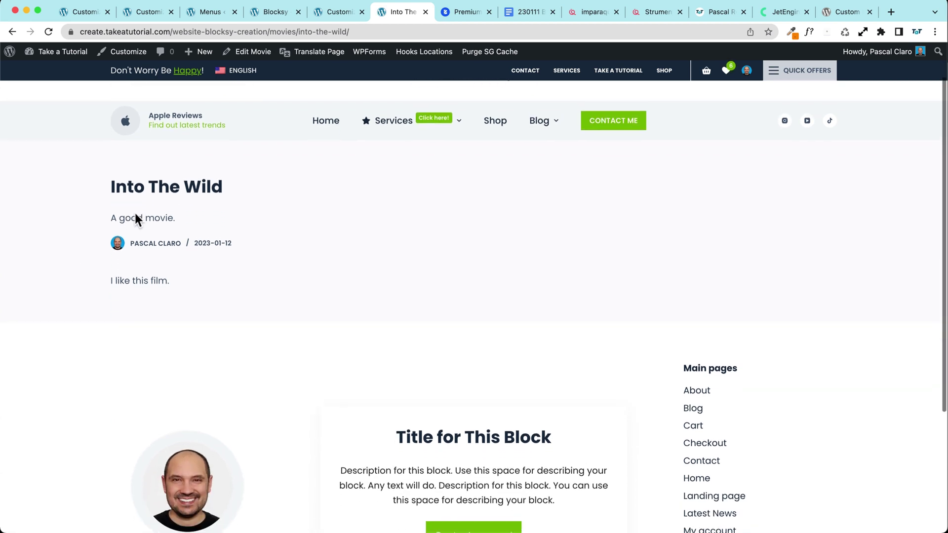
pyautogui.scroll(2, 198, 177)
# - Open the Into The Wild movie in the editor and inspect its Movie length and My opinion fields
pyautogui.click(250, 52)
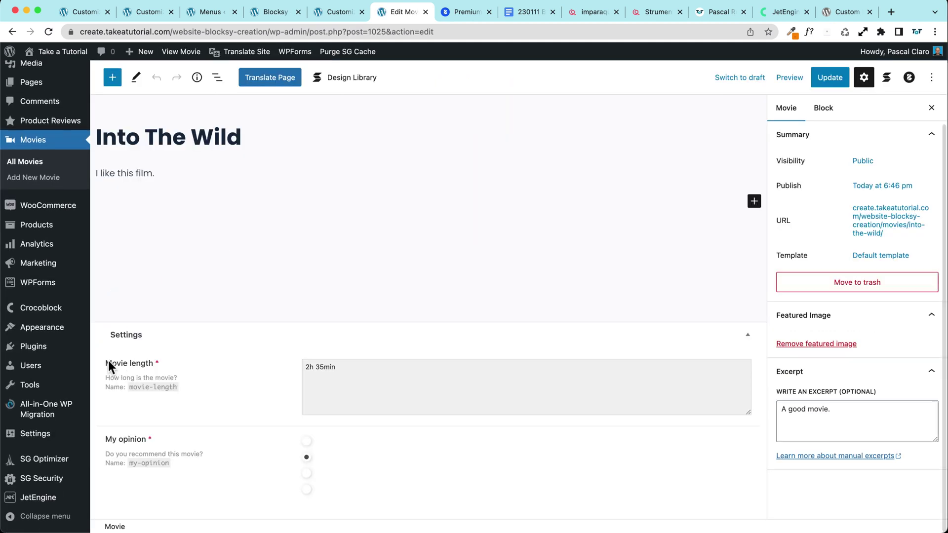
pyautogui.moveTo(105, 364); pyautogui.dragTo(159, 368)
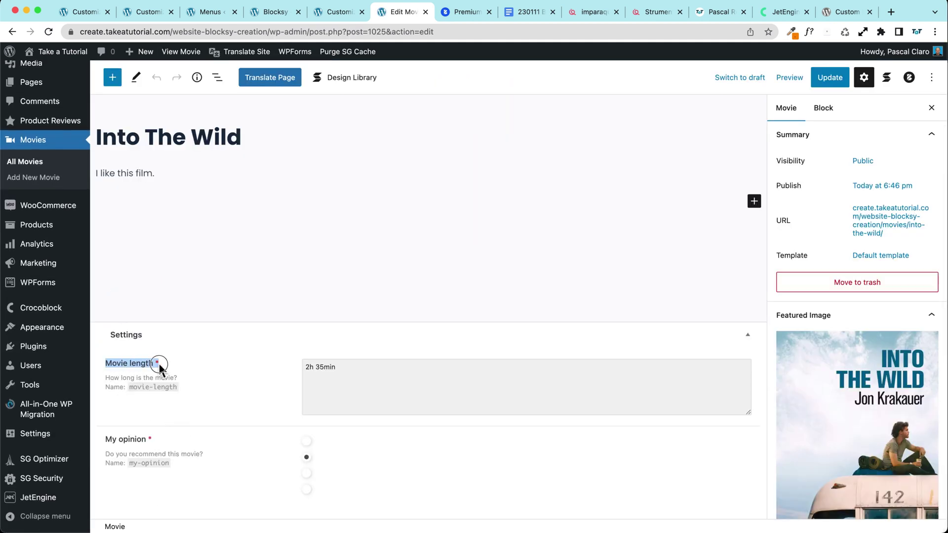
pyautogui.moveTo(105, 439); pyautogui.dragTo(146, 439)
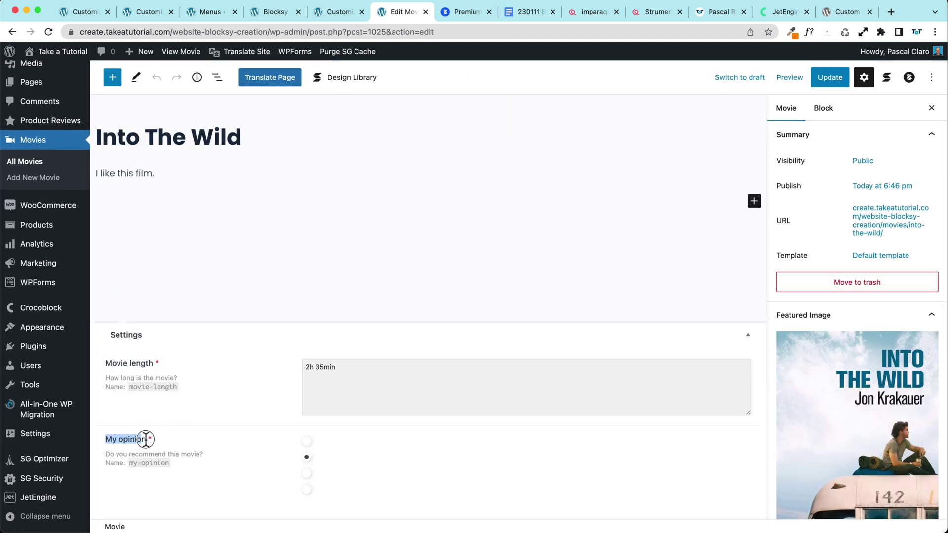
# - Review the card elements for Movies, collapse the Post Meta settings and recheck the Post Types Extra extension's description
pyautogui.click(346, 15)
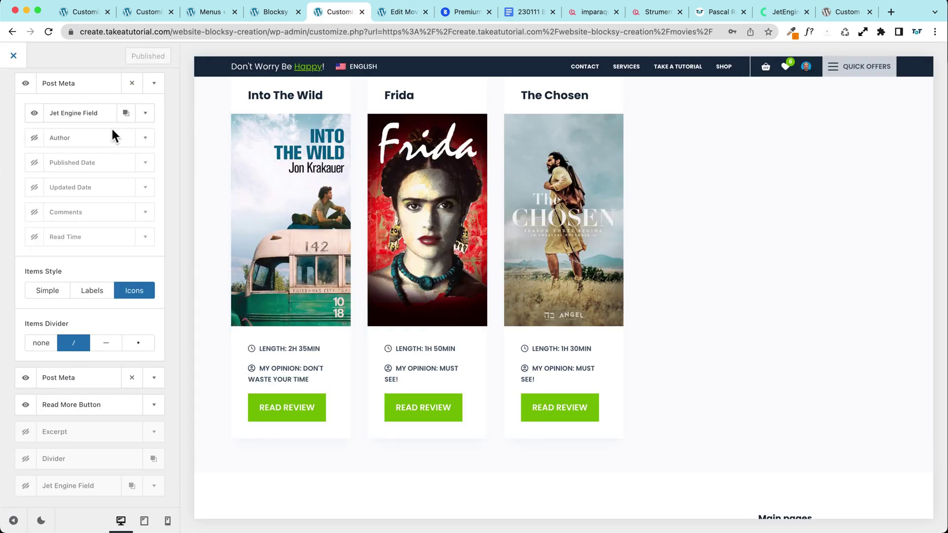
pyautogui.scroll(2, 445, 271)
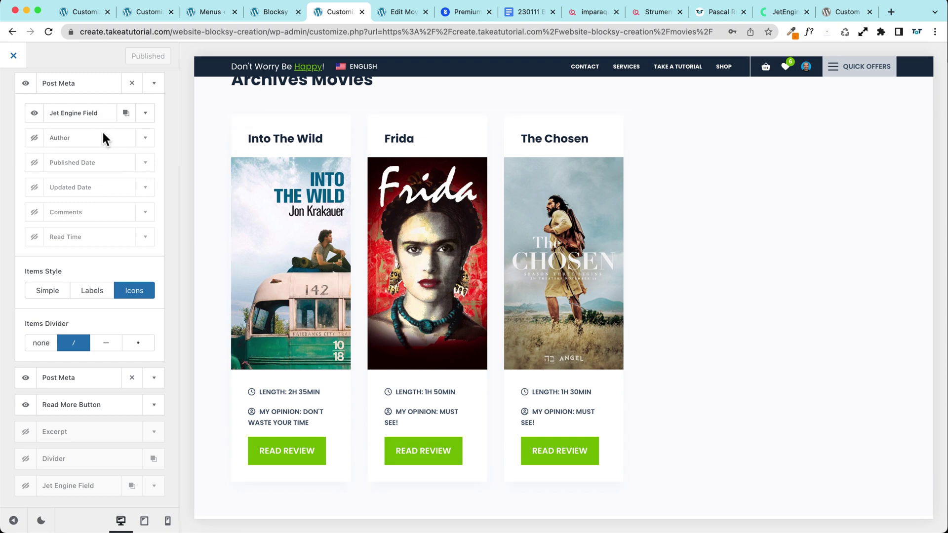
pyautogui.scroll(-5, 90, 166)
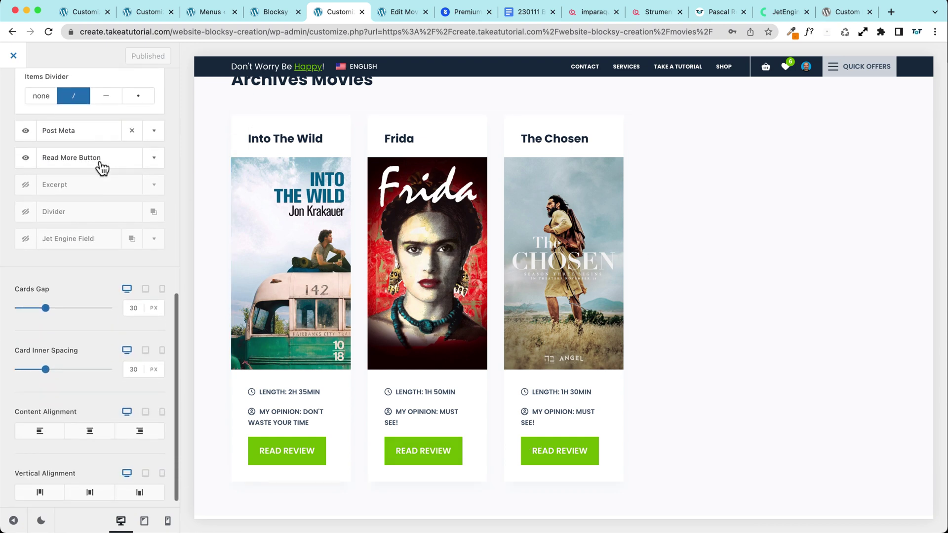
pyautogui.scroll(5, 80, 232)
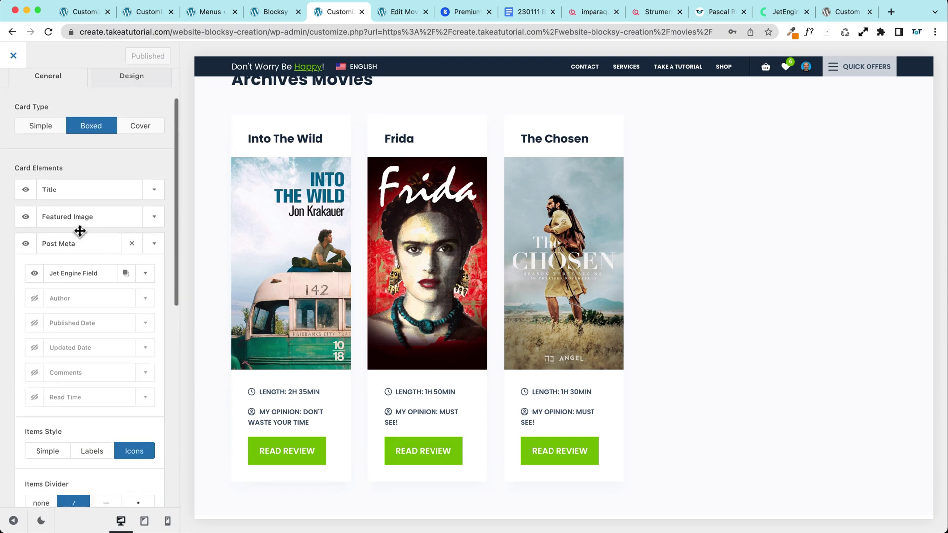
pyautogui.click(154, 256)
pyautogui.click(270, 12)
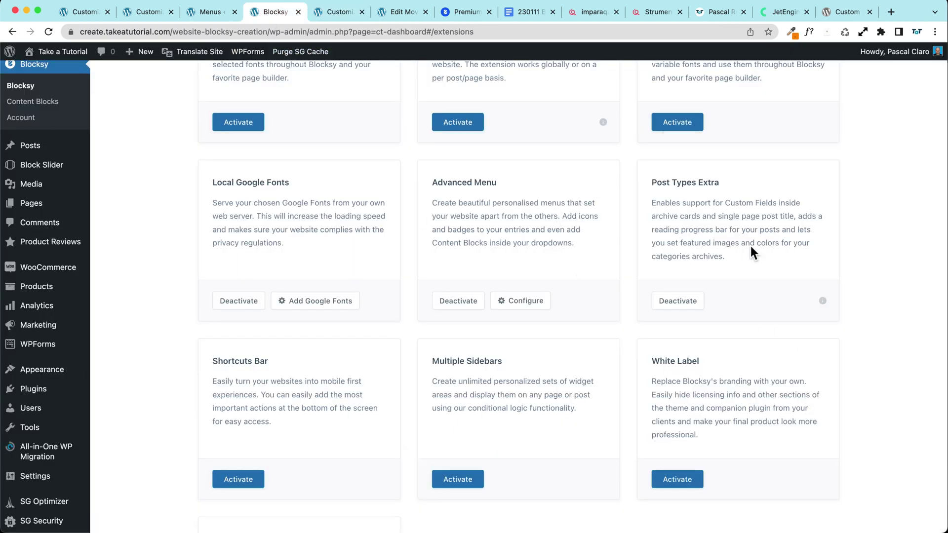
pyautogui.click(334, 13)
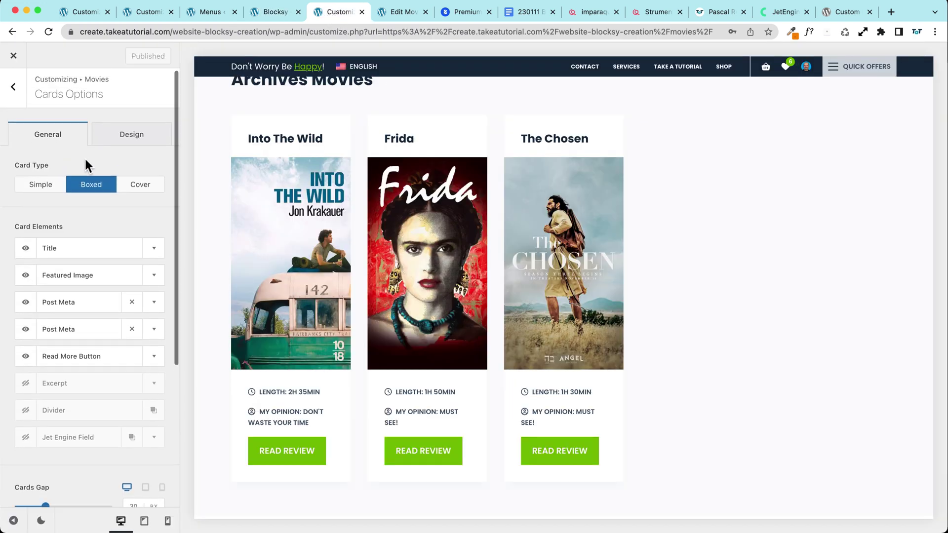
# - Open the Single Movie options in the Customizer and enable Read Progress under the page elements
pyautogui.click(13, 78)
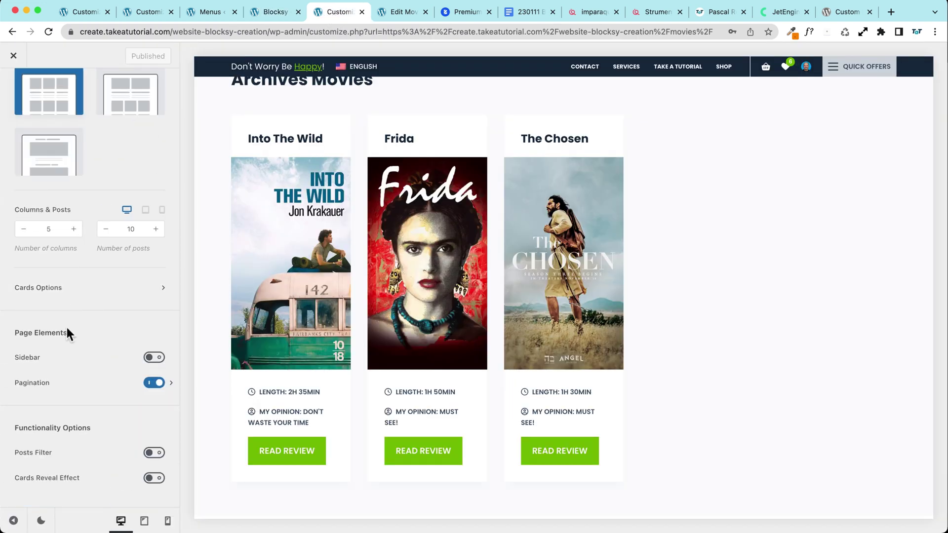
pyautogui.scroll(5, 37, 135)
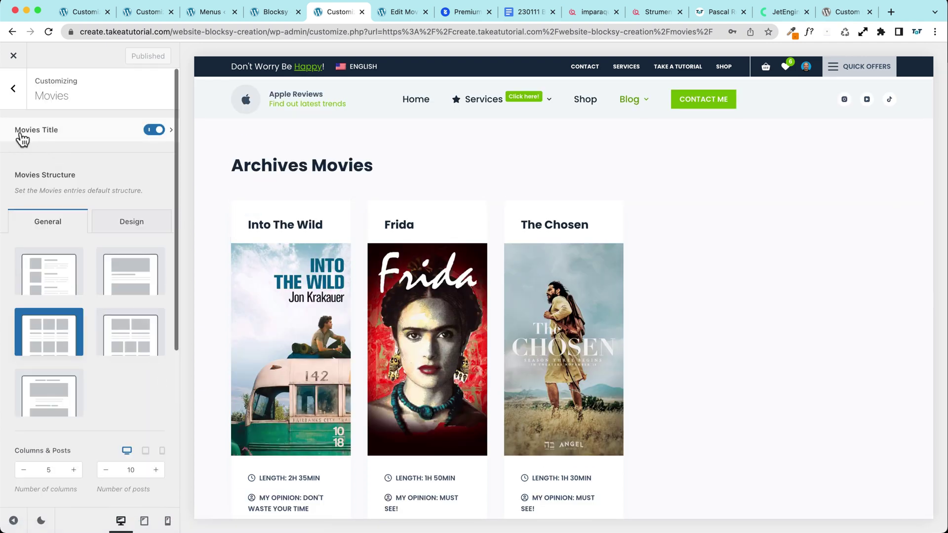
pyautogui.click(13, 88)
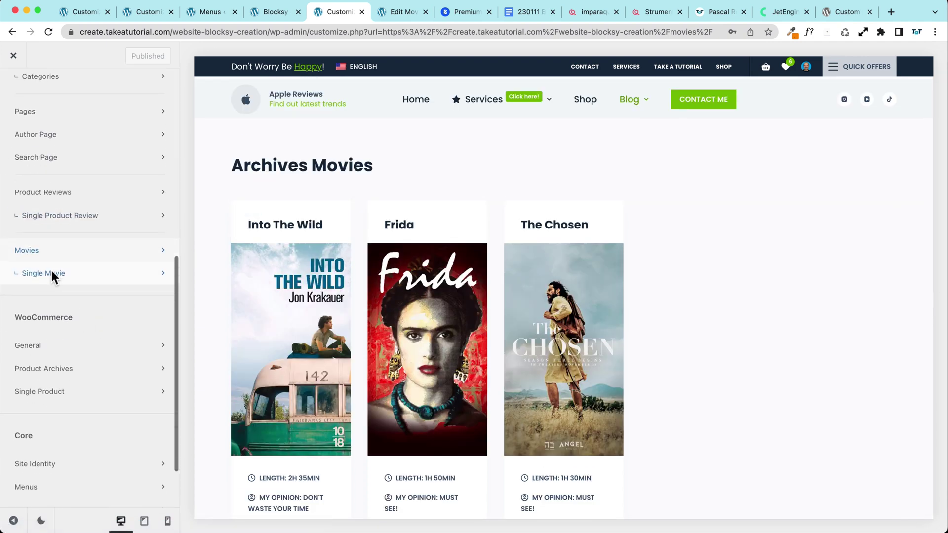
pyautogui.click(51, 272)
pyautogui.scroll(-5, 74, 313)
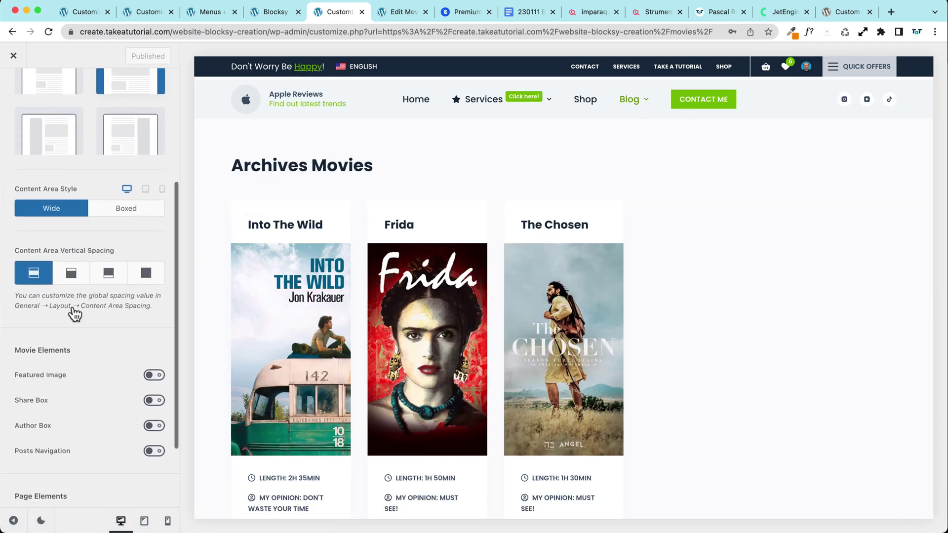
pyautogui.scroll(-4, 74, 312)
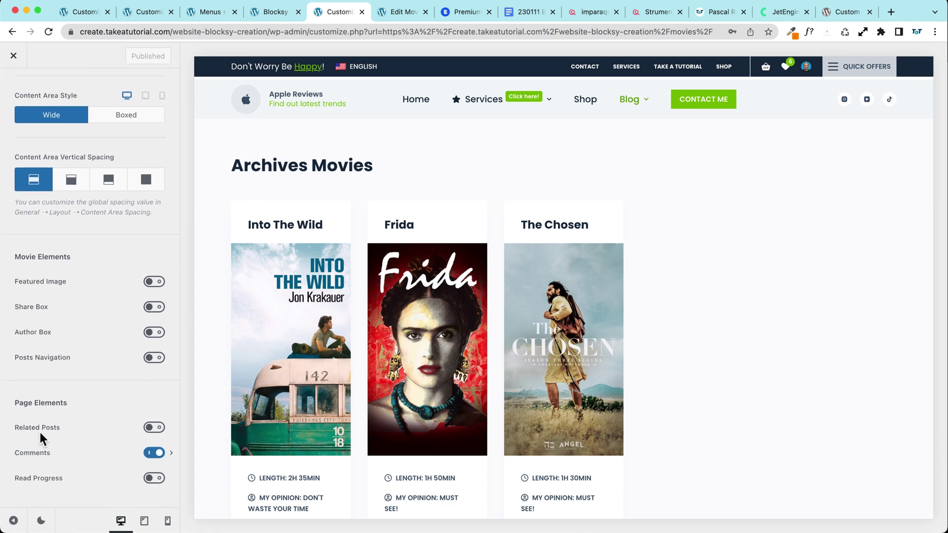
pyautogui.click(154, 479)
pyautogui.scroll(3, 51, 362)
pyautogui.scroll(8, 51, 362)
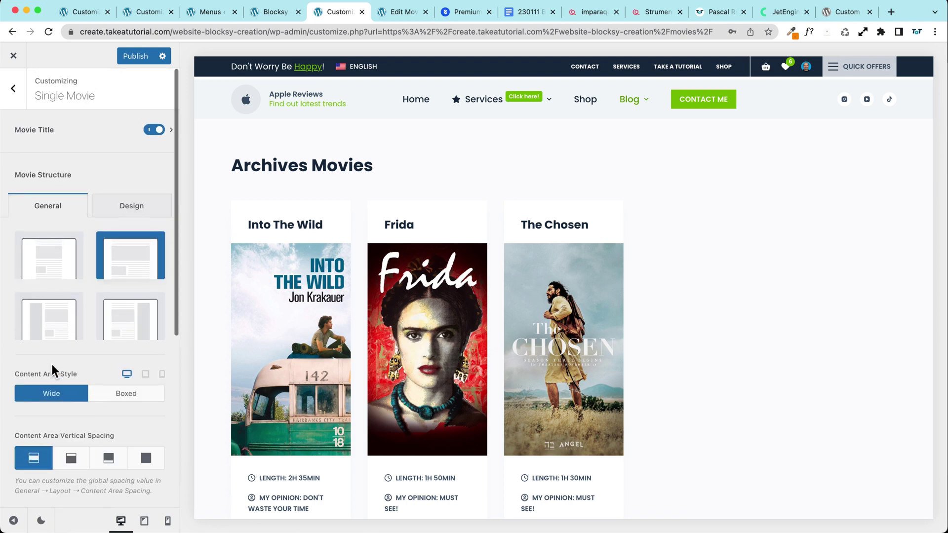
# - Publish the Single Movie change, and also enable and publish Read Progress in the Single Post options
pyautogui.click(134, 56)
pyautogui.click(22, 101)
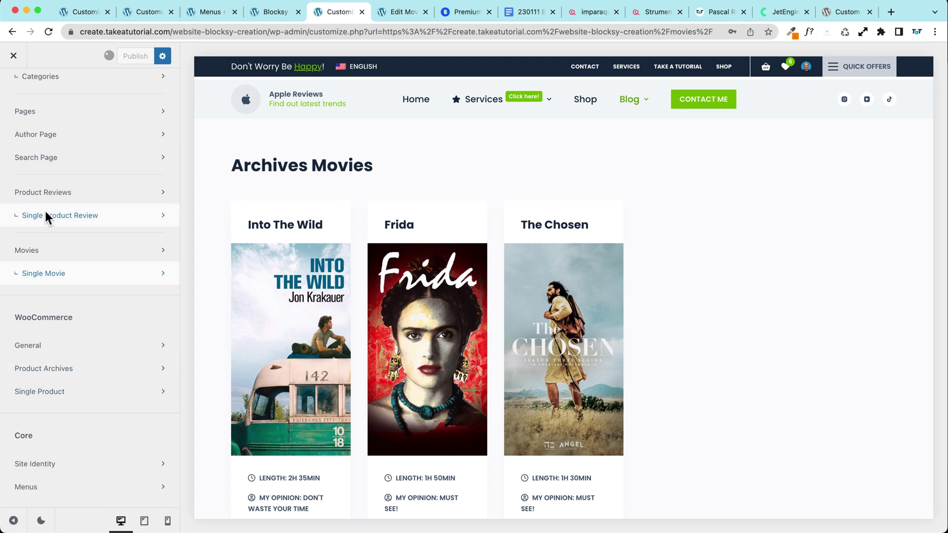
pyautogui.scroll(7, 41, 227)
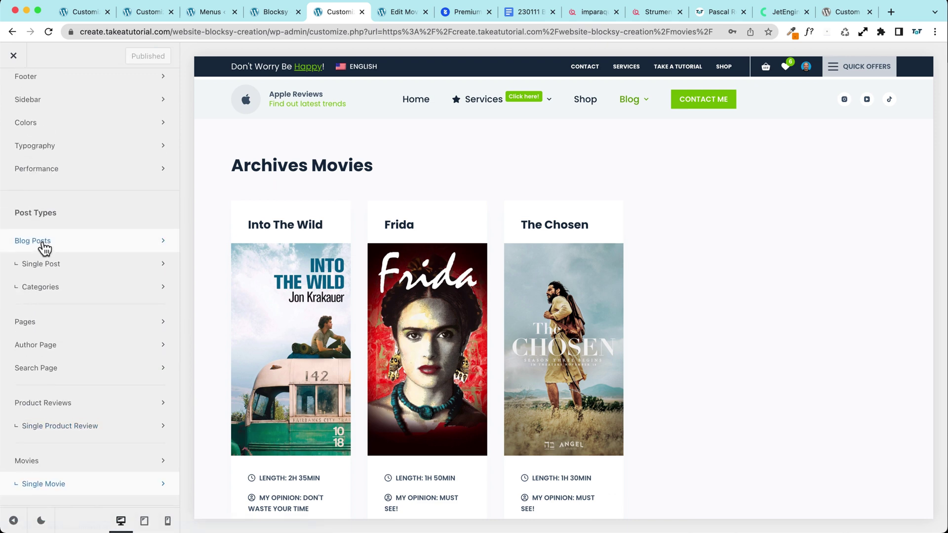
pyautogui.click(57, 265)
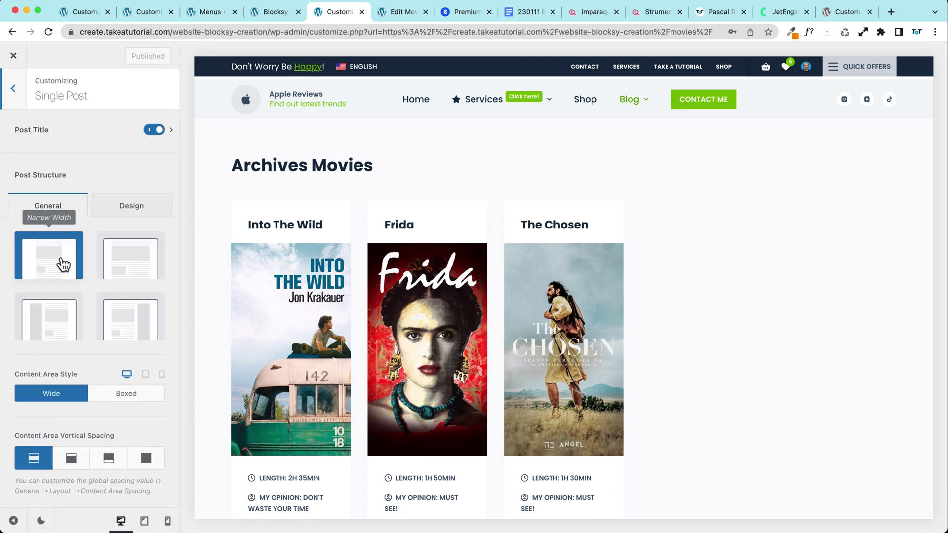
pyautogui.scroll(-6, 58, 255)
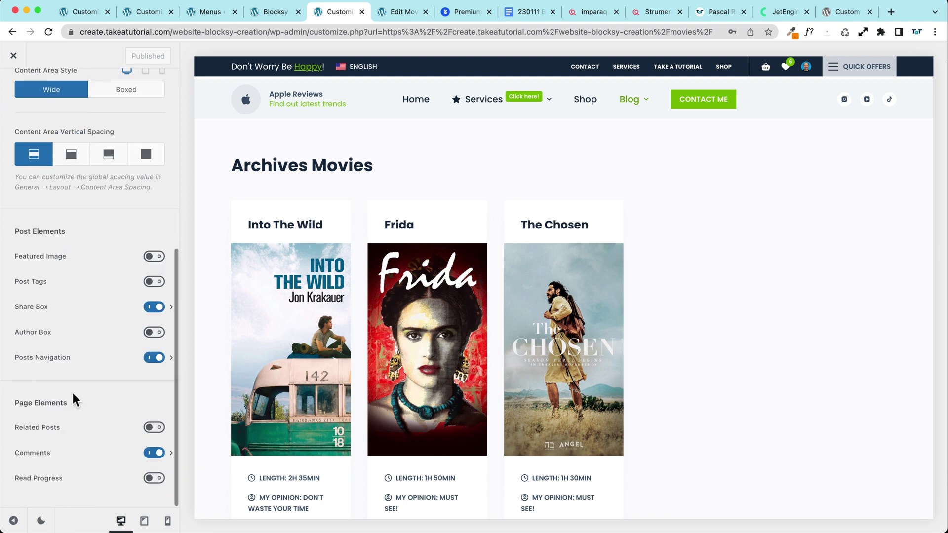
pyautogui.click(148, 478)
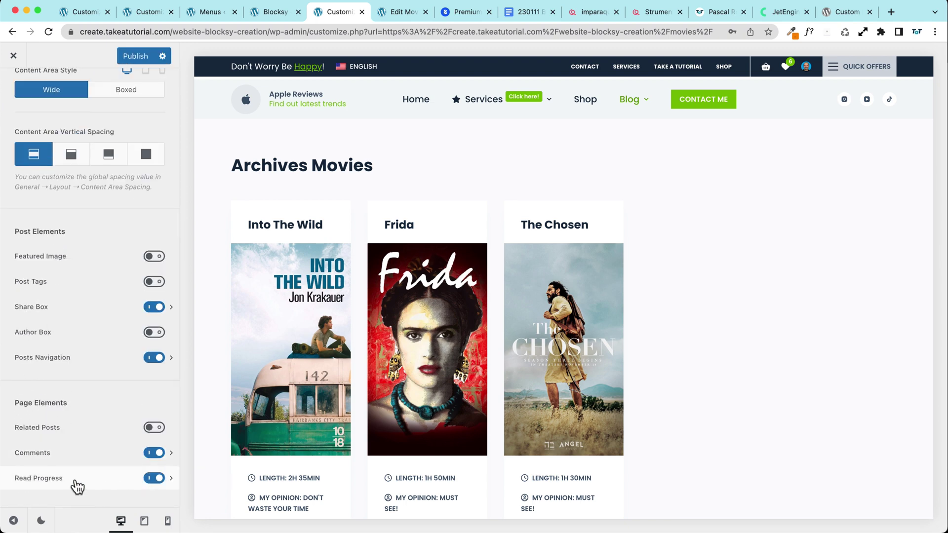
pyautogui.click(136, 56)
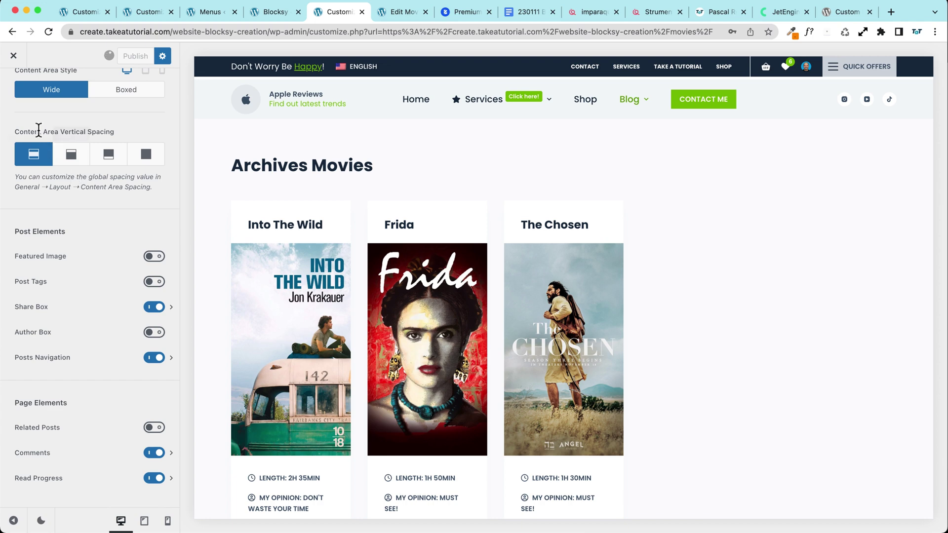
# - View the live site in a new browser tab and go through the blog to the Exterior category's edit screen
pyautogui.scroll(6, 38, 123)
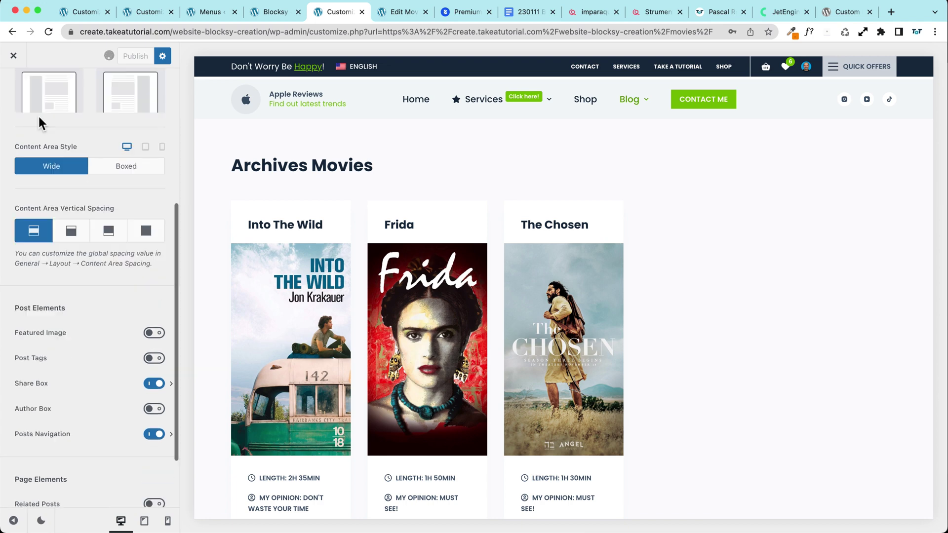
pyautogui.rightClick(15, 61)
pyautogui.click(30, 62)
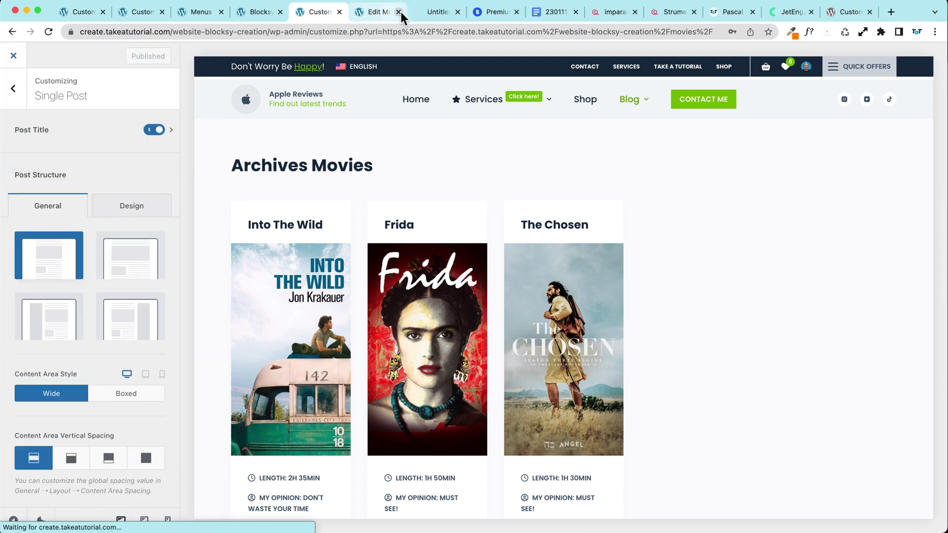
pyautogui.click(430, 12)
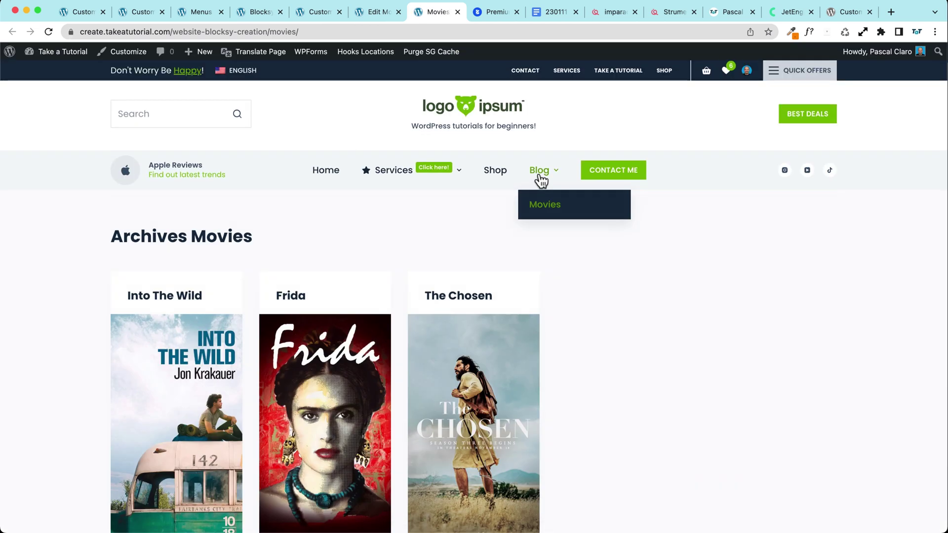
pyautogui.click(540, 185)
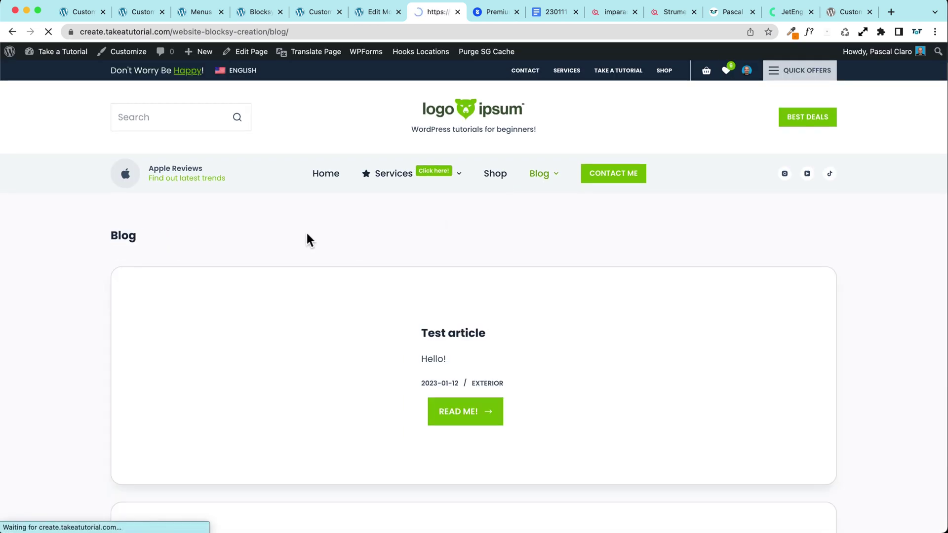
pyautogui.click(489, 380)
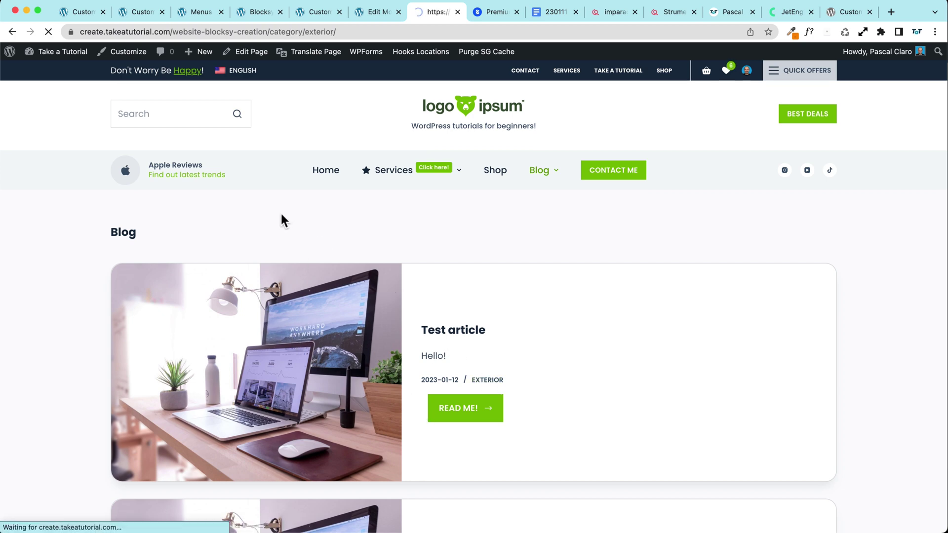
pyautogui.click(259, 51)
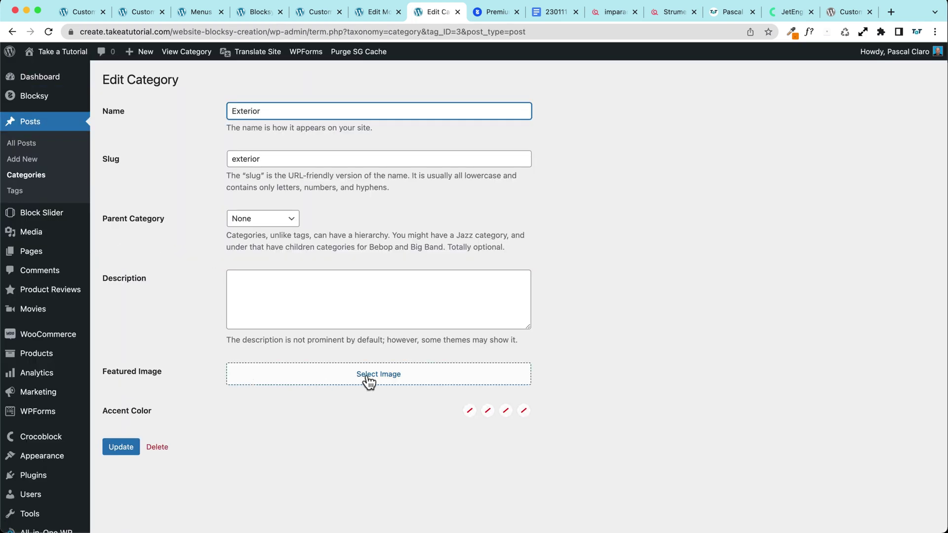
# - Set the laptop image Progetto-senza-titolo.png from the media library as the Exterior category's featured image
pyautogui.click(367, 380)
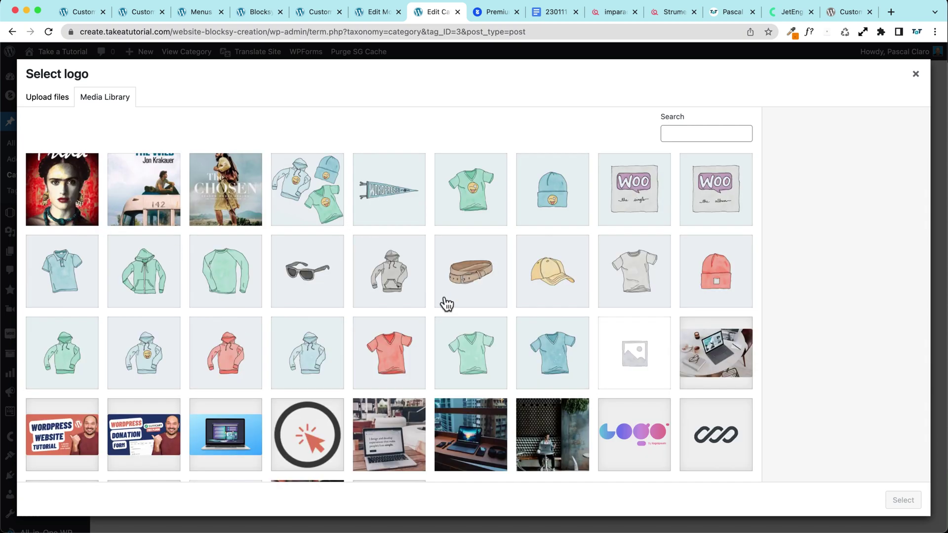
pyautogui.scroll(-3, 361, 418)
pyautogui.click(392, 348)
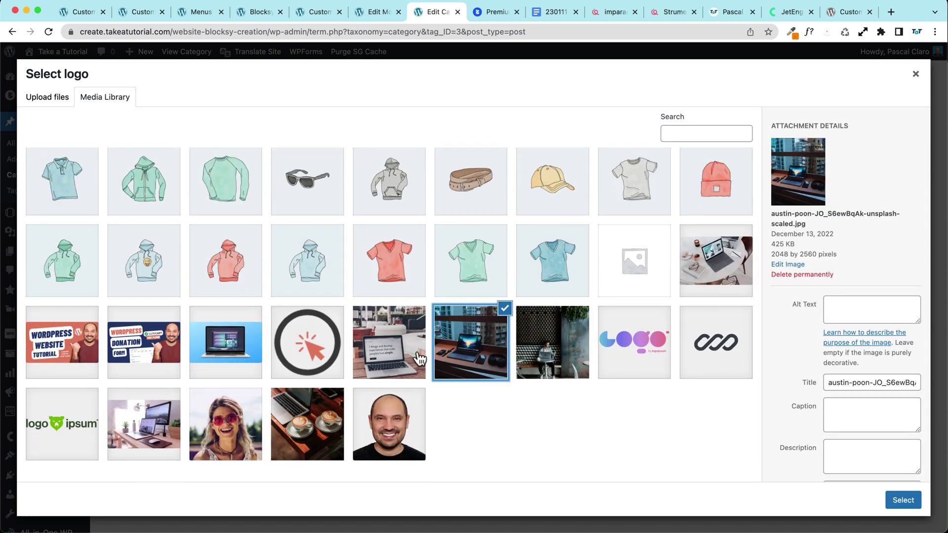
pyautogui.click(181, 340)
pyautogui.click(239, 355)
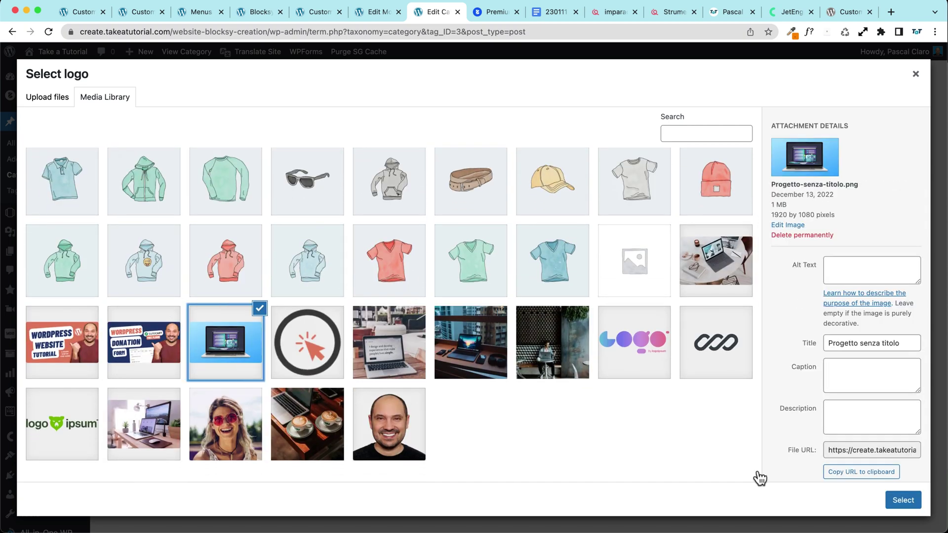
pyautogui.click(902, 501)
# - Open the first accent color of the Exterior category and enter the description "Let's test this out!"
pyautogui.scroll(-3, 197, 262)
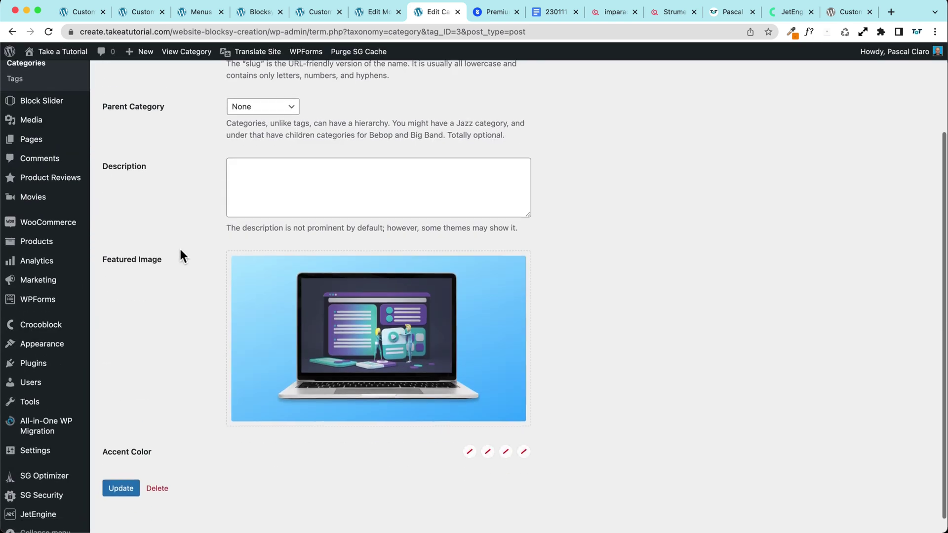
pyautogui.scroll(-1, 171, 322)
pyautogui.click(470, 436)
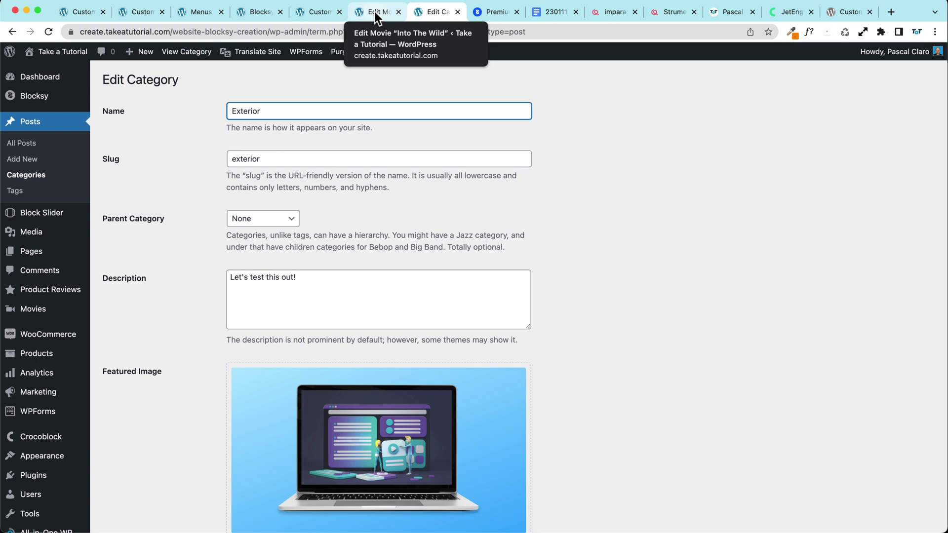
# - Return to the Blocksy extensions page and reread the full description of Post Types Extra
pyautogui.click(374, 11)
pyautogui.click(317, 13)
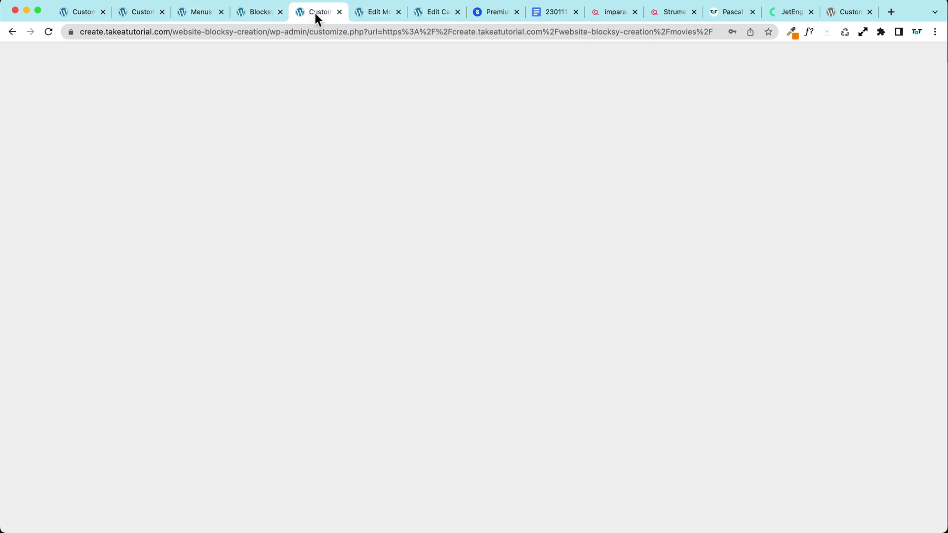
pyautogui.hotkey('ctrl', 'shift', 'Tab')
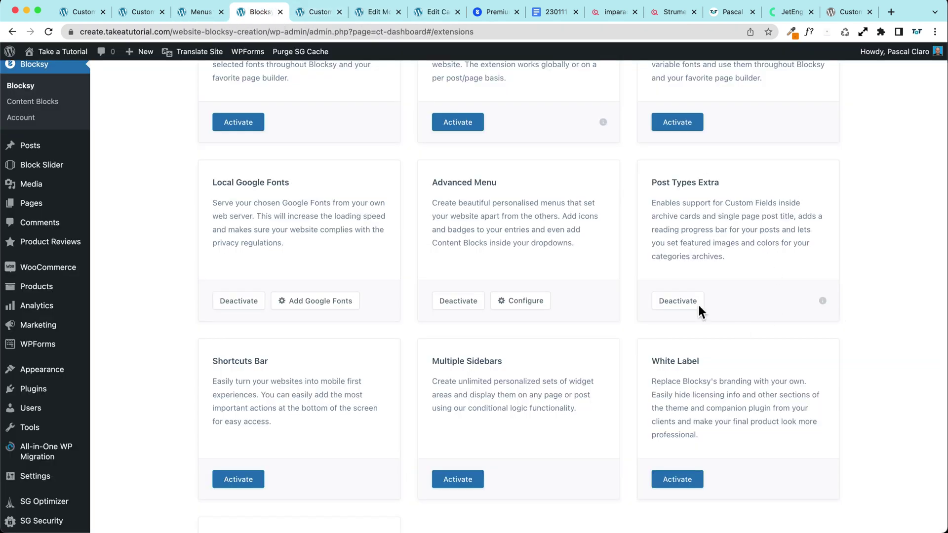
pyautogui.moveTo(731, 247); pyautogui.dragTo(655, 204)
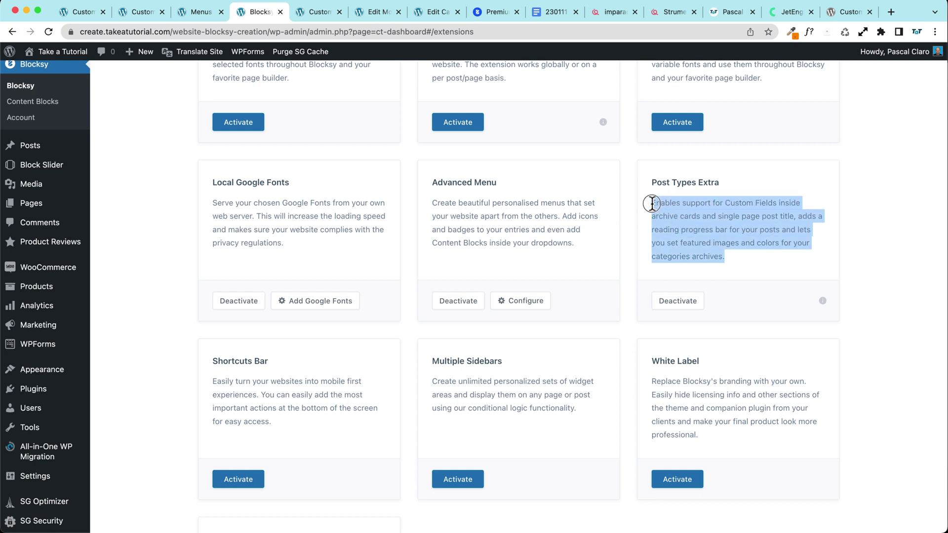
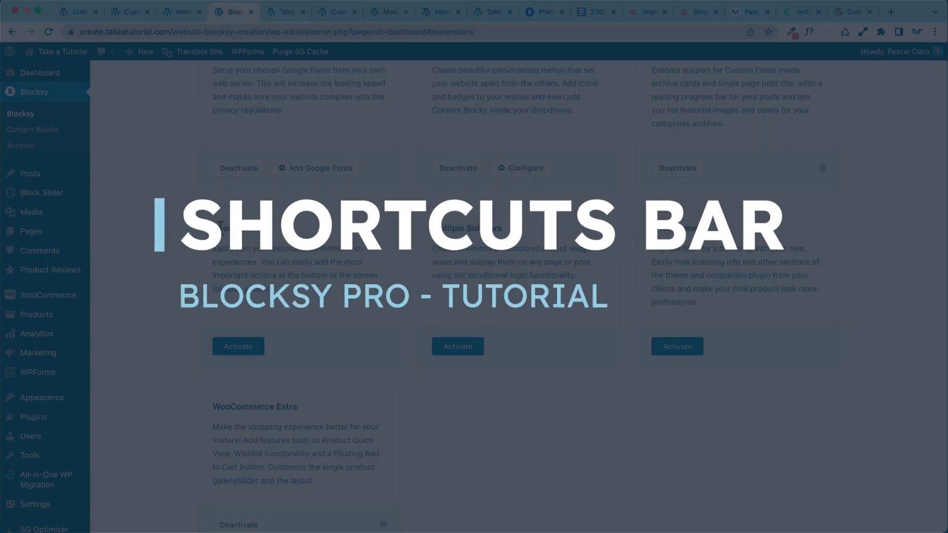
# - Activate the Shortcuts Bar extension and examine the bar at the bottom of the homepage in the iPhone 12 Pro preview
pyautogui.click(235, 346)
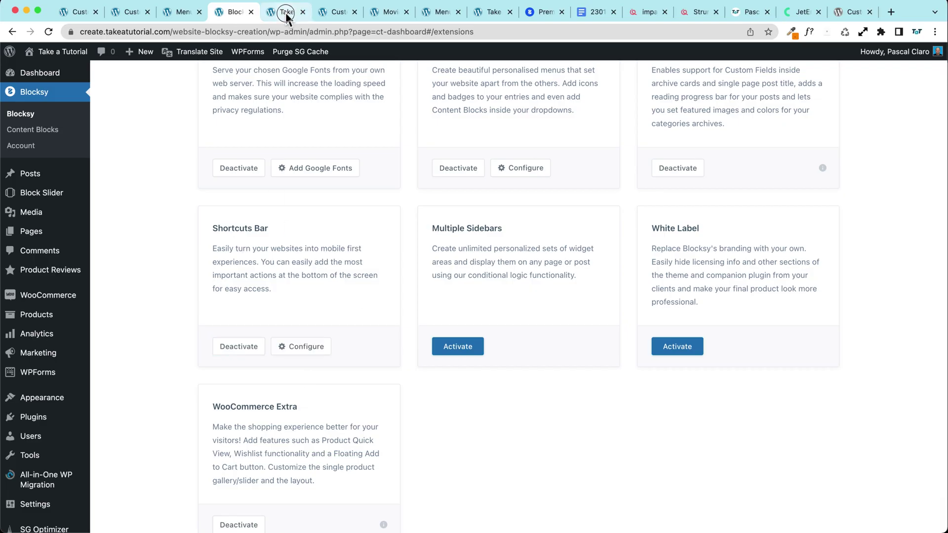
pyautogui.click(286, 13)
pyautogui.scroll(-3, 213, 509)
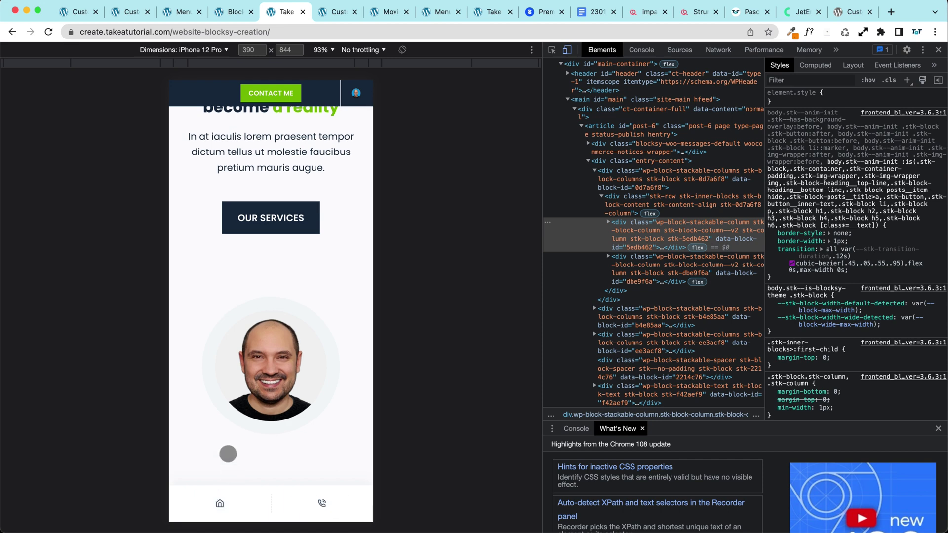
pyautogui.scroll(-2, 223, 447)
pyautogui.scroll(3, 217, 448)
pyautogui.scroll(-2, 212, 448)
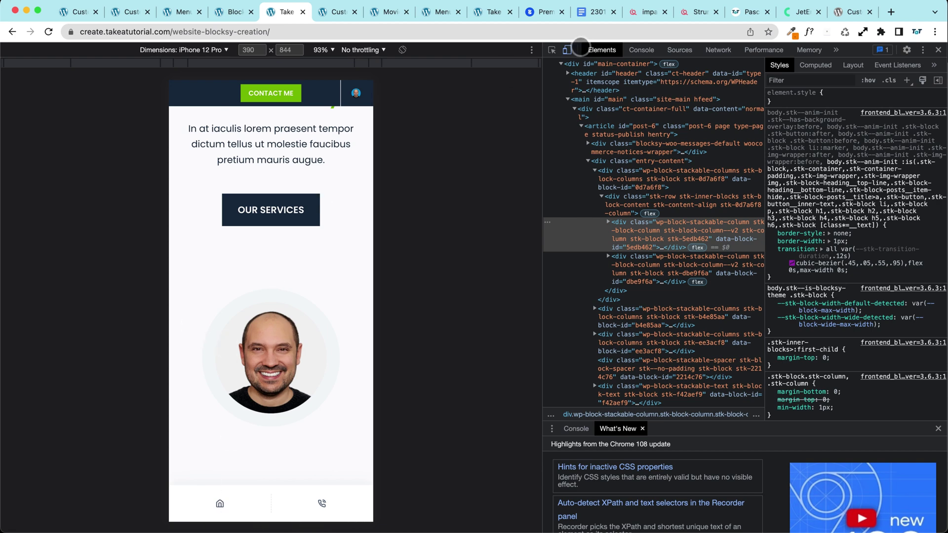
# - Turn off the device preview, close the developer tools and examine the shortcuts bar on the full-width homepage
pyautogui.click(568, 50)
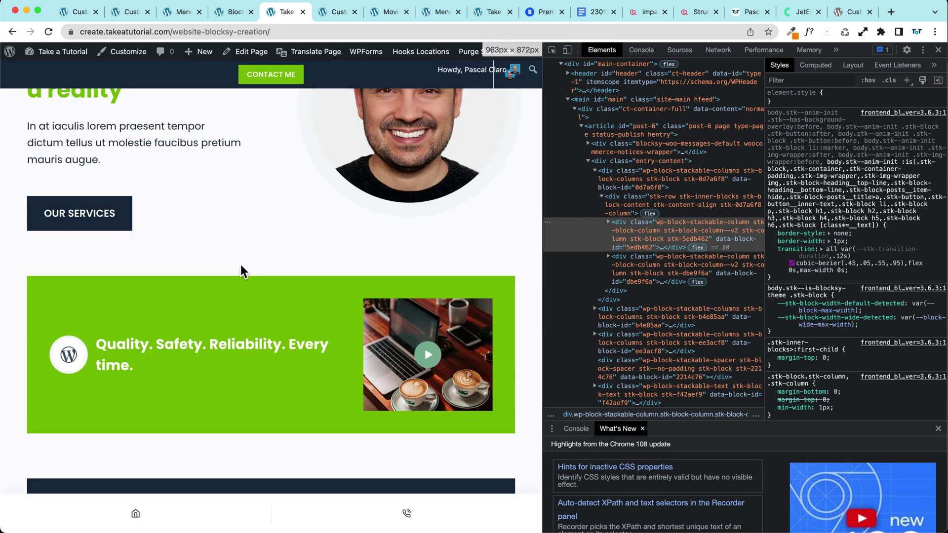
pyautogui.scroll(-2, 212, 265)
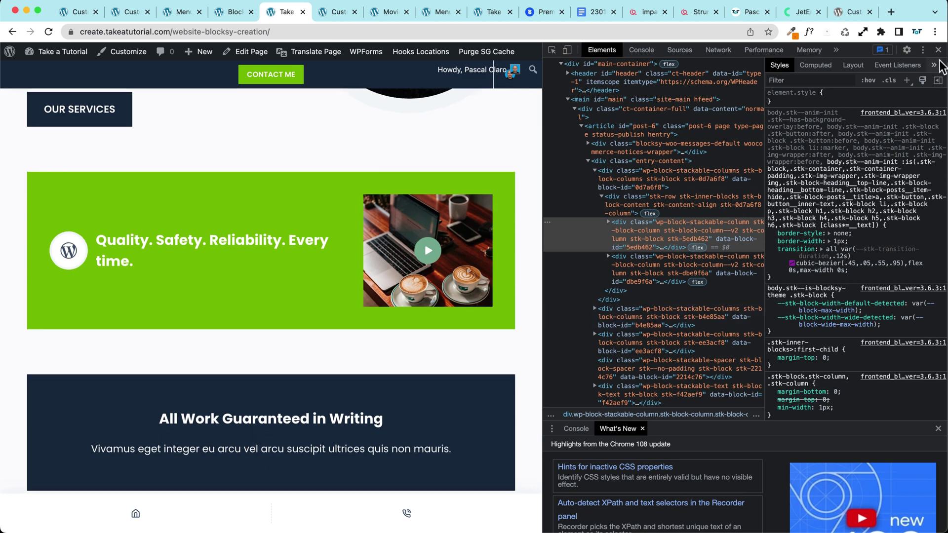
pyautogui.click(939, 50)
pyautogui.scroll(-1, 123, 306)
pyautogui.scroll(5, 123, 307)
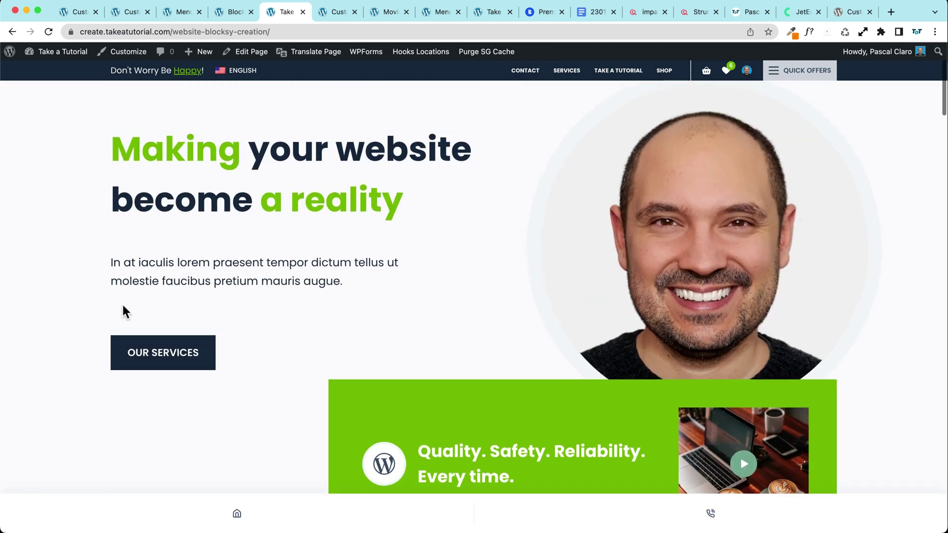
pyautogui.scroll(-12, 123, 306)
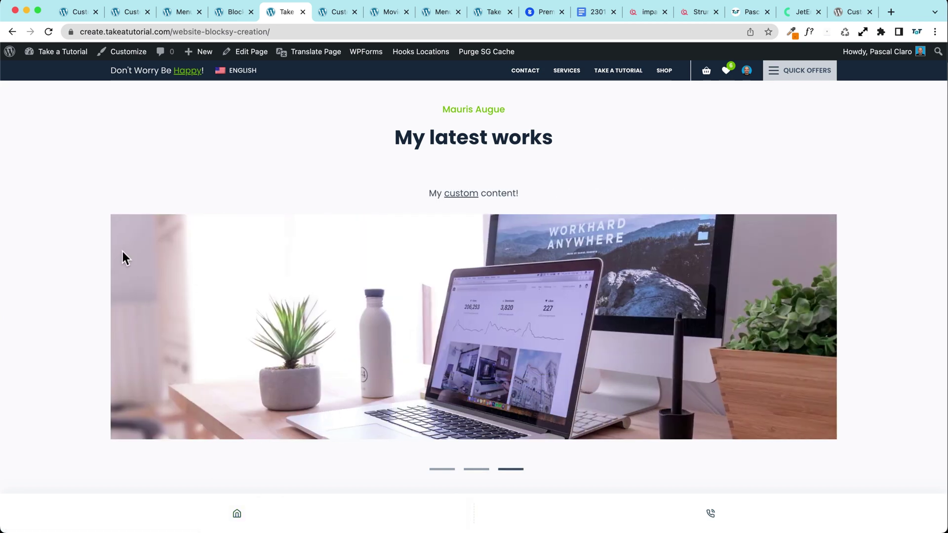
# - Launch the Customizer for the homepage, glance over the Pro Extensions list and open the Shortcuts Bar options
pyautogui.click(130, 52)
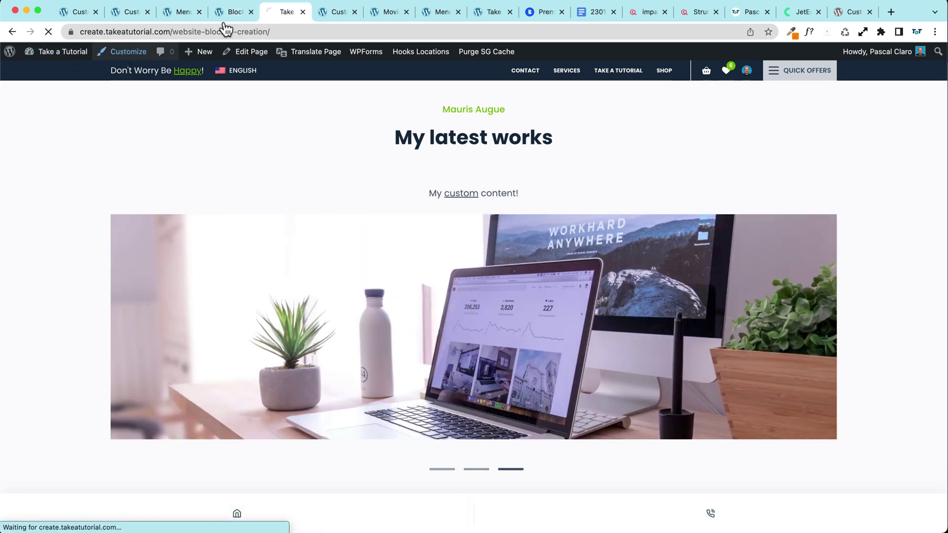
pyautogui.click(236, 11)
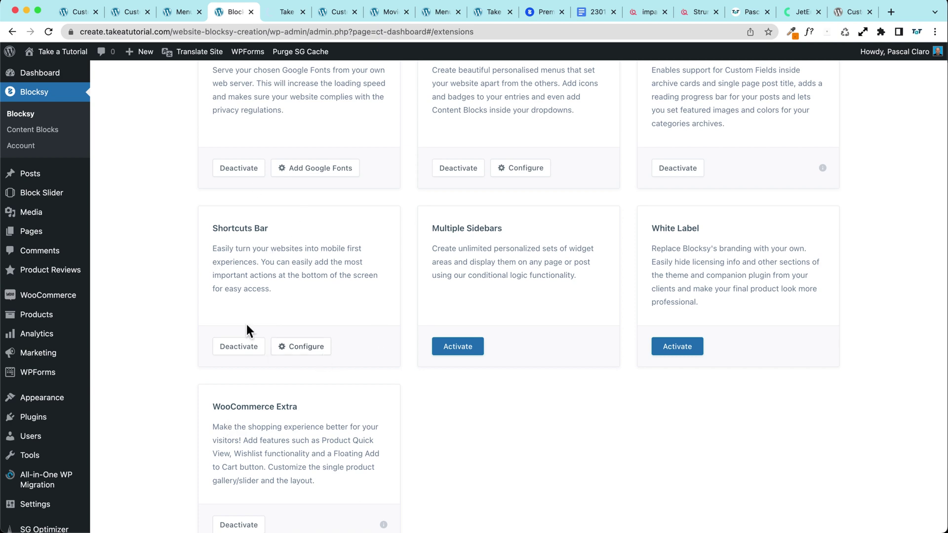
pyautogui.scroll(9, 401, 250)
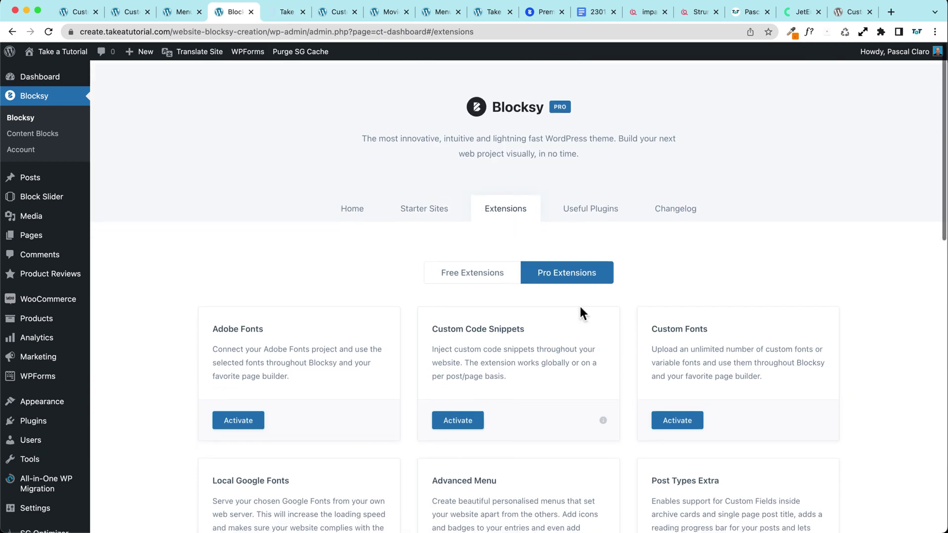
pyautogui.click(285, 12)
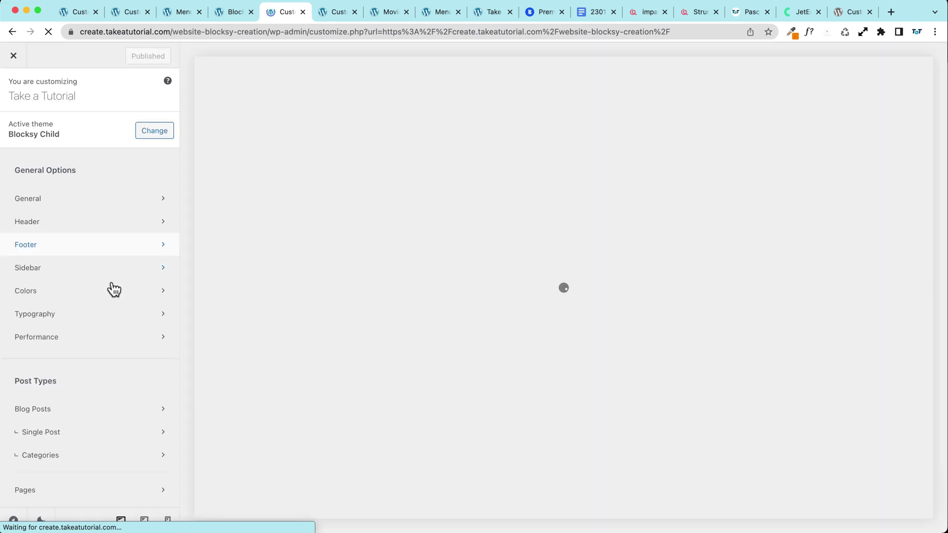
pyautogui.scroll(-4, 58, 292)
pyautogui.scroll(-5, 56, 288)
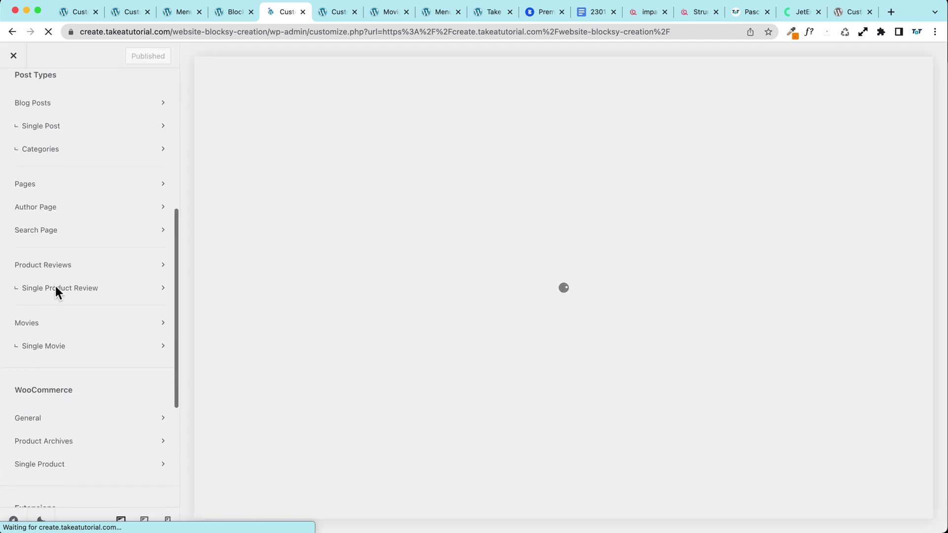
pyautogui.scroll(-3, 55, 286)
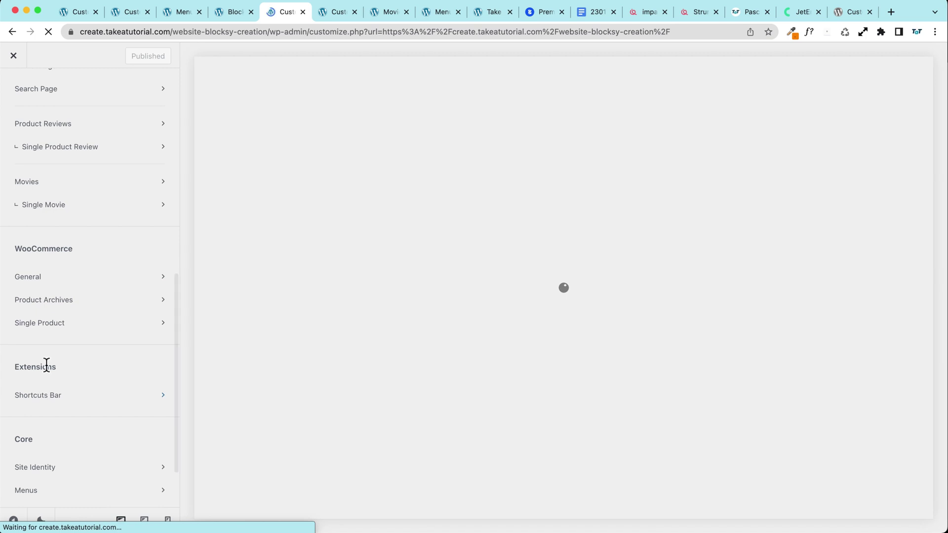
pyautogui.click(46, 400)
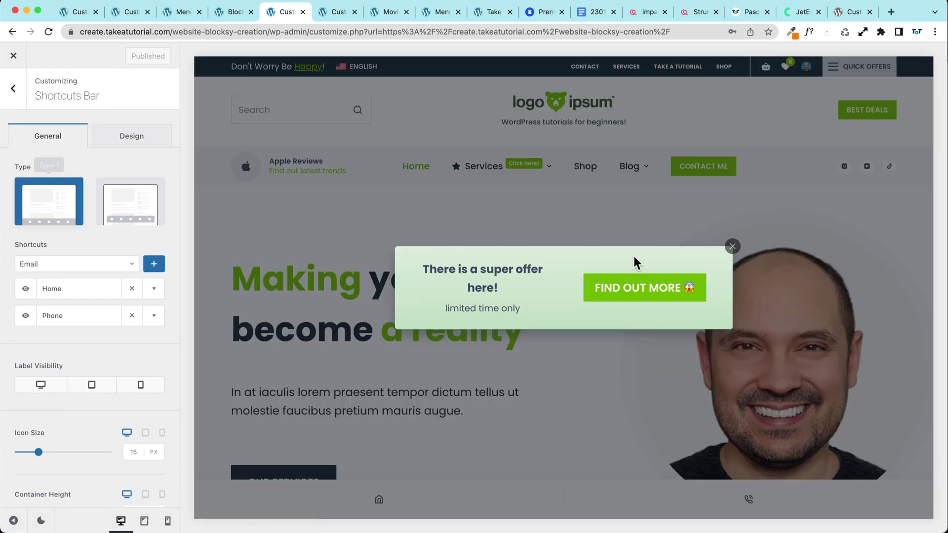
# - Dismiss the offer popup and try the Type 2 shortcuts bar layout before returning to Type 1
pyautogui.click(605, 302)
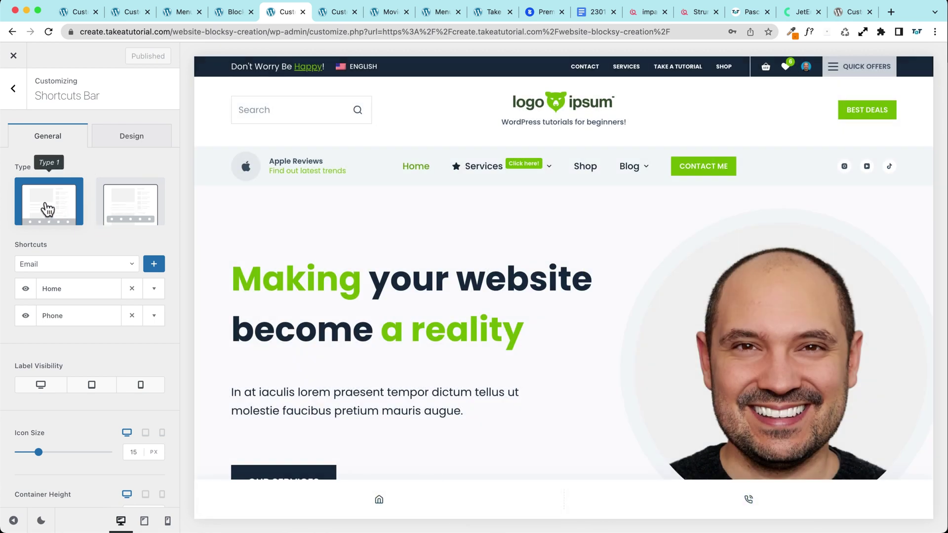
pyautogui.click(127, 213)
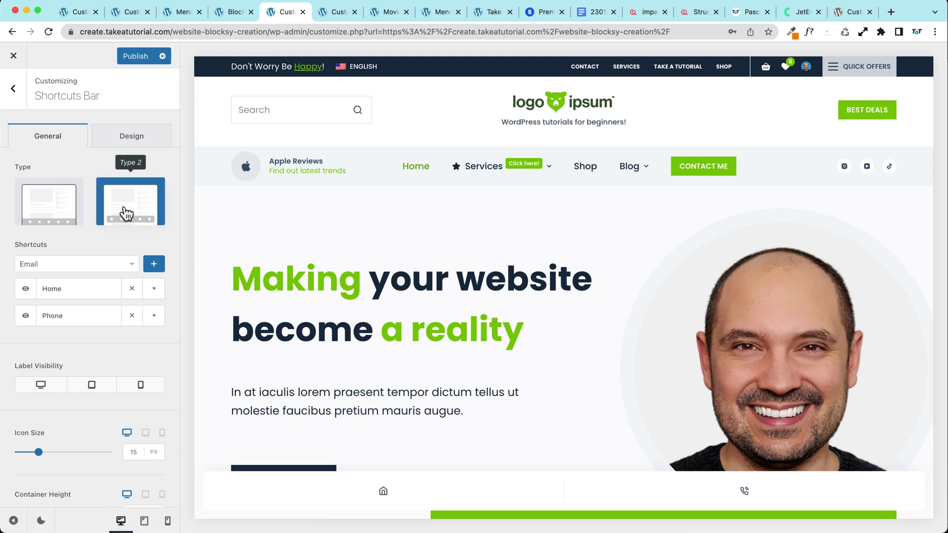
pyautogui.click(48, 211)
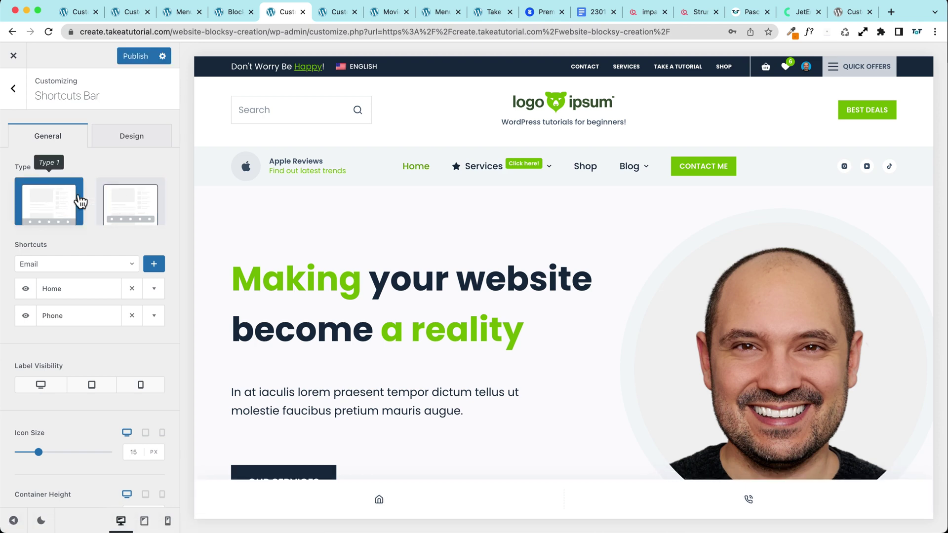
# - Set the shortcuts bar's container background to the dark navy palette color #192a3d in the design options
pyautogui.click(120, 137)
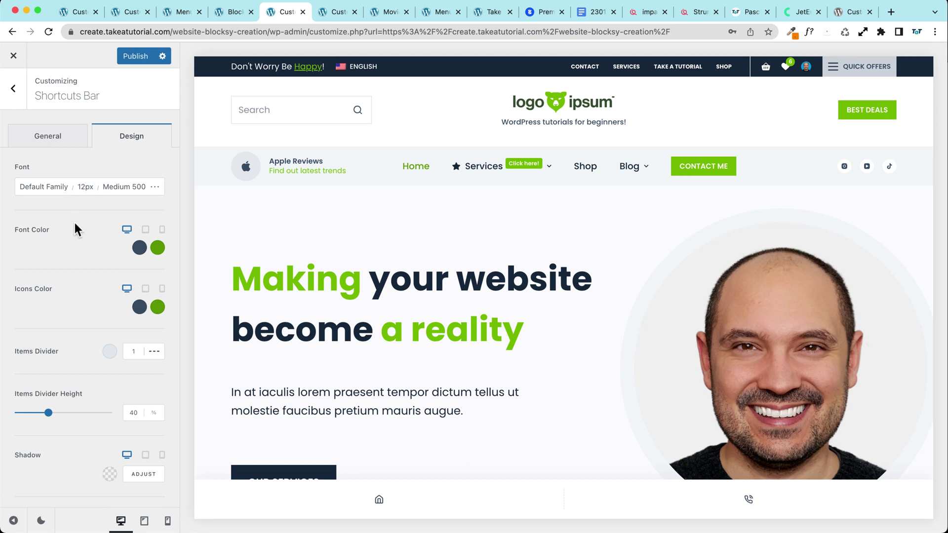
pyautogui.scroll(-1, 75, 223)
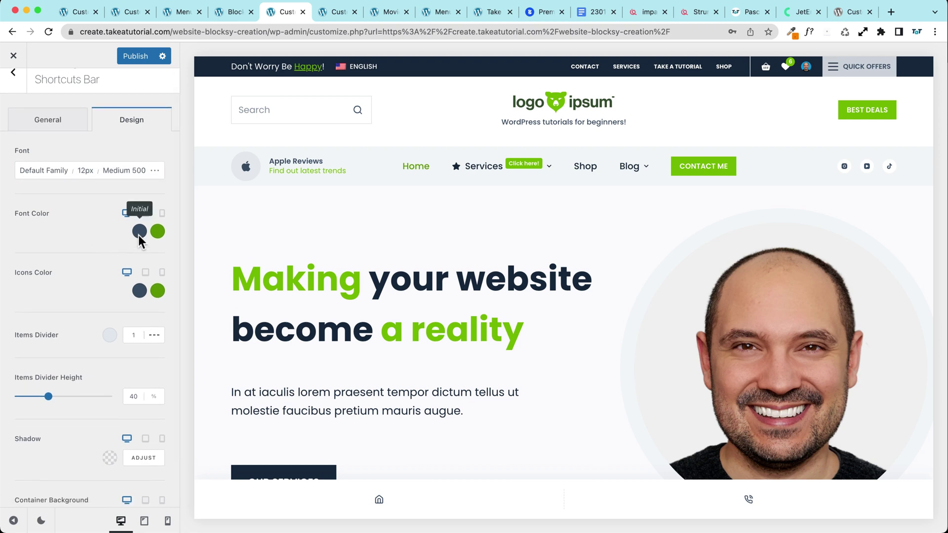
pyautogui.scroll(-3, 107, 275)
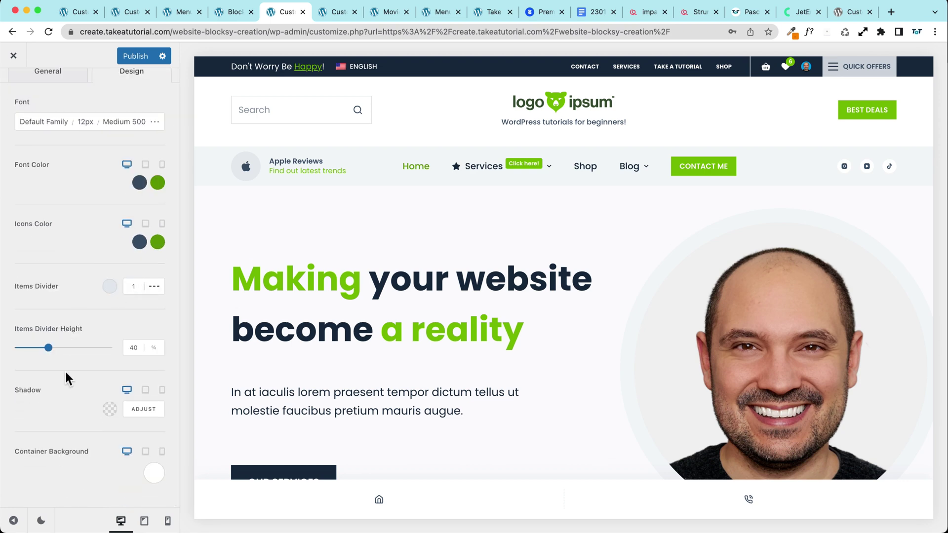
pyautogui.click(155, 476)
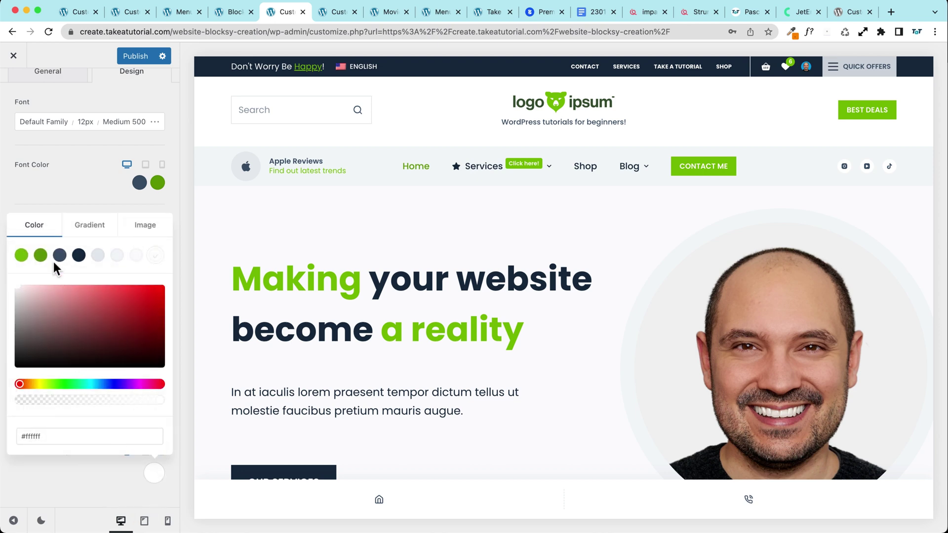
pyautogui.click(98, 256)
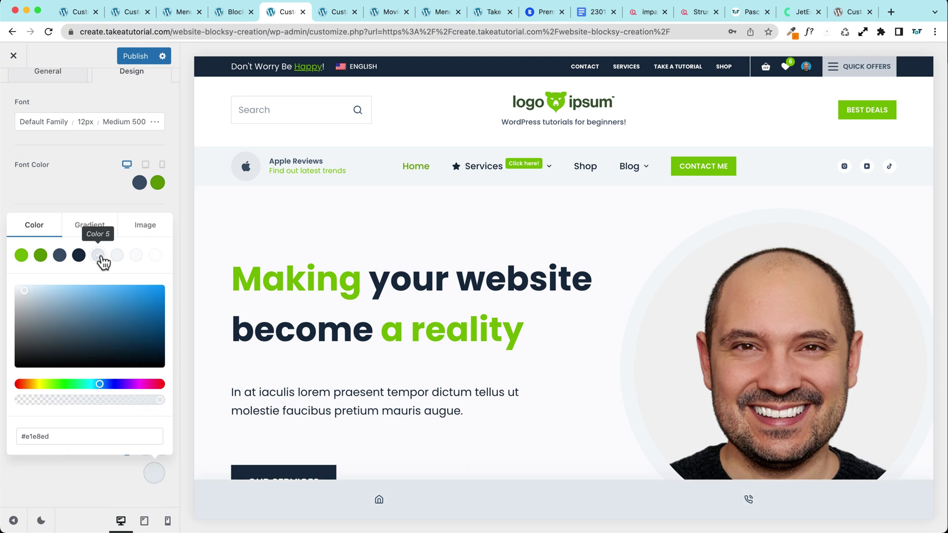
pyautogui.click(60, 256)
pyautogui.click(79, 256)
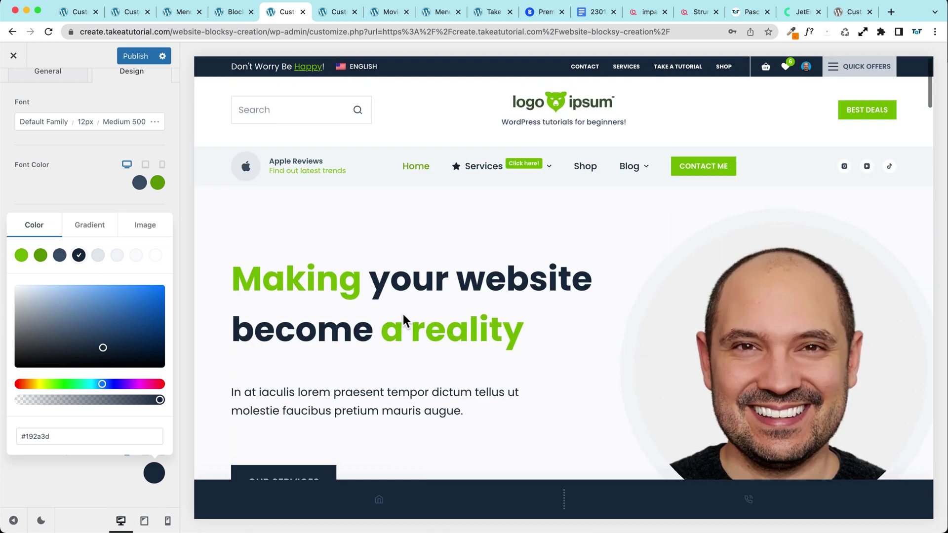
pyautogui.click(78, 184)
# - Set the initial font color and the initial icons color of the shortcuts bar to white
pyautogui.click(140, 183)
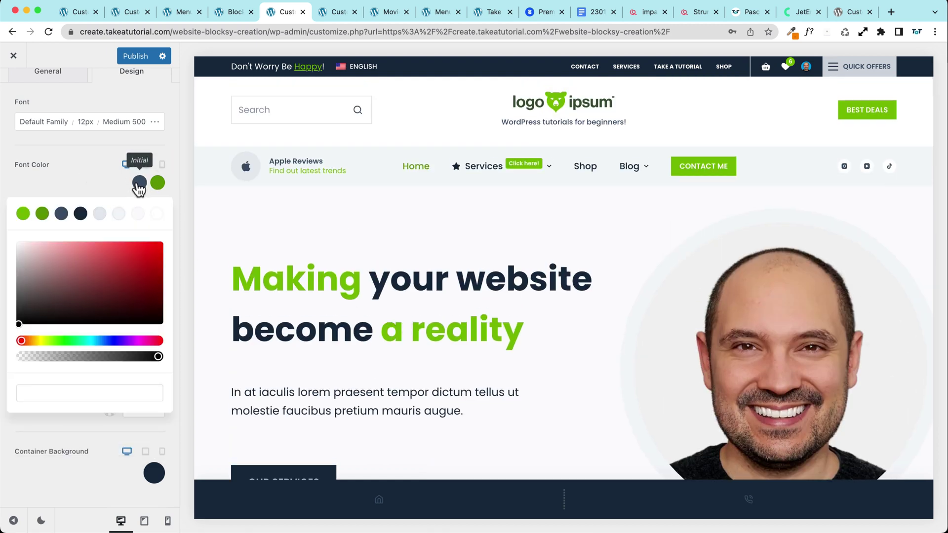
pyautogui.click(157, 214)
pyautogui.click(124, 219)
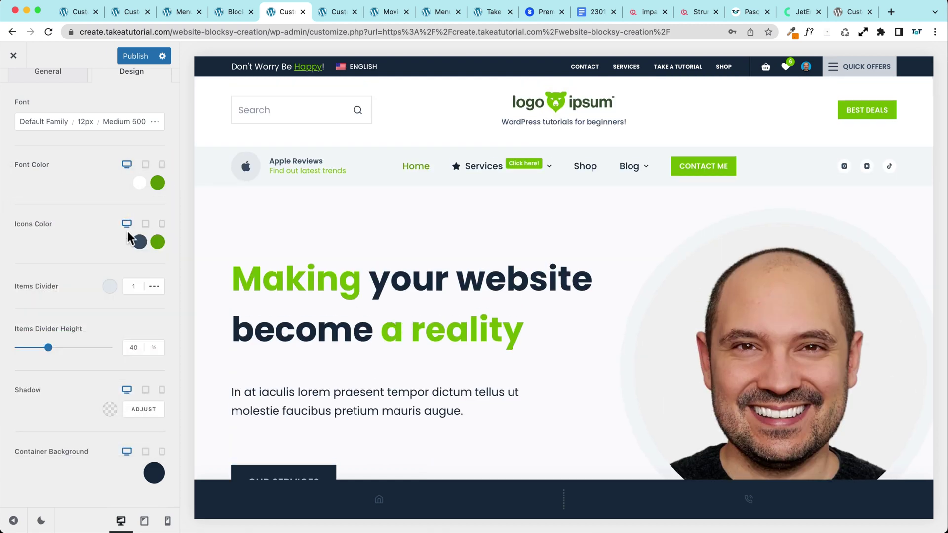
pyautogui.click(139, 241)
pyautogui.click(156, 273)
pyautogui.click(61, 191)
pyautogui.scroll(2, 60, 206)
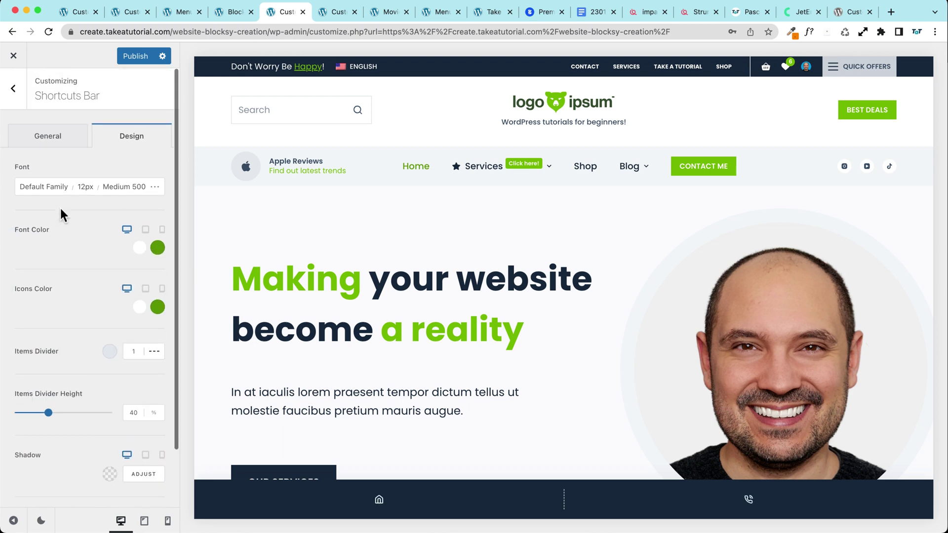
# - Strengthen the shortcuts bar's shadow by setting its color to rgba(43, 61, 79, 0.3) and check it over the homepage
pyautogui.click(112, 475)
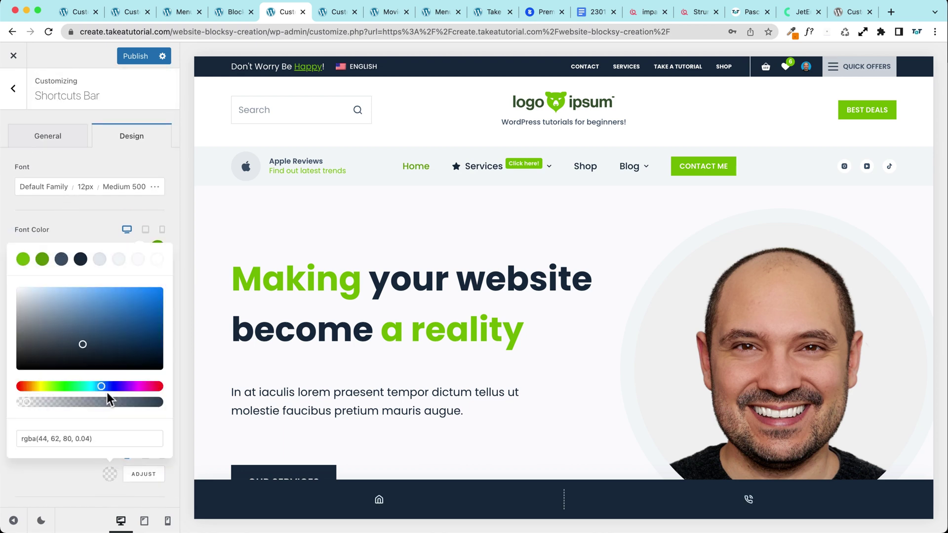
pyautogui.moveTo(27, 402); pyautogui.dragTo(62, 402)
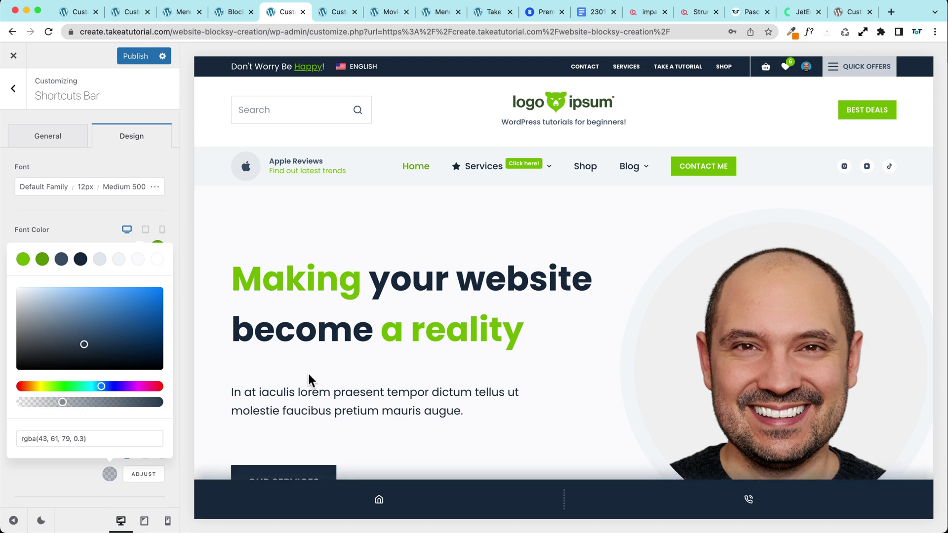
pyautogui.scroll(-8, 424, 356)
pyautogui.scroll(5, 414, 357)
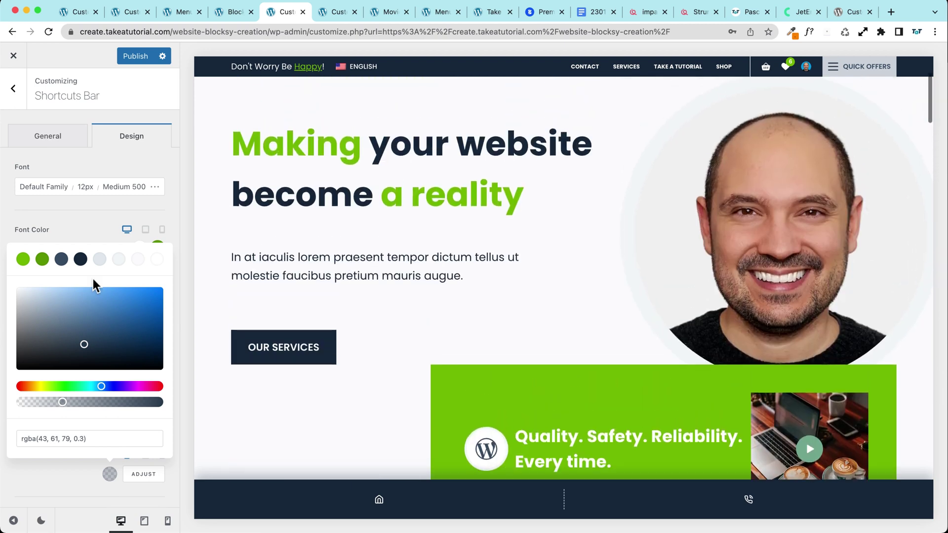
pyautogui.click(79, 228)
# - Compare the Type 1 and Type 2 layouts with the recolored bar, return to Type 1 and check it along the homepage
pyautogui.click(52, 141)
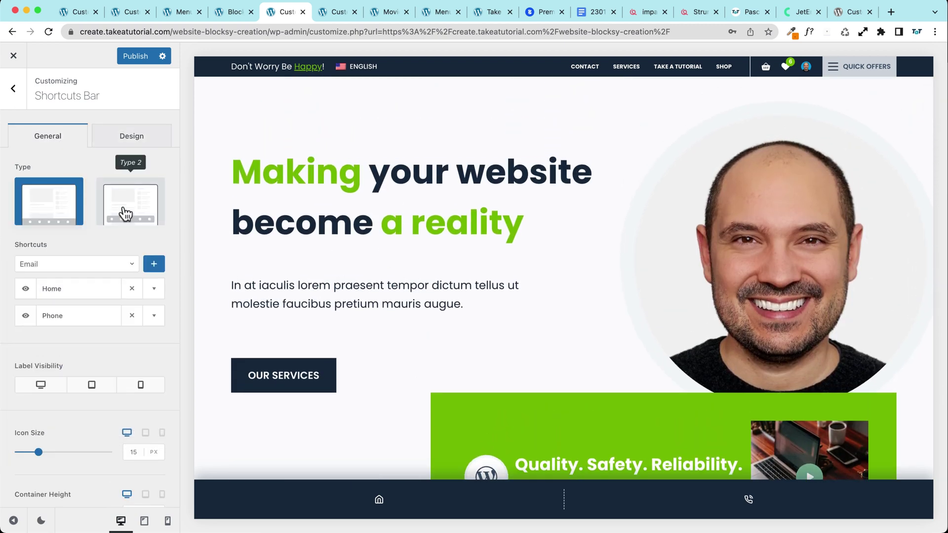
pyautogui.click(123, 214)
pyautogui.click(47, 213)
pyautogui.click(124, 218)
pyautogui.click(27, 212)
pyautogui.click(123, 218)
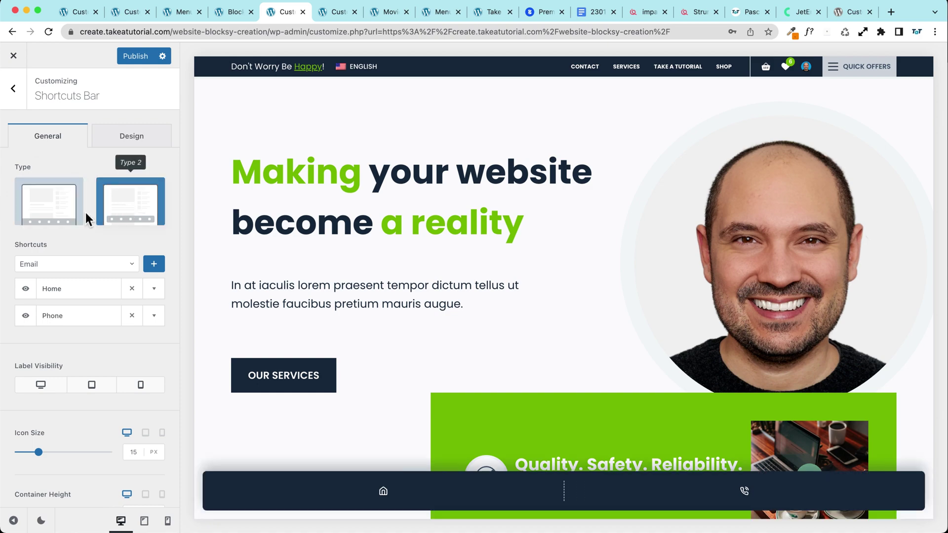
pyautogui.click(40, 218)
pyautogui.scroll(-6, 349, 282)
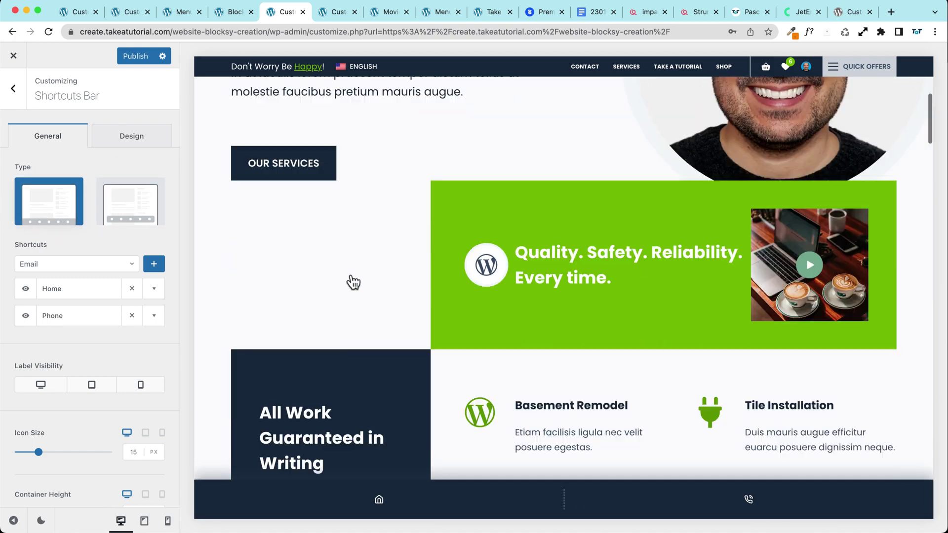
pyautogui.scroll(8, 339, 275)
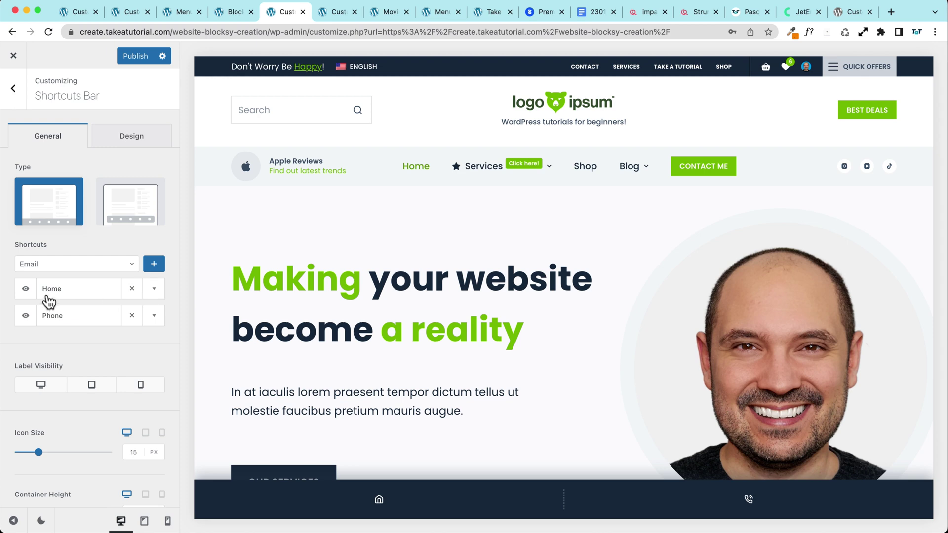
# - Change the Home shortcut's icon to the Android logo from the FontAwesome Brands set
pyautogui.click(155, 293)
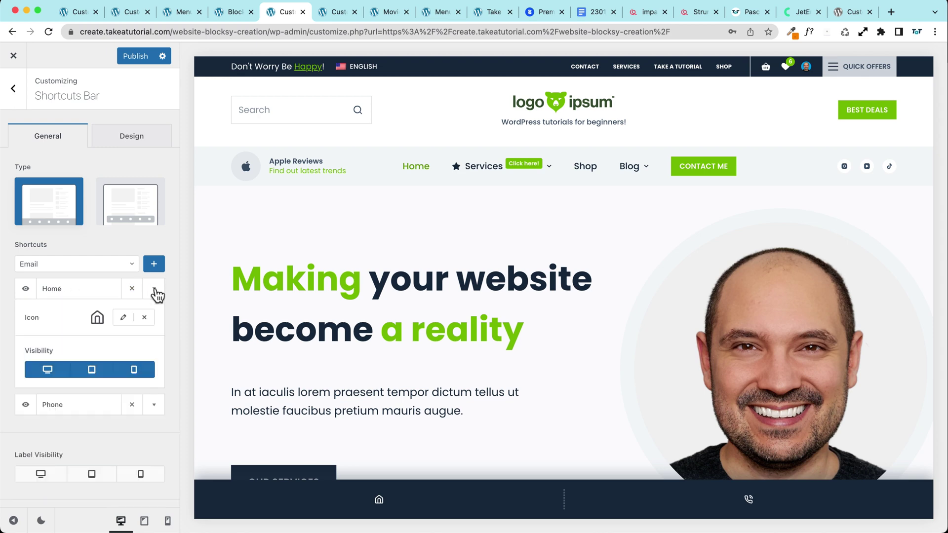
pyautogui.click(98, 322)
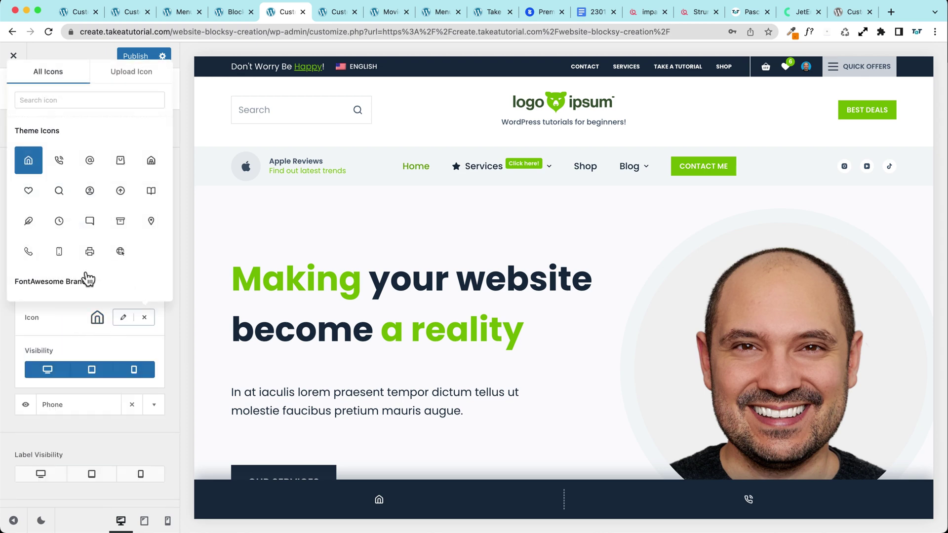
pyautogui.click(120, 253)
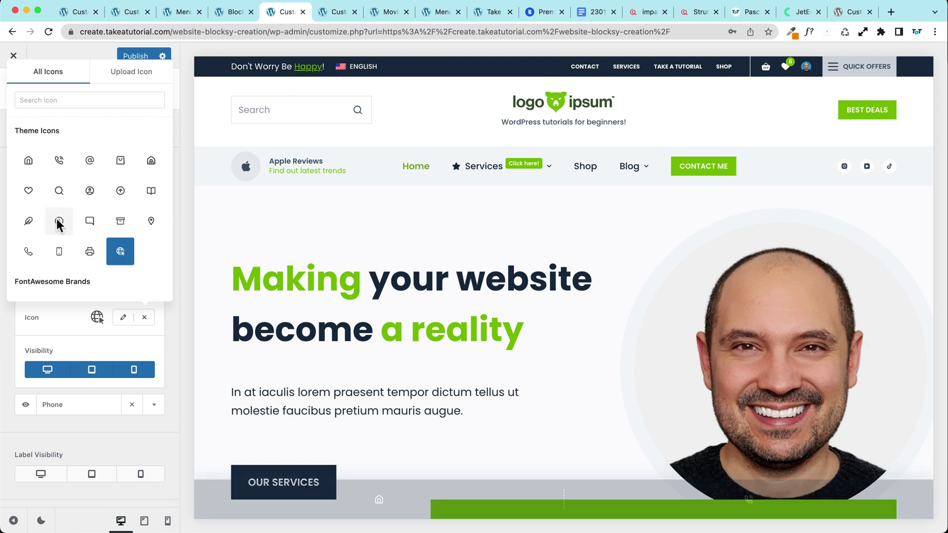
pyautogui.scroll(-8, 59, 222)
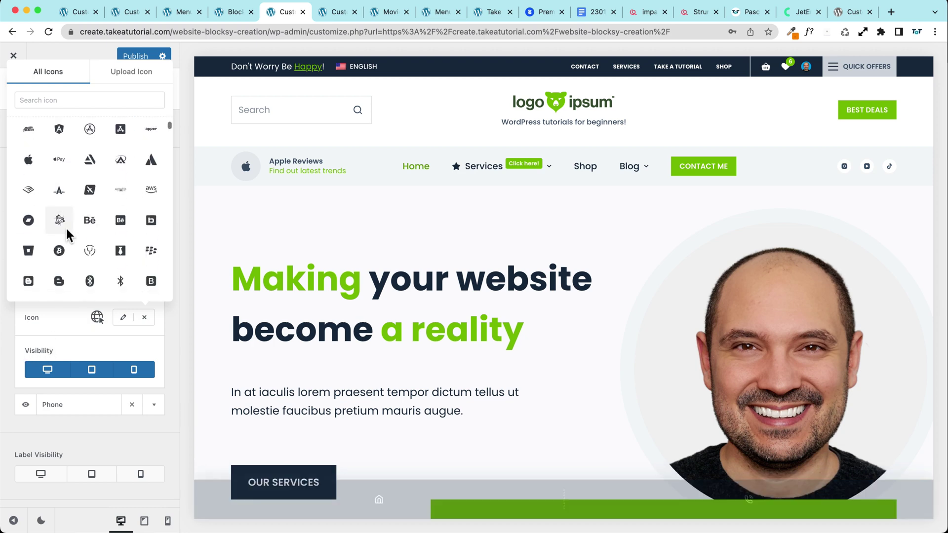
pyautogui.scroll(2, 54, 242)
pyautogui.scroll(-2, 53, 240)
pyautogui.scroll(4, 52, 240)
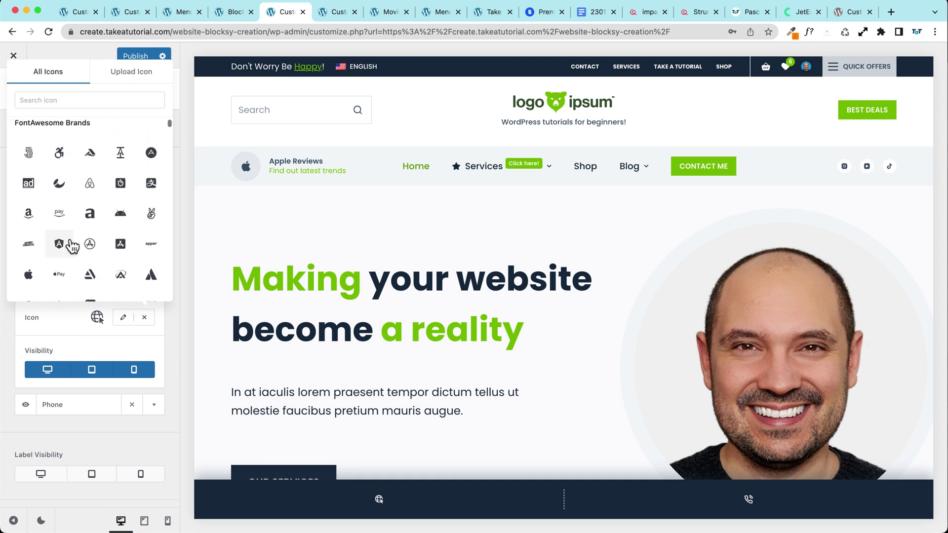
pyautogui.click(119, 216)
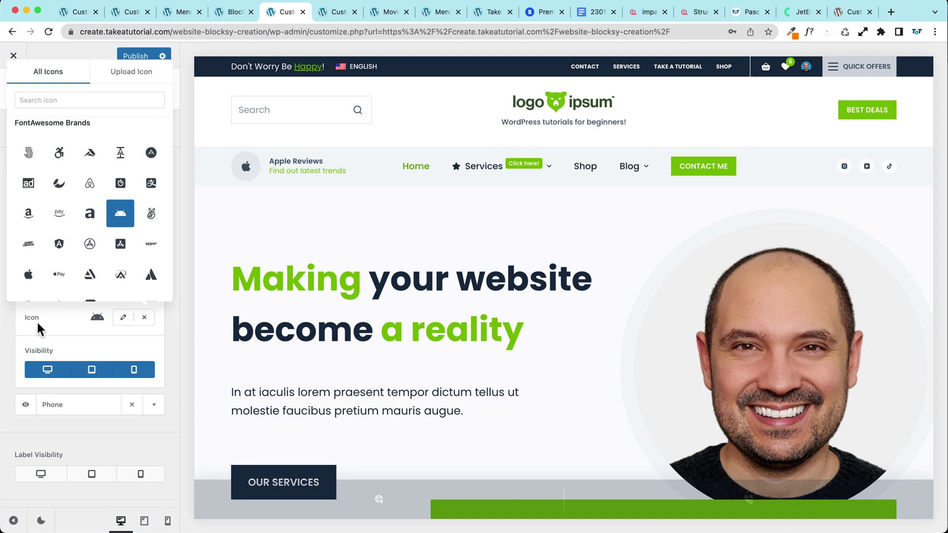
pyautogui.click(63, 345)
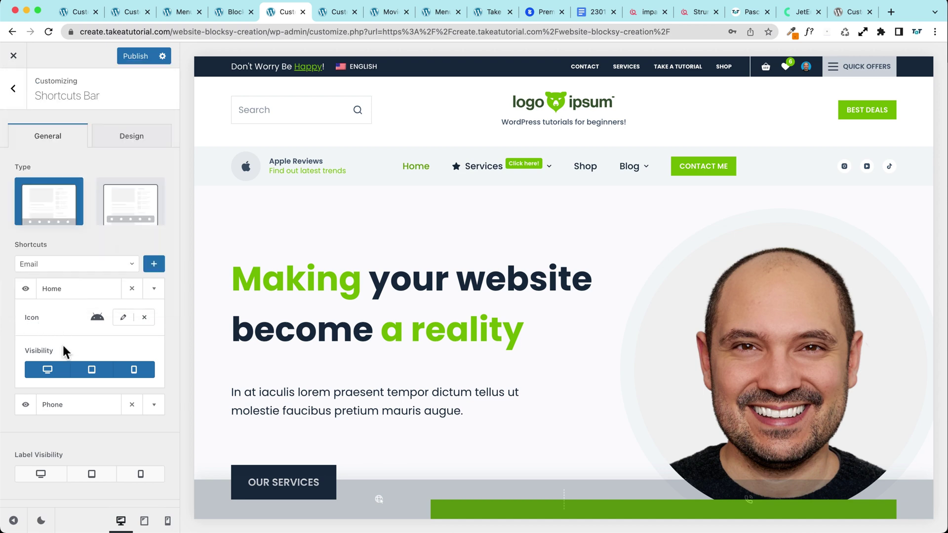
pyautogui.click(154, 291)
# - Turn on shortcut label visibility for desktop, tablet and mobile
pyautogui.click(41, 385)
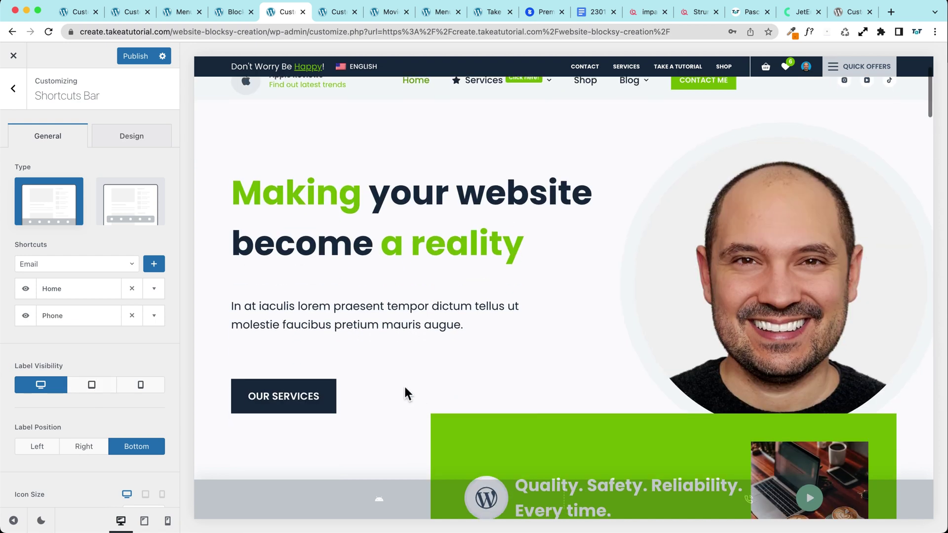
pyautogui.click(93, 386)
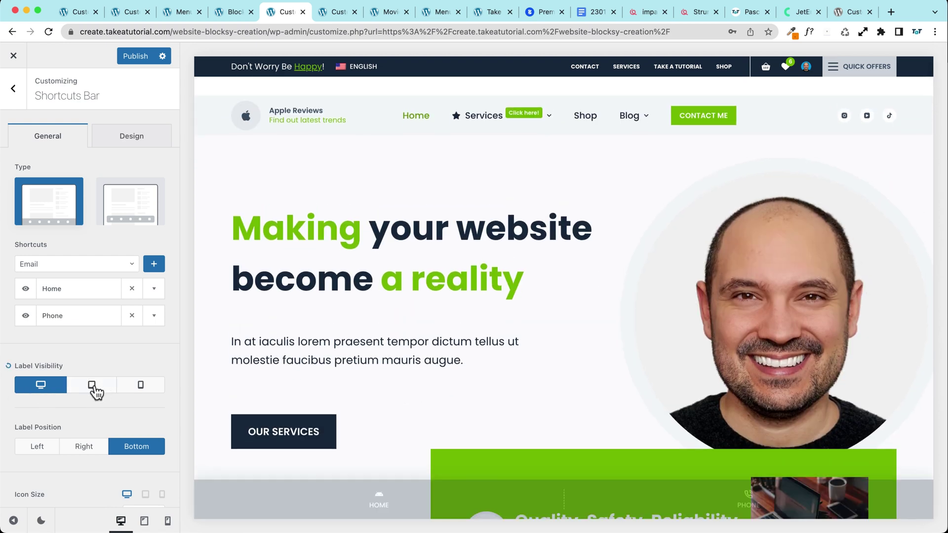
pyautogui.click(143, 388)
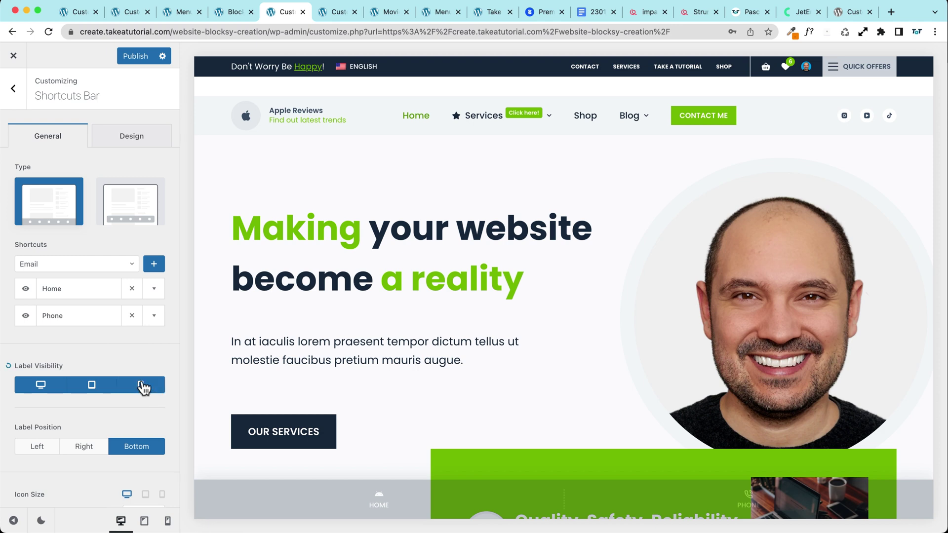
# - Change the Home shortcut's label to "Latest reviews"
pyautogui.click(164, 290)
pyautogui.doubleClick(122, 354)
pyautogui.write('L')
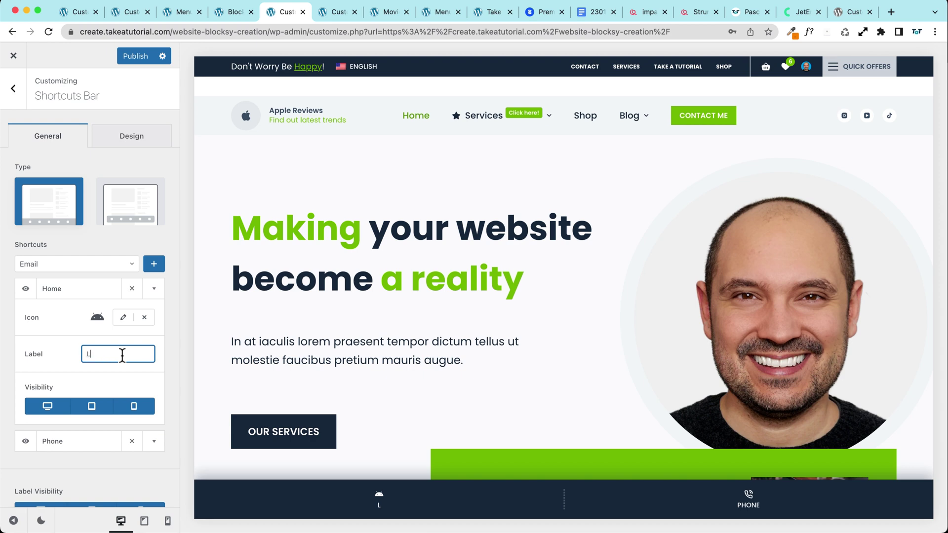
pyautogui.write('atest reviews')
pyautogui.click(74, 292)
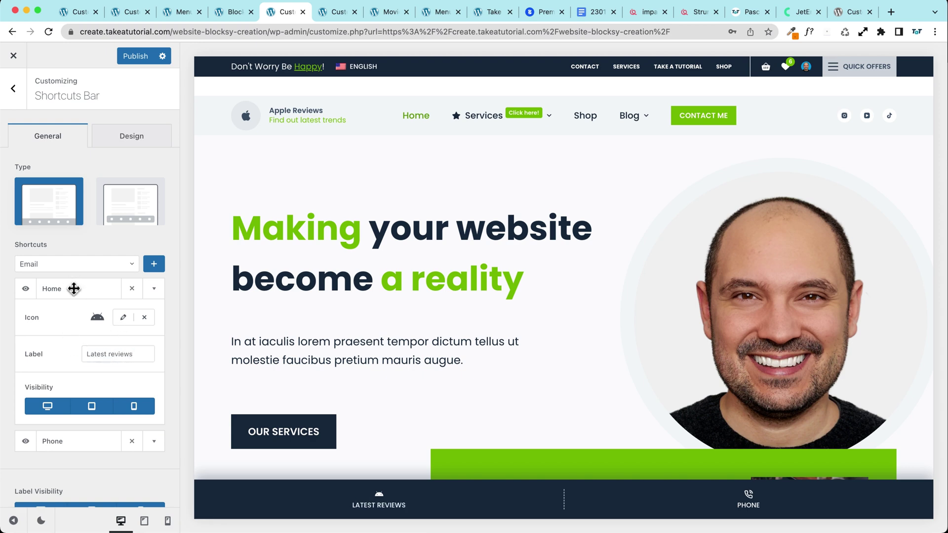
pyautogui.click(155, 292)
# - Change the Phone shortcut's icon to the Instagram logo from the FontAwesome Brands set
pyautogui.click(154, 316)
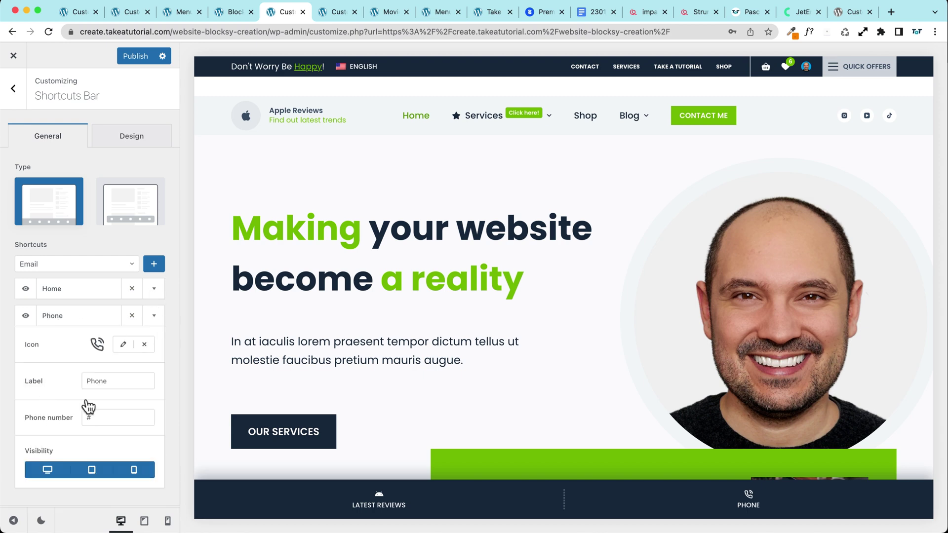
pyautogui.click(32, 414)
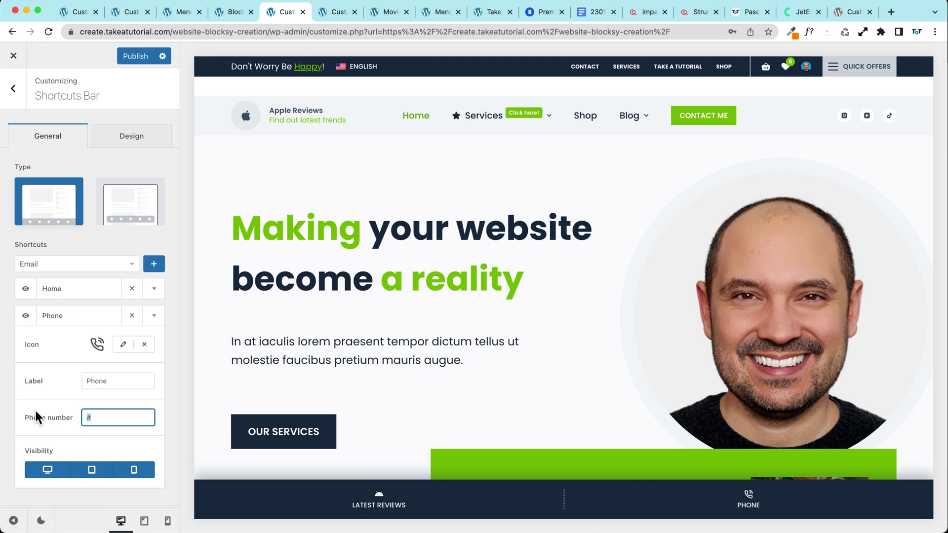
pyautogui.scroll(-3, 63, 410)
pyautogui.scroll(2, 99, 375)
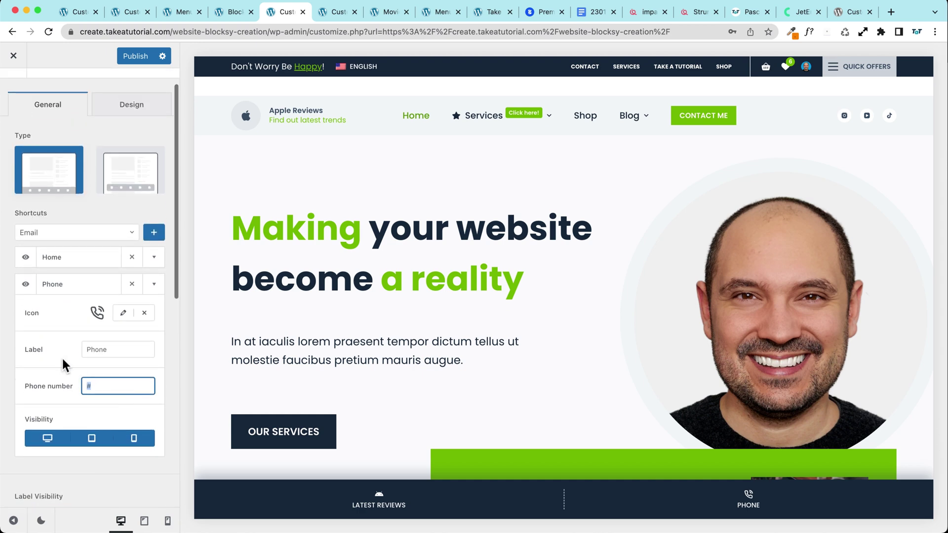
pyautogui.click(98, 313)
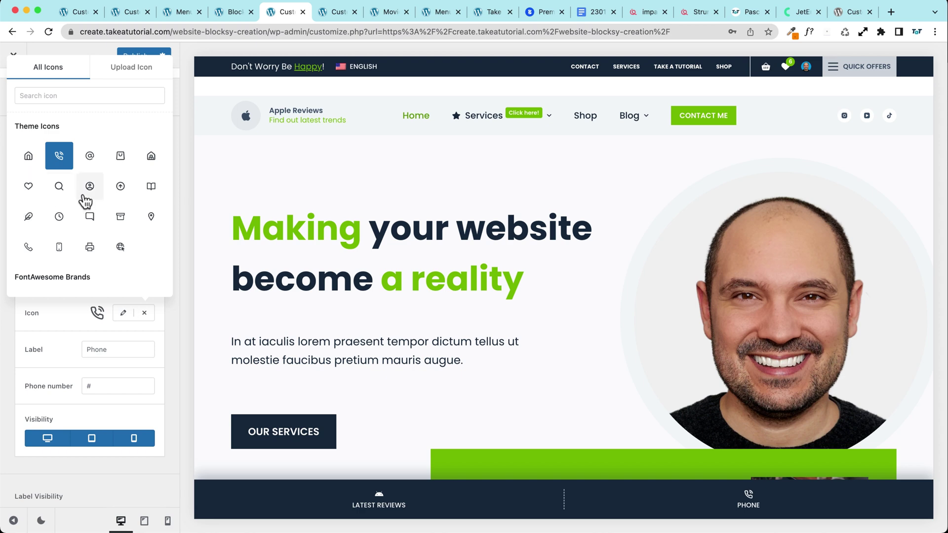
pyautogui.click(29, 193)
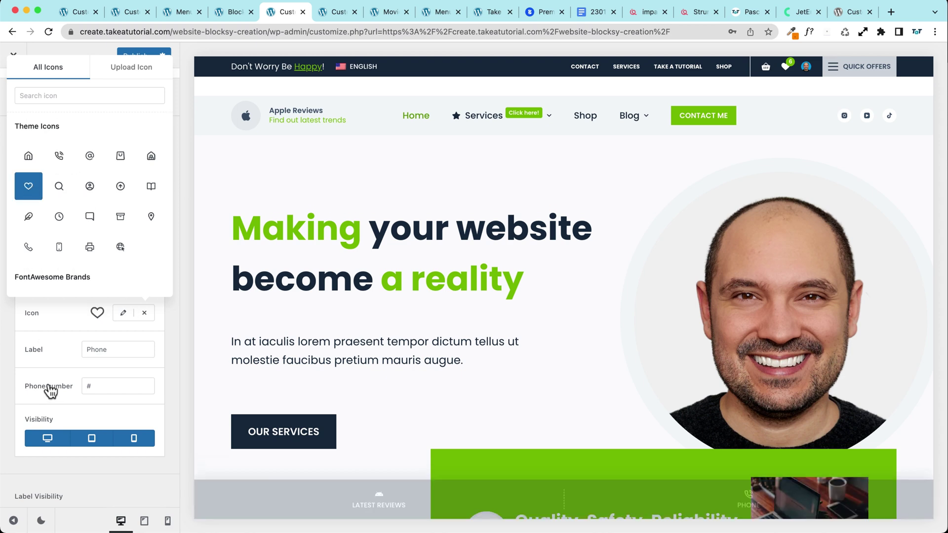
pyautogui.click(48, 98)
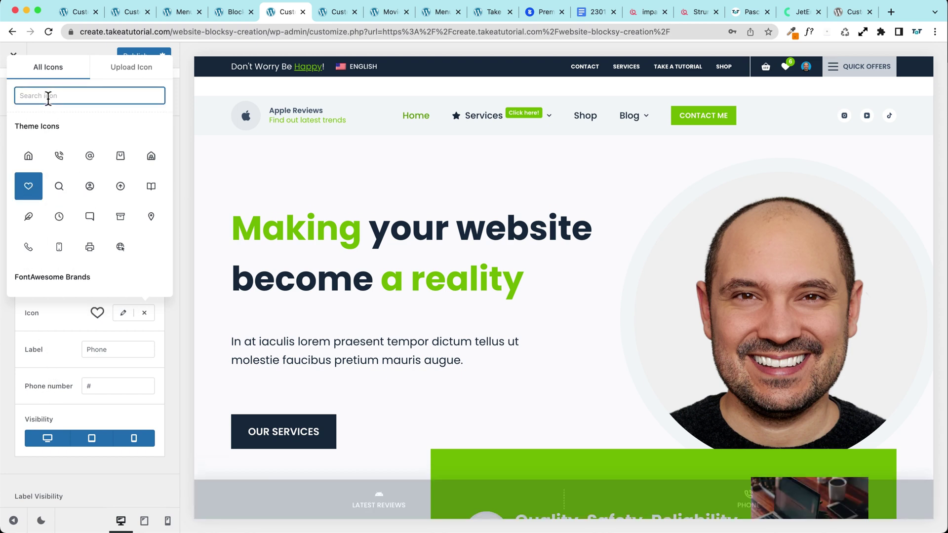
pyautogui.write('inst')
pyautogui.press('BackSpace')
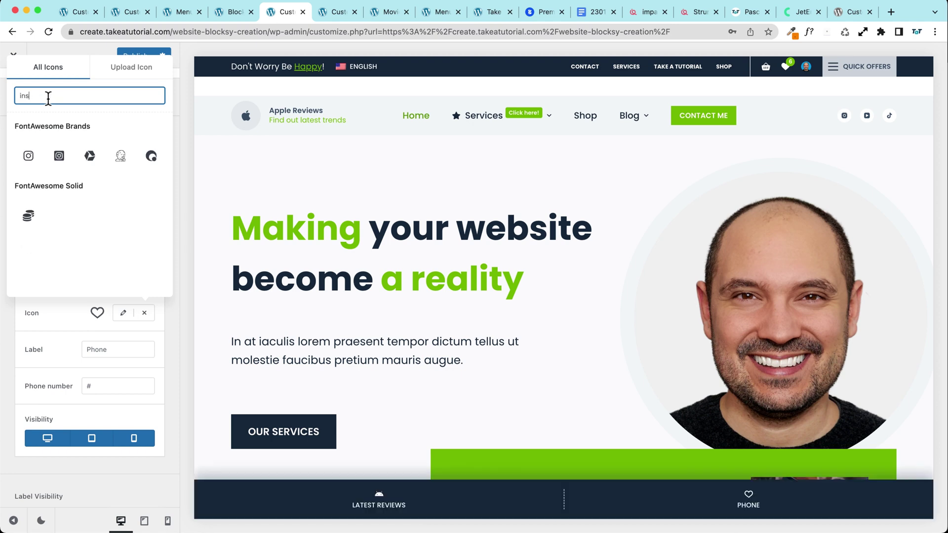
pyautogui.click(28, 156)
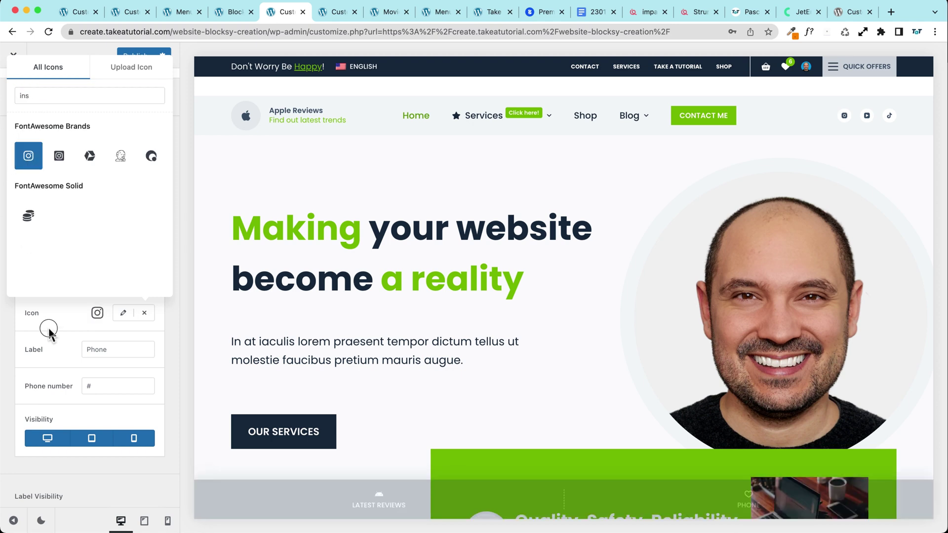
# - Change the Phone shortcut's label to "Follow on Instagram"
pyautogui.click(112, 350)
pyautogui.doubleClick(119, 351)
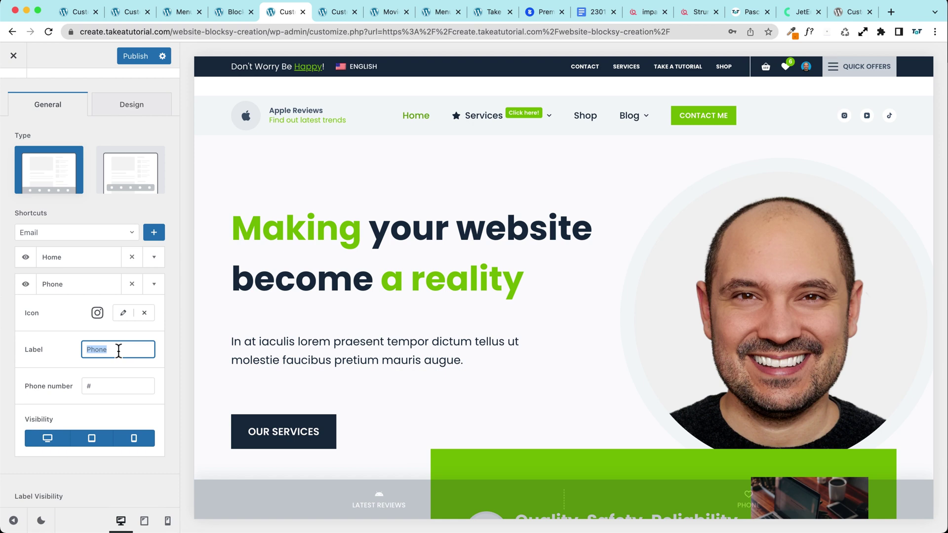
pyautogui.write('Follow on Intagram')
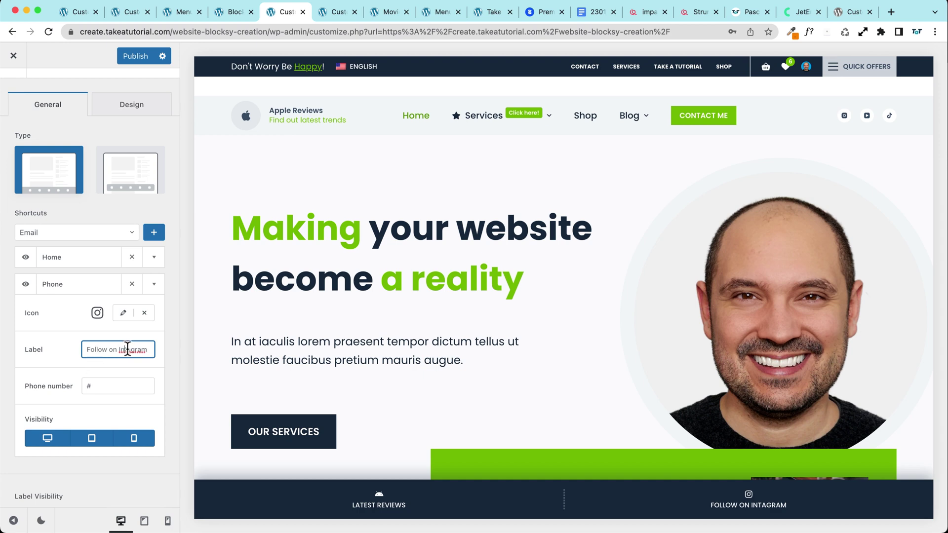
pyautogui.click(127, 349)
pyautogui.write('s')
pyautogui.press('Tab')
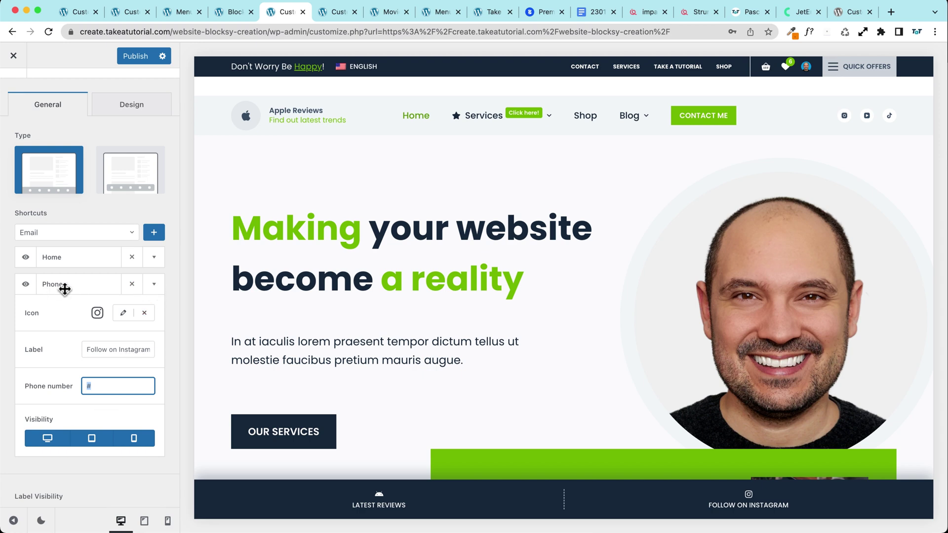
# - Add a Custom shortcut to the bar and hide the Phone shortcut
pyautogui.click(118, 239)
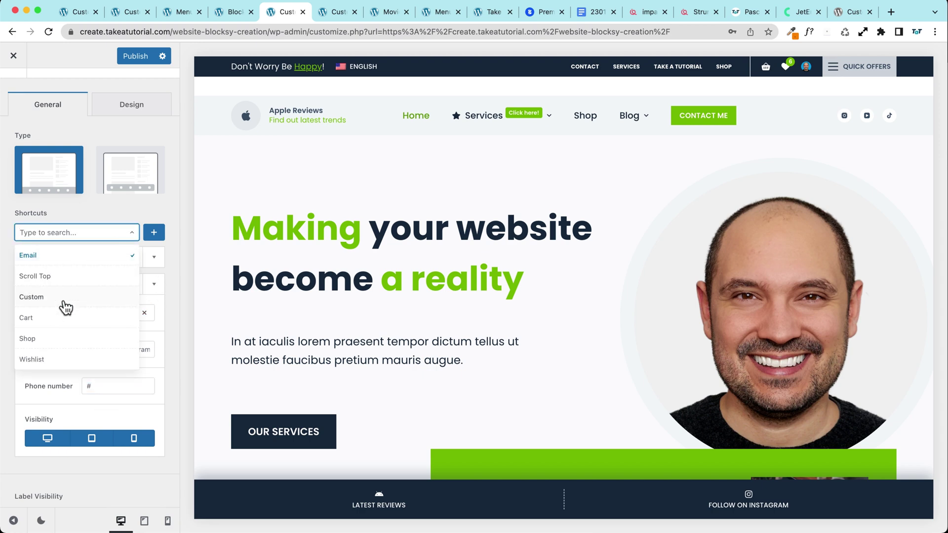
pyautogui.scroll(-1, 55, 333)
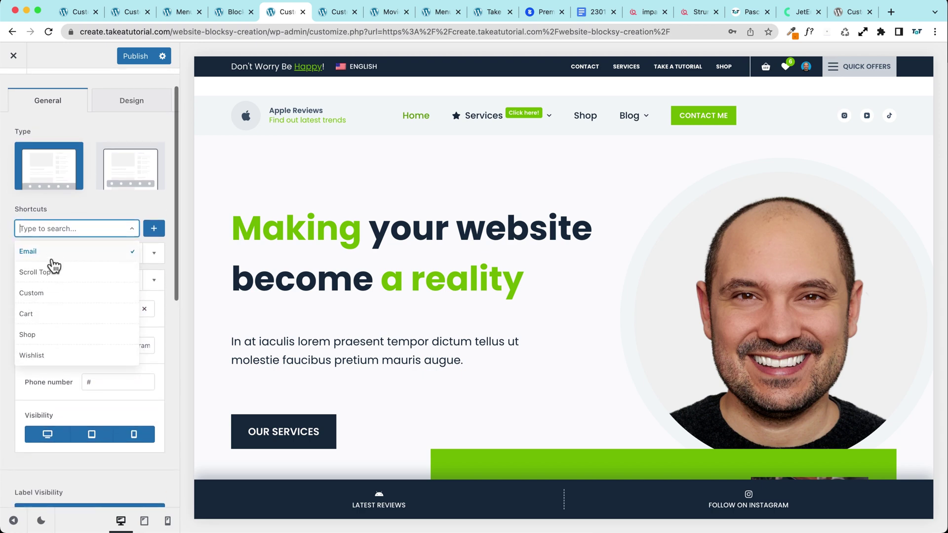
pyautogui.click(47, 295)
pyautogui.click(155, 230)
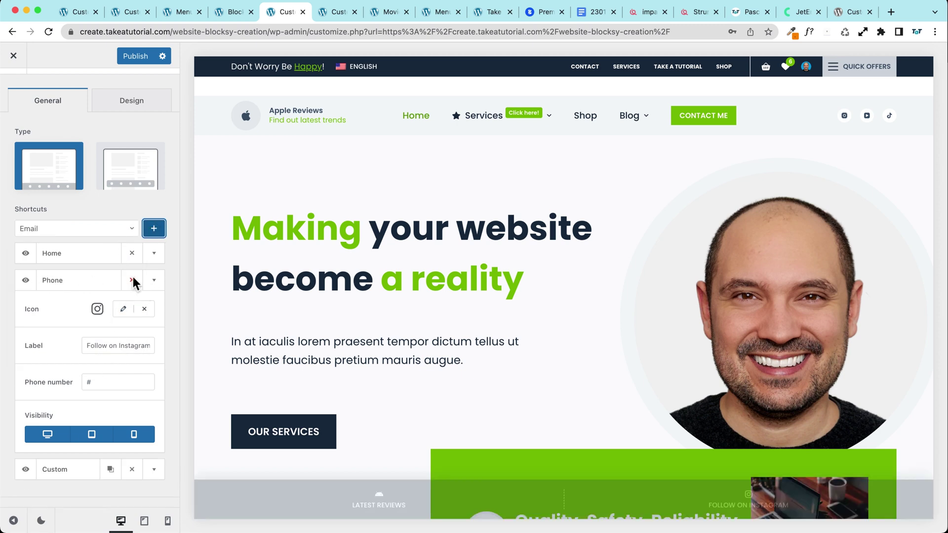
pyautogui.click(154, 280)
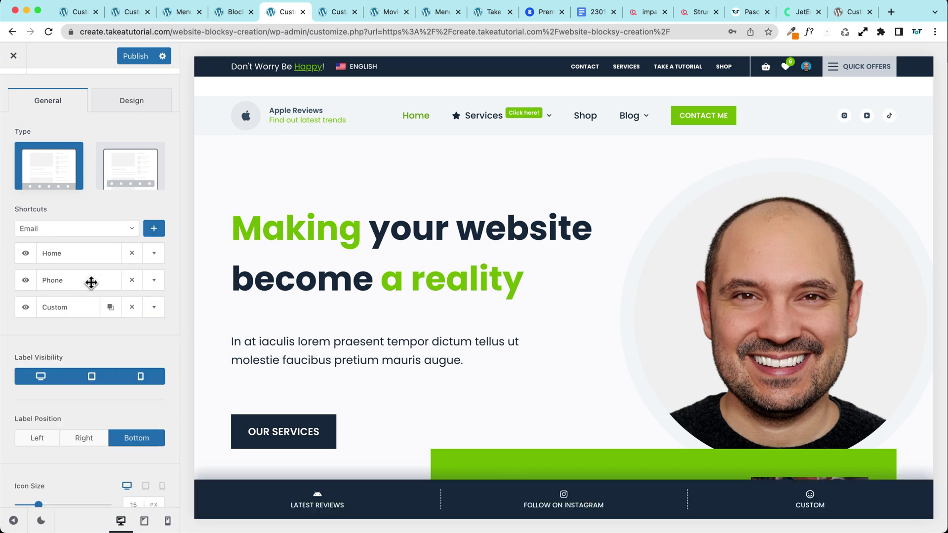
pyautogui.click(26, 280)
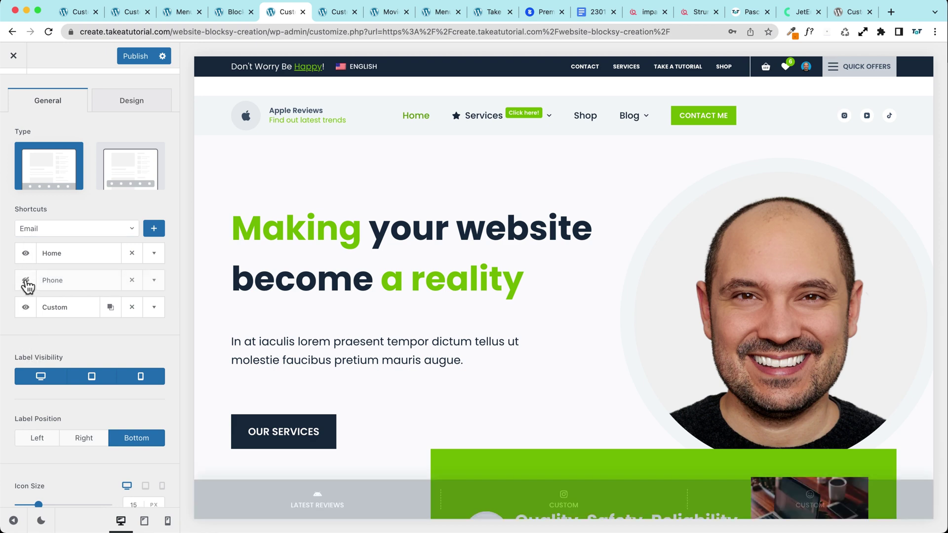
# - Change the Custom shortcut's icon to the Instagram logo from the FontAwesome Brands set
pyautogui.click(151, 312)
pyautogui.click(98, 336)
pyautogui.click(58, 120)
pyautogui.write('instr')
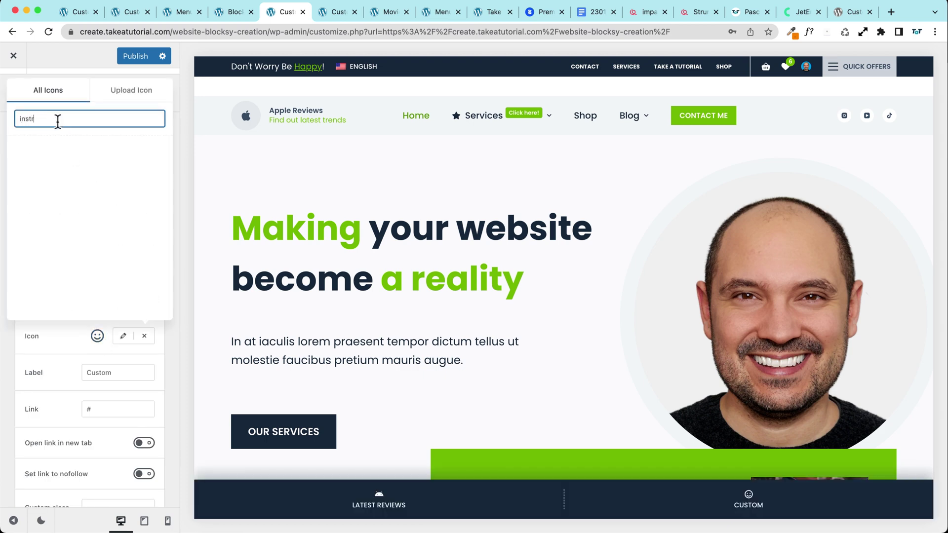
pyautogui.press('BackSpace')
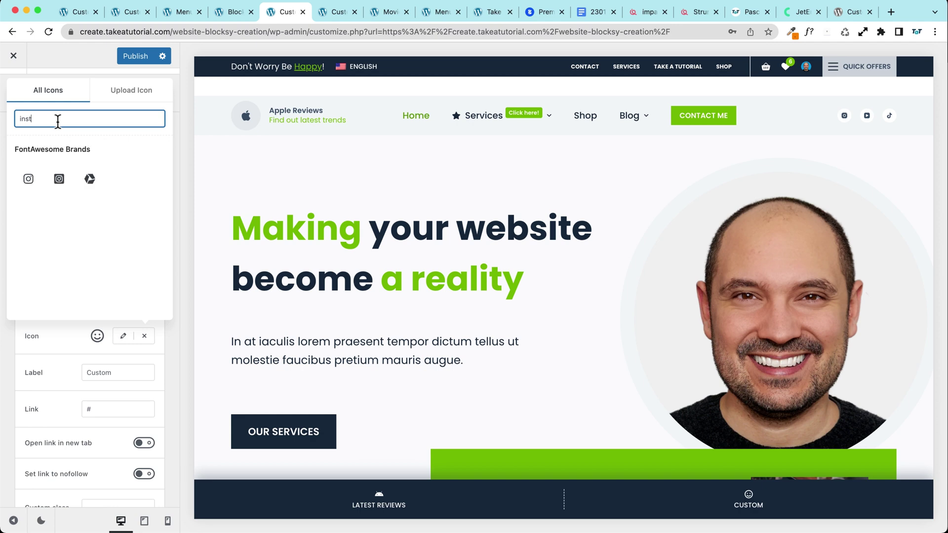
pyautogui.click(28, 178)
pyautogui.scroll(5, 79, 321)
pyautogui.click(55, 258)
# - Change the Custom shortcut's label to "Instagram"
pyautogui.scroll(-1, 84, 311)
pyautogui.moveTo(99, 330); pyautogui.dragTo(34, 330)
pyautogui.click(89, 338)
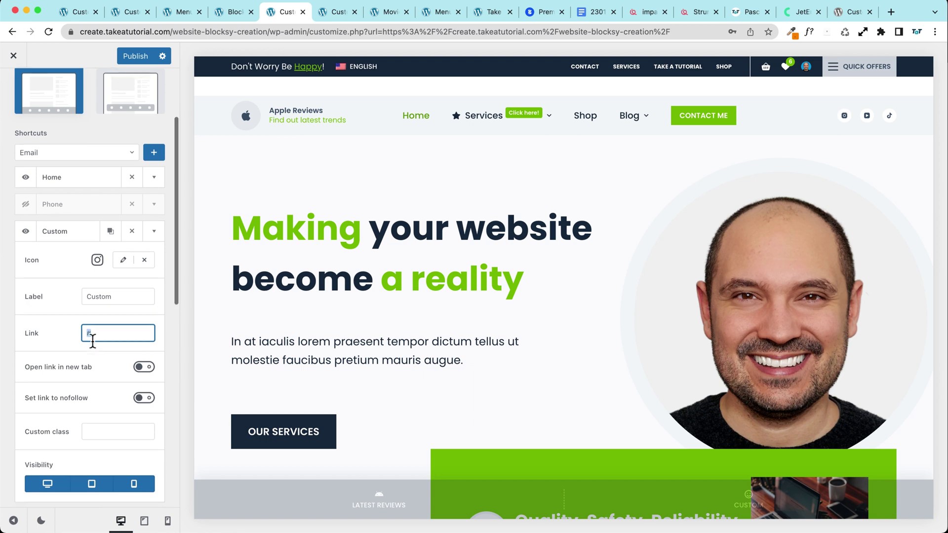
pyautogui.scroll(-1, 99, 316)
pyautogui.click(121, 267)
pyautogui.doubleClick(122, 266)
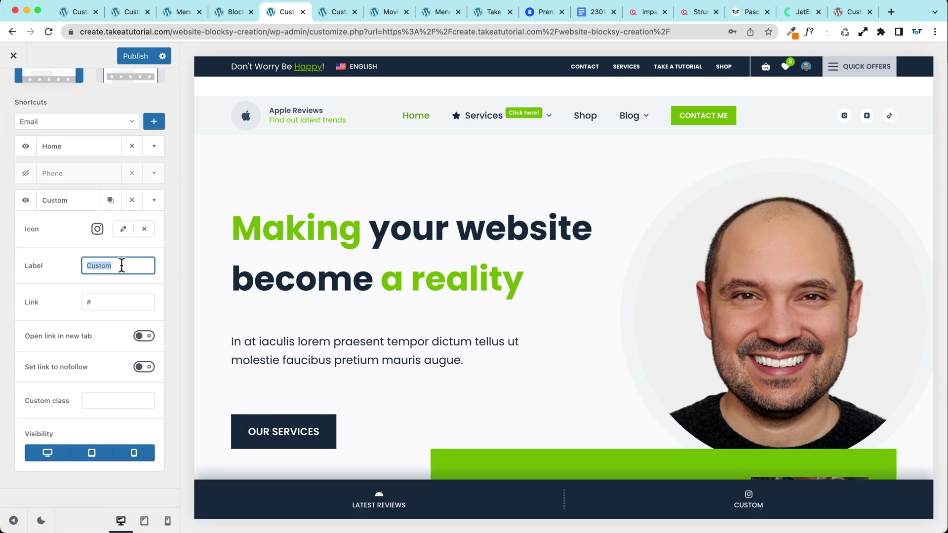
pyautogui.write('Instagram')
# - Set the Instagram shortcut's link to open in a new tab and collapse its settings
pyautogui.scroll(-1, 45, 310)
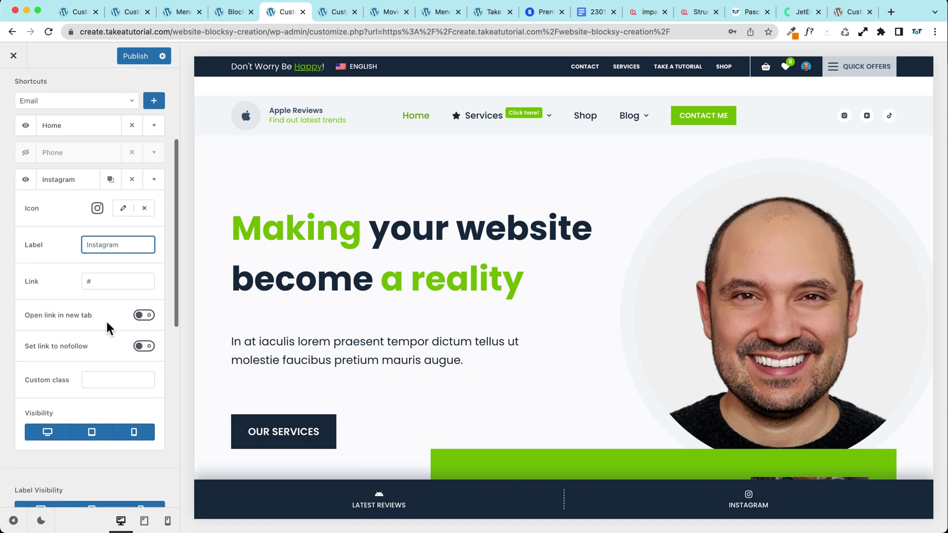
pyautogui.click(46, 316)
pyautogui.scroll(-2, 45, 316)
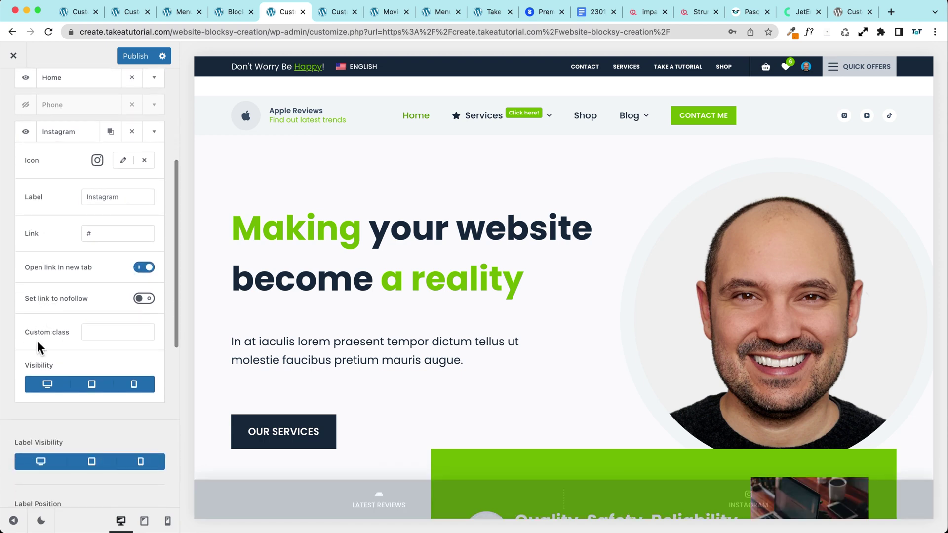
pyautogui.click(106, 333)
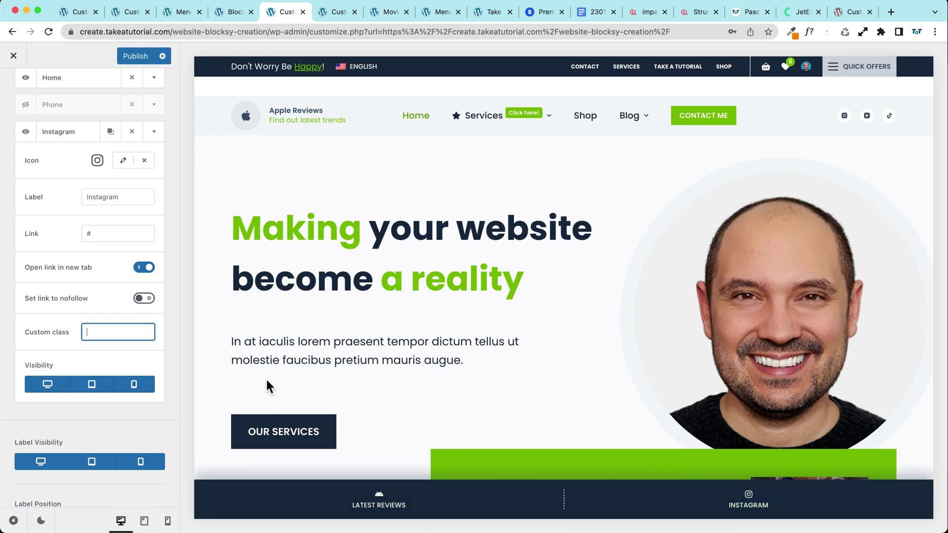
pyautogui.scroll(3, 124, 271)
pyautogui.click(153, 212)
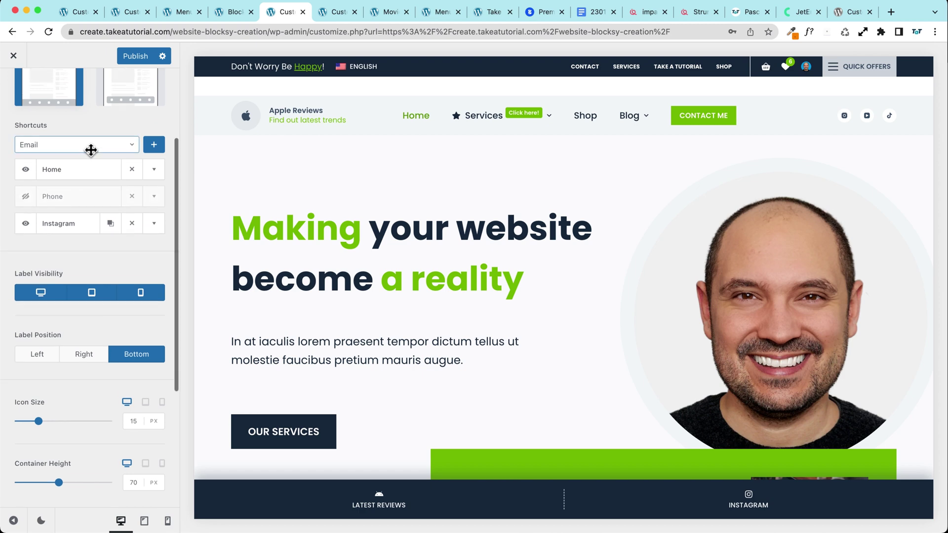
# - Add the Scroll Top and Wishlist shortcuts to the bar
pyautogui.click(92, 151)
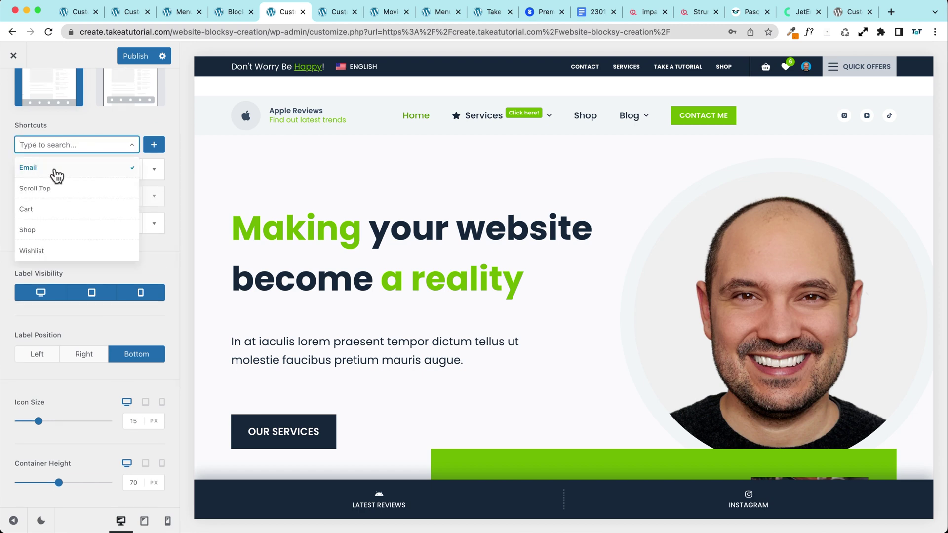
pyautogui.click(70, 196)
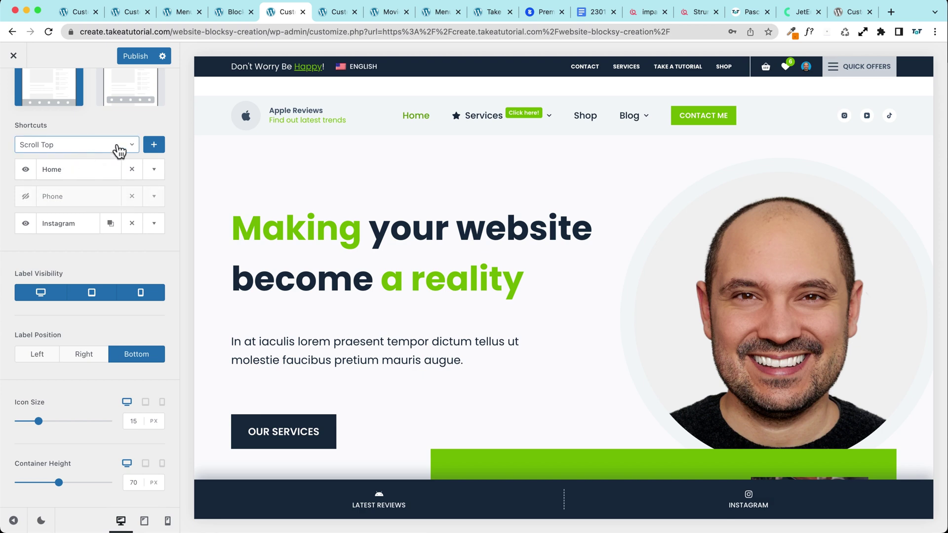
pyautogui.click(154, 145)
pyautogui.click(83, 147)
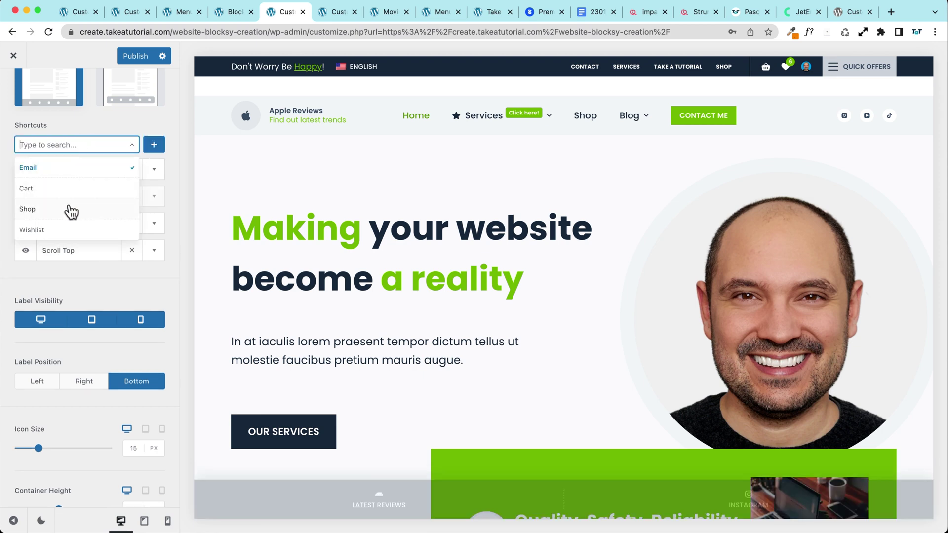
pyautogui.click(57, 230)
pyautogui.click(154, 145)
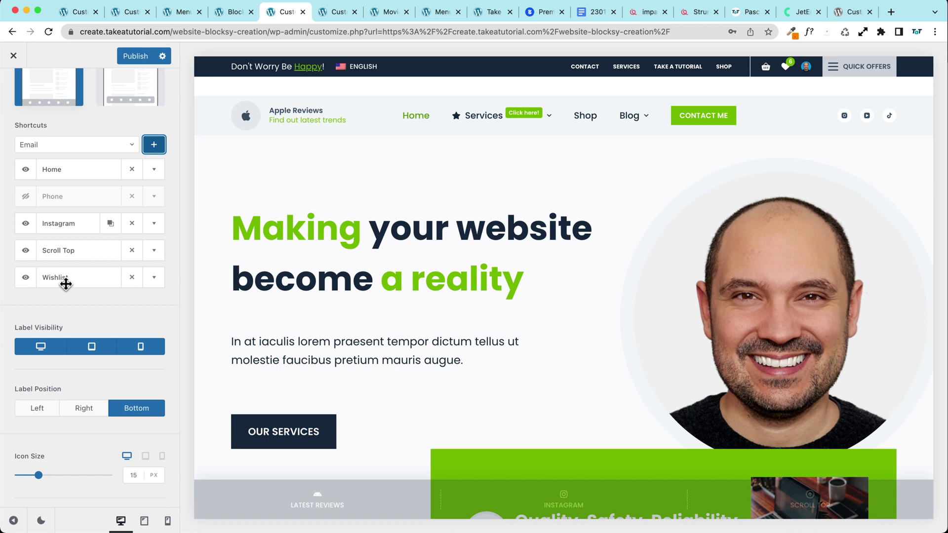
# - Add the Shop and Cart shortcuts to the bar
pyautogui.click(116, 144)
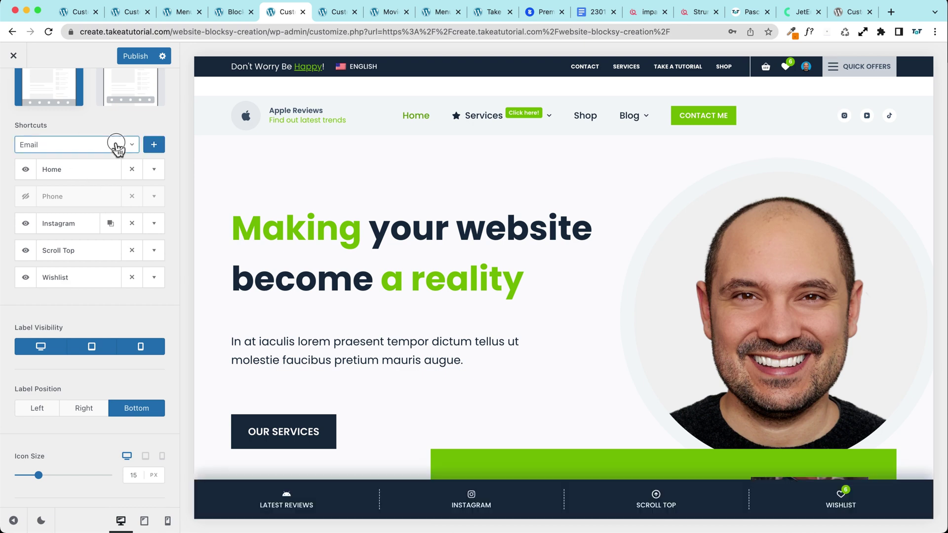
pyautogui.scroll(-1, 49, 198)
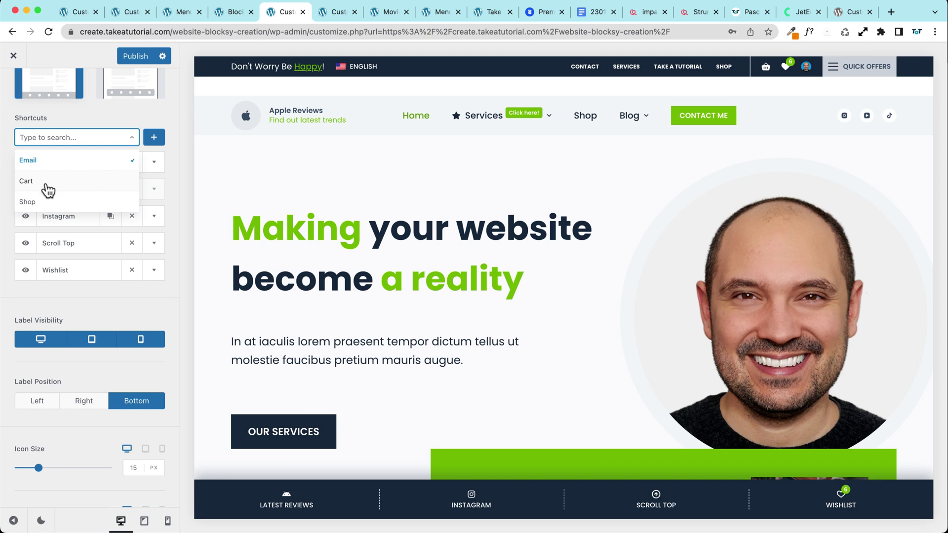
pyautogui.click(42, 201)
pyautogui.click(153, 137)
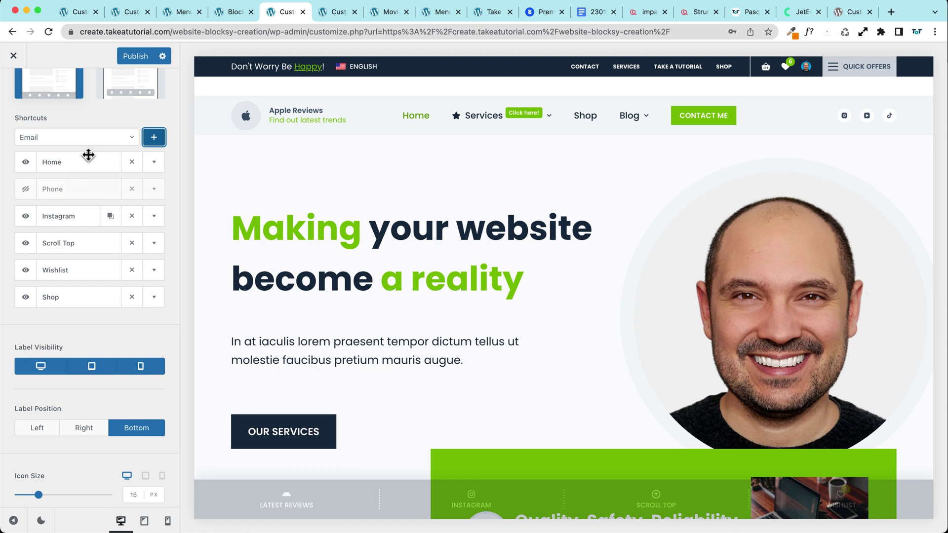
pyautogui.click(102, 136)
pyautogui.click(58, 184)
pyautogui.click(153, 137)
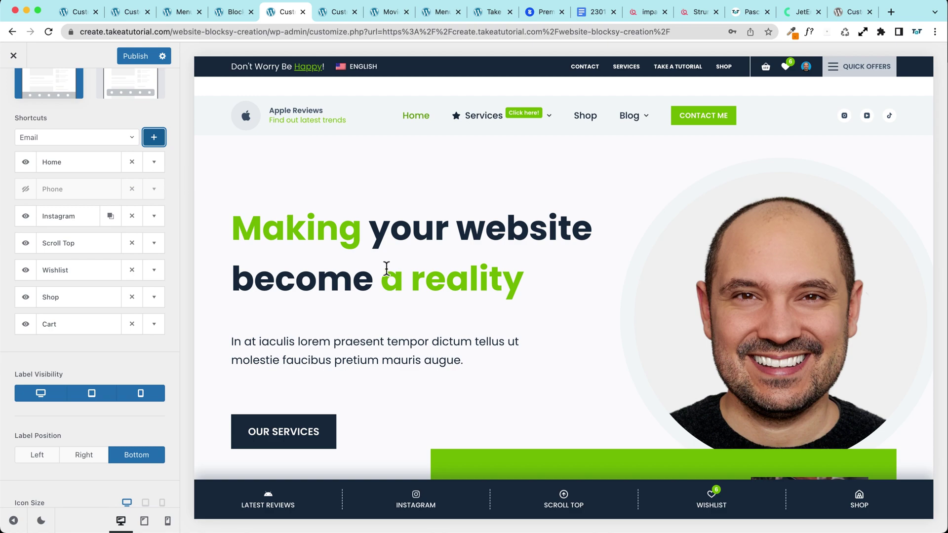
# - Check the extended shortcuts bar along the homepage and open the Home shortcut's settings
pyautogui.scroll(-12, 356, 415)
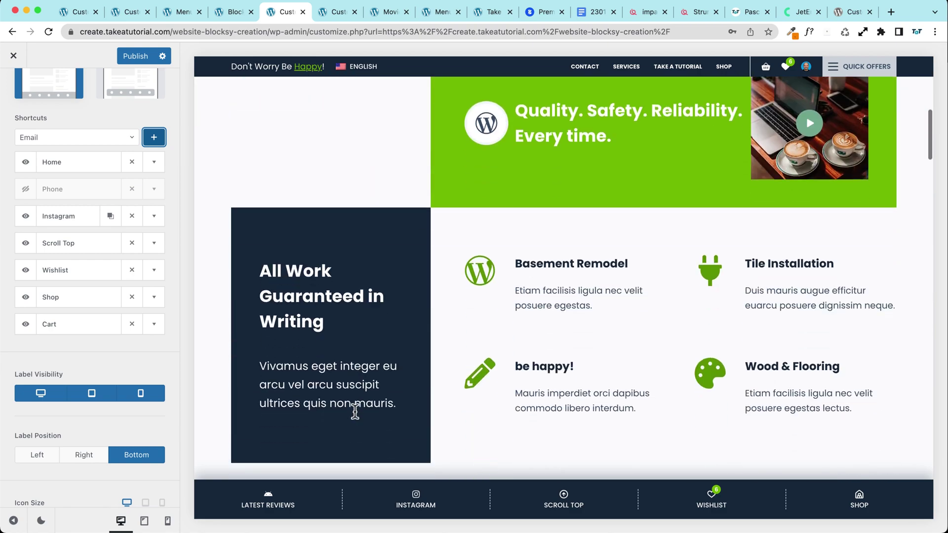
pyautogui.scroll(12, 356, 415)
pyautogui.scroll(-1, 356, 415)
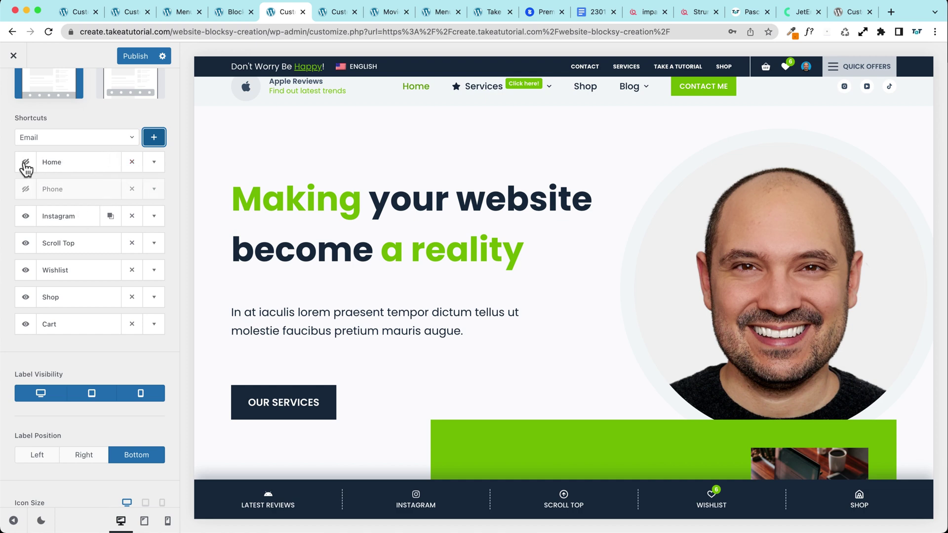
pyautogui.click(154, 163)
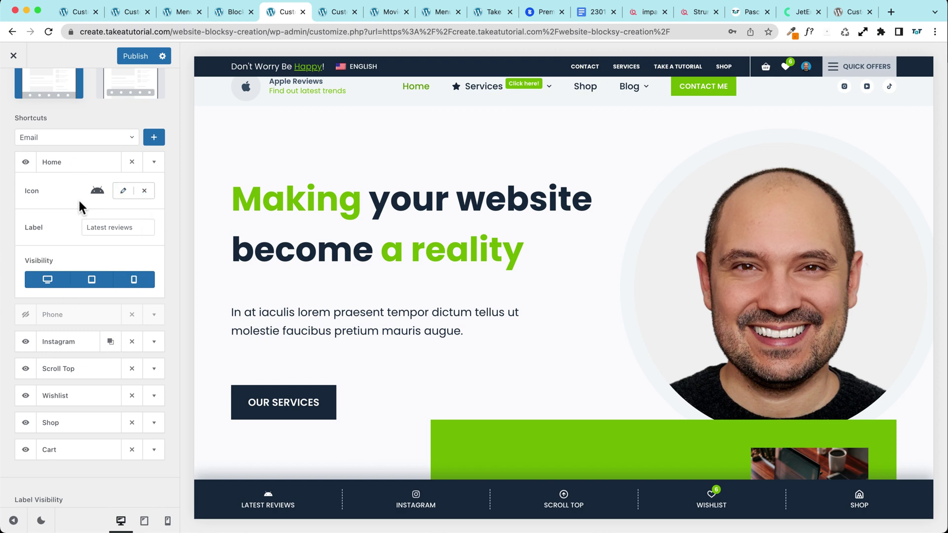
# - Collapse the Home shortcut's settings, duplicate the Instagram shortcut and hide the Home shortcut
pyautogui.moveTo(143, 230); pyautogui.dragTo(63, 226)
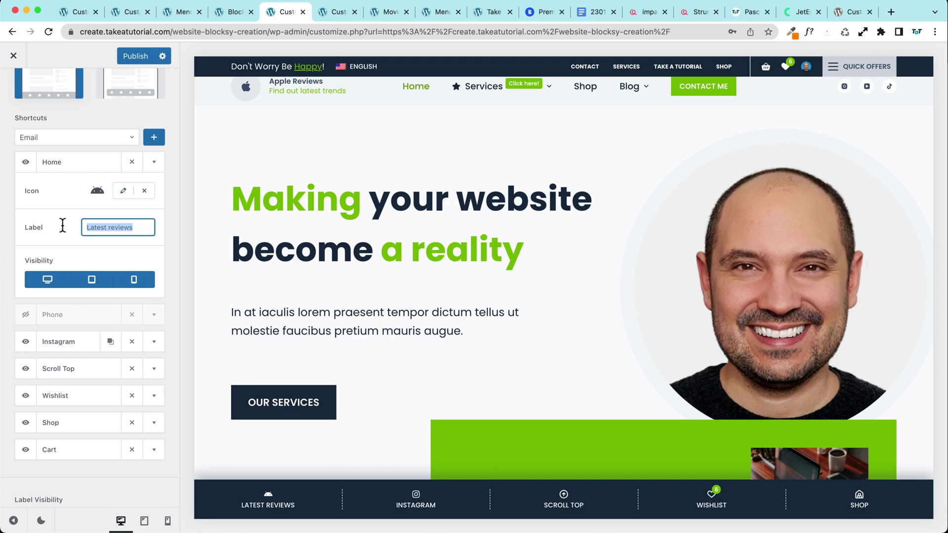
pyautogui.click(154, 163)
pyautogui.click(90, 138)
pyautogui.click(105, 137)
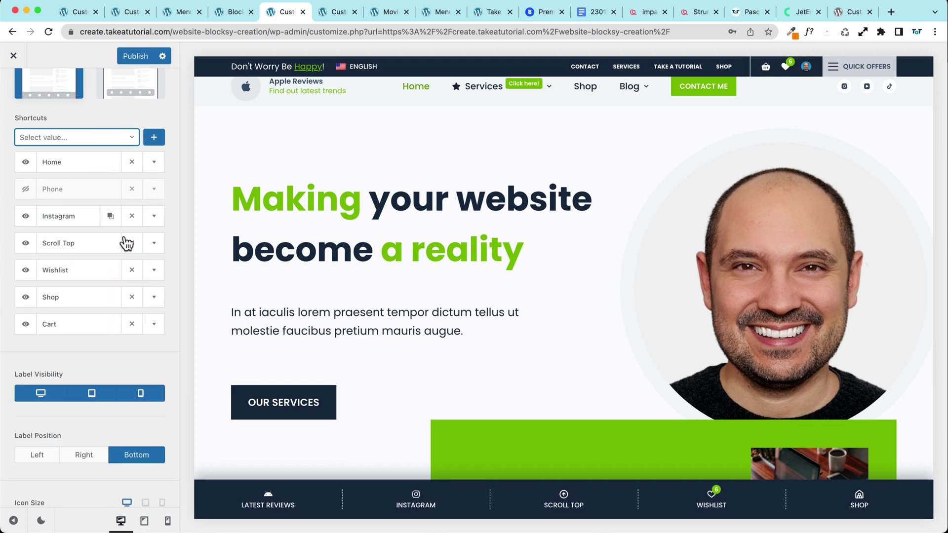
pyautogui.click(111, 217)
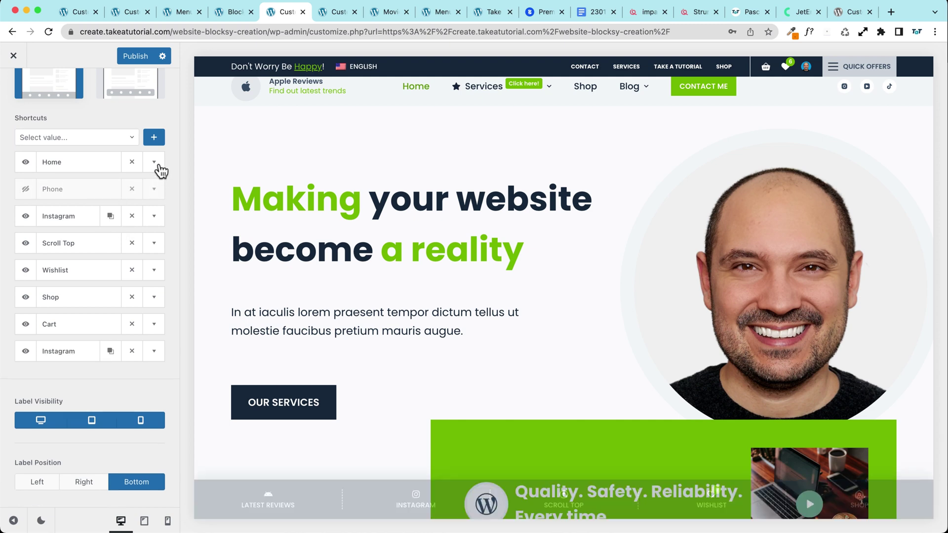
pyautogui.click(29, 163)
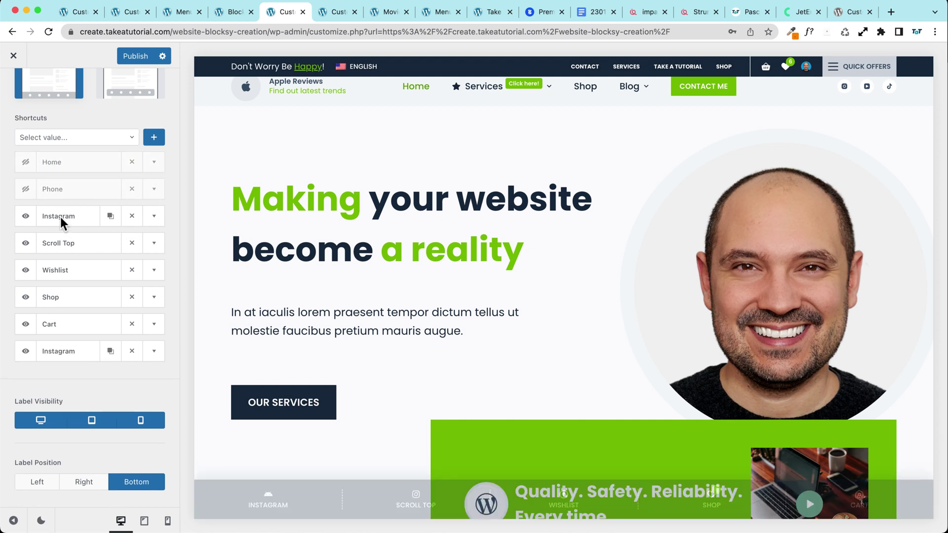
# - Move the duplicate Instagram shortcut ahead of the original and change its label to Reviews
pyautogui.moveTo(74, 354); pyautogui.dragTo(55, 218)
pyautogui.click(154, 216)
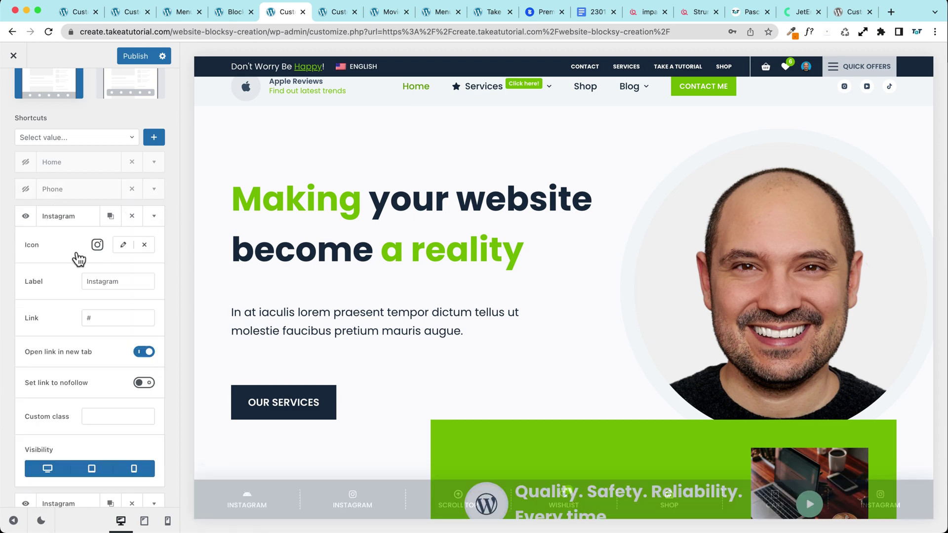
pyautogui.moveTo(129, 277); pyautogui.dragTo(57, 282)
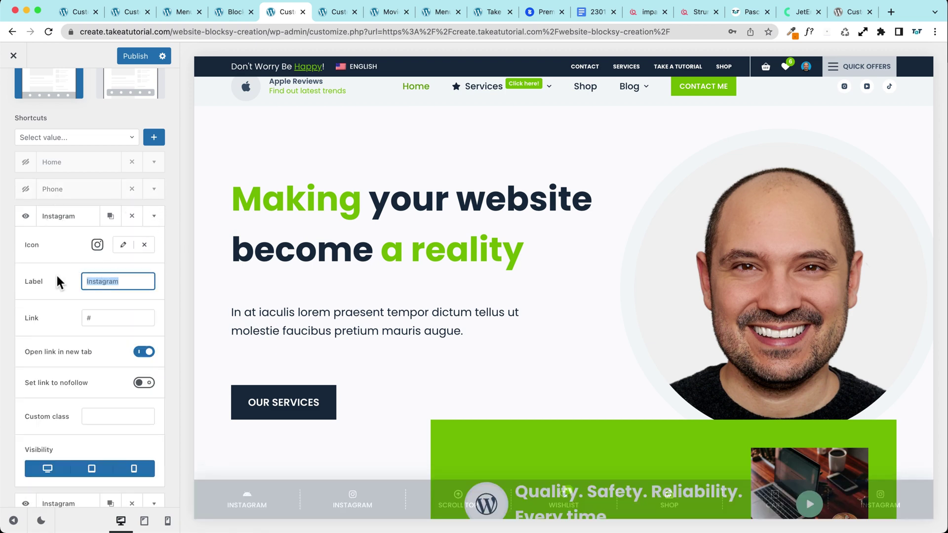
pyautogui.write('Rew')
pyautogui.press('BackSpace')
pyautogui.press('BackSpace')
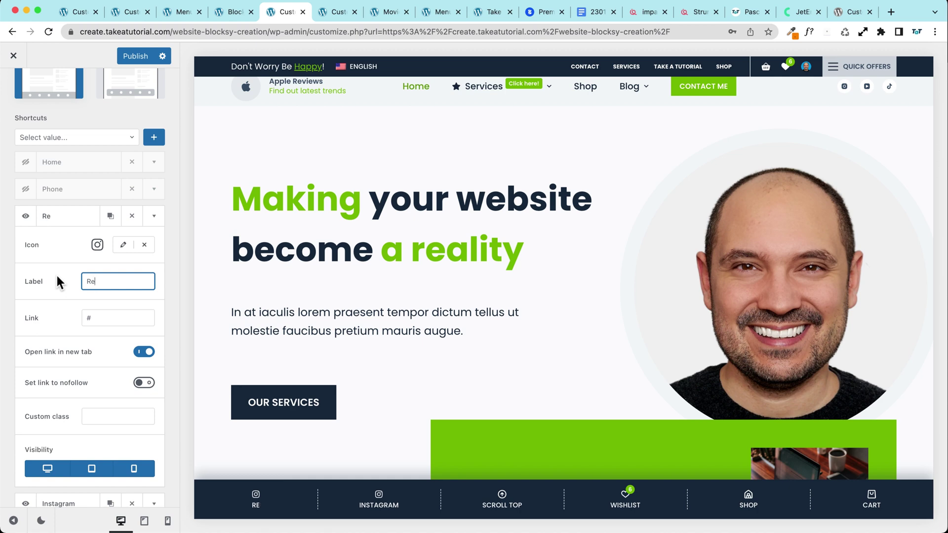
pyautogui.write('eviews')
# - Replace the Reviews shortcut's icon with the Android logo from the FontAwesome Brands icons
pyautogui.doubleClick(99, 317)
pyautogui.click(98, 245)
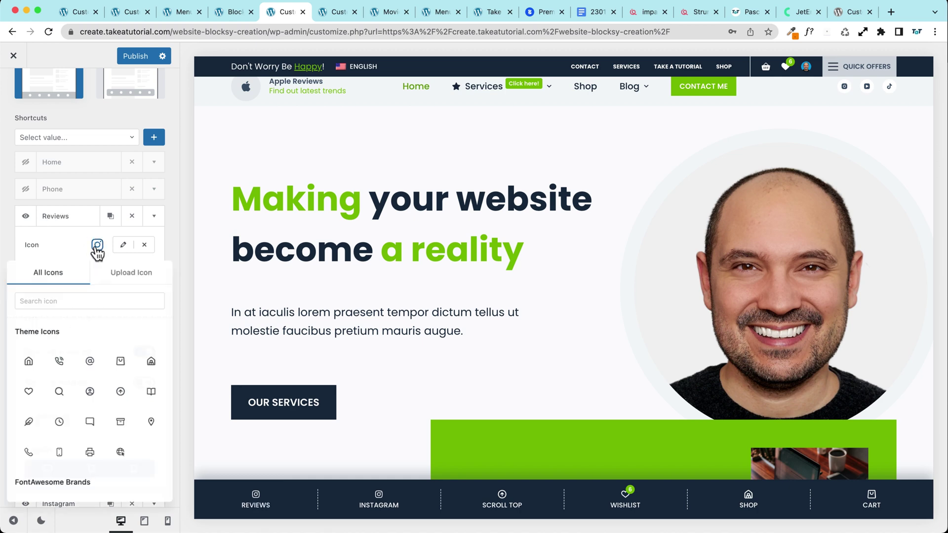
pyautogui.scroll(-5, 88, 376)
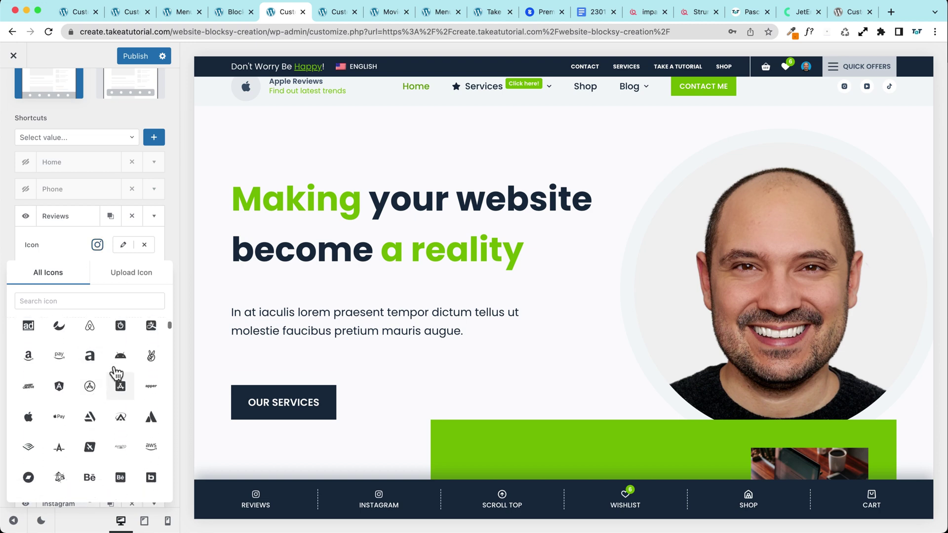
pyautogui.click(120, 355)
pyautogui.click(54, 219)
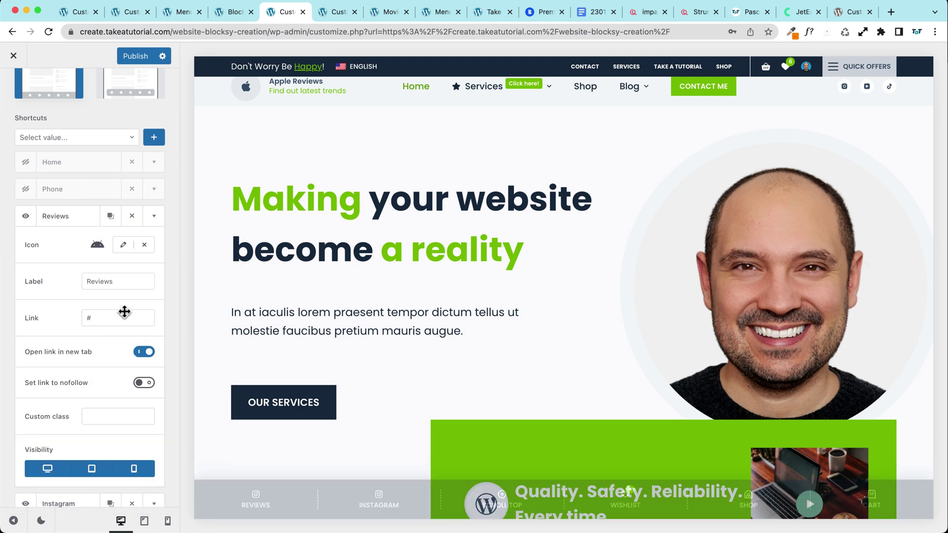
# - Turn off opening the Reviews shortcut's link in a new tab and publish the changes
pyautogui.scroll(-2, 98, 346)
pyautogui.click(144, 305)
pyautogui.scroll(3, 60, 294)
pyautogui.scroll(1, 60, 296)
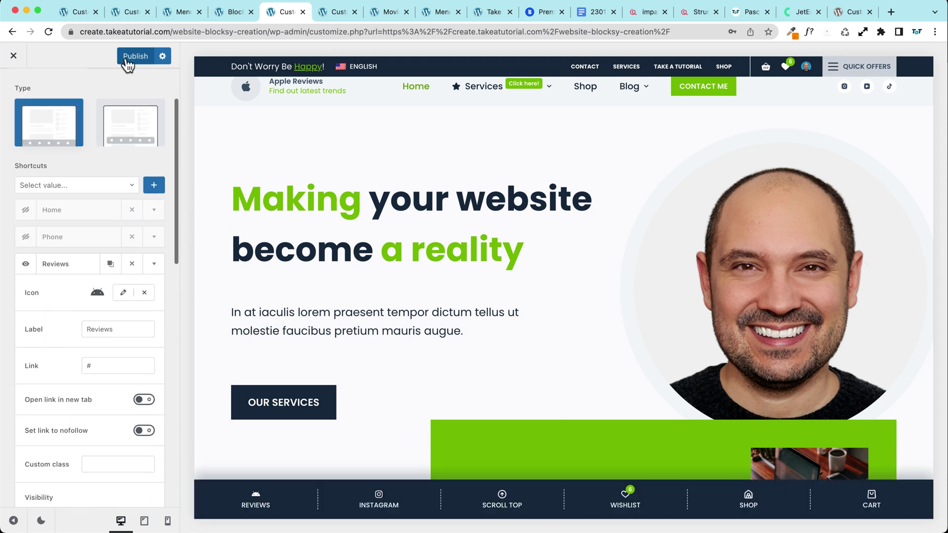
pyautogui.click(127, 61)
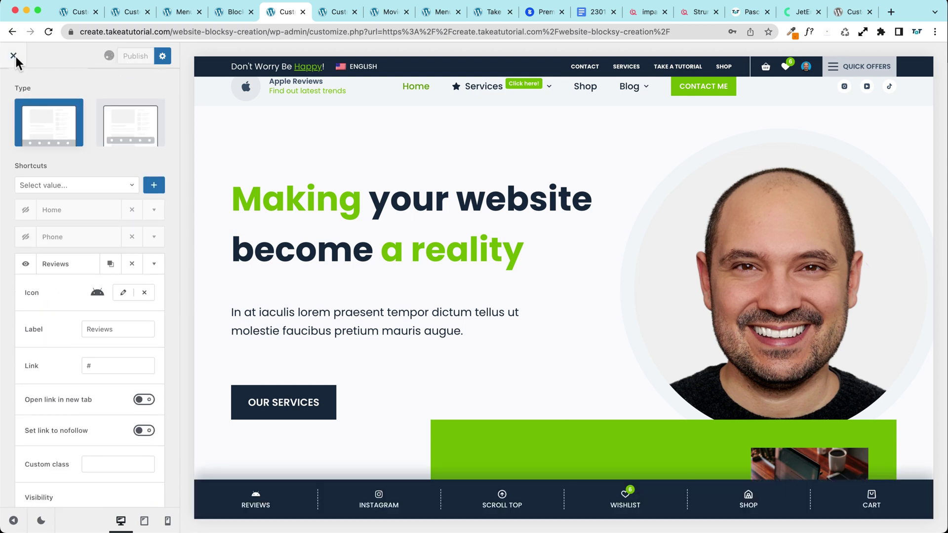
# - Leave the Customizer for the live Movies archive page and check the shortcuts bar along the page
pyautogui.click(316, 13)
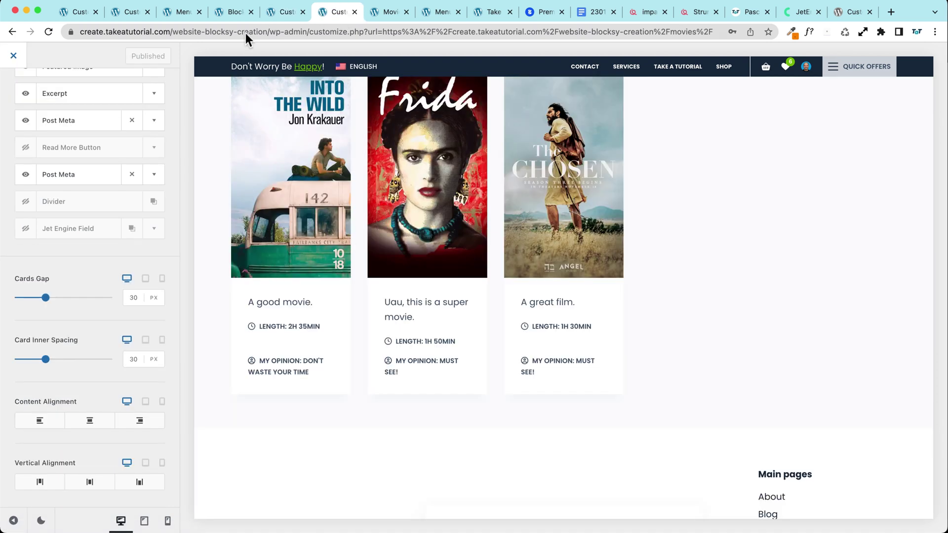
pyautogui.click(13, 56)
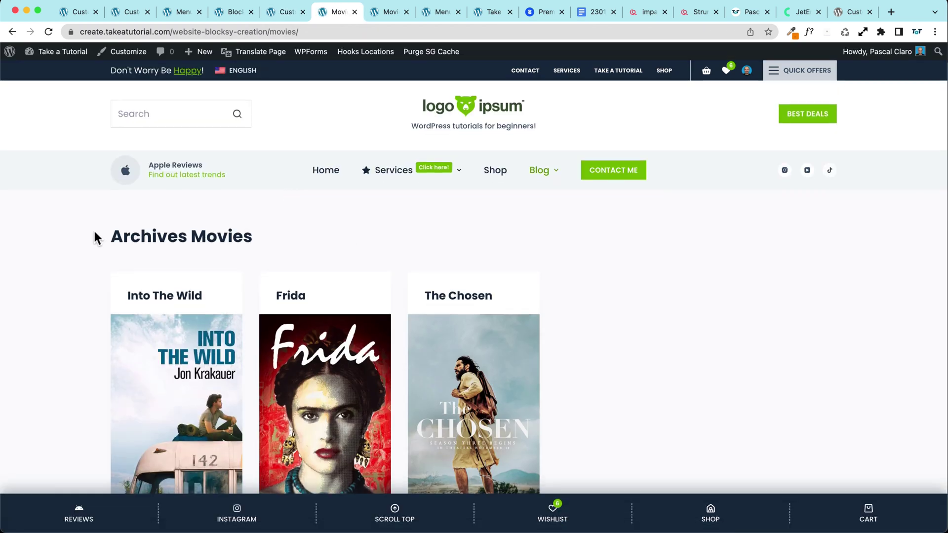
pyautogui.scroll(-3, 94, 237)
pyautogui.scroll(-5, 94, 232)
pyautogui.scroll(5, 94, 232)
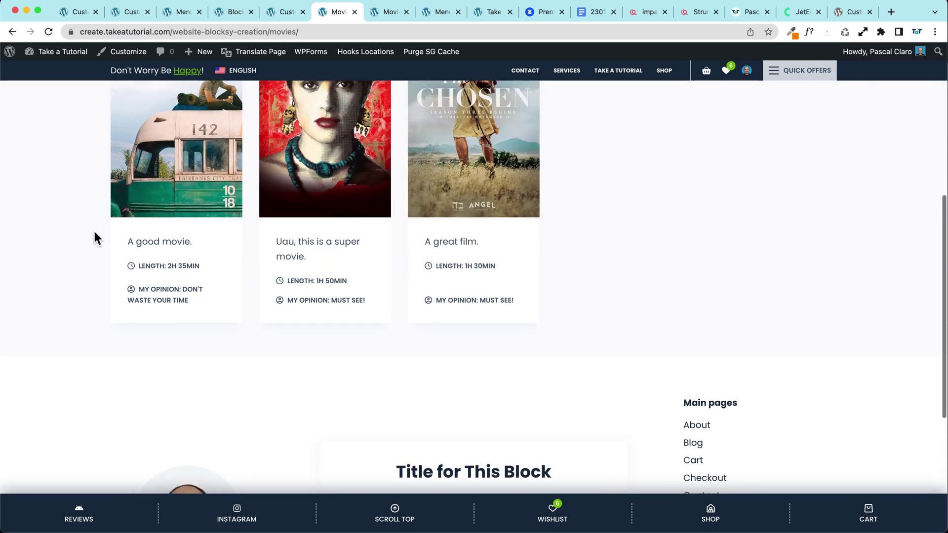
pyautogui.scroll(1, 94, 229)
pyautogui.scroll(-4, 93, 229)
pyautogui.scroll(2, 89, 229)
pyautogui.scroll(3, 89, 229)
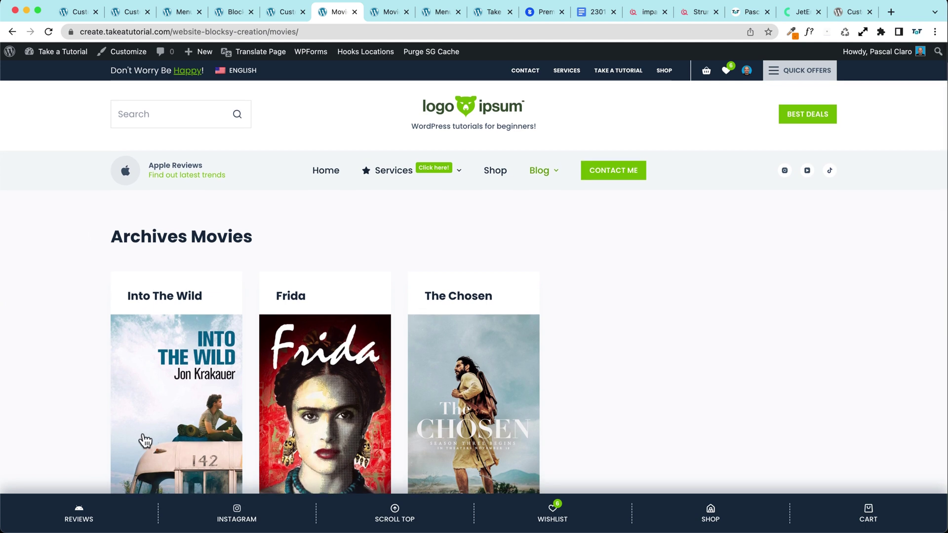
# - Inspect the Movies archive page in the browser's phone emulation and check how the shortcuts bar fits
pyautogui.rightClick(724, 282)
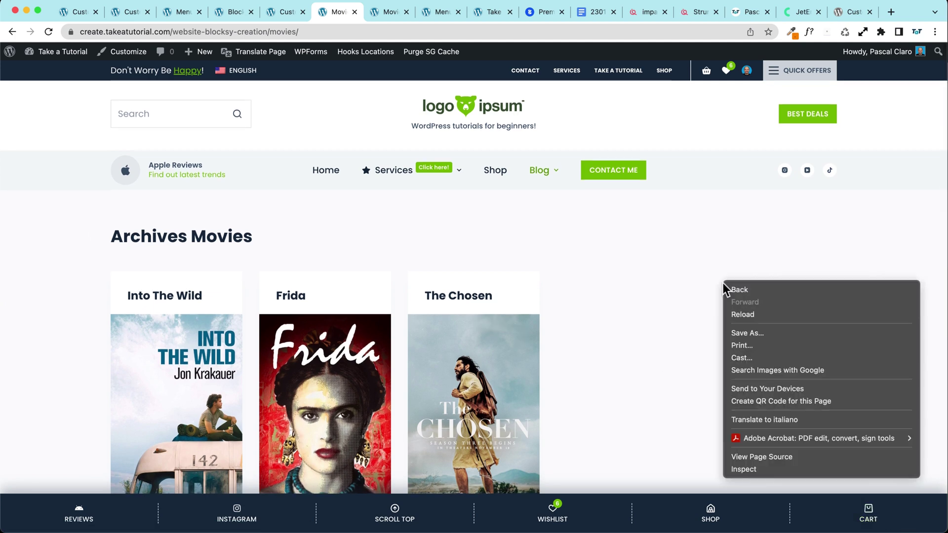
pyautogui.click(387, 11)
pyautogui.click(428, 13)
pyautogui.click(331, 11)
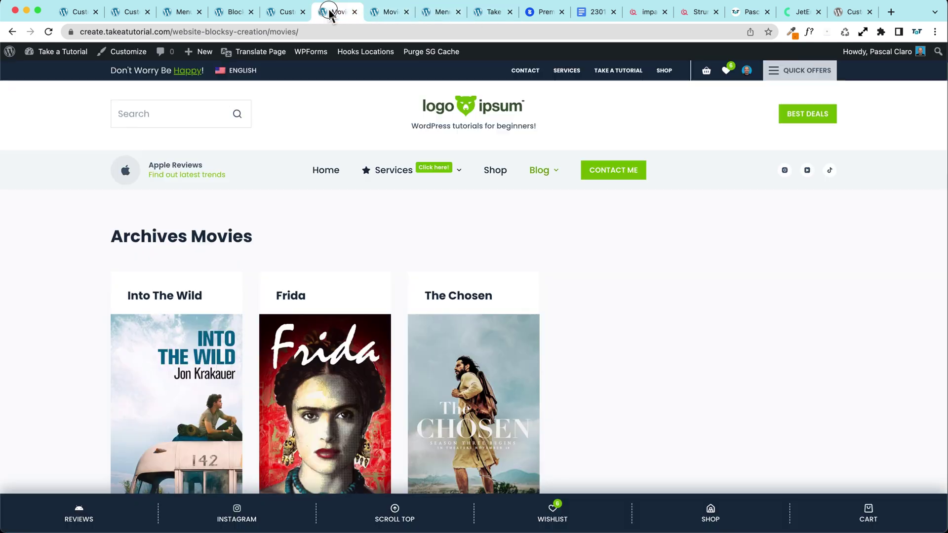
pyautogui.rightClick(658, 179)
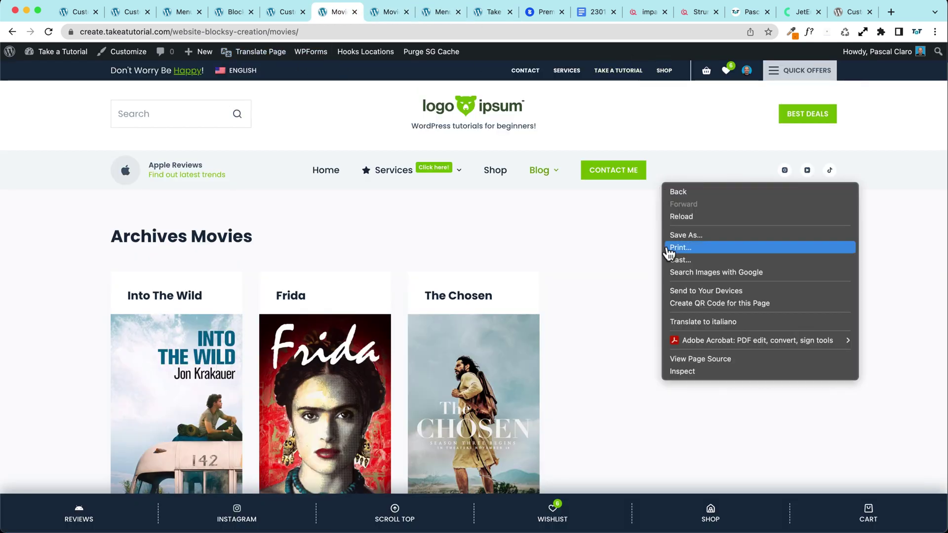
pyautogui.click(683, 372)
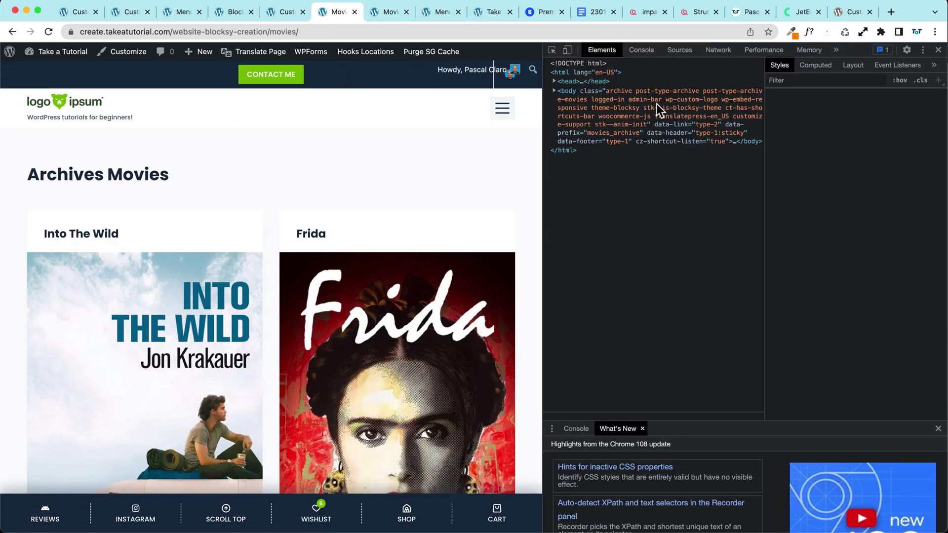
pyautogui.click(568, 50)
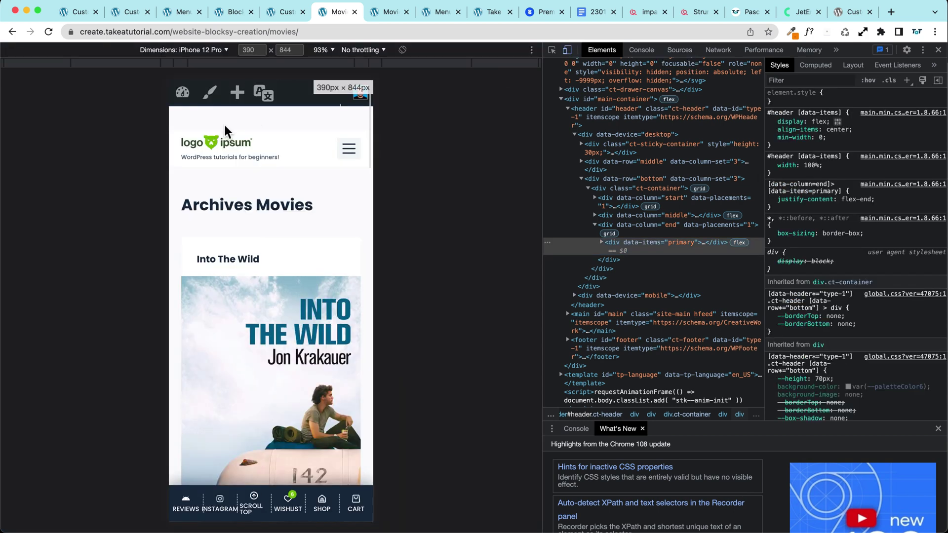
pyautogui.scroll(-5, 252, 305)
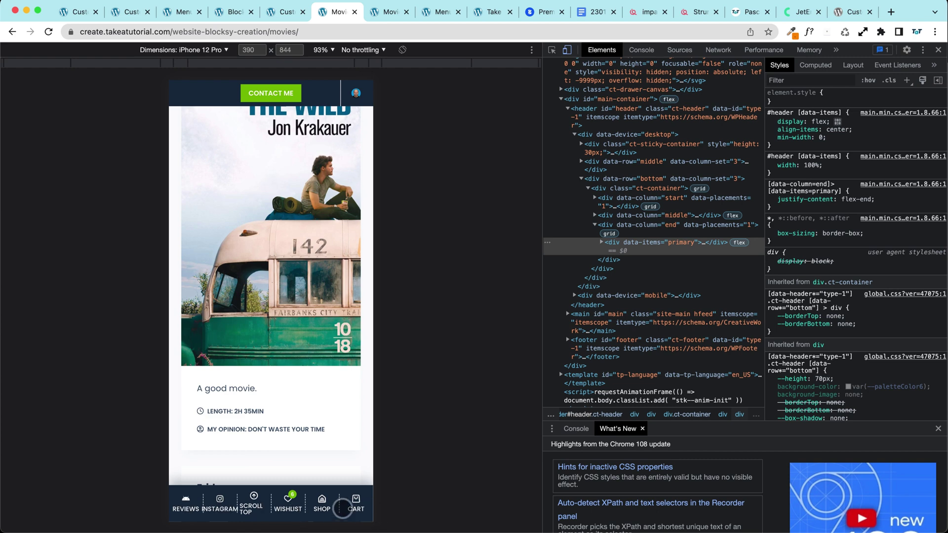
# - Return to the Shortcuts Bar settings and hide the Reviews shortcut on mobile
pyautogui.click(286, 13)
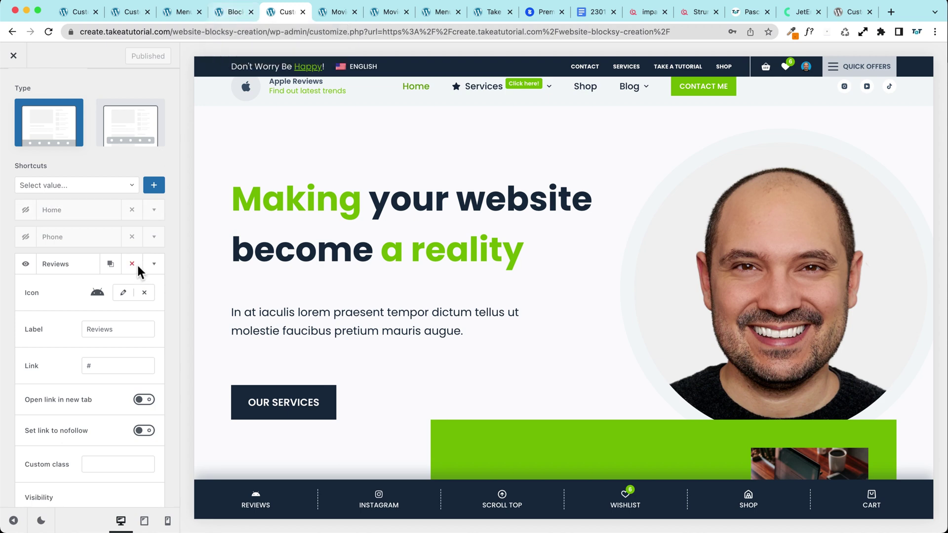
pyautogui.scroll(-5, 70, 290)
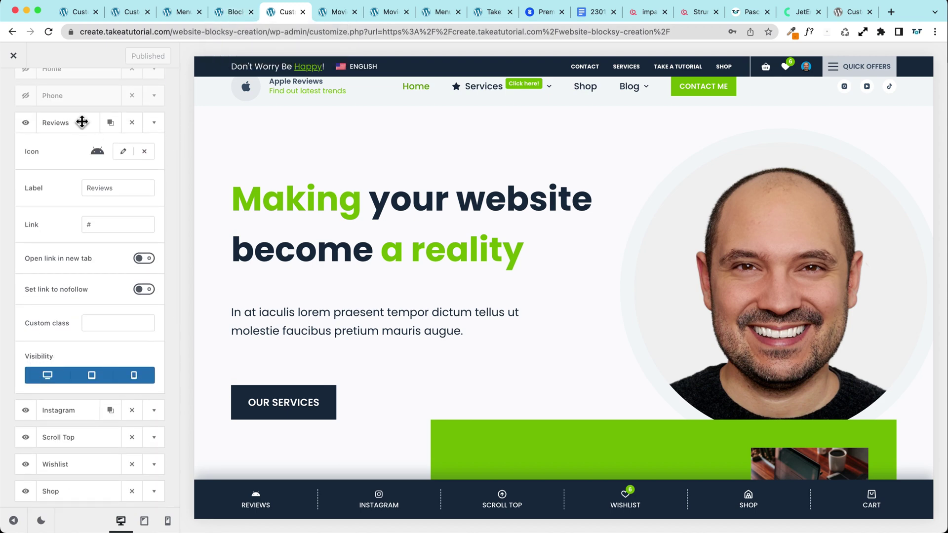
pyautogui.click(136, 377)
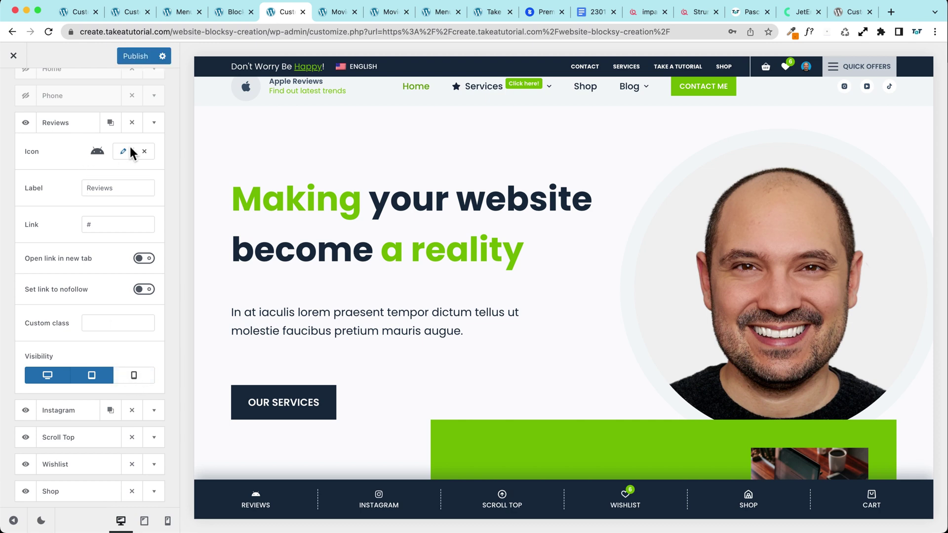
pyautogui.click(155, 126)
# - Hide the Cart and Scroll Top shortcuts on mobile and publish the changes
pyautogui.click(154, 260)
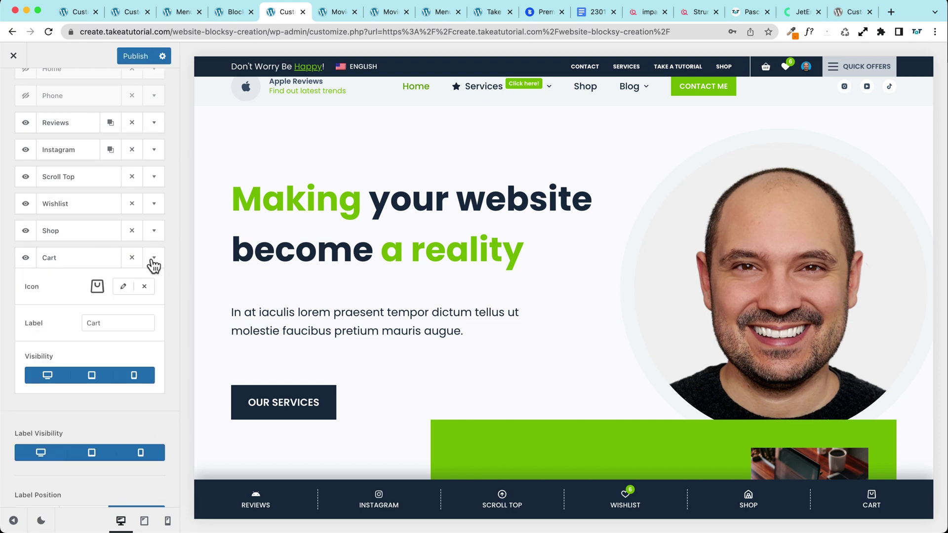
pyautogui.click(134, 377)
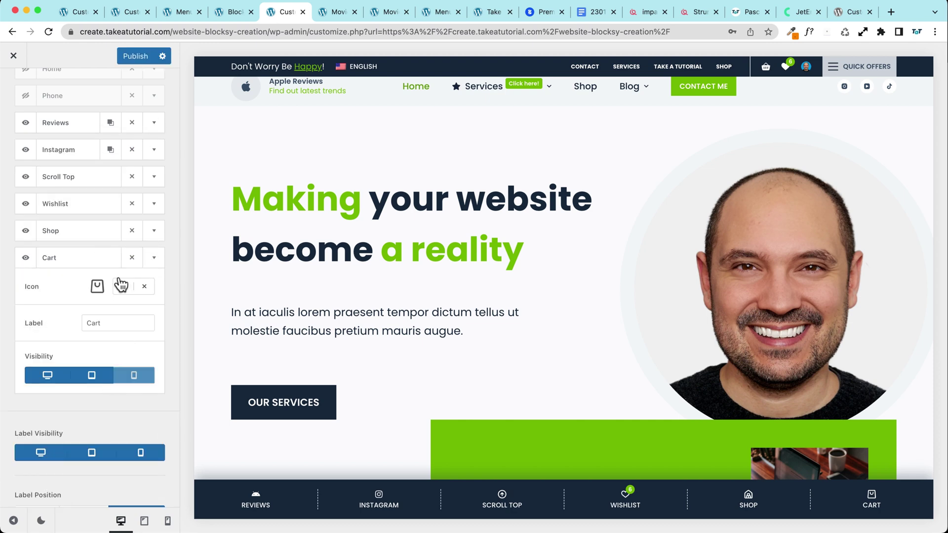
pyautogui.click(154, 258)
pyautogui.click(154, 178)
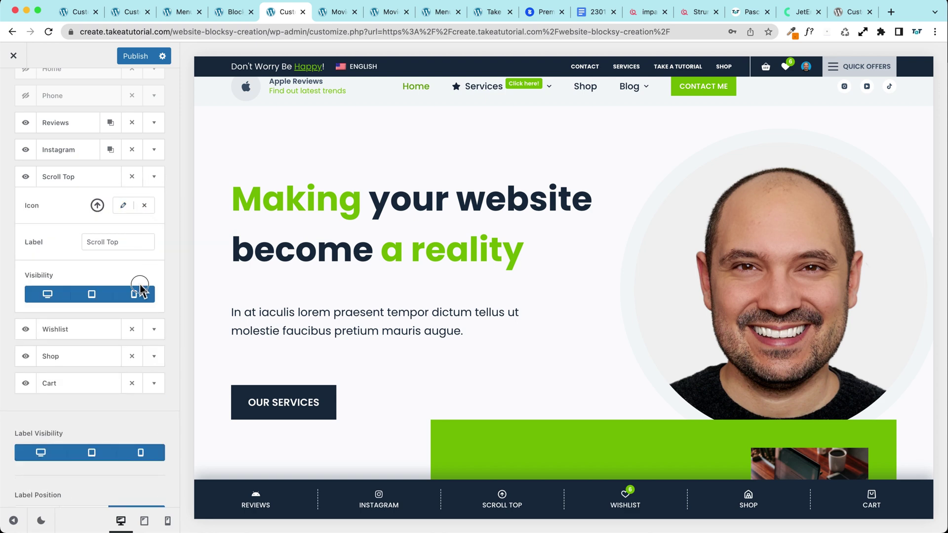
pyautogui.click(154, 176)
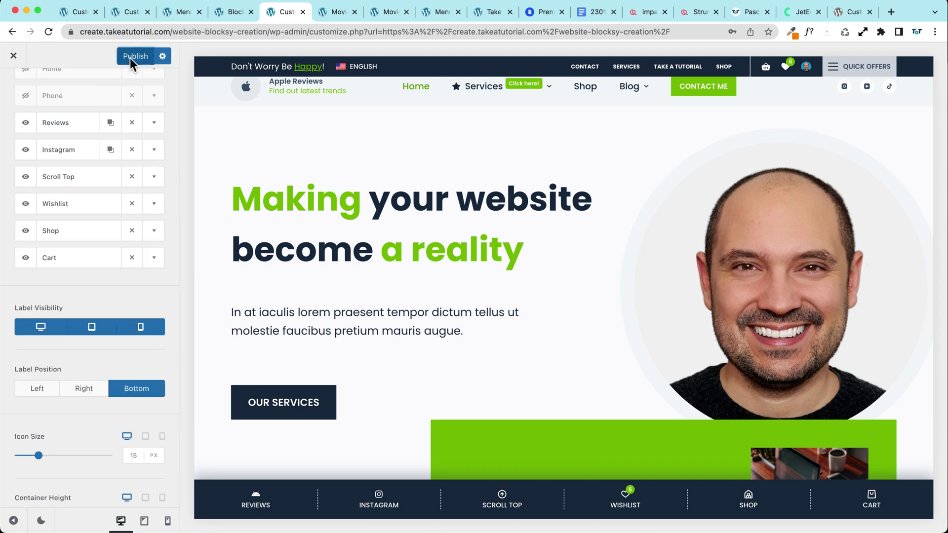
# - Reload the Movies archive in the phone preview and check the reduced shortcuts bar along the page
pyautogui.click(326, 13)
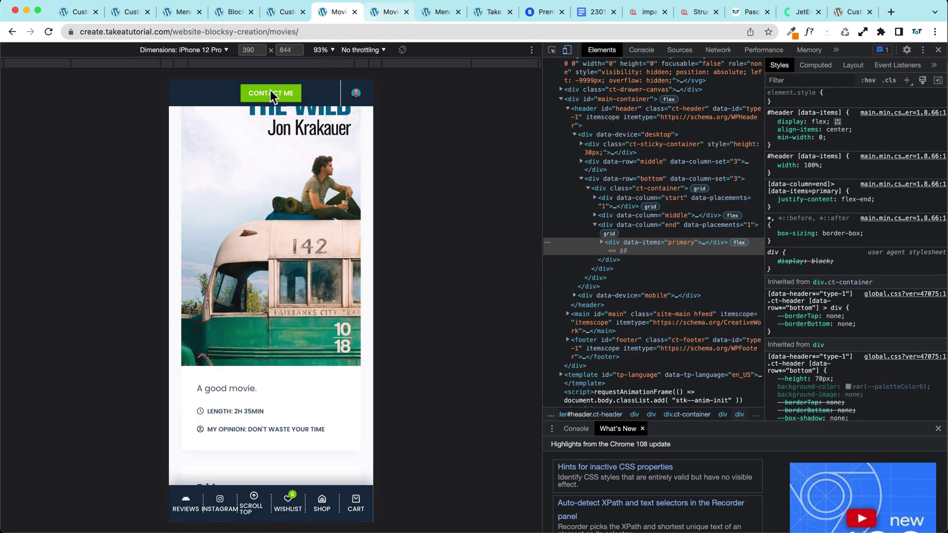
pyautogui.click(48, 33)
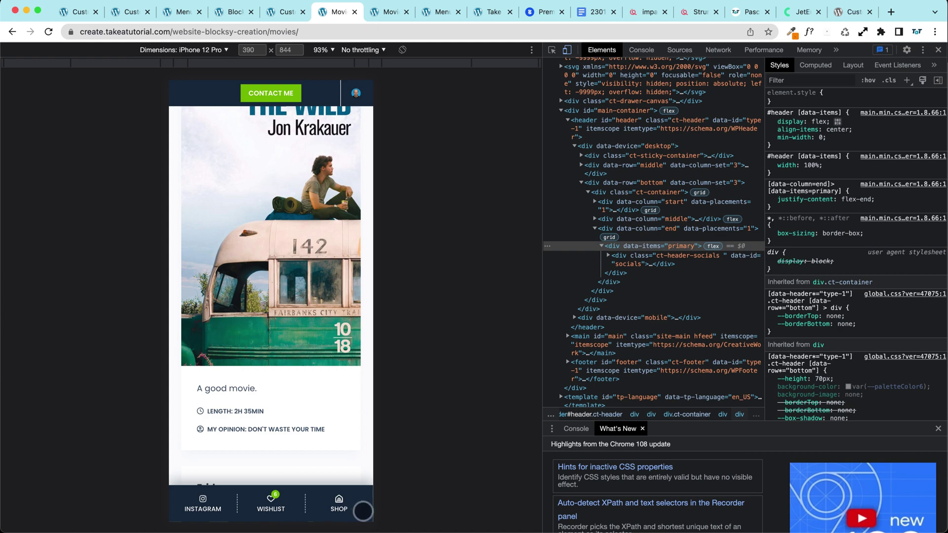
pyautogui.scroll(-7, 230, 369)
pyautogui.scroll(10, 230, 370)
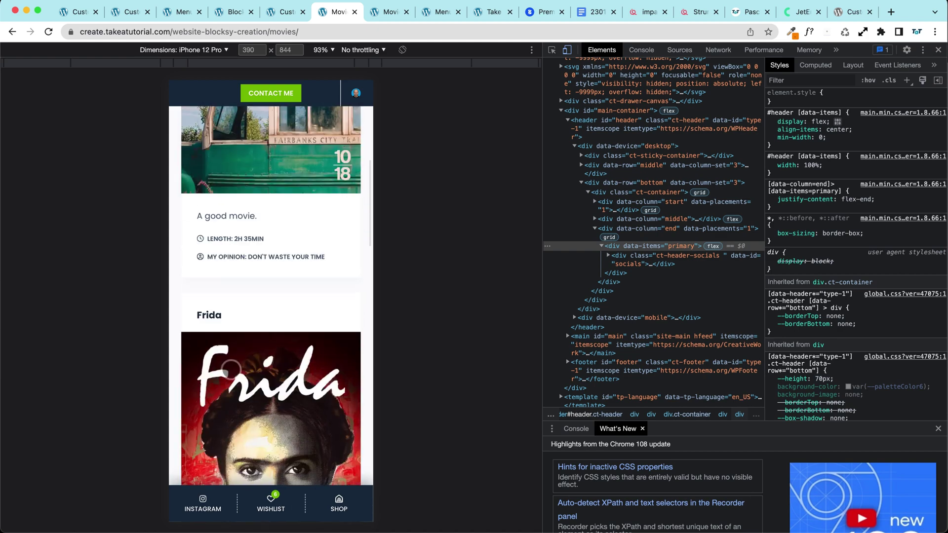
pyautogui.scroll(-6, 232, 370)
pyautogui.scroll(-15, 232, 369)
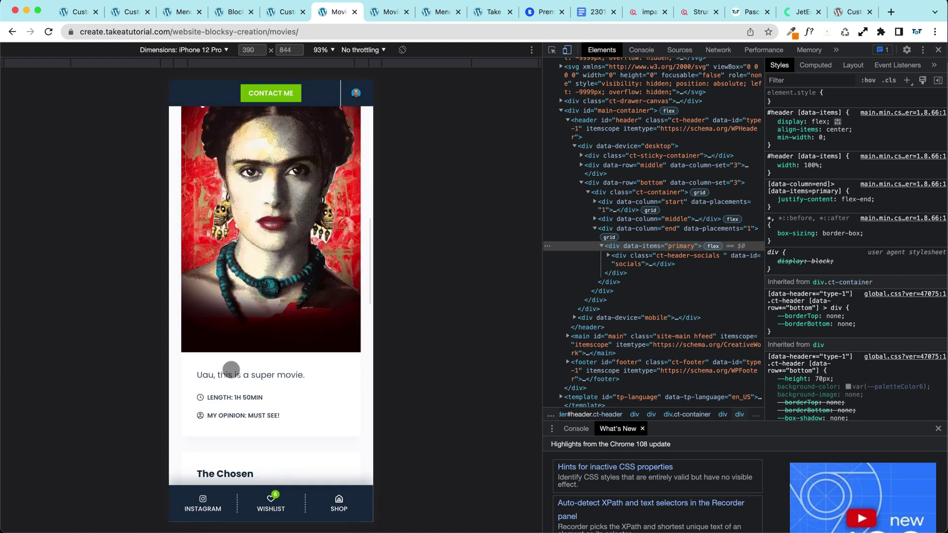
pyautogui.scroll(-4, 230, 370)
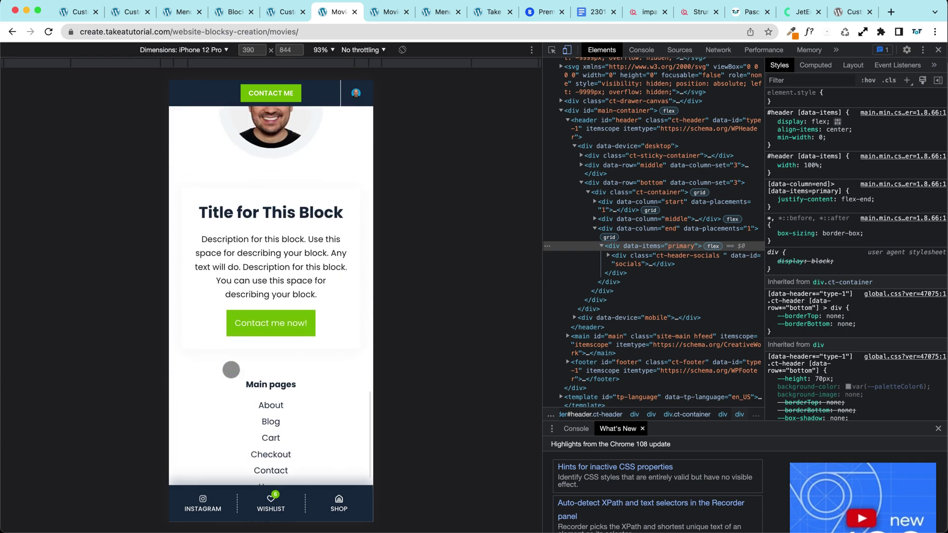
pyautogui.scroll(12, 232, 371)
pyautogui.scroll(15, 247, 381)
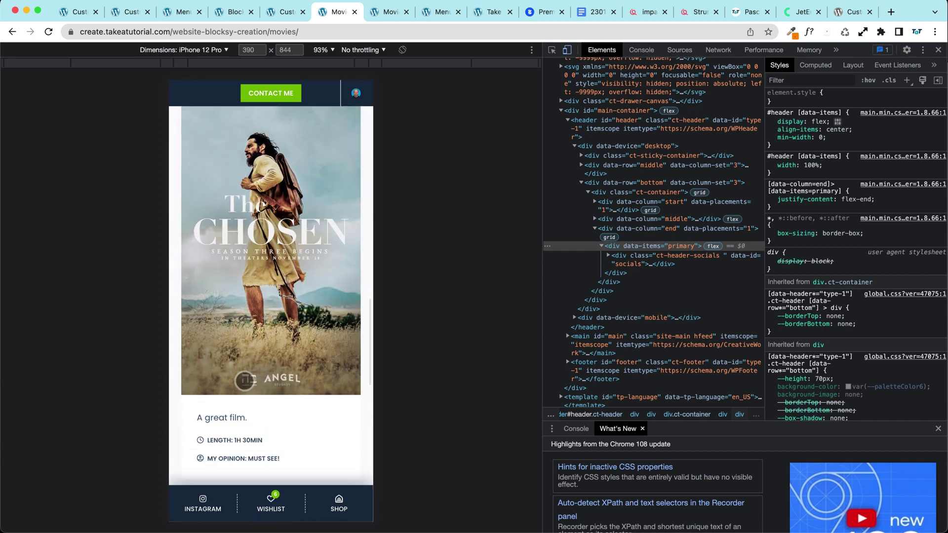
# - Return to the Shortcuts Bar settings and turn off the bar's visibility on desktop
pyautogui.scroll(3, 244, 381)
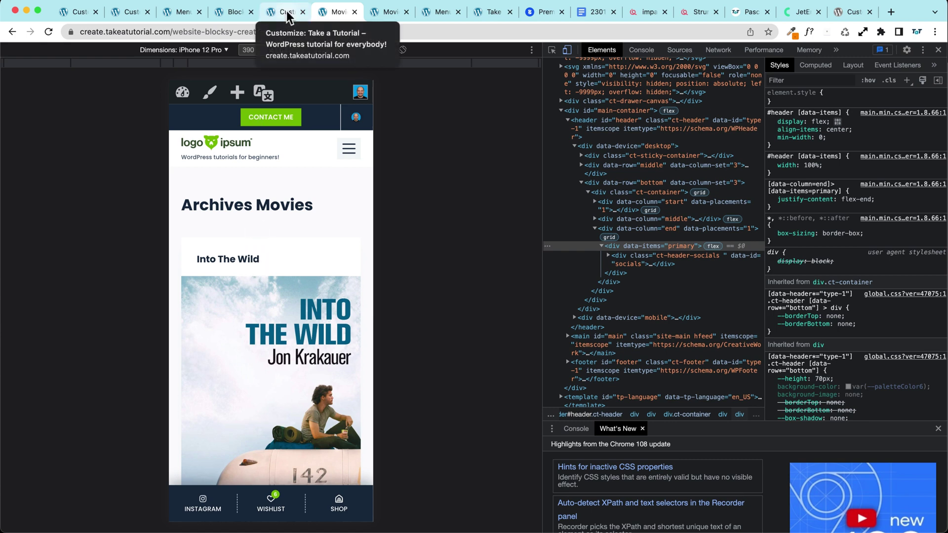
pyautogui.scroll(-2, 239, 301)
pyautogui.scroll(2, 239, 301)
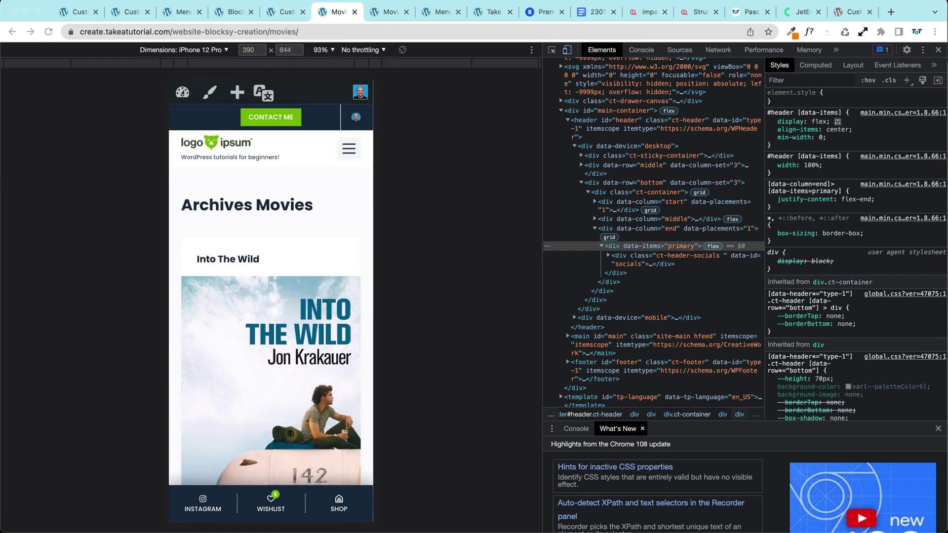
pyautogui.click(286, 12)
pyautogui.scroll(-4, 272, 345)
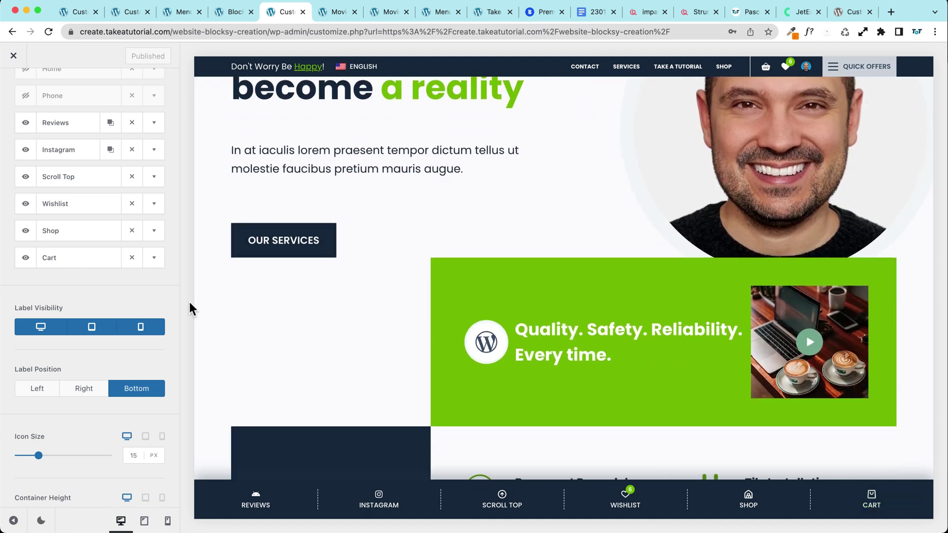
pyautogui.scroll(-5, 159, 314)
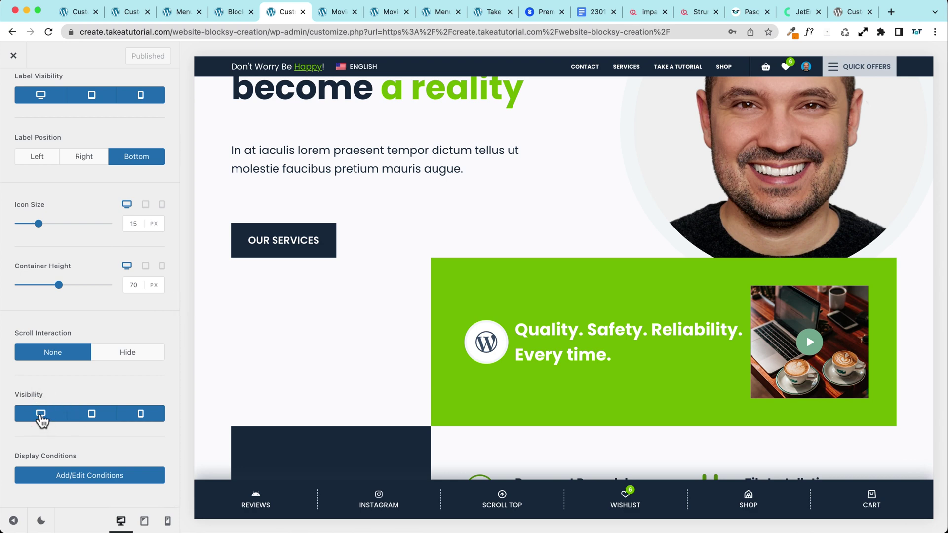
pyautogui.click(39, 413)
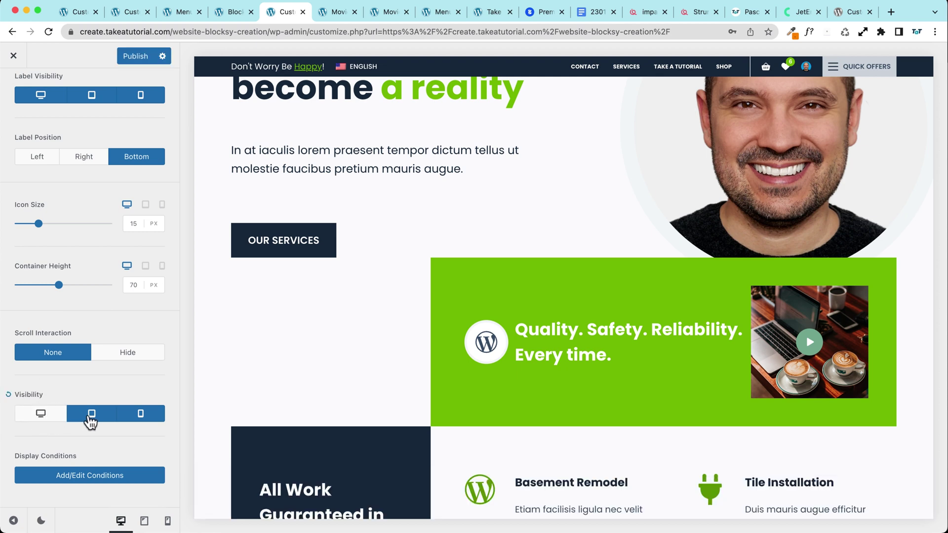
# - Compare the shortcuts bar in the customizer's tablet and mobile previews
pyautogui.click(144, 521)
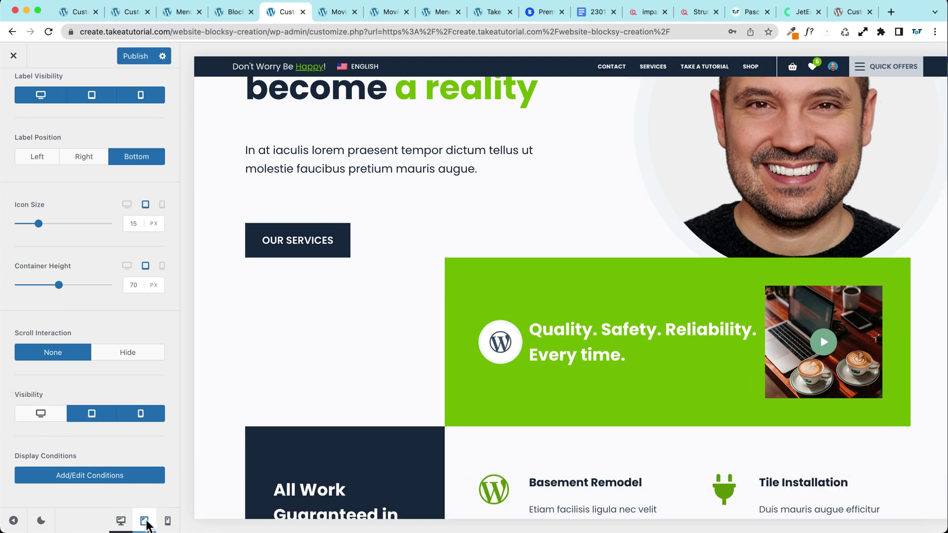
pyautogui.click(168, 521)
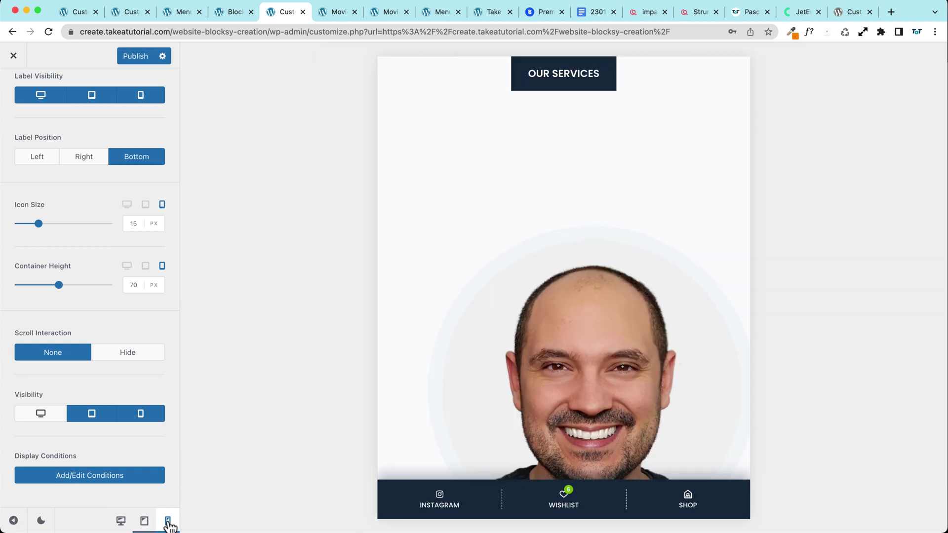
pyautogui.click(145, 521)
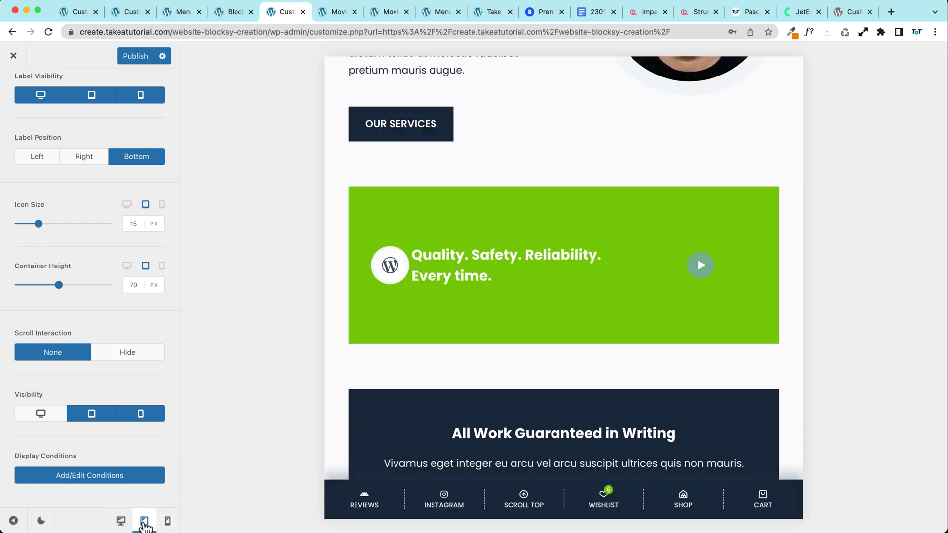
pyautogui.click(168, 524)
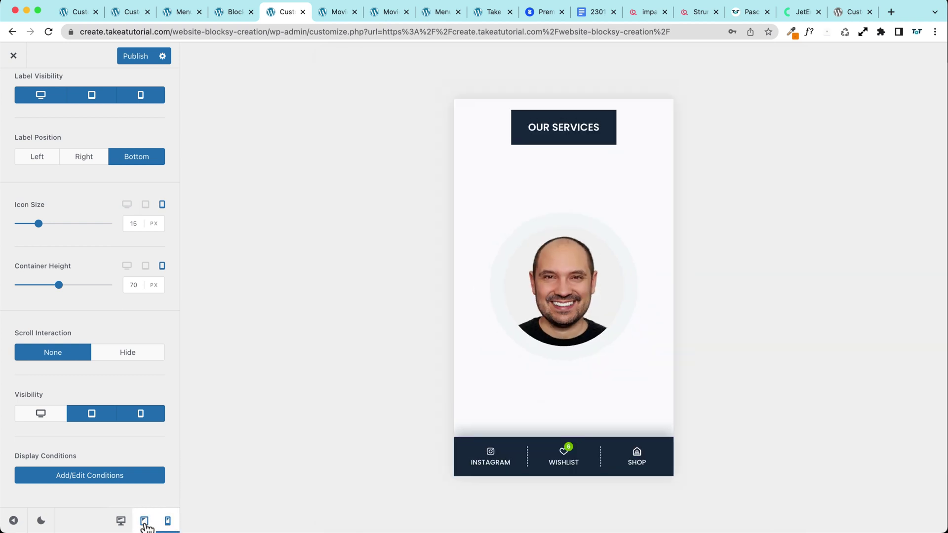
pyautogui.click(144, 522)
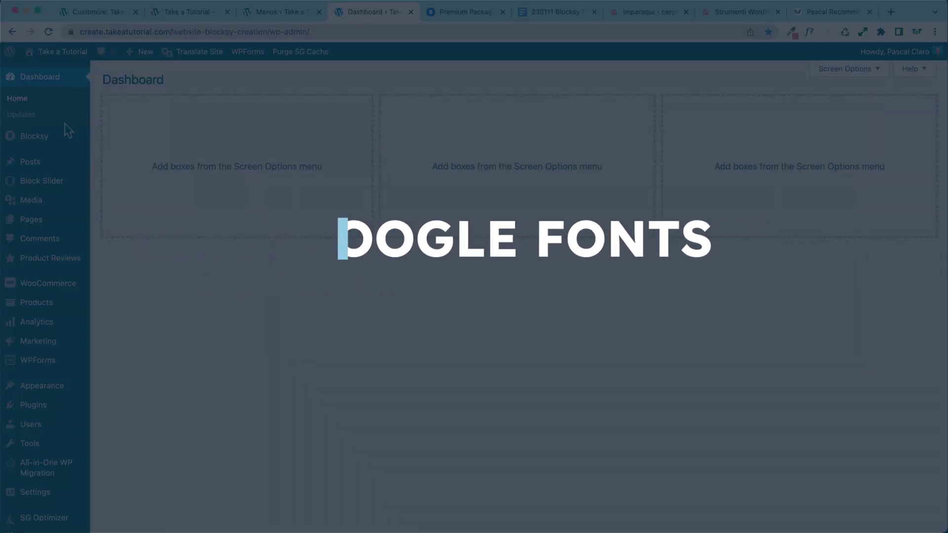
# - Open the Pro Extensions of Blocksy in the WordPress dashboard and activate Local Google Fonts
pyautogui.moveTo(66, 145)
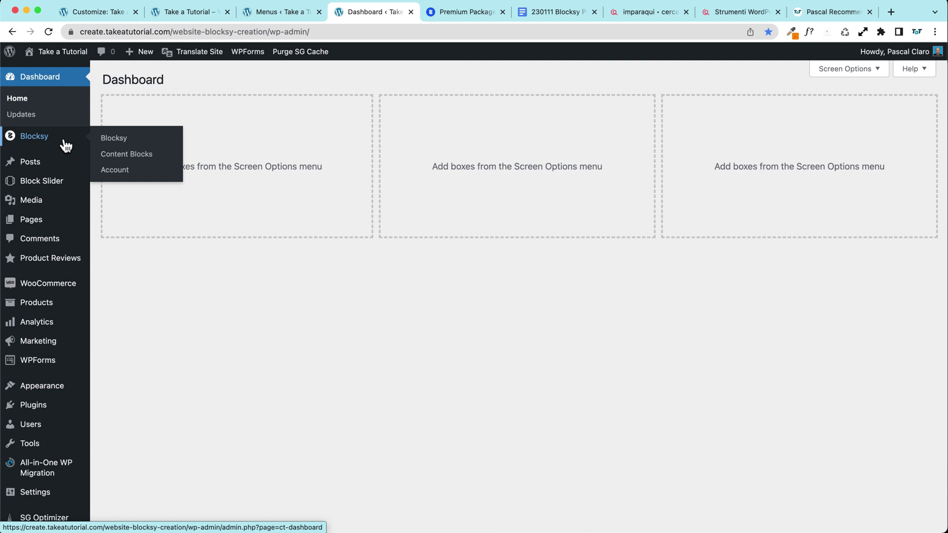
pyautogui.click(123, 154)
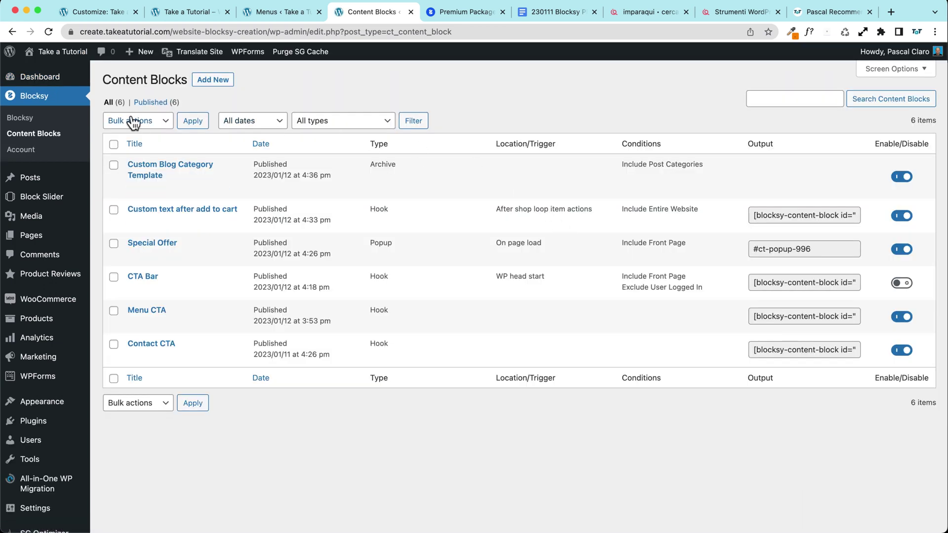
pyautogui.click(22, 121)
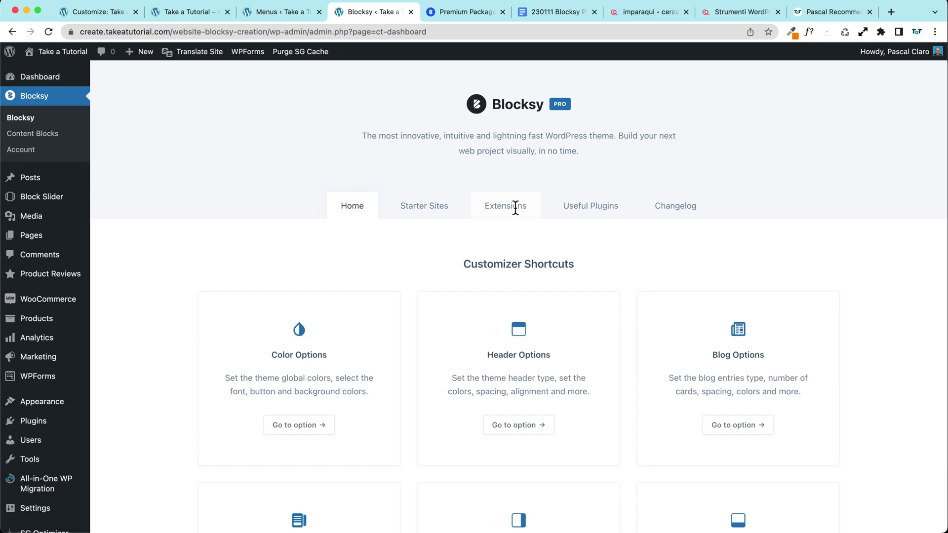
pyautogui.click(516, 211)
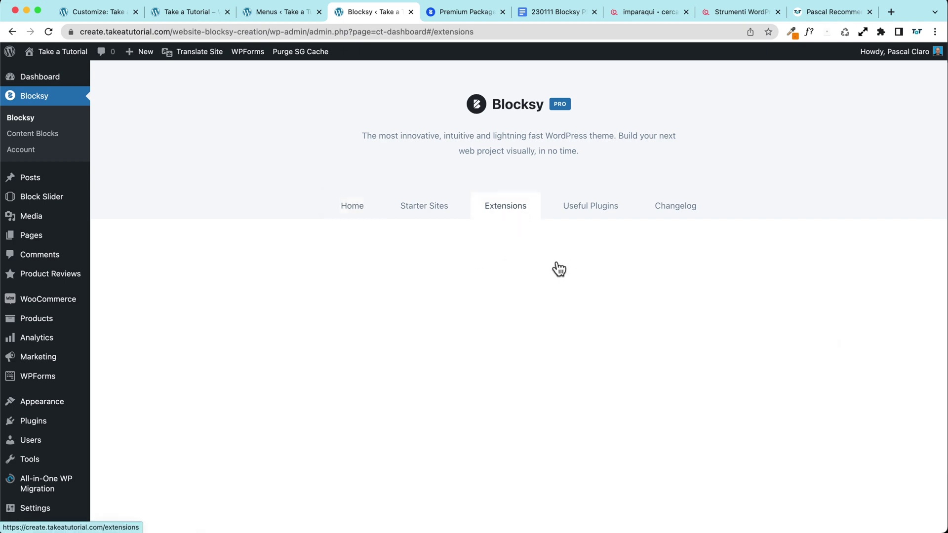
pyautogui.click(572, 273)
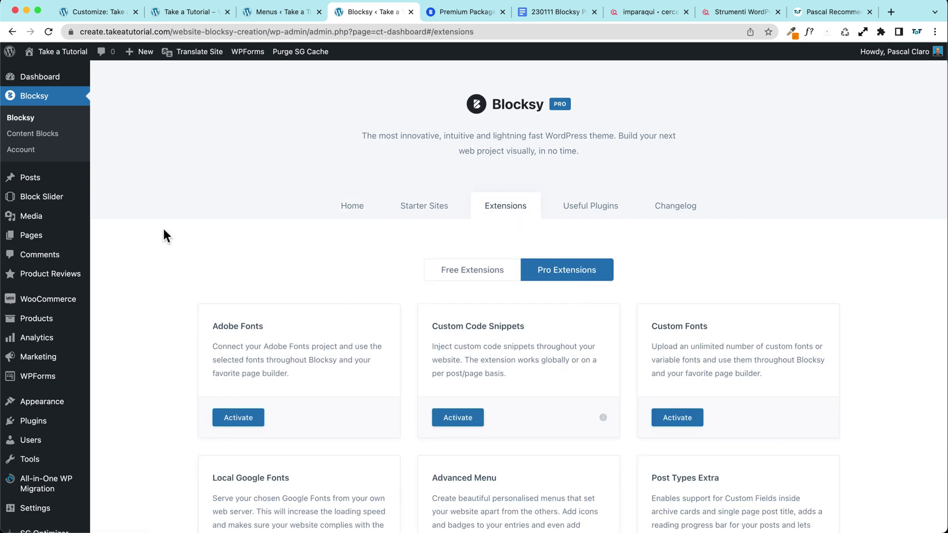
pyautogui.scroll(-5, 160, 230)
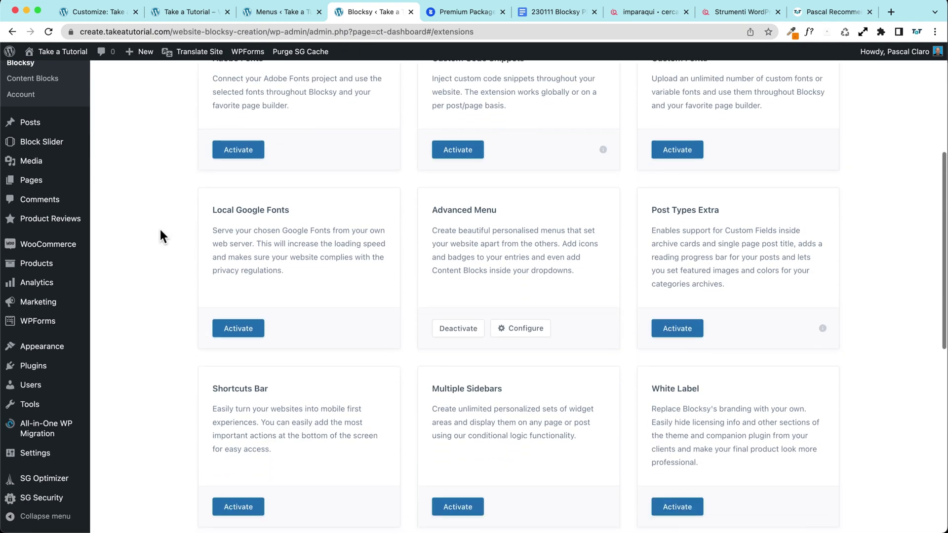
pyautogui.moveTo(225, 210); pyautogui.dragTo(309, 208)
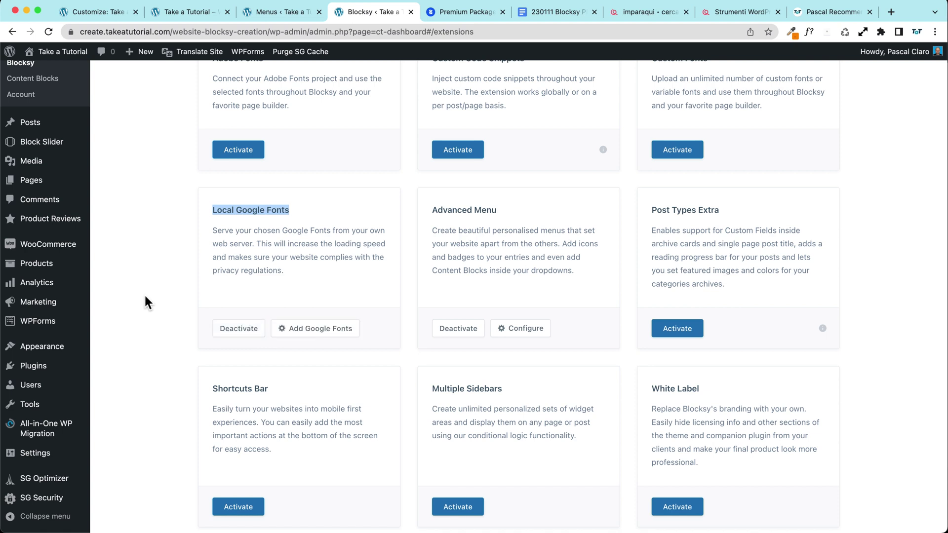
# - Open the live homepage in a new tab, dismiss the offer popup and identify the heading's font with WhatFont
pyautogui.rightClick(52, 65)
pyautogui.click(73, 74)
pyautogui.click(421, 11)
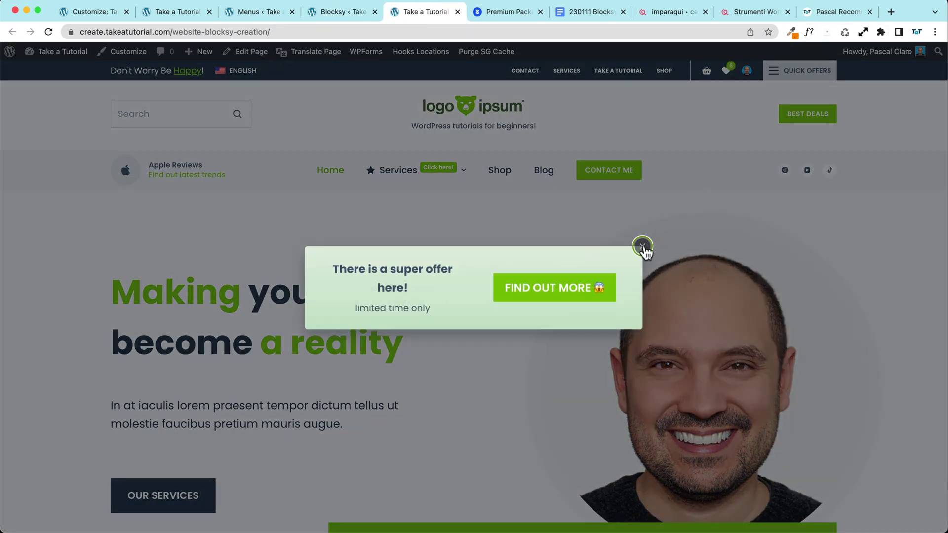
pyautogui.click(643, 246)
pyautogui.click(807, 32)
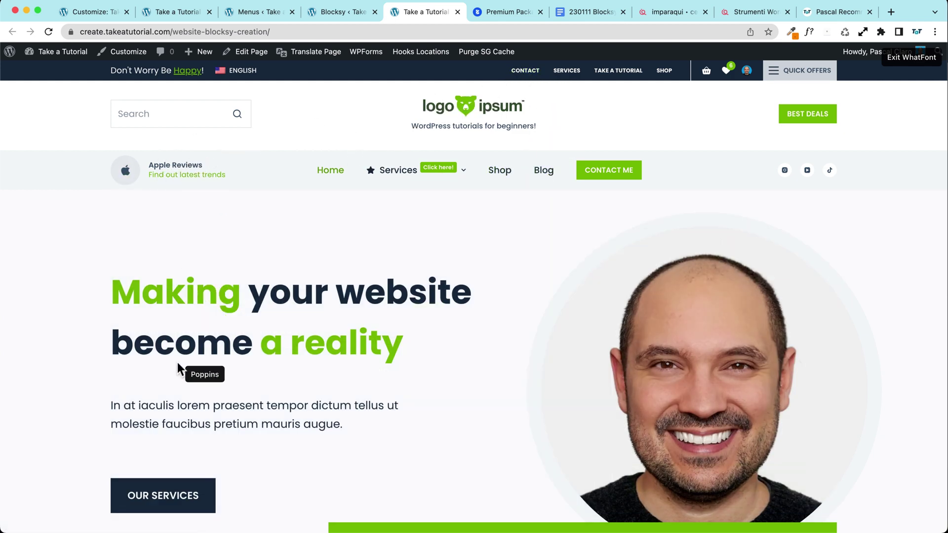
pyautogui.click(805, 32)
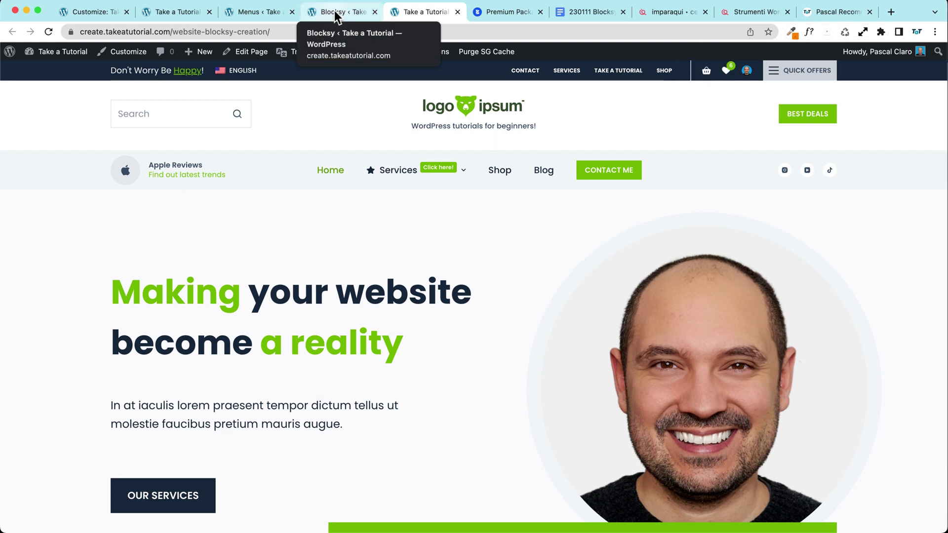
# - Return to the Blocksy extensions page and add Poppins to the Local Google Fonts list
pyautogui.click(259, 10)
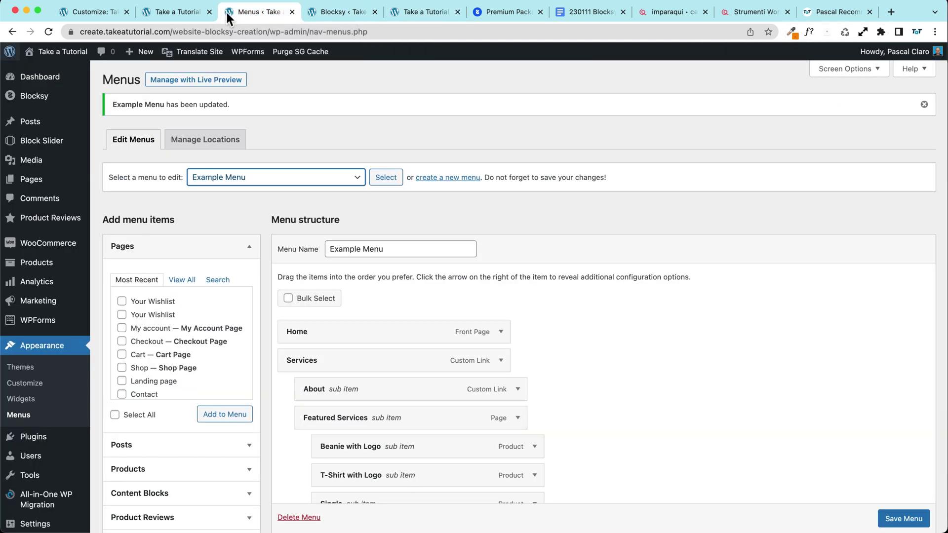
pyautogui.click(173, 12)
pyautogui.click(333, 14)
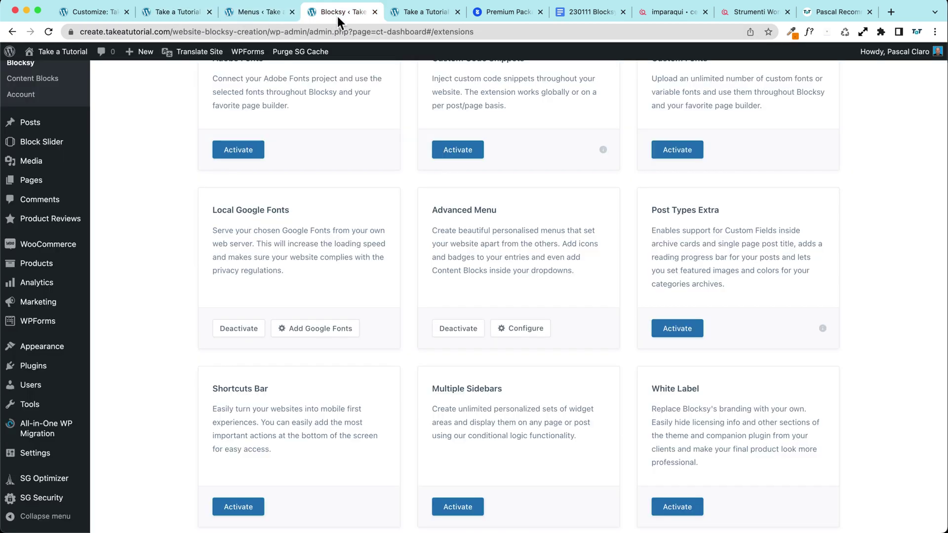
pyautogui.scroll(2, 171, 190)
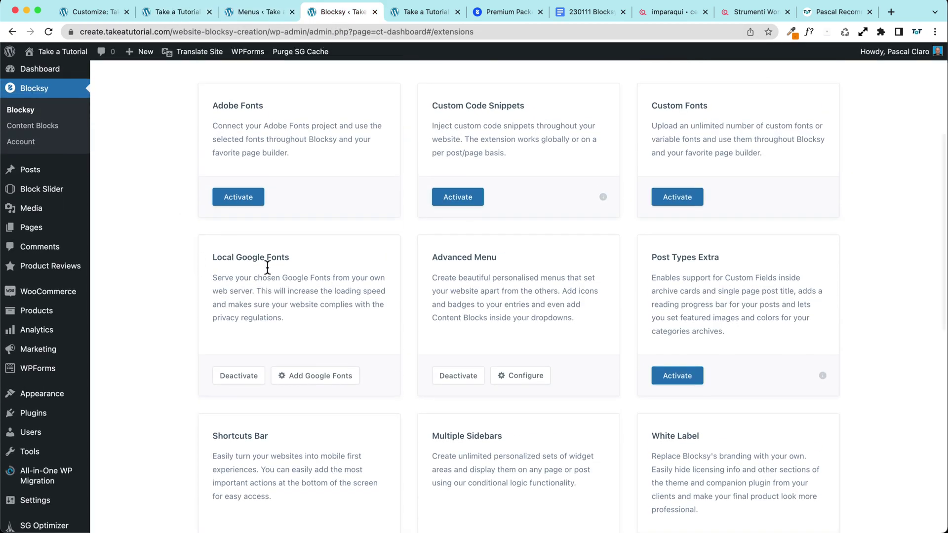
pyautogui.click(305, 381)
pyautogui.click(418, 287)
pyautogui.write('poppins')
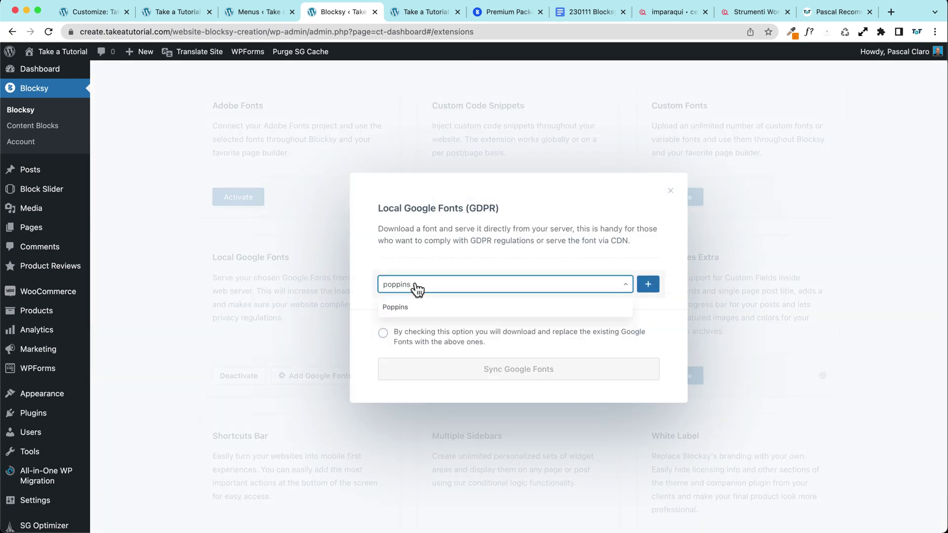
pyautogui.click(404, 311)
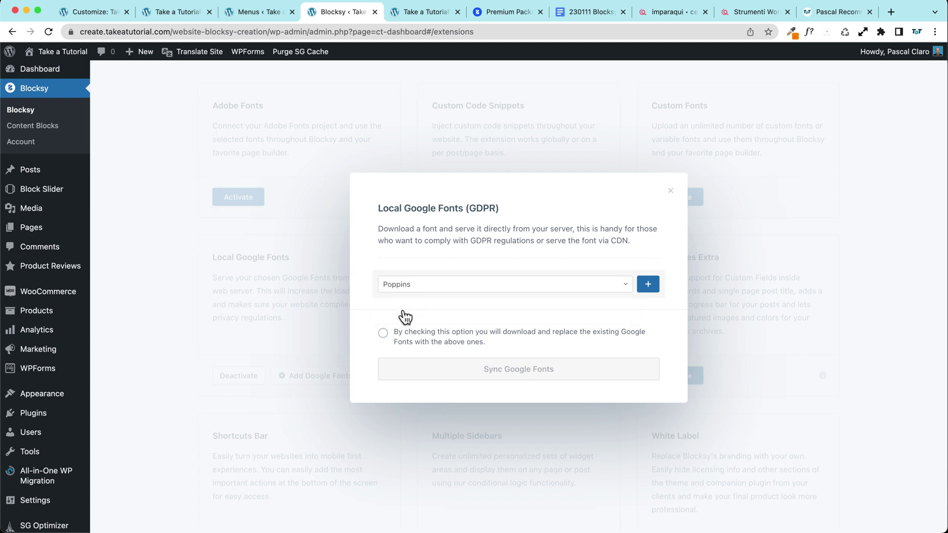
pyautogui.click(649, 286)
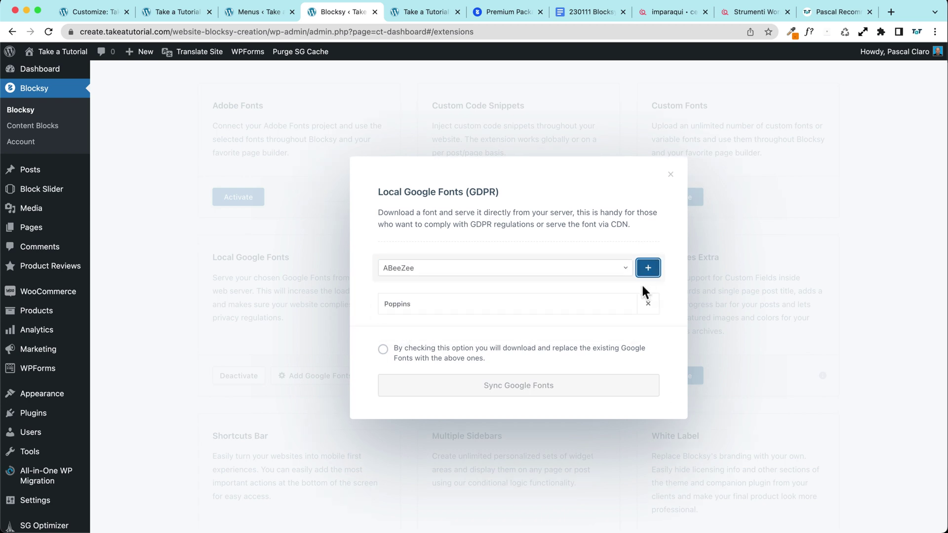
# - Accept downloading and replacing the existing Google Fonts, sync them and close the dialog
pyautogui.click(381, 350)
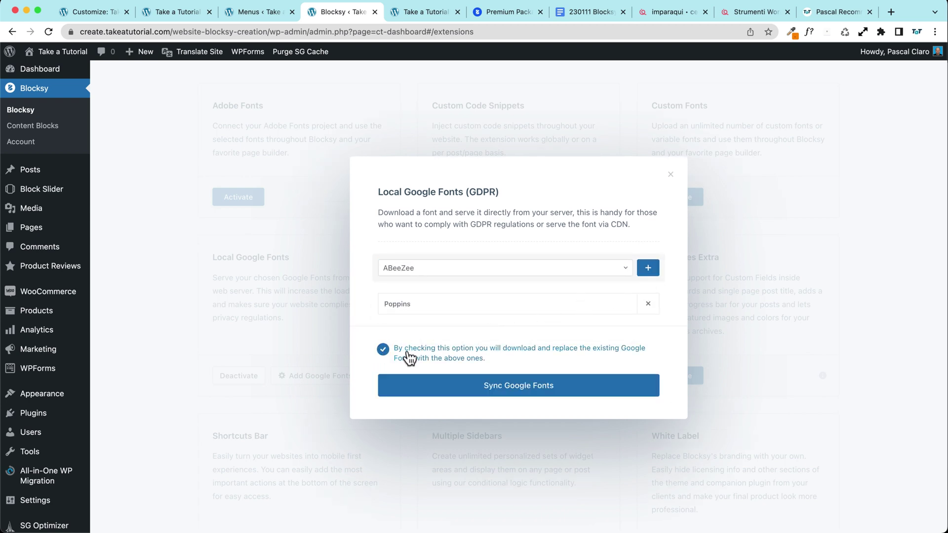
pyautogui.click(516, 396)
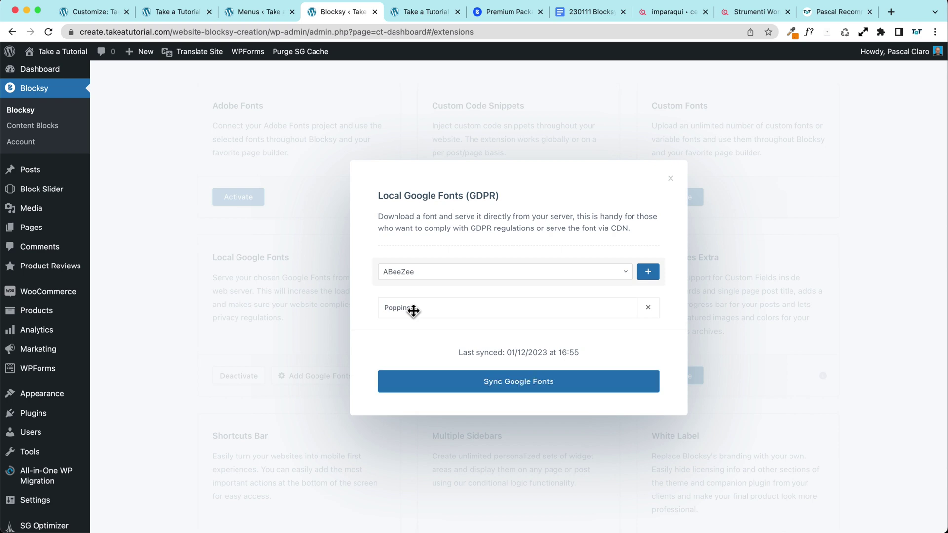
pyautogui.click(670, 179)
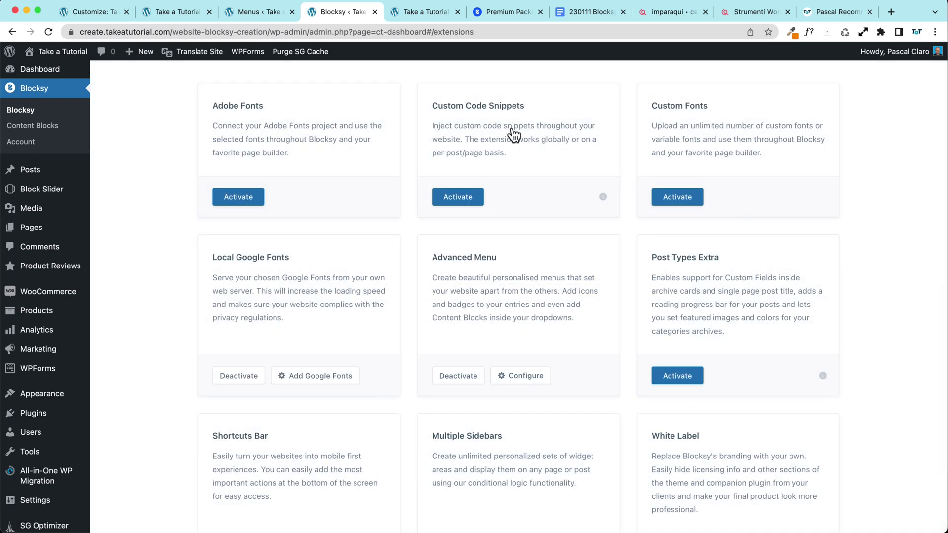
# - Reload the live homepage and dismiss the offer popup to check the text with the local font
pyautogui.click(421, 13)
pyautogui.press('super+r')
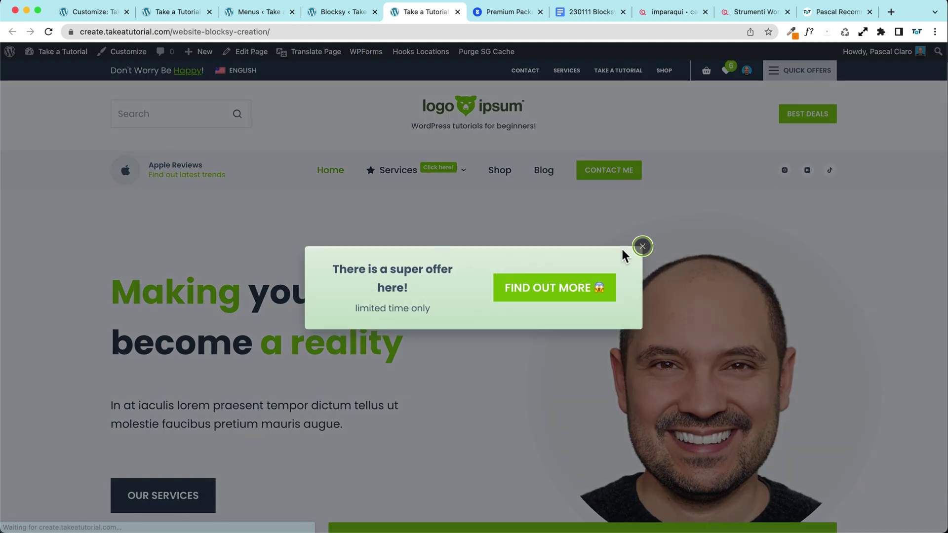
pyautogui.click(643, 246)
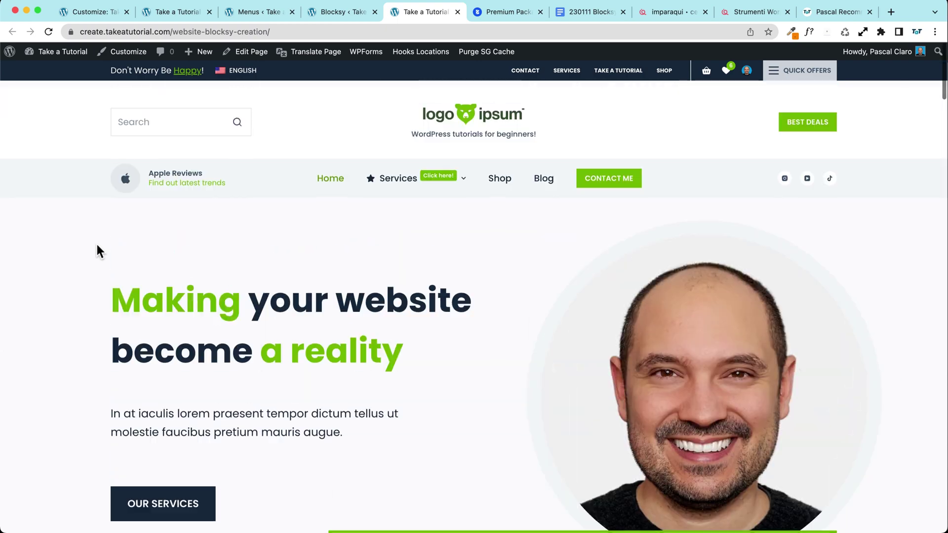
pyautogui.scroll(-1, 324, 257)
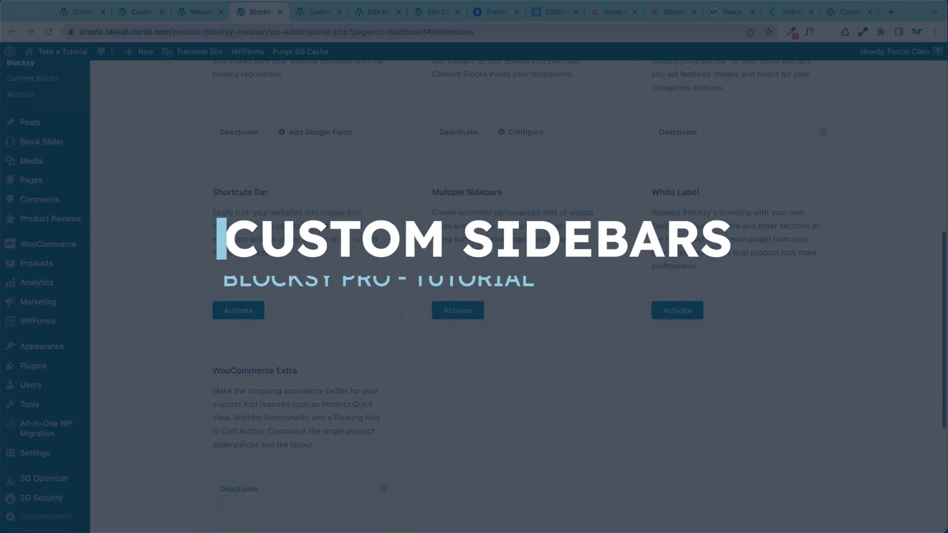
# - Activate the Multiple Sidebars extension and open its widget area configuration
pyautogui.scroll(-1, 503, 240)
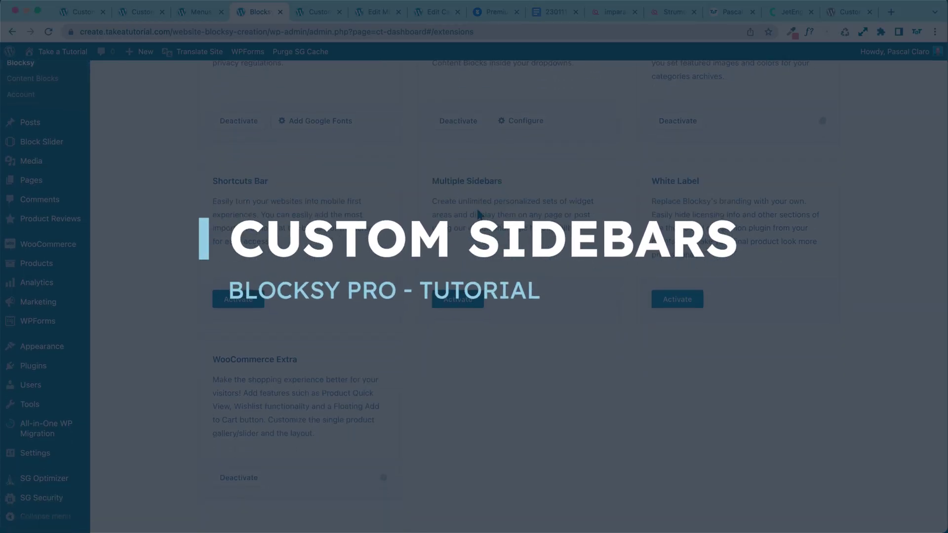
pyautogui.moveTo(435, 180); pyautogui.dragTo(506, 182)
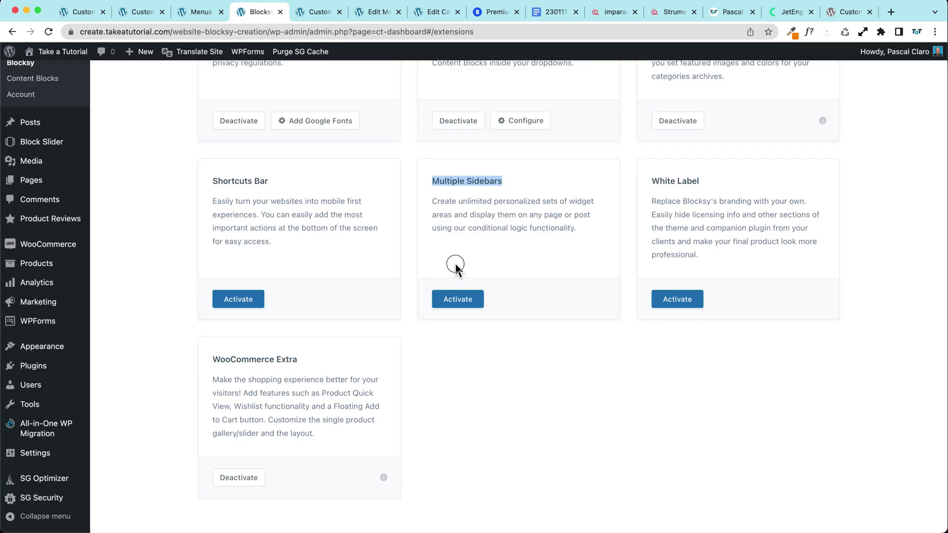
pyautogui.click(456, 267)
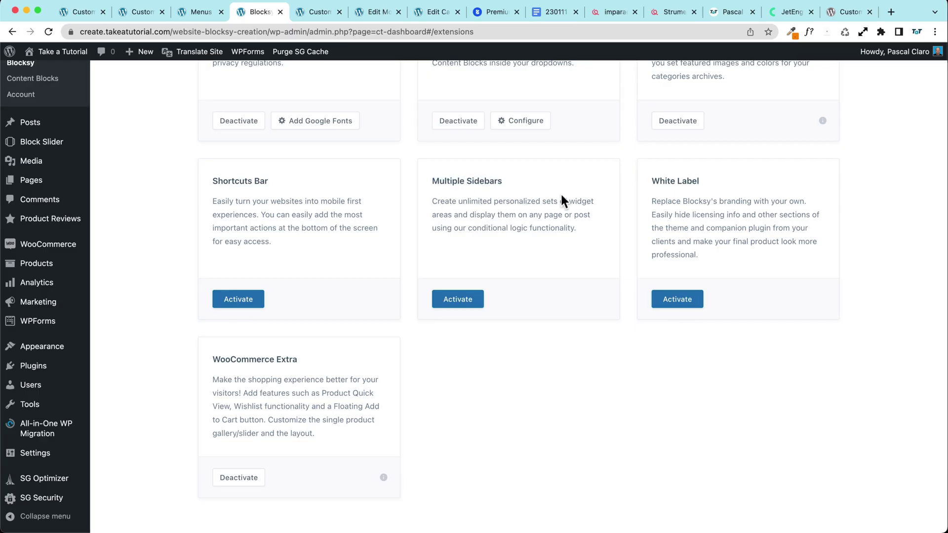
pyautogui.click(458, 300)
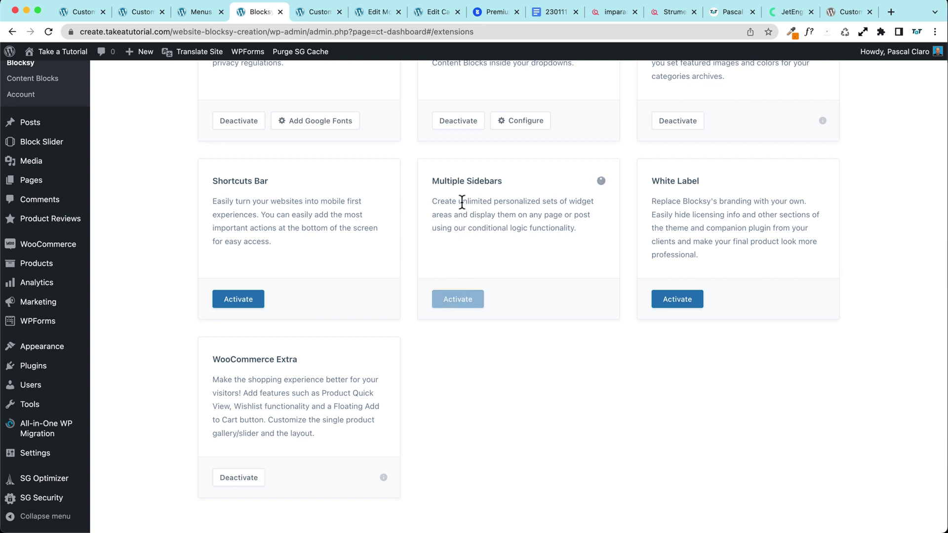
pyautogui.click(537, 302)
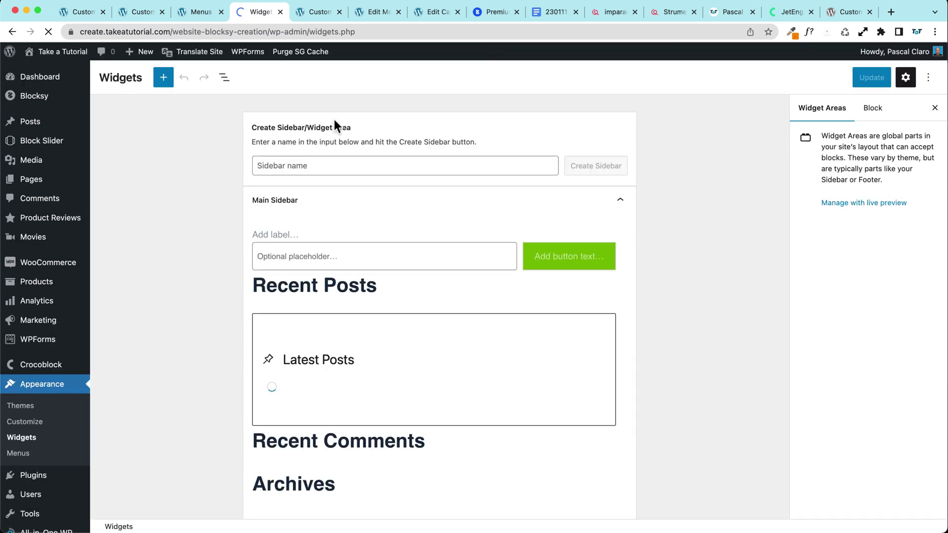
# - Create a new sidebar named "Blog archive sidebar"
pyautogui.click(270, 166)
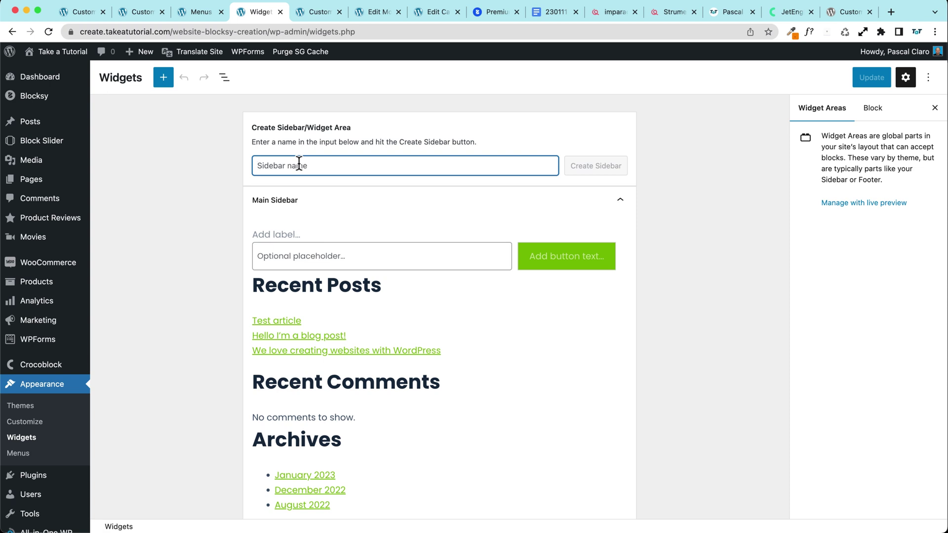
pyautogui.write('Blog archive side')
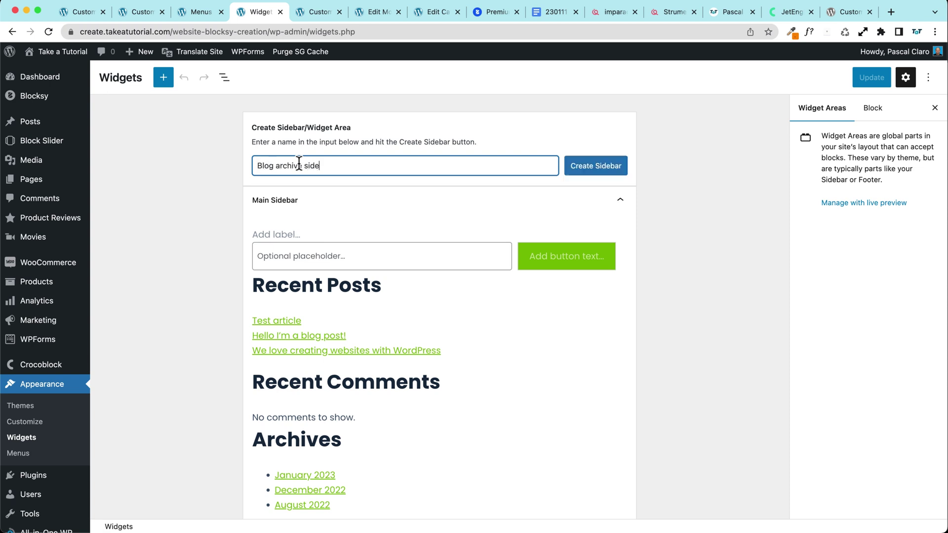
pyautogui.click(592, 174)
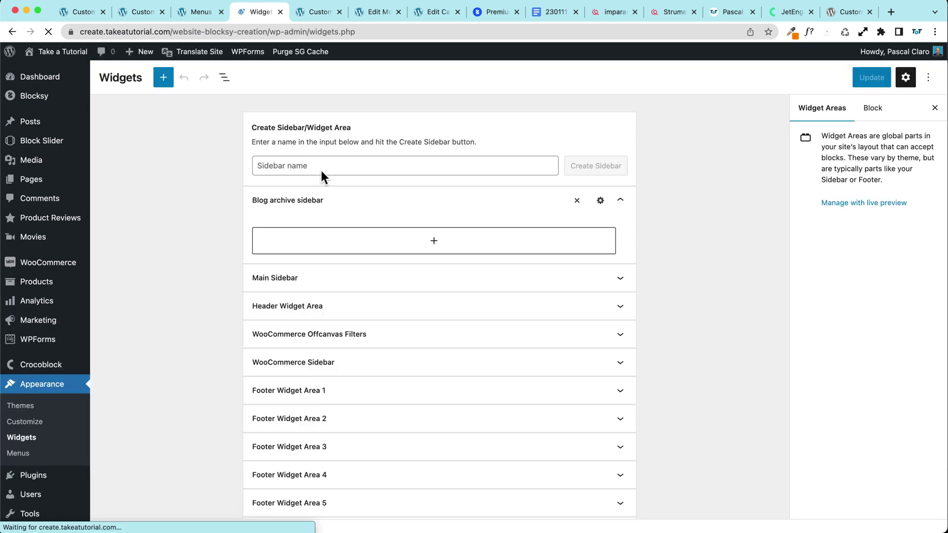
# - Insert a Widget Group block into the Blog archive sidebar
pyautogui.click(387, 240)
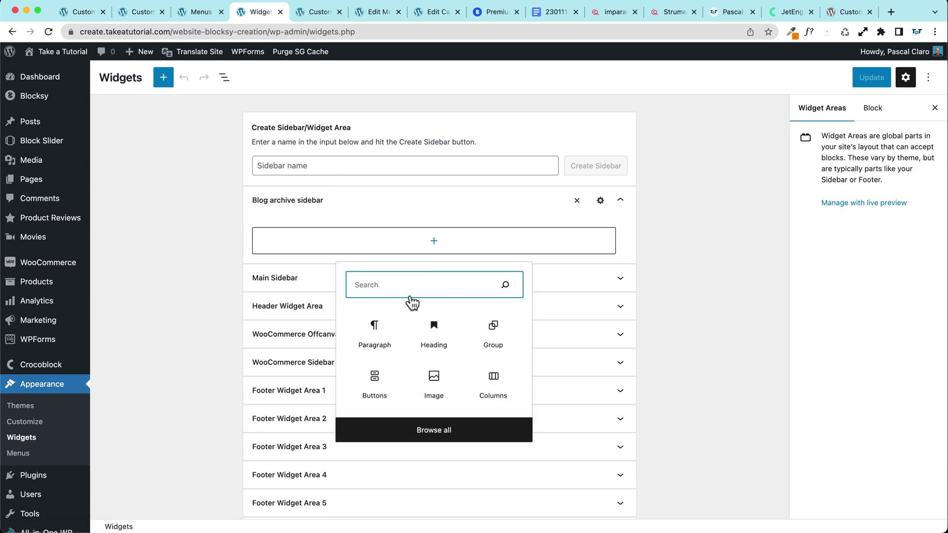
pyautogui.write('grou')
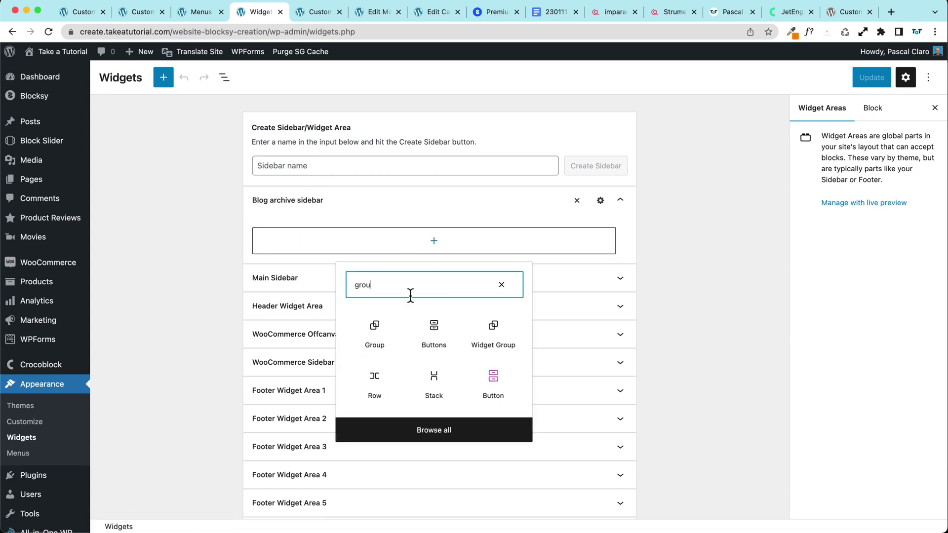
pyautogui.click(493, 328)
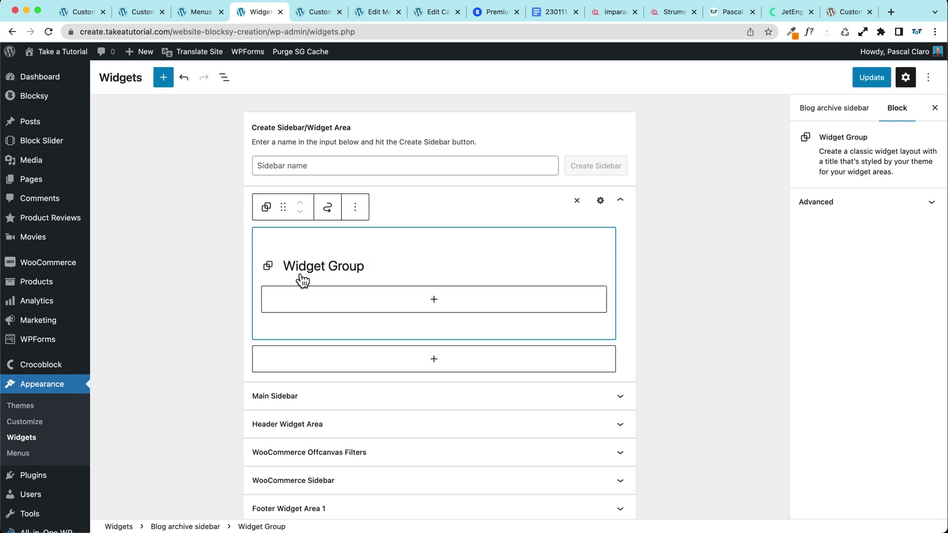
# - Add a button labelled "Hello!" inside the Widget Group and title the group "This is a CTA!"
pyautogui.click(308, 306)
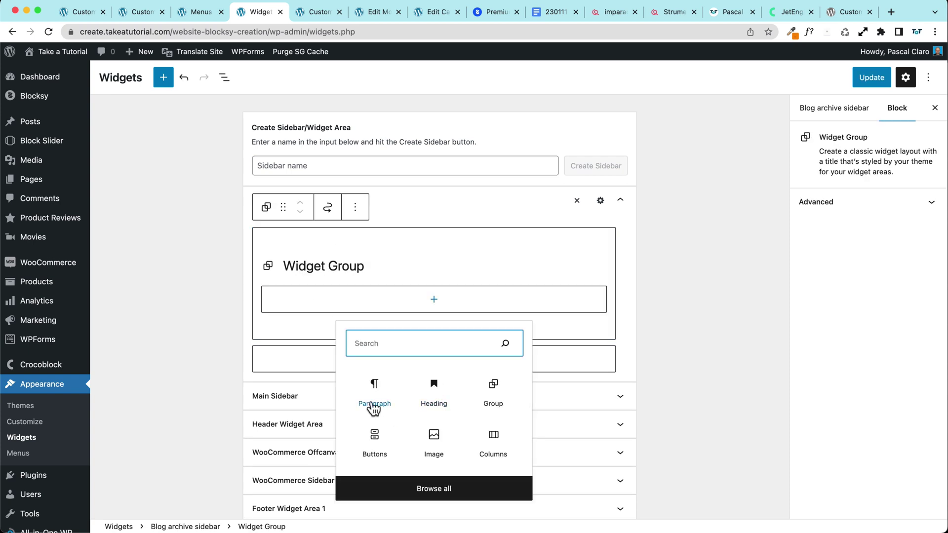
pyautogui.click(375, 437)
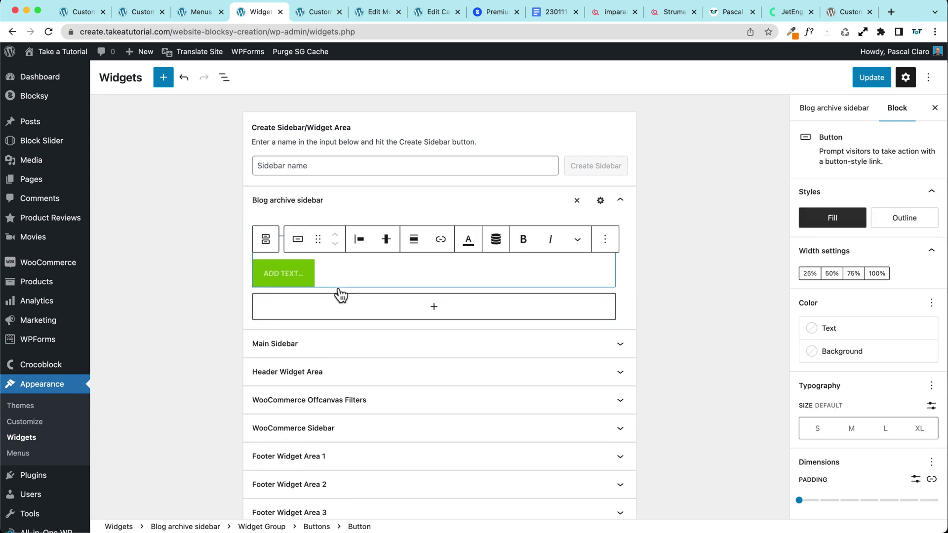
pyautogui.click(295, 272)
pyautogui.scroll(-3, 298, 271)
pyautogui.click(297, 252)
pyautogui.click(281, 243)
pyautogui.write('This is a CTA!')
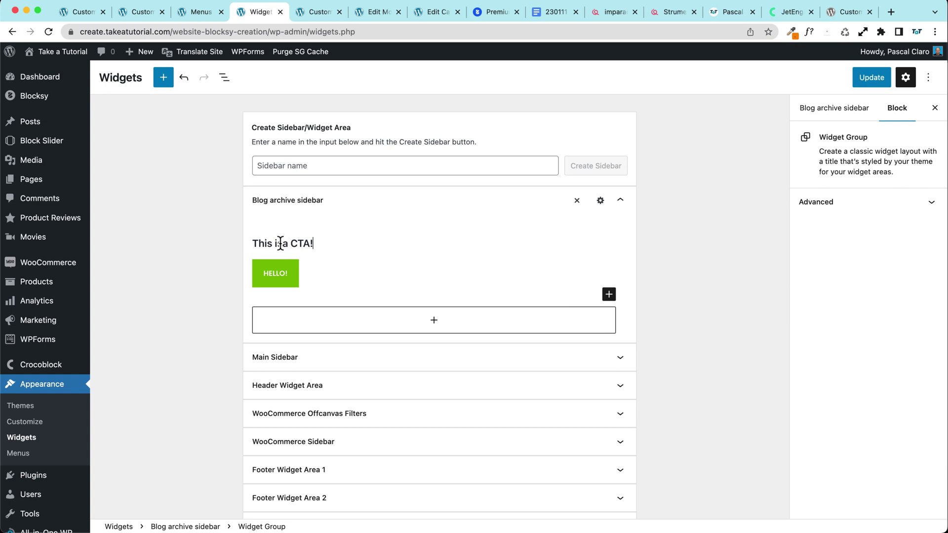
pyautogui.click(282, 243)
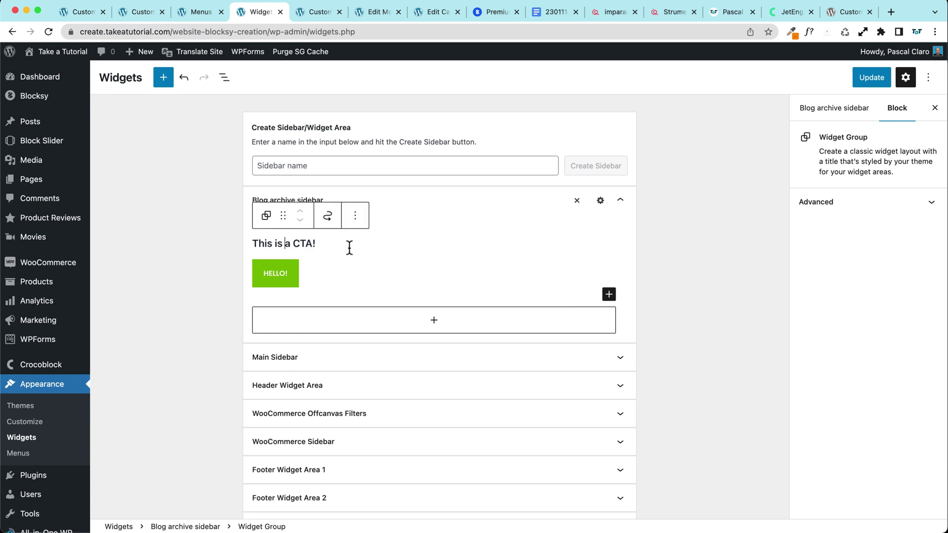
pyautogui.press('Return')
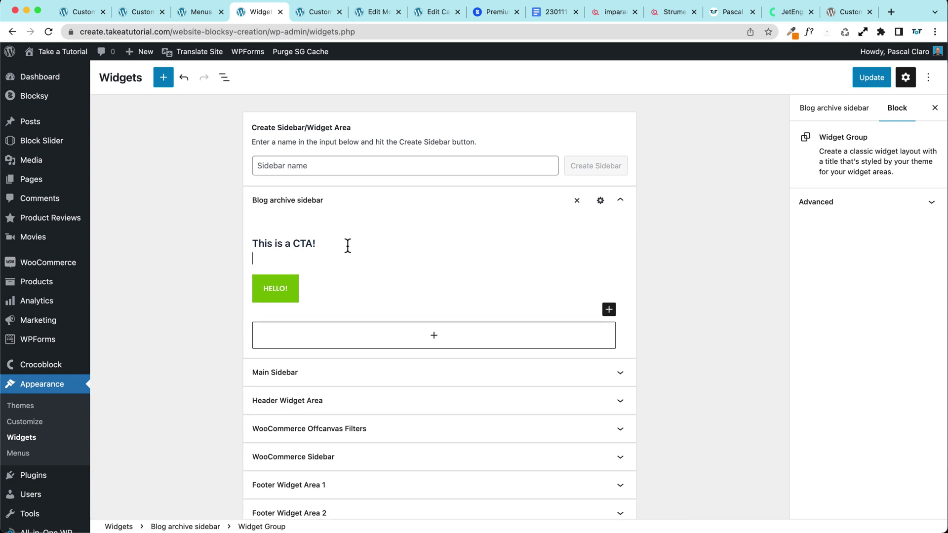
pyautogui.press('BackSpace')
pyautogui.press('BackSpace')
pyautogui.press('Return')
pyautogui.press('BackSpace')
pyautogui.press('BackSpace')
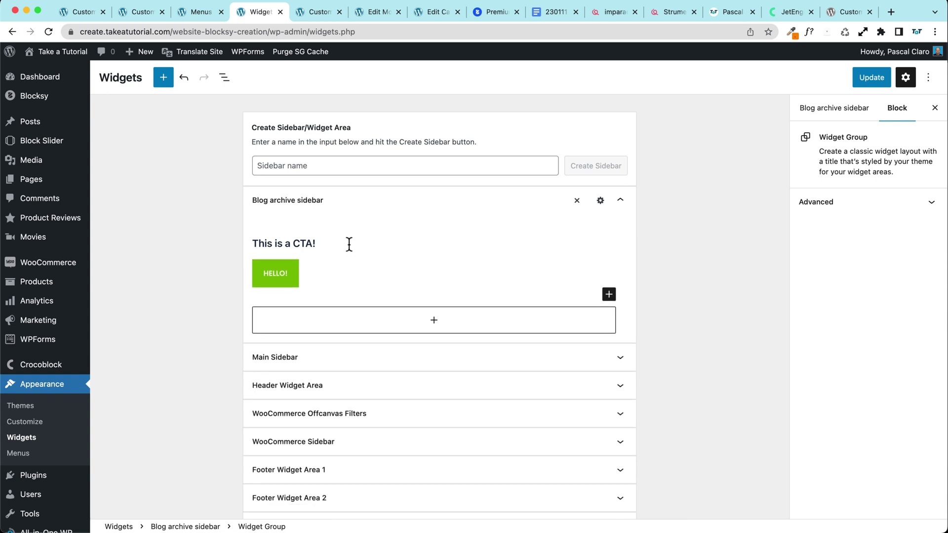
# - Add a paragraph reading "Hi there!" below the Widget Group in the Blog archive sidebar
pyautogui.click(611, 295)
pyautogui.click(448, 326)
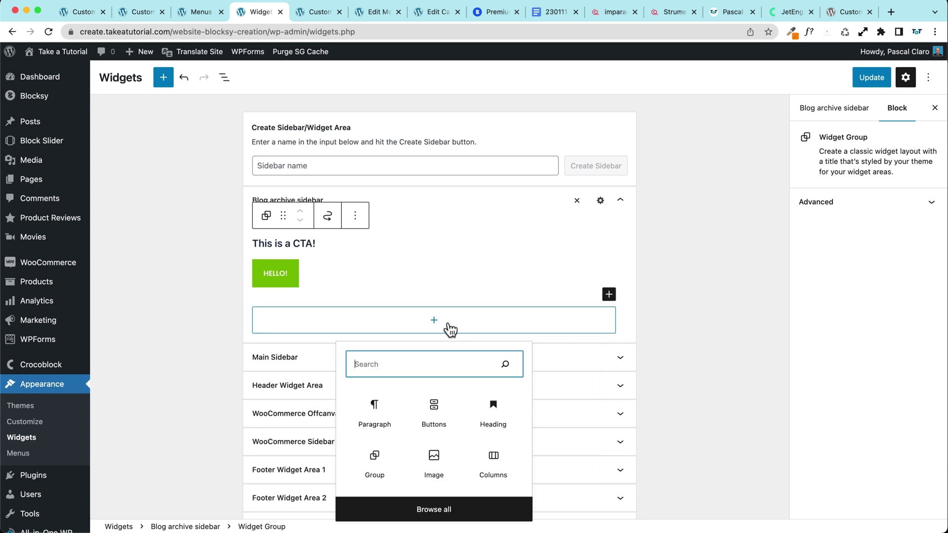
pyautogui.click(372, 409)
pyautogui.write('Hi there!')
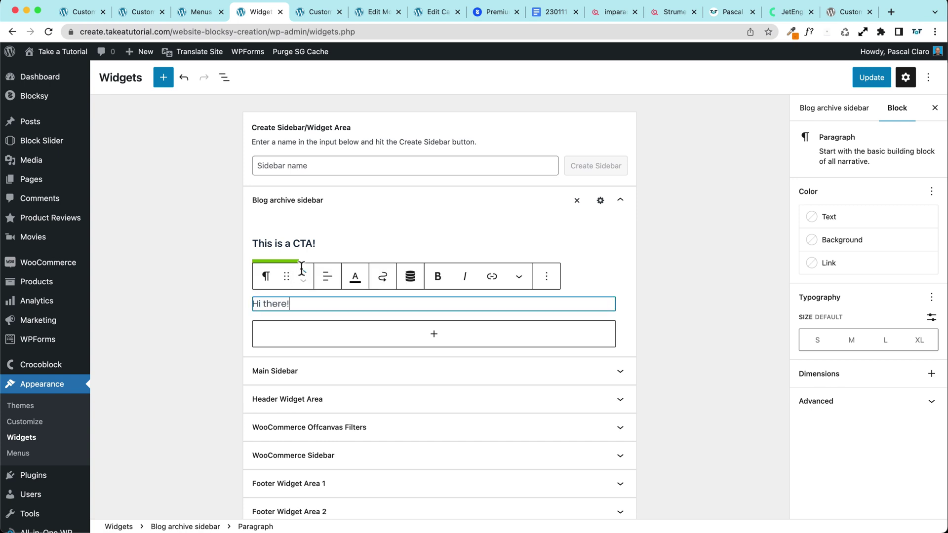
# - Try to move the "Hi there!" paragraph up above the button with the block movers
pyautogui.click(303, 277)
pyautogui.click(303, 220)
pyautogui.click(303, 220)
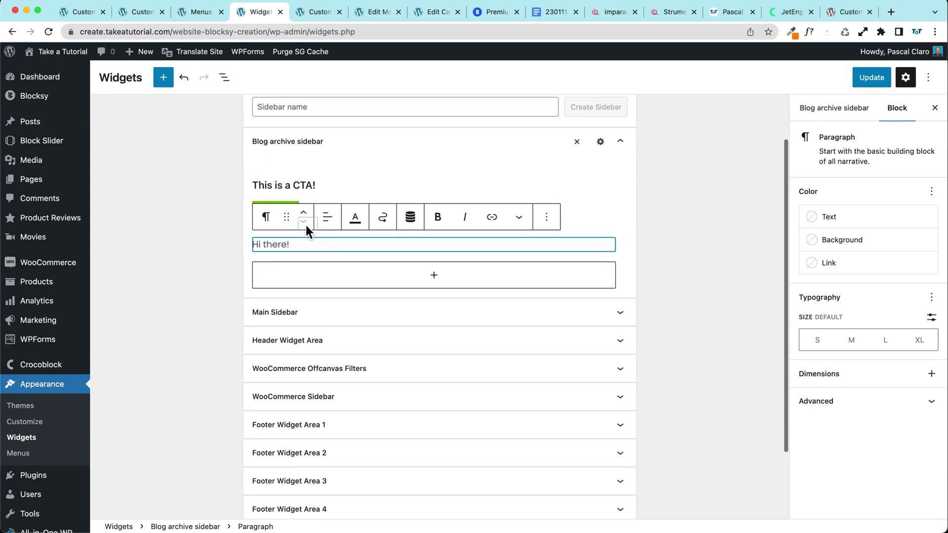
# - Use the List View to move the "Hi there!" paragraph into the Widget Group, above the Buttons block
pyautogui.click(224, 77)
pyautogui.click(110, 156)
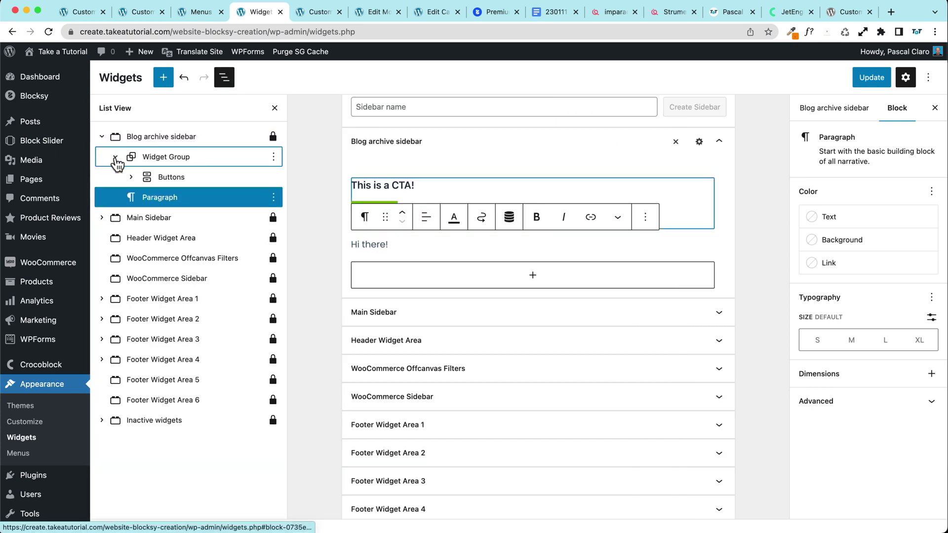
pyautogui.moveTo(157, 205); pyautogui.dragTo(162, 178)
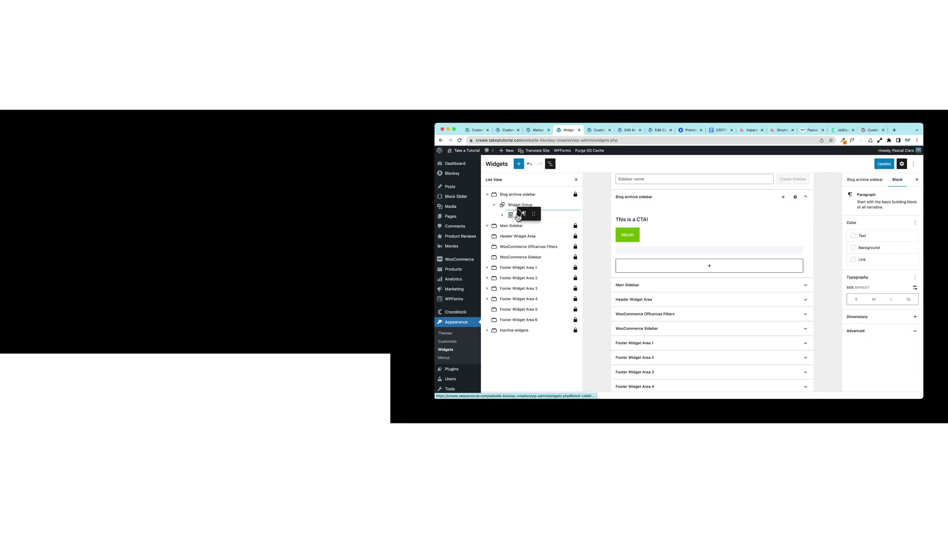
pyautogui.moveTo(518, 216); pyautogui.dragTo(516, 211)
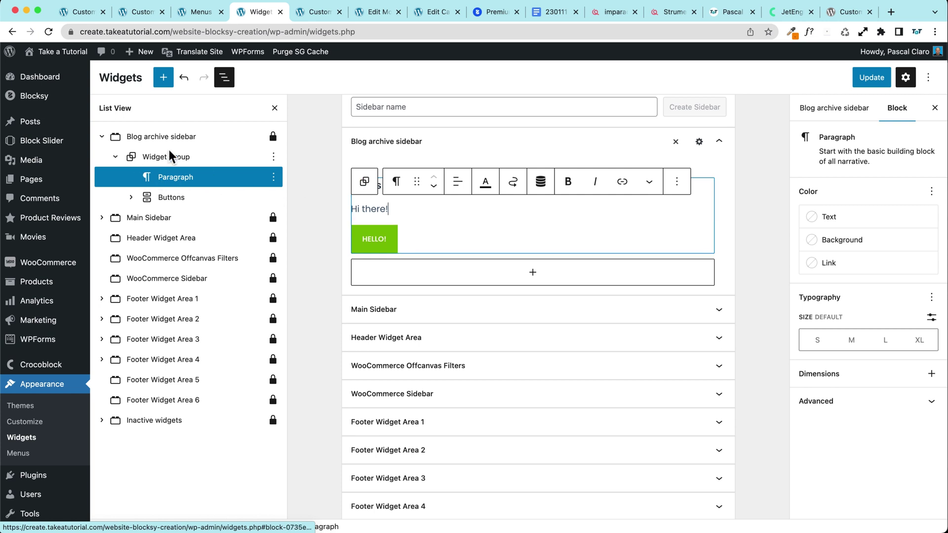
# - Select the Widget Group in the Blog archive sidebar and save the widget changes
pyautogui.click(163, 136)
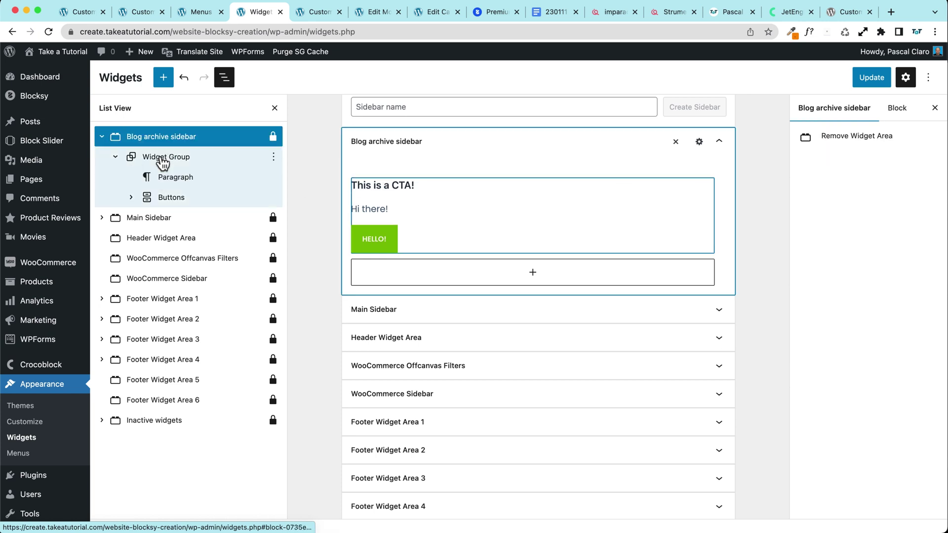
pyautogui.click(197, 156)
pyautogui.click(863, 83)
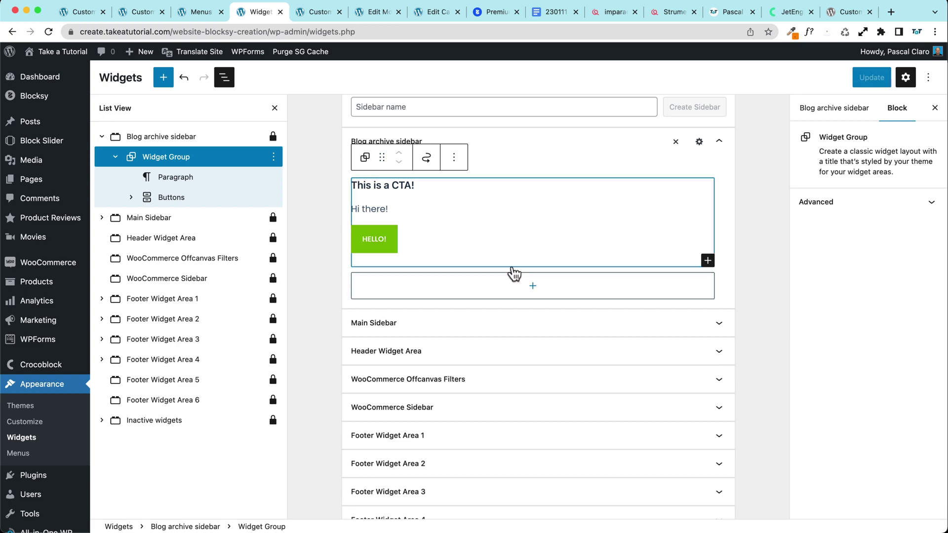
# - Add a display condition to the Blog archive sidebar that includes it on the Blog page
pyautogui.scroll(1, 543, 207)
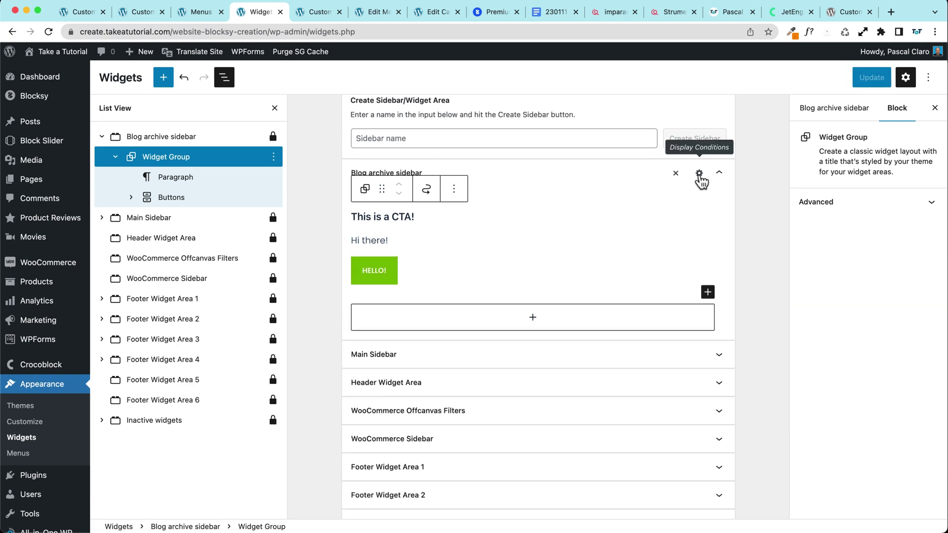
pyautogui.click(699, 174)
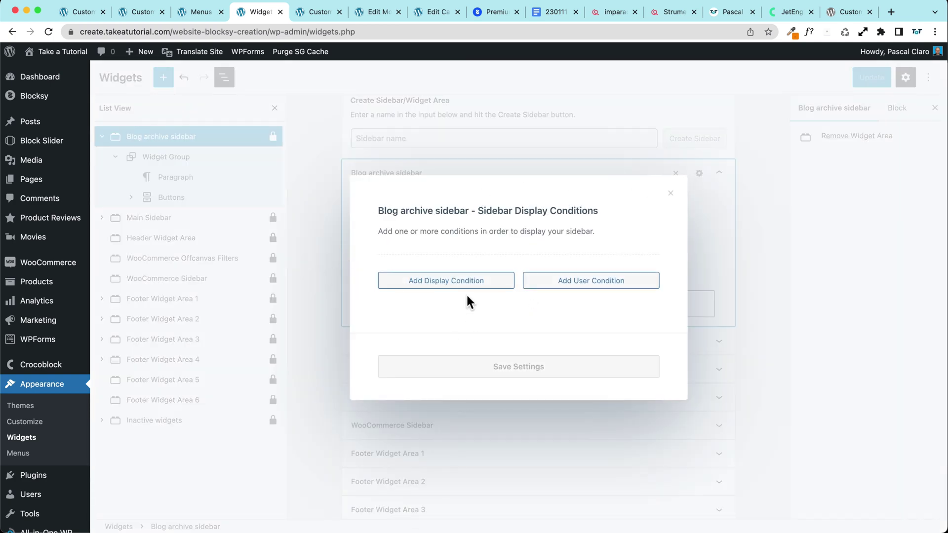
pyautogui.click(403, 283)
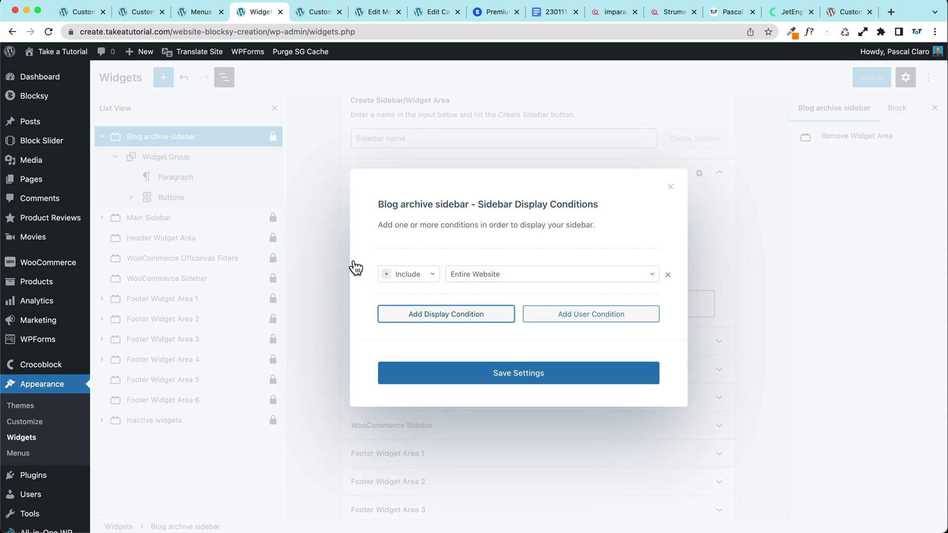
pyautogui.click(493, 279)
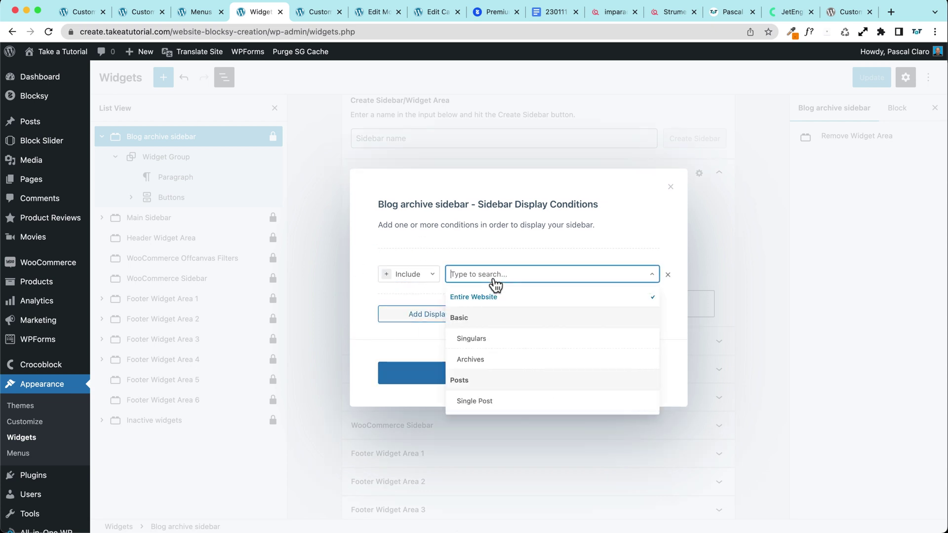
pyautogui.scroll(-3, 497, 358)
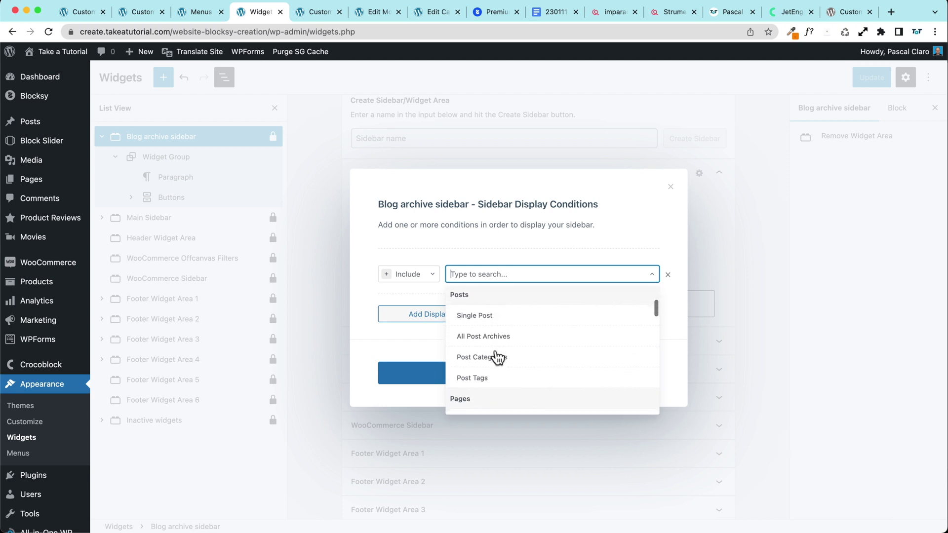
pyautogui.scroll(1, 503, 363)
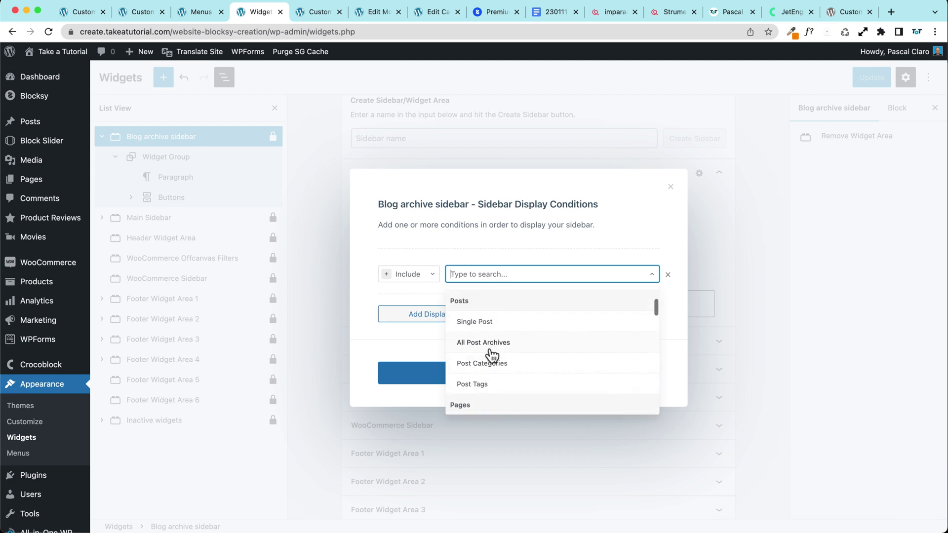
pyautogui.scroll(-2, 461, 348)
pyautogui.scroll(-6, 461, 350)
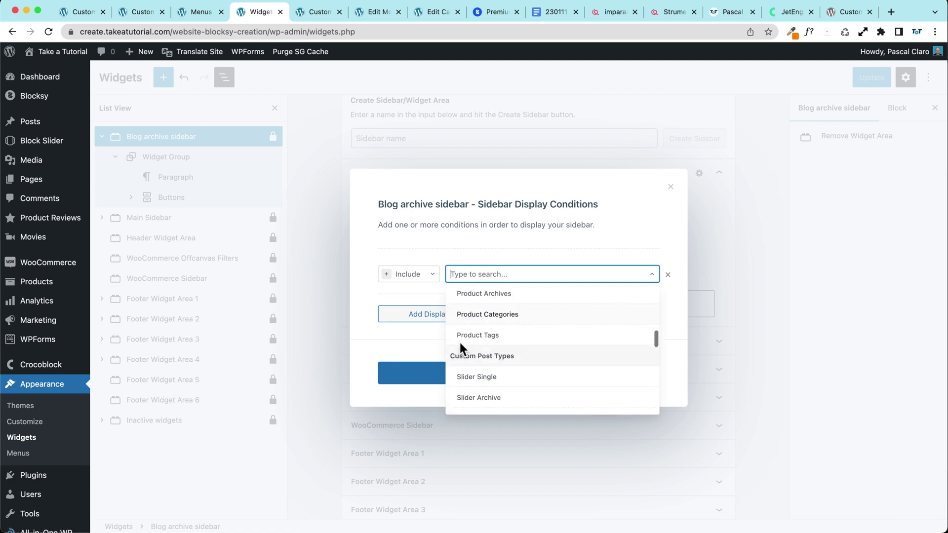
pyautogui.scroll(-5, 462, 349)
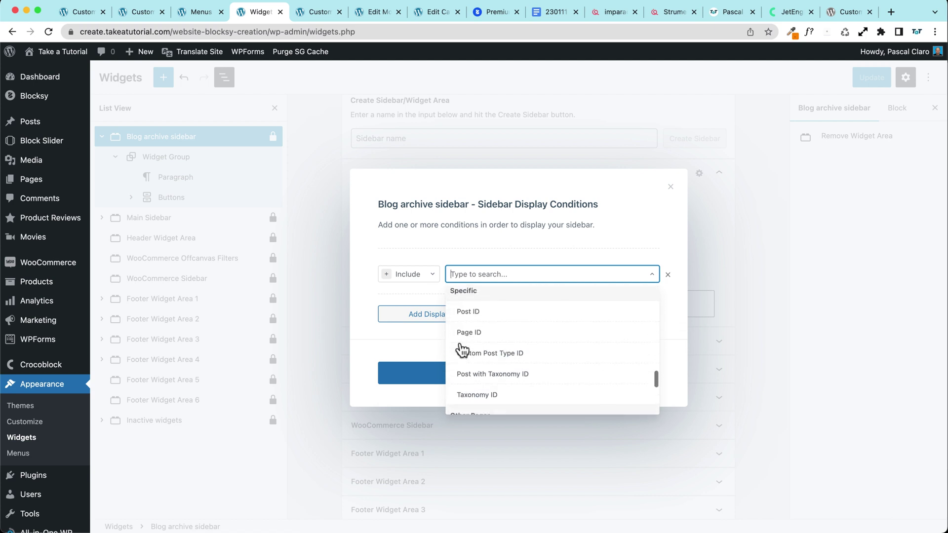
pyautogui.scroll(-2, 463, 350)
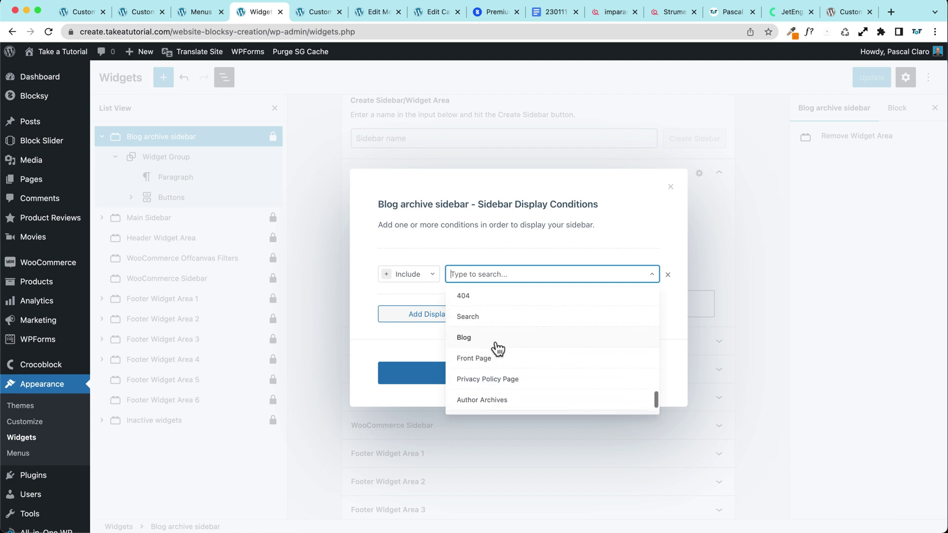
pyautogui.click(465, 338)
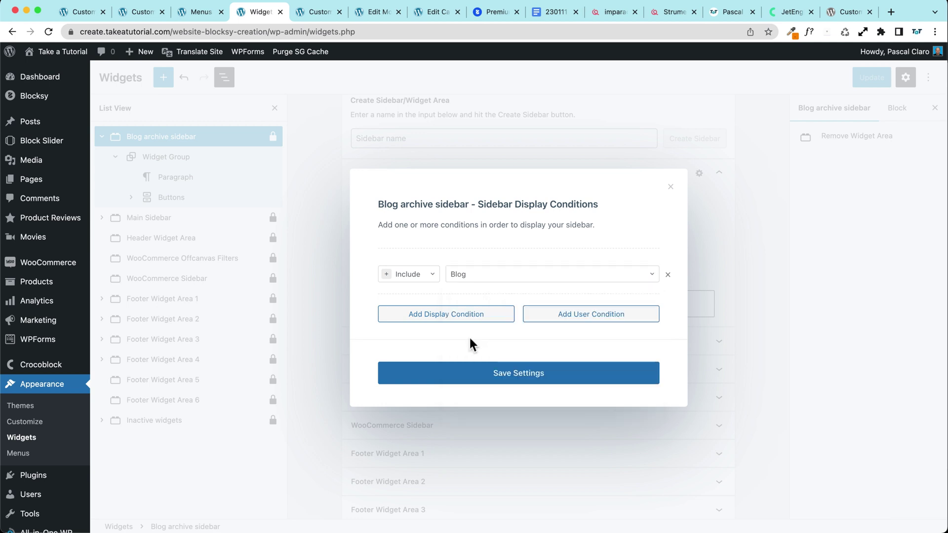
# - Save the Blog archive sidebar's display conditions and check the site's live Blog page for the sidebar
pyautogui.click(519, 377)
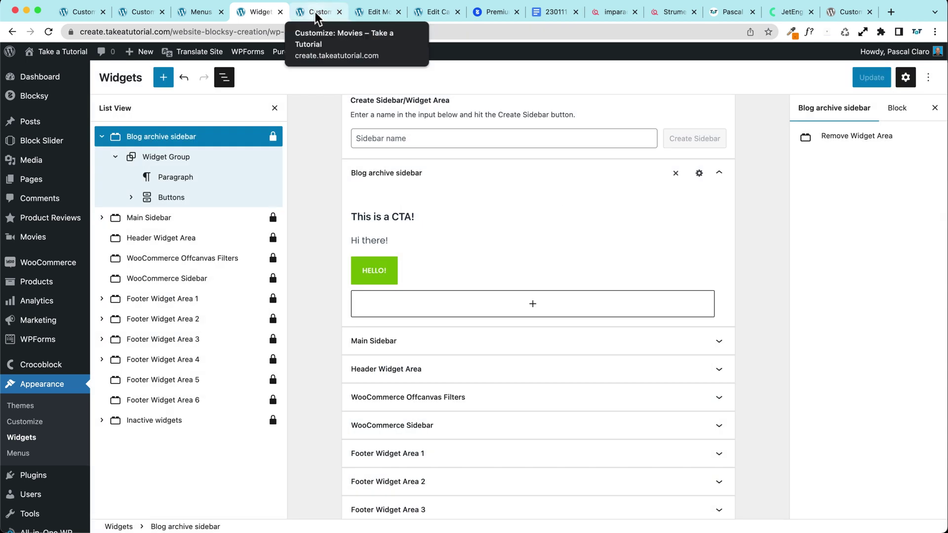
pyautogui.click(58, 74)
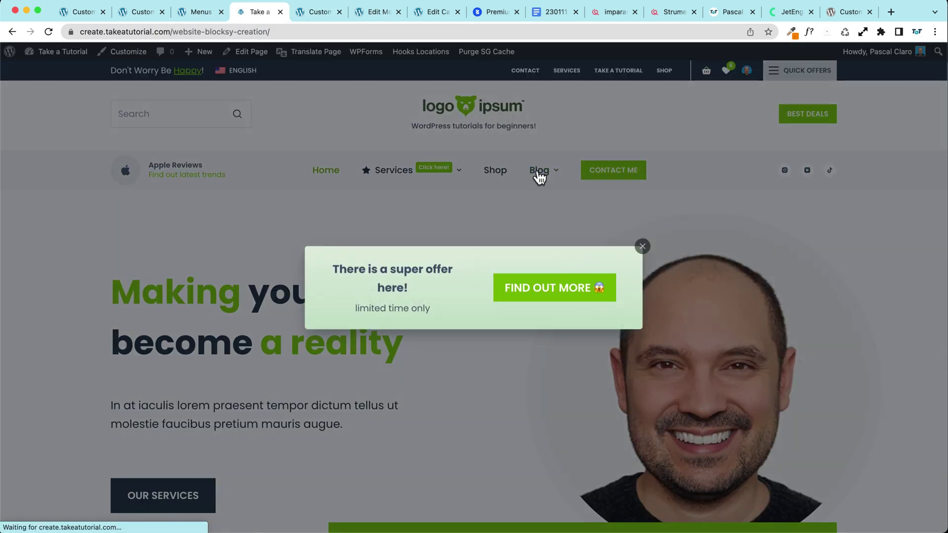
pyautogui.click(538, 172)
pyautogui.click(544, 174)
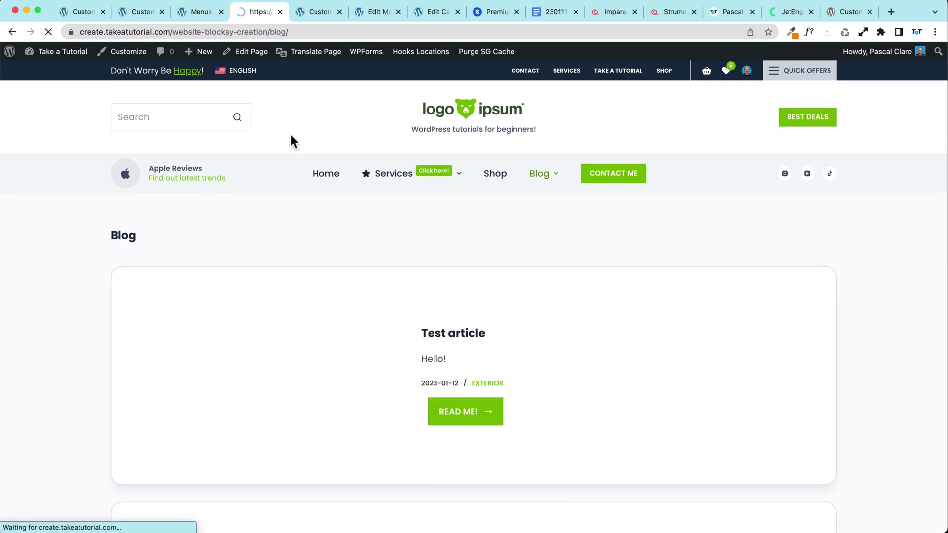
pyautogui.scroll(-10, 295, 139)
pyautogui.scroll(10, 297, 141)
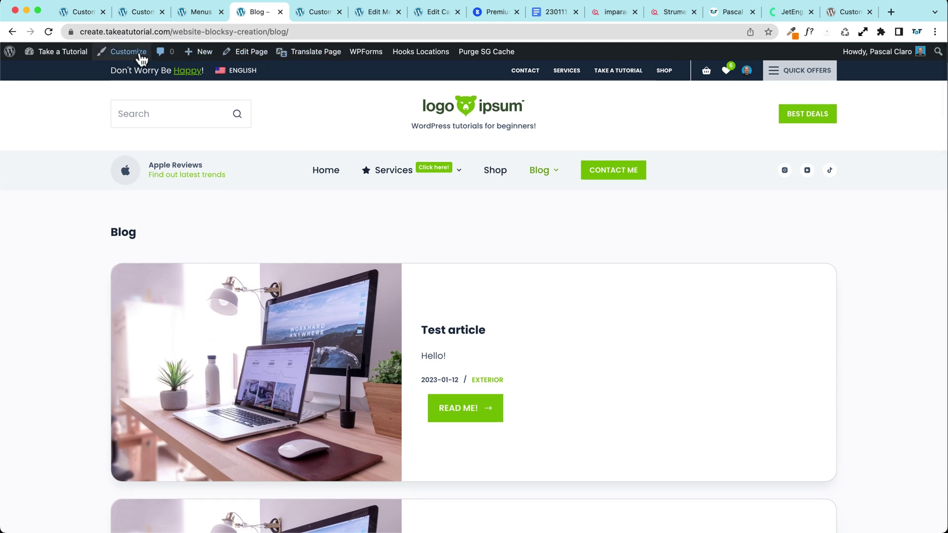
# - Customize the site from the Blog page and set the general sidebar layout to Type 2
pyautogui.click(129, 52)
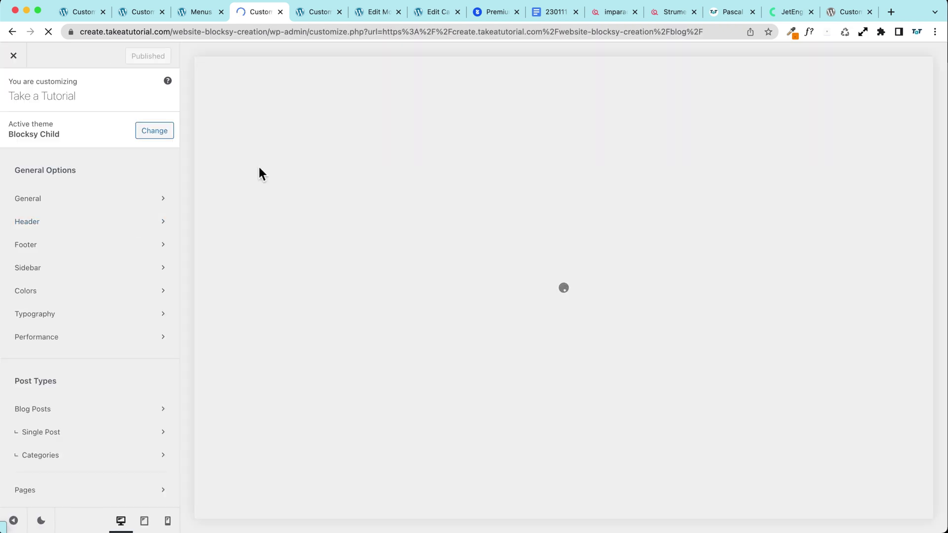
pyautogui.click(46, 269)
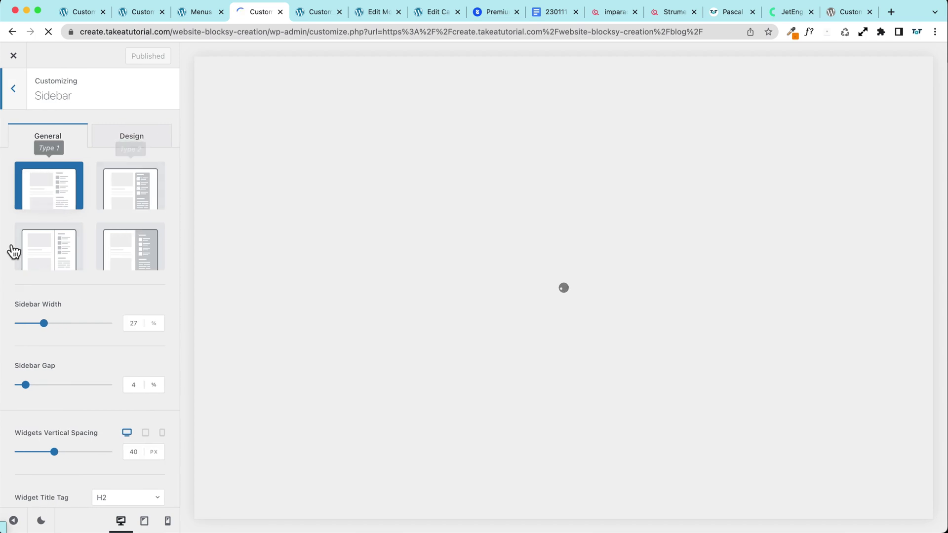
pyautogui.click(142, 201)
pyautogui.click(20, 95)
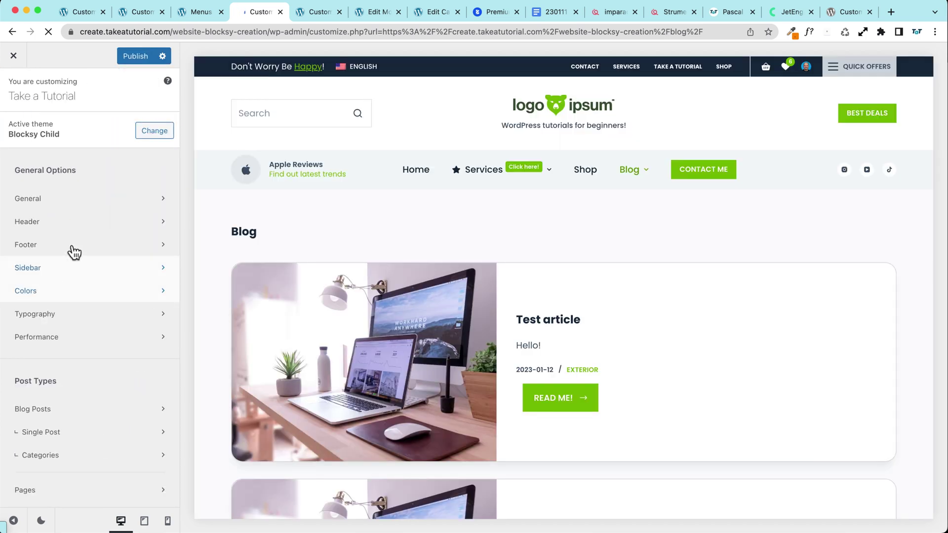
# - Set the Blog Posts structure to Grid and review the resulting layout in the preview
pyautogui.scroll(-5, 54, 249)
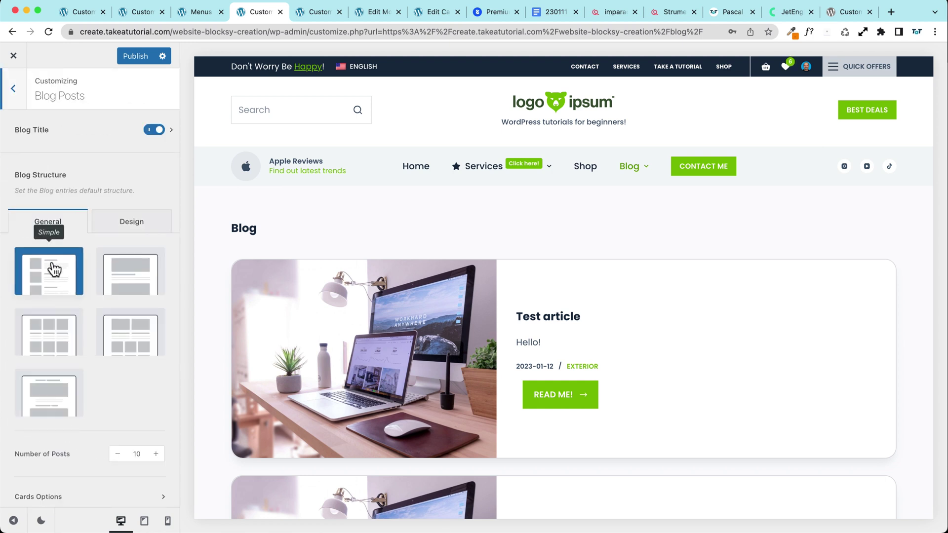
pyautogui.scroll(-3, 106, 286)
pyautogui.click(58, 266)
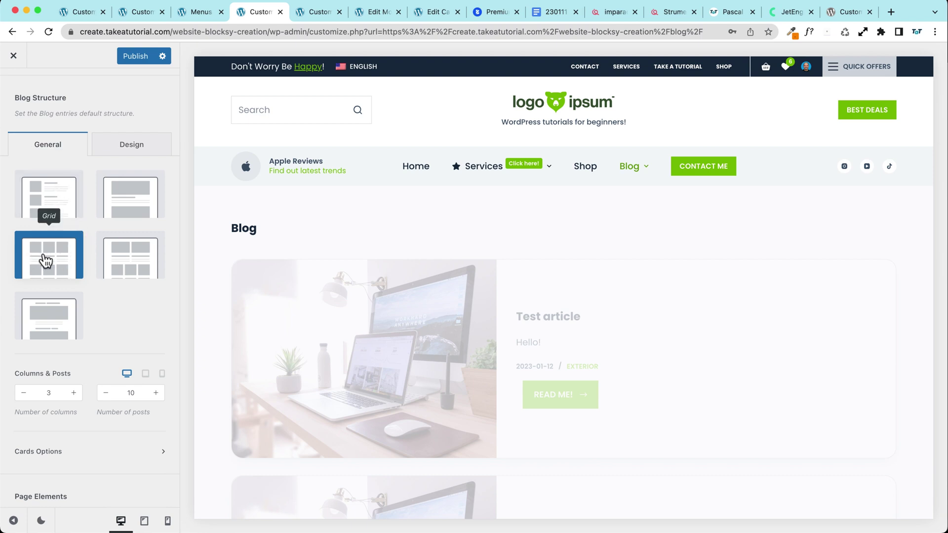
pyautogui.scroll(-3, 339, 290)
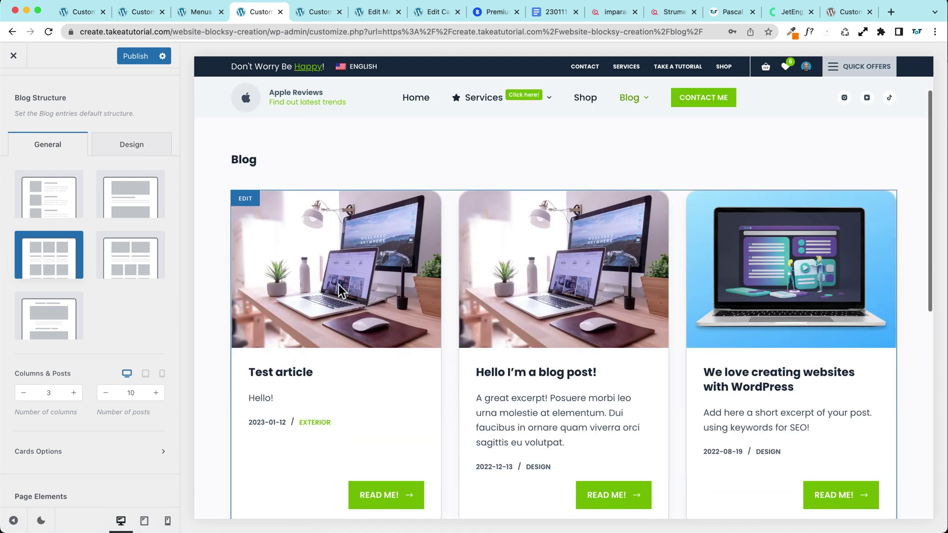
# - Enable the Sidebar page element for Blog Posts and view its position options
pyautogui.scroll(-5, 93, 300)
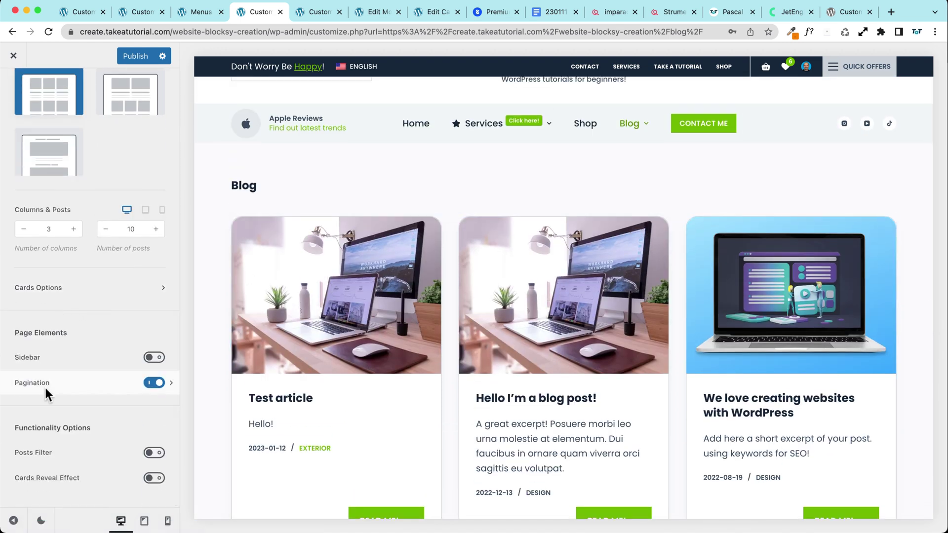
pyautogui.click(155, 358)
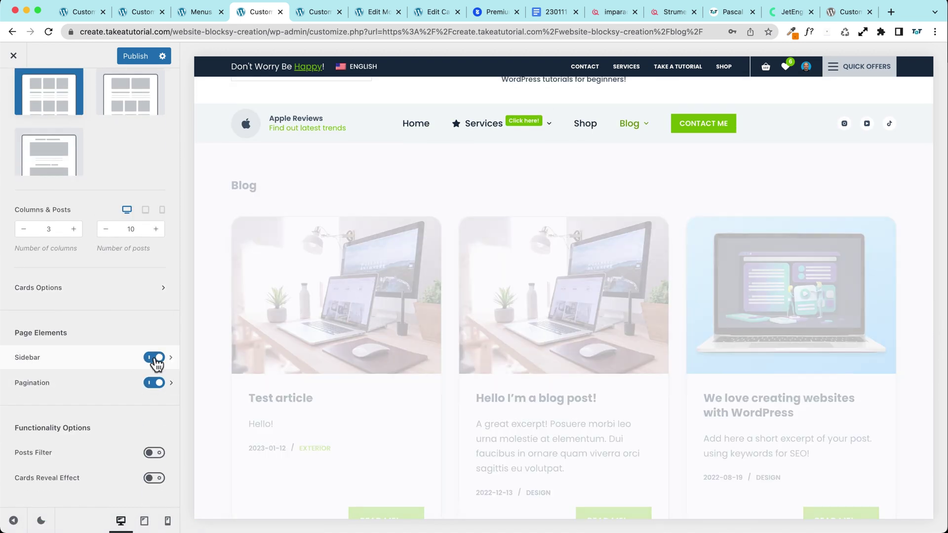
pyautogui.click(80, 360)
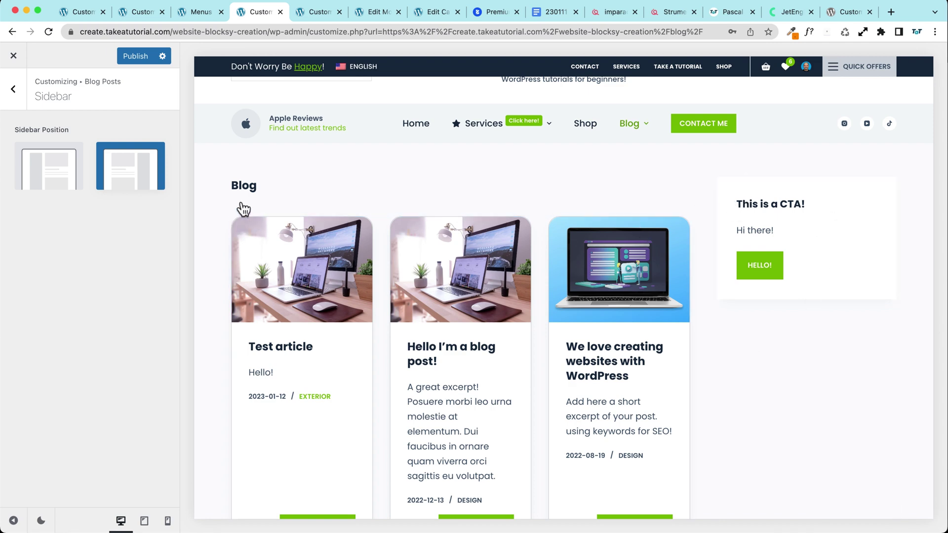
pyautogui.scroll(-2, 244, 198)
pyautogui.scroll(3, 241, 206)
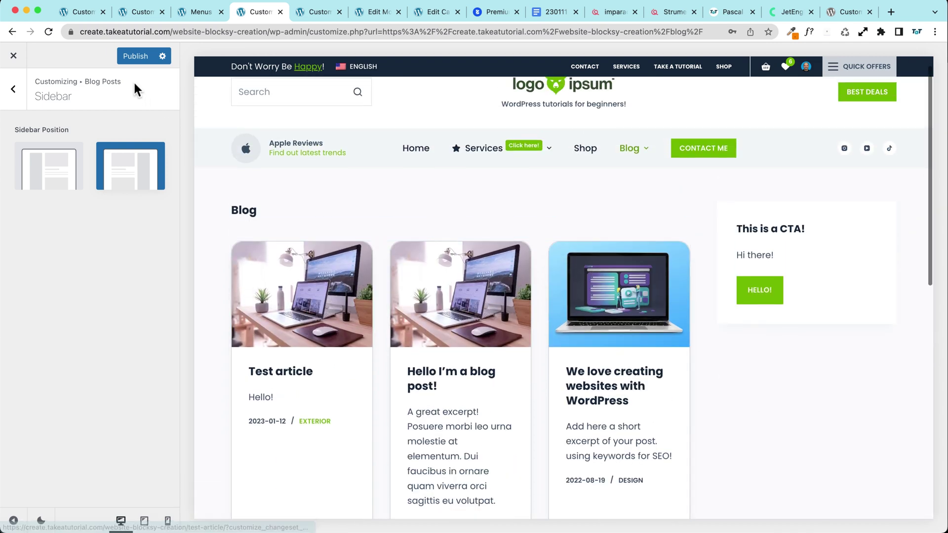
# - Publish the blog layout changes and open the general Sidebar settings
pyautogui.click(19, 94)
pyautogui.scroll(5, 52, 139)
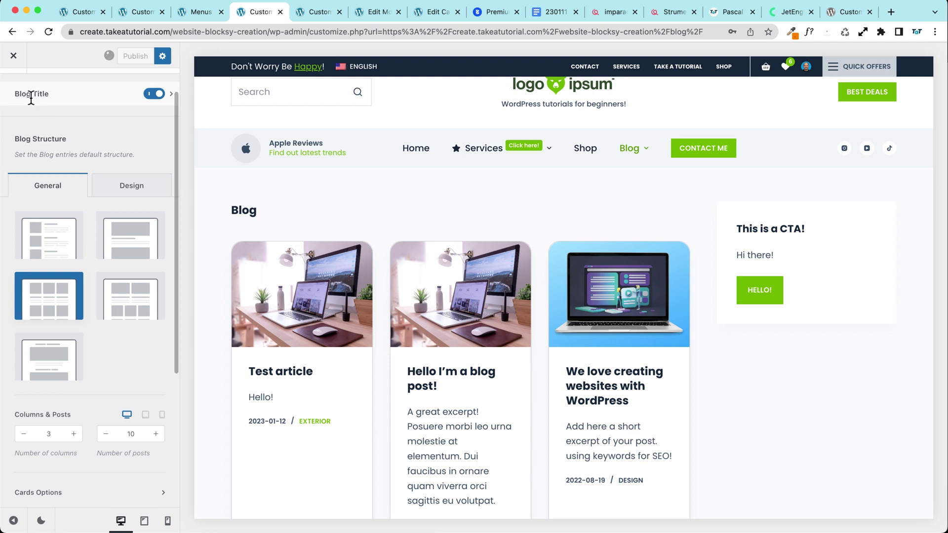
pyautogui.scroll(2, 35, 106)
pyautogui.click(16, 92)
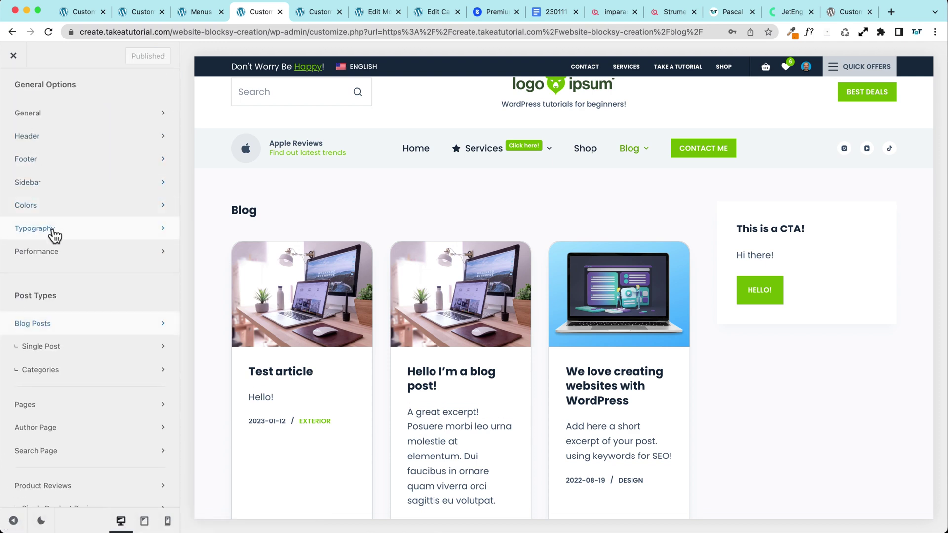
pyautogui.click(46, 183)
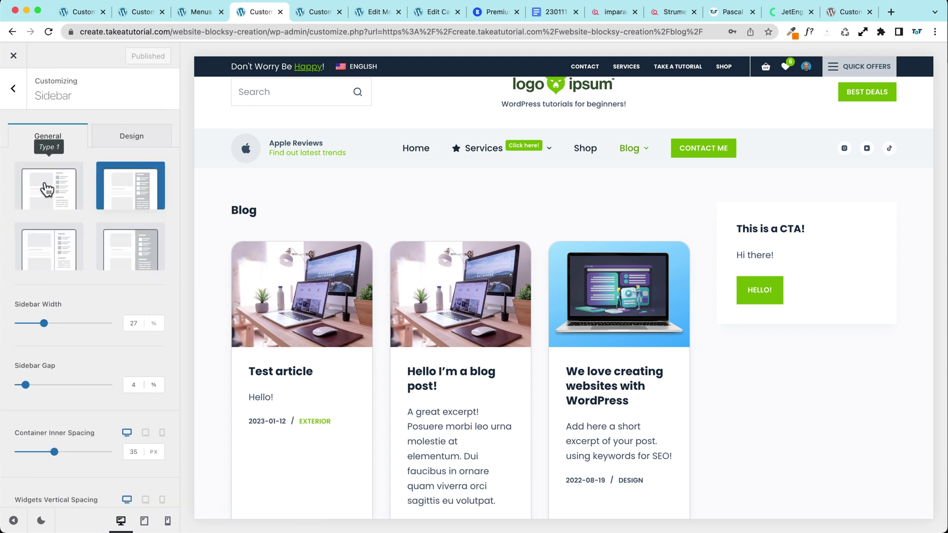
# - Try the Type 4, Type 1 and Type 3 sidebar layouts and return to Type 2
pyautogui.click(129, 256)
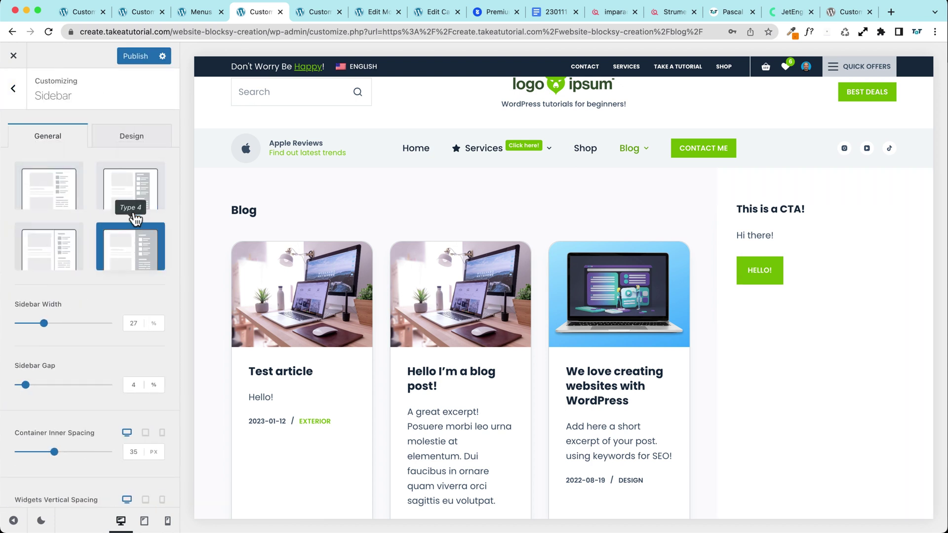
pyautogui.click(119, 200)
pyautogui.click(47, 193)
pyautogui.click(47, 243)
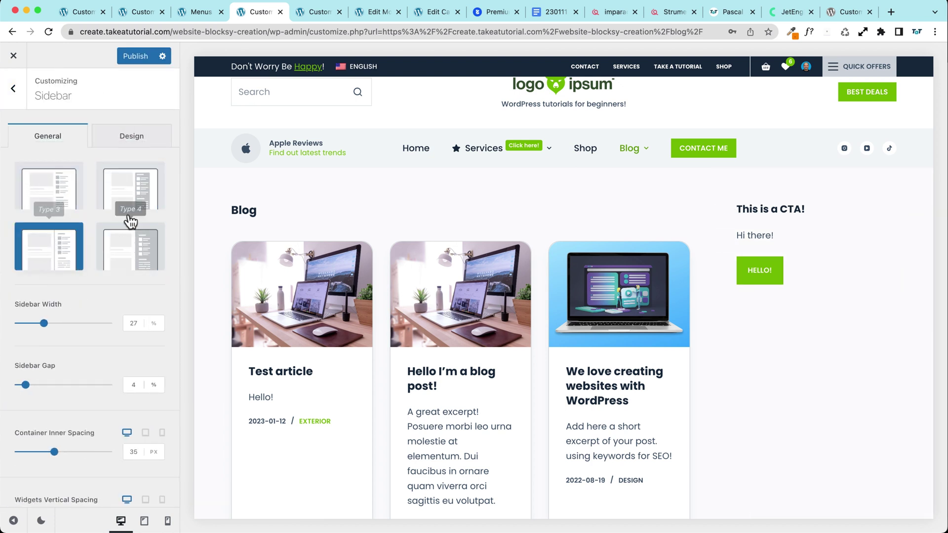
pyautogui.click(134, 196)
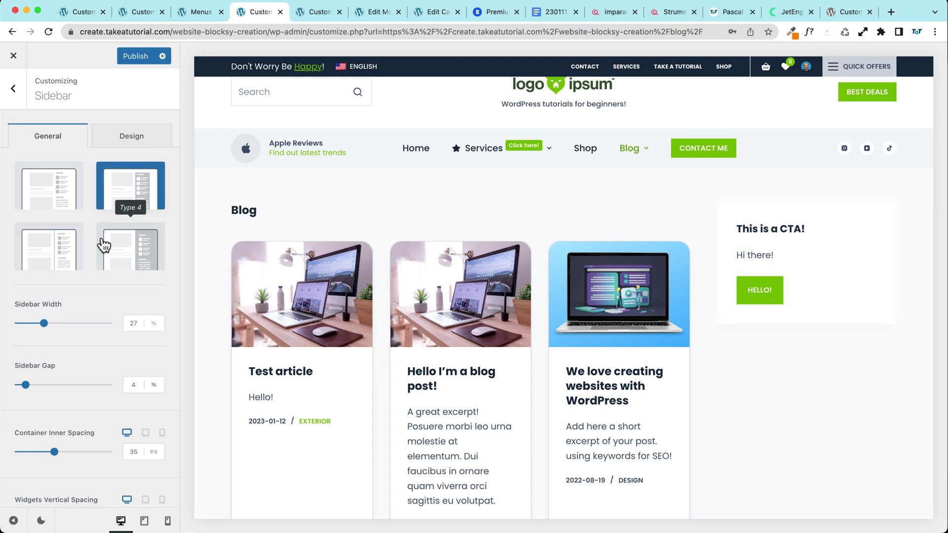
# - Add a solid border of width 1 to the sidebar design and publish the change
pyautogui.scroll(-1, 75, 289)
pyautogui.click(129, 97)
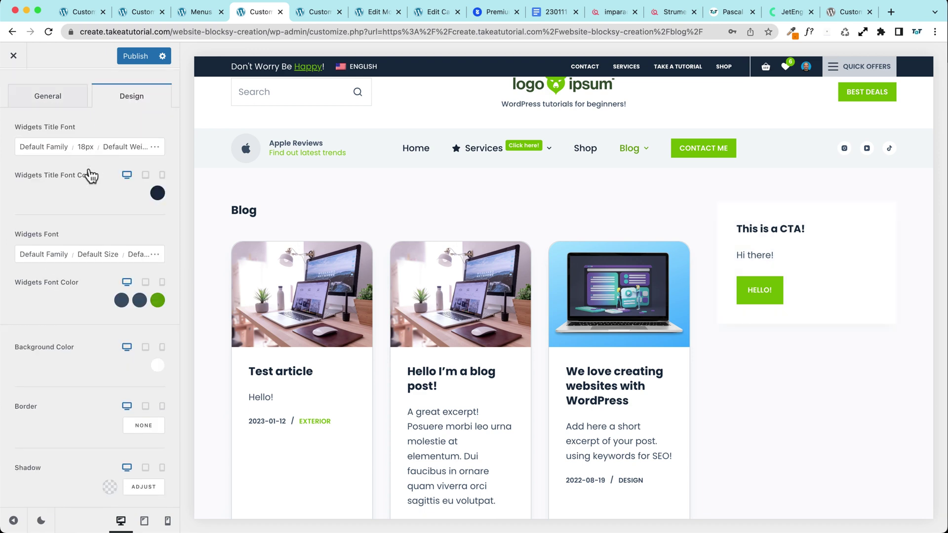
pyautogui.scroll(-2, 61, 204)
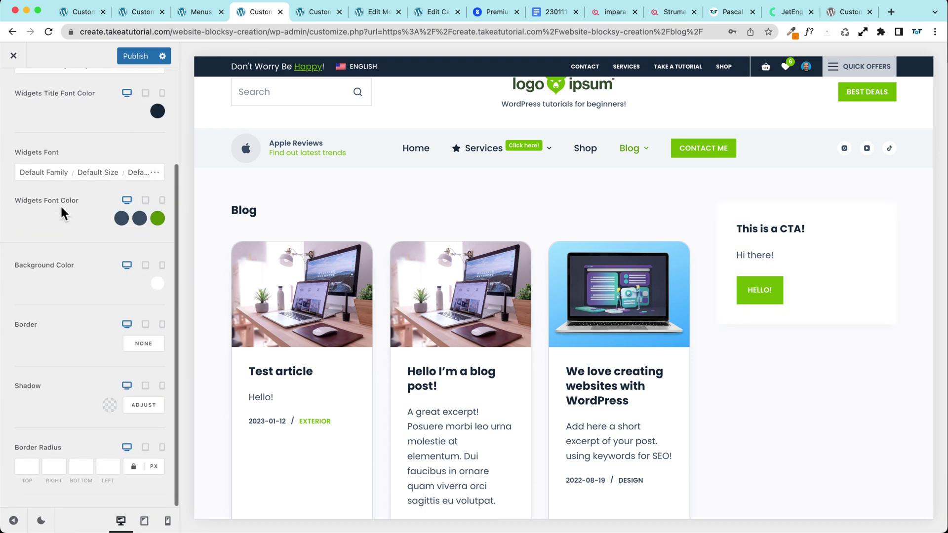
pyautogui.click(133, 344)
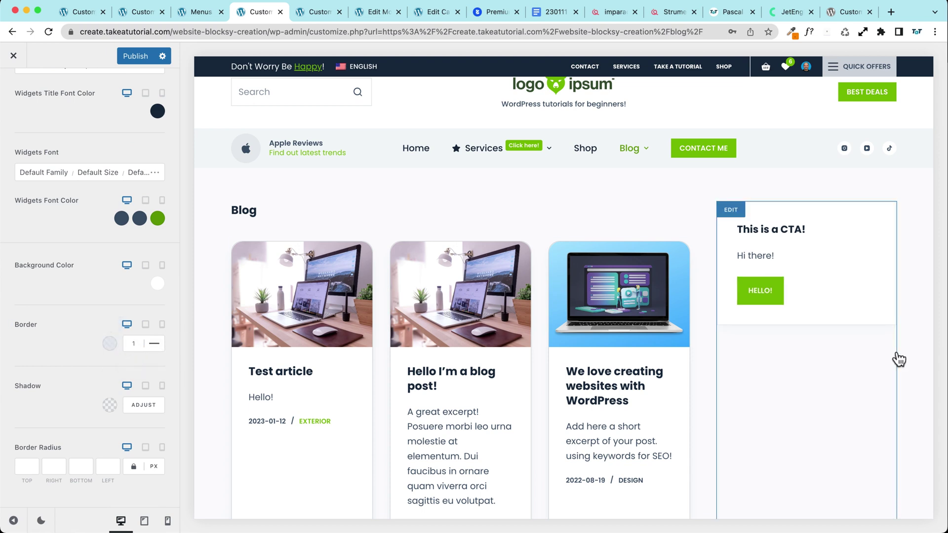
pyautogui.click(141, 56)
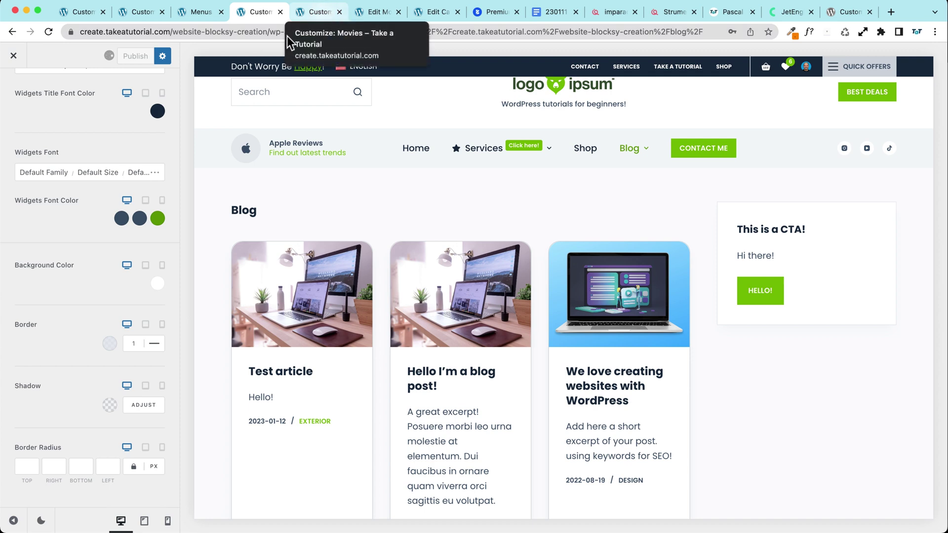
# - Enable Separate Widgets and Sticky Sidebar in the general sidebar options
pyautogui.scroll(3, 60, 203)
pyautogui.scroll(2, 52, 174)
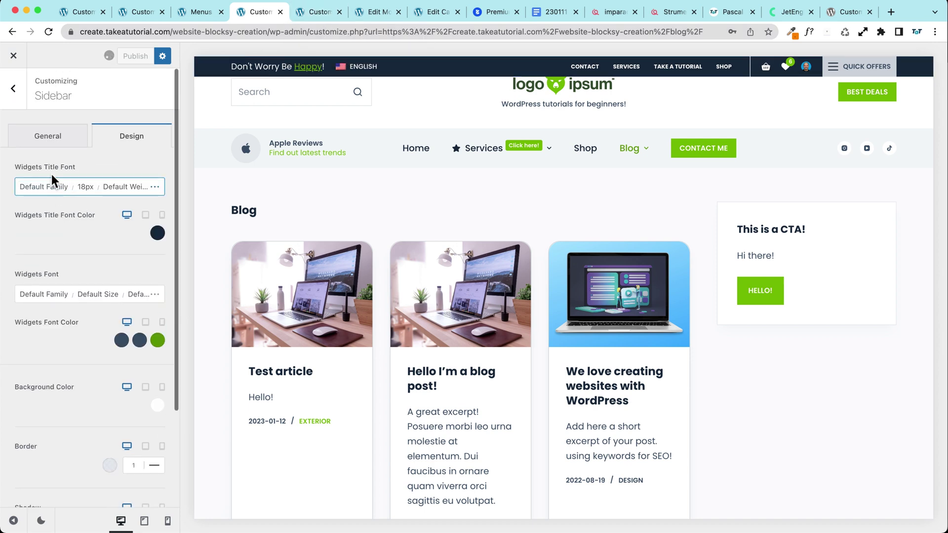
pyautogui.click(47, 135)
pyautogui.scroll(-5, 87, 274)
pyautogui.scroll(-6, 87, 275)
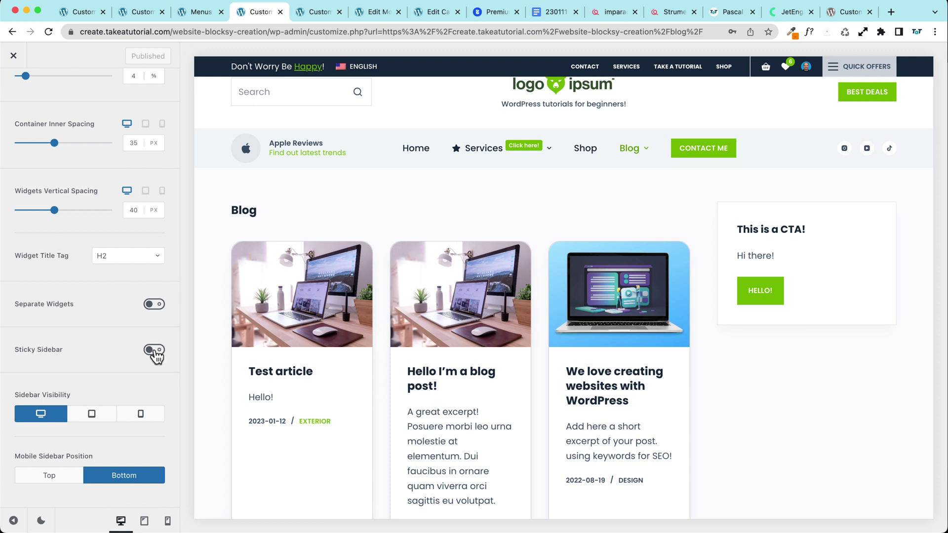
pyautogui.click(156, 305)
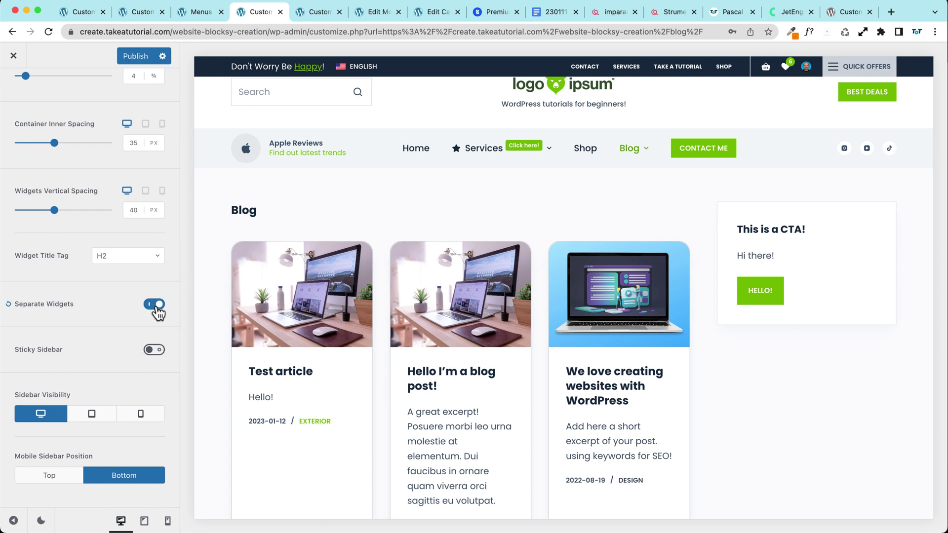
pyautogui.click(153, 350)
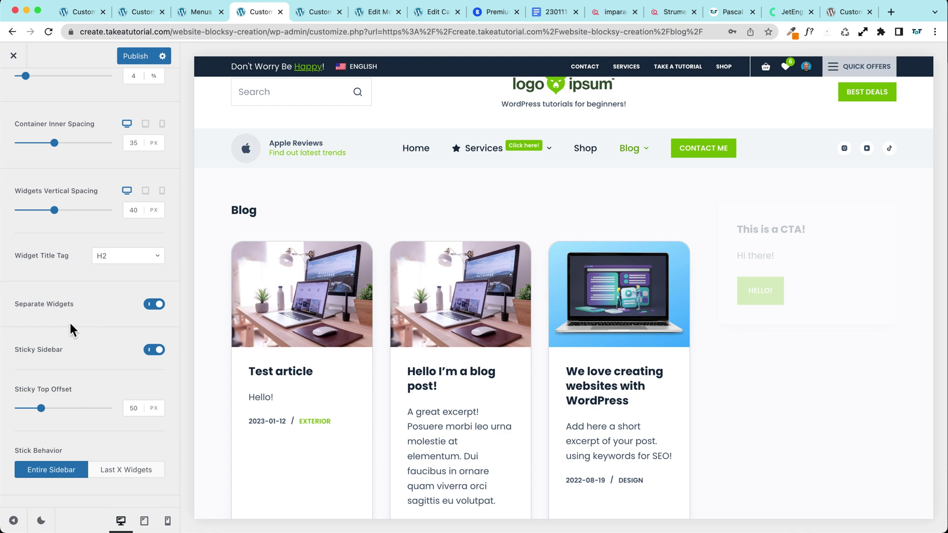
# - Test the sticky sidebar in the blog preview and set Stick Behavior to Last X Widgets
pyautogui.scroll(-7, 452, 339)
pyautogui.scroll(5, 452, 327)
pyautogui.scroll(-4, 451, 327)
pyautogui.scroll(-3, 451, 327)
pyautogui.scroll(6, 451, 327)
pyautogui.scroll(-6, 451, 327)
pyautogui.scroll(5, 451, 329)
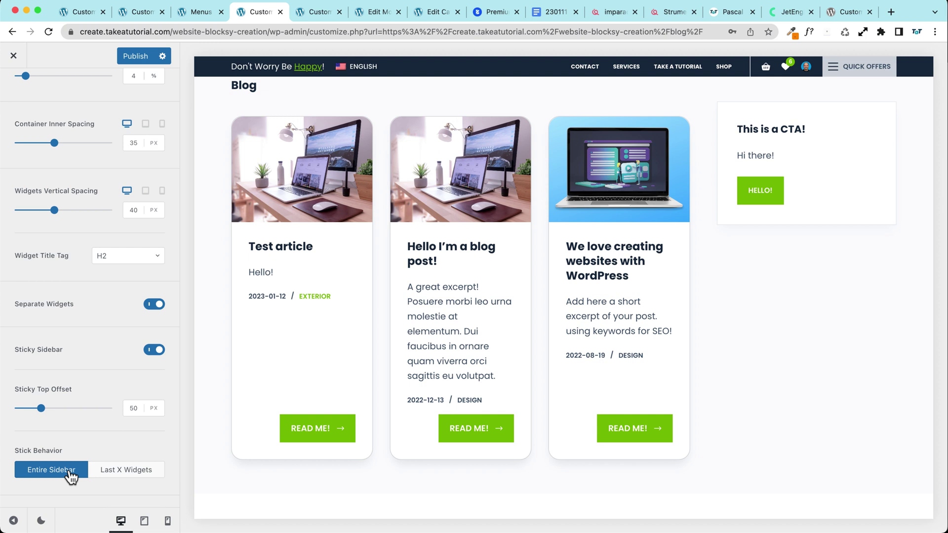
pyautogui.click(127, 474)
pyautogui.scroll(-3, 87, 435)
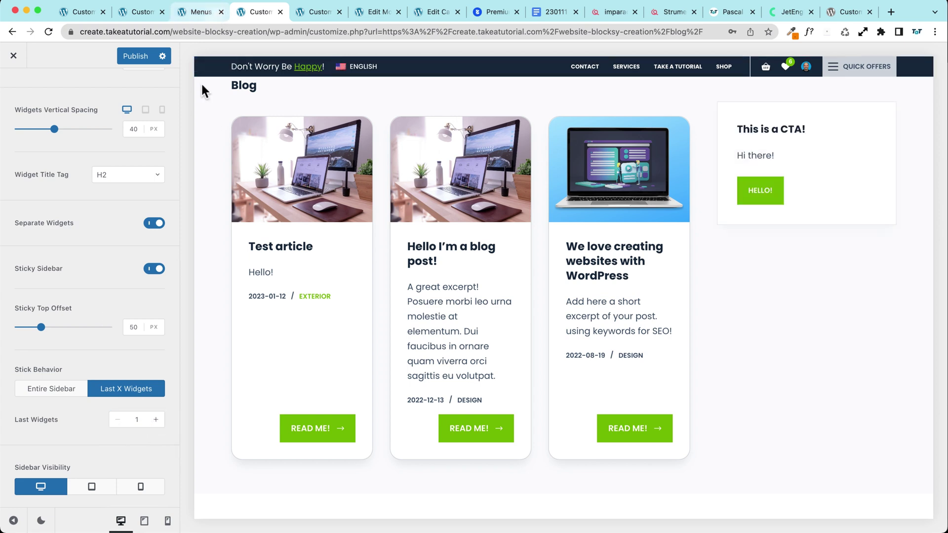
# - Open the site's Widgets page and add a second Widget Group to the Blog archive sidebar
pyautogui.click(201, 11)
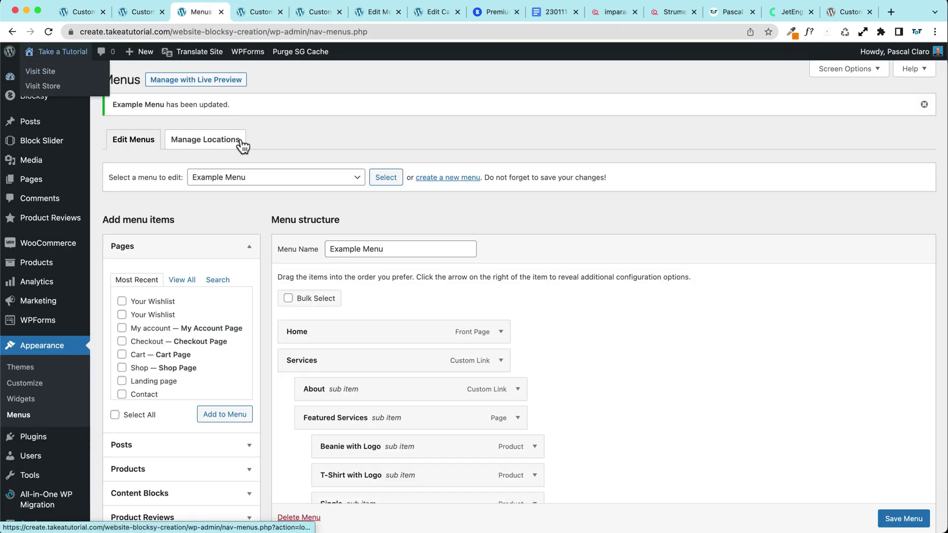
pyautogui.scroll(-3, 197, 215)
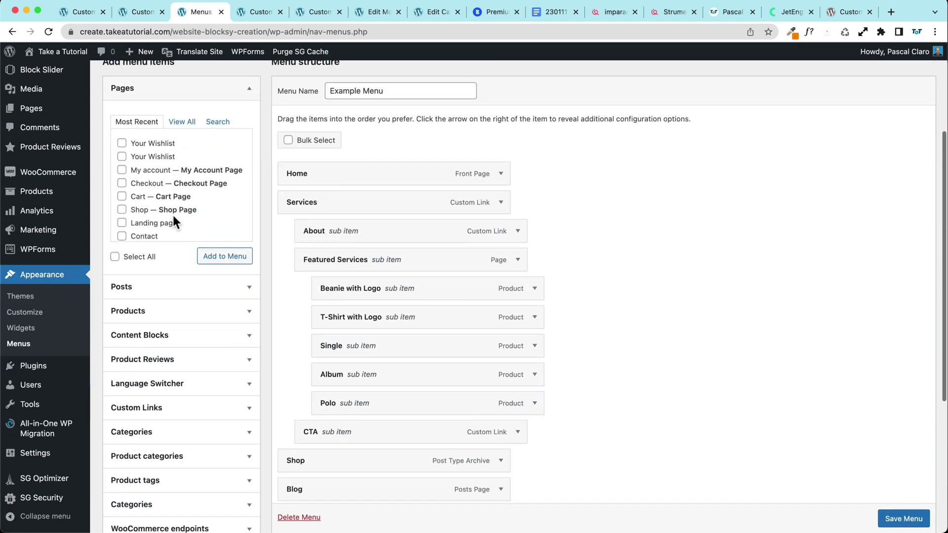
pyautogui.click(24, 331)
pyautogui.scroll(3, 219, 225)
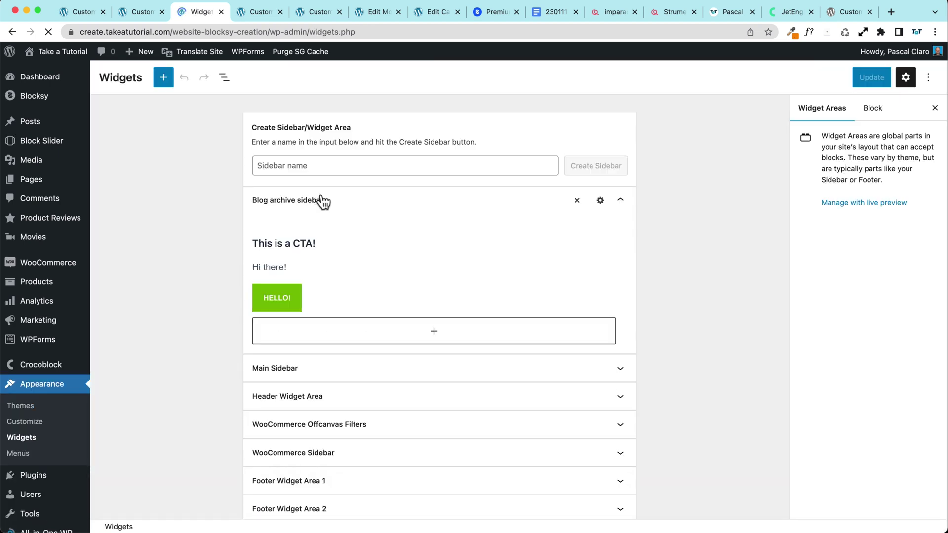
pyautogui.click(435, 332)
pyautogui.write('gro')
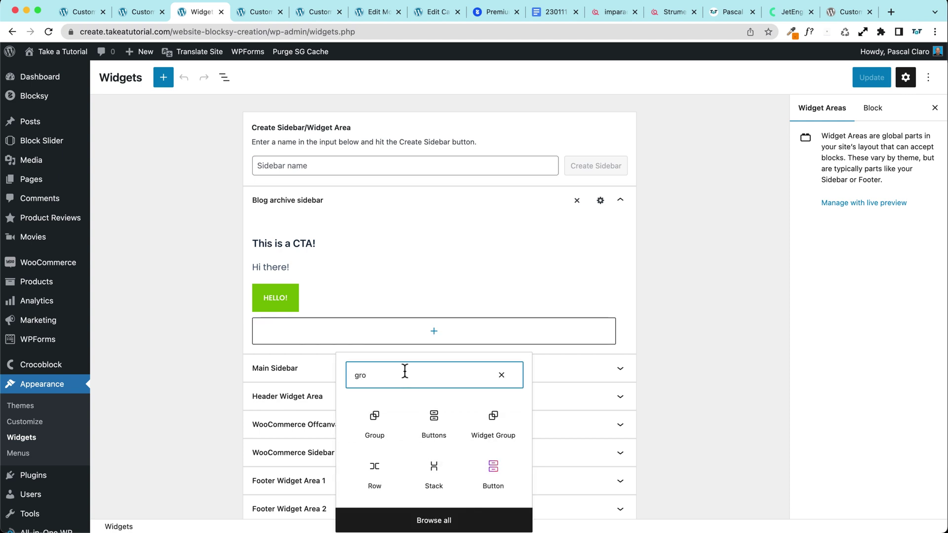
pyautogui.click(494, 425)
# - Add the paragraph "Cool widget!" to the new widget group and title the group "Hello!"
pyautogui.click(393, 318)
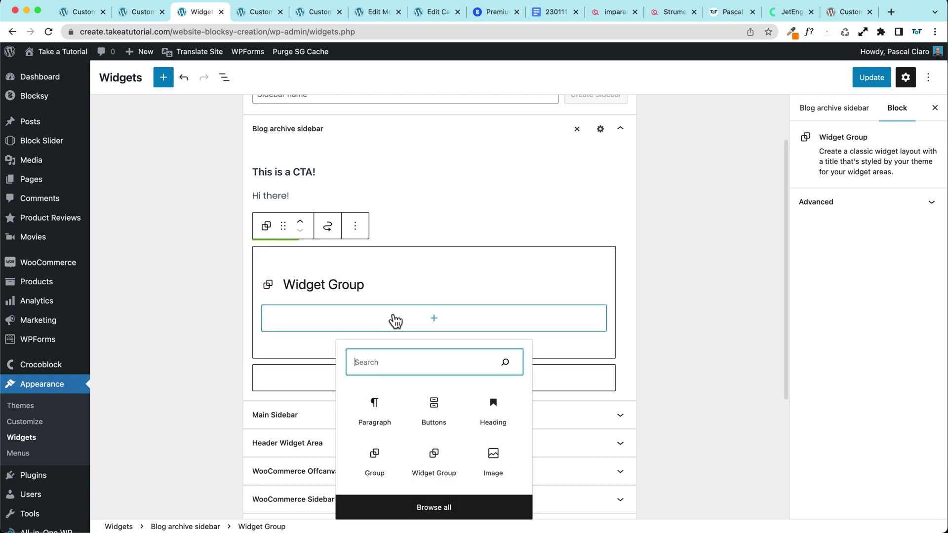
pyautogui.click(375, 406)
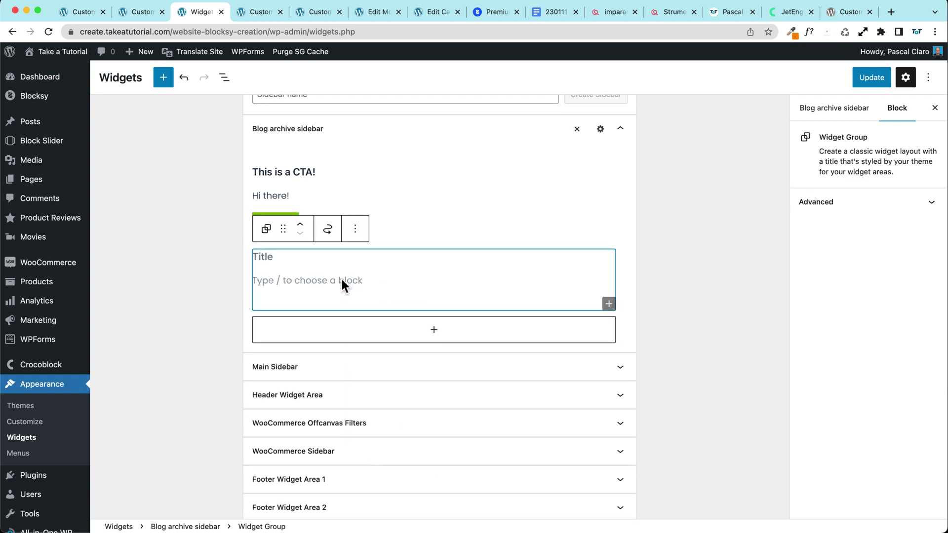
pyautogui.write('C')
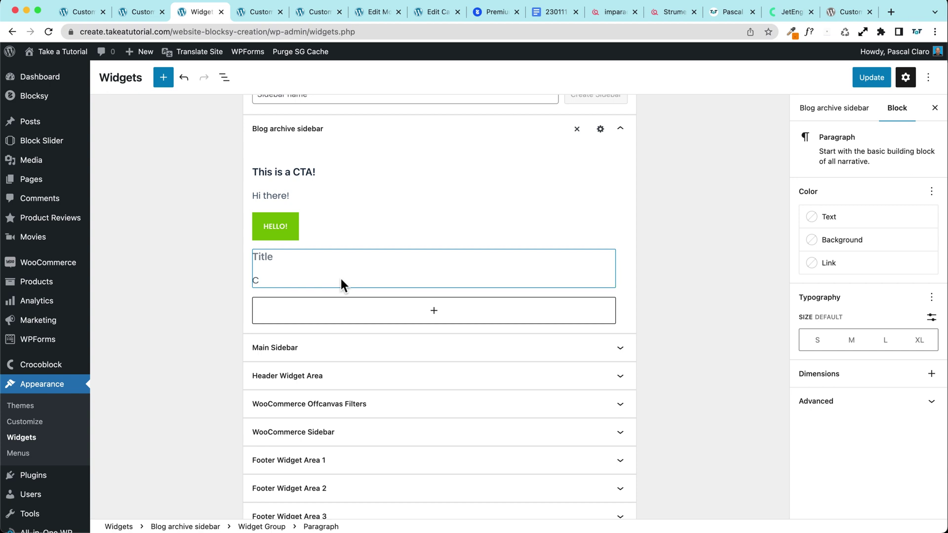
pyautogui.write('ool widget!')
pyautogui.click(294, 257)
pyautogui.write('Hello!')
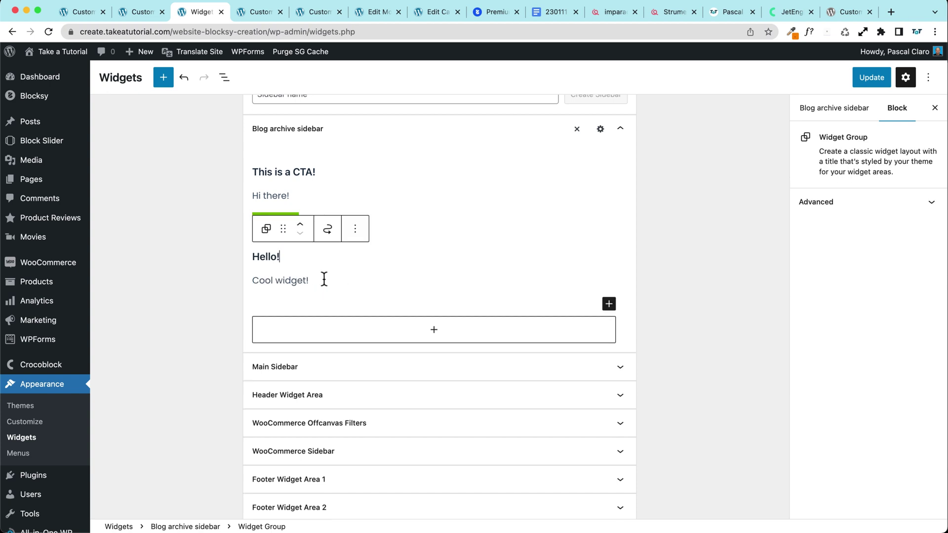
# - Insert an Image block below "Cool widget!" with the laptop picture on the blue background, and save the widgets
pyautogui.click(324, 279)
pyautogui.hotkey('ctrl', 'alt', 'o')
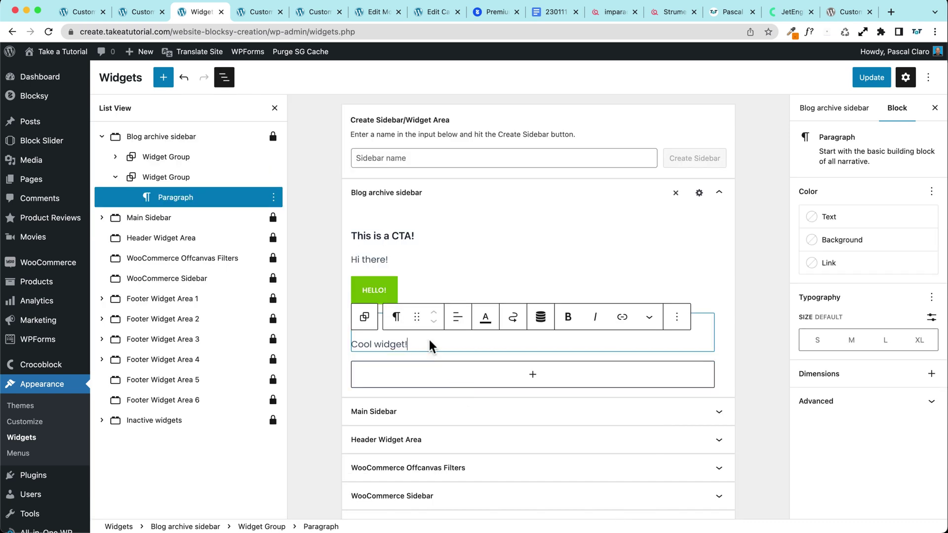
pyautogui.press('Return')
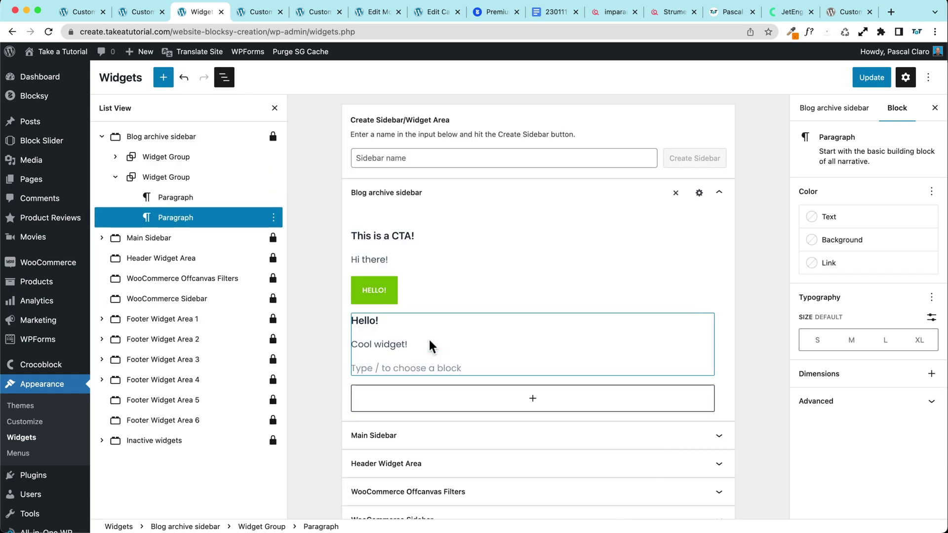
pyautogui.write('/im')
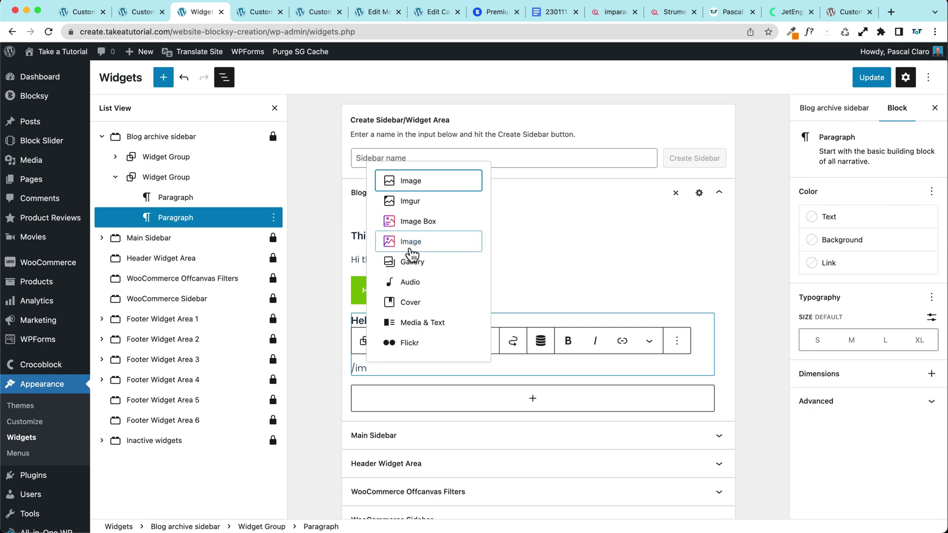
pyautogui.click(409, 243)
pyautogui.moveTo(474, 398); pyautogui.dragTo(115, 221)
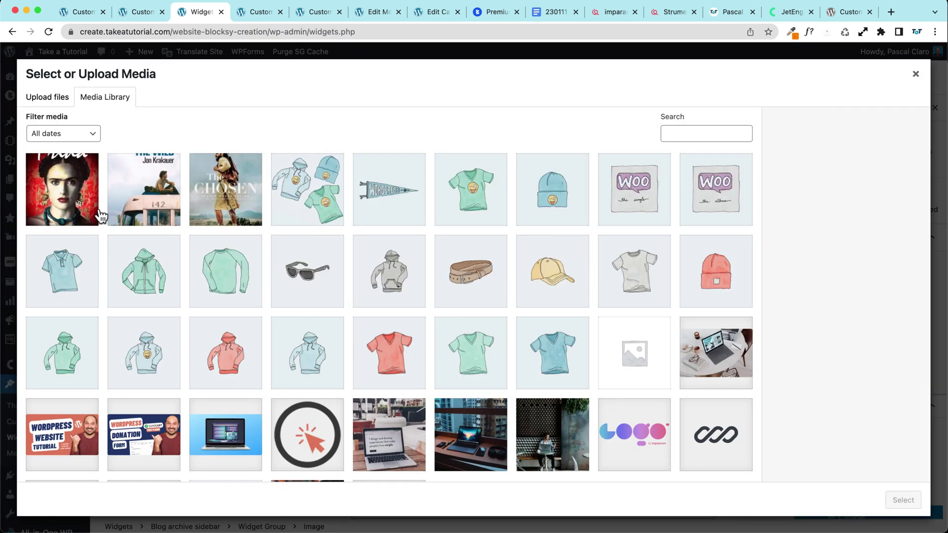
pyautogui.scroll(-5, 223, 310)
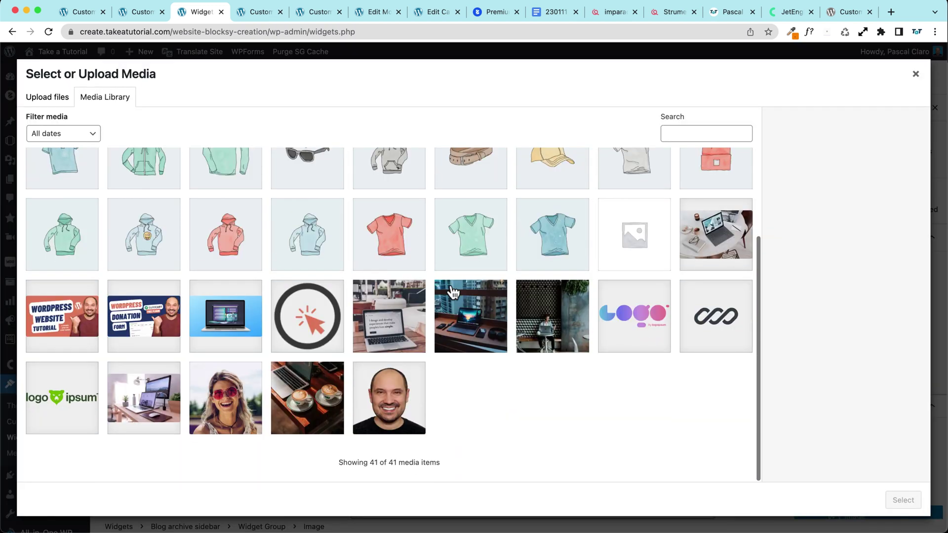
pyautogui.click(223, 327)
pyautogui.click(904, 500)
pyautogui.hotkey('ctrl', 's')
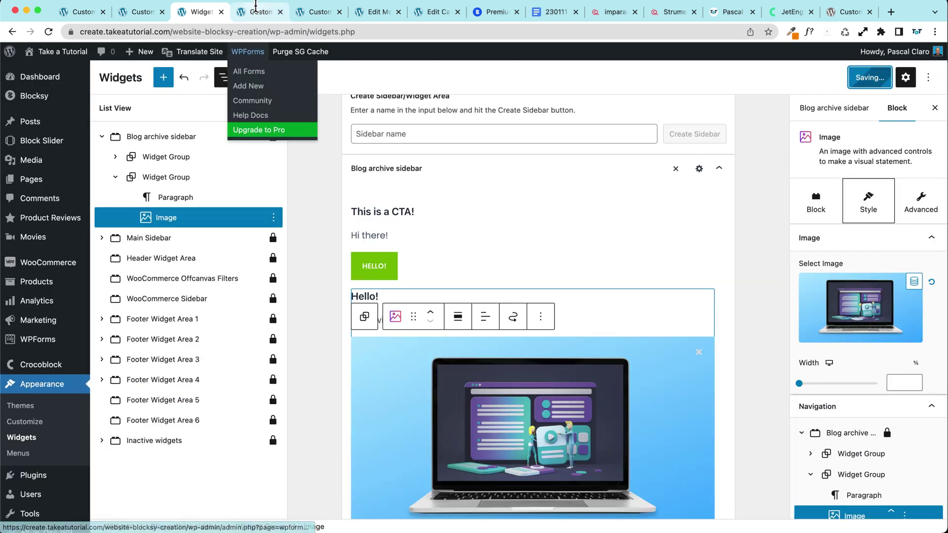
pyautogui.moveTo(536, 381); pyautogui.dragTo(477, 309)
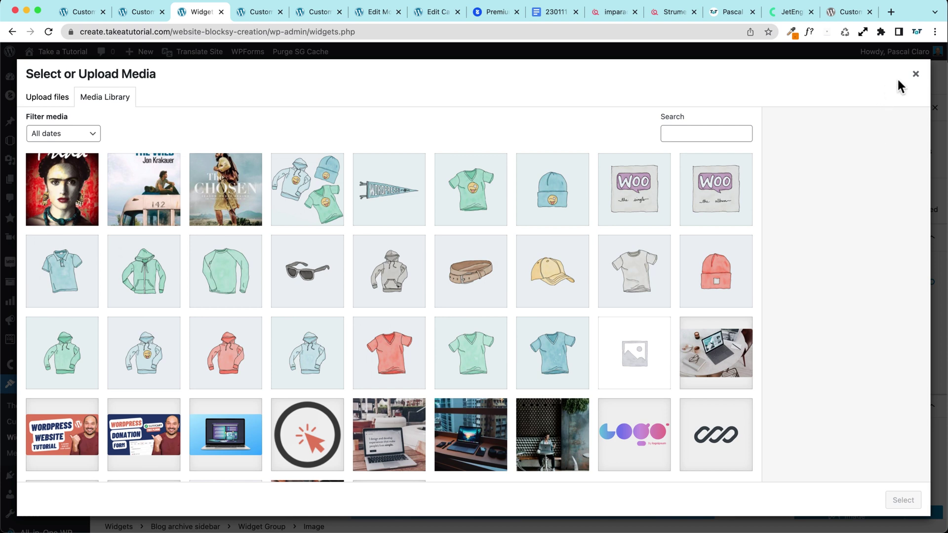
pyautogui.click(916, 74)
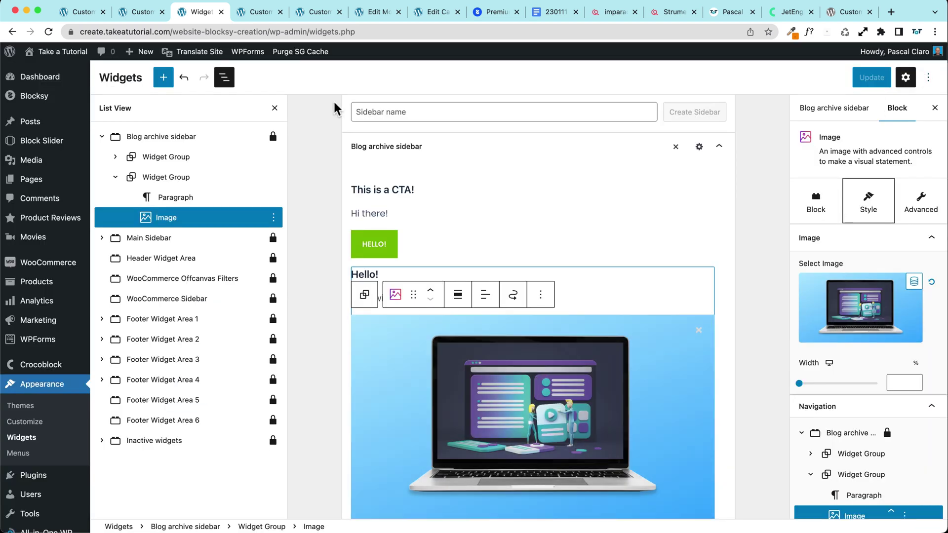
# - Publish the sidebar settings and check how the two widget groups scroll on the live blog page
pyautogui.click(261, 13)
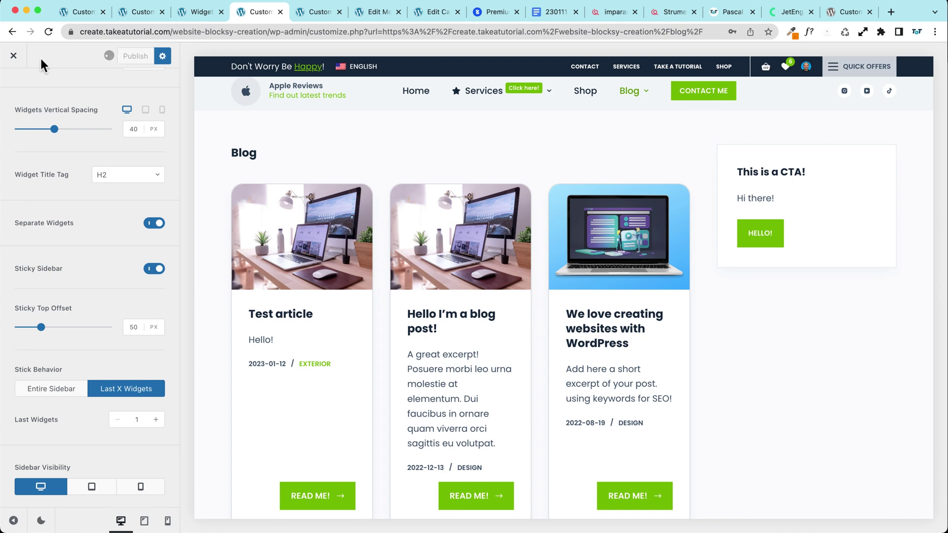
pyautogui.click(324, 7)
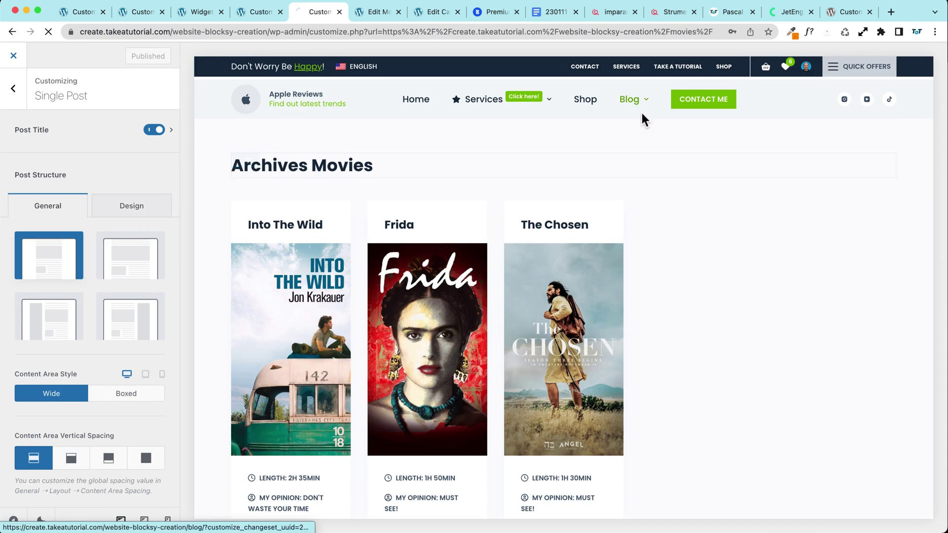
pyautogui.click(626, 105)
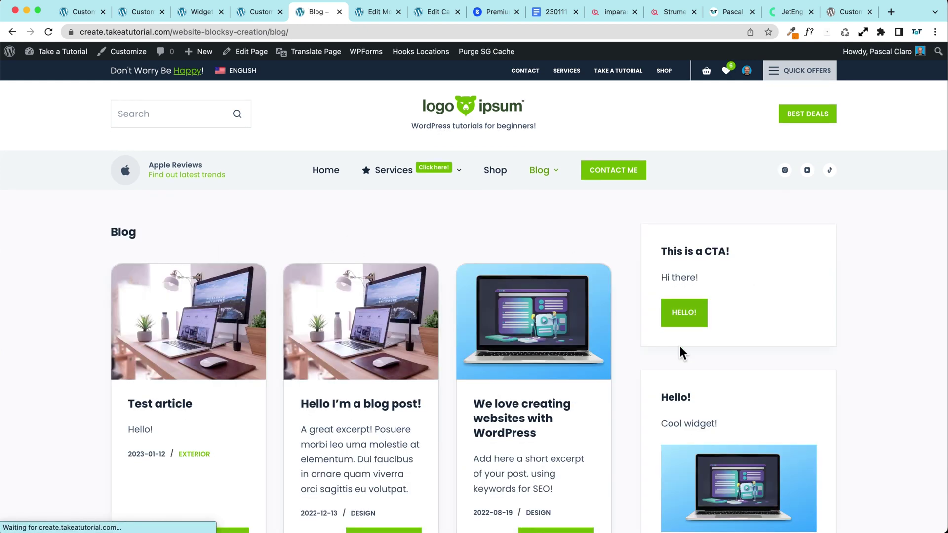
pyautogui.scroll(-3, 529, 244)
pyautogui.scroll(-4, 531, 247)
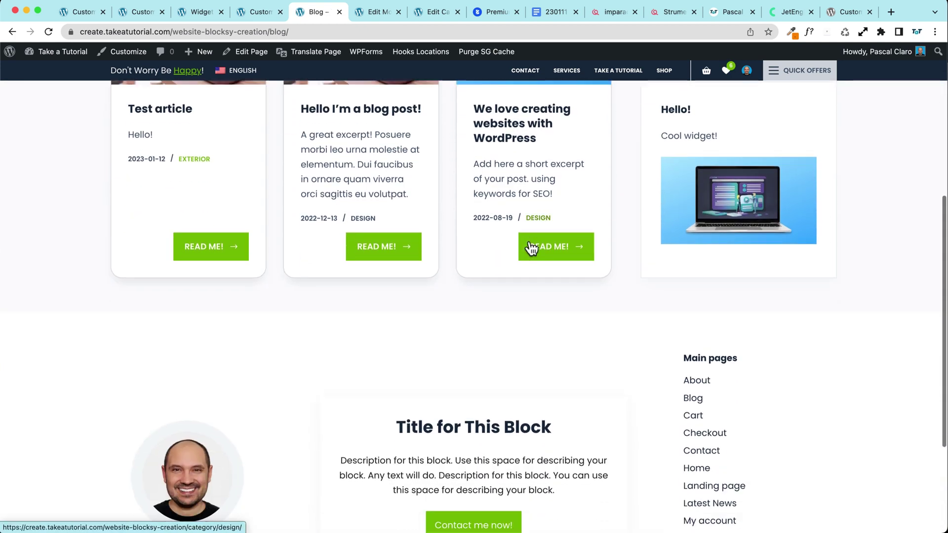
pyautogui.scroll(3, 529, 245)
pyautogui.scroll(-3, 529, 242)
pyautogui.scroll(2, 529, 242)
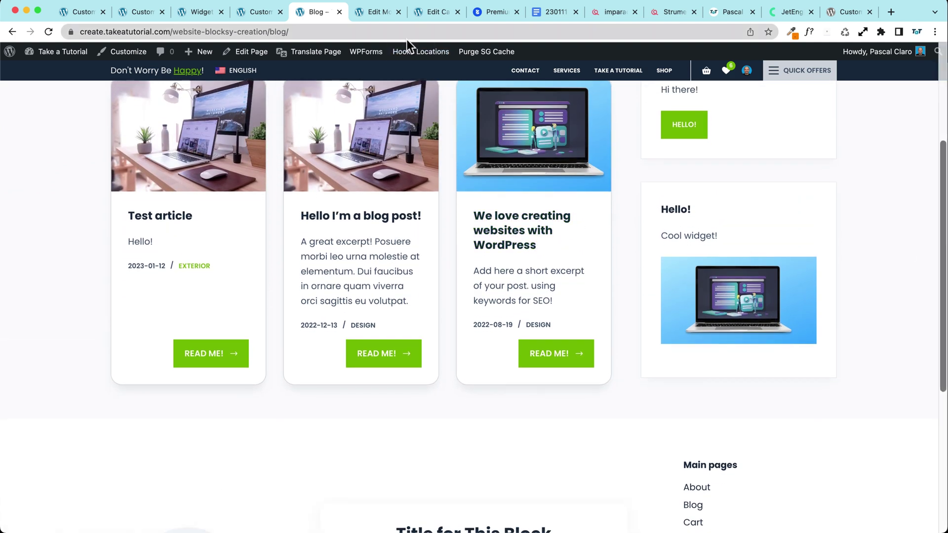
# - Reload the blog page's Customizer and examine how the last sidebar widget sticks while the preview scrolls
pyautogui.click(263, 14)
pyautogui.scroll(-1, 597, 245)
pyautogui.click(48, 32)
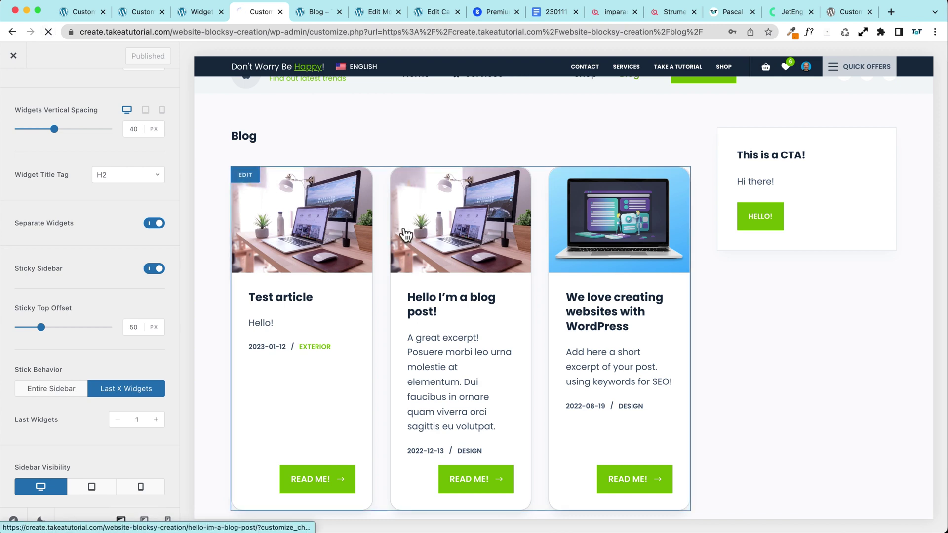
pyautogui.scroll(2, 402, 228)
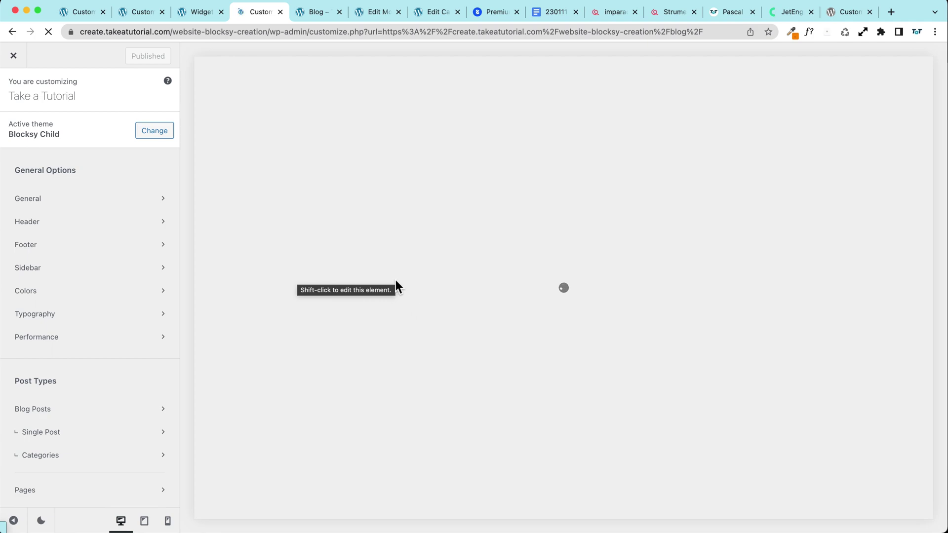
pyautogui.scroll(-6, 266, 215)
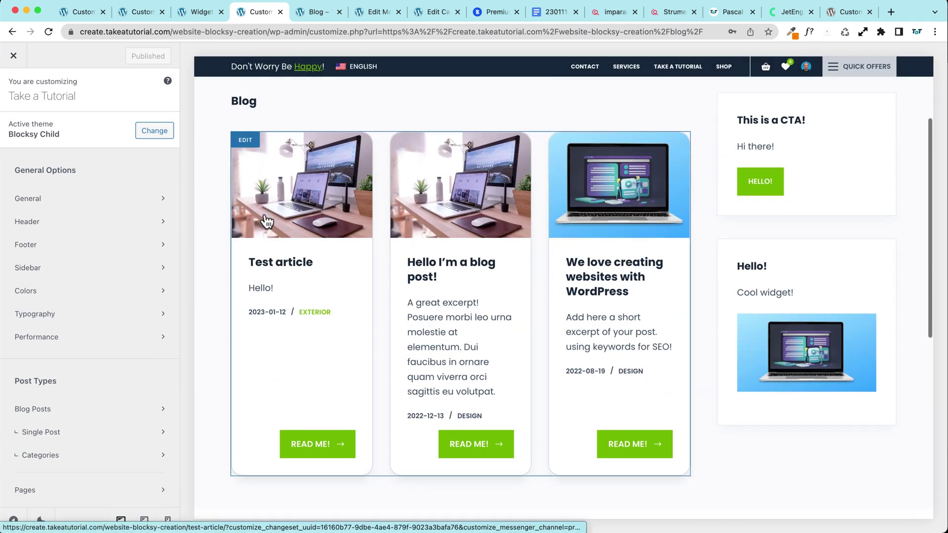
pyautogui.scroll(-1, 265, 214)
pyautogui.scroll(1, 265, 215)
pyautogui.scroll(-2, 265, 220)
pyautogui.scroll(3, 264, 221)
pyautogui.scroll(-1, 264, 221)
pyautogui.scroll(3, 264, 221)
pyautogui.scroll(3, 266, 215)
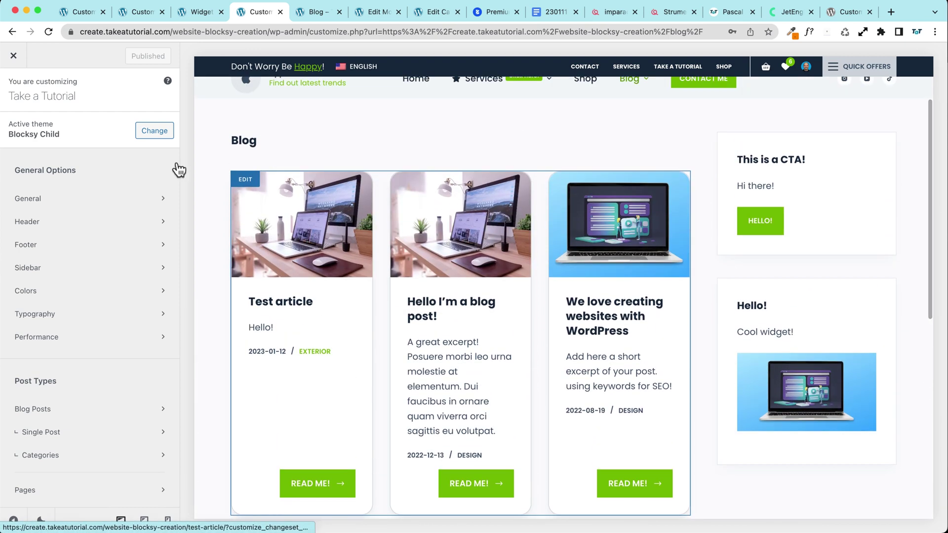
# - Leave the Blog Posts sidebar position settings and open the general Sidebar options in the Customizer
pyautogui.click(730, 141)
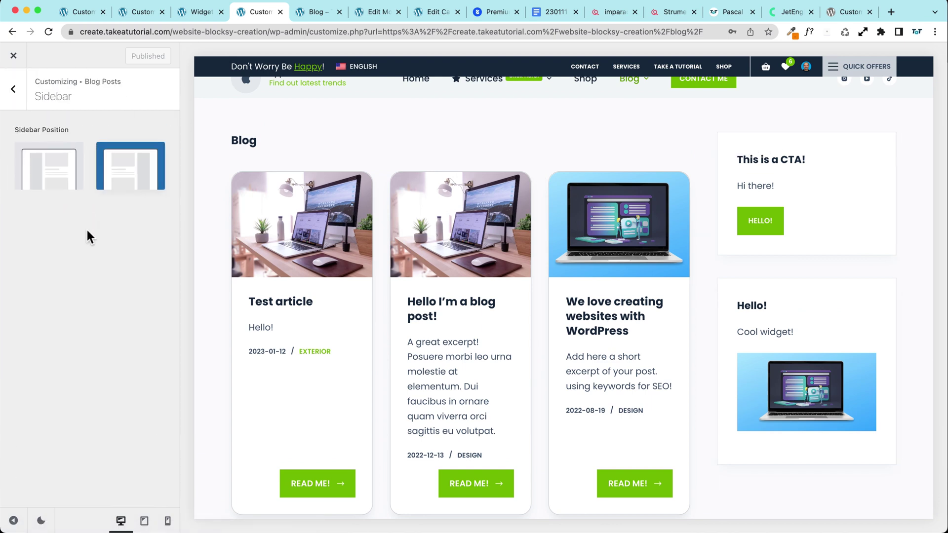
pyautogui.click(8, 98)
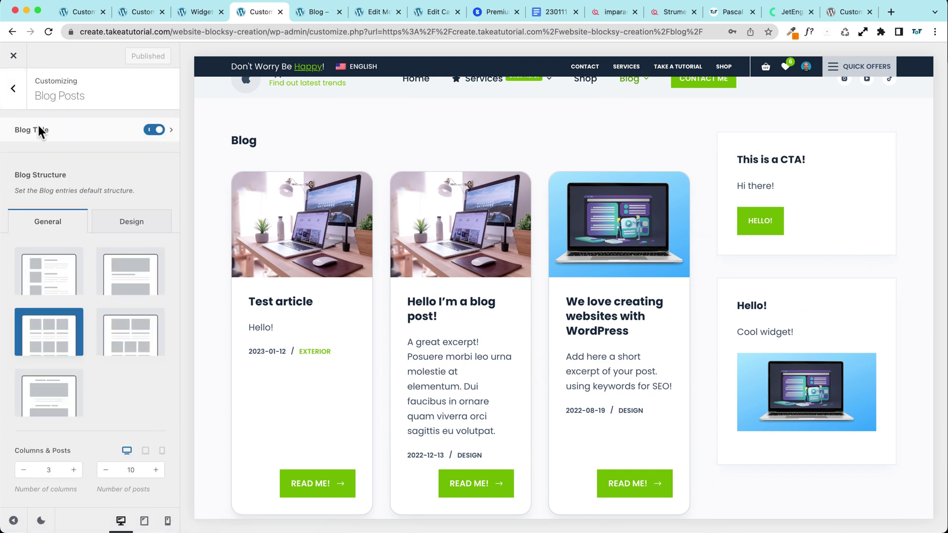
pyautogui.click(12, 88)
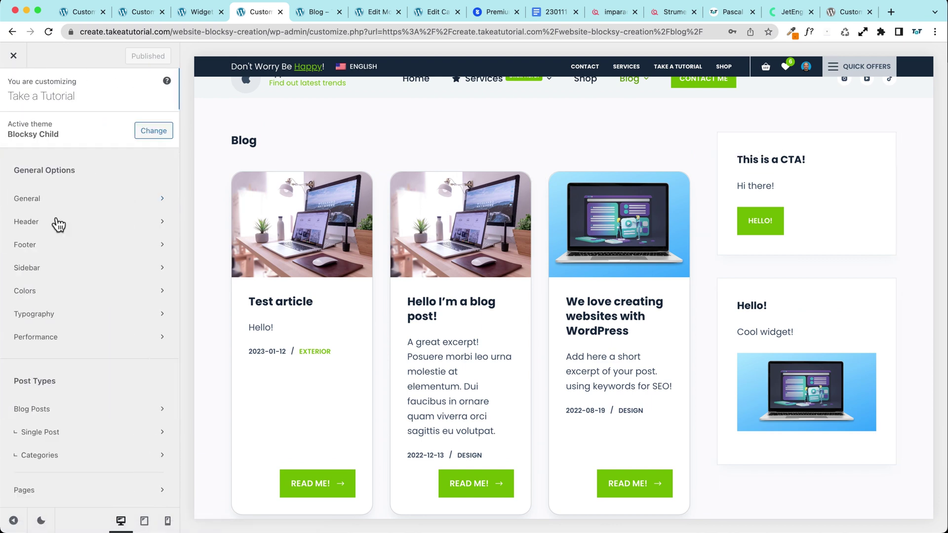
pyautogui.click(46, 274)
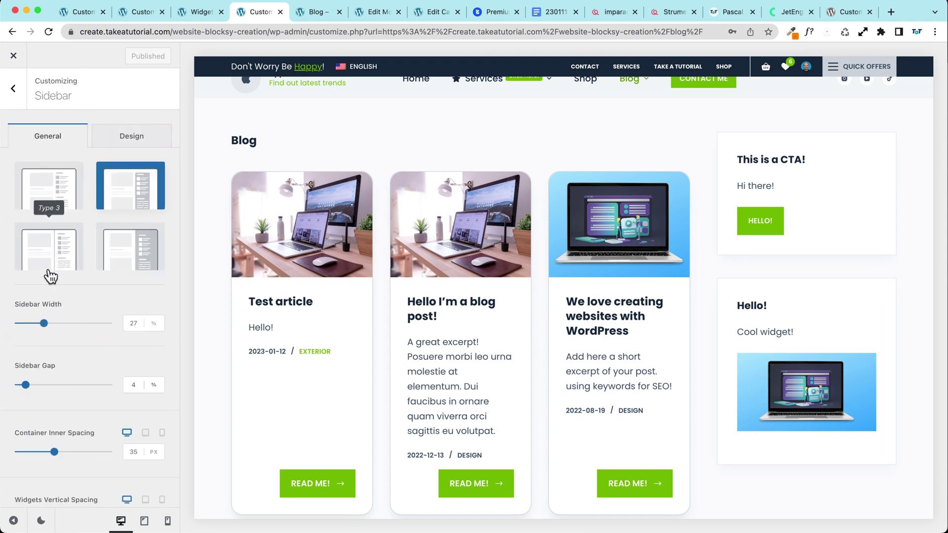
# - Compare the Type 4, Type 3 and Type 1 sidebar layouts with two widget groups and return to Type 2
pyautogui.click(144, 262)
pyautogui.click(73, 261)
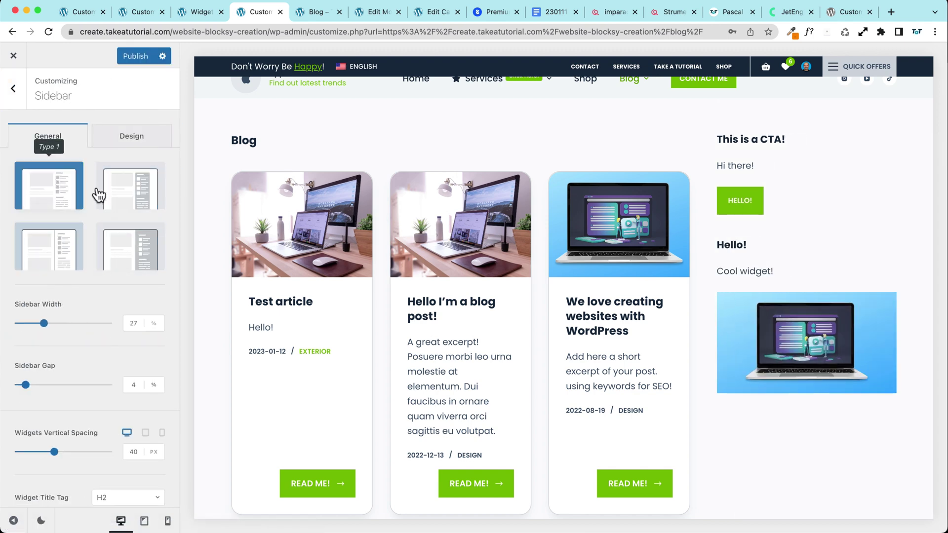
pyautogui.click(59, 191)
pyautogui.click(135, 192)
# - Set the sidebar's Stick Behavior to Entire Sidebar and test the sticky scrolling in the blog preview
pyautogui.scroll(-3, 109, 273)
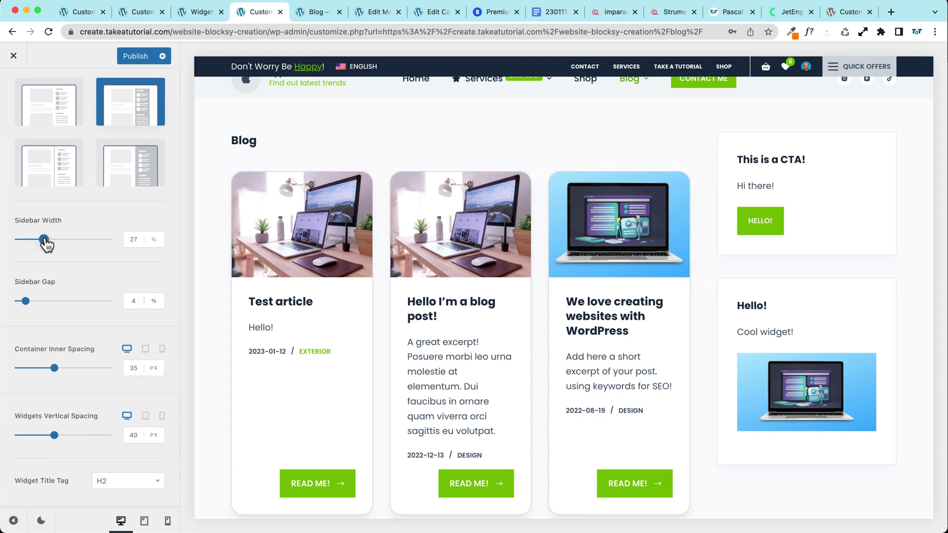
pyautogui.scroll(-3, 46, 243)
pyautogui.scroll(-5, 36, 218)
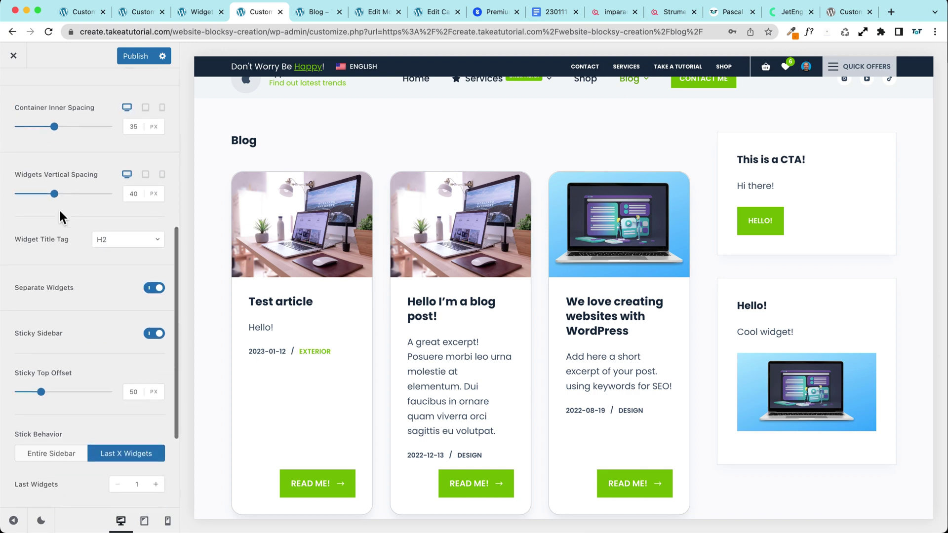
pyautogui.scroll(-2, 59, 218)
pyautogui.scroll(-3, 51, 210)
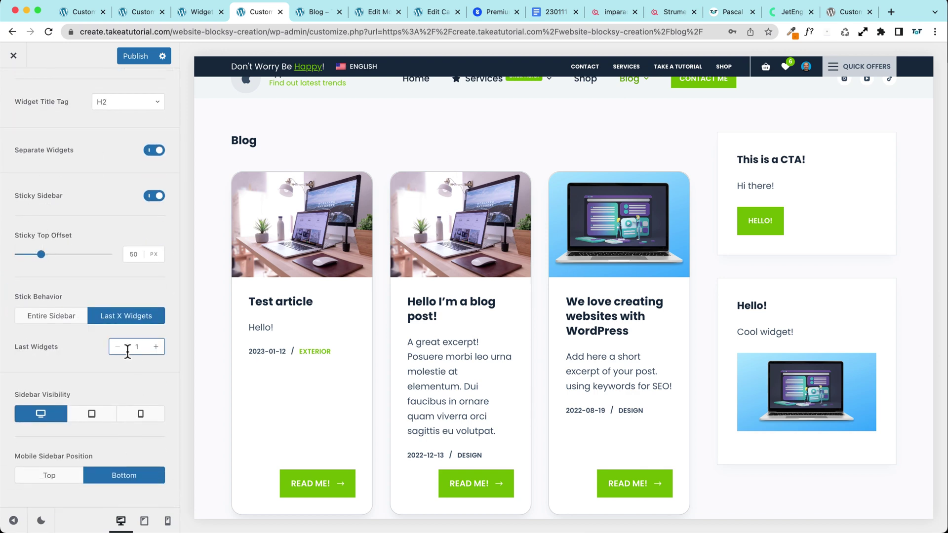
pyautogui.click(45, 324)
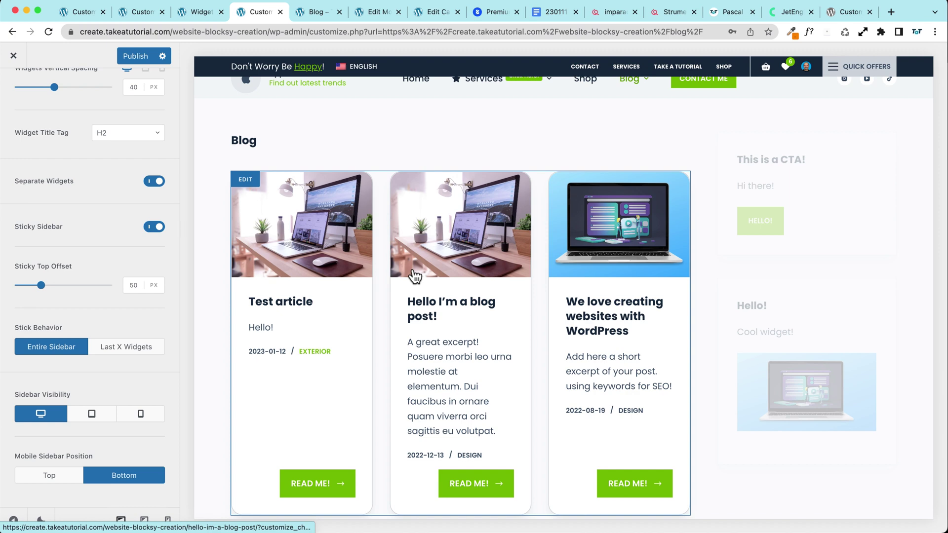
pyautogui.scroll(-2, 412, 272)
pyautogui.scroll(1, 413, 269)
pyautogui.scroll(-2, 413, 269)
pyautogui.scroll(2, 413, 268)
pyautogui.scroll(-2, 413, 269)
pyautogui.scroll(1, 413, 269)
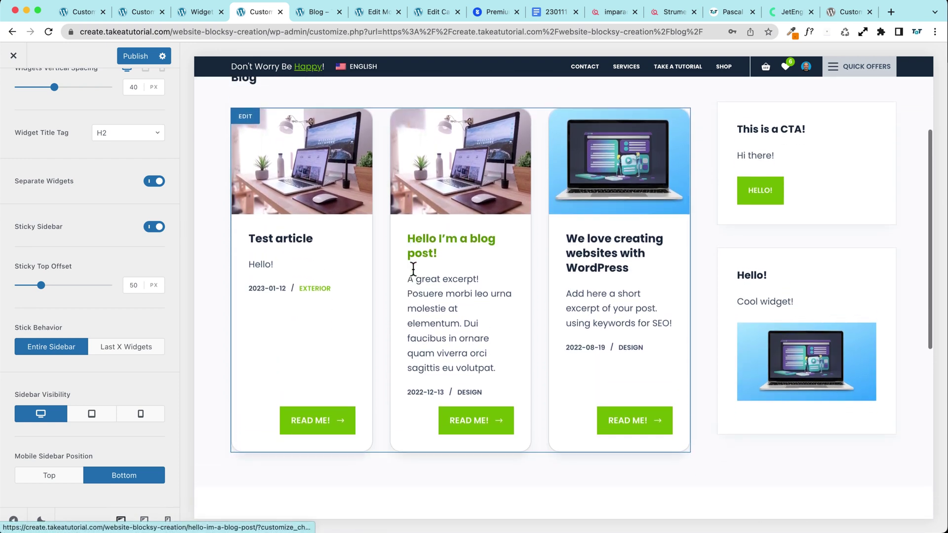
# - Publish the sticky sidebar settings in the Customizer and return to the Widgets admin page
pyautogui.click(135, 55)
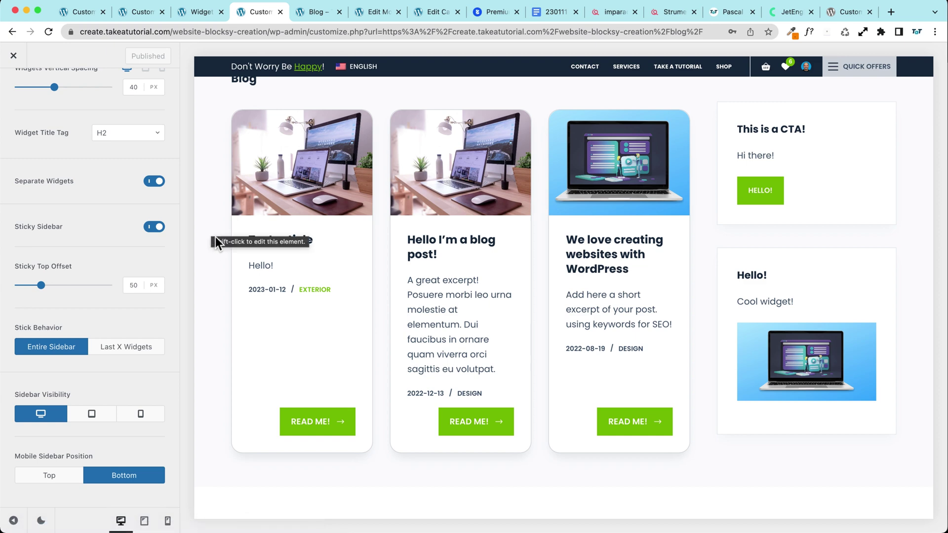
pyautogui.scroll(10, 55, 206)
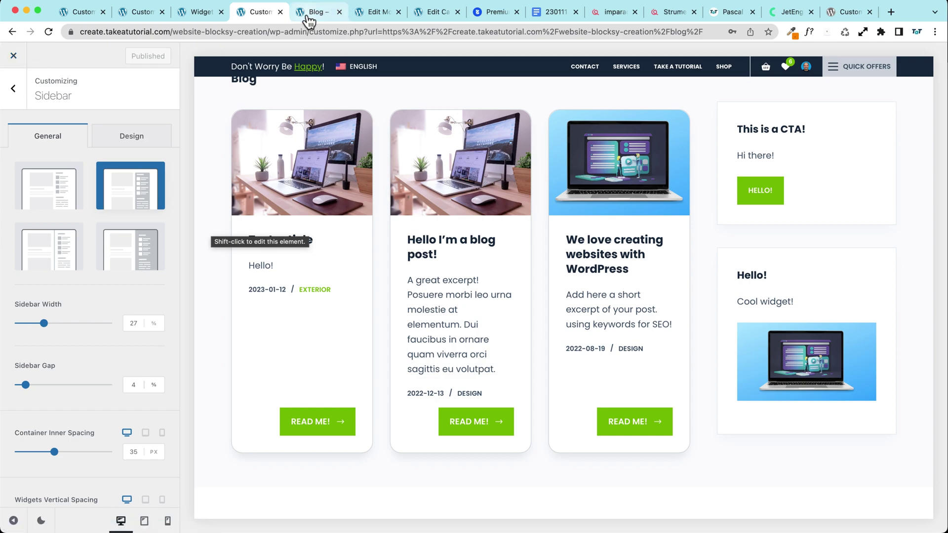
pyautogui.click(199, 12)
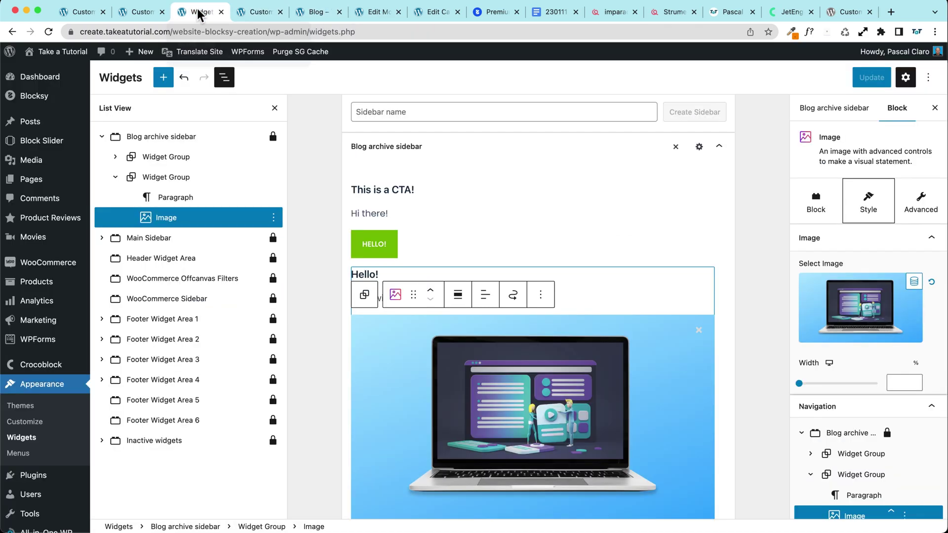
pyautogui.click(140, 12)
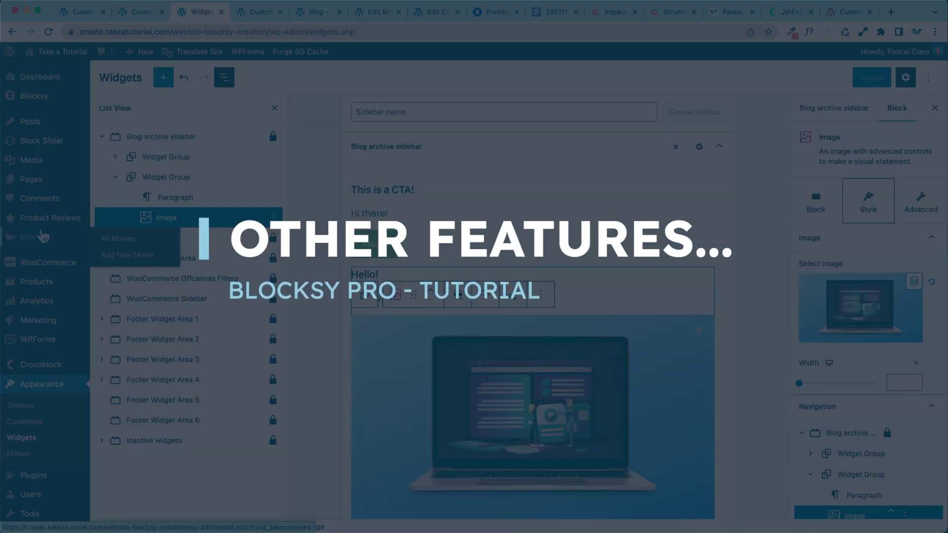
# - Open the Blocksy dashboard's Extensions page and show the Pro Extensions
pyautogui.moveTo(50, 96)
pyautogui.click(135, 102)
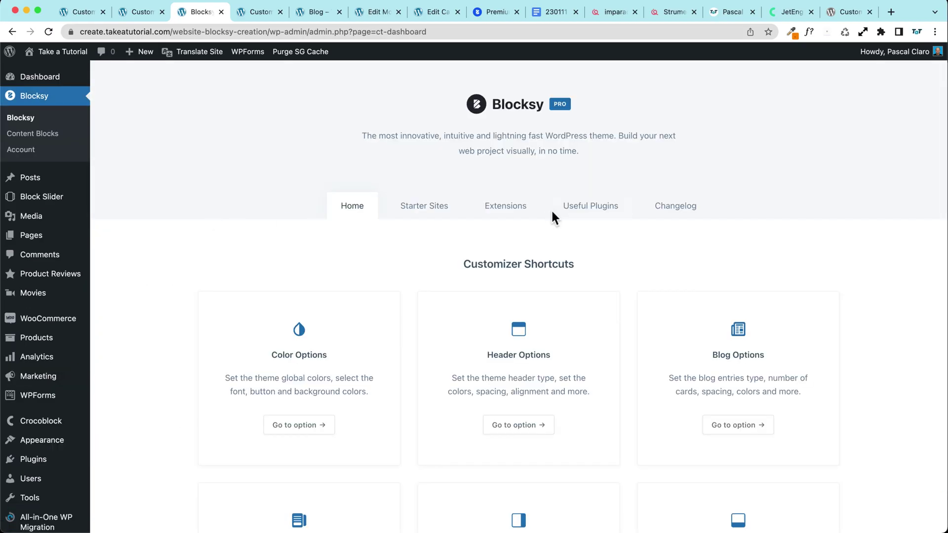
pyautogui.click(514, 207)
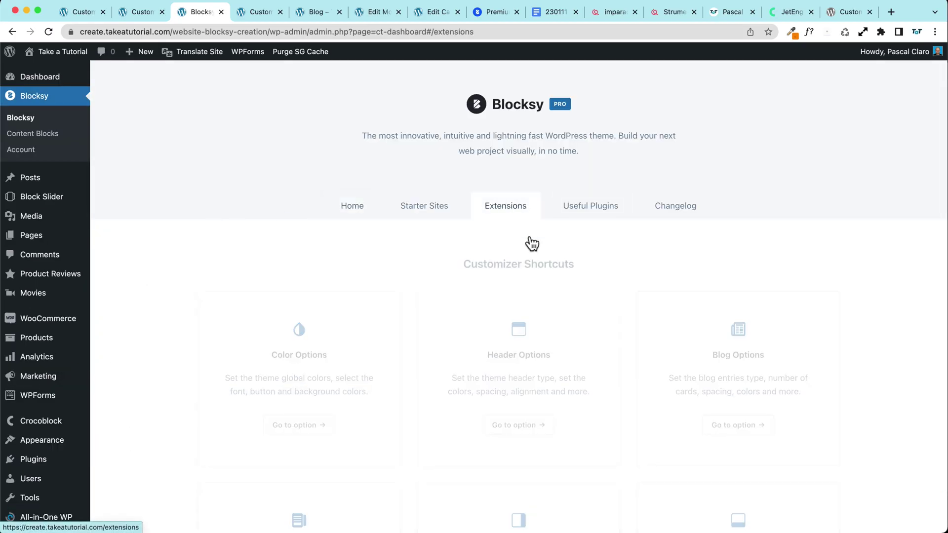
pyautogui.click(588, 262)
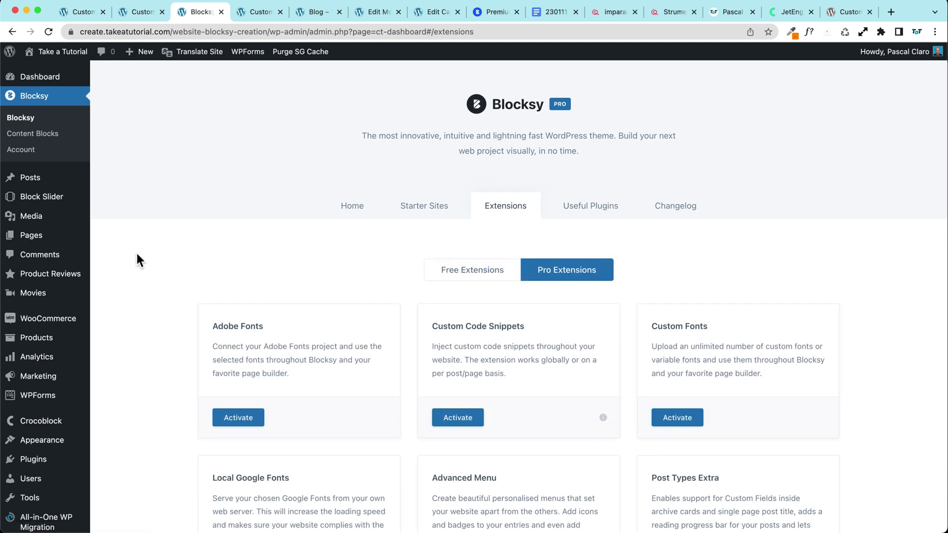
# - Review the Pro Extensions, including Custom Code Snippets, Shortcuts Bar, White Label and WooCommerce Extra
pyautogui.scroll(-5, 135, 251)
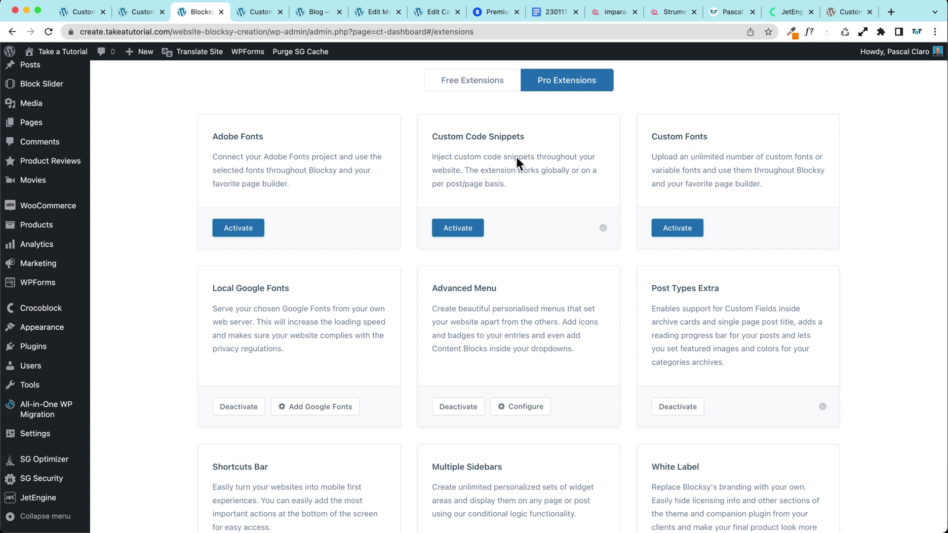
pyautogui.moveTo(431, 136); pyautogui.dragTo(551, 136)
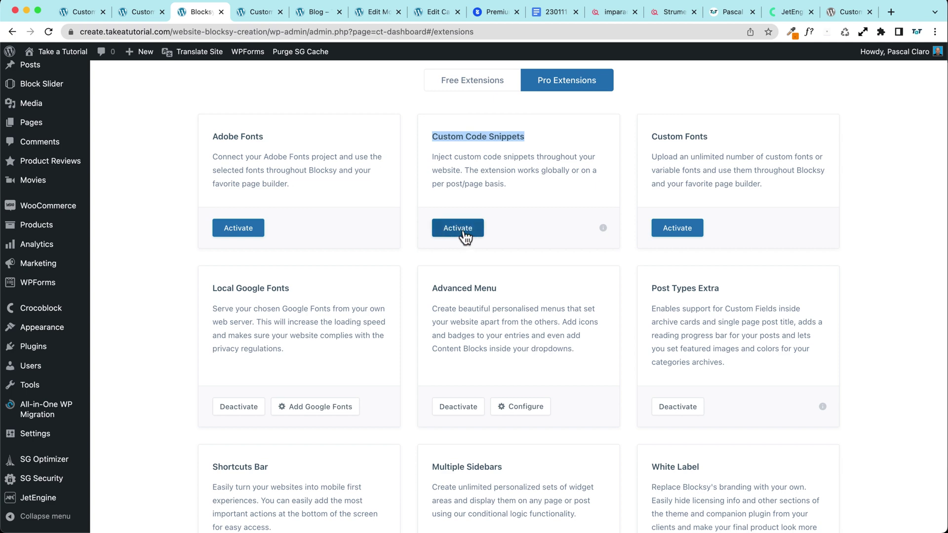
pyautogui.scroll(-5, 138, 187)
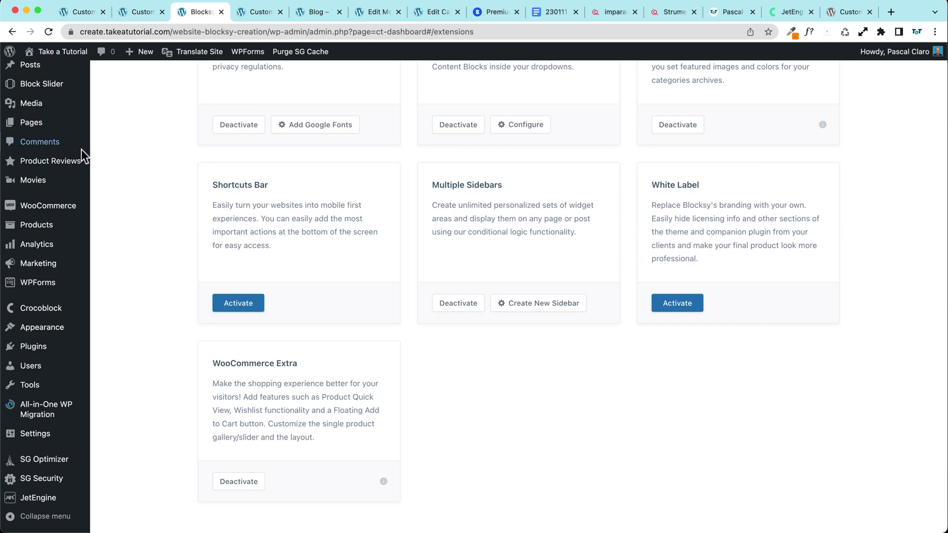
pyautogui.scroll(6, 81, 149)
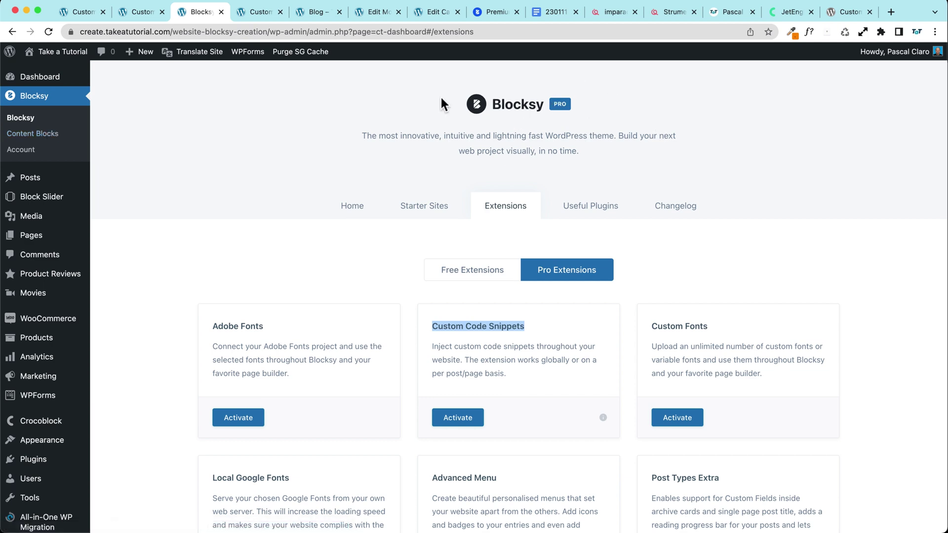
pyautogui.moveTo(449, 102); pyautogui.dragTo(650, 110)
pyautogui.click(455, 71)
pyautogui.scroll(-12, 395, 241)
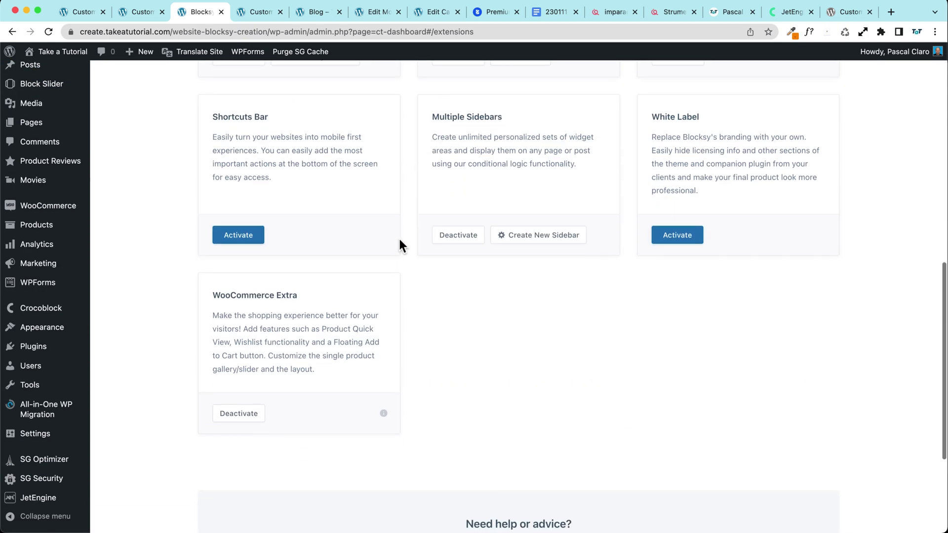